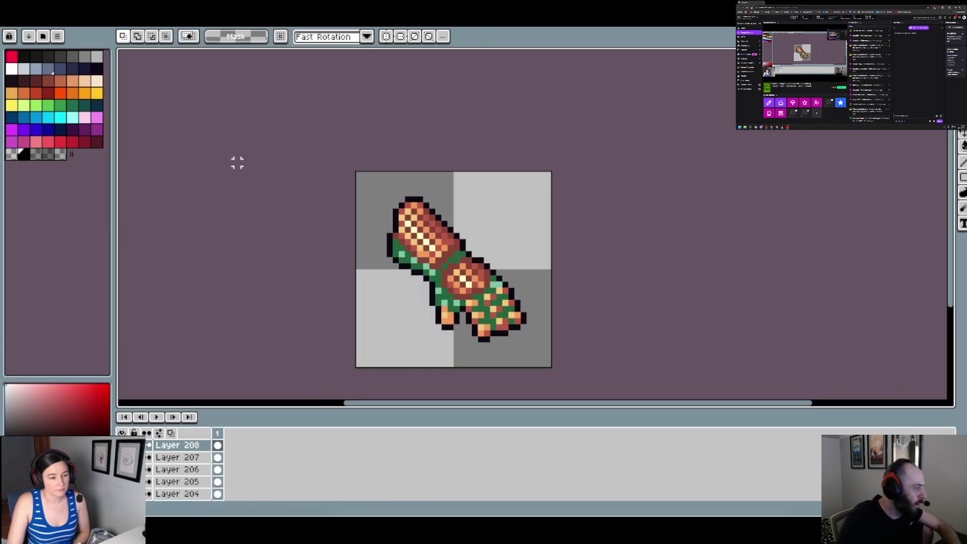
Switch to the three-frame flying bird sprite and show its first animation frame
key(ctrl+Tab)
scroll(536, 331, down, 3)
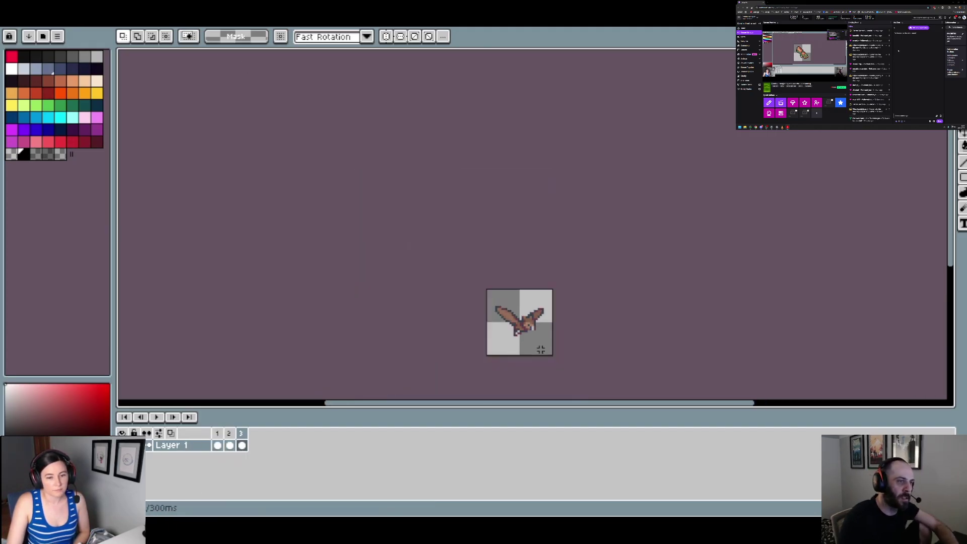
scroll(539, 346, up, 4)
scroll(448, 208, up, 2)
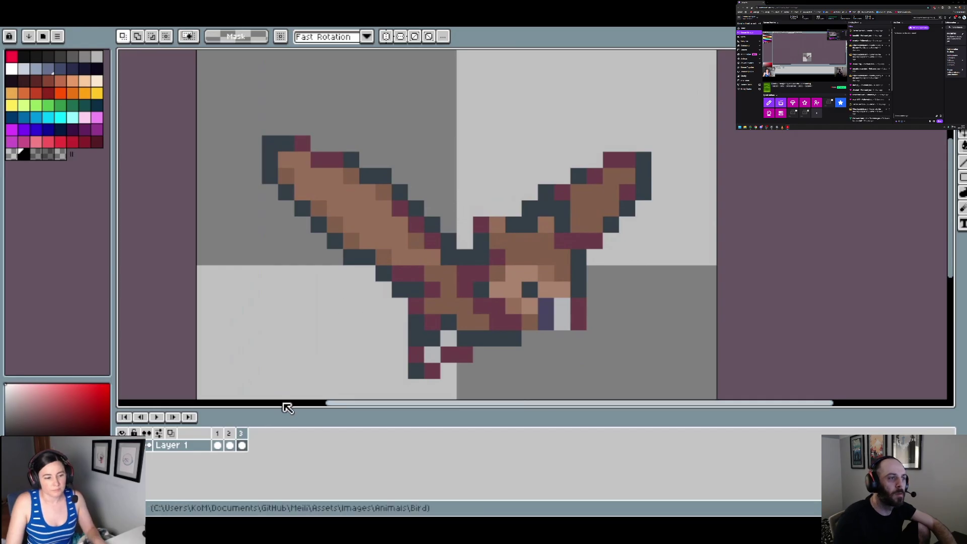
click(217, 436)
Compare the bird's wing poses across the three animation frames, returning to frame 1
scroll(462, 279, down, 3)
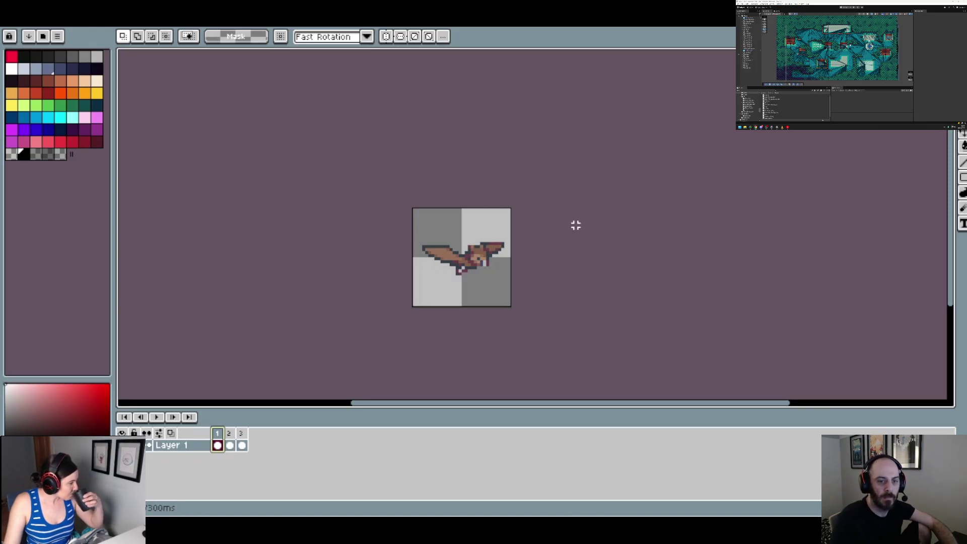
scroll(496, 277, up, 4)
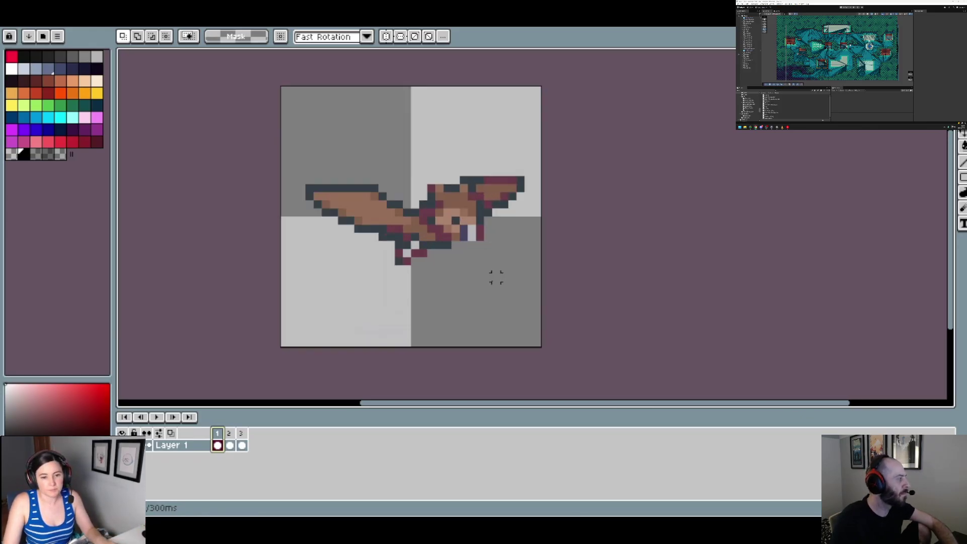
click(229, 434)
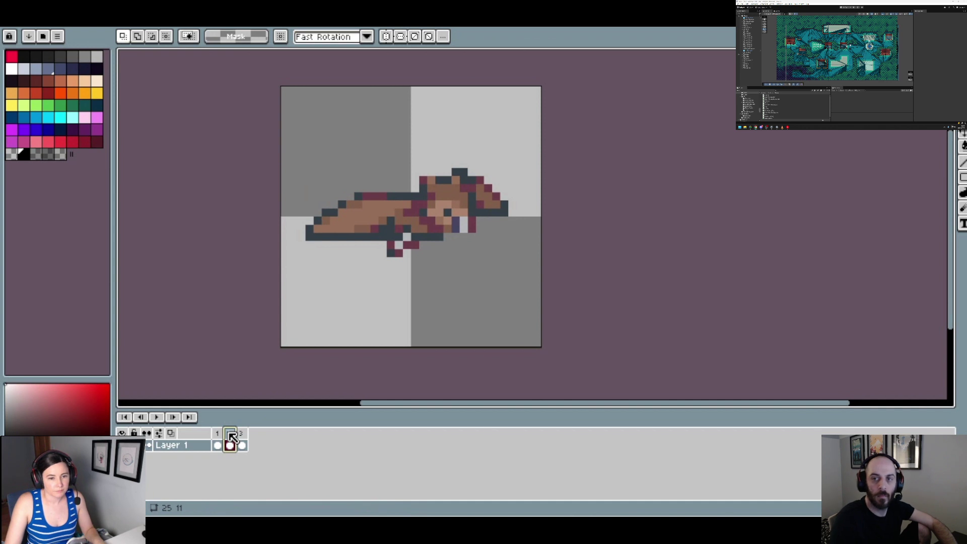
click(217, 434)
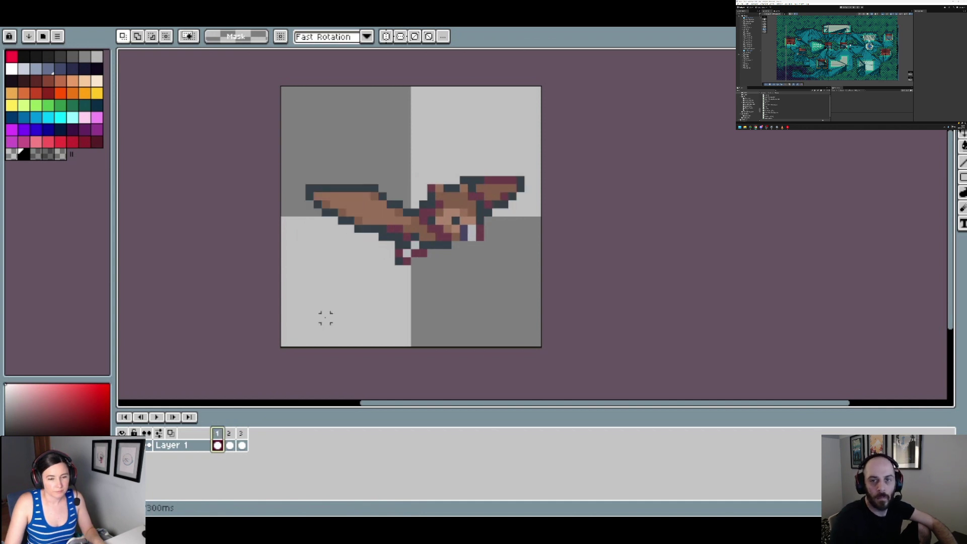
click(230, 434)
click(242, 434)
click(217, 434)
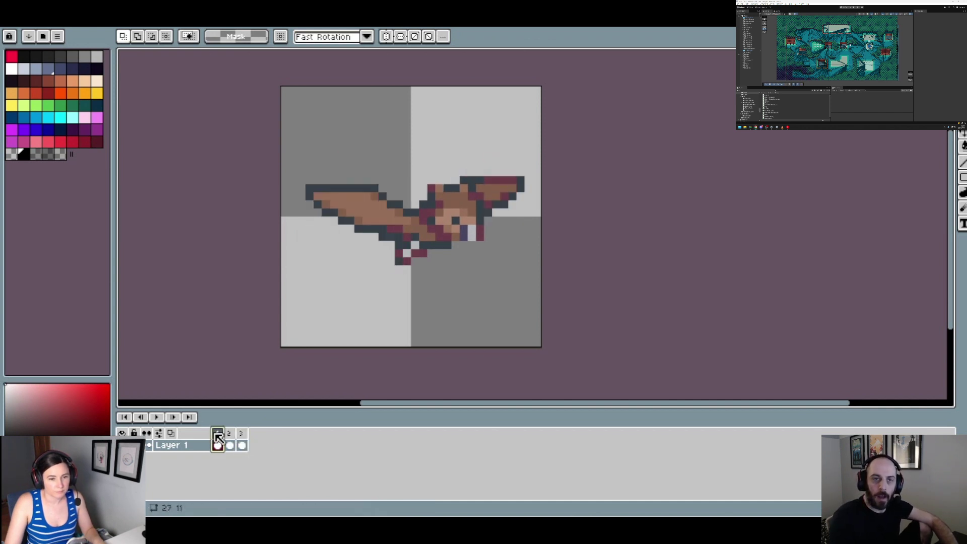
scroll(376, 211, up, 2)
scroll(375, 211, down, 2)
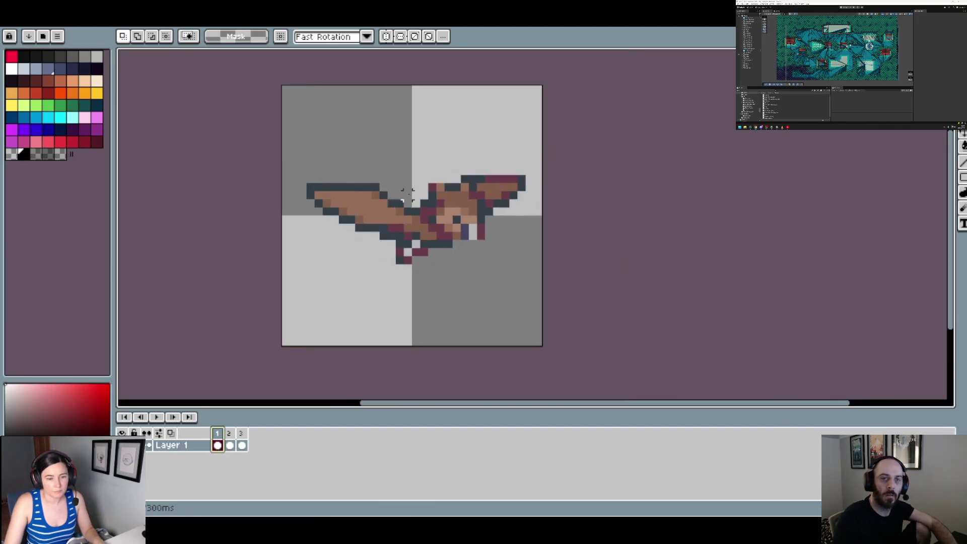
scroll(407, 194, up, 2)
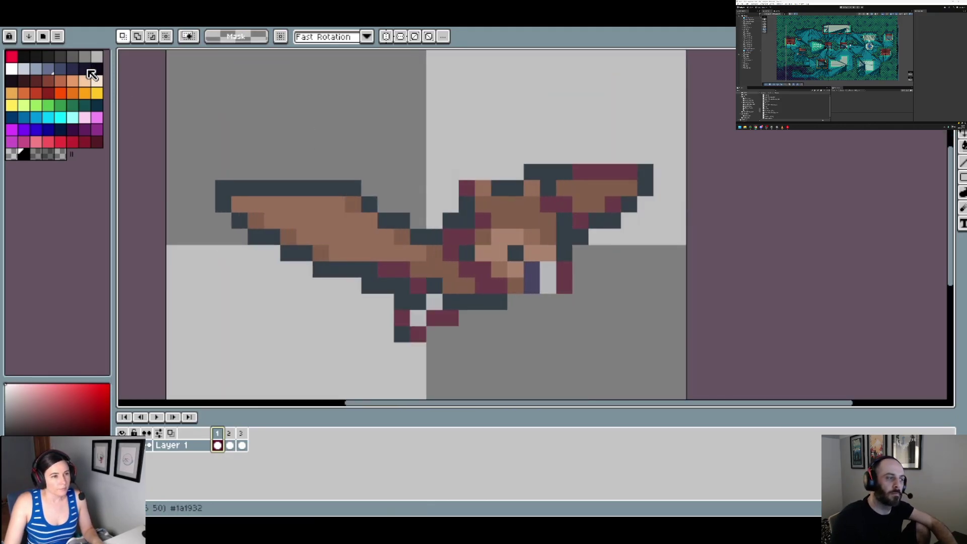
click(24, 80)
key(g)
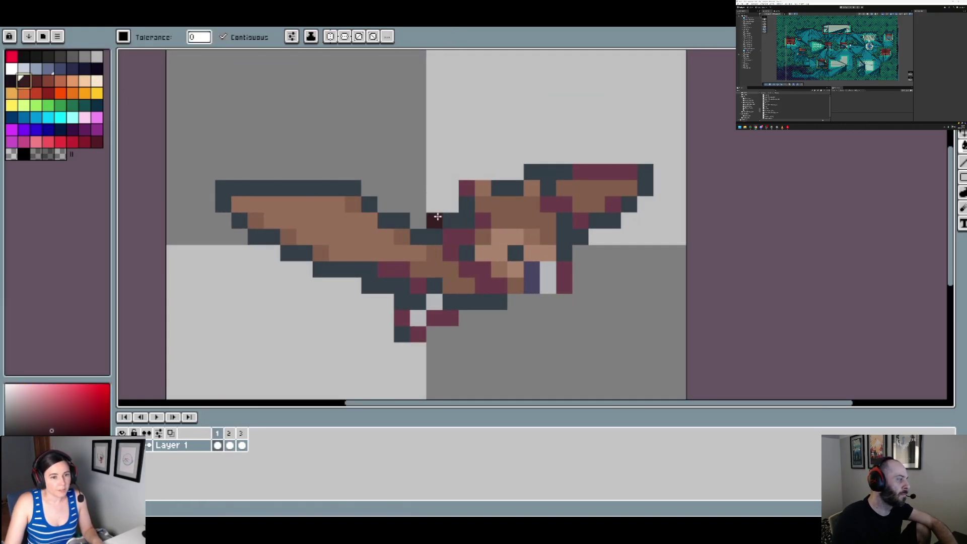
click(345, 191)
click(368, 205)
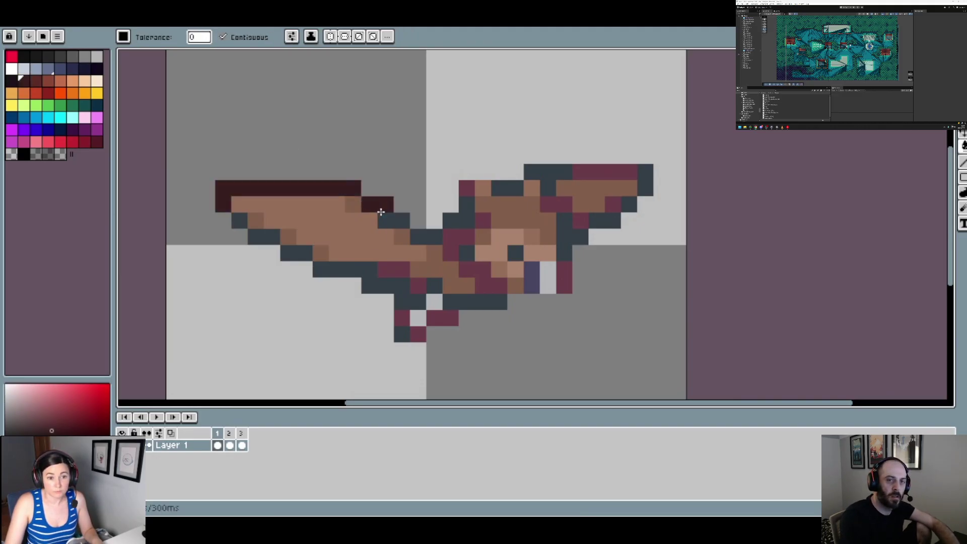
click(387, 220)
click(424, 237)
click(464, 218)
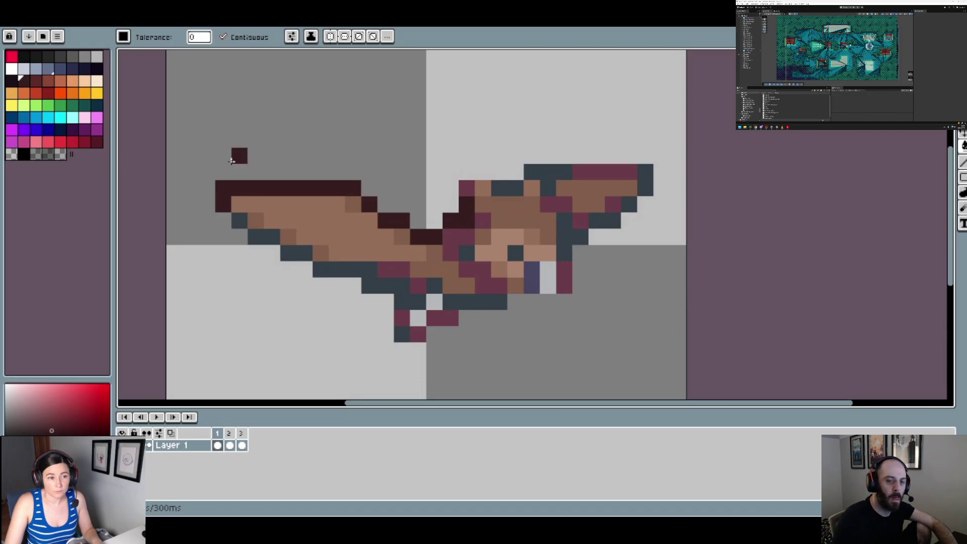
key(ctrl+z)
key(ctrl+z)
key(ctrl+z)
key(ctrl+z)
key(ctrl+z)
key(ctrl+z)
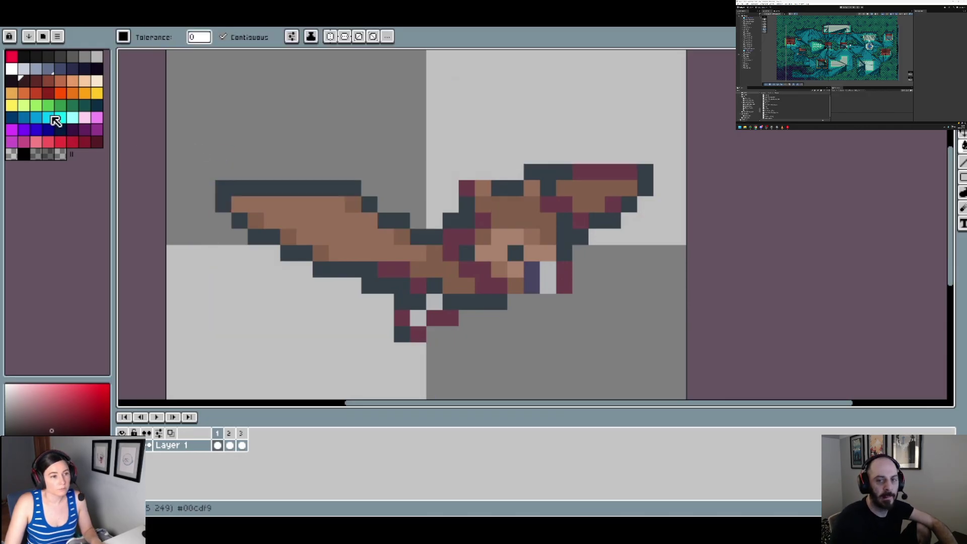
Bucket-fill the slate outline along the left wing's upper edge and behind the neck with the near-black palette colour
click(11, 81)
click(319, 188)
click(368, 204)
click(388, 220)
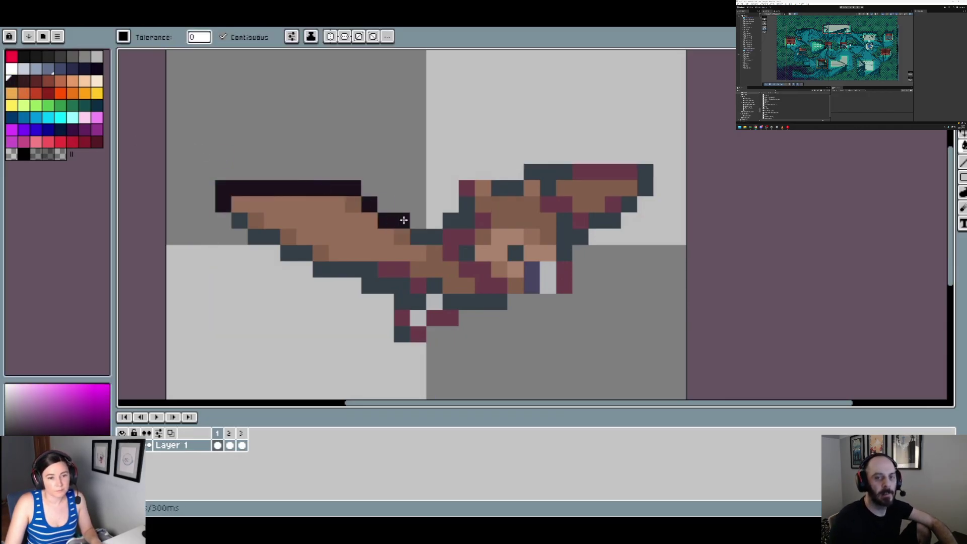
click(423, 237)
click(453, 222)
Fill the slate outline segments on top of the head and around the right wing with the same near-black
click(509, 188)
click(531, 173)
click(579, 241)
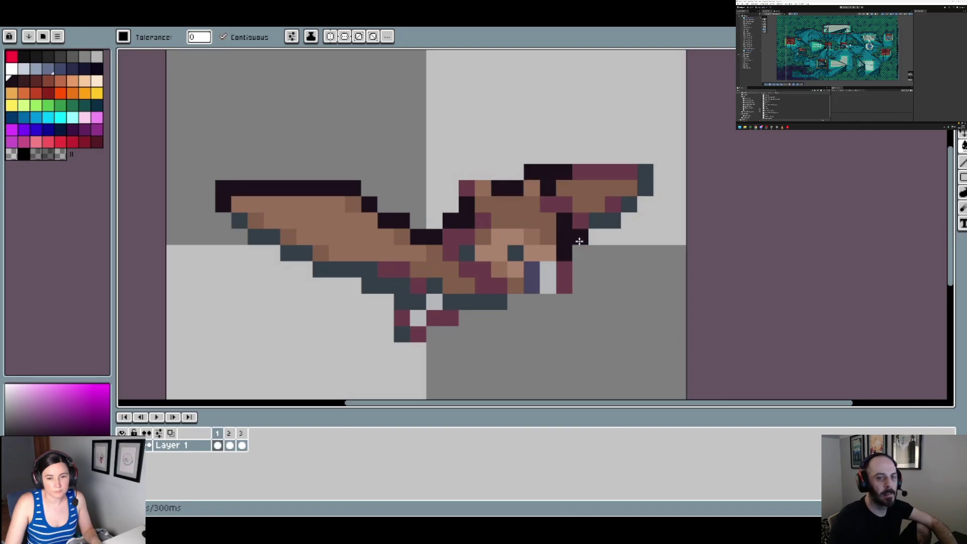
click(607, 221)
click(630, 207)
click(645, 171)
Fill the remaining slate outline under the left wing, belly and feet with near-black
click(403, 287)
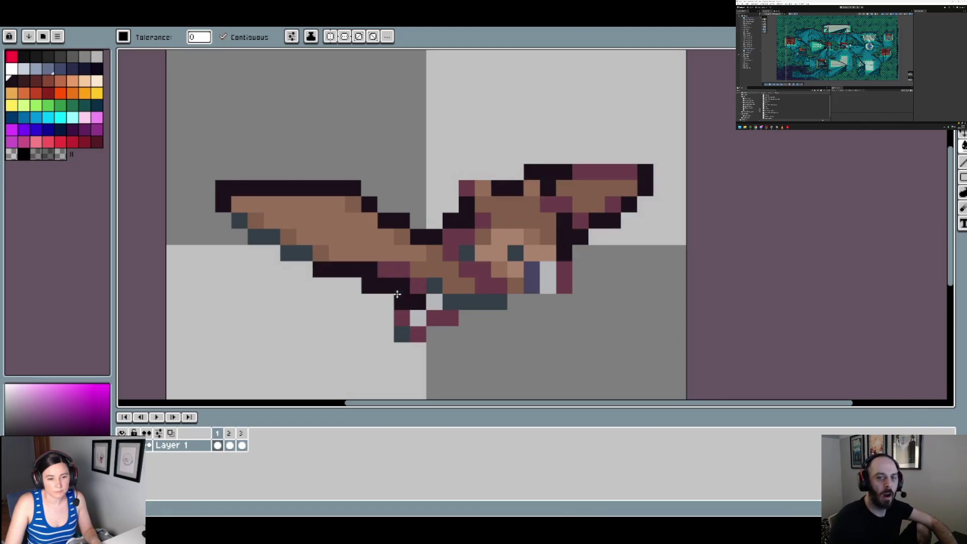
click(473, 302)
click(402, 335)
click(386, 318)
key(ctrl+z)
click(302, 251)
click(265, 235)
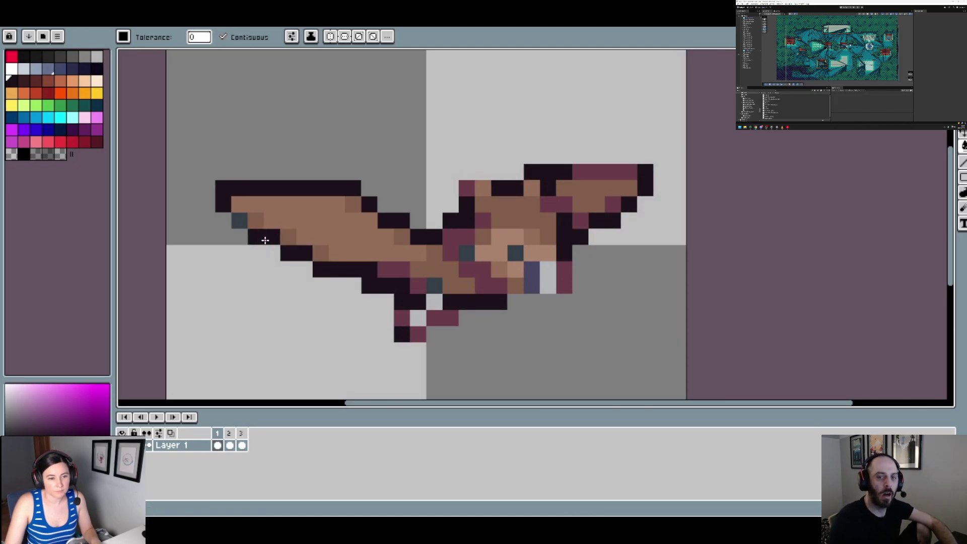
click(239, 221)
scroll(392, 261, down, 3)
scroll(456, 268, up, 3)
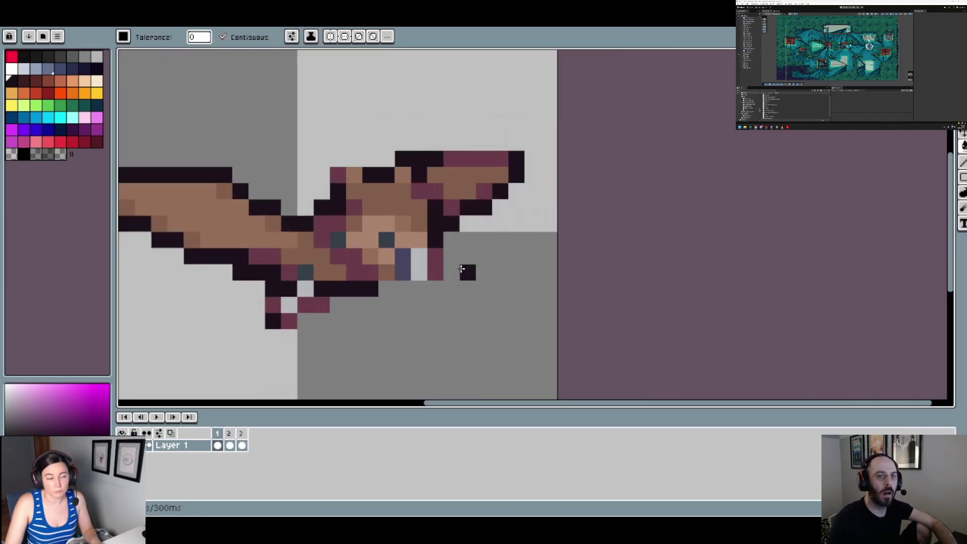
Recolour the plum accents under the left wing and on the feet with the darkest crimson of the palette
click(97, 143)
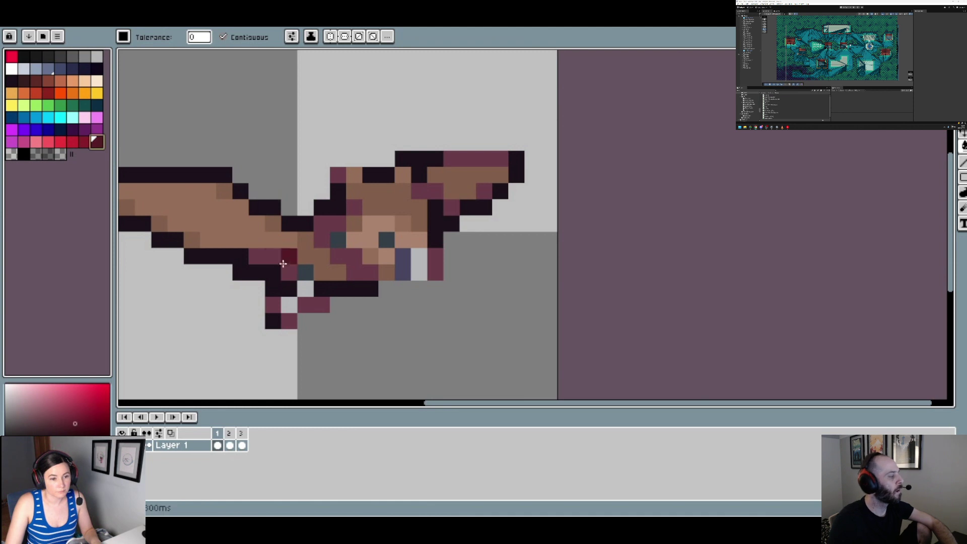
click(267, 256)
click(289, 272)
click(283, 305)
click(276, 305)
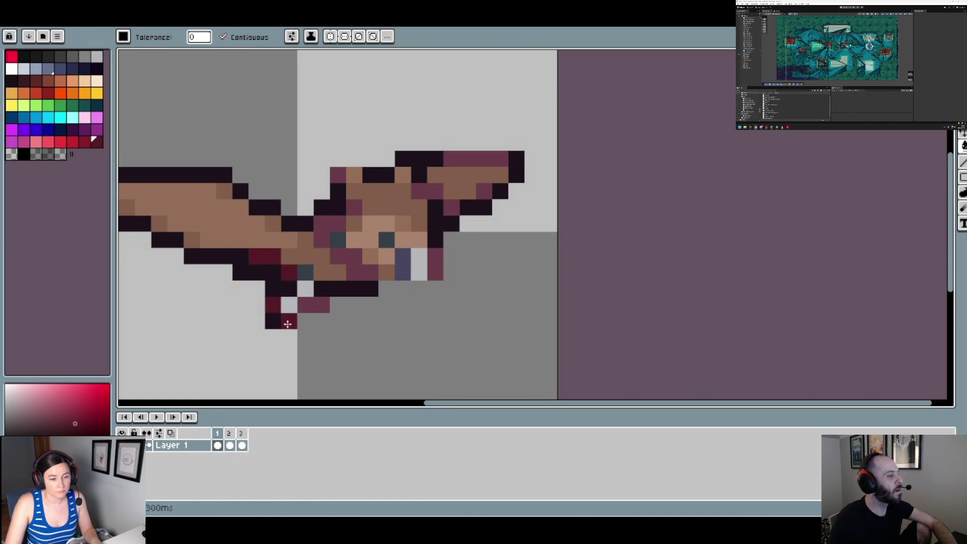
click(287, 323)
click(306, 306)
Fill the plum pixels on the lower face, neck and back of the head with dark crimson
click(337, 277)
key(ctrl+z)
click(352, 272)
click(323, 224)
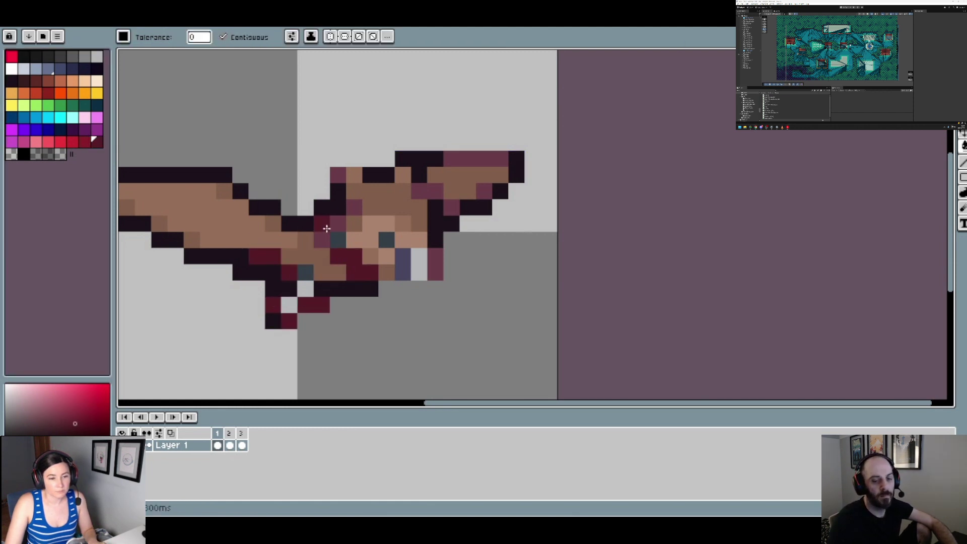
click(354, 207)
click(337, 174)
Fill the plum accents on the right wing and the front of the beak with dark crimson
click(387, 176)
key(ctrl+z)
click(419, 191)
click(452, 208)
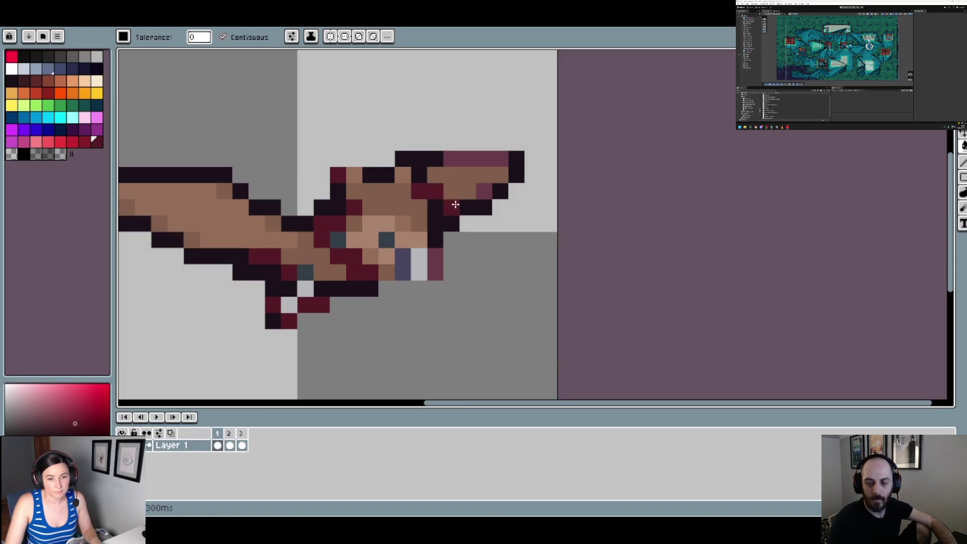
click(481, 191)
click(476, 164)
click(436, 268)
scroll(459, 275, down, 4)
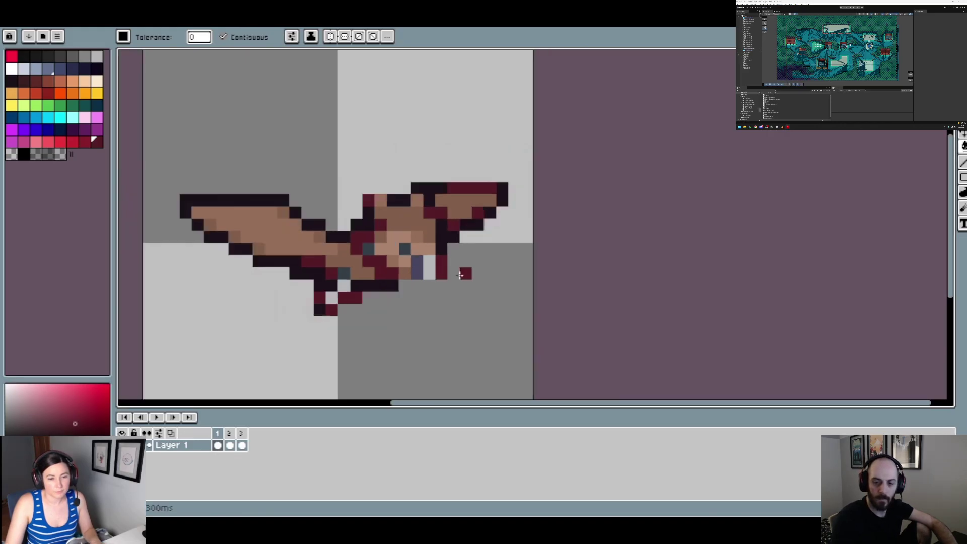
scroll(458, 275, up, 4)
key(ctrl+z)
Fill the darker brown areas of the bird's body below the neck with the medium reddish brown
click(35, 80)
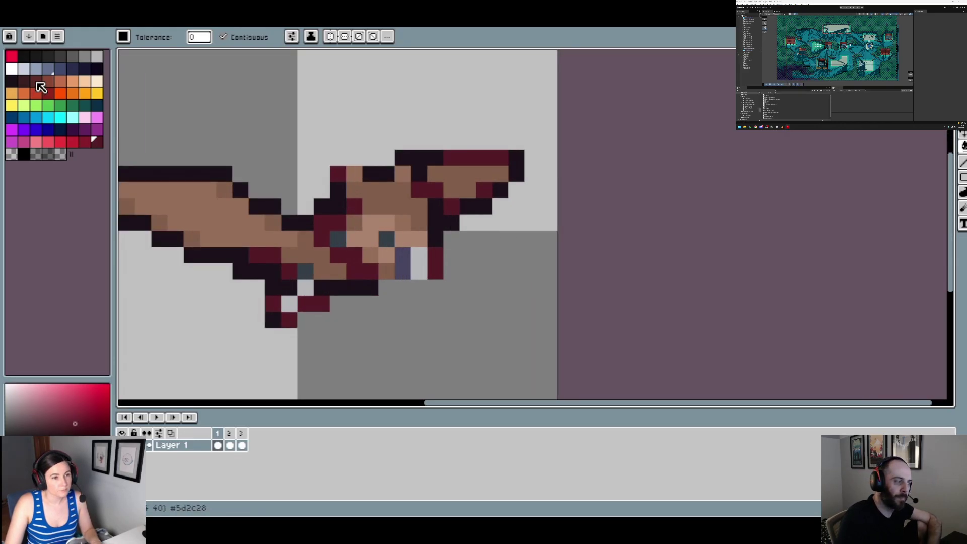
click(48, 80)
click(321, 271)
click(305, 254)
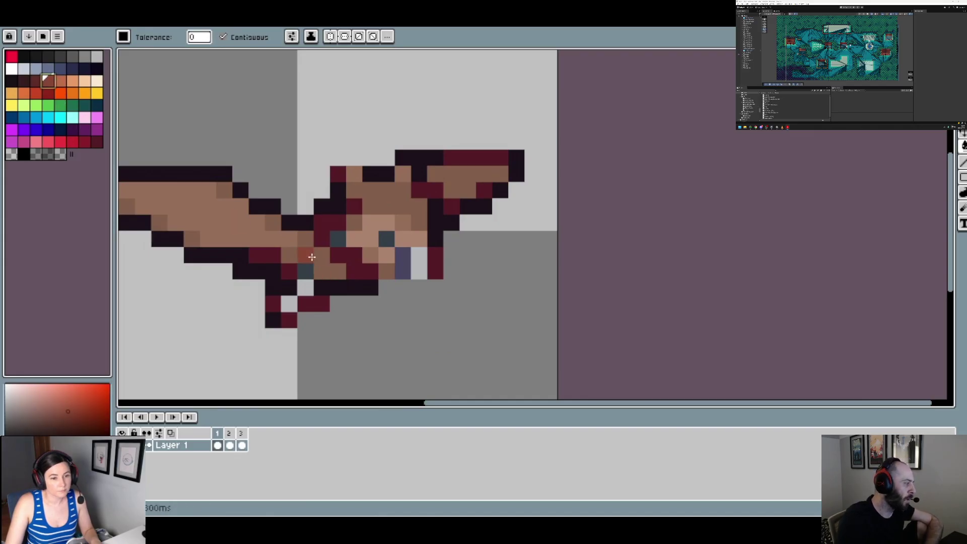
click(337, 271)
Recolour the left wing's shading pixels, the top of the head and the right wing with medium reddish brown
click(268, 220)
scroll(226, 194, down, 3)
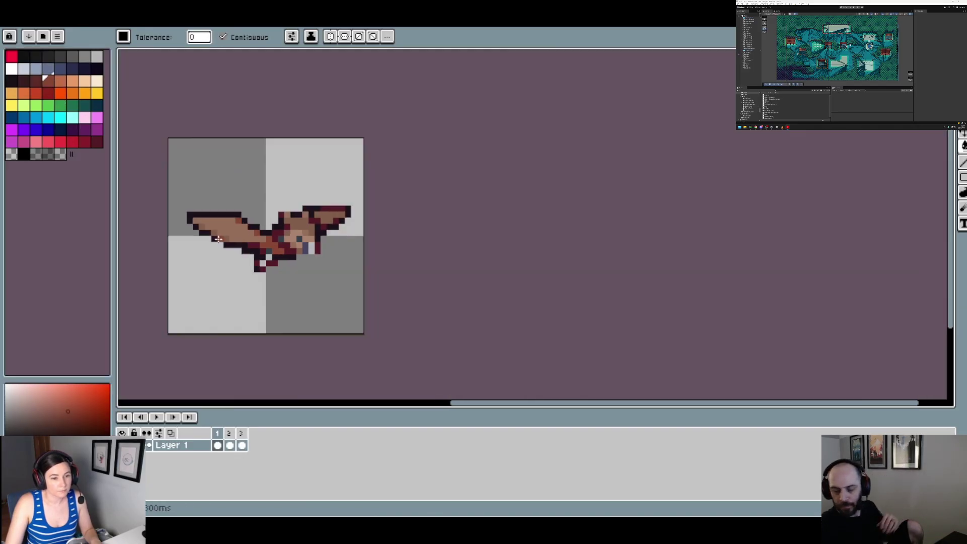
scroll(219, 237, up, 2)
click(221, 231)
click(204, 222)
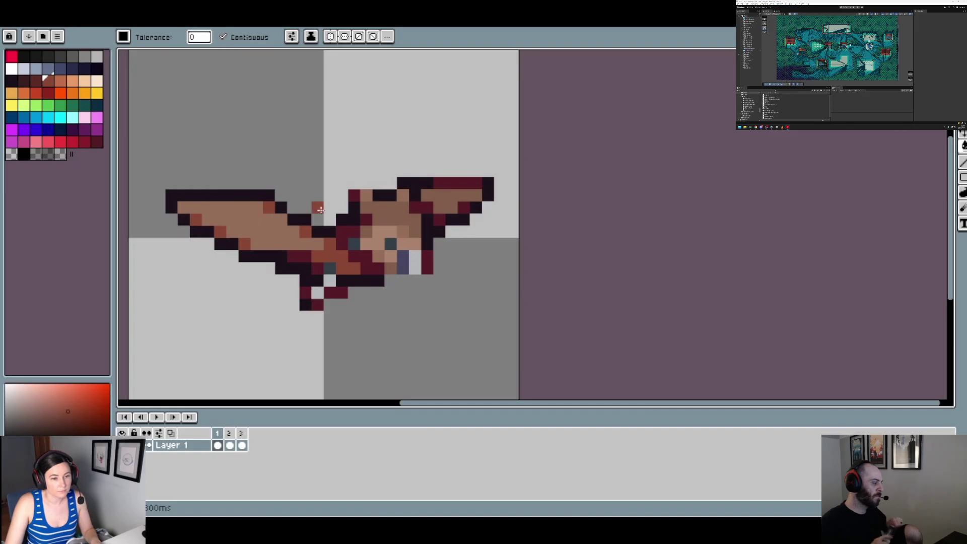
click(382, 215)
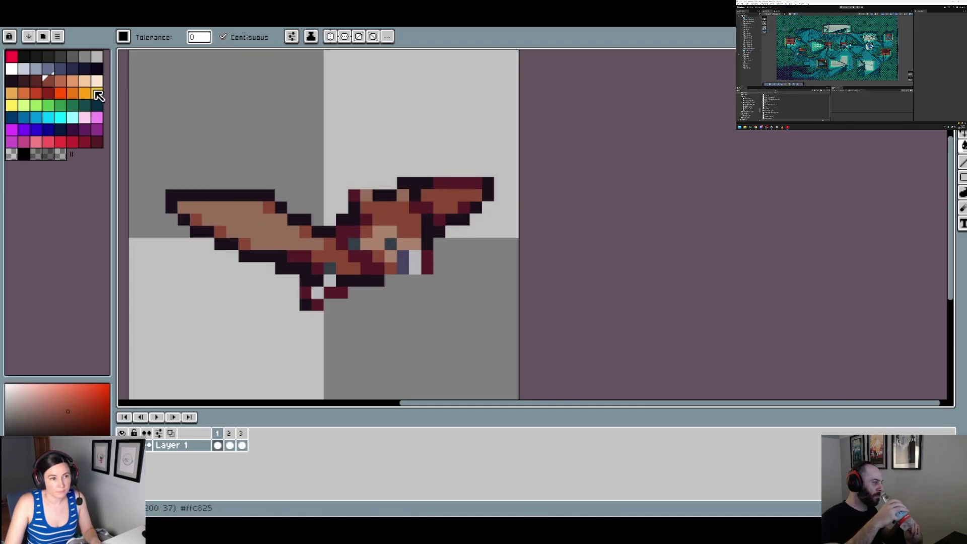
Fill the light brown left wing, face and ear tips with the orange-brown palette colour
click(64, 83)
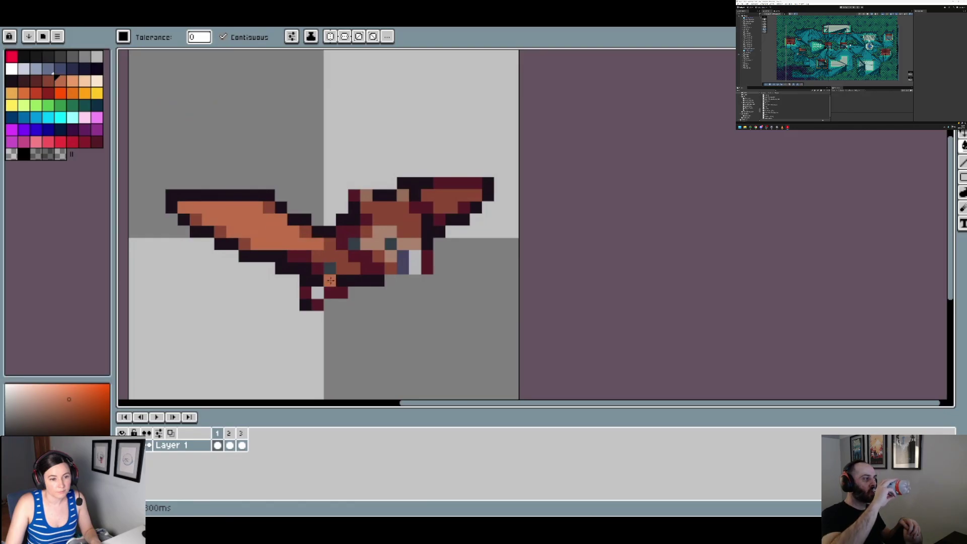
click(383, 237)
click(406, 203)
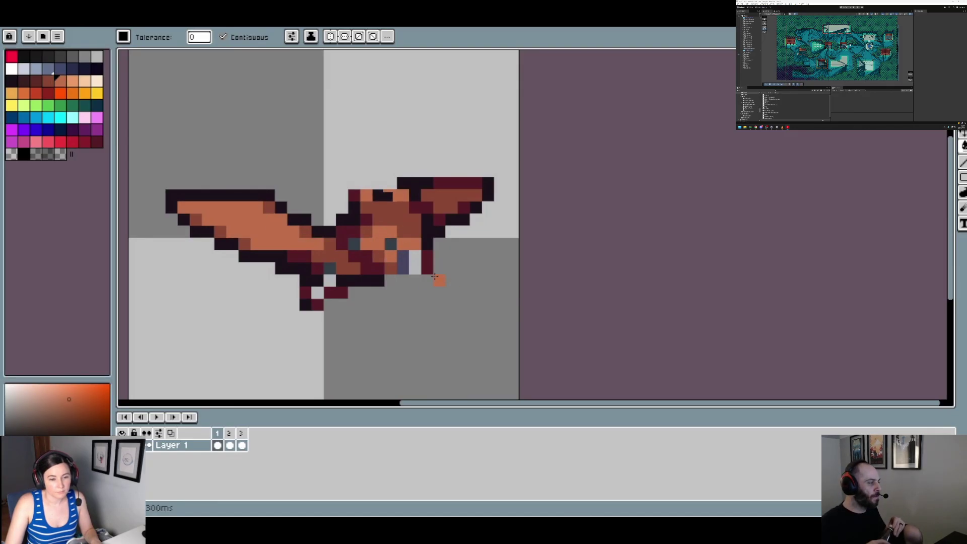
scroll(435, 276, up, 2)
scroll(419, 261, down, 1)
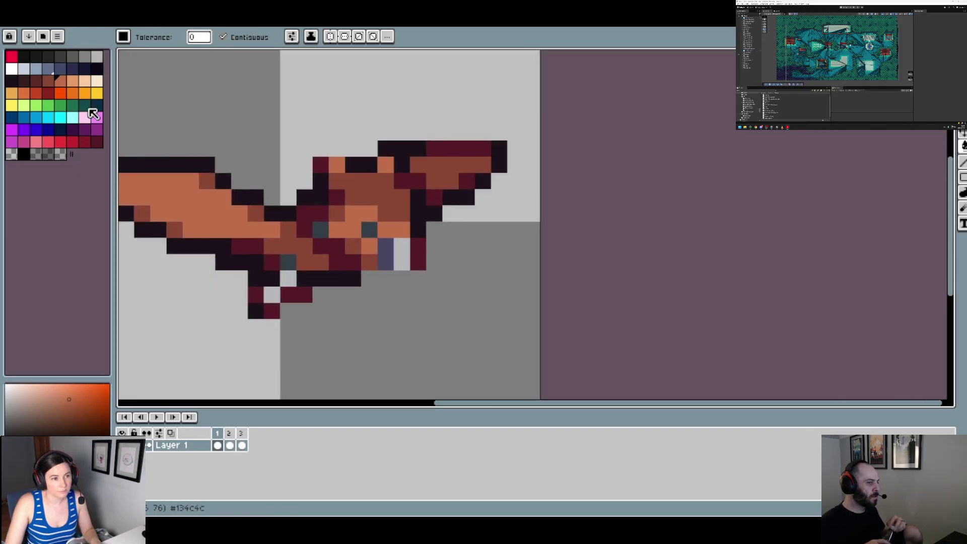
Fill the slate pixels above the leg, on the neck and in the eye with dark blue-teal
click(94, 105)
click(288, 262)
click(321, 230)
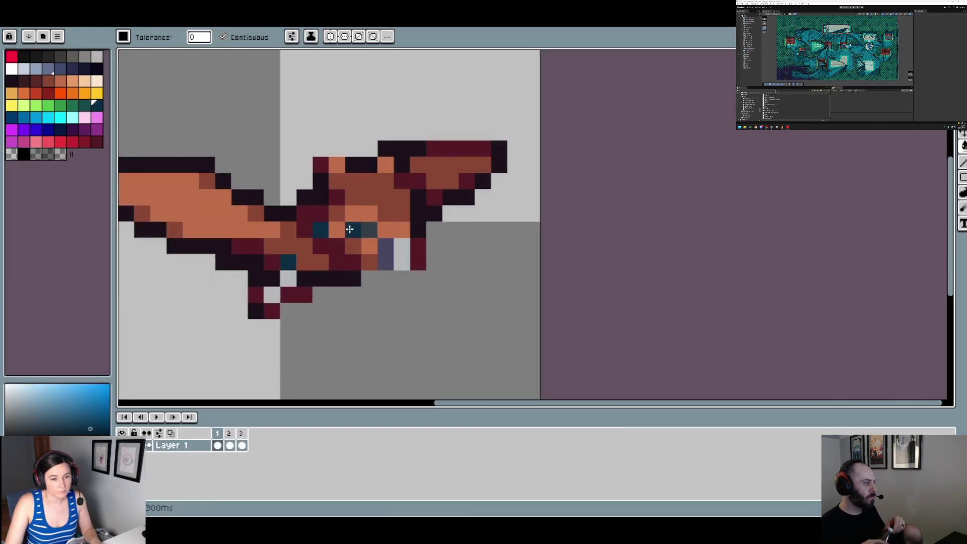
click(370, 230)
scroll(383, 242, down, 3)
scroll(438, 295, up, 3)
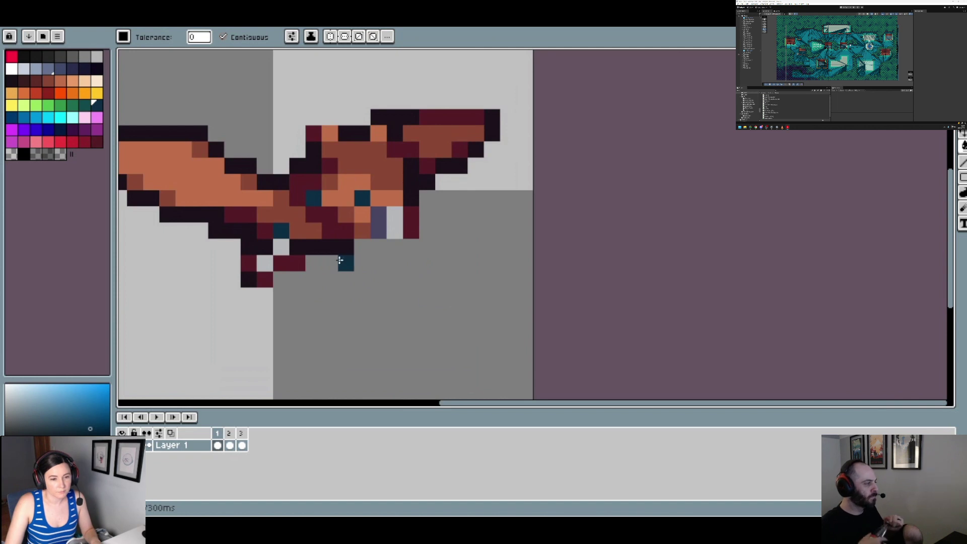
Undo the dark blue-teal fills on the eye and neck pixels
scroll(340, 260, down, 3)
key(ctrl)
key(ctrl+z)
key(ctrl+z)
Fill the slate pixels on the neck and above the leg with the near-black outline colour, and the eye with dark blue-teal
scroll(366, 254, up, 4)
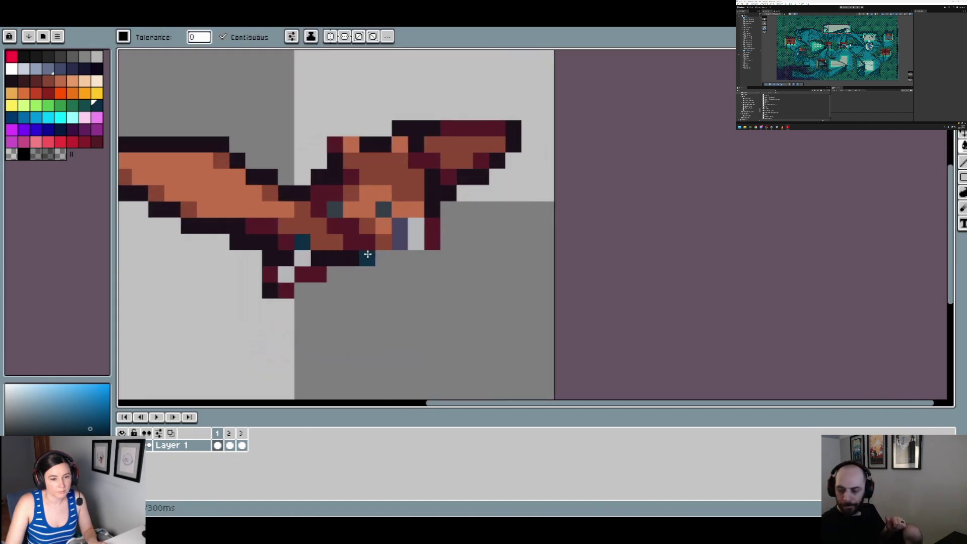
alt+click(332, 178)
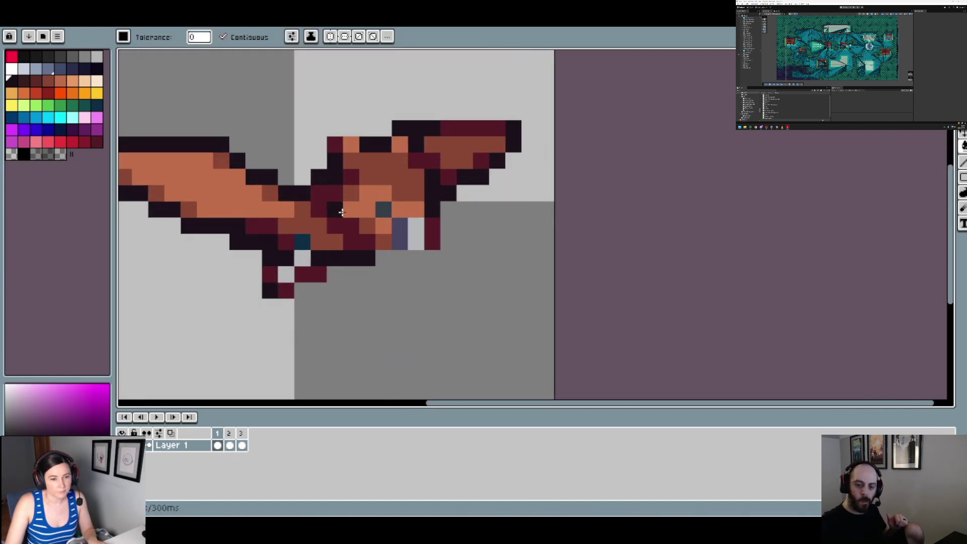
click(302, 242)
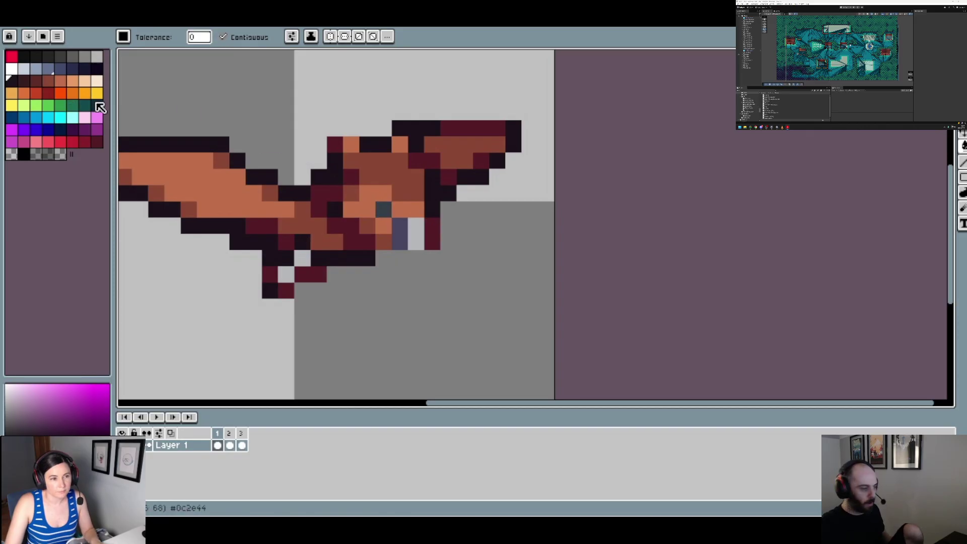
click(98, 106)
click(383, 209)
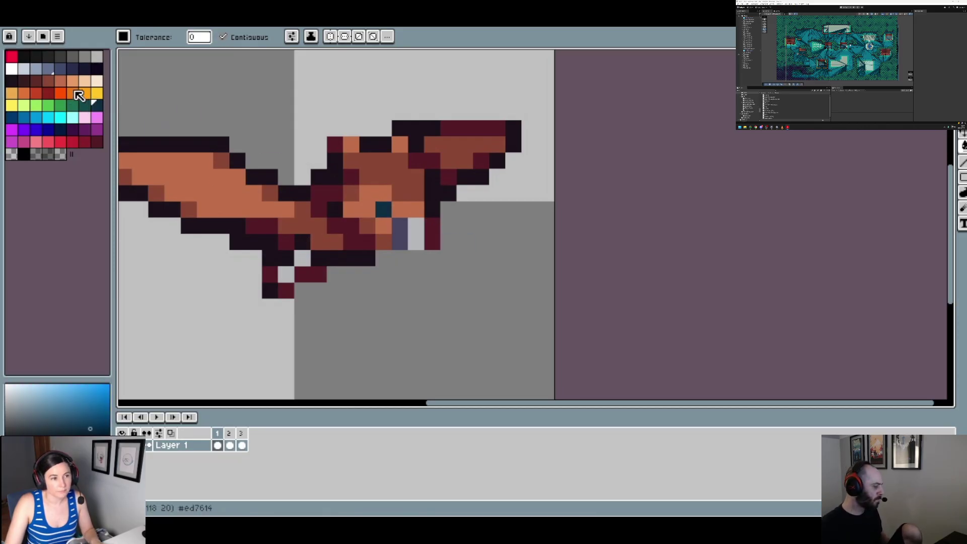
Recolour the beak with palette colours, using dark slate blue for its darker strip and light blue-grey for its lighter strip
click(60, 69)
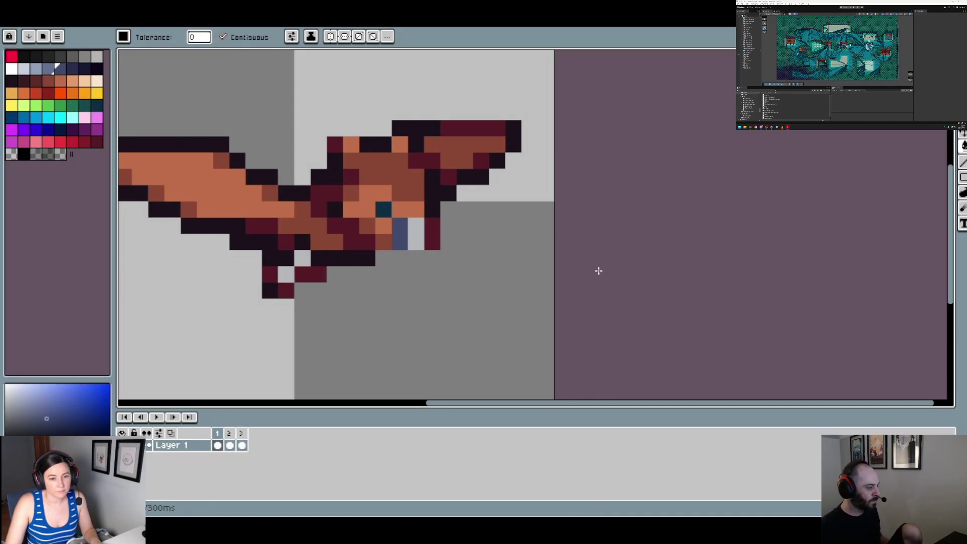
click(35, 68)
click(248, 163)
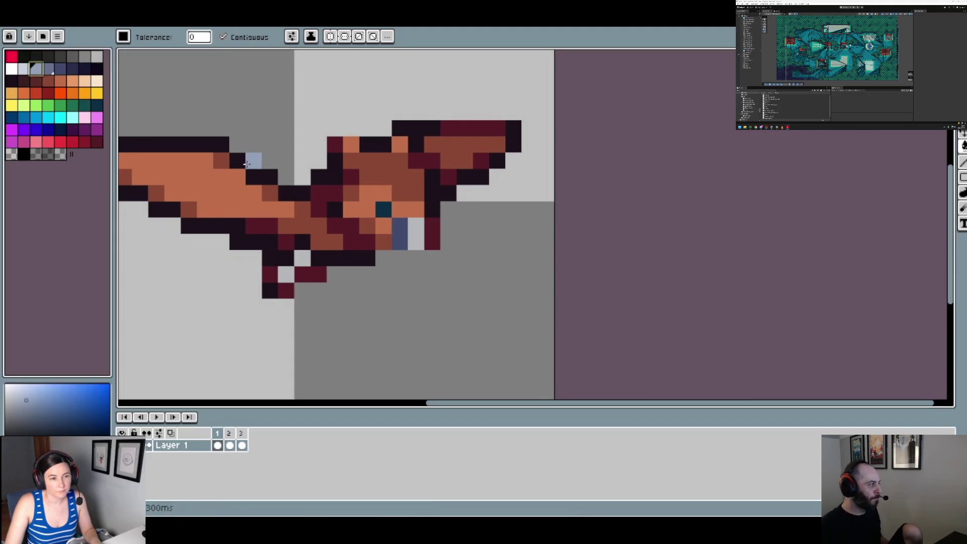
drag(416, 222, 416, 240)
scroll(458, 256, down, 4)
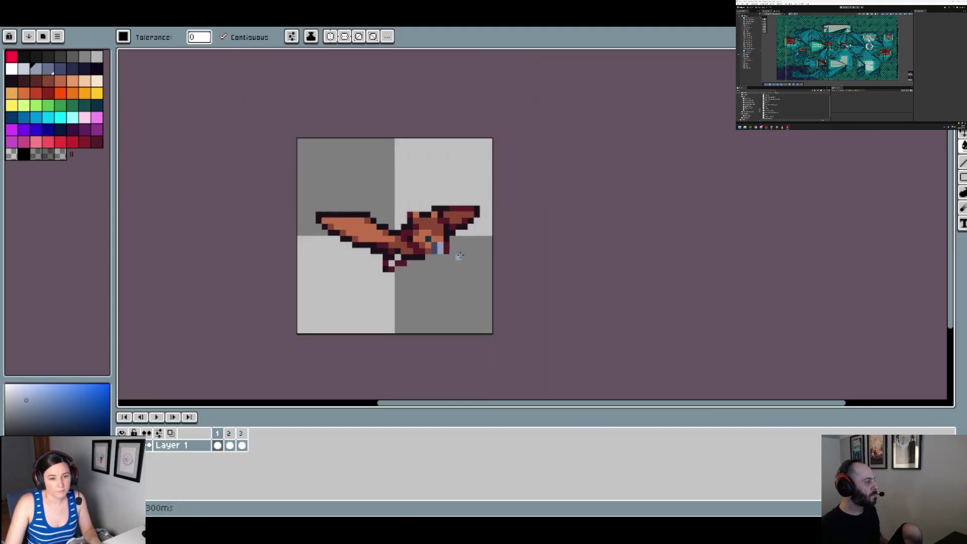
scroll(459, 256, up, 4)
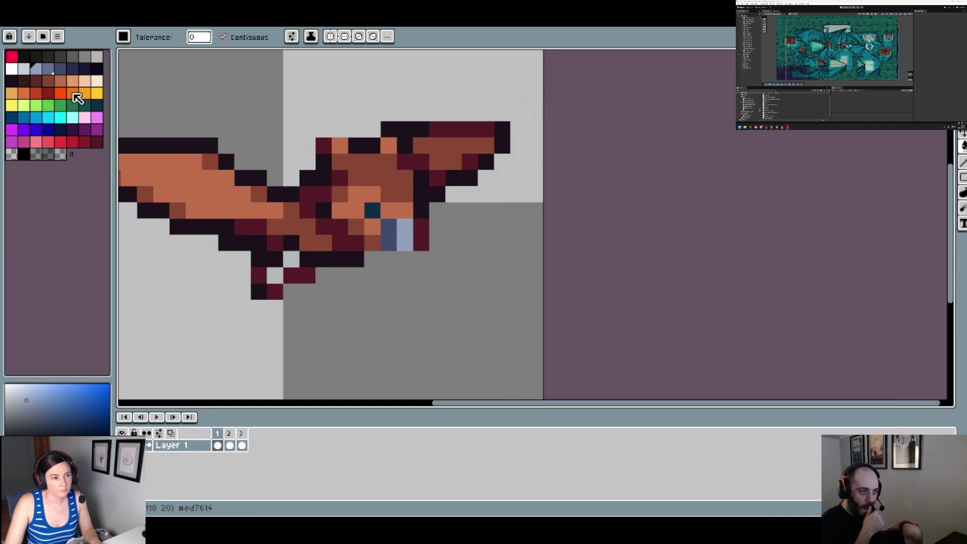
Try a warm beak, with orange on the darker strip and light orange #edab50 on the lighter strip
click(28, 99)
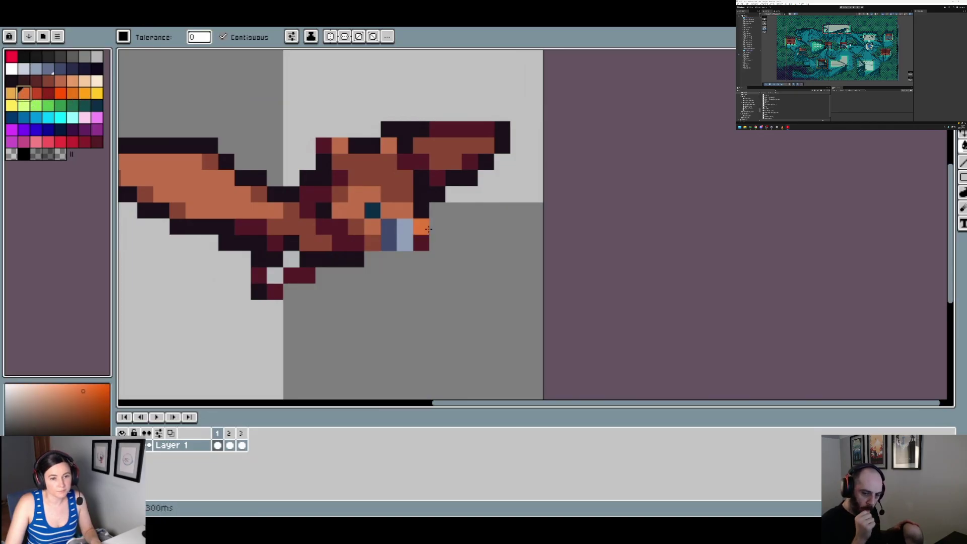
drag(405, 222, 405, 241)
scroll(440, 230, down, 3)
scroll(440, 231, up, 4)
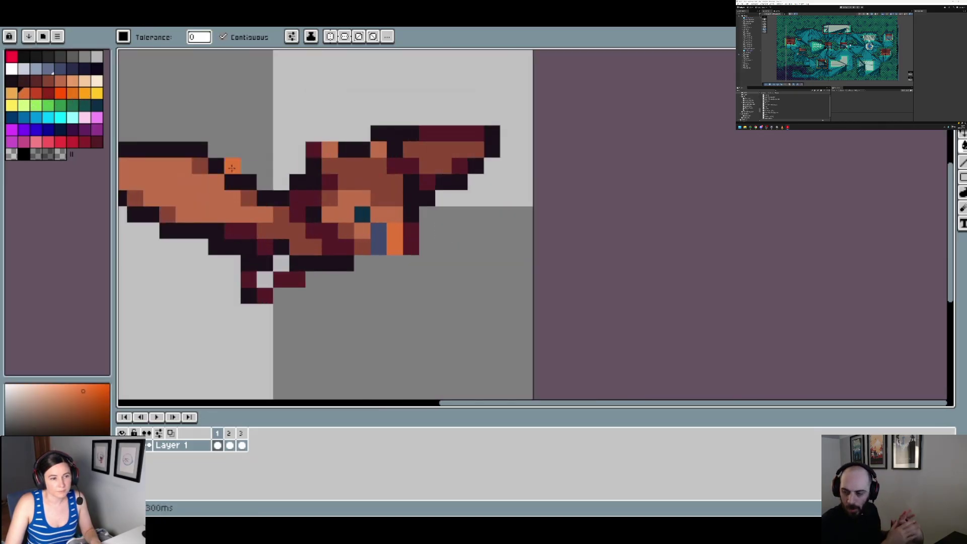
click(378, 247)
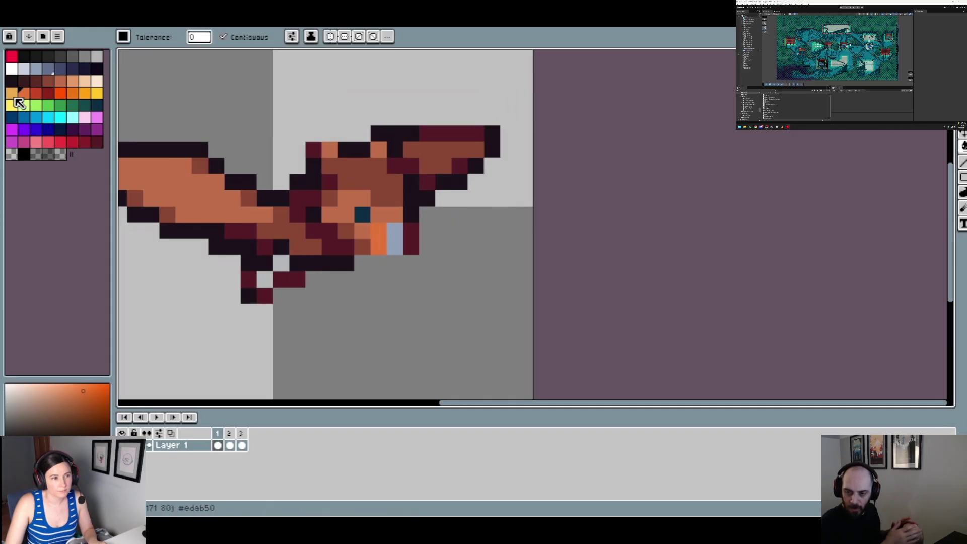
click(12, 93)
drag(395, 231, 395, 247)
scroll(461, 242, down, 4)
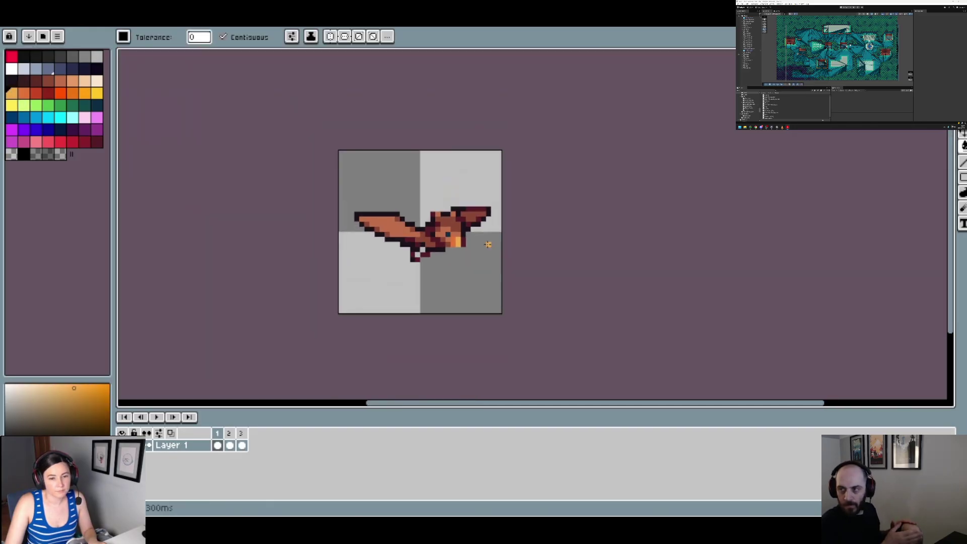
scroll(488, 248, up, 1)
Undo the orange fills on the beak
key(ctrl+z)
key(ctrl+z)
scroll(492, 247, up, 2)
key(f)
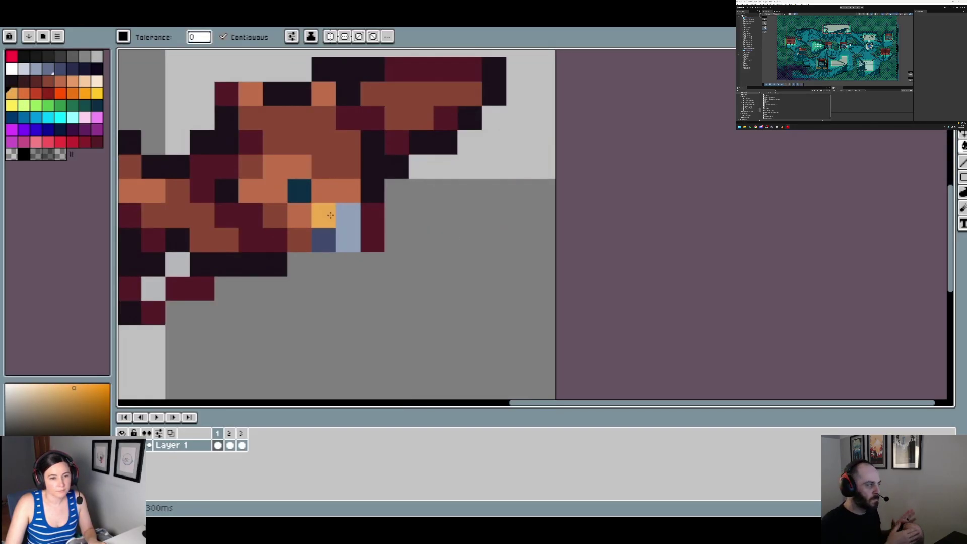
Fill the two light pixels of the leg with the pale blue-grey palette colour
click(23, 68)
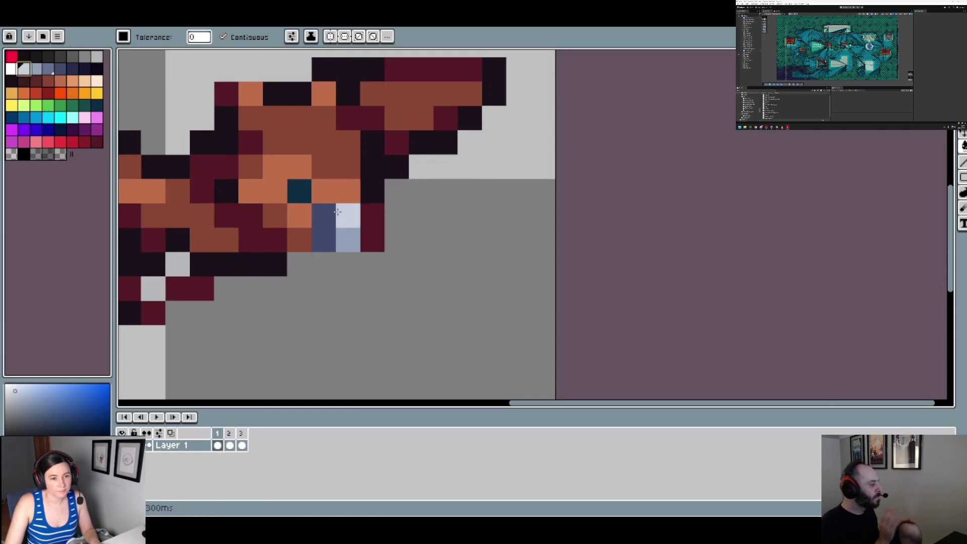
scroll(347, 219, down, 2)
scroll(348, 219, down, 2)
scroll(384, 238, up, 3)
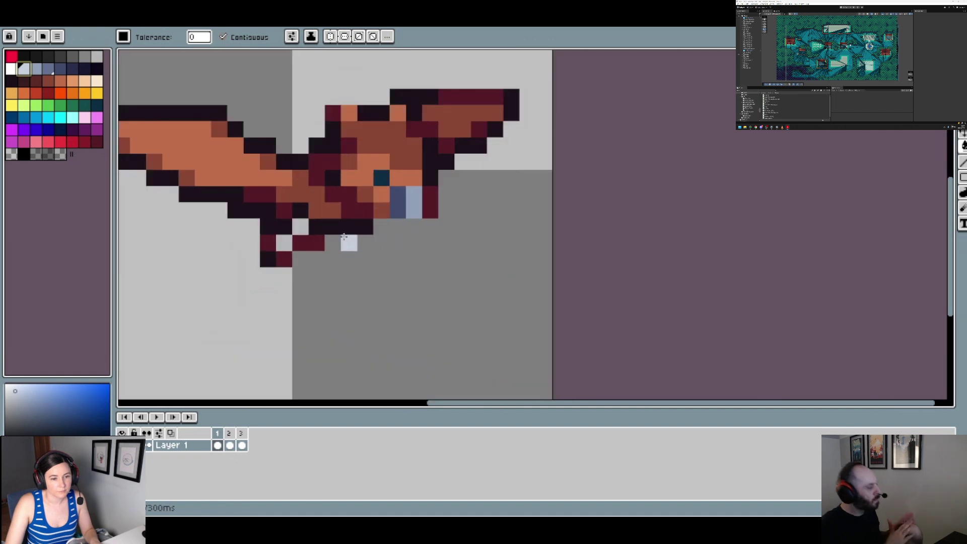
click(284, 244)
Sample the near-black outline colour from the bird's lower body and leg area
scroll(363, 247, down, 3)
scroll(373, 261, up, 5)
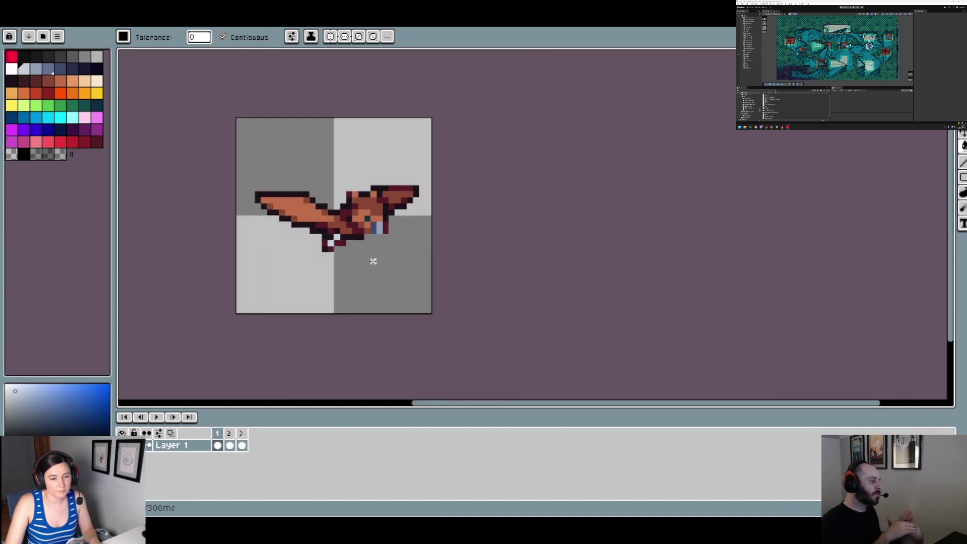
alt+click(275, 217)
click(301, 214)
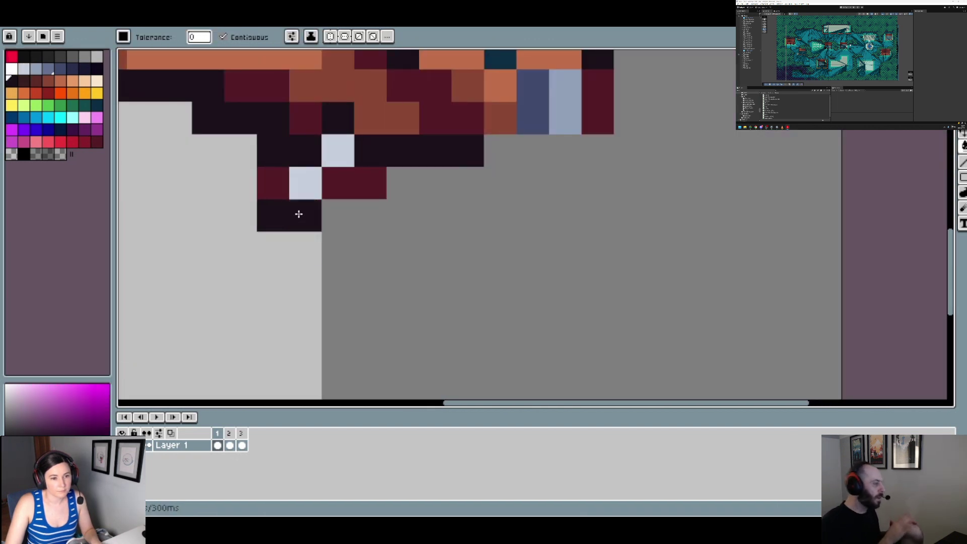
scroll(319, 213, down, 3)
scroll(325, 164, up, 1)
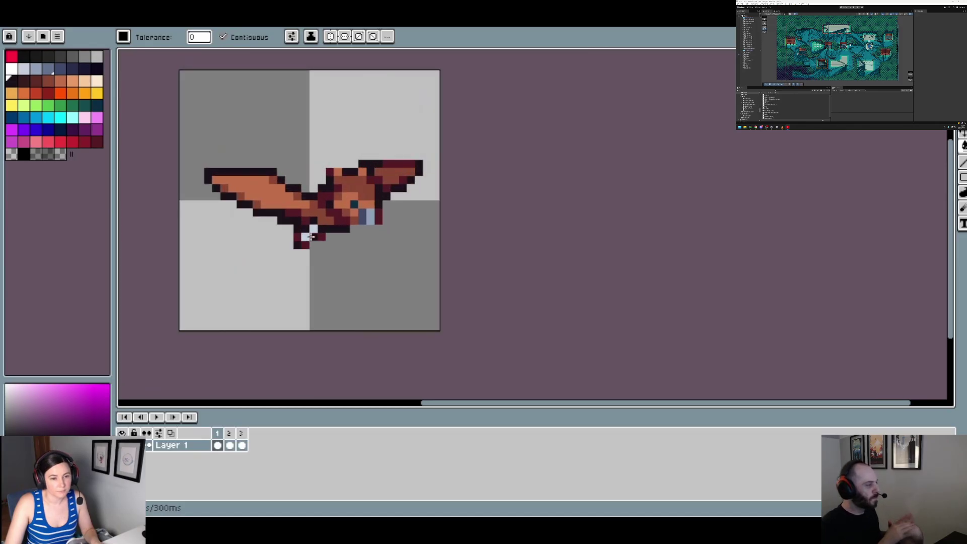
scroll(370, 162, up, 1)
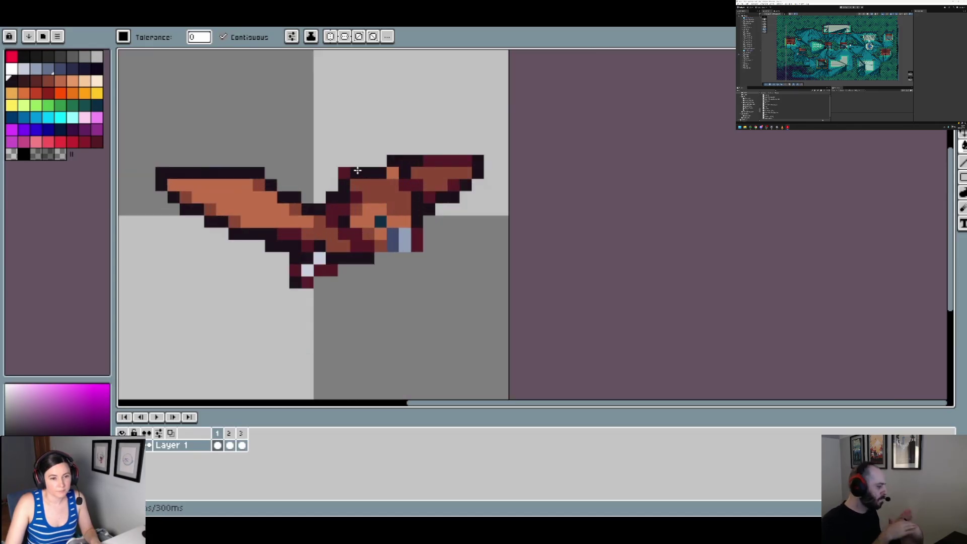
scroll(363, 169, down, 3)
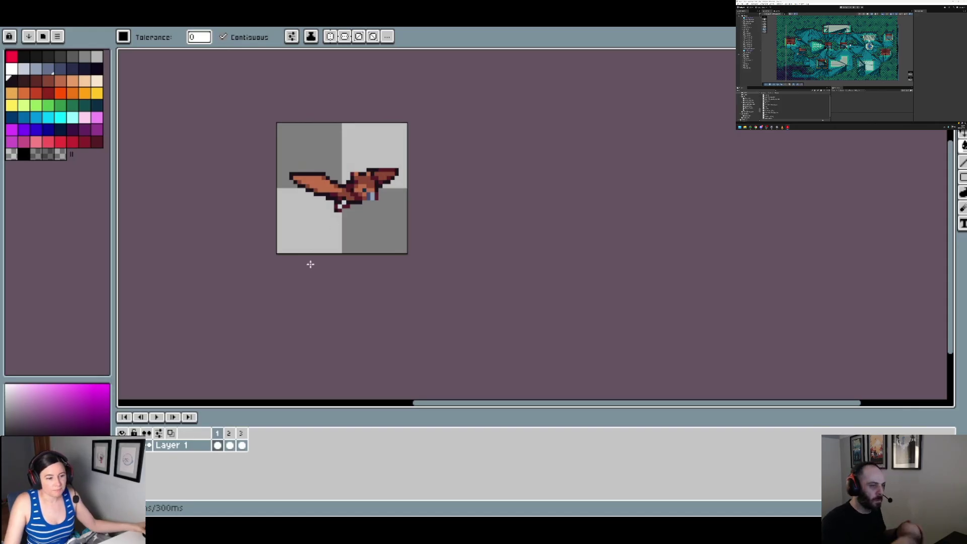
Compare the recoloured first frame with the second and third animation frames
click(230, 445)
key(Left)
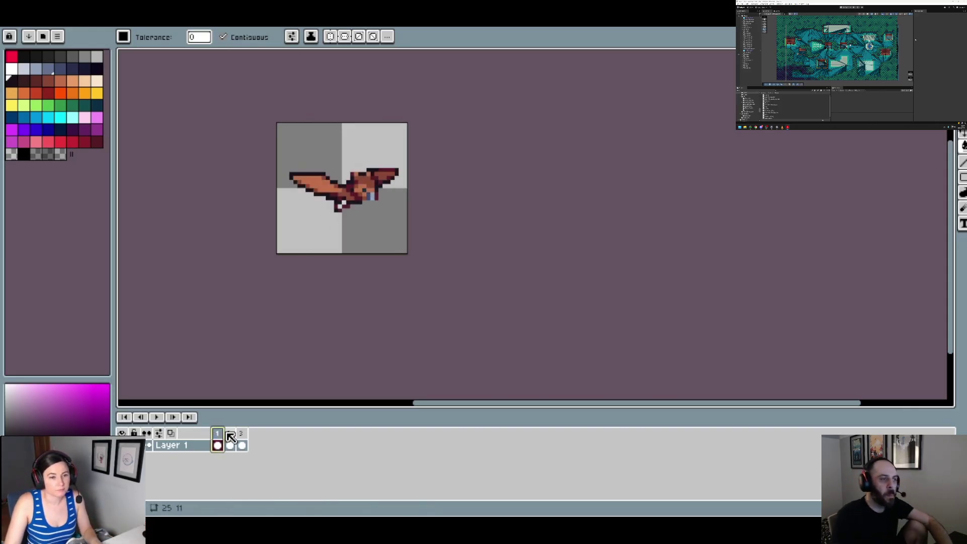
click(229, 435)
click(217, 437)
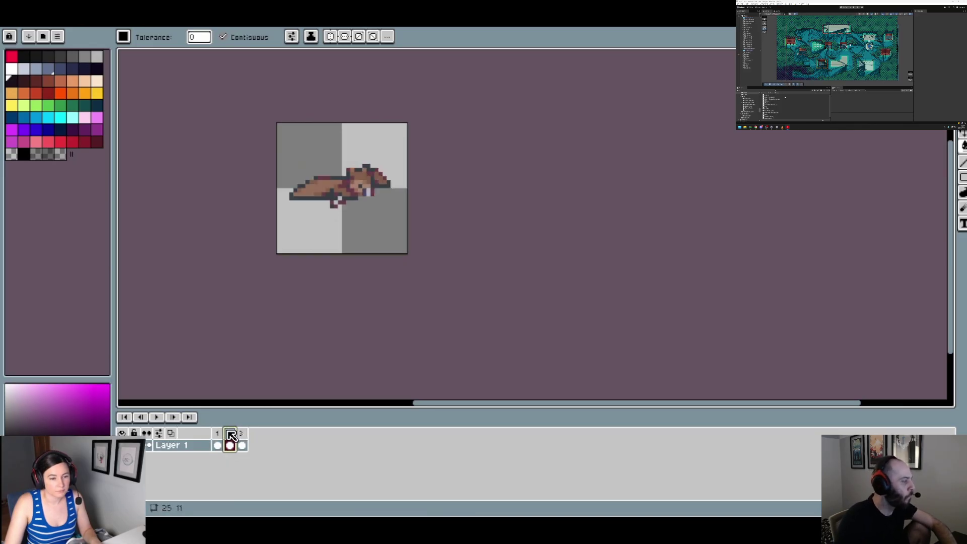
click(220, 435)
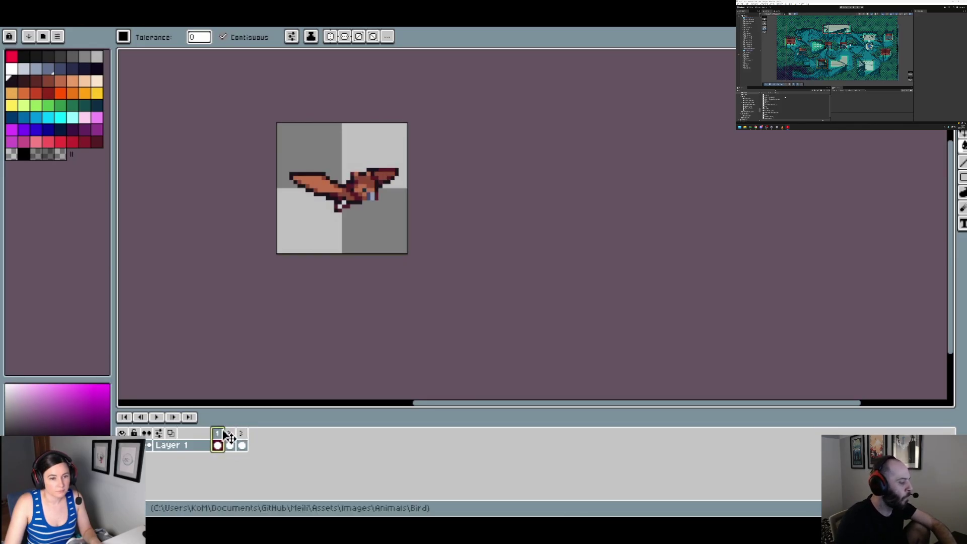
click(244, 436)
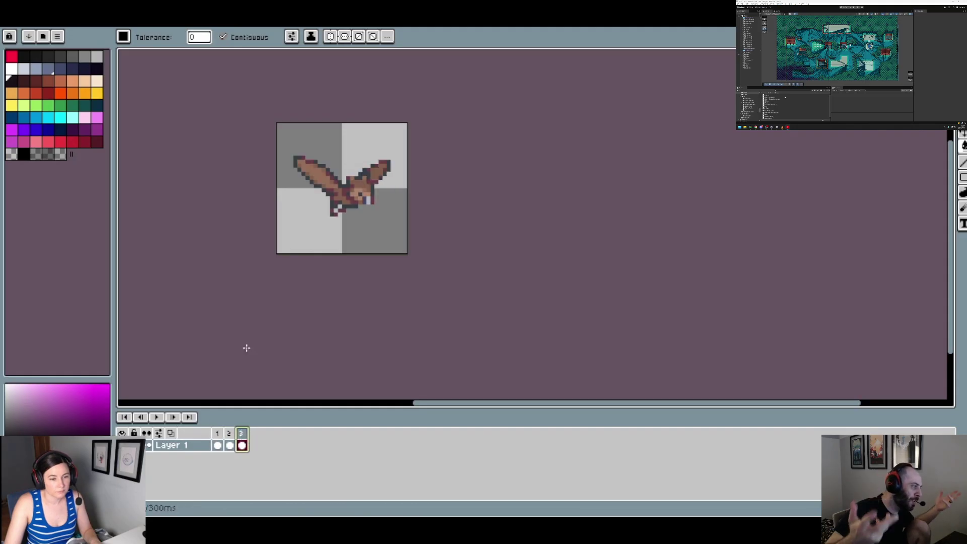
click(218, 434)
In the second frame, fill the slate outline of the left wing and the back of the head with near-black
click(230, 434)
scroll(330, 191, up, 2)
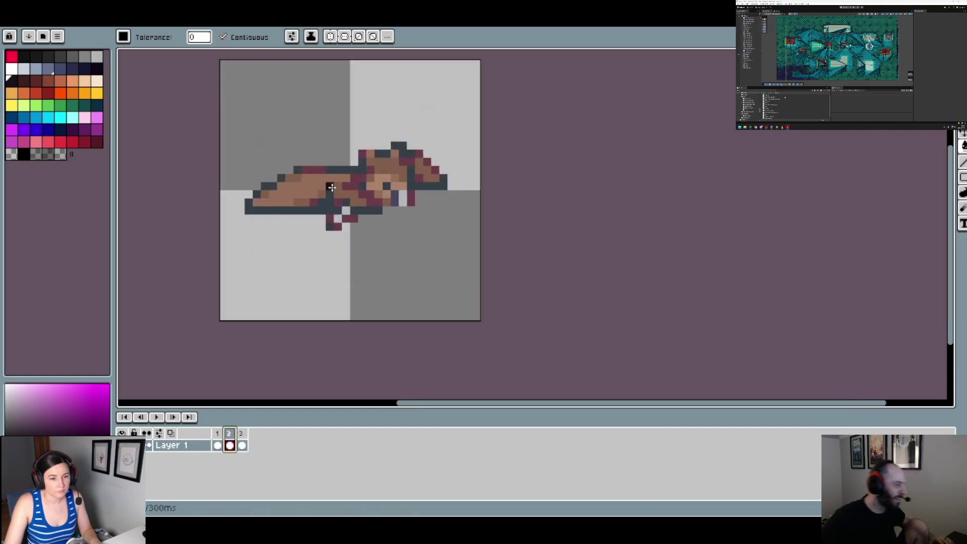
click(317, 214)
click(219, 196)
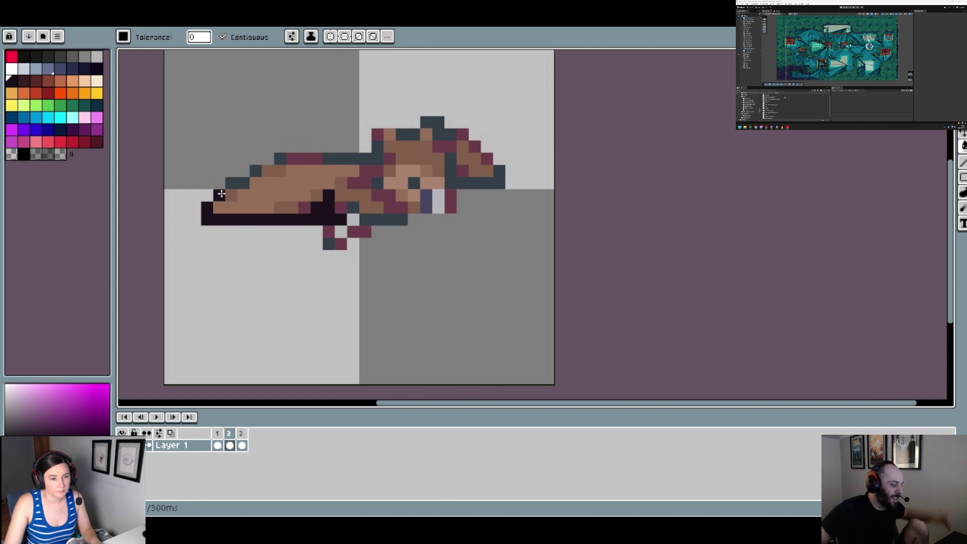
click(233, 181)
click(256, 171)
click(281, 159)
click(328, 157)
click(353, 159)
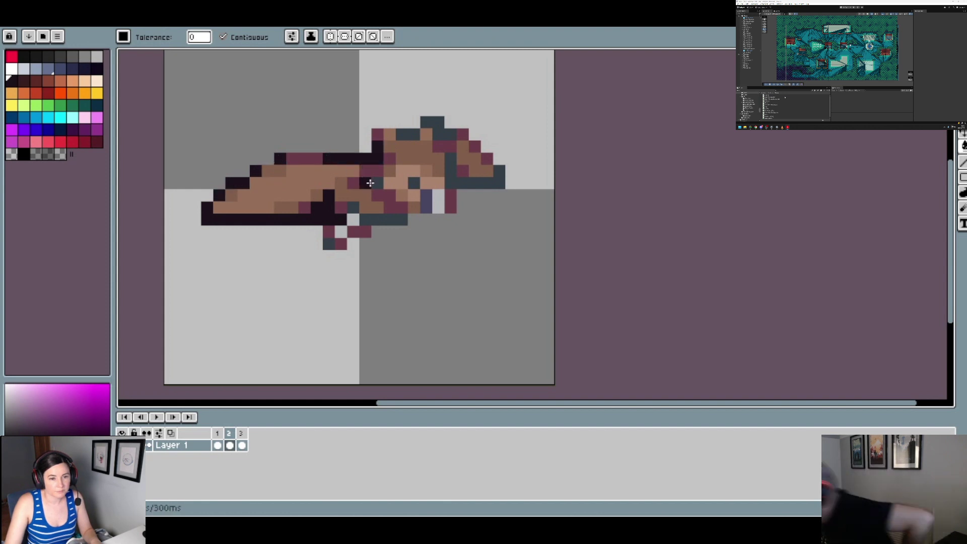
Fill the second frame's slate neck, underside, foot, right wing and head-top outline pixels with near-black
click(377, 182)
click(353, 206)
click(383, 219)
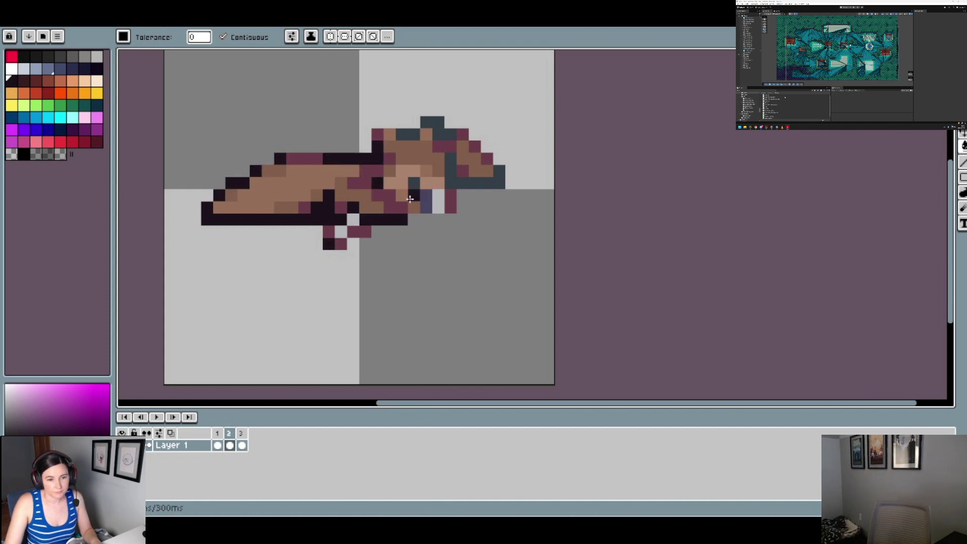
key(v)
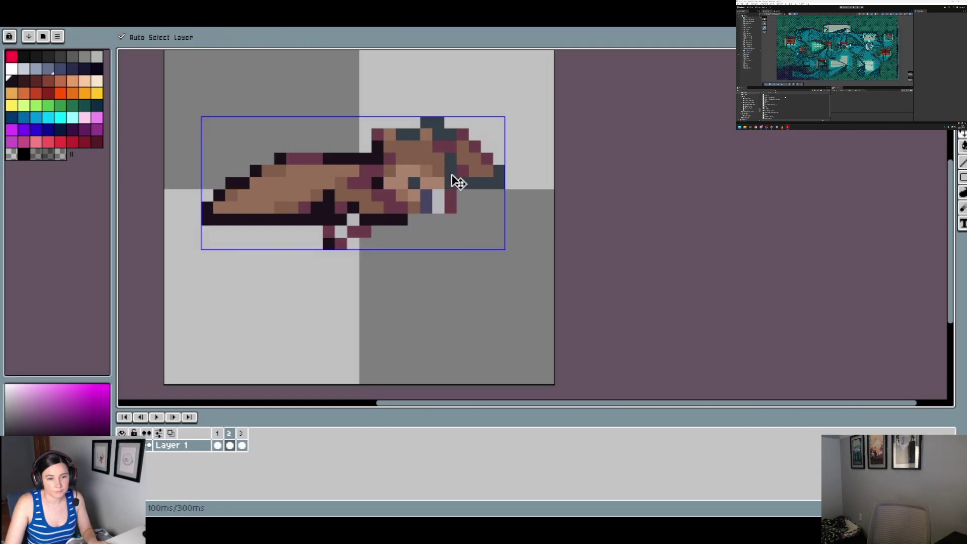
key(g)
click(458, 183)
click(440, 122)
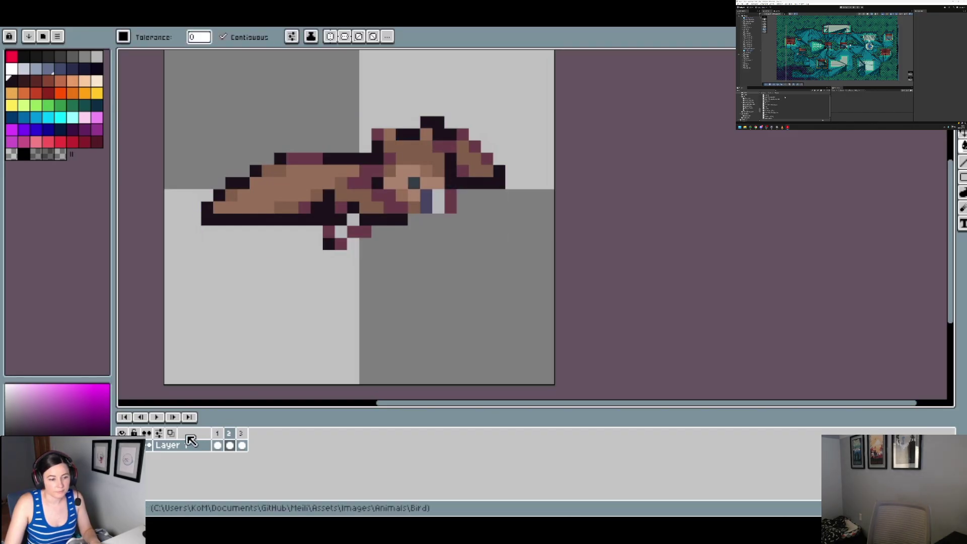
Fill the eye in the first frame with near-black
click(217, 433)
scroll(428, 198, down, 4)
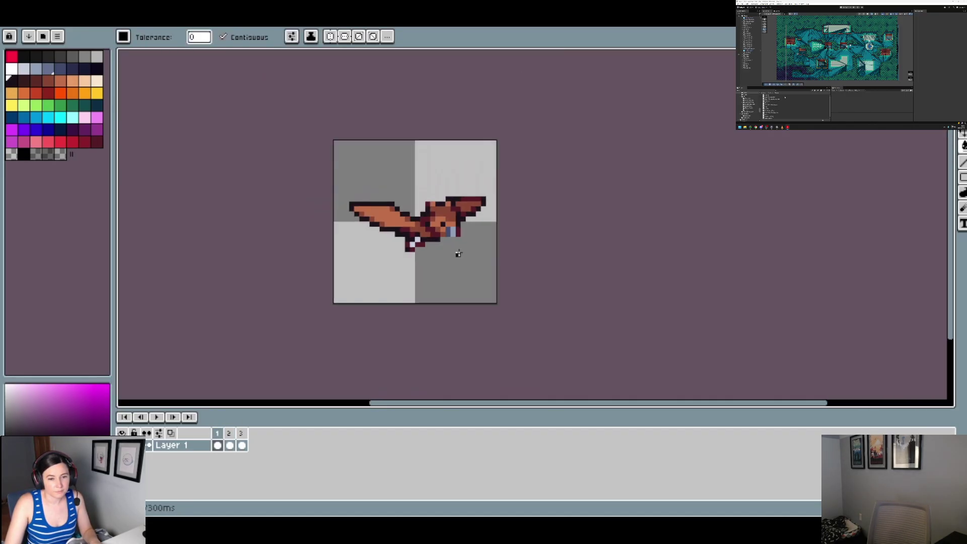
scroll(456, 220, up, 4)
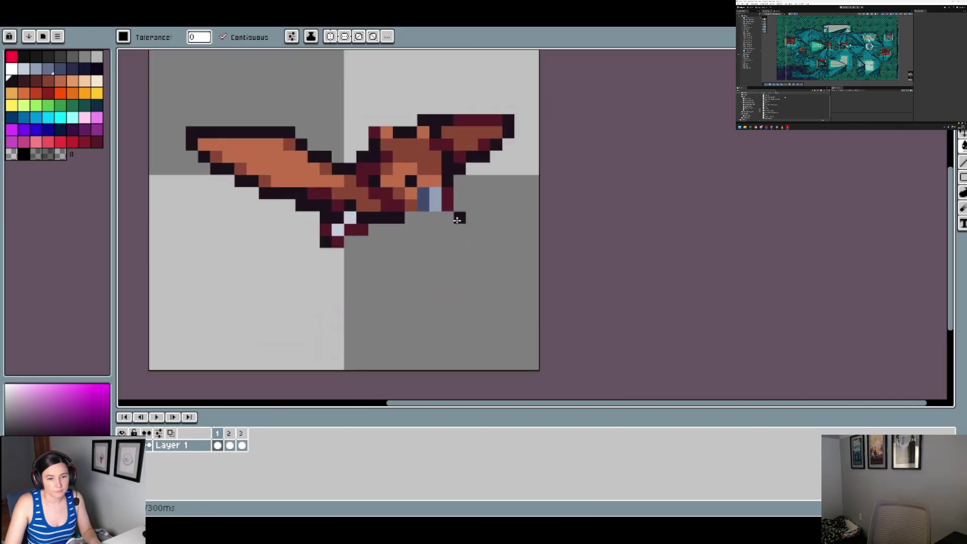
Sample the first frame's dark red and fill the second frame's dusty red accents on the body, head, leg and wings with it
alt+click(334, 190)
click(229, 433)
mouse_move(369, 194)
mouse_down()
mouse_move(356, 164)
mouse_move(371, 146)
mouse_up()
click(427, 129)
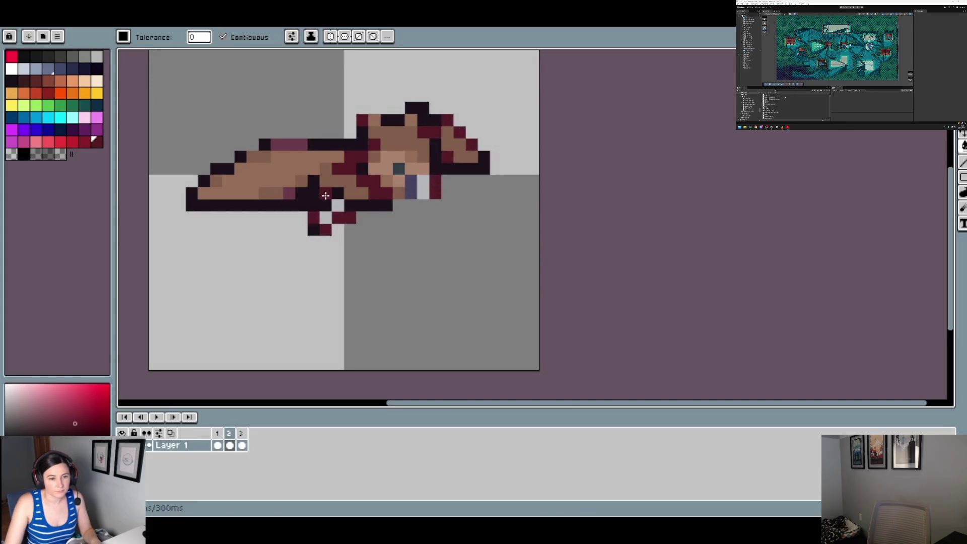
click(290, 196)
click(287, 142)
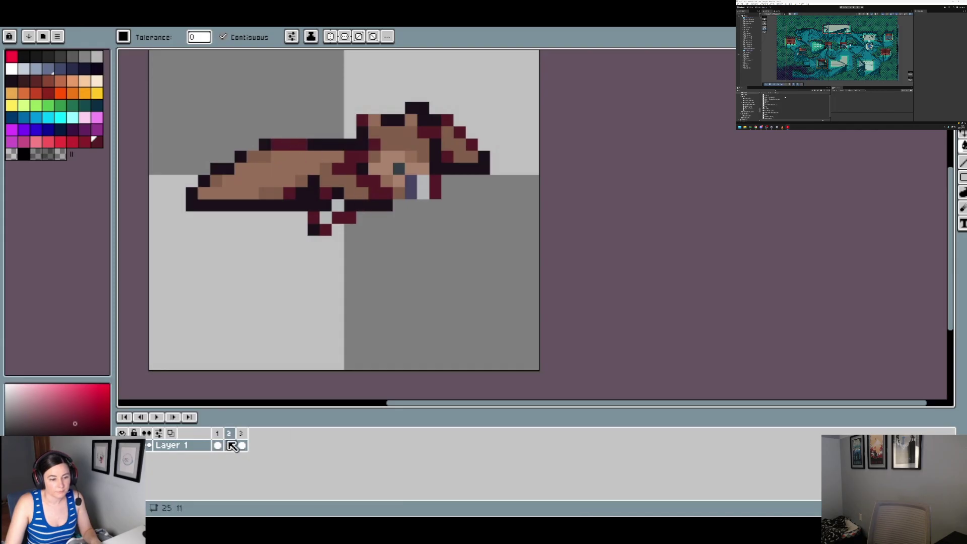
Sample the first frame's pale blue-white from the leg and fill the second frame's leg and beak highlights with it
key(Left)
key(i)
click(351, 206)
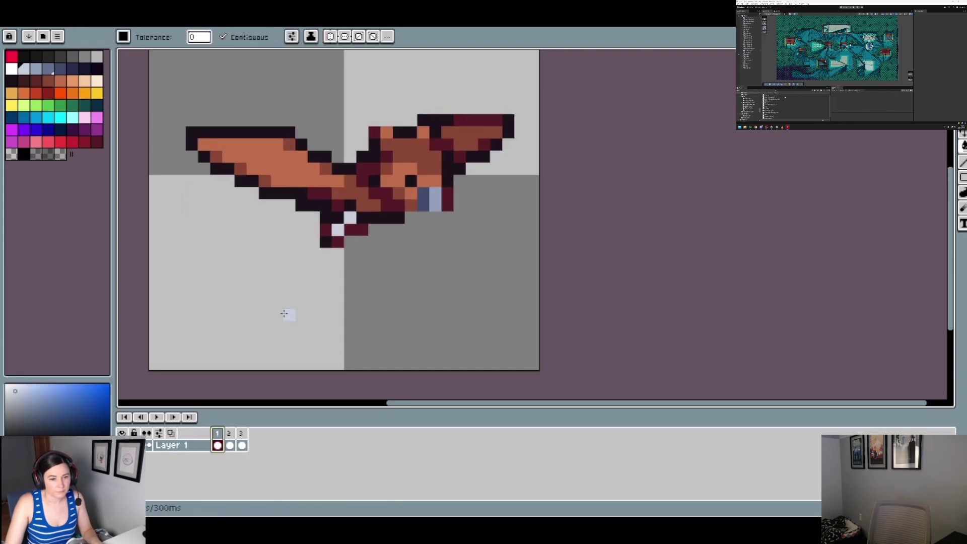
key(Right)
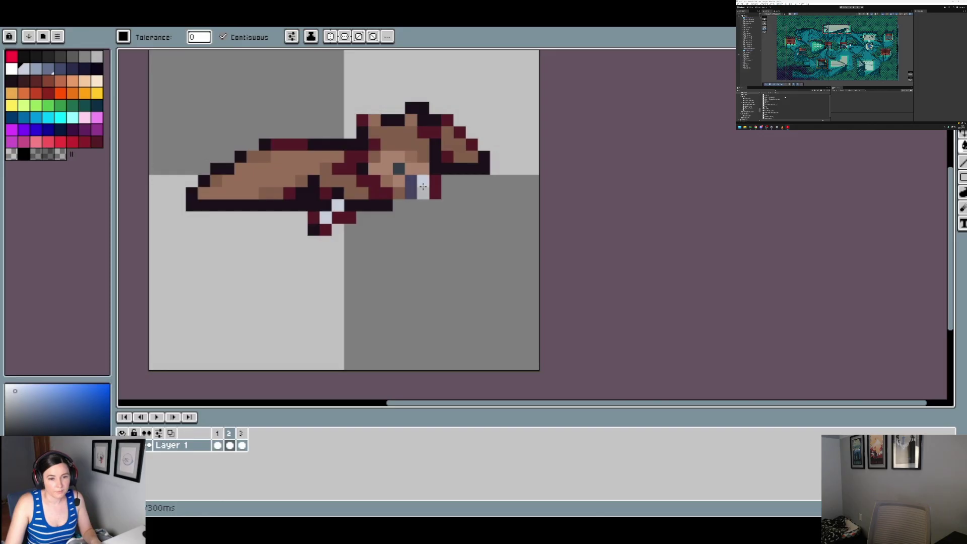
Sample the blue of the first frame's beak and fill the darker beak pixels in the second frame with it
click(217, 443)
key(i)
click(428, 198)
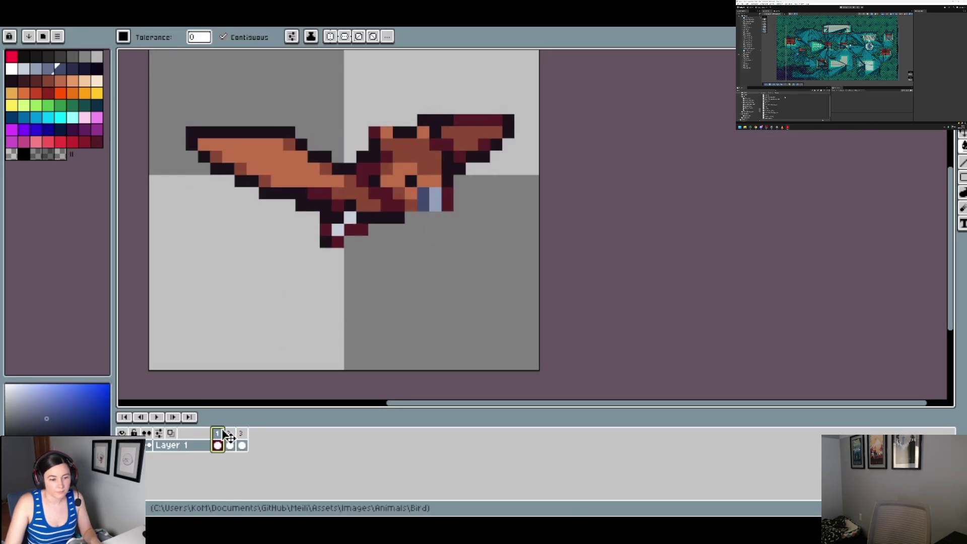
click(229, 433)
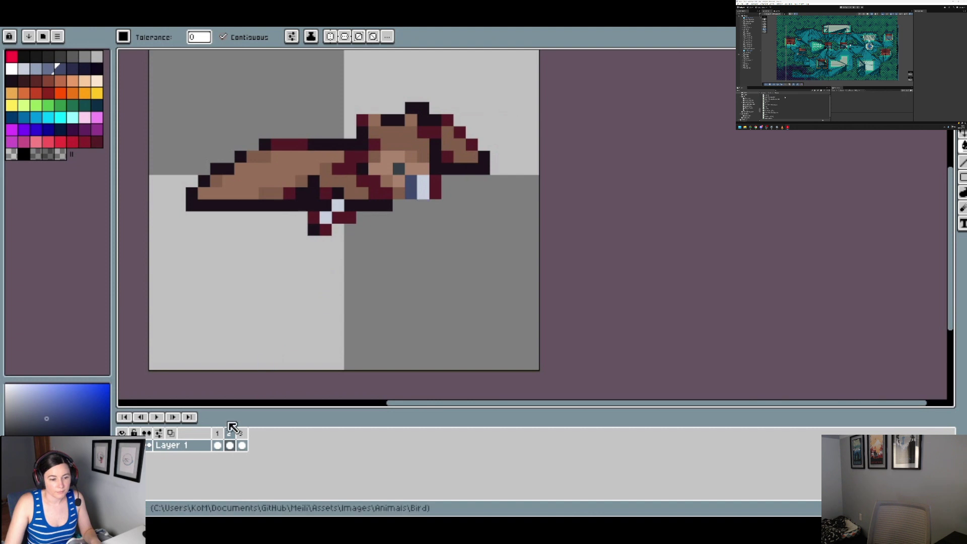
Sample the first frame's near-black and fill the bird's eye in the second frame with it
click(217, 434)
key(i)
click(418, 169)
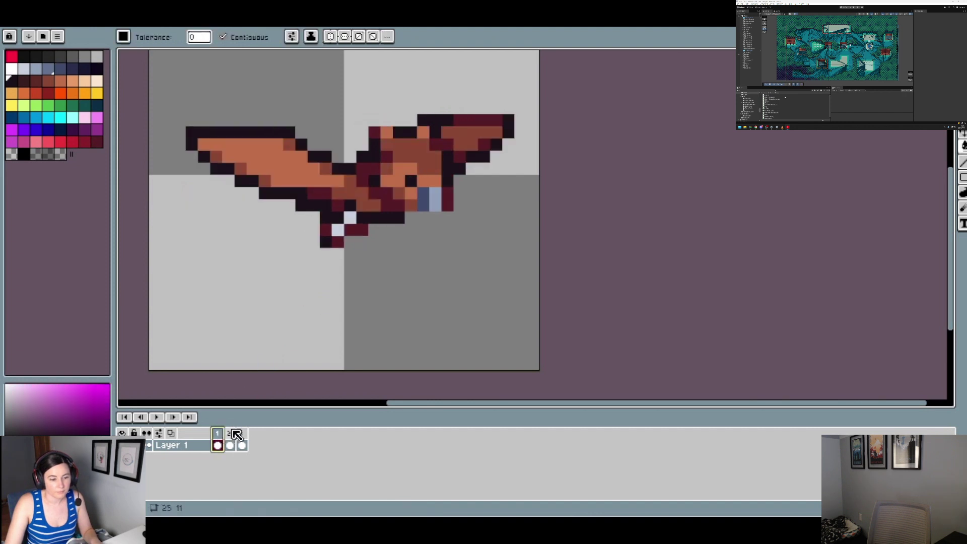
click(229, 433)
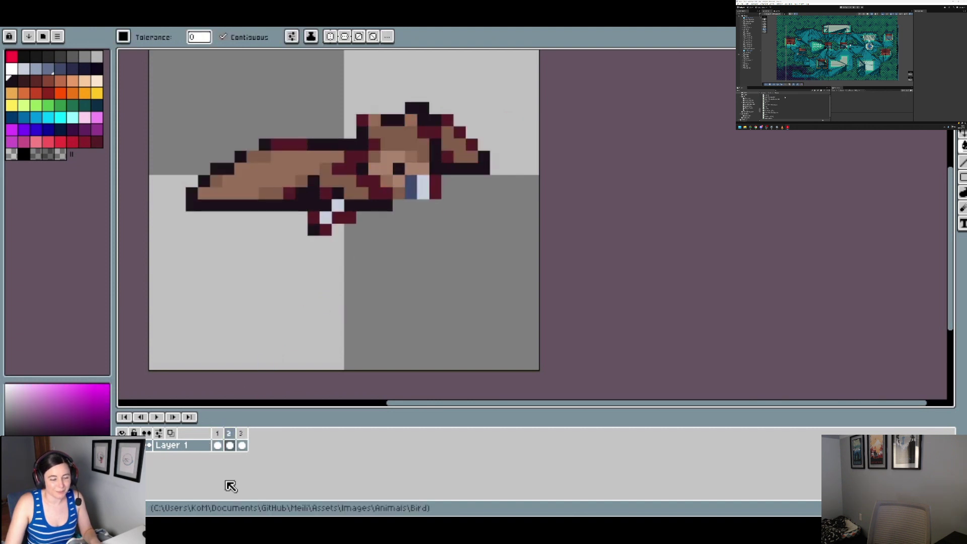
Sample the first frame's orange from the left wing and fill the second frame's light tan wing, face and ear areas with it
click(219, 434)
alt+click(301, 163)
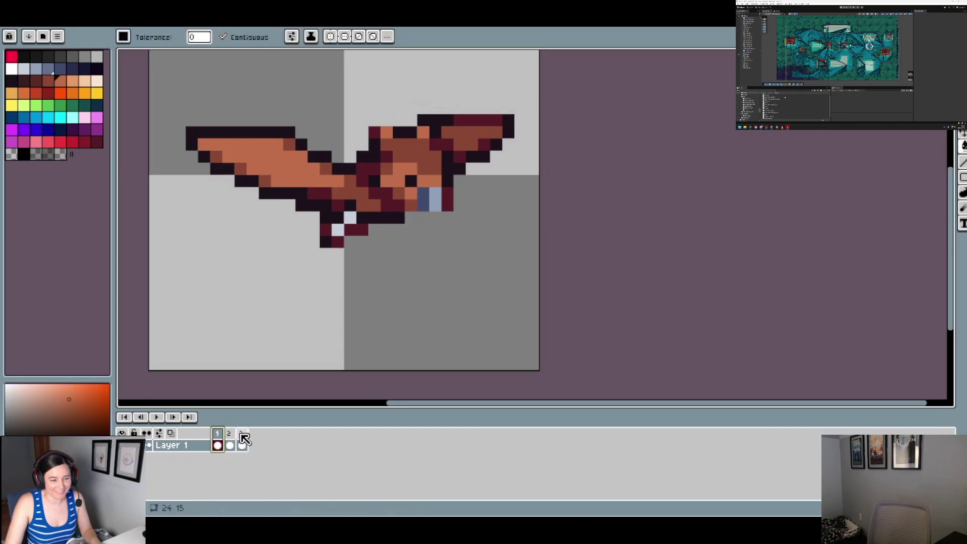
click(229, 433)
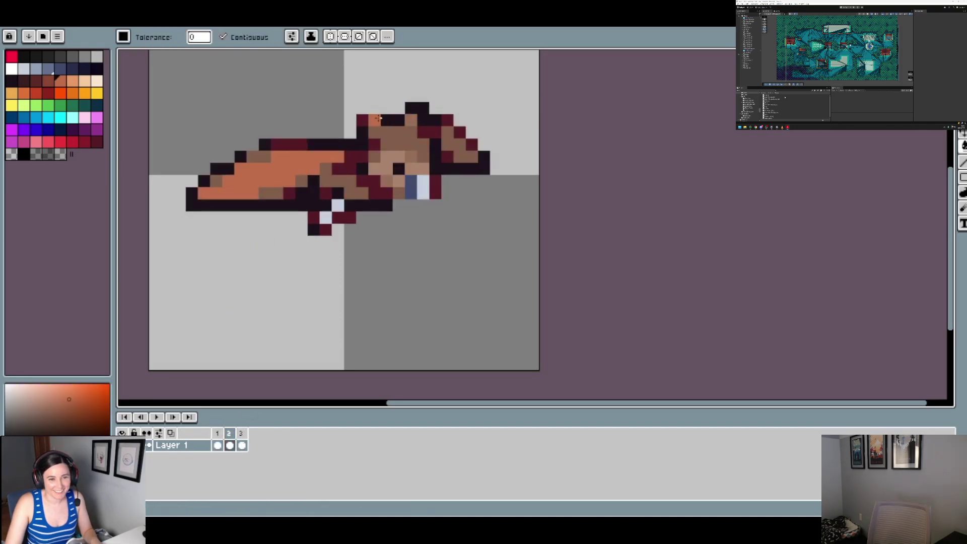
click(439, 137)
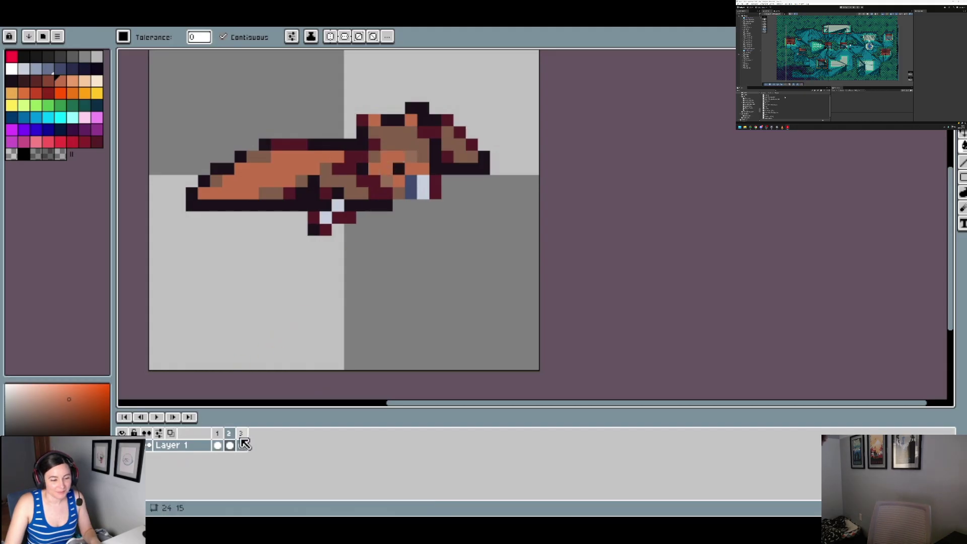
Sample the first frame's reddish brown and fill the second frame's remaining dull brown areas on both wings, body and head with it
click(217, 433)
alt+click(266, 181)
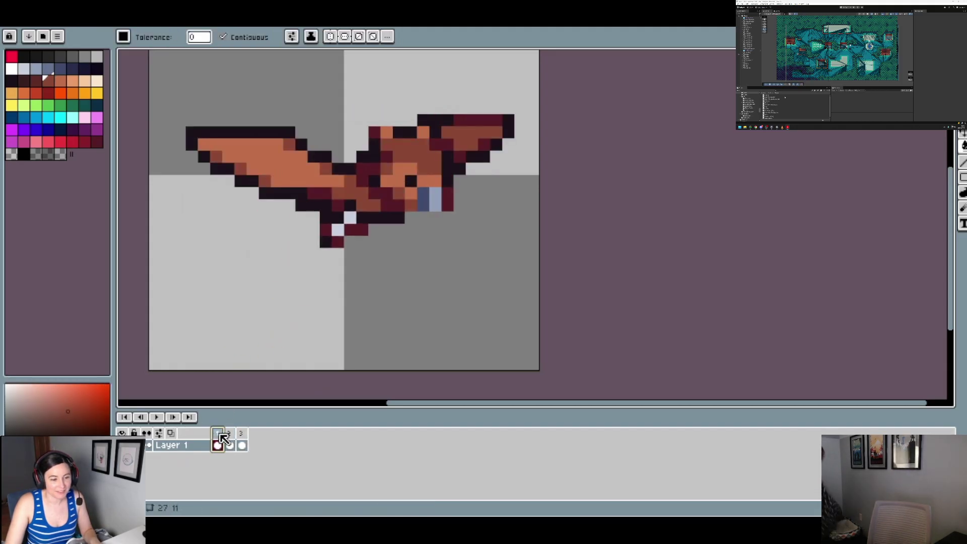
click(229, 434)
click(277, 195)
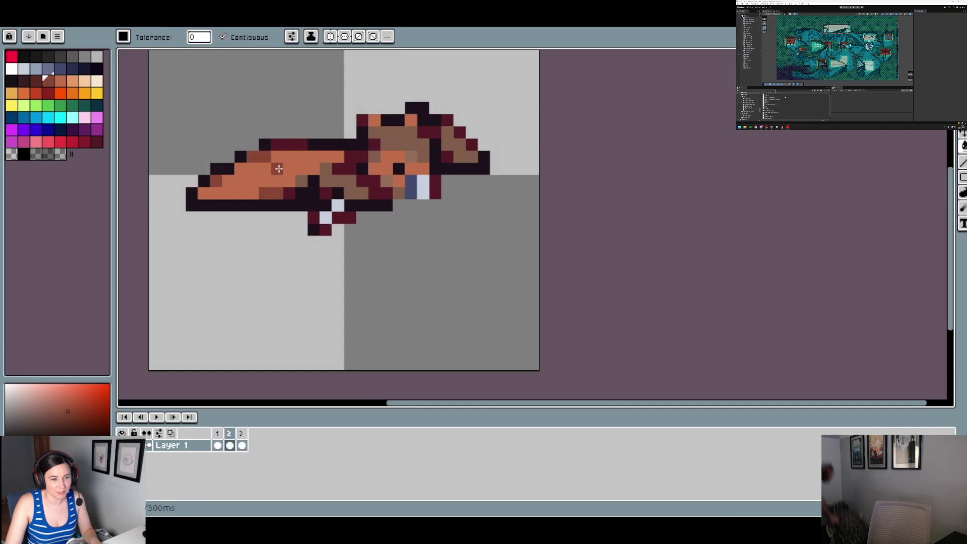
click(333, 183)
click(395, 139)
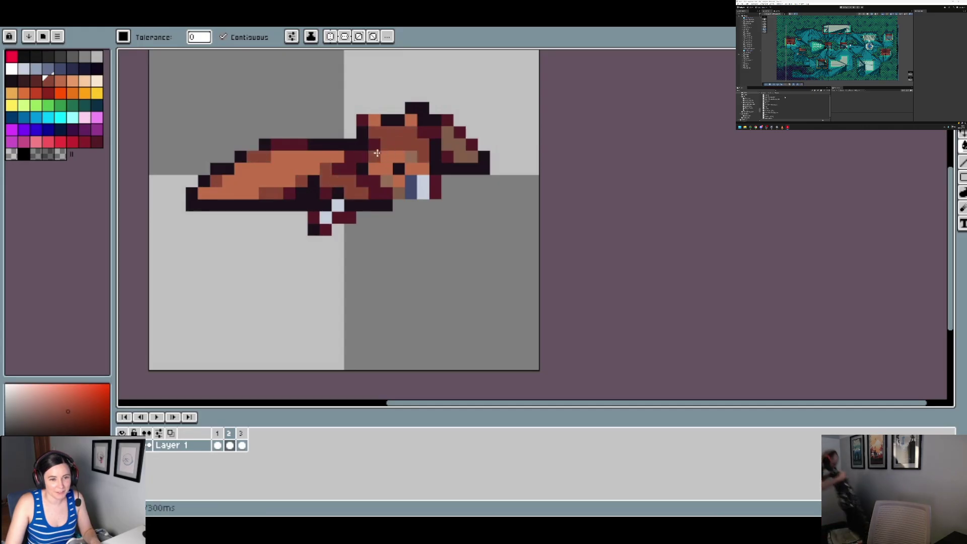
click(387, 182)
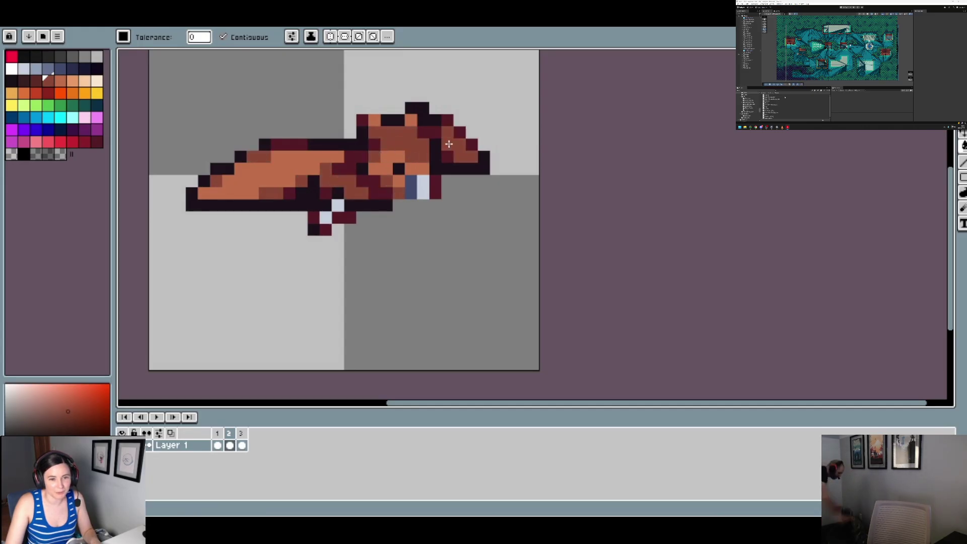
click(453, 145)
Sample the near-black from the left wing's outline in the second frame
key(alt)
alt+click(258, 147)
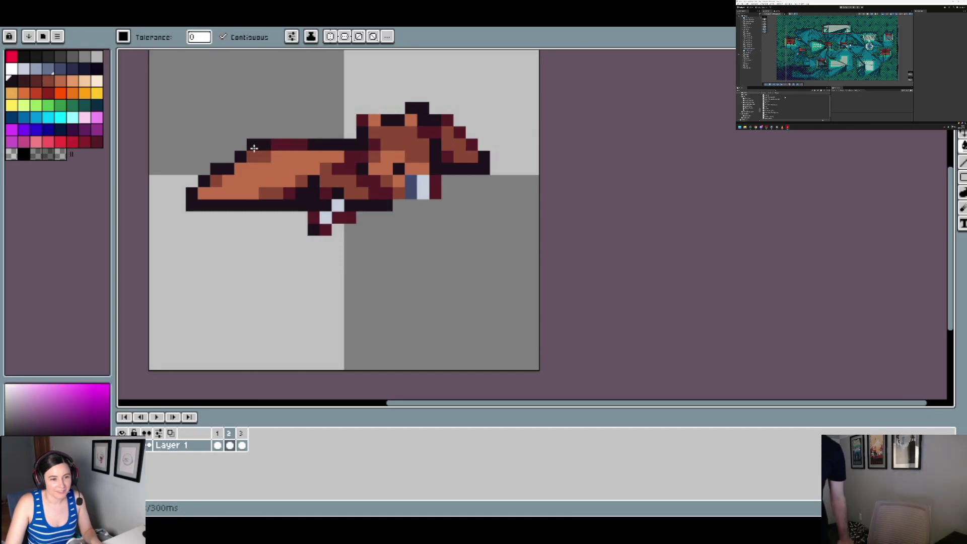
right_click(254, 148)
Examine the recoloured second frame close up and at reduced size
scroll(254, 148, down, 3)
scroll(255, 142, up, 3)
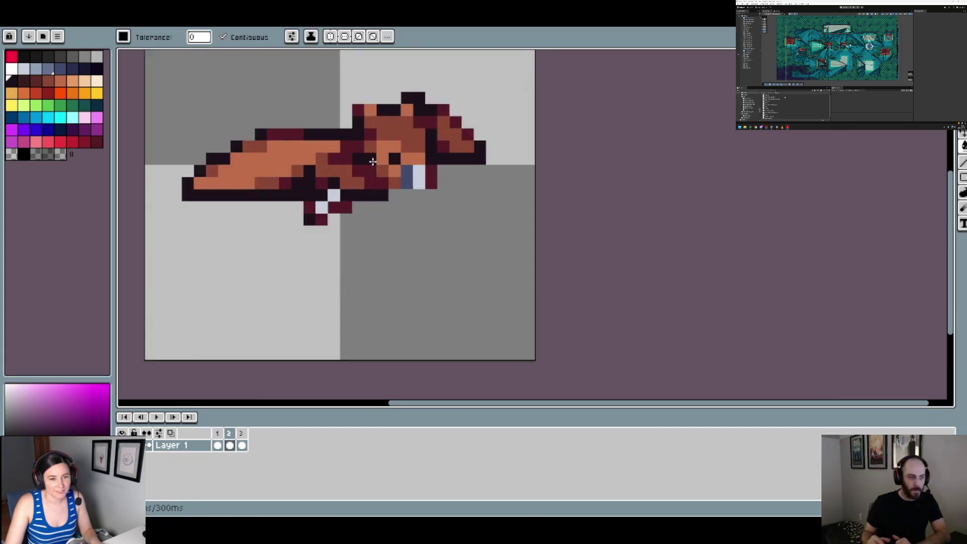
scroll(247, 143, down, 3)
scroll(288, 167, up, 2)
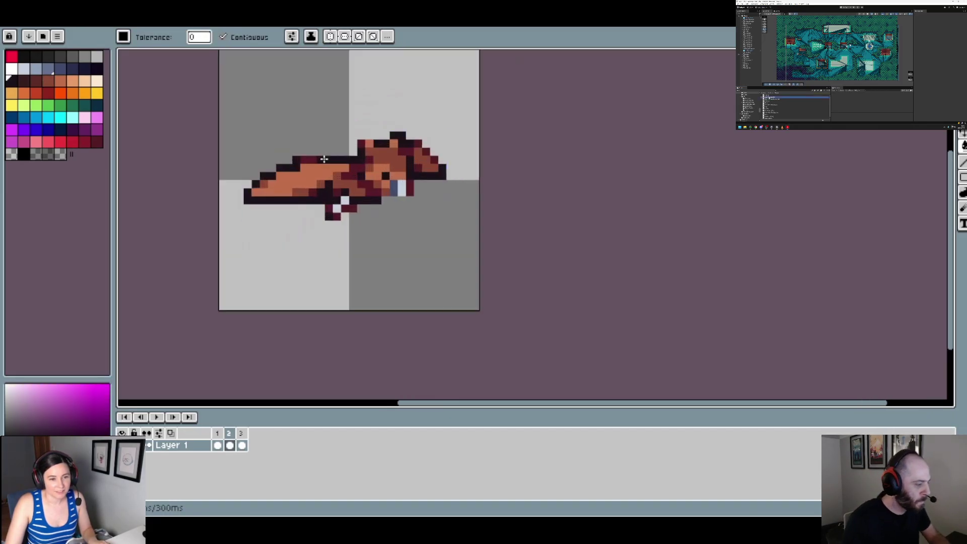
key(b)
scroll(423, 195, down, 2)
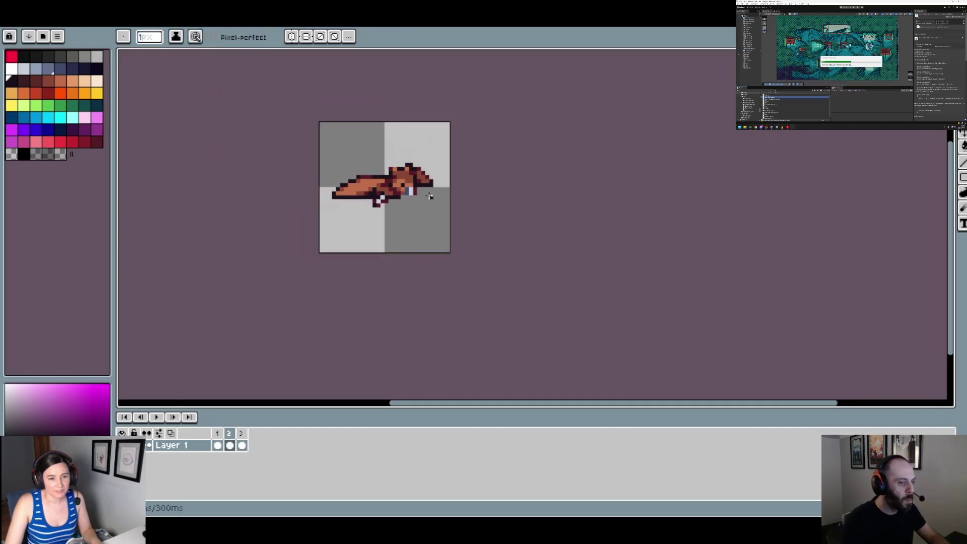
scroll(429, 197, down, 1)
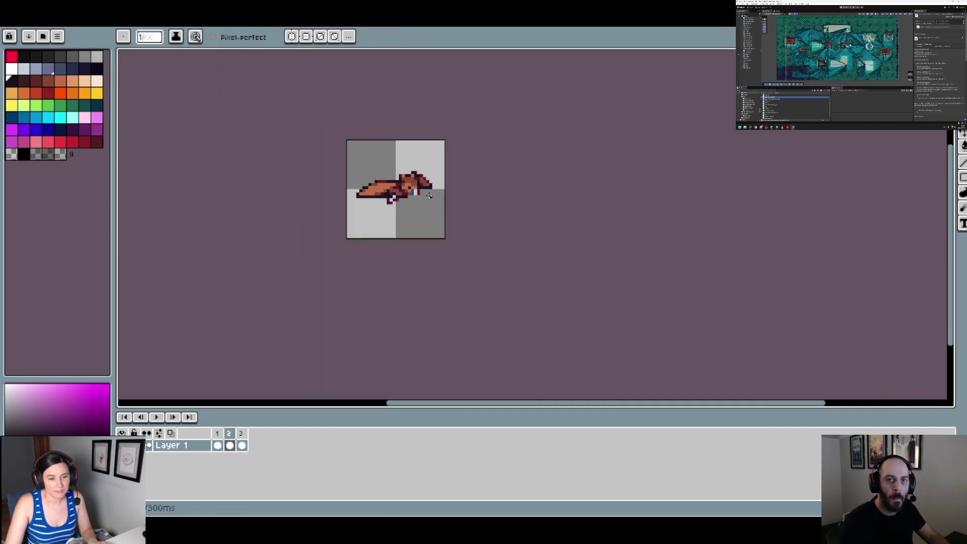
scroll(432, 198, up, 4)
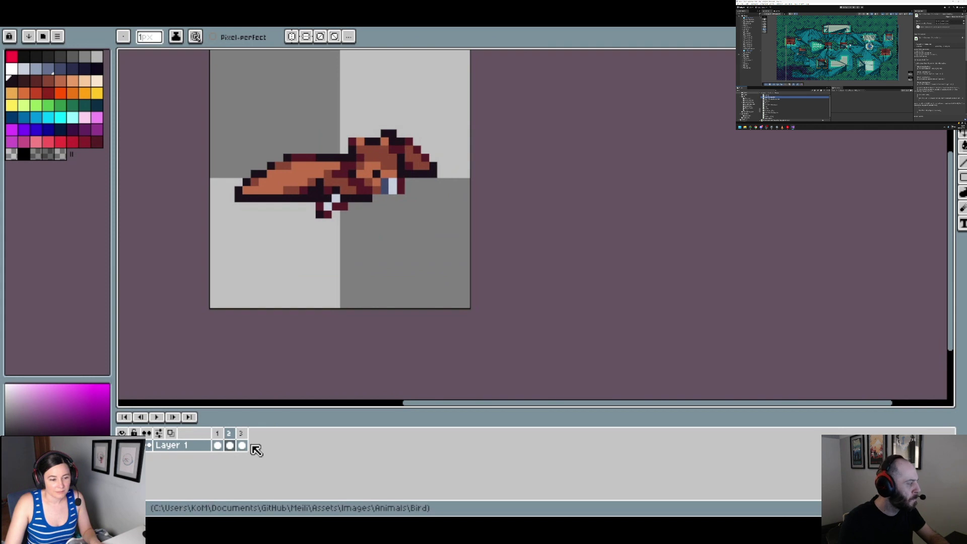
scroll(300, 282, down, 2)
scroll(314, 250, up, 4)
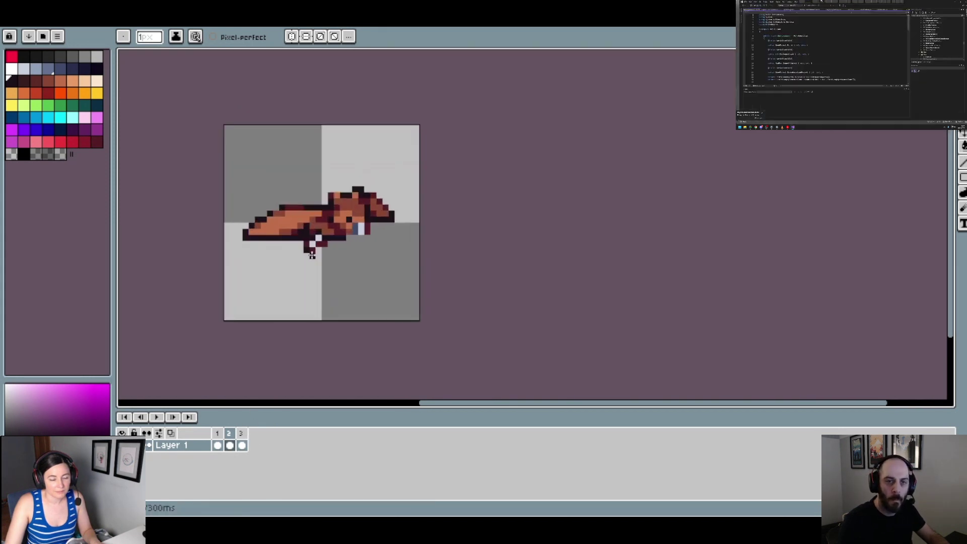
In the third frame, fill the slate outline pixels of the leg, foot and underside with near-black
click(243, 434)
key(g)
click(304, 238)
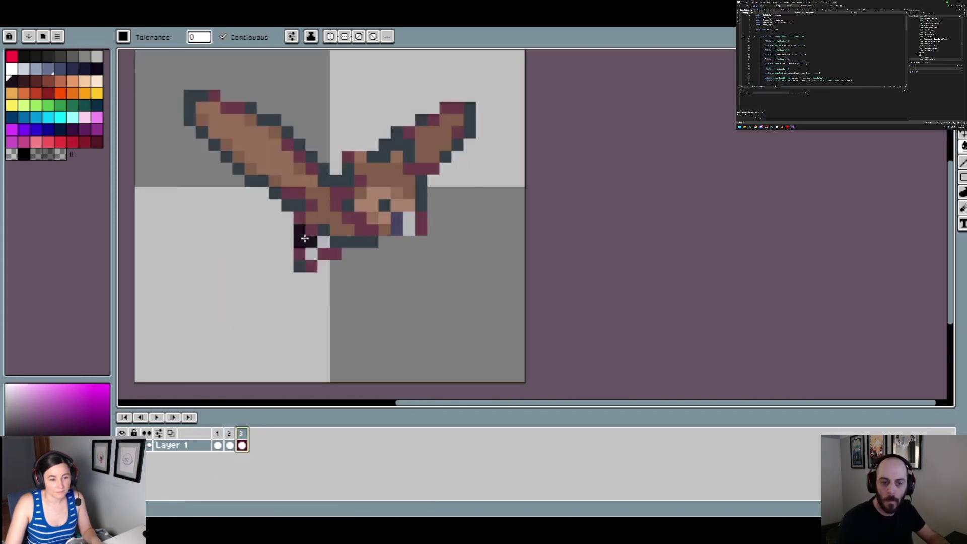
click(336, 240)
click(326, 230)
Fill the slate outline along the third frame's left wing lower edge and wing tip with near-black, undoing any misplaced fills
click(300, 205)
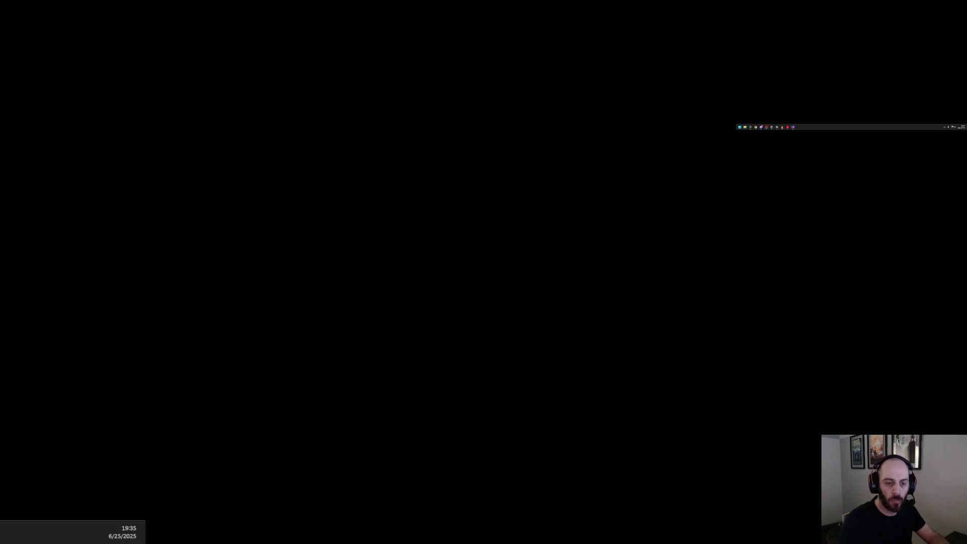
click(275, 193)
click(255, 180)
click(237, 166)
click(229, 164)
click(224, 156)
key(ctrl+z)
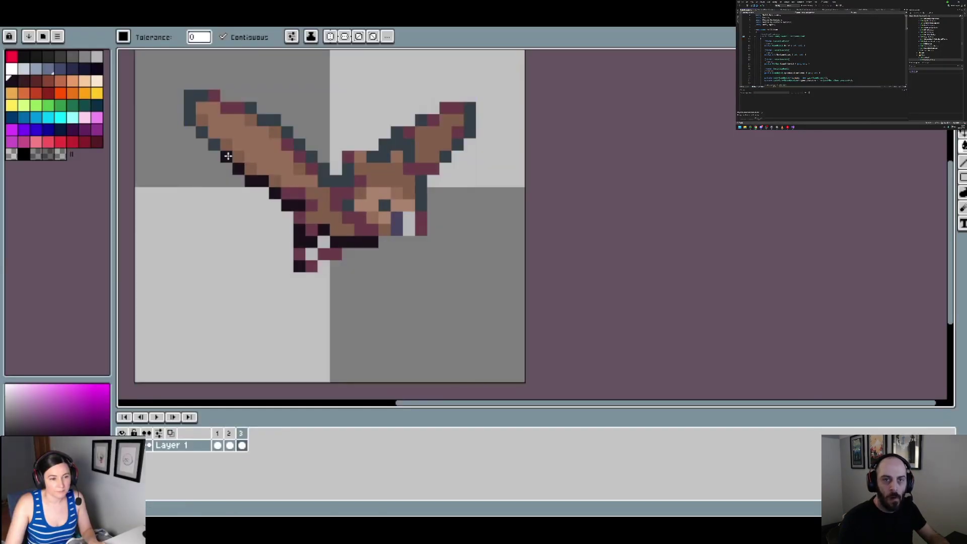
click(183, 103)
key(ctrl+z)
click(194, 108)
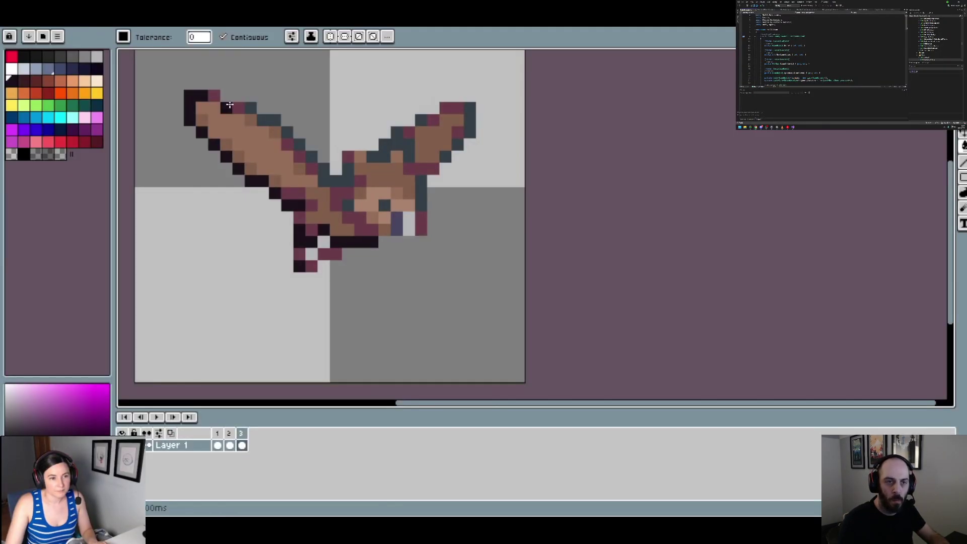
Fill the third frame's slate upper left wing edge, neck, head, eye and right wing outline with near-black
click(249, 107)
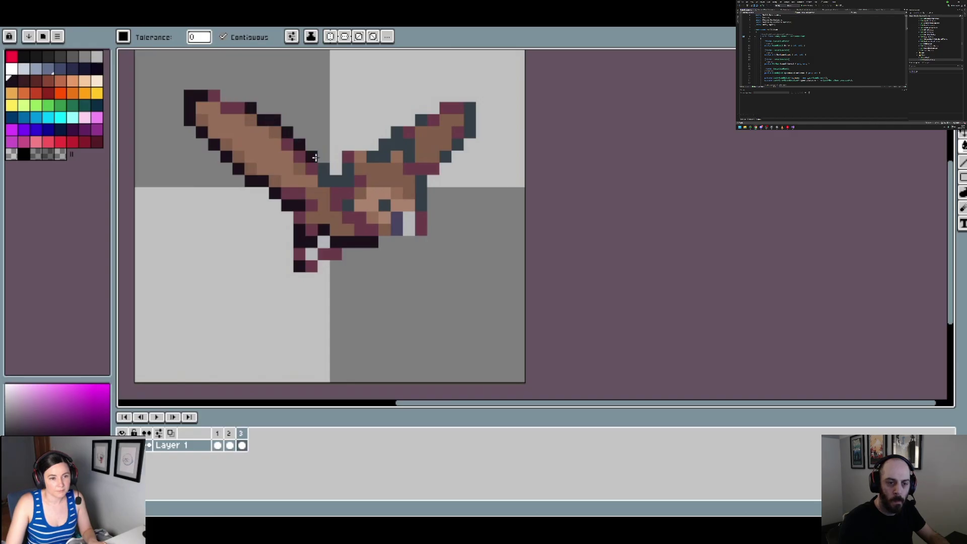
click(325, 180)
click(342, 187)
click(392, 146)
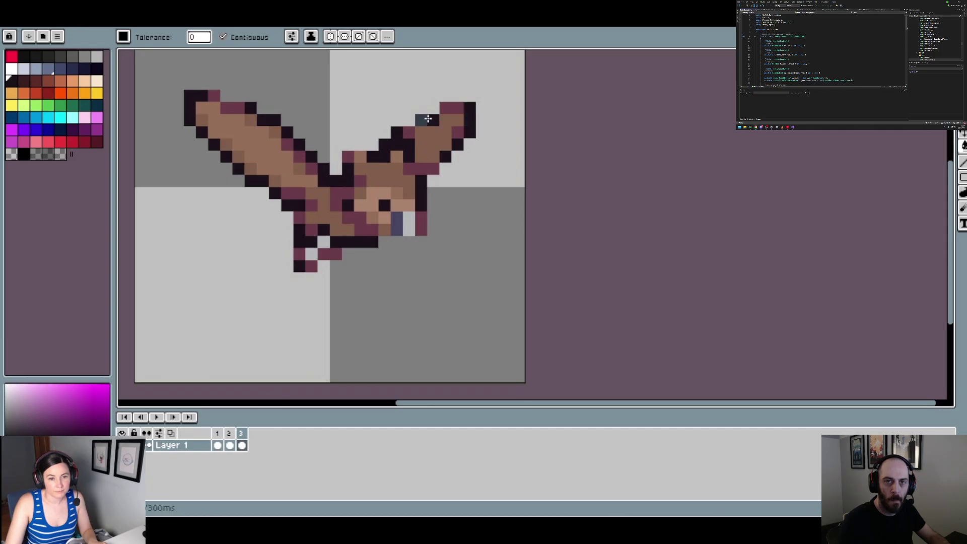
Sample the second frame's reddish brown and fill the third frame's head, right wing, body and left wing shading with it
click(230, 444)
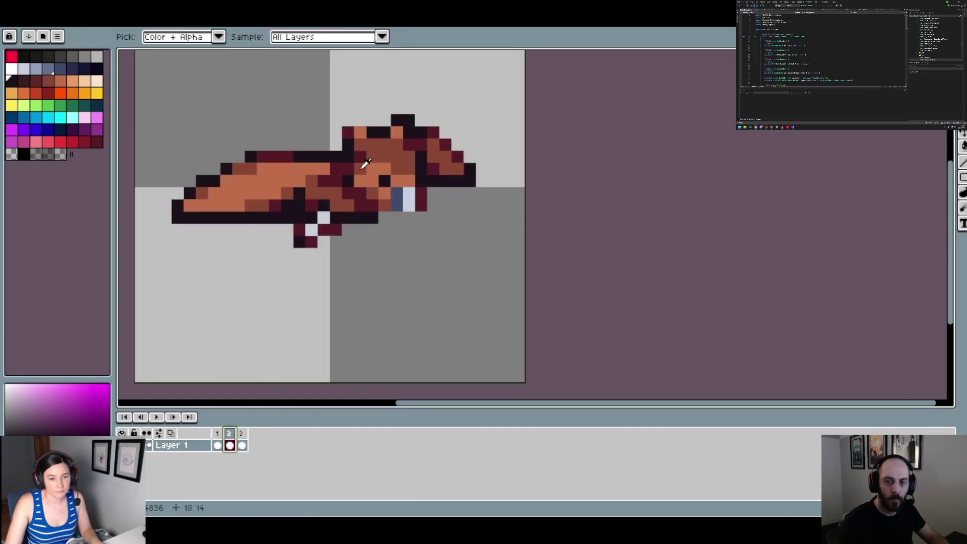
click(241, 445)
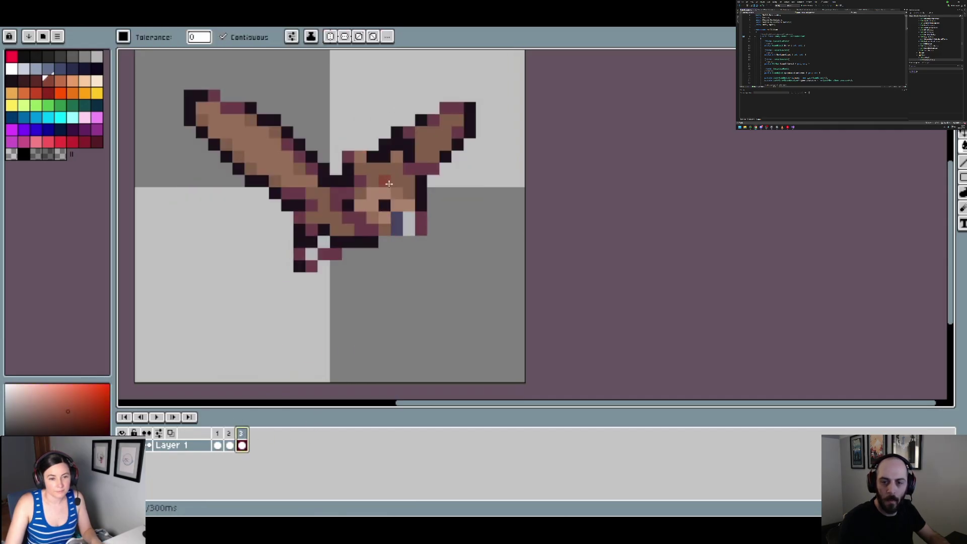
click(385, 181)
click(424, 151)
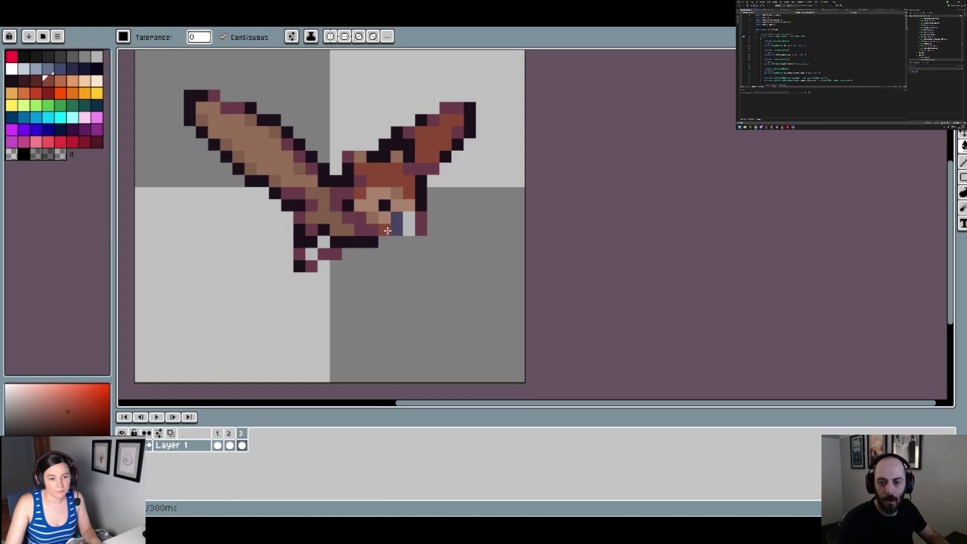
click(314, 187)
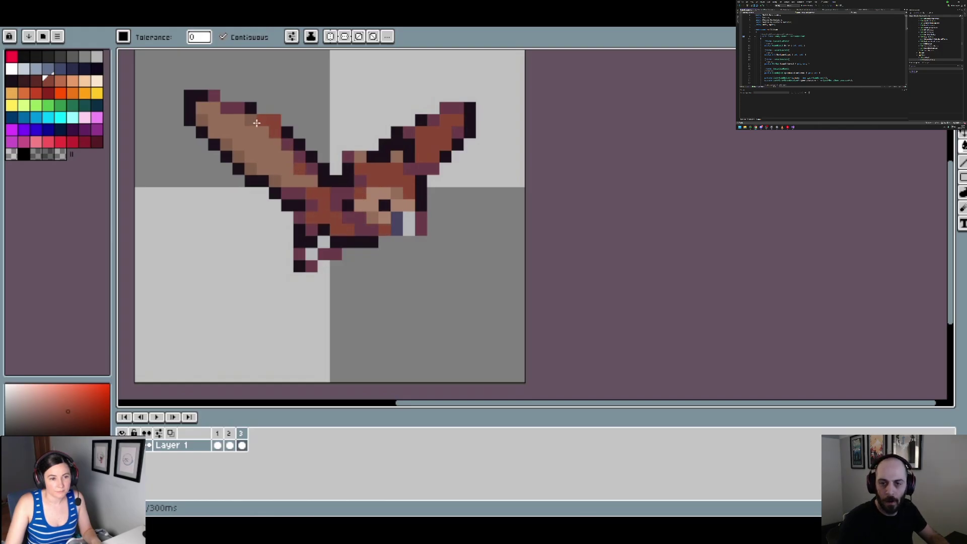
click(257, 122)
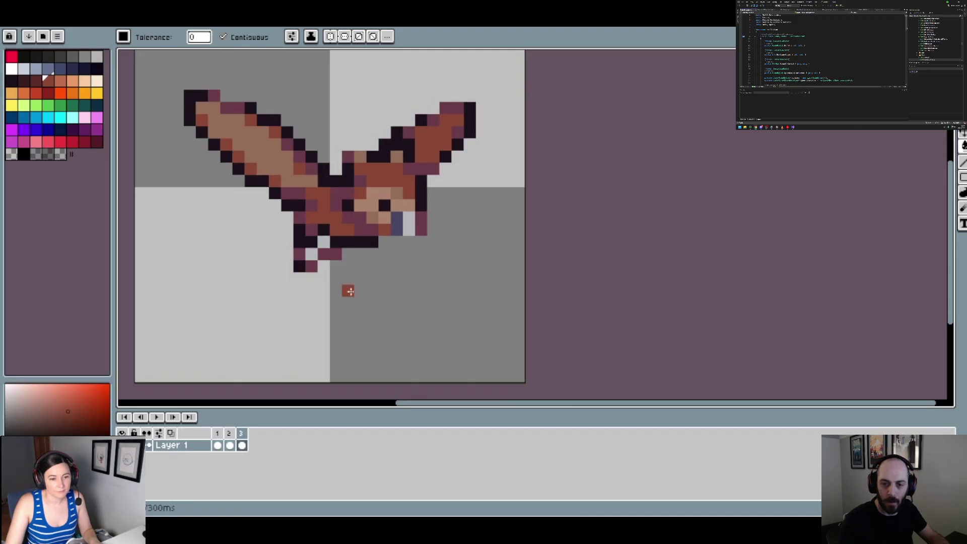
Sample the second frame's pale blue-white and fill the third frame's leg and beak highlights with it
click(230, 445)
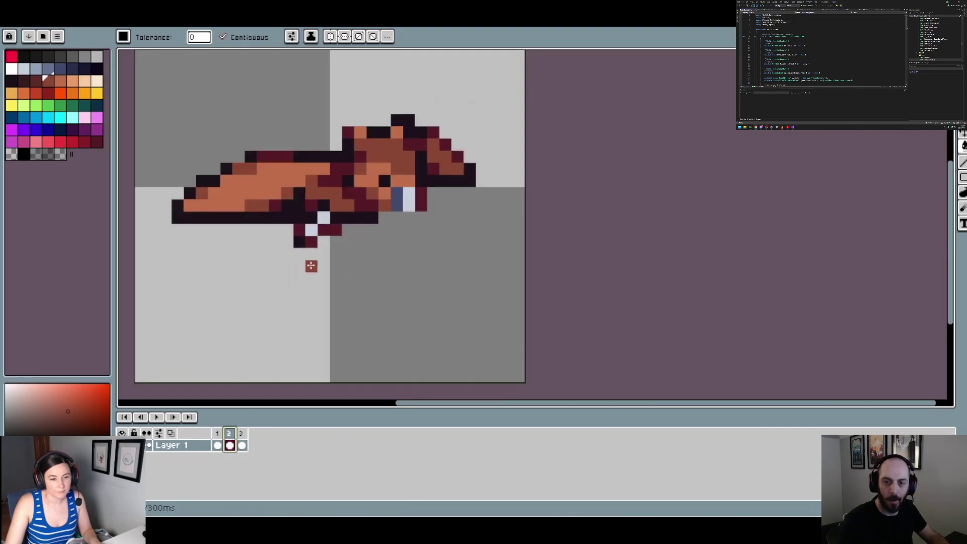
click(241, 446)
click(307, 252)
click(323, 241)
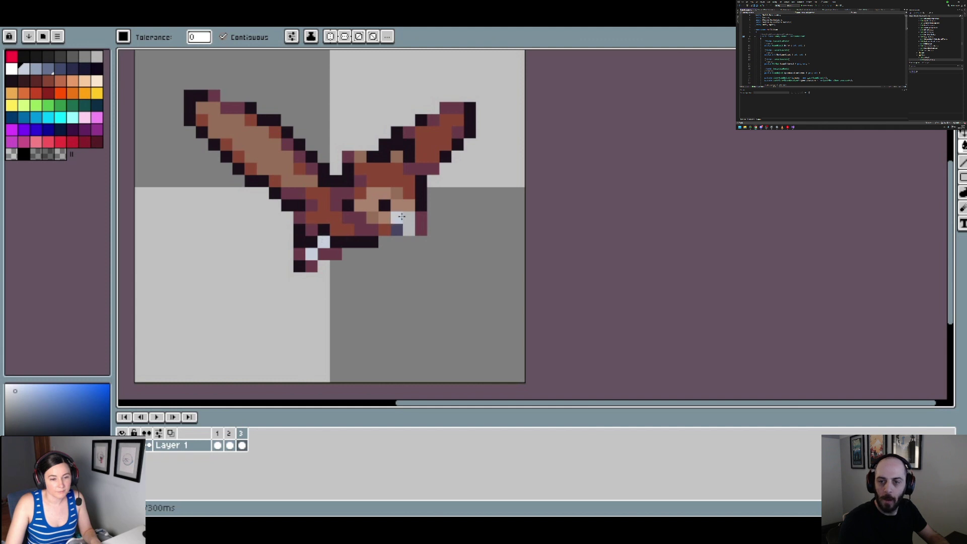
Sample the second frame's dark blue and fill the shaded side of the third frame's beak with it
click(229, 445)
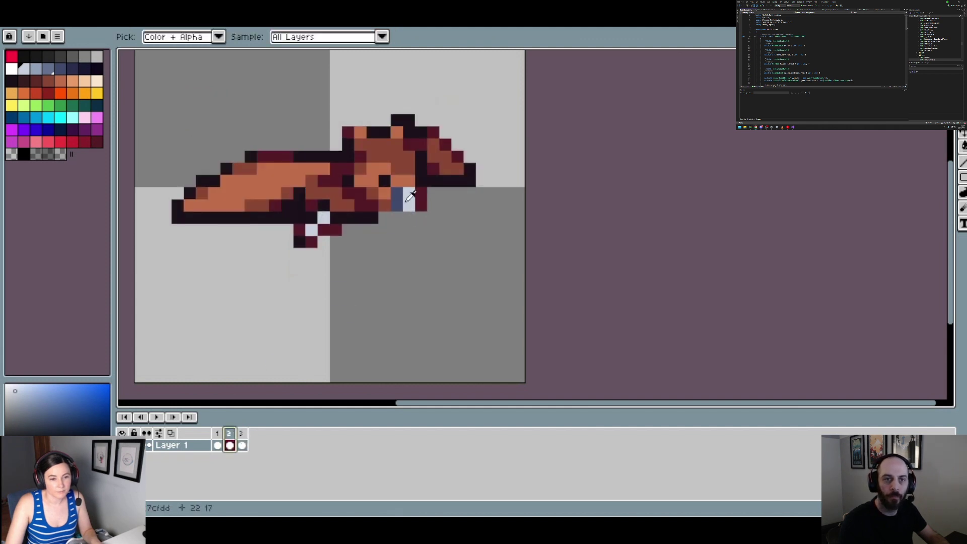
alt+click(398, 199)
click(241, 446)
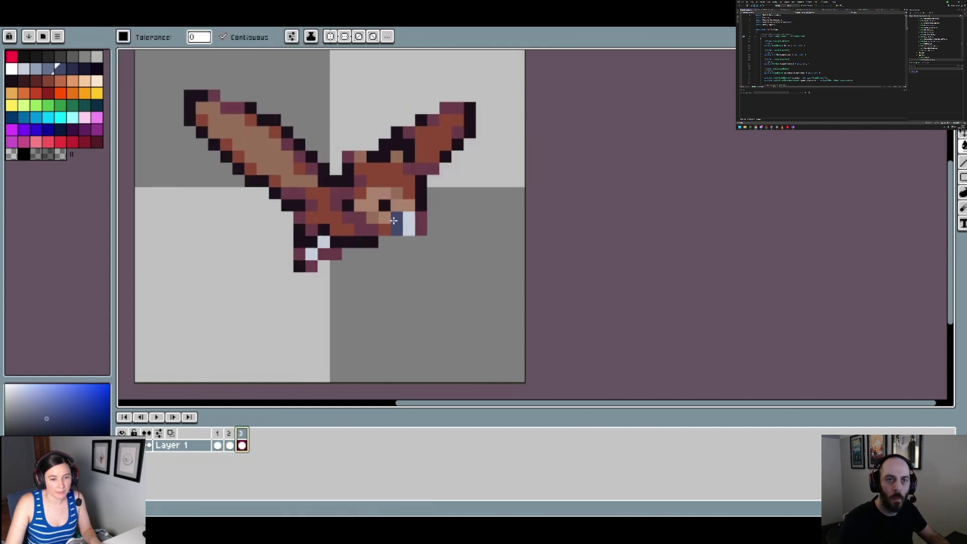
Sample the second frame's dark maroon and fill the third frame's neck, body and leg shading with it, undoing the accidental background fill
click(229, 445)
alt+click(350, 161)
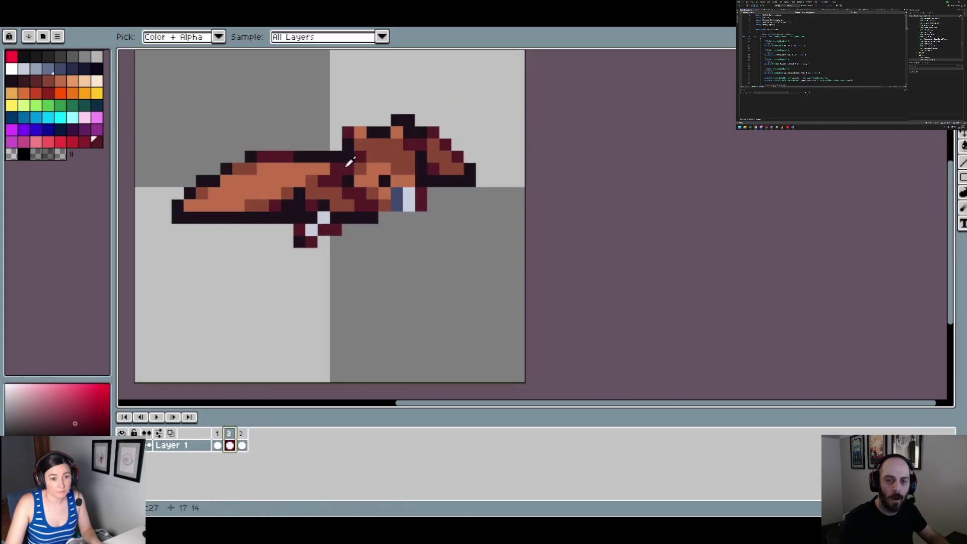
click(241, 445)
click(304, 199)
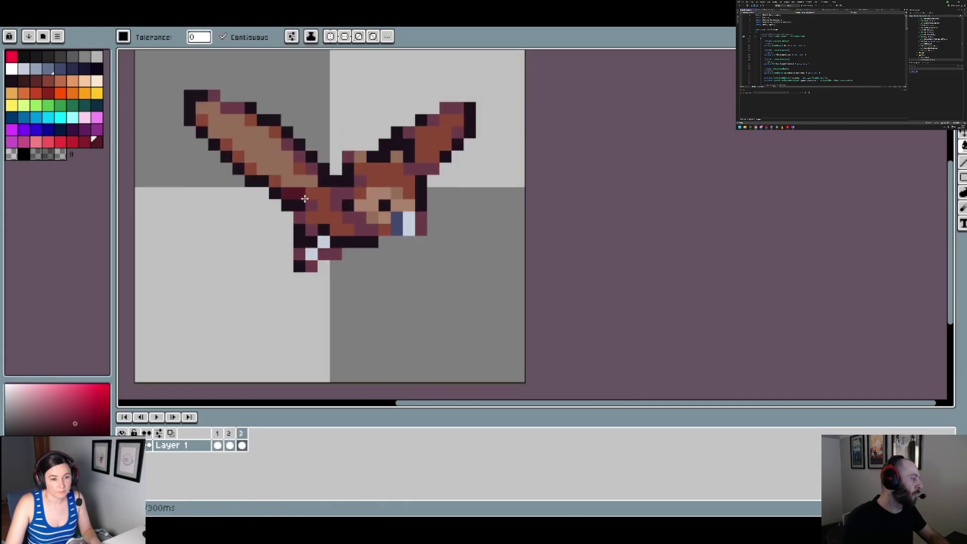
click(314, 276)
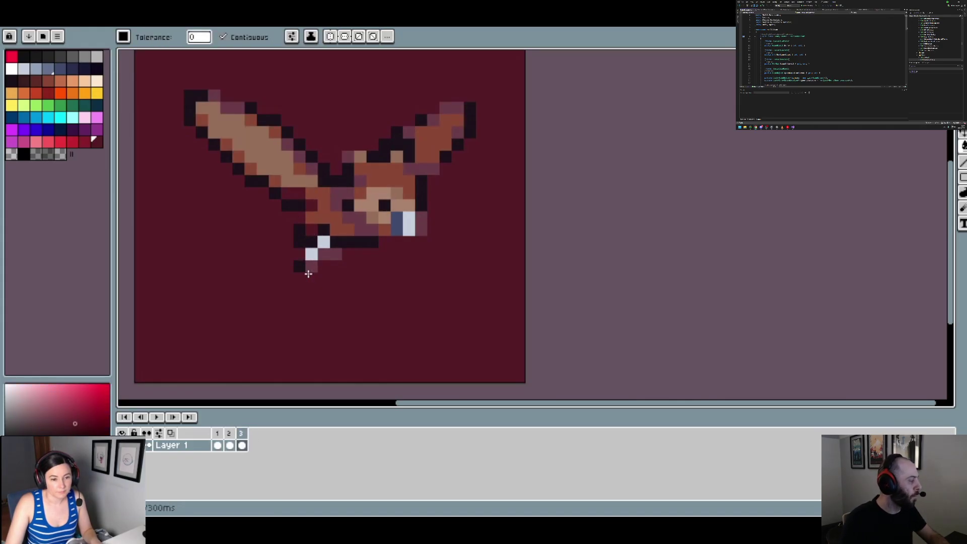
key(ctrl+z)
click(312, 268)
click(360, 218)
click(353, 195)
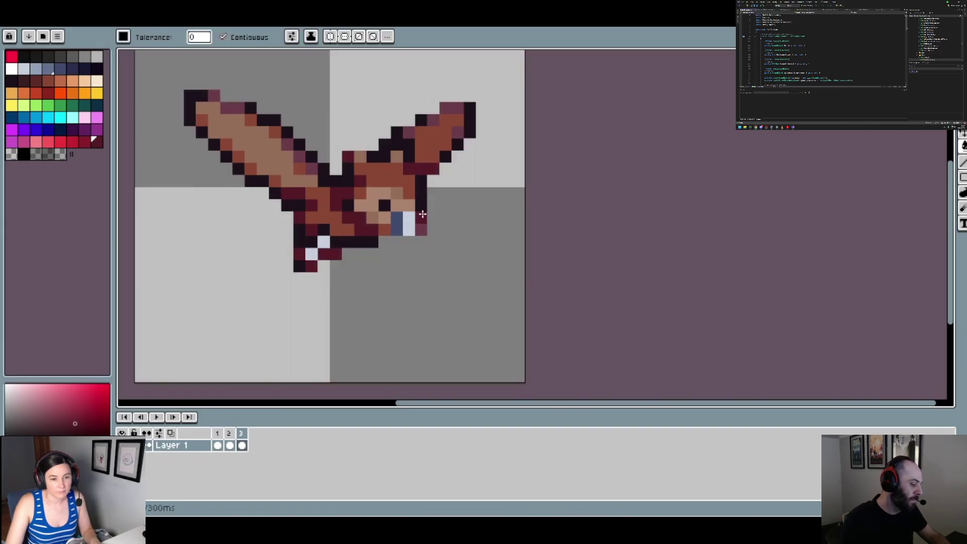
Fill the third frame's right wing edge, beak edge and upper left wing shading with dark maroon
click(414, 132)
click(432, 122)
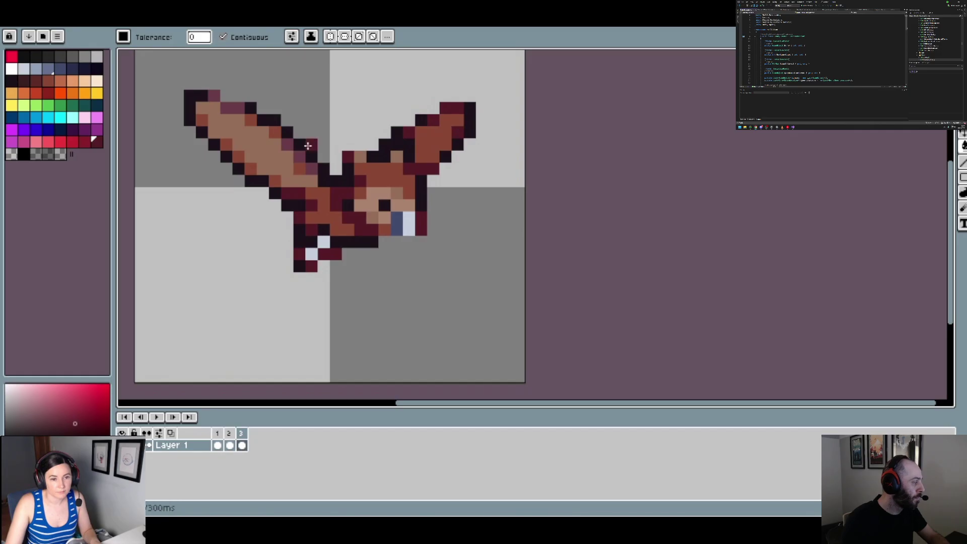
click(270, 126)
click(239, 111)
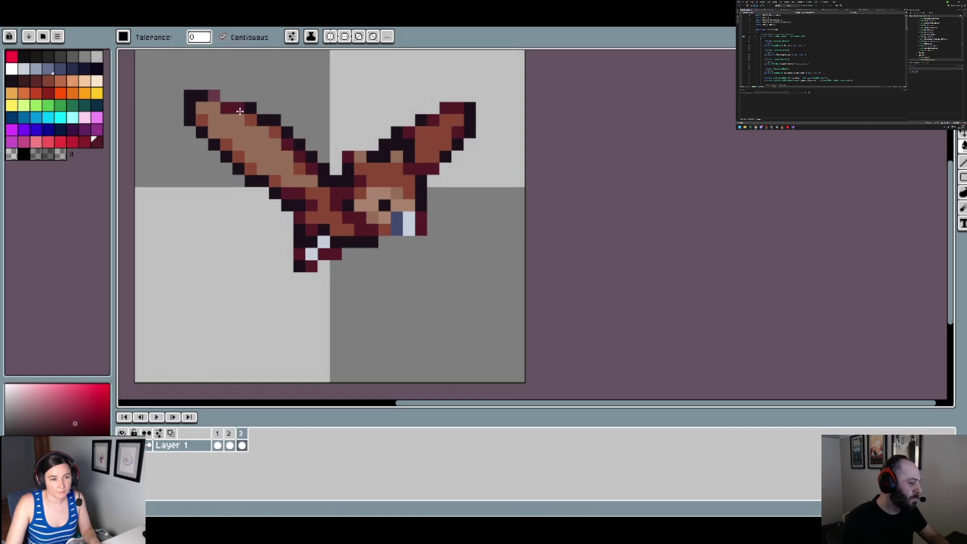
Sample the second frame's orange and fill the third frame's left wing and face with it, undoing misplaced fills
click(229, 434)
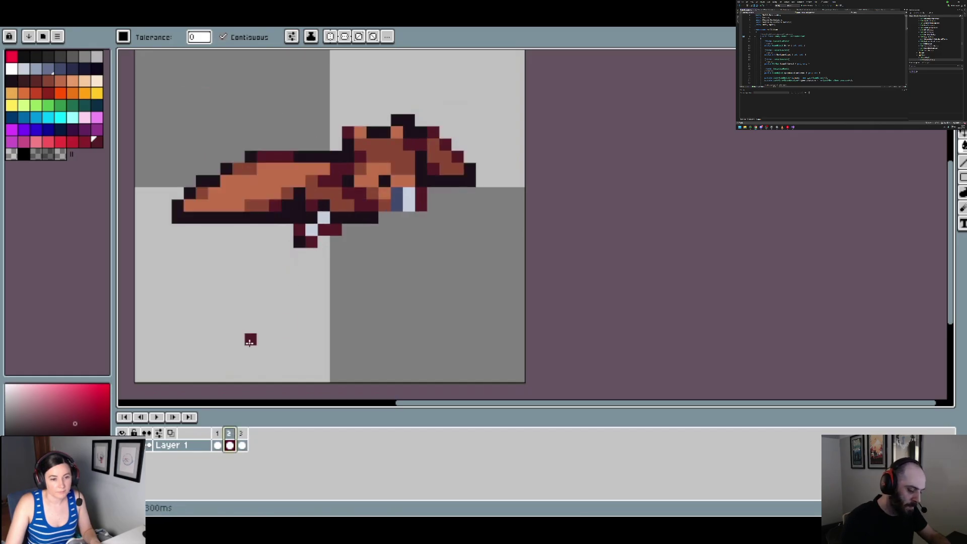
alt+click(258, 184)
key(Right)
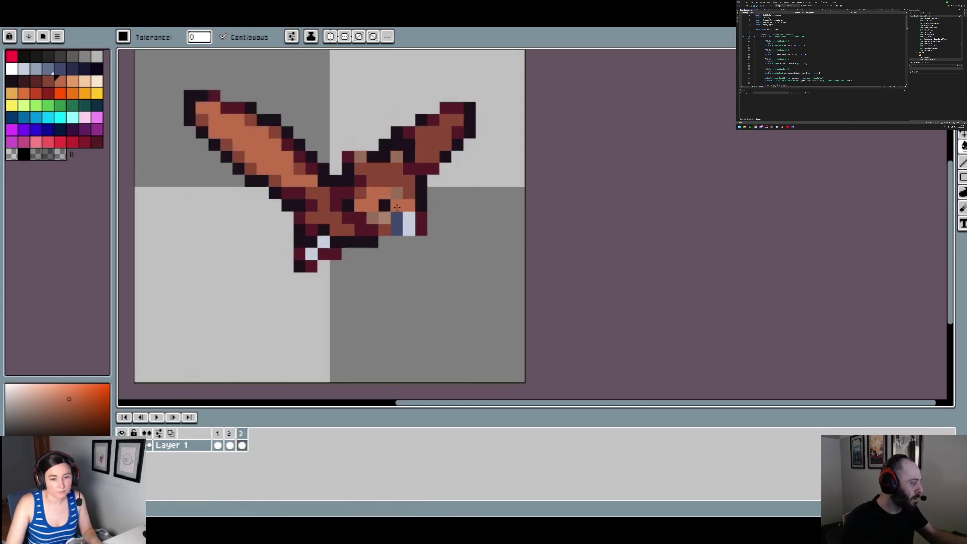
click(397, 223)
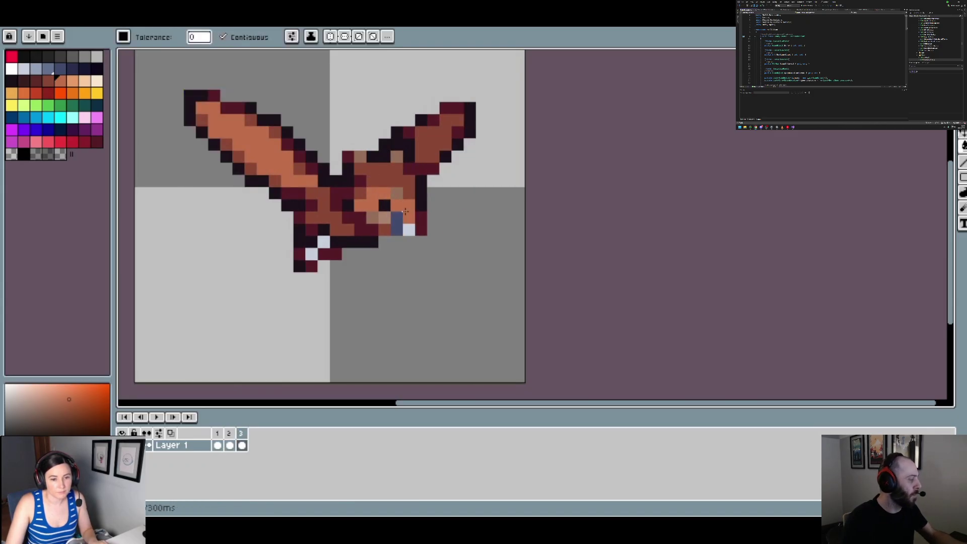
click(373, 199)
key(ctrl+z)
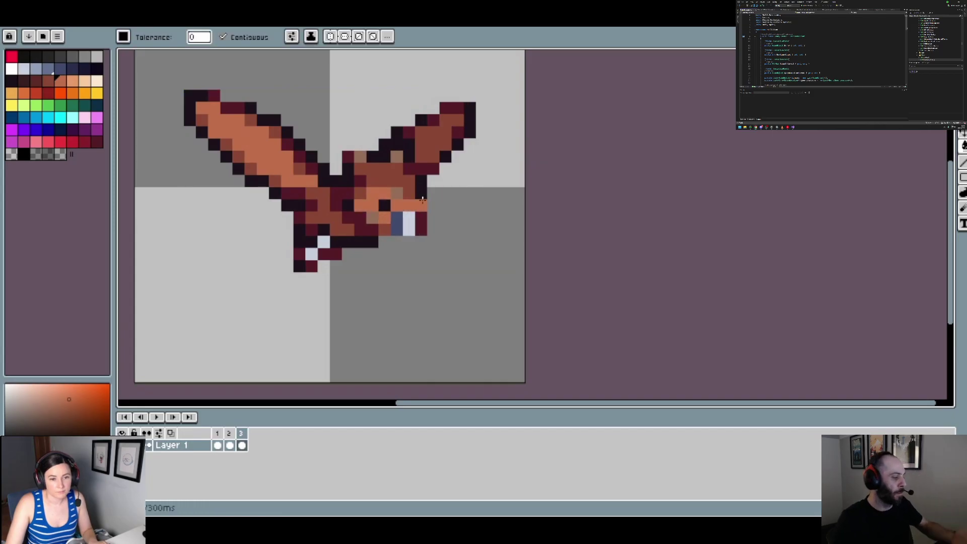
alt+click(403, 184)
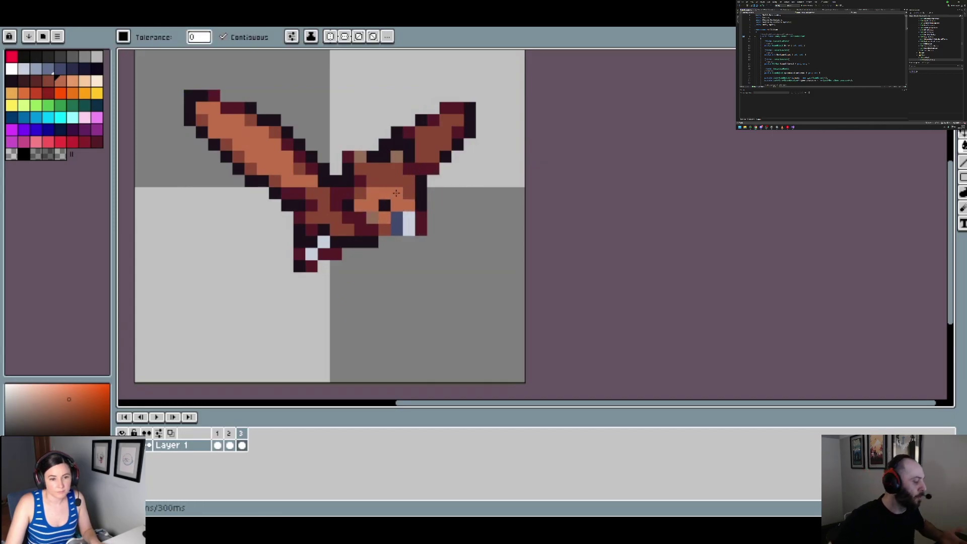
Compare the frames and fill the third frame's leftover tan face pixels to match, using sampled orange for the tan pixels atop the head
click(229, 442)
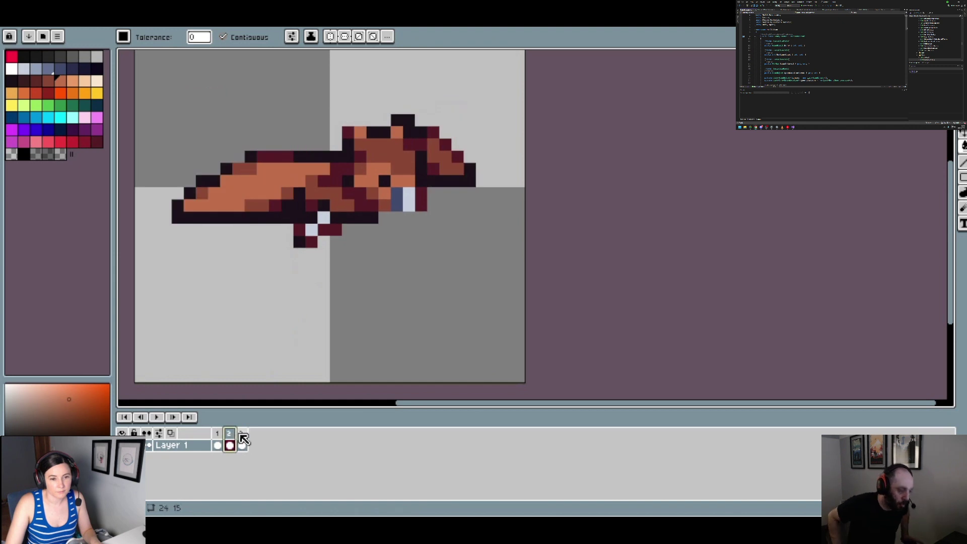
click(242, 442)
click(221, 442)
click(230, 443)
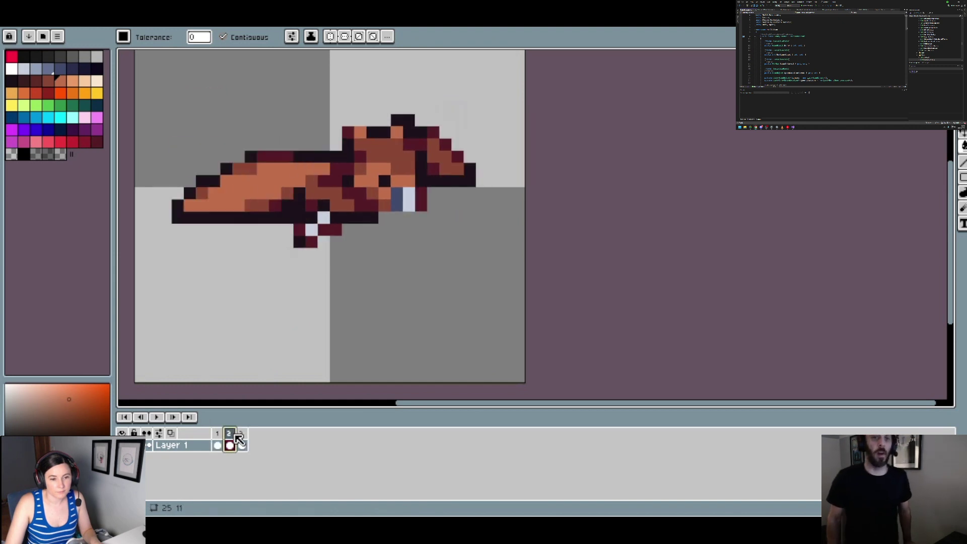
click(242, 442)
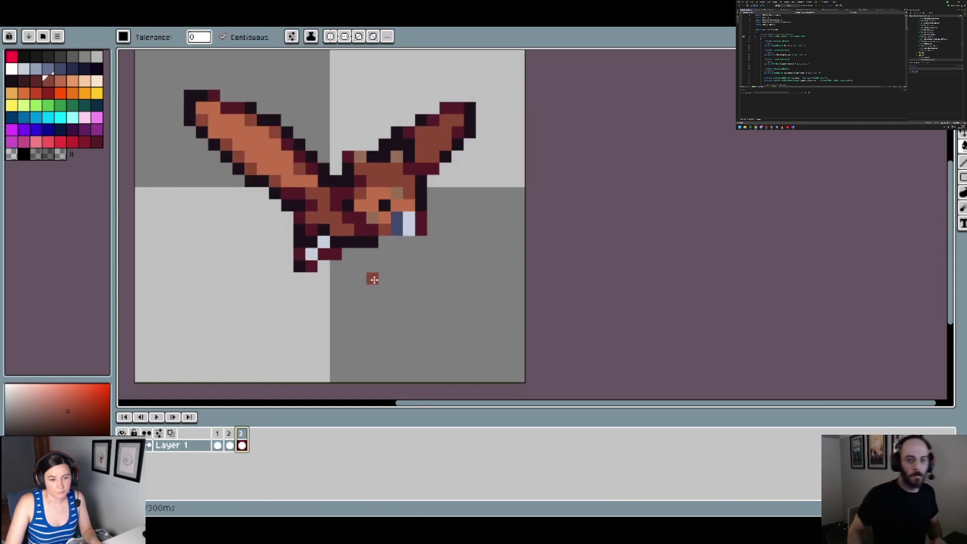
scroll(397, 195, down, 4)
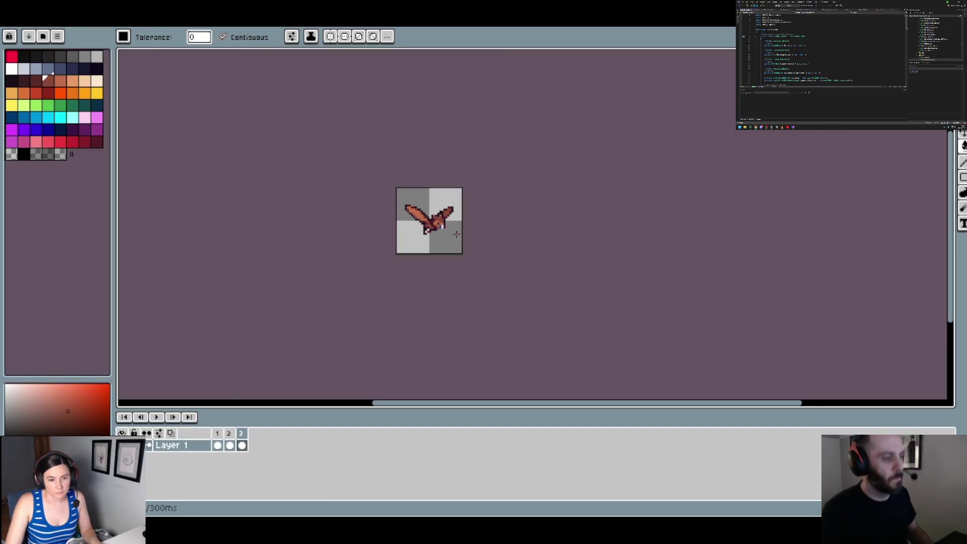
scroll(453, 233, up, 2)
scroll(409, 164, up, 3)
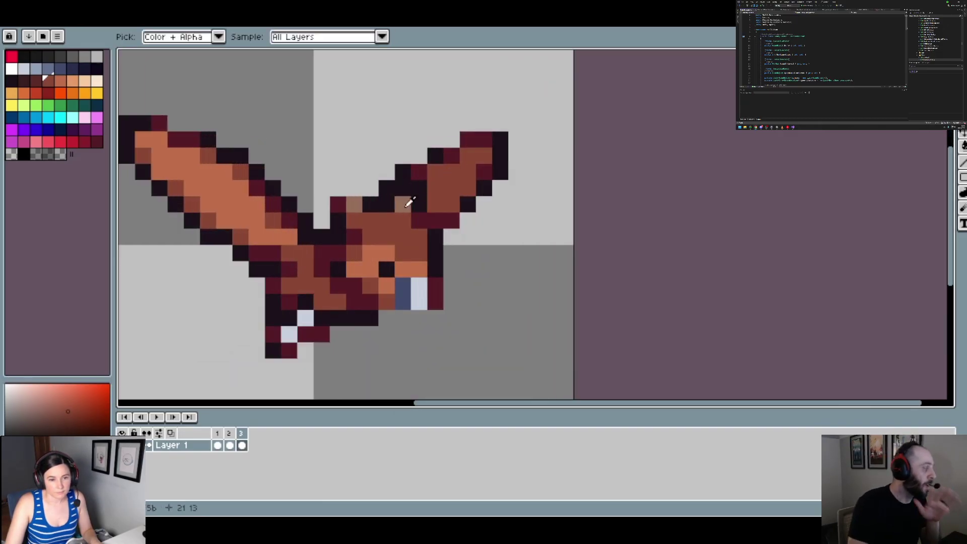
alt+click(370, 257)
click(354, 203)
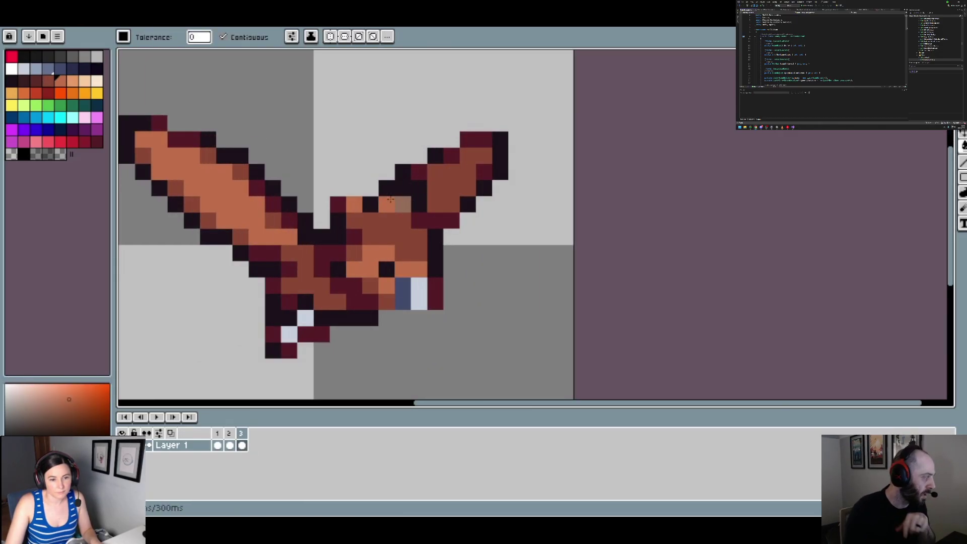
Flip through the three frames to compare their recoloured palettes
scroll(419, 293, down, 2)
click(231, 434)
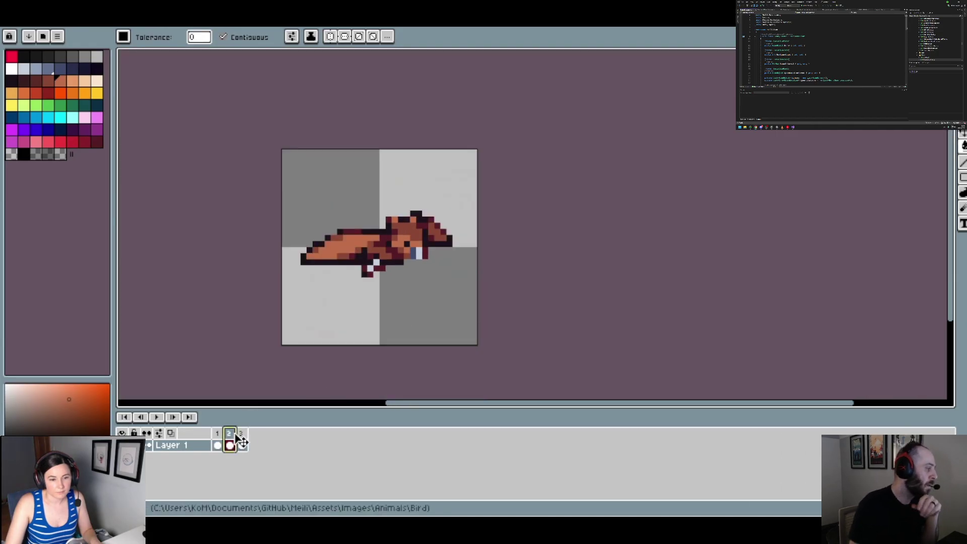
click(242, 434)
click(218, 435)
click(230, 434)
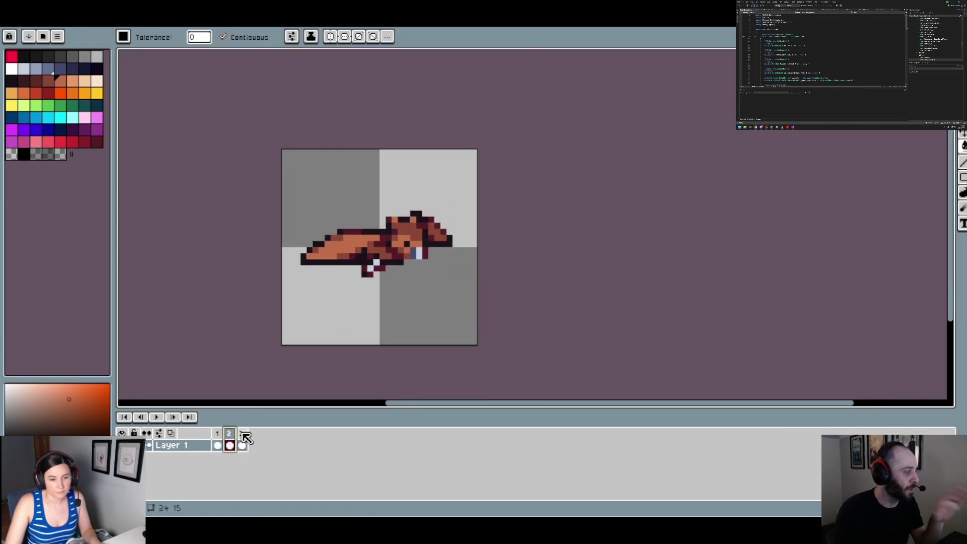
click(242, 434)
click(217, 434)
Sample near-black in the first frame and fill the orange pixels behind and along the top of the head with it
scroll(383, 239, up, 2)
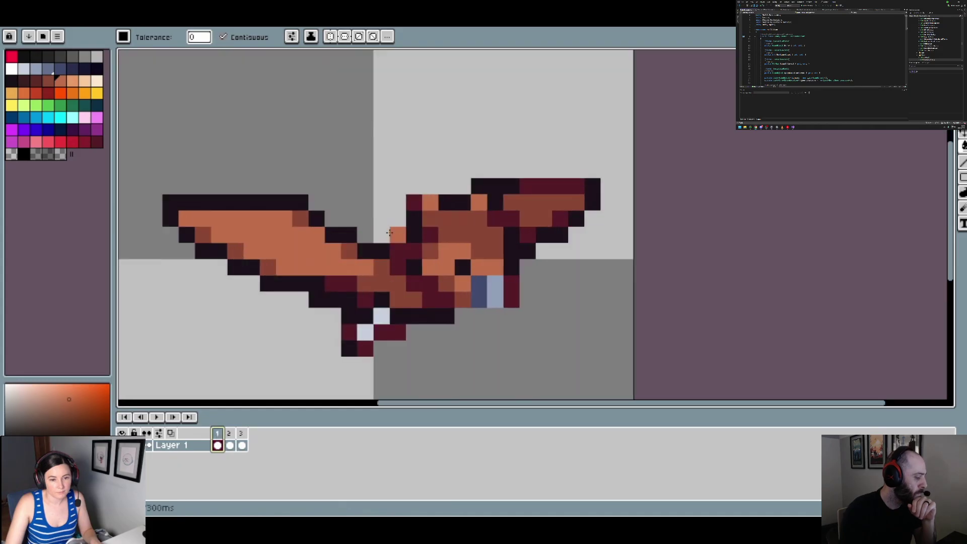
alt+click(396, 235)
click(436, 204)
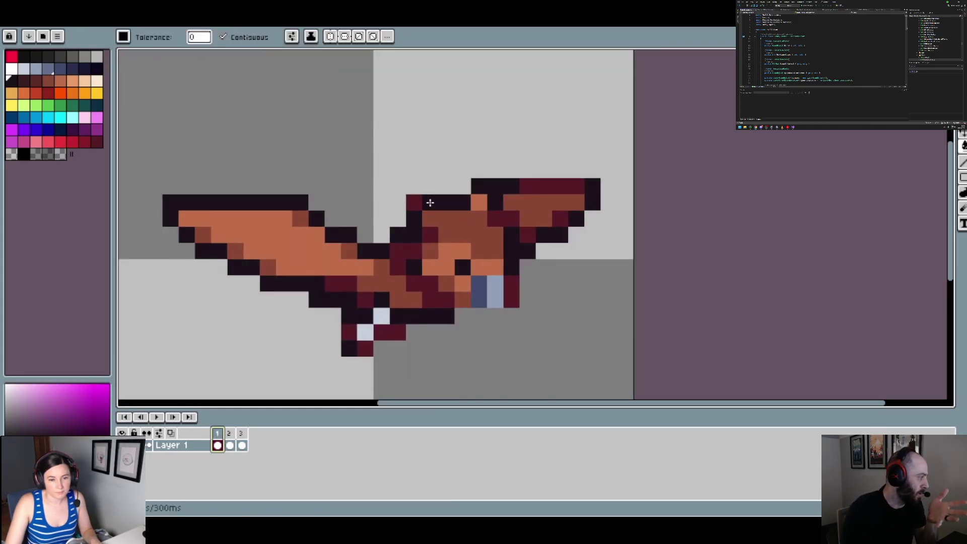
scroll(521, 213, up, 1)
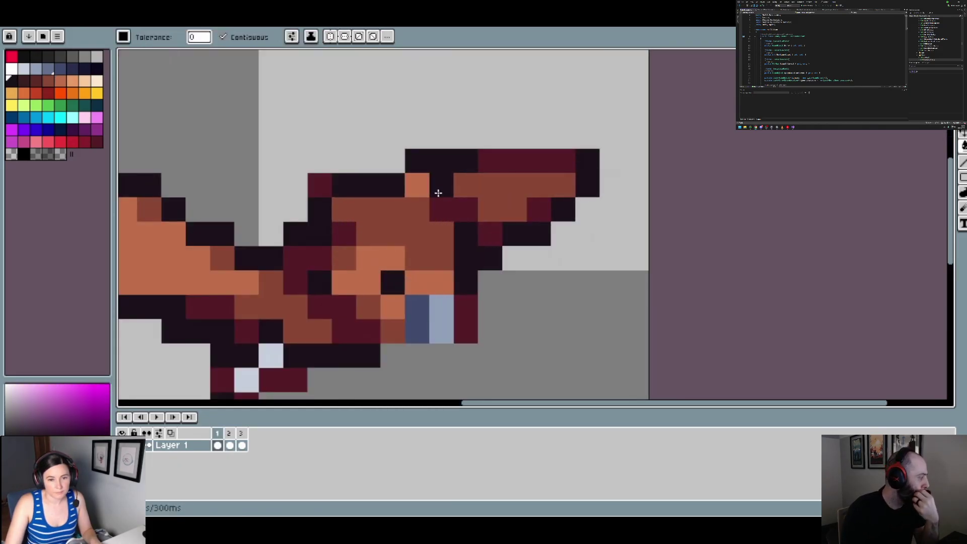
click(423, 187)
Sample the first frame's reddish brown and pencil it over the outline pixel at the right wing's base, undoing misplaced fills and strokes
key(alt)
alt+click(463, 190)
click(443, 183)
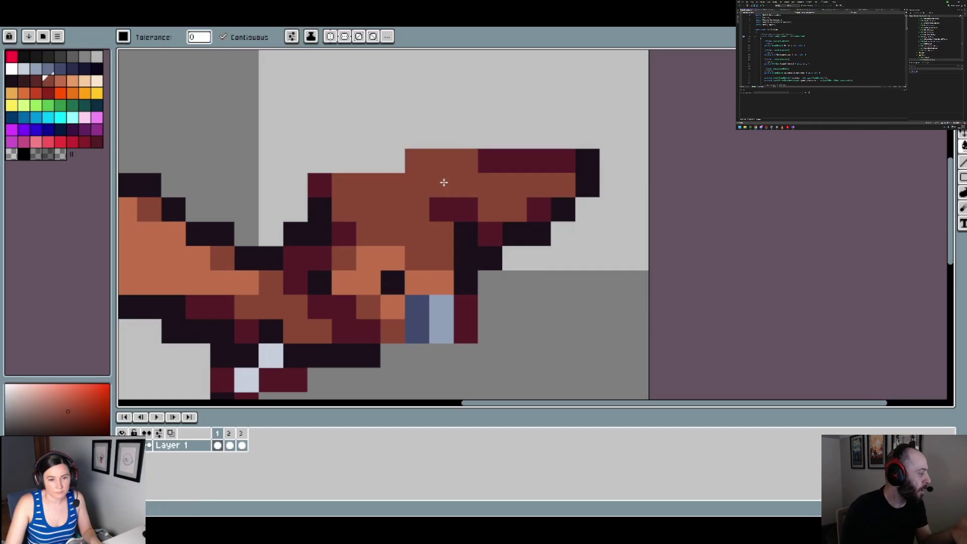
scroll(491, 206, down, 4)
key(ctrl+z)
scroll(486, 199, up, 3)
key(b)
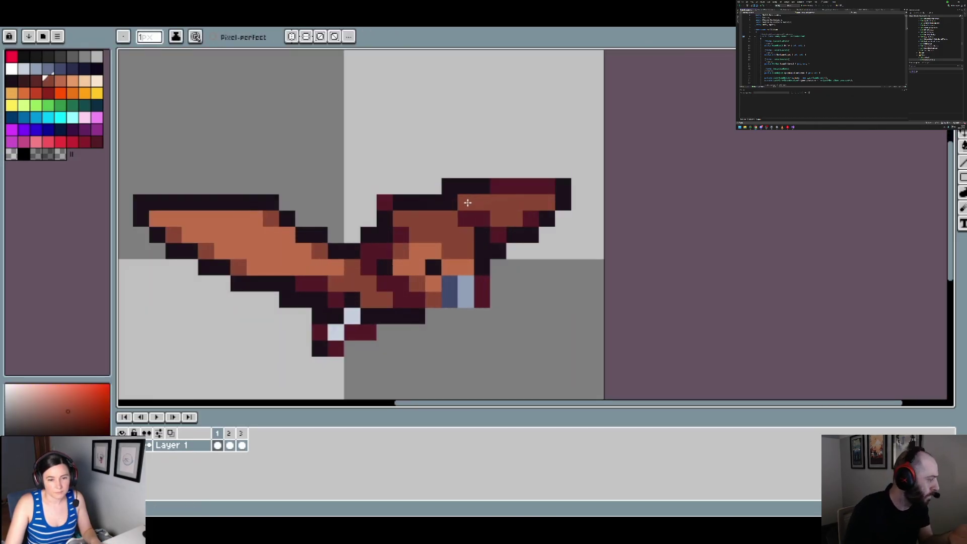
scroll(468, 202, down, 3)
scroll(463, 206, up, 3)
click(460, 208)
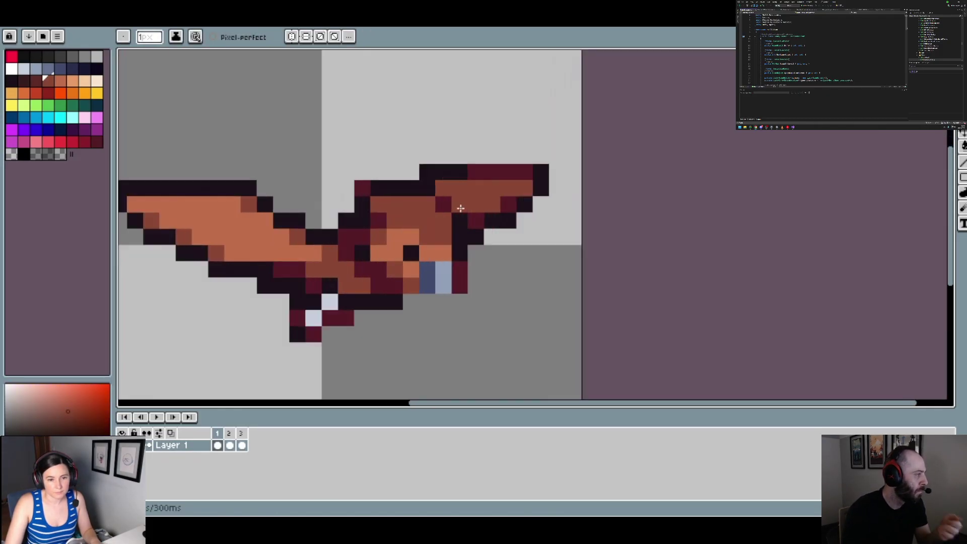
key(ctrl+z)
Erase the maroon corner pixel at the back of the first frame's head
click(360, 187)
key(ctrl+z)
alt+click(362, 187)
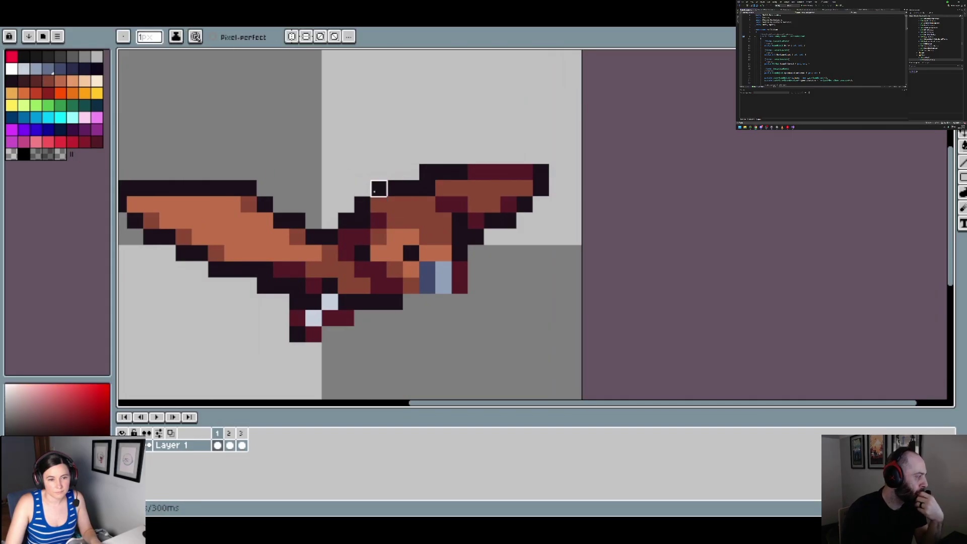
scroll(500, 237, down, 3)
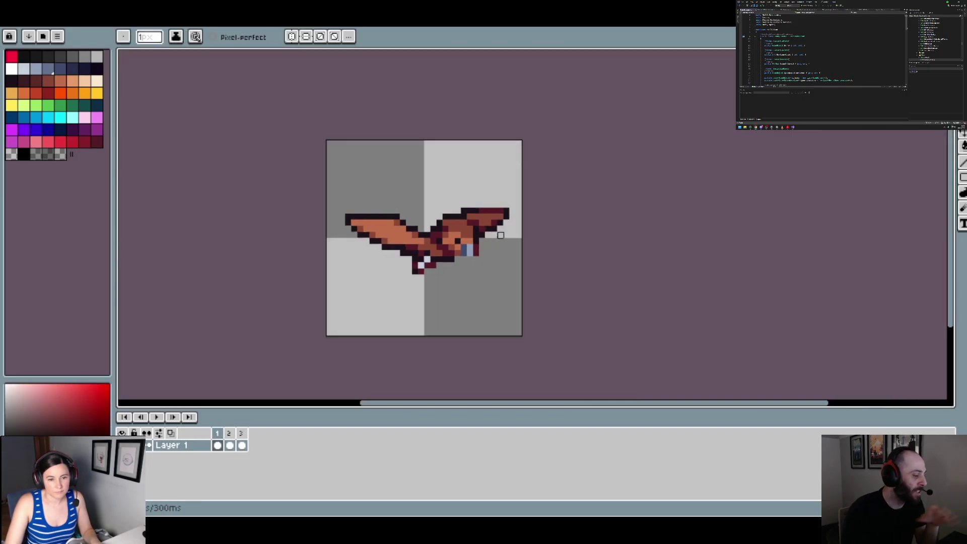
In the second frame, erase the maroon head corner pixel and paint the two orange pixels along the head top near-black
click(229, 443)
scroll(454, 209, up, 3)
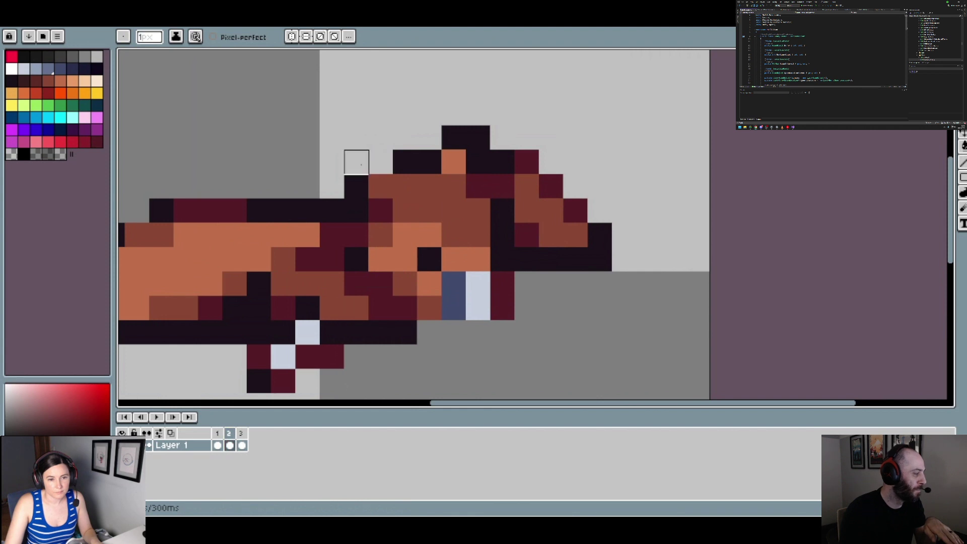
click(391, 165)
click(451, 157)
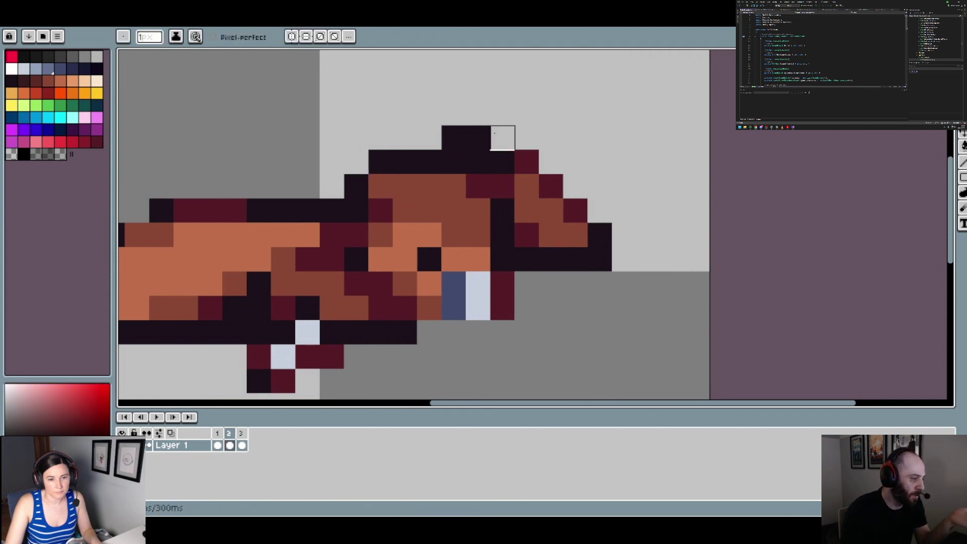
Paint the inner maroon pixel at the second frame's right wing base near-black, and the outline pixel above it dark maroon
scroll(509, 143, down, 3)
scroll(514, 159, up, 3)
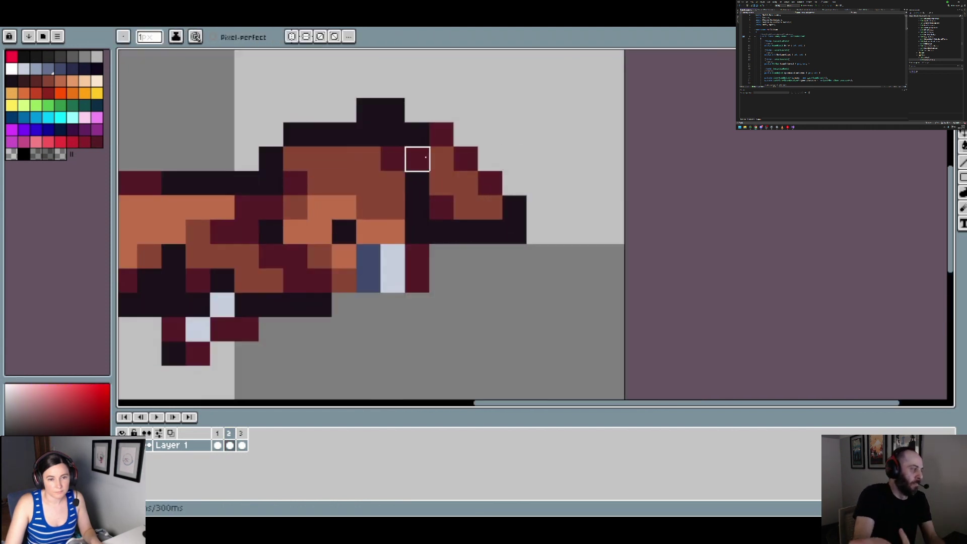
alt+click(411, 172)
click(391, 159)
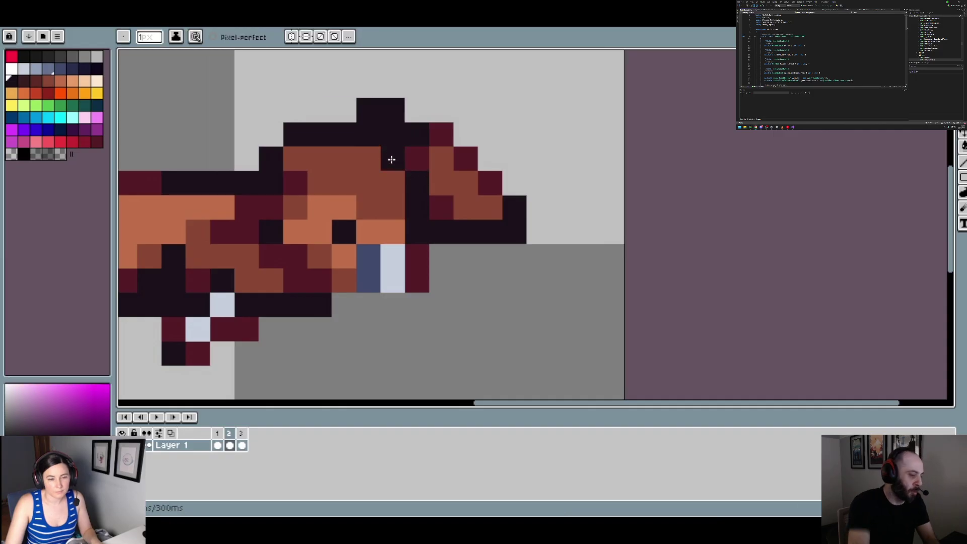
key(alt)
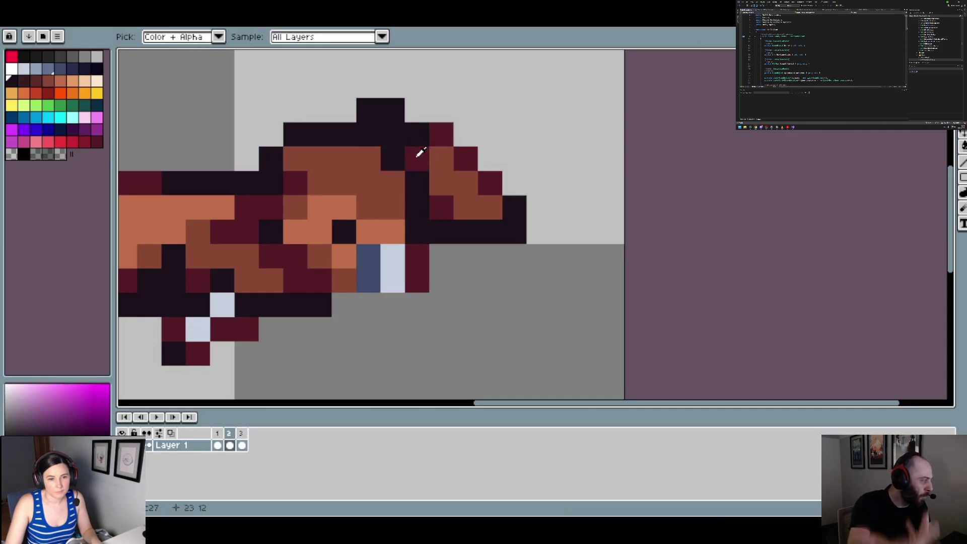
alt+click(419, 152)
click(392, 129)
scroll(469, 195, down, 5)
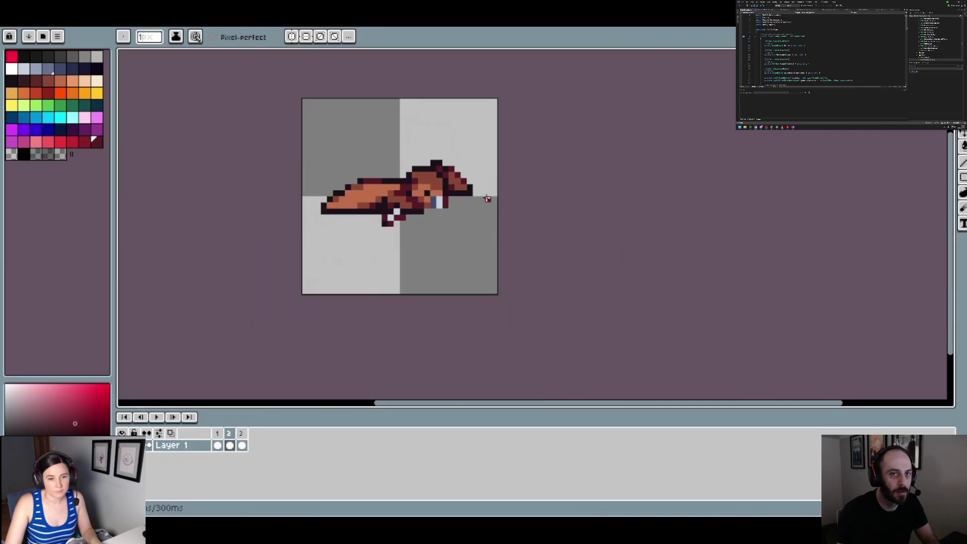
In the second frame, paint the maroon pixels at the top inner part of the right wing reddish brown
scroll(487, 198, up, 4)
alt+click(425, 160)
click(405, 158)
scroll(446, 208, down, 5)
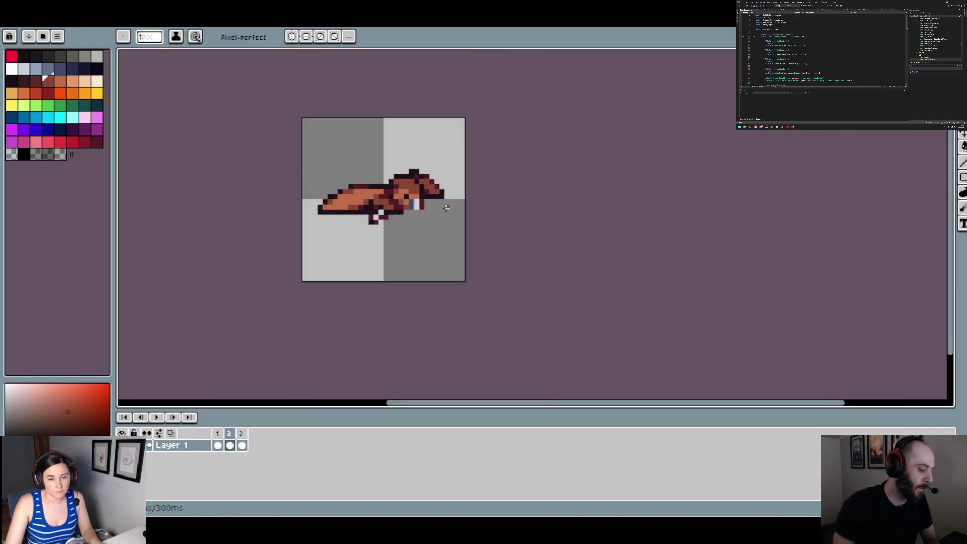
scroll(431, 174, up, 4)
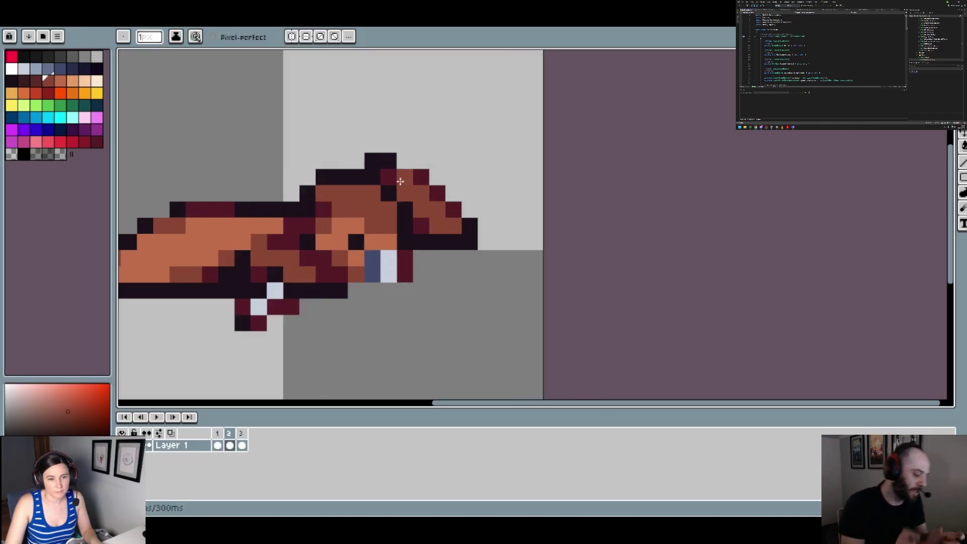
alt+click(404, 177)
alt+click(410, 187)
click(405, 177)
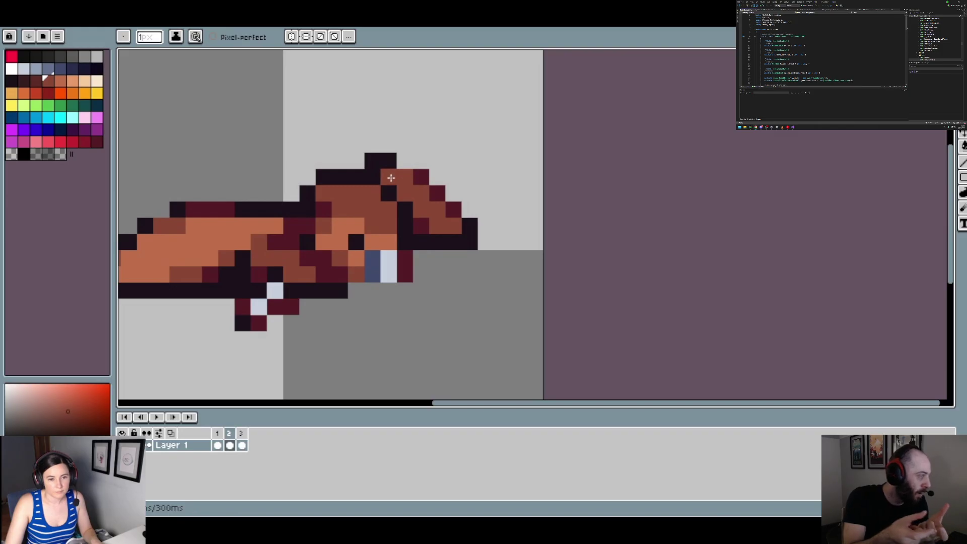
Extend the outline along the top of the second frame's right wing by one pixel and colour that pixel near-black
scroll(412, 195, down, 1)
scroll(404, 161, up, 2)
alt+click(403, 158)
click(375, 141)
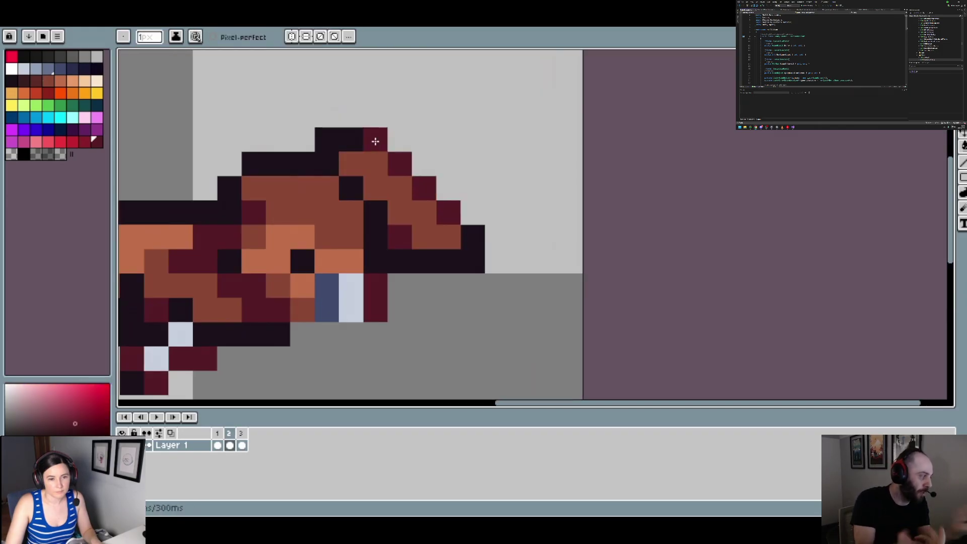
scroll(463, 201, down, 3)
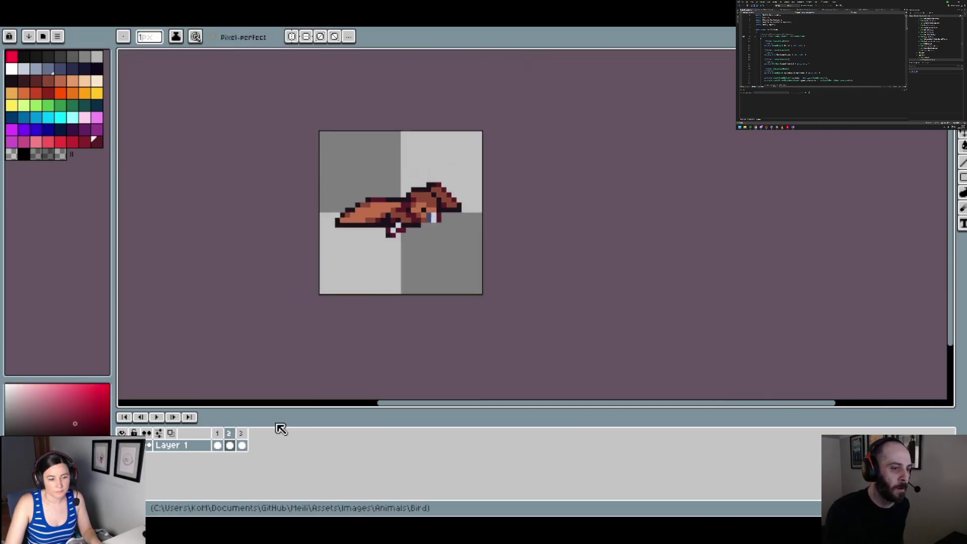
click(219, 433)
click(230, 438)
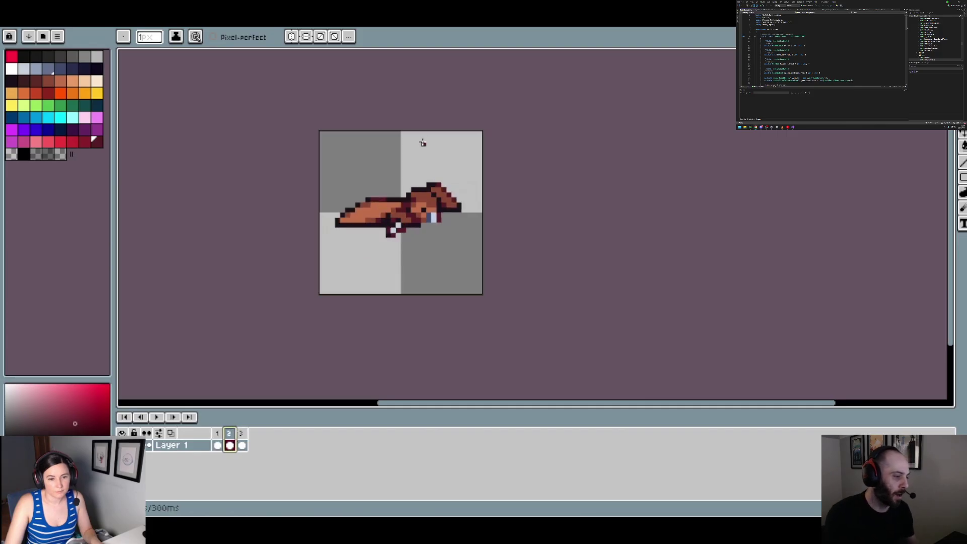
scroll(443, 205, up, 3)
alt+click(439, 206)
scroll(438, 208, down, 3)
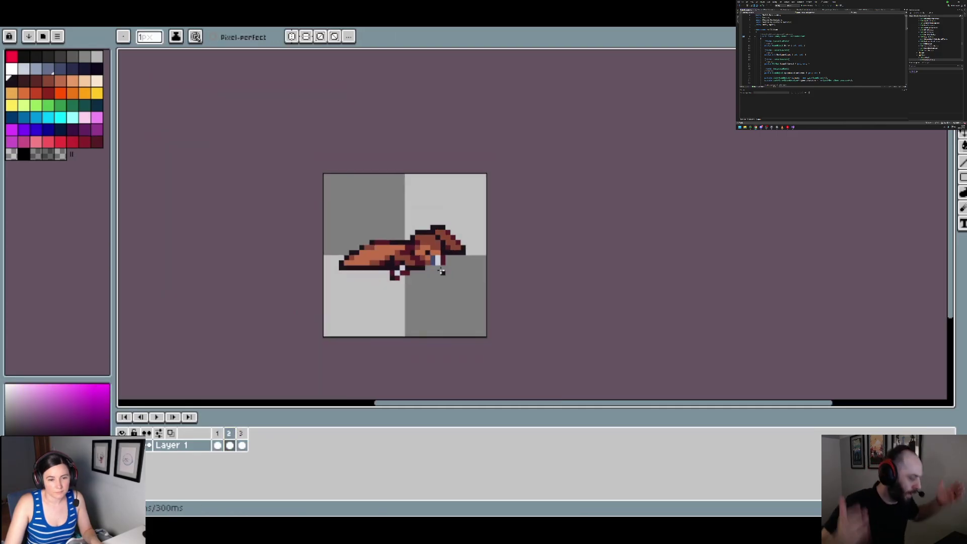
In the third frame, paint the inner near-black pixel at the right wing's base reddish brown and its neighbour dark maroon
scroll(441, 269, up, 3)
click(217, 433)
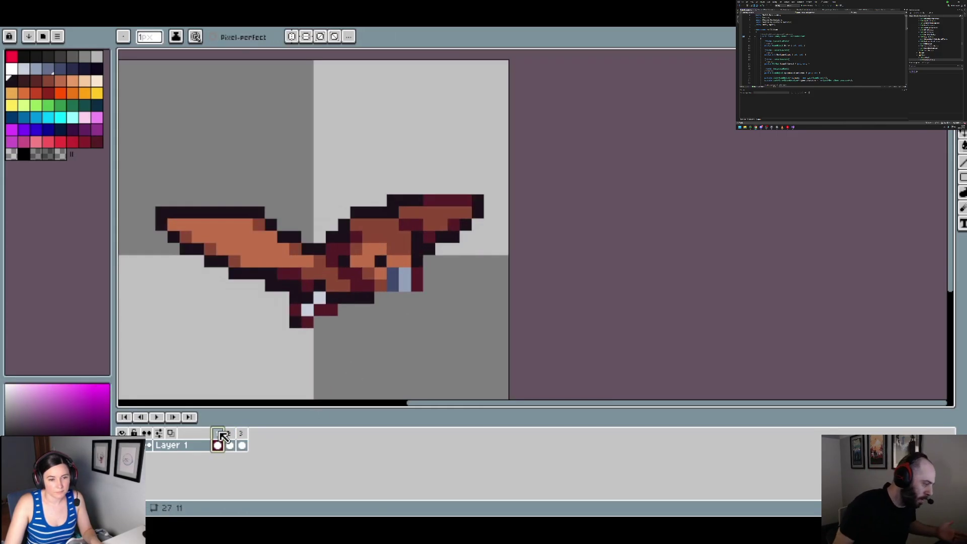
click(229, 434)
click(242, 433)
scroll(381, 225, up, 1)
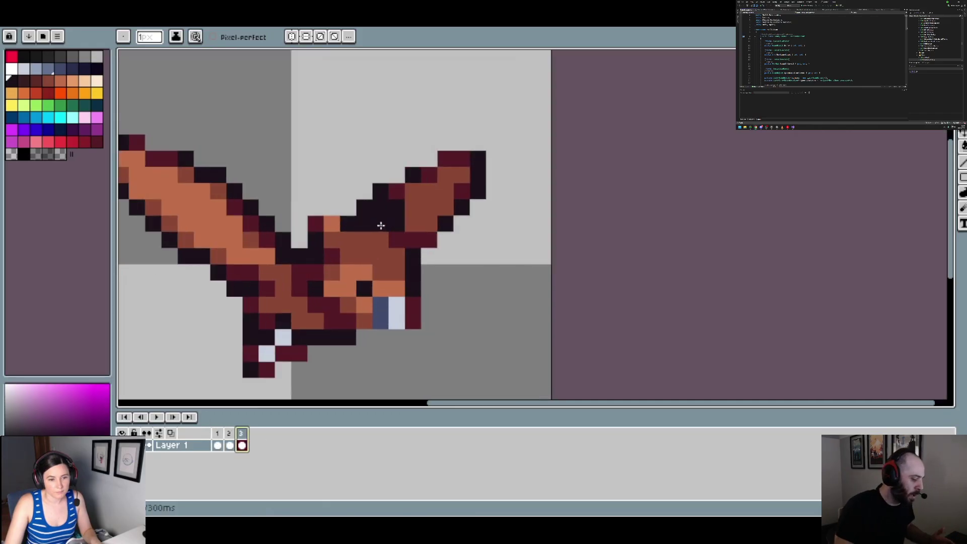
alt+click(421, 200)
click(381, 211)
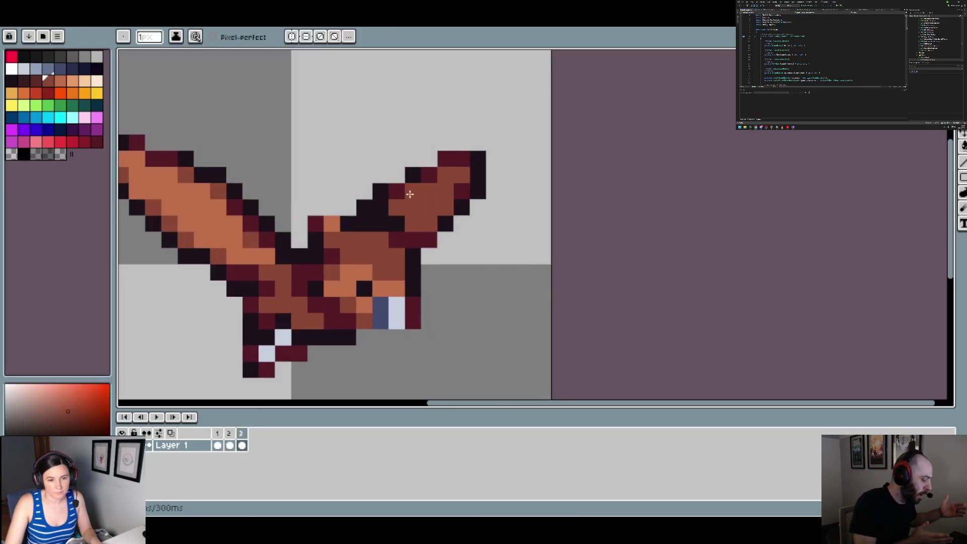
alt+click(396, 194)
right_click(456, 226)
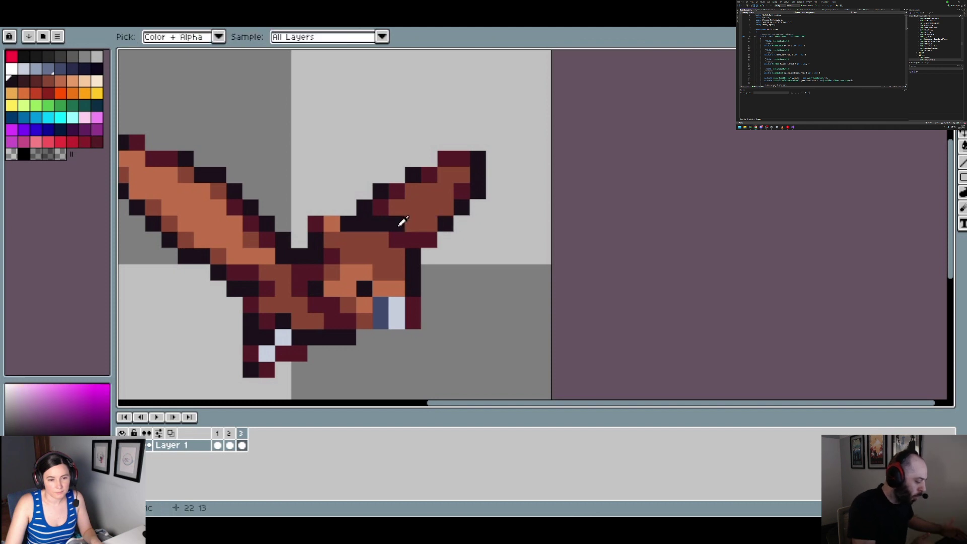
Paint the maroon pixel where the third frame's right wing meets the head near-black, and the near-black pixel above it reddish brown
click(397, 241)
alt+click(401, 225)
scroll(420, 225, down, 4)
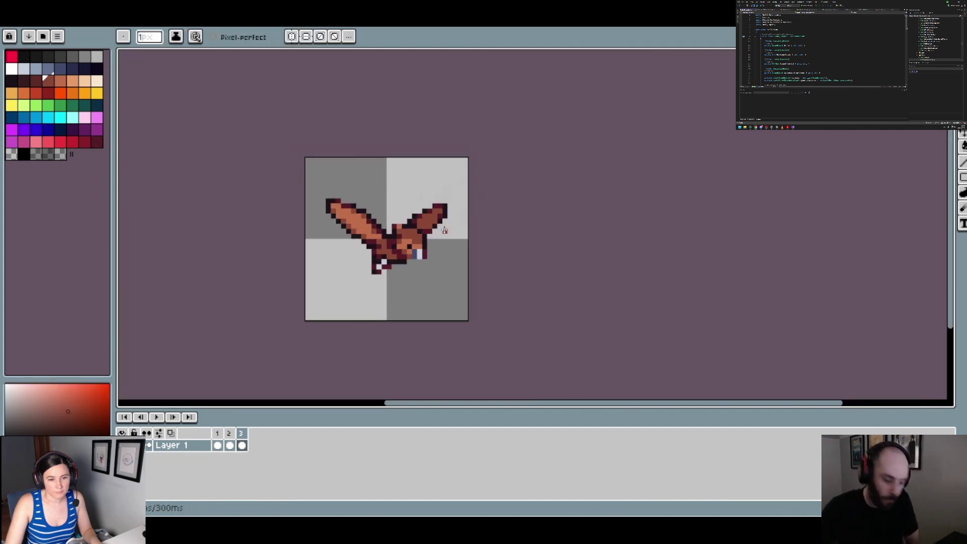
Erase the maroon corner pixel at the back of the third frame's head and paint the orange head-top pixel near-black
scroll(372, 221, up, 3)
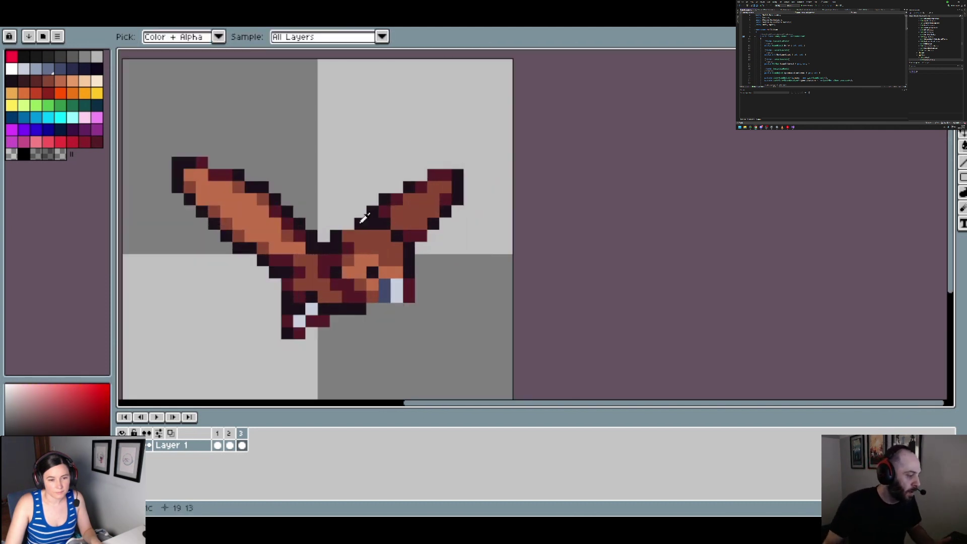
alt+click(365, 218)
scroll(407, 232, down, 2)
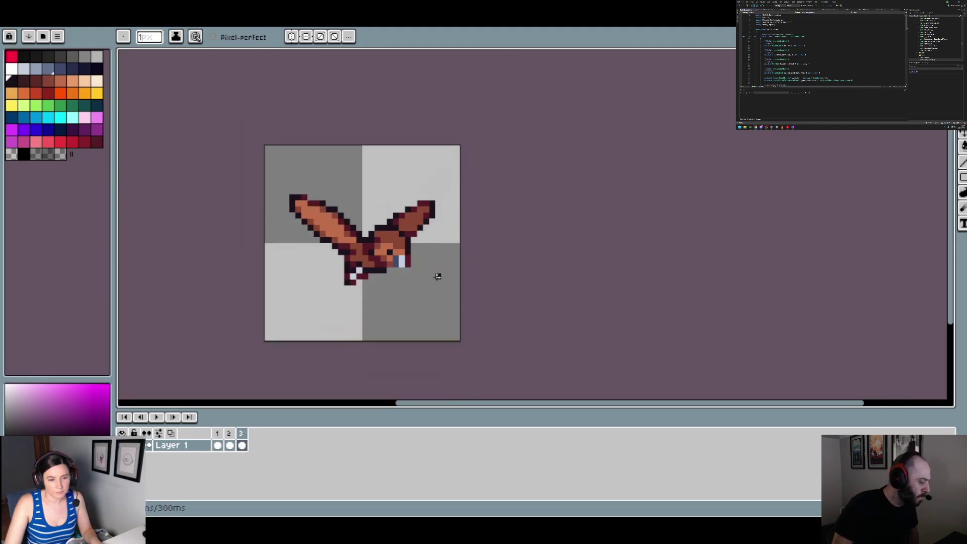
Compare the three animation frames to check the bird's head and wing outlines
click(229, 444)
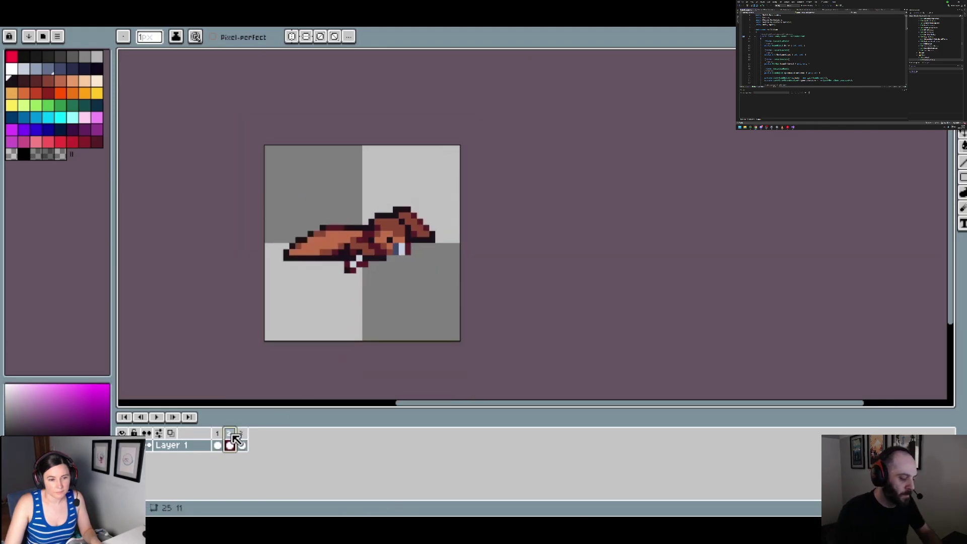
click(217, 439)
click(229, 444)
click(241, 445)
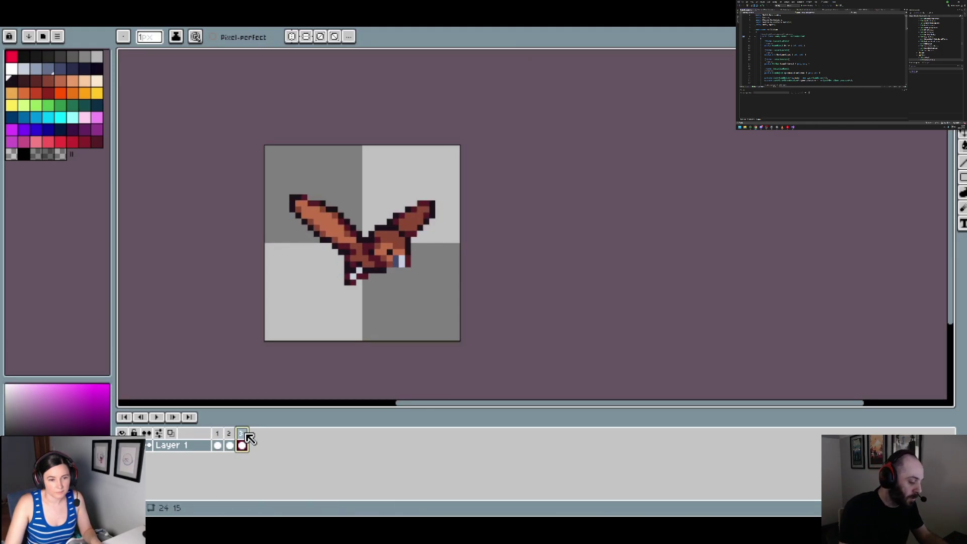
scroll(329, 201, up, 3)
click(223, 433)
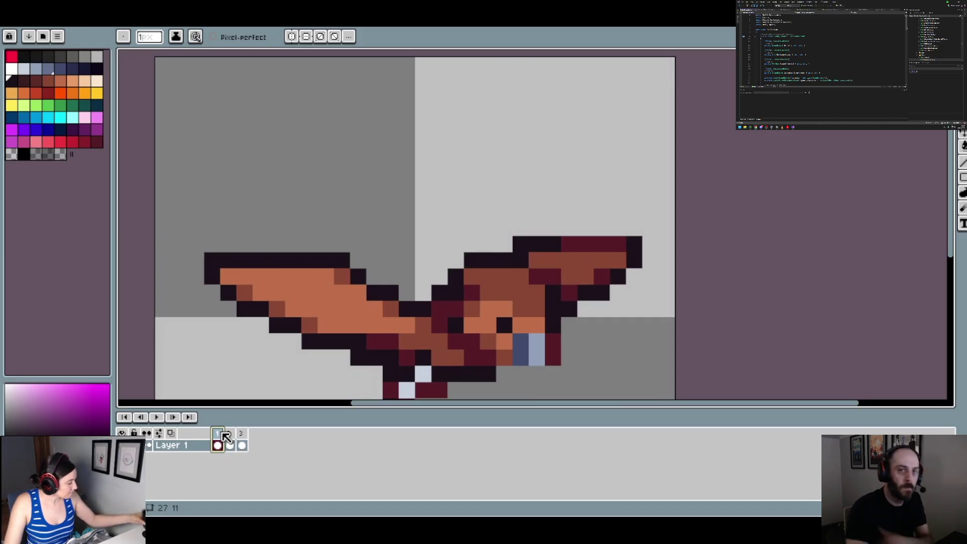
click(412, 276)
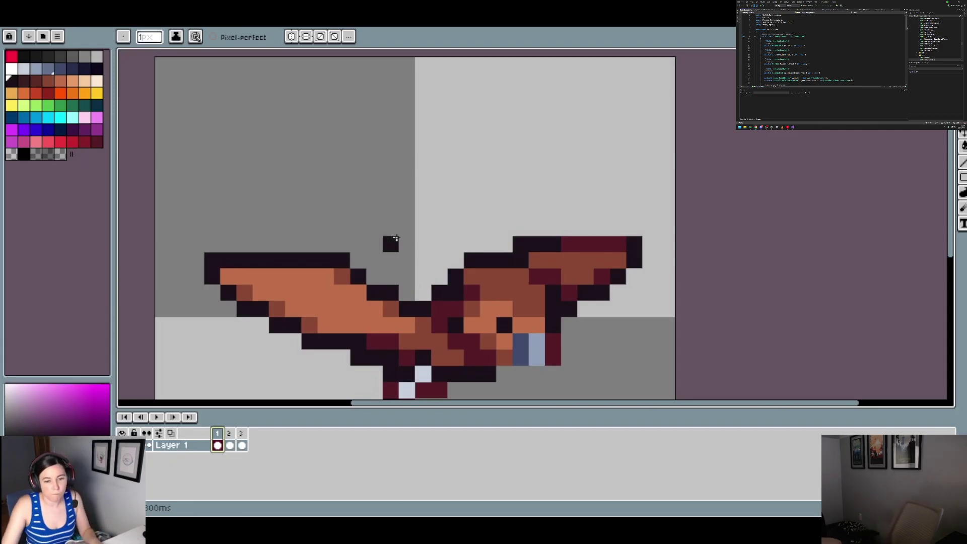
scroll(398, 242, down, 3)
scroll(528, 300, up, 3)
scroll(527, 299, down, 2)
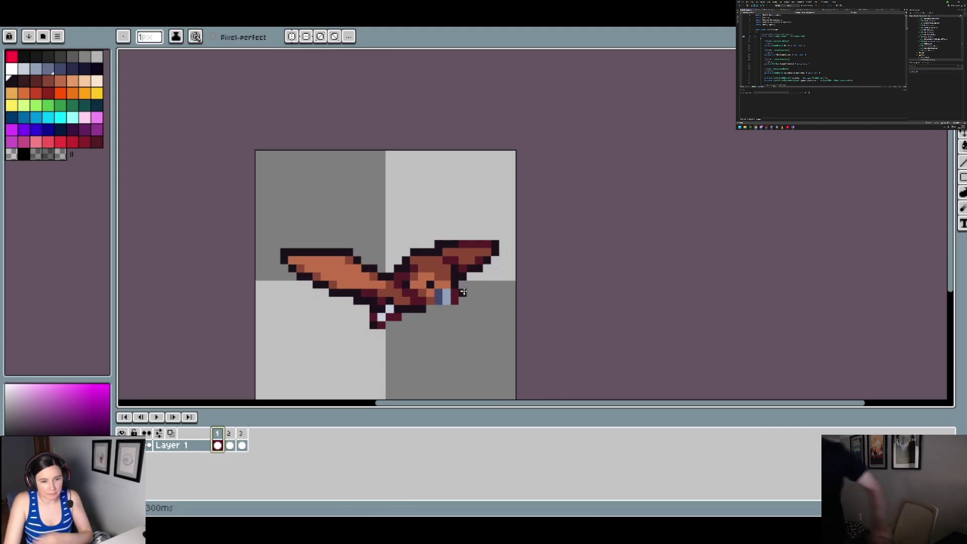
click(232, 443)
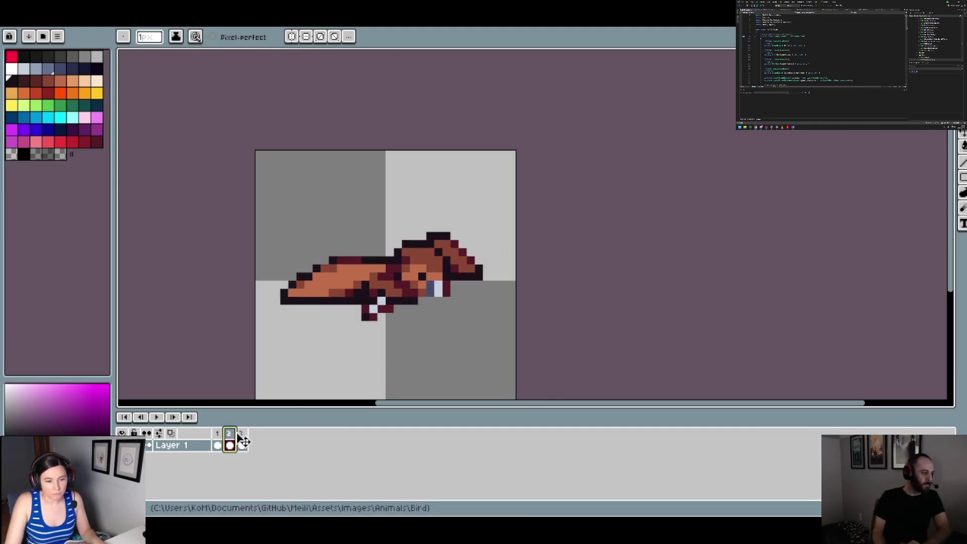
click(244, 439)
Going through the frames from the third back, extend the near-black line behind the bird's face upward over the maroon pixel
scroll(386, 294, down, 1)
scroll(385, 294, up, 2)
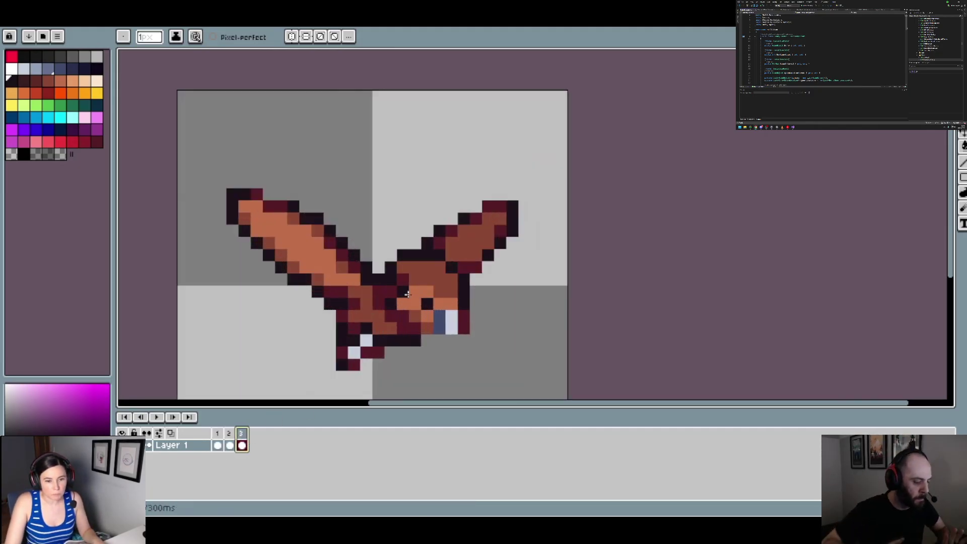
scroll(470, 310, down, 2)
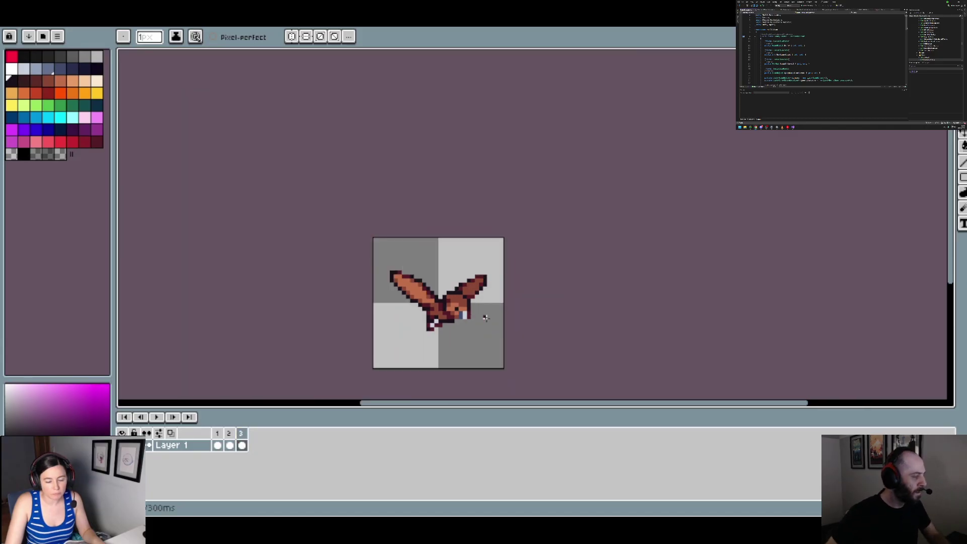
scroll(479, 315, up, 1)
click(229, 444)
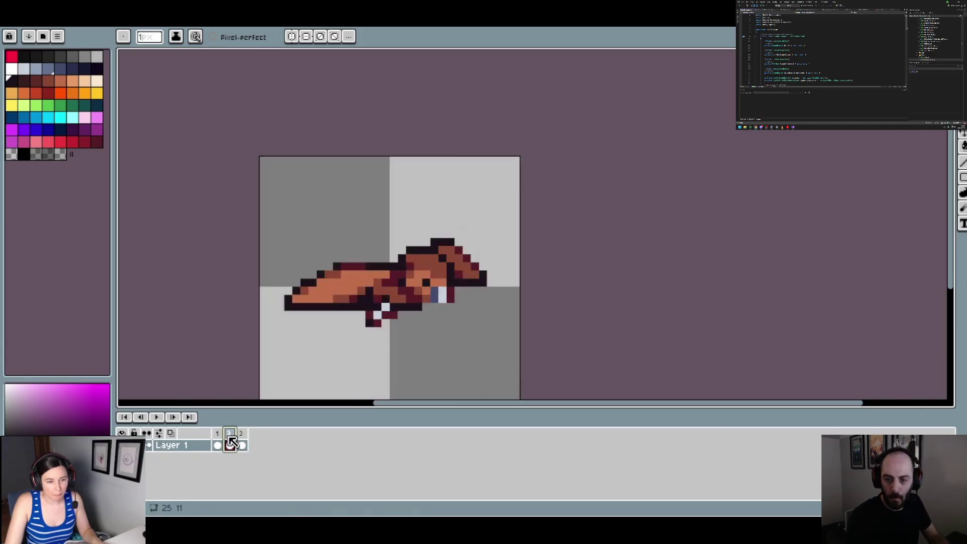
scroll(405, 280, up, 2)
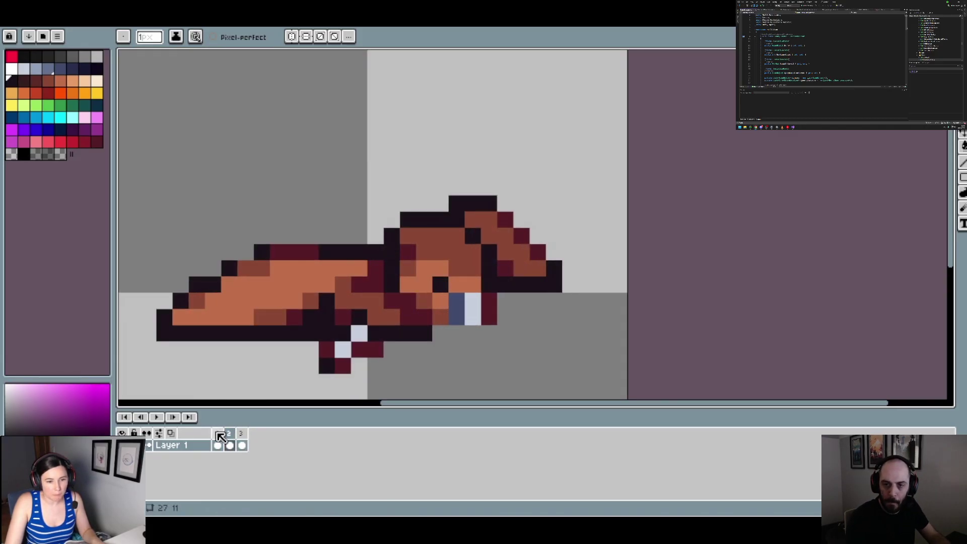
click(217, 432)
scroll(483, 314, down, 2)
scroll(501, 323, down, 2)
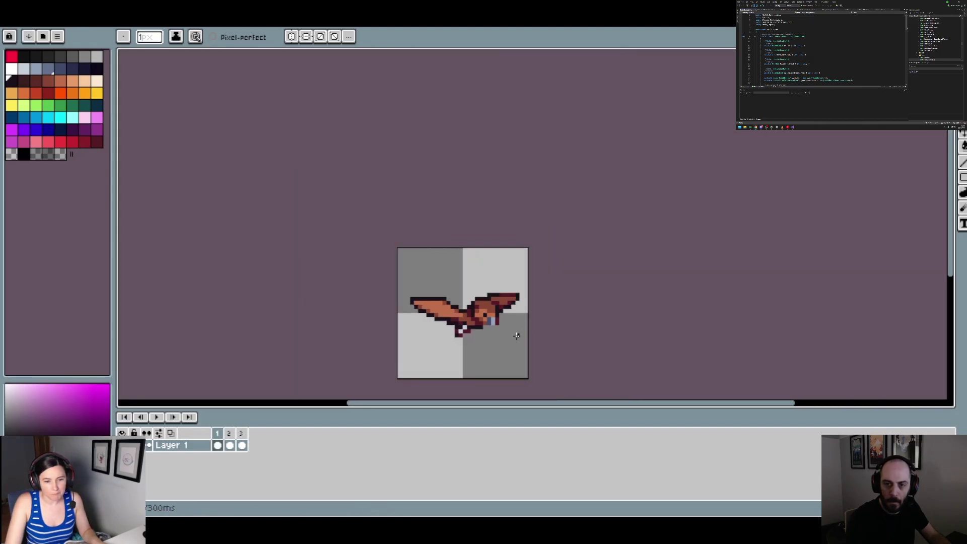
scroll(500, 331, up, 1)
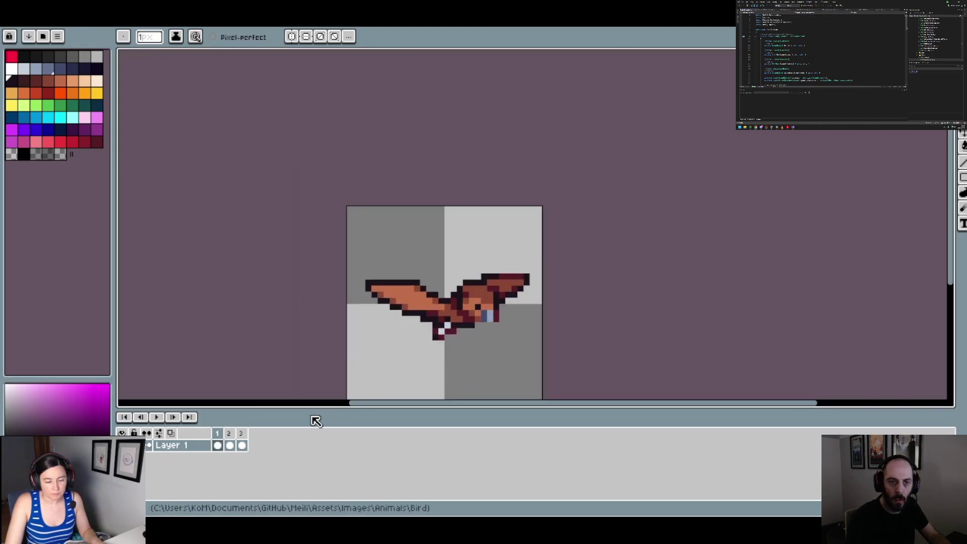
Try recolouring the third frame's dark line behind the face dark maroon and the adjoining shading reddish brown, and undo the changes
click(220, 434)
click(228, 434)
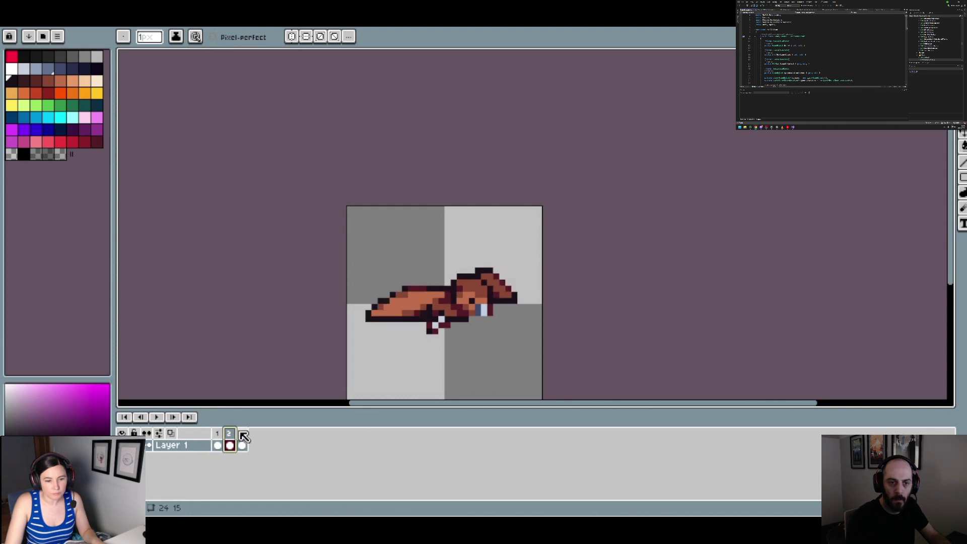
click(241, 434)
scroll(486, 325, up, 2)
scroll(486, 325, up, 1)
key(alt)
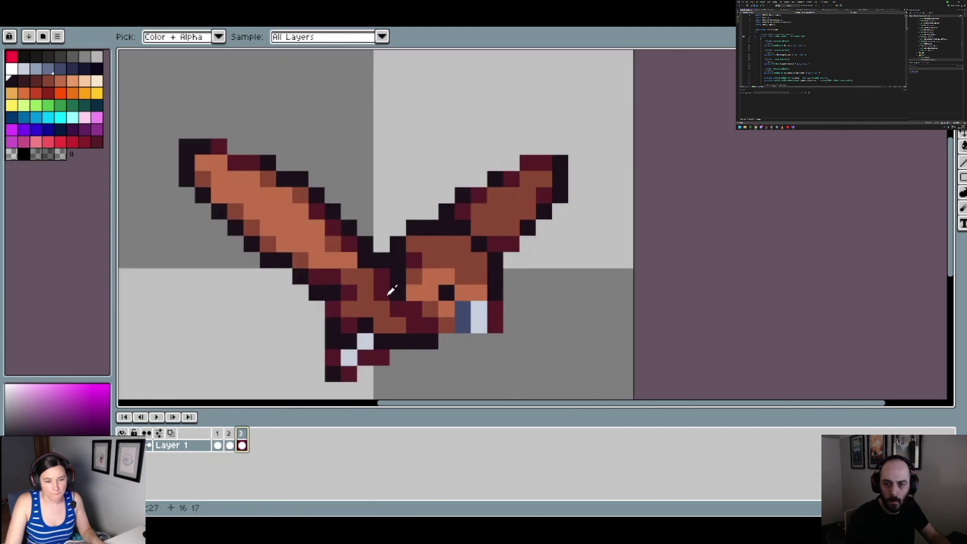
alt+click(390, 291)
click(396, 296)
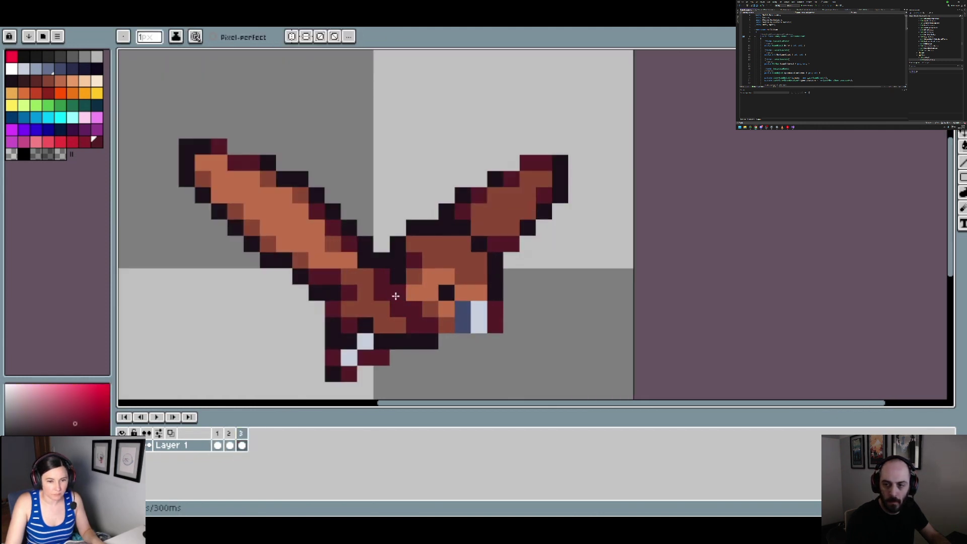
alt+click(383, 309)
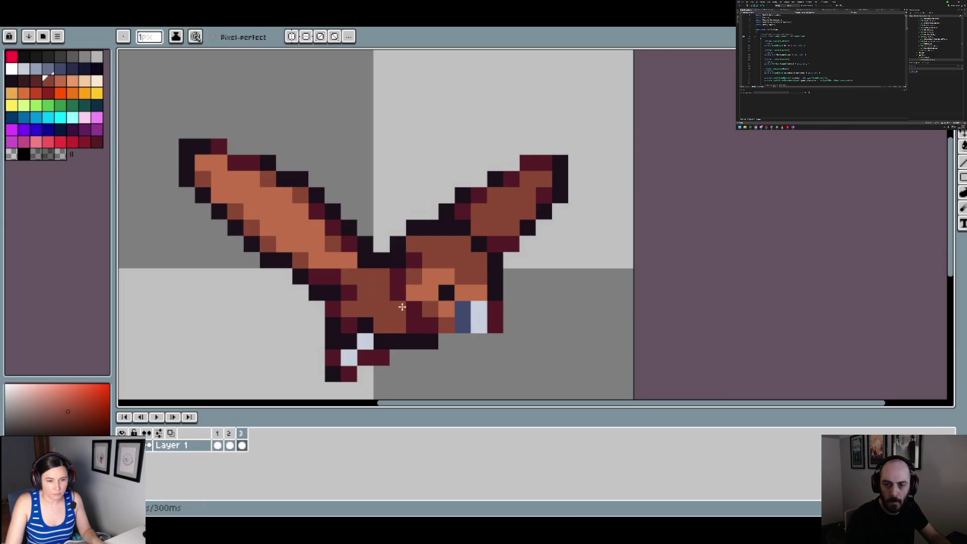
scroll(495, 340, down, 3)
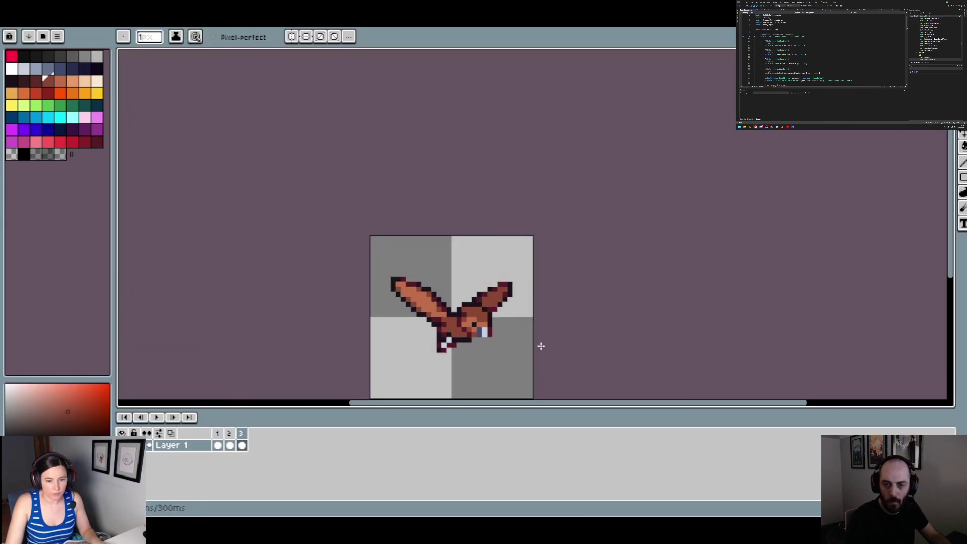
scroll(541, 346, up, 1)
key(ctrl)
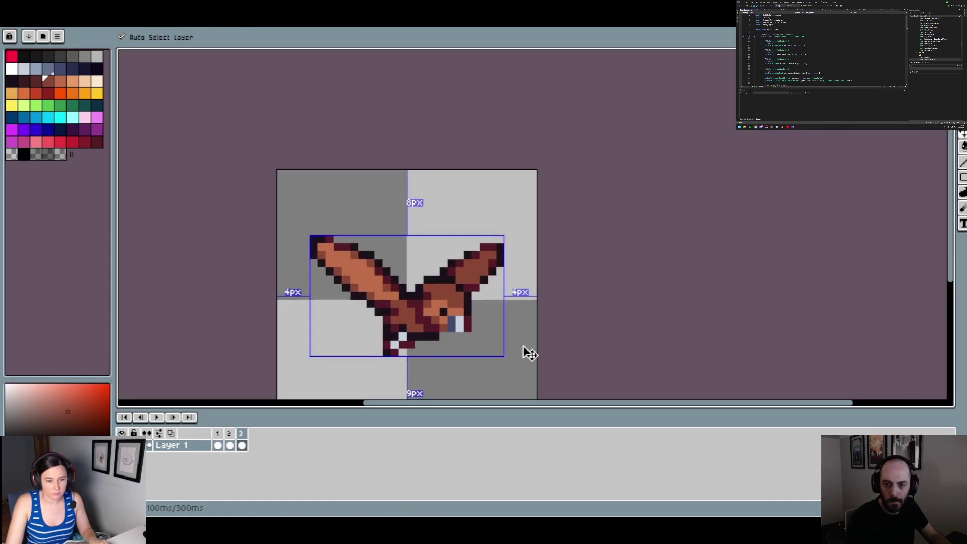
key(ctrl)
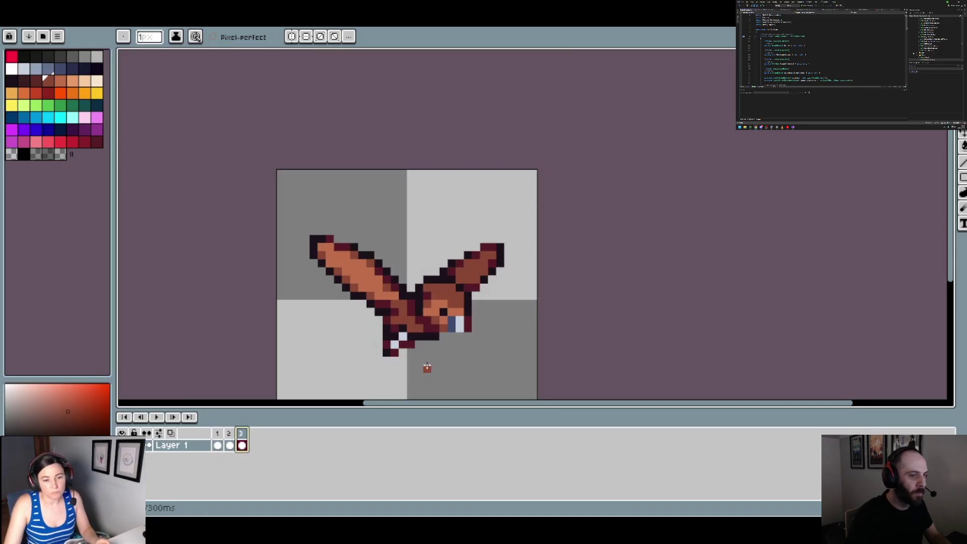
Erase the maroon pixels beside the beak in the third frame
scroll(490, 327, up, 1)
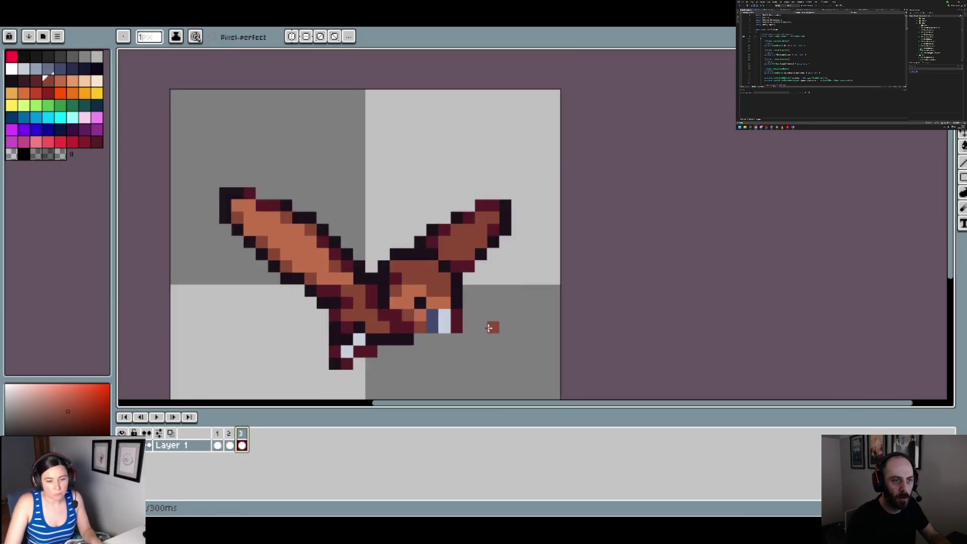
scroll(490, 328, up, 1)
alt+click(483, 319)
scroll(556, 351, down, 4)
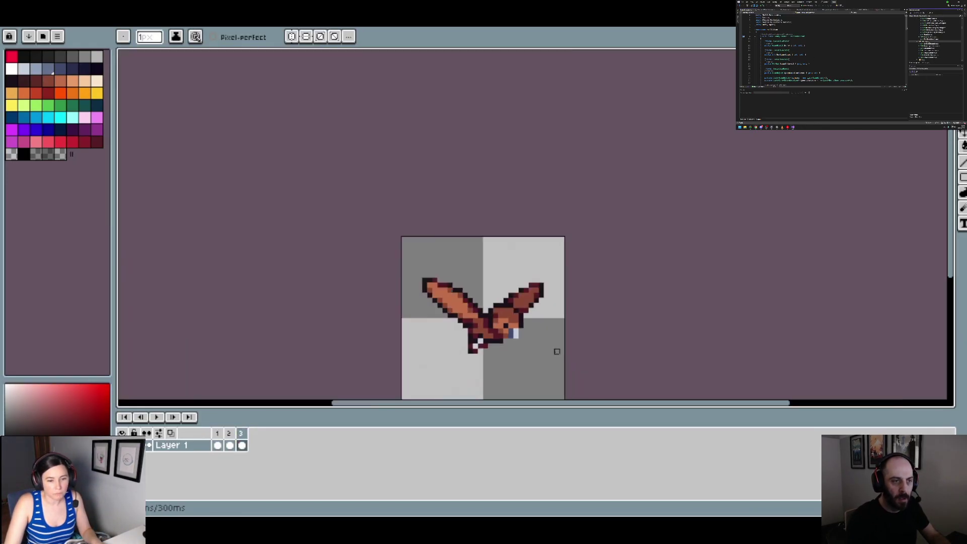
Try extending the light part of the beak one pixel downward in the third frame, and undo it
scroll(556, 351, up, 3)
key(ctrl)
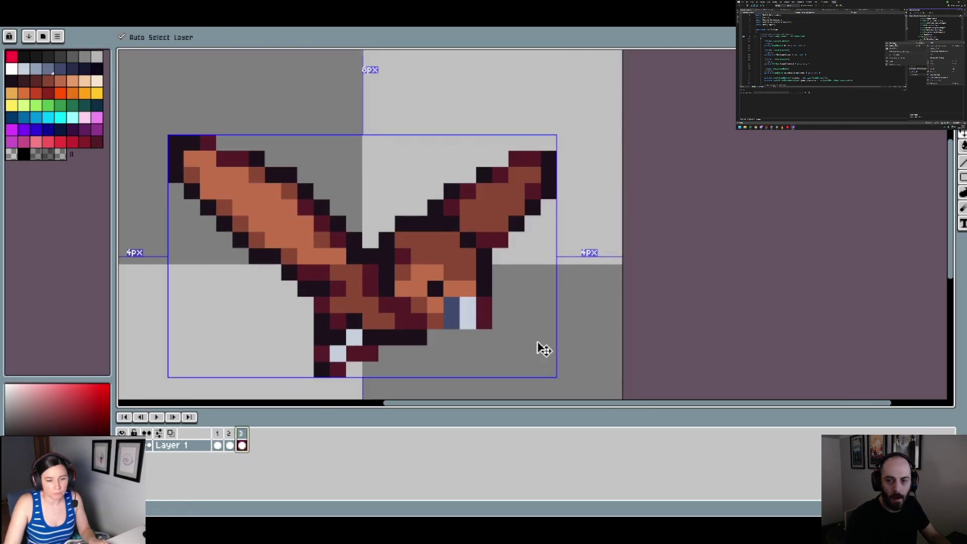
scroll(535, 339, down, 3)
scroll(535, 339, up, 3)
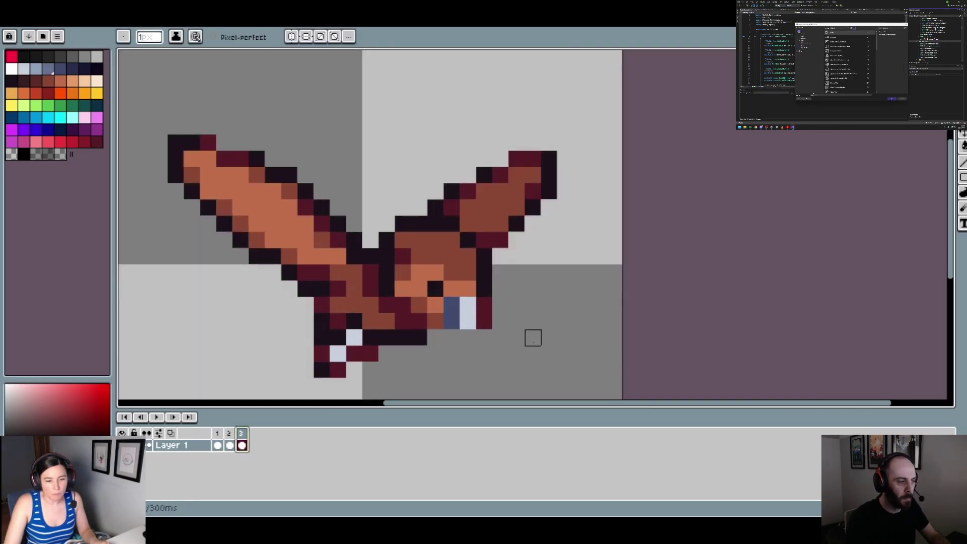
alt+click(467, 312)
click(467, 335)
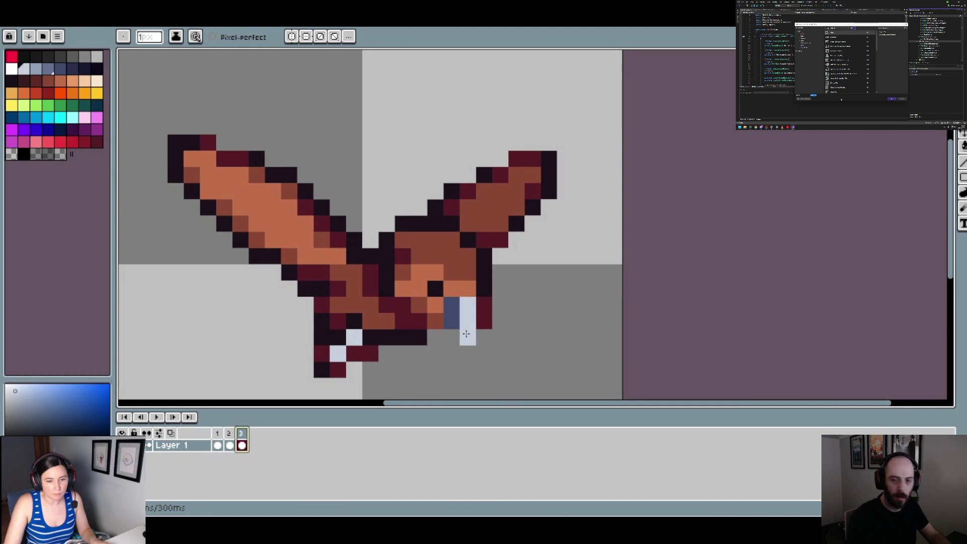
scroll(544, 323, down, 3)
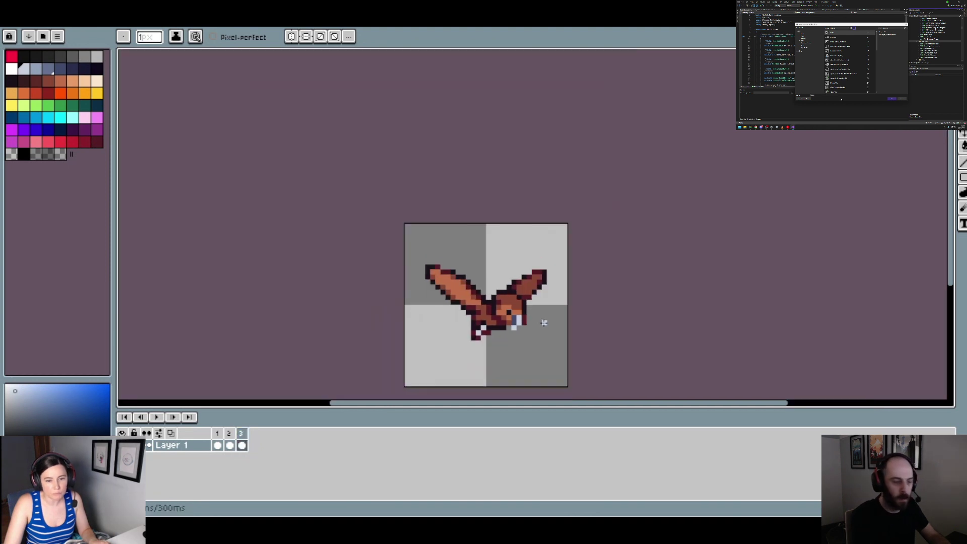
scroll(539, 325, up, 3)
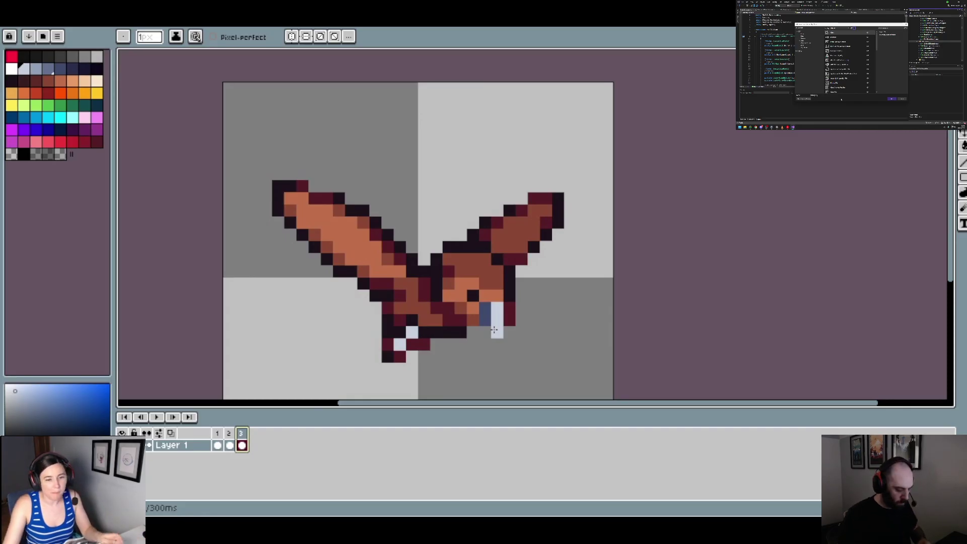
scroll(547, 280, down, 1)
scroll(546, 280, down, 1)
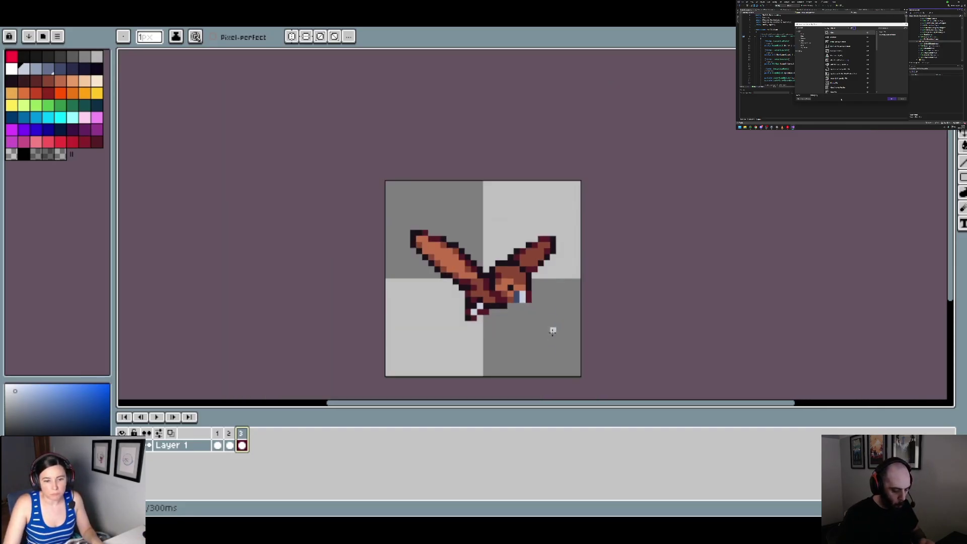
scroll(491, 318, up, 1)
Recolour the two light diagonal pixels at the bird's tail end orange in all three frames
key(period)
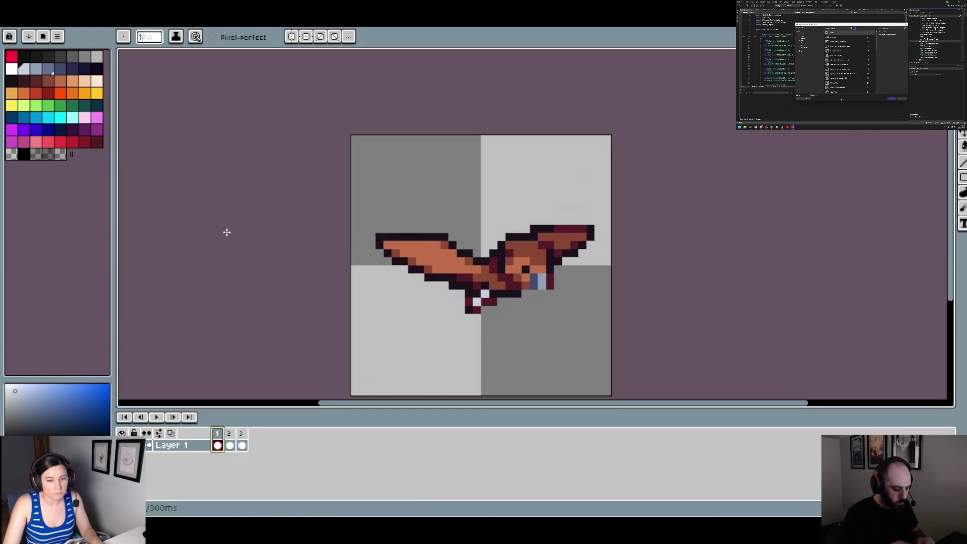
click(72, 93)
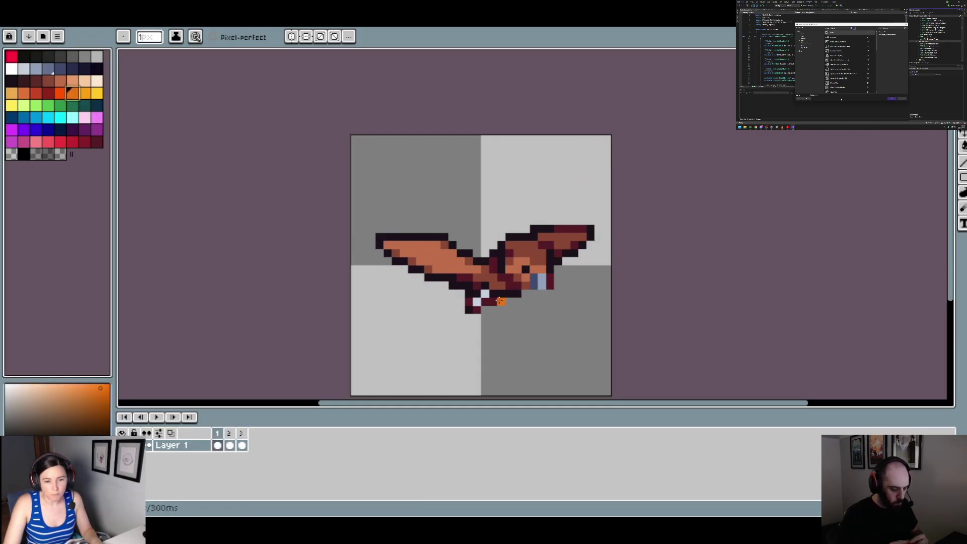
drag(484, 291, 476, 302)
scroll(567, 292, down, 2)
scroll(568, 292, up, 1)
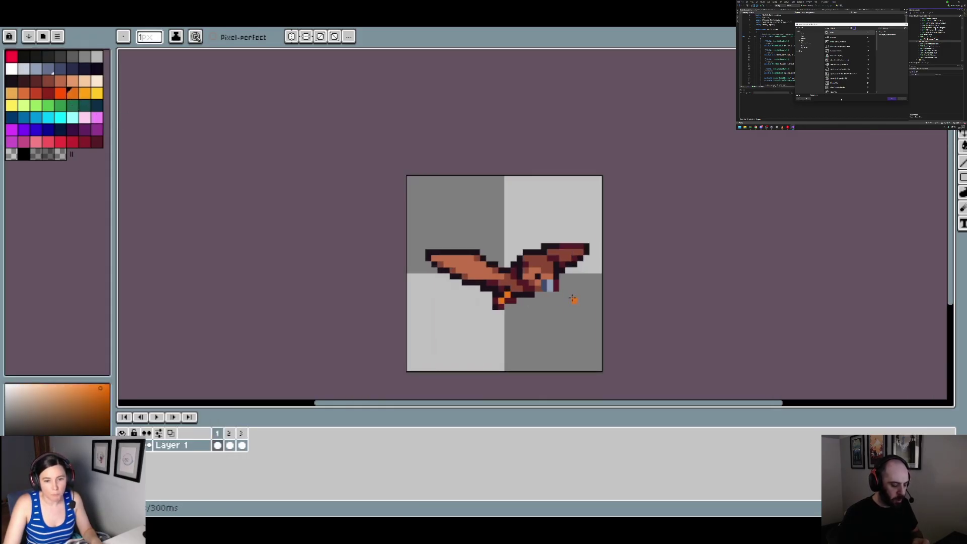
key(period)
scroll(507, 296, up, 3)
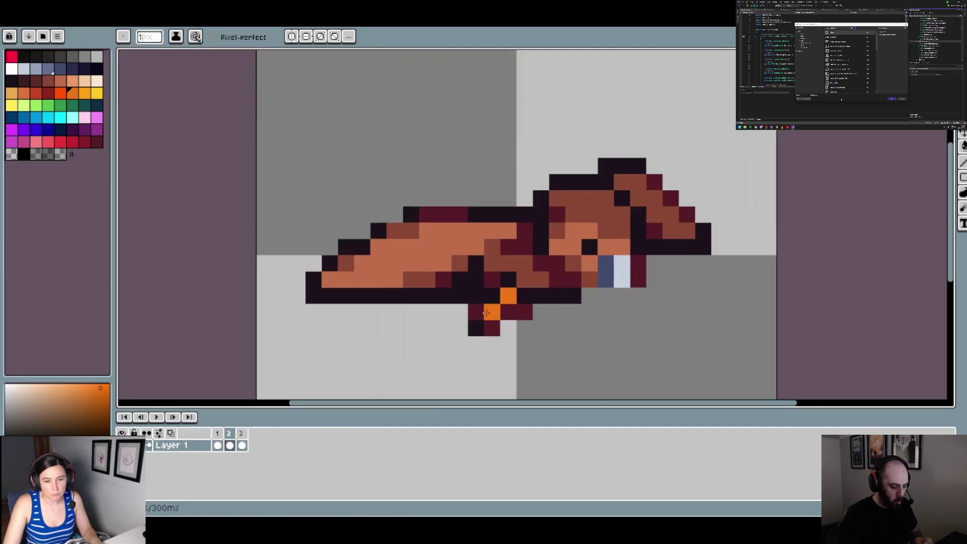
click(242, 445)
drag(507, 329, 494, 345)
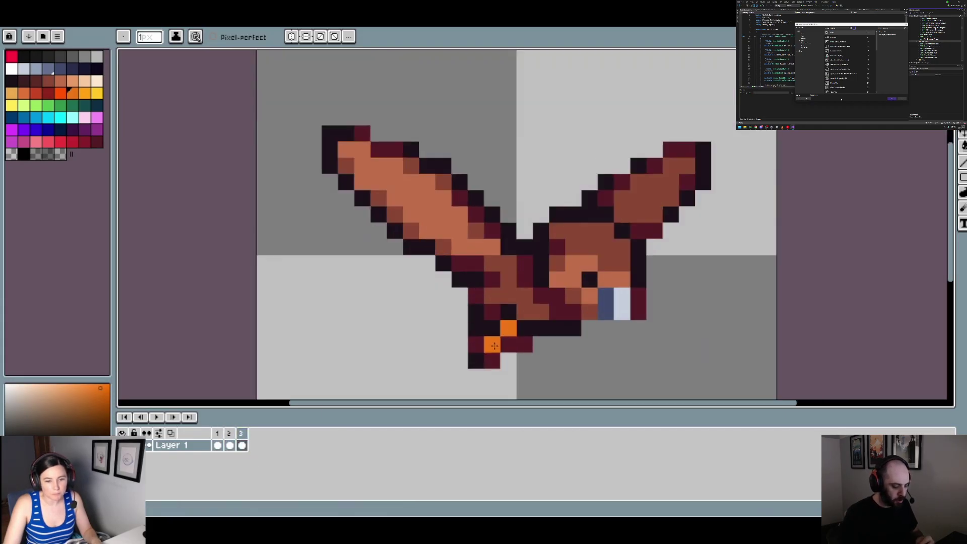
scroll(494, 345, down, 7)
scroll(583, 345, up, 1)
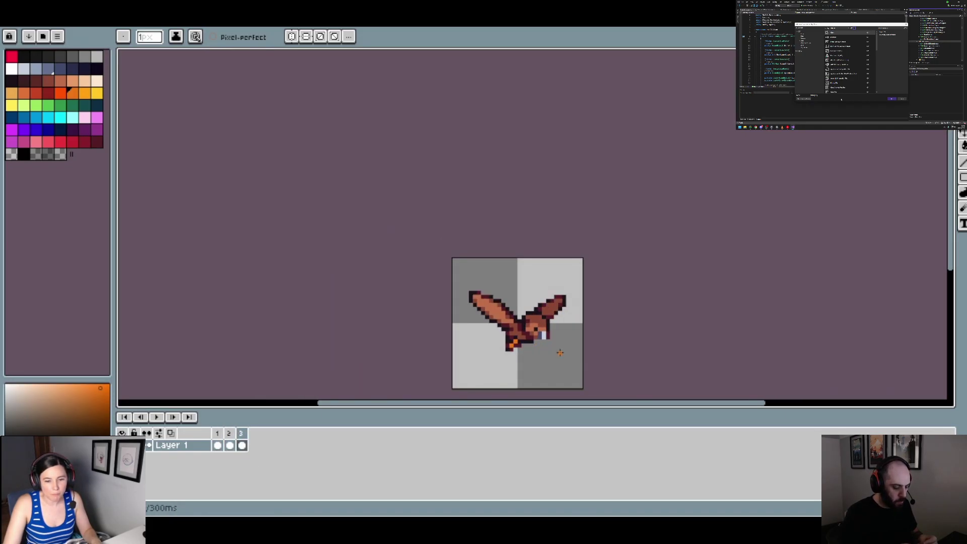
scroll(593, 355, up, 1)
Erase the outer corner pixel of the left wing tip's outline in the first and second frames
click(219, 444)
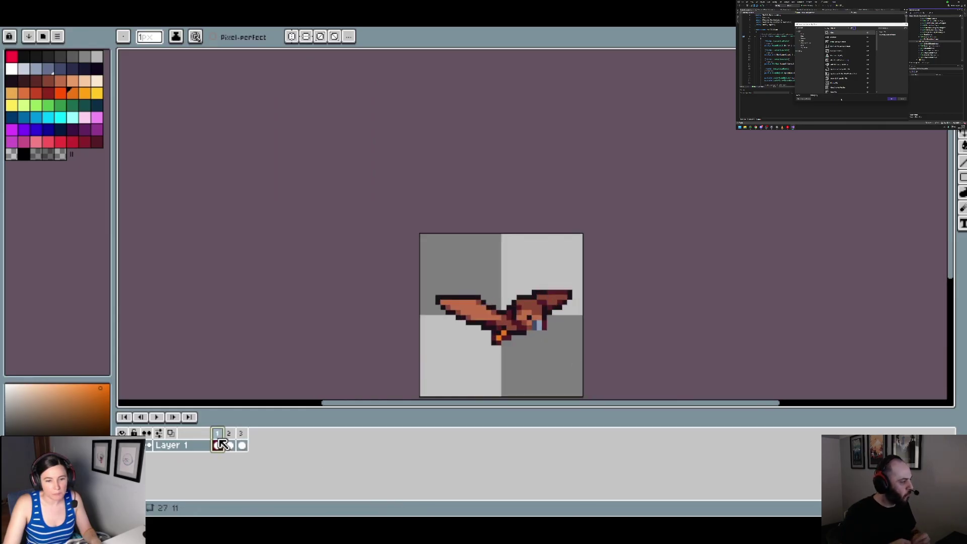
scroll(577, 366, up, 1)
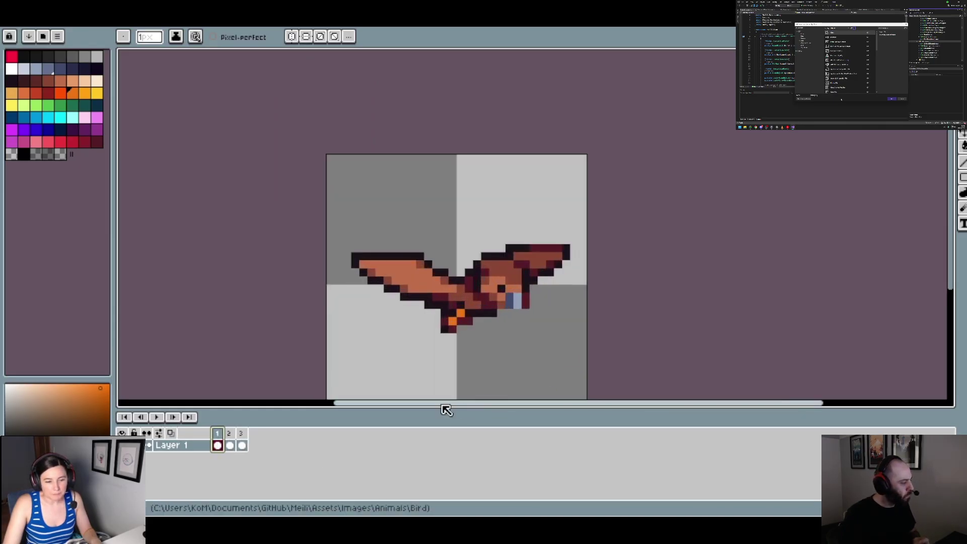
scroll(443, 406, right, 2)
scroll(364, 378, up, 1)
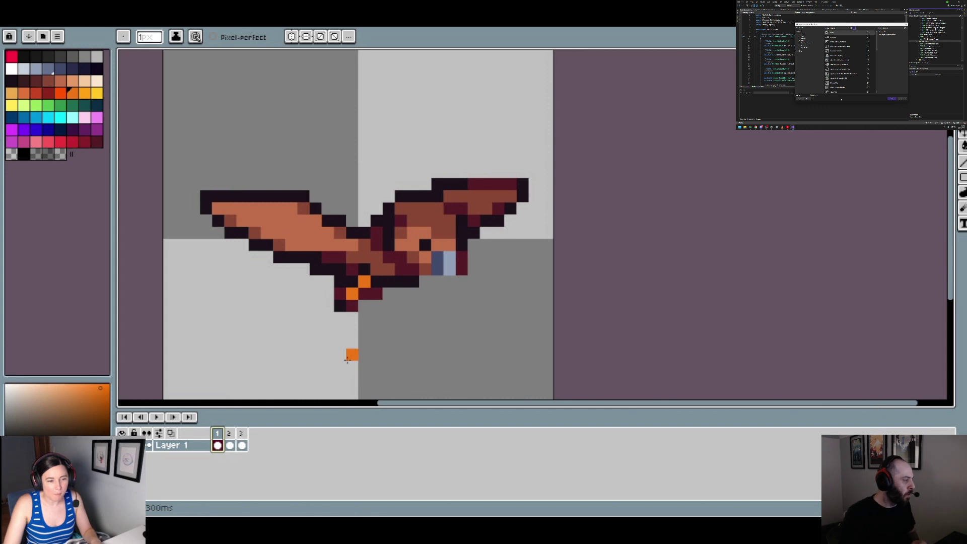
alt+click(205, 174)
scroll(353, 220, down, 2)
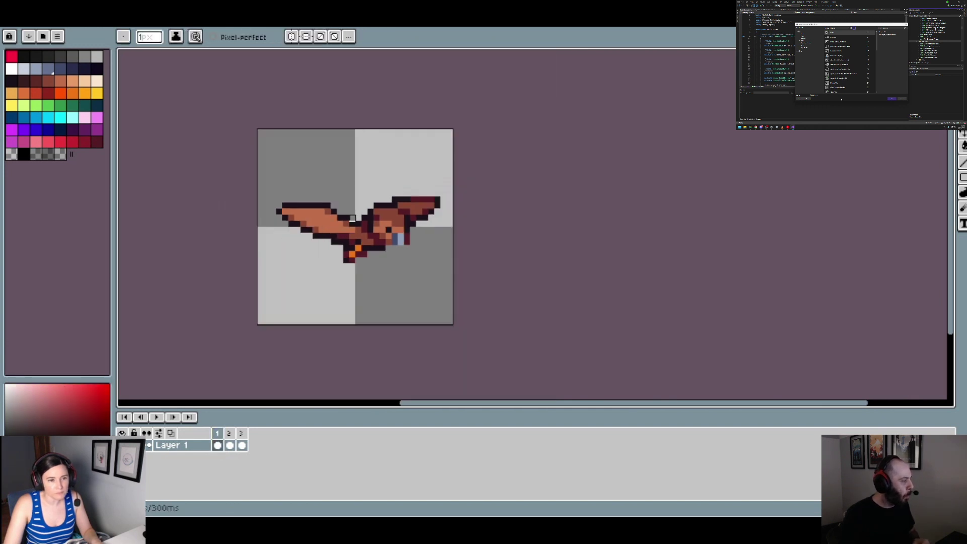
scroll(353, 220, down, 1)
click(229, 445)
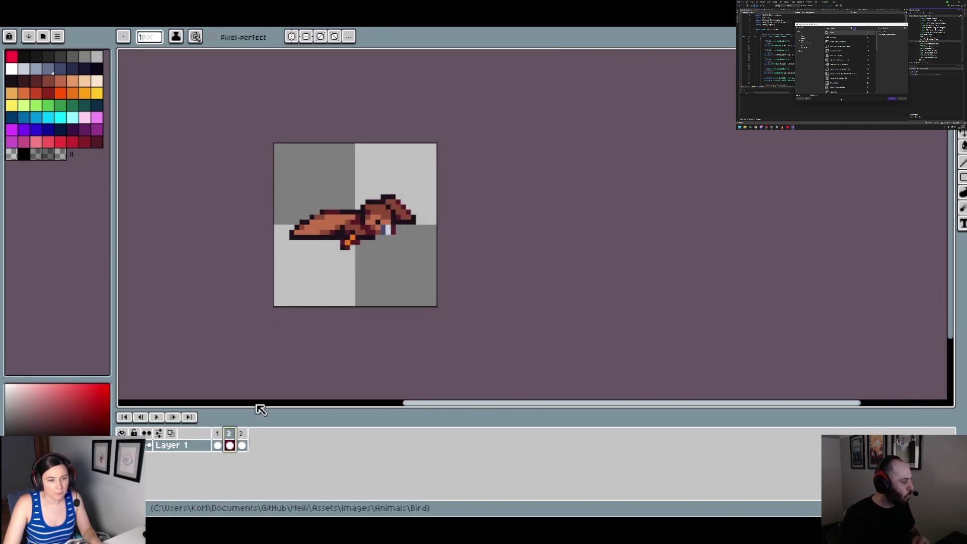
scroll(300, 241, up, 1)
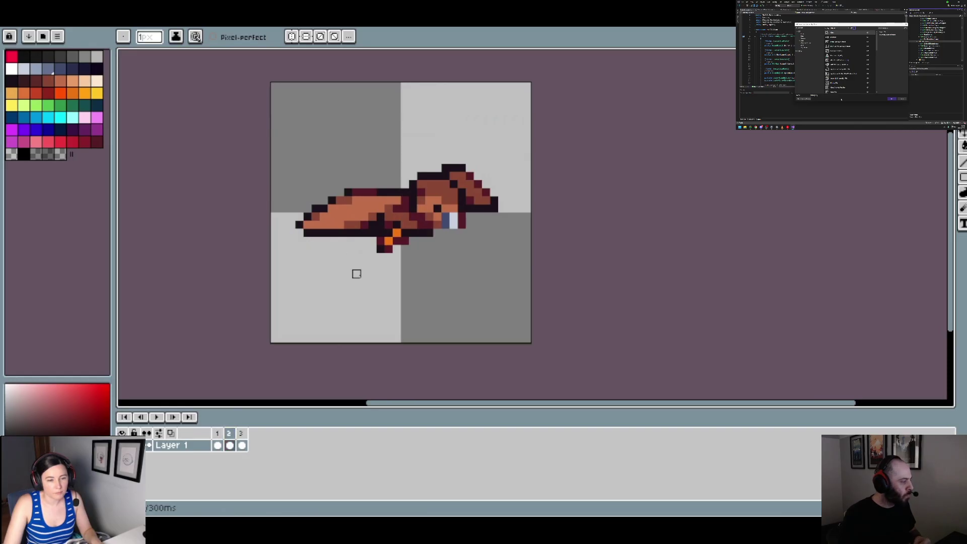
scroll(357, 273, up, 2)
scroll(378, 244, down, 4)
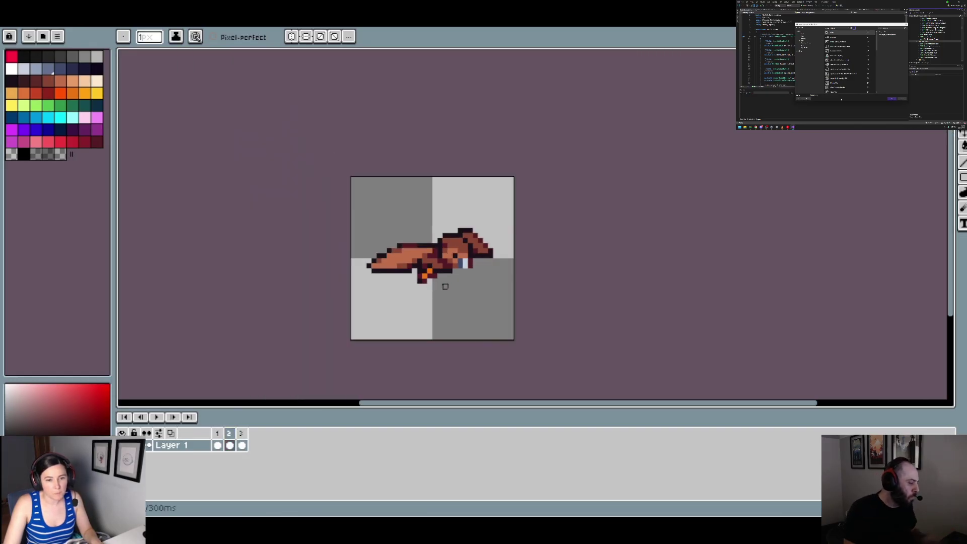
Compare the three frames to check the wing tips and the overall silhouette
scroll(425, 272, up, 2)
scroll(398, 273, down, 2)
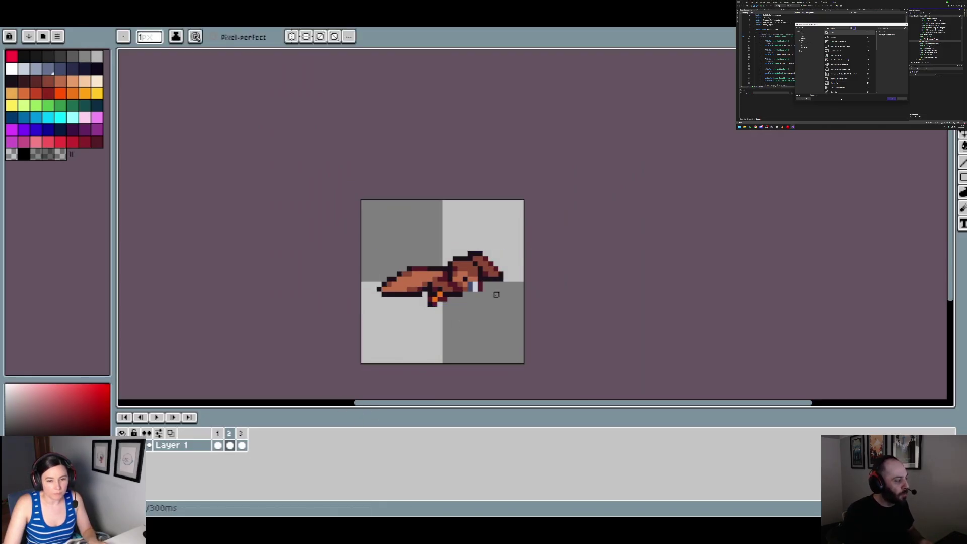
scroll(496, 282, up, 2)
scroll(501, 358, down, 2)
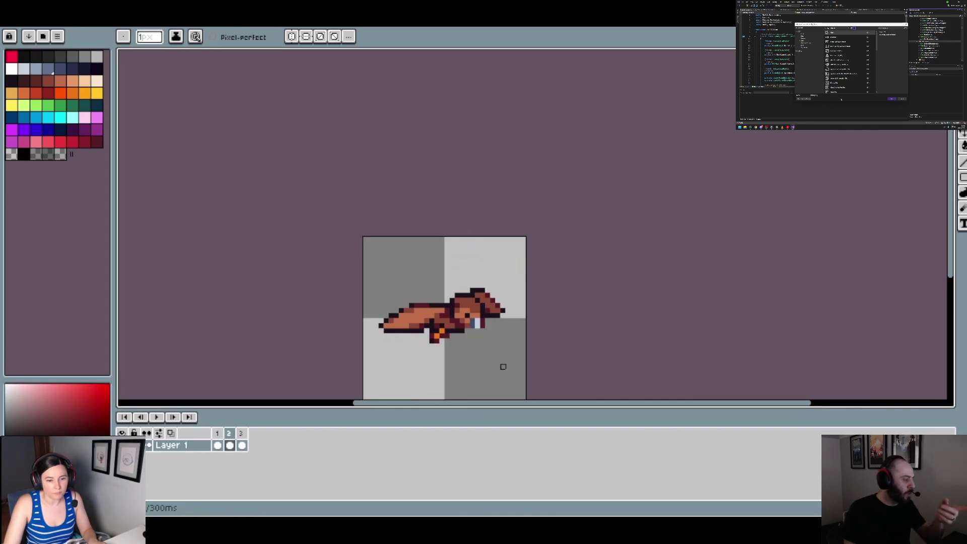
scroll(500, 358, up, 2)
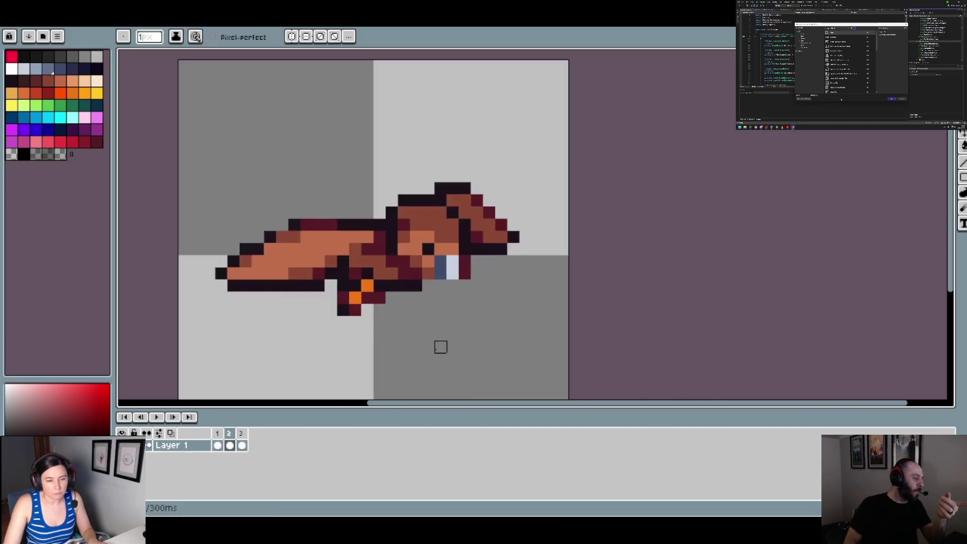
click(218, 444)
click(230, 445)
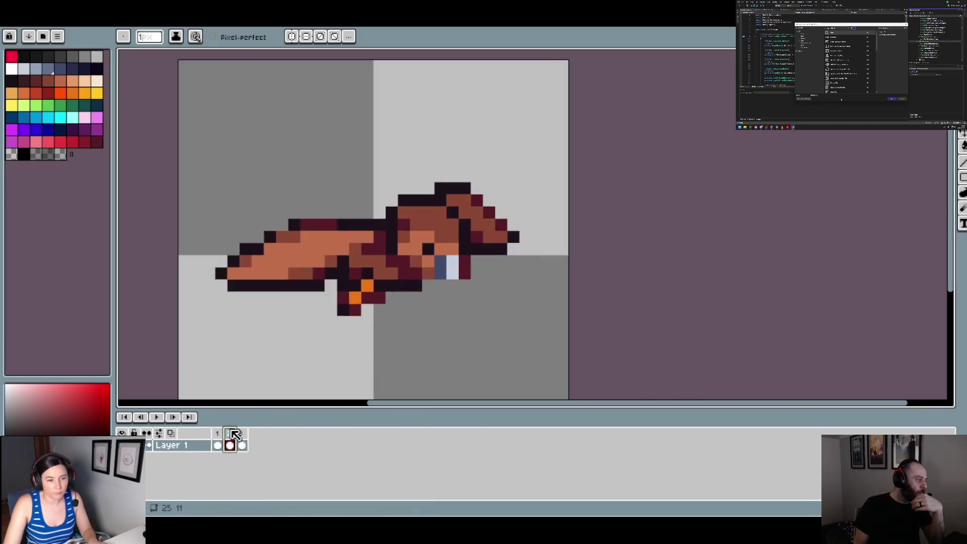
click(242, 445)
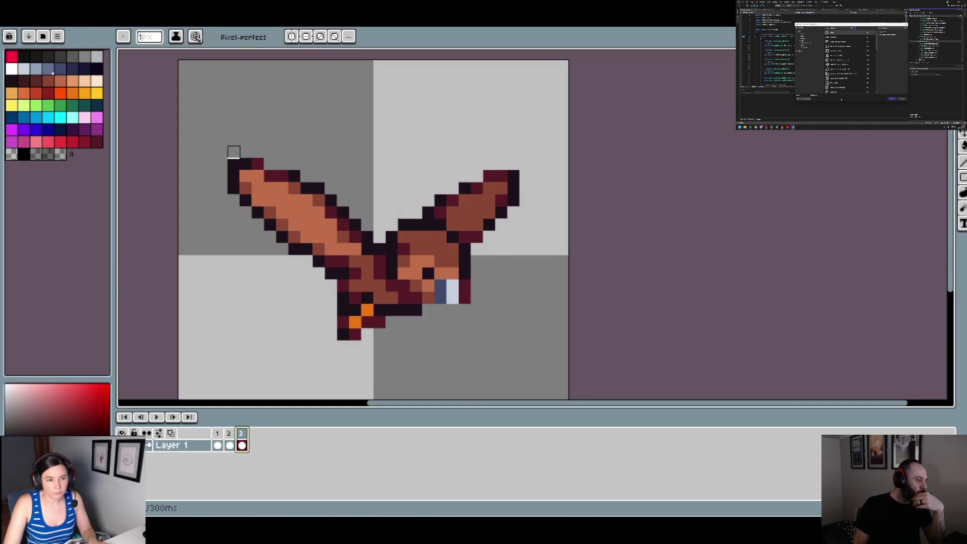
scroll(379, 188, down, 2)
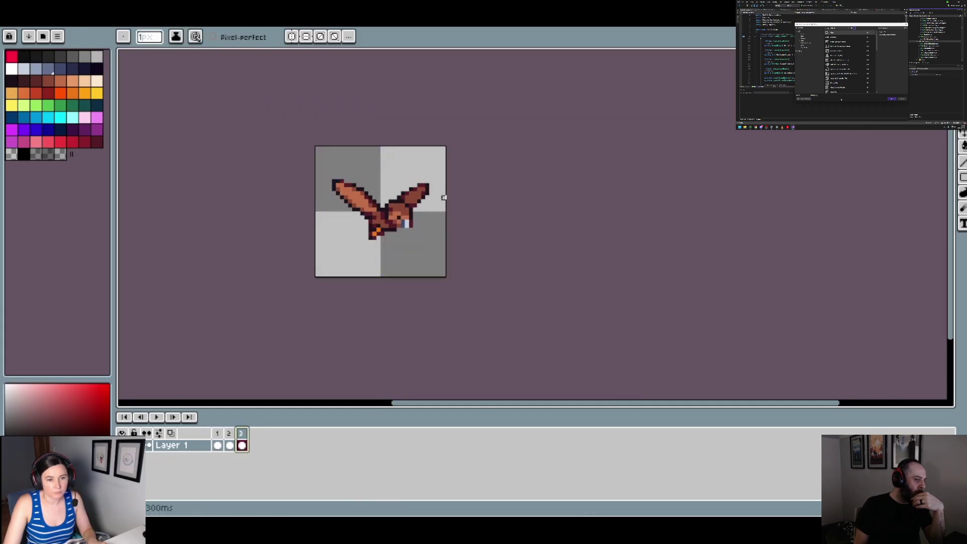
scroll(419, 226, up, 1)
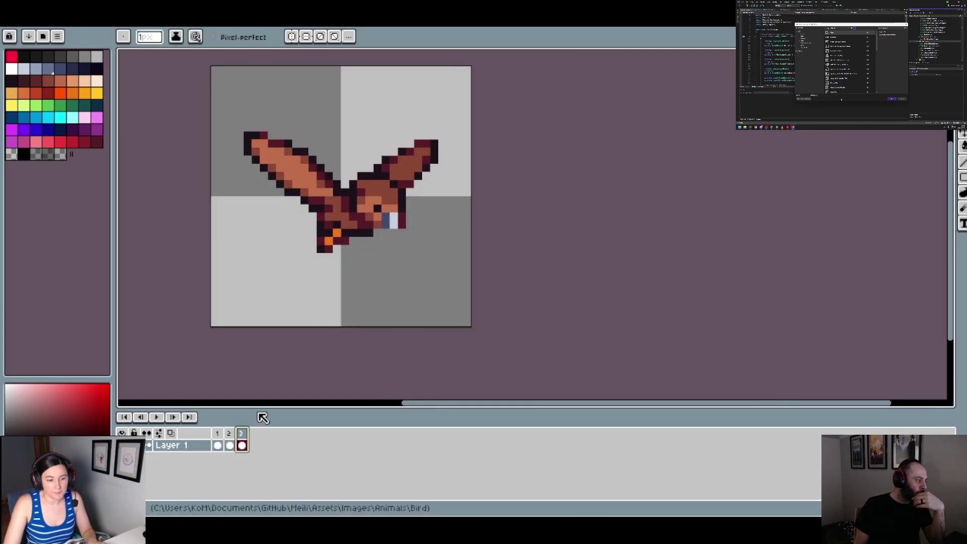
Insert a new frame after frame 1 as a copy of it
click(220, 433)
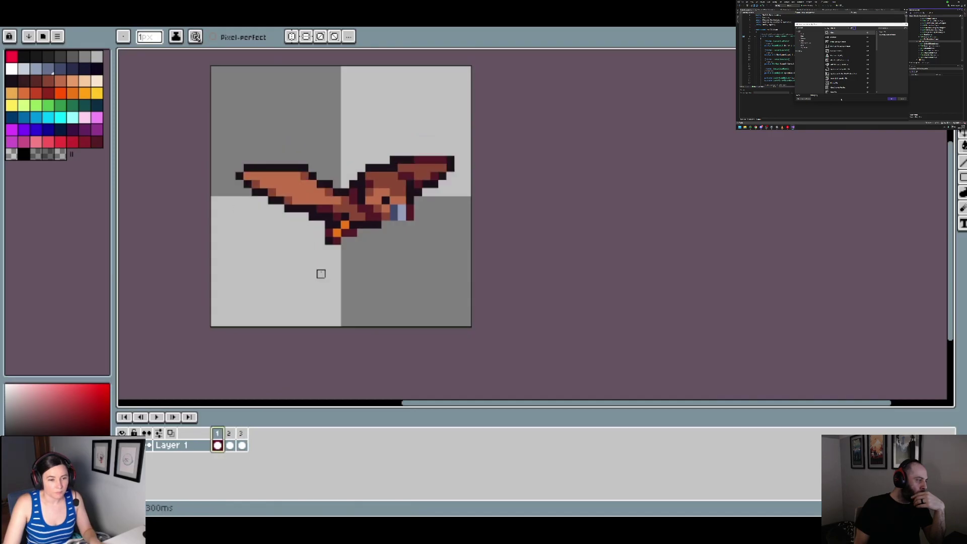
right_click(223, 433)
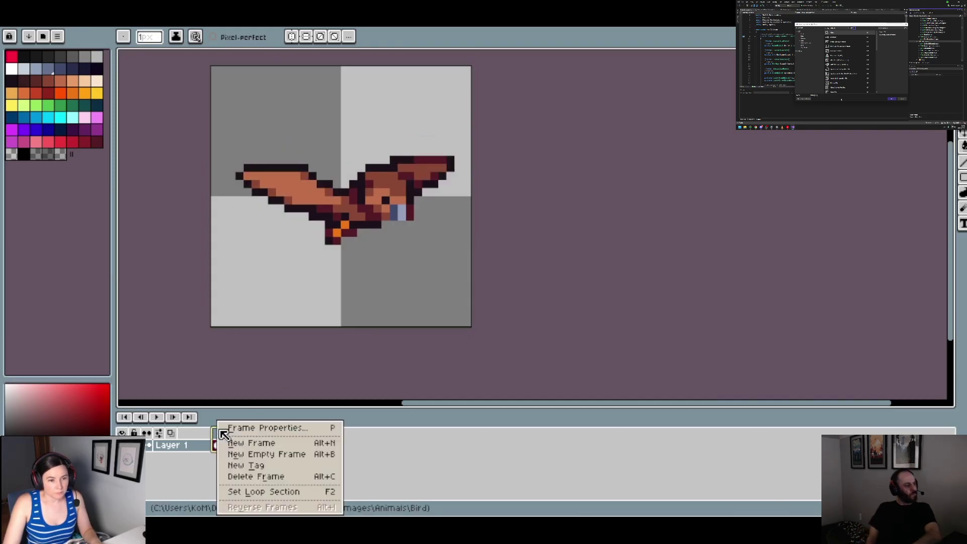
click(245, 442)
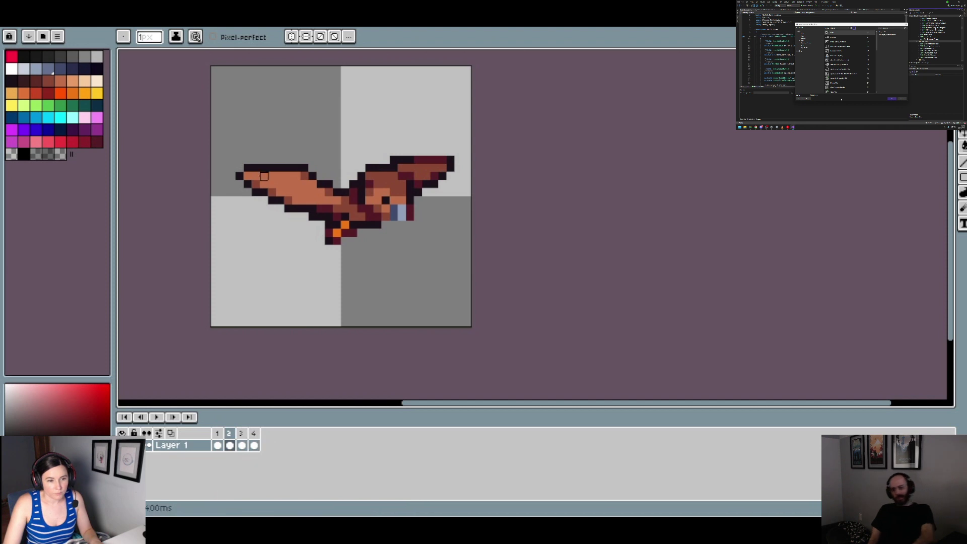
In the new second frame, draw a near-black diagonal line across the left wing to mark a shorter wing
scroll(315, 178, up, 1)
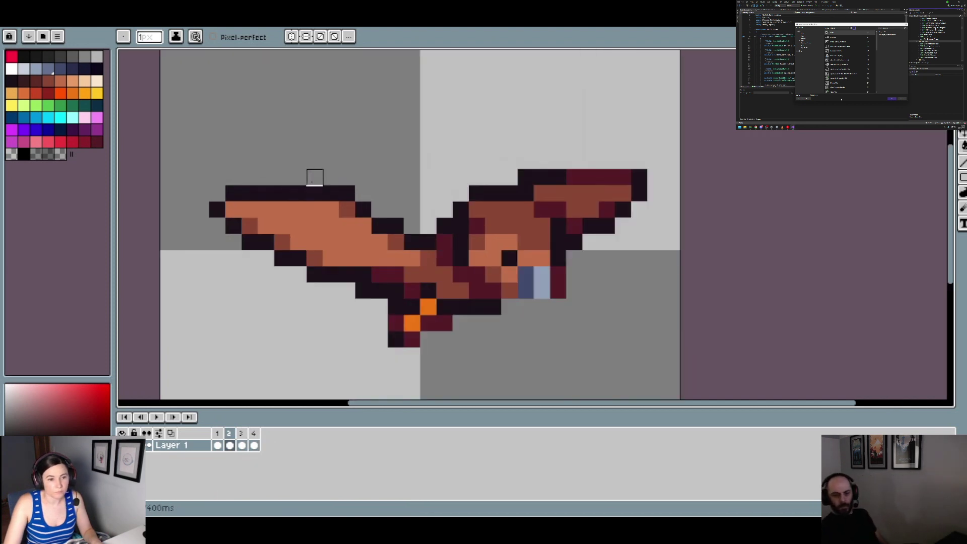
alt+click(346, 192)
click(314, 210)
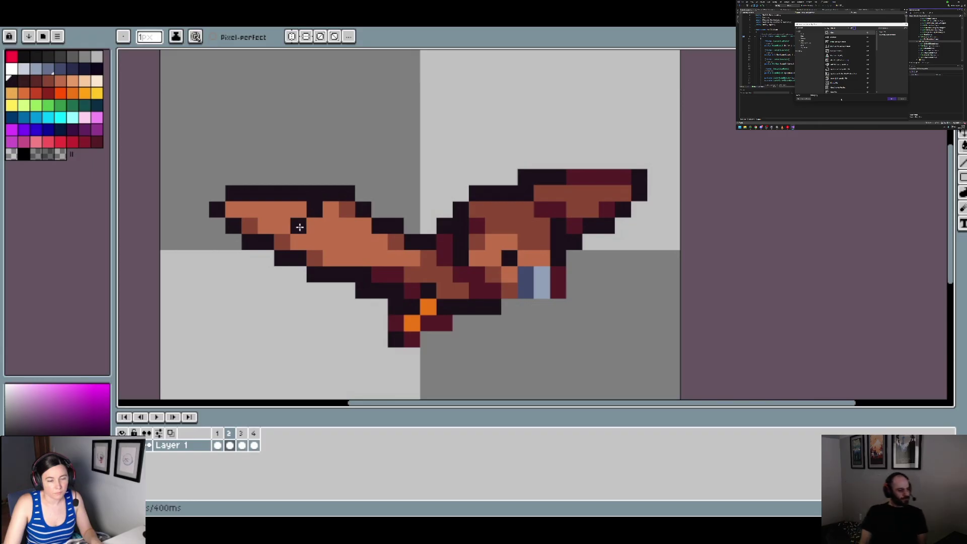
drag(300, 228, 287, 246)
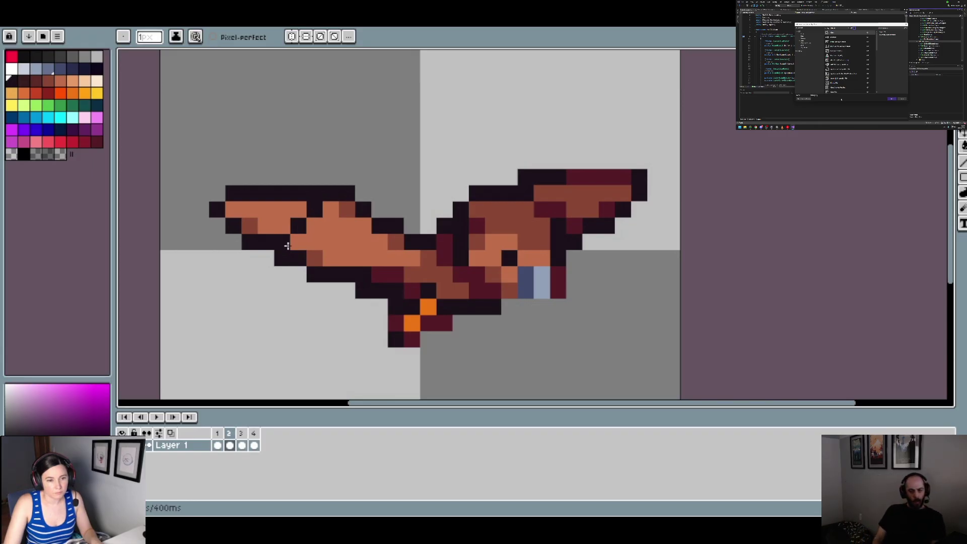
Erase the old left wing tip beyond the diagonal line in the second frame, including its outline and stray pixels
alt+click(319, 159)
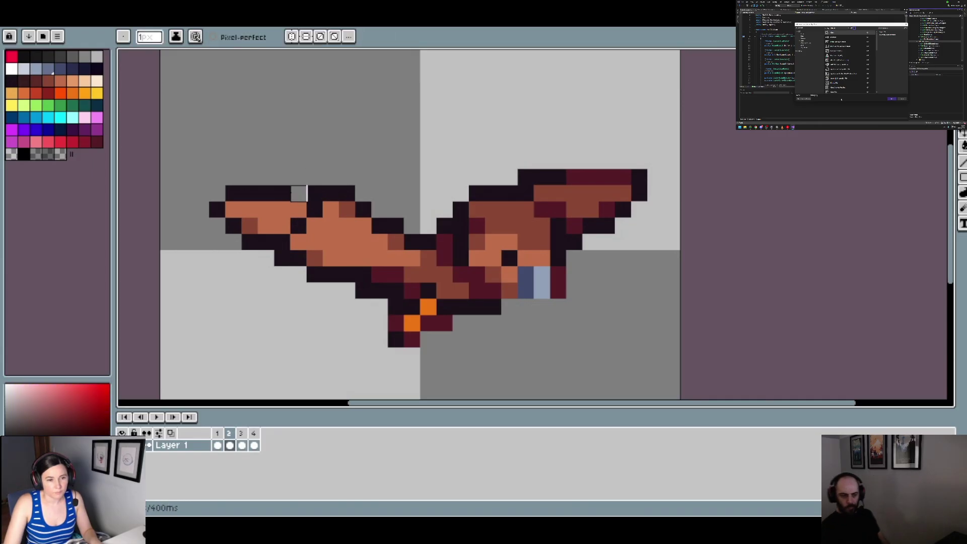
key(g)
click(283, 194)
click(266, 242)
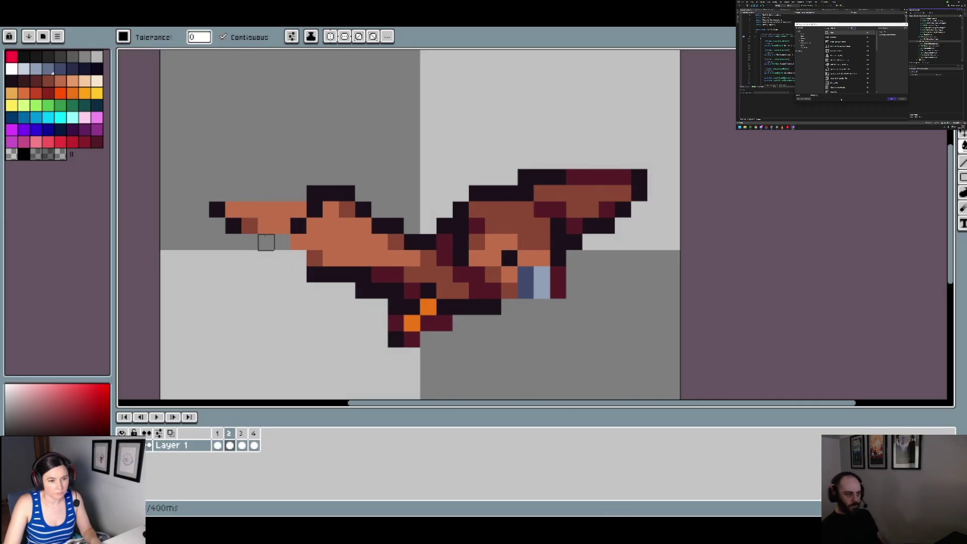
key(ctrl+z)
key(ctrl+y)
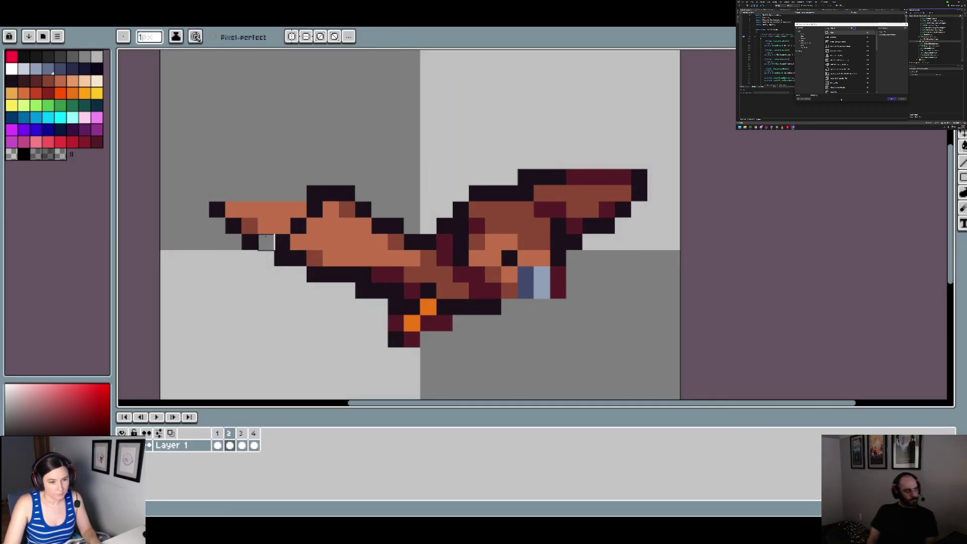
click(266, 210)
click(250, 226)
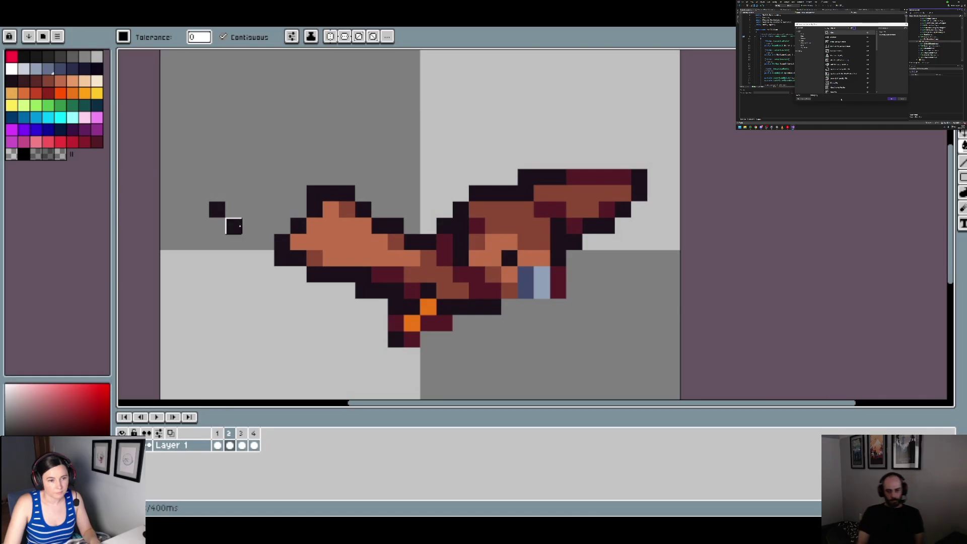
click(216, 209)
scroll(316, 234, down, 3)
scroll(316, 234, up, 2)
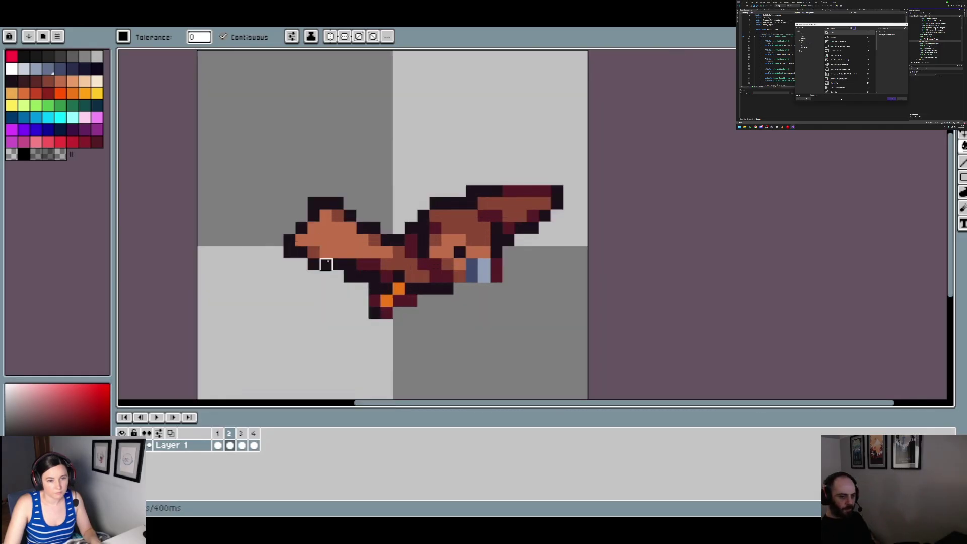
alt+click(326, 264)
click(276, 264)
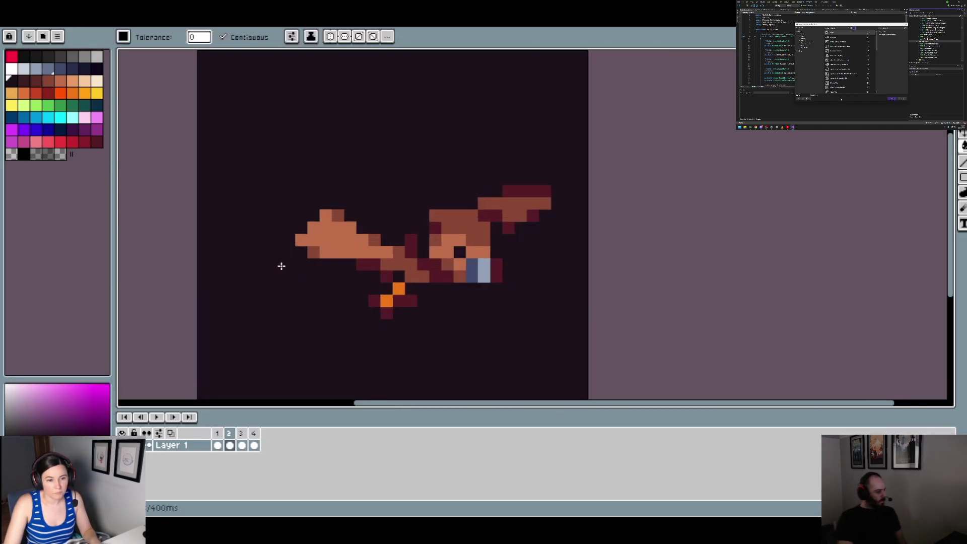
key(ctrl+z)
Draw a near-black outline for a left wing tip that bends straight down in the second frame
key(b)
click(338, 239)
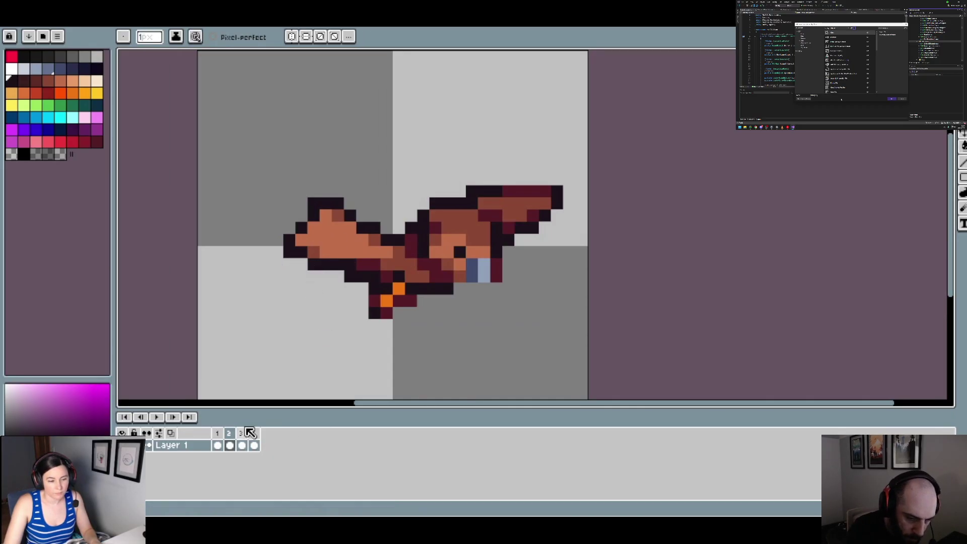
click(217, 445)
click(230, 443)
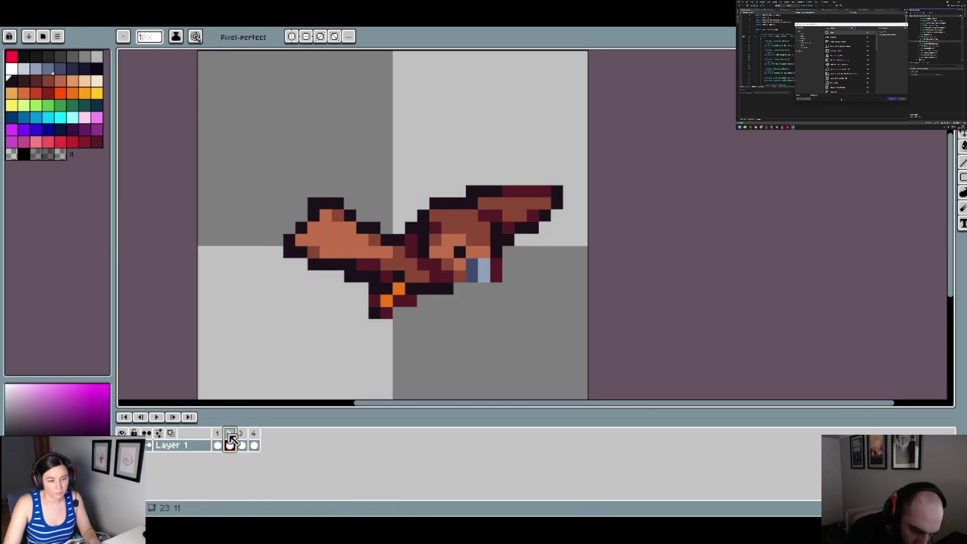
click(289, 264)
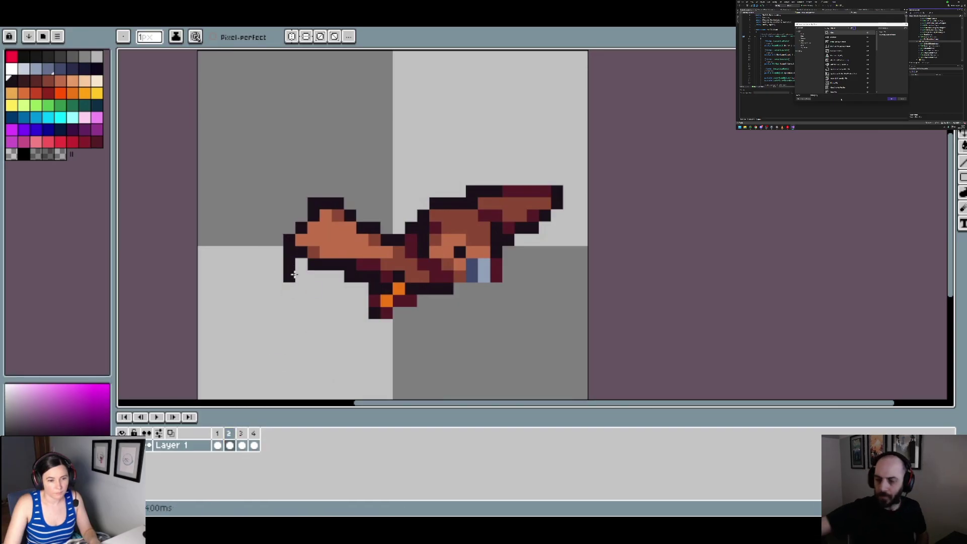
click(301, 287)
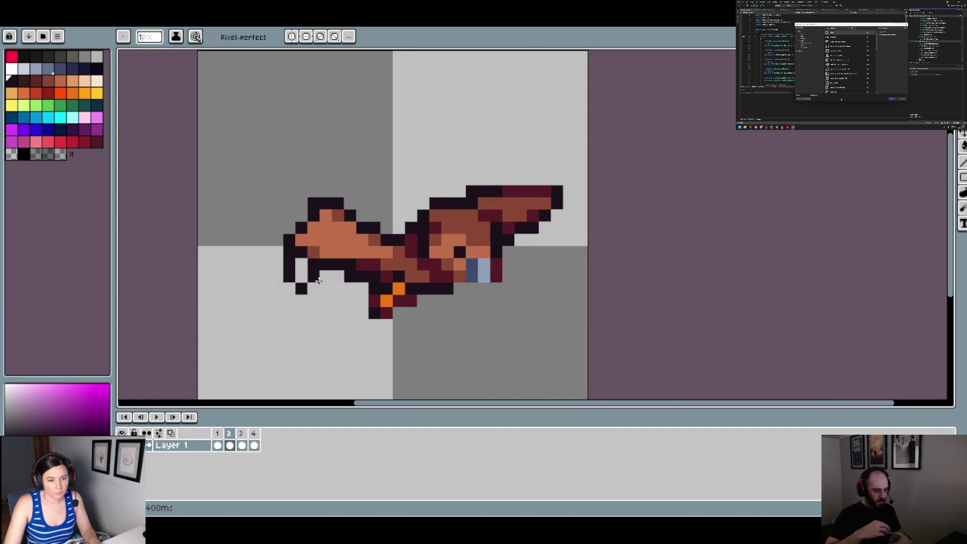
Colour the inside of the downward-bent wing tip light brown and add a near-black pixel at the wing's inner bend
alt+click(331, 258)
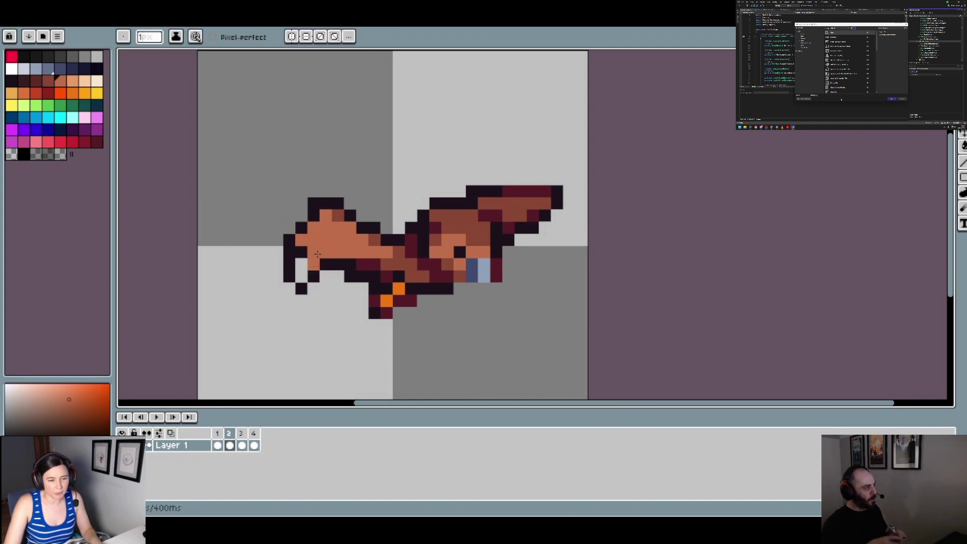
click(303, 267)
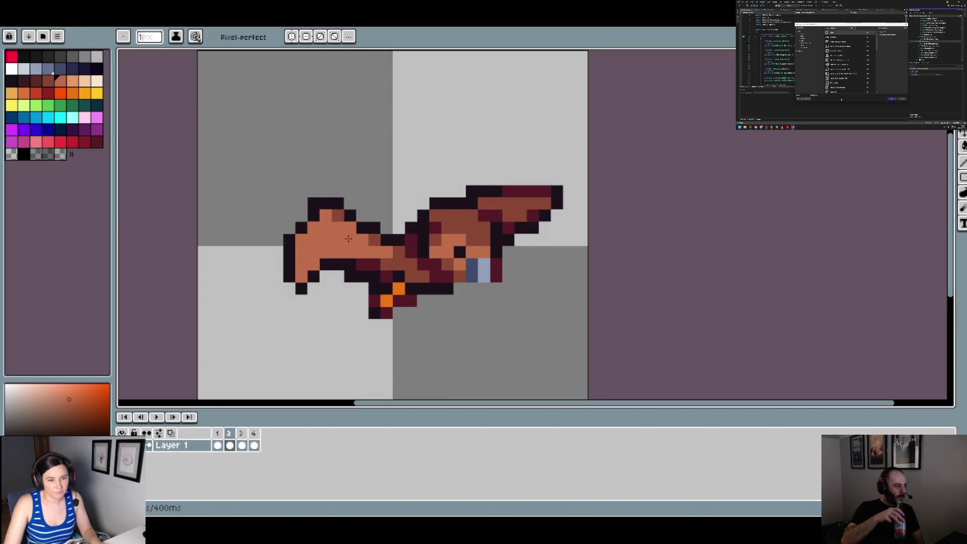
alt+click(331, 261)
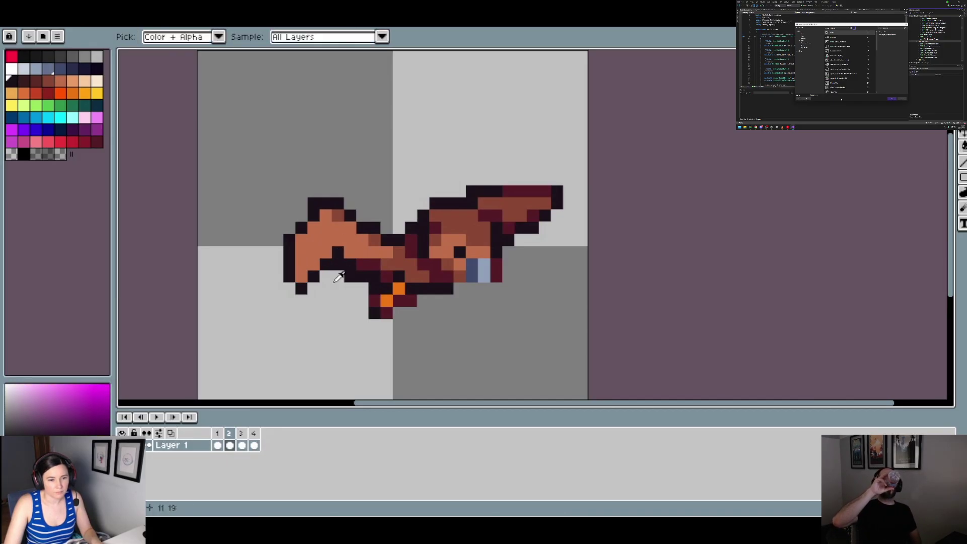
alt+click(343, 263)
scroll(389, 275, down, 4)
scroll(389, 270, up, 1)
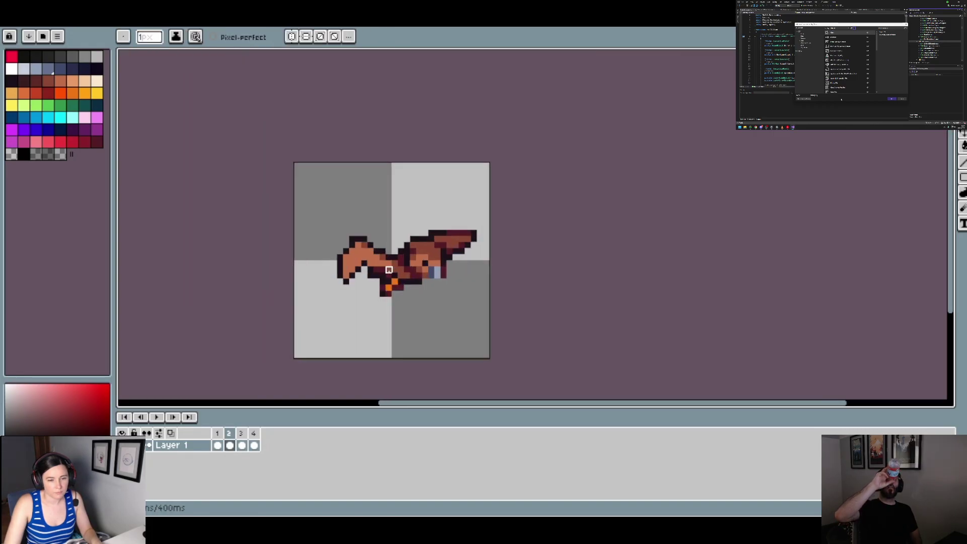
Save the sprite and compare the left wing's shape between frames 1 and 2
key(ctrl+s)
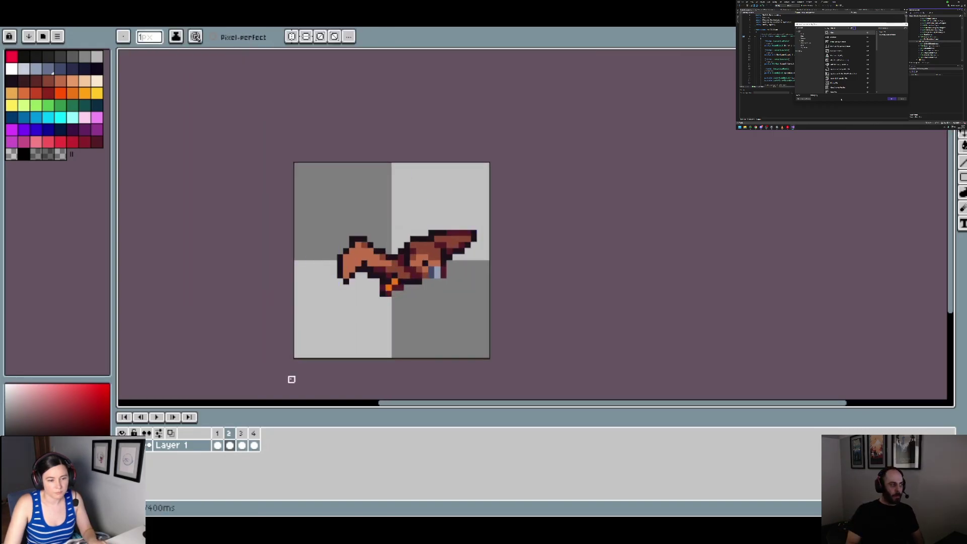
click(217, 434)
click(230, 434)
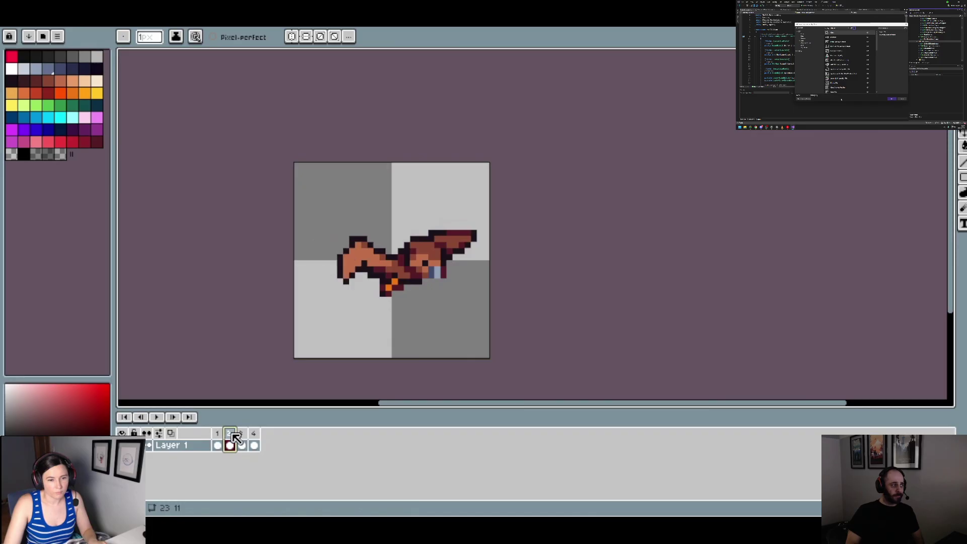
click(218, 434)
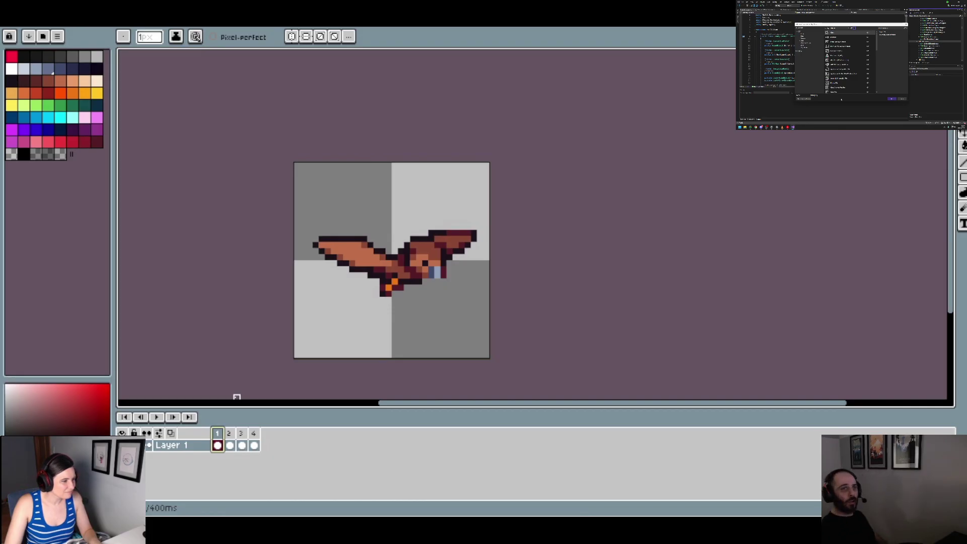
scroll(529, 245, up, 3)
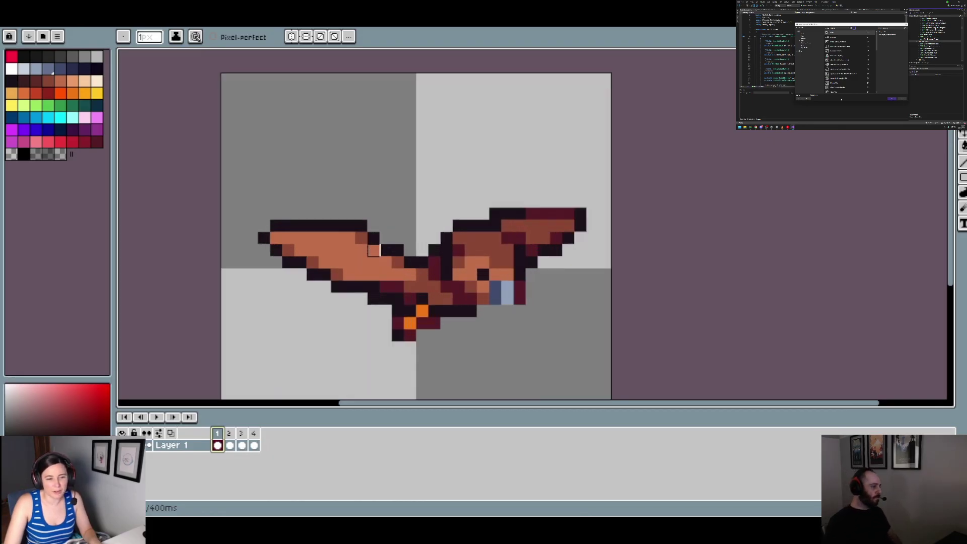
click(231, 434)
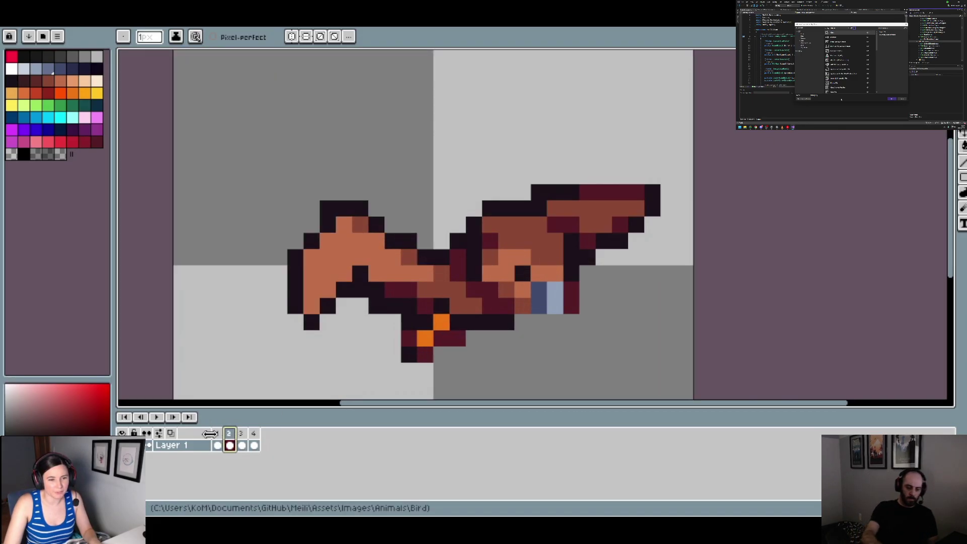
click(217, 434)
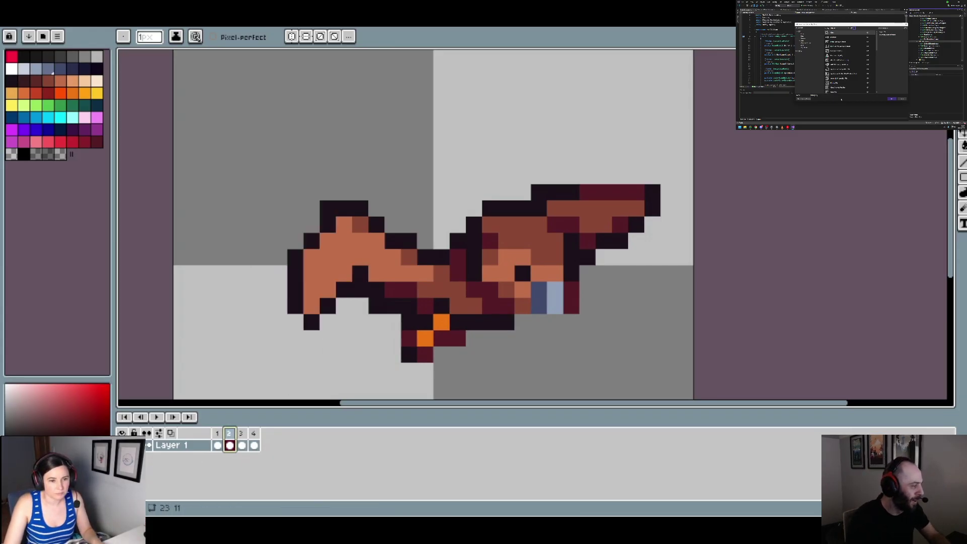
In the second frame, redraw the near-black diagonal slightly further out on the left wing and outline a lower, outward-pointing tip beneath it
click(230, 437)
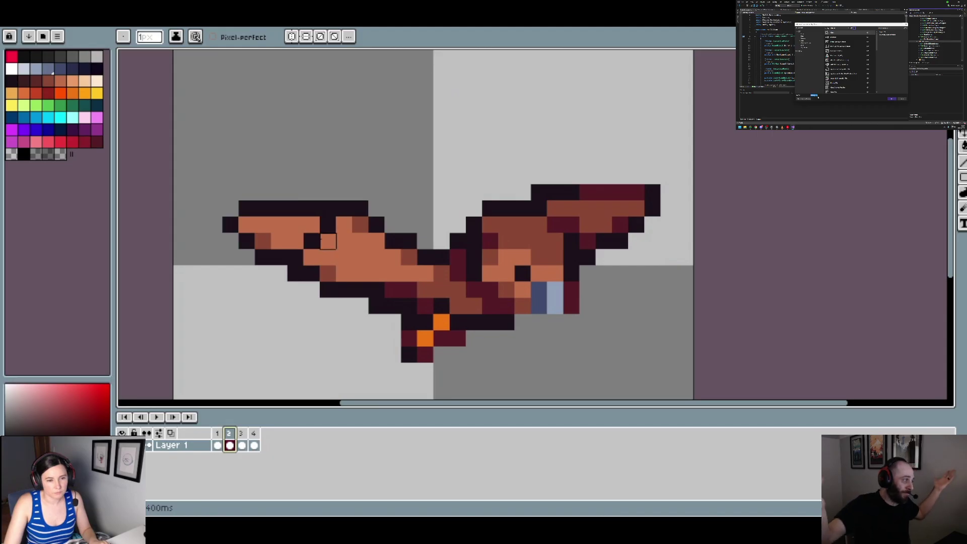
key(b)
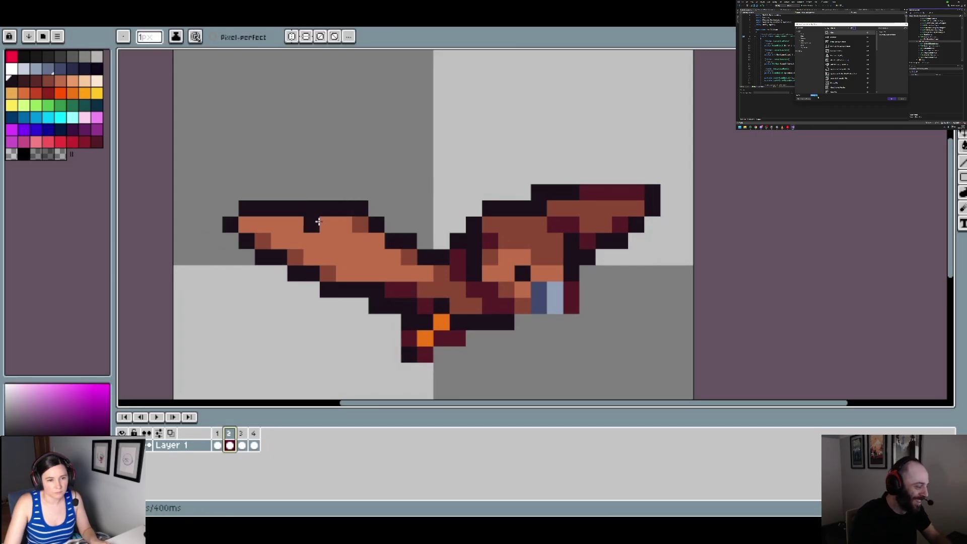
click(296, 243)
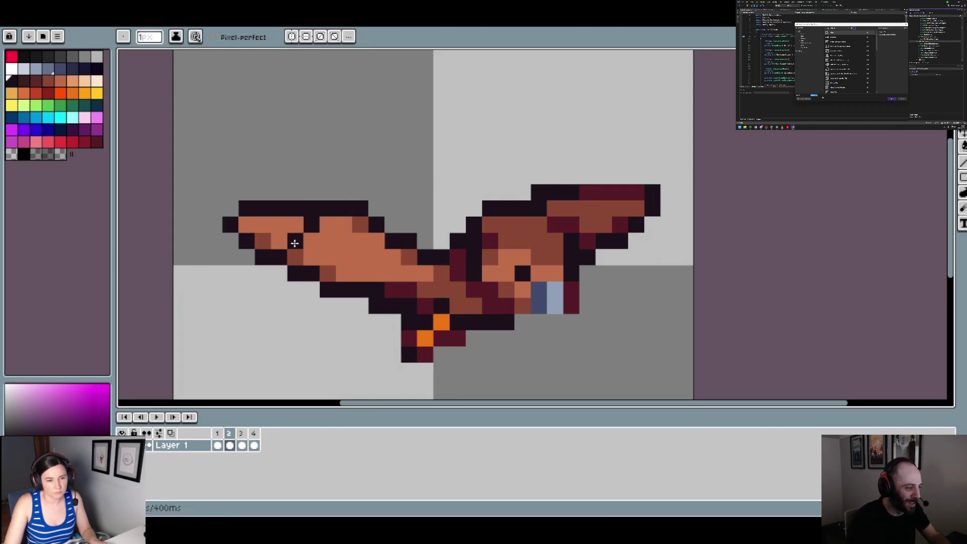
click(247, 272)
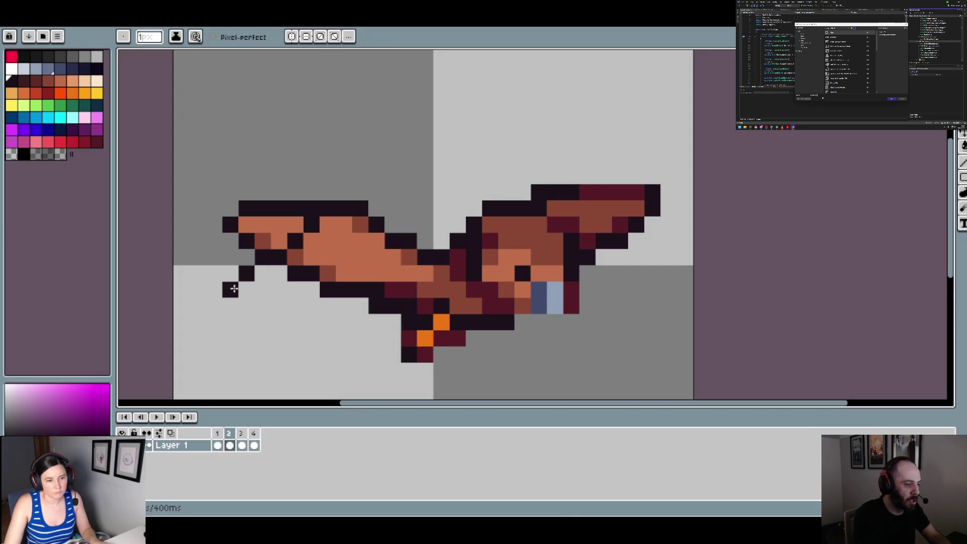
click(235, 288)
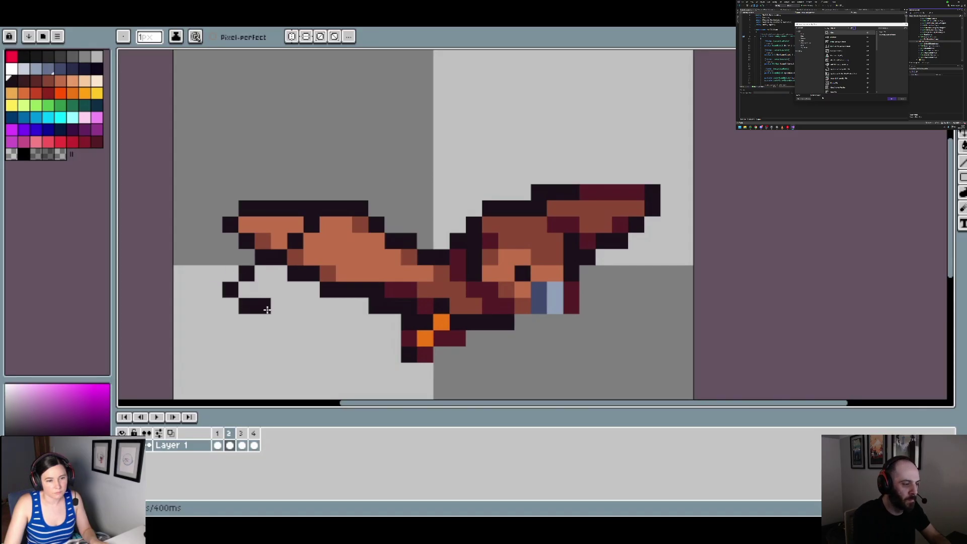
click(280, 306)
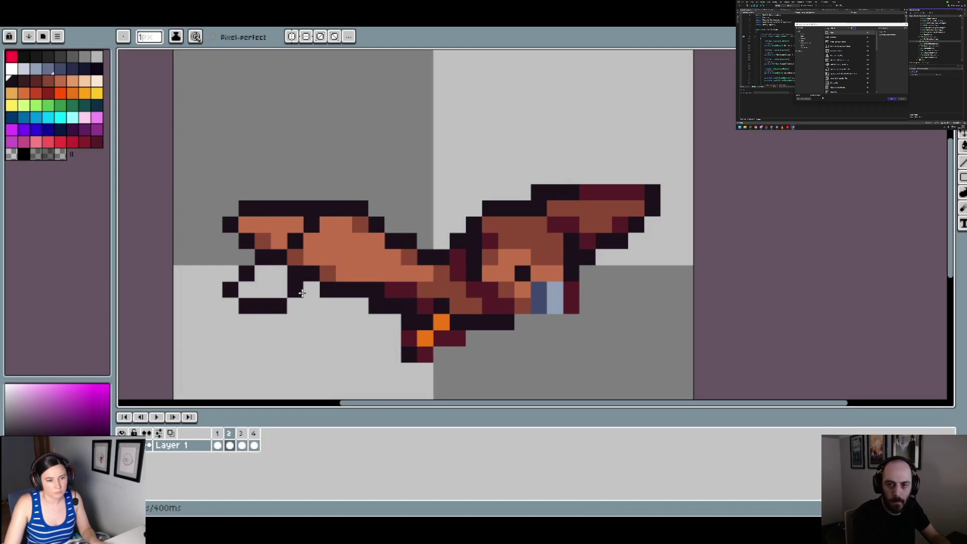
click(296, 303)
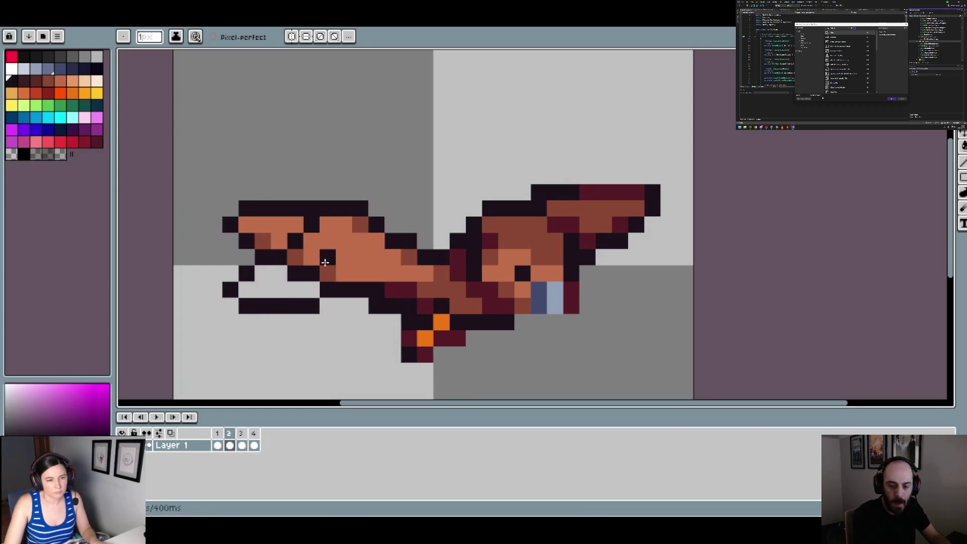
Compare the new wing tip with frame 1, join it to the wing and fill it with the wing's light brown
click(217, 434)
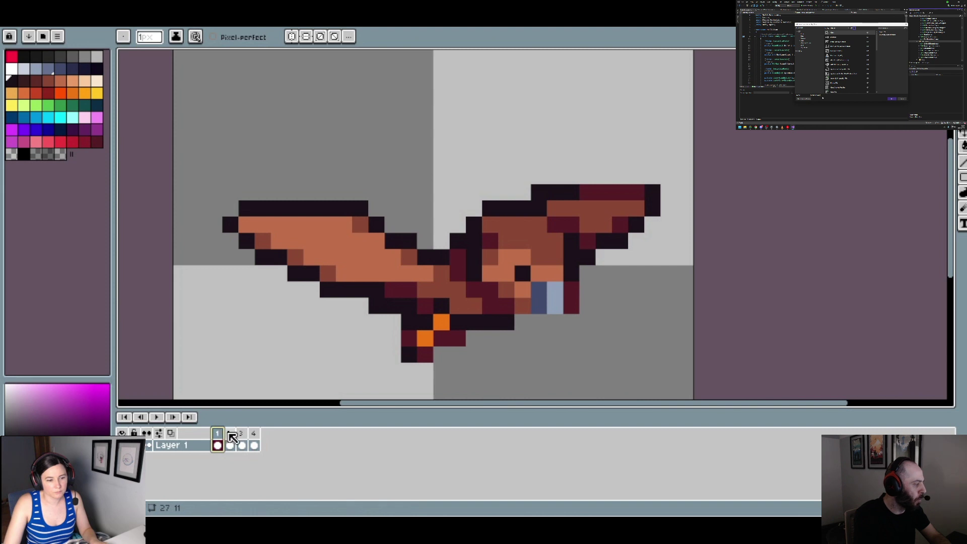
click(228, 434)
click(217, 435)
click(228, 434)
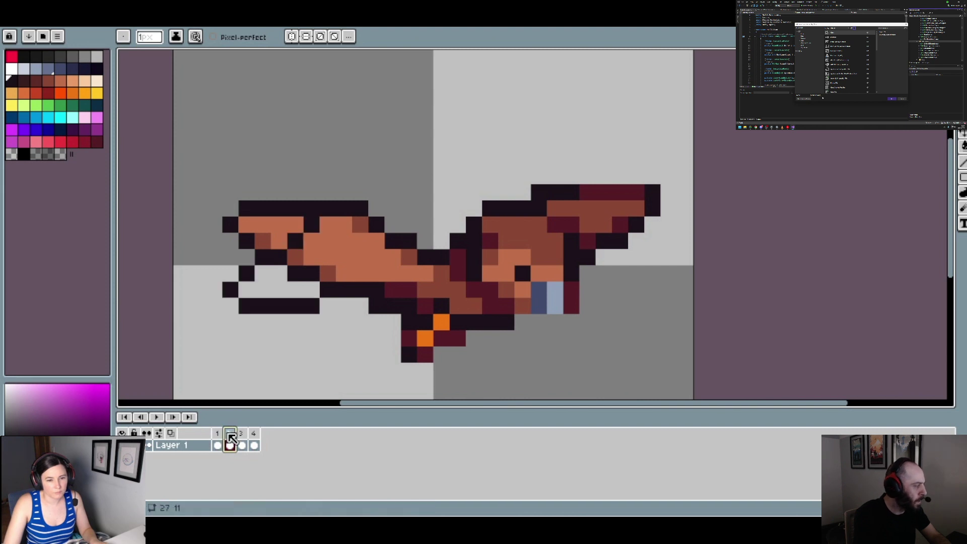
alt+click(313, 252)
drag(311, 273, 296, 275)
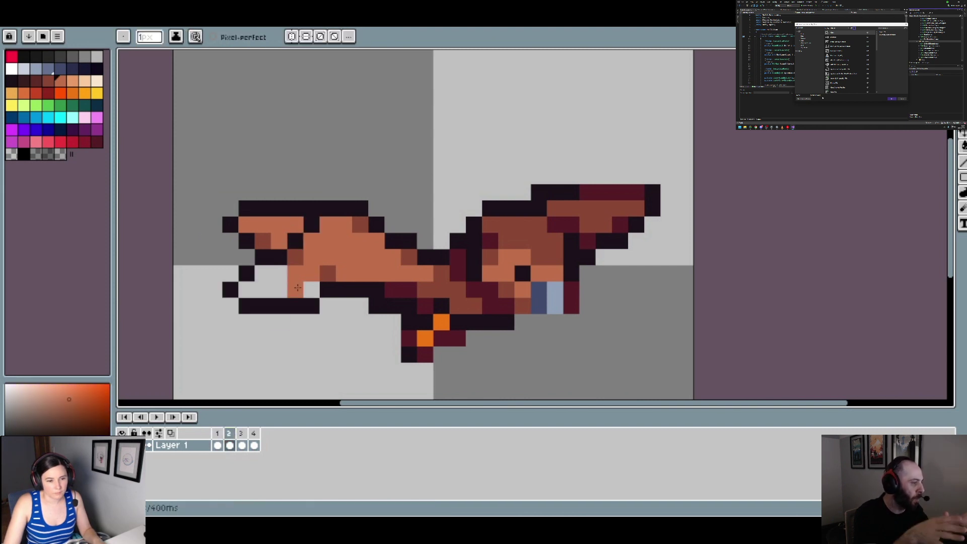
key(g)
click(298, 294)
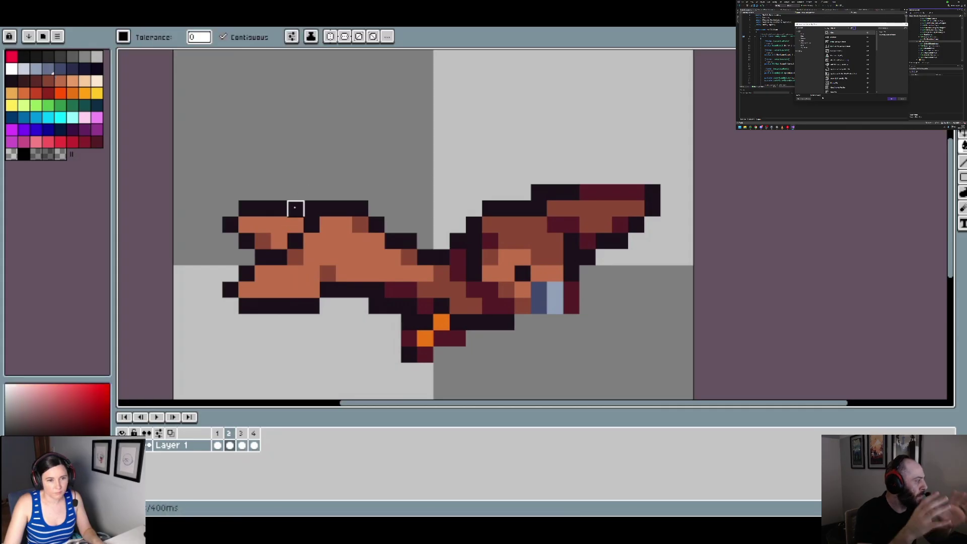
Erase the old upper wing tip beyond the diagonal in the second frame, both outline and fill
click(295, 208)
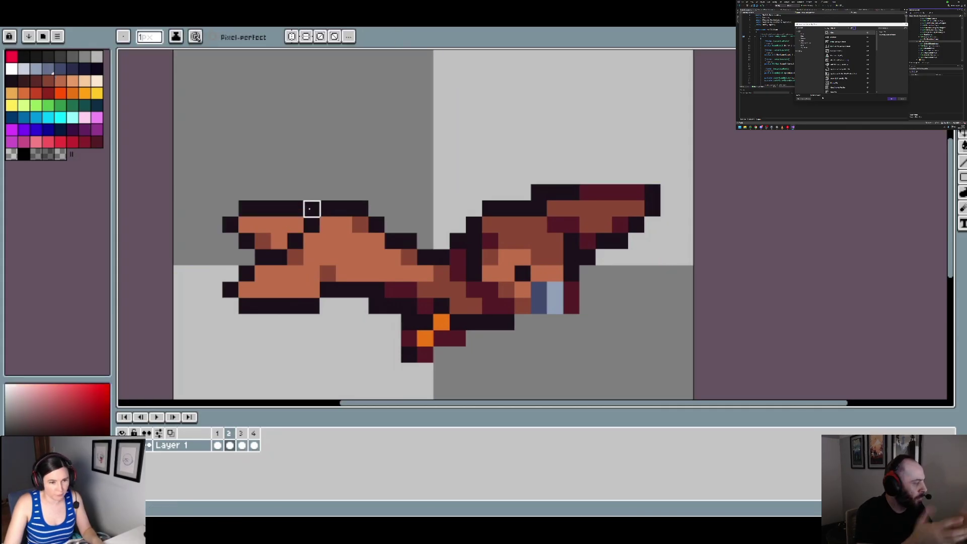
mouse_move(295, 209)
mouse_down()
mouse_move(246, 209)
mouse_move(230, 225)
mouse_up()
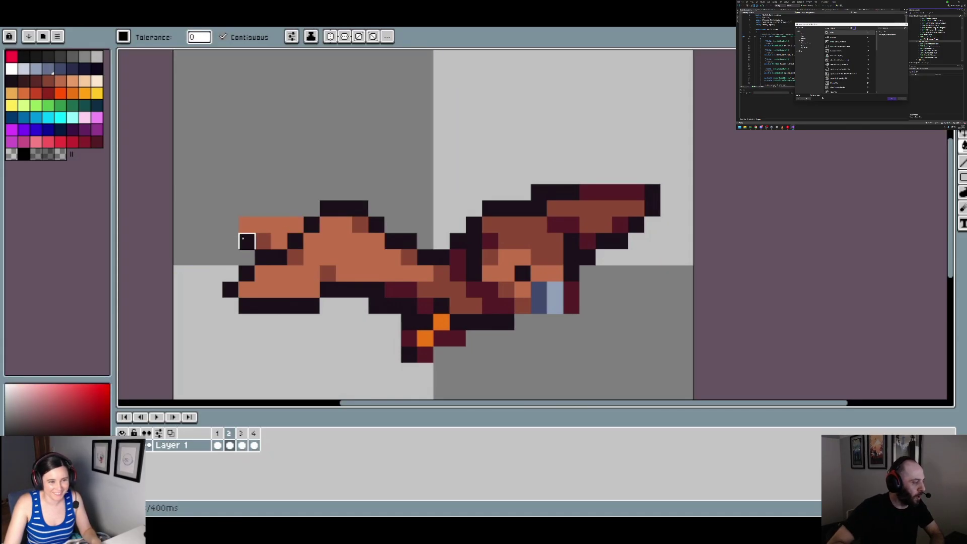
scroll(332, 199, down, 3)
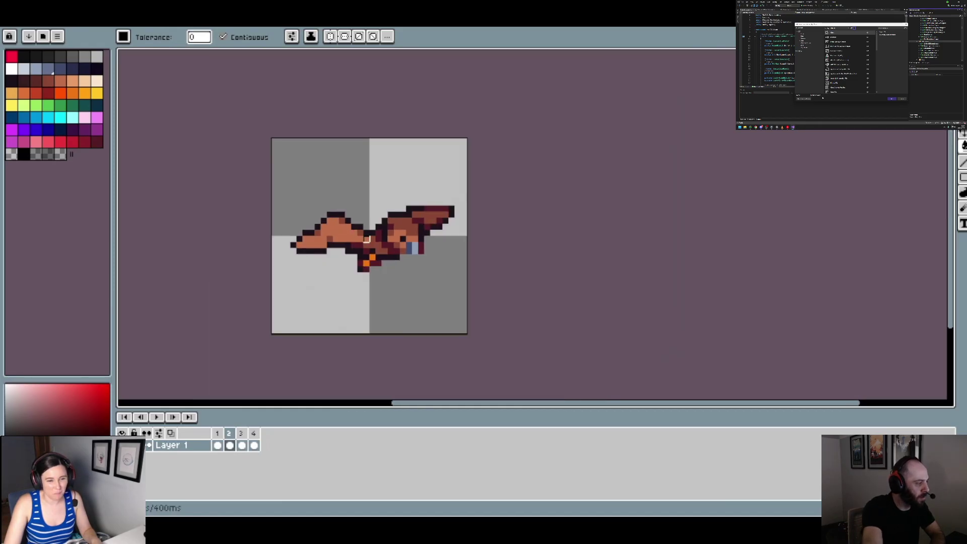
scroll(366, 239, up, 1)
scroll(366, 239, down, 1)
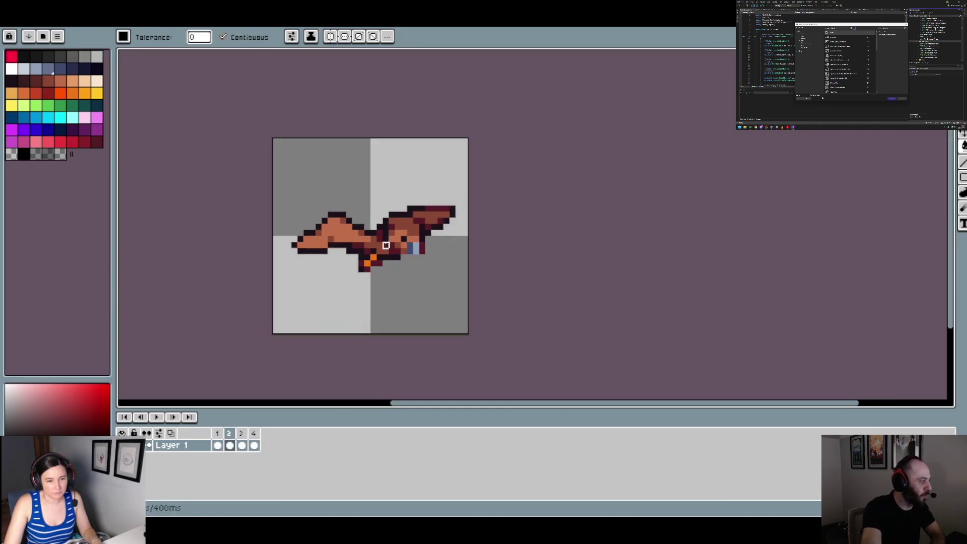
Extend the near-black outline at the inner side of the left wing's peak in frame 2 and fill the gap with light brown
scroll(386, 245, up, 1)
key(i)
key(g)
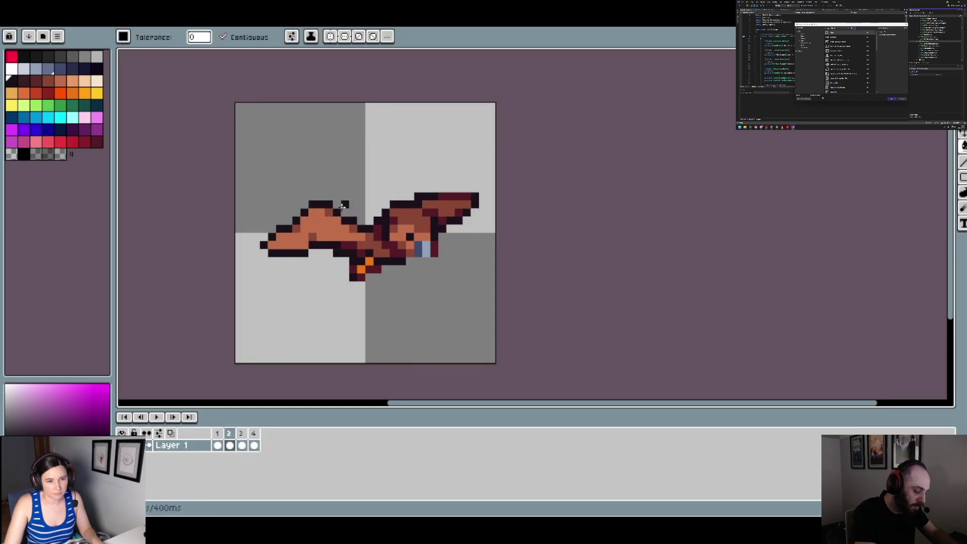
click(326, 190)
key(ctrl+z)
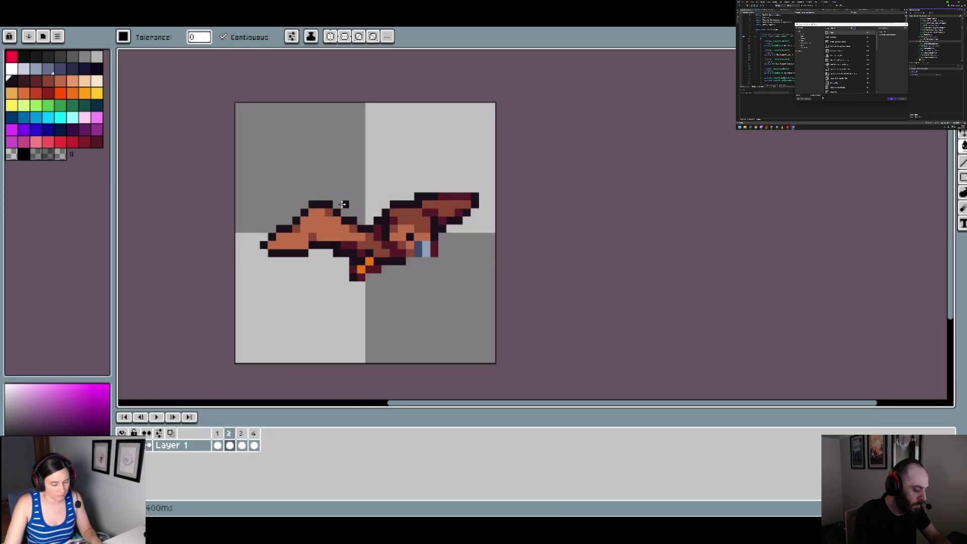
key(b)
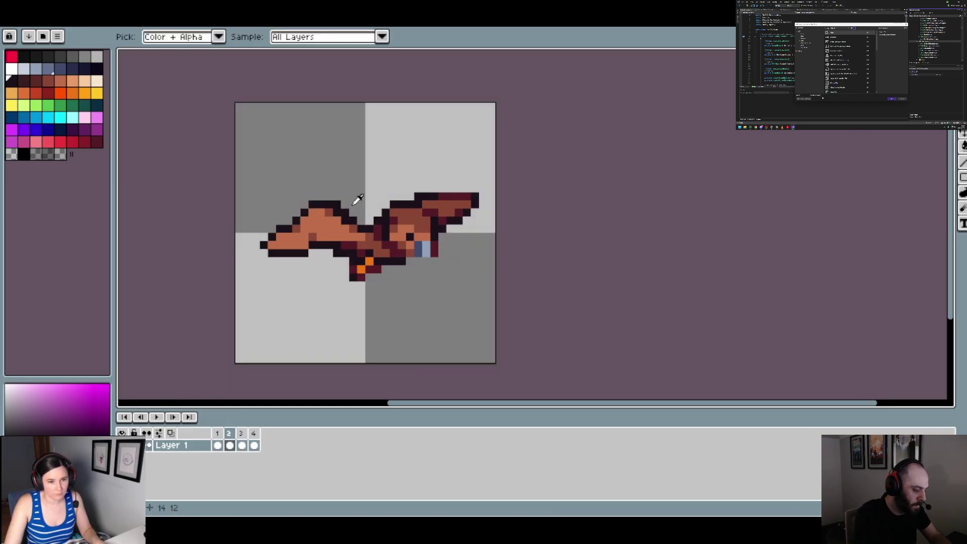
alt+click(338, 213)
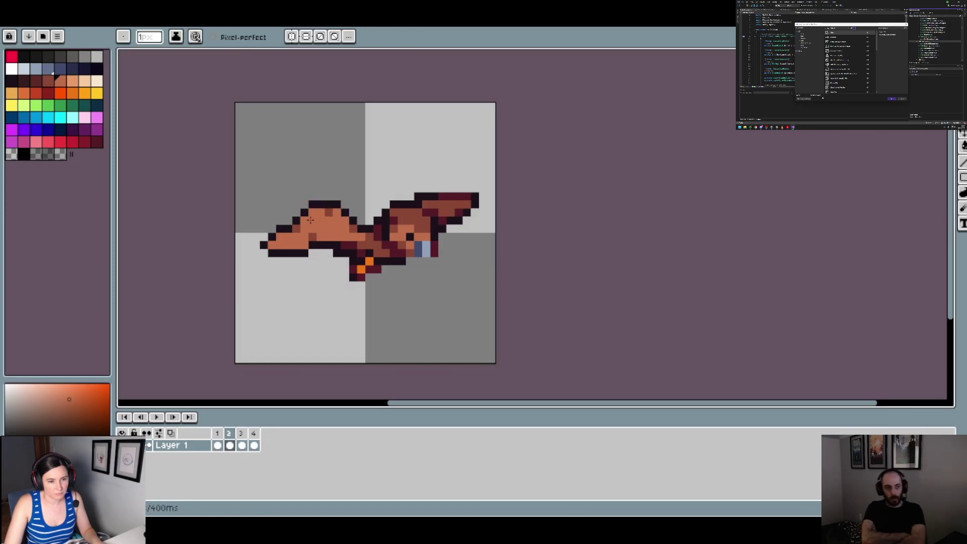
Bevel the outer corner of the left wing's peak by erasing its top outline pixel and placing near-black one pixel lower
scroll(310, 220, up, 3)
key(alt)
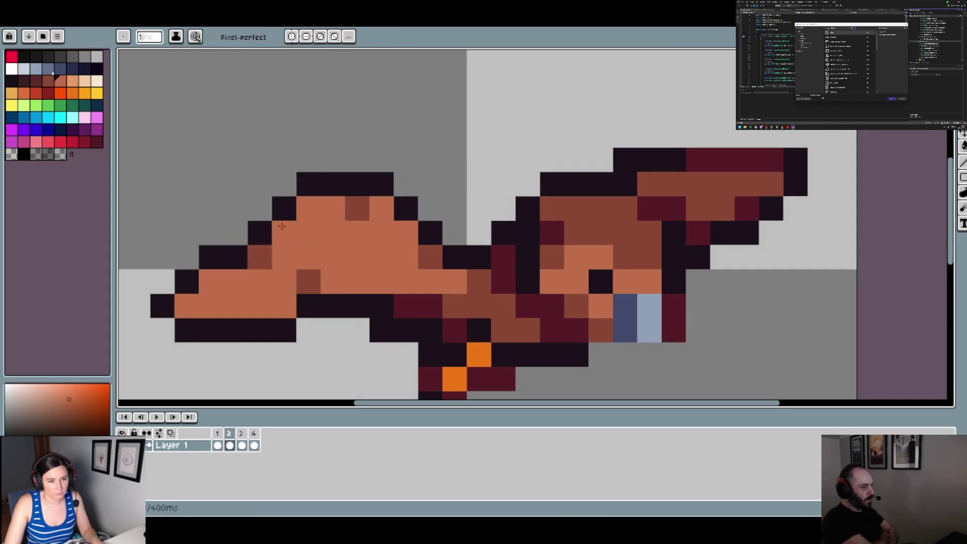
alt+click(315, 141)
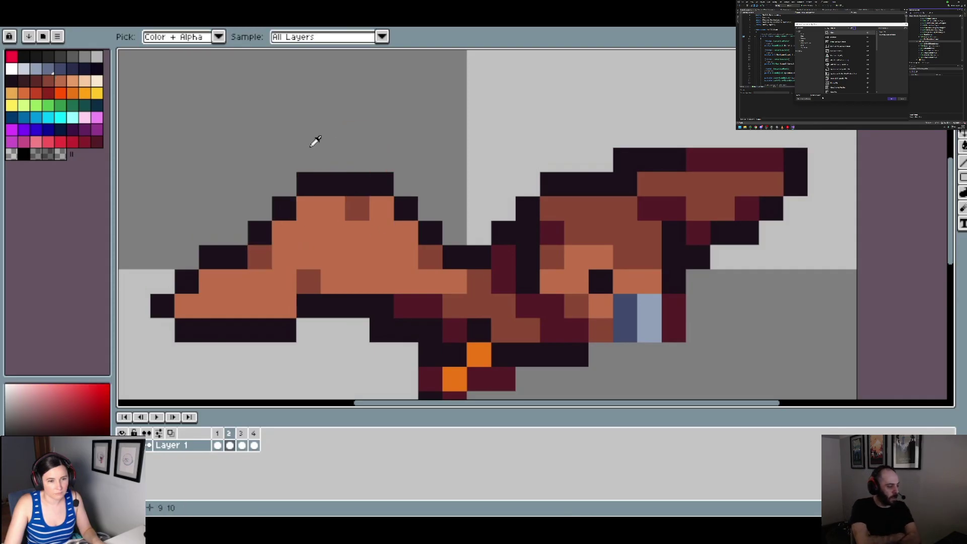
click(308, 184)
alt+click(357, 182)
click(315, 207)
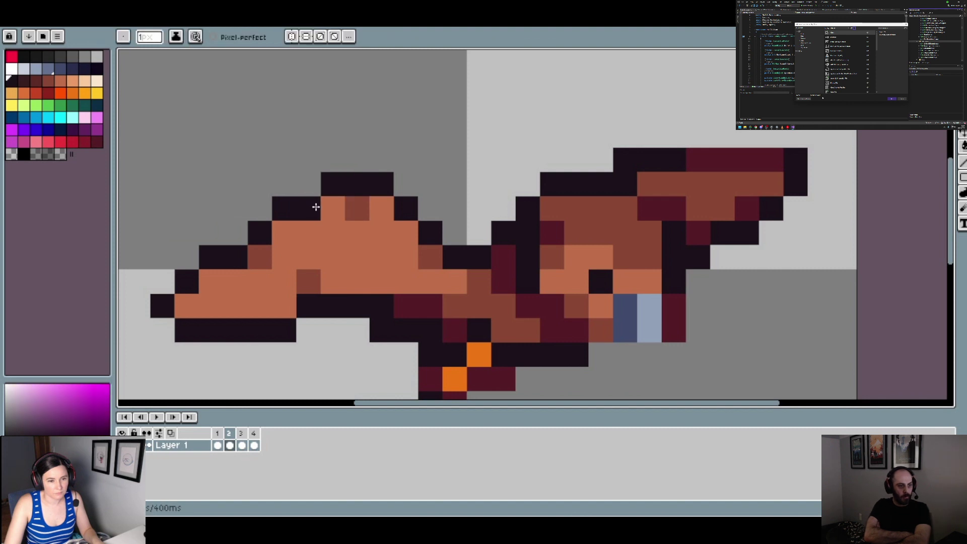
Compare the reshaped left wing between frames 1 and 2
scroll(394, 213, down, 5)
click(217, 445)
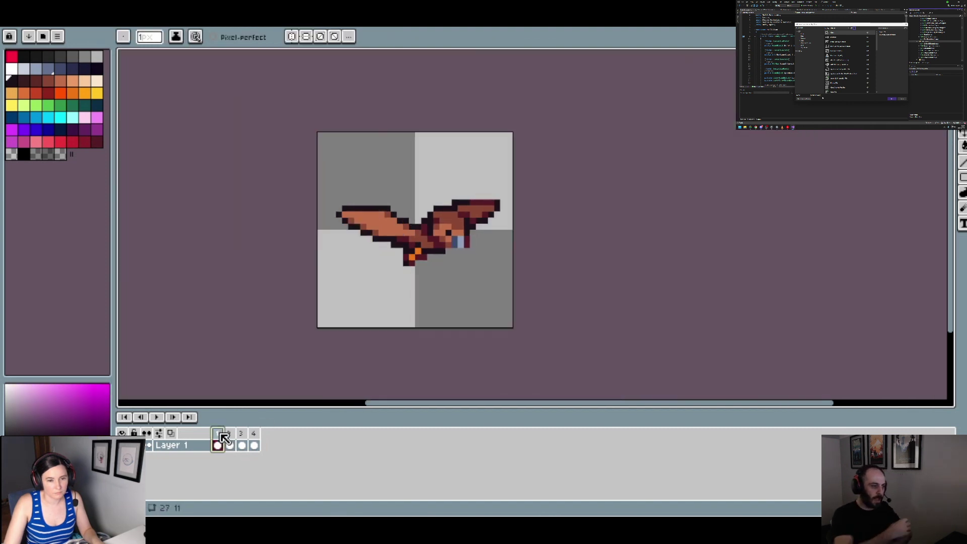
click(230, 445)
click(217, 438)
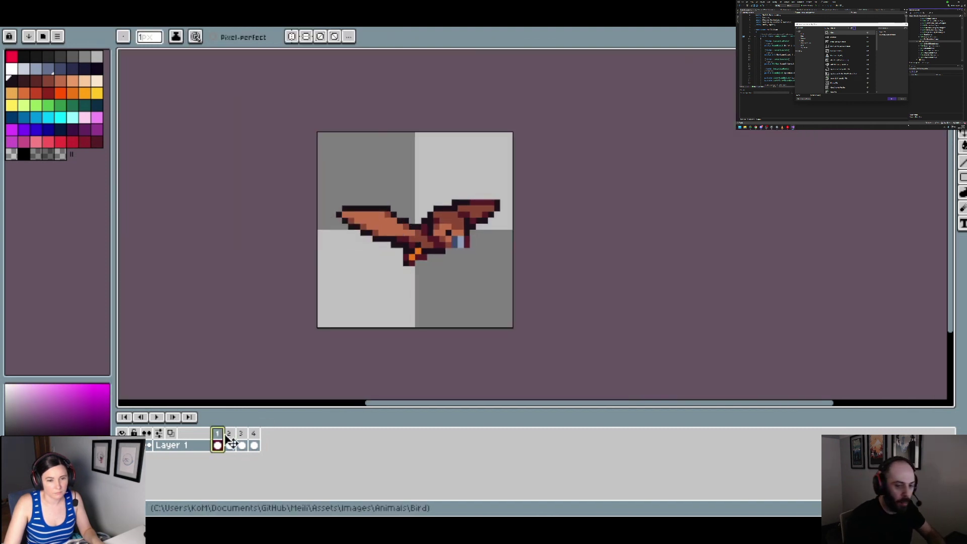
click(229, 439)
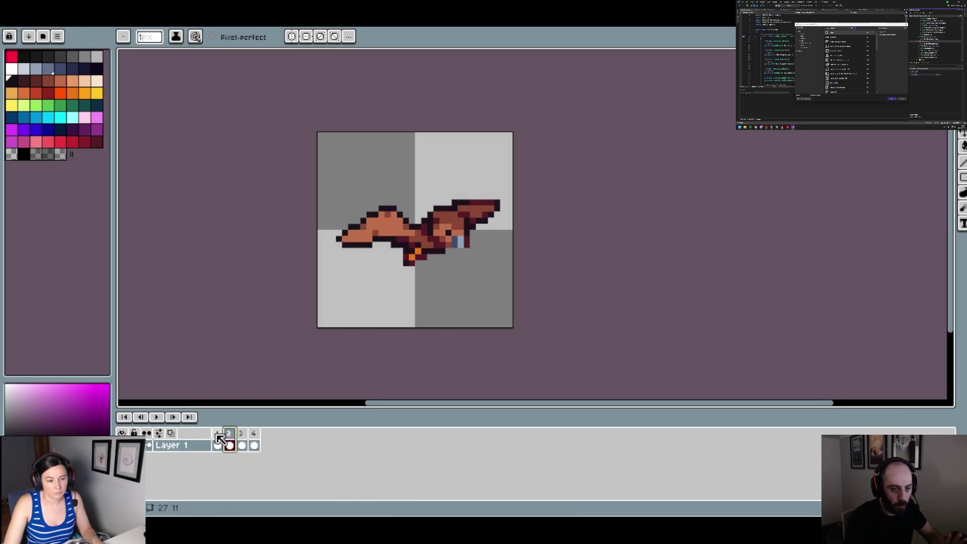
click(217, 438)
click(229, 438)
Shift the left wing's inner near-black outline one pixel outward in frame 2 and recolour the old outline pixels light brown
scroll(419, 236, up, 5)
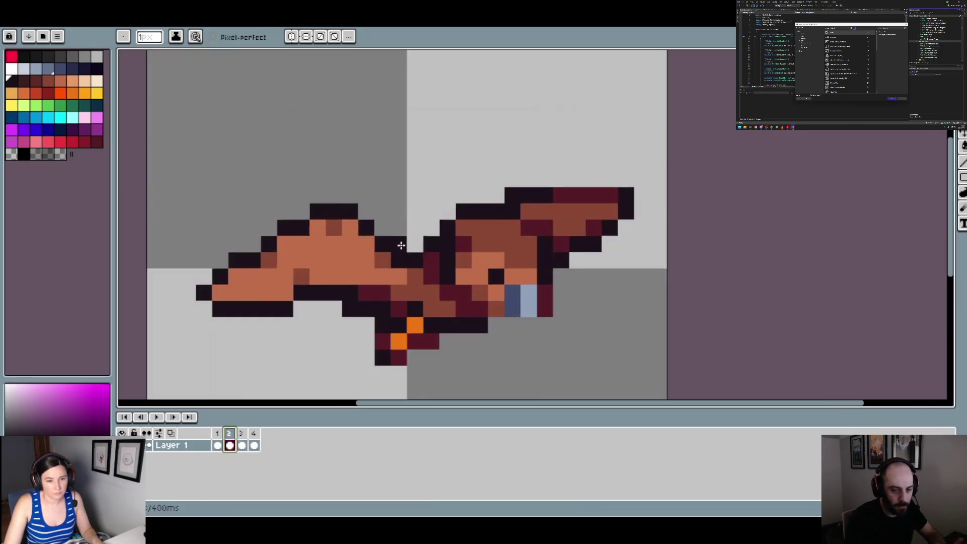
click(401, 244)
alt+click(367, 243)
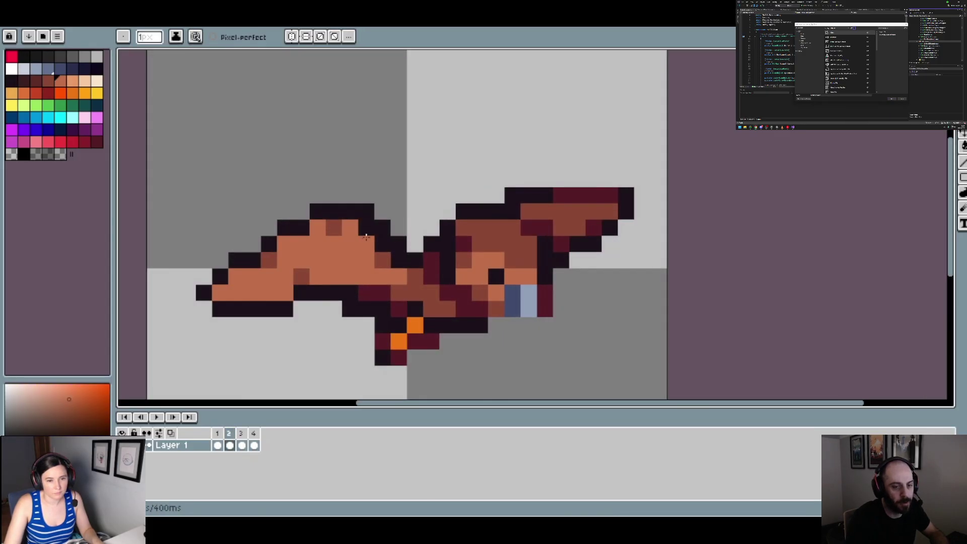
drag(367, 227, 386, 251)
Check the wing motion by switching repeatedly between the first and second frames
scroll(393, 257, down, 5)
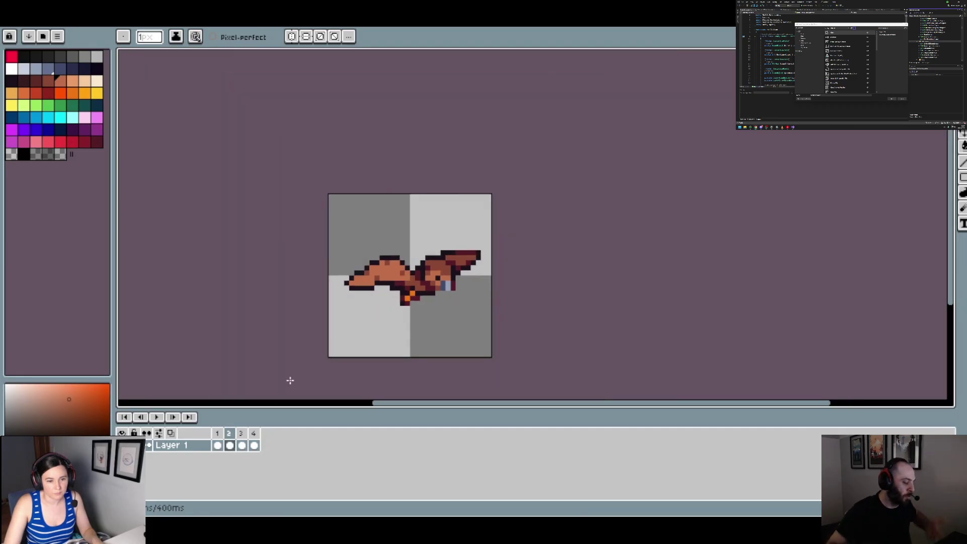
click(225, 440)
click(231, 436)
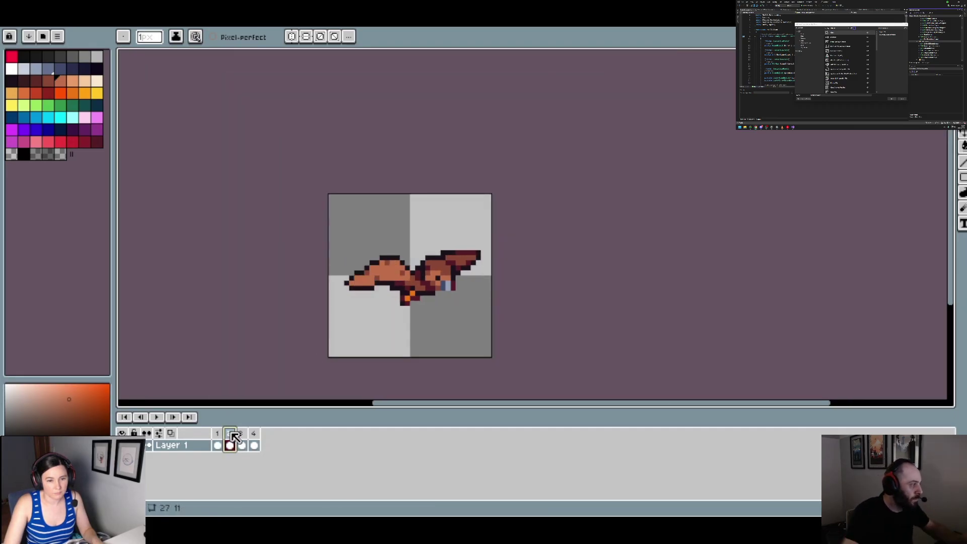
click(219, 435)
click(233, 435)
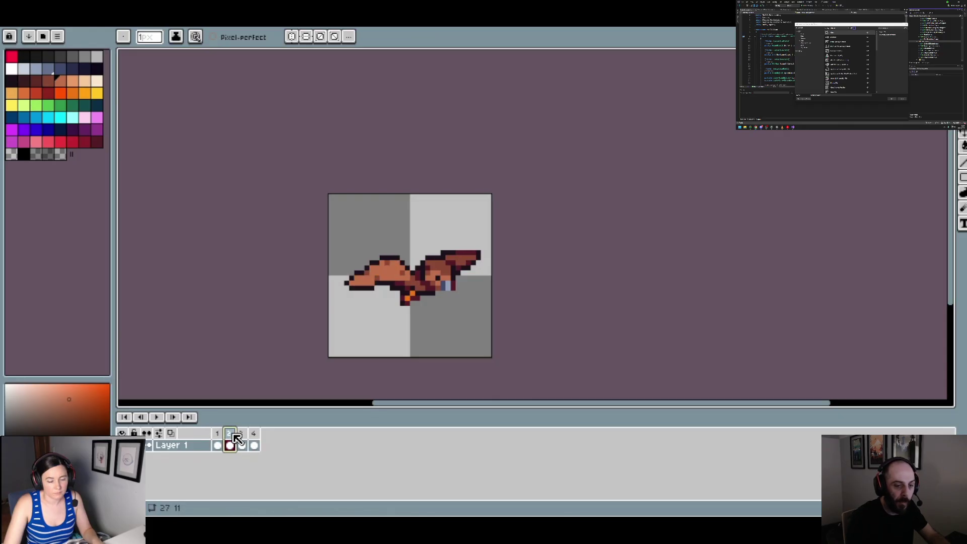
click(219, 435)
click(230, 435)
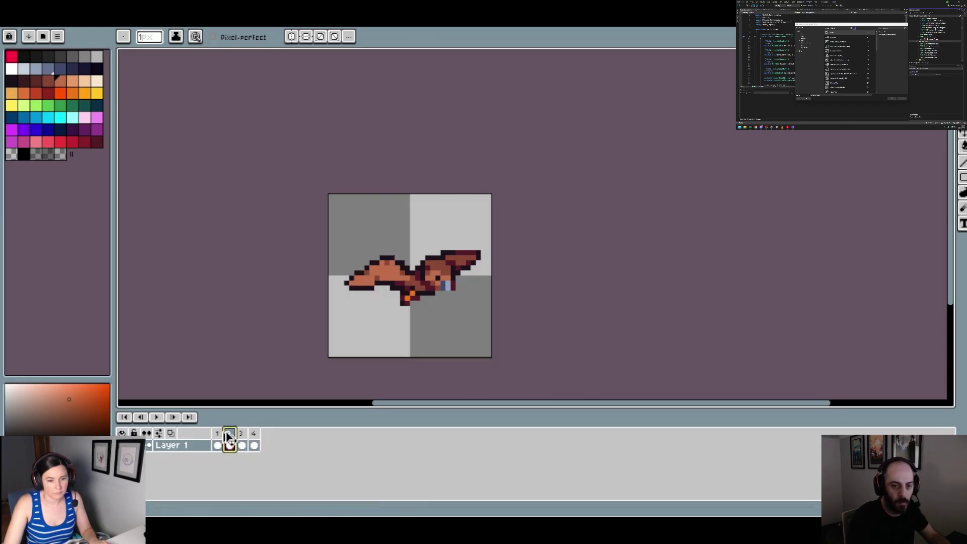
click(229, 438)
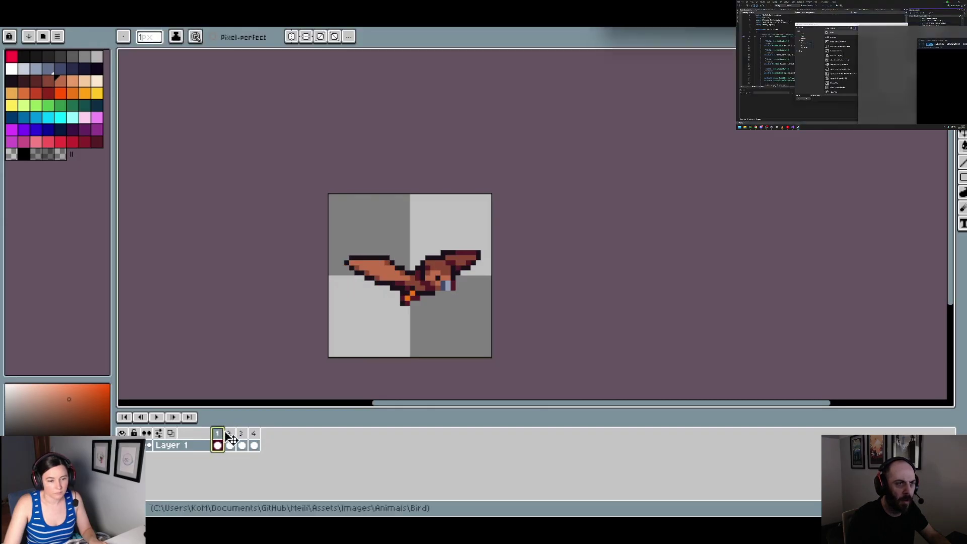
Try a near-black pixel at the left wing's lower edge in frame 2 and judge the bird's silhouette
scroll(495, 266, up, 2)
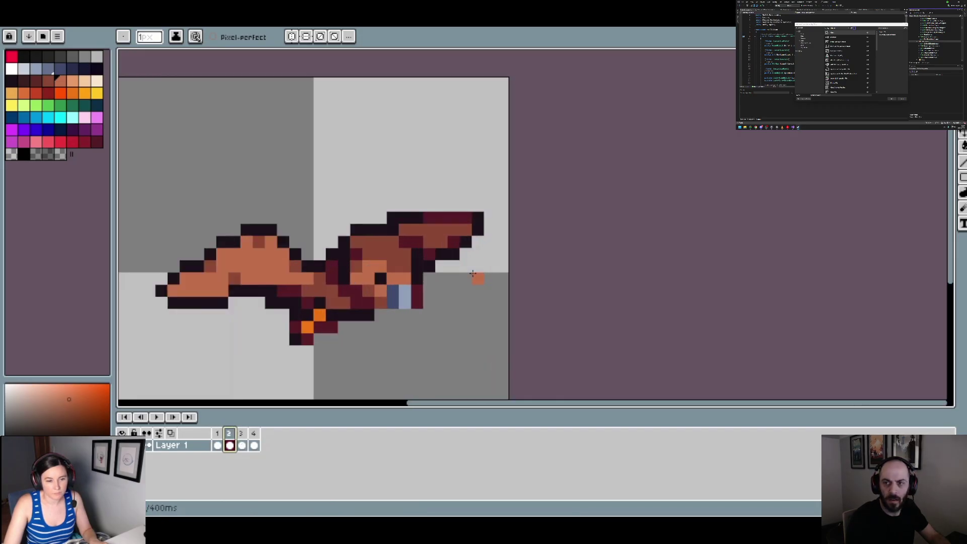
alt+click(271, 302)
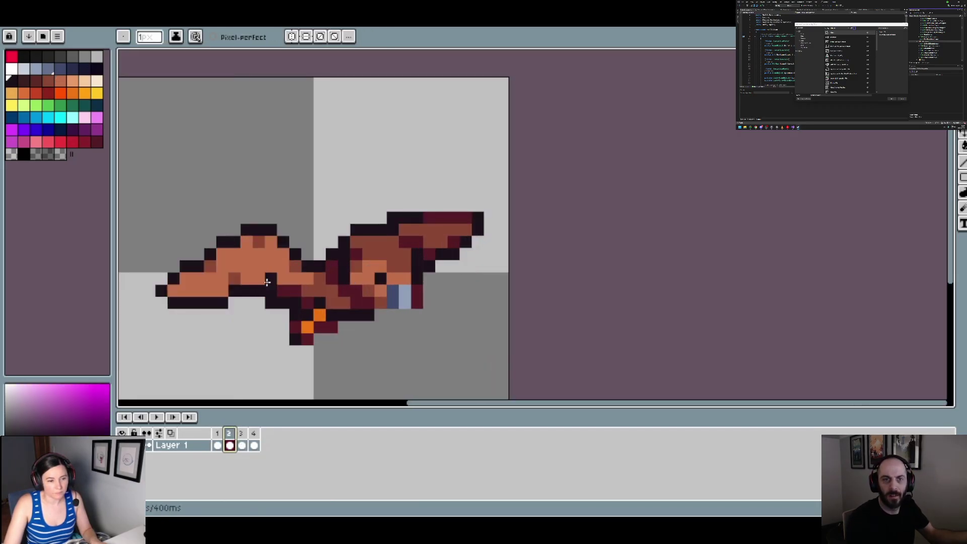
scroll(267, 283, down, 5)
scroll(322, 293, up, 3)
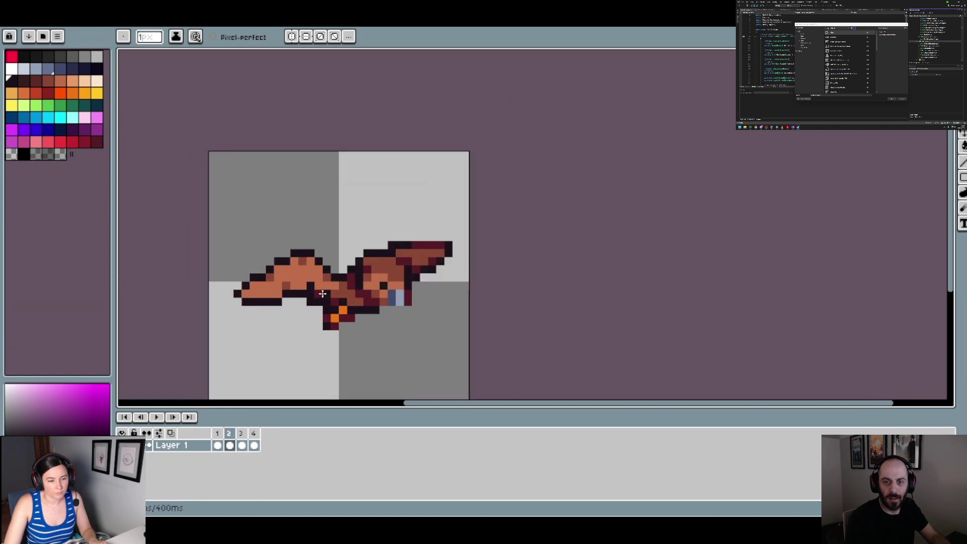
scroll(305, 286, down, 2)
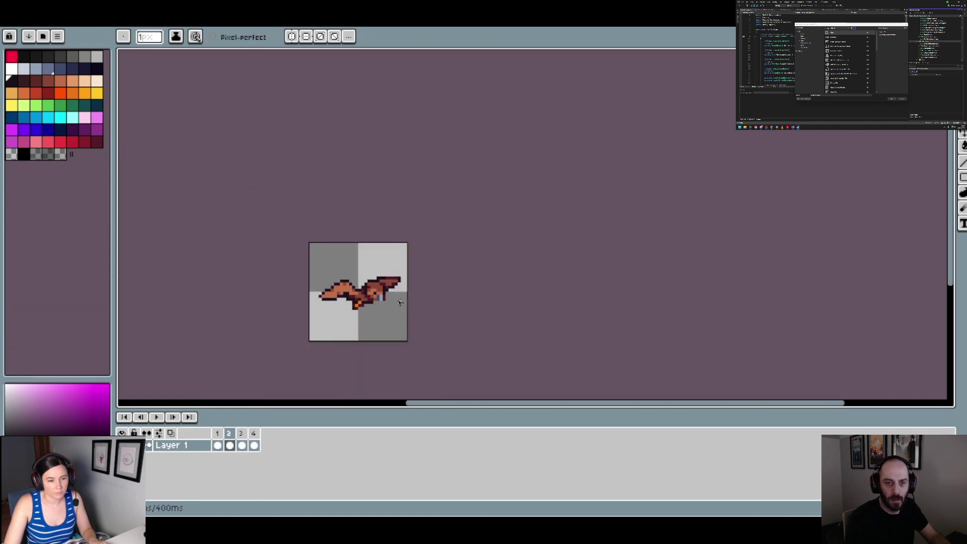
scroll(344, 292, up, 2)
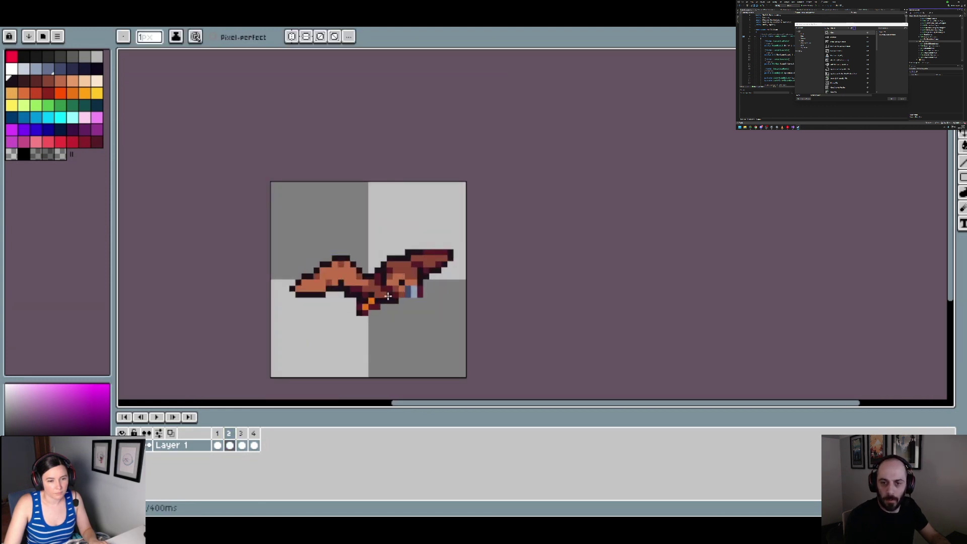
scroll(398, 298, down, 4)
scroll(412, 300, up, 3)
scroll(412, 300, down, 2)
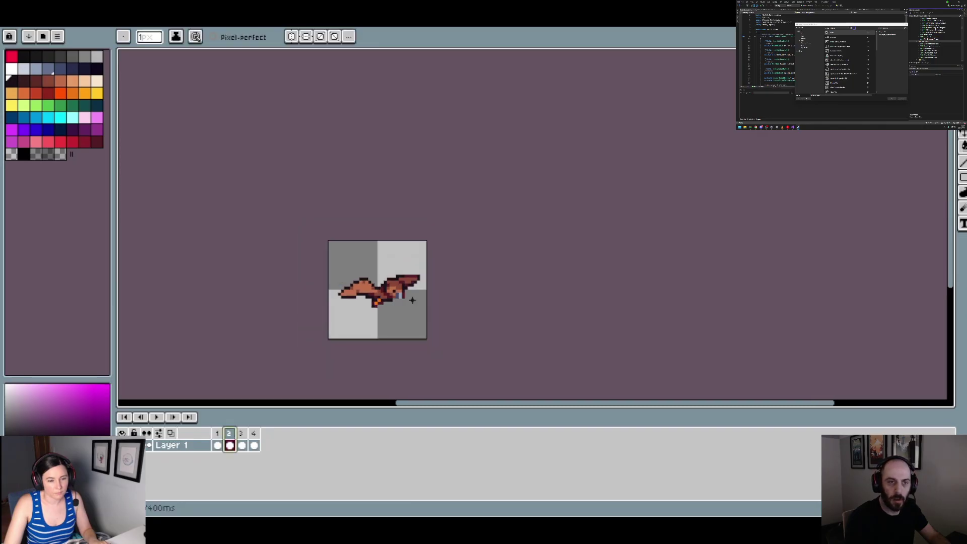
scroll(410, 273, up, 3)
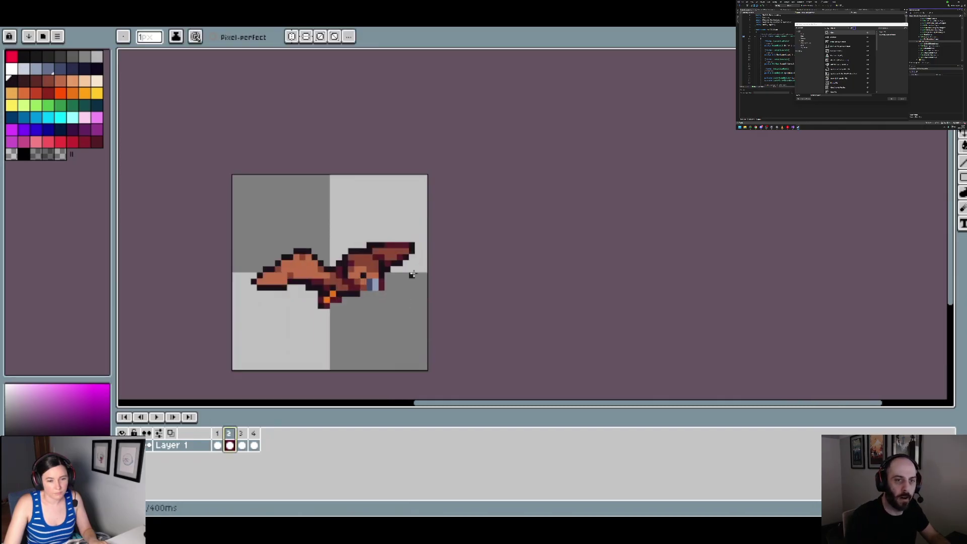
Raise the right wing's top outline in near-black and run a near-black diagonal down across the wing to a new lower tip
scroll(410, 270, down, 2)
scroll(458, 272, up, 2)
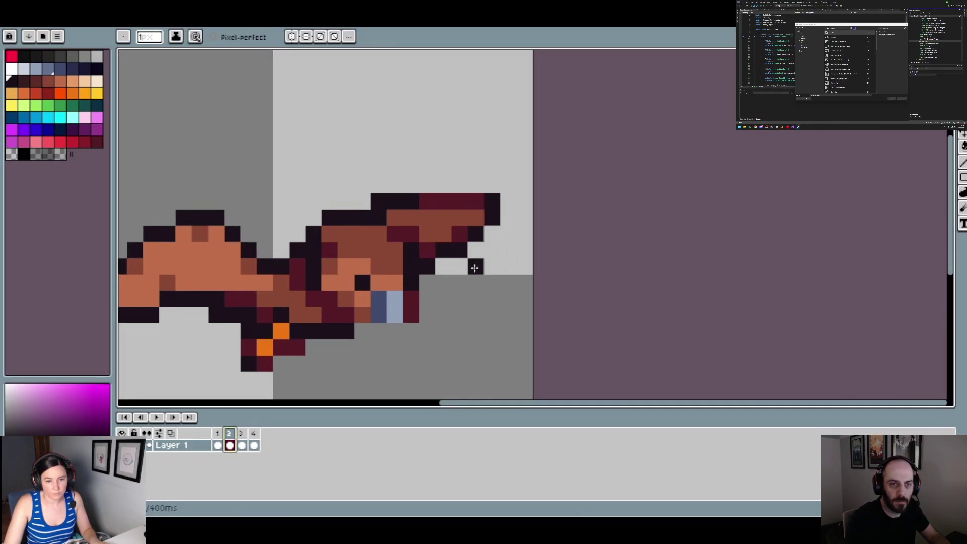
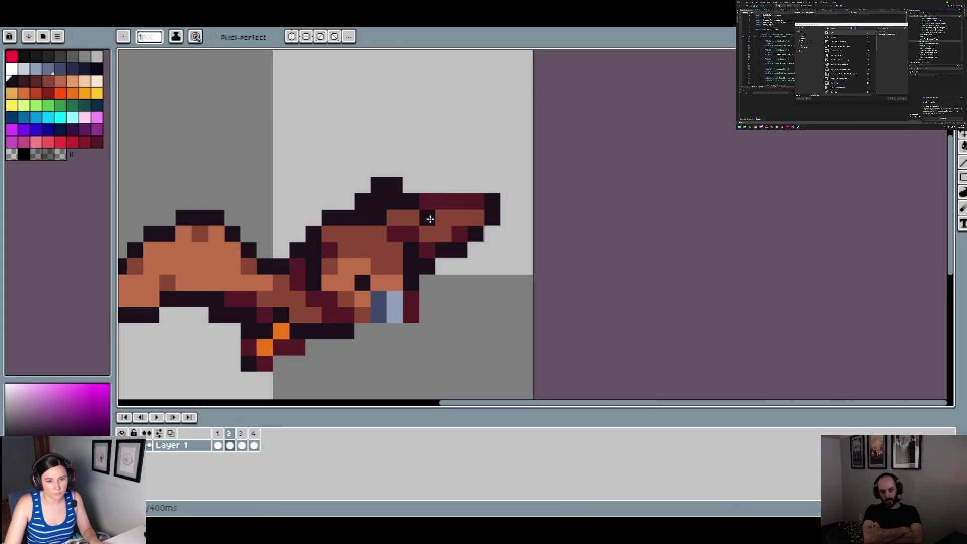
click(445, 235)
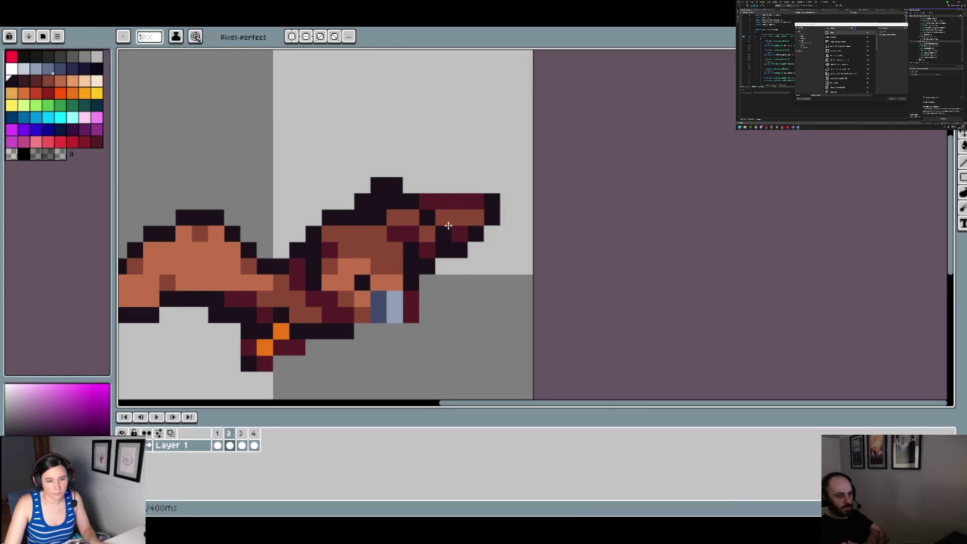
right_click(470, 250)
click(475, 266)
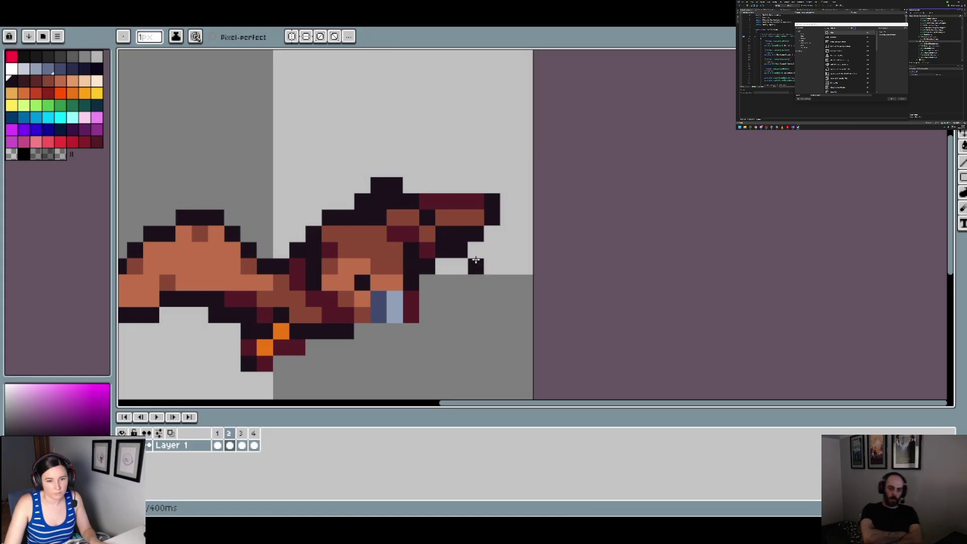
Erase the right wing's old outer outline and the dark red edge along its top in frame 2
alt+click(493, 202)
mouse_move(492, 202)
mouse_down()
mouse_move(493, 233)
mouse_move(476, 234)
mouse_up()
drag(458, 201, 442, 201)
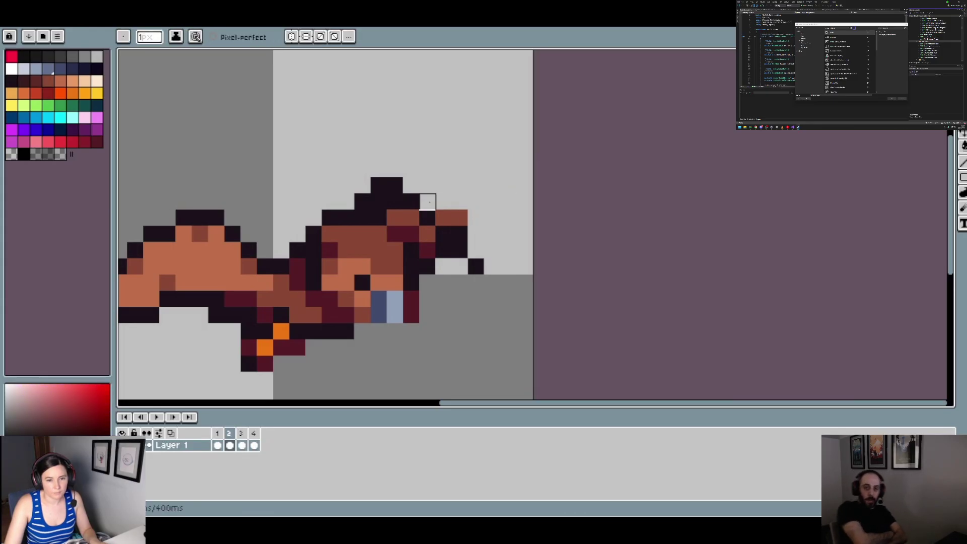
Continue the near-black outline from the right wing's raised peak diagonally down its outer side
alt+click(411, 202)
click(411, 185)
click(427, 201)
click(443, 218)
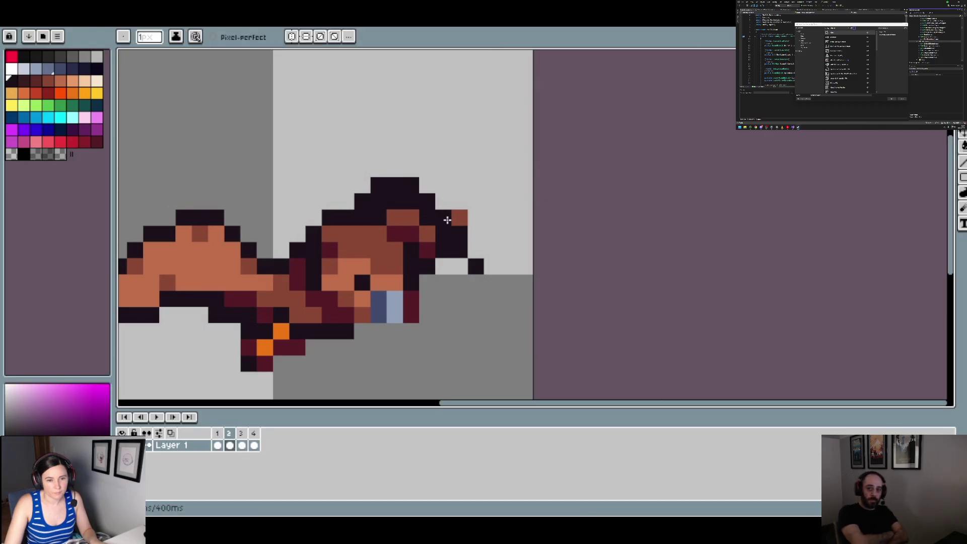
Fill the inside of the bent right wing with its medium brown, covering the leftover near-black pixels beneath the new outline
alt+click(414, 216)
click(436, 229)
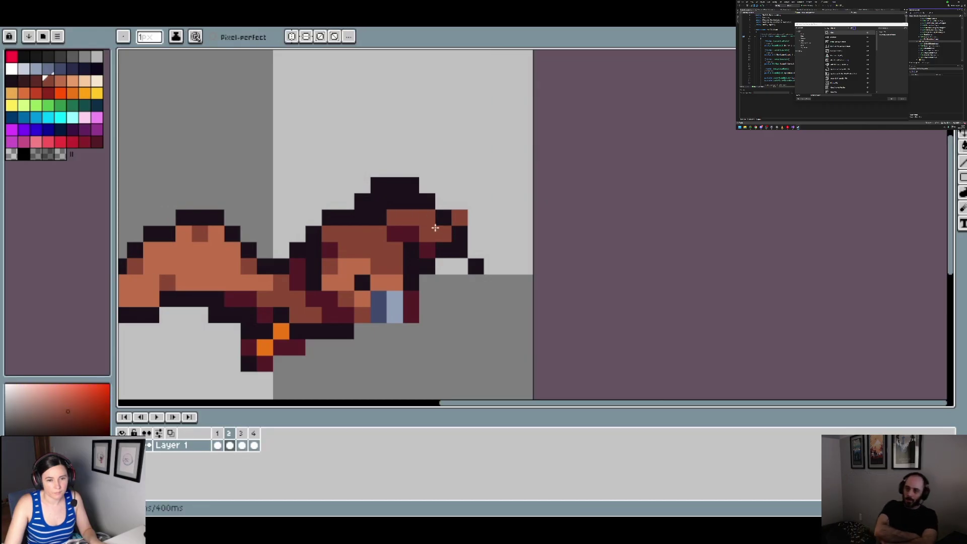
click(397, 206)
click(382, 207)
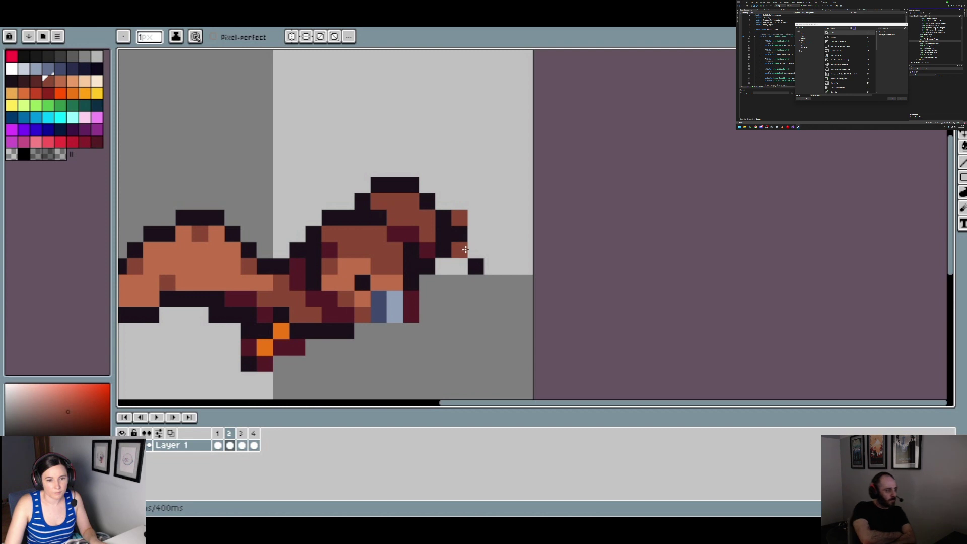
click(443, 233)
Extend the near-black outline down the outer side of the right wing in frame 2 and along the underside of its lowered tip
alt+click(475, 265)
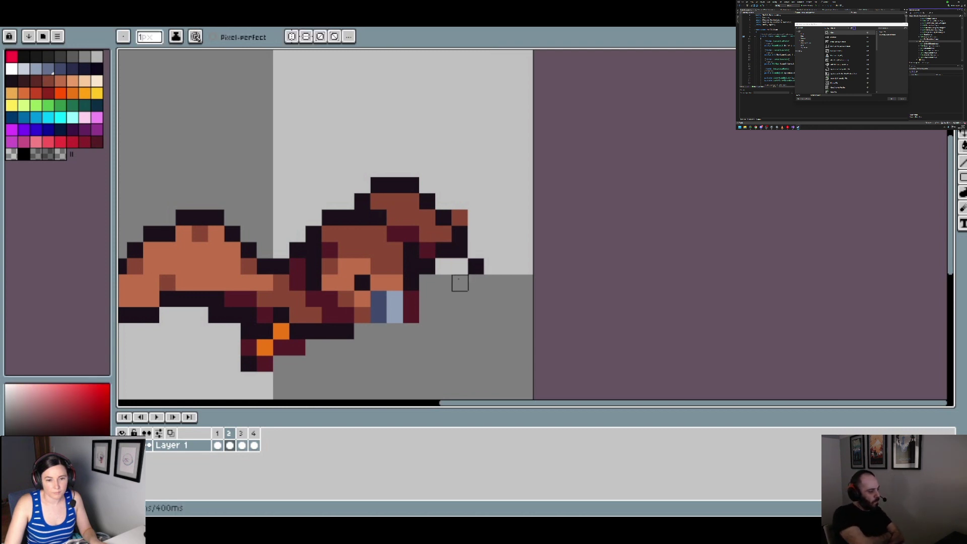
alt+click(473, 265)
click(461, 270)
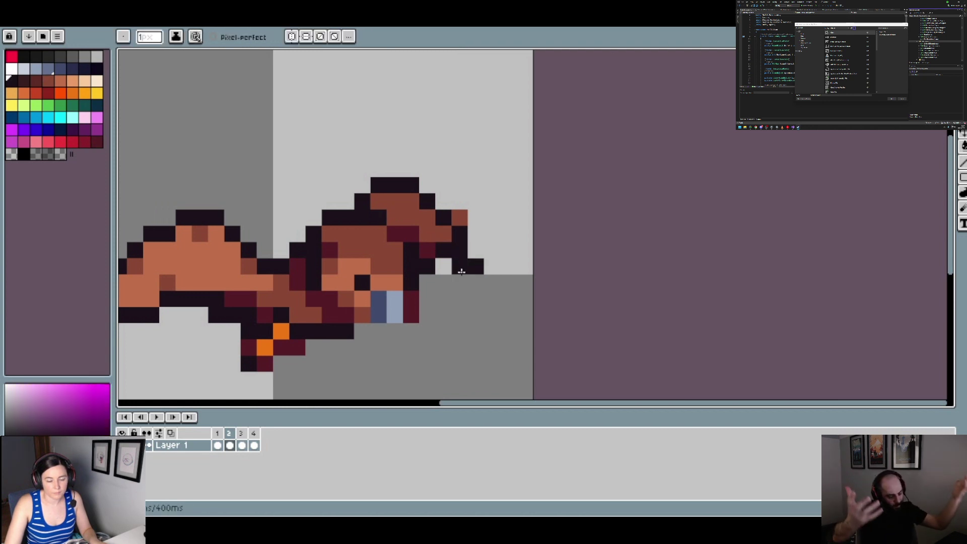
click(456, 279)
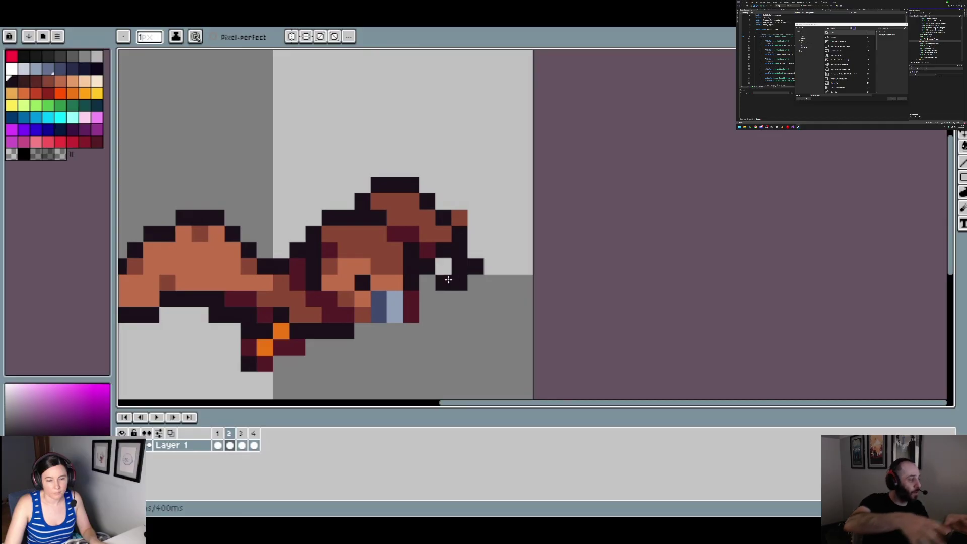
Fill the inside of the right wing's lowered tip with medium brown, covering the near-black pixels inside the new outline
alt+click(446, 237)
click(443, 249)
click(443, 265)
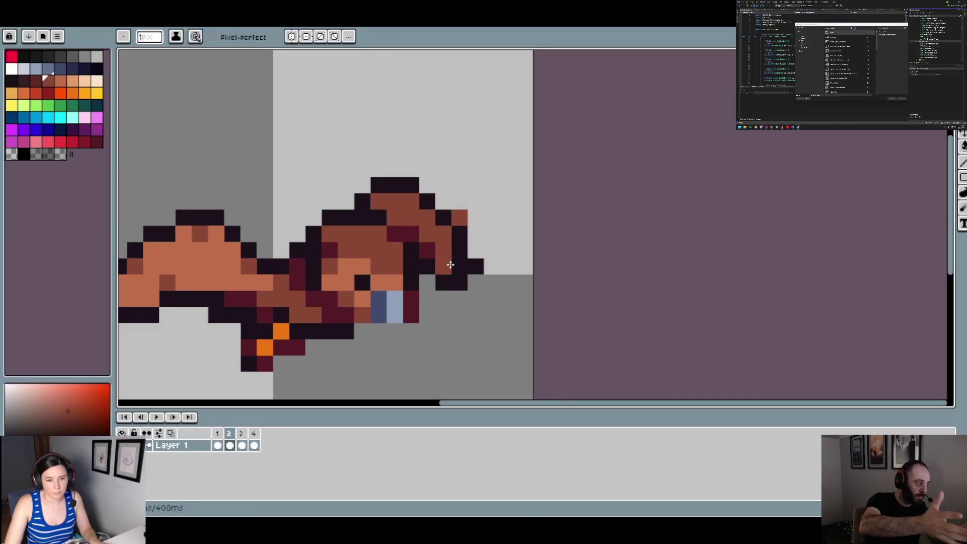
click(459, 266)
click(459, 250)
Erase the stray brown pixel outside the right wing, and move the tip's near-black outer edge out one pixel, filling the gap with medium brown
alt+click(479, 198)
click(459, 217)
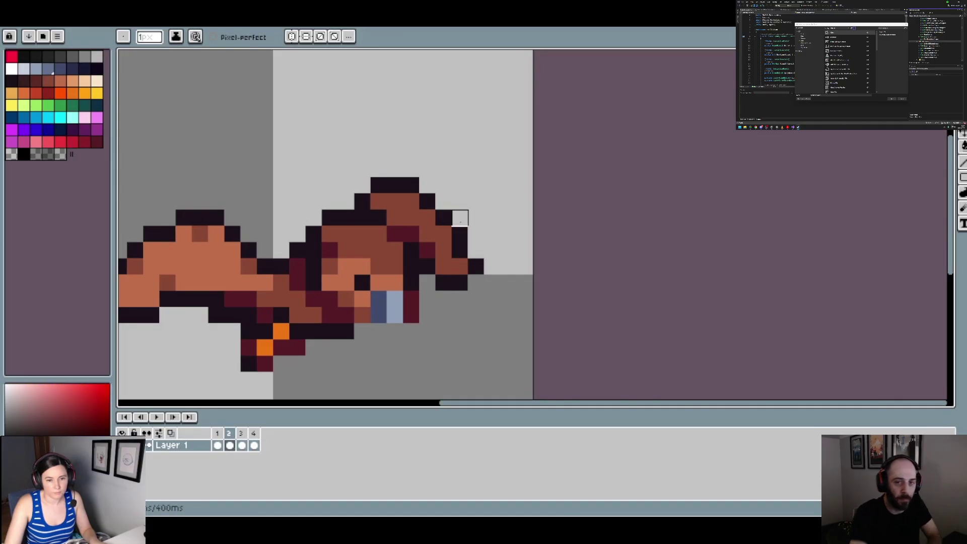
click(458, 249)
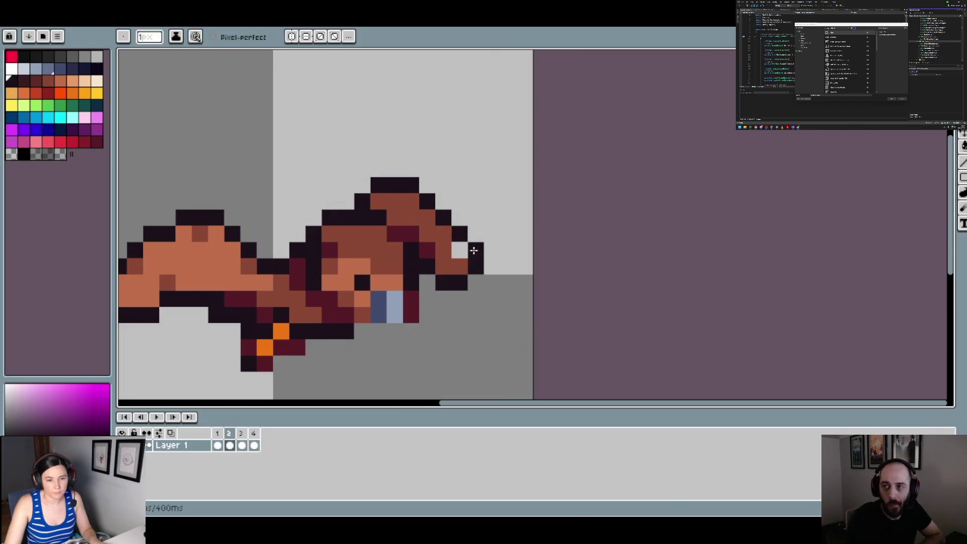
alt+click(458, 251)
scroll(460, 252, down, 5)
scroll(462, 254, up, 4)
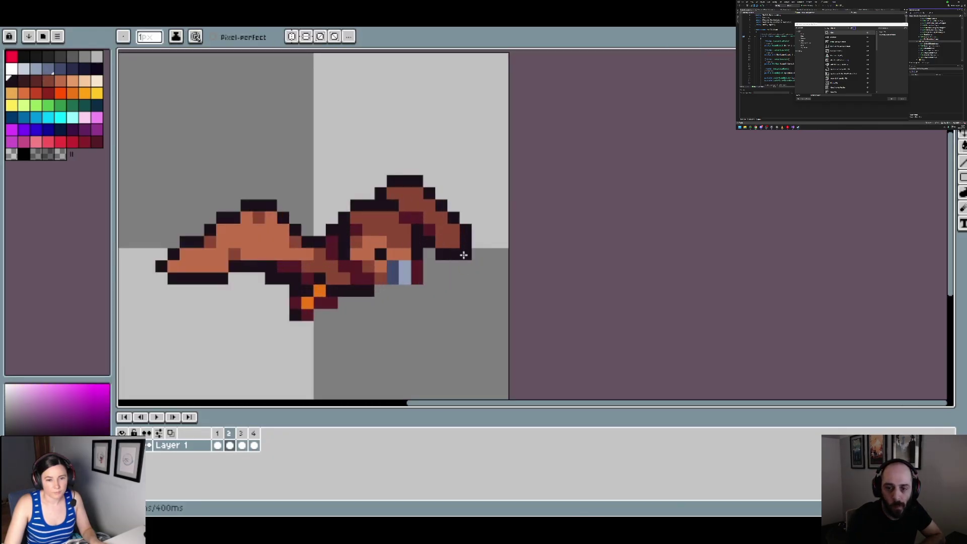
Compare the wing poses in frames 1, 2 and 3 and play the flying animation
scroll(480, 278, down, 5)
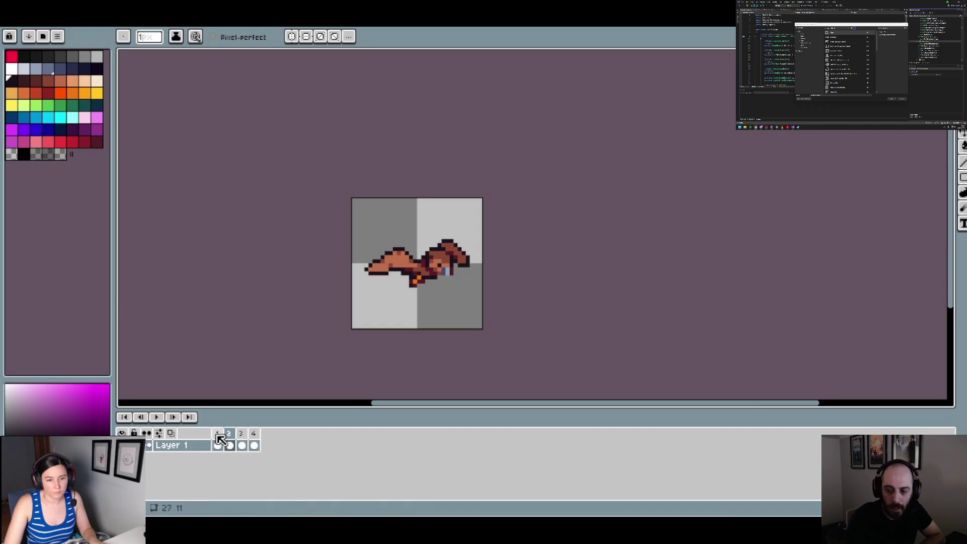
click(217, 433)
click(229, 434)
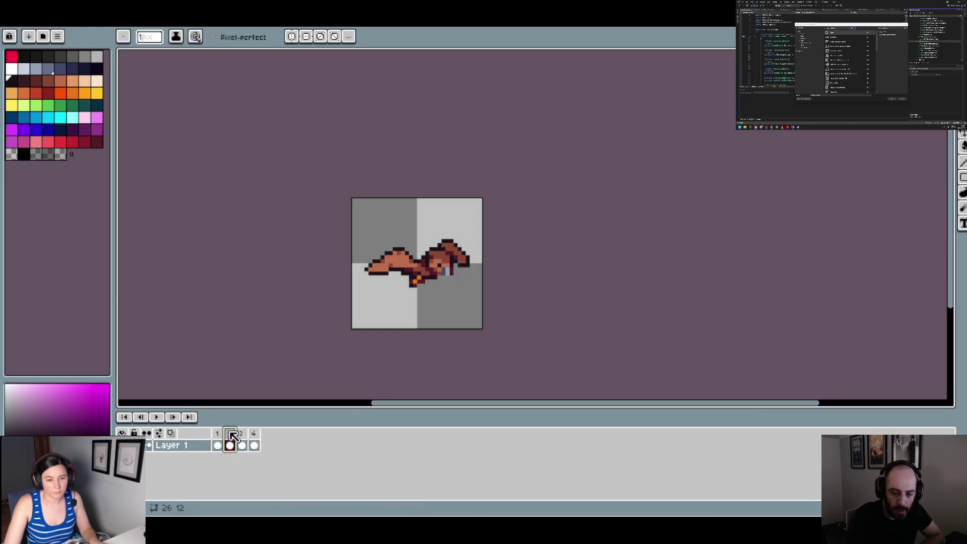
click(241, 434)
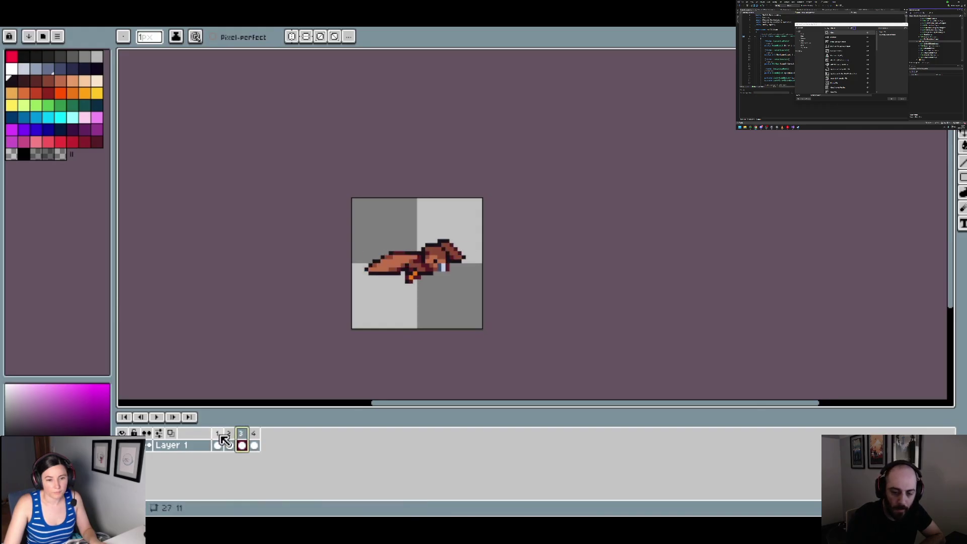
click(220, 435)
click(230, 434)
click(241, 434)
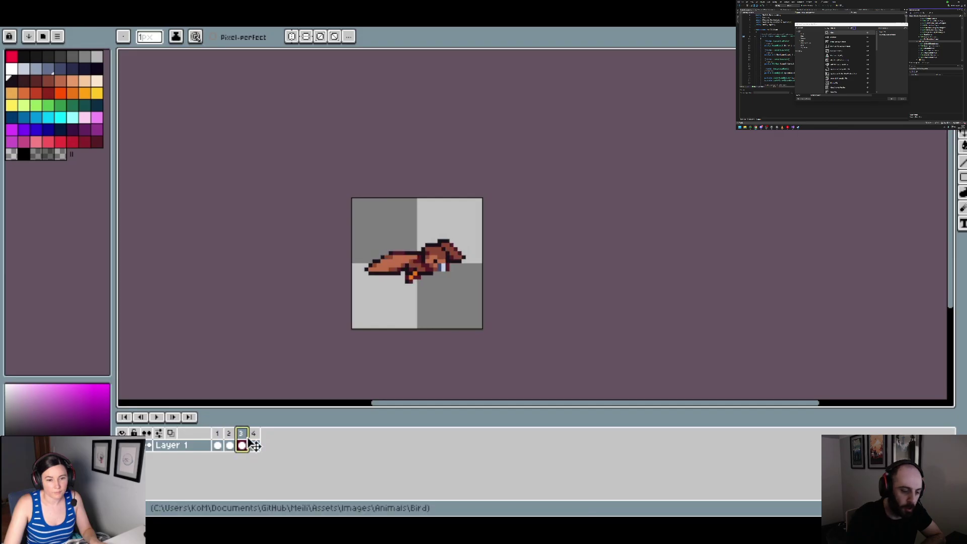
click(156, 417)
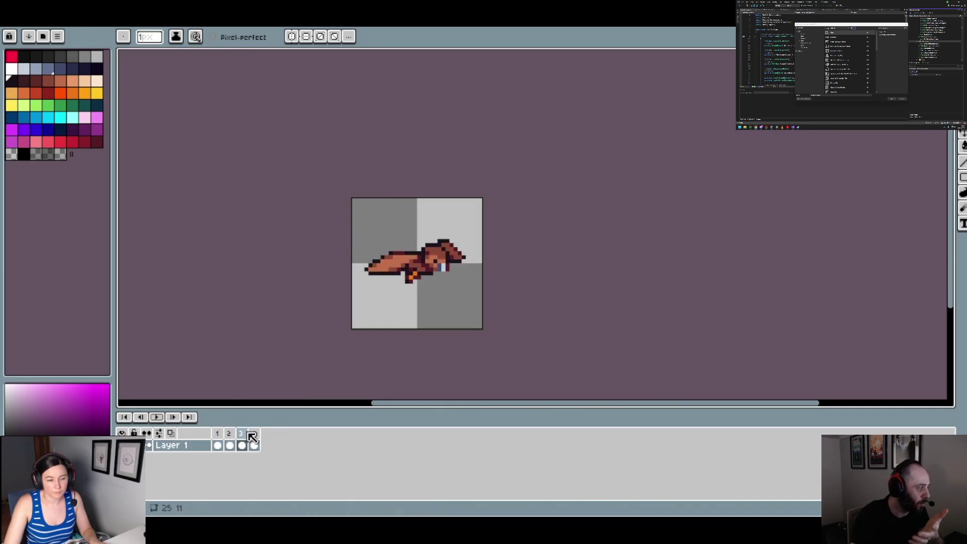
click(229, 442)
click(243, 442)
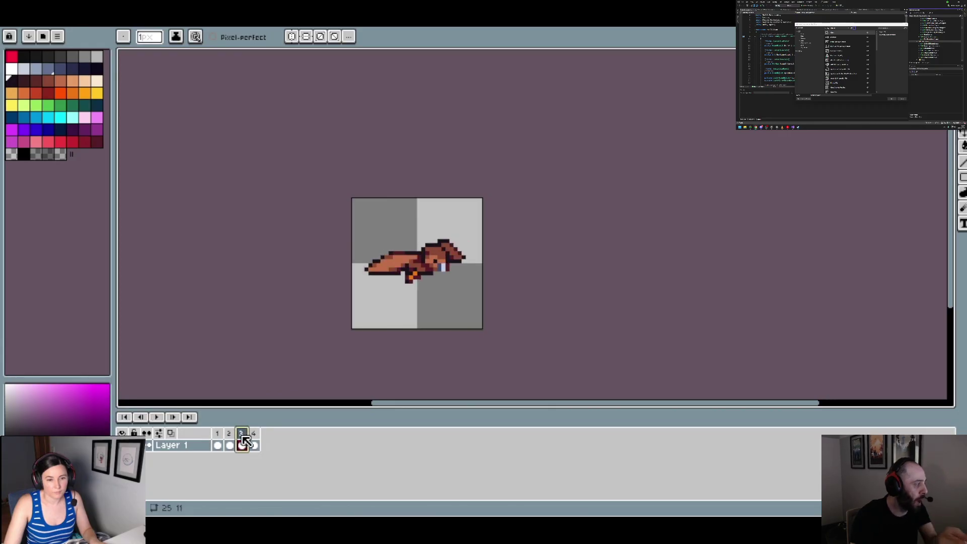
click(229, 445)
Flatten the left wing's raised peak in frame 2 by drawing its near-black top outline one row lower and erasing the old peak
scroll(413, 272, up, 2)
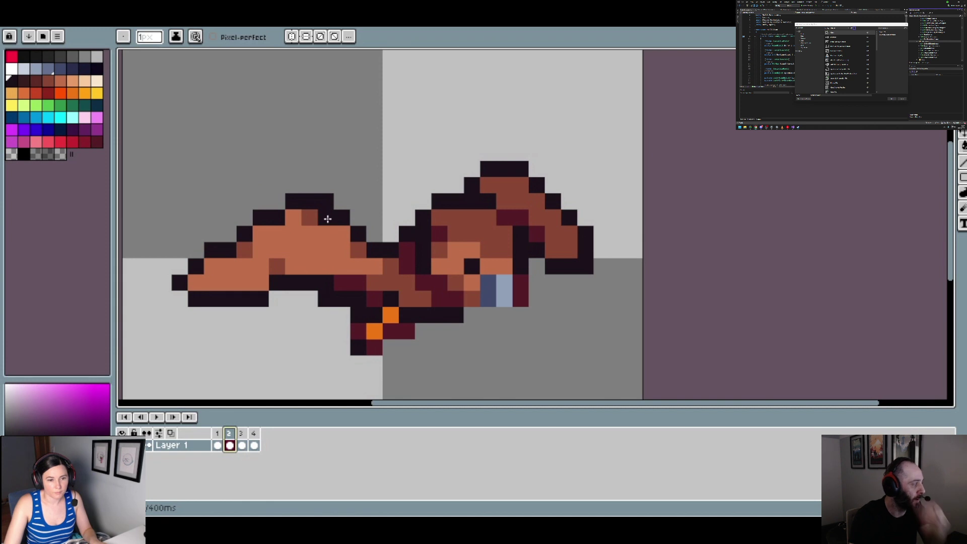
mouse_move(325, 219)
mouse_down()
mouse_move(292, 224)
mouse_move(342, 202)
mouse_move(294, 202)
mouse_up()
alt+click(401, 180)
scroll(336, 201, down, 5)
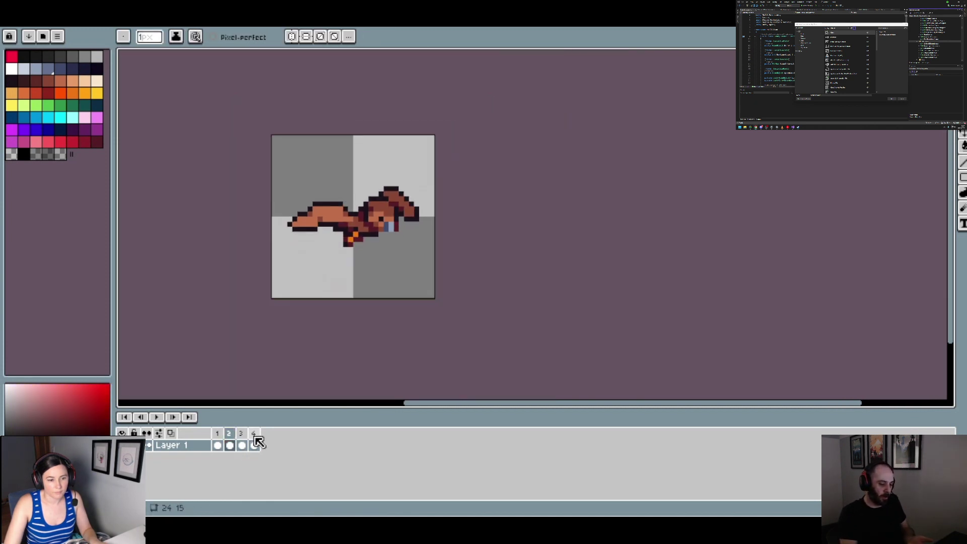
scroll(329, 207, up, 4)
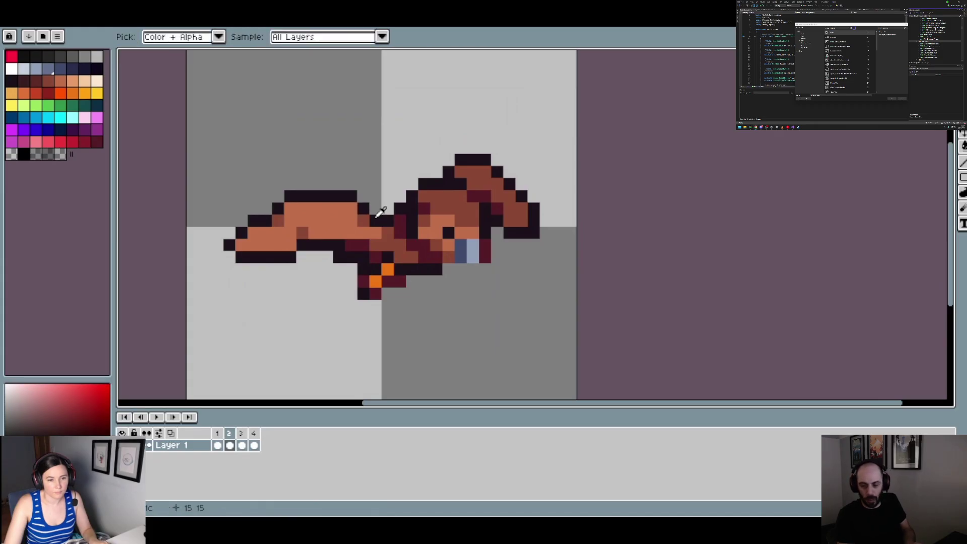
Lengthen the left wing's flat near-black top outline toward the body and fill the gap beneath it with light brown
alt+click(381, 218)
click(376, 209)
click(364, 197)
alt+click(353, 209)
click(364, 207)
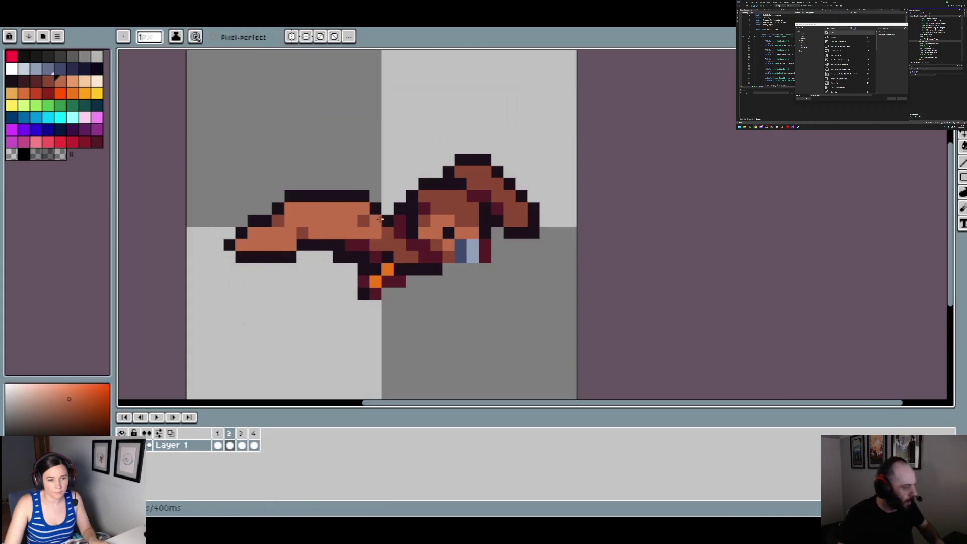
alt+click(367, 222)
Play the flying animation again and check the flattened left wing against the poses in the neighbouring frames
scroll(366, 209, down, 3)
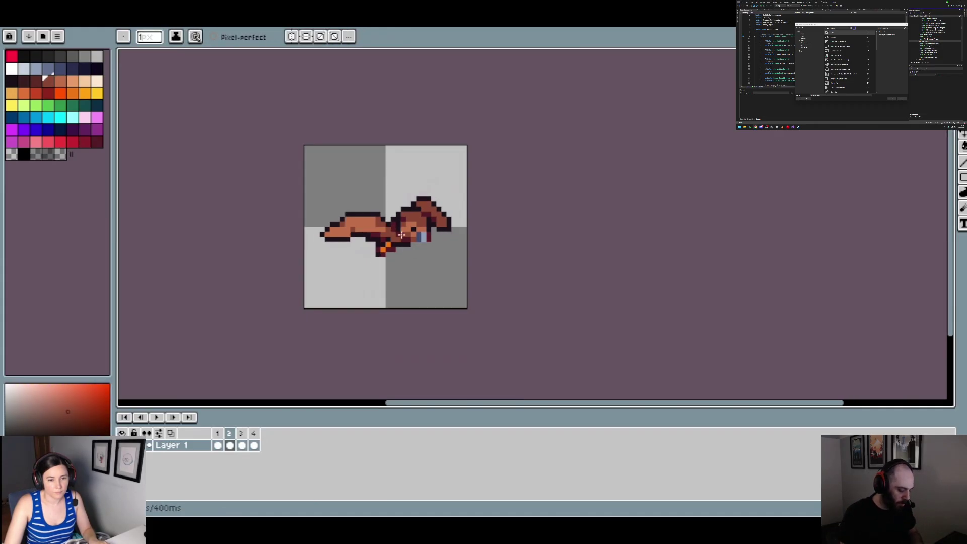
click(242, 434)
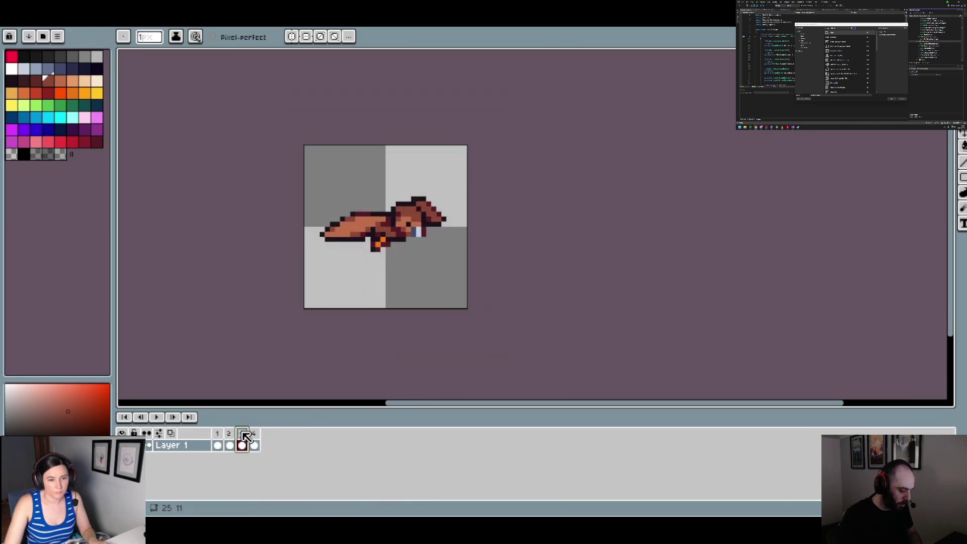
key(Return)
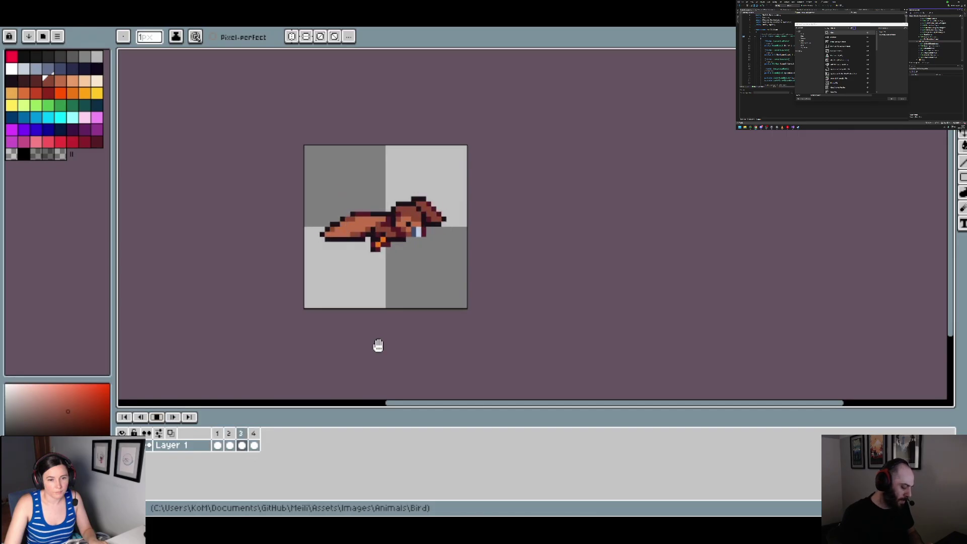
click(156, 417)
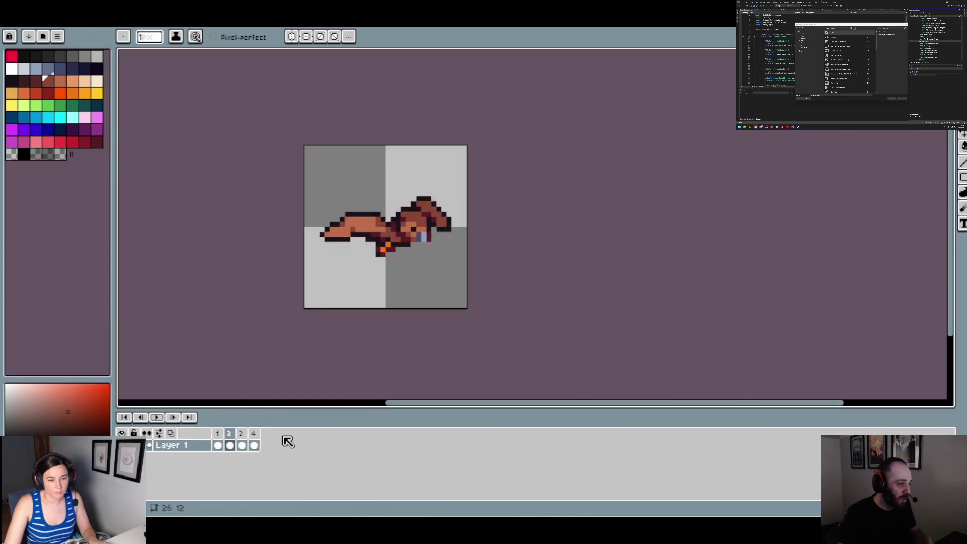
click(219, 434)
click(232, 442)
click(243, 436)
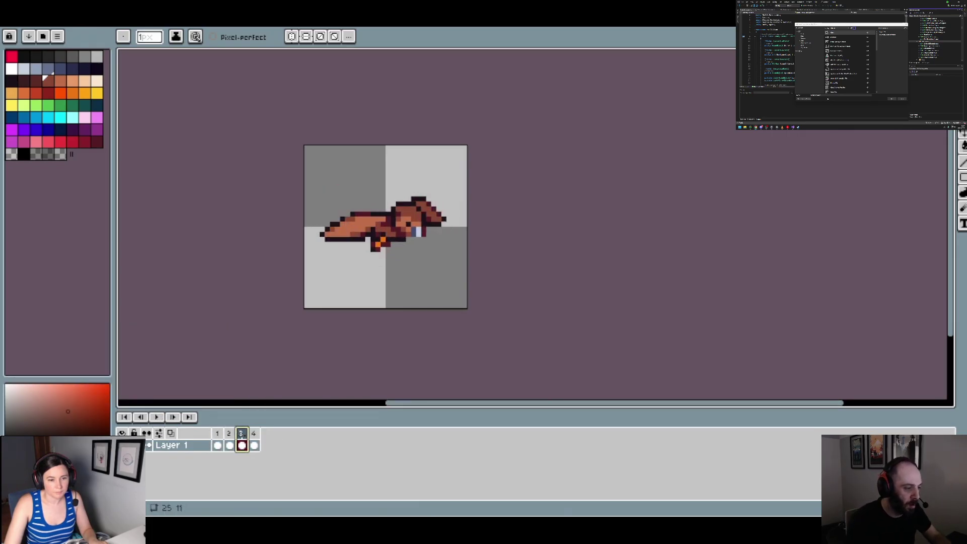
click(234, 436)
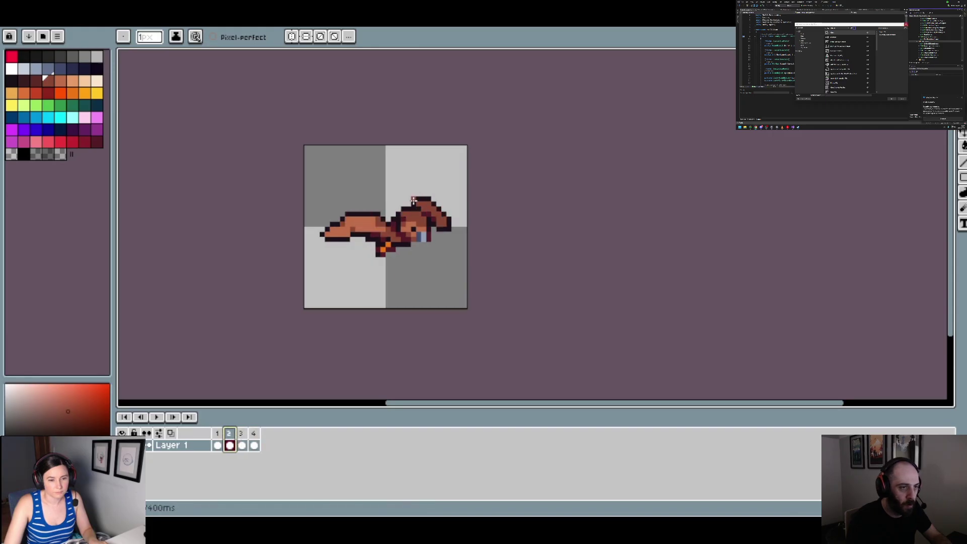
Extend the near-black outline under the left wing in frame 2 toward the body and fill the pixel above it with brown
scroll(379, 226, up, 2)
alt+click(337, 237)
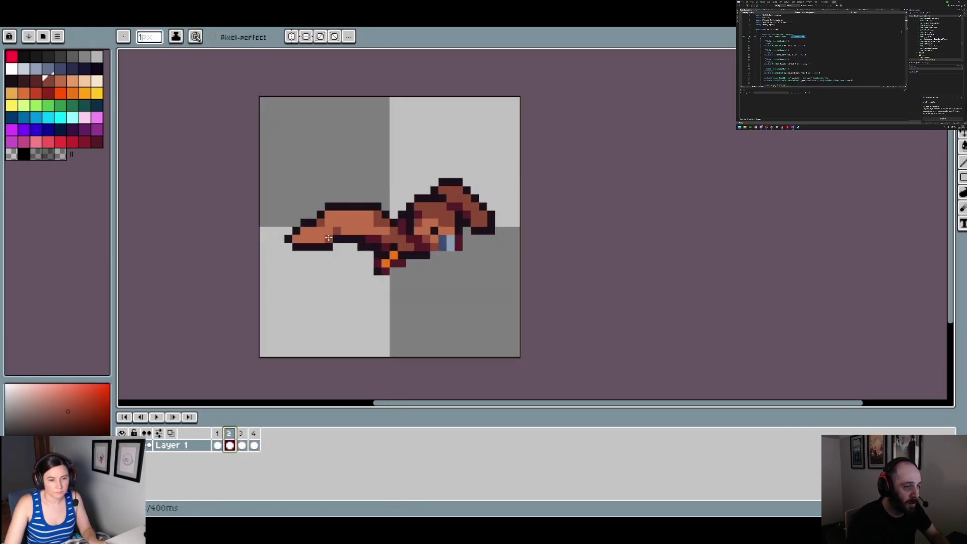
click(334, 238)
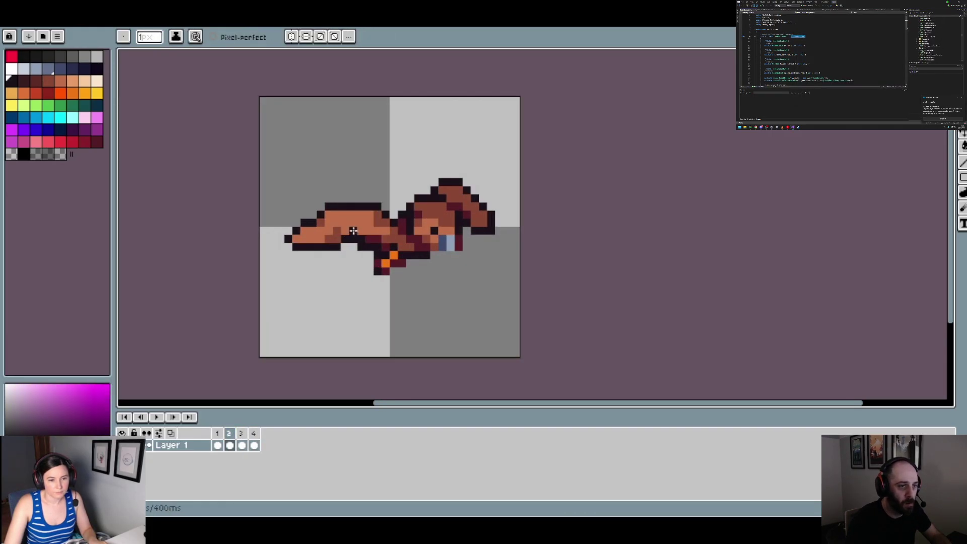
alt+click(336, 238)
Lower the left wing's tip in frame 3 with a near-black outline one row further down, filling the space inside with light brown
click(241, 434)
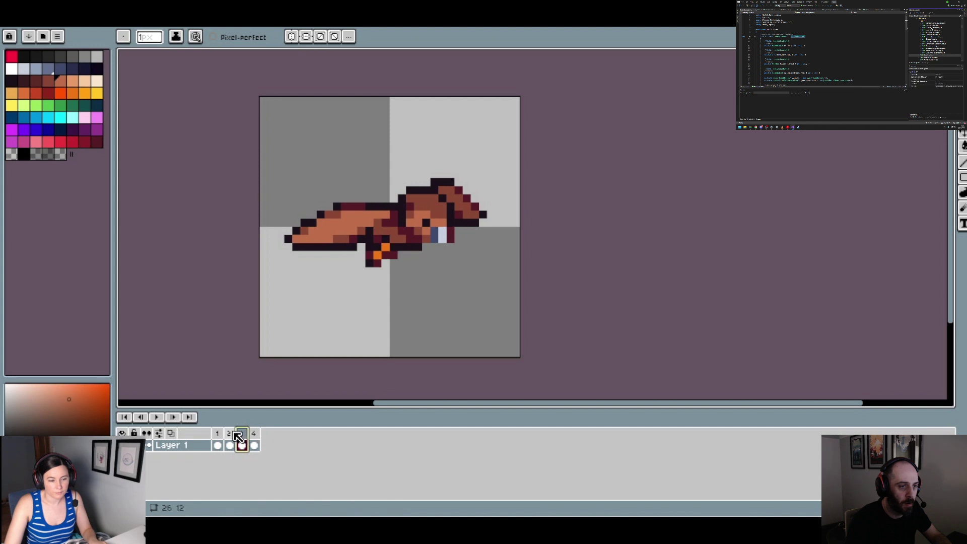
click(219, 437)
click(229, 437)
click(243, 436)
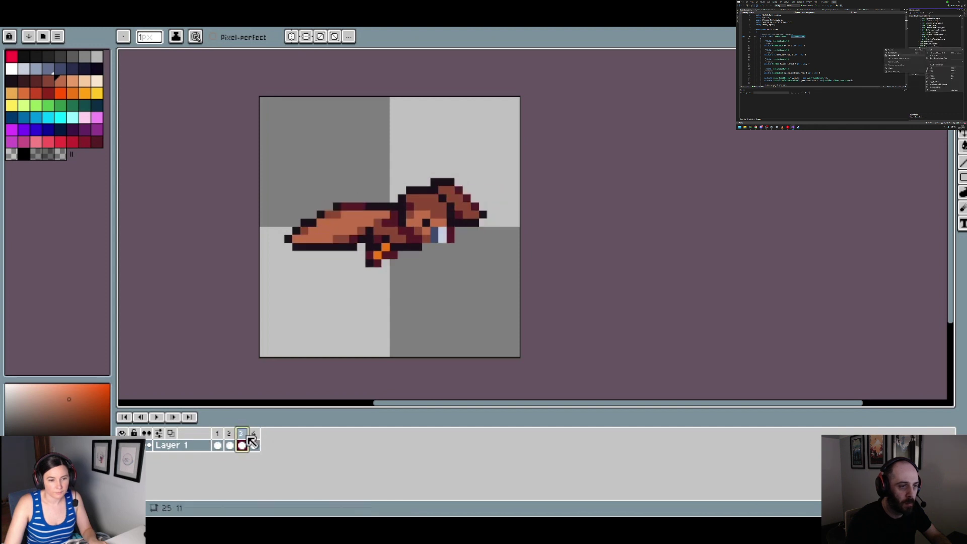
drag(326, 253, 298, 255)
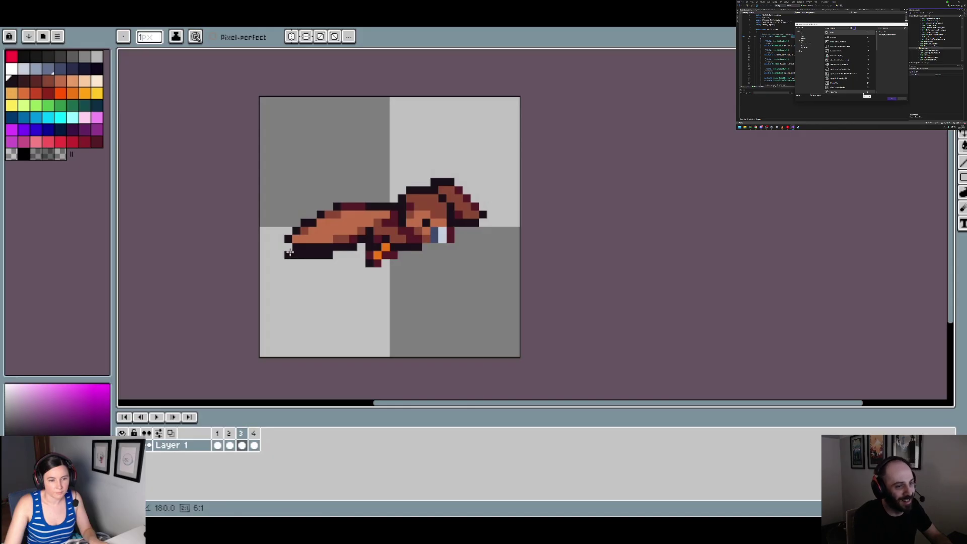
alt+click(298, 244)
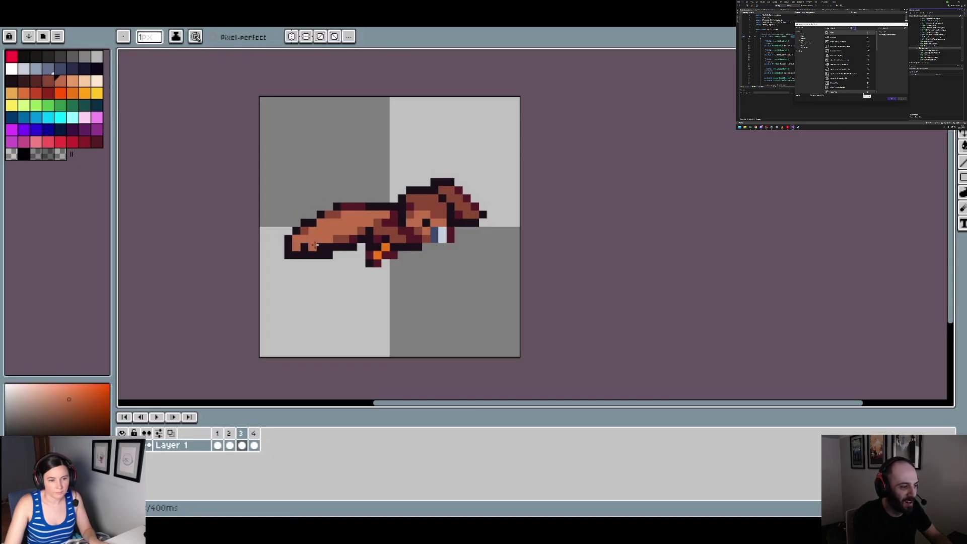
drag(315, 246, 325, 247)
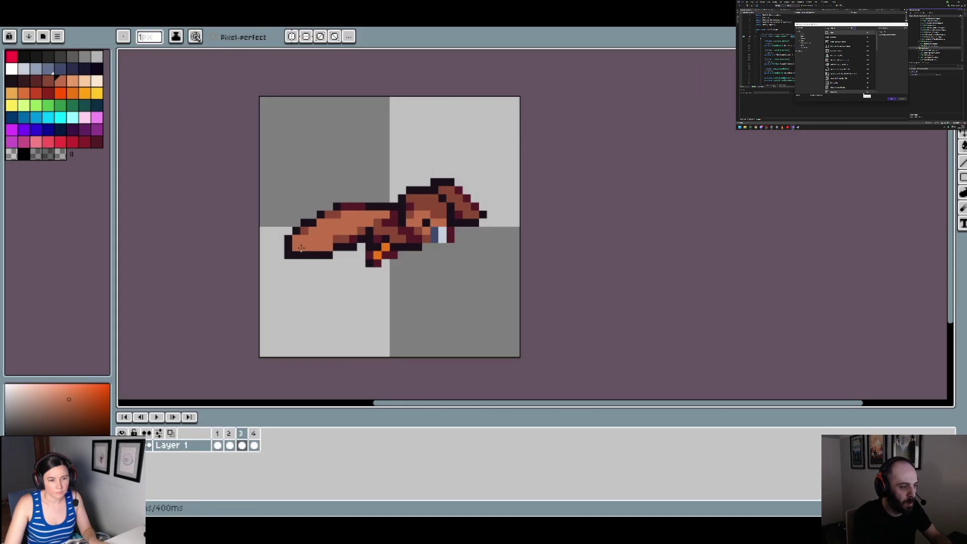
Refine the lower outer corner of the left wing's tip in frame 3 with near-black outline pixels
alt+click(296, 253)
alt+click(297, 246)
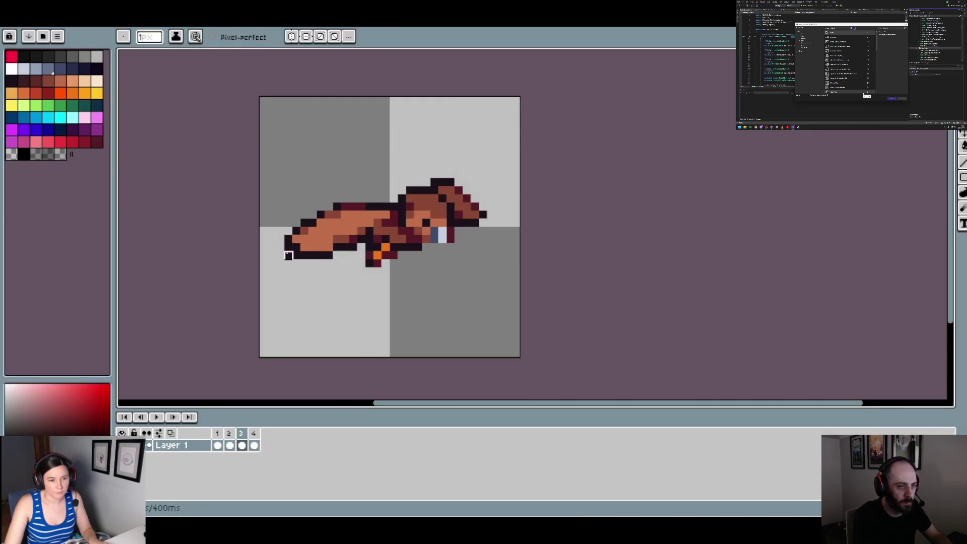
scroll(384, 276, down, 1)
scroll(317, 261, up, 3)
alt+click(317, 244)
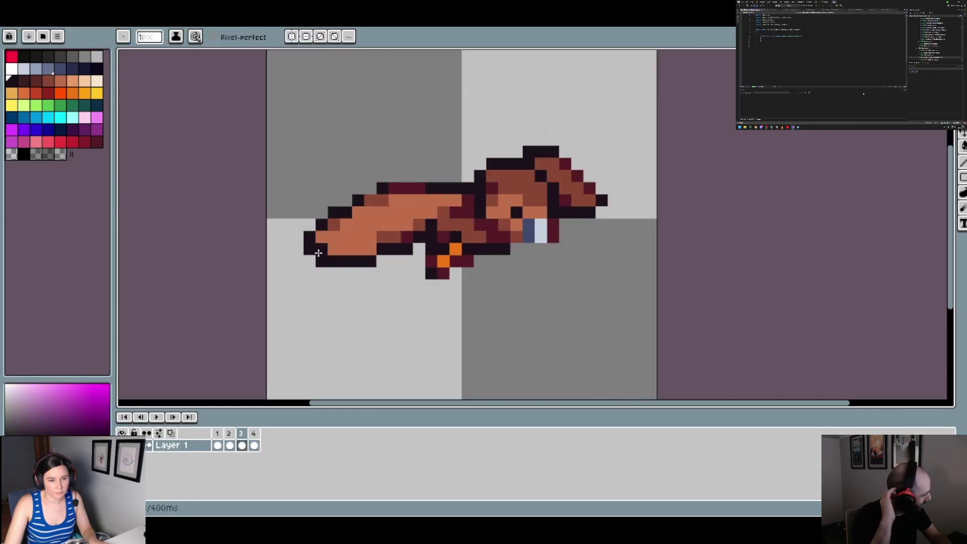
scroll(377, 257, down, 4)
scroll(378, 260, up, 1)
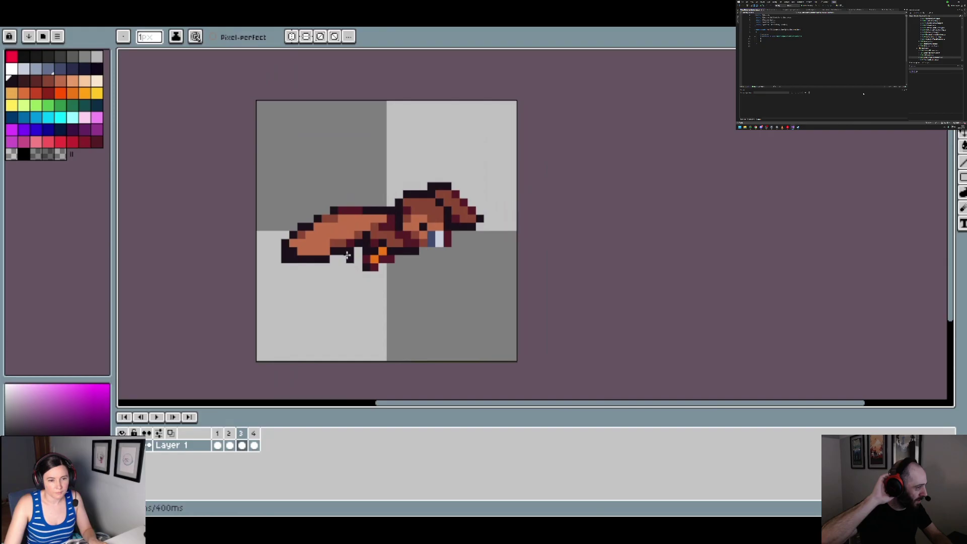
alt+click(299, 251)
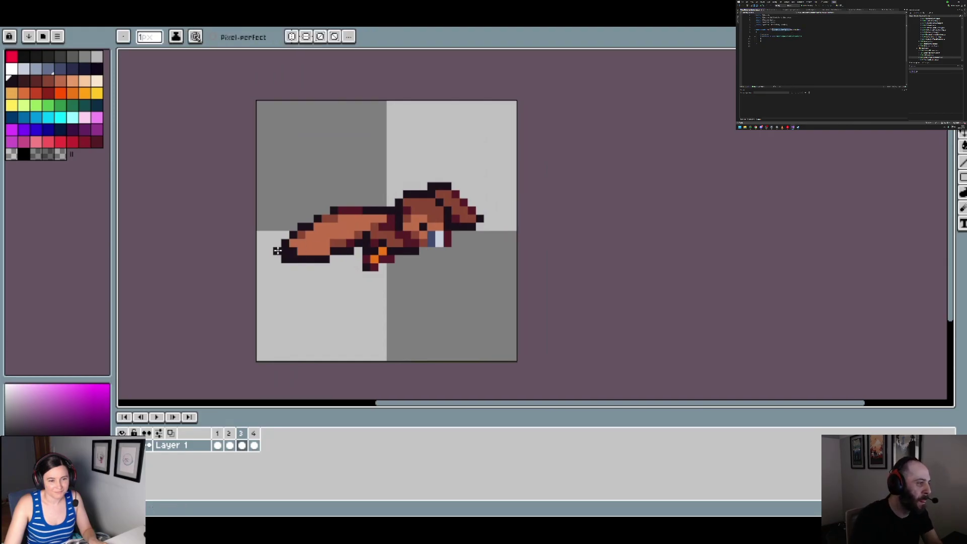
scroll(302, 252, down, 1)
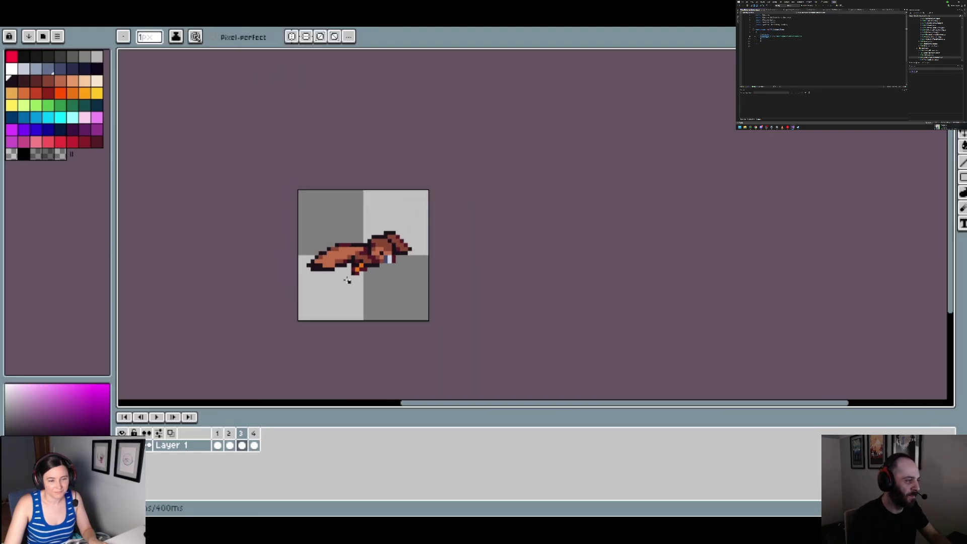
Try a near-black pixel just outside the left wing's tip in frame 3 and compare the pose with frames 1 and 2
scroll(347, 277, up, 1)
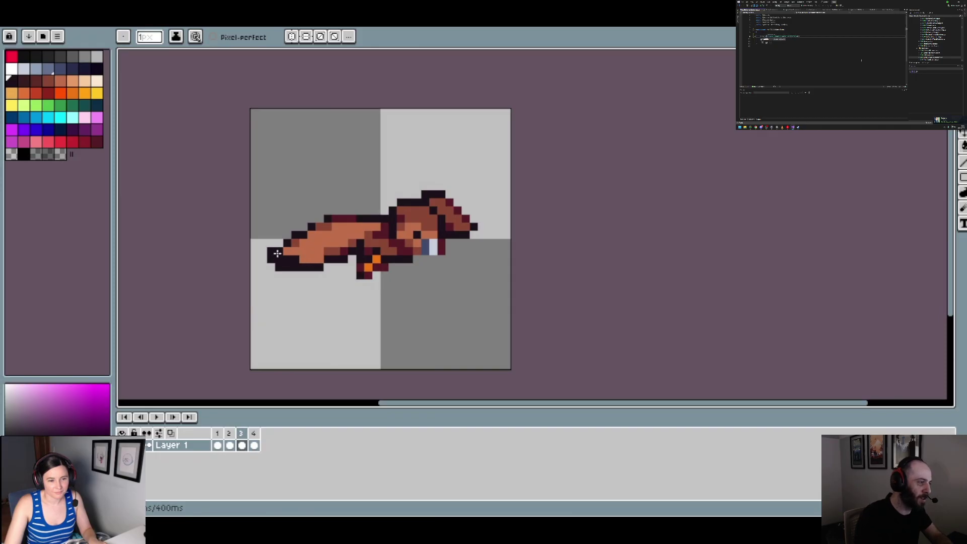
scroll(344, 283, down, 1)
scroll(347, 285, up, 2)
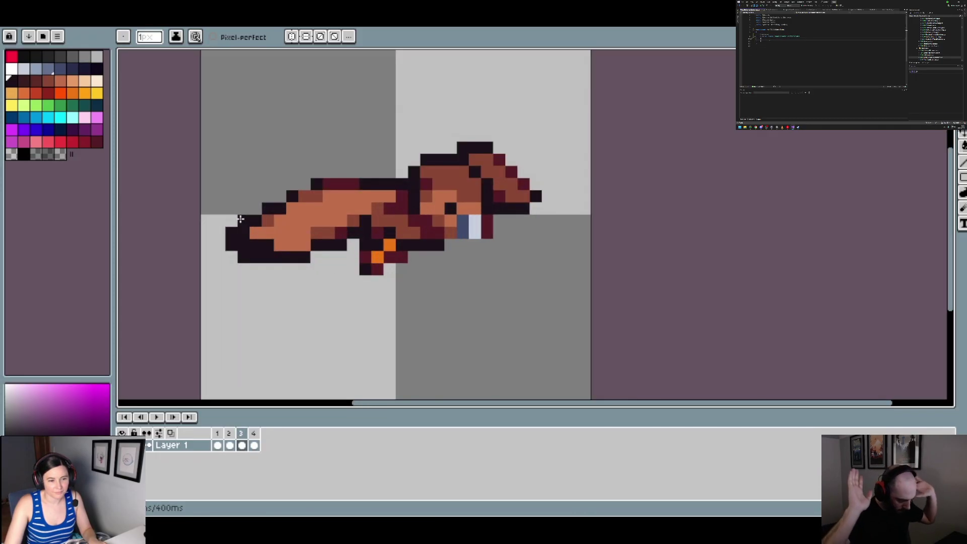
click(219, 221)
click(313, 271)
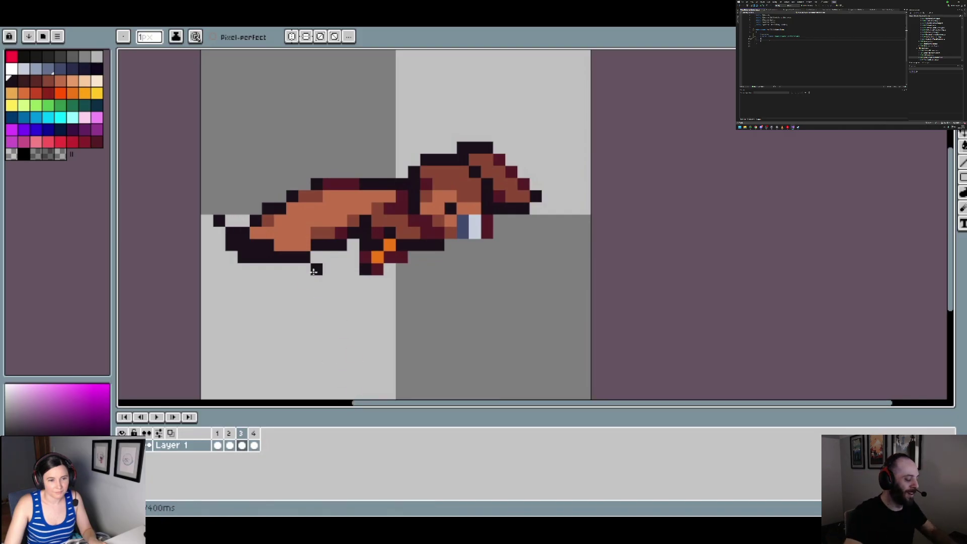
scroll(313, 271, down, 2)
click(230, 433)
click(217, 435)
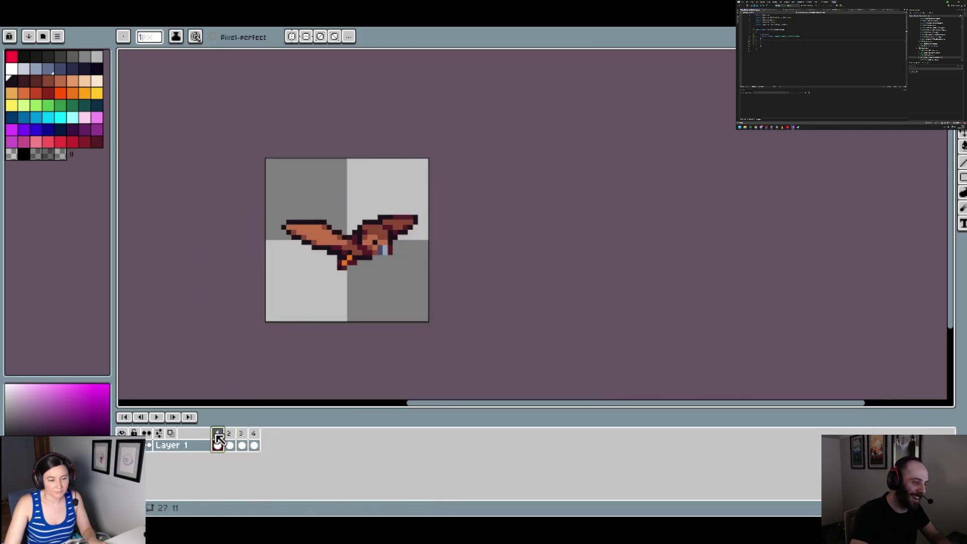
click(230, 444)
click(243, 444)
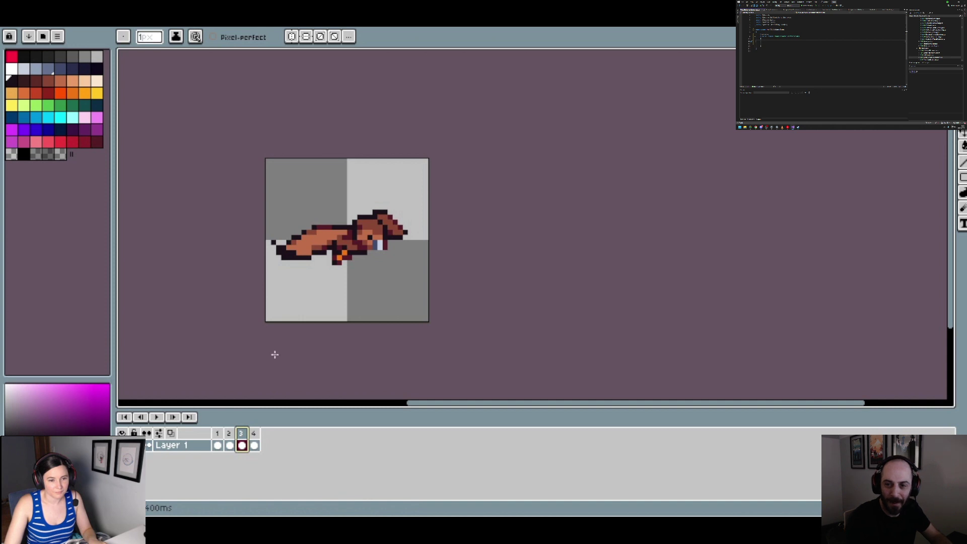
Shift the outer tip of the left wing in frame 3 one pixel toward the body to shorten the wing
scroll(274, 354, up, 2)
key(m)
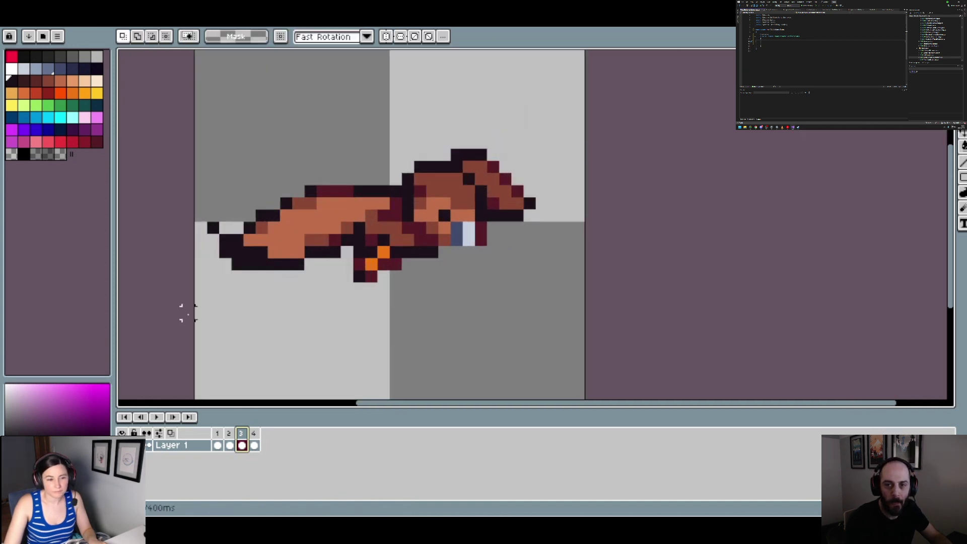
drag(308, 274, 202, 218)
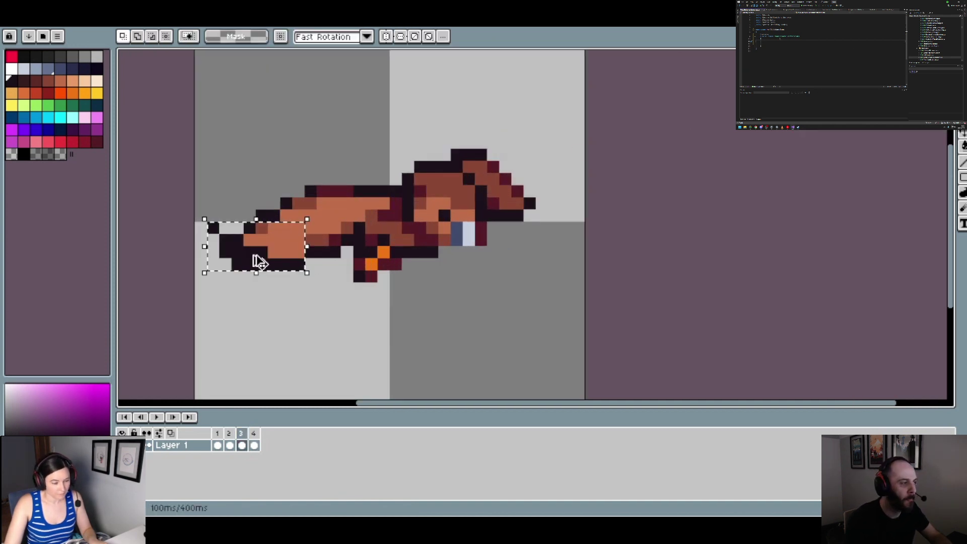
key(Delete)
key(ctrl+v)
drag(297, 253, 312, 255)
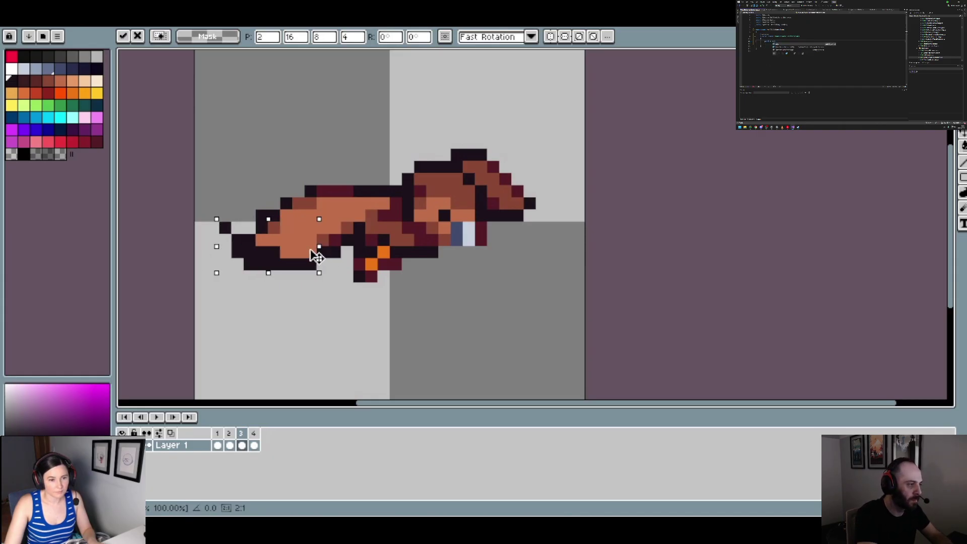
click(261, 191)
key(b)
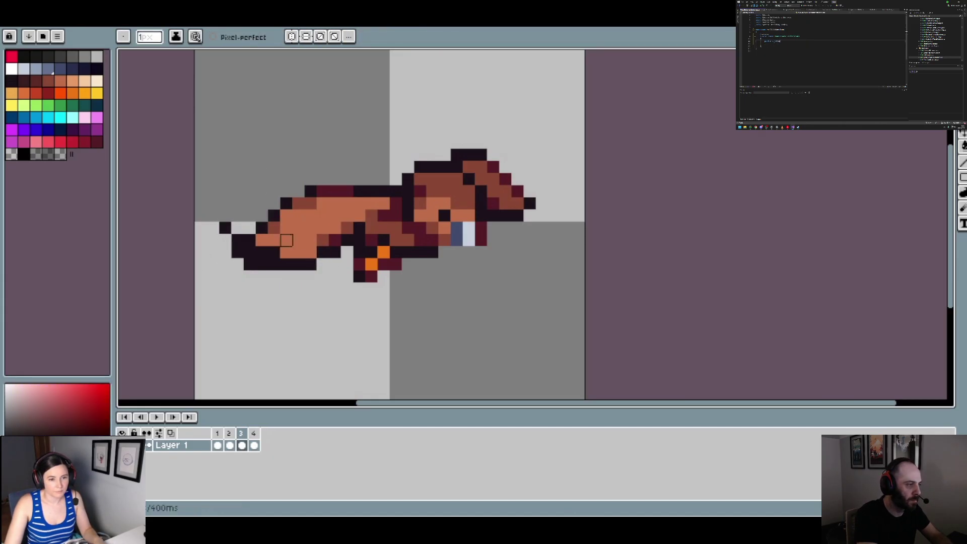
Compare the shortened left wing across frames 1 to 3 and play the flying animation to check its motion
scroll(335, 265, down, 3)
click(218, 439)
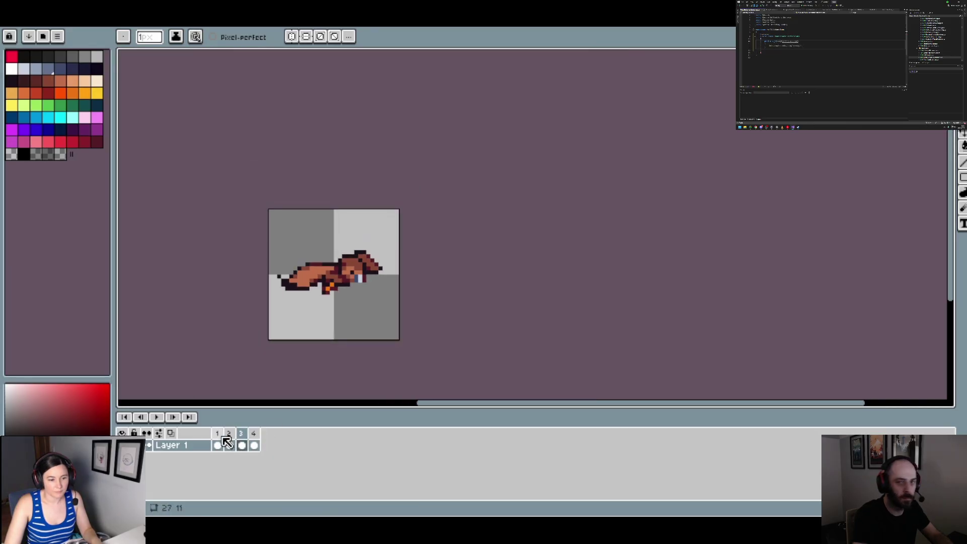
click(230, 443)
click(242, 443)
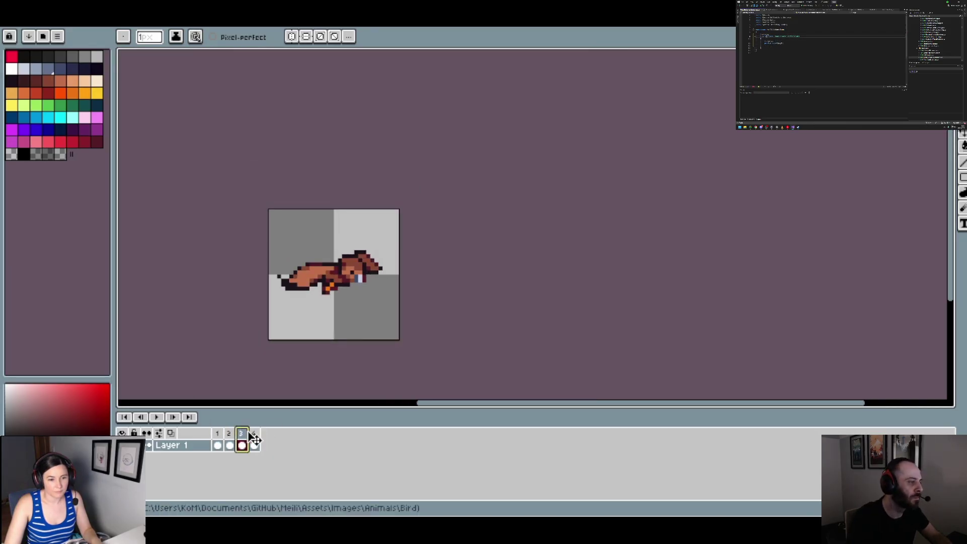
click(157, 417)
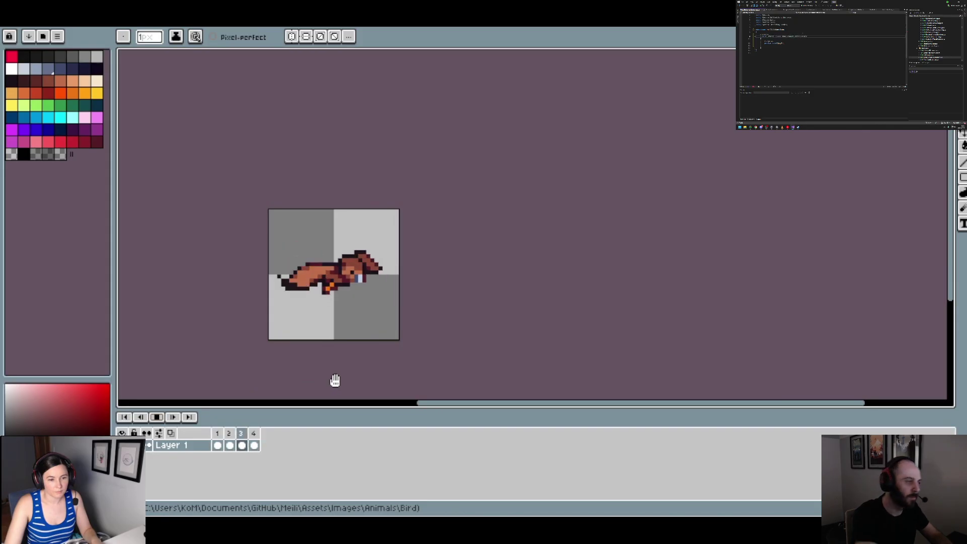
click(158, 417)
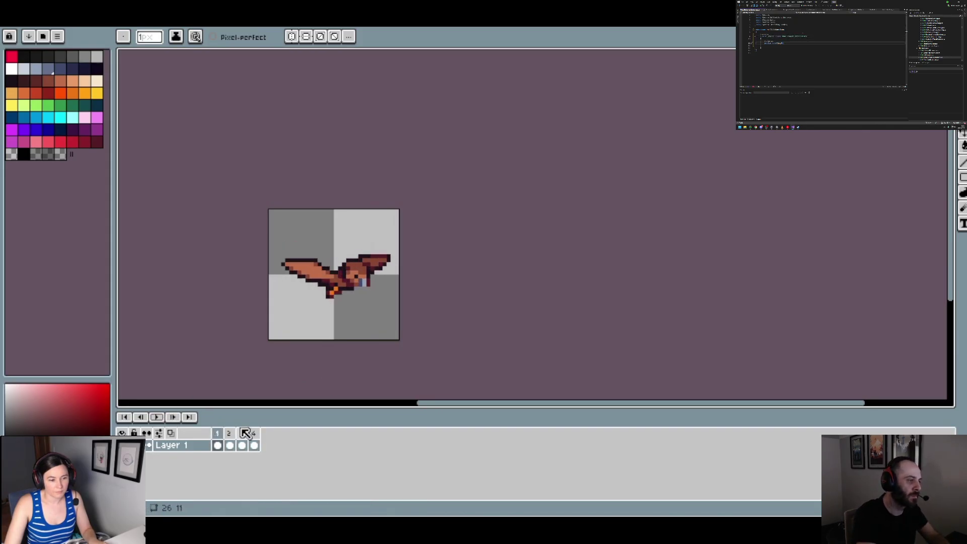
Remove the stray near-black pixel beside the left wing's tip in frame 3 and play the animation again
click(242, 444)
scroll(290, 279, up, 1)
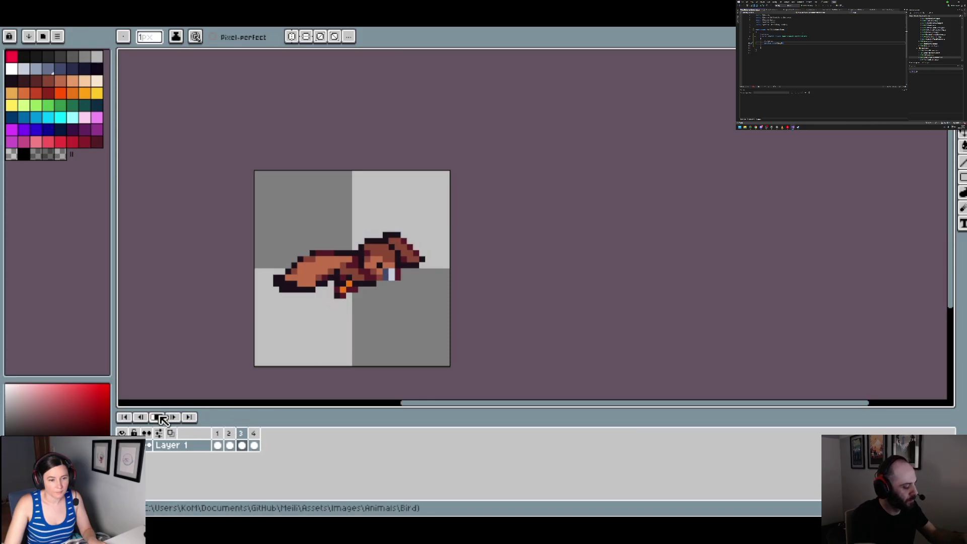
key(Return)
scroll(357, 314, down, 3)
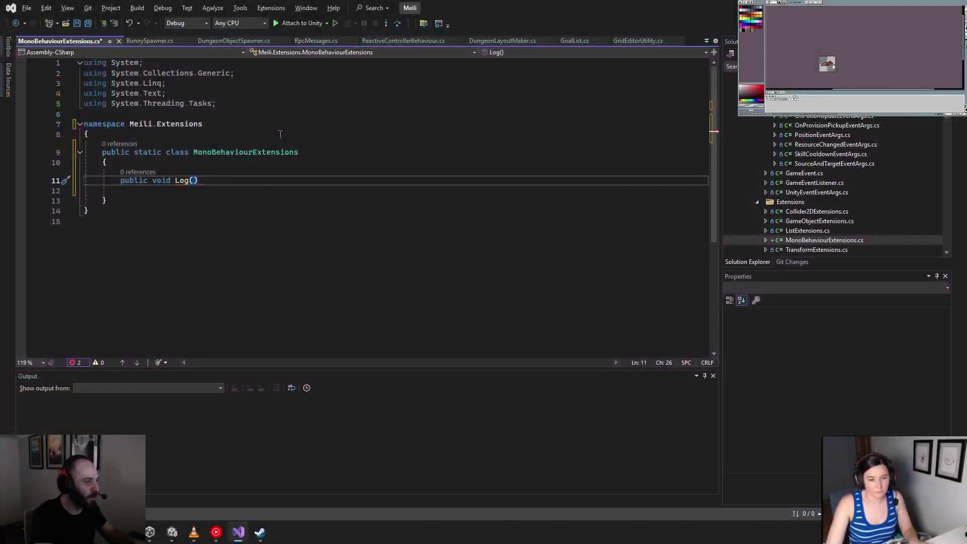
Switch to Visual Studio and rewrite the Log method's declaration in MonoBehaviourExtensions.cs to begin with "public static void"
key(BackSpace)
key(BackSpace)
key(BackSpace)
key(BackSpace)
key(BackSpace)
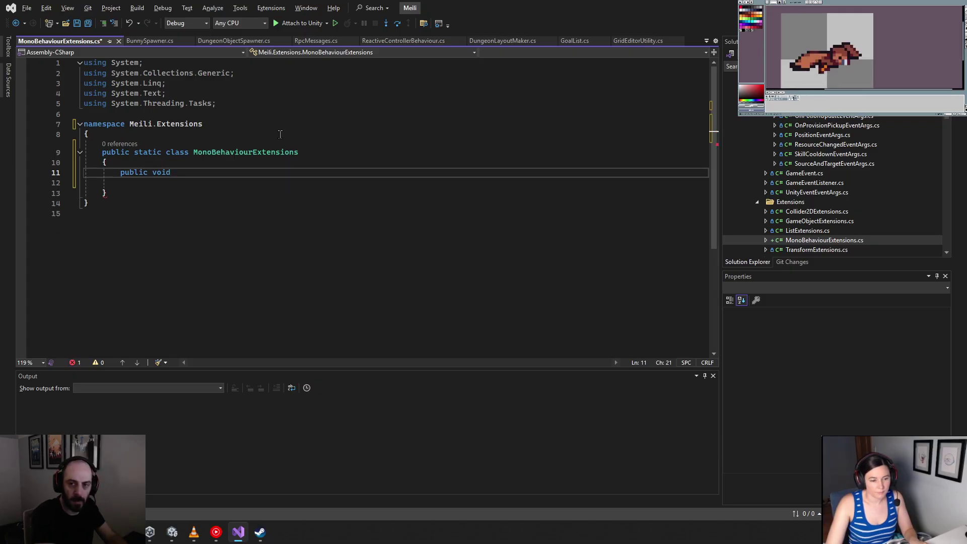
key(BackSpace)
key(BackSpace)
key(BackSpace)
key(BackSpace)
text(static )
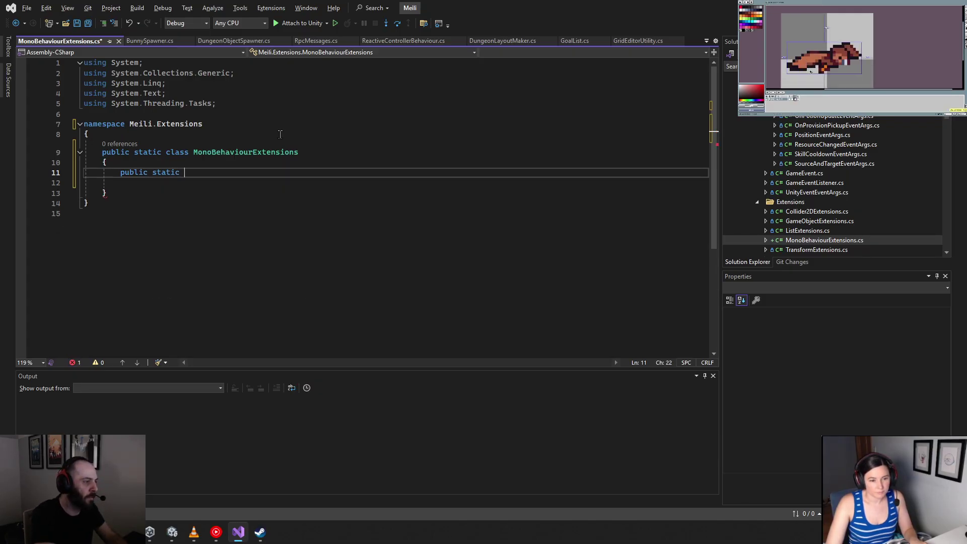
text(void )
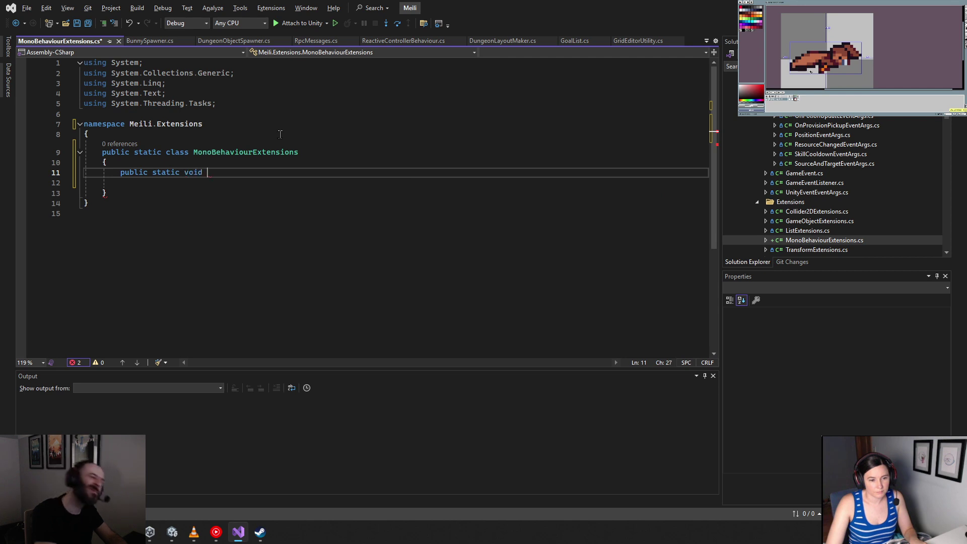
Declare a Log extension method taking this MonoBehaviour monoBehaviour, string message and params object[] args, and accept the suggested body
text(Log())
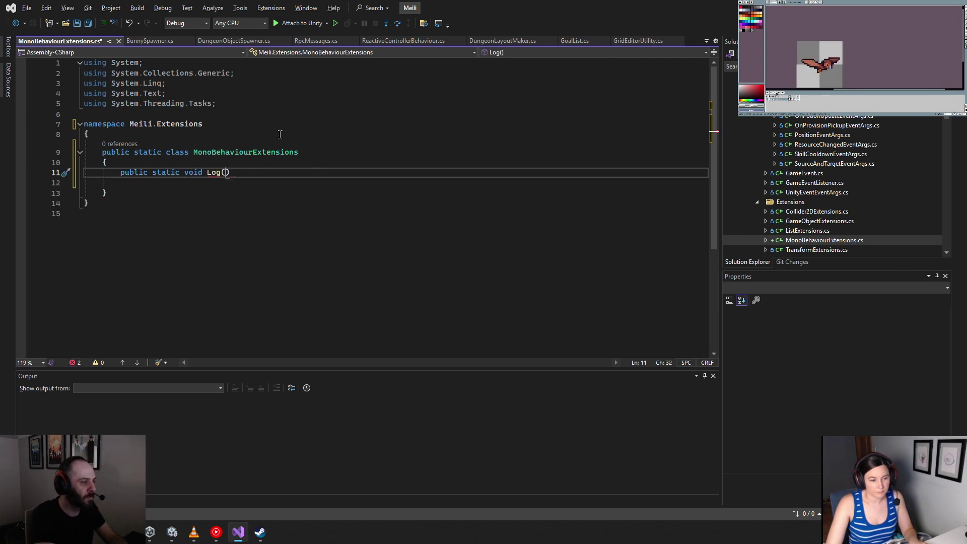
key(Left)
text(this )
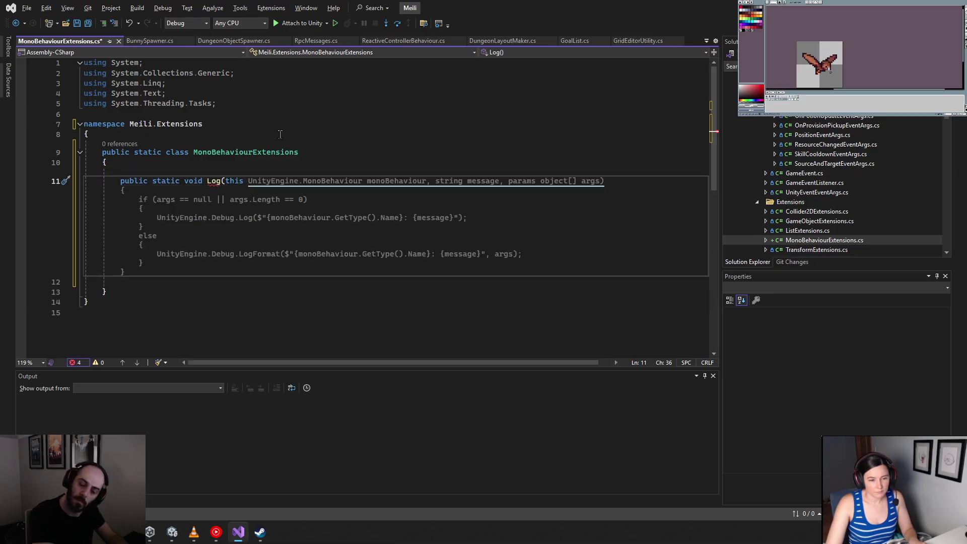
text(Monob)
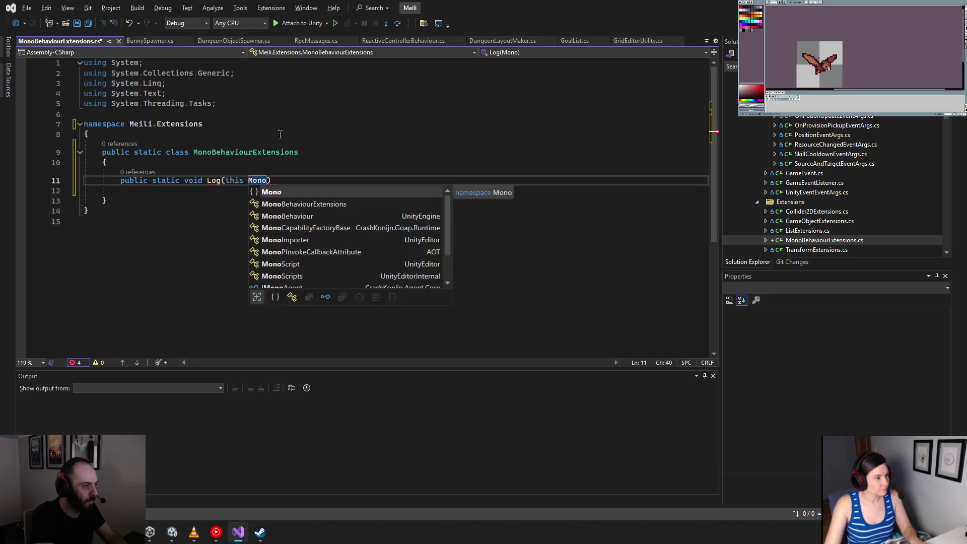
key(Down)
key(Tab)
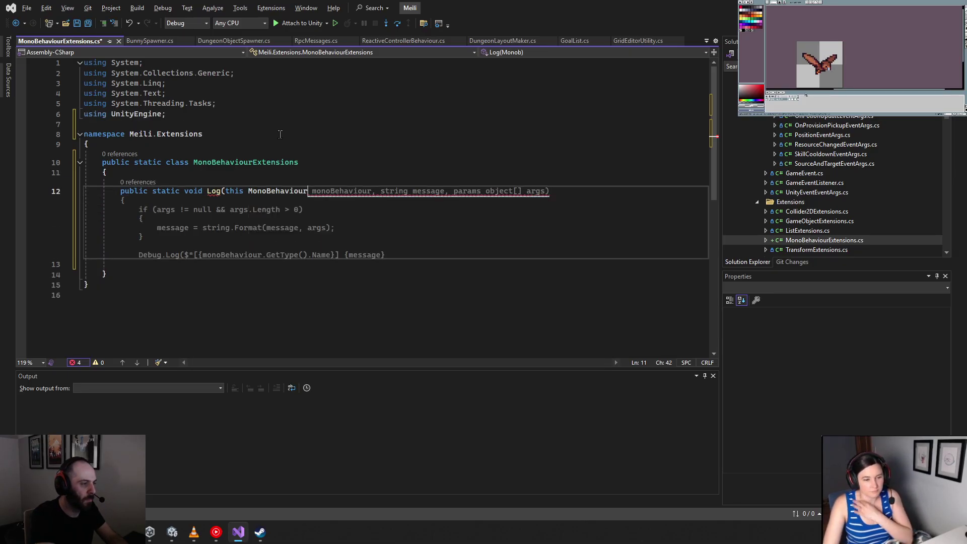
key(Tab)
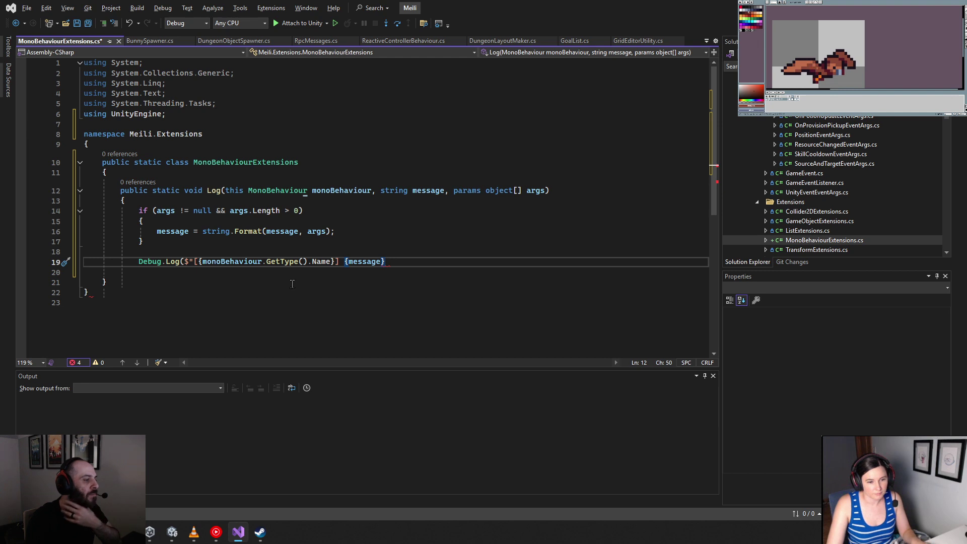
Close the Log method with an aligned brace and finish the Debug.Log statement after {message}
key(Down)
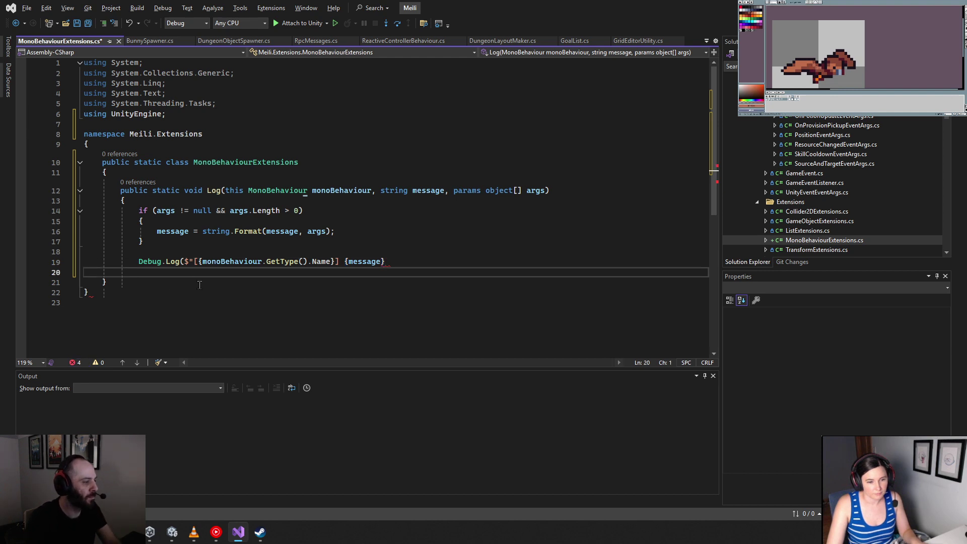
text(})
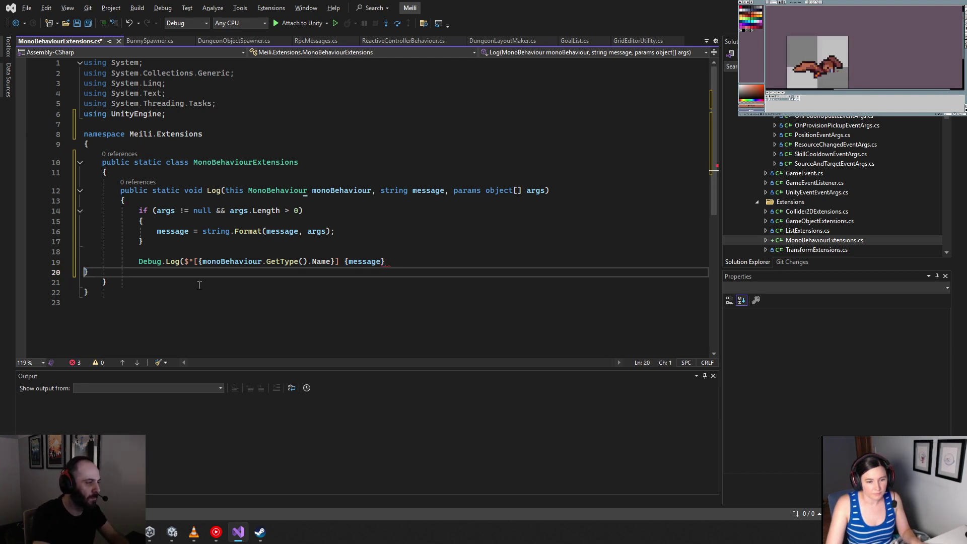
key(Tab)
key(Tab)
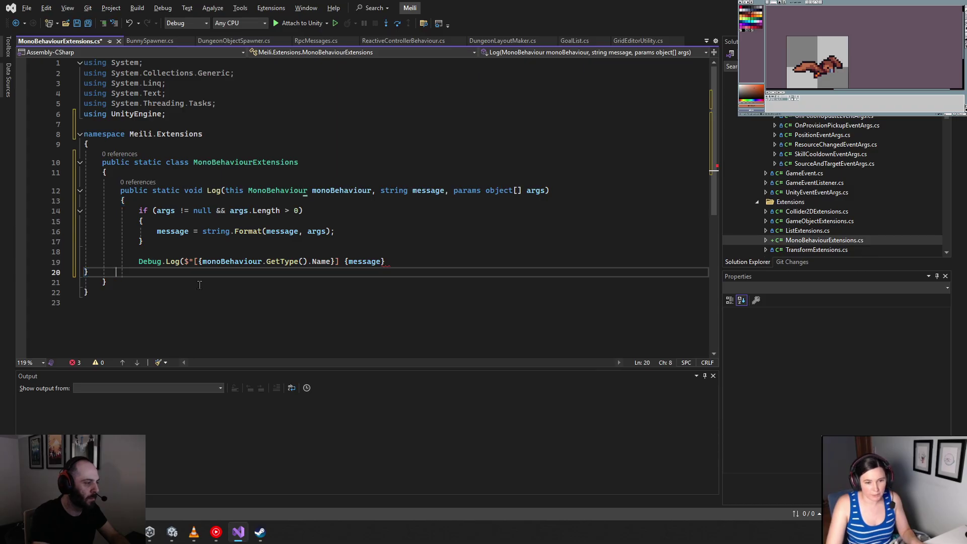
key(Tab)
key(Up)
key(Return)
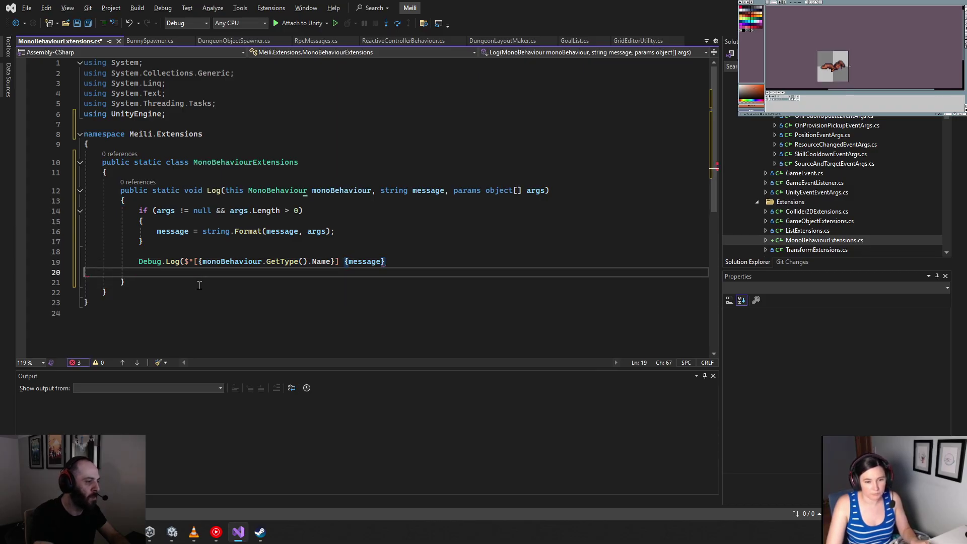
key(BackSpace)
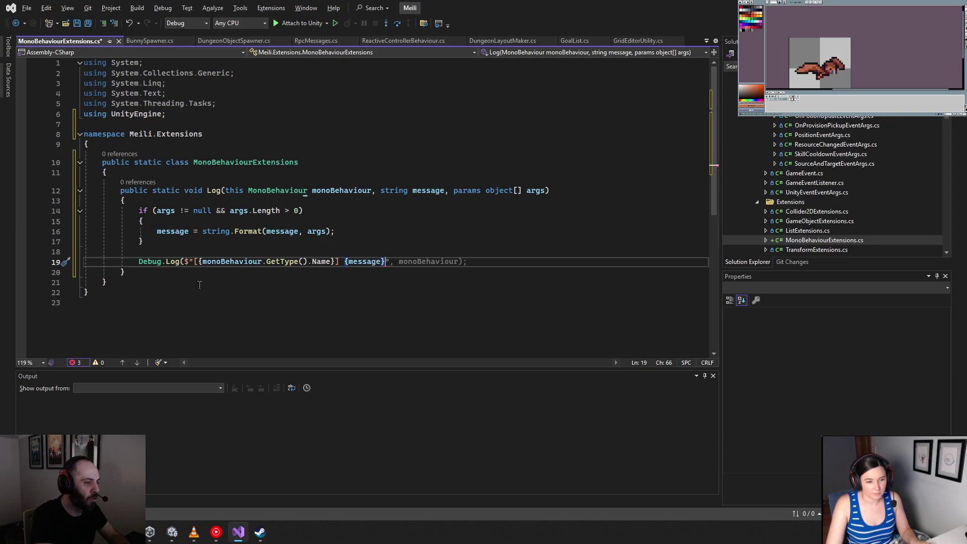
text("))
Start a second Debug.Log call below the first, check its overloads and try the LogFormat variant
key(Return)
key(Return)
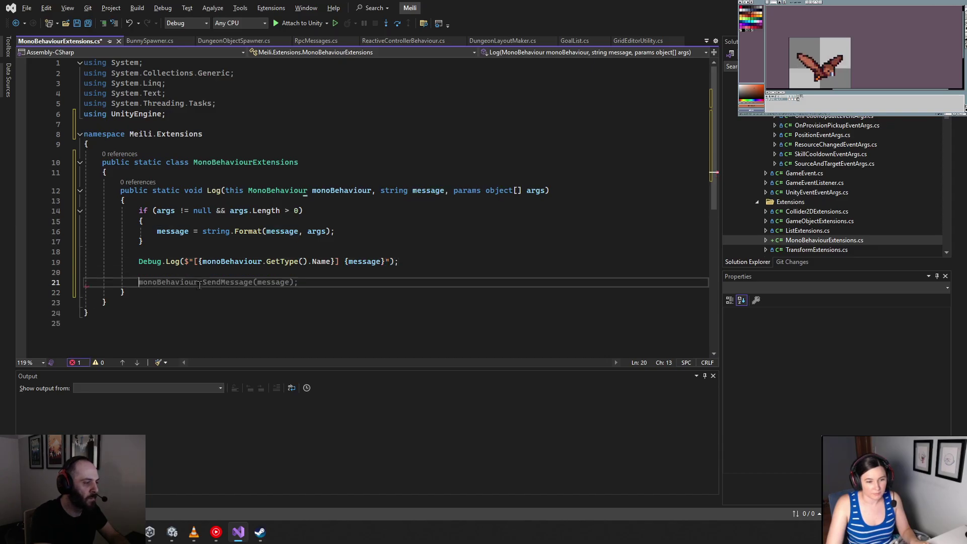
text(Debug.log)
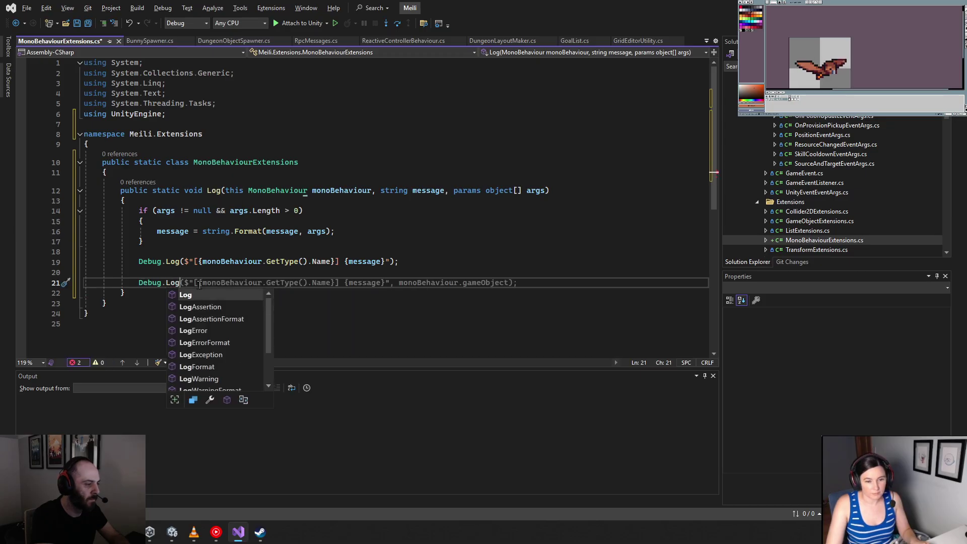
text(()
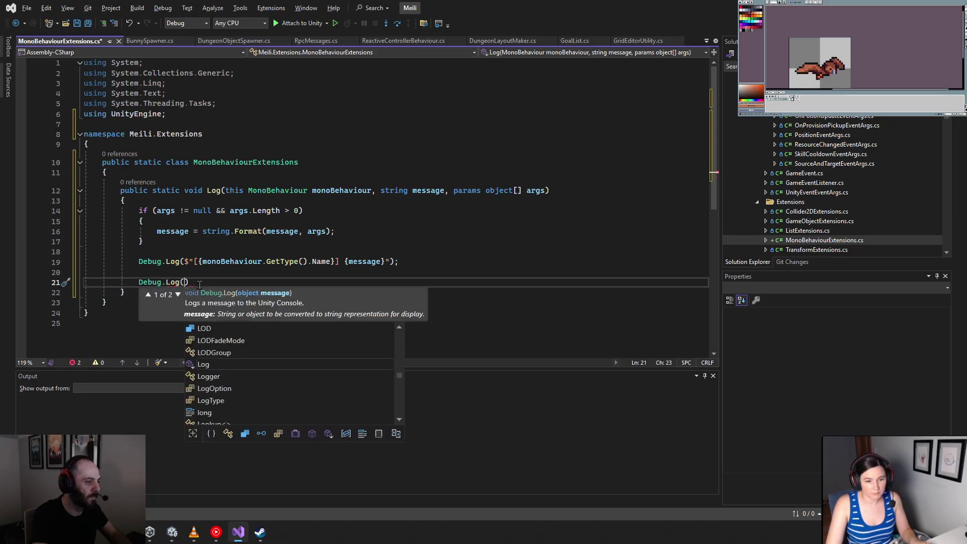
click(177, 295)
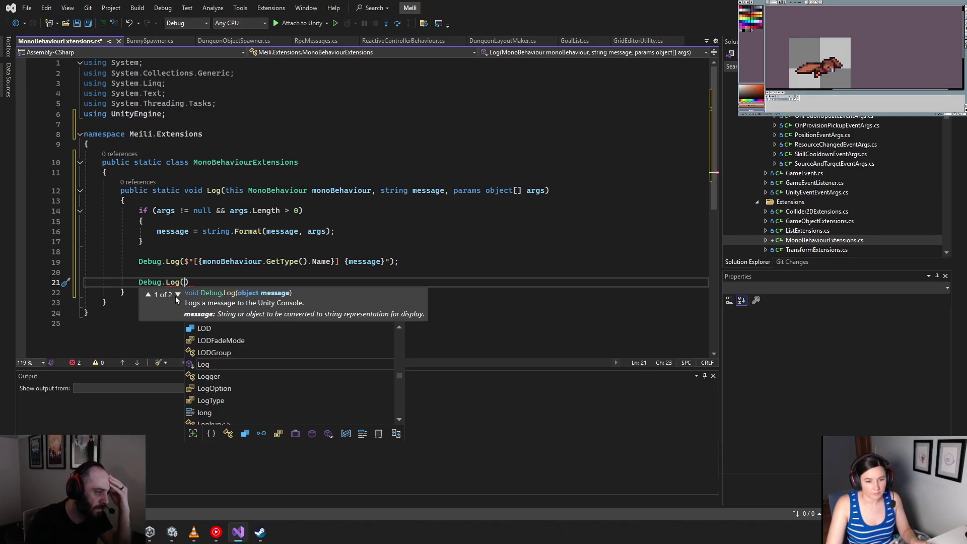
key(BackSpace)
text(Form)
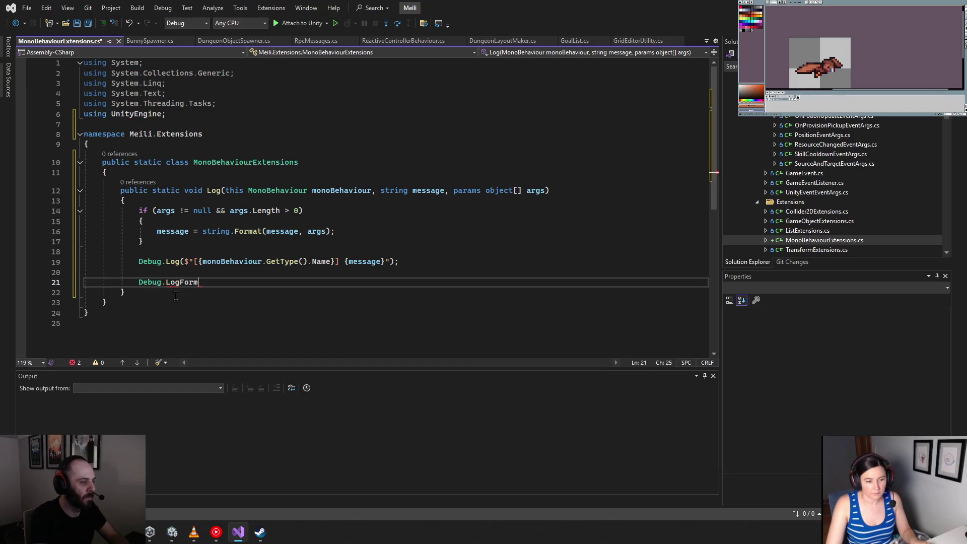
key(BackSpace)
key(BackSpace)
key(BackSpace)
text(Log)
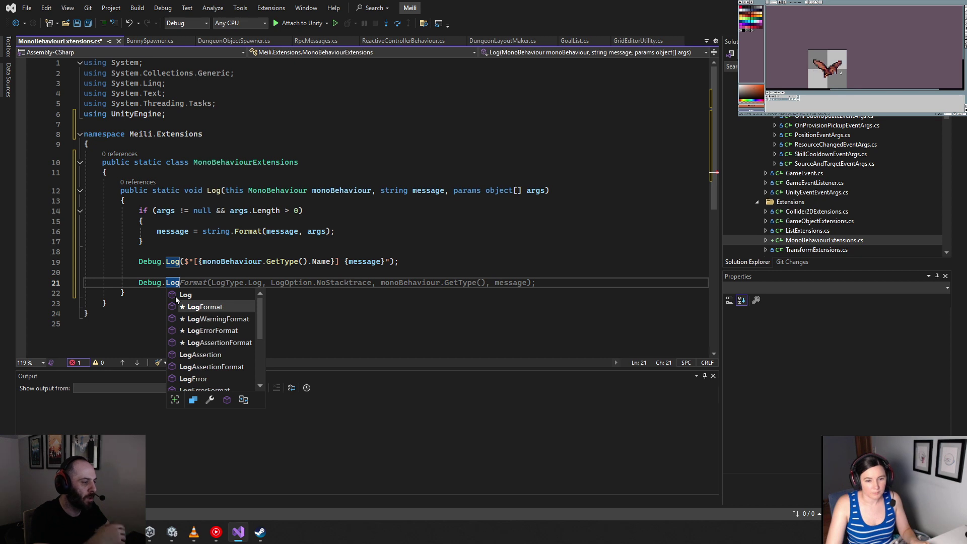
Try removing everything inside the Log method's body, and undo the deletion
click(157, 241)
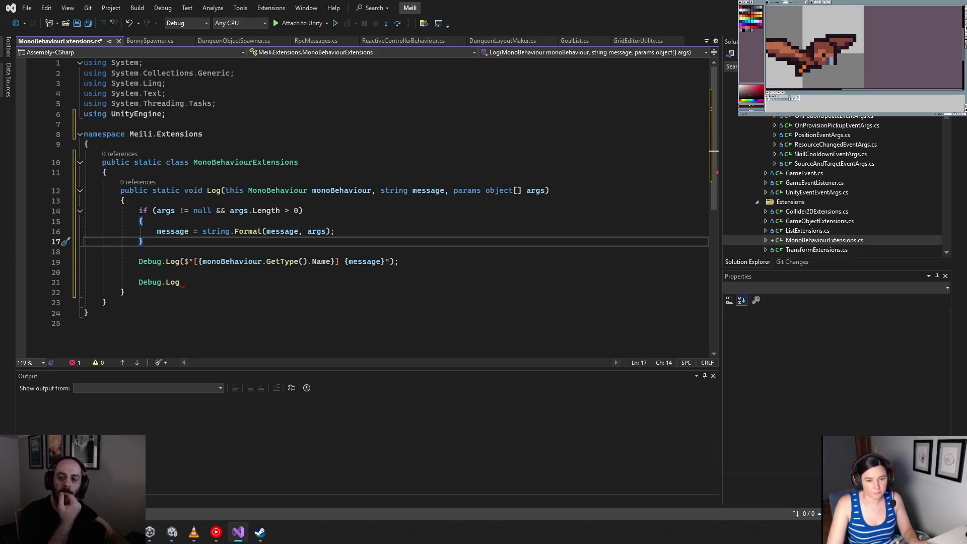
click(197, 284)
drag(197, 284, 50, 214)
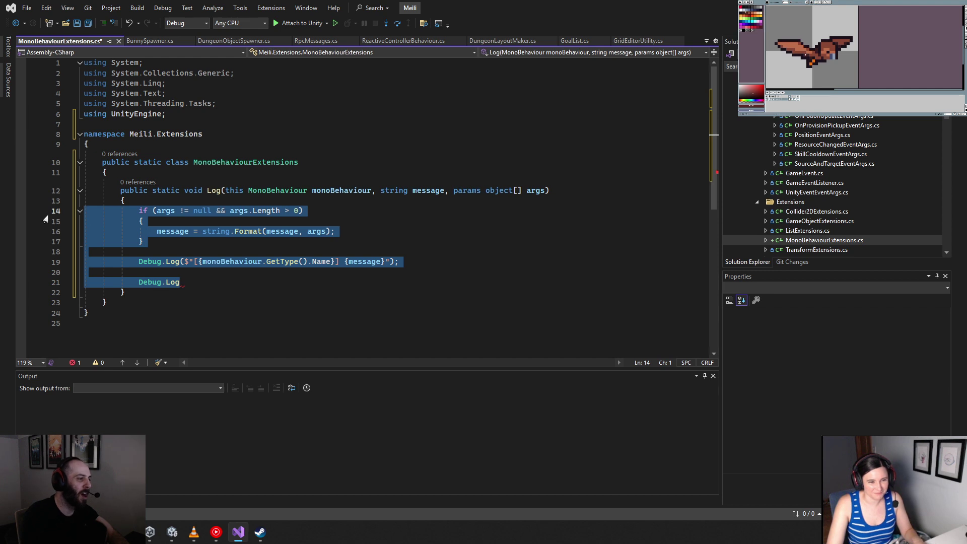
key(Delete)
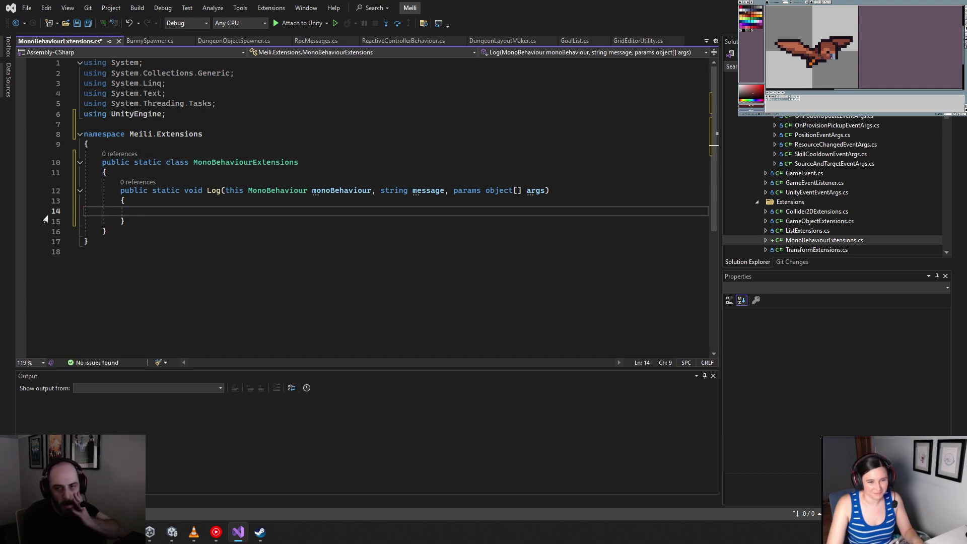
key(ctrl+z)
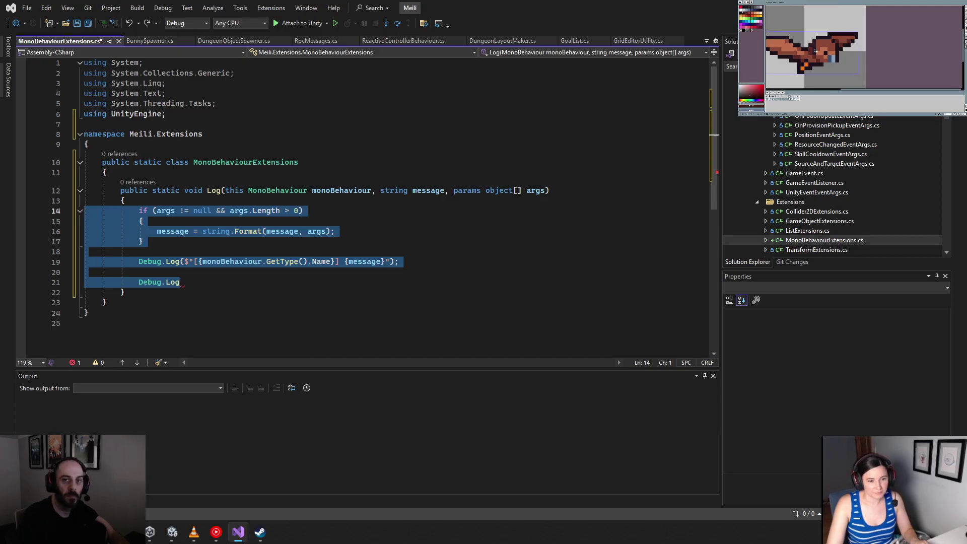
key(alt+Tab)
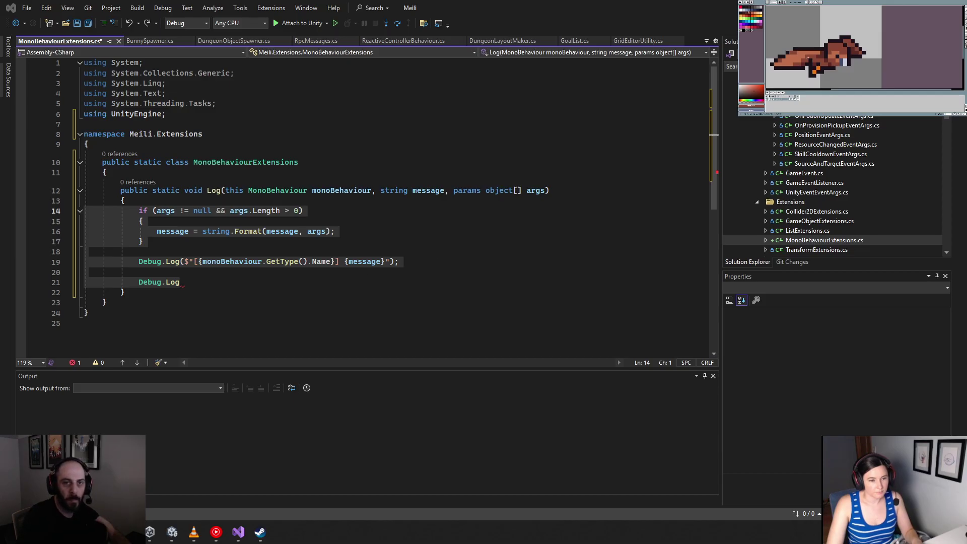
Delete all code inside the Log method's braces and leave one indented empty line
drag(183, 282, 56, 212)
key(Delete)
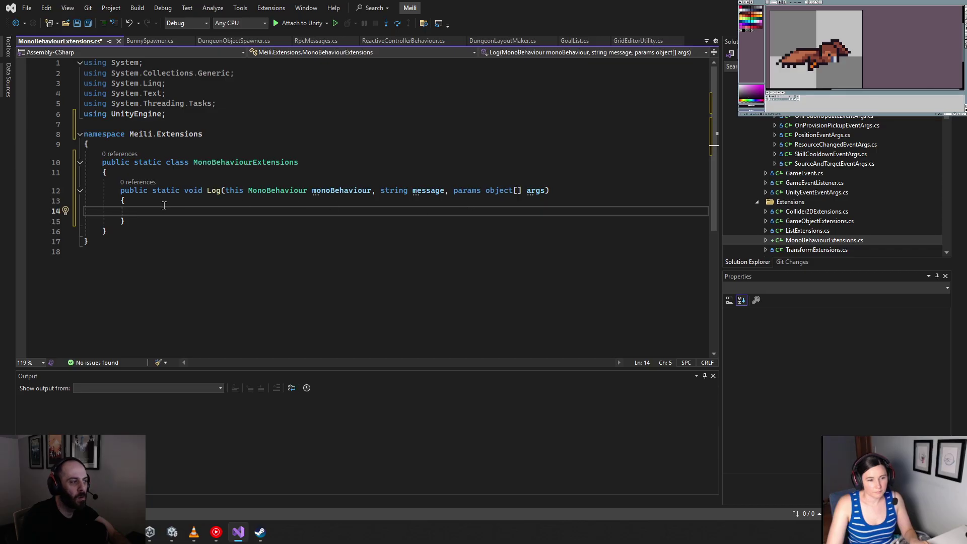
key(Tab)
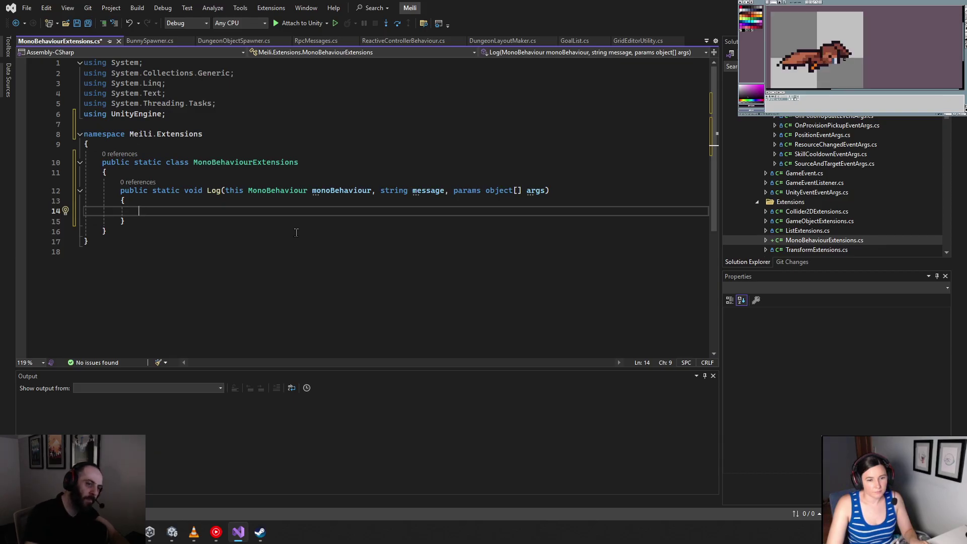
Create a new folder named Attributes inside the Scripts folder
key(ctrl+alt+l)
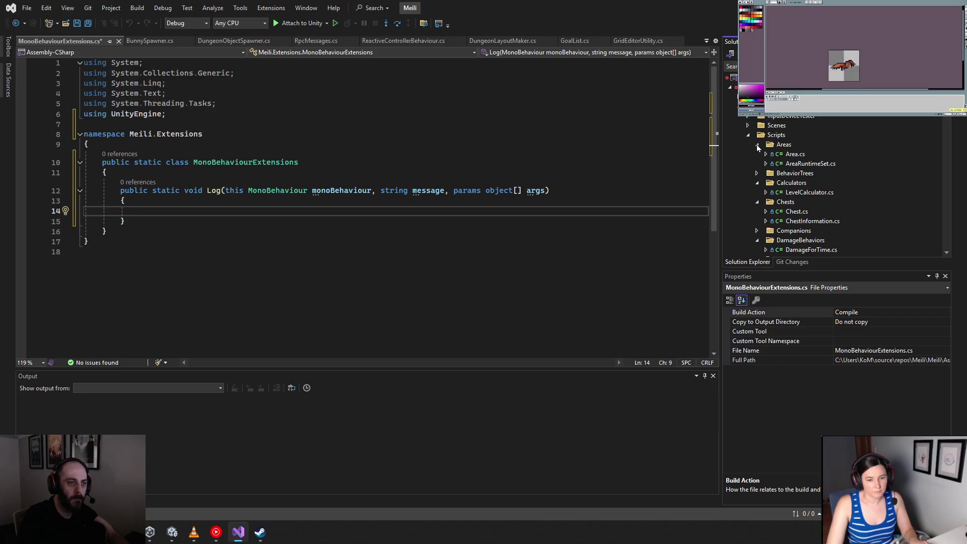
right_click(773, 135)
mouse_move(800, 141)
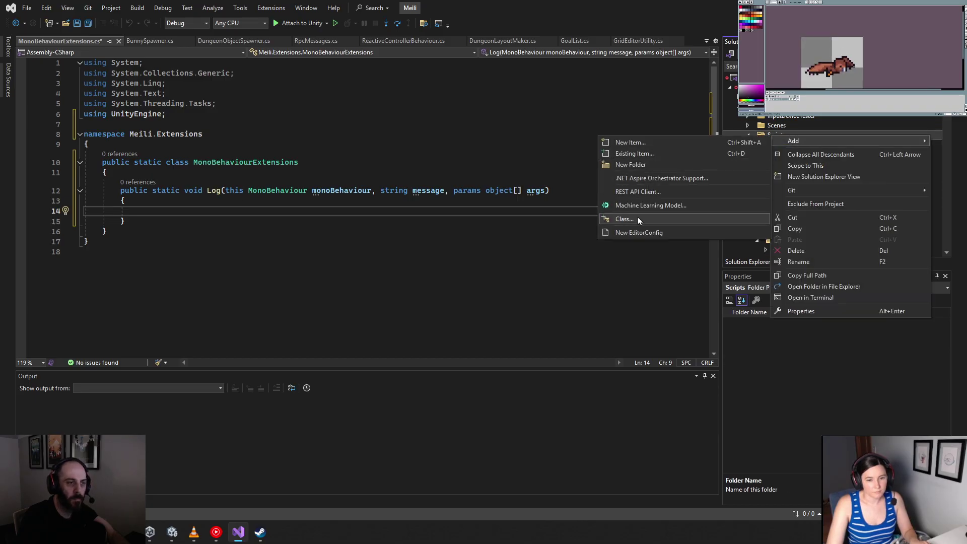
click(645, 166)
text(At)
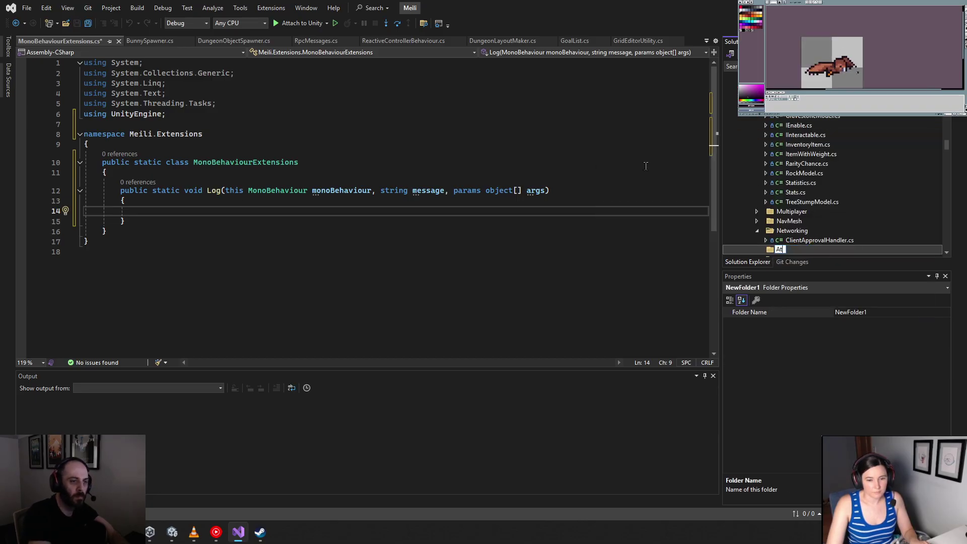
text(tributes)
key(Return)
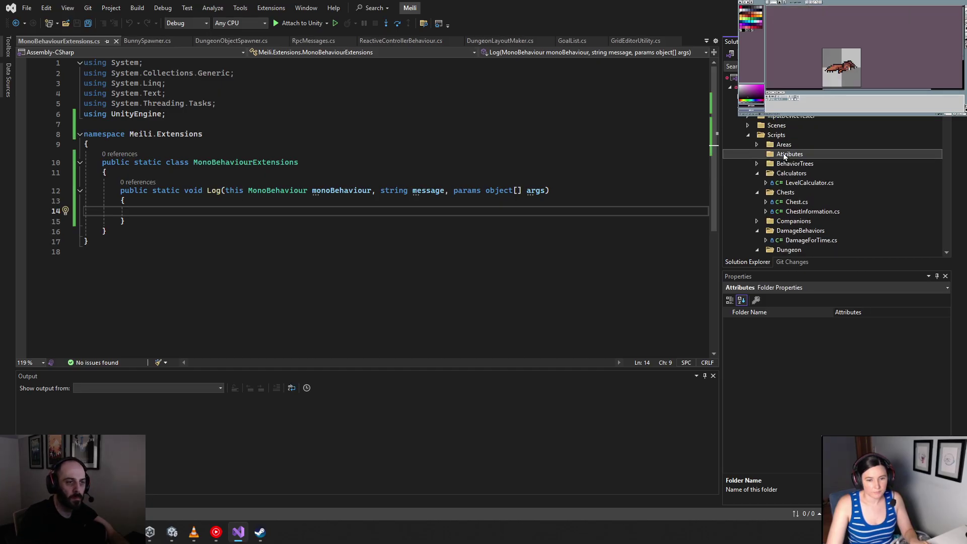
Look for the Attributes folder among the subfolders of Scripts
right_click(799, 160)
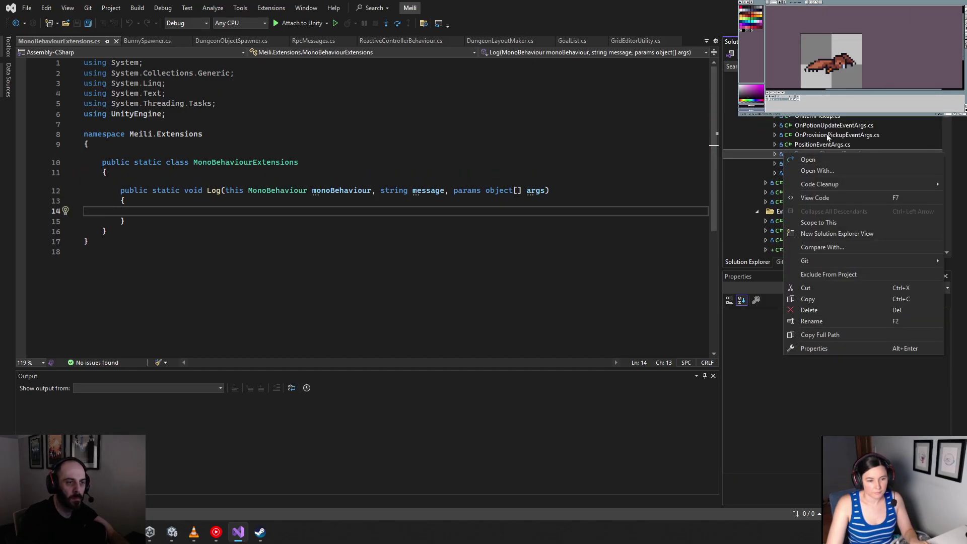
key(Escape)
click(847, 126)
scroll(846, 126, up, 10)
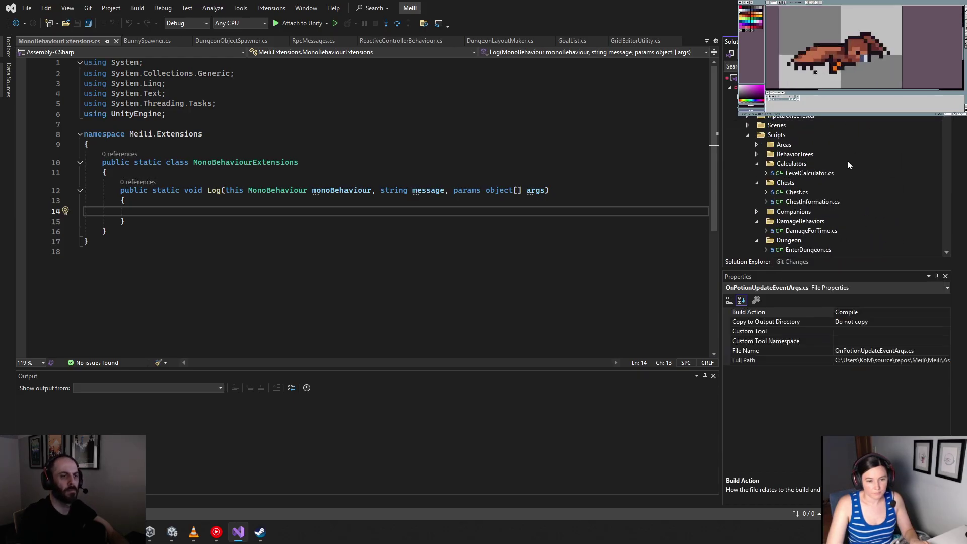
click(803, 154)
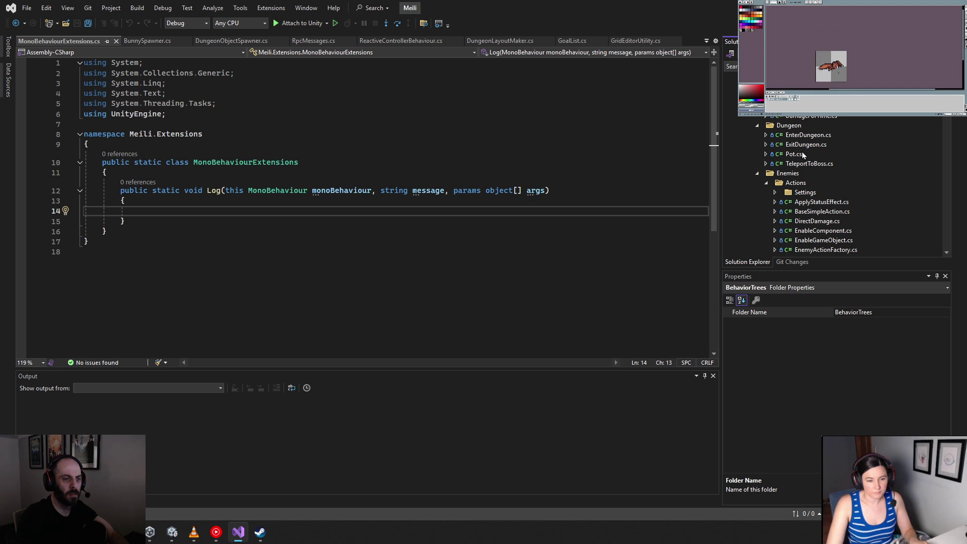
scroll(801, 152, up, 4)
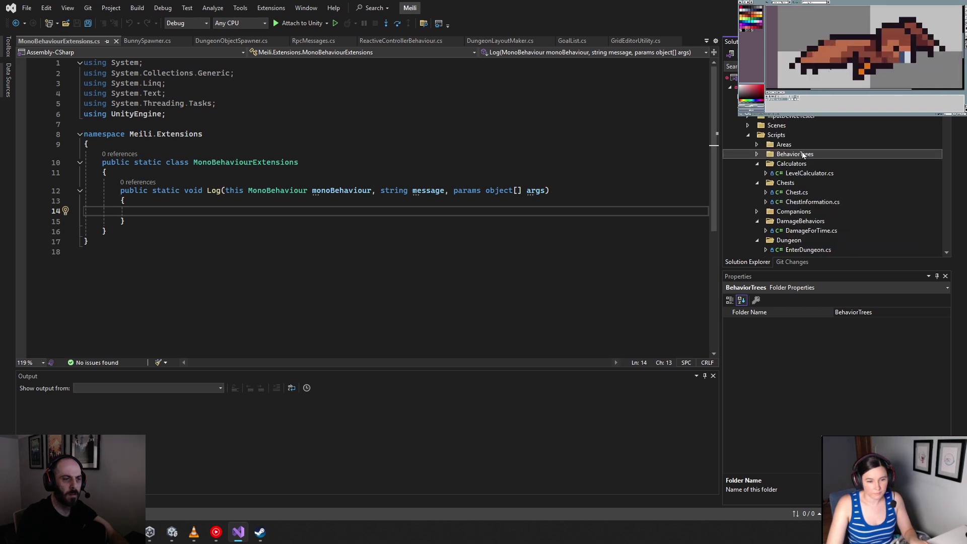
Collapse the expanded subfolders of Scripts, including Calculators, Chests, DamageBehaviors and Dungeon
click(749, 135)
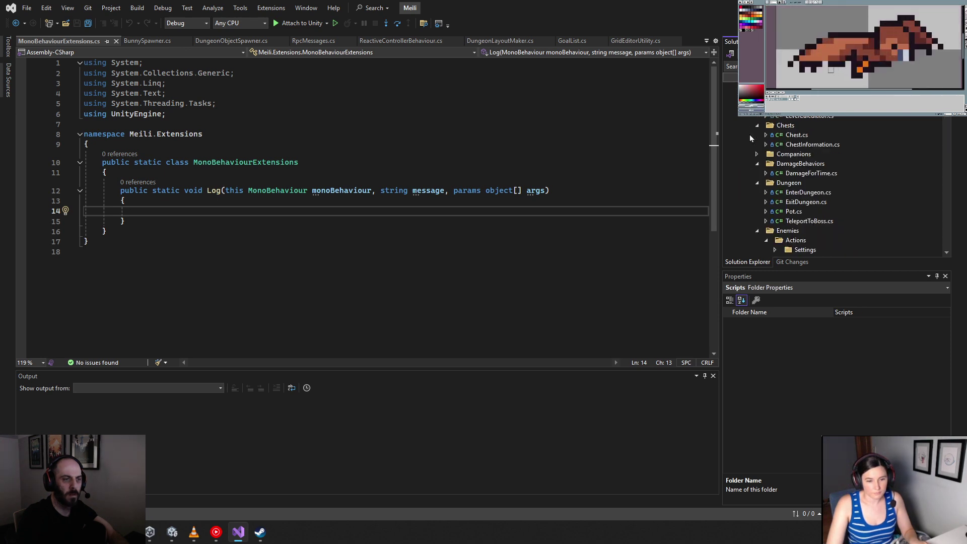
click(749, 135)
click(756, 172)
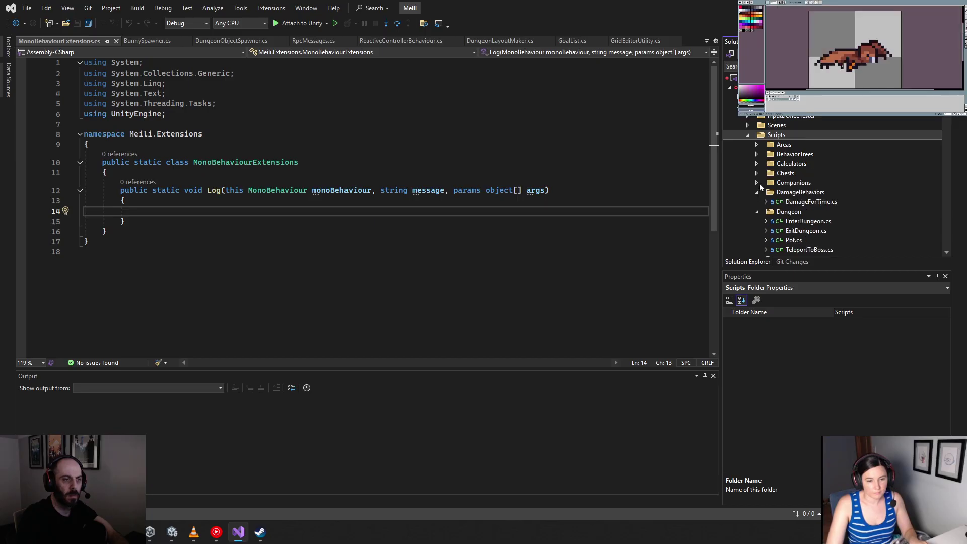
click(757, 183)
click(757, 184)
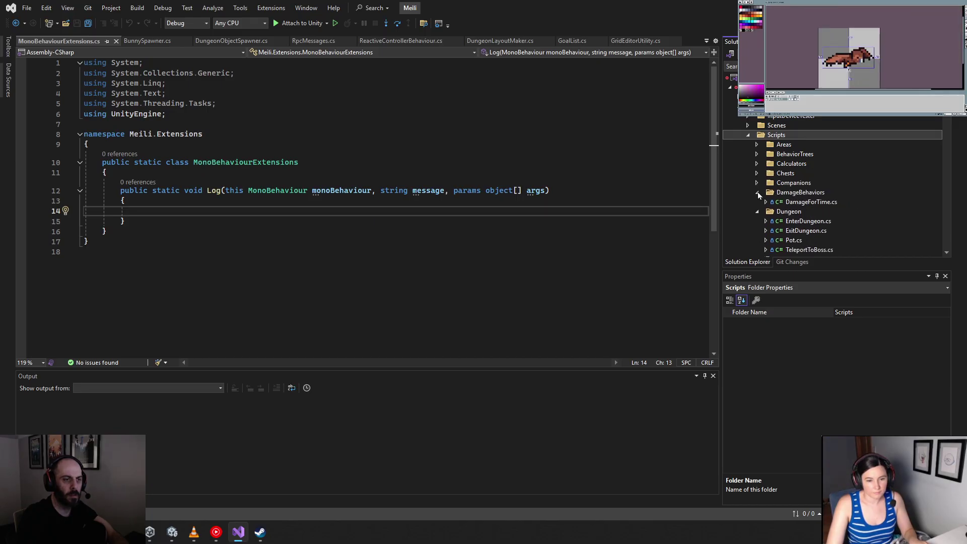
click(757, 192)
click(758, 193)
click(758, 184)
click(757, 184)
click(757, 192)
click(757, 201)
Look through the rest of the project's Scripts tree for the new Attributes folder
scroll(760, 216, down, 12)
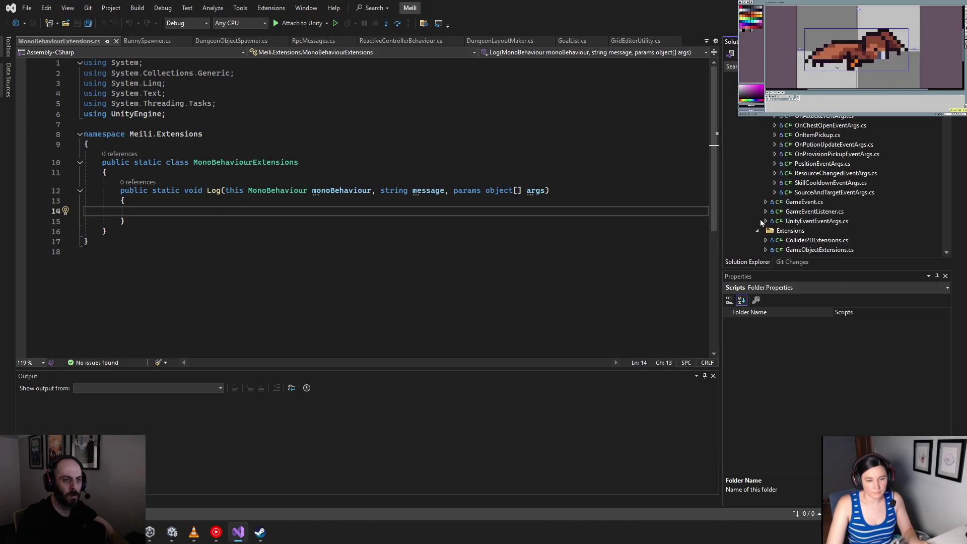
scroll(756, 220, down, 10)
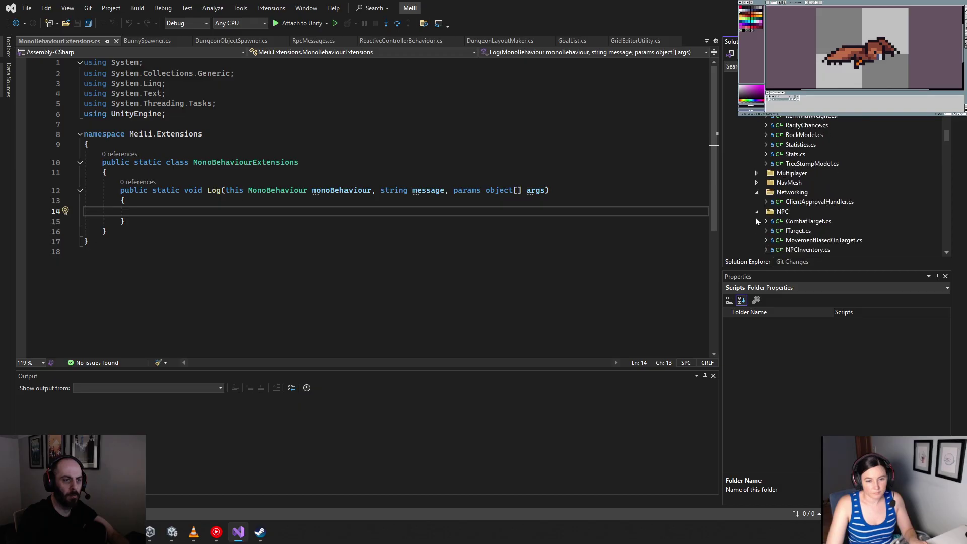
scroll(756, 220, down, 6)
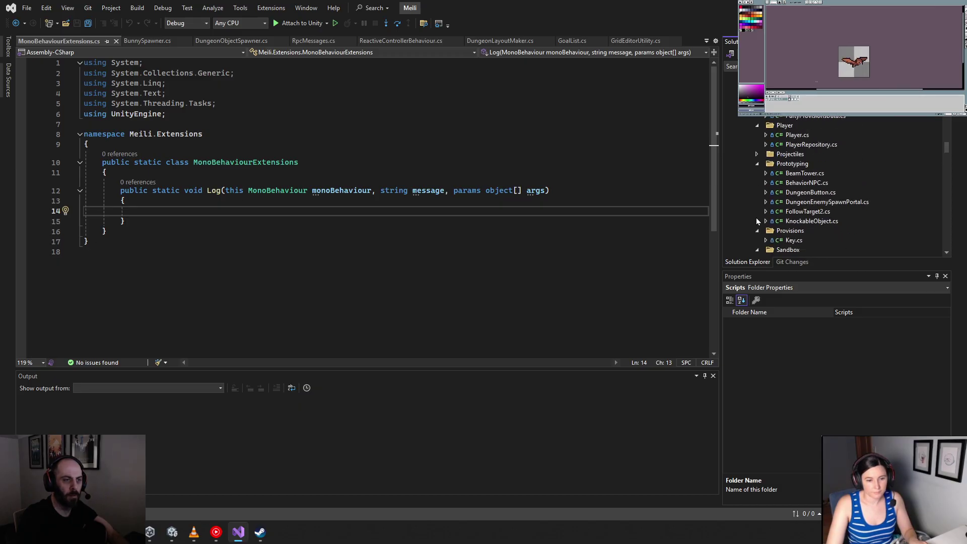
scroll(756, 220, down, 8)
scroll(756, 220, down, 8)
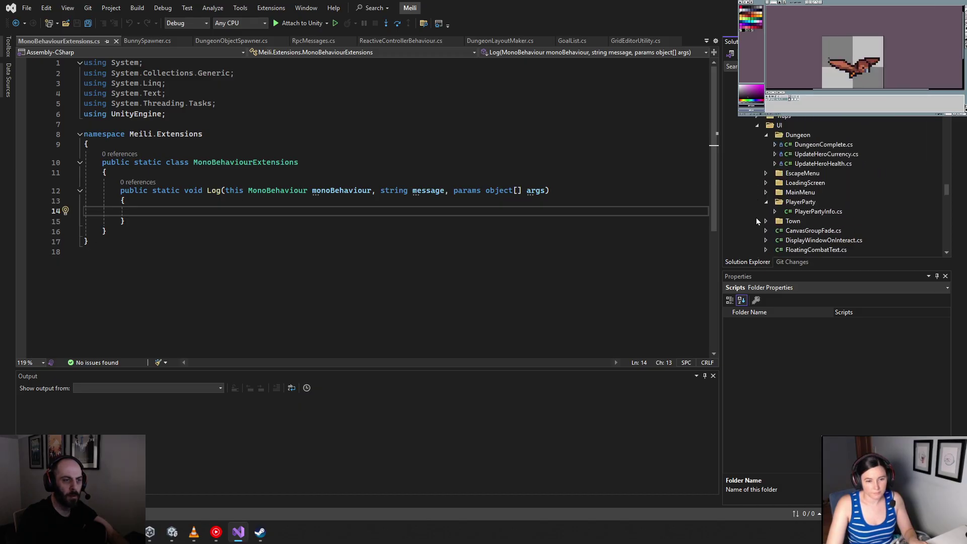
scroll(757, 220, down, 5)
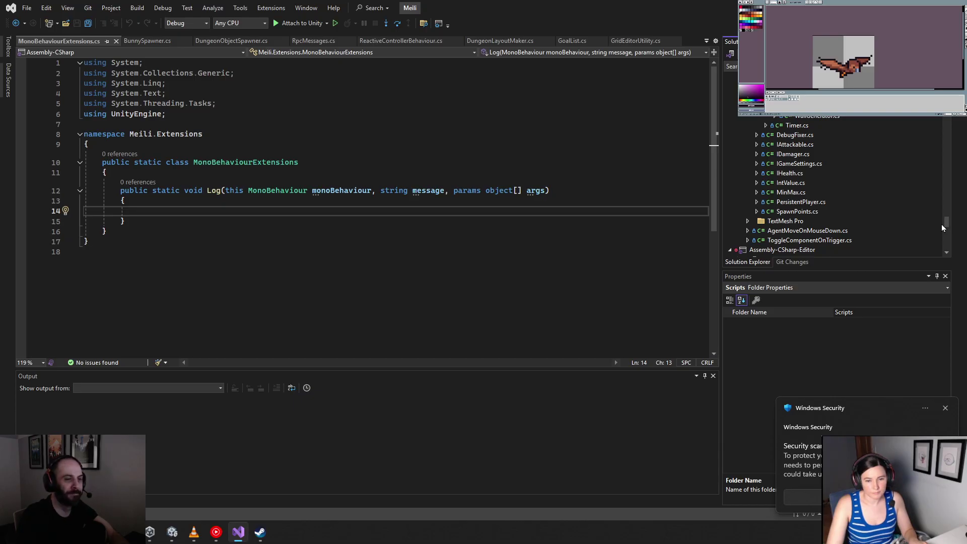
scroll(851, 186, up, 5)
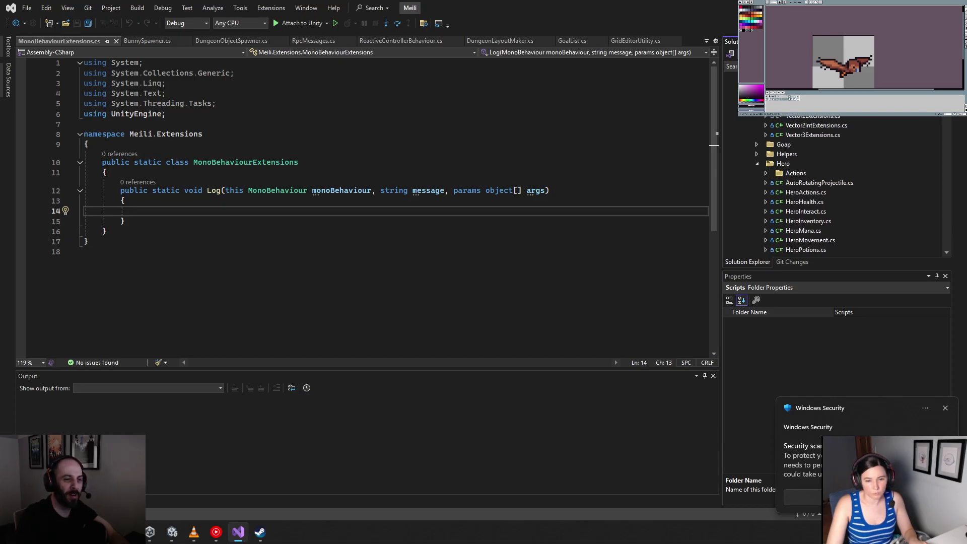
scroll(836, 186, up, 5)
Try to add another folder named Attributes to the Scripts folder
right_click(792, 134)
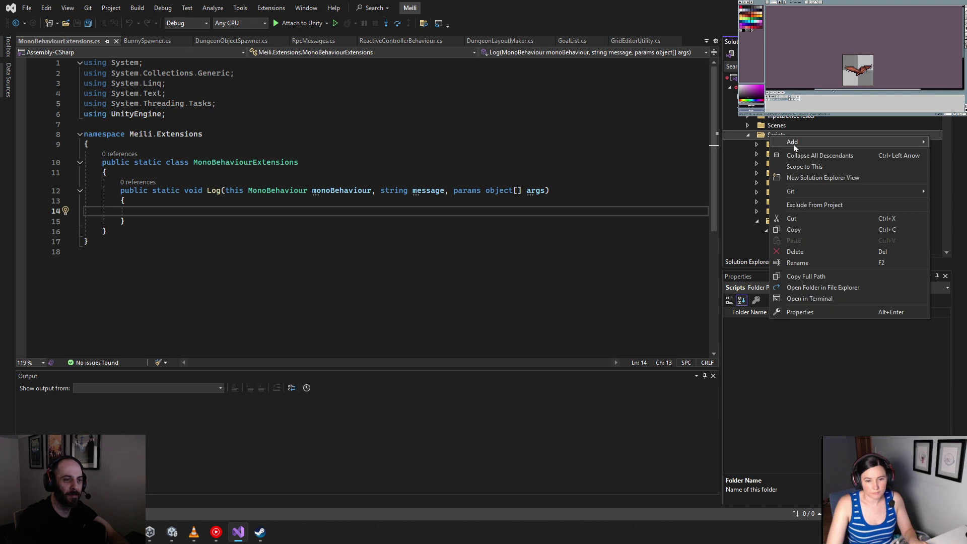
mouse_move(786, 141)
click(667, 165)
text(Attribuy)
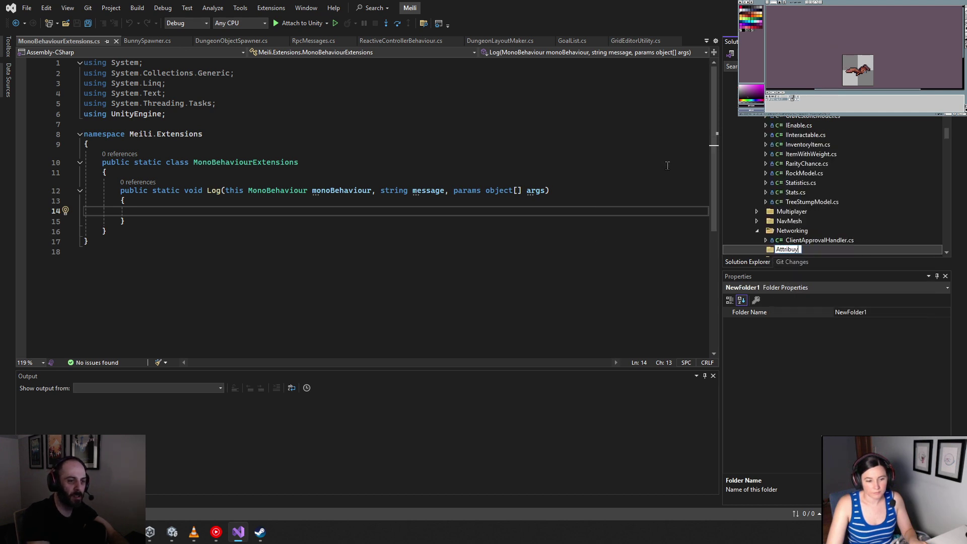
key(BackSpace)
text(tes)
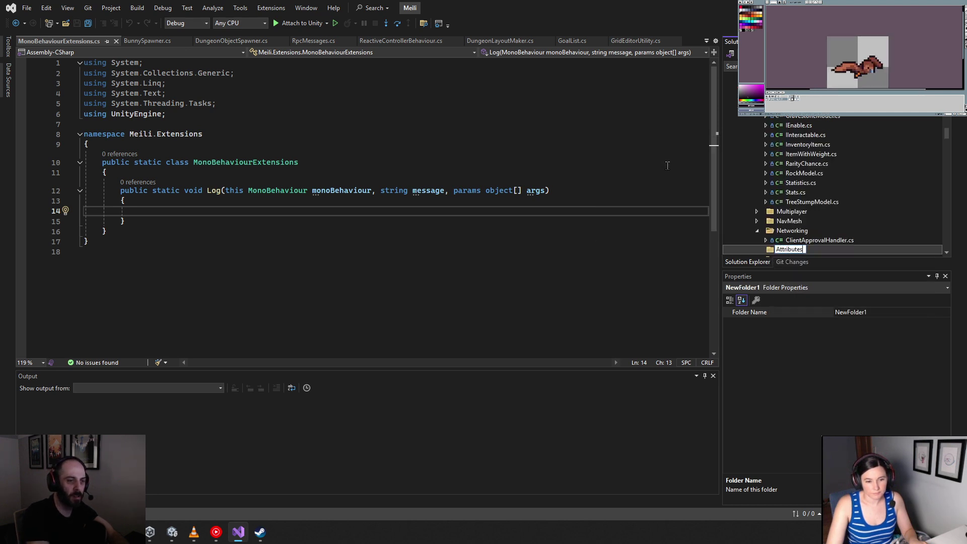
key(Return)
key(Return)
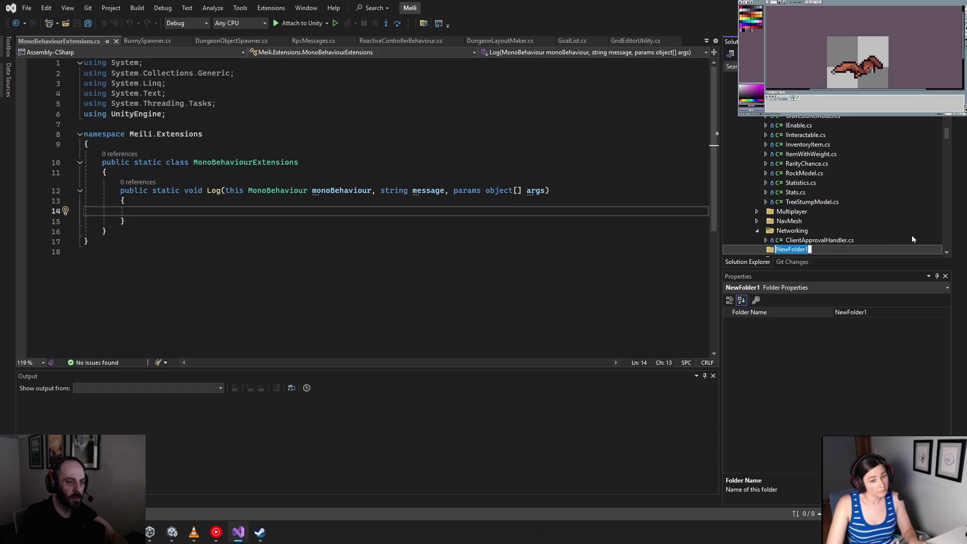
Delete the leftover NewFolder1 folder from Scripts
scroll(901, 231, down, 5)
scroll(875, 226, up, 5)
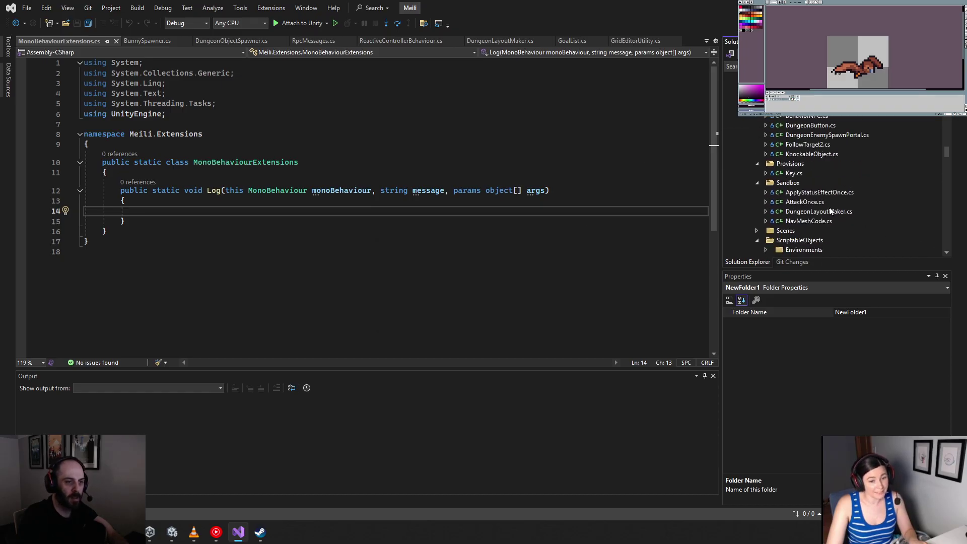
click(788, 167)
click(787, 194)
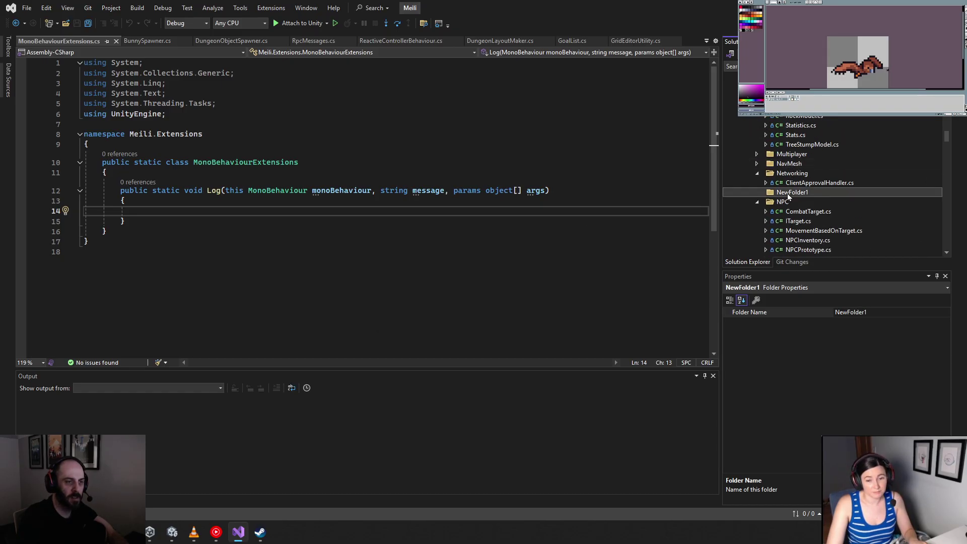
key(Delete)
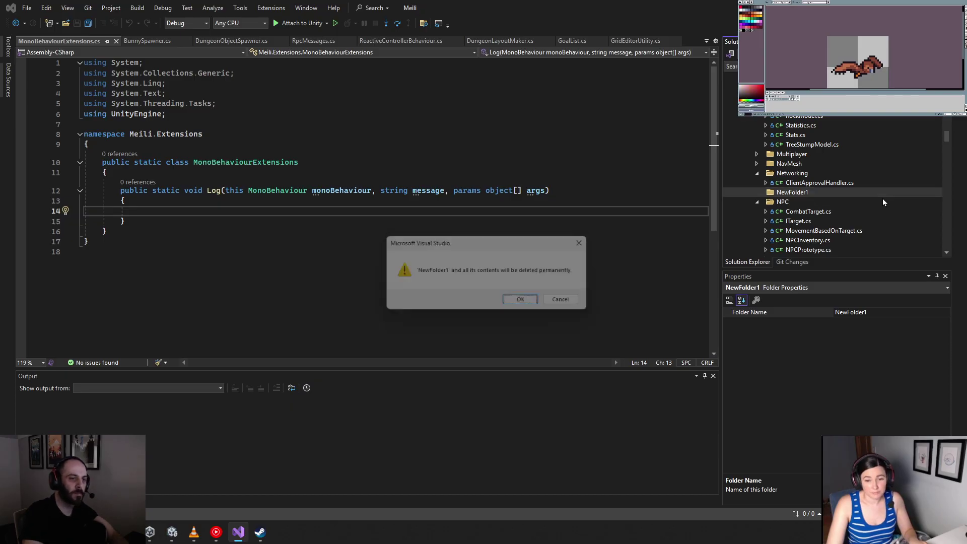
key(Return)
Switch to the Unity editor and open the Attributes folder under Assets/Scripts
key(alt+Tab)
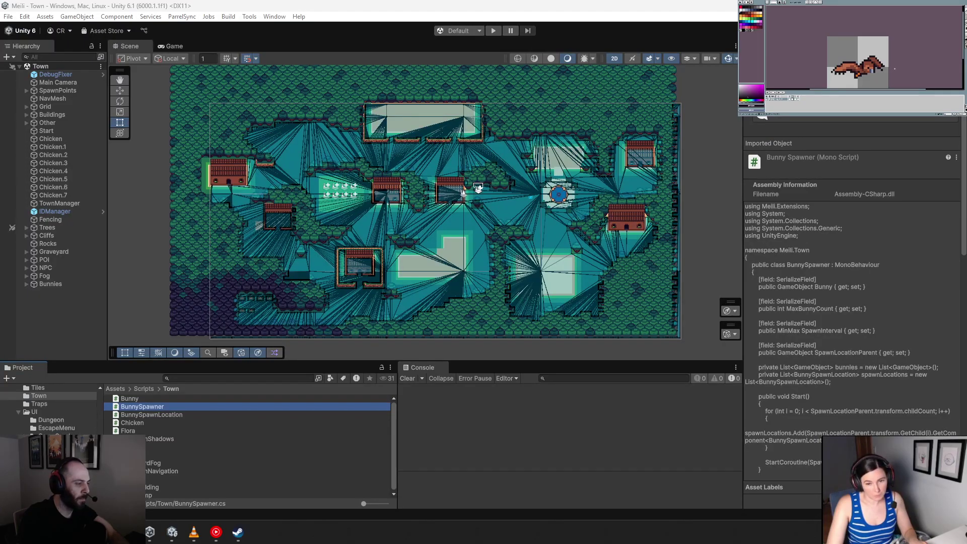
scroll(101, 413, up, 5)
scroll(102, 414, down, 2)
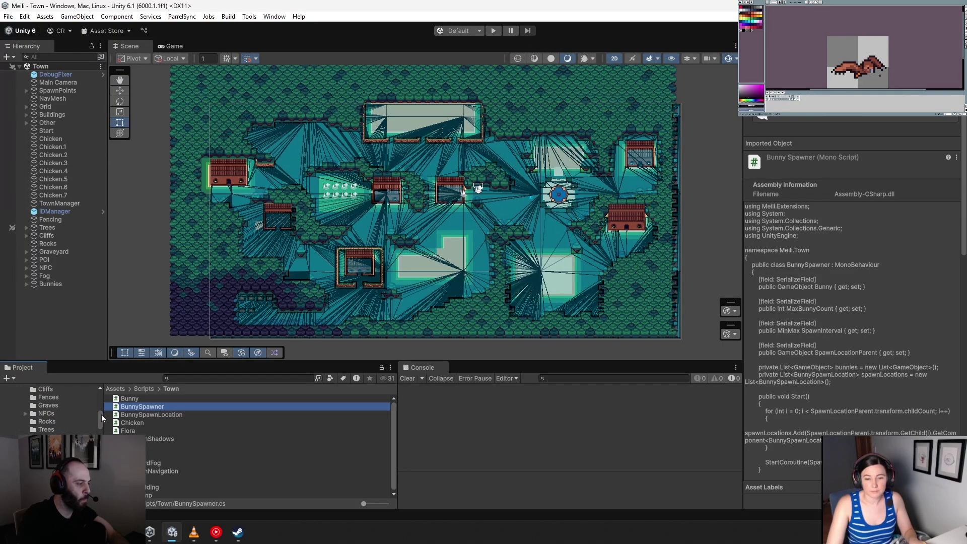
mouse_move(101, 415)
mouse_down()
mouse_move(101, 398)
mouse_move(101, 458)
mouse_move(104, 431)
mouse_up()
click(45, 436)
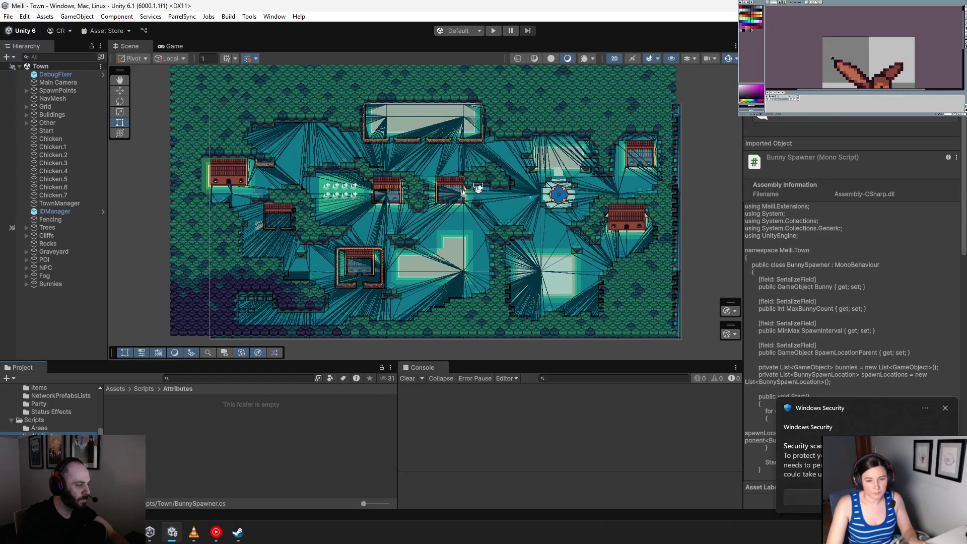
right_click(146, 425)
mouse_move(225, 165)
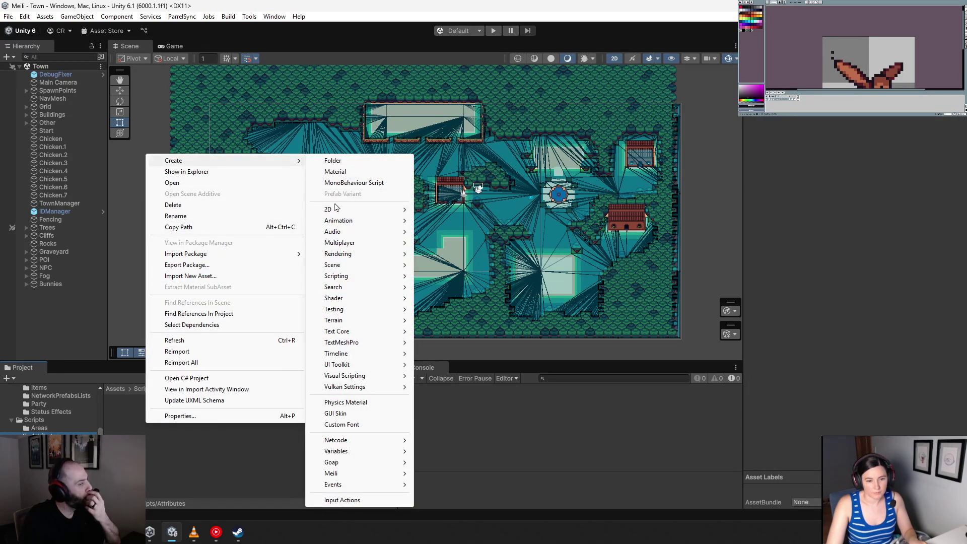
mouse_move(373, 258)
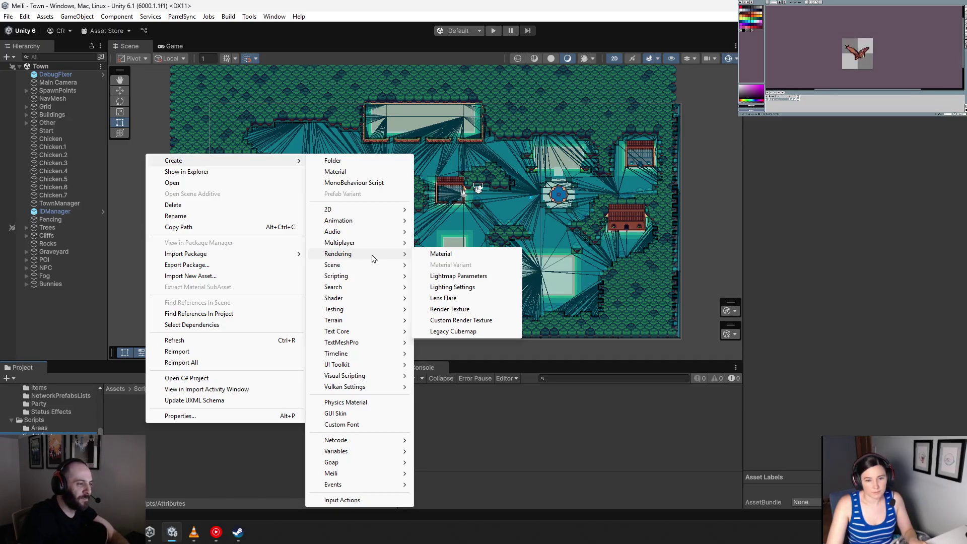
click(244, 448)
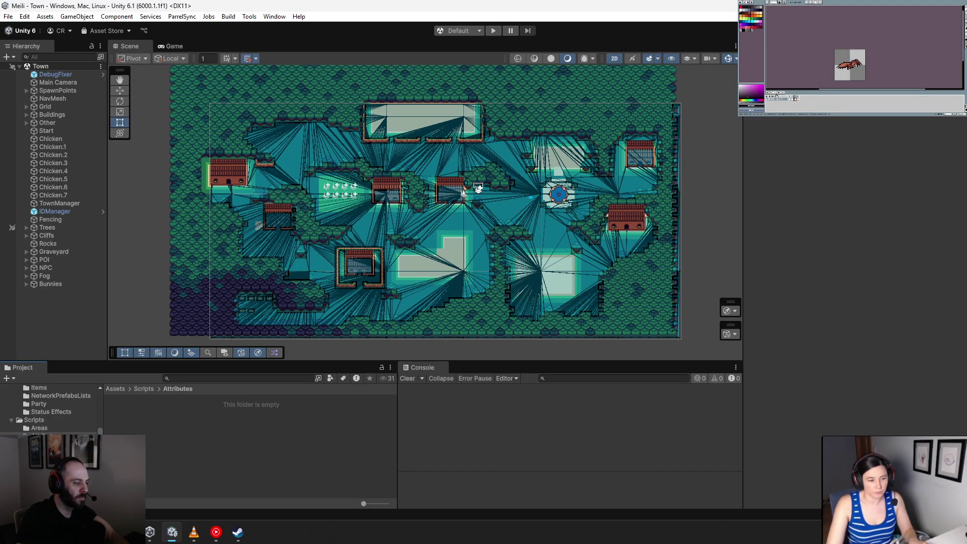
Create an assembly definition named Meili.Attributes in the Attributes folder
right_click(137, 415)
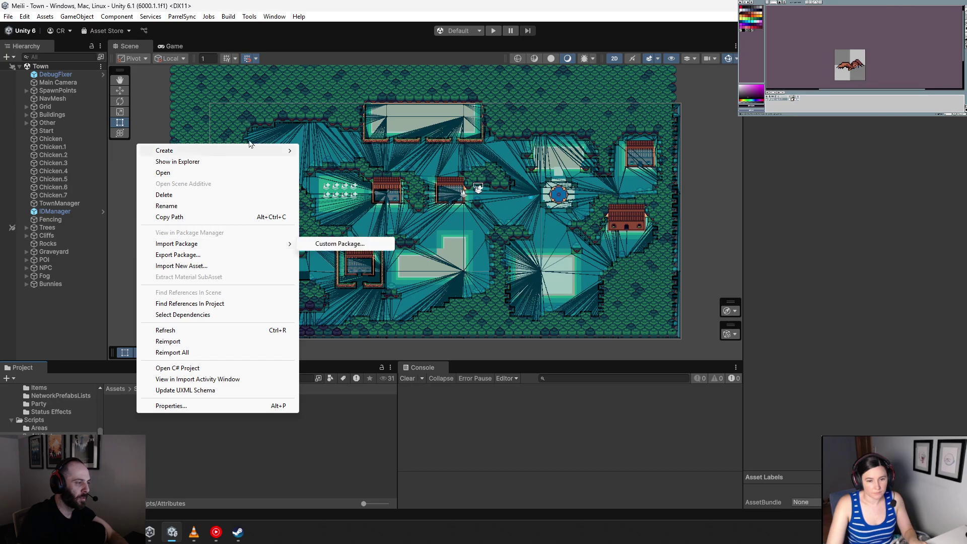
mouse_move(252, 150)
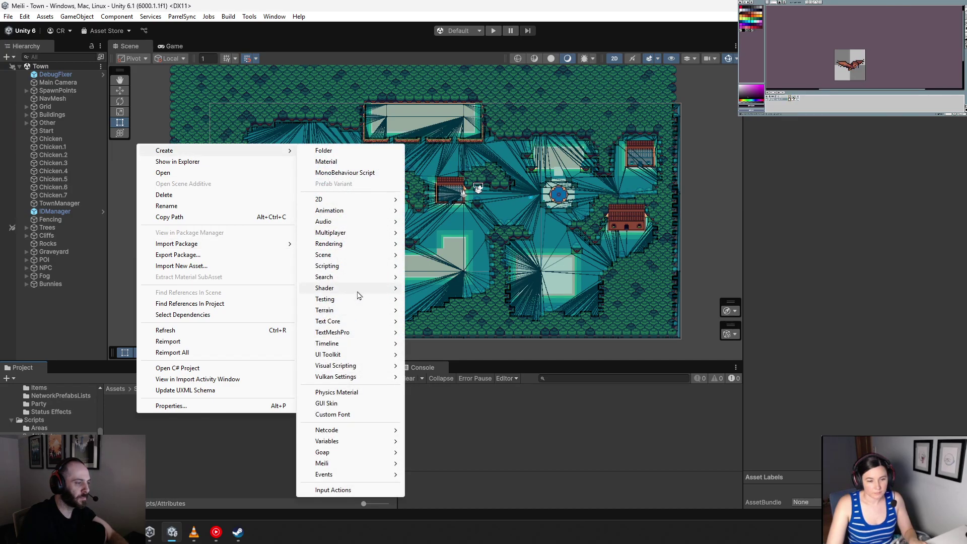
mouse_move(403, 270)
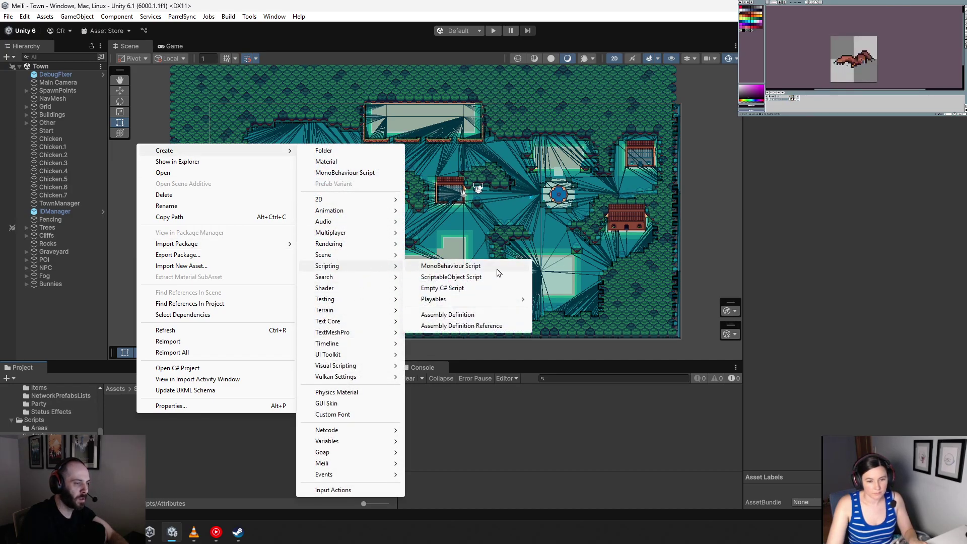
click(470, 315)
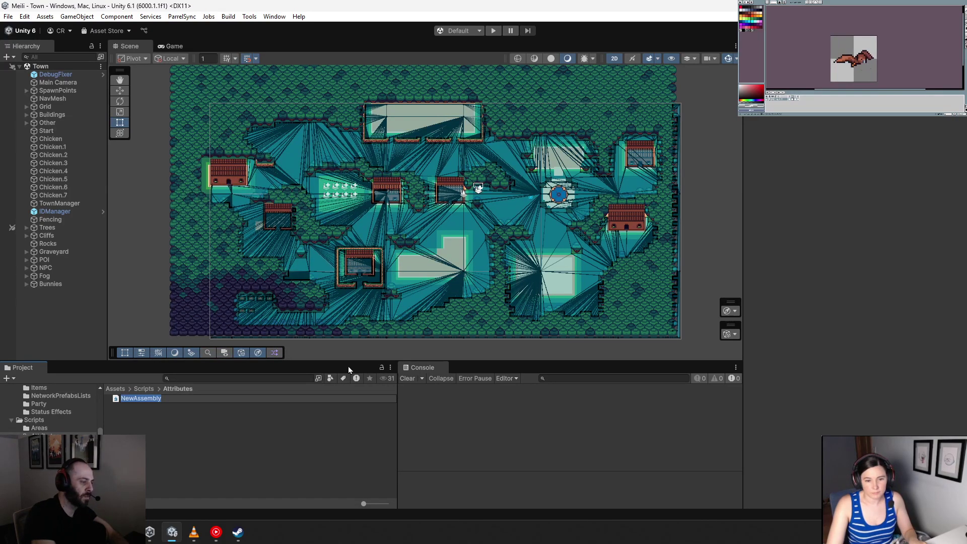
text(Mei)
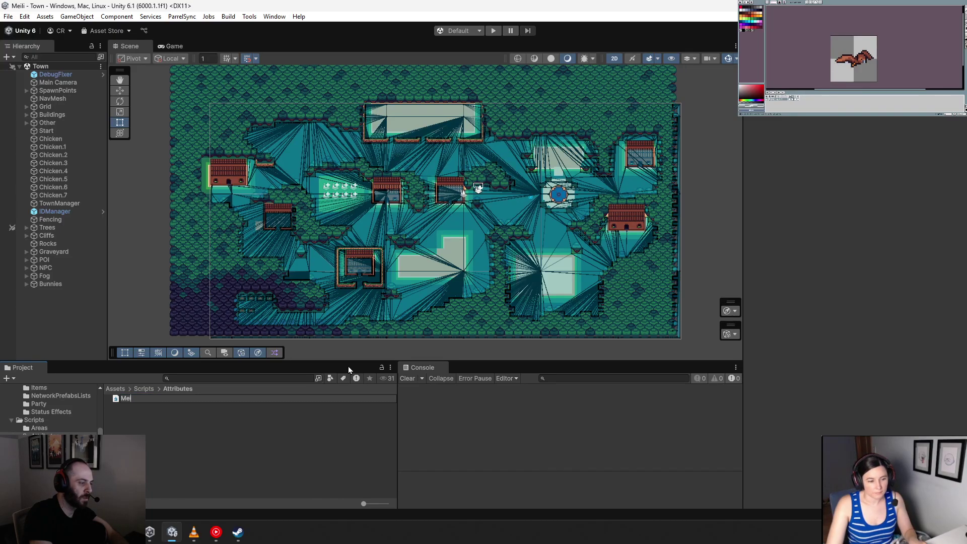
text(li)
text(.Attributes)
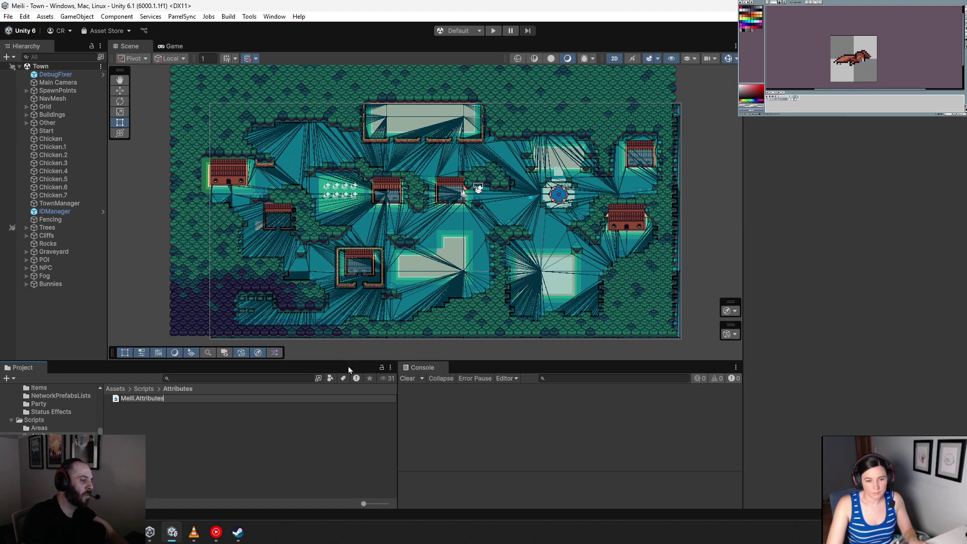
key(Return)
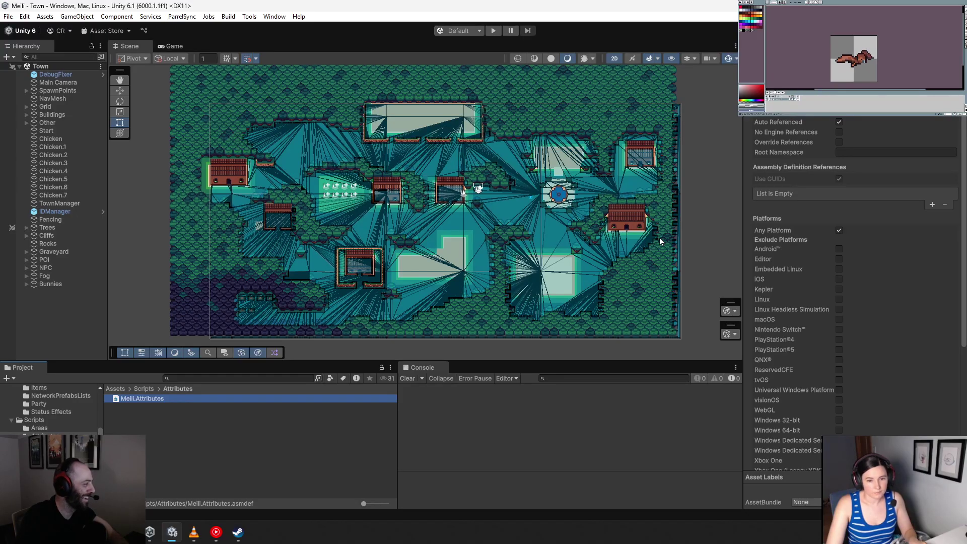
Set the assembly definition's root namespace to Meili.Attributes and save its import settings
click(848, 152)
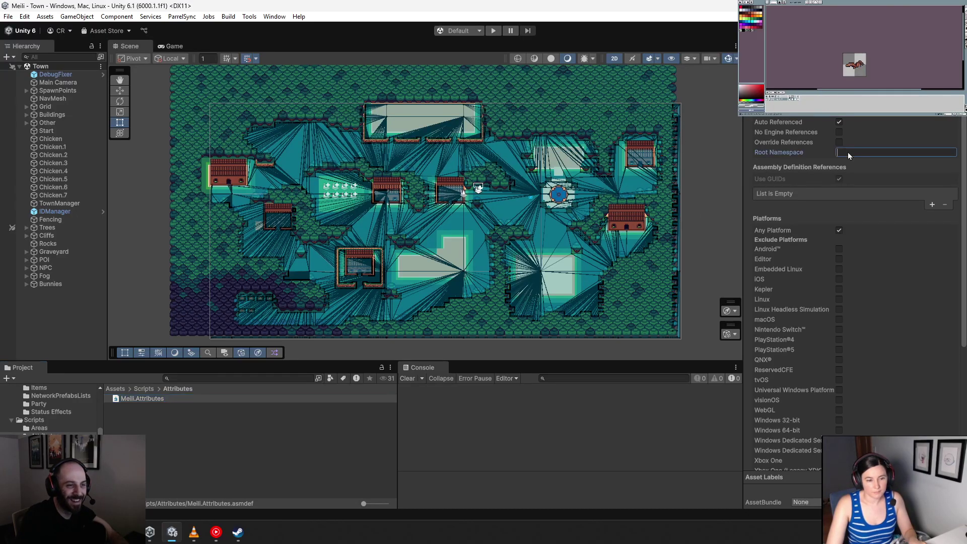
text(Meil)
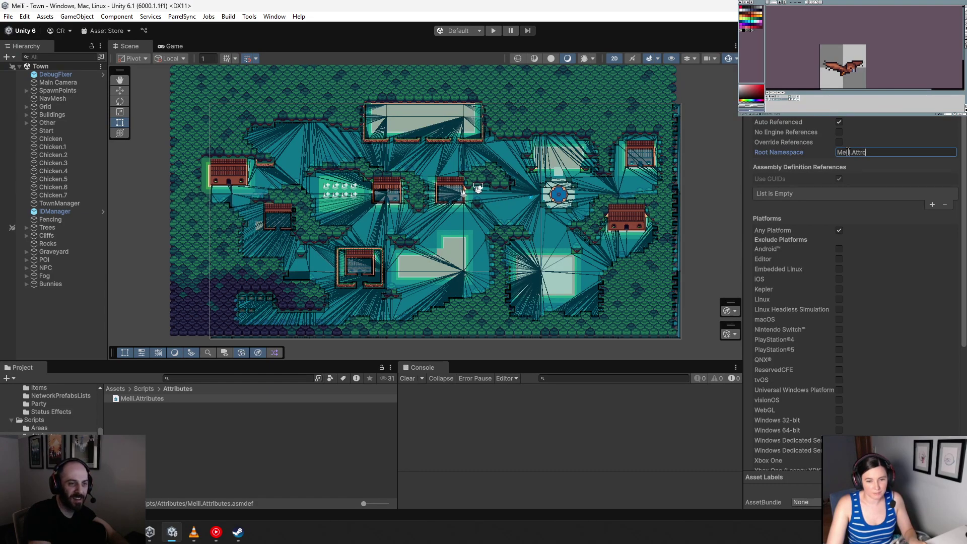
text(i.Attributes)
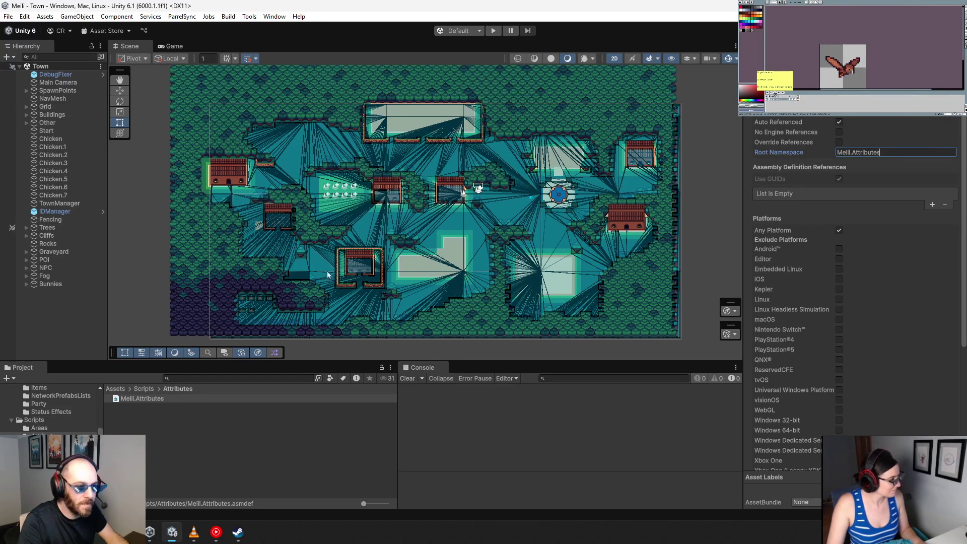
click(145, 429)
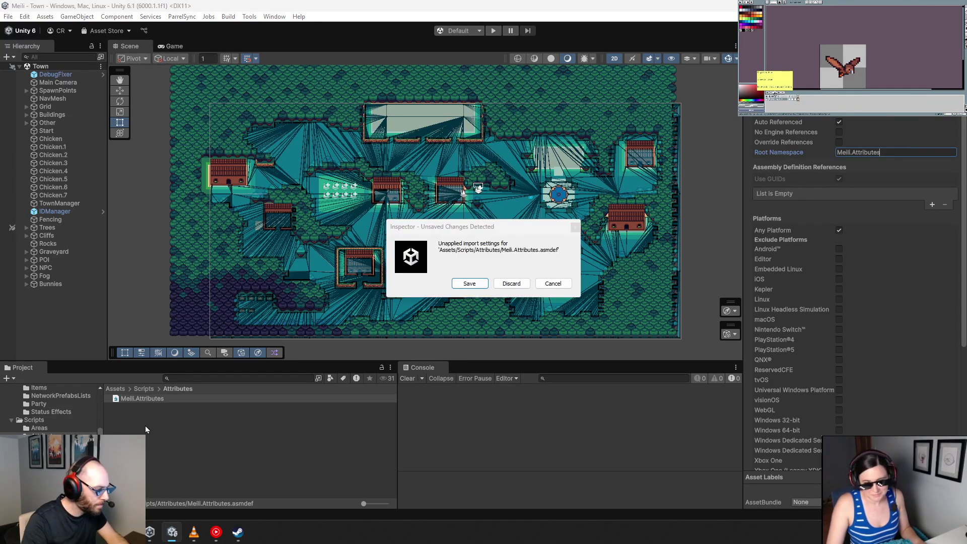
click(474, 284)
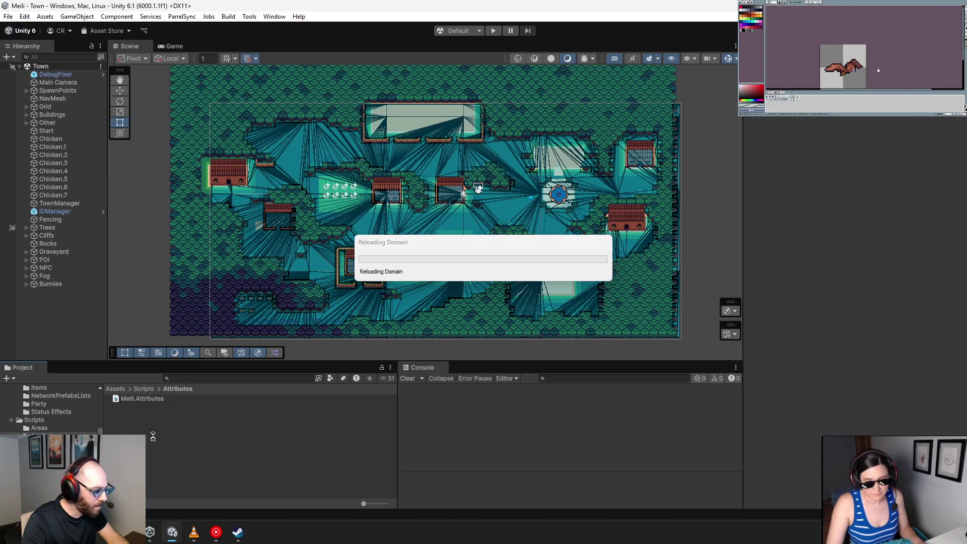
Create a MonoBehaviour script named Logger in the Attributes folder
right_click(187, 449)
mouse_move(226, 164)
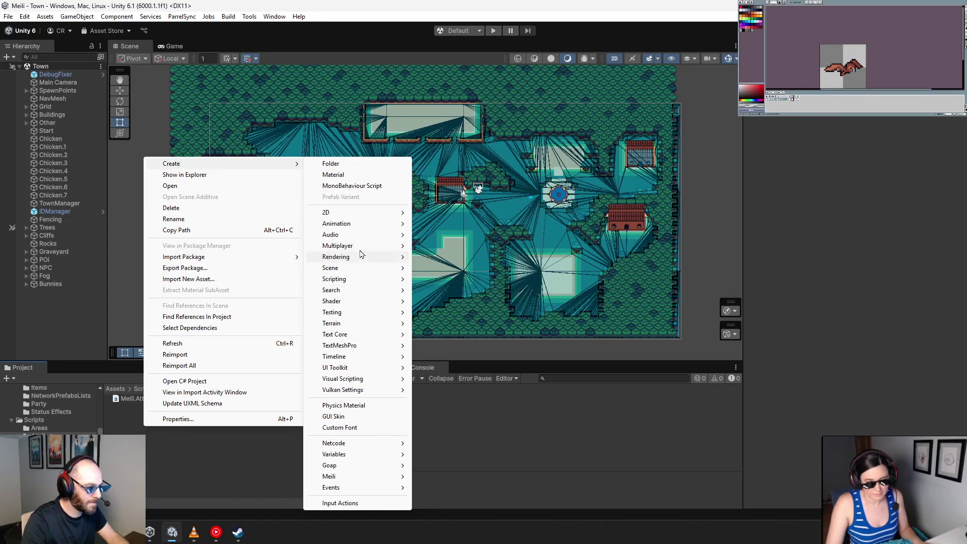
mouse_move(357, 248)
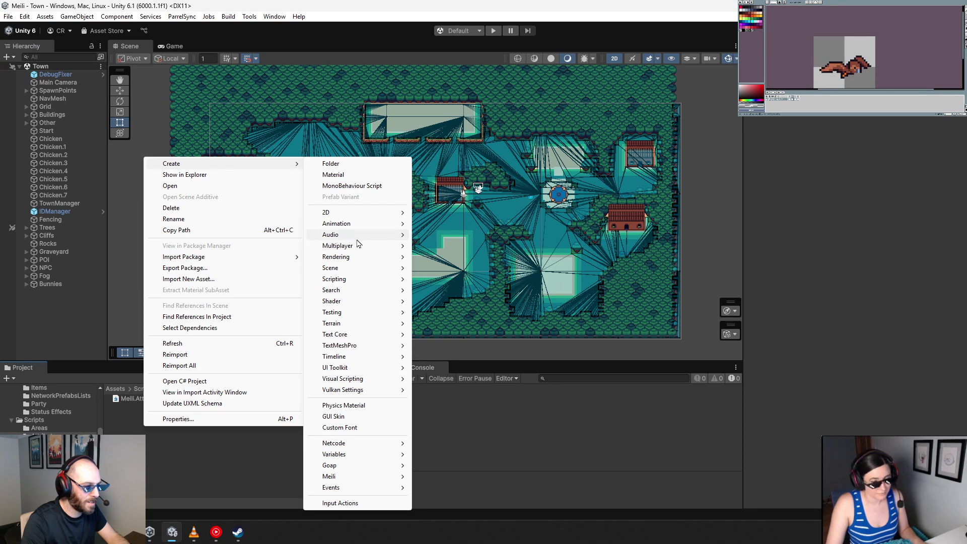
mouse_move(363, 280)
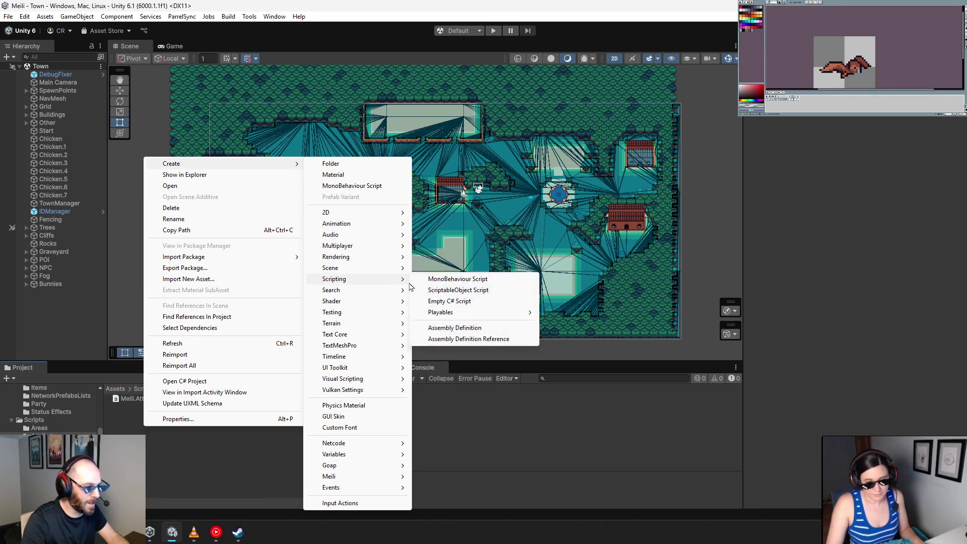
click(460, 280)
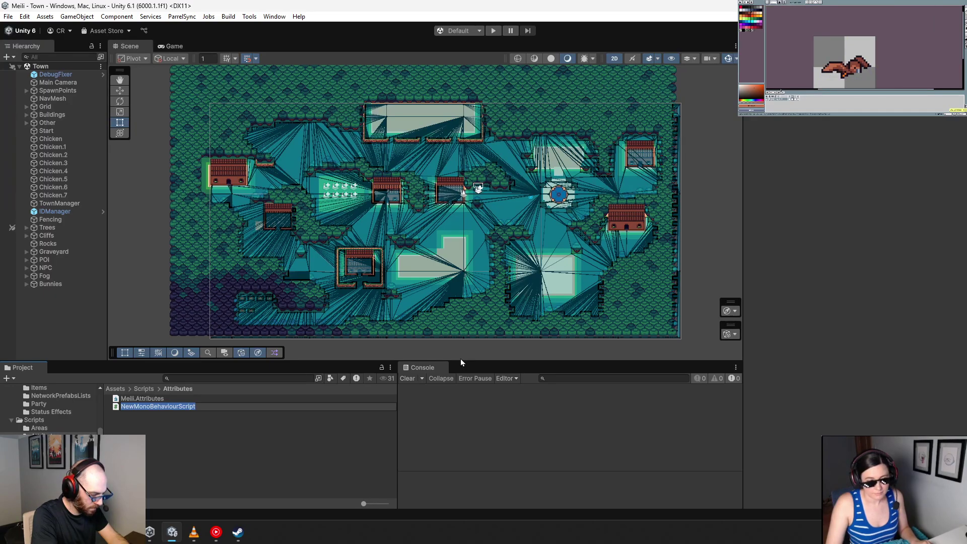
text(Logger)
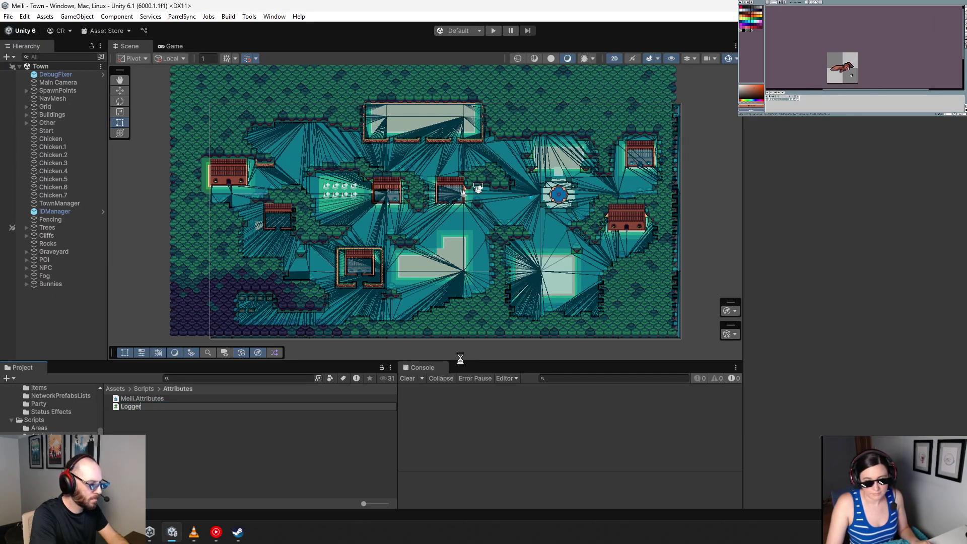
key(Return)
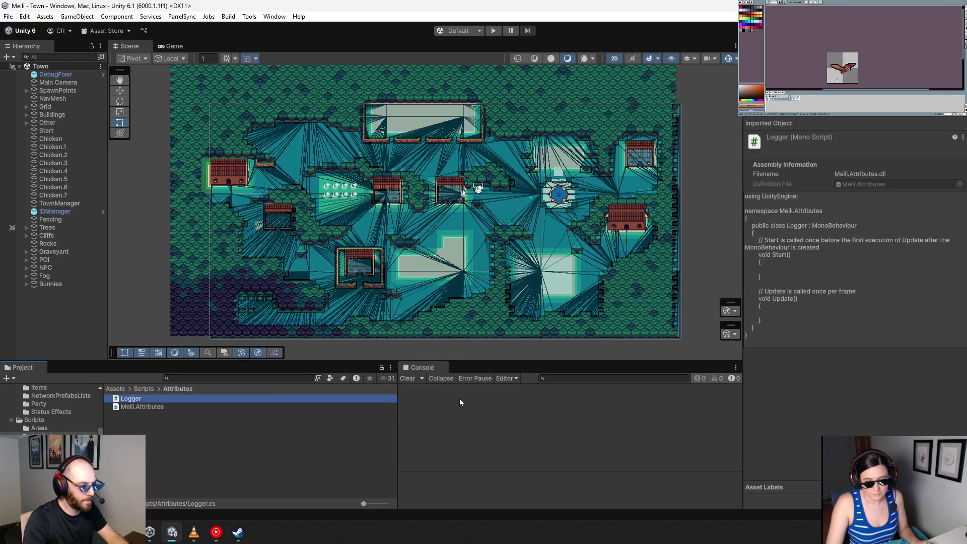
Open the Logger script in Visual Studio and strip its MonoBehaviour base and template methods, leaving an empty class body
double_click(125, 398)
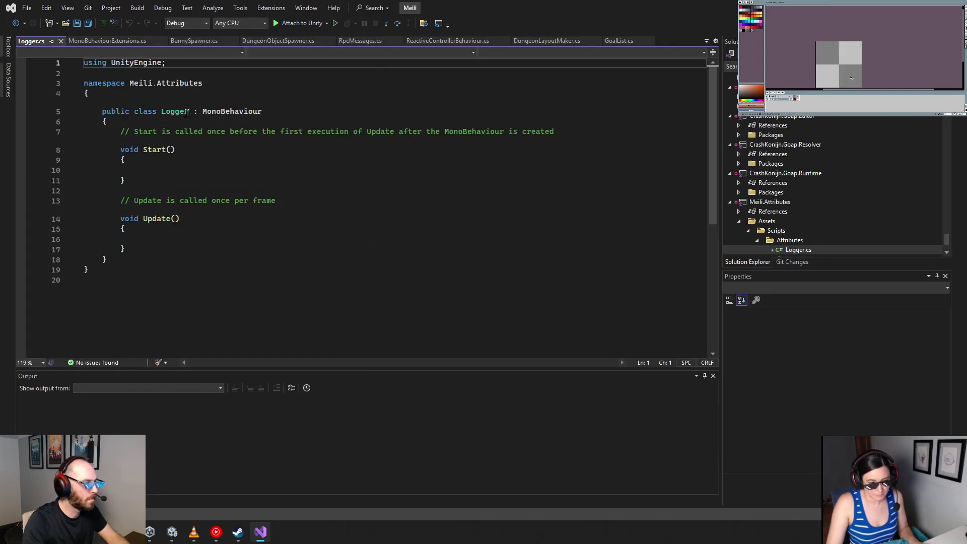
drag(161, 111, 175, 252)
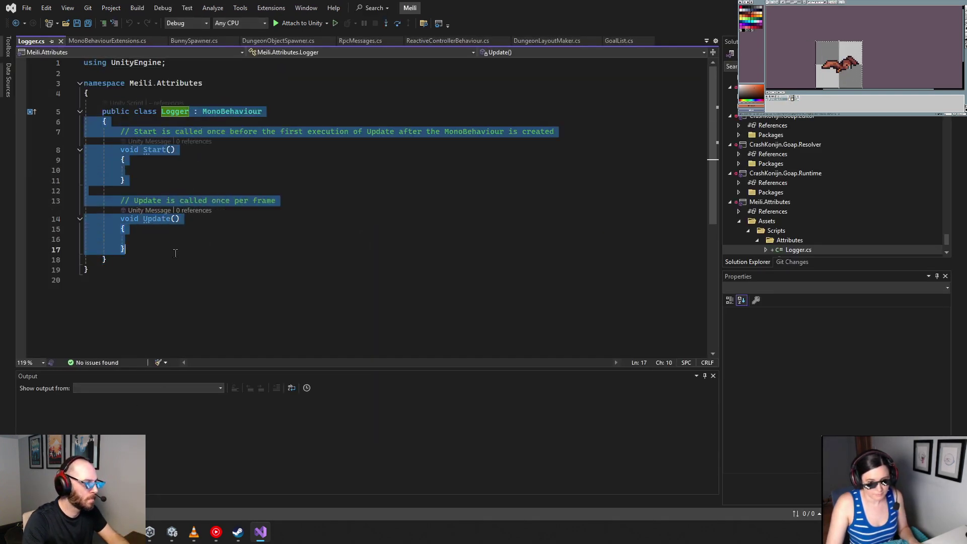
key(BackSpace)
key(Return)
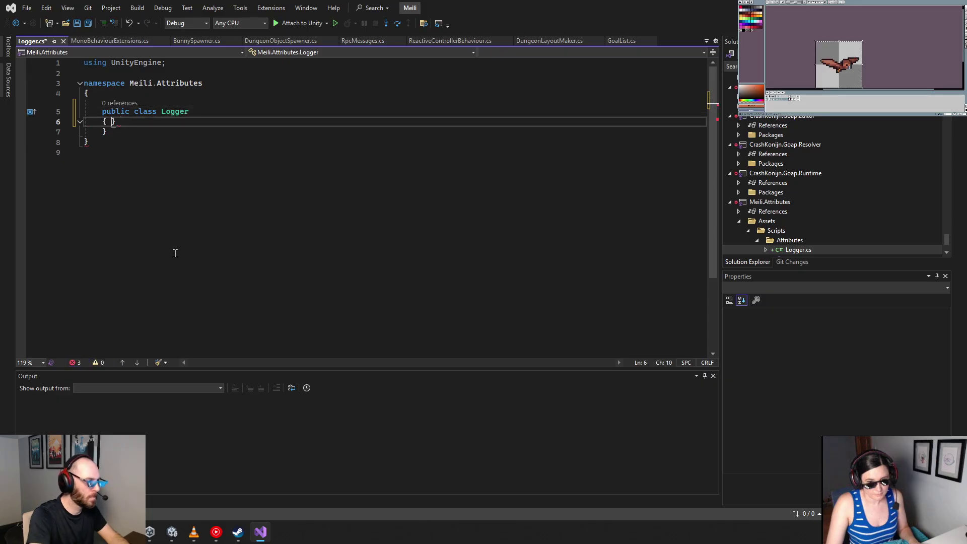
text({)
key(Return)
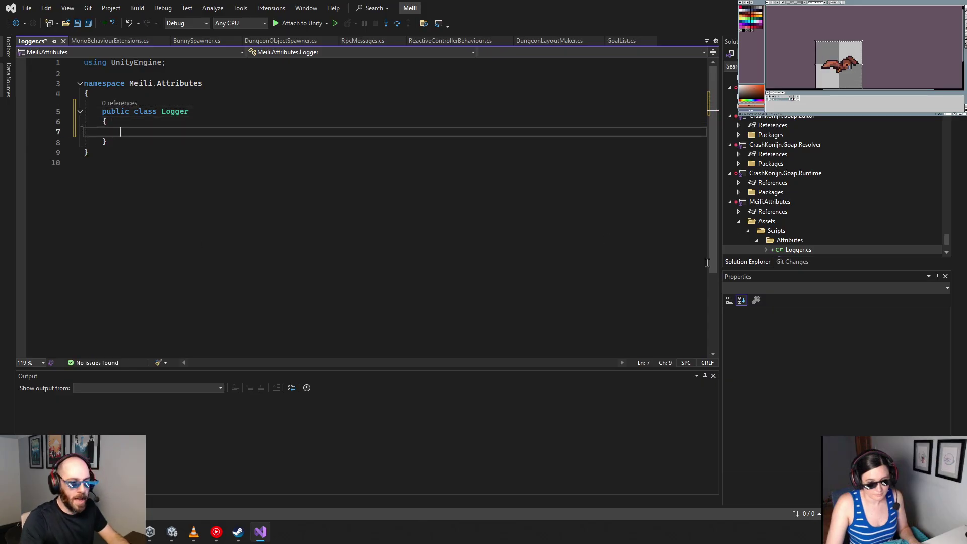
Rename Logger.cs to LoggerAttribute.cs in the Meili.Attributes project and reload the modified solution
click(792, 251)
right_click(792, 250)
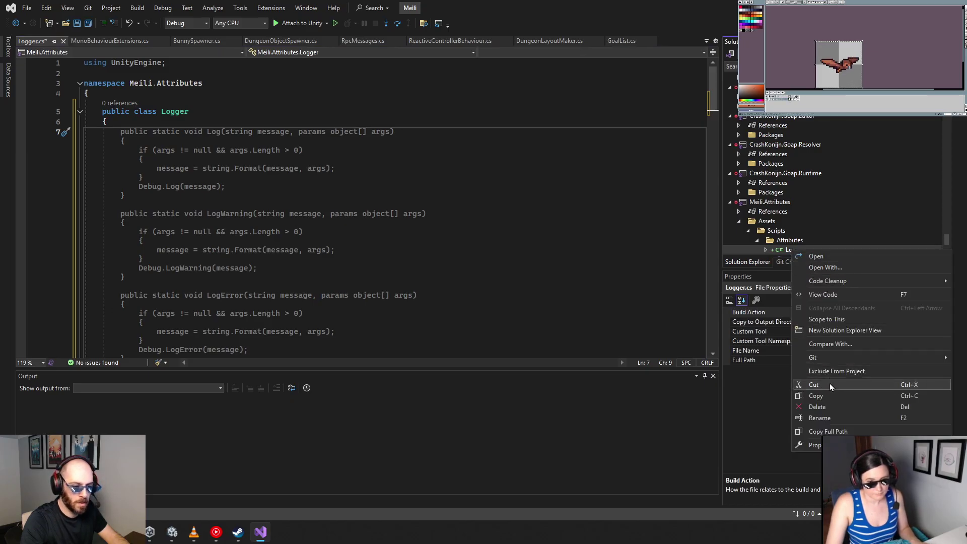
mouse_move(833, 357)
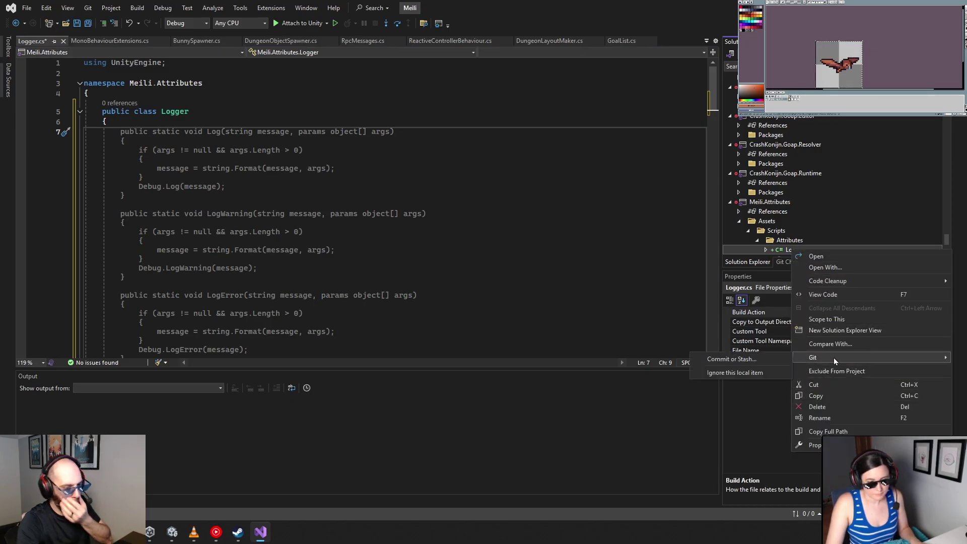
click(838, 414)
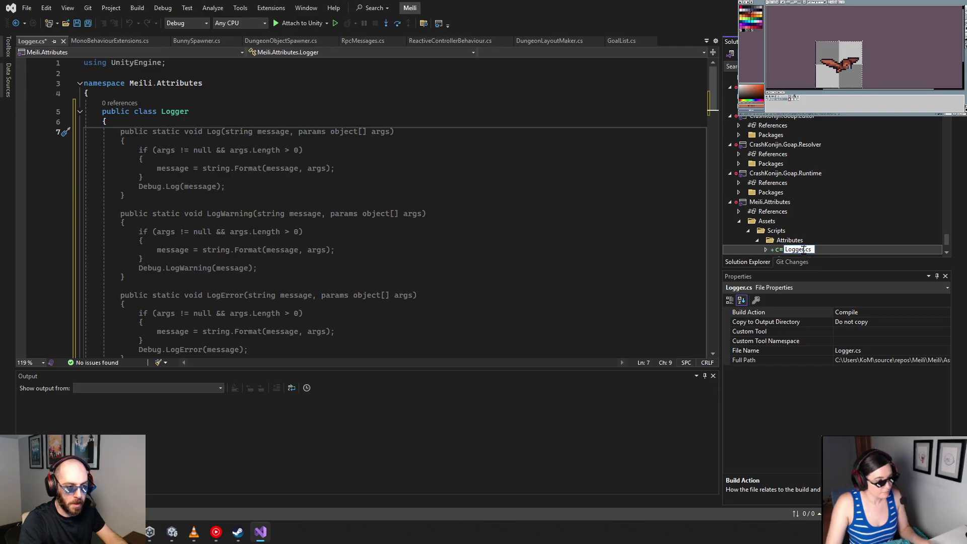
key(Right)
text(Attribu)
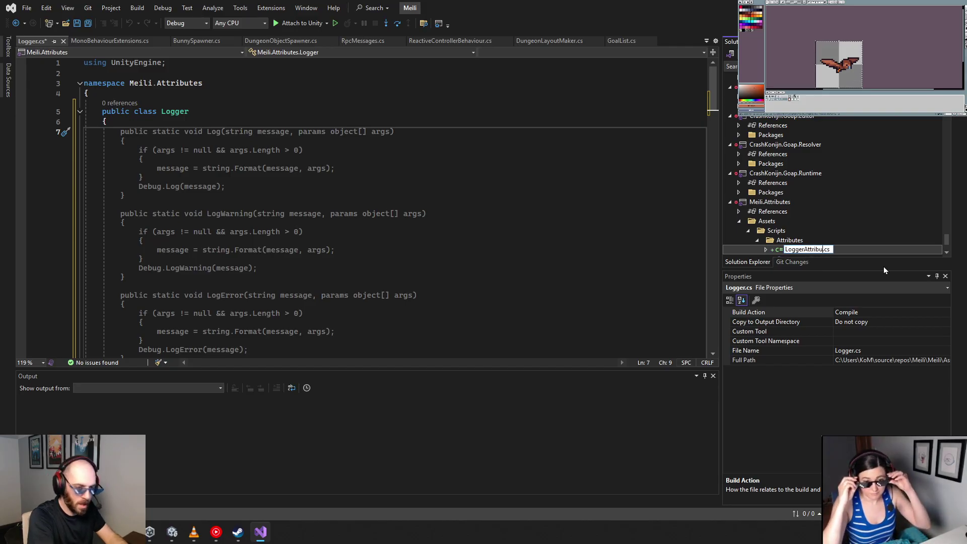
text(te)
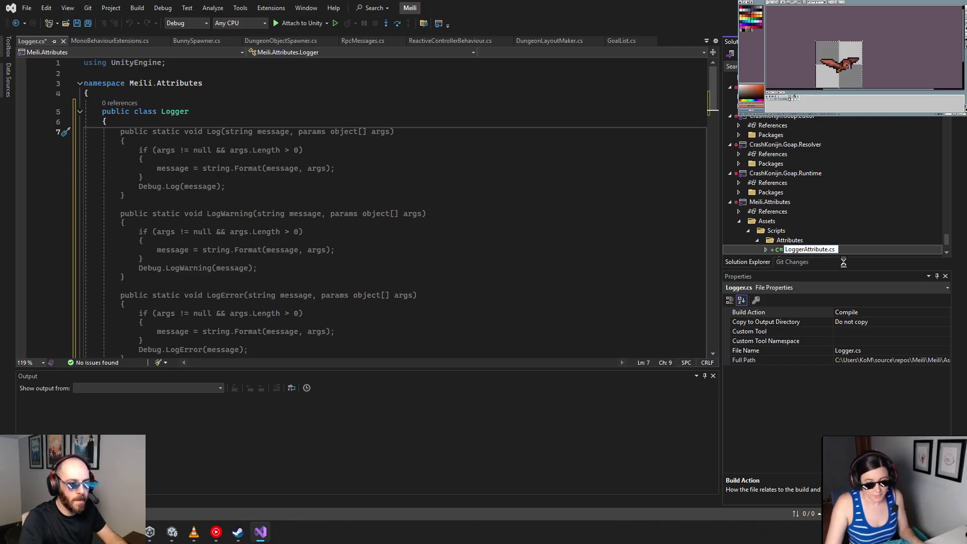
key(Return)
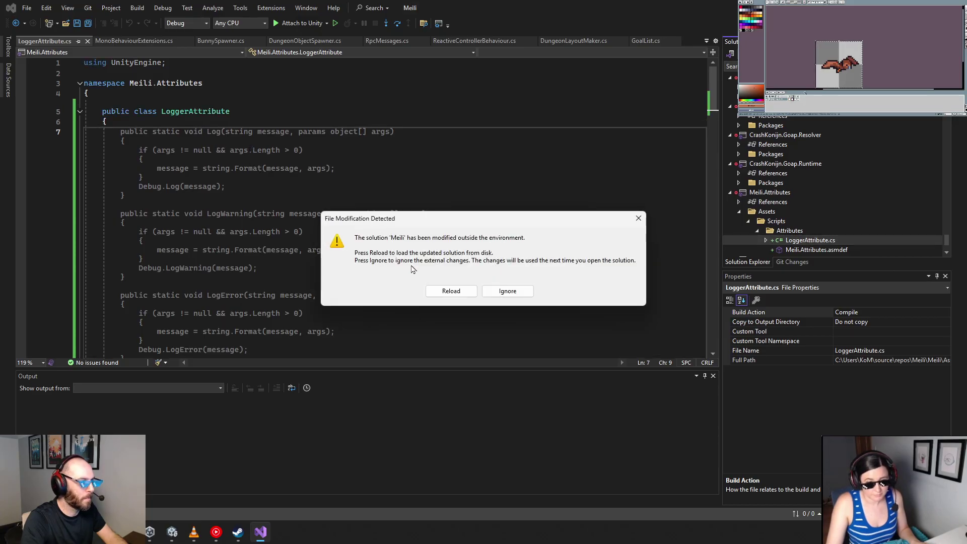
click(463, 295)
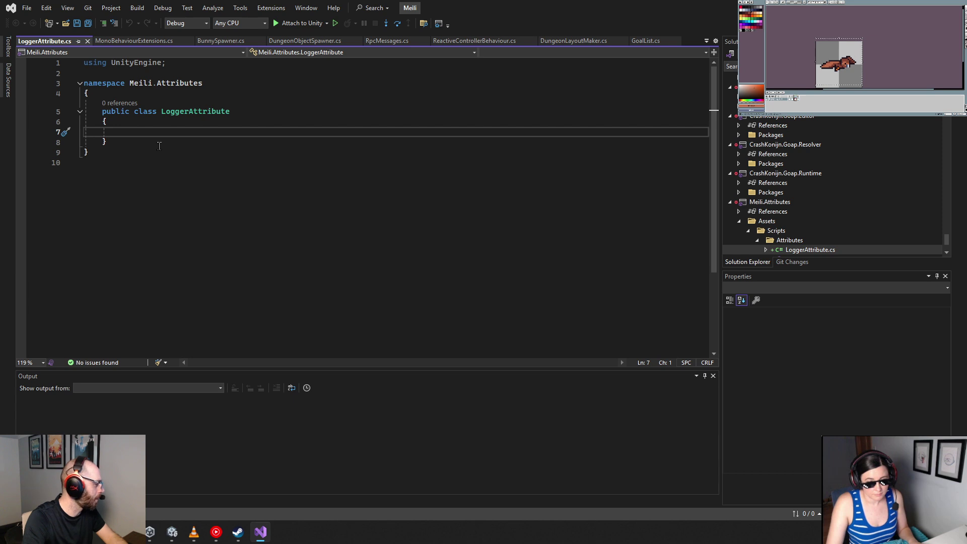
Make the LoggerAttribute class inherit from Attribute and import the System namespace for it
click(156, 97)
click(262, 111)
text(:)
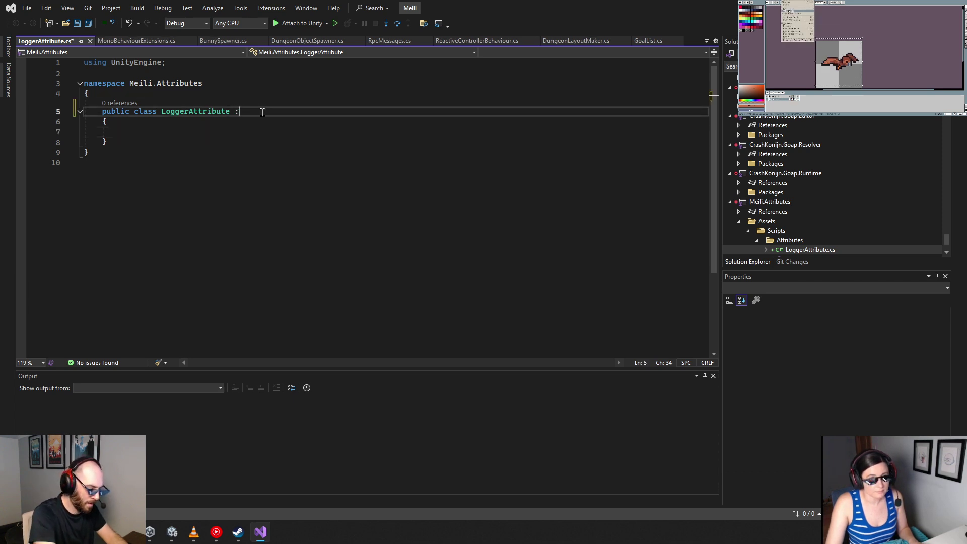
text( Attribute)
key(Tab)
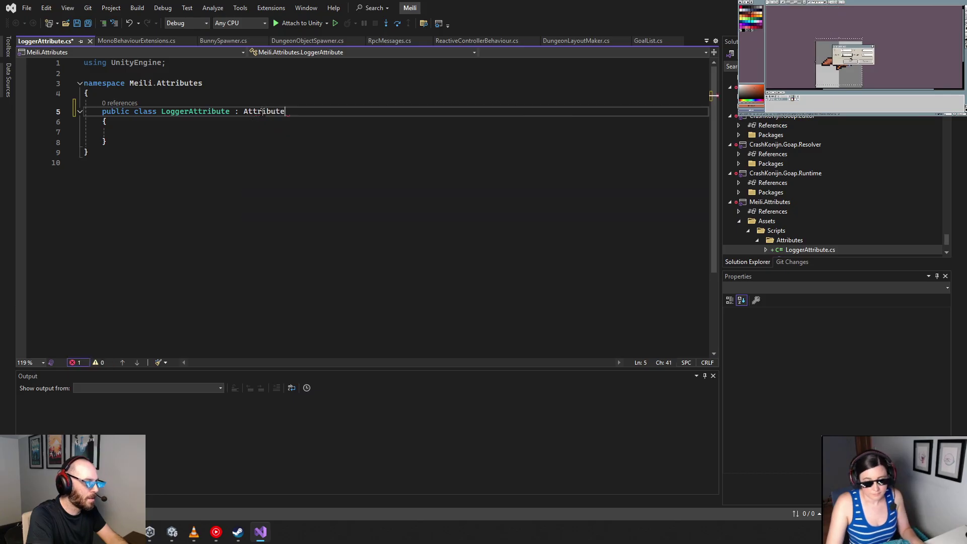
right_click(262, 113)
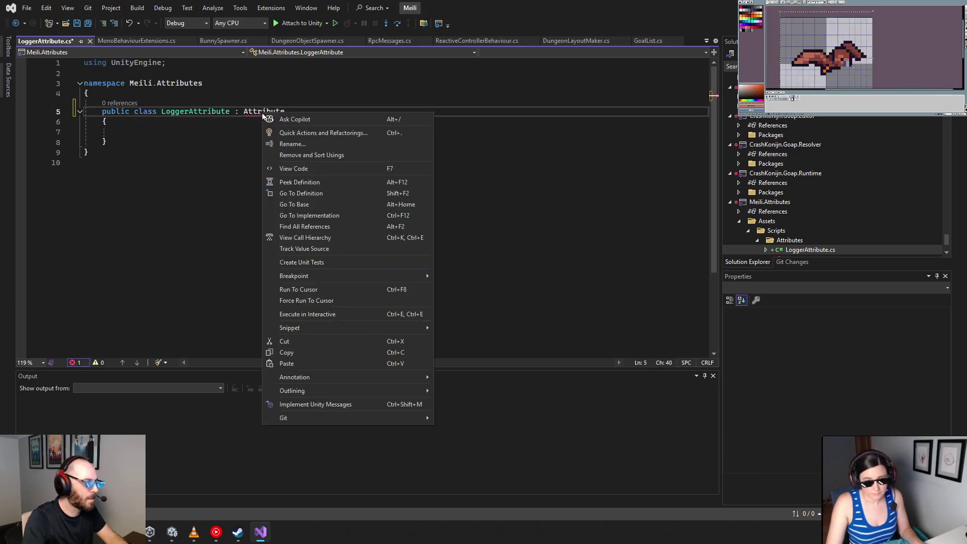
click(303, 133)
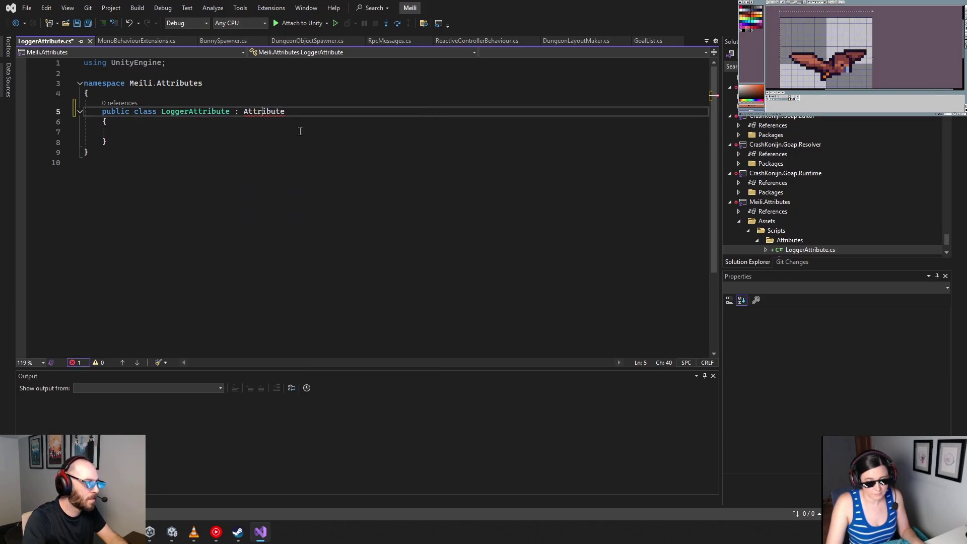
click(143, 128)
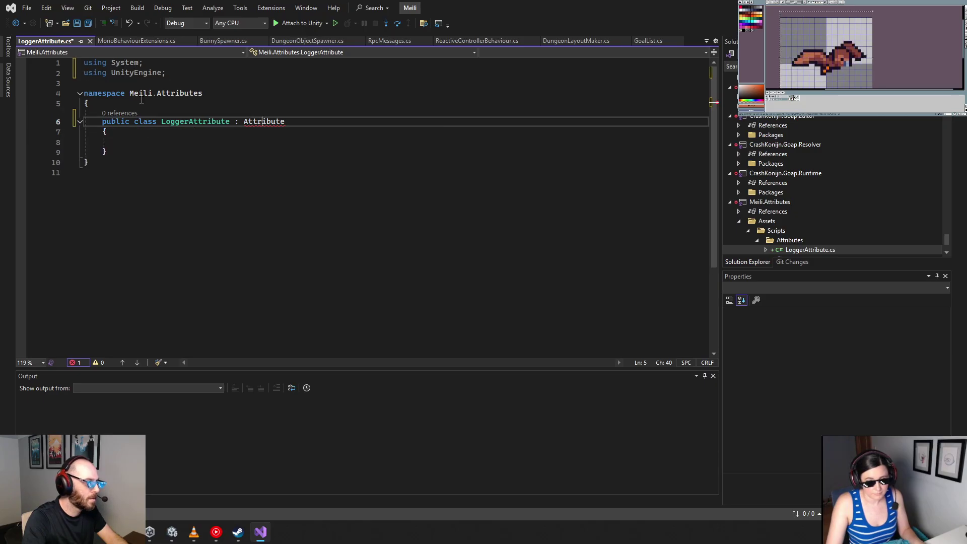
click(215, 161)
Add a public get-only bool property named Enabled to the LoggerAttribute class
click(143, 146)
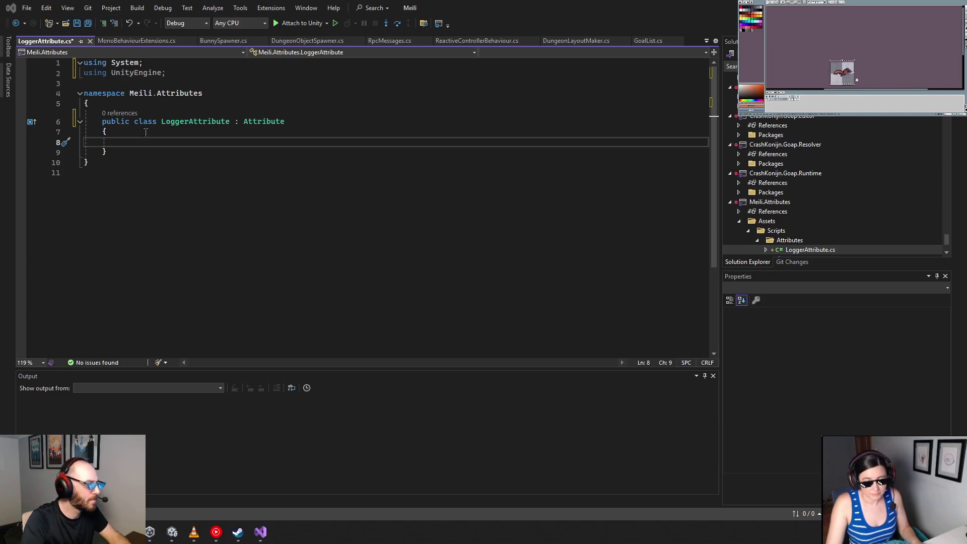
click(262, 143)
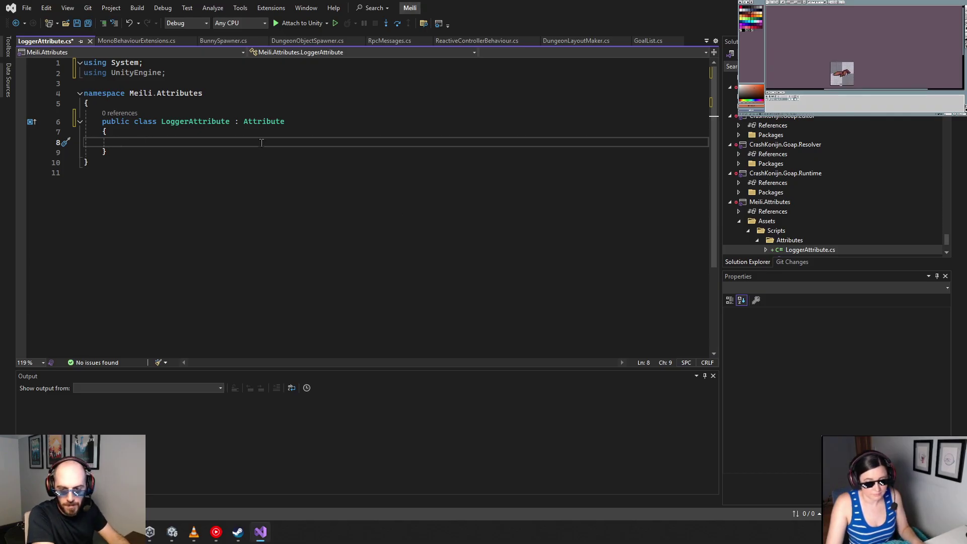
text(public bool )
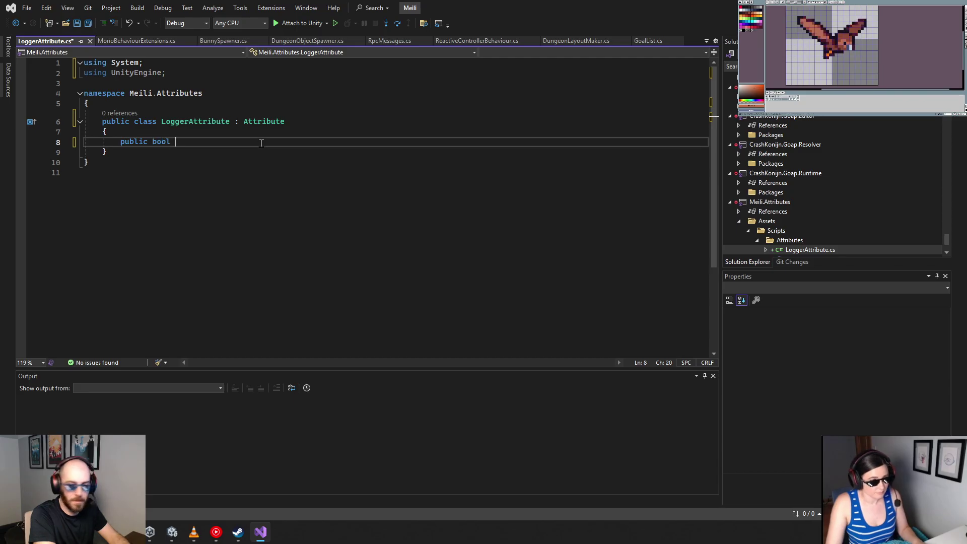
text(Enabled )
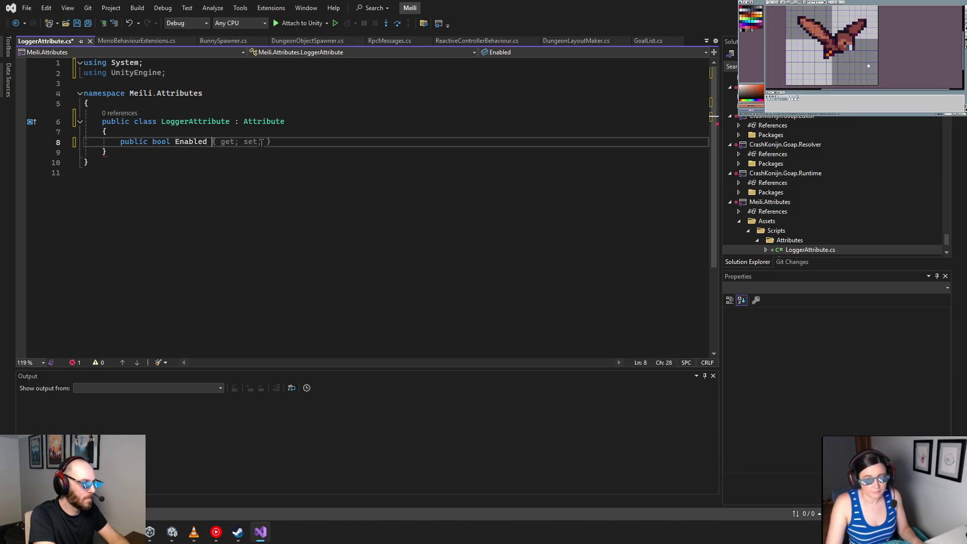
text({ get; })
key(Return)
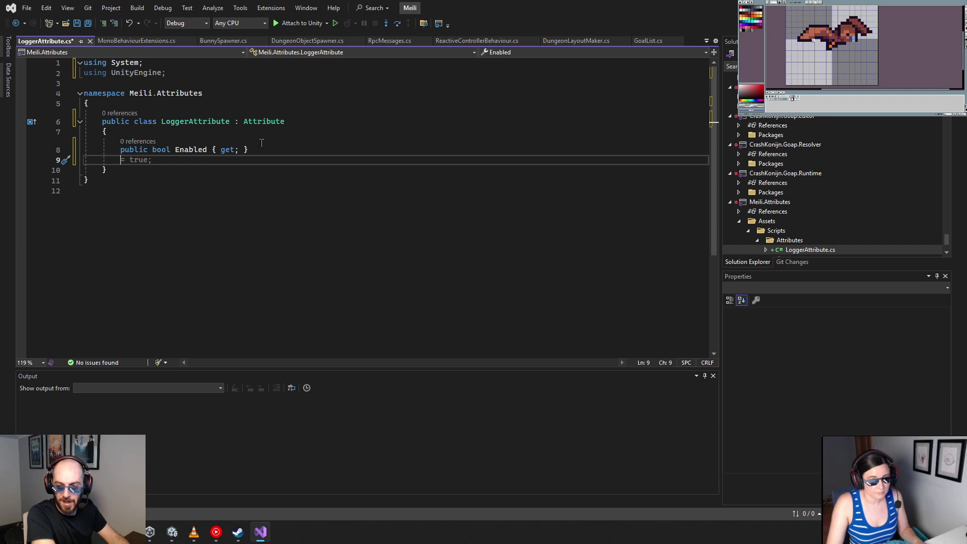
Add a public LoggerAttribute constructor with a bool enabled parameter that assigns it to Enabled
text(public )
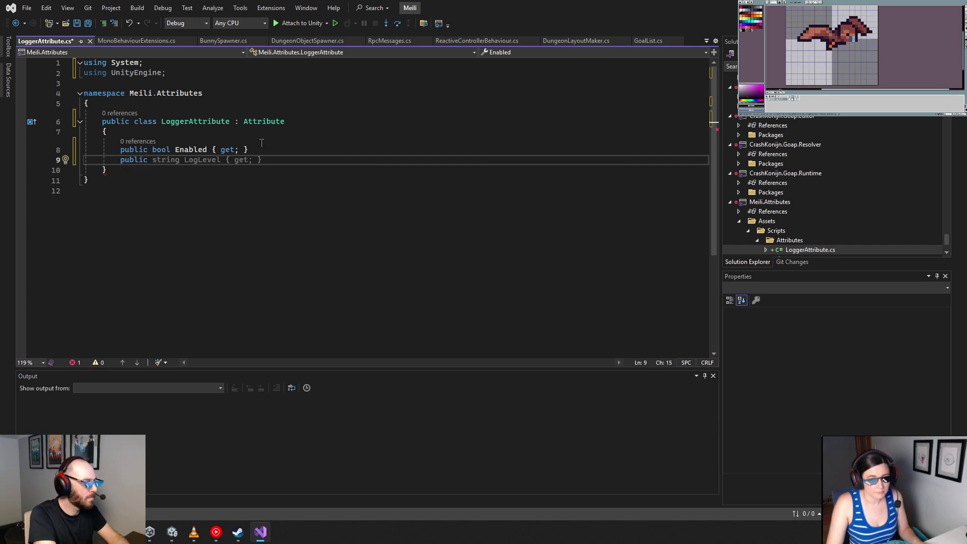
text(Logger)
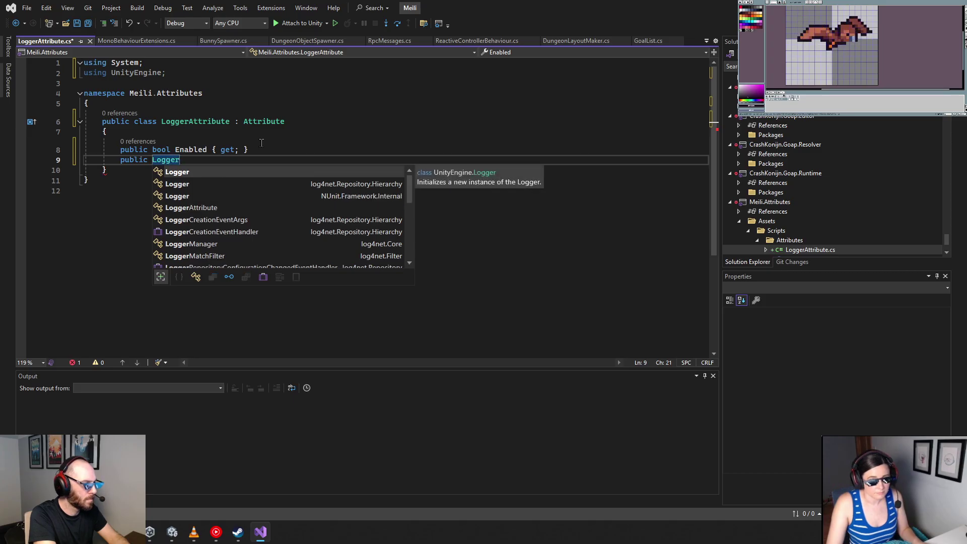
text(Attribute()
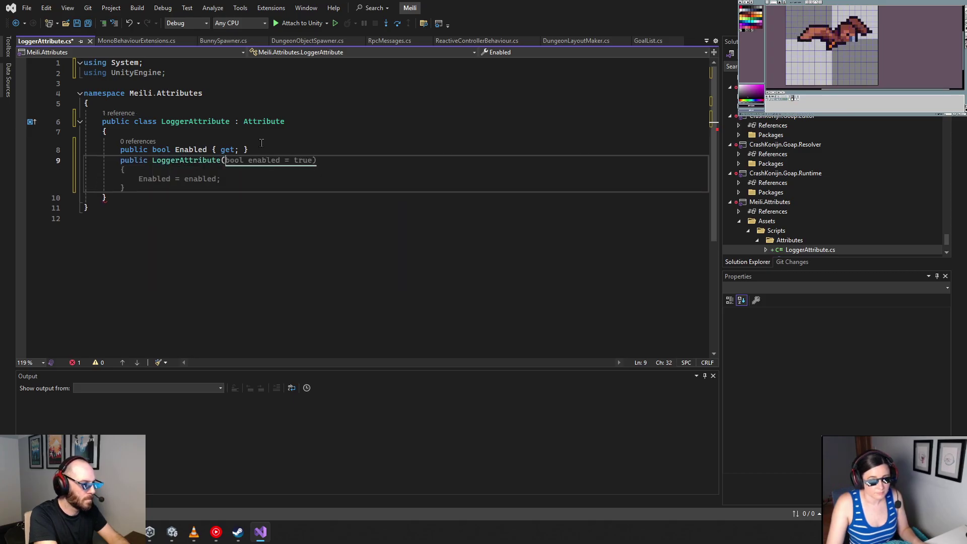
text(bool e)
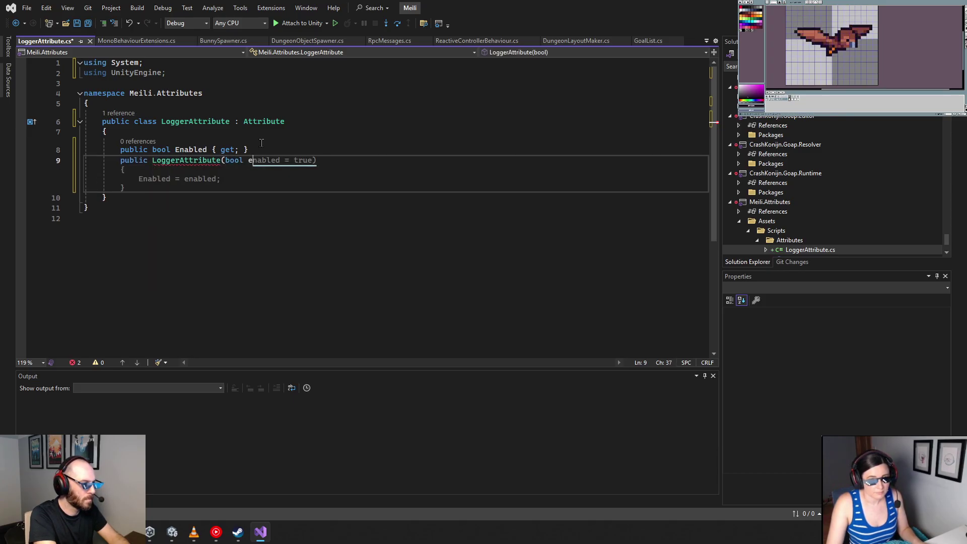
text(nabled))
key(Return)
text({)
key(Return)
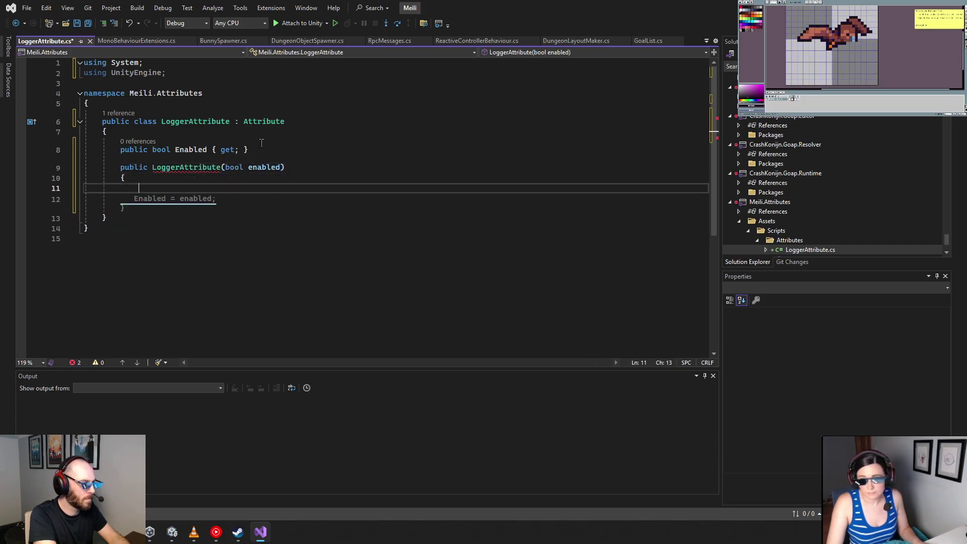
key(Tab)
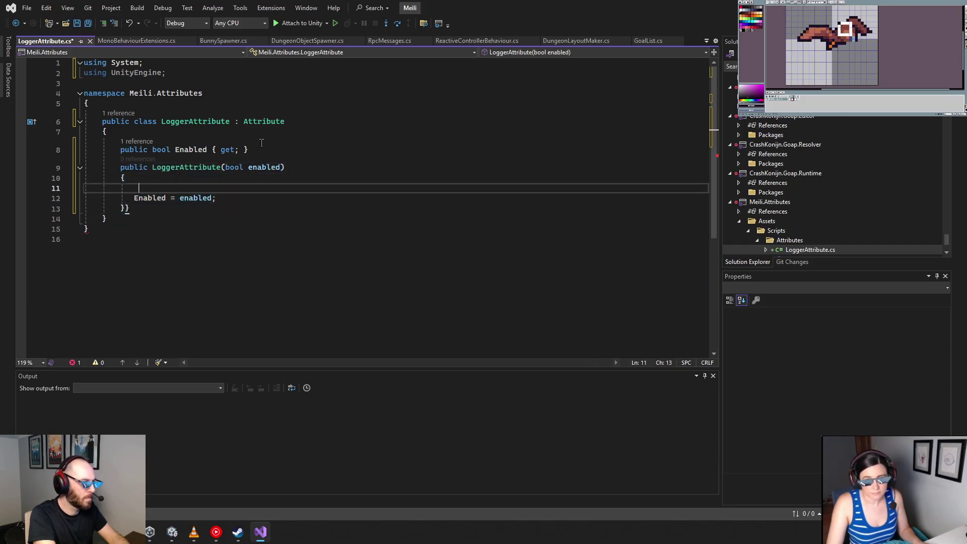
Remove the blank line and the extra closing brace from the LoggerAttribute constructor
key(Delete)
key(Down)
key(End)
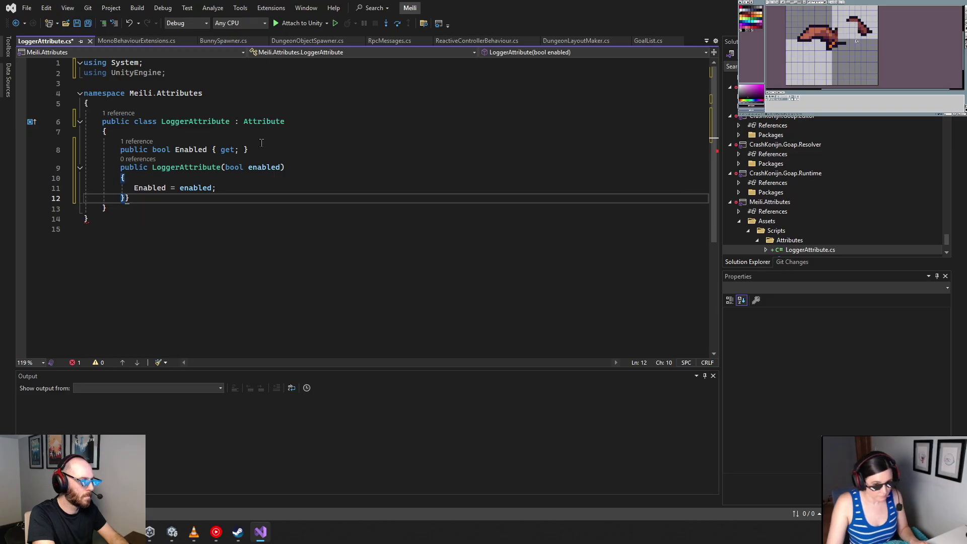
key(BackSpace)
key(Down)
key(Down)
key(Up)
key(Up)
key(Up)
key(Up)
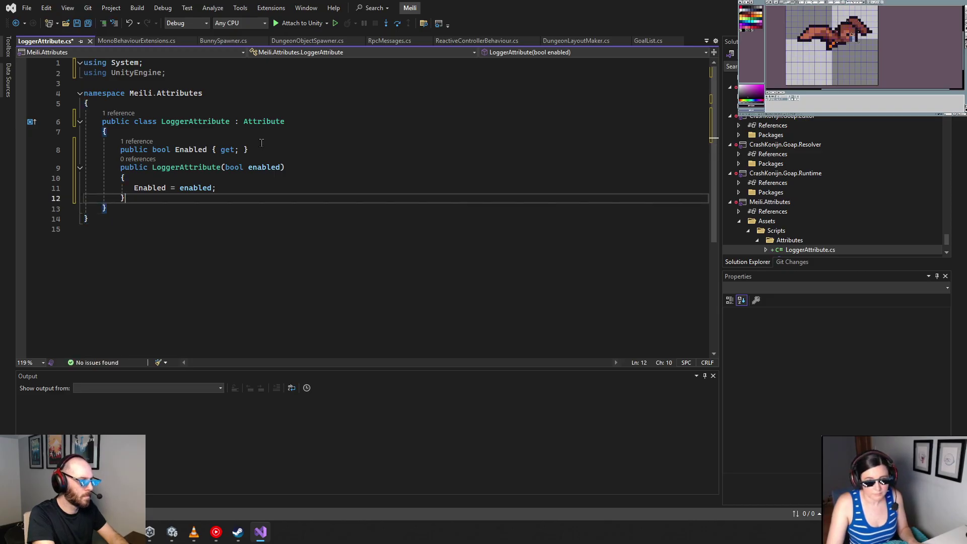
Insert a blank line between the Enabled property and the LoggerAttribute constructor, and save LoggerAttribute.cs
key(Up)
key(Home)
key(Return)
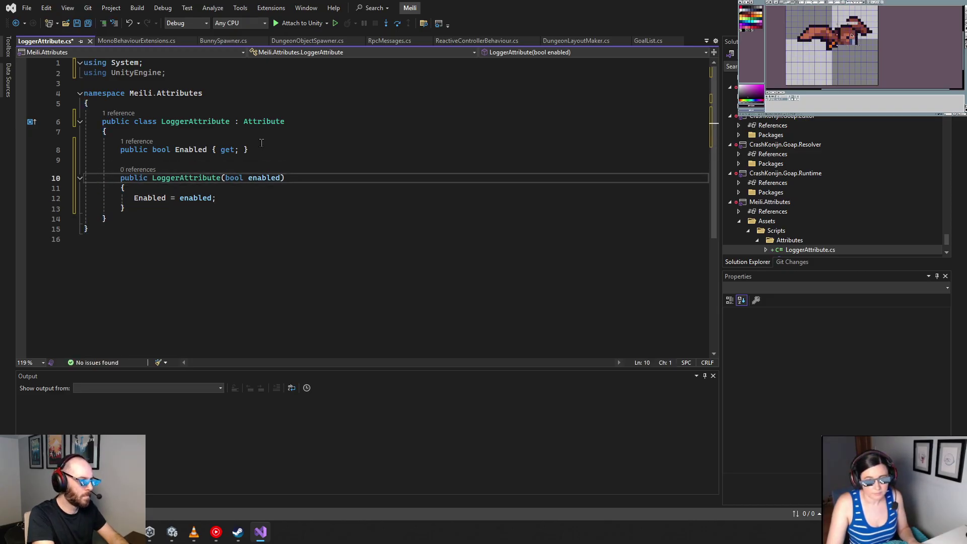
key(shift+Down)
key(shift+Down)
key(shift+Down)
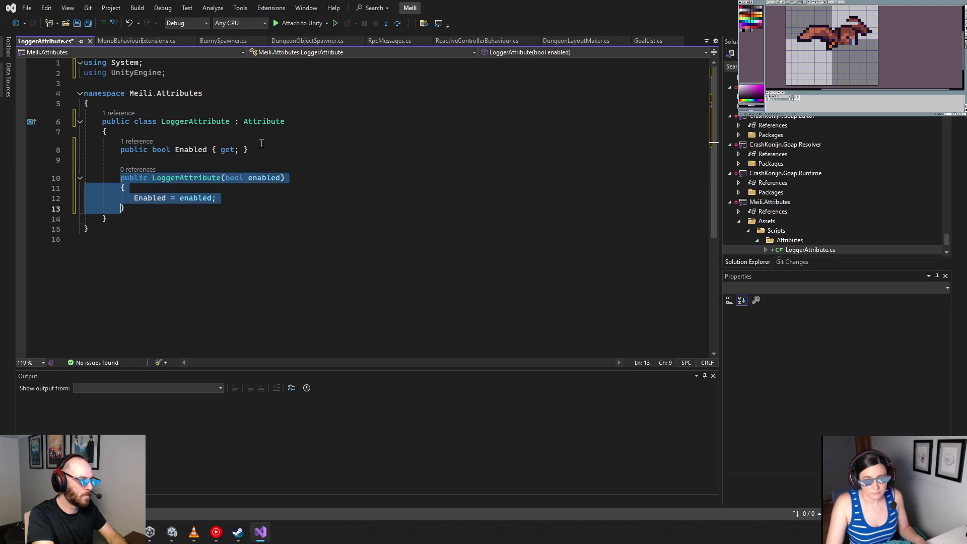
key(shift+End)
key(ctrl+s)
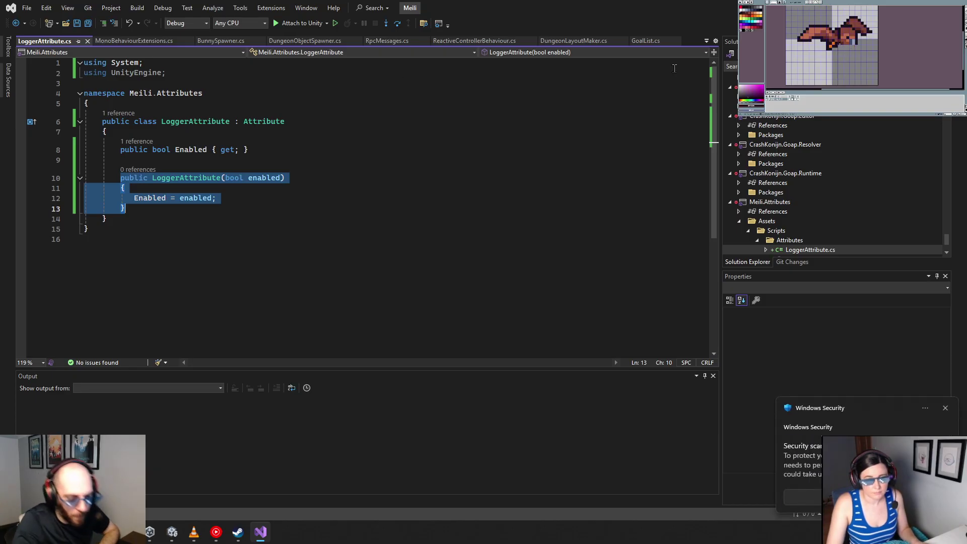
Dismiss the Windows Security notification and move the Windows Security window away from the code editor
click(946, 409)
click(359, 206)
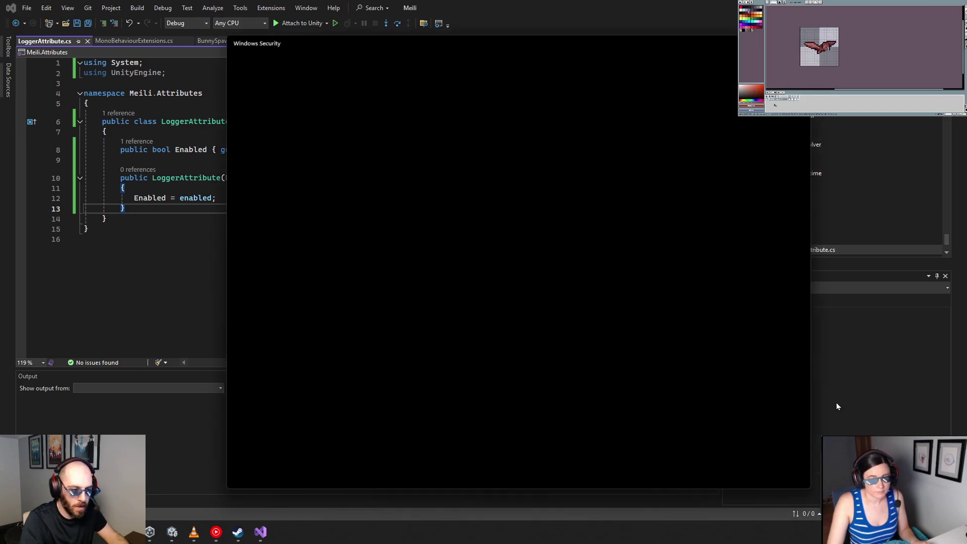
drag(557, 40, 966, 174)
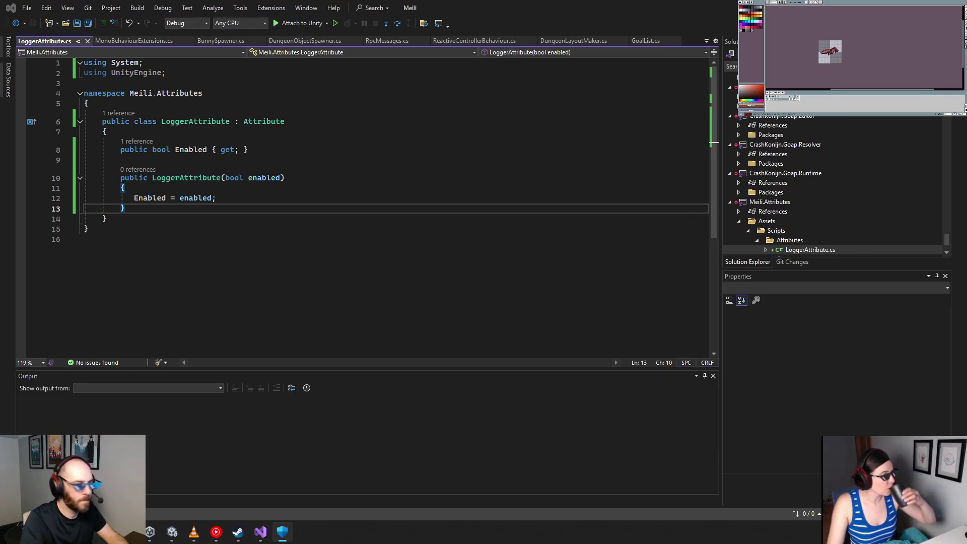
key(alt+Tab)
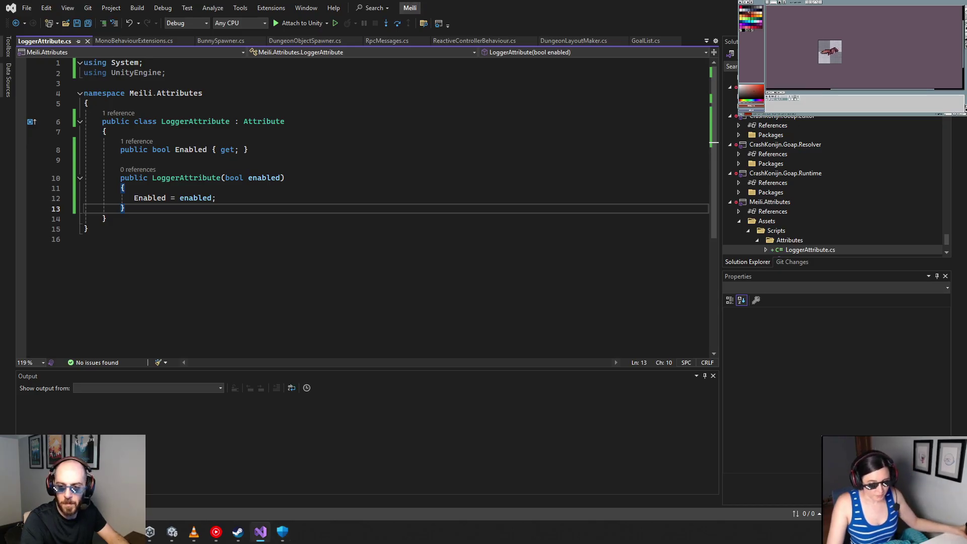
click(406, 220)
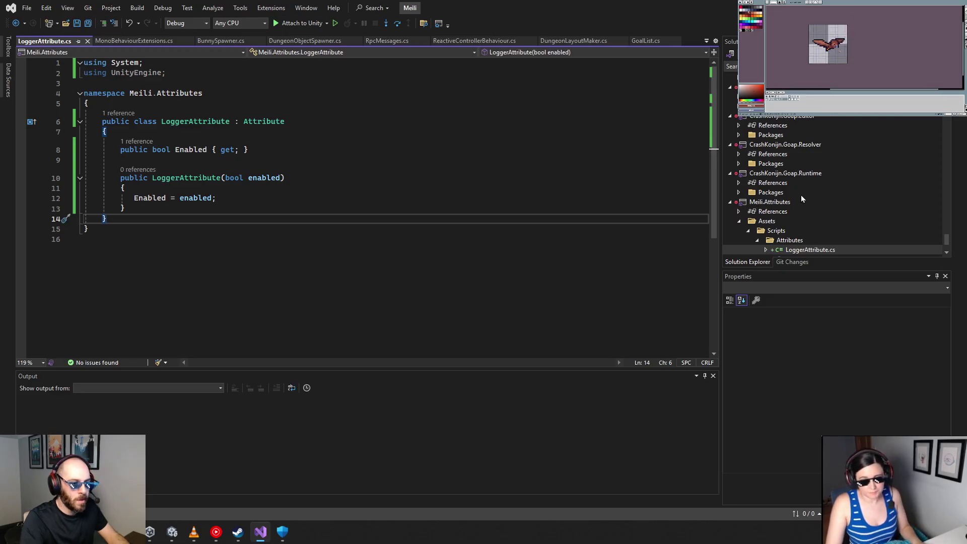
Open MonoBehaviourExtensions.cs from the Extensions folder and go to the empty body of the Log method
scroll(802, 199, down, 15)
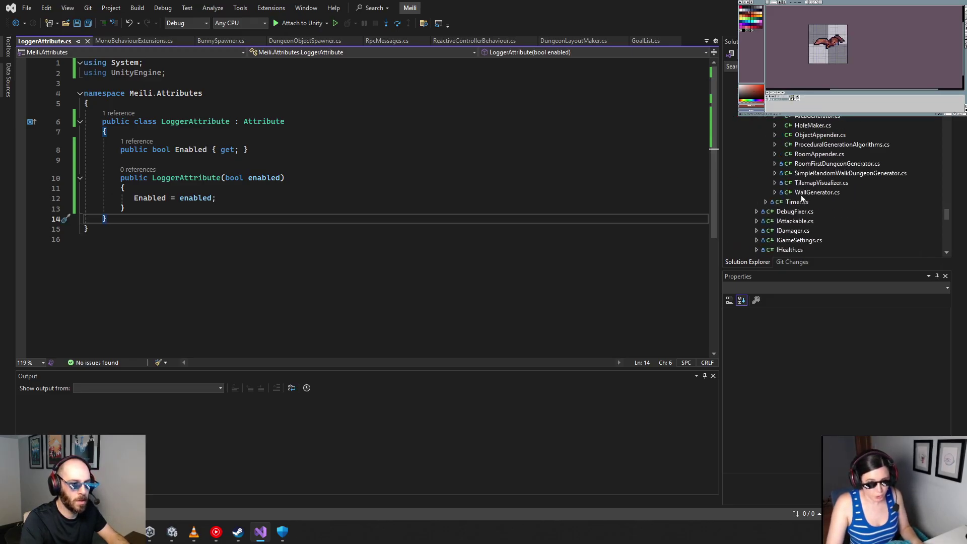
drag(948, 182, 949, 103)
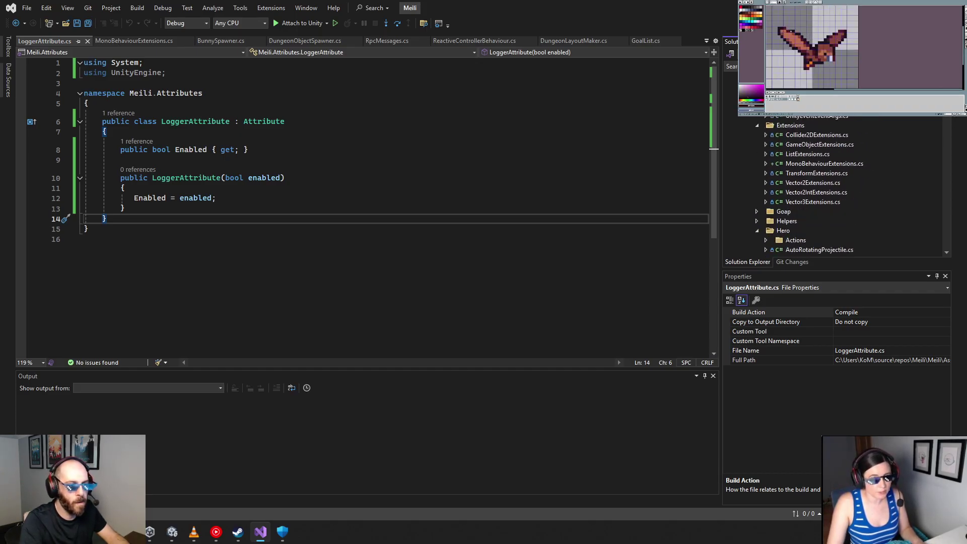
double_click(814, 166)
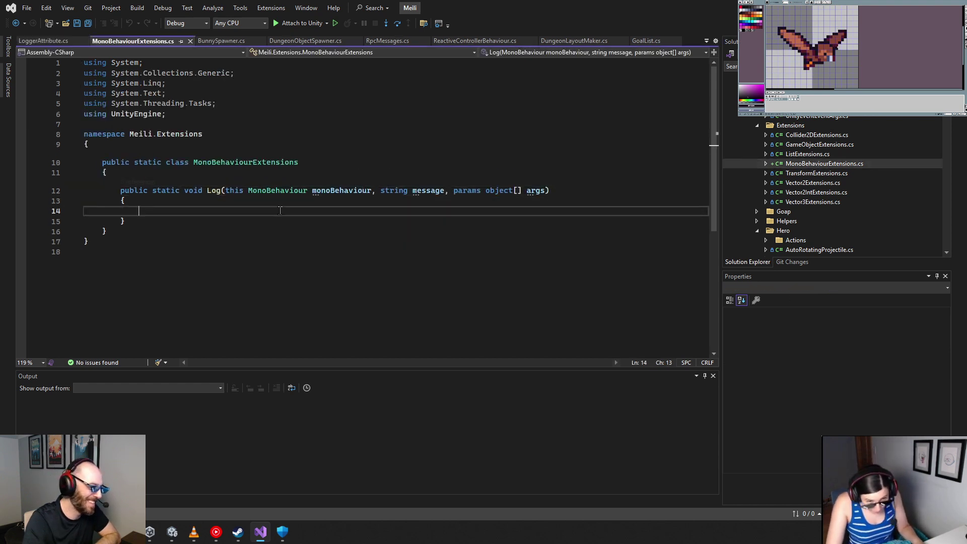
click(172, 216)
click(171, 215)
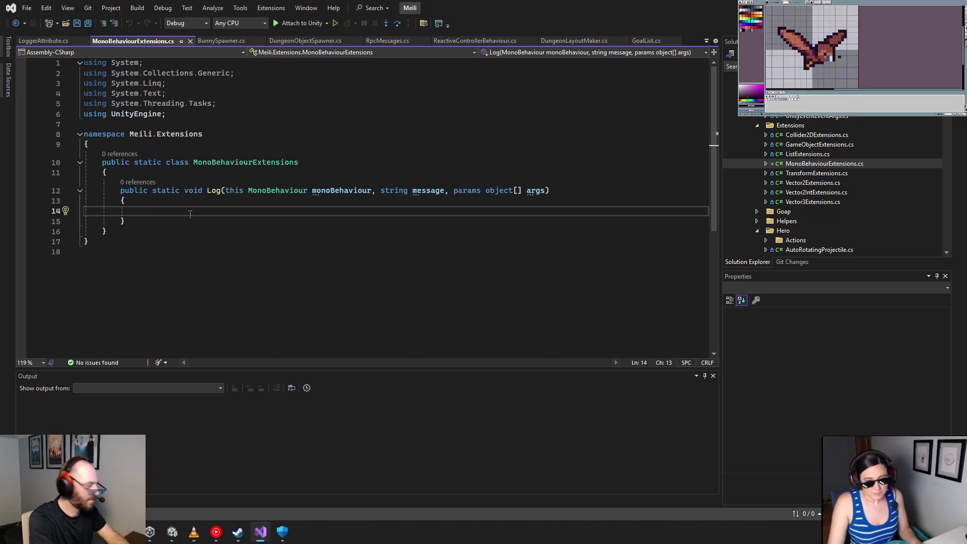
Start a Debug.Log call inside the body of the Log method
text(pub)
key(BackSpace)
key(BackSpace)
key(BackSpace)
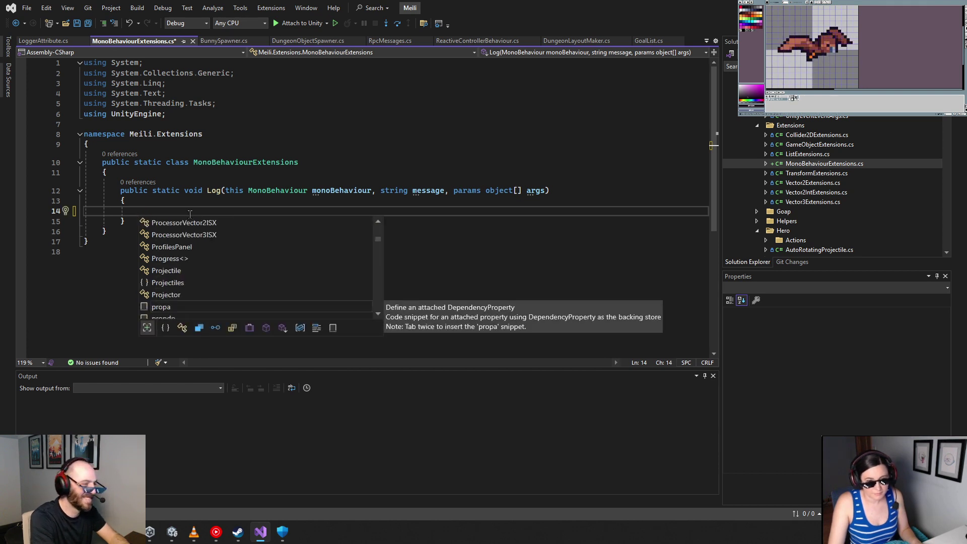
text(Debug.Log()
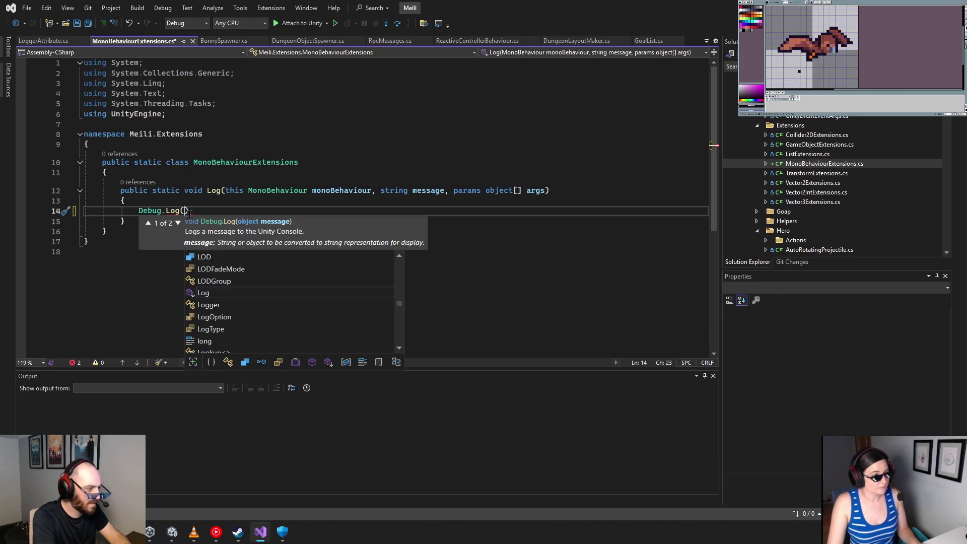
Change the message parameter's type to object and pass message as the first argument of the Debug.Log call
double_click(394, 191)
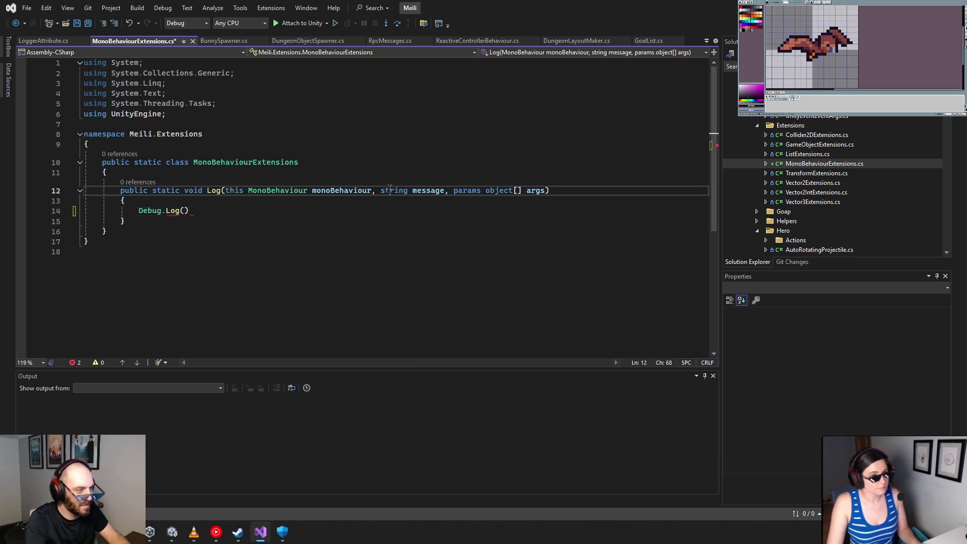
text(object)
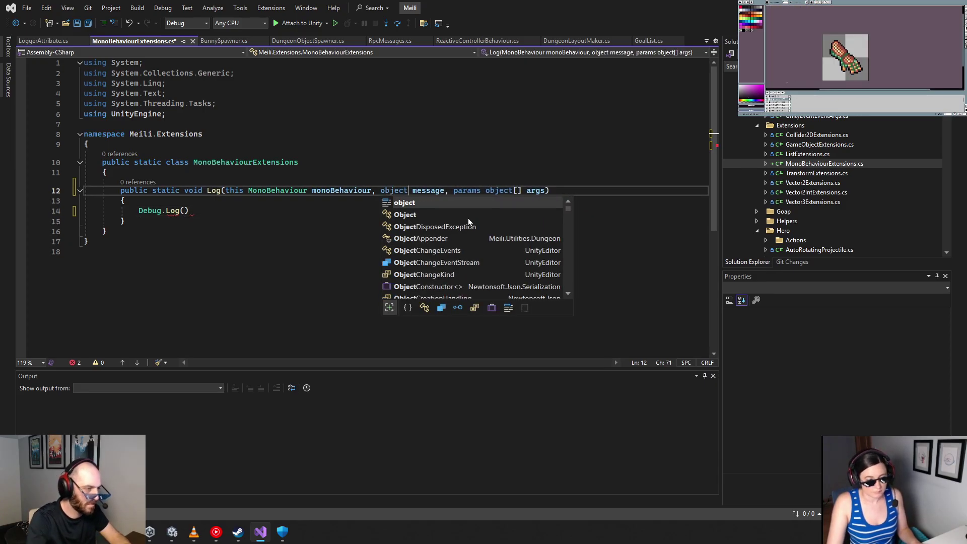
click(259, 211)
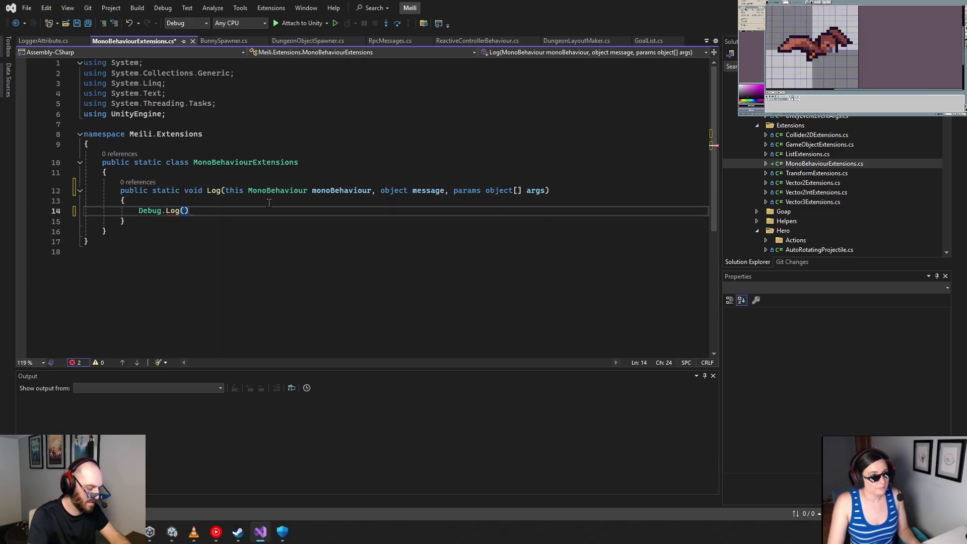
key(BackSpace)
key(BackSpace)
text(()
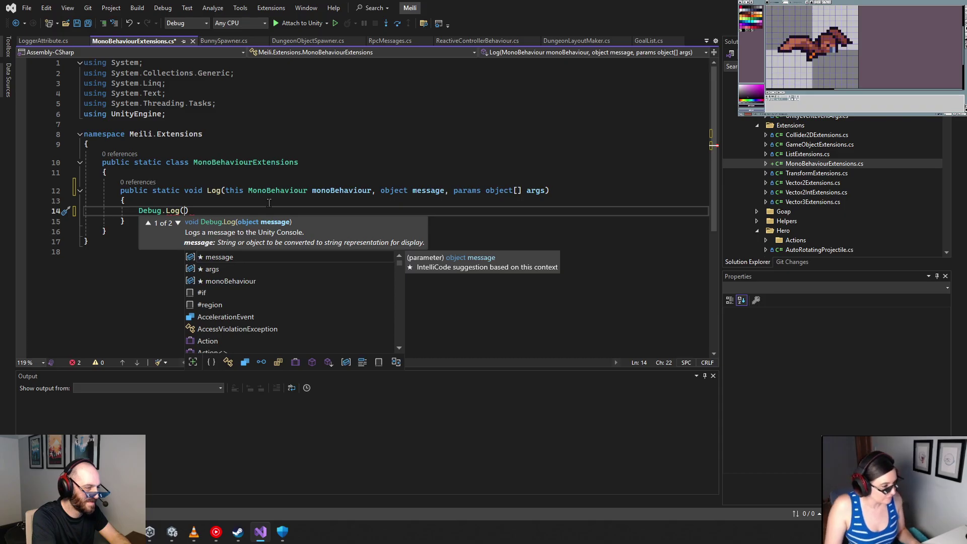
text(me,)
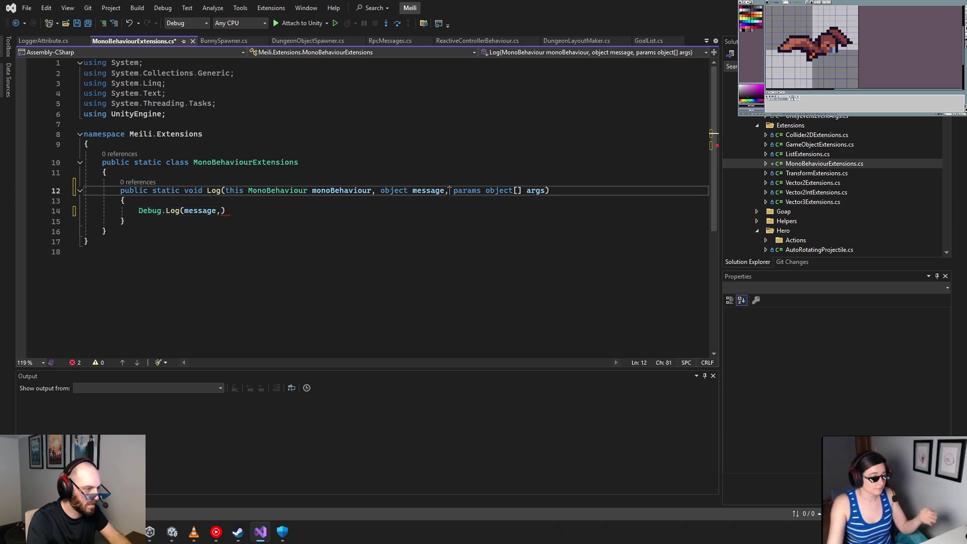
Add a UnityEngine.Object parameter named context between message and params object[] args in the Log method signature
click(450, 191)
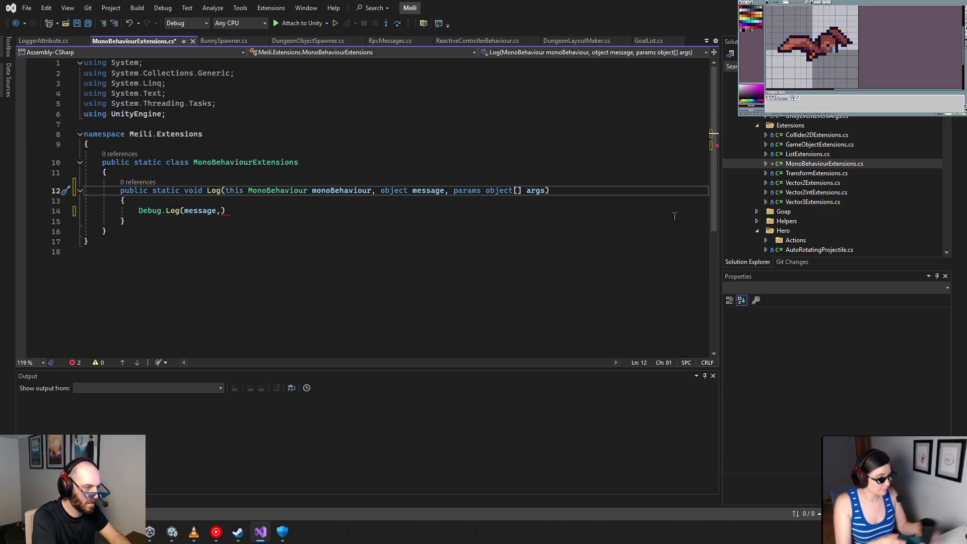
text(UnityEngi)
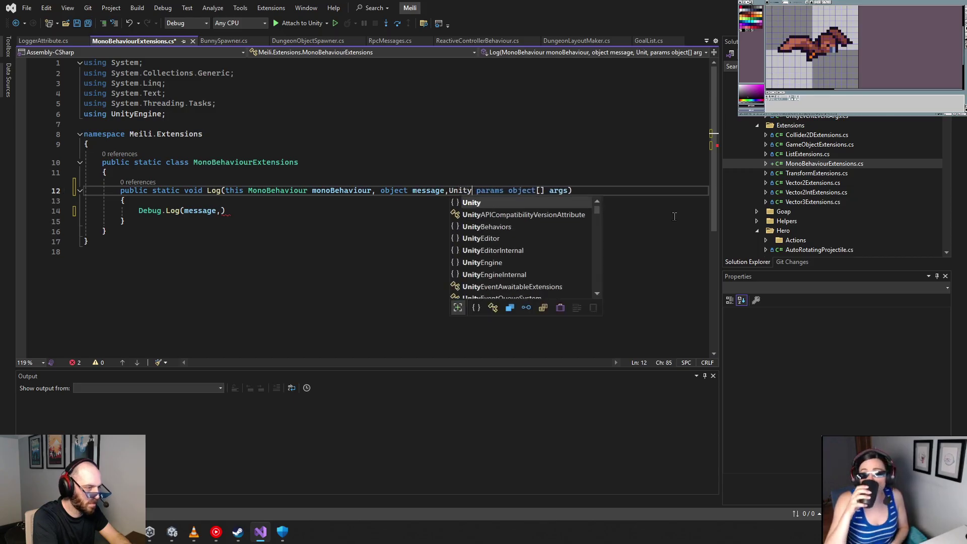
text(ne.Object,)
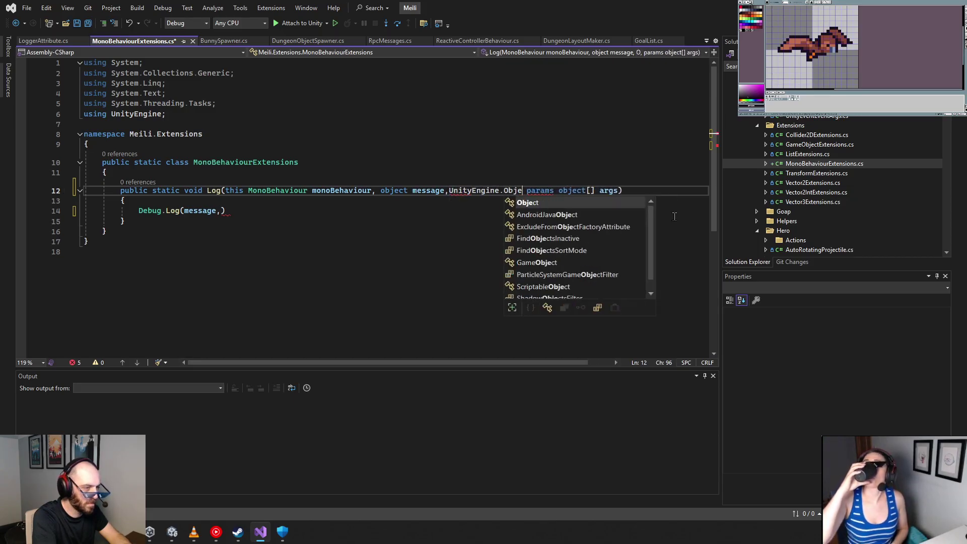
key(BackSpace)
text(context,)
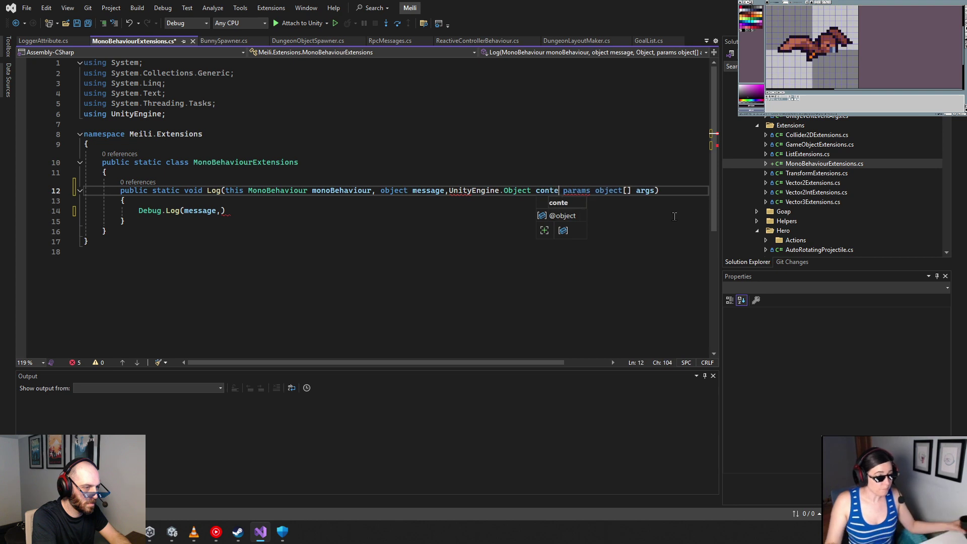
key(BackSpace)
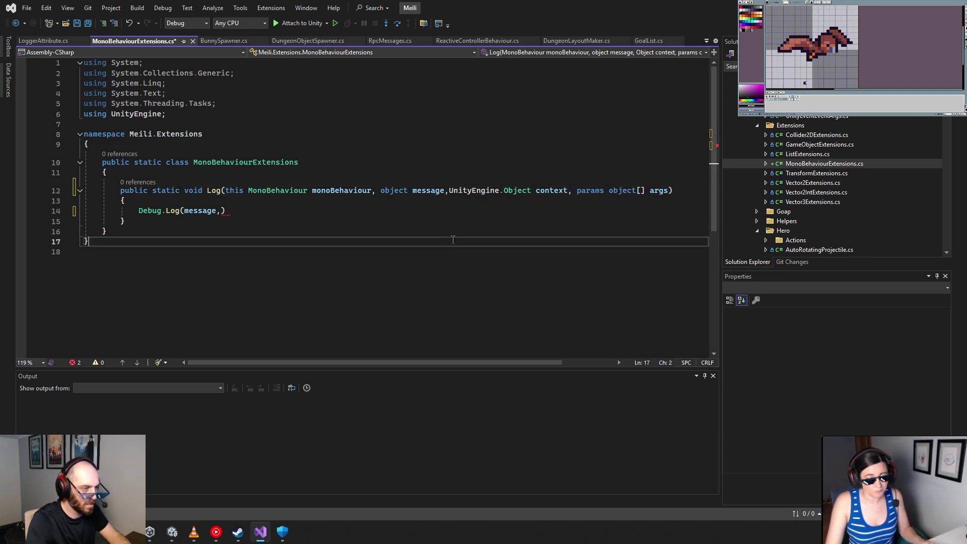
click(452, 189)
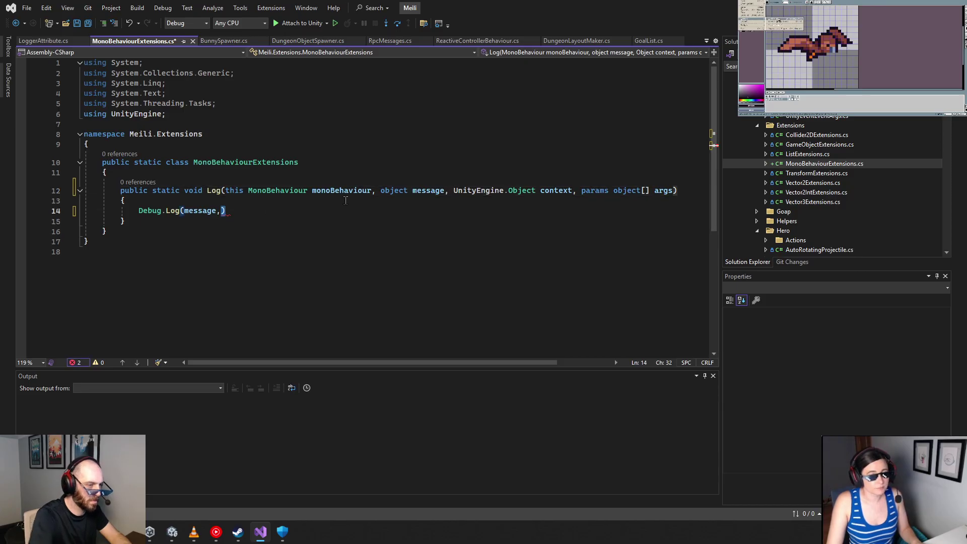
Complete the statement as Debug.Log(message, context); and clear the Windows Security notification that interrupts it
click(220, 210)
text(context)
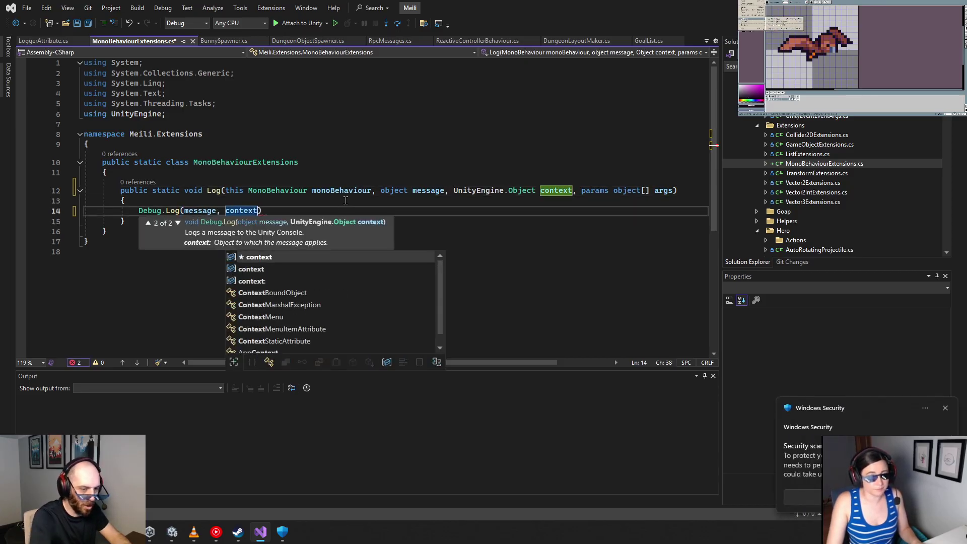
click(925, 408)
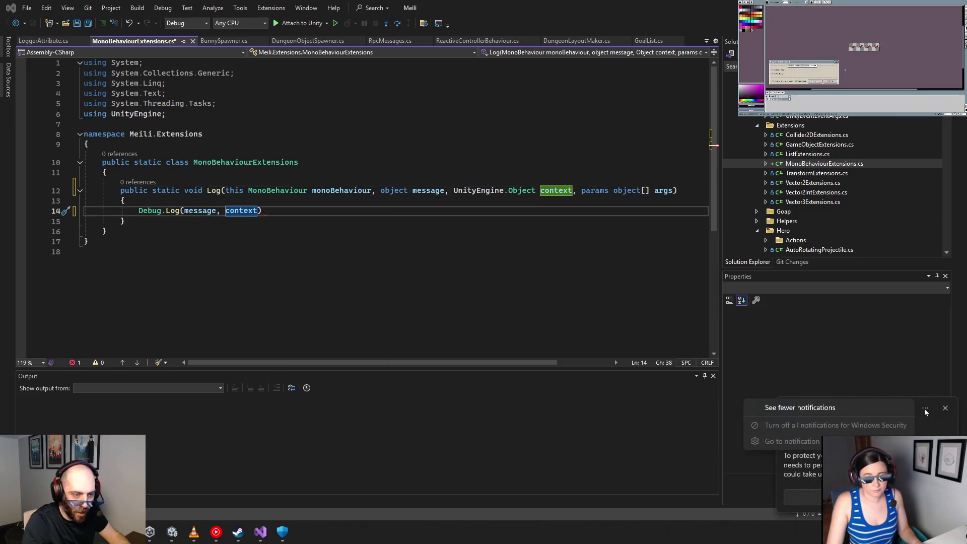
click(866, 405)
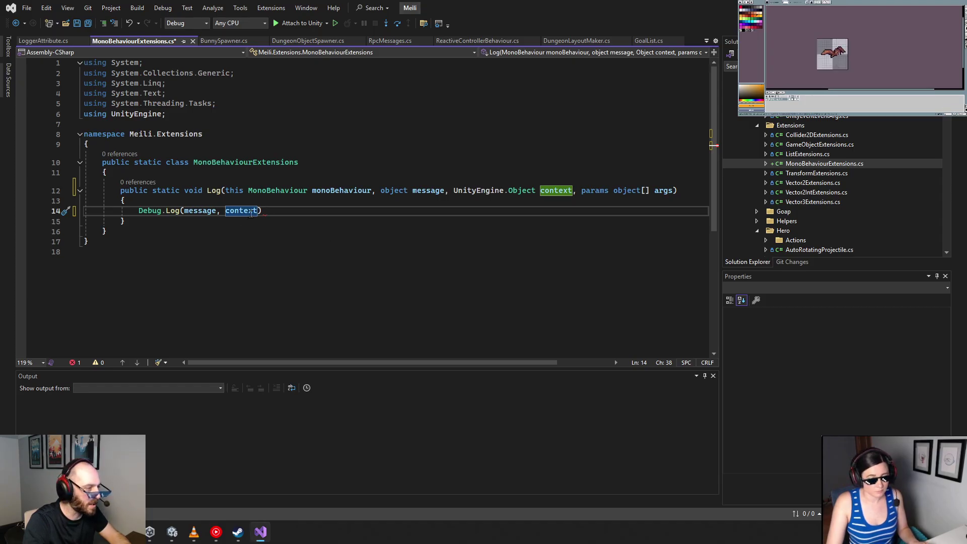
text(,)
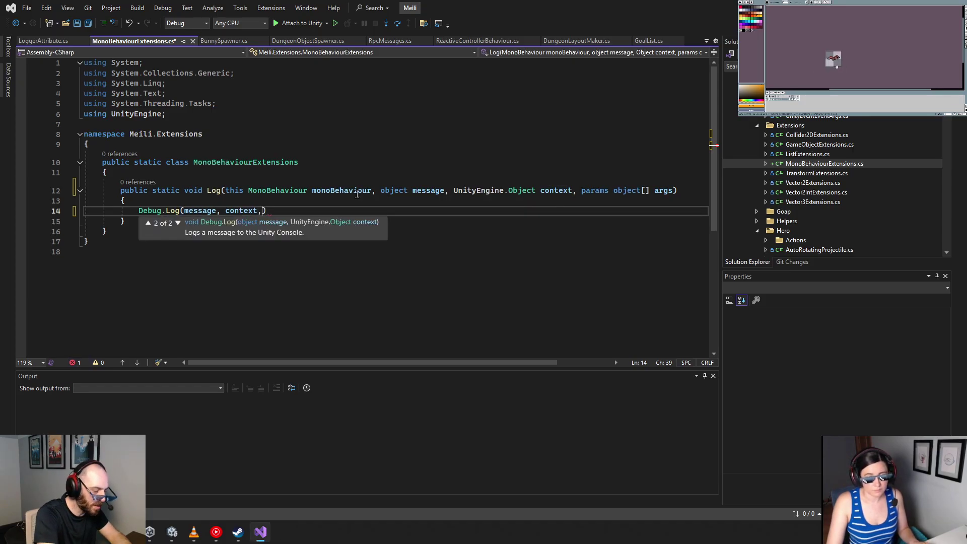
key(BackSpace)
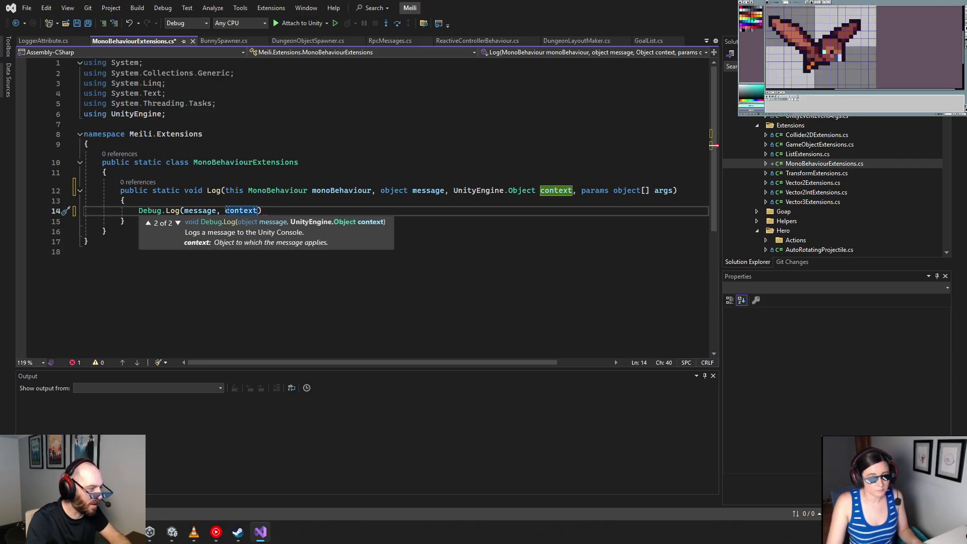
click(285, 209)
text(;)
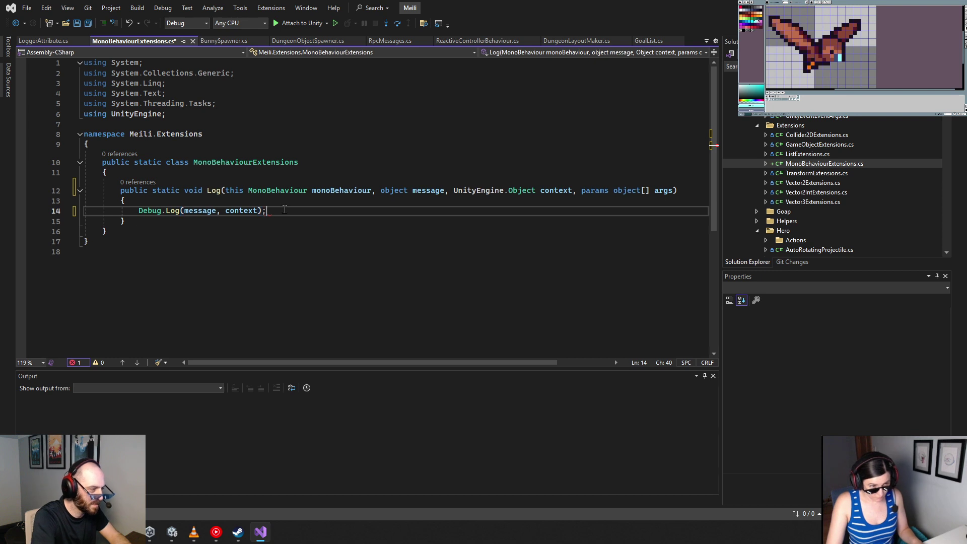
Duplicate the Debug.Log(message, context); statement onto a new line directly below it
key(shift+Home)
key(ctrl+c)
key(End)
key(Return)
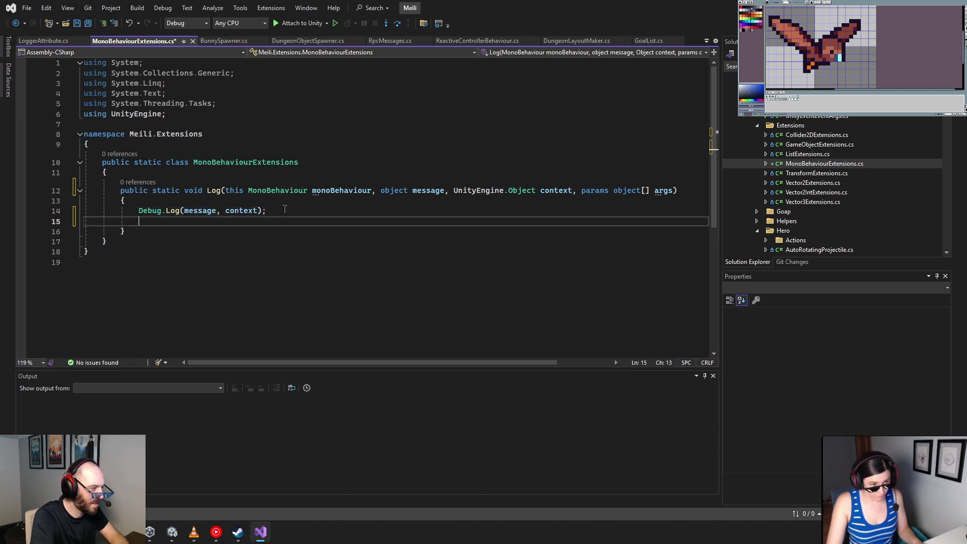
key(ctrl+v)
Remove the context argument from the second Debug.Log call so that it reads Debug.Log(message);
key(ctrl+Left)
key(ctrl+Left)
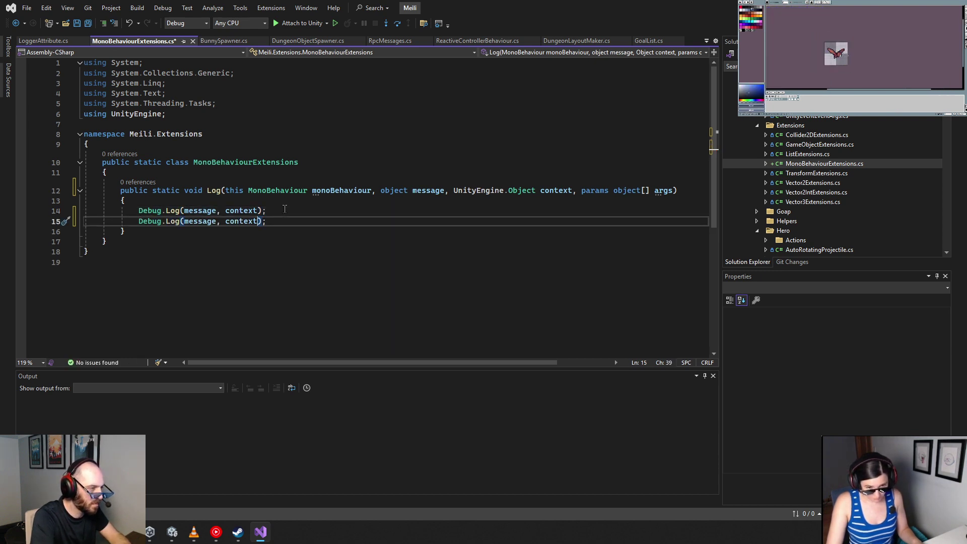
key(Left)
key(Left)
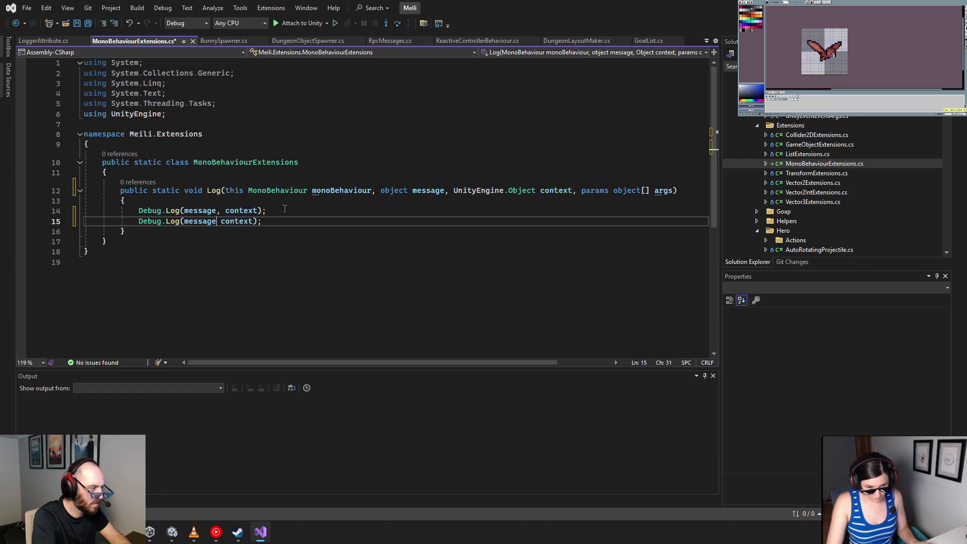
key(ctrl+shift+space)
key(Delete)
key(Delete)
key(Delete)
key(Delete)
key(Delete)
key(Delete)
key(Delete)
key(Delete)
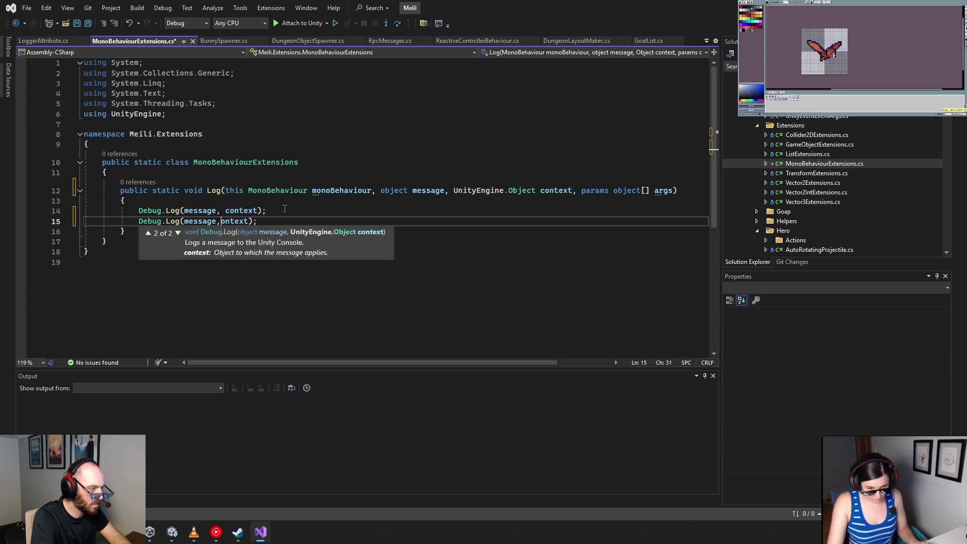
key(BackSpace)
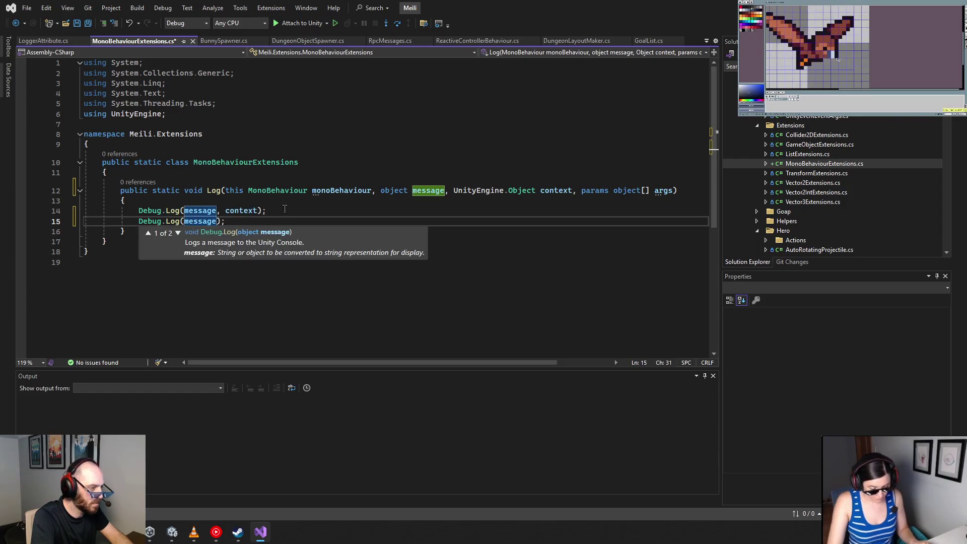
Move the Debug.Log(message); statement above Debug.Log(message, context); and leave an empty line below both
key(End)
key(shift+Home)
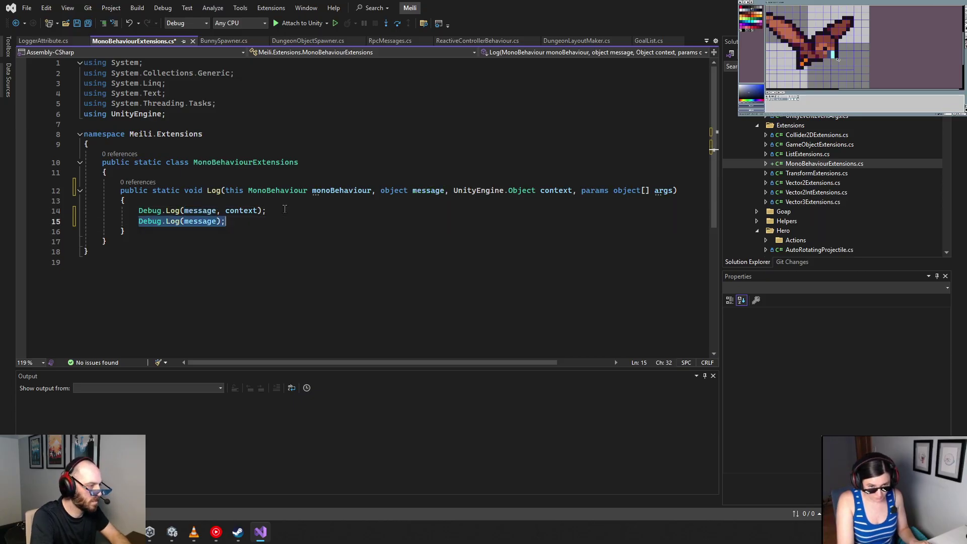
key(ctrl+x)
key(Up)
key(ctrl+v)
key(Return)
key(Down)
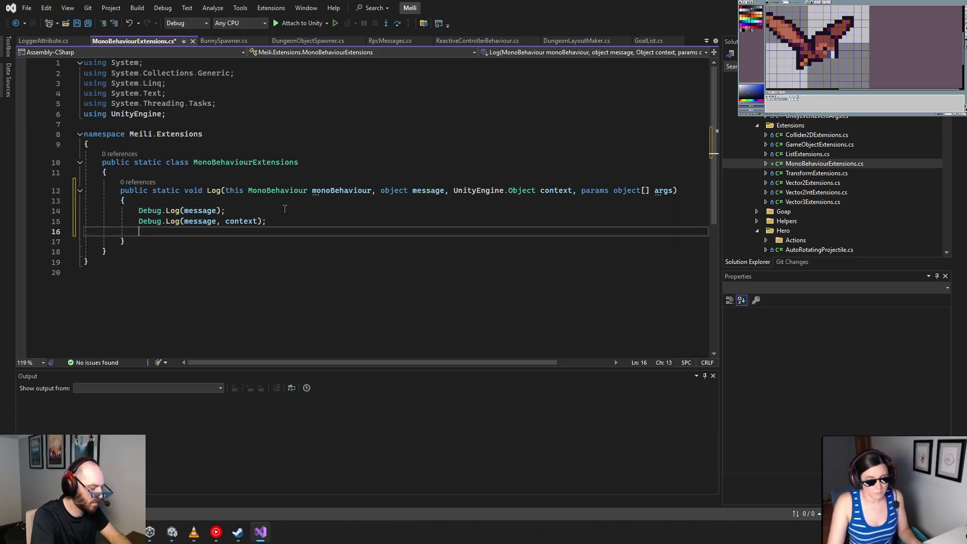
Start a Debug.LogFormat call below the Debug.Log statements and go through its overloads to the one taking LogType and LogOption
text(Debug.Log().)
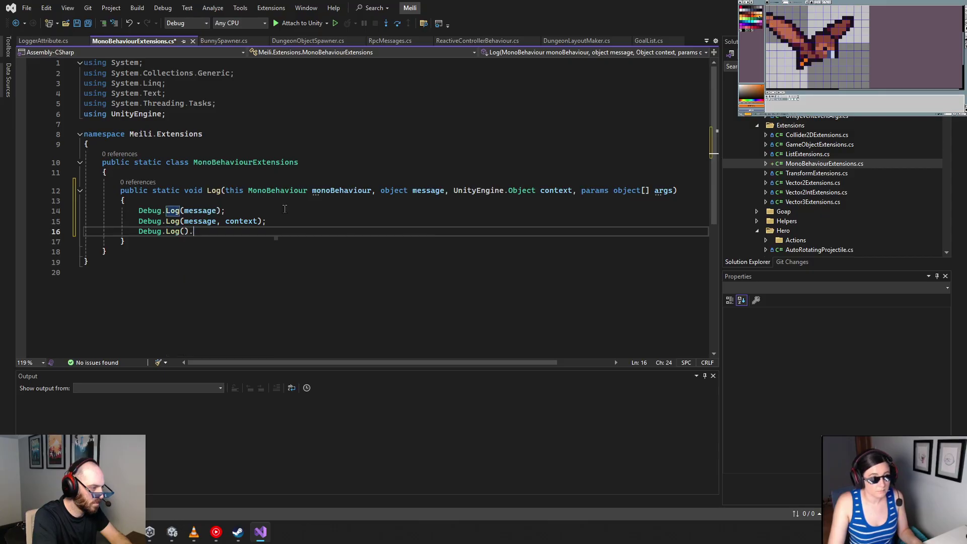
key(BackSpace)
key(BackSpace)
key(BackSpace)
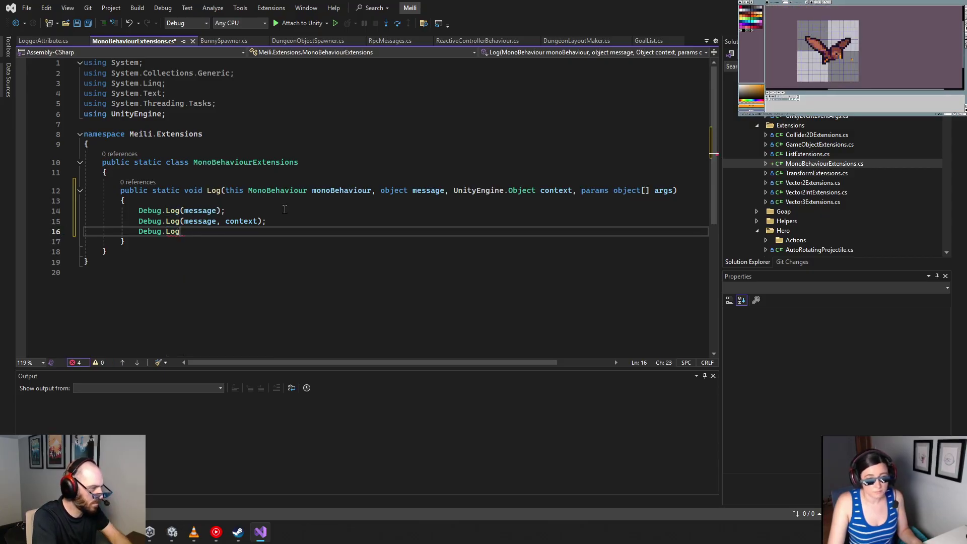
text(Format()
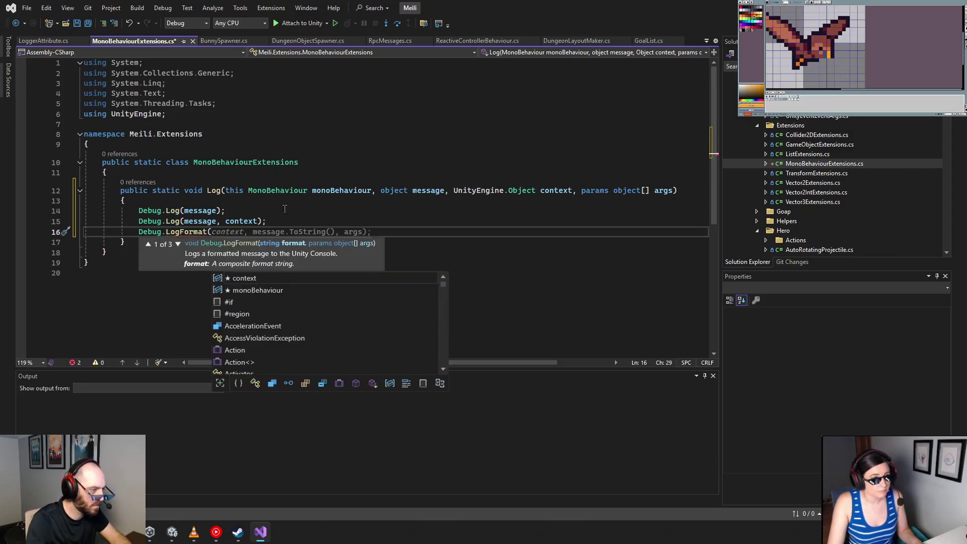
click(174, 245)
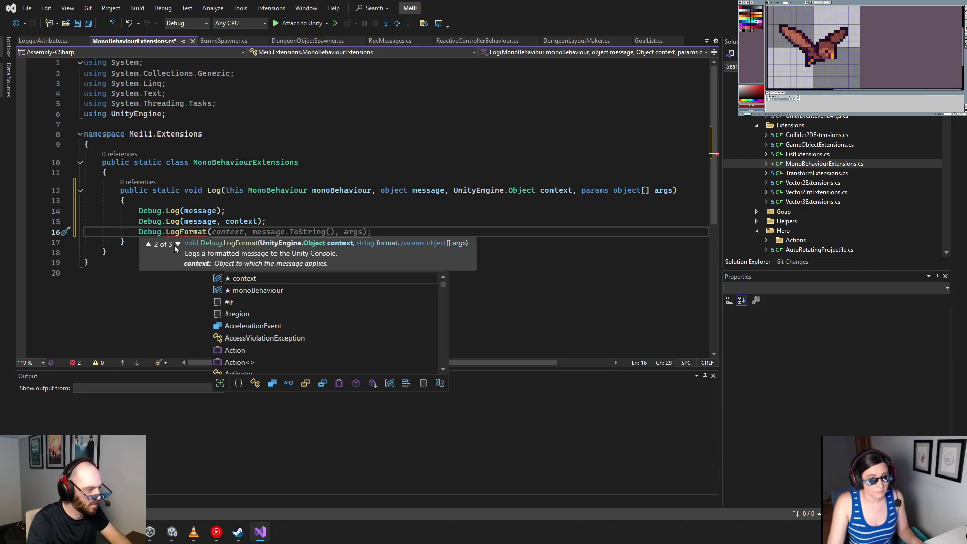
click(176, 245)
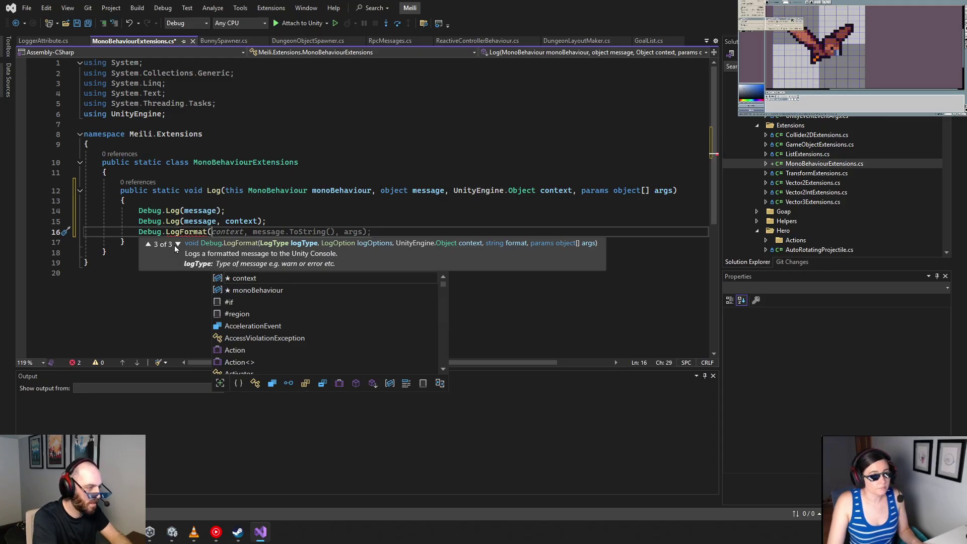
Try filling the LogFormat call with LogType.Warning as first argument and a LogOption value as second
text(LogType.)
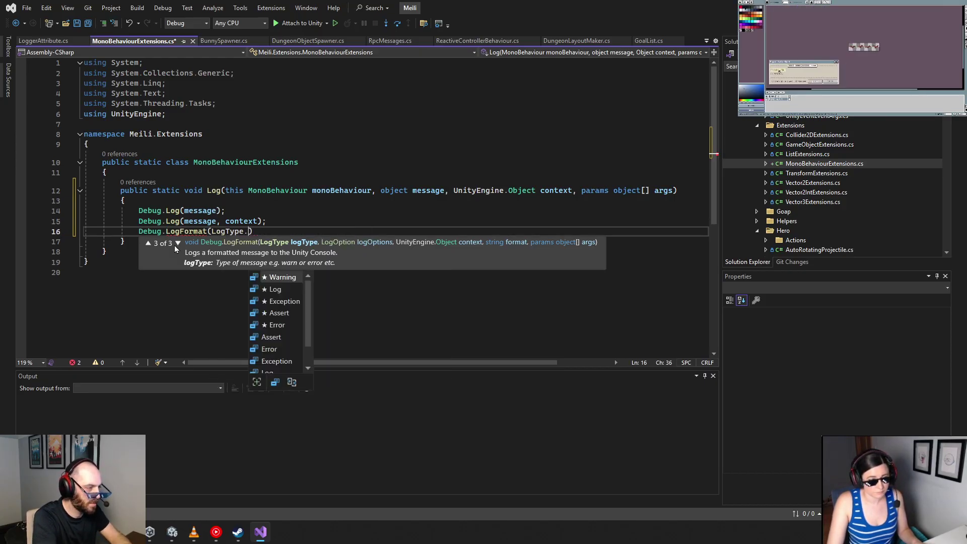
click(174, 244)
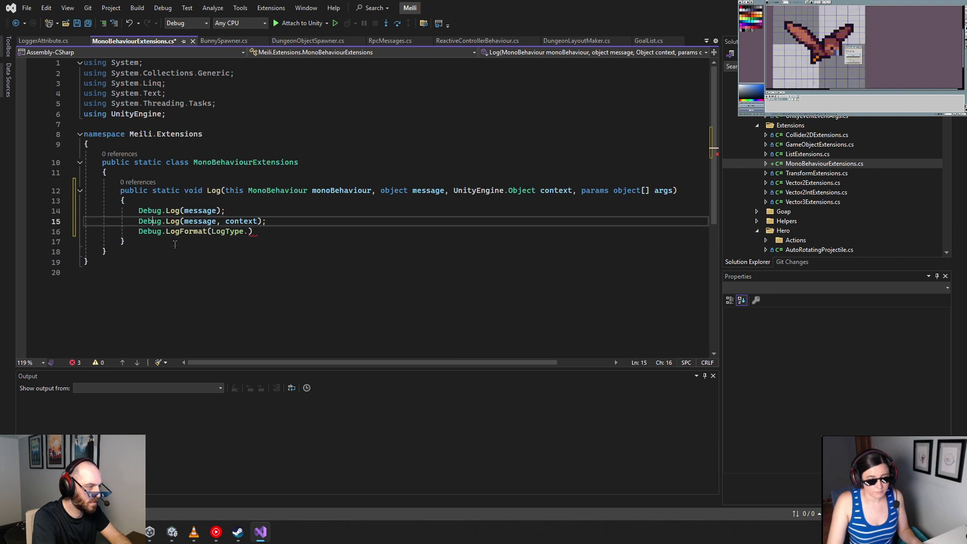
key(Up)
key(End)
key(Left)
text(W)
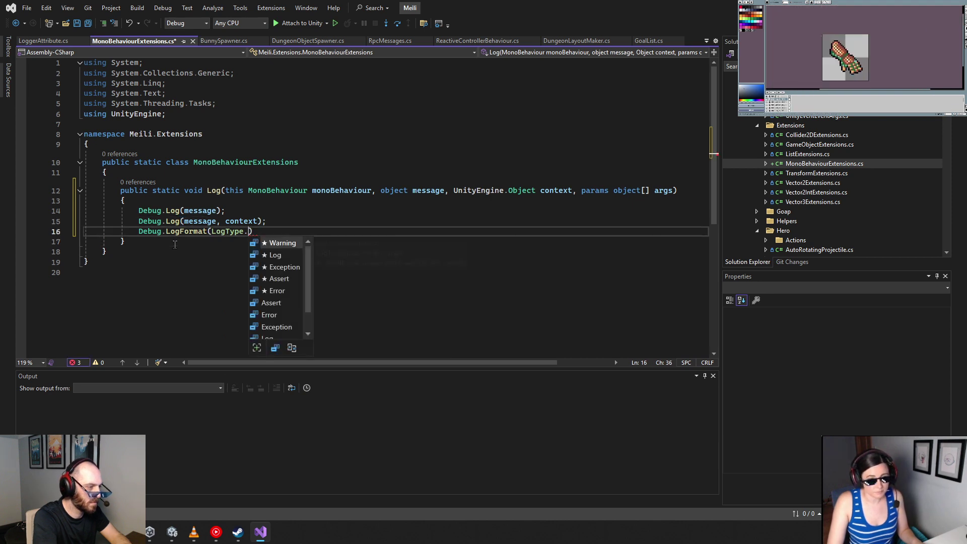
key(Tab)
text(, LogOption.)
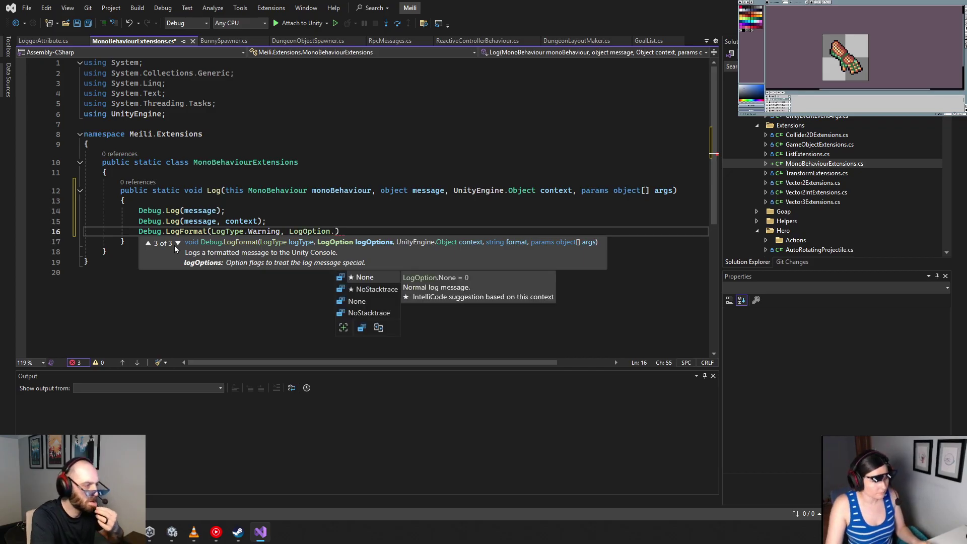
Clear the LogType and LogOption arguments from the Debug.LogFormat call
key(Escape)
key(BackSpace)
key(BackSpace)
key(BackSpace)
key(BackSpace)
key(BackSpace)
key(BackSpace)
key(BackSpace)
key(BackSpace)
key(BackSpace)
key(BackSpace)
key(BackSpace)
key(BackSpace)
key(BackSpace)
key(BackSpace)
key(BackSpace)
key(BackSpace)
key(BackSpace)
key(BackSpace)
key(BackSpace)
key(BackSpace)
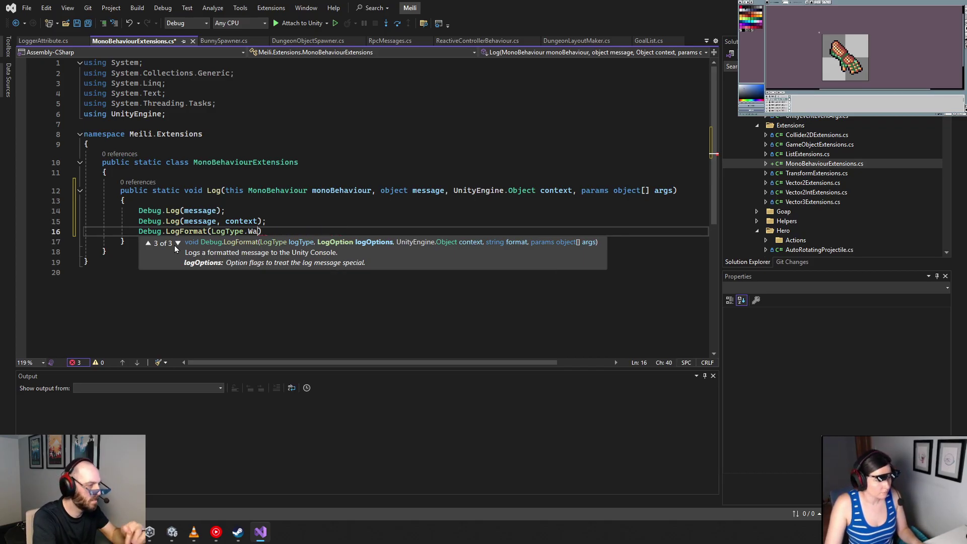
key(BackSpace)
key(BackSpace)
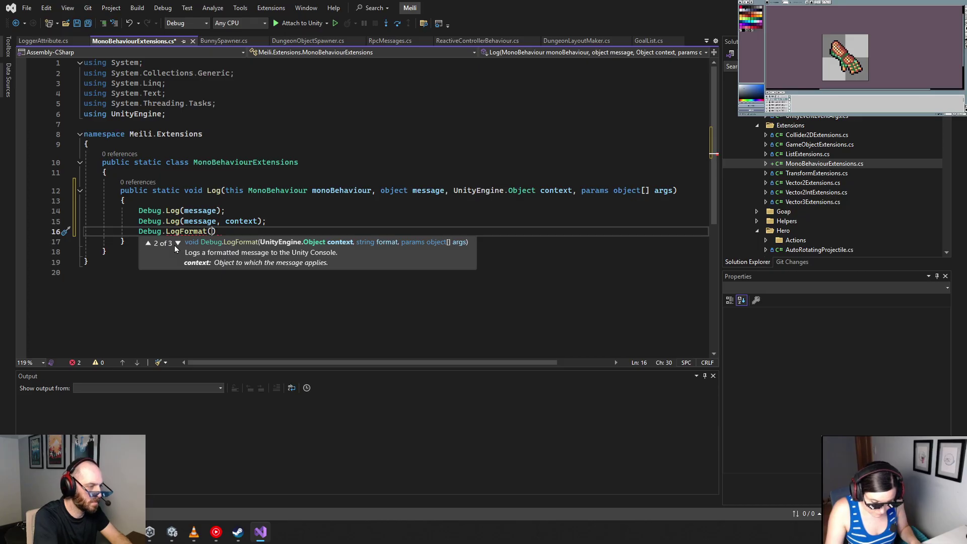
Complete the statement as Debug.LogFormat(context, format, args);
text(context, f)
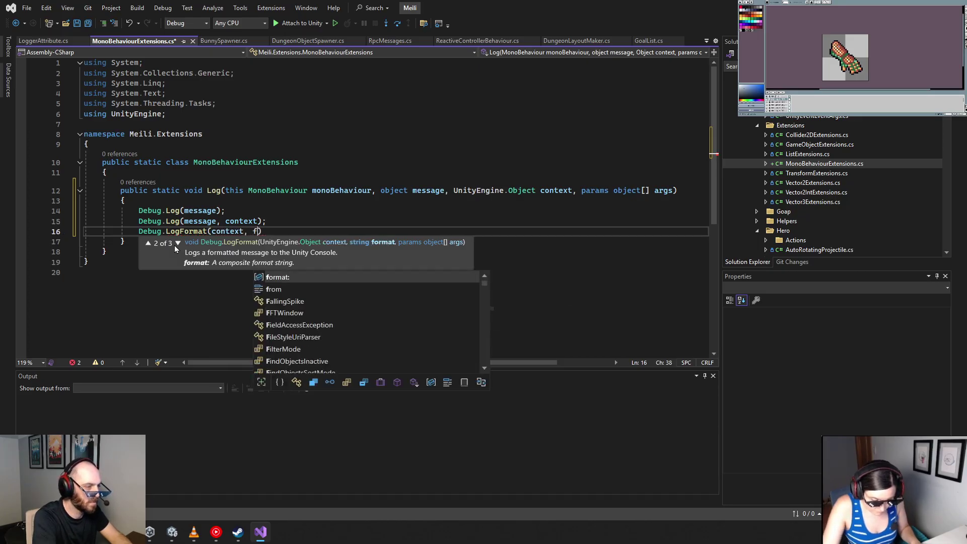
text(ormat, args))
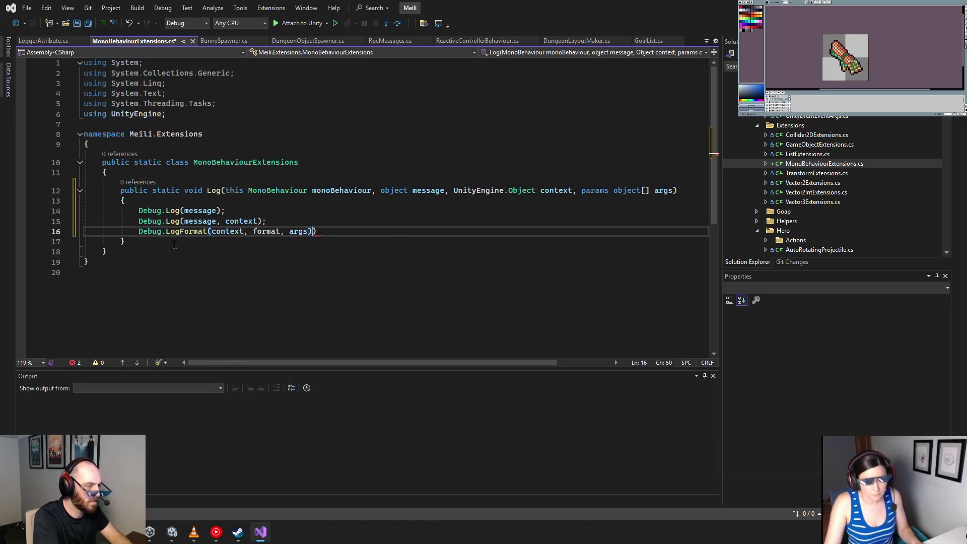
text();)
Add the statement Debug.LogFormat(format, args); on a new line below the context version
key(Return)
text(Debu)
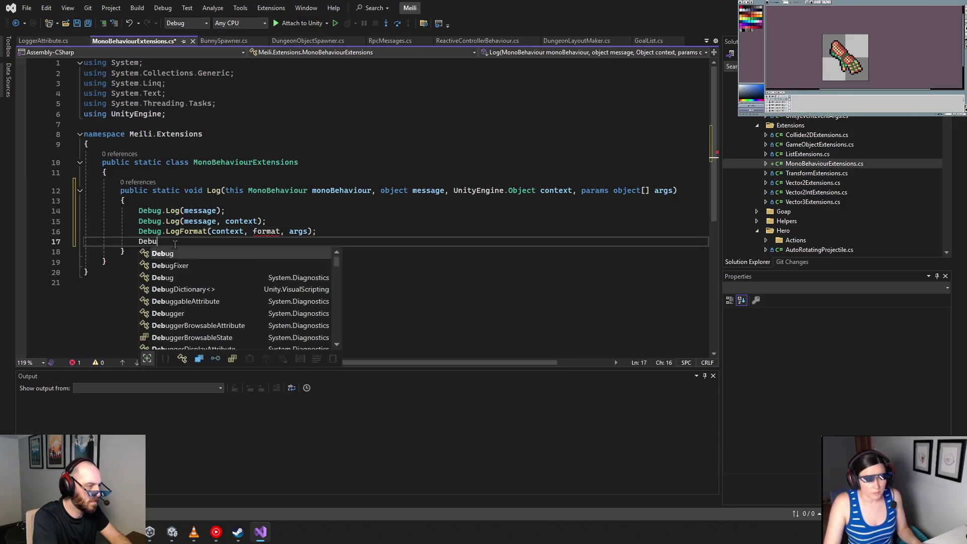
text(g.LogFor)
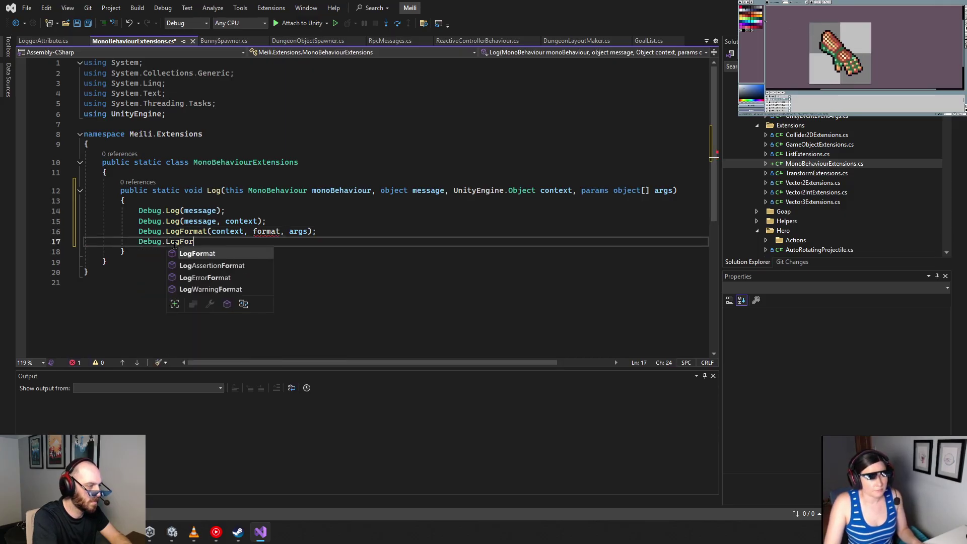
text(mat(Conte)
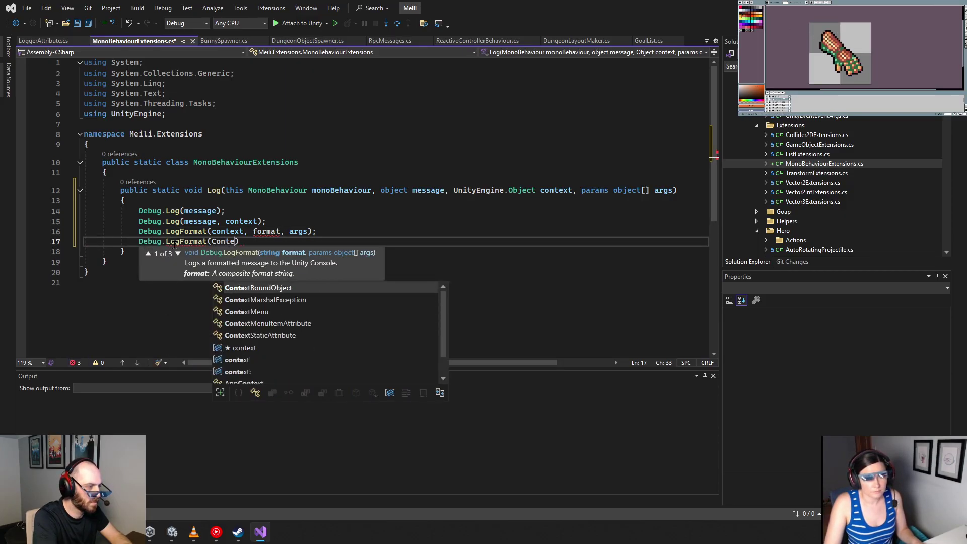
key(BackSpace)
key(BackSpace)
key(BackSpace)
key(BackSpace)
key(BackSpace)
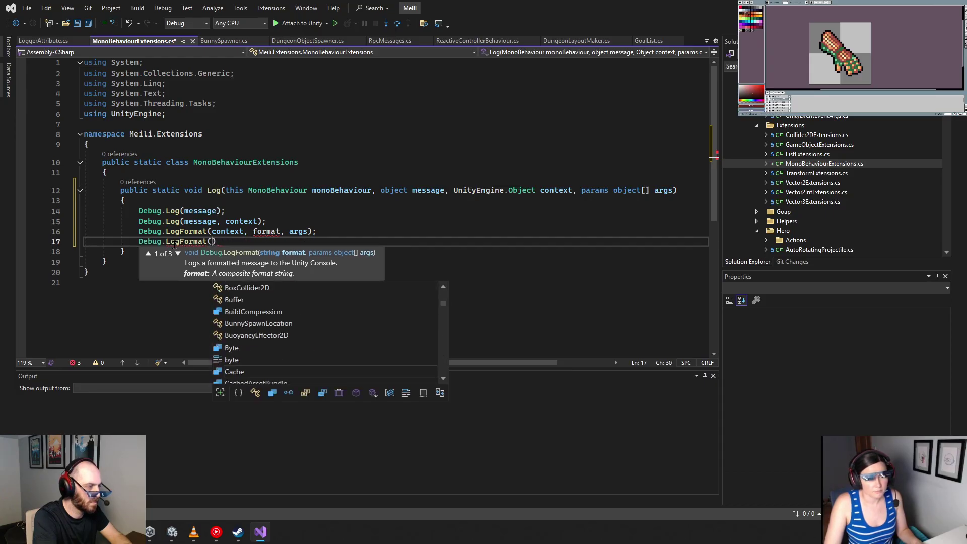
text(format, a)
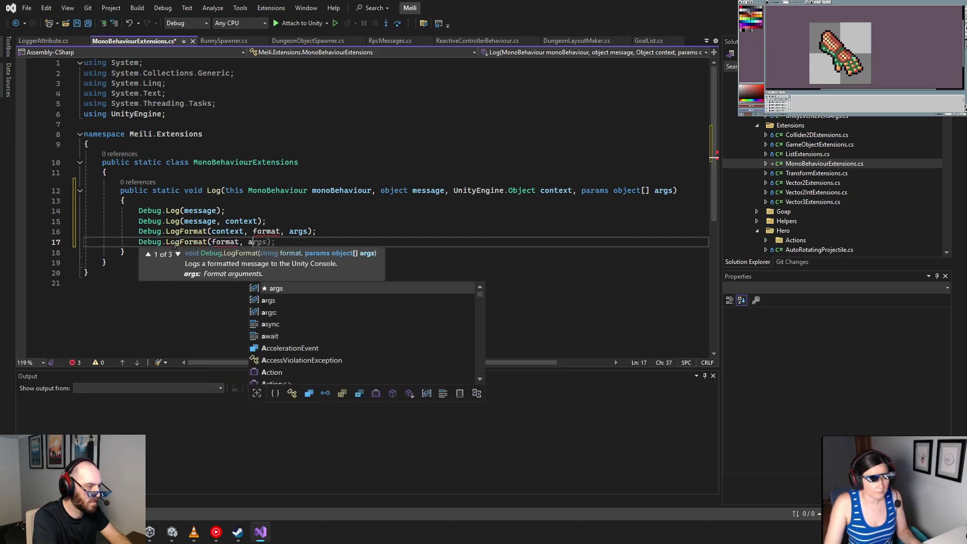
text(rgs);)
Move Debug.LogFormat(format, args); above the LogFormat call that takes context
key(shift+Up)
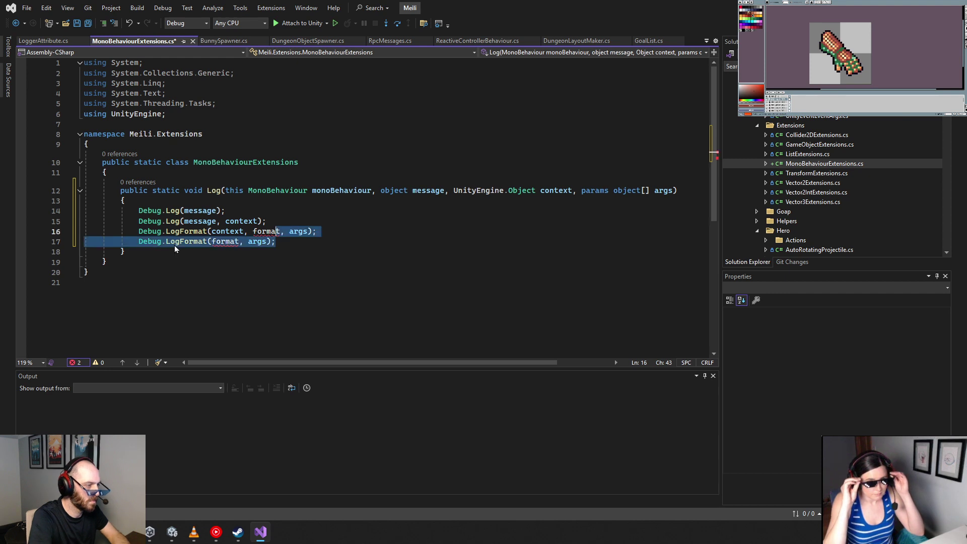
key(ctrl+shift+Home)
key(shift+Down)
key(shift+Down)
key(shift+Down)
key(shift+Down)
key(shift+Down)
key(shift+Down)
key(shift+Down)
key(shift+Down)
key(shift+Down)
key(shift+Down)
key(shift+Down)
key(shift+Down)
key(shift+Down)
key(shift+Down)
key(shift+Down)
key(shift+Down)
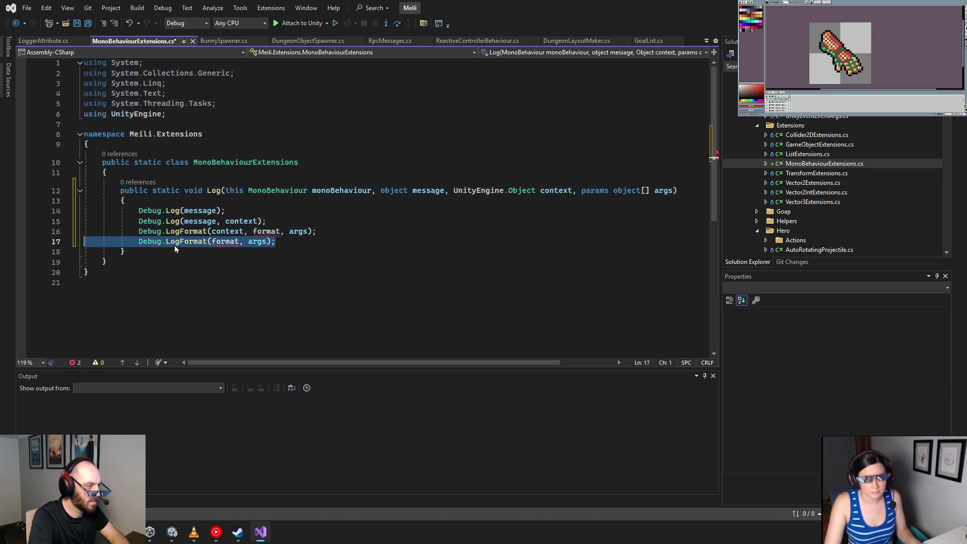
key(ctrl+x)
key(Up)
key(Up)
key(End)
key(Return)
key(ctrl+v)
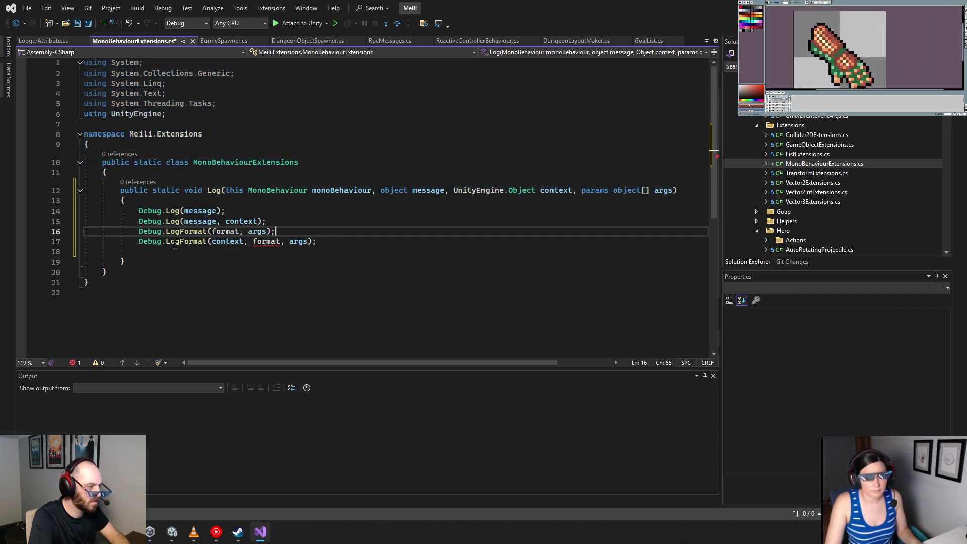
Start an empty Debug.LogWarning() call on the line below the two LogFormat statements
key(Down)
key(Down)
text(D)
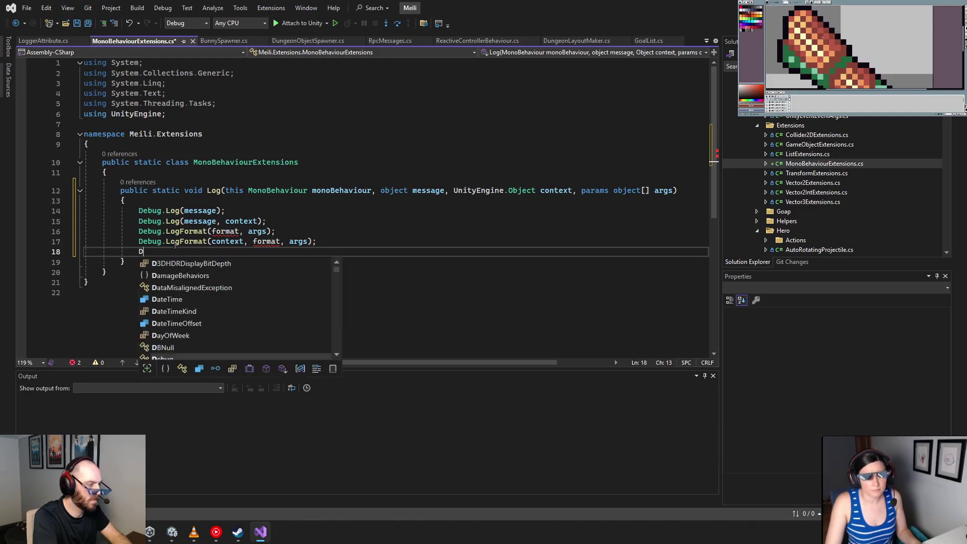
text(ebug.)
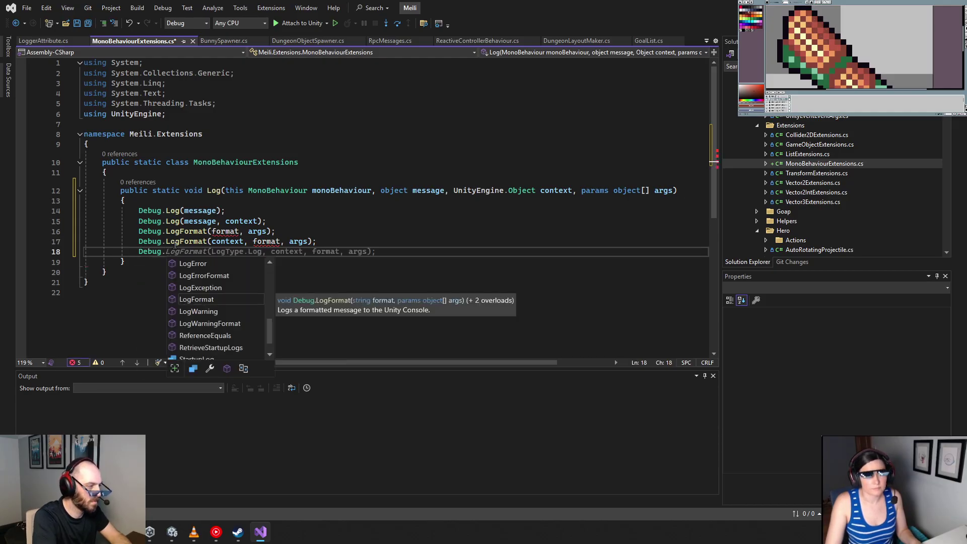
text(Log)
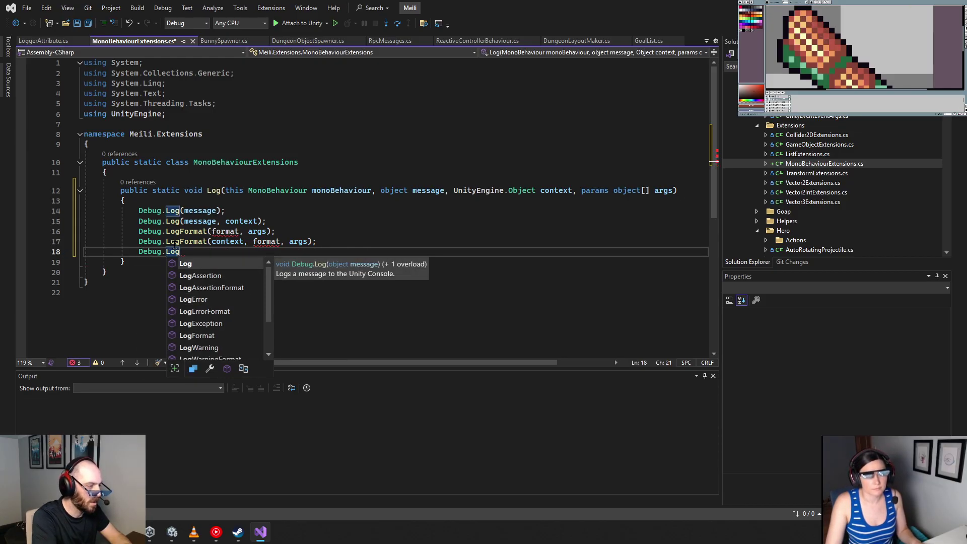
text(Warning()
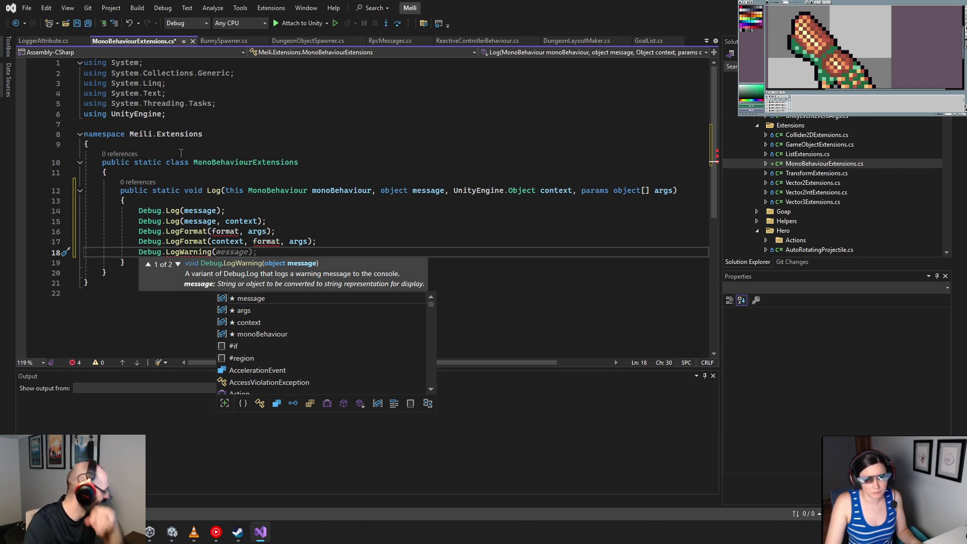
key(alt+Tab)
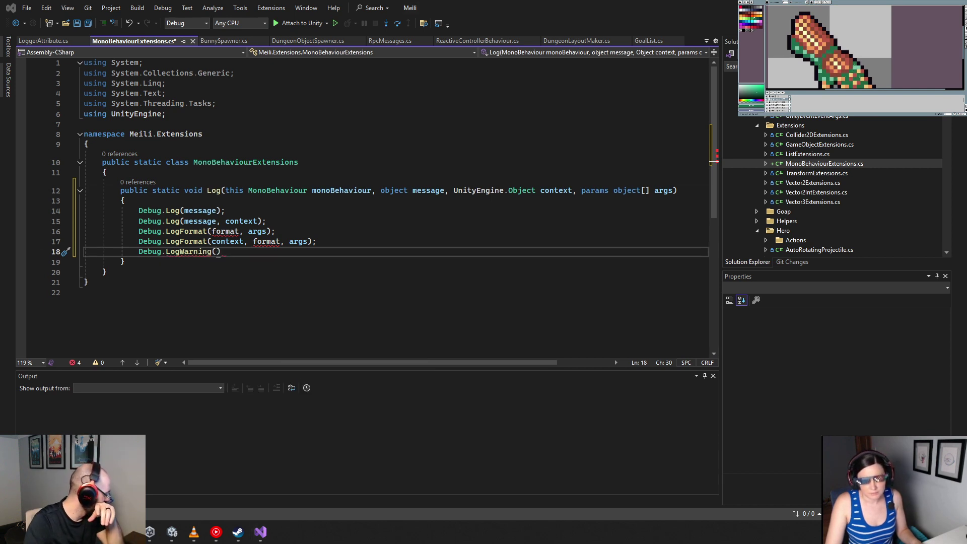
key(alt+Tab)
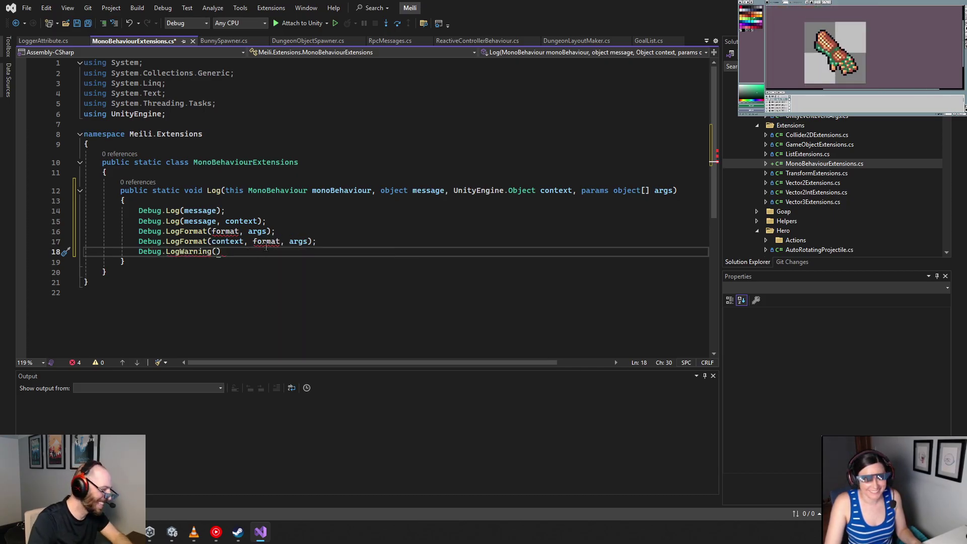
Duplicate the whole Log method inside the MonoBehaviourExtensions class, placing the copy above the original with an empty line between them
key(Down)
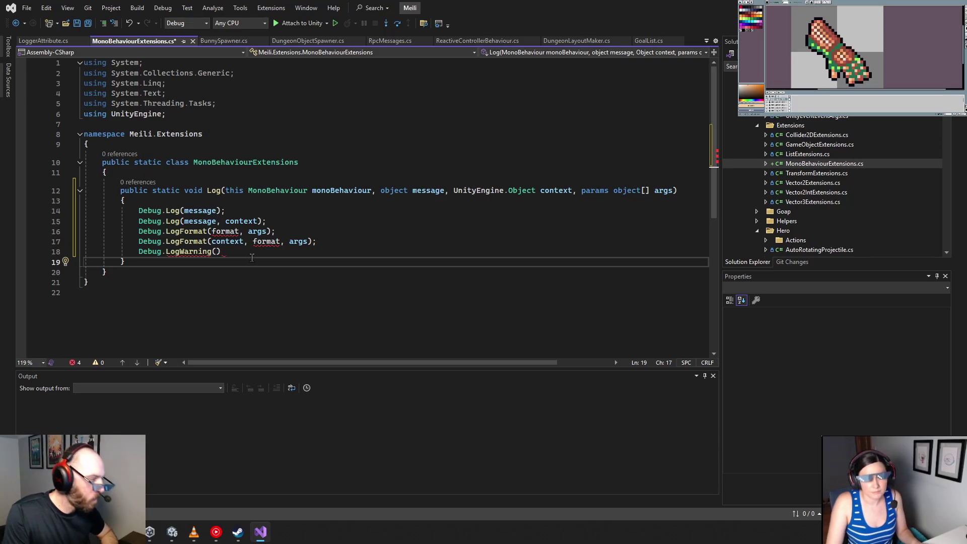
click(165, 268)
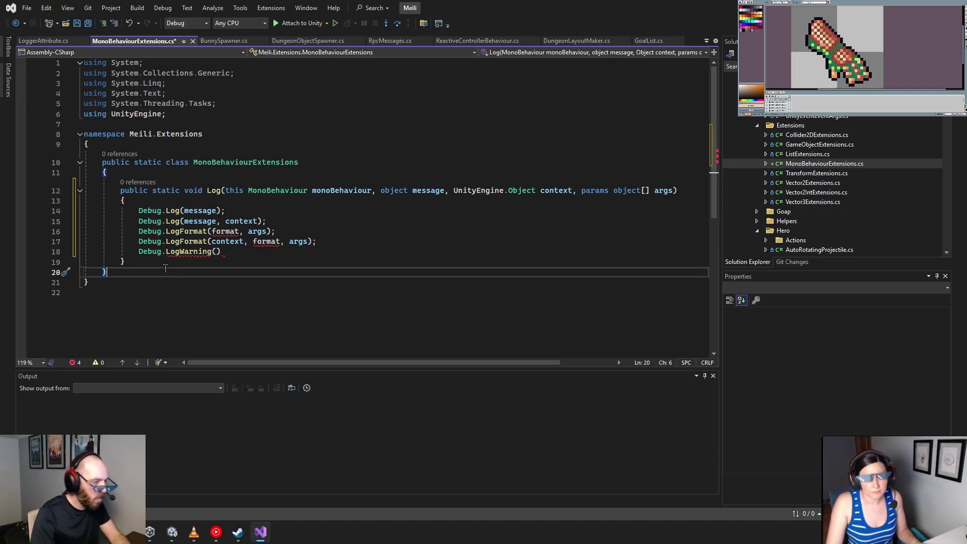
drag(117, 195, 126, 262)
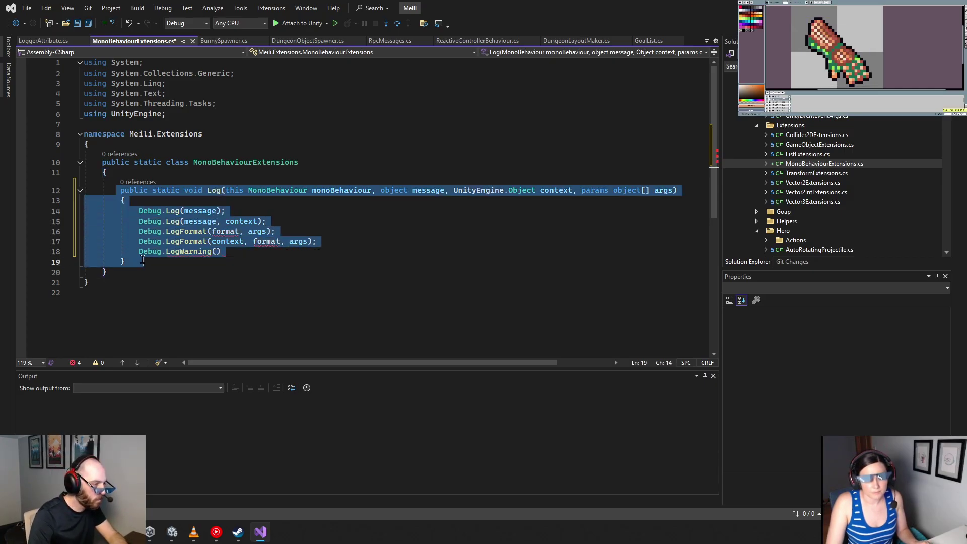
click(140, 174)
key(Return)
key(Return)
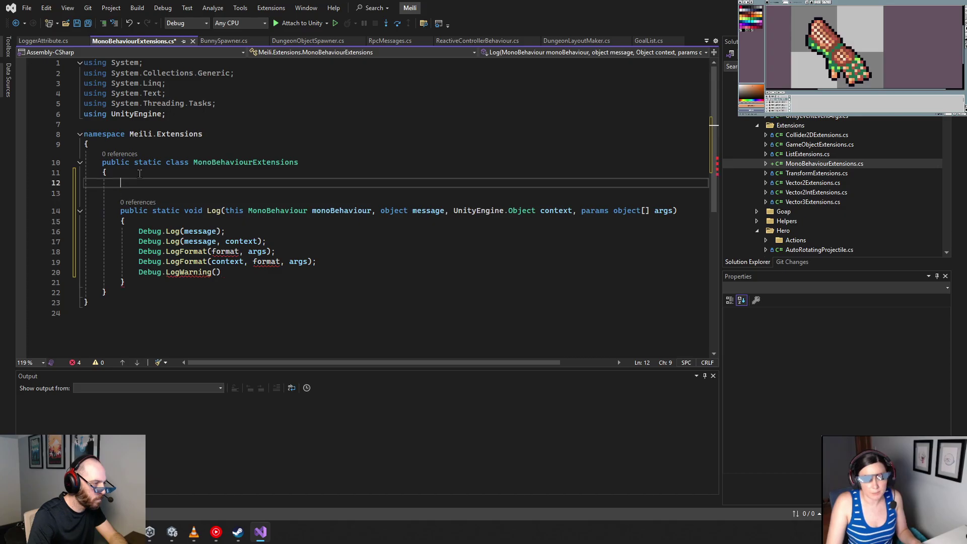
key(ctrl+v)
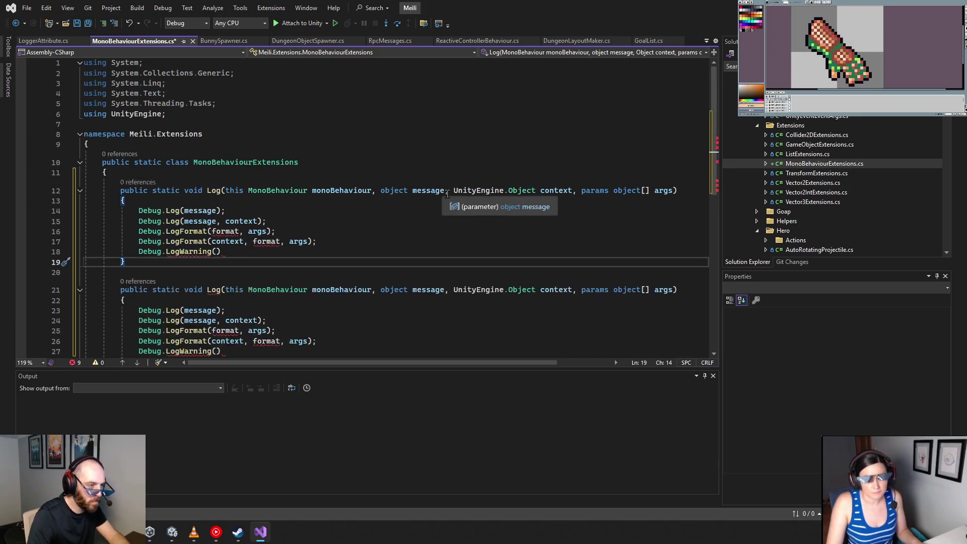
Remove the context and params object[] args parameters from the upper Log method, leaving only monoBehaviour and object message
drag(447, 194, 676, 190)
key(Delete)
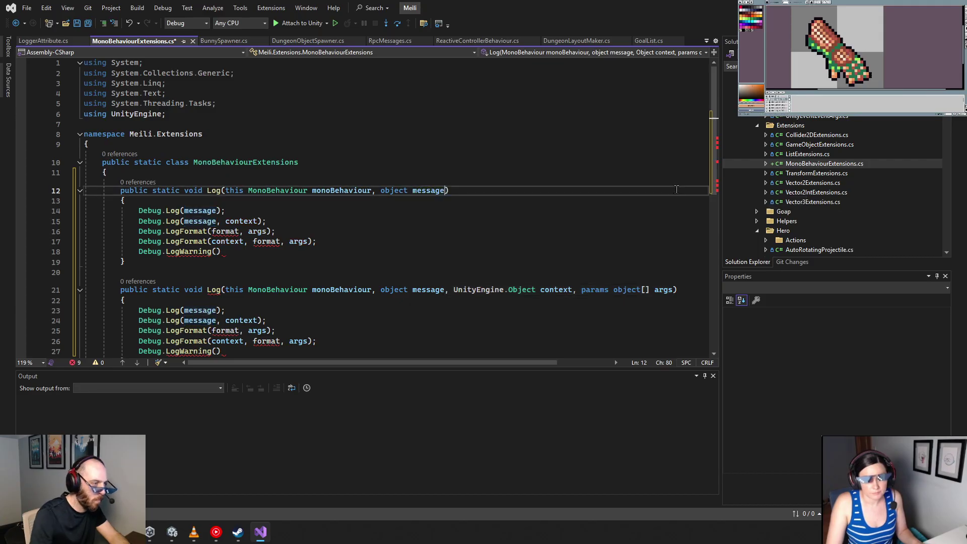
Delete every statement below Debug.Log(message); in the upper Log method, keeping only that call in its body
drag(221, 252, 4, 218)
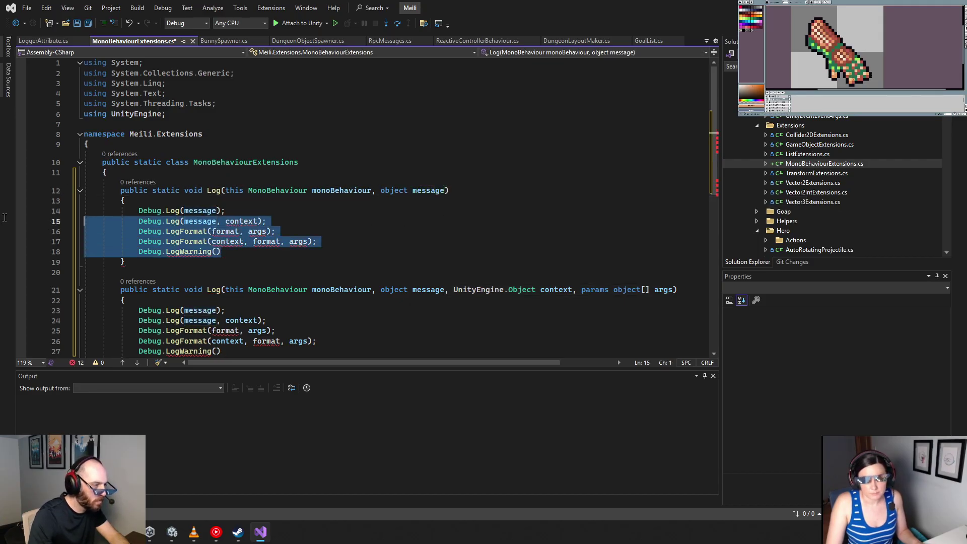
key(Delete)
key(BackSpace)
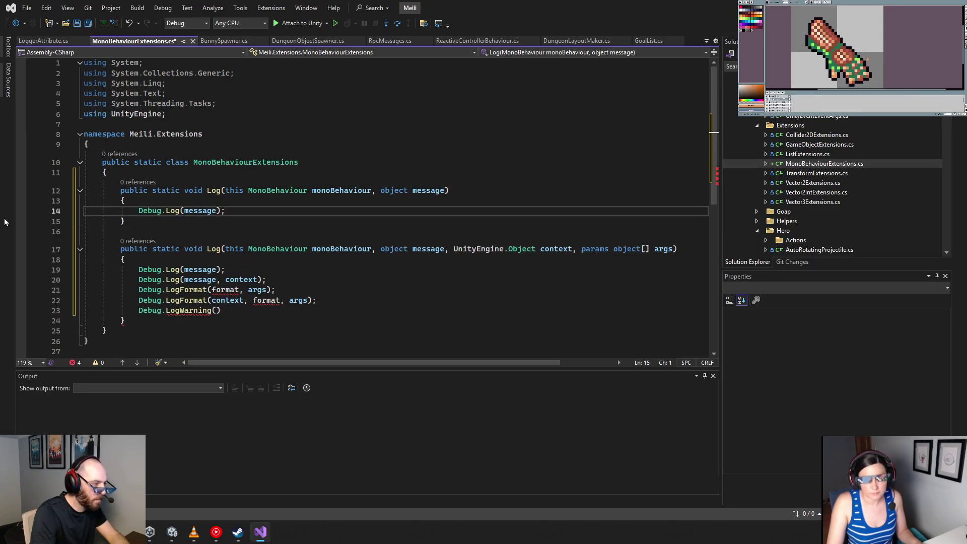
Insert an if(CanLog(monoBehaviour)) block containing return; above Debug.Log(message); in the upper Log method
key(ctrl+Return)
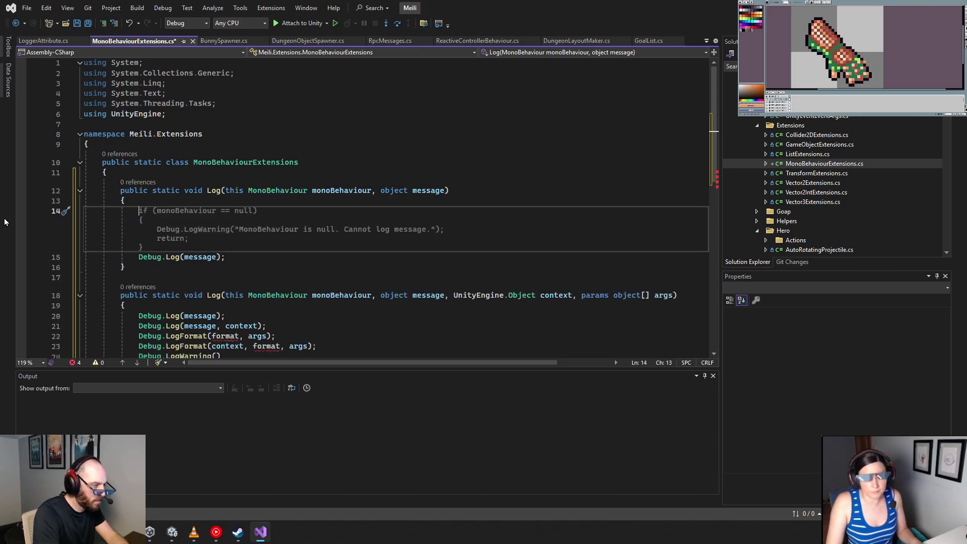
text(if()
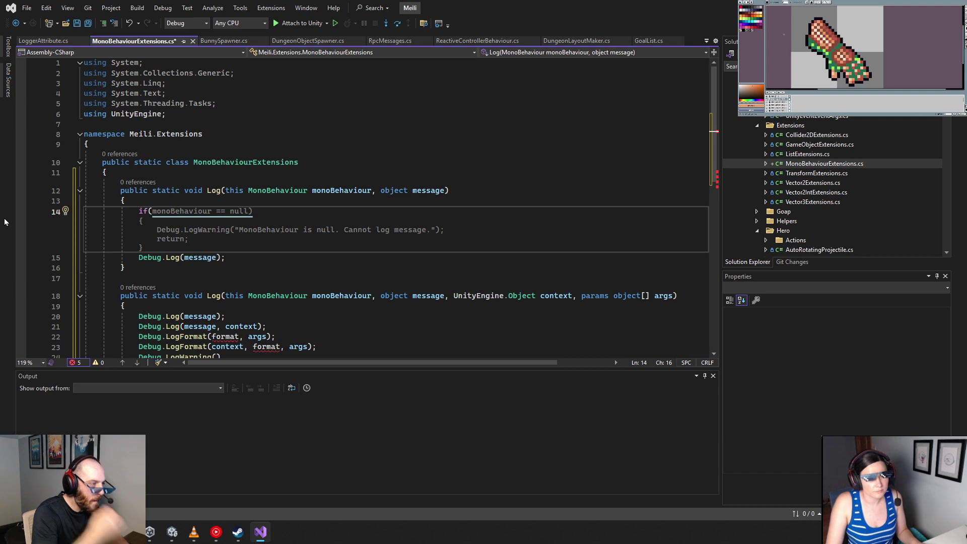
text(CanLog(m)
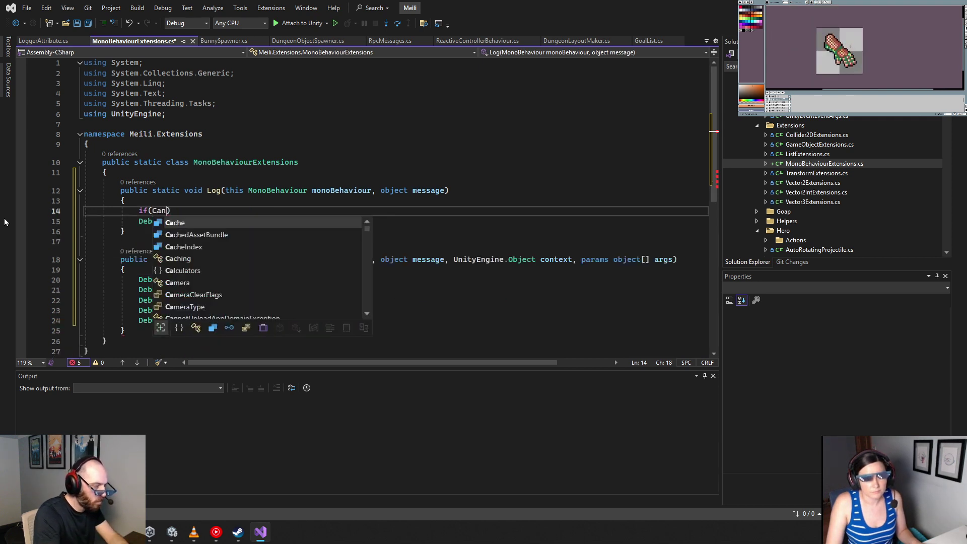
text(onoBehaviour)
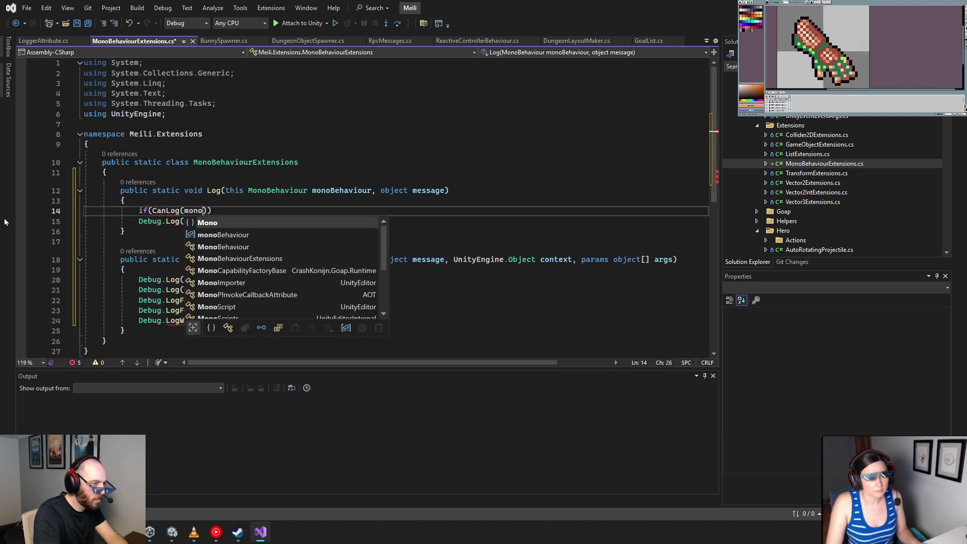
key(Tab)
text()))
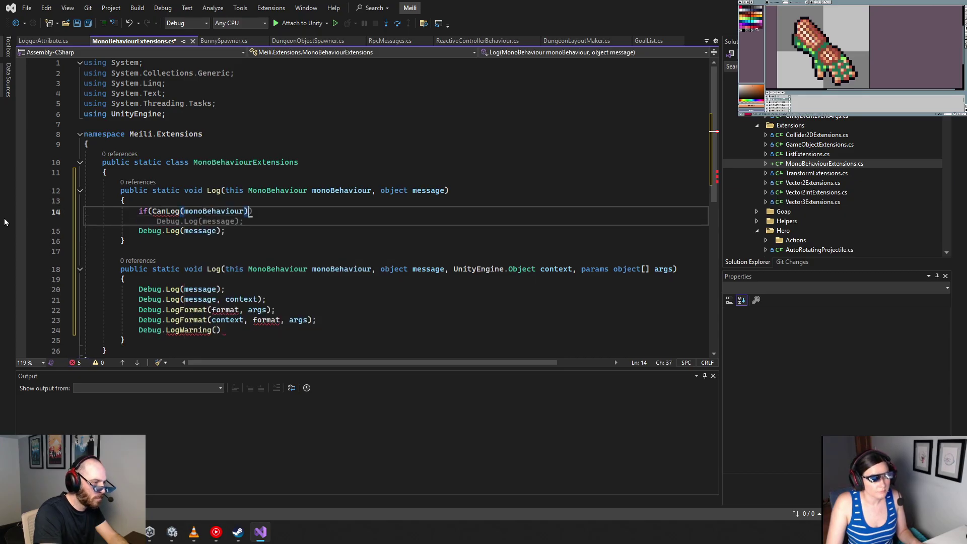
key(Return)
text({)
key(Return)
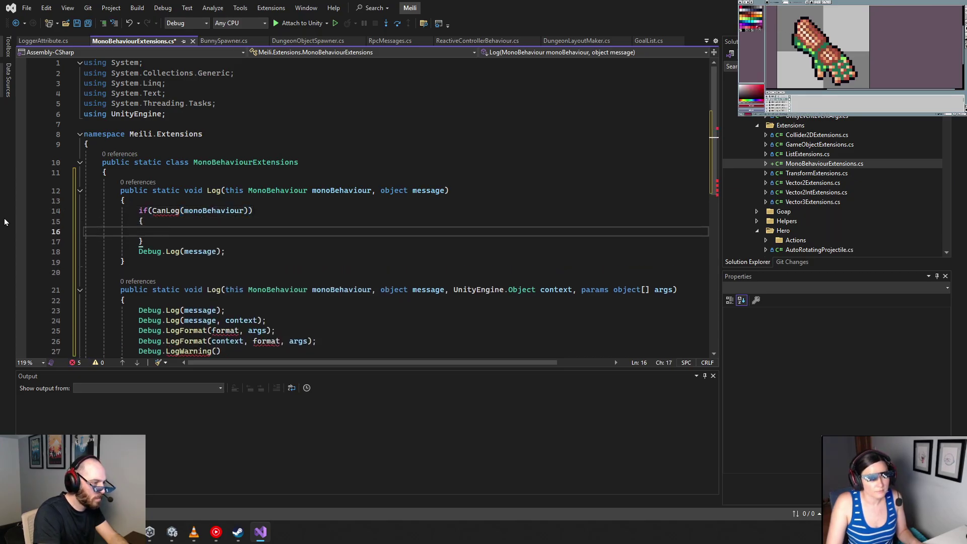
text(return;)
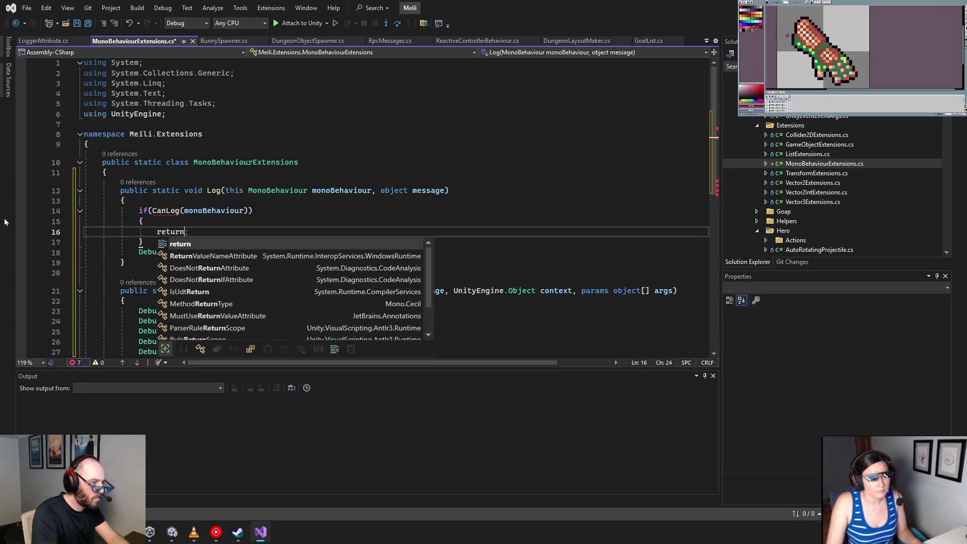
Negate the guard condition so it reads if(!CanLog(monoBehaviour))
key(Up)
key(Up)
key(Left)
key(Left)
key(Left)
key(Left)
key(Left)
key(Left)
key(Left)
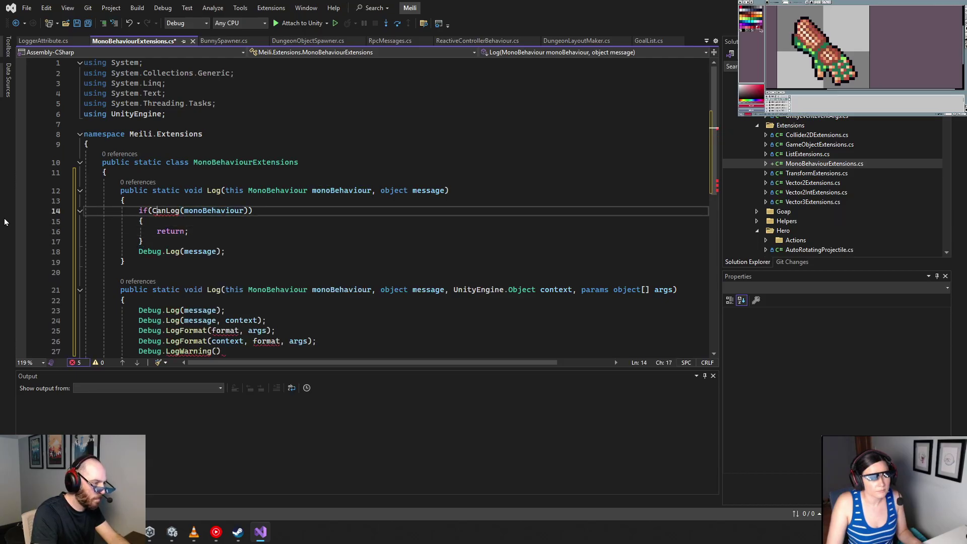
text(!)
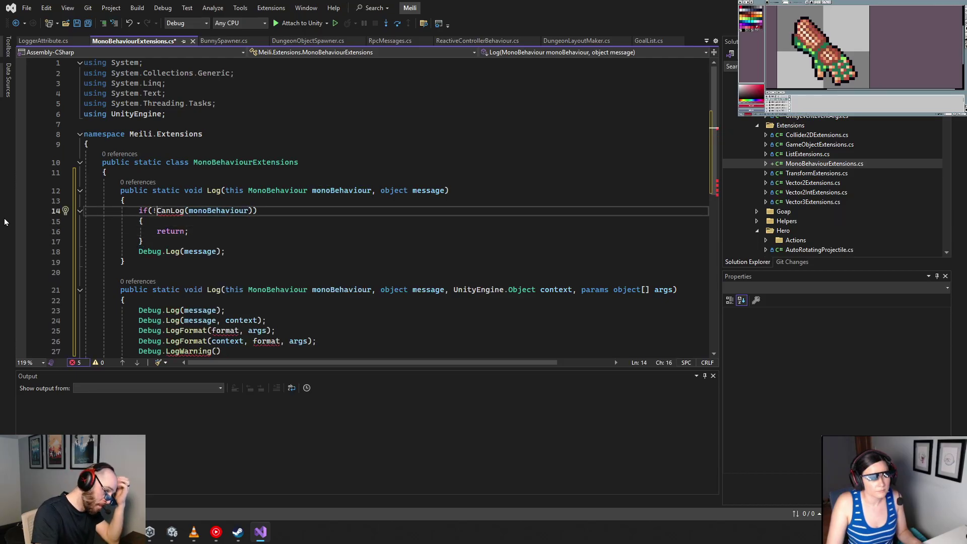
Rename the method called in the guard condition to LogEnabled
key(Delete)
key(Delete)
key(Delete)
key(Delete)
text(L)
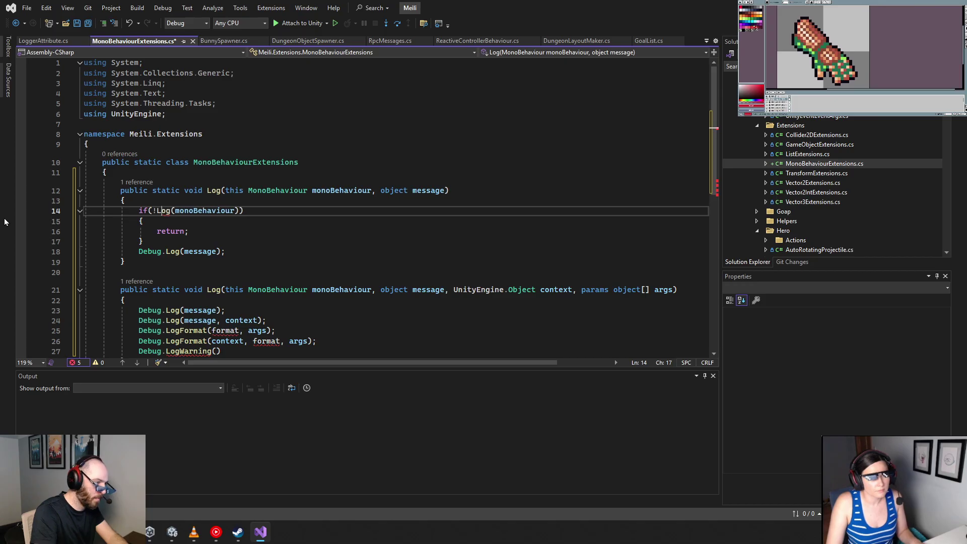
key(Down)
key(Down)
key(Up)
key(Up)
key(Left)
key(Left)
key(Left)
key(Left)
key(Left)
key(Left)
key(Left)
key(Left)
key(Left)
key(Left)
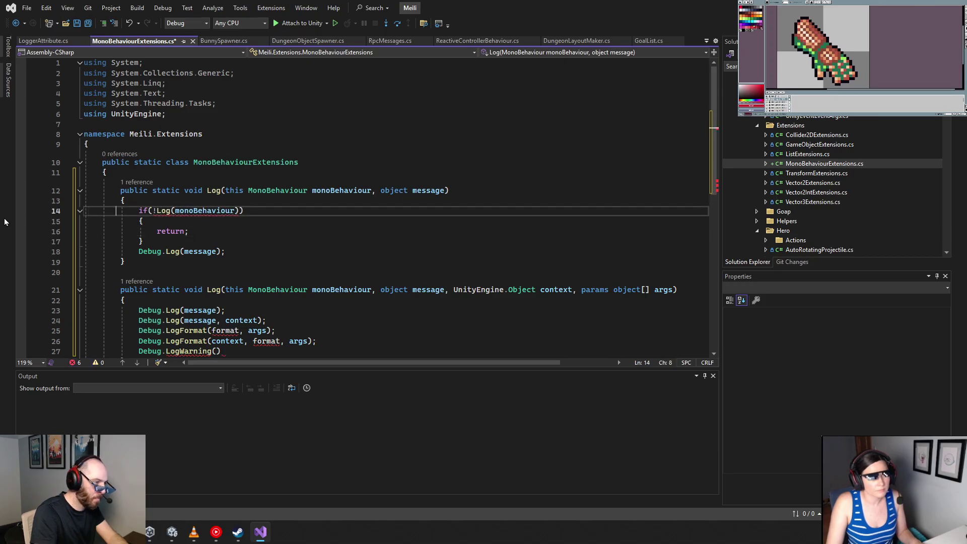
key(Right)
key(Right)
key(Right)
key(Right)
key(Right)
key(Right)
key(Right)
key(Right)
key(Right)
key(Right)
key(Right)
text(Enable)
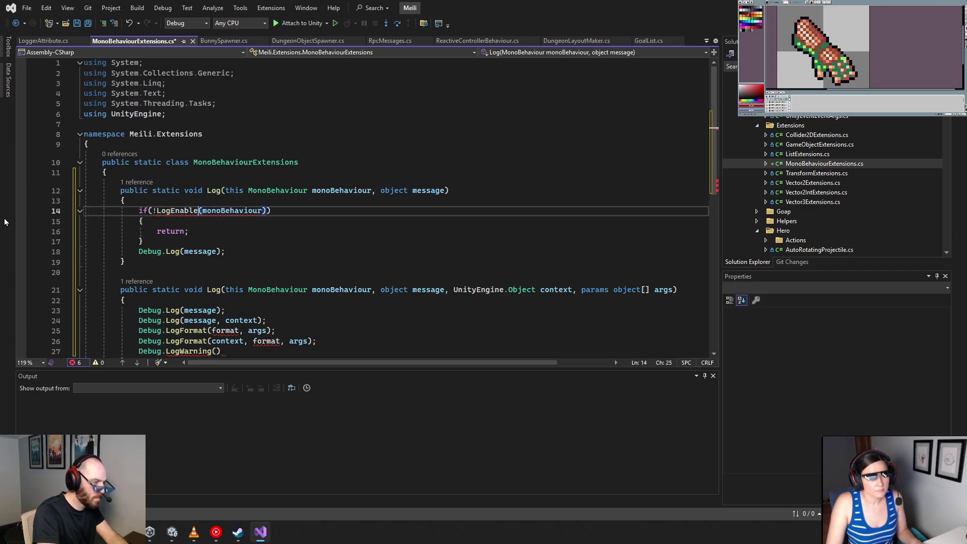
text(d)
Generate the missing LogEnabled method from its call in the guard using the suggested quick fix
click(243, 249)
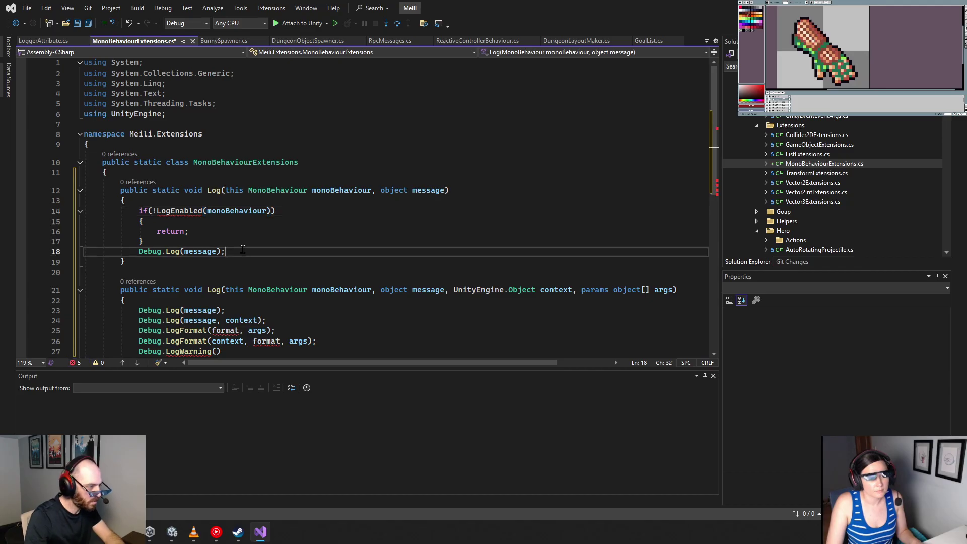
right_click(180, 212)
click(228, 224)
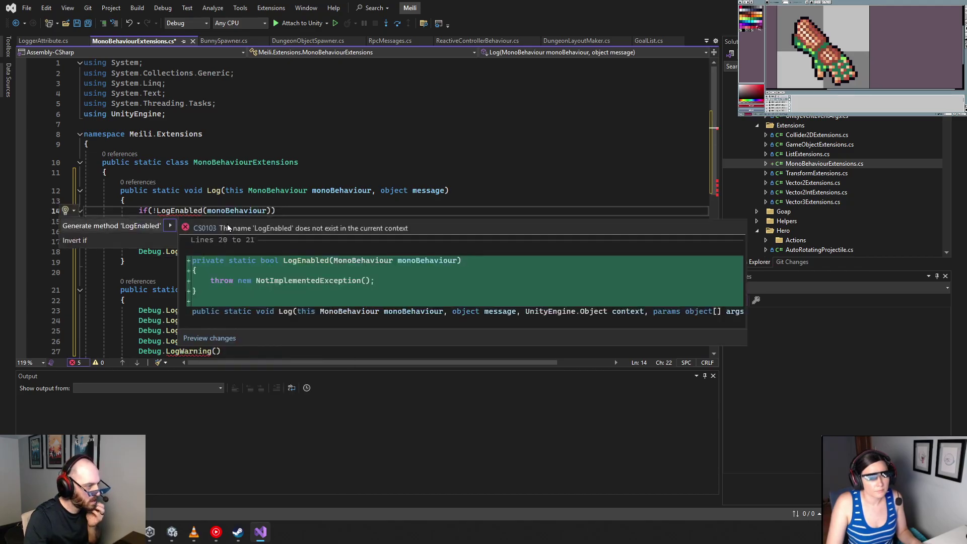
click(132, 229)
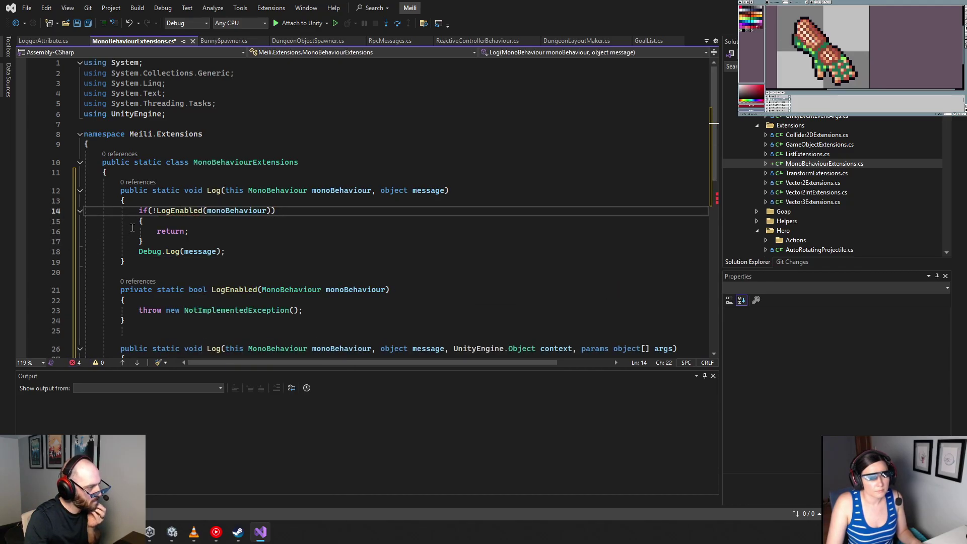
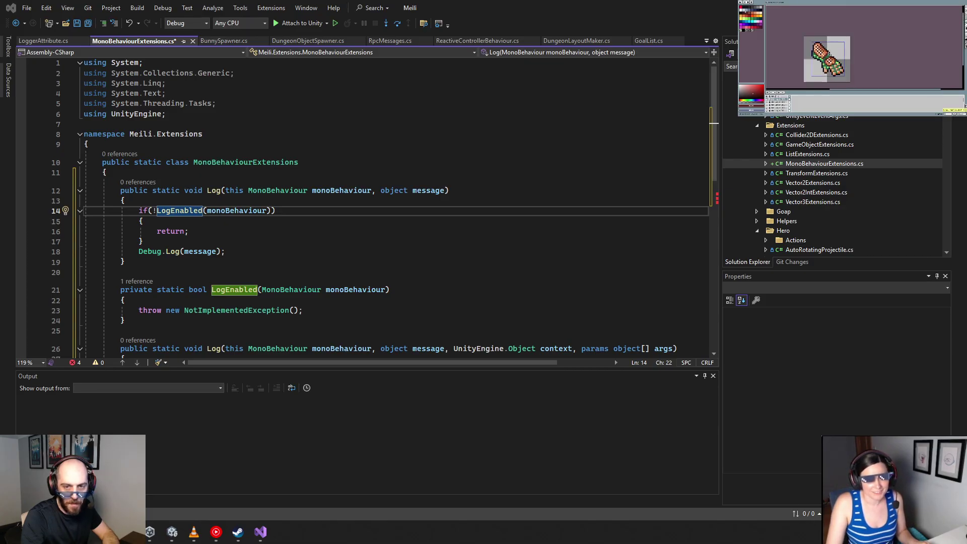
Remove the throw new NotImplementedException(); statement from the body of the LogEnabled method
click(272, 290)
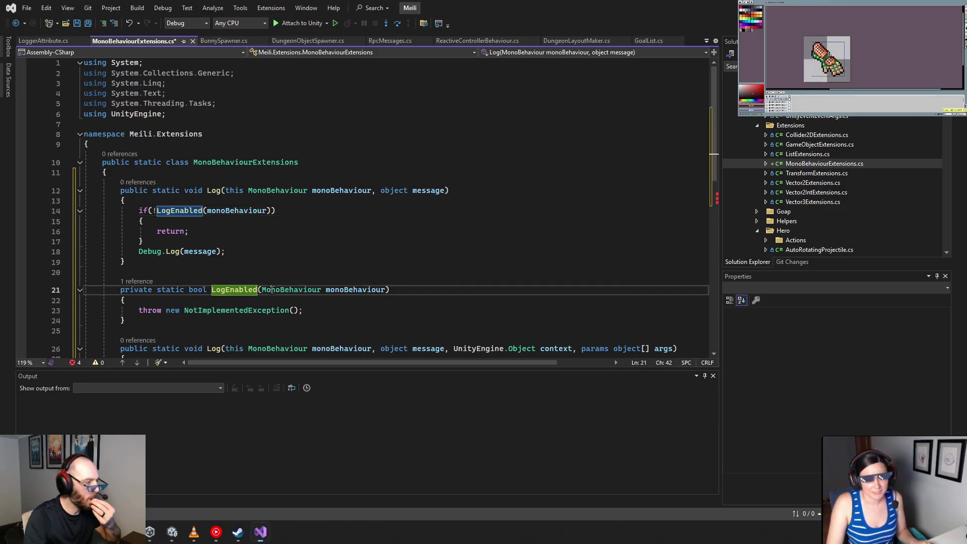
click(233, 263)
scroll(232, 270, down, 3)
click(302, 217)
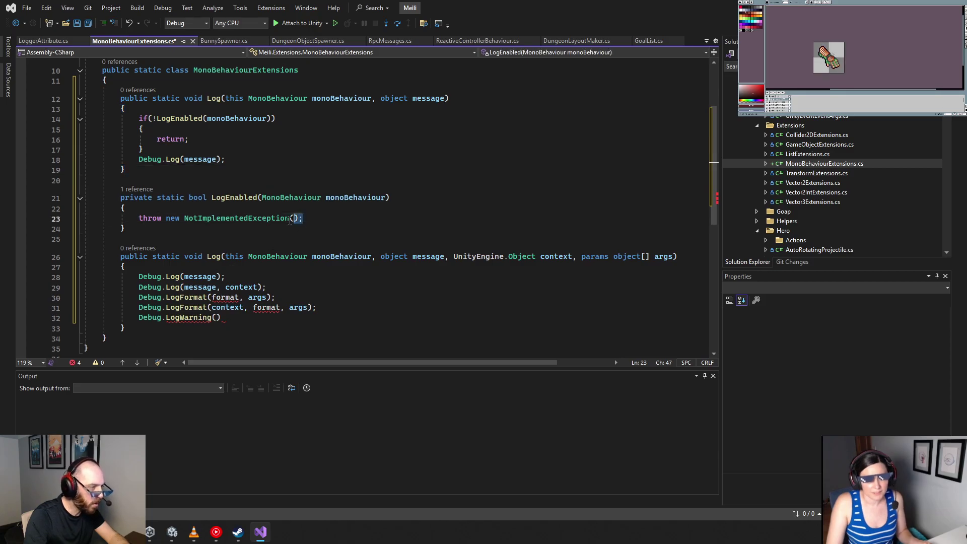
mouse_move(302, 217)
mouse_down()
mouse_move(139, 217)
mouse_move(302, 217)
mouse_up()
click(138, 217)
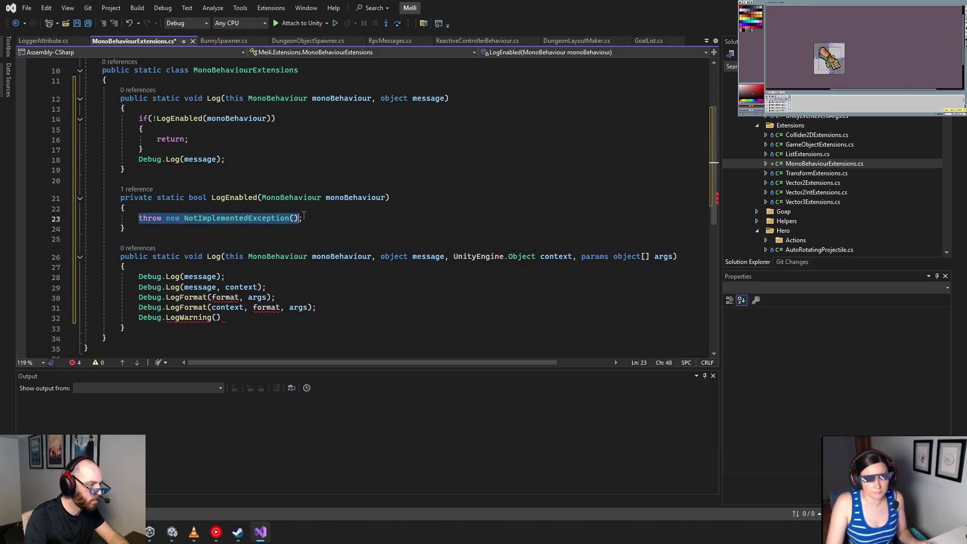
key(BackSpace)
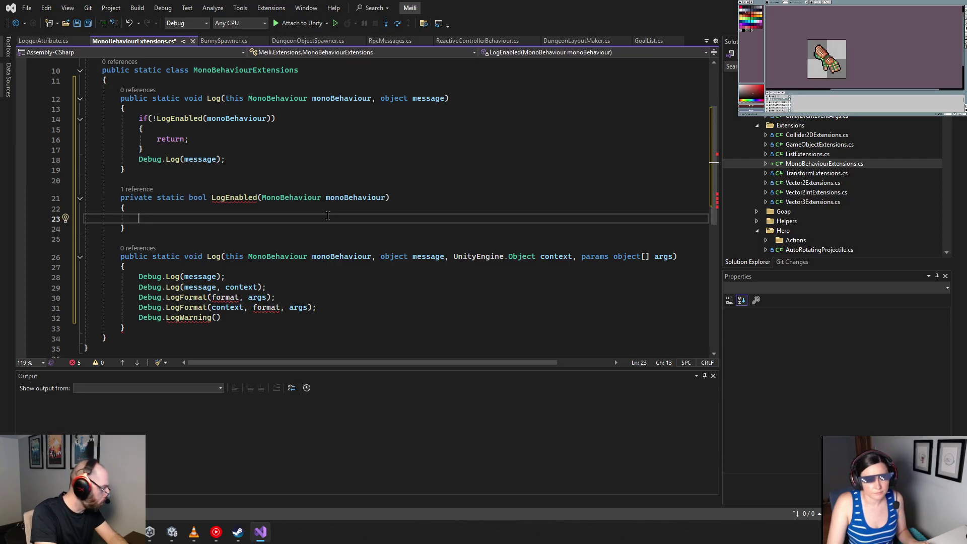
In LogEnabled, declare var att using the suggested monoBehaviour.GetType() chain with GetCustomAttributes(typeof(Meili.Attributes.LoggerAttribute), true) and FirstOrDefault() as Meili.Attributes.LoggerAttribute
text(var att = )
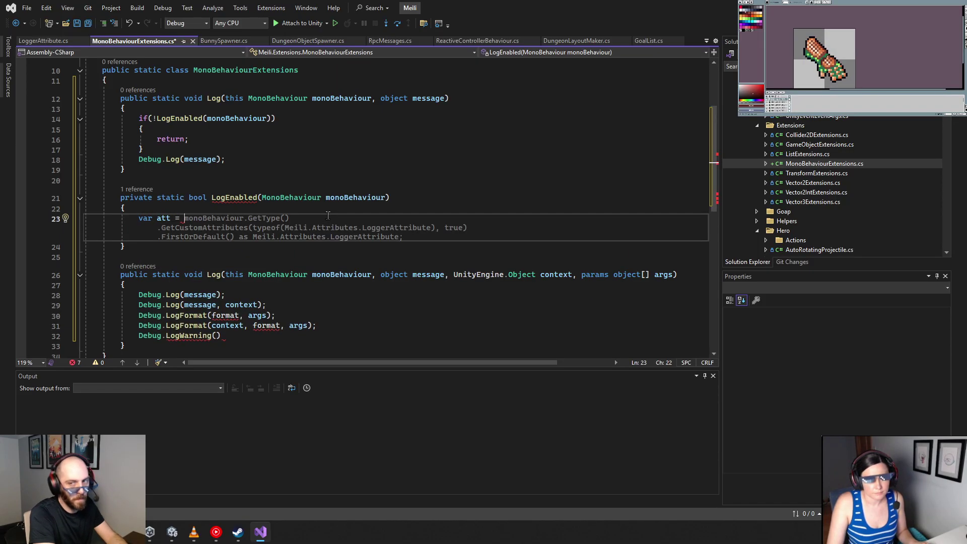
text(c)
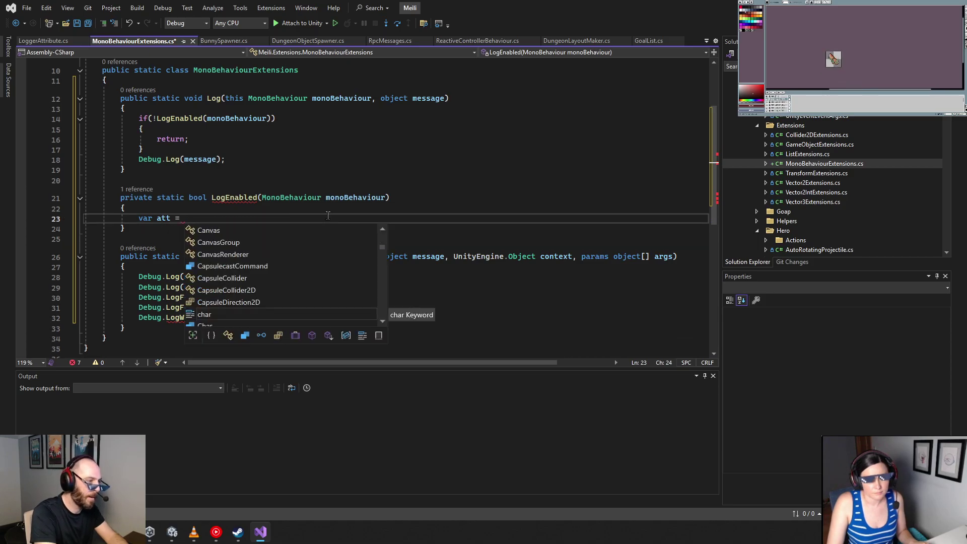
key(BackSpace)
text(monoBehaviour)
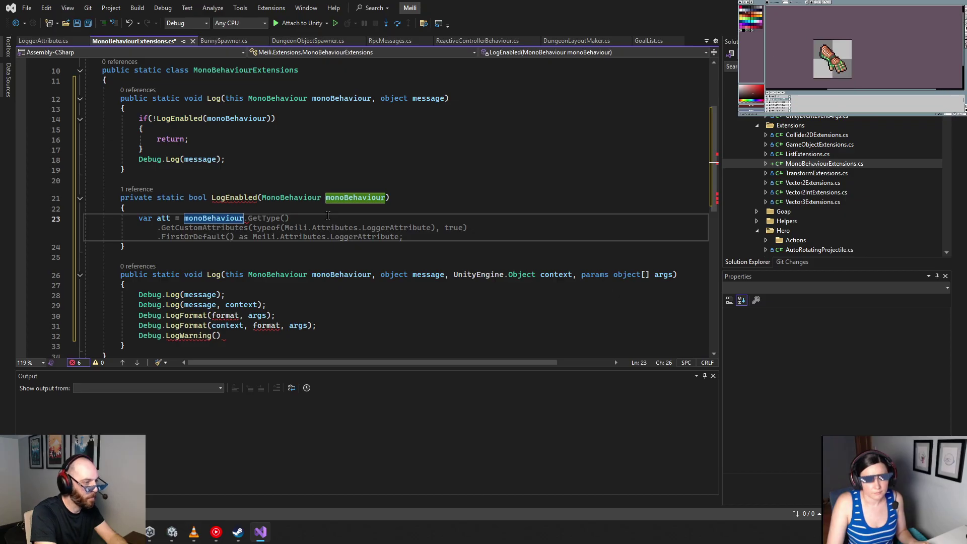
key(Tab)
click(312, 260)
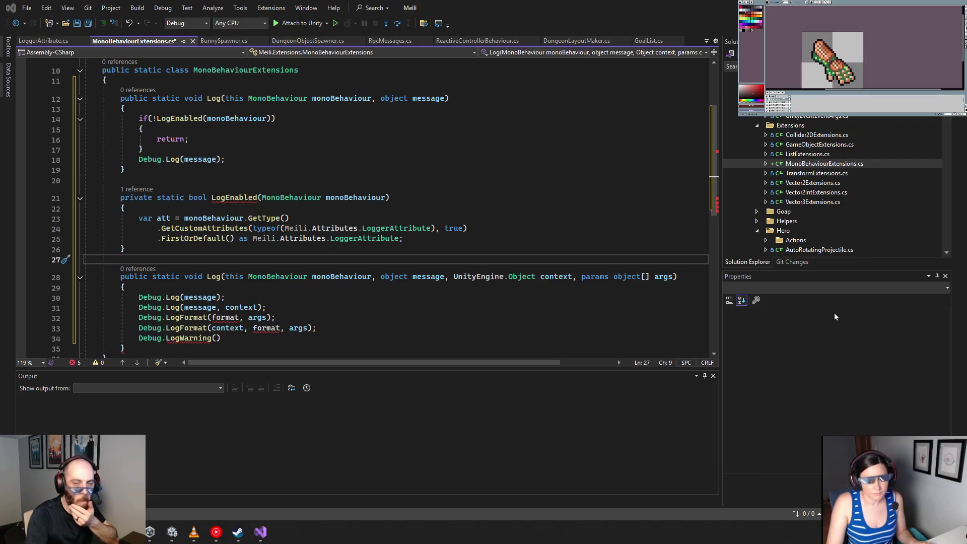
Comment out the .GetCustomAttributes and .FirstOrDefault lines chained after monoBehaviour.GetType() in LogEnabled
click(440, 230)
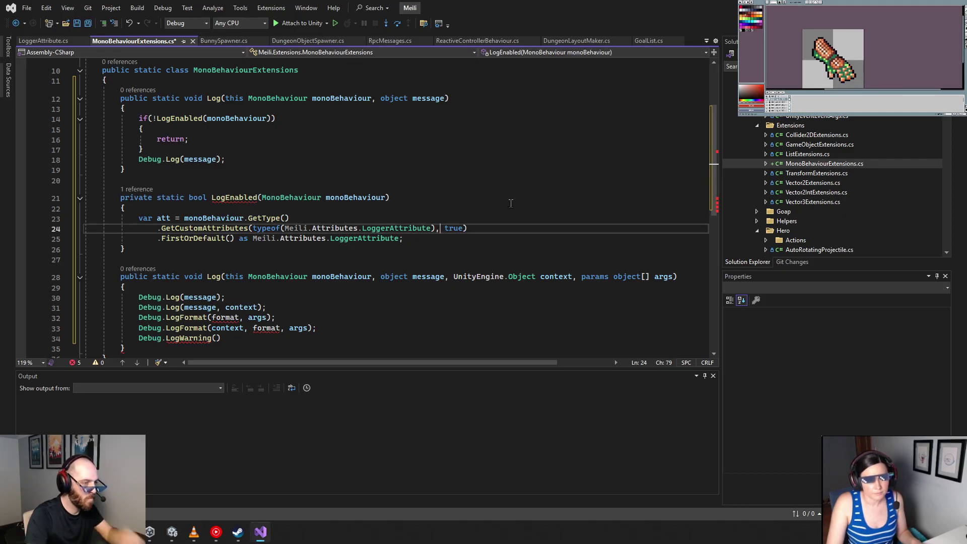
key(ctrl+shift+space)
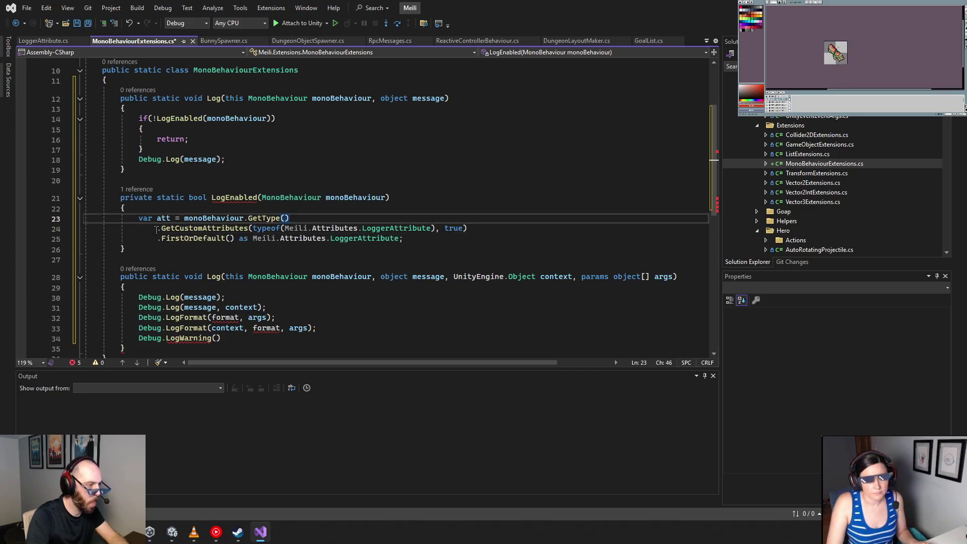
drag(158, 229, 413, 239)
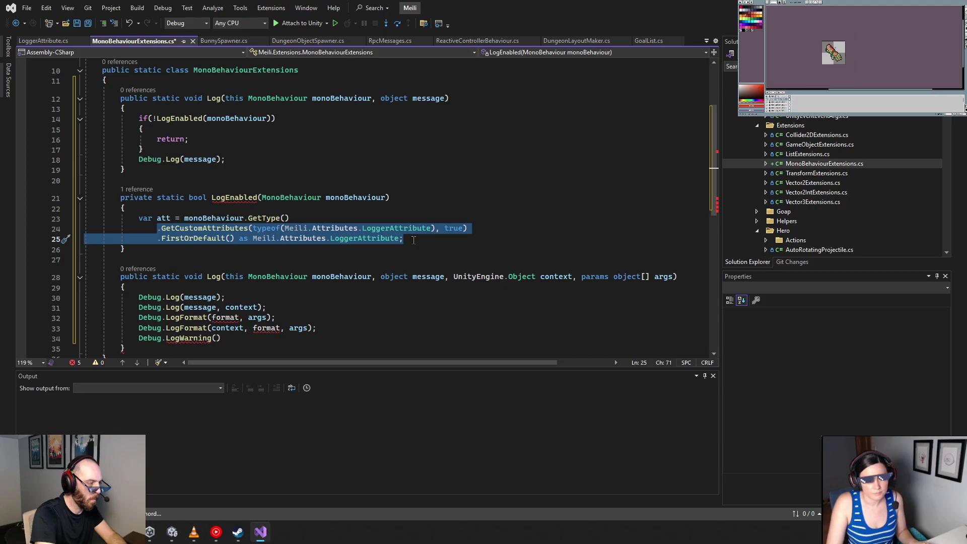
key(ctrl+k)
key(ctrl+c)
key(Up)
key(Up)
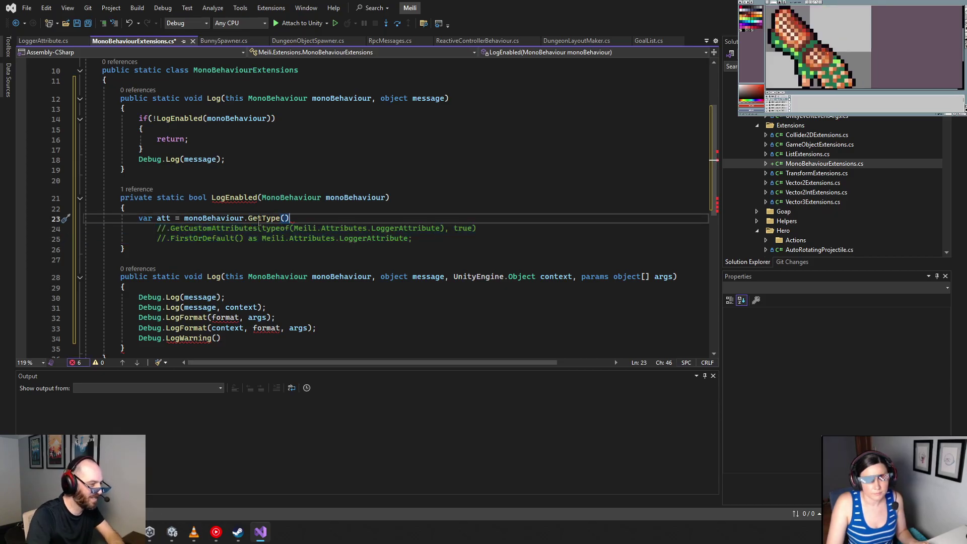
Copy .GetCustomAttributes from the commented line onto GetType() and complete it as the generic call .GetCustomAttributes<Meili.Attributes.LoggerAttribute>(true);
drag(167, 229, 255, 229)
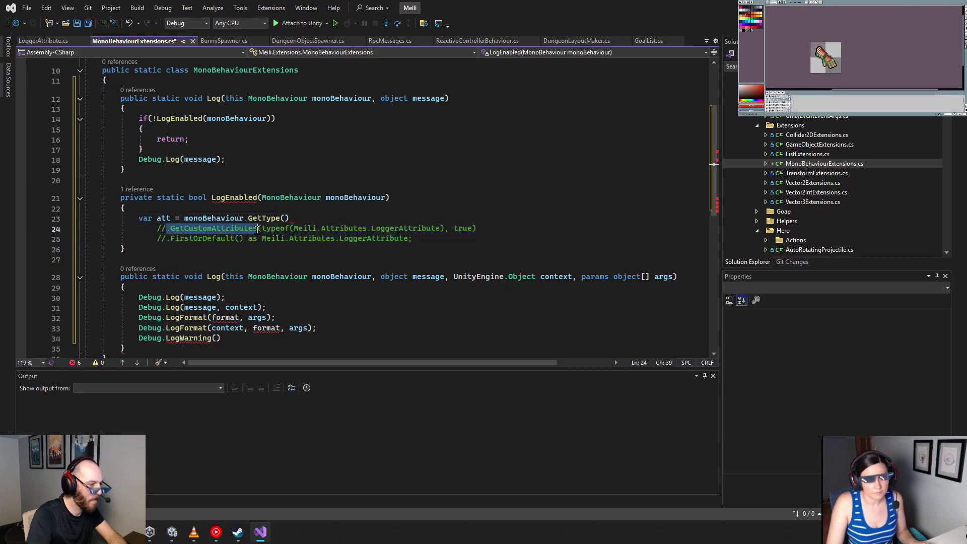
key(ctrl+c)
click(364, 217)
key(ctrl+v)
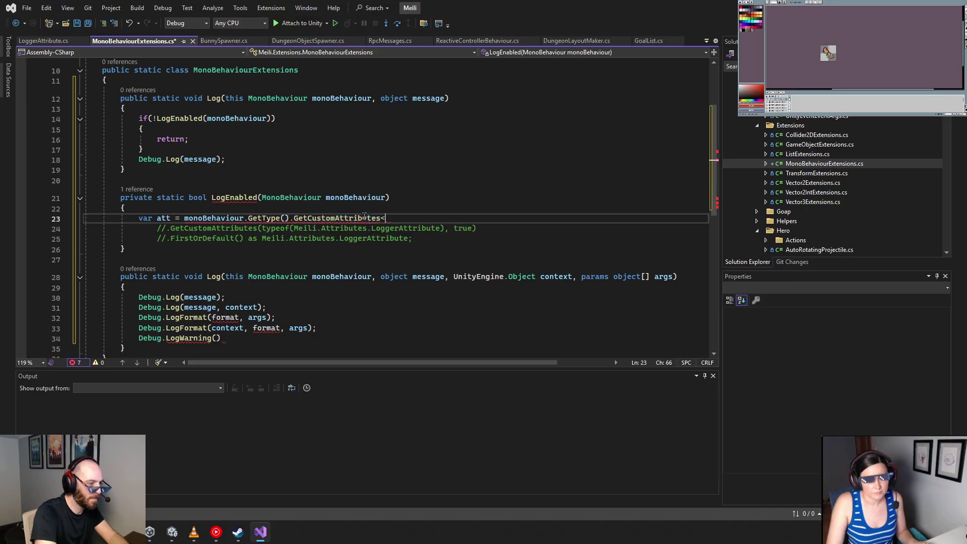
text(<)
key(Tab)
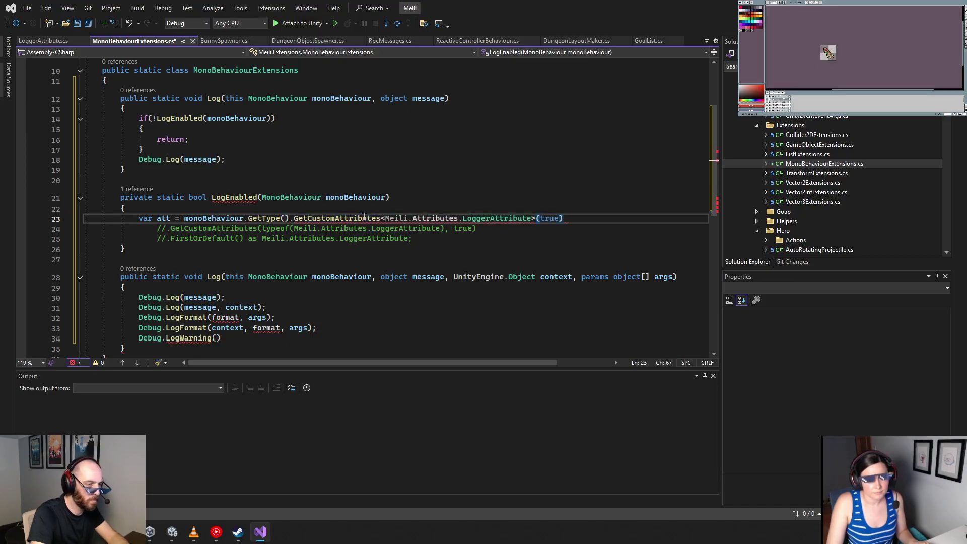
text(;)
key(Down)
key(Down)
key(Down)
key(Down)
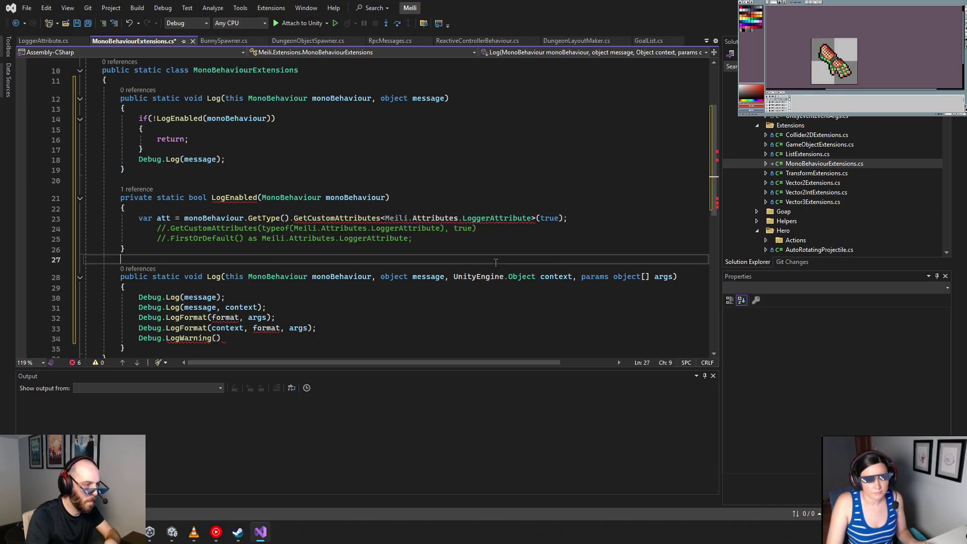
click(534, 240)
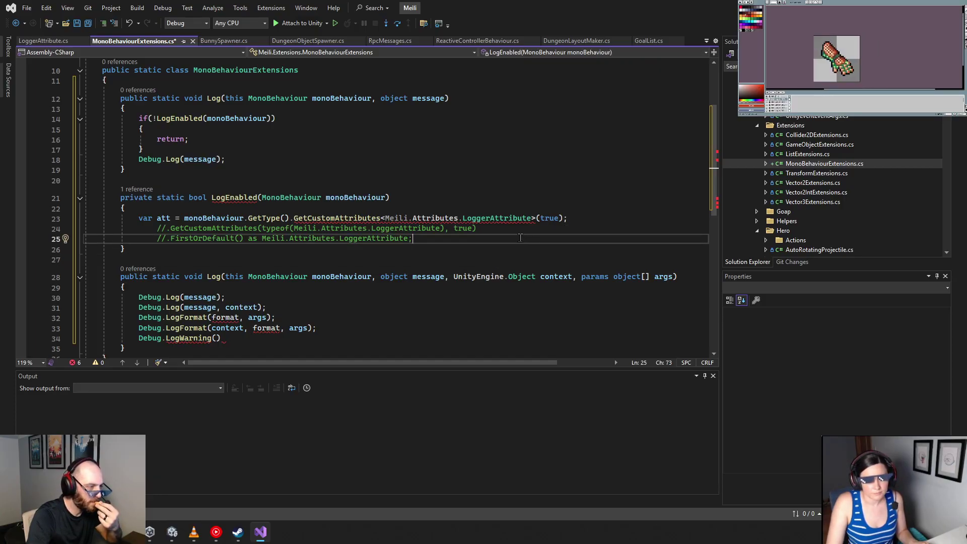
Try the generic GetCustomAttributes<Meili.Attributes.LoggerAttribute>() call in LogEnabled without the true argument
mouse_move(491, 219)
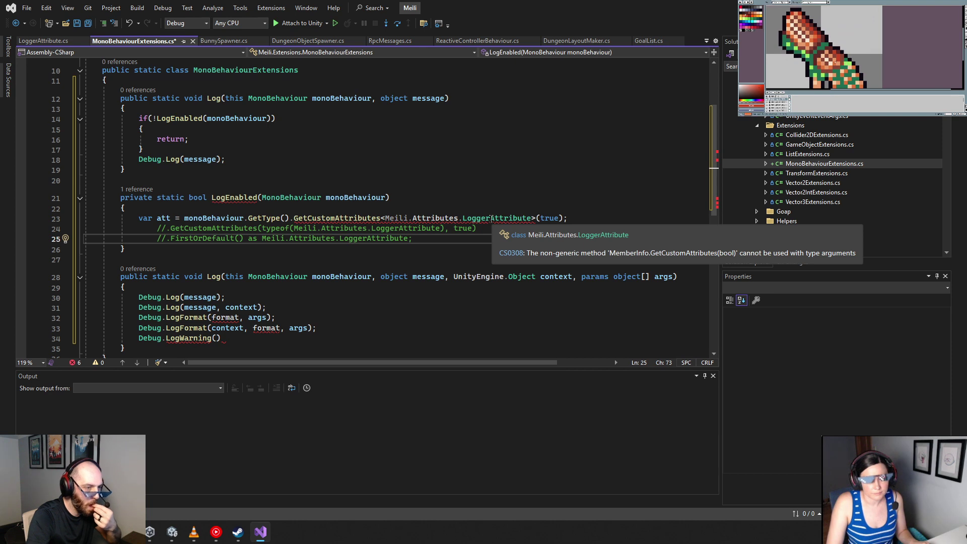
double_click(549, 218)
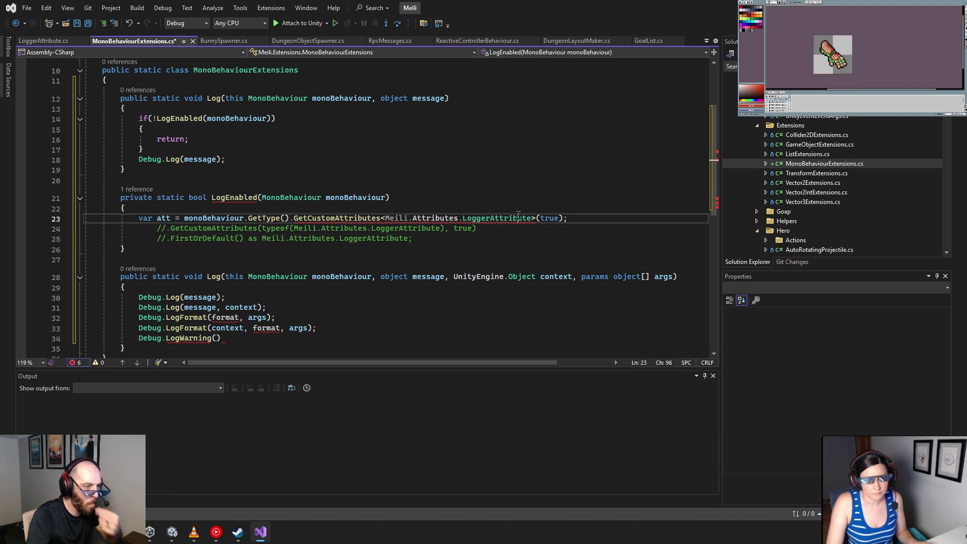
key(BackSpace)
click(558, 196)
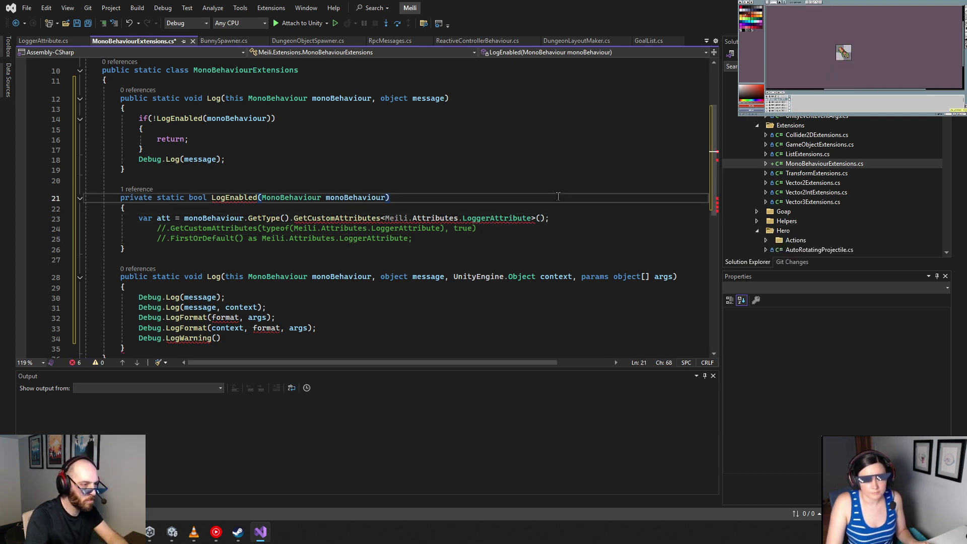
click(382, 219)
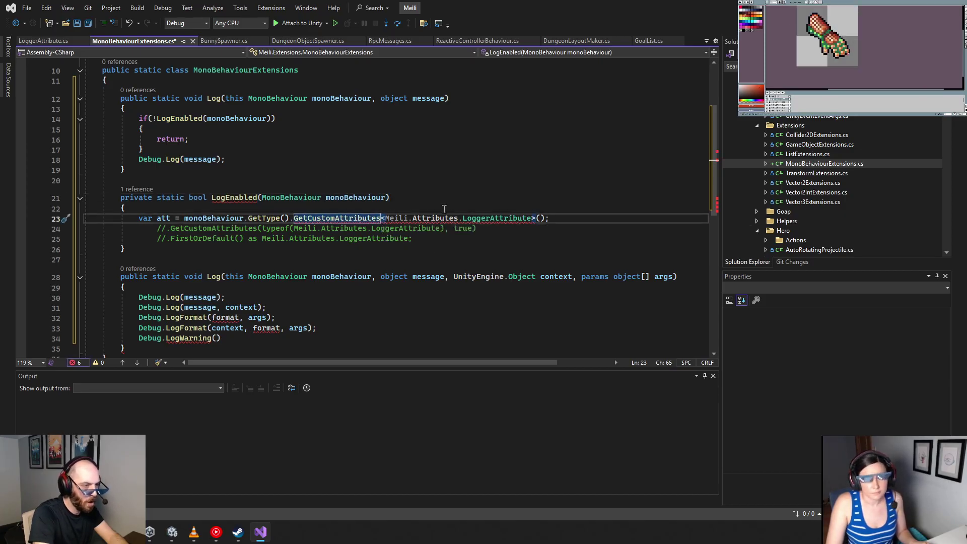
text(<>)
key(BackSpace)
key(BackSpace)
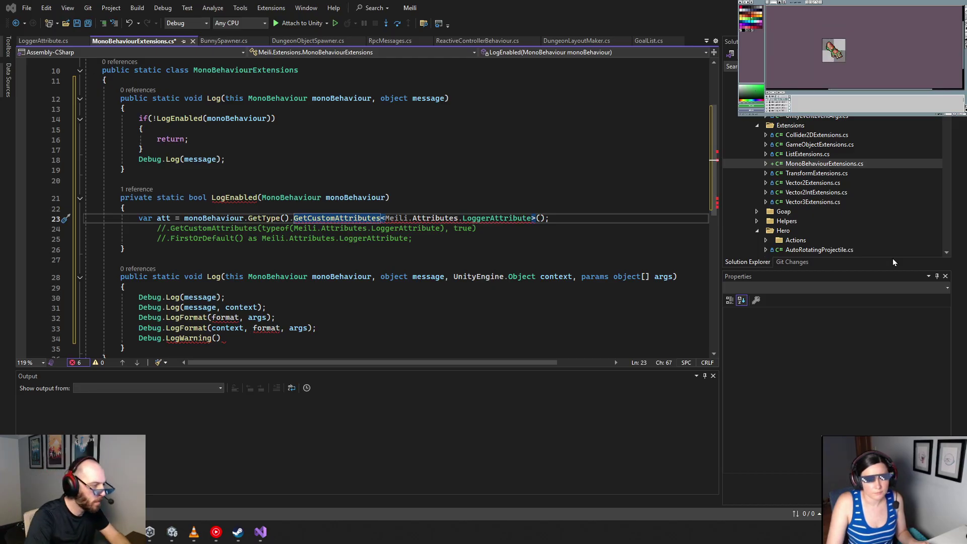
Replace the generic call with .GetCustomAttributes(typeof(Meili.Attributes.LoggerAttribute), true) on its own line and uncomment the .FirstOrDefault() as Meili.Attributes.LoggerAttribute line
drag(167, 233, 293, 218)
key(Delete)
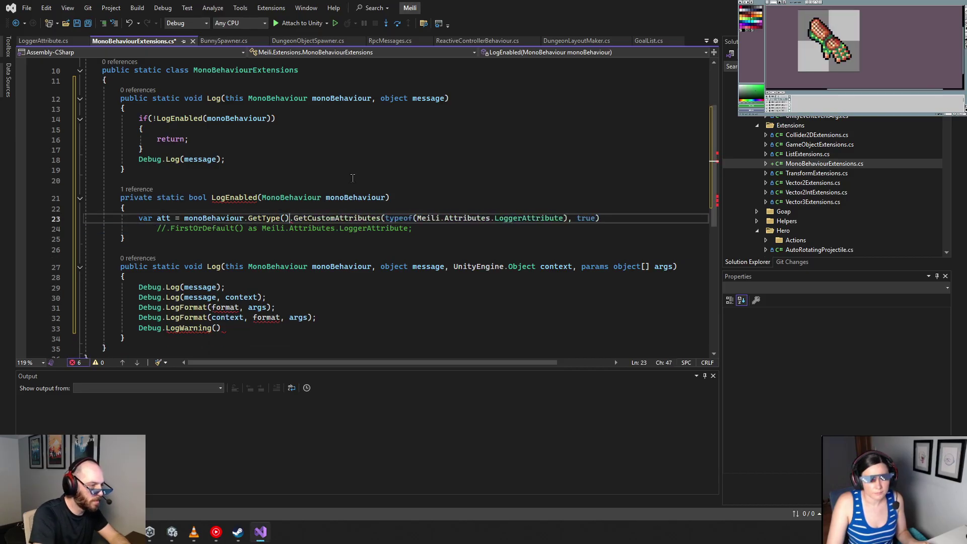
key(BackSpace)
key(Return)
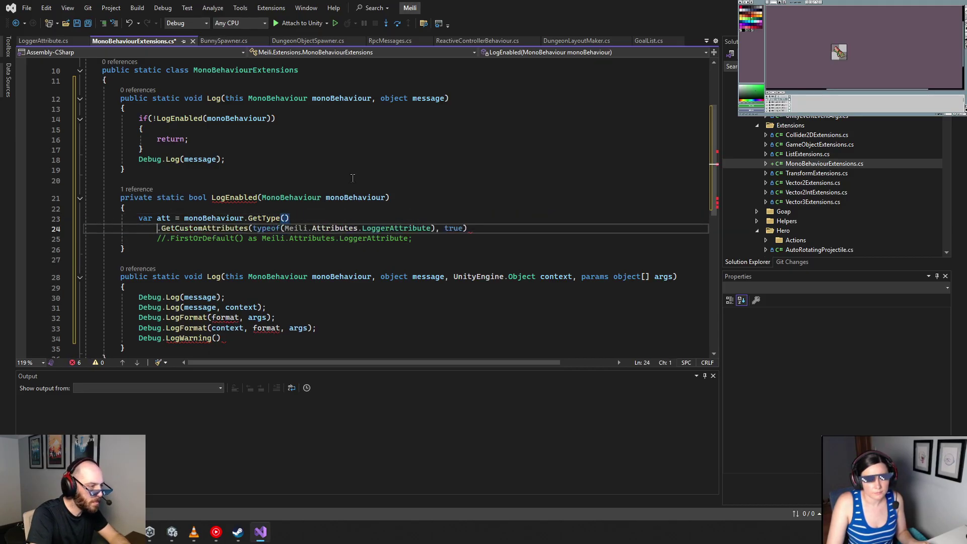
key(BackSpace)
key(BackSpace)
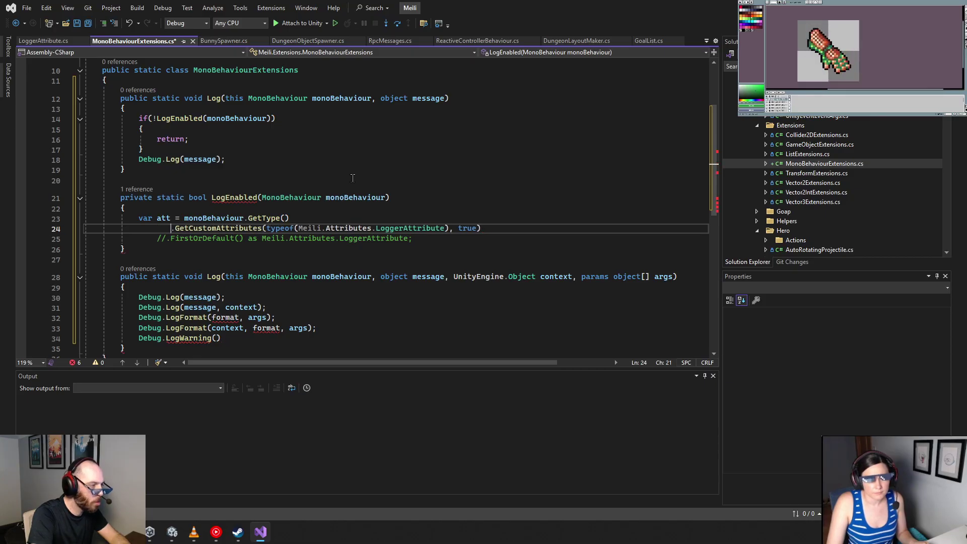
key(Down)
key(Delete)
key(Delete)
key(Up)
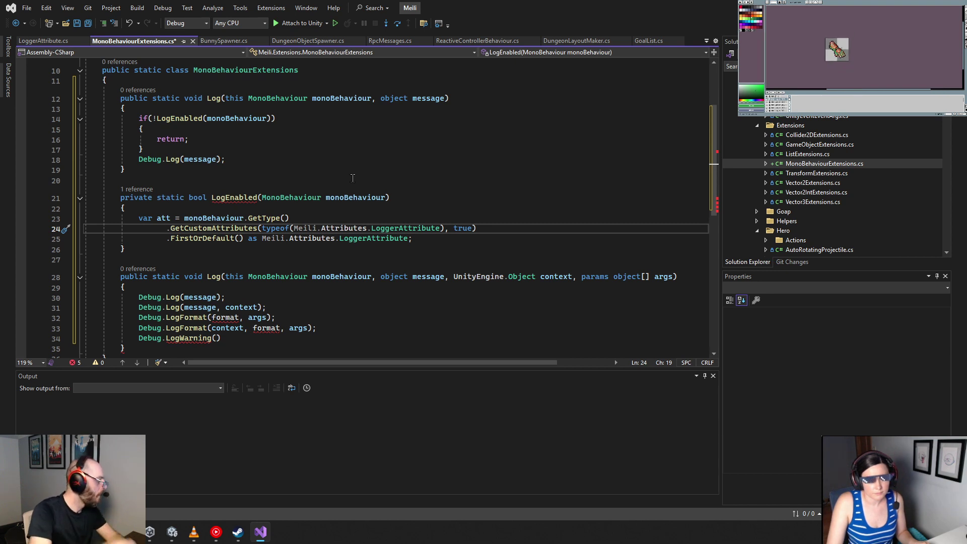
Insert blank lines at the start of the MonoBehaviourExtensions class body, above the first Log method
key(Up)
key(Up)
key(Up)
key(Up)
key(Up)
key(Up)
key(Up)
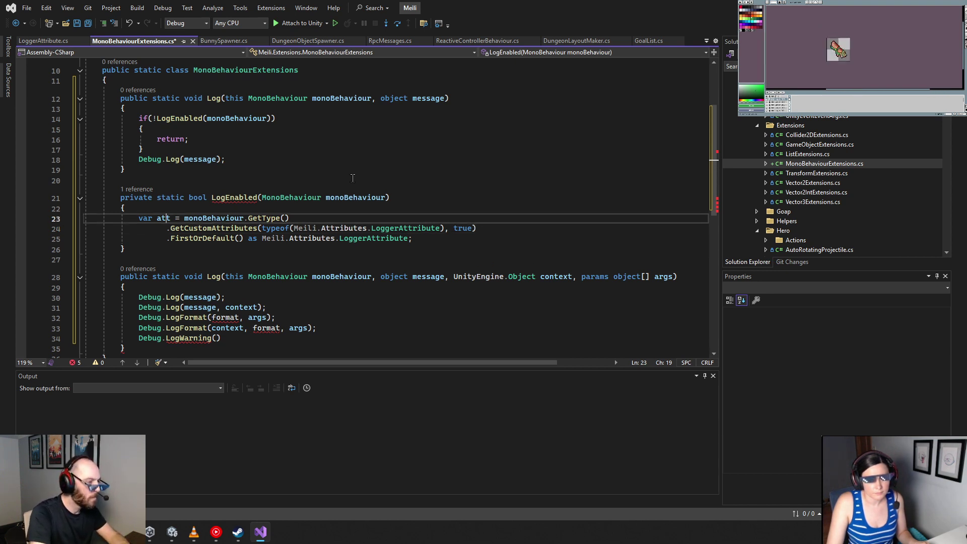
key(Up)
key(Up)
key(Up)
key(Up)
key(Up)
key(Up)
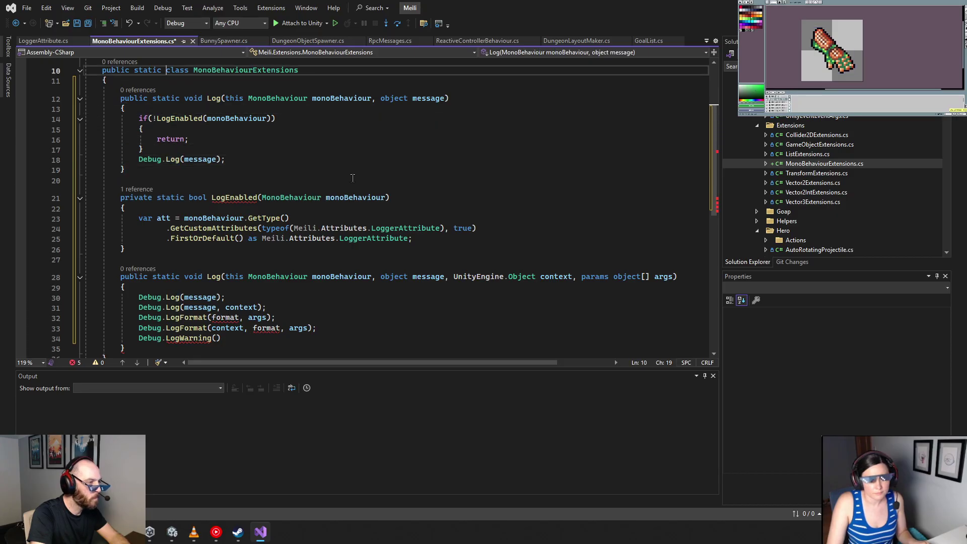
key(End)
key(Return)
key(Return)
key(Up)
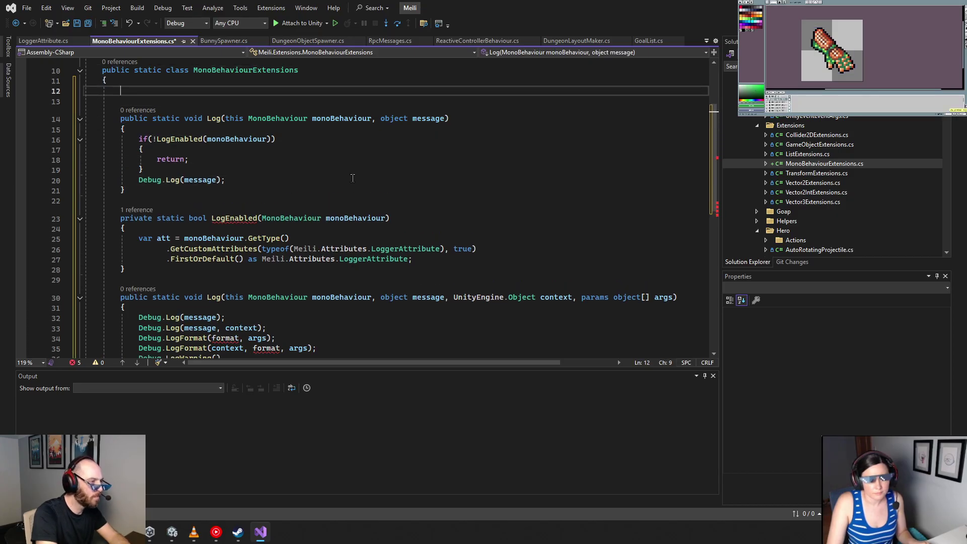
Declare the field private static Dictionary<Type, bool> _logEnabledCache = new Dictionary<Type, bool>(); at the start of the class using the suggested completion
text(p)
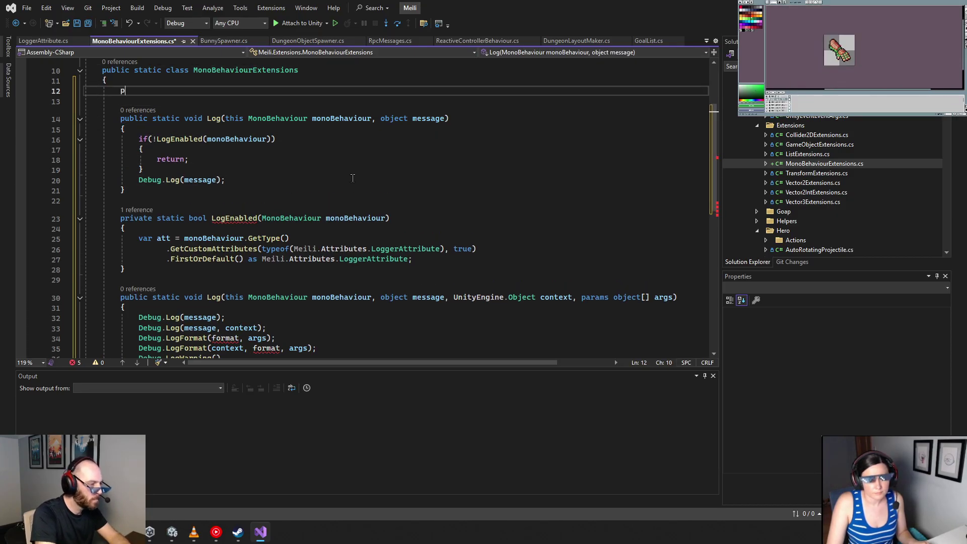
text(ublic)
key(BackSpace)
key(BackSpace)
key(BackSpace)
key(BackSpace)
key(BackSpace)
key(BackSpace)
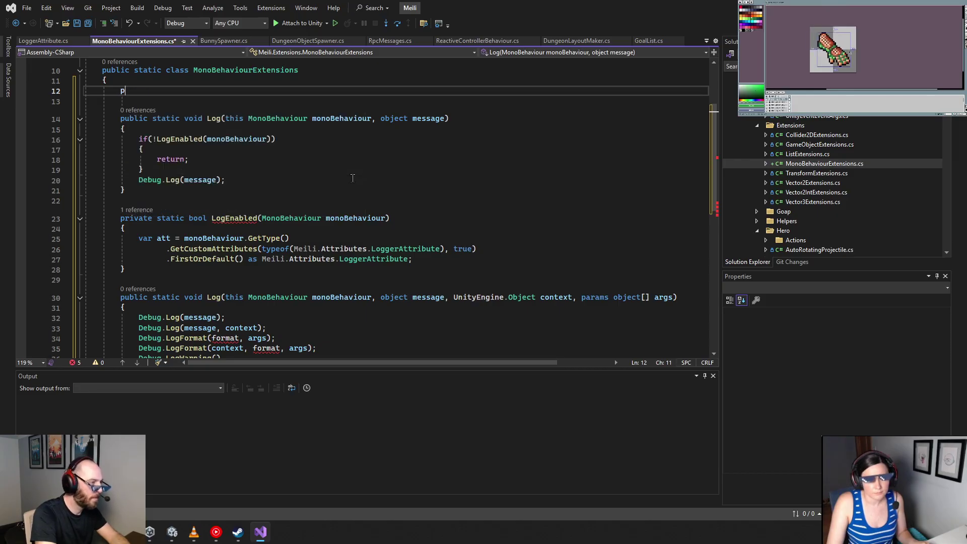
text(rivate sst)
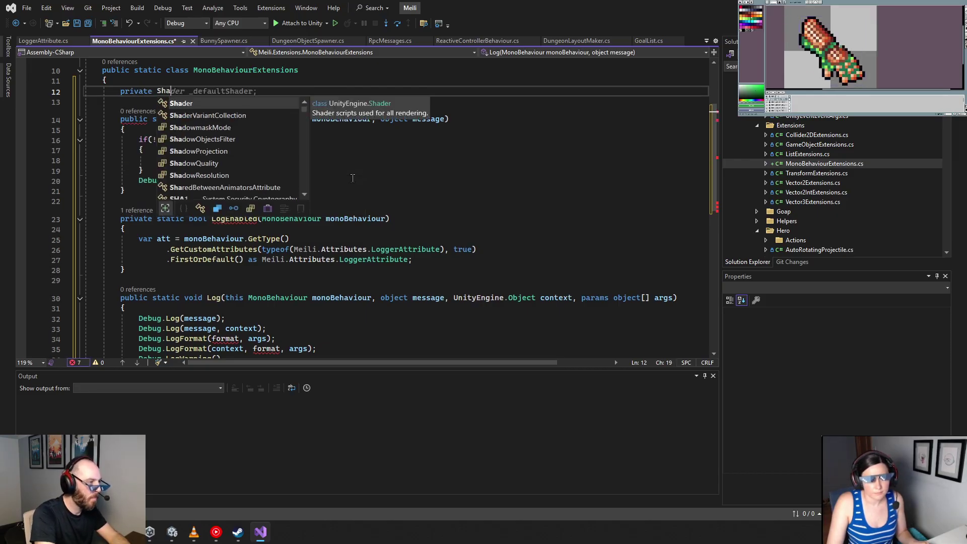
key(BackSpace)
key(BackSpace)
text(tatic )
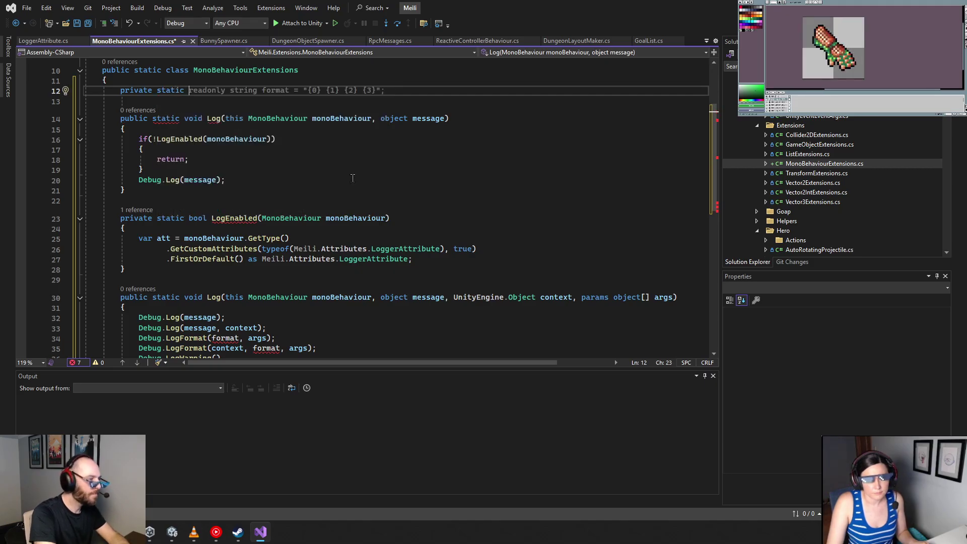
text(Dictionary<)
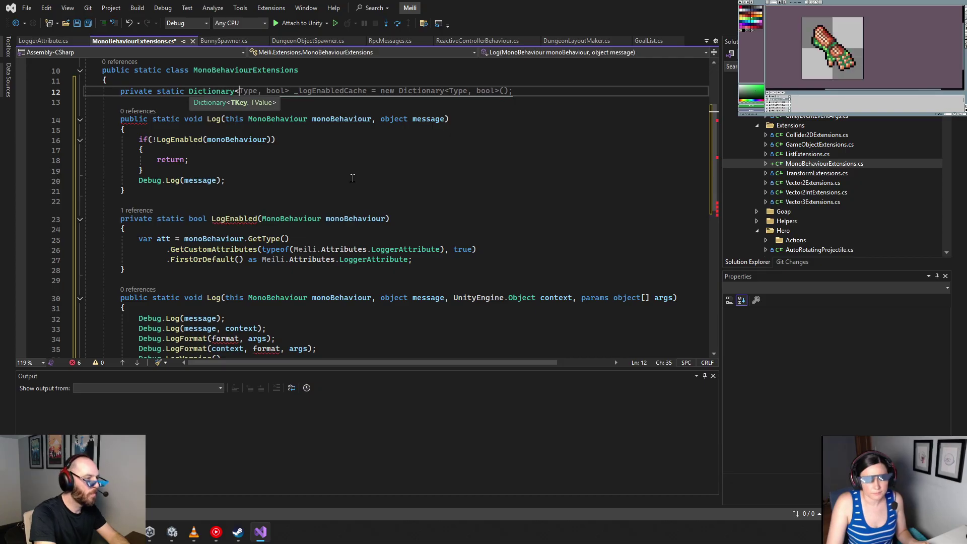
key(Tab)
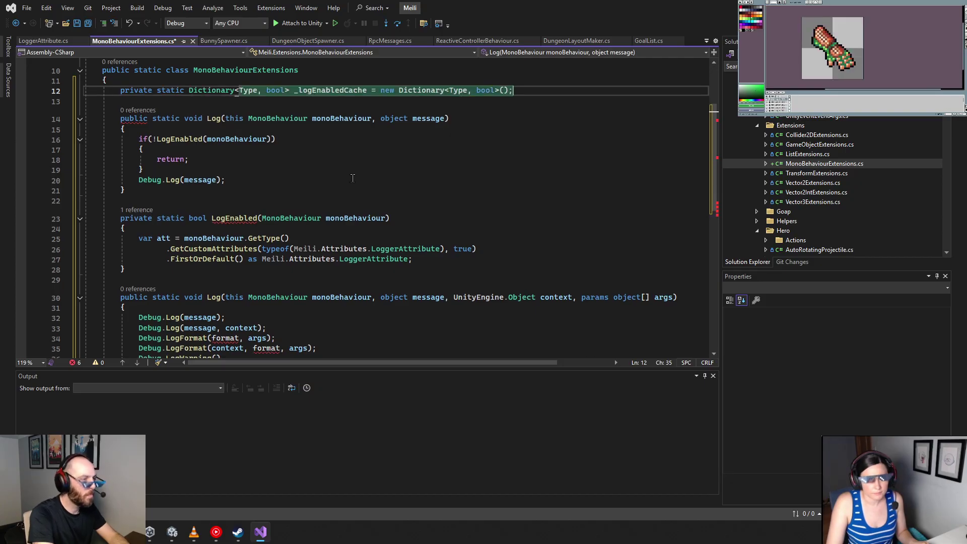
Begin an if condition on _logEnabledCache at the start of LogEnabled, separated by a blank line from the var att declaration
click(476, 216)
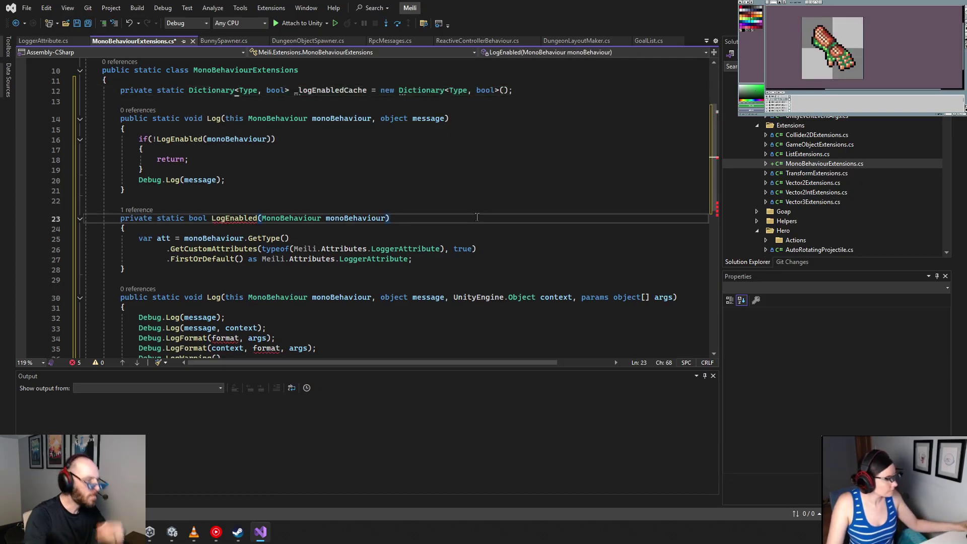
double_click(335, 90)
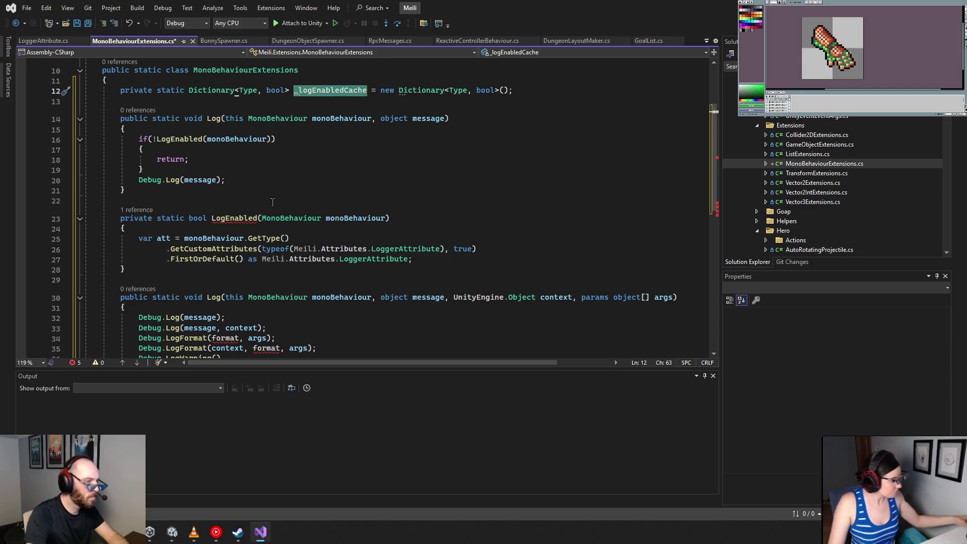
click(204, 230)
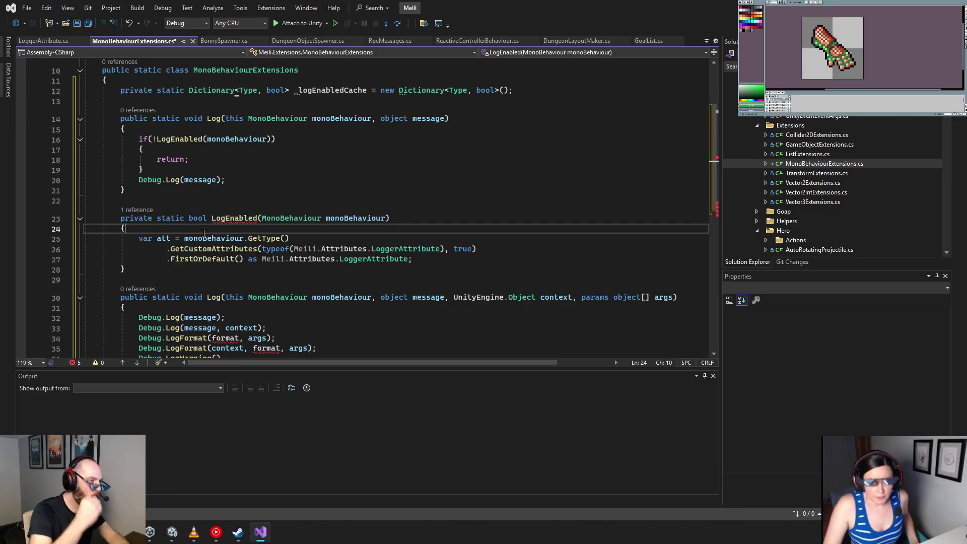
key(Return)
key(Return)
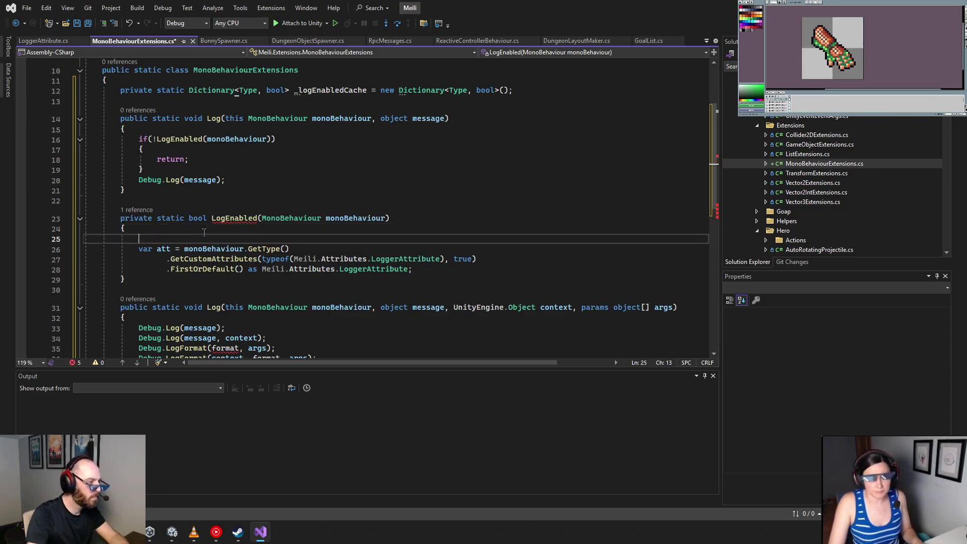
key(Up)
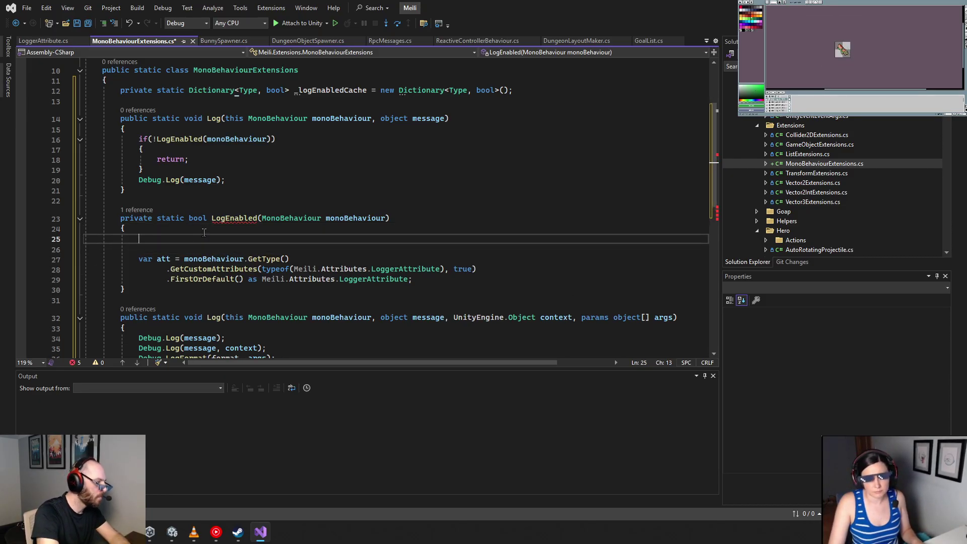
text(if(_logEnabledCache)
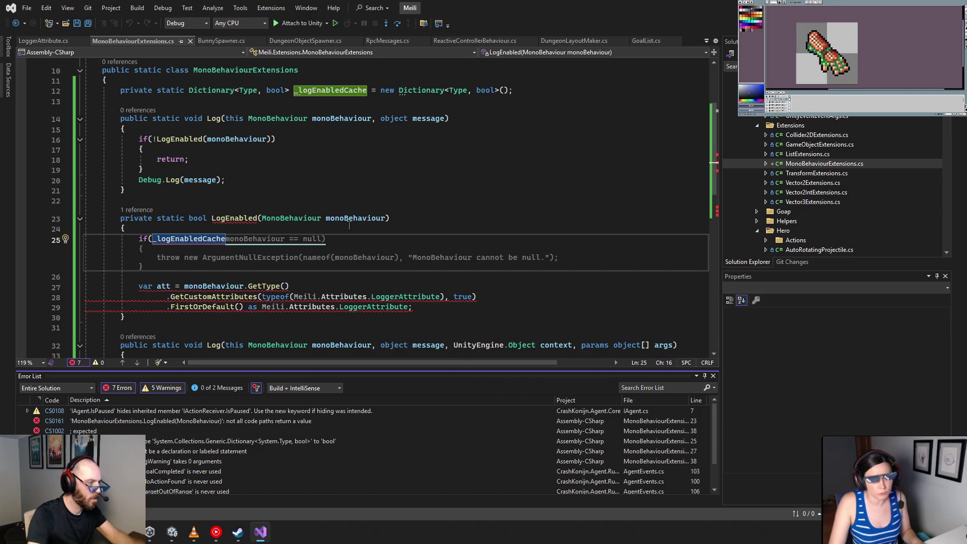
click(374, 173)
click(387, 237)
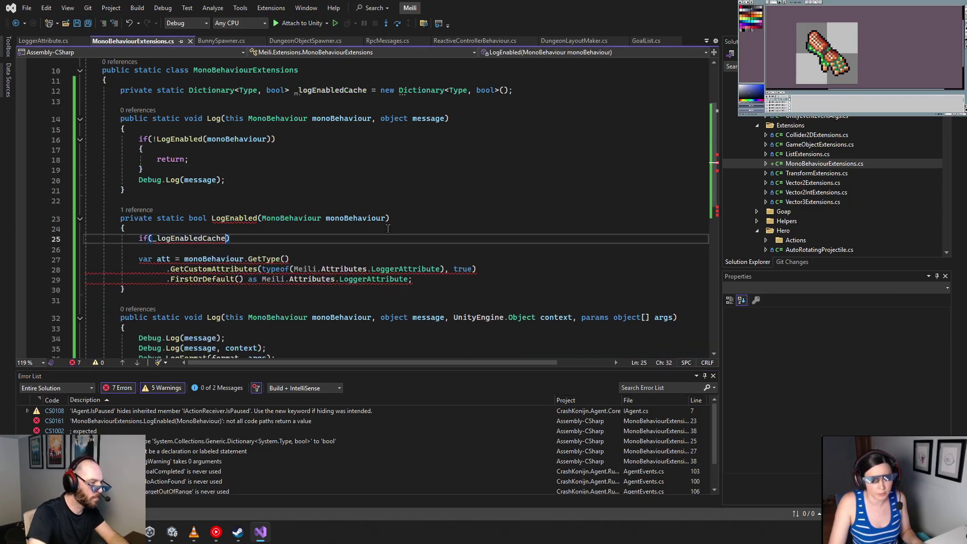
Extend the if condition in LogEnabled with a ContainsKey call on _logEnabledCache
text(.)
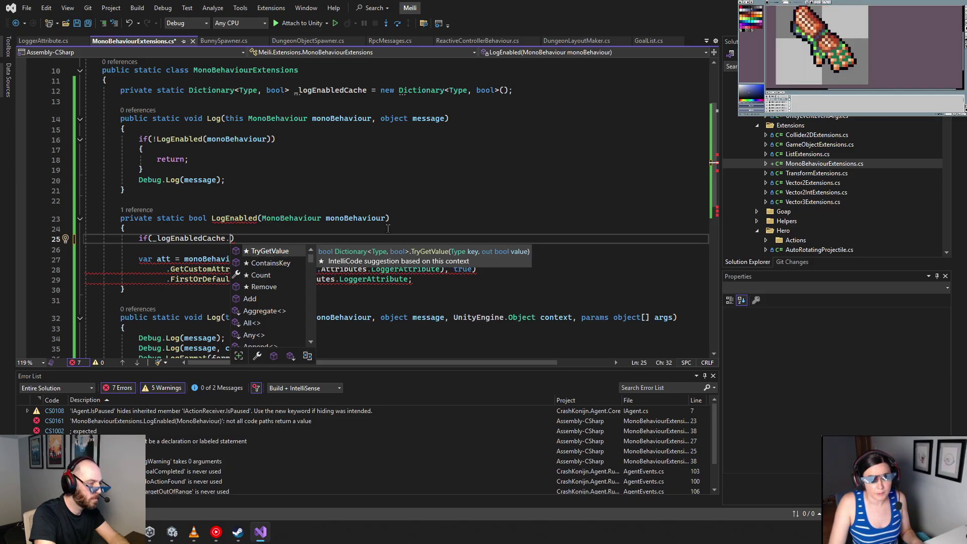
key(BackSpace)
text(.)
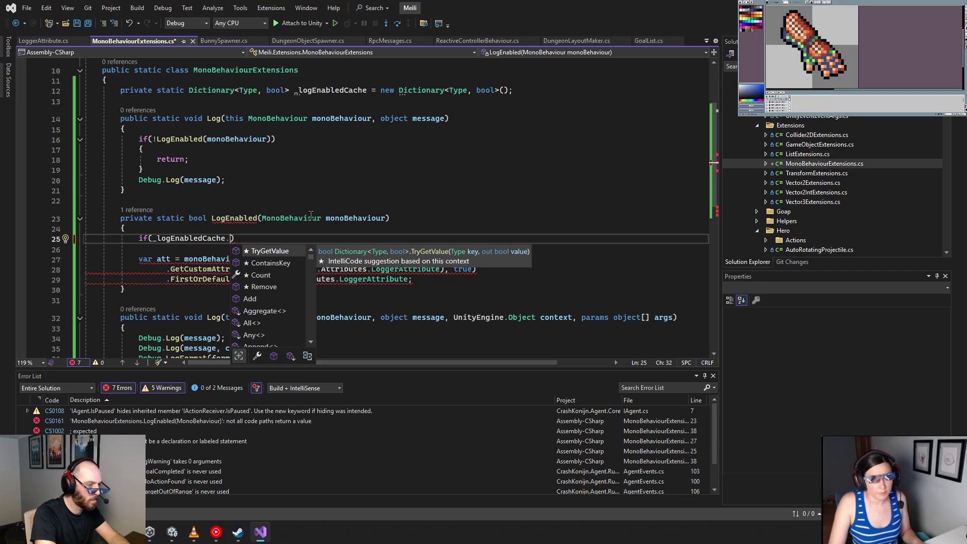
key(Down)
text(()
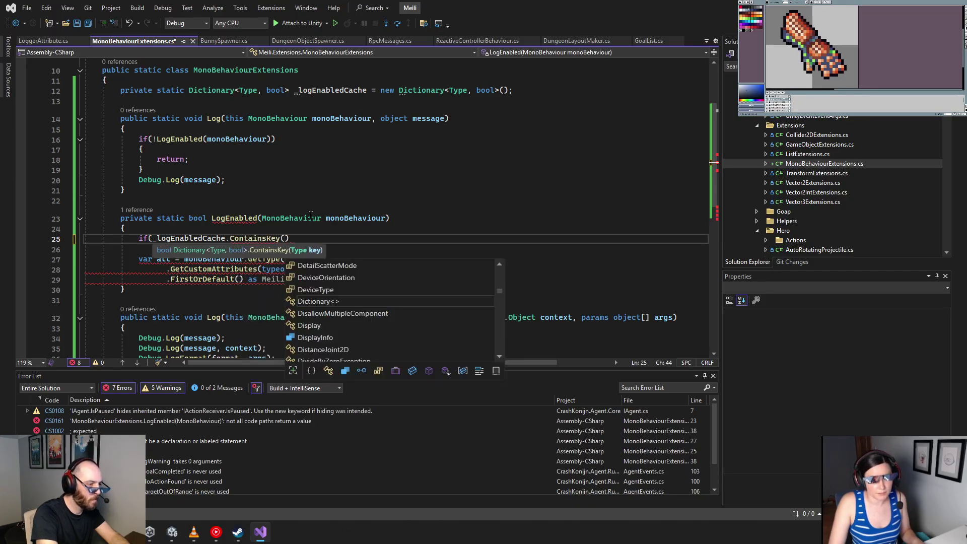
text(mon)
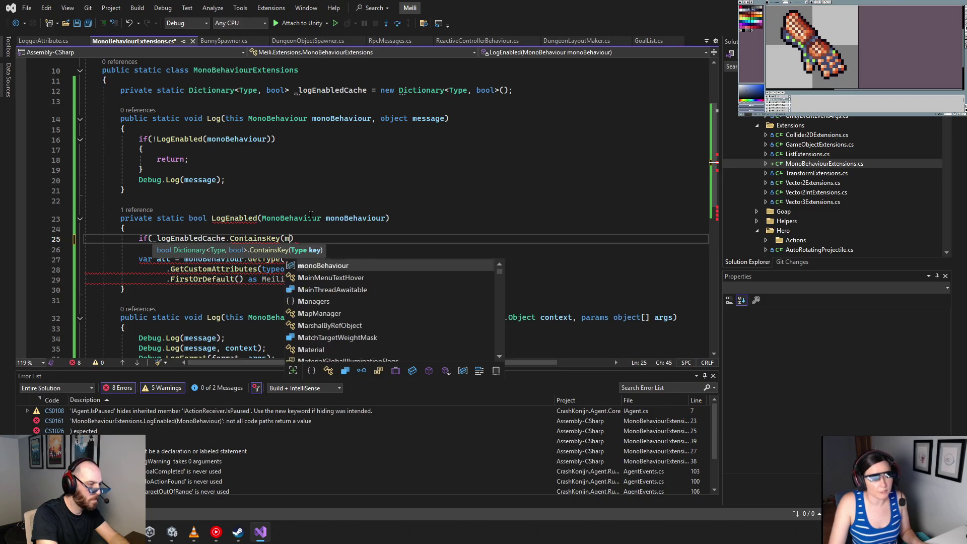
key(BackSpace)
key(BackSpace)
key(BackSpace)
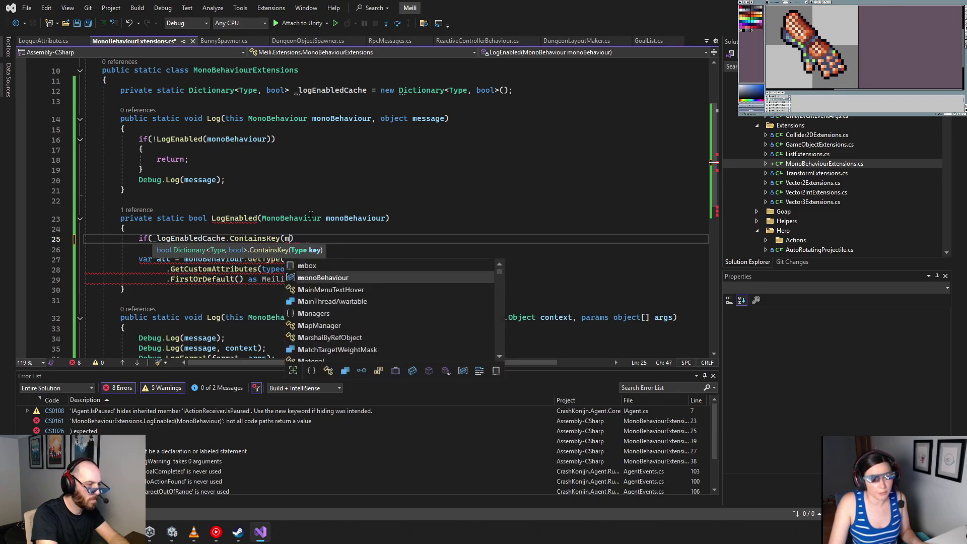
Pass monoBehaviour as the argument of the ContainsKey call in LogEnabled's if condition
double_click(334, 123)
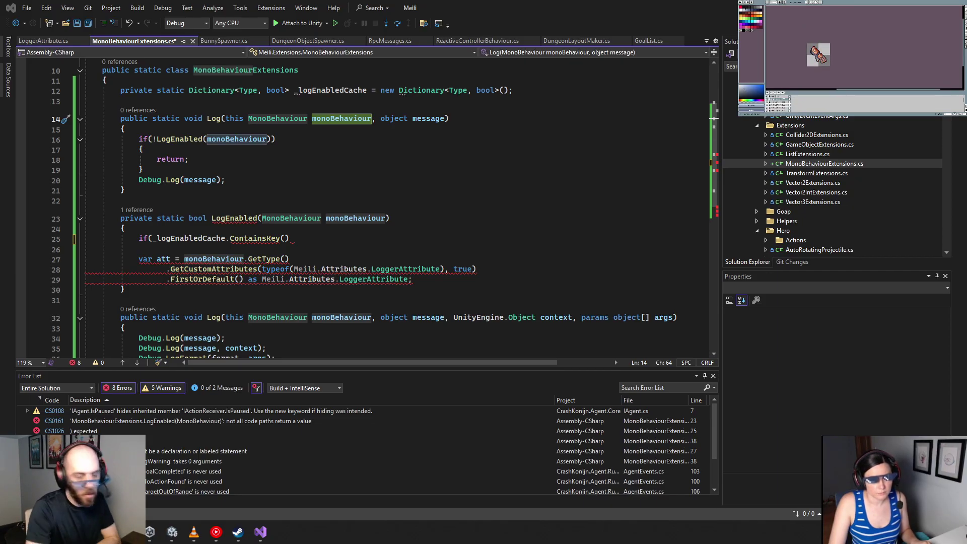
click(284, 239)
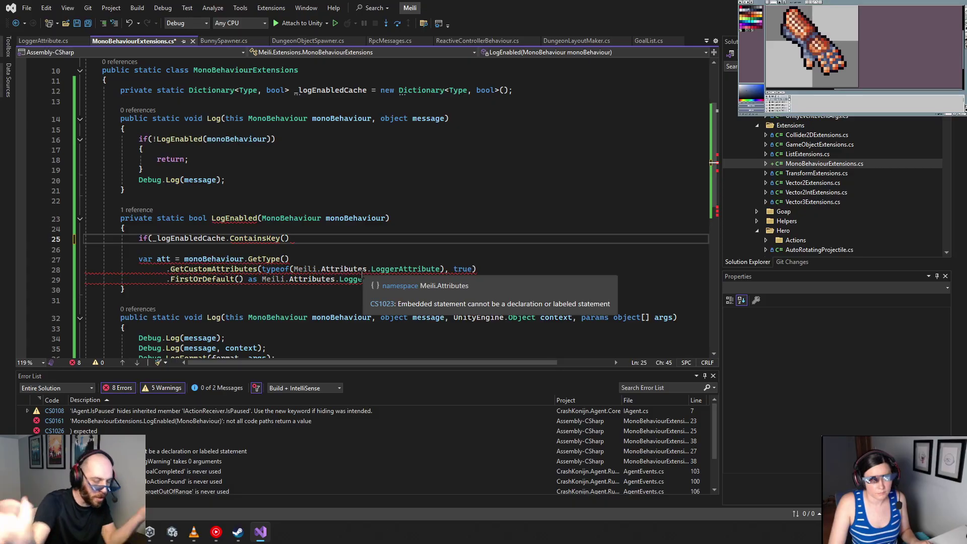
key(BackSpace)
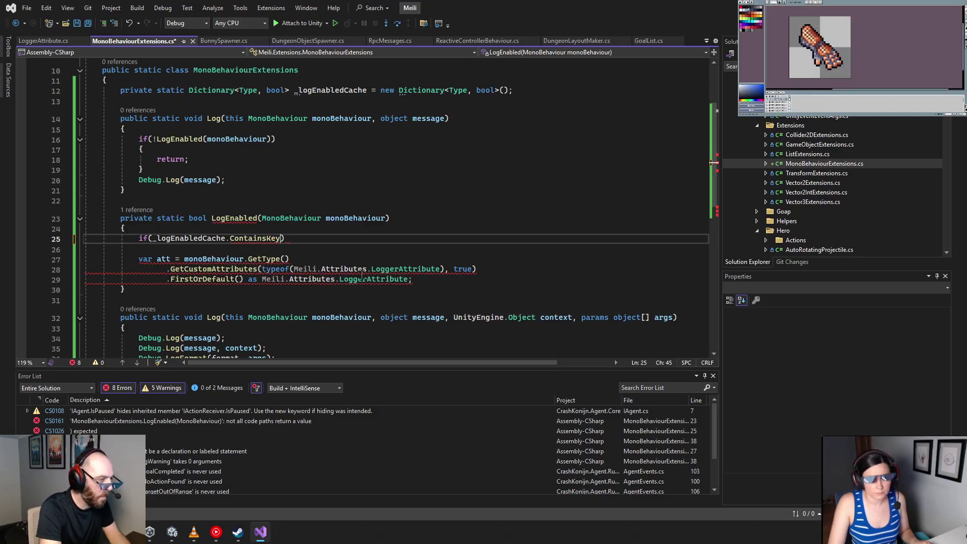
text((mono)
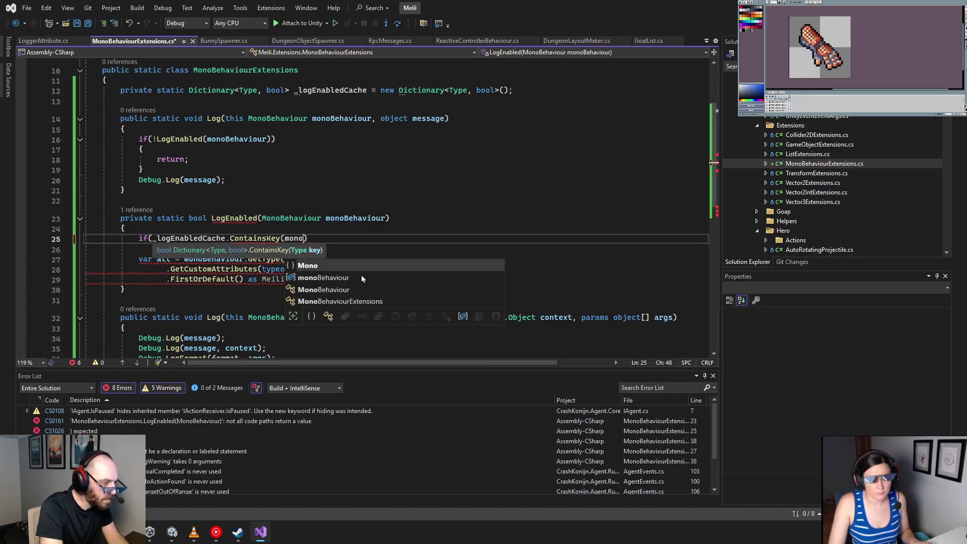
double_click(361, 278)
text(.get)
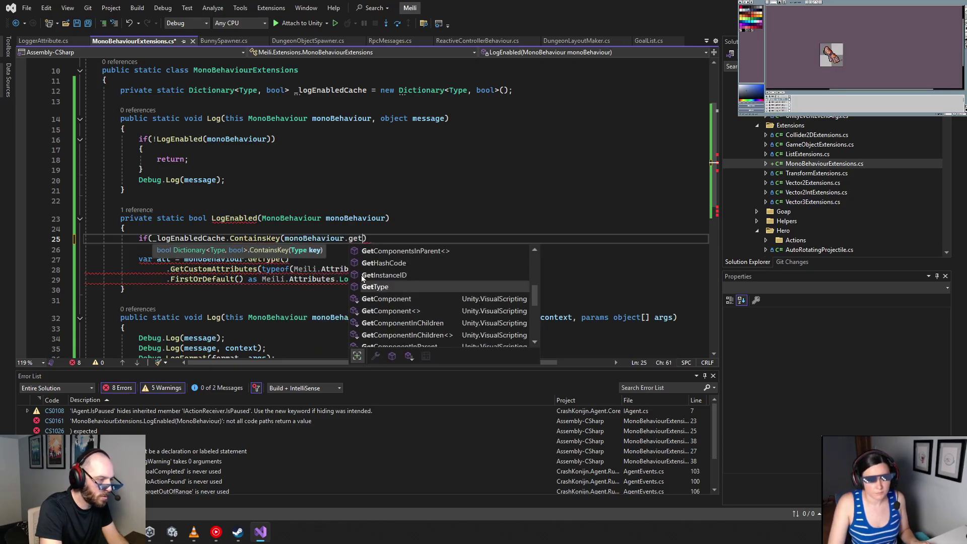
scroll(362, 278, up, 3)
key(BackSpace)
text())
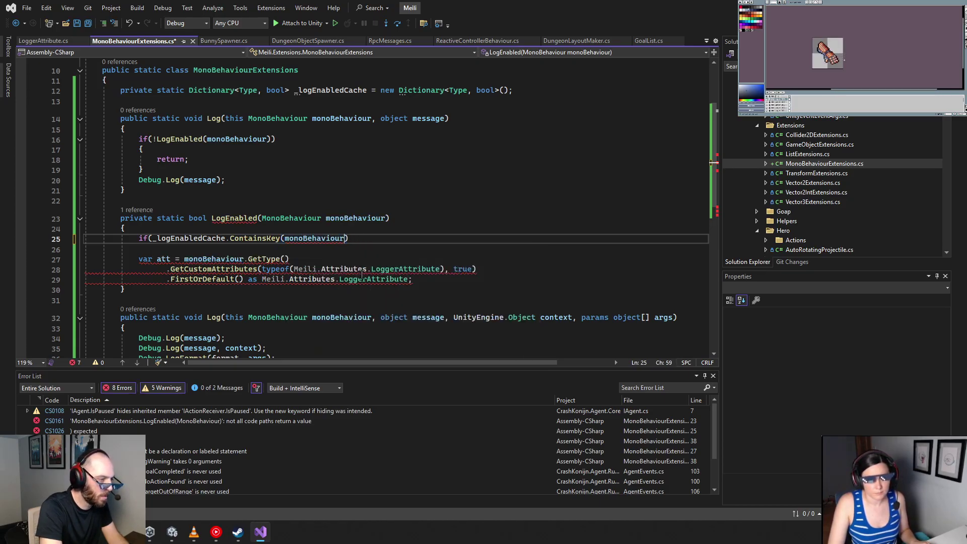
Wrap the ContainsKey argument as typeof(monoBehaviour) and close the if condition's parentheses
key(ctrl+Left)
key(ctrl+Left)
text(peof()
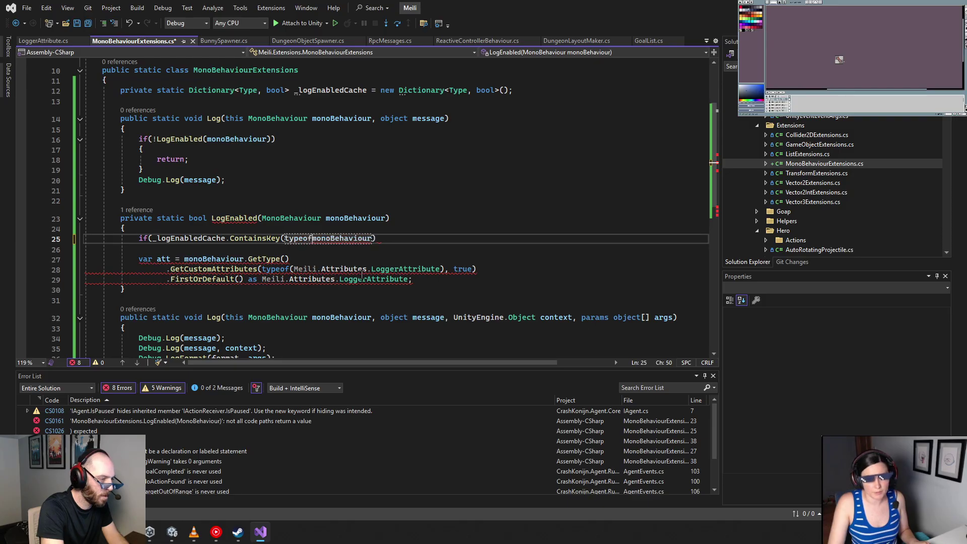
key(ctrl+Right)
text()))
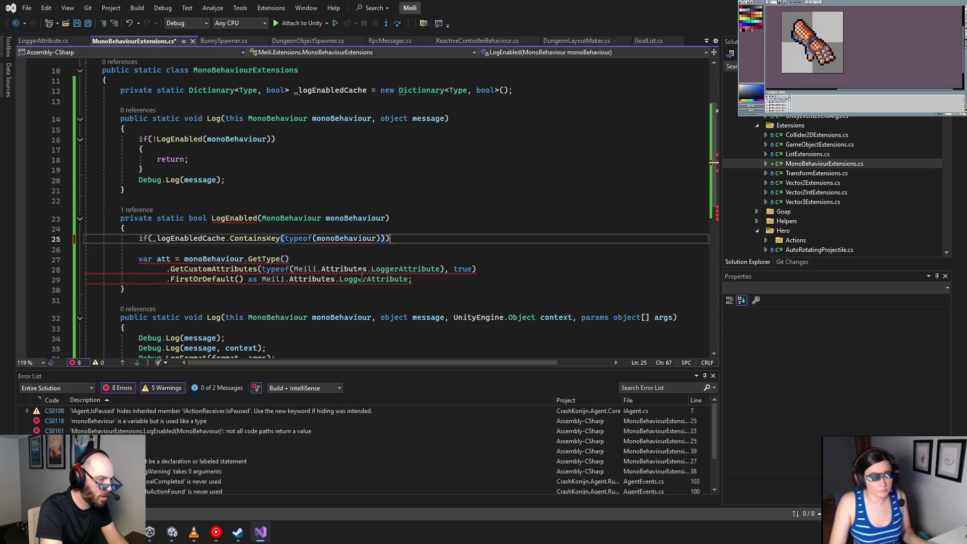
Add an empty braced body below the ContainsKey if condition in LogEnabled
key(Return)
text({)
key(Return)
click(352, 270)
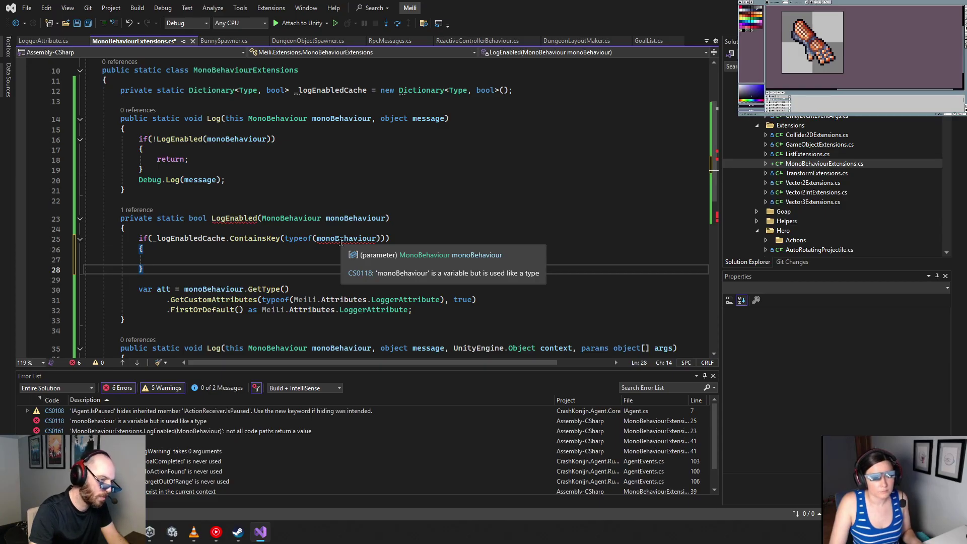
Replace the typeof(monoBehaviour) argument in the cache lookup with monoBehaviour.GetType()
double_click(341, 239)
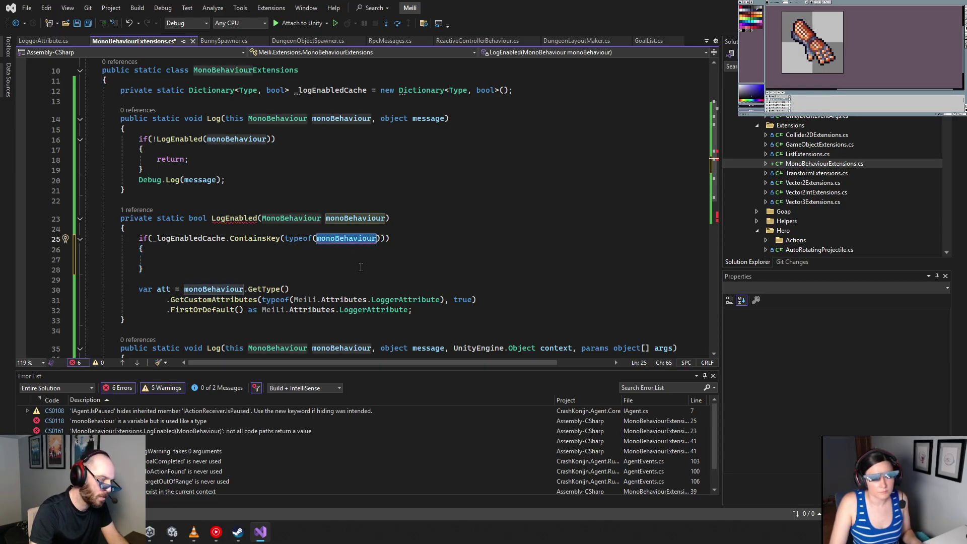
key(BackSpace)
key(BackSpace)
key(BackSpace)
key(BackSpace)
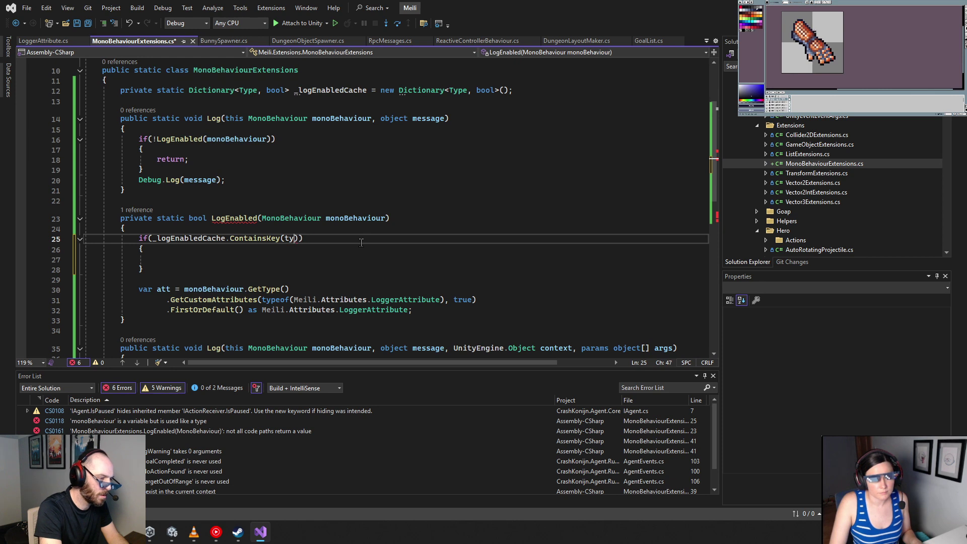
text(monoBehaviour.)
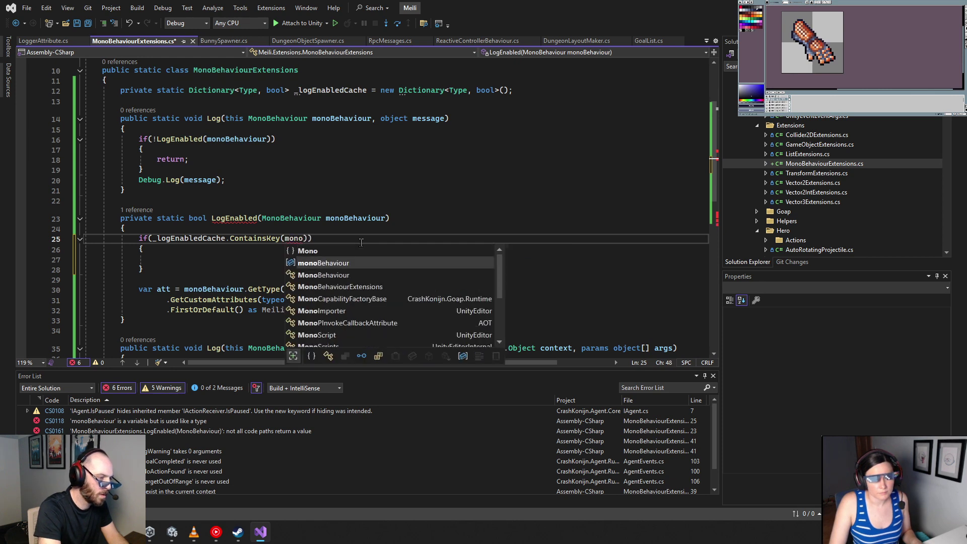
text(getty)
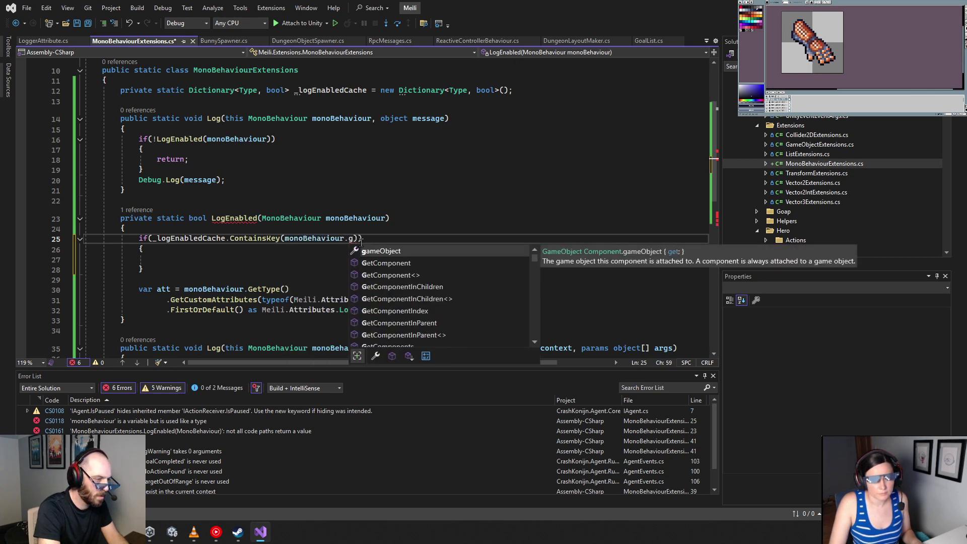
text(())
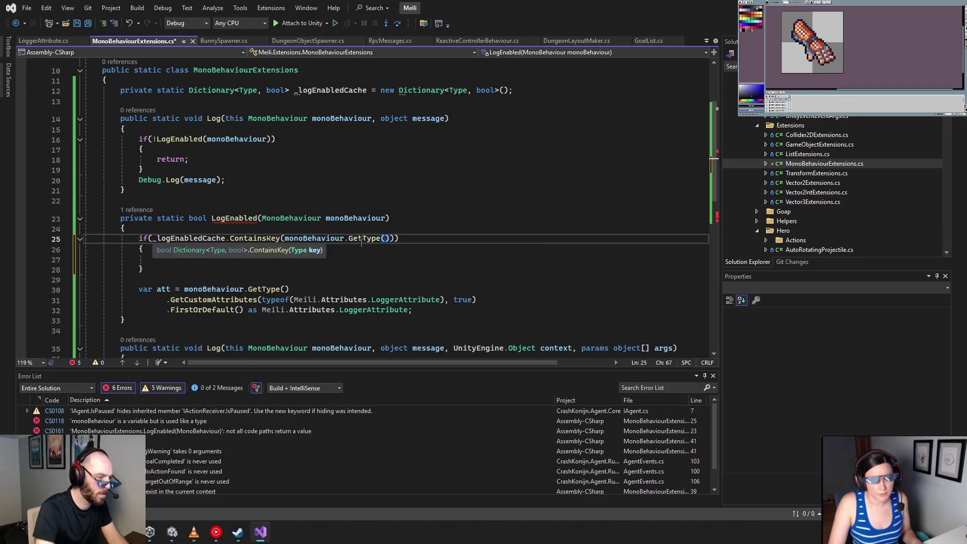
key(Down)
key(Down)
key(Down)
key(Down)
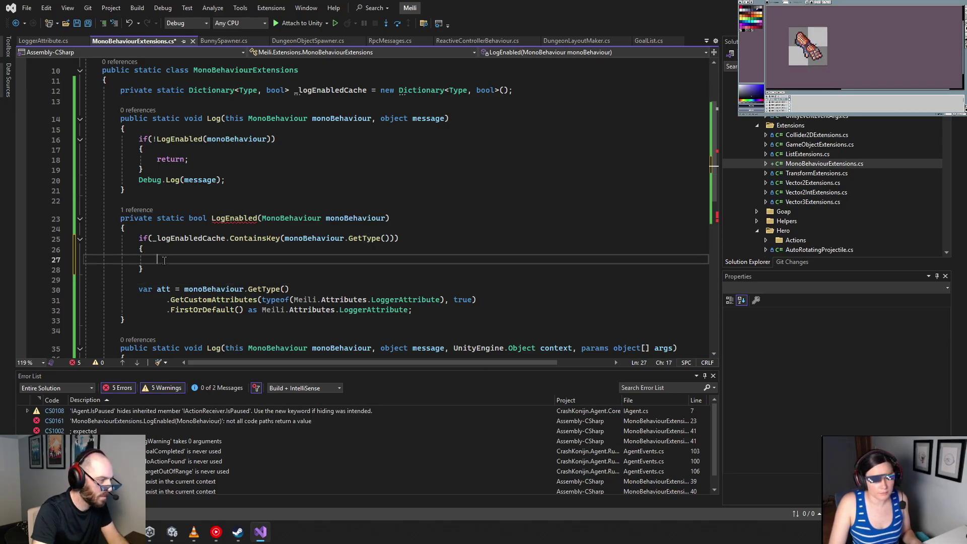
click(242, 261)
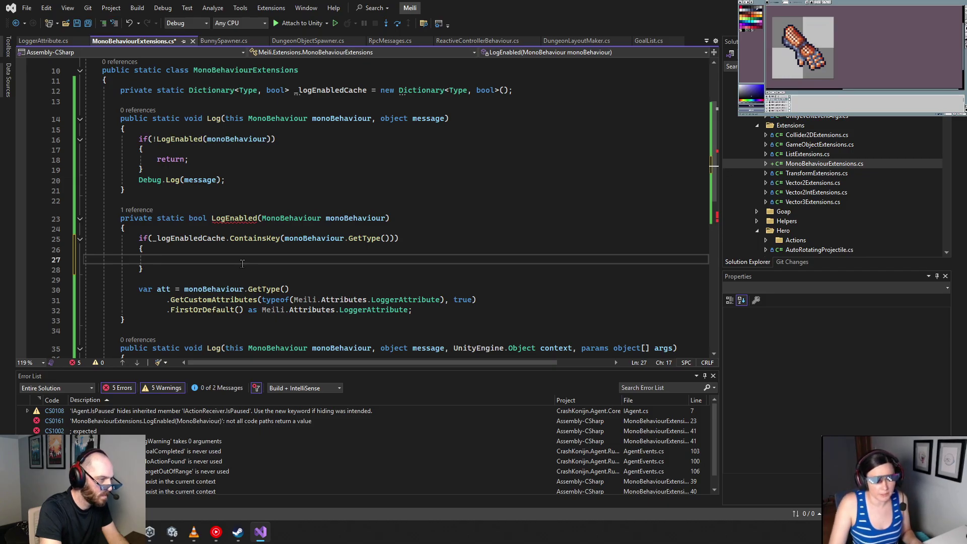
Replace ContainsKey with TryGetValue in LogEnabled's if condition, keeping the monoBehaviour.GetType() argument
key(Up)
key(Up)
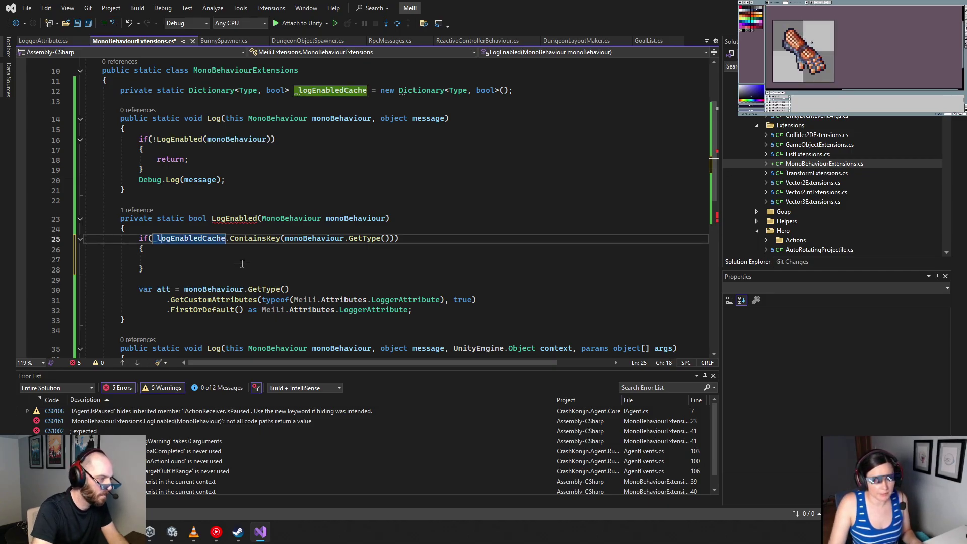
key(Right)
key(Right)
key(shift+Right)
key(shift+Right)
key(shift+Right)
key(shift+Right)
key(shift+Right)
key(shift+Right)
key(shift+Right)
key(shift+Right)
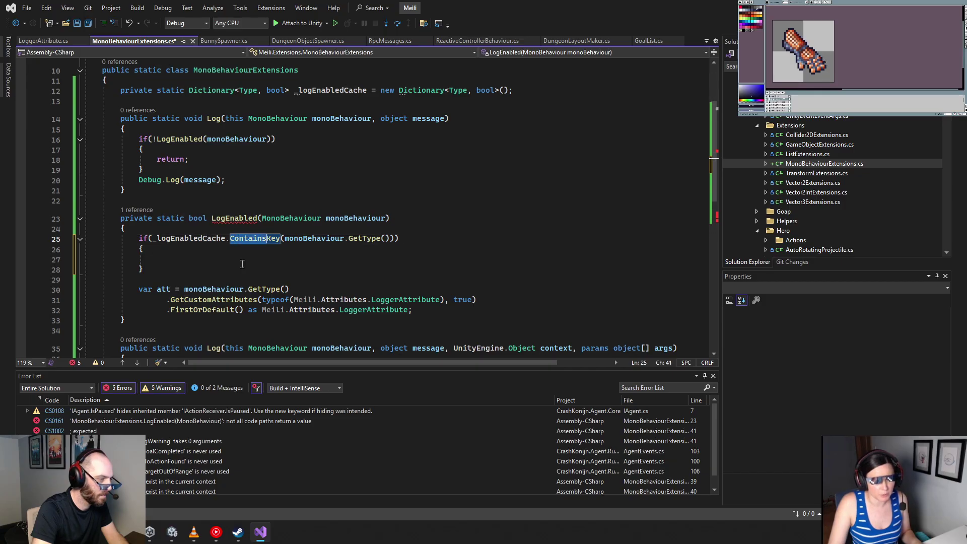
text(Try)
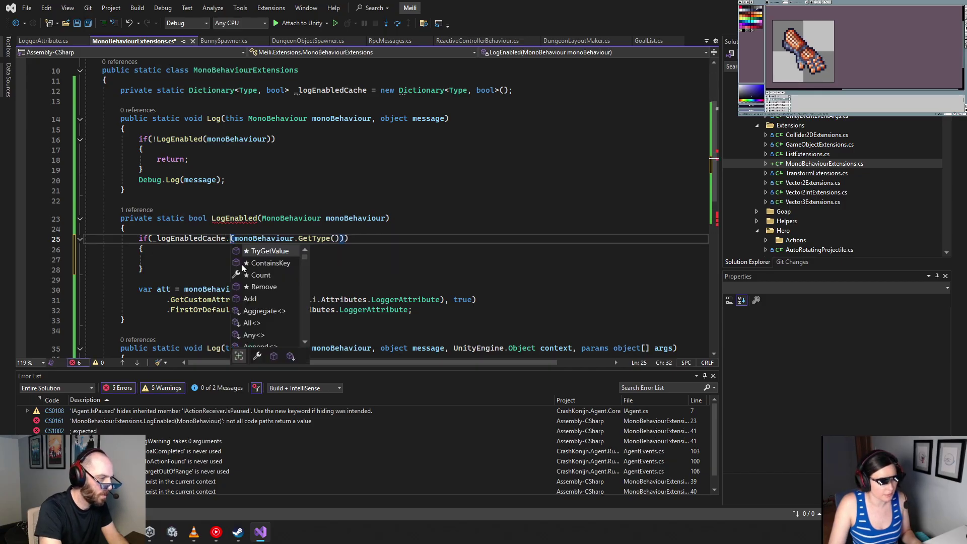
key(Tab)
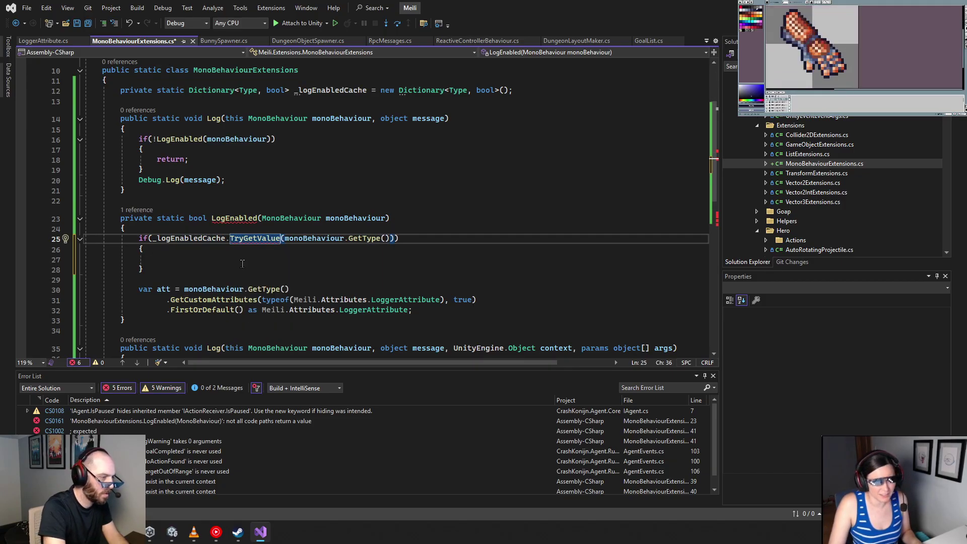
text(()
key(Delete)
Add out value as the second argument of the TryGetValue call
key(End)
key(Left)
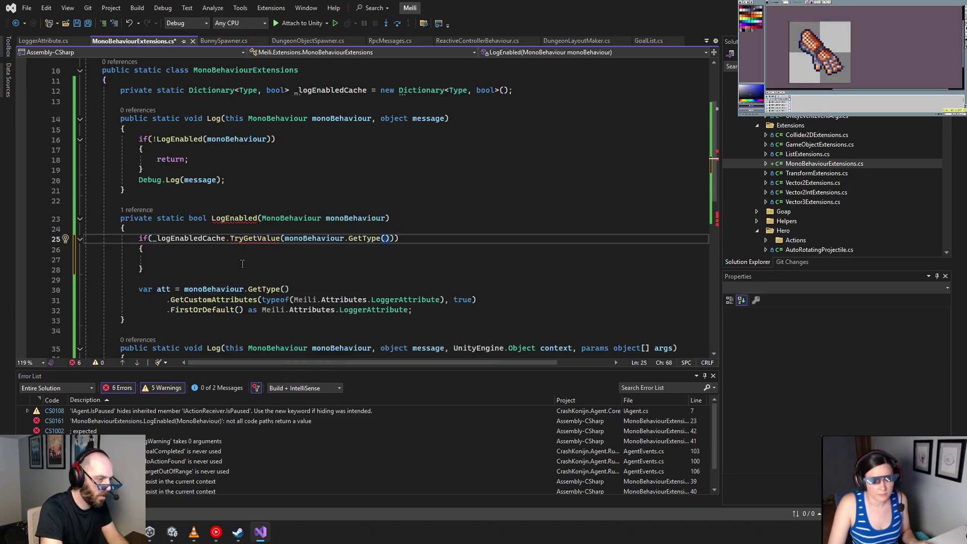
text(, out)
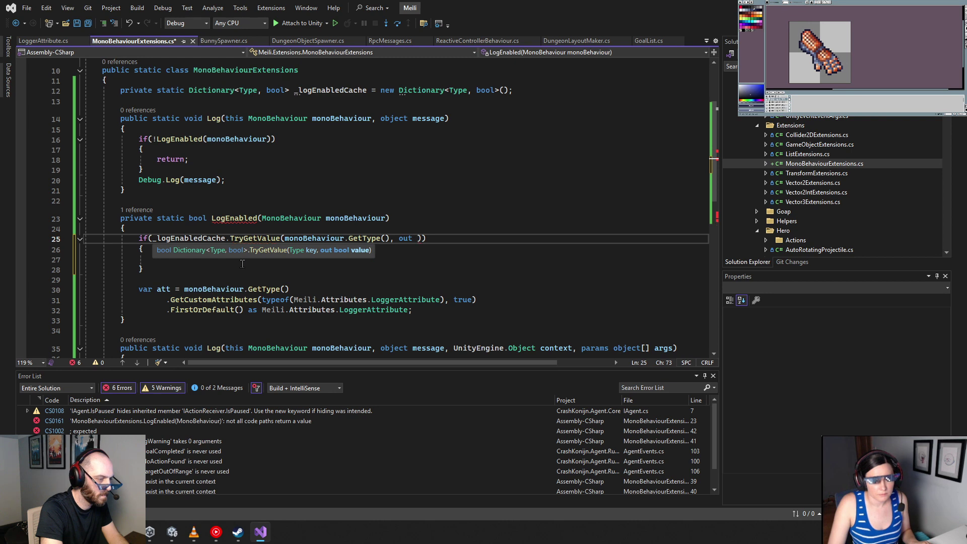
text( value)
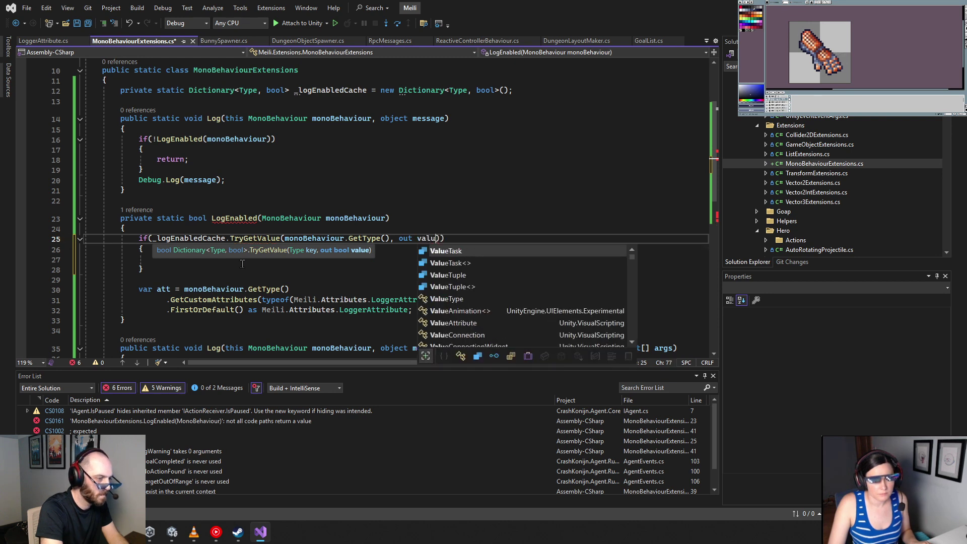
key(Escape)
Declare bool value; at the start of LogEnabled, followed by a blank line before the if statement
key(ctrl+Return)
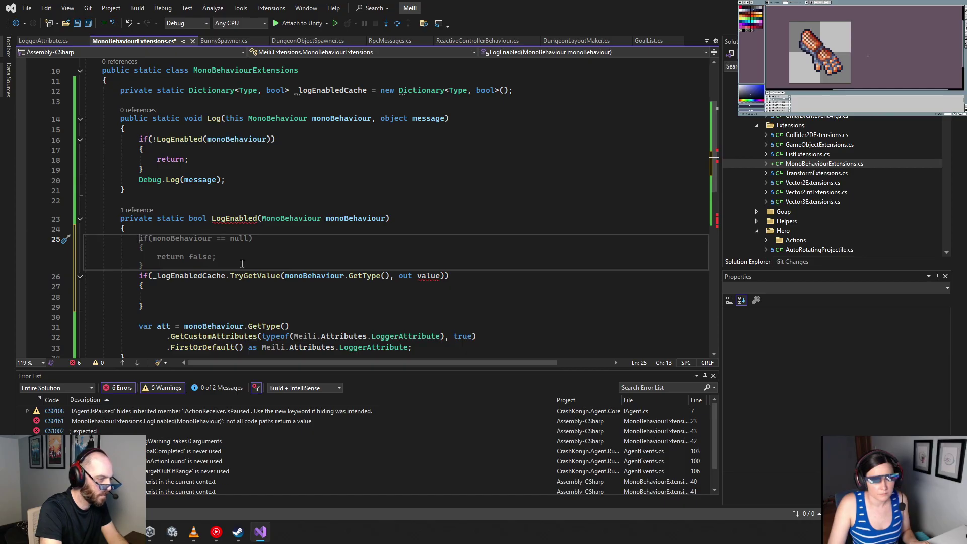
text(bool )
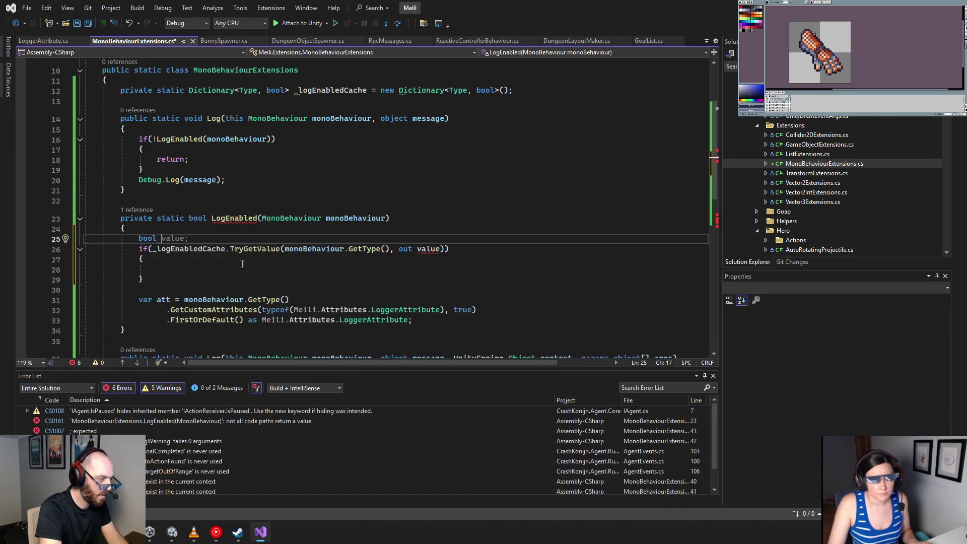
text(value =)
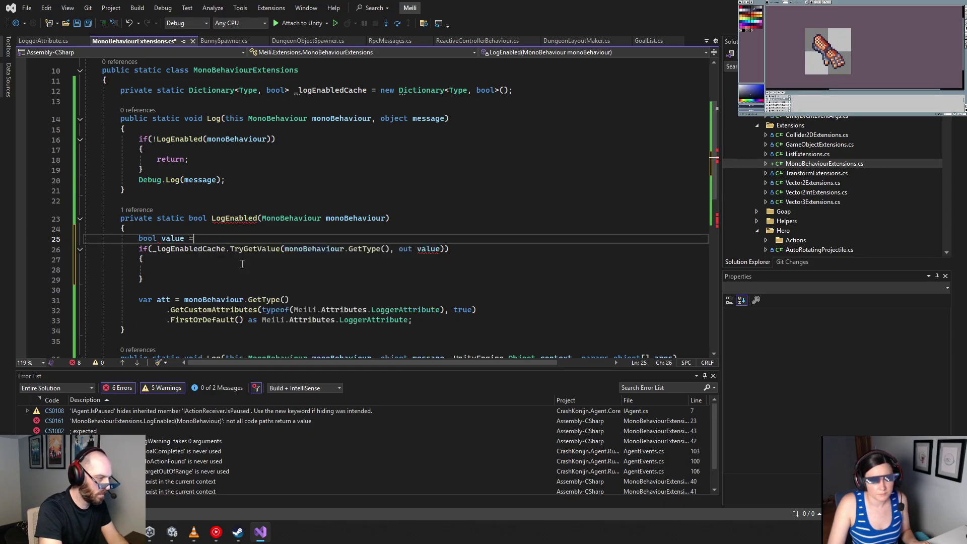
key(BackSpace)
key(BackSpace)
text(;)
key(Return)
Add return value; inside the body of the TryGetValue if statement
drag(291, 314, 291, 313)
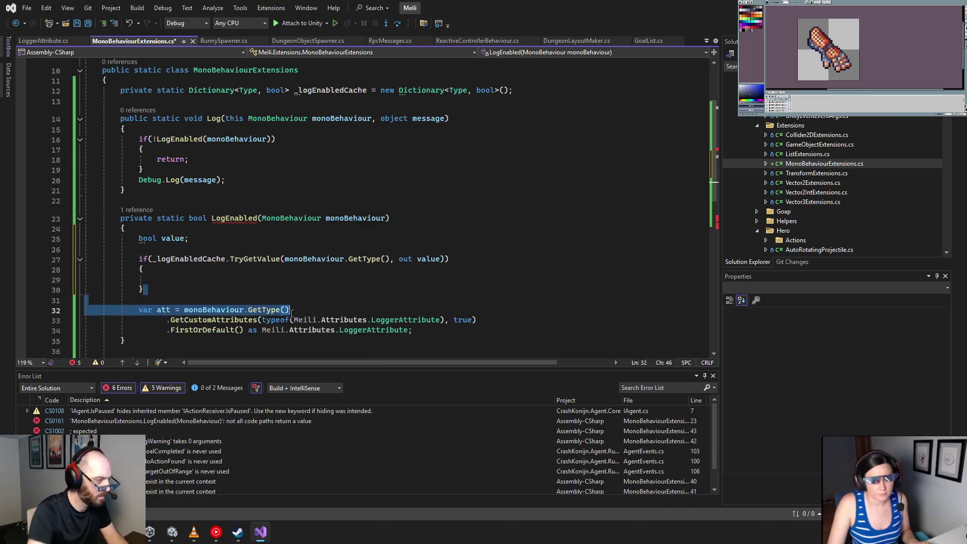
click(182, 280)
text(re)
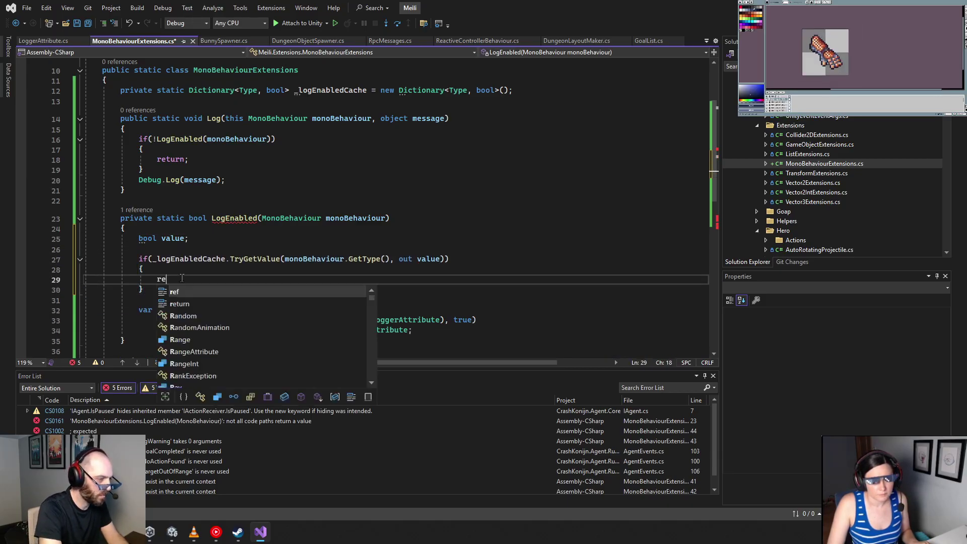
text(turn value;)
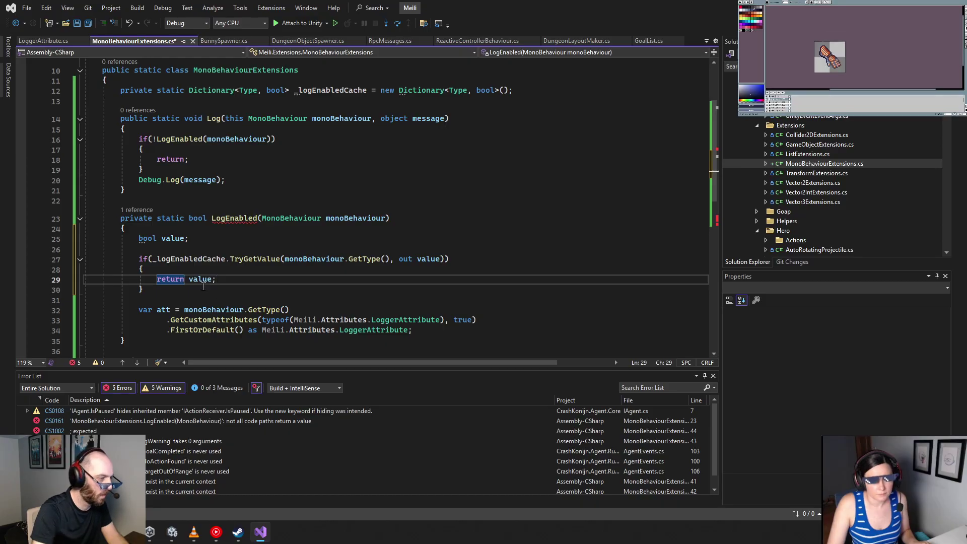
Insert an if (att != null) block with an empty body below the LoggerAttribute lookup, separated by a blank line
click(222, 295)
scroll(221, 296, down, 2)
click(418, 270)
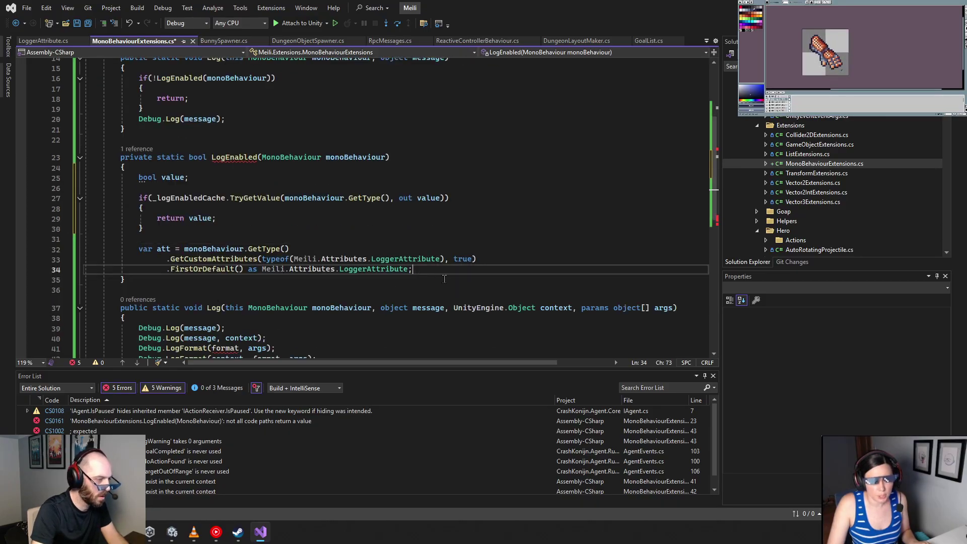
key(Return)
key(Return)
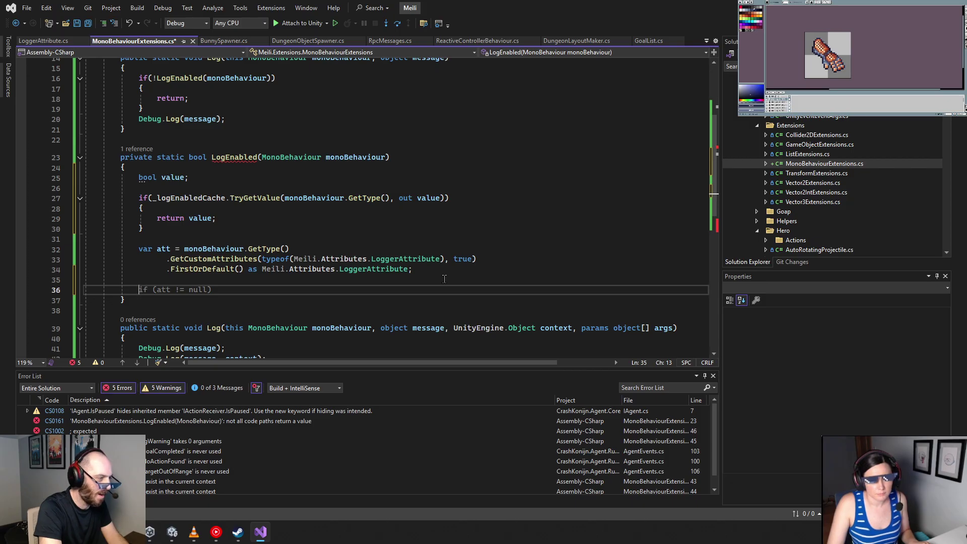
key(Tab)
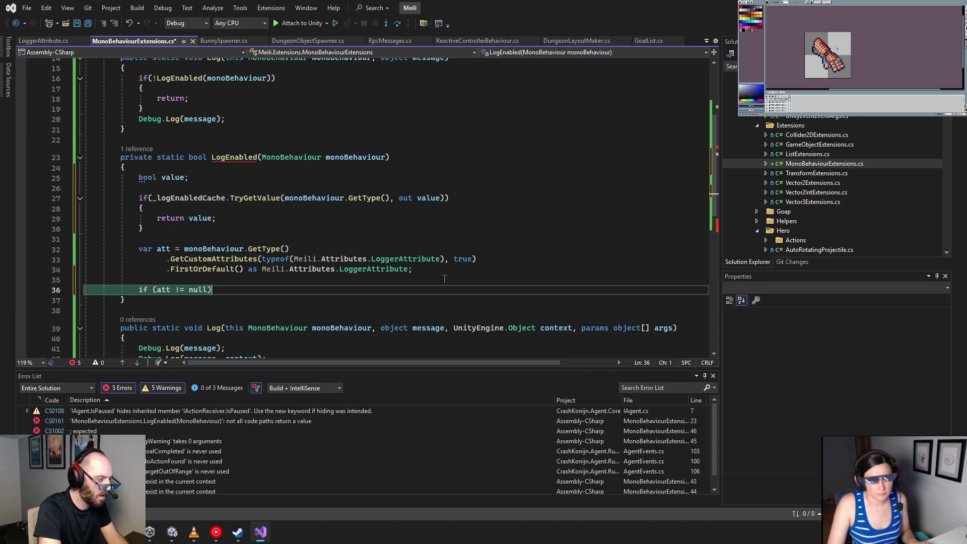
key(Return)
text({)
key(Return)
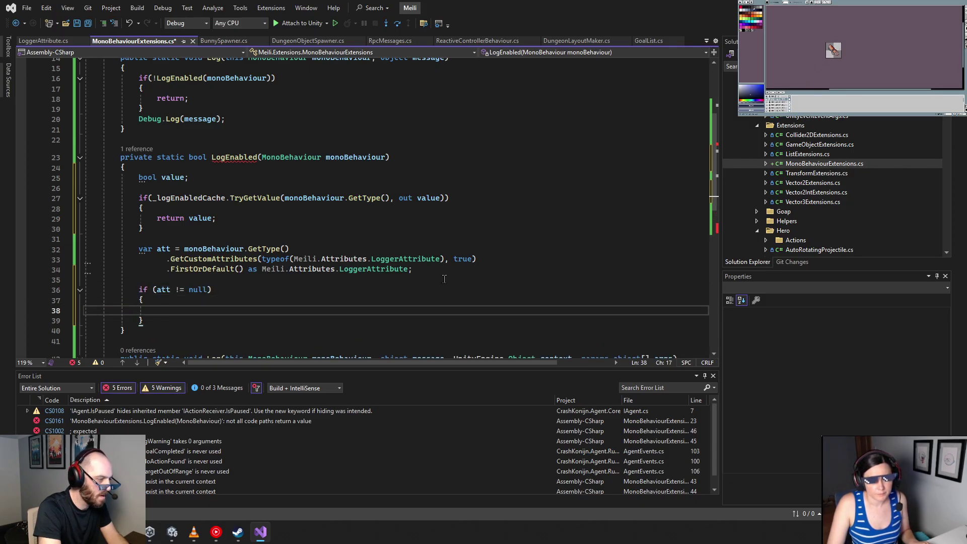
Change the att condition to att == null and place the caret inside its empty body
key(Up)
key(Up)
key(Right)
key(Right)
key(Right)
key(Right)
key(Right)
key(BackSpace)
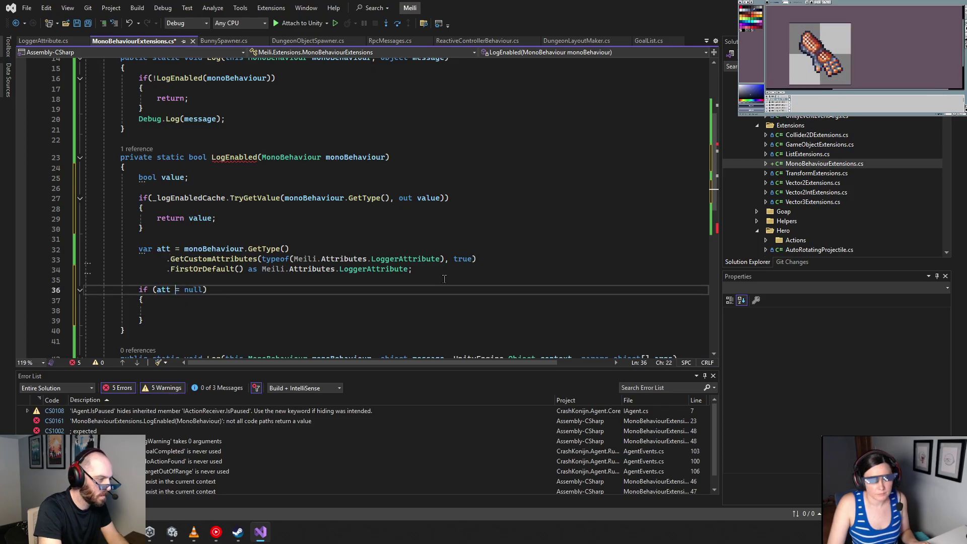
text(=)
key(Down)
key(Down)
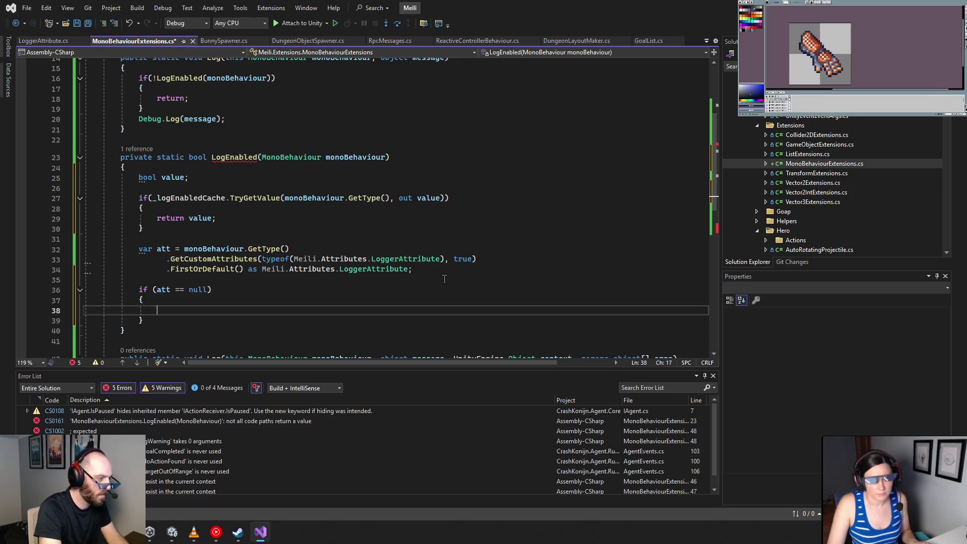
Assign true to _logEnabledCache[monoBehaviour.GetType()] inside the att == null block
text(_log)
key(Tab)
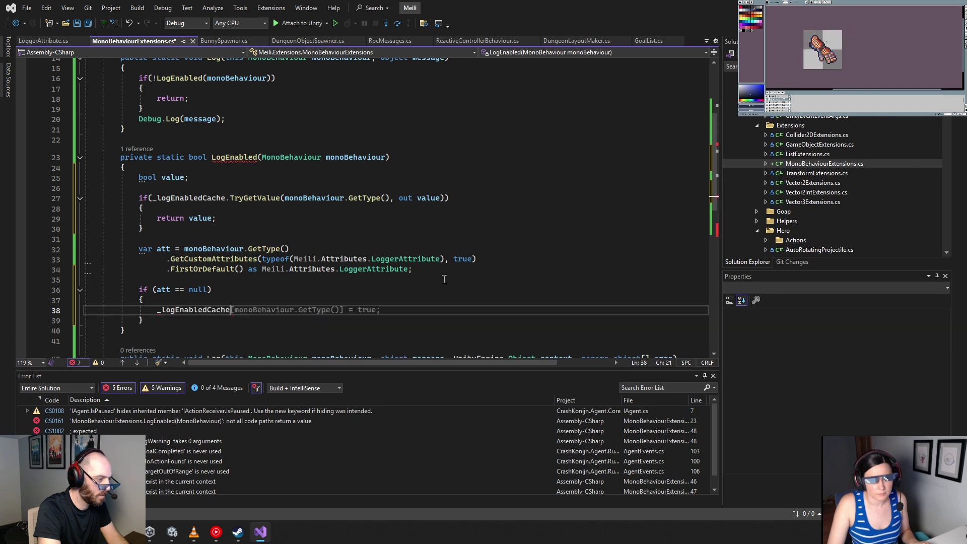
key(Tab)
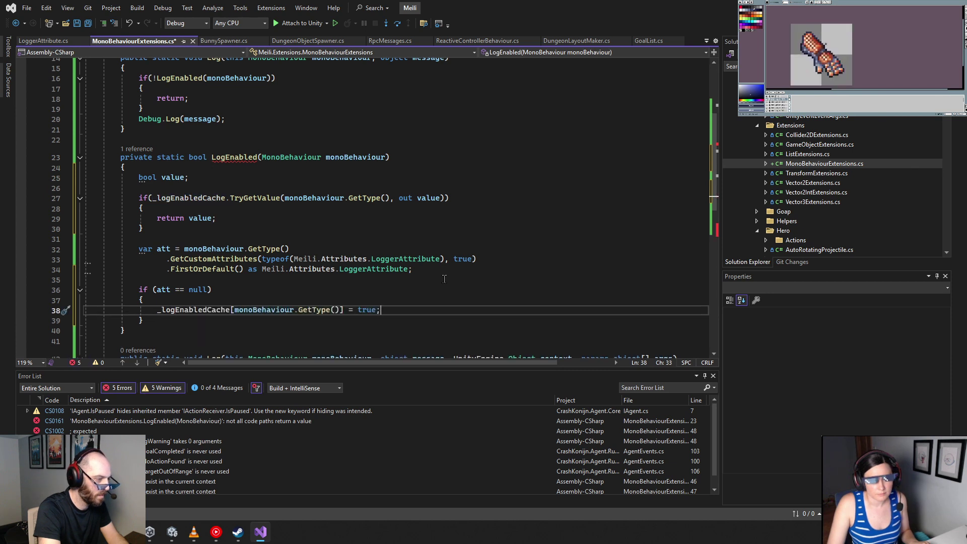
Rewrite the indexer assignment in the att == null block as _logEnabledCache.Add(monoBehaviour.GetType(), true);
mouse_move(233, 313)
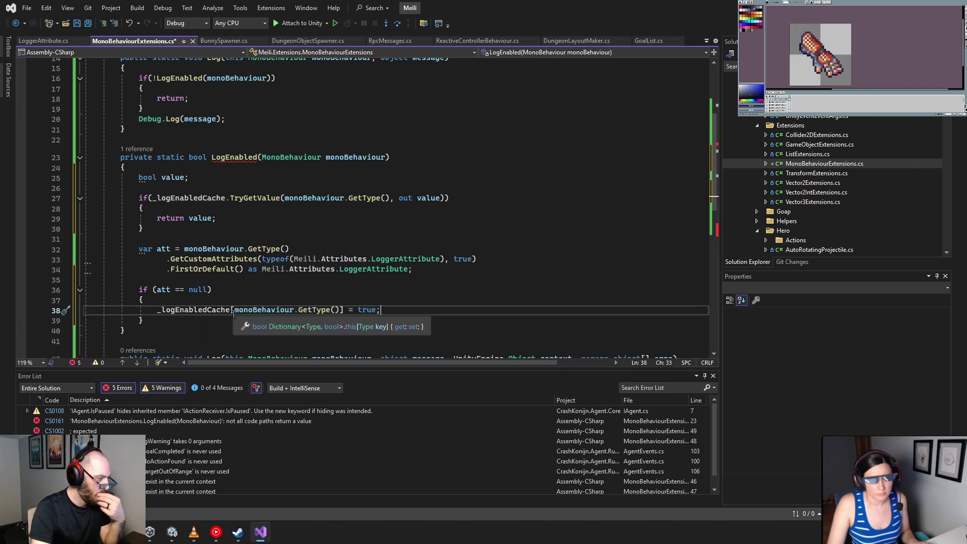
key(BackSpace)
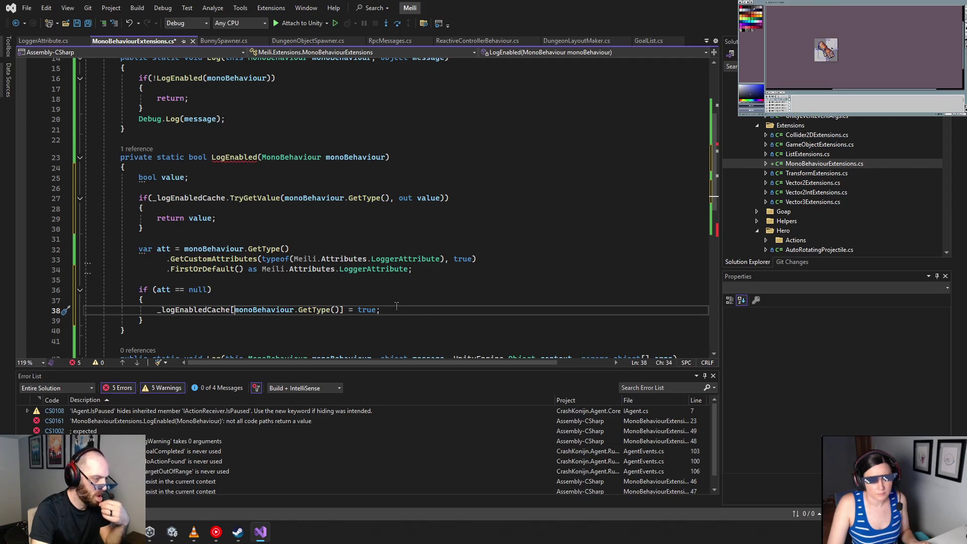
text(.a()
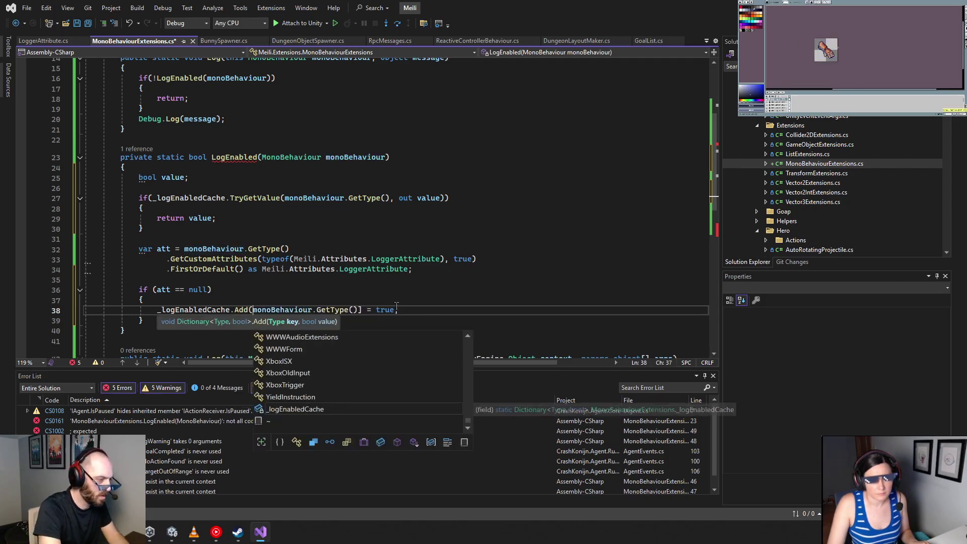
key(Escape)
key(Right)
key(Right)
key(Right)
key(Right)
key(Right)
key(Right)
key(Right)
key(Right)
key(Right)
key(Right)
key(Right)
key(Right)
key(Right)
key(Right)
key(Right)
key(Right)
key(Right)
key(Right)
key(Right)
key(Right)
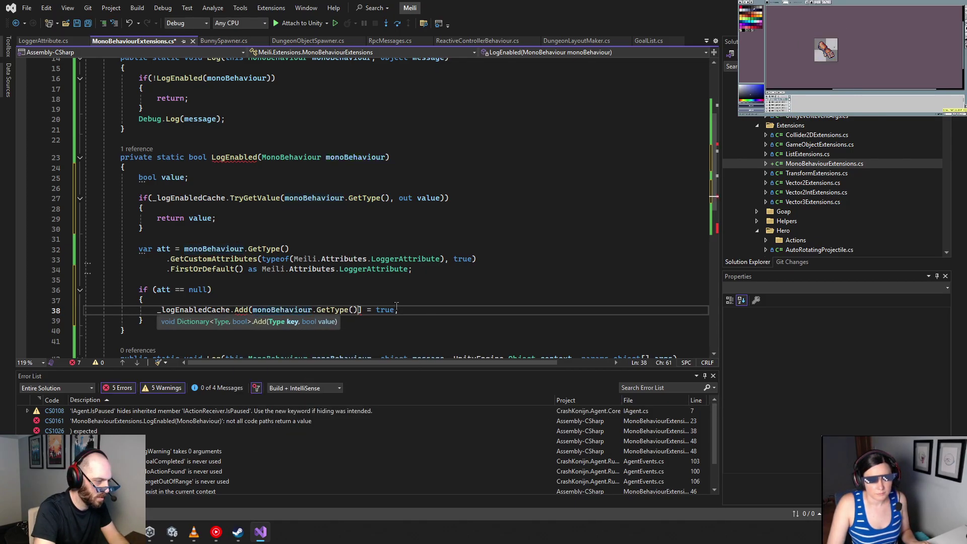
key(Delete)
key(BackSpace)
key(BackSpace)
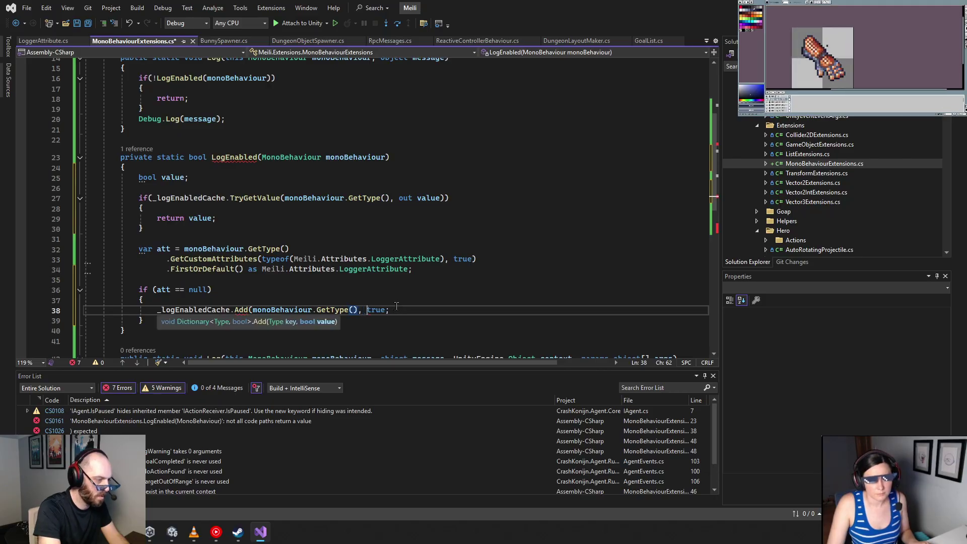
text(,)
key(Escape)
key(Right)
key(Right)
key(Right)
key(Right)
key(Right)
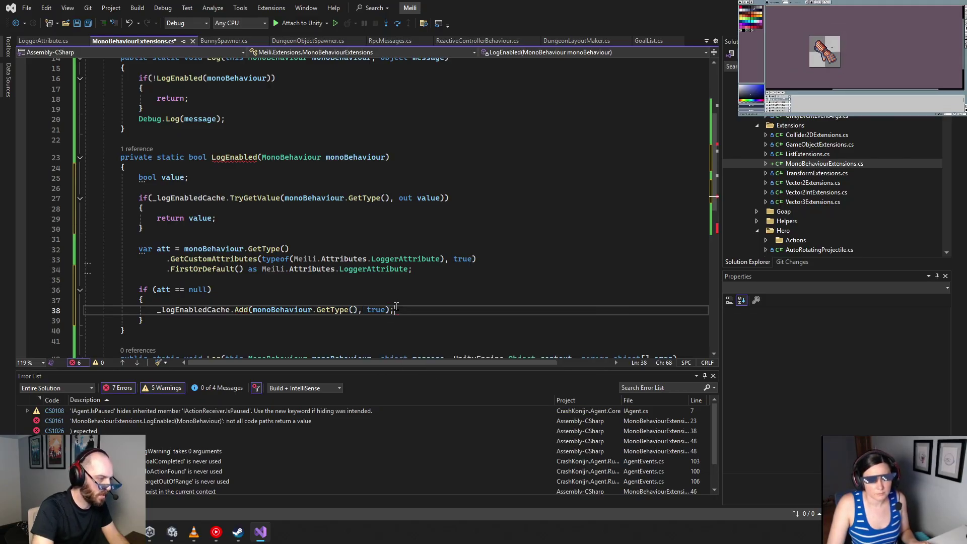
text())
Copy the _logEnabledCache.Add statement to below the att == null block, separated by a blank line
key(Down)
key(Down)
key(shift+Up)
key(shift+Up)
key(shift+Up)
key(shift+Up)
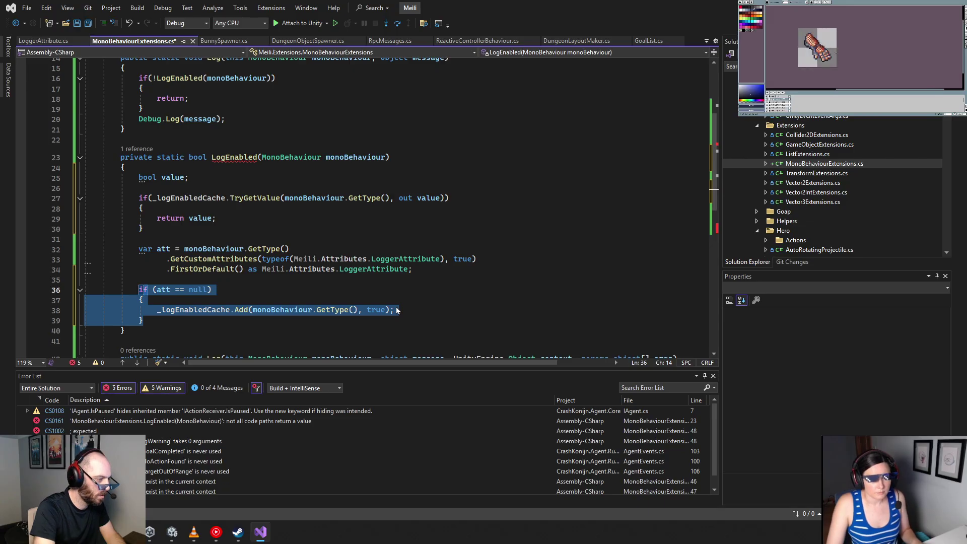
key(Right)
key(shift+Up)
key(shift+Up)
key(ctrl+c)
key(Down)
key(End)
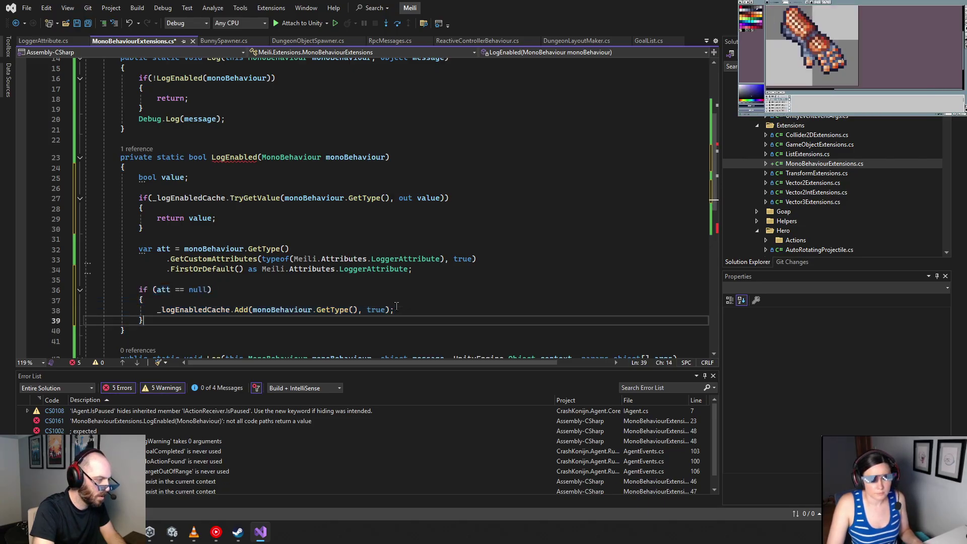
key(Return)
key(Return)
key(ctrl+v)
Replace the true argument in the copied _logEnabledCache.Add call with att.Enabled
double_click(366, 342)
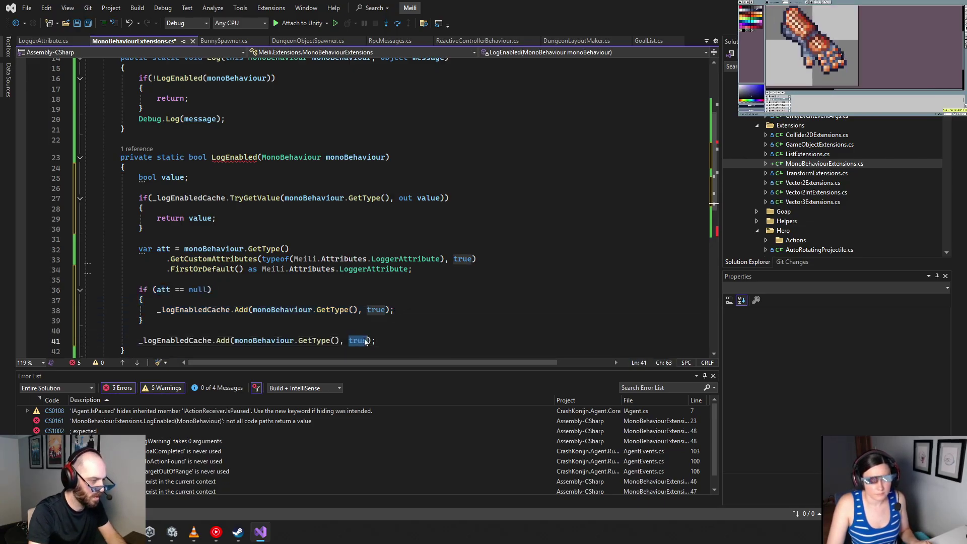
text(att)
text(.Enabled)
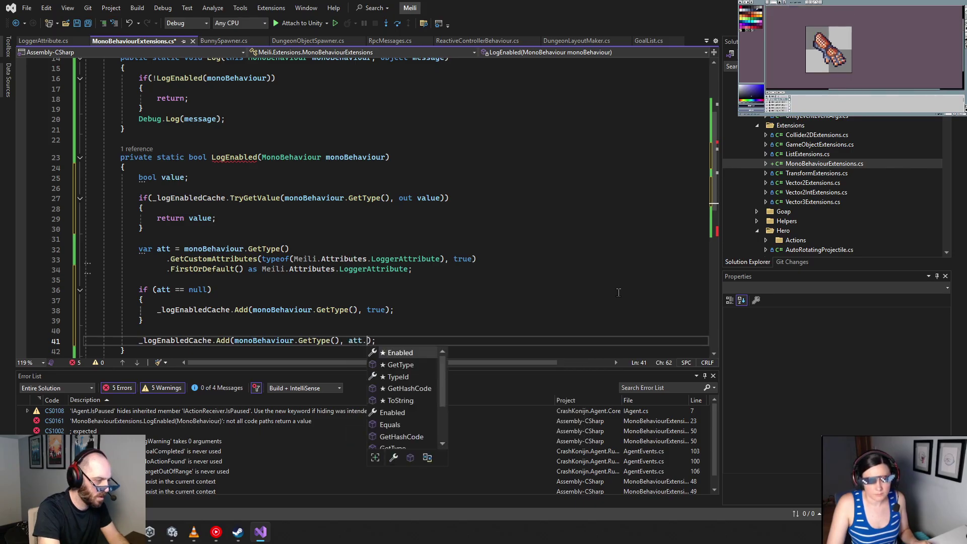
click(513, 261)
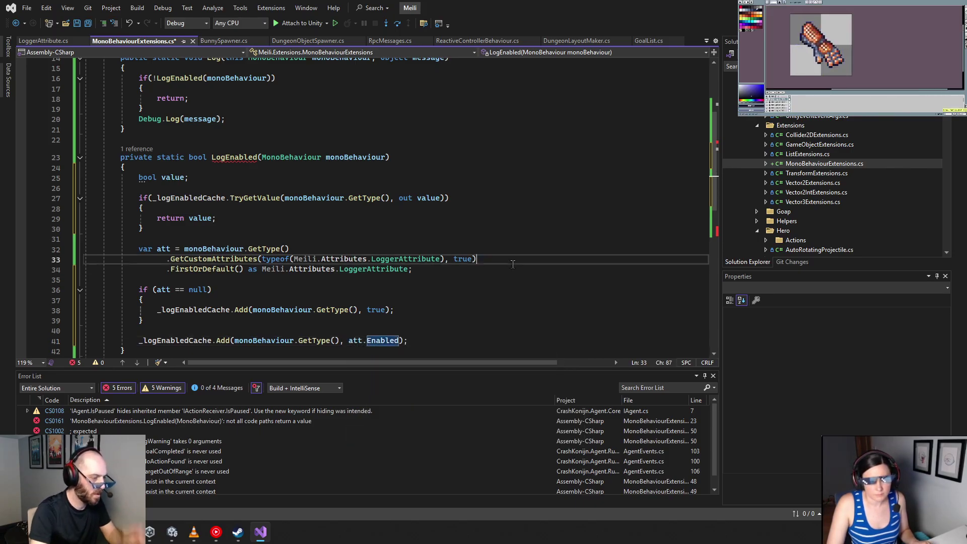
Add return att.Enabled; at the end of LogEnabled, separated from the cache call by a blank line
scroll(441, 267, down, 2)
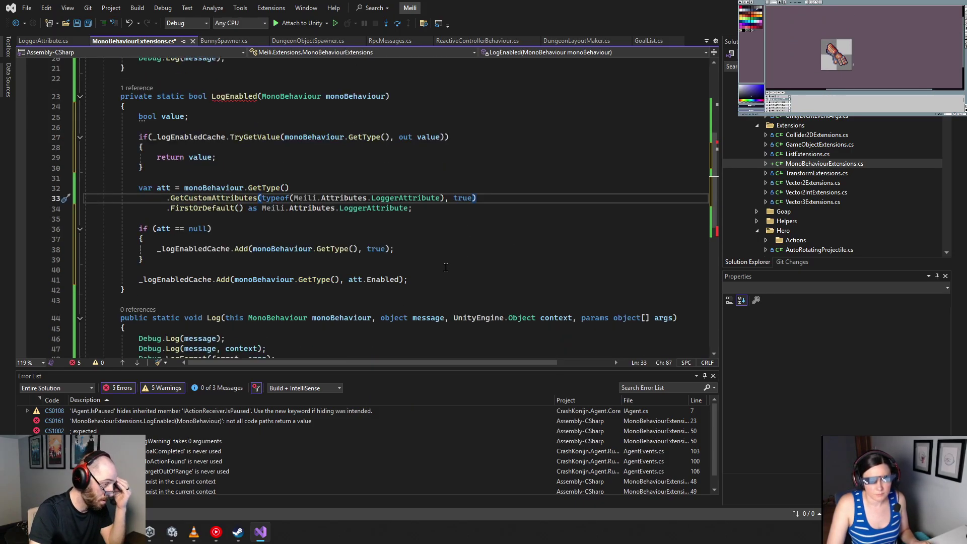
click(436, 280)
key(Return)
key(Return)
text(return att.Ena)
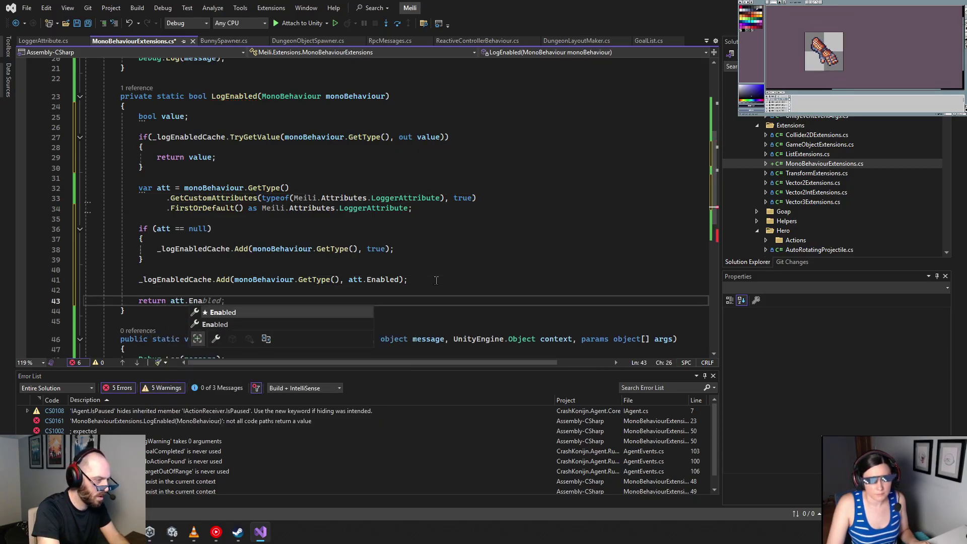
key(Tab)
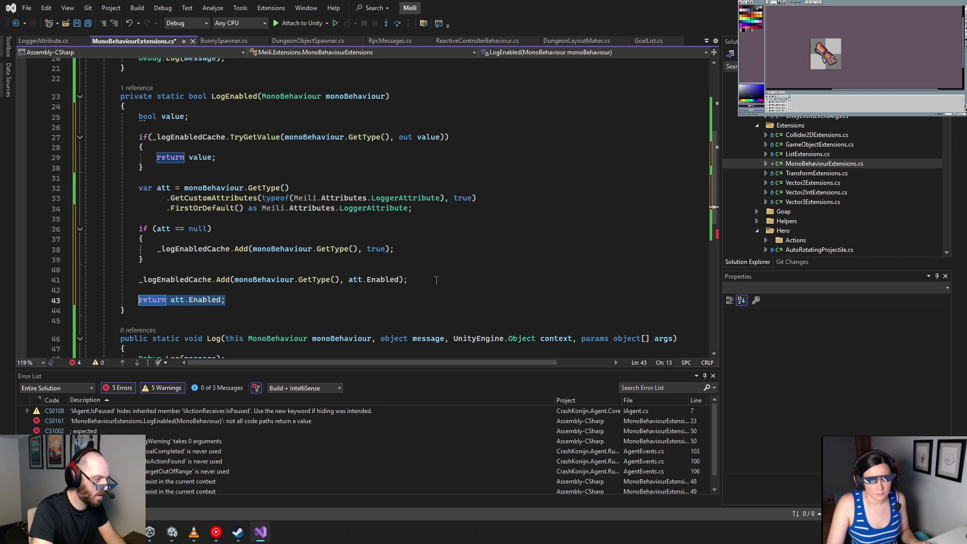
Add return true; after the cache Add call inside the att == null block
key(Up)
key(Up)
key(Up)
key(Up)
key(Up)
key(End)
key(Return)
text(return att.Enable)
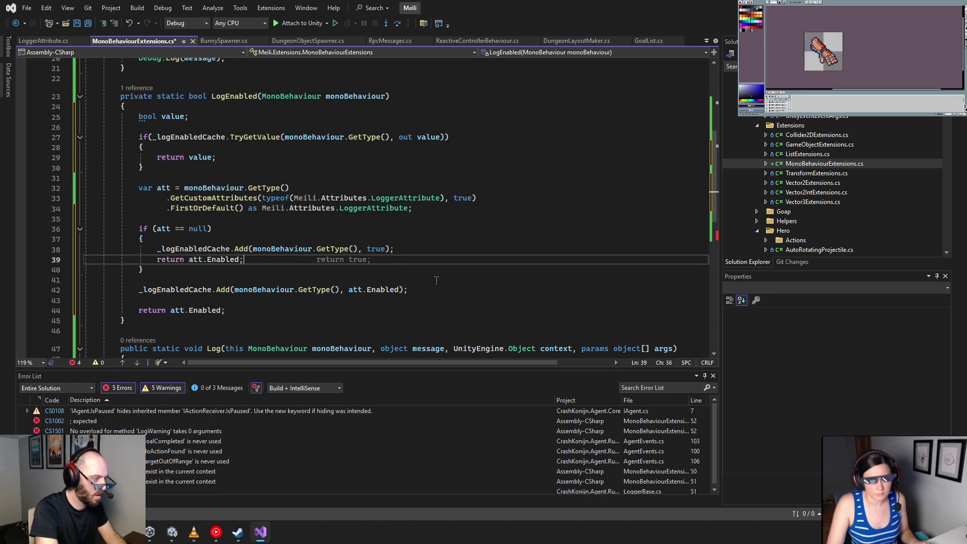
key(BackSpace)
key(BackSpace)
key(BackSpace)
key(BackSpace)
key(BackSpace)
text(true;)
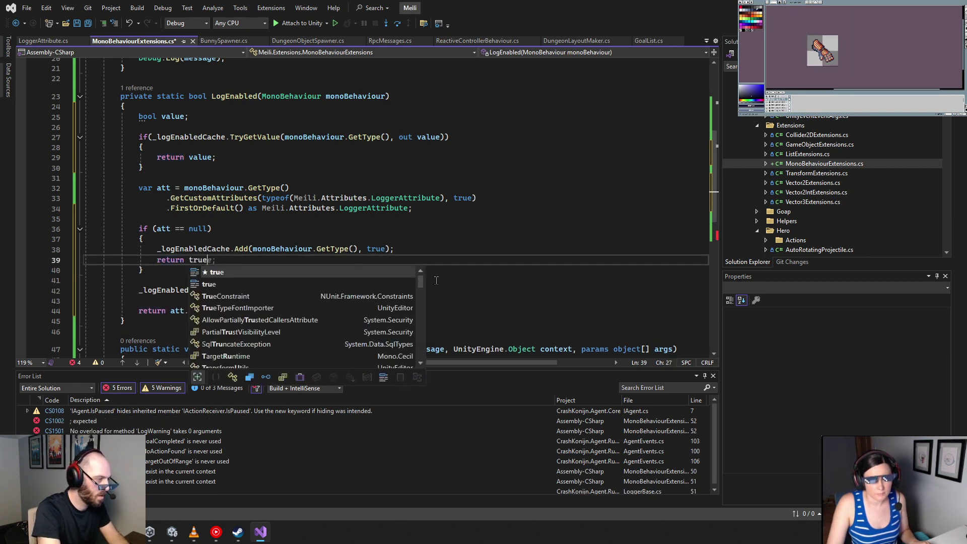
key(Down)
click(353, 222)
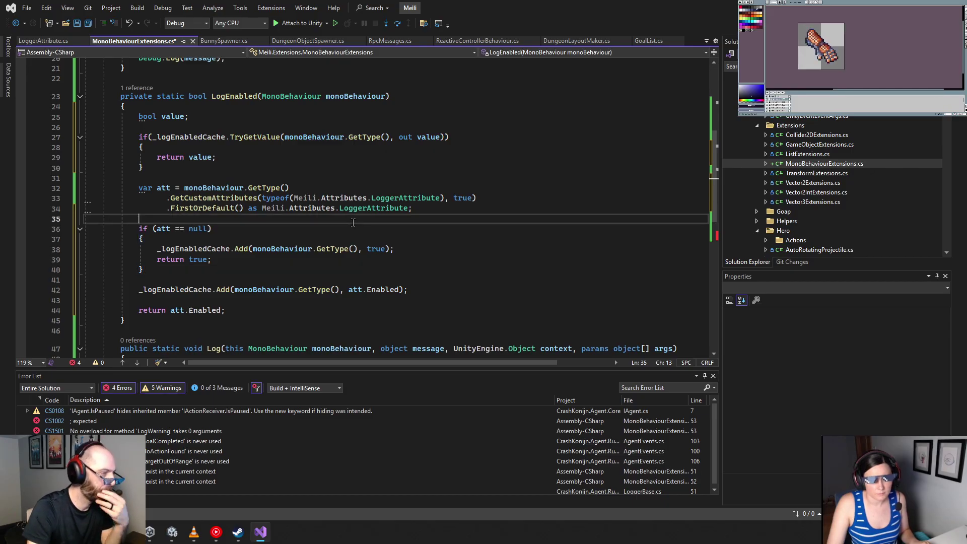
Insert a blank line between the LogEnabled guard and Debug.Log(message) in the first Log method
scroll(353, 222, up, 7)
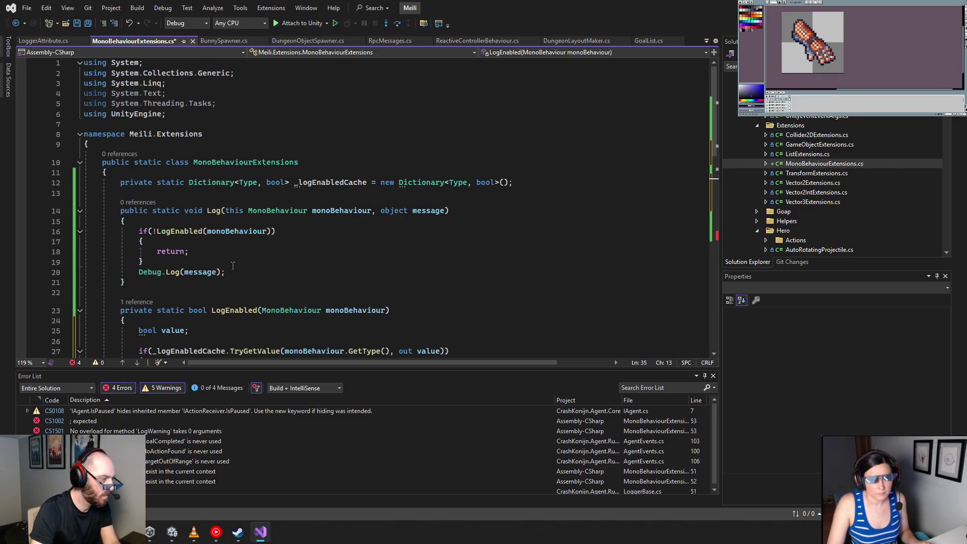
click(205, 266)
key(Return)
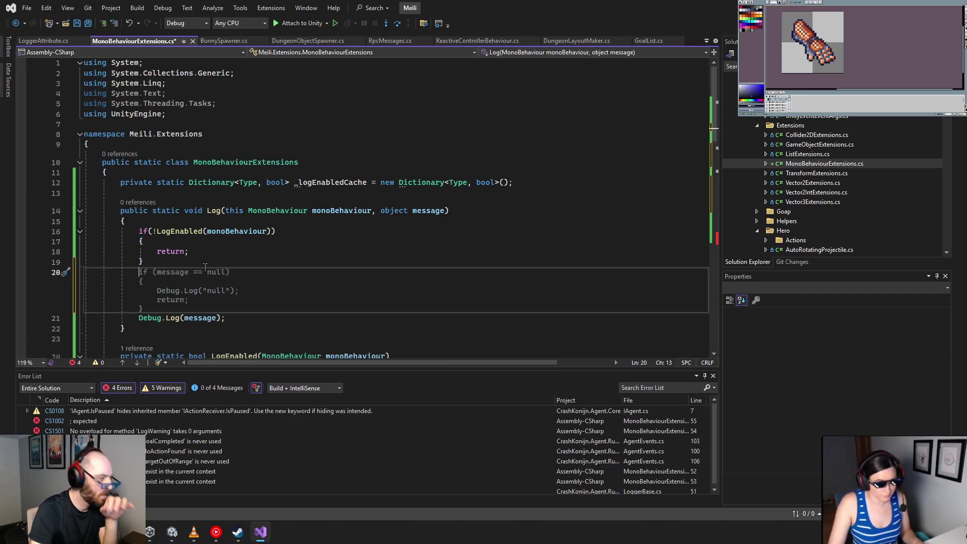
click(252, 264)
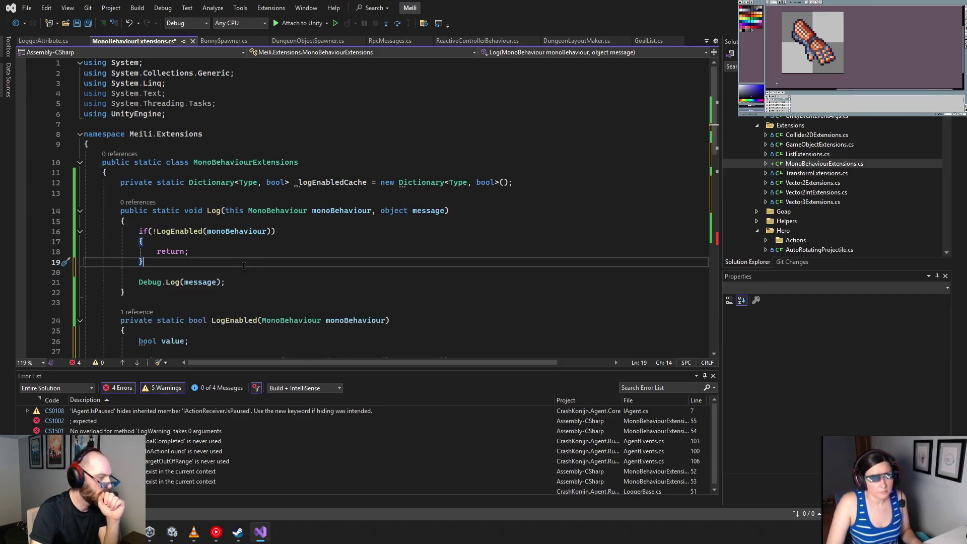
Duplicate the whole Log(message) method directly above LogEnabled, with a blank line between the methods
scroll(243, 265, down, 10)
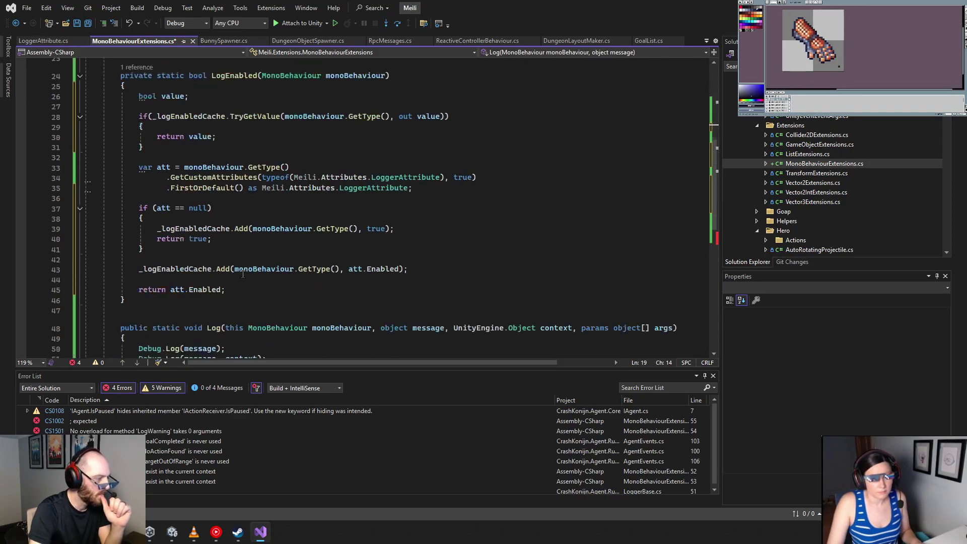
scroll(243, 273, up, 9)
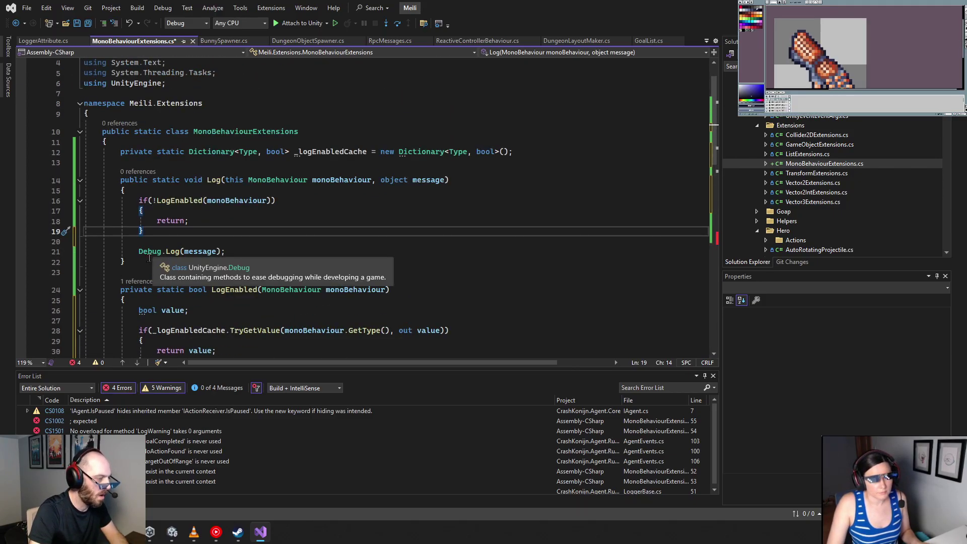
drag(148, 258, 85, 179)
key(ctrl+c)
click(126, 261)
key(Return)
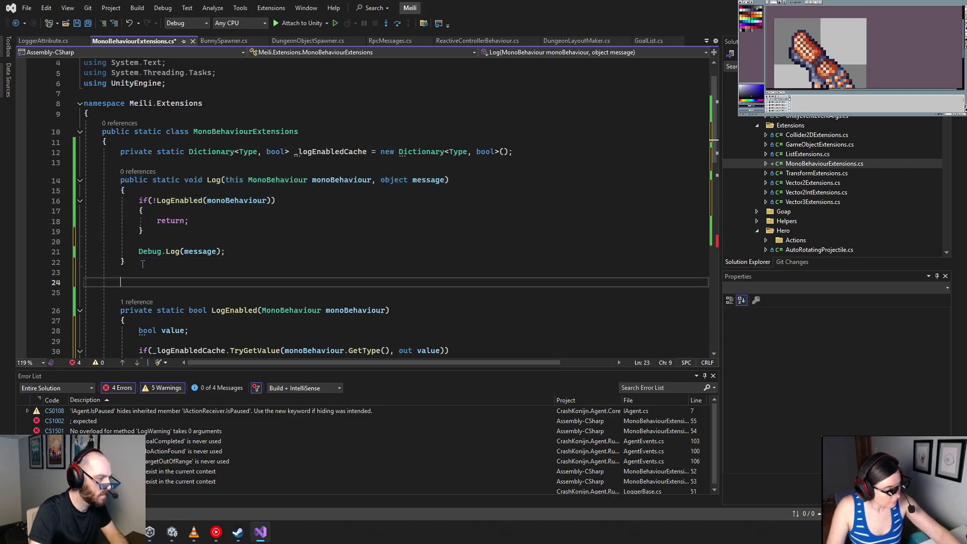
key(ctrl+v)
Add a UnityEngine.Object context parameter to the duplicated Log method, taking it from the draft method's signature
scroll(232, 237, down, 4)
scroll(232, 237, down, 10)
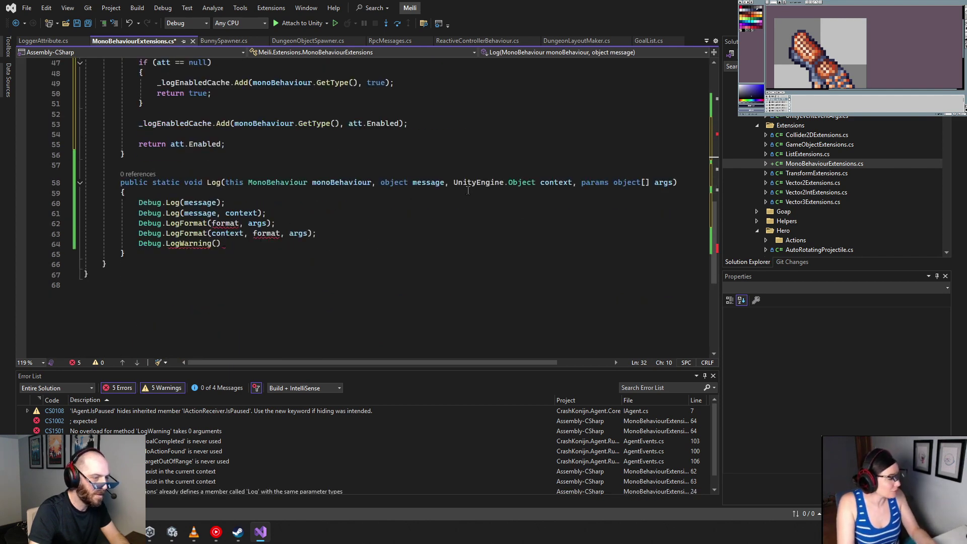
drag(451, 184, 574, 184)
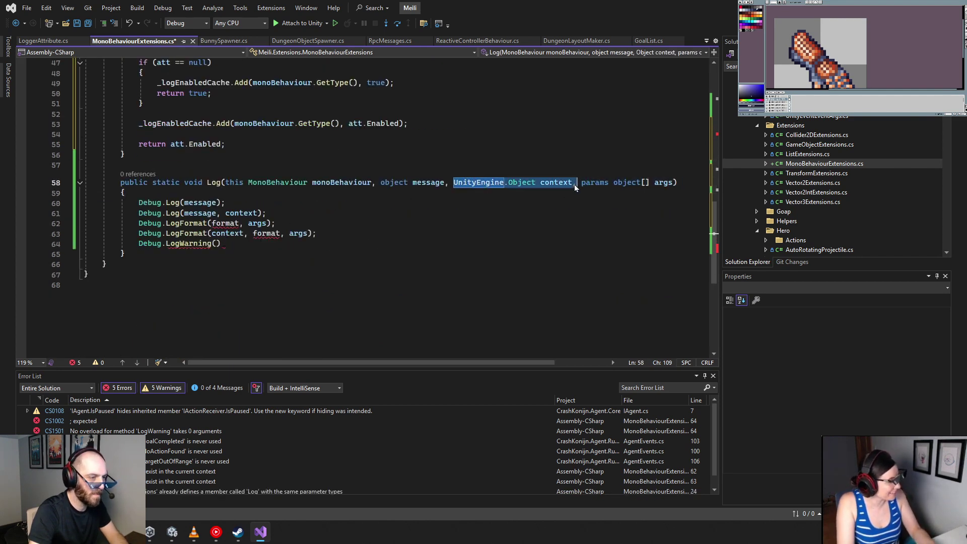
scroll(425, 211, up, 12)
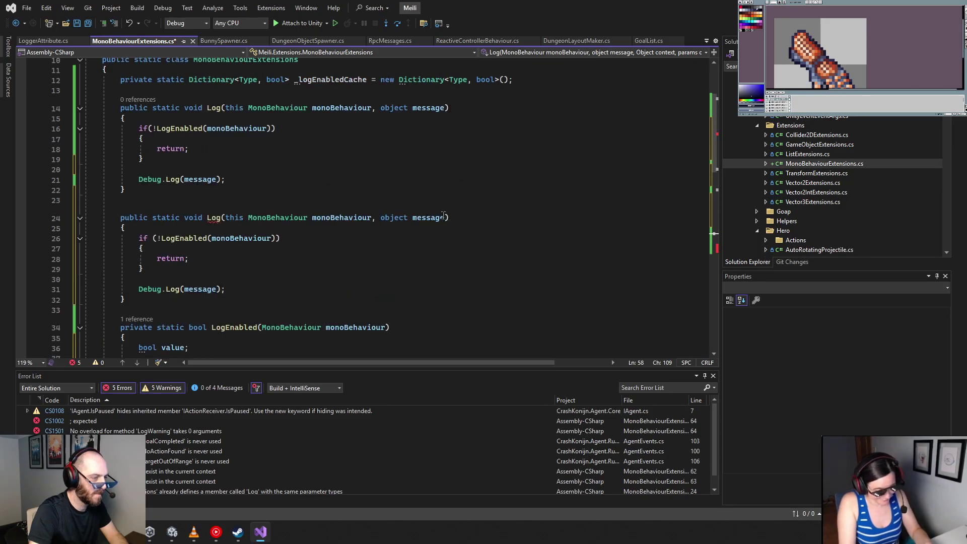
click(443, 217)
scroll(403, 211, up, 2)
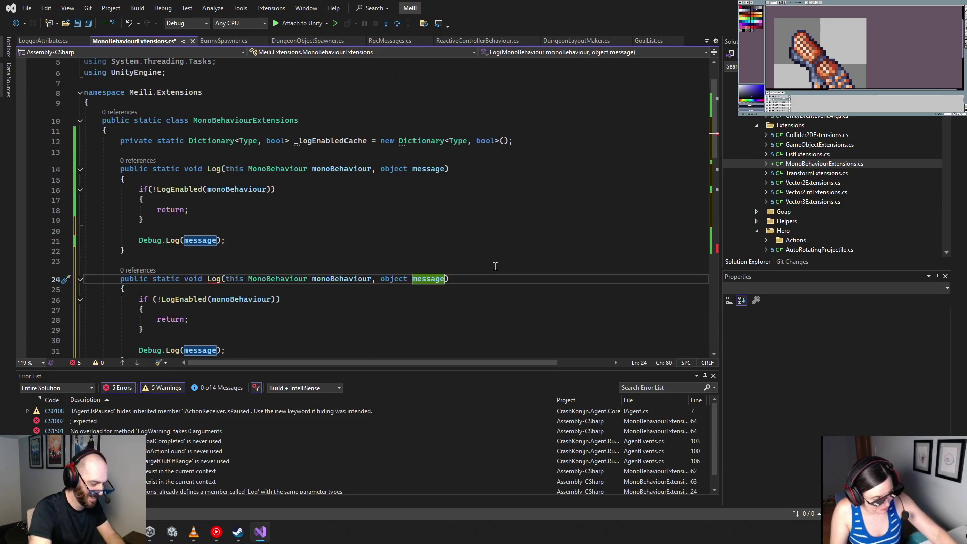
text(, UnityEngine.Object context,)
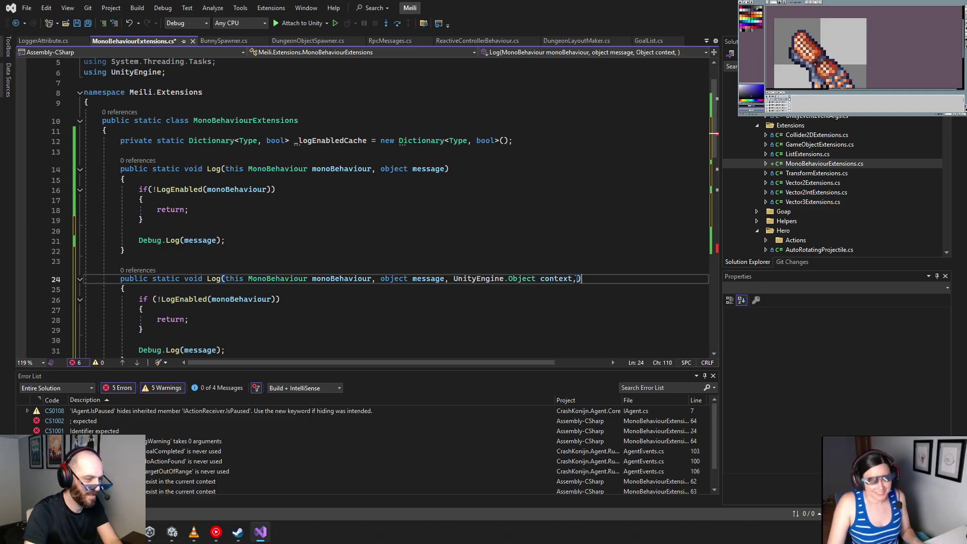
key(BackSpace)
key(BackSpace)
Pass context as the second argument to Debug.Log in the duplicated Log method
scroll(217, 291, down, 2)
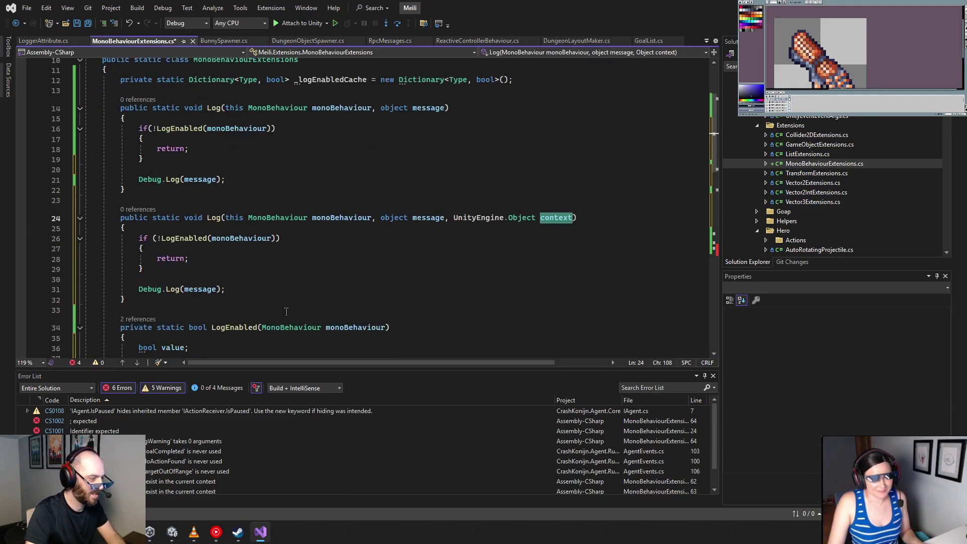
click(218, 290)
text(, context)
click(307, 252)
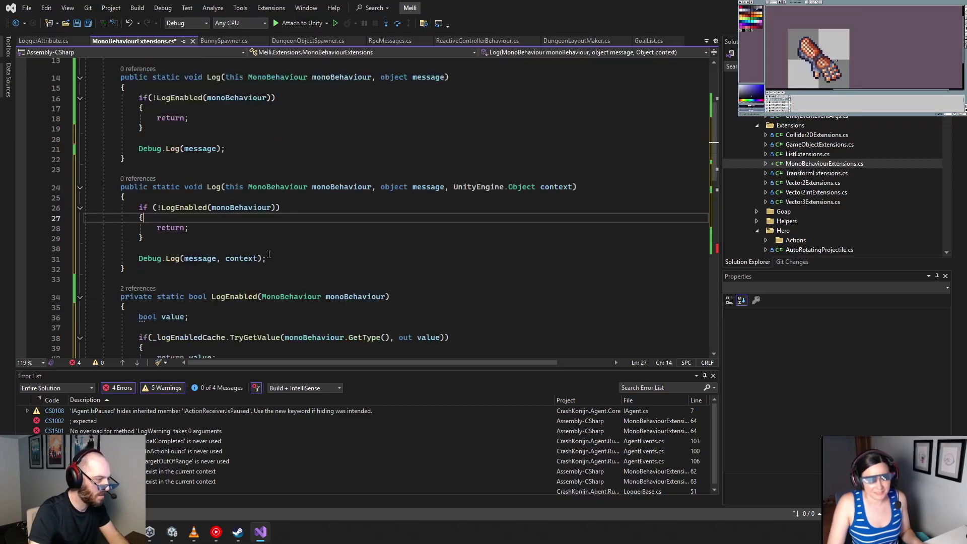
Delete the Debug.Log(message) and Debug.Log(message, context) lines from the draft Log method at the end of the class
scroll(322, 311, down, 11)
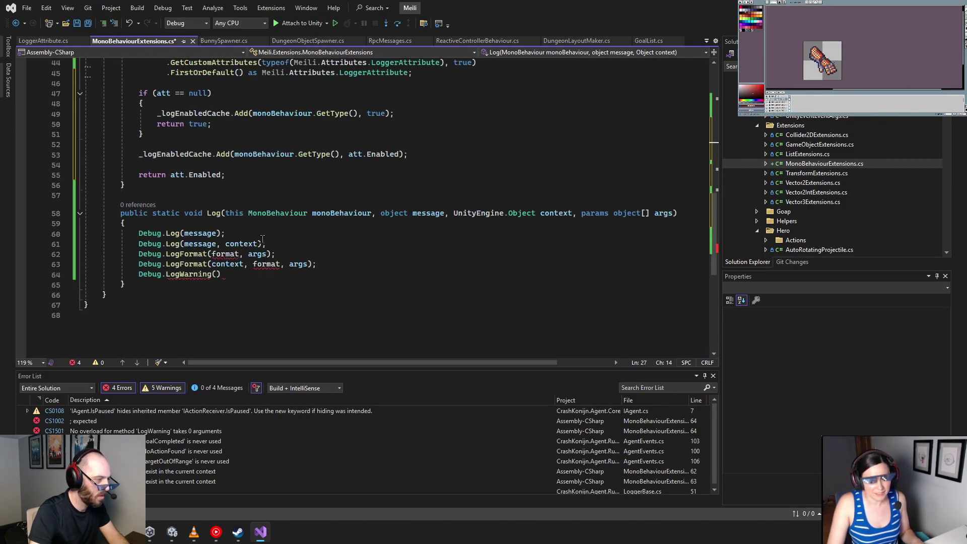
drag(279, 244, 76, 238)
key(BackSpace)
key(BackSpace)
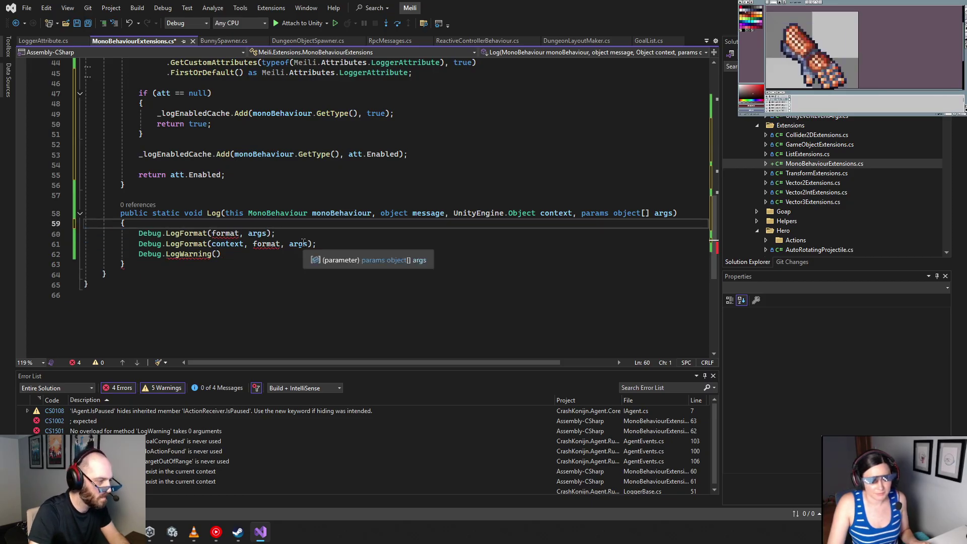
Copy the draft Log method with the params object[] args signature from the class's end to directly above LogEnabled
drag(136, 264, 80, 213)
key(ctrl+x)
scroll(228, 194, up, 9)
click(449, 252)
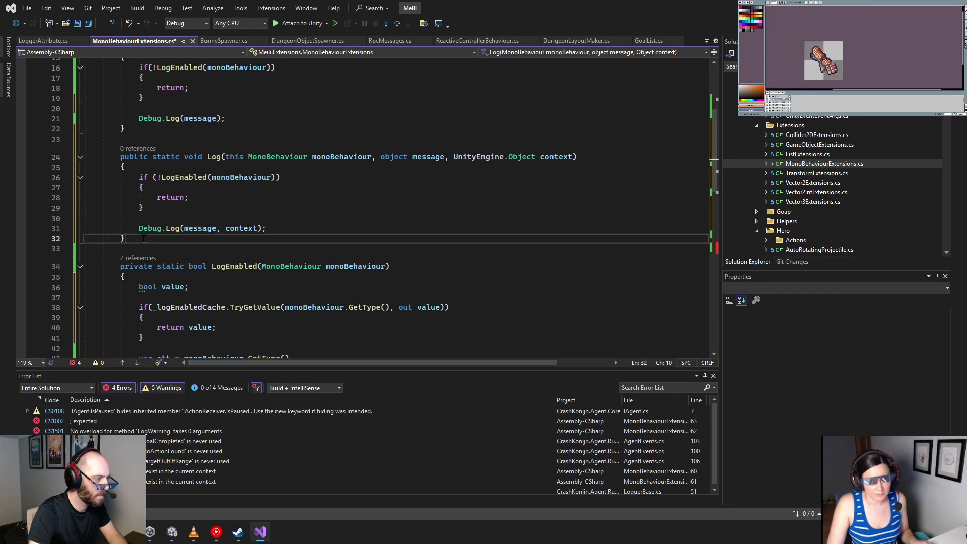
key(Return)
key(ctrl+v)
Replace the object message parameter with string format in the copied Log method above LogEnabled
double_click(395, 266)
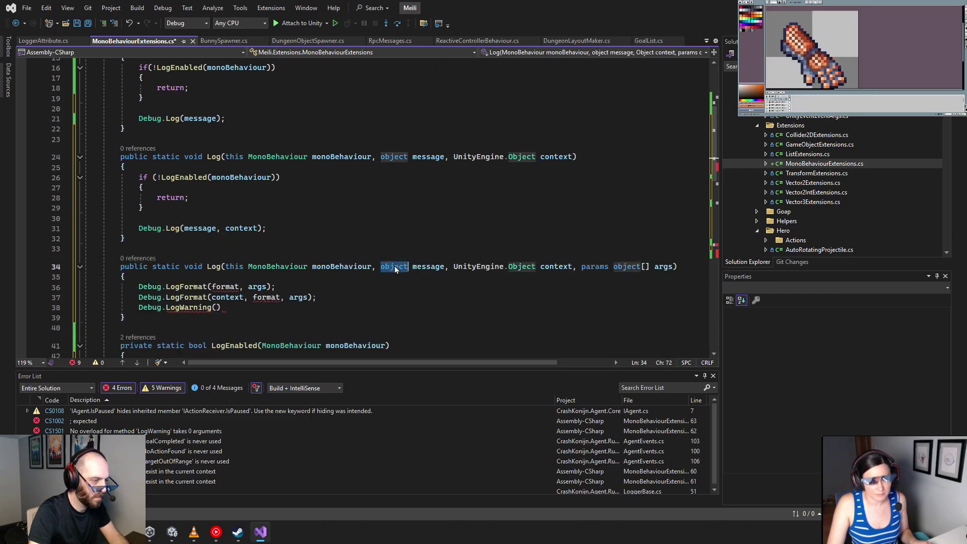
text(string format)
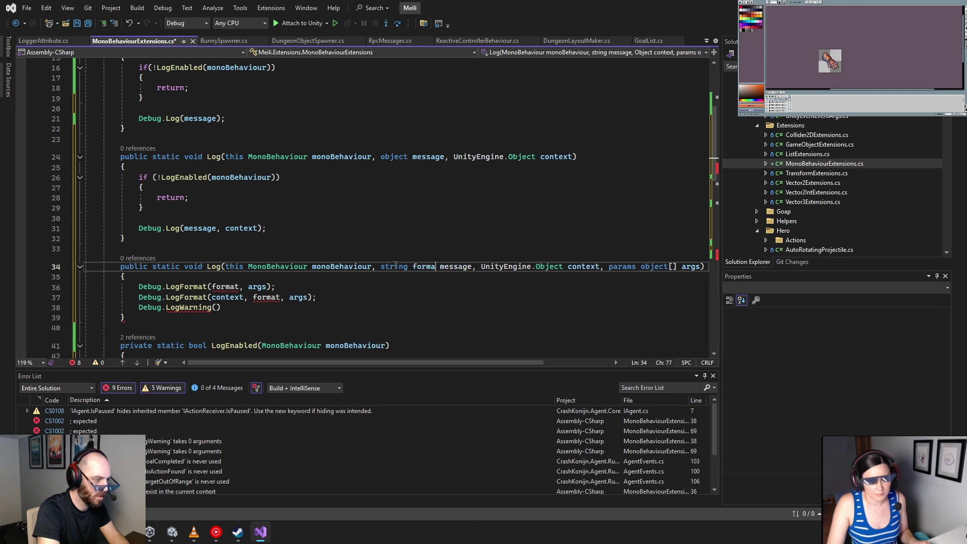
key(Delete)
key(Delete)
key(Delete)
key(Delete)
key(Delete)
key(Delete)
key(Delete)
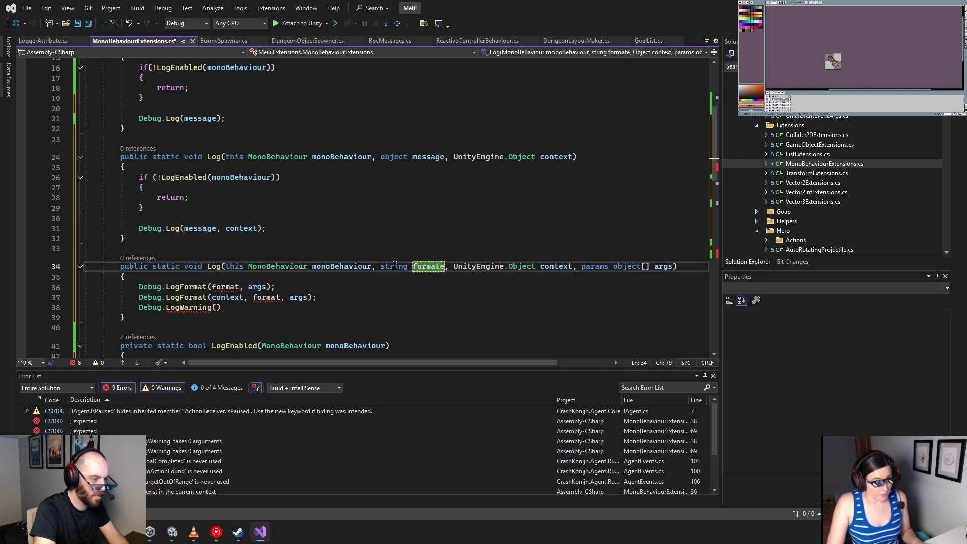
Remove the UnityEngine.Object context parameter from the copied Log method, leaving string format and params object[] args
key(Right)
key(Delete)
key(Delete)
key(Delete)
key(Delete)
key(Delete)
key(Delete)
key(Delete)
key(Delete)
key(Delete)
key(Delete)
key(Delete)
key(Delete)
key(Delete)
key(Delete)
key(Delete)
key(Delete)
key(Delete)
key(Delete)
key(Delete)
key(Delete)
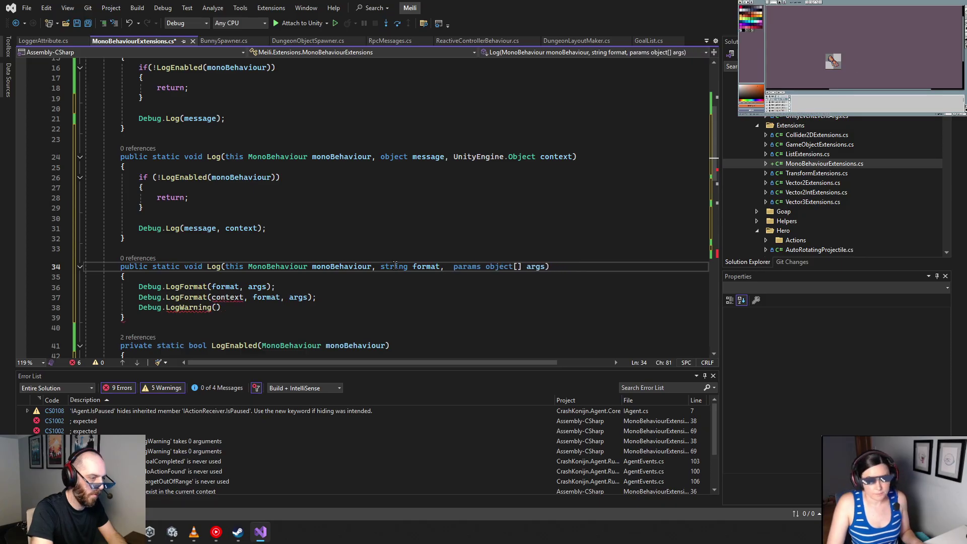
key(Delete)
Delete the Debug.LogFormat(context, format, args) and Debug.LogWarning() lines from the string format Log method
click(372, 288)
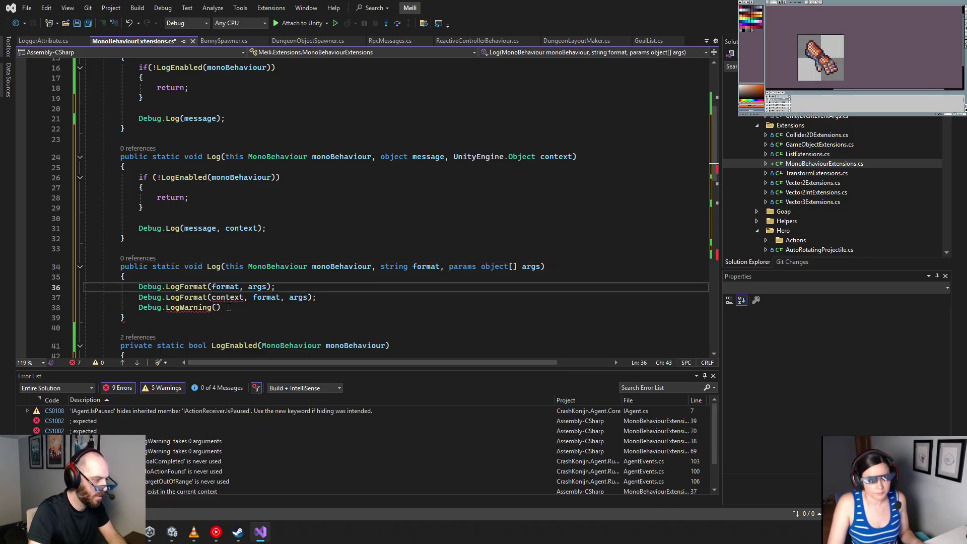
drag(229, 308, 68, 297)
key(BackSpace)
key(BackSpace)
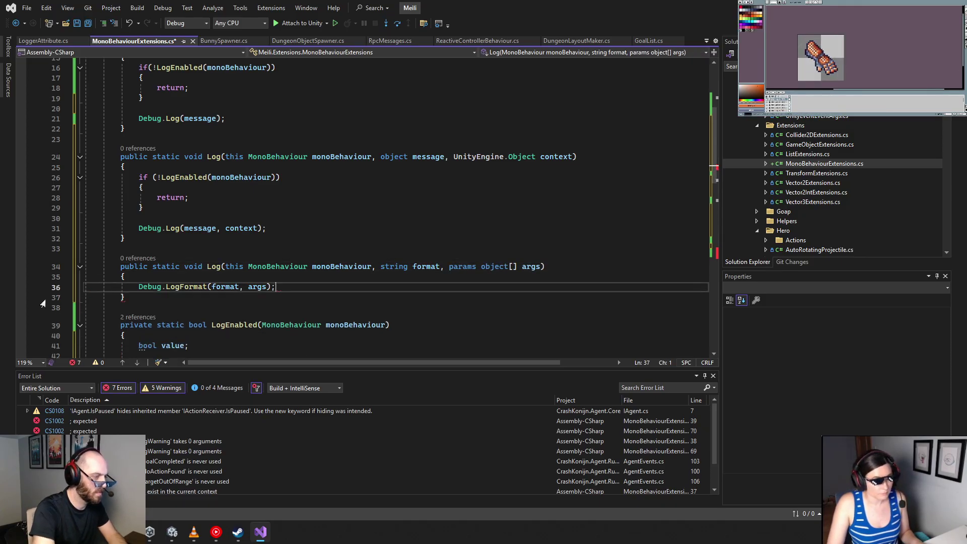
Duplicate the string format Log method directly below itself, with a blank line between the two
drag(136, 300, 27, 268)
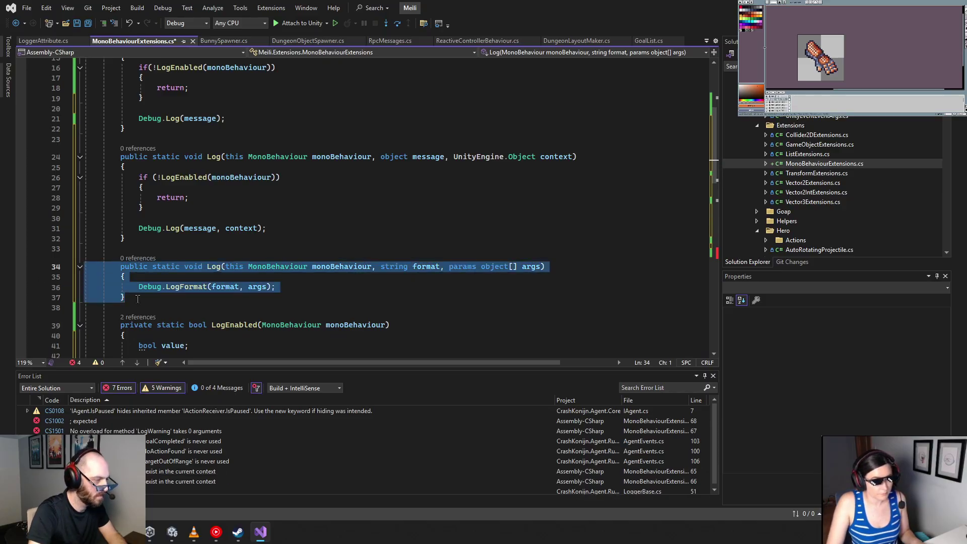
key(ctrl+c)
key(Down)
key(Return)
key(ctrl+v)
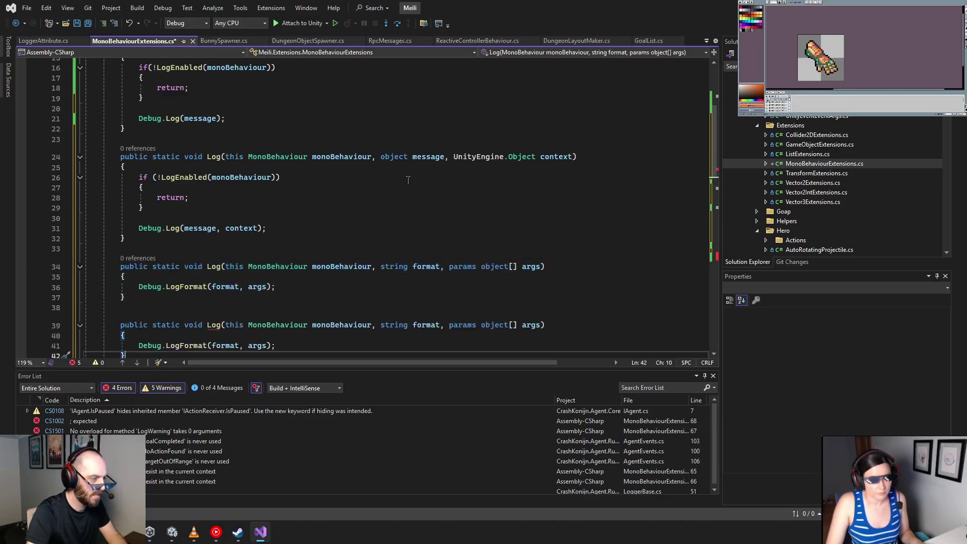
Insert a UnityEngine.Object context parameter before string format in the duplicated method, copying it from the message and context overload
drag(446, 157, 572, 157)
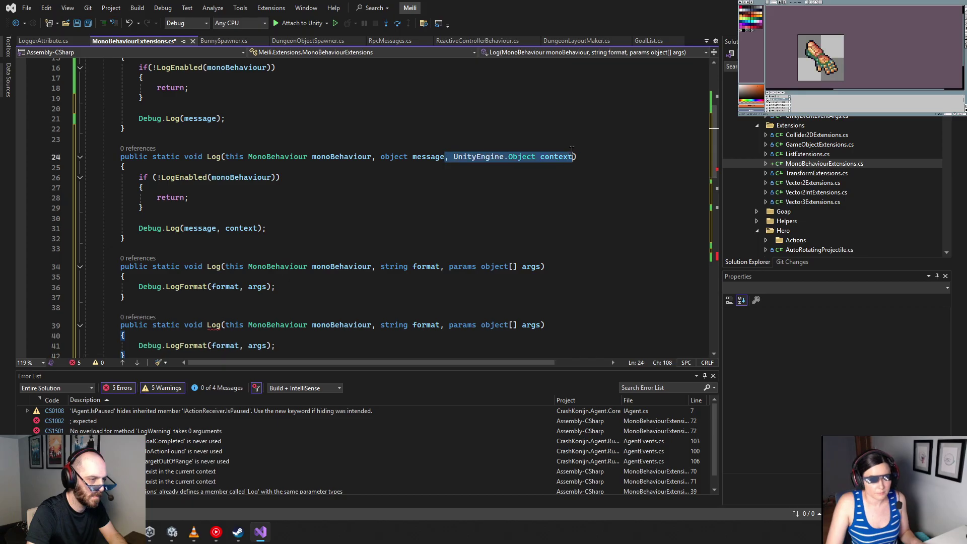
key(ctrl+c)
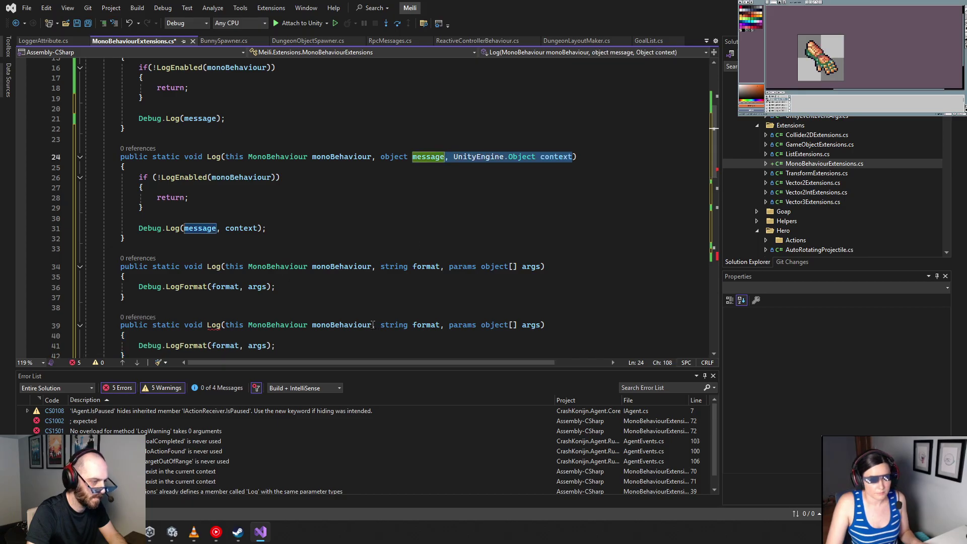
click(371, 325)
key(ctrl+v)
click(398, 294)
scroll(399, 293, down, 3)
Pass context as the first argument to Debug.LogFormat in the duplicated method
double_click(483, 324)
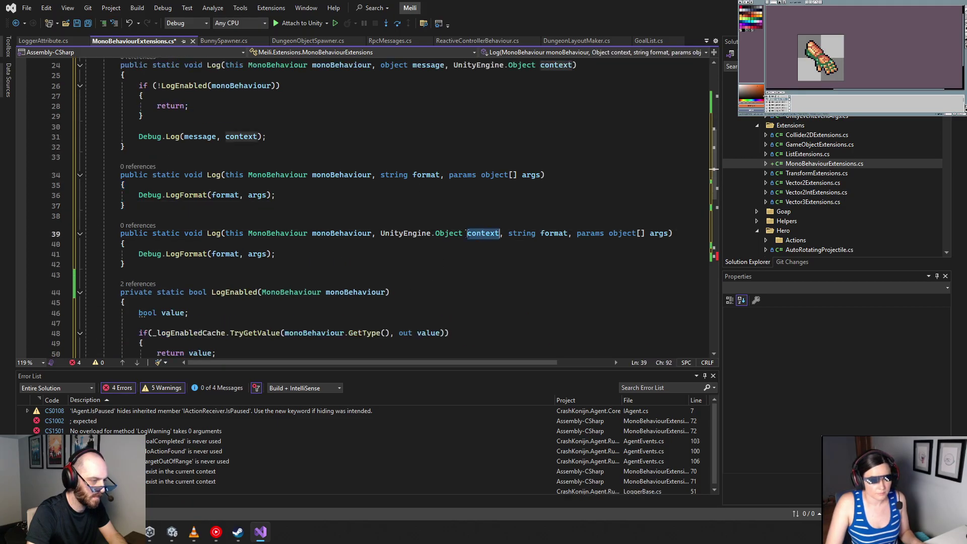
click(267, 346)
key(ctrl+Left)
key(ctrl+Left)
key(ctrl+Left)
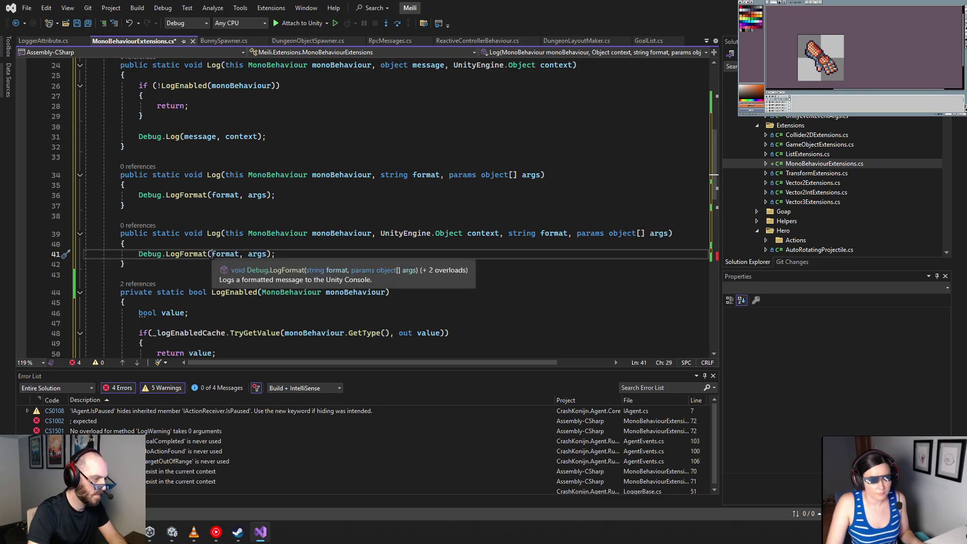
text(context.name,)
key(BackSpace)
key(BackSpace)
key(BackSpace)
key(BackSpace)
text(,)
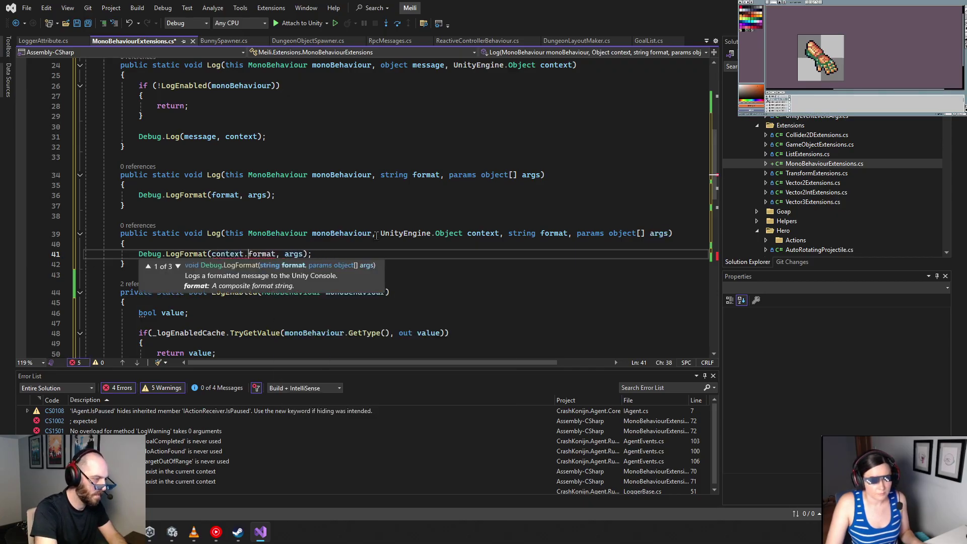
key(Delete)
text(f)
click(397, 207)
Copy the if (!LogEnabled(monoBehaviour)) return block from the first Log method to the start of the string format overload without context
scroll(396, 207, up, 5)
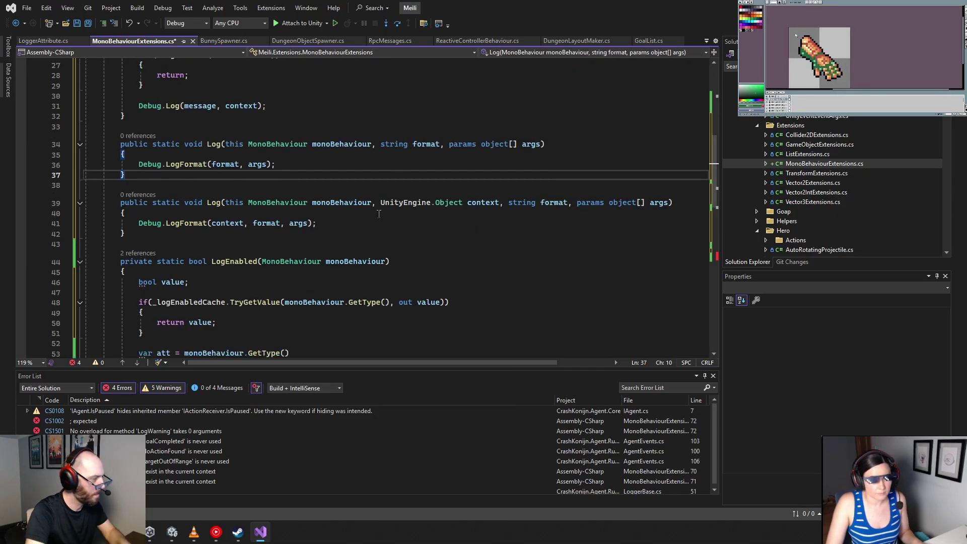
drag(152, 189, 87, 160)
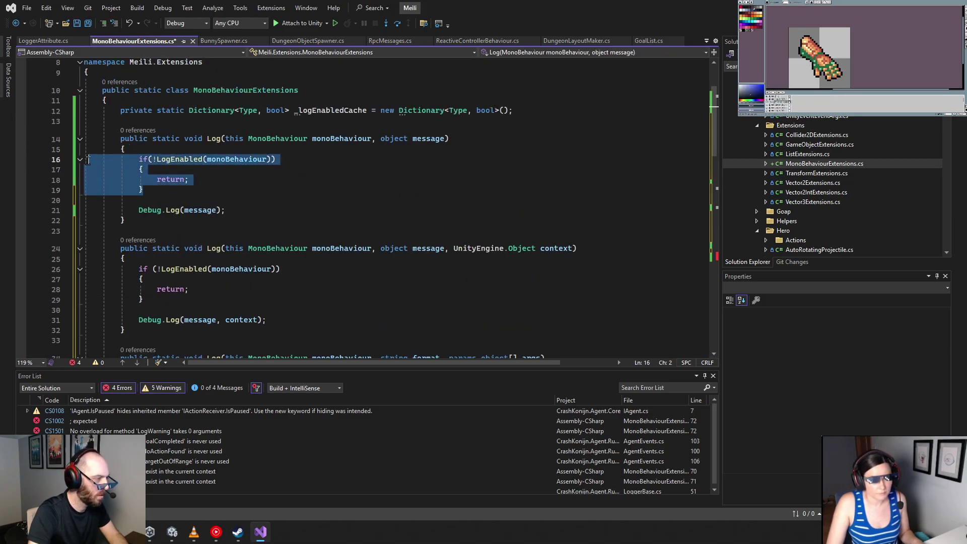
scroll(139, 187, down, 5)
click(152, 187)
key(Return)
key(Return)
key(Up)
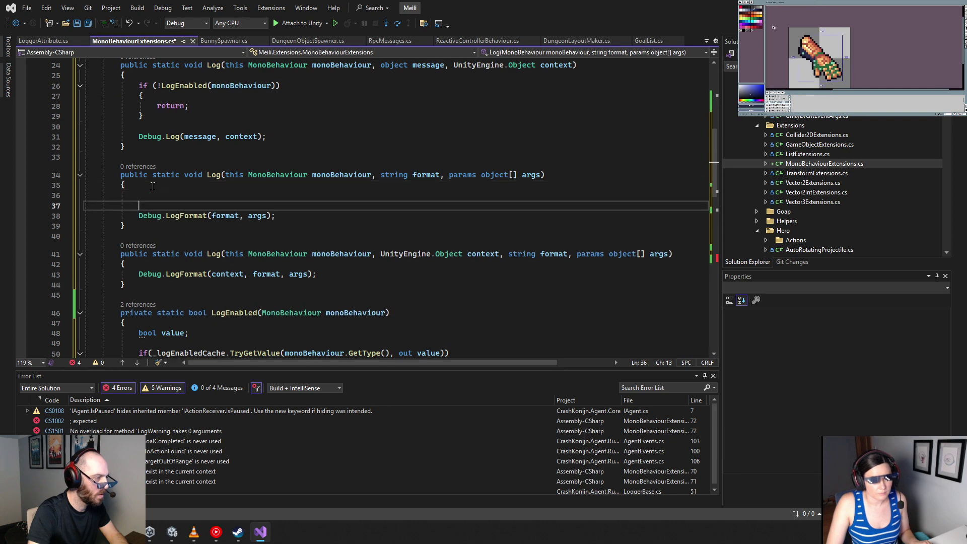
key(ctrl+v)
scroll(158, 204, down, 3)
Paste the same LogEnabled early-return block above Debug.LogFormat(context, format, args) in the context and format overload
click(157, 204)
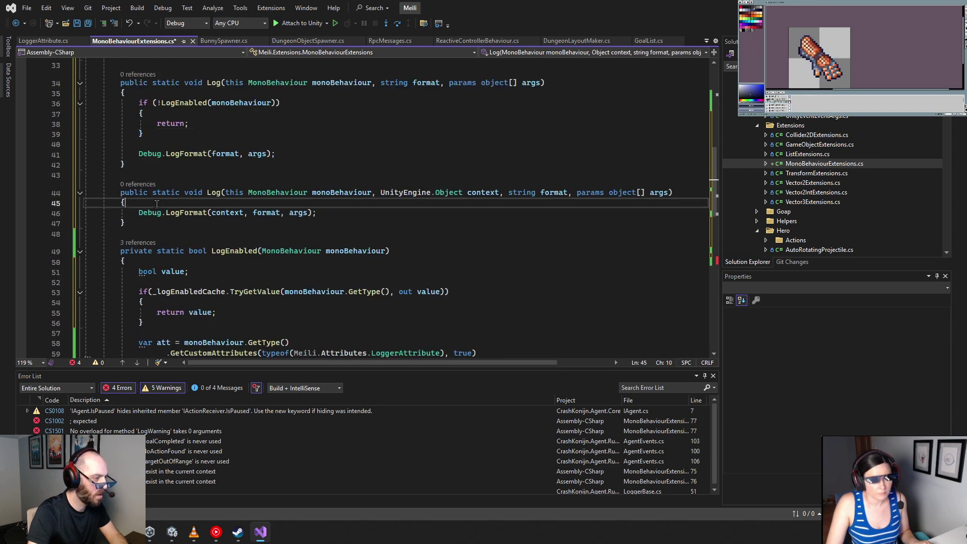
key(Return)
key(ctrl+v)
key(Return)
scroll(235, 237, down, 2)
scroll(235, 237, down, 7)
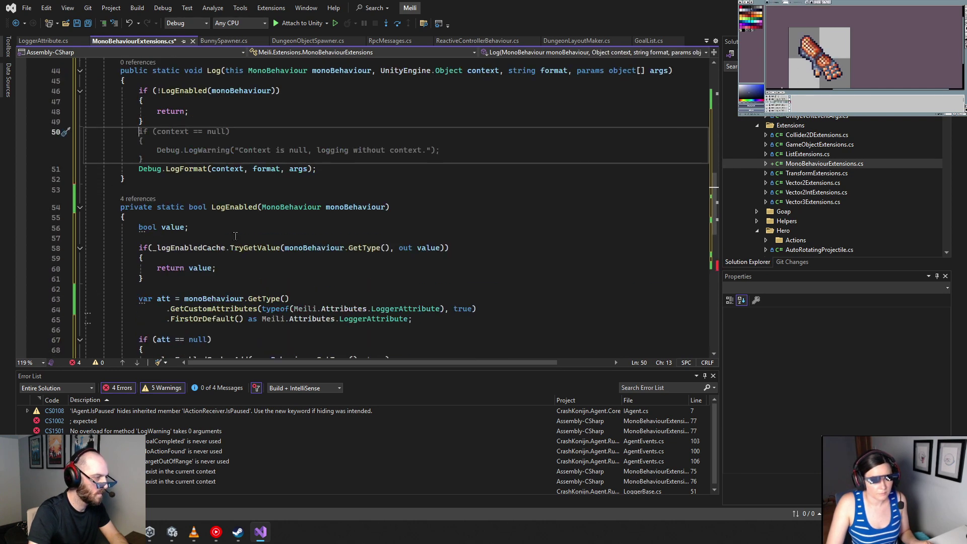
Delete the unfinished Log overload with message, context and args parameters that follows the LogEnabled method in the class
key(Down)
key(Down)
key(Down)
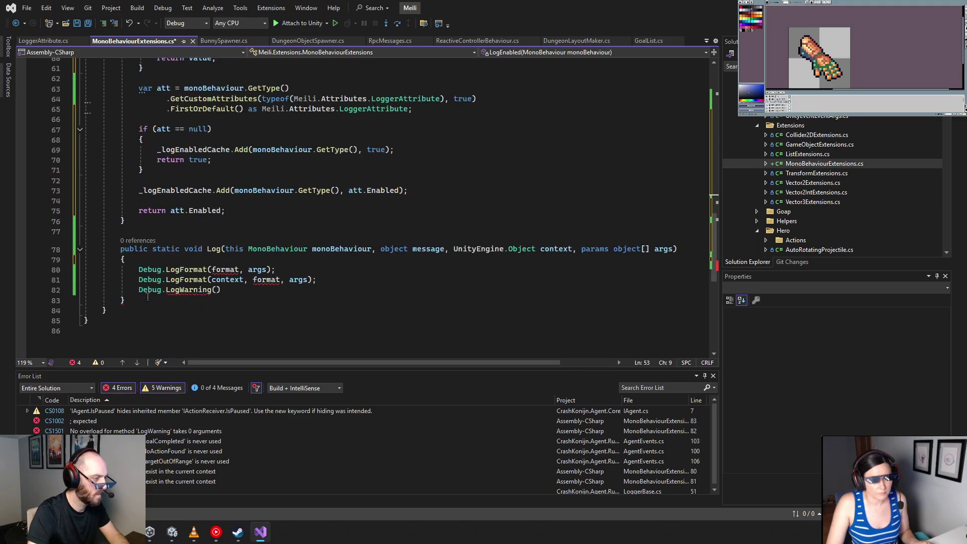
drag(148, 297, 14, 246)
key(Delete)
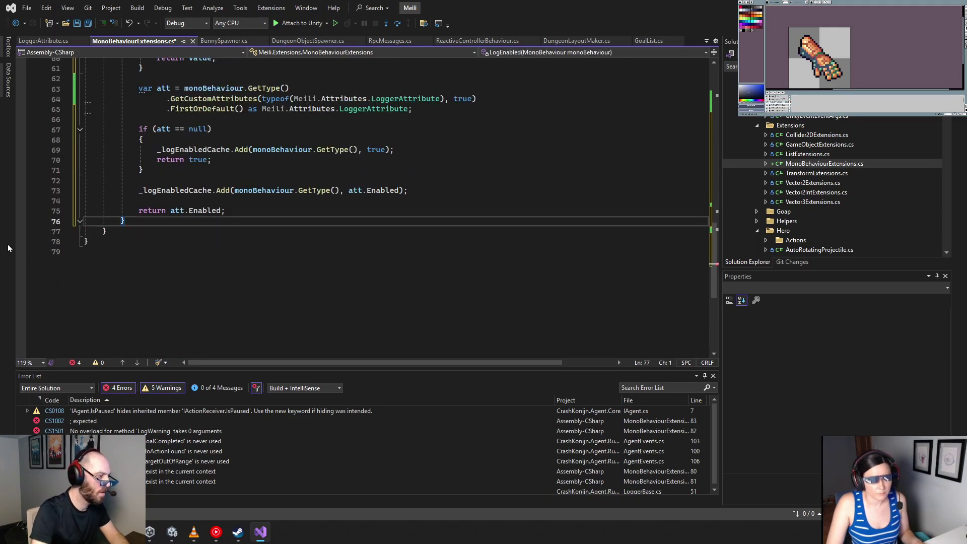
key(Return)
Rename the two Log overloads that take a string format and params args to LogFormat
scroll(166, 252, up, 6)
scroll(167, 251, up, 5)
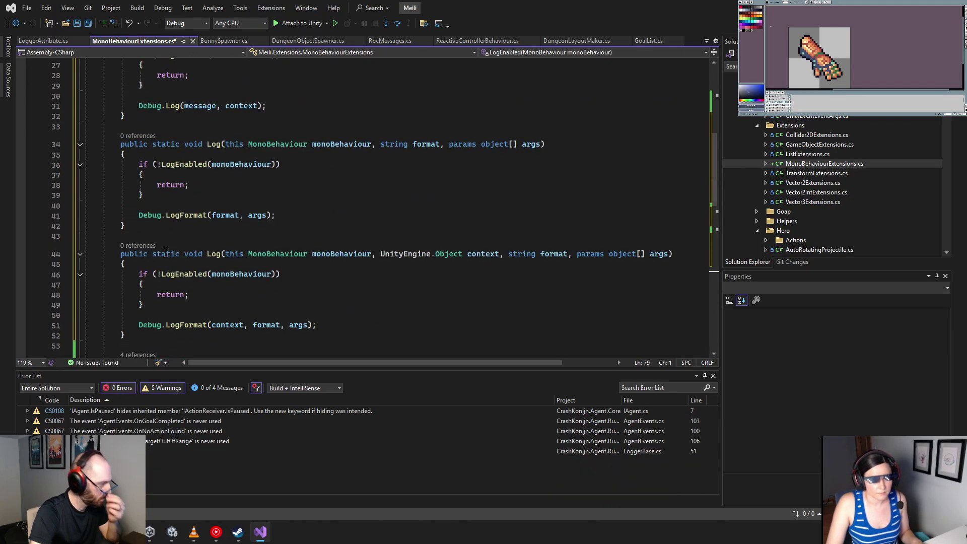
scroll(166, 252, up, 9)
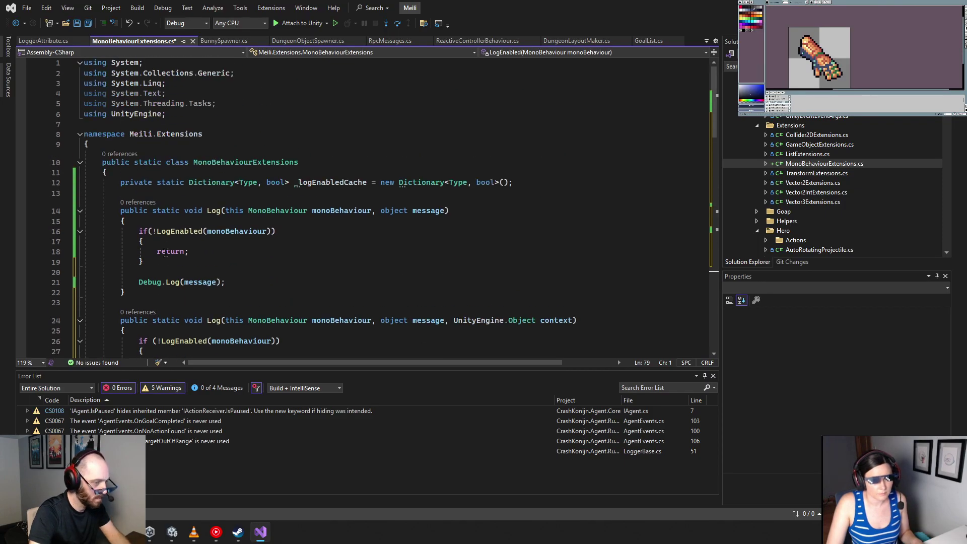
scroll(172, 250, down, 2)
scroll(173, 250, down, 4)
double_click(214, 216)
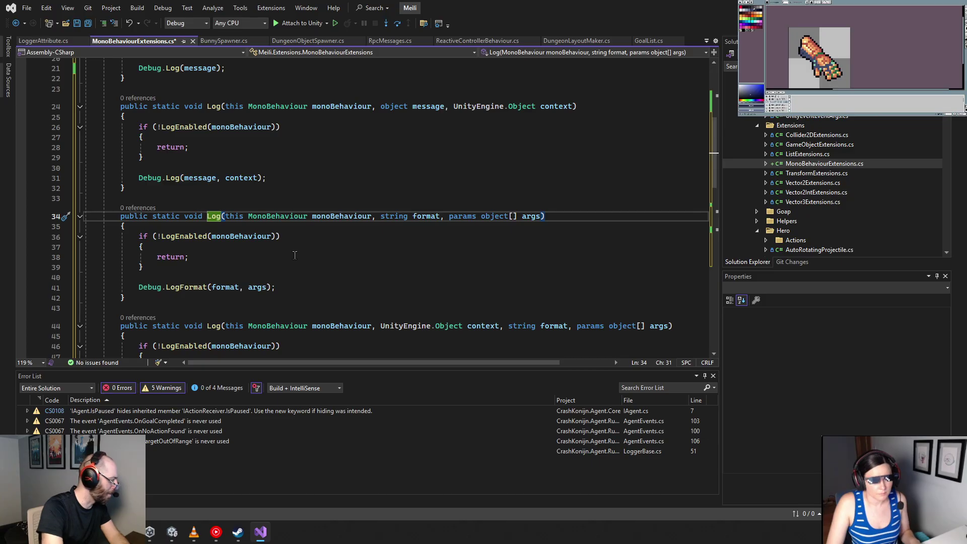
text(Format)
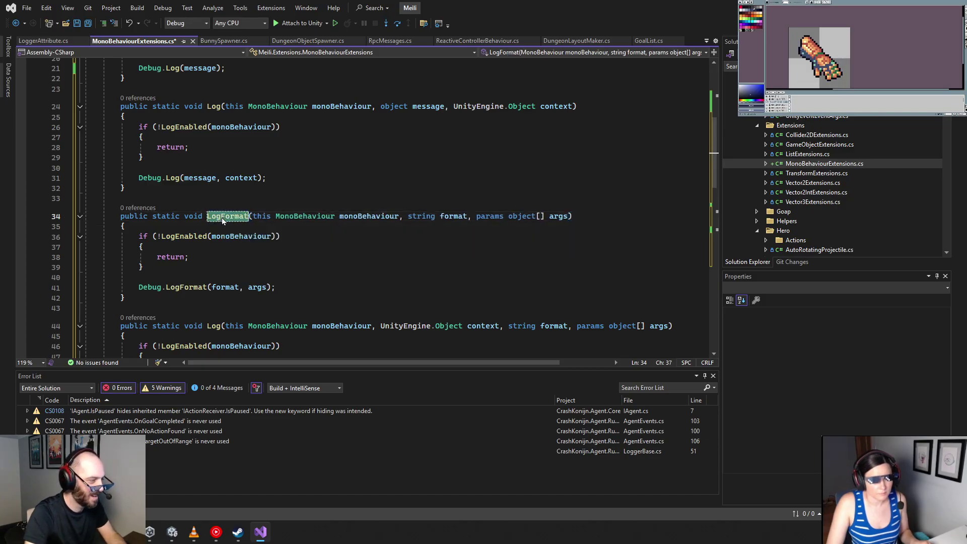
double_click(216, 325)
text(Format)
click(332, 277)
Review the logging extension methods and save MonoBehaviourExtensions.cs
scroll(332, 279, down, 4)
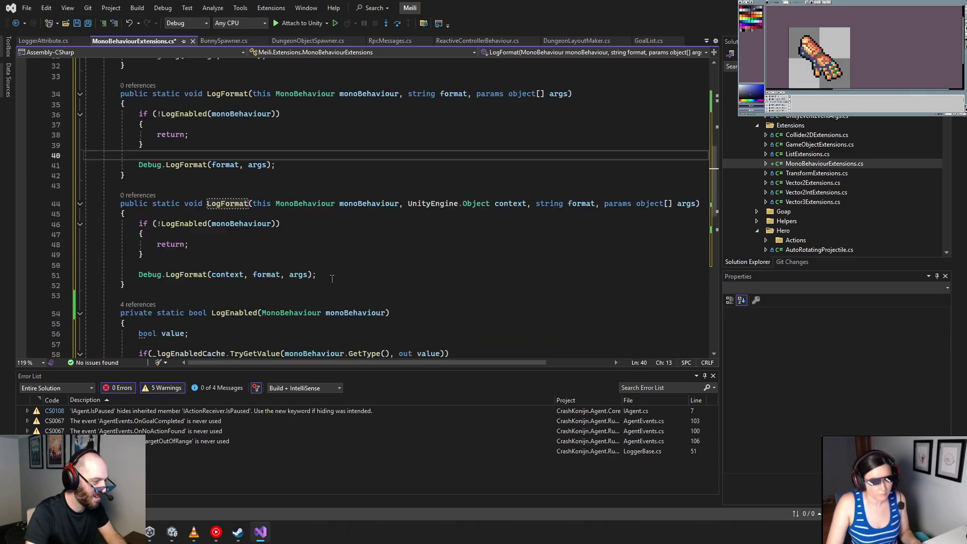
scroll(331, 279, up, 5)
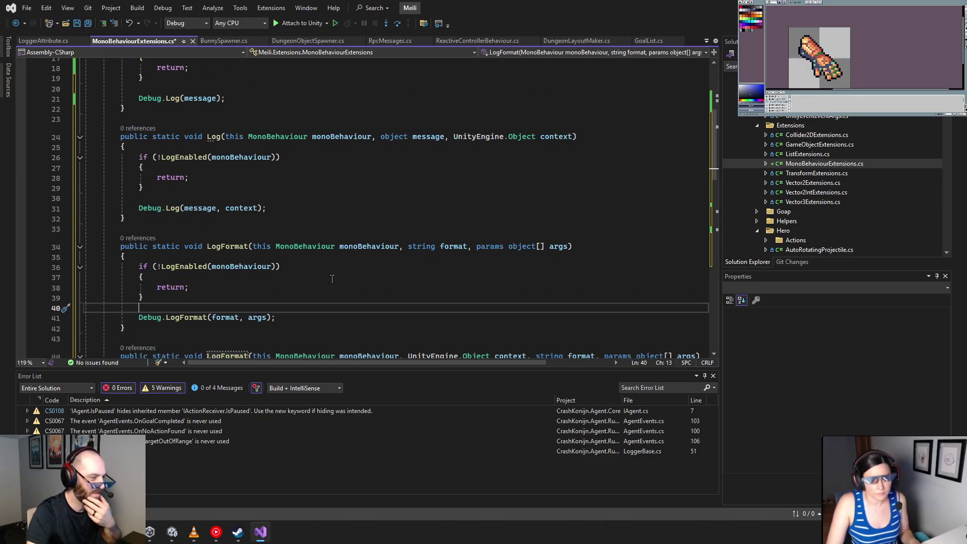
scroll(332, 279, down, 3)
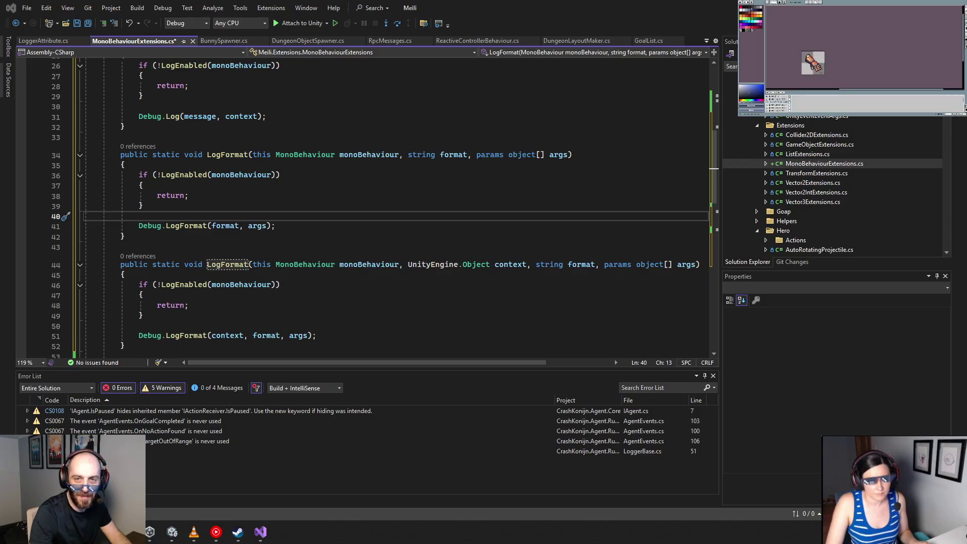
click(325, 302)
scroll(326, 301, down, 2)
scroll(326, 300, down, 8)
scroll(325, 305, up, 19)
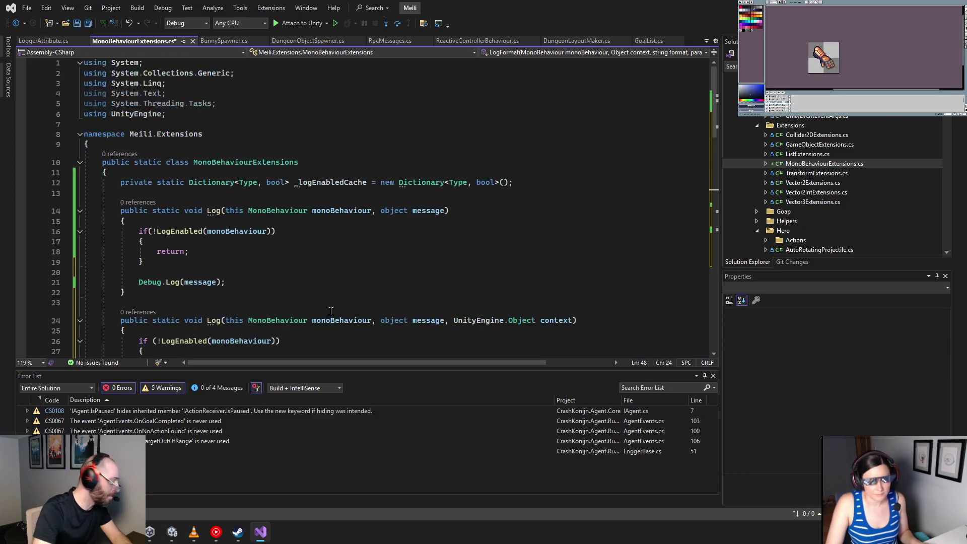
click(331, 292)
key(ctrl+s)
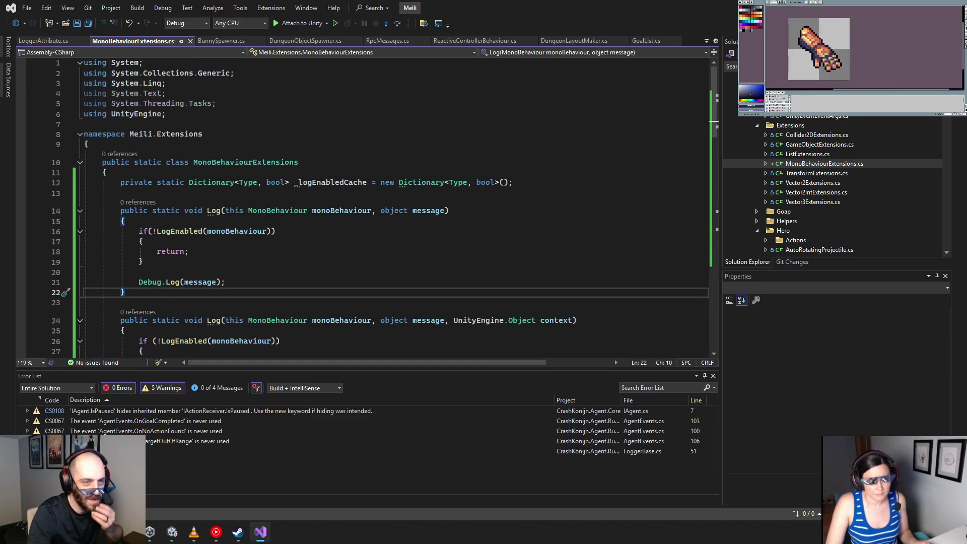
scroll(834, 192, up, 10)
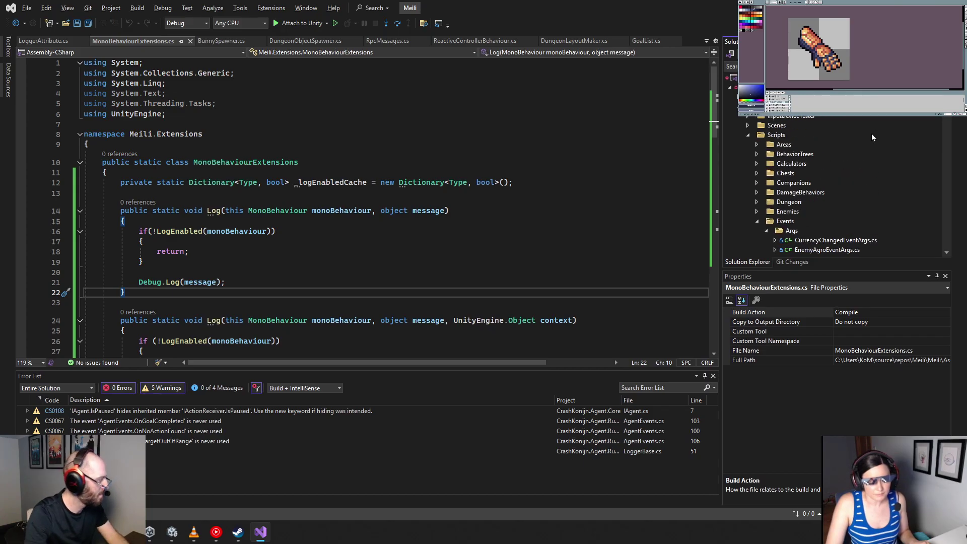
Switch to Aseprite and toggle the glove layer's visibility off and on to compare the two colour versions
click(376, 262)
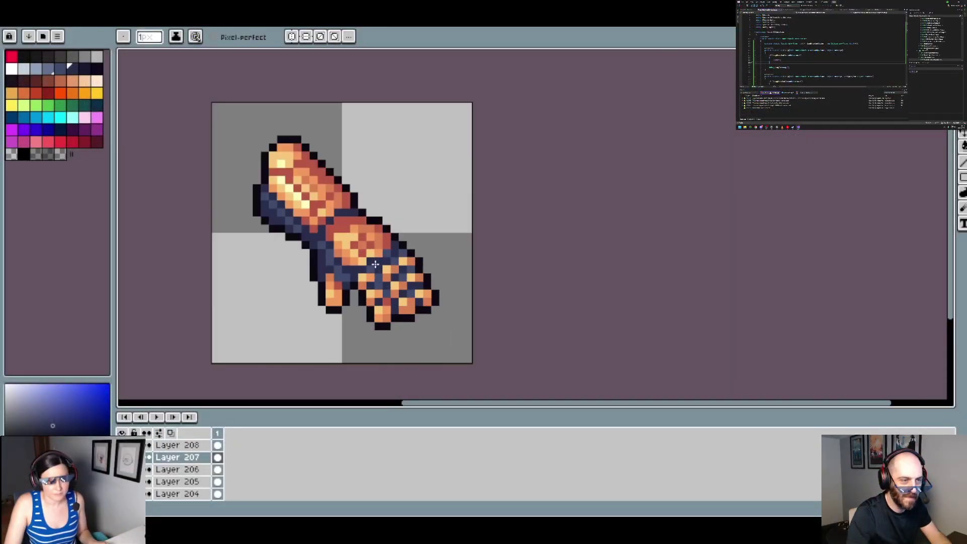
click(122, 445)
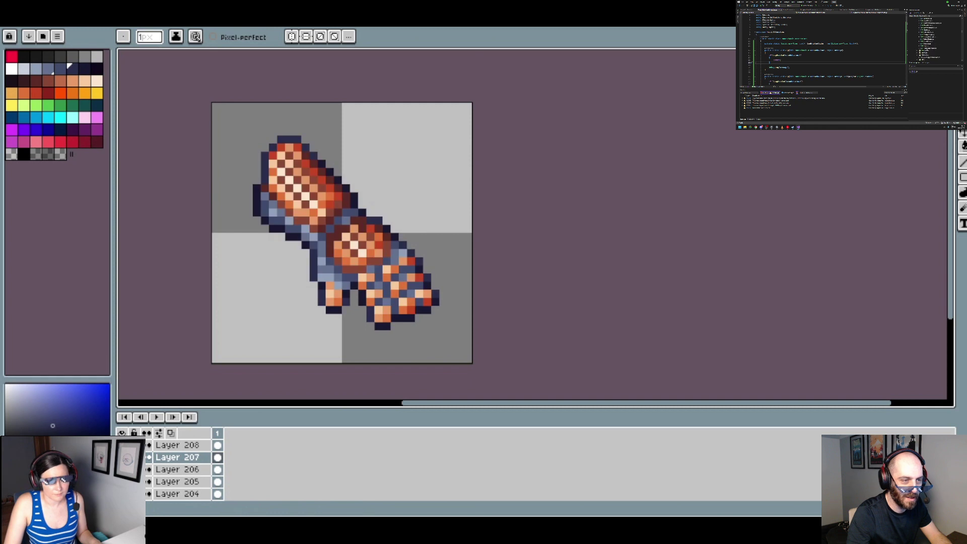
click(122, 445)
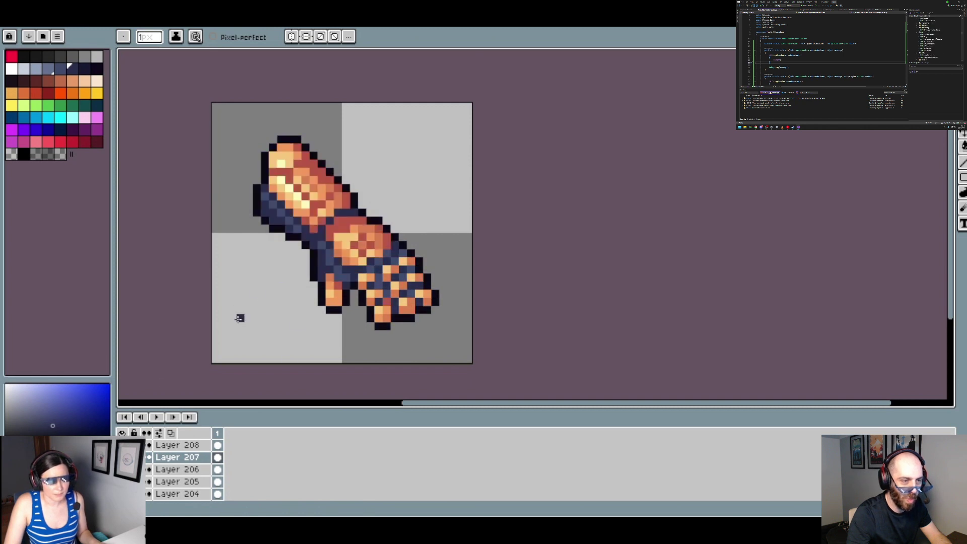
Use the Paint Bucket to recolour the forearm's brightest highlights cream and the glove's yellow highlights light peach
click(84, 80)
key(g)
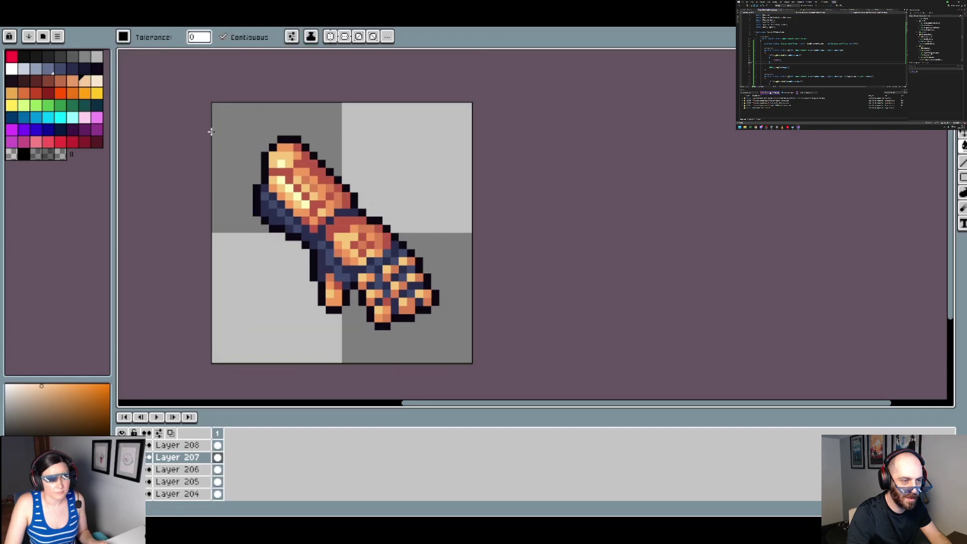
click(99, 86)
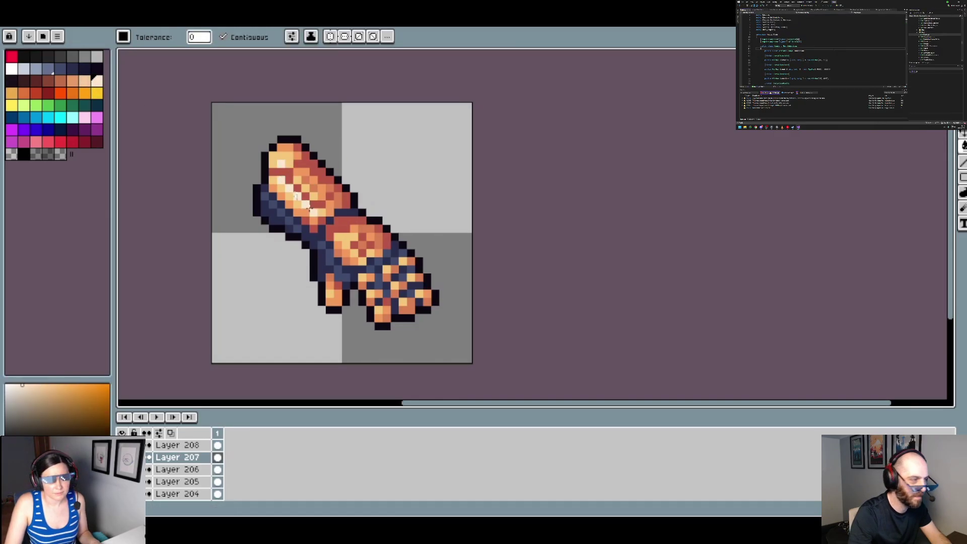
click(85, 80)
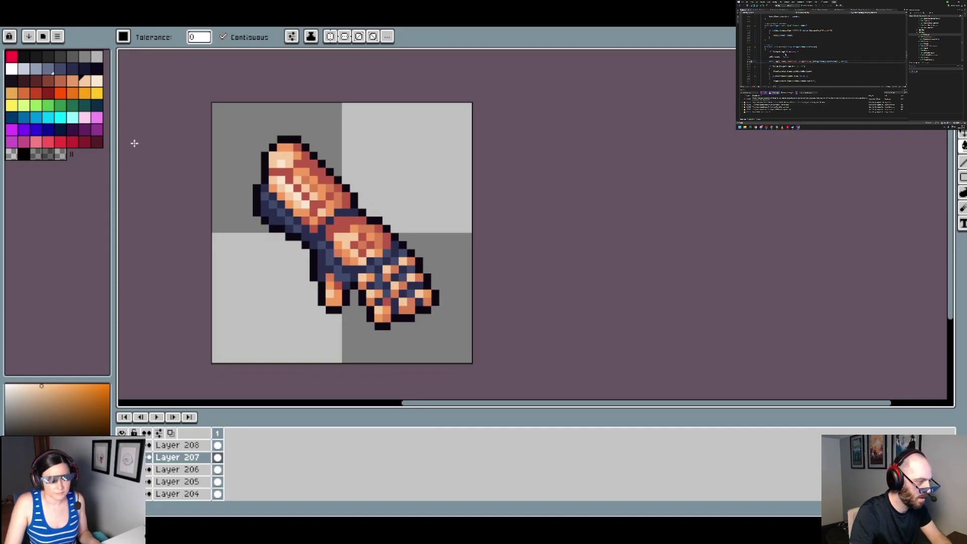
Fill the orange mid-tones on the forearm and back of the hand with tan, and their darker orange pixels with brownish orange
click(73, 80)
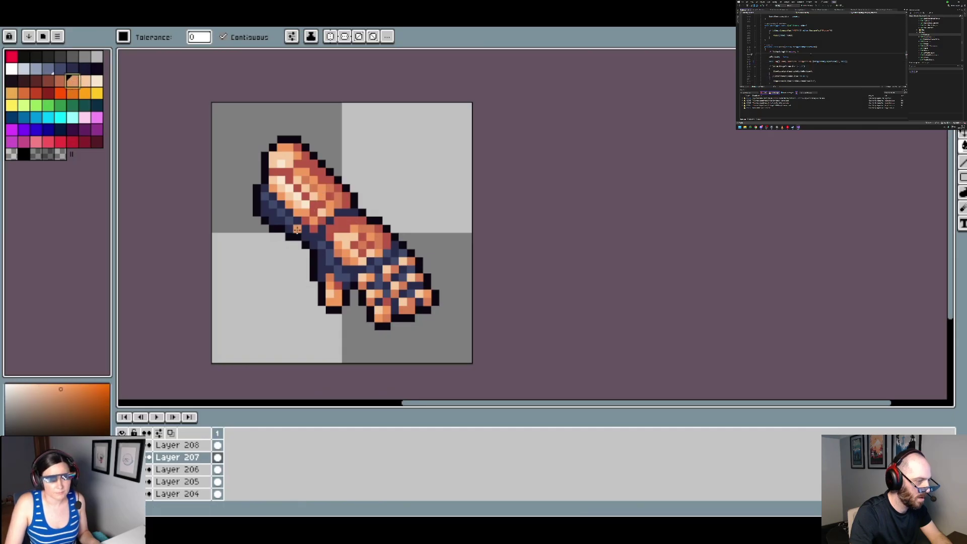
click(283, 153)
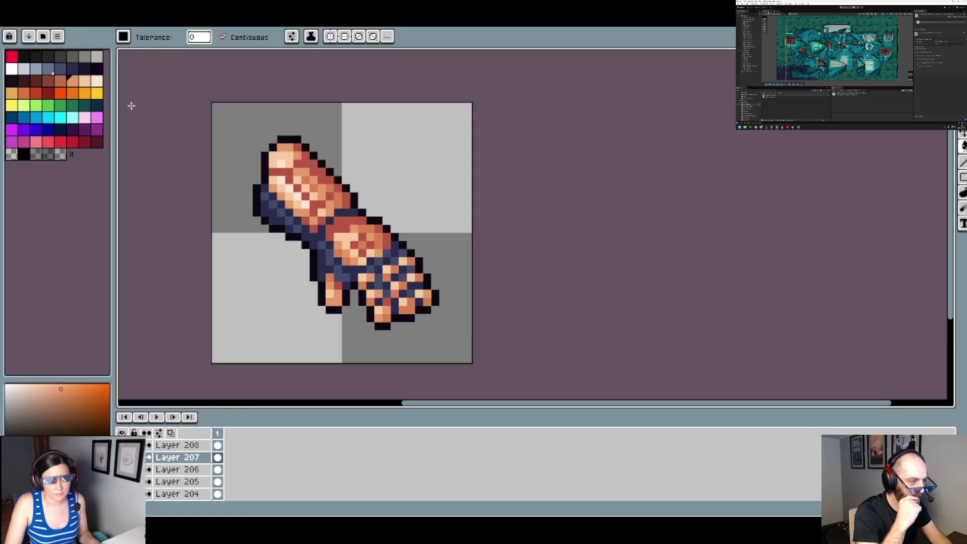
click(60, 83)
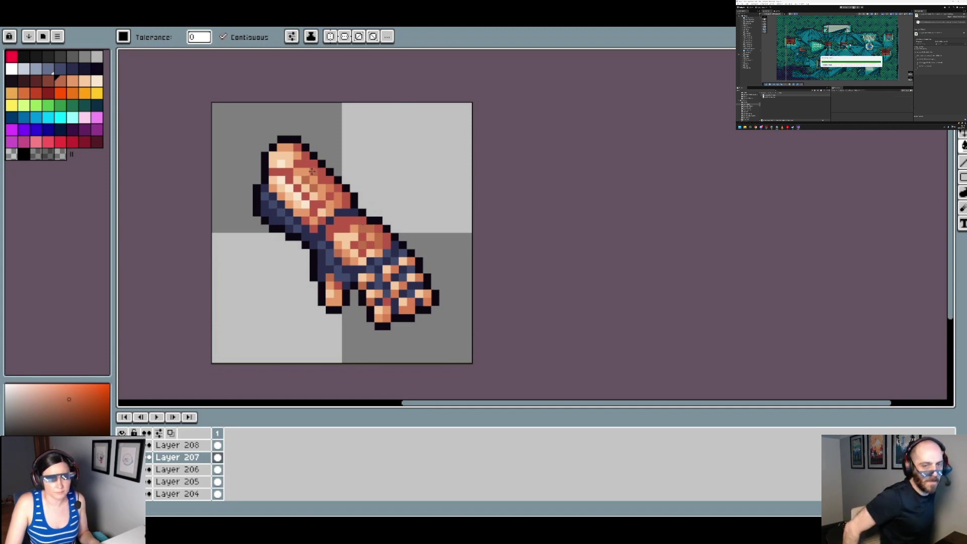
click(74, 82)
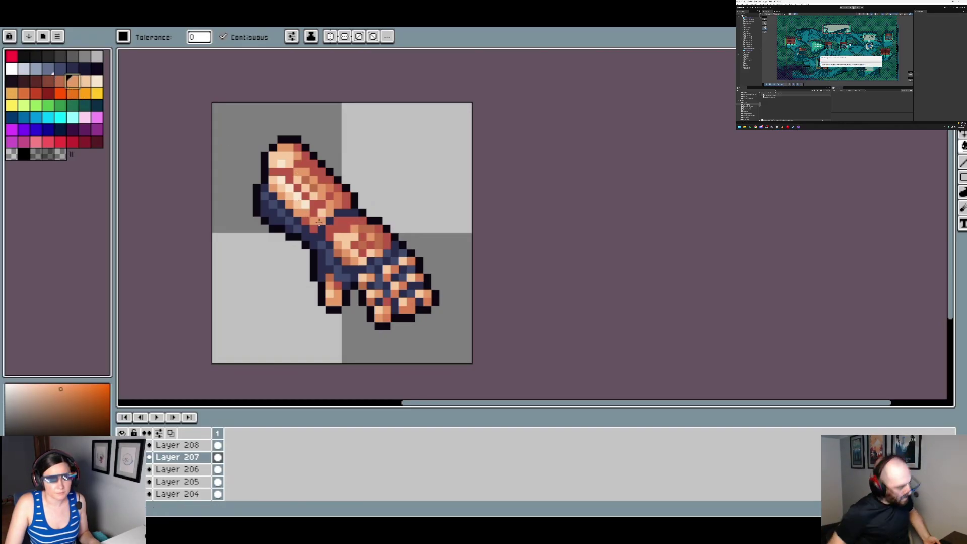
click(370, 239)
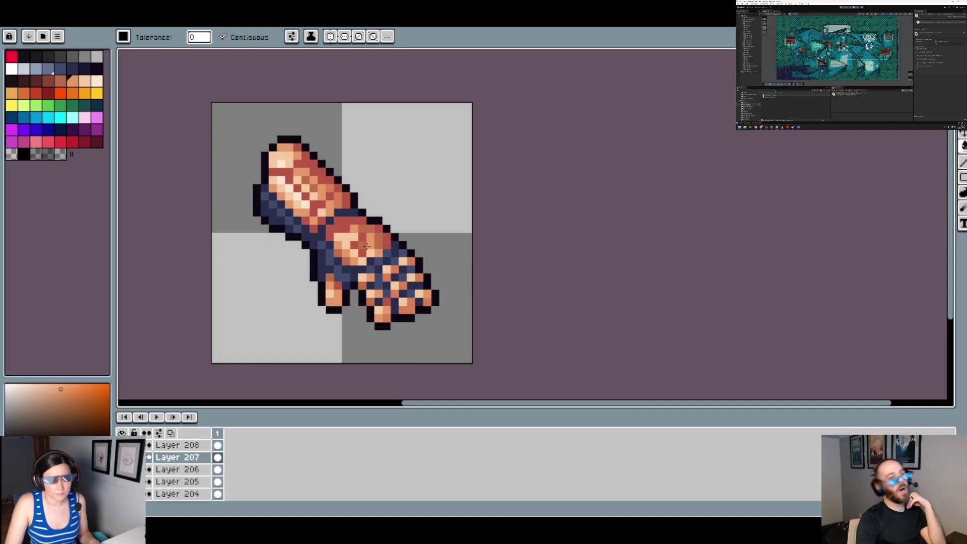
Sample brownish orange and tan from the glove and recolour the orange shadow pixels on the fingers
alt+click(419, 282)
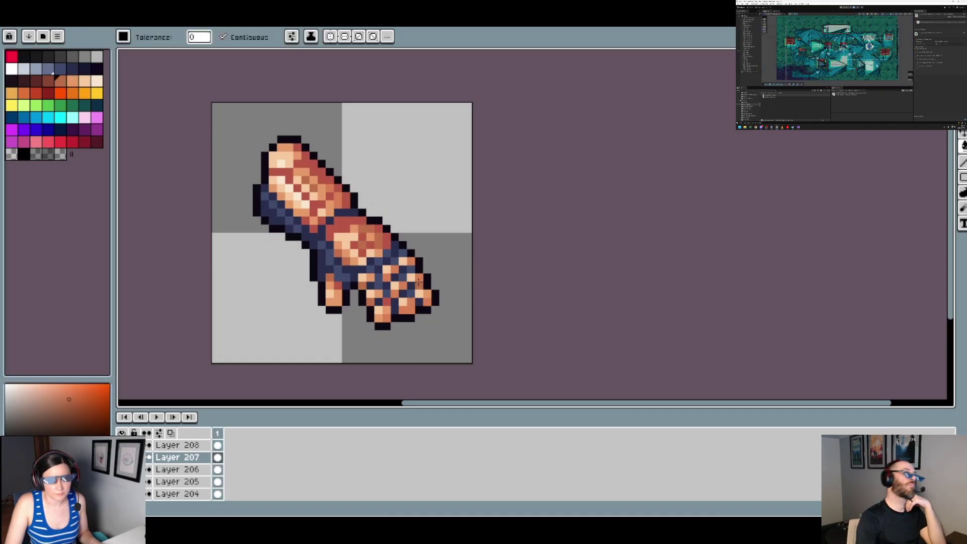
alt+click(412, 308)
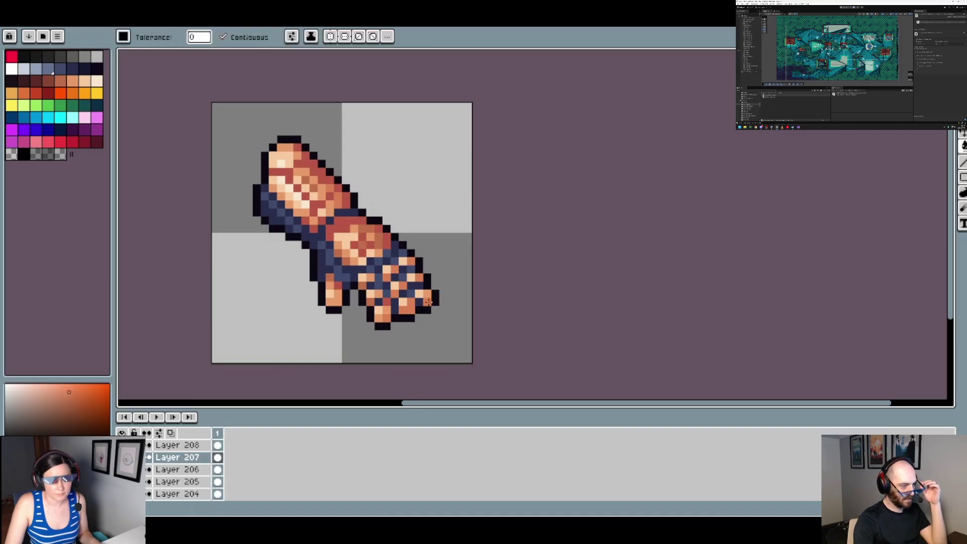
alt+click(370, 228)
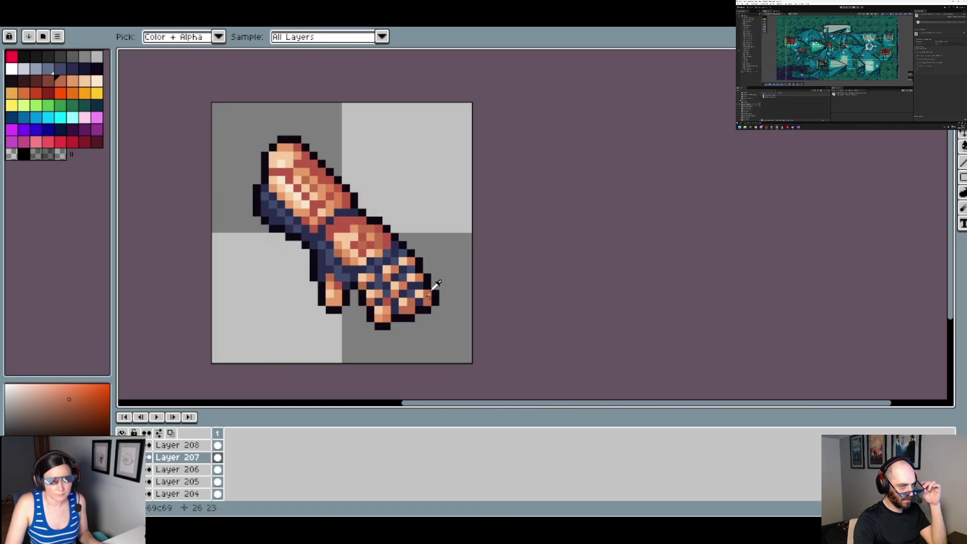
alt+click(404, 301)
scroll(443, 310, down, 1)
scroll(438, 309, up, 1)
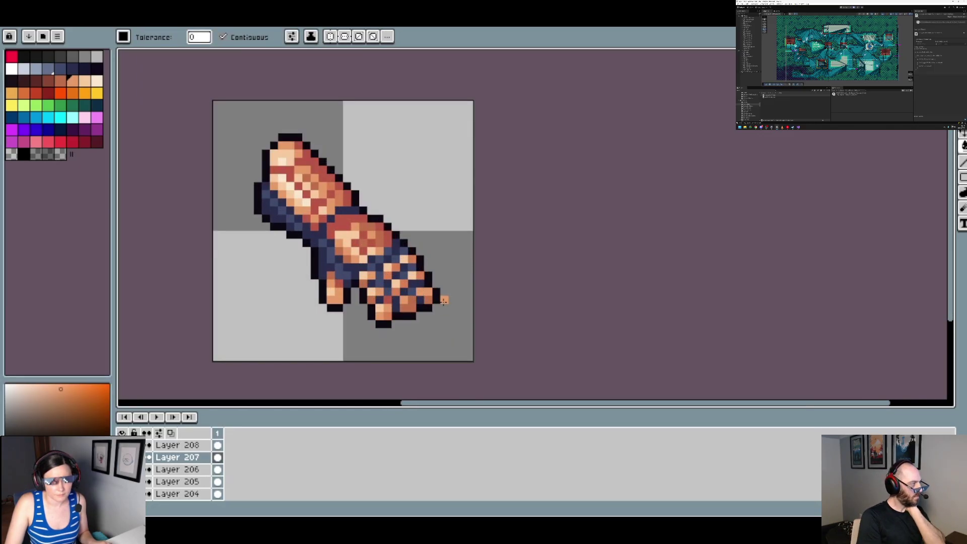
scroll(443, 301, down, 1)
scroll(442, 306, up, 1)
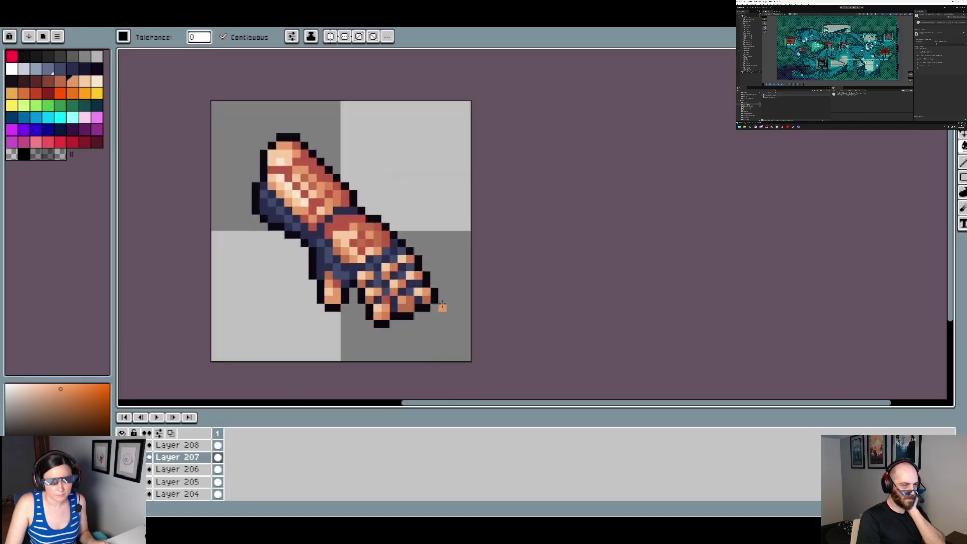
Recolour the middle fingertip with a light peach highlight, tan mid-tones and a brownish-orange shadow pixel
alt+click(403, 298)
scroll(445, 316, down, 1)
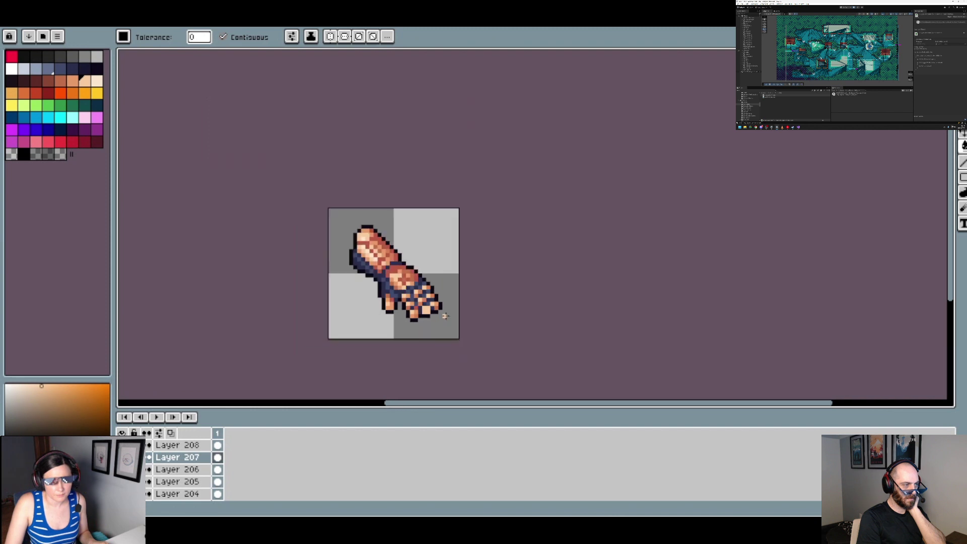
scroll(444, 316, up, 1)
alt+click(438, 299)
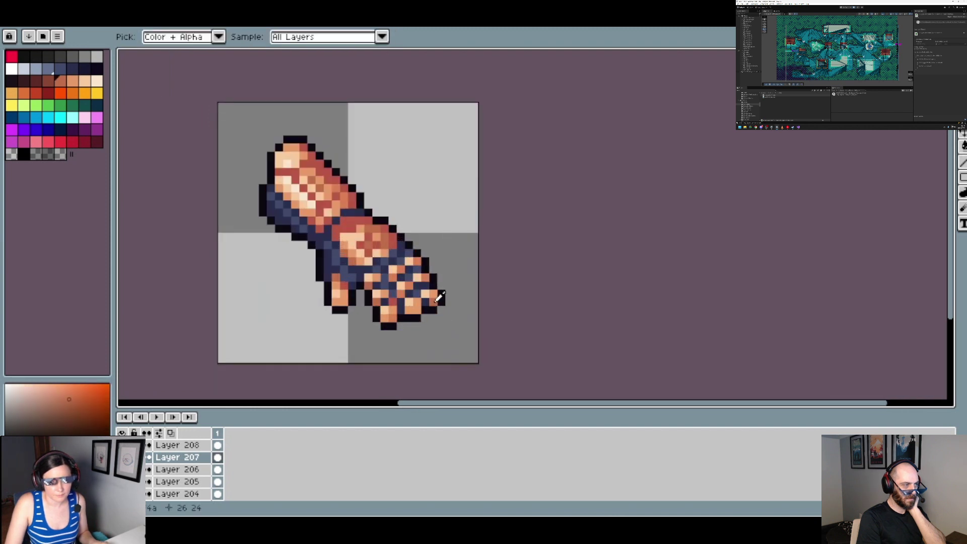
click(423, 313)
scroll(425, 316, down, 3)
scroll(429, 317, up, 4)
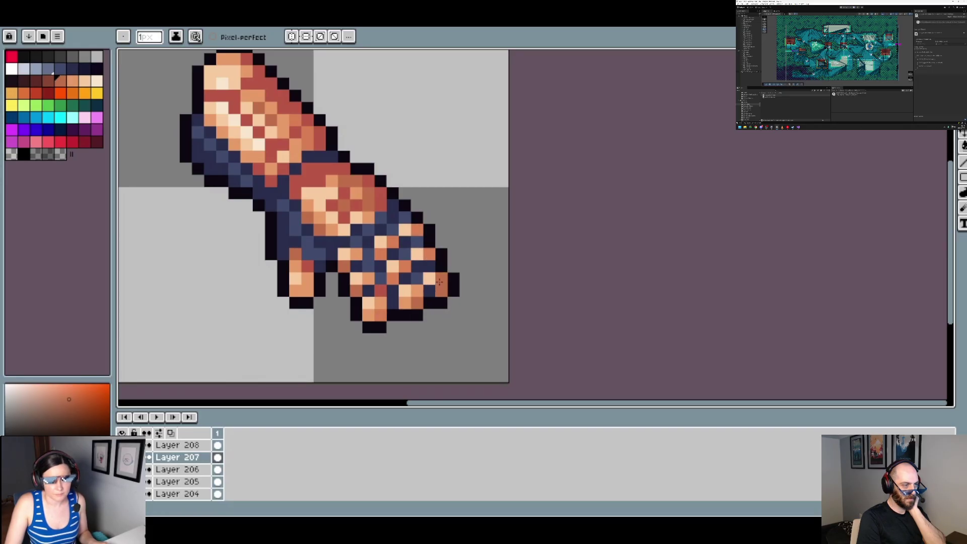
Draw a dark reddish-brown shadow pixel on the lower edge of the outermost fingertip
click(48, 80)
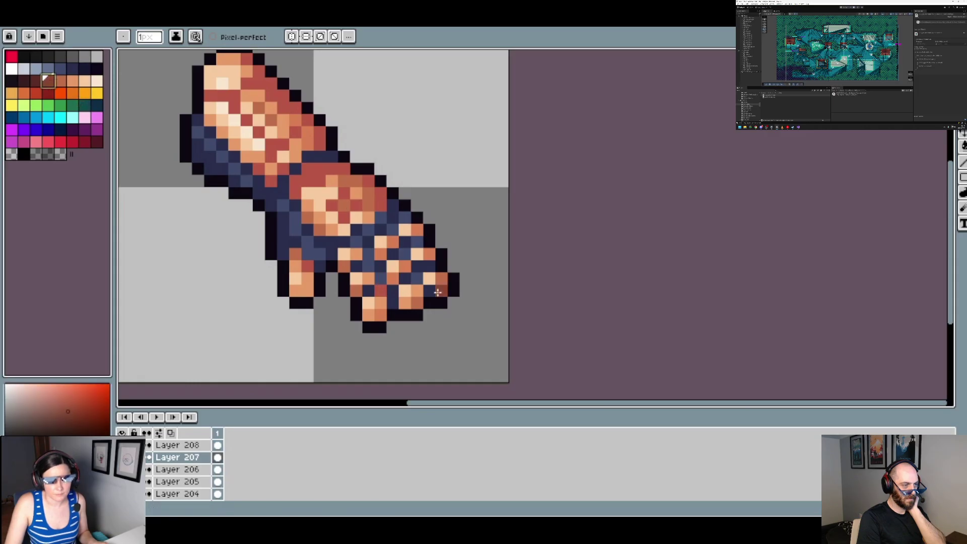
scroll(491, 313, down, 2)
scroll(491, 313, up, 1)
scroll(491, 313, up, 1)
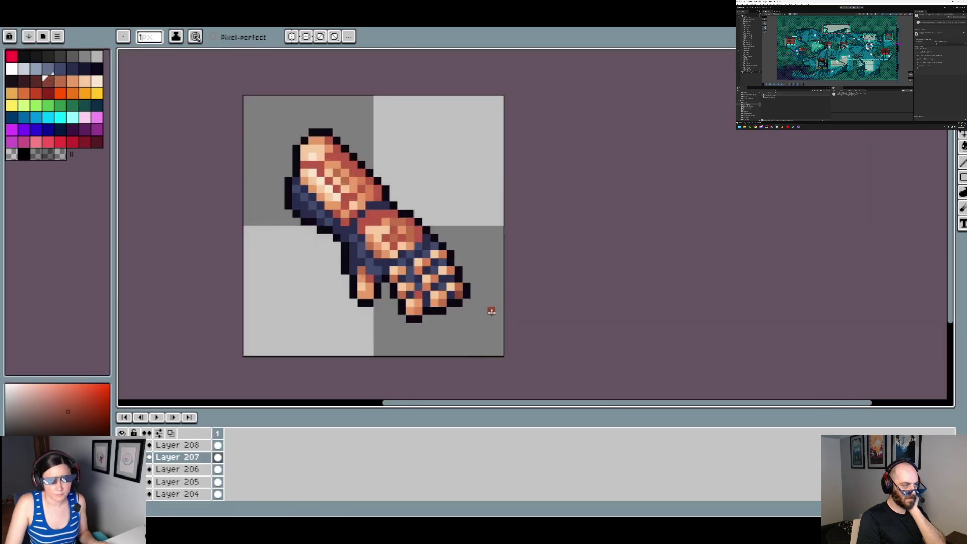
Sample brownish orange from the outermost fingertip and shade the lower edge of the neighbouring finger
scroll(475, 286, up, 2)
alt+click(448, 290)
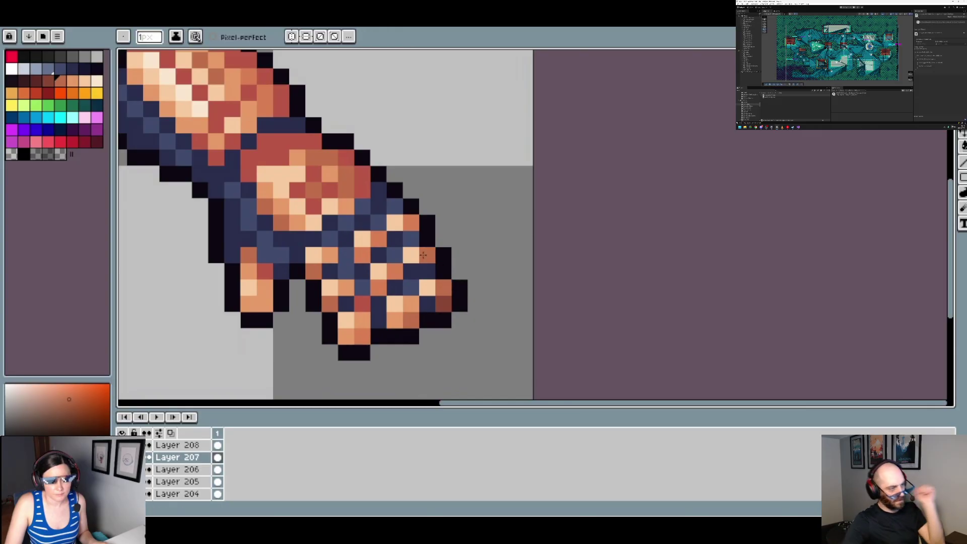
scroll(469, 280, down, 3)
scroll(463, 281, up, 2)
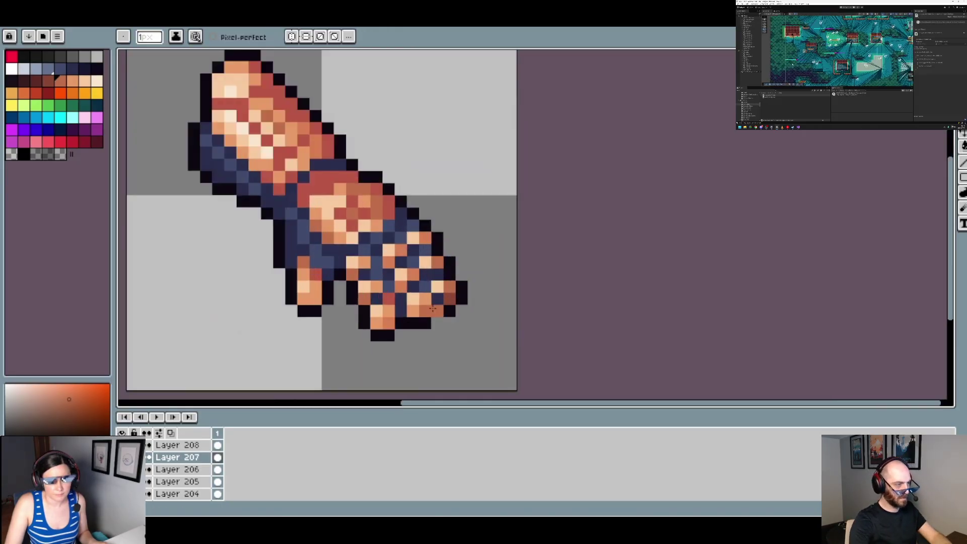
Draw a near-black outline pixel beneath the outermost fingertip and touch up the neighbouring fingertips with sampled skin tones
key(alt)
click(449, 314)
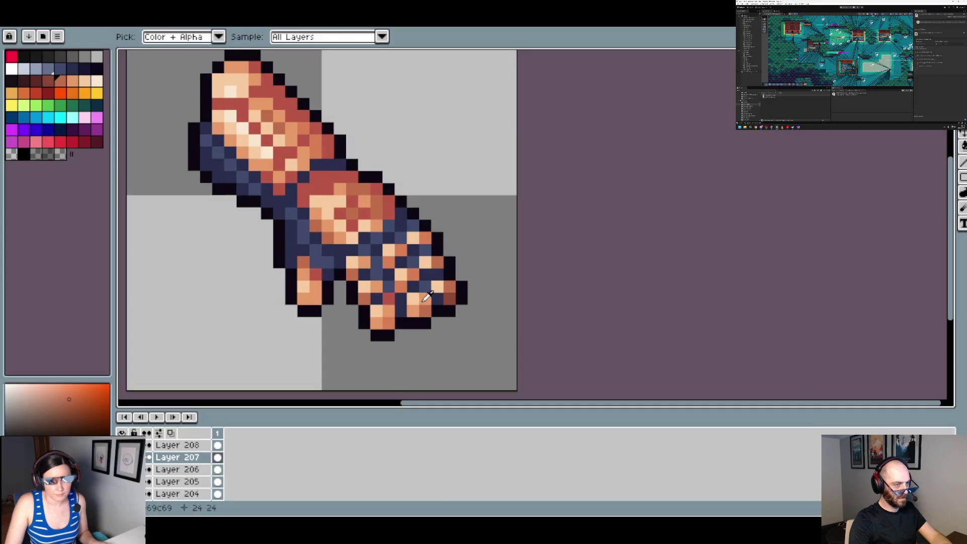
alt+click(391, 313)
click(377, 312)
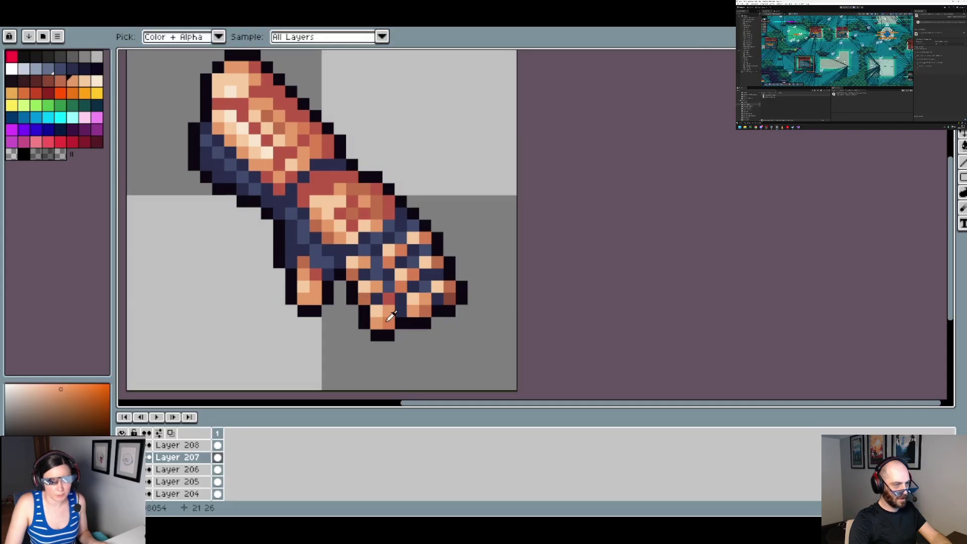
alt+click(429, 308)
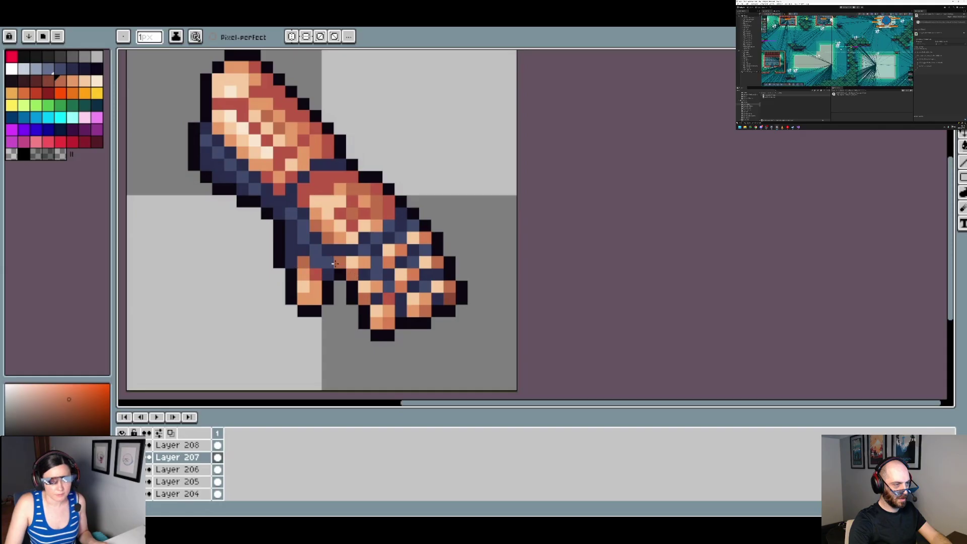
Compare the recoloured glove with its original version by switching layer visibility off and on
scroll(336, 267, down, 1)
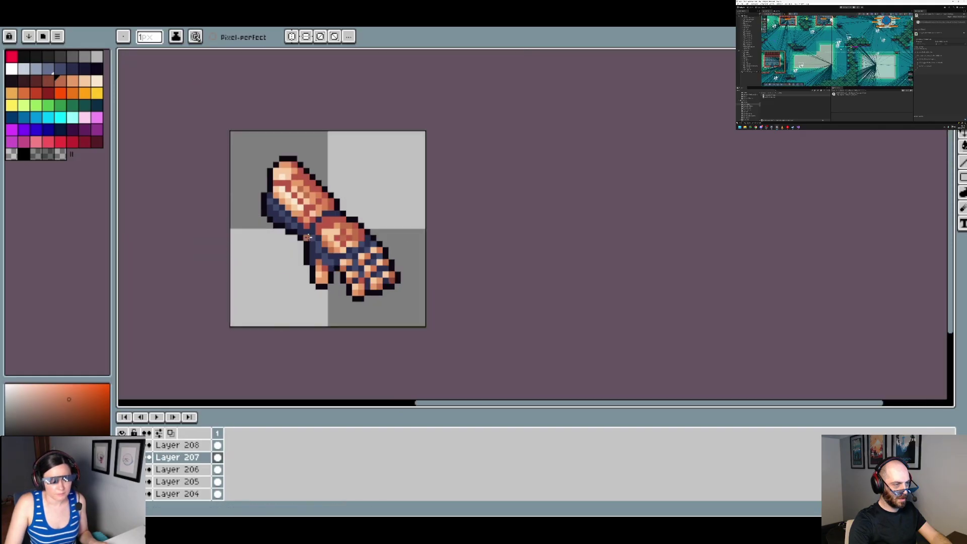
key(ctrl+z)
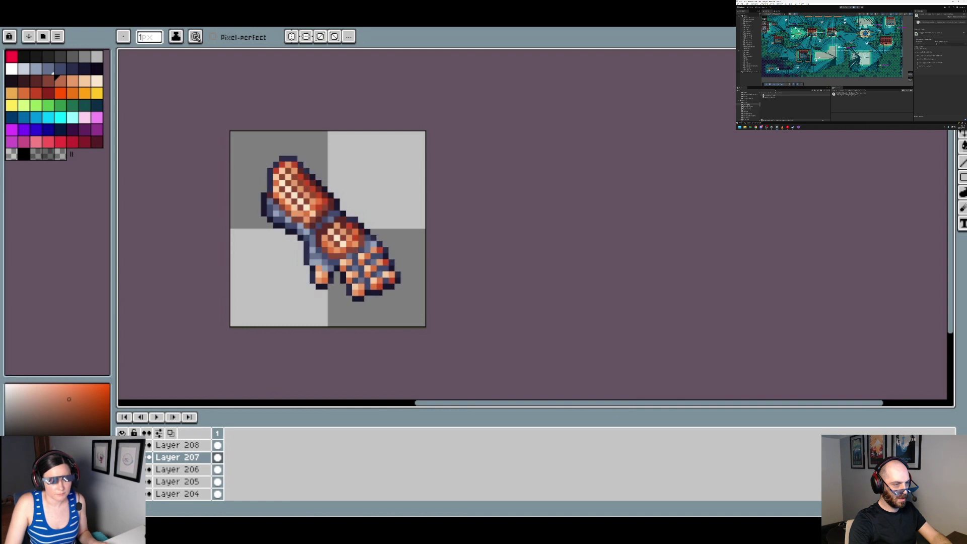
click(121, 433)
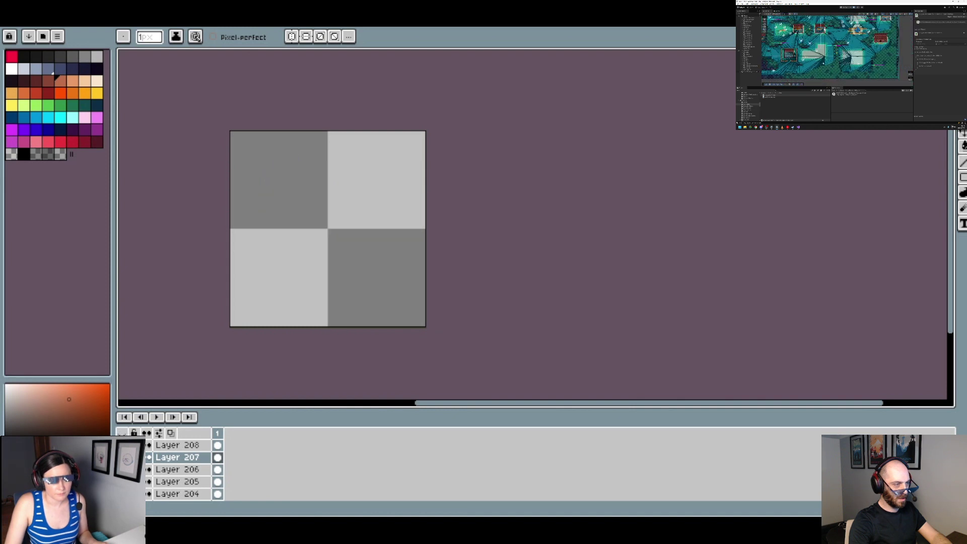
click(122, 433)
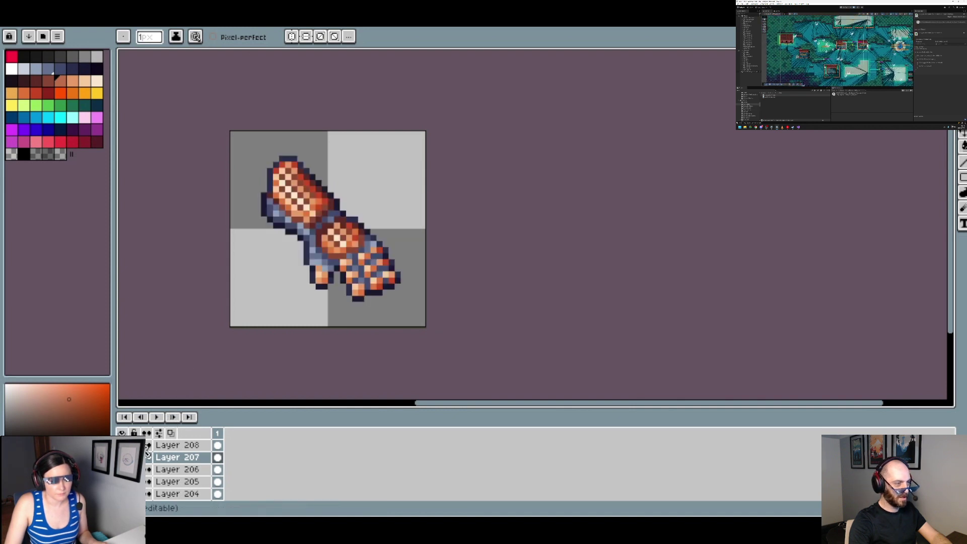
key(ctrl+y)
Fill the brick-red shadow areas and cross motif on the back of the hand with orange-red from the palette
scroll(342, 216, up, 1)
scroll(342, 216, up, 1)
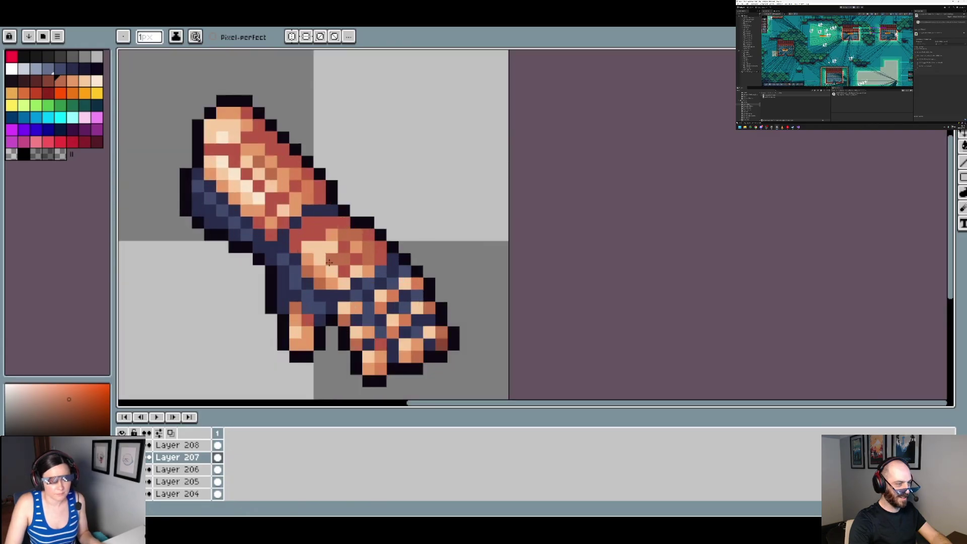
click(36, 93)
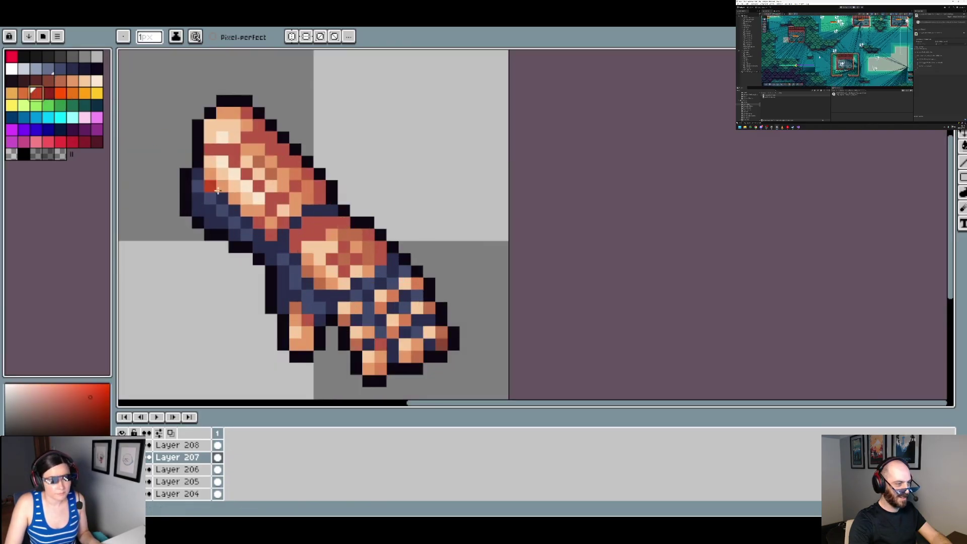
key(g)
click(330, 245)
click(345, 250)
click(332, 259)
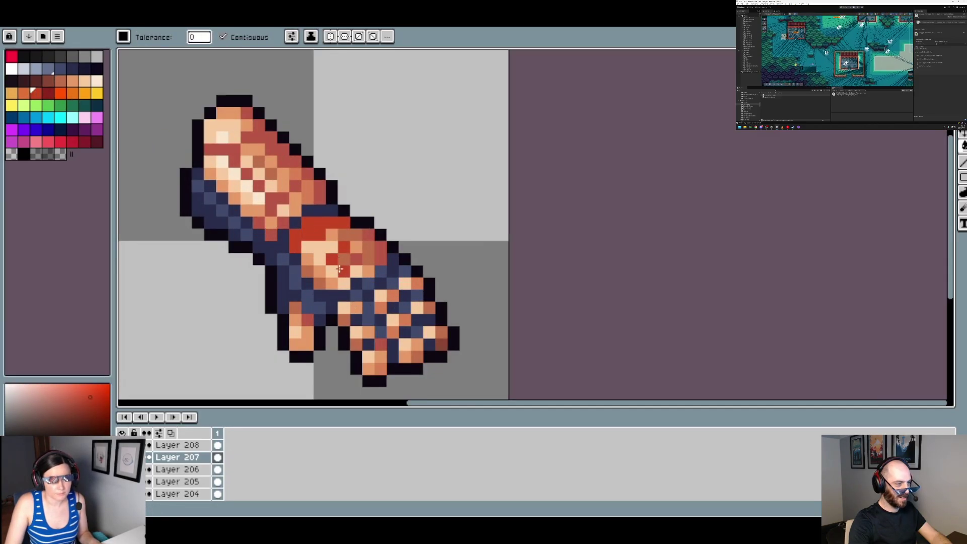
click(344, 271)
click(356, 260)
click(381, 255)
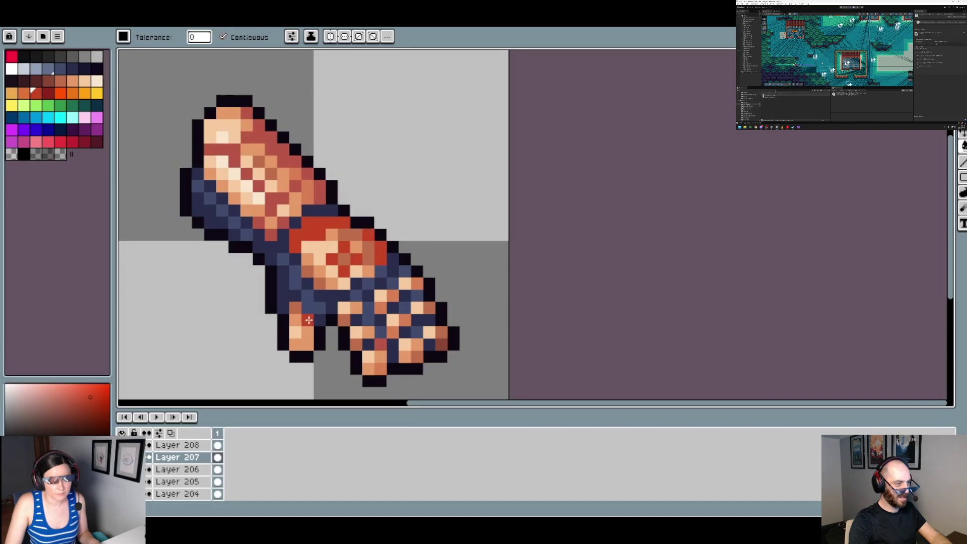
Fill the brick-red shading and lacing on the forearm with the same orange-red, and check the sprite at small size
scroll(382, 328, down, 1)
scroll(381, 328, down, 2)
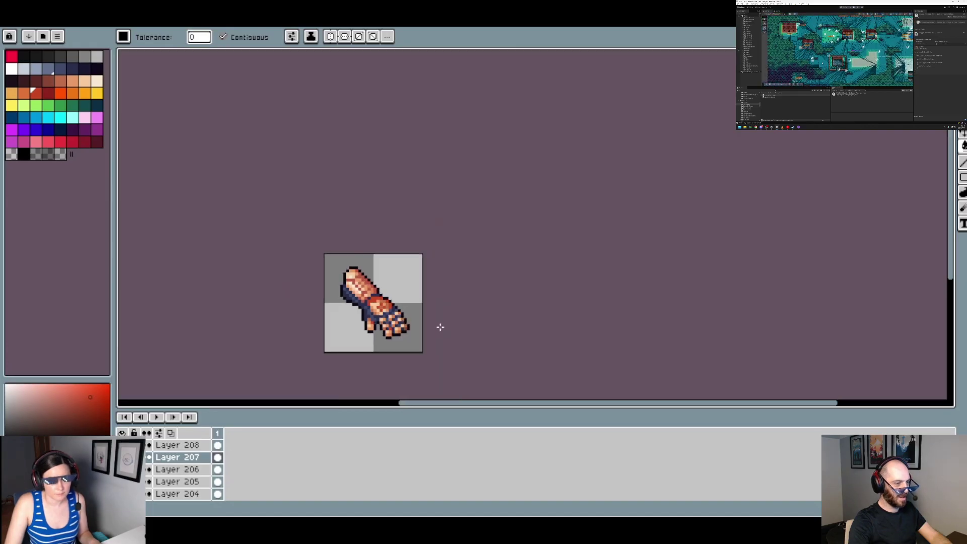
scroll(376, 292, up, 2)
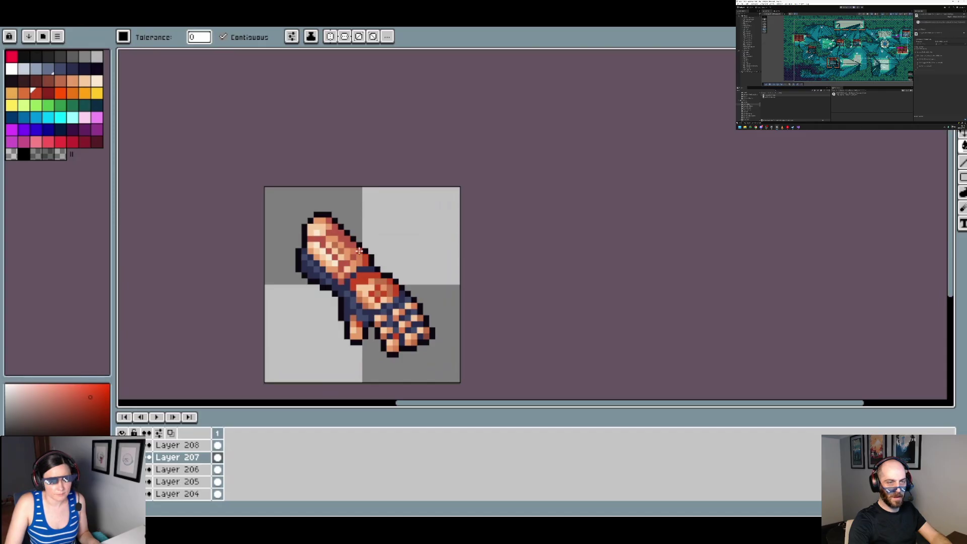
key(ctrl)
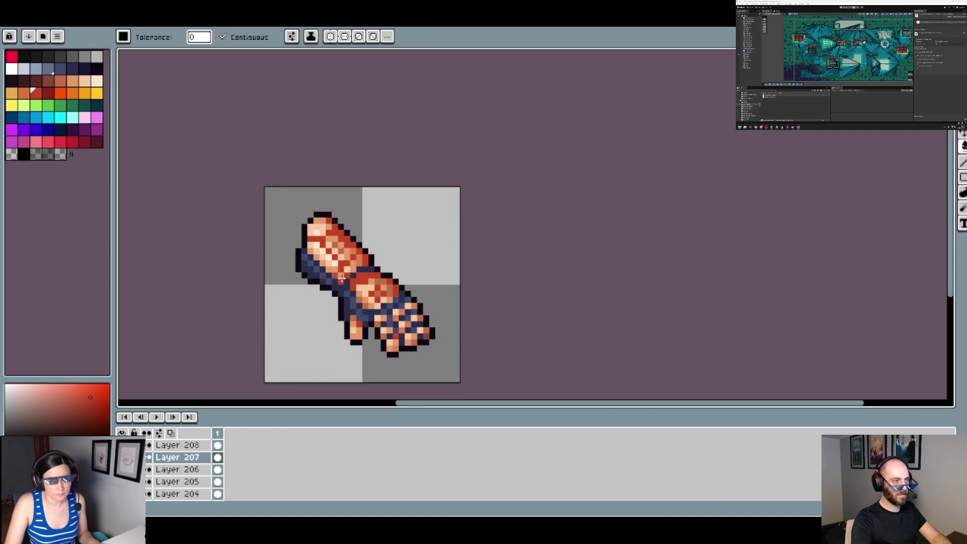
scroll(397, 300, down, 1)
scroll(397, 301, down, 4)
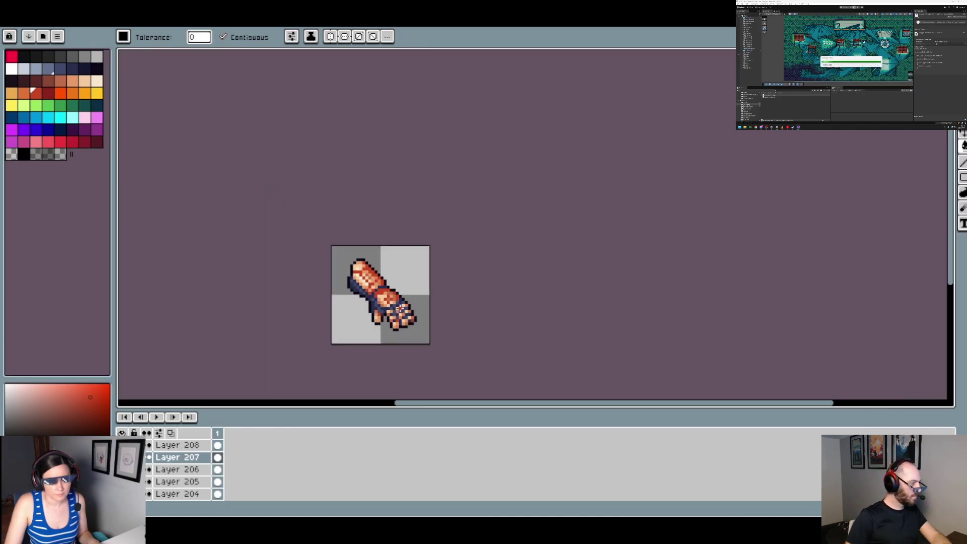
scroll(410, 308, up, 4)
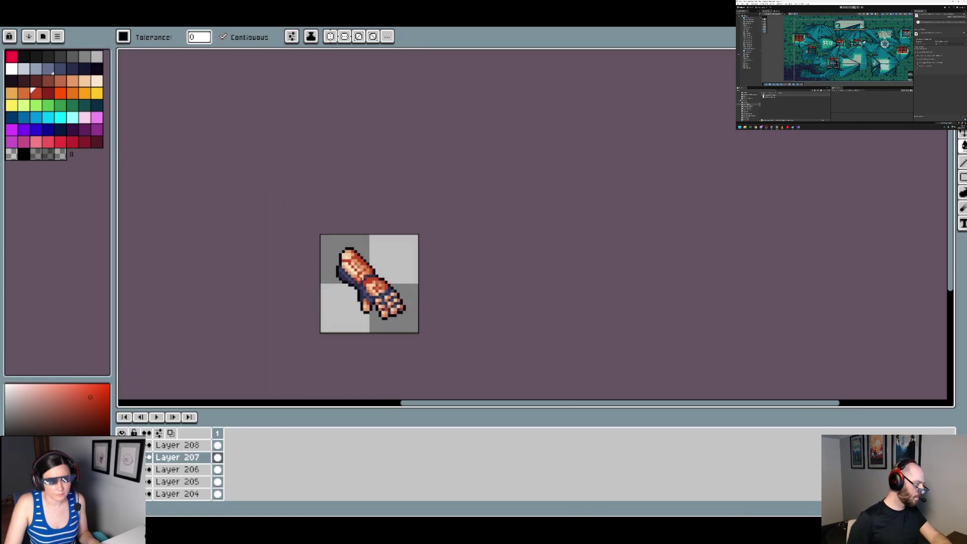
Fill the orange-red shading on the forearm and the back of the hand with dark maroon from the palette
scroll(362, 276, up, 1)
click(97, 143)
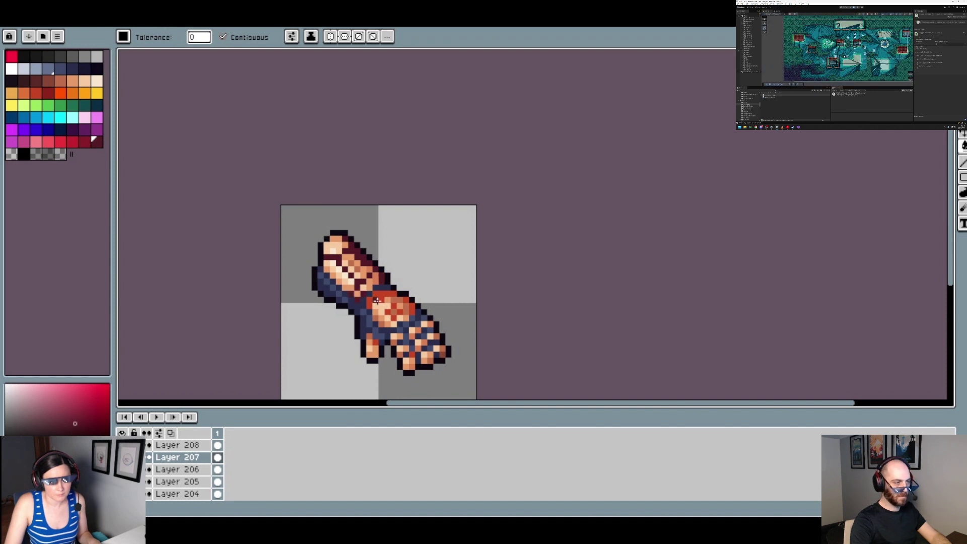
click(387, 301)
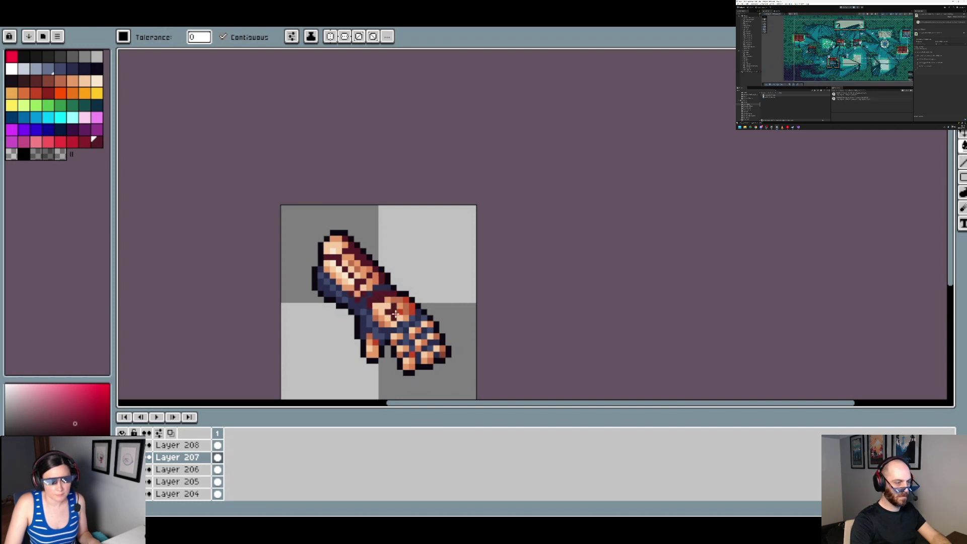
scroll(411, 306, down, 3)
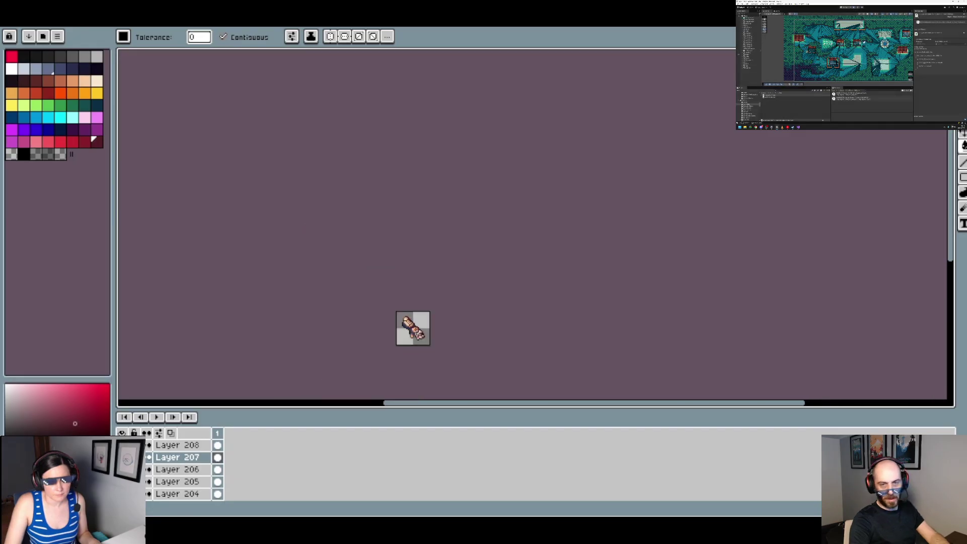
scroll(423, 341, up, 1)
scroll(424, 340, up, 2)
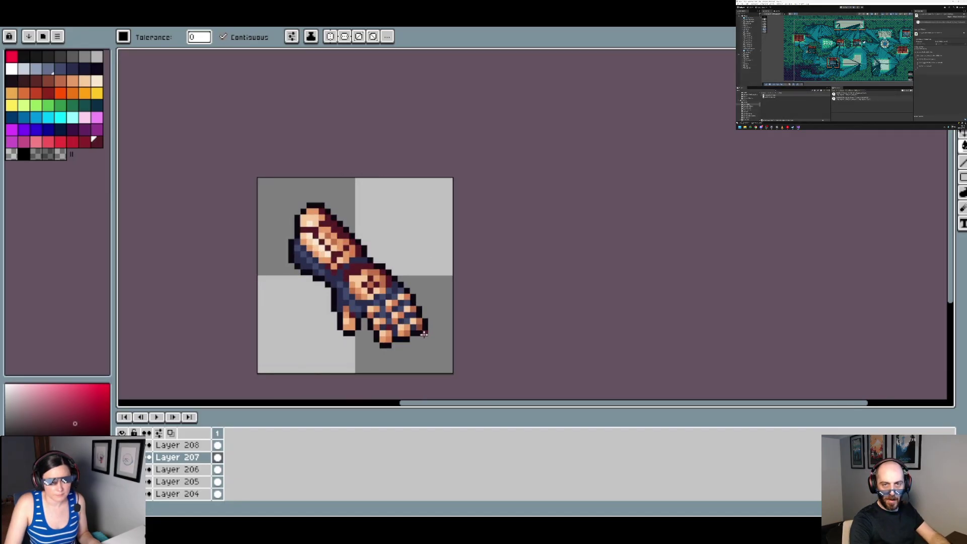
scroll(424, 334, up, 1)
scroll(378, 302, up, 1)
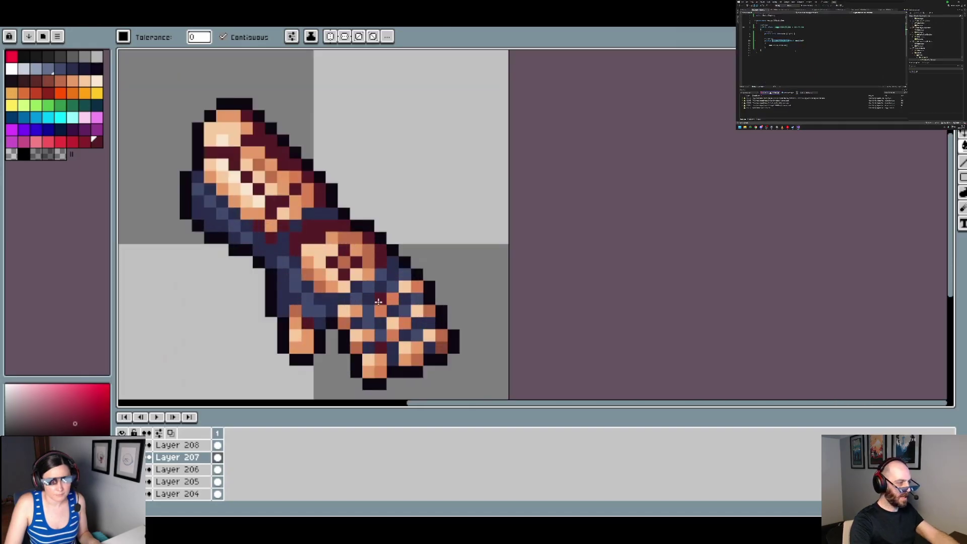
Examine the maroon-shaded glove at several sizes and compare it with the original by toggling layer visibility
scroll(379, 285, down, 5)
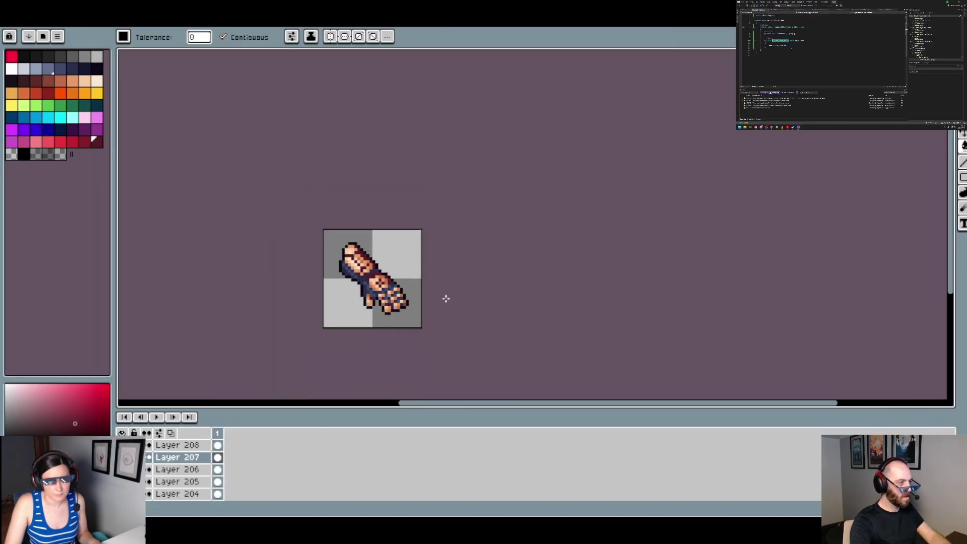
scroll(445, 299, up, 1)
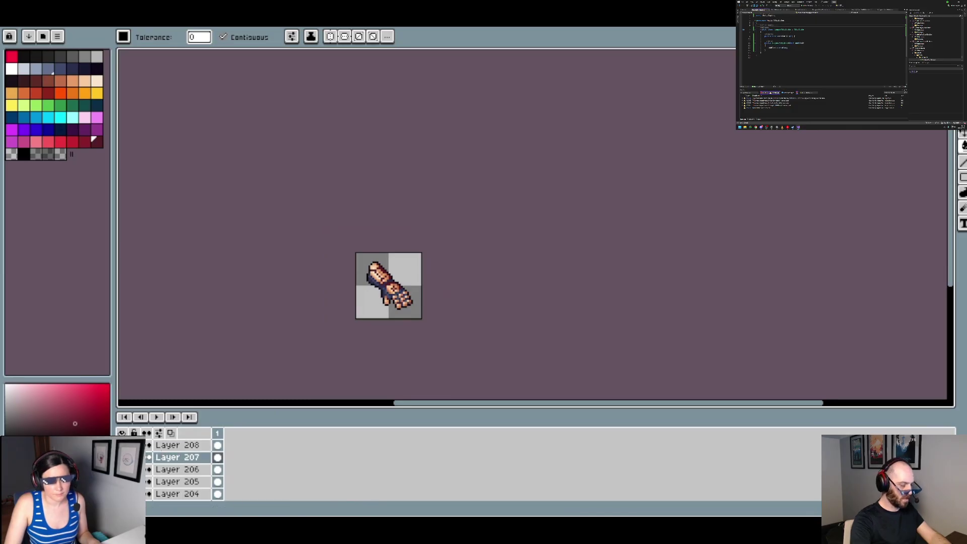
scroll(398, 296, up, 2)
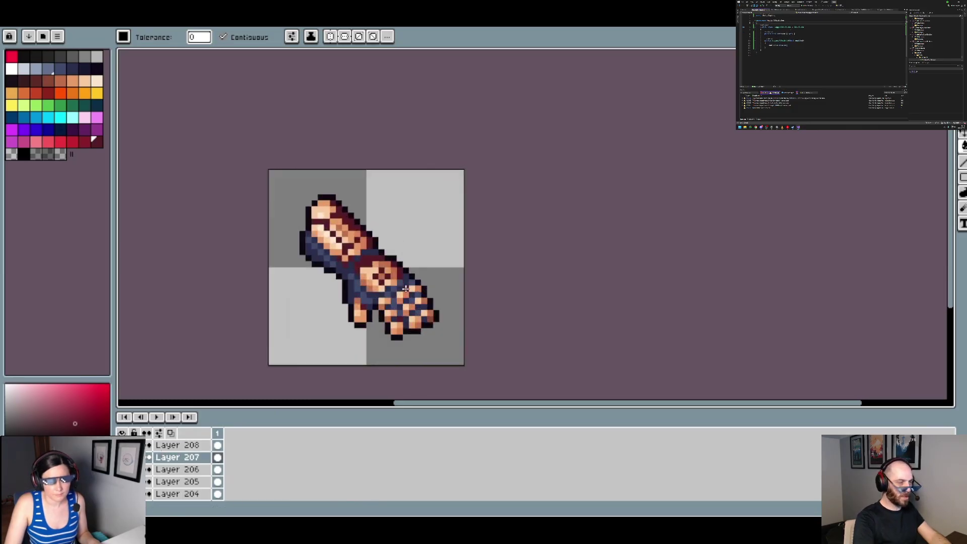
scroll(394, 276, up, 1)
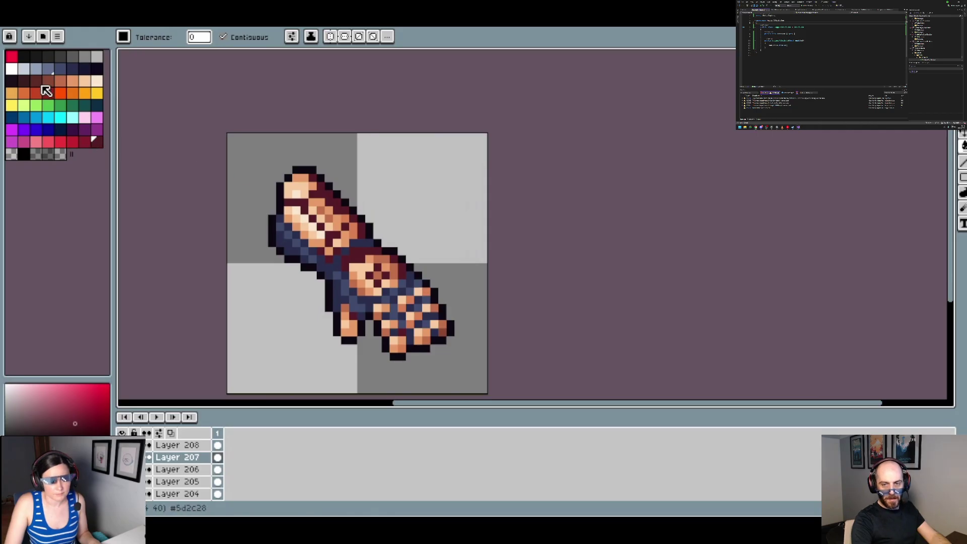
scroll(228, 185, down, 4)
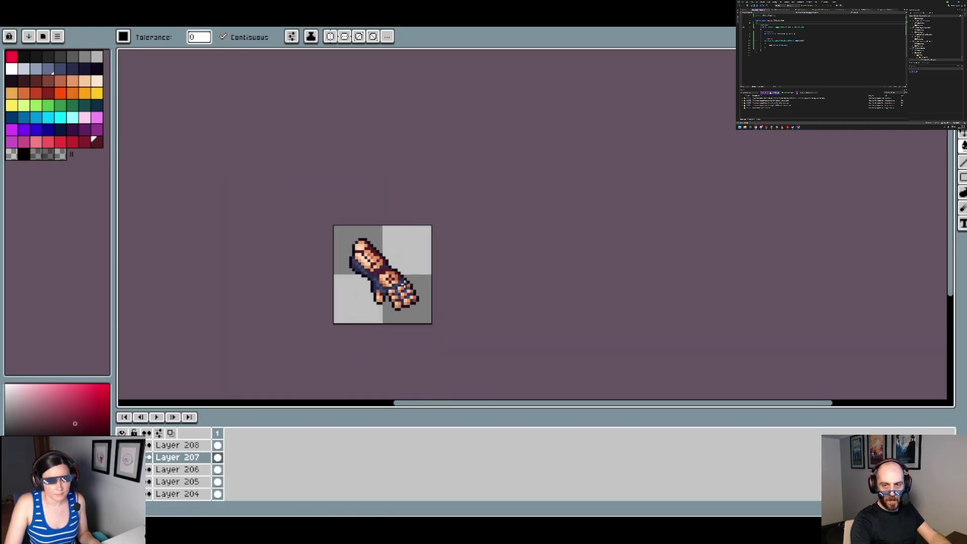
scroll(420, 288, up, 1)
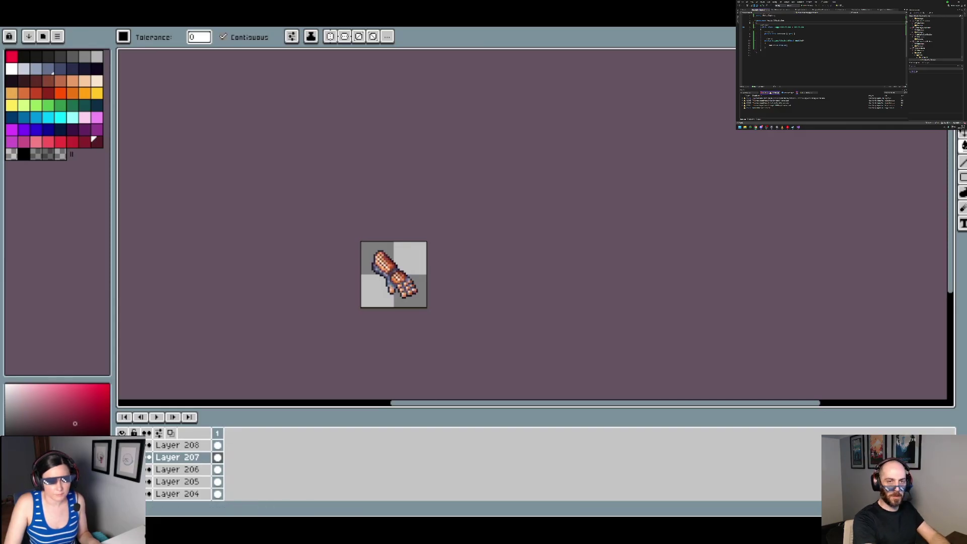
click(121, 433)
click(122, 433)
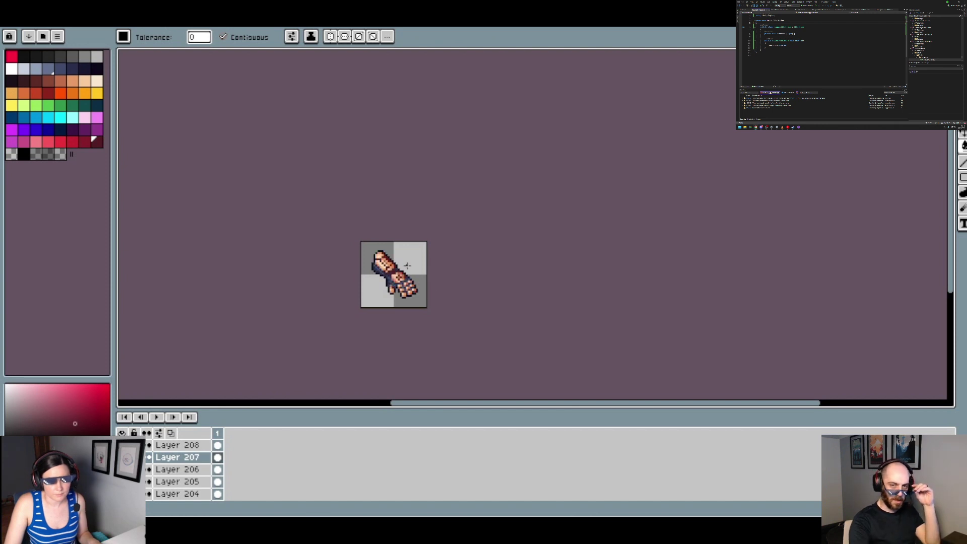
Try sampled light skin tones on the cross motif on the back of the hand, undoing the test fills
scroll(398, 286, up, 3)
key(b)
click(396, 272)
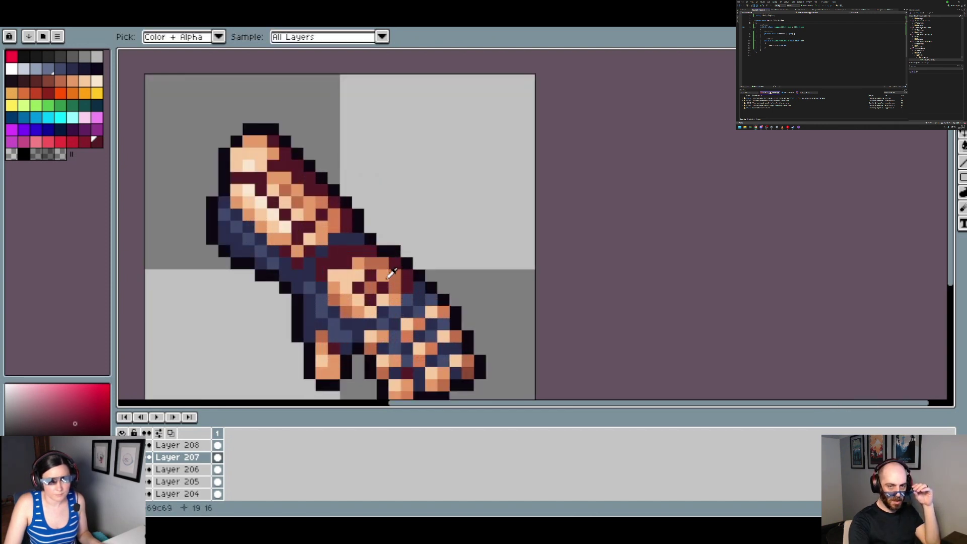
click(359, 268)
key(f)
alt+click(352, 282)
click(362, 291)
key(ctrl+z)
alt+click(371, 289)
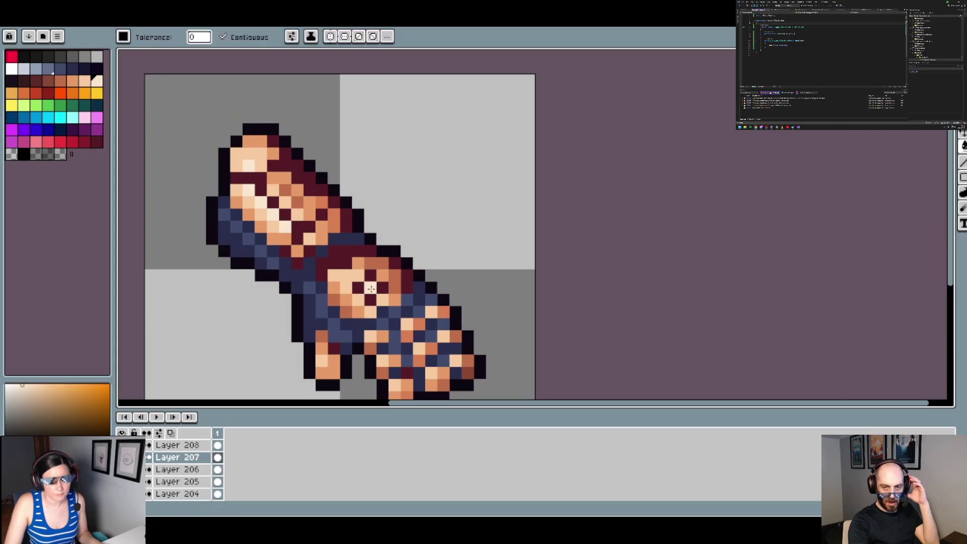
click(383, 288)
scroll(409, 308, down, 3)
key(ctrl+z)
scroll(405, 308, up, 3)
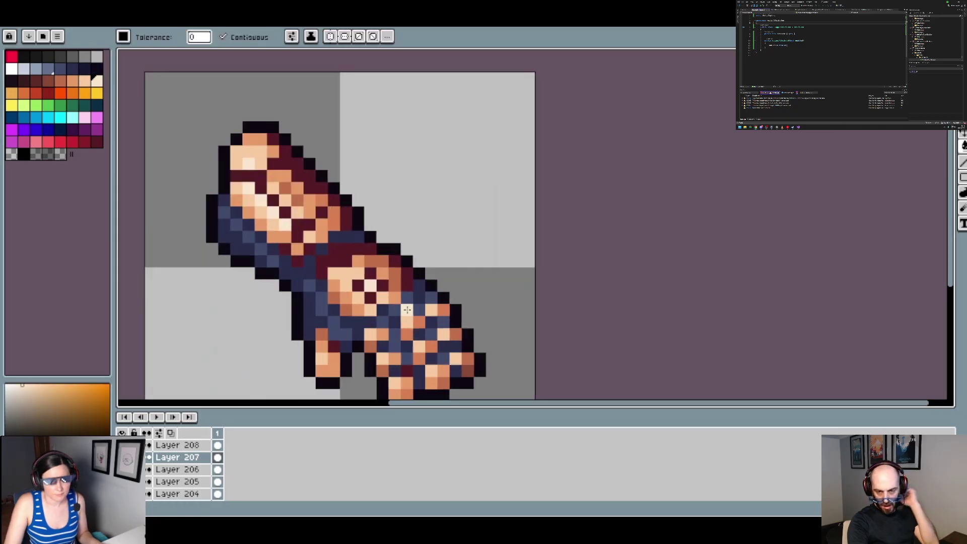
Fill the four maroon cross pixels on the back of the hand with cream
alt+click(371, 289)
click(361, 288)
alt+click(359, 286)
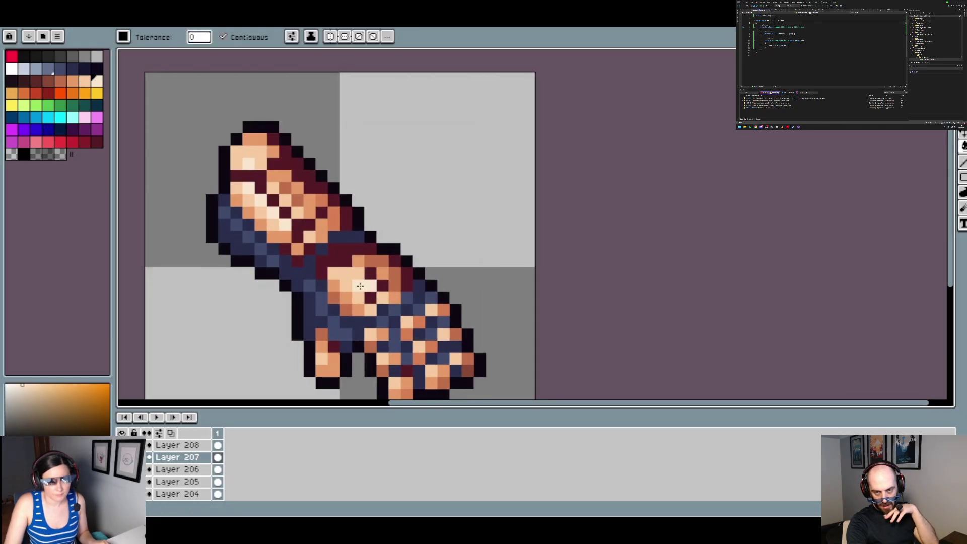
click(370, 286)
click(370, 273)
click(383, 286)
click(370, 298)
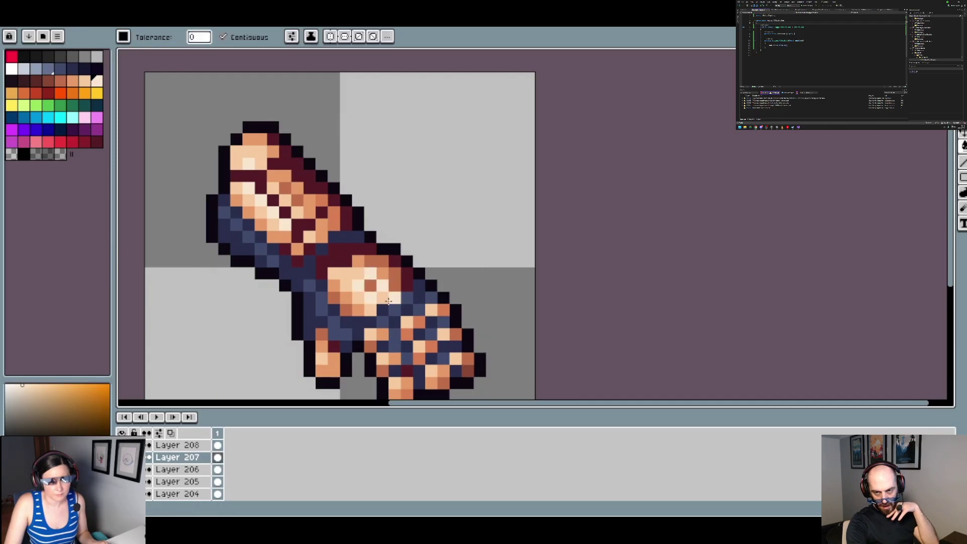
Replace the brown centre pixel on the back of the hand with sampled light peach
scroll(374, 301, down, 3)
scroll(423, 298, up, 1)
scroll(423, 297, up, 1)
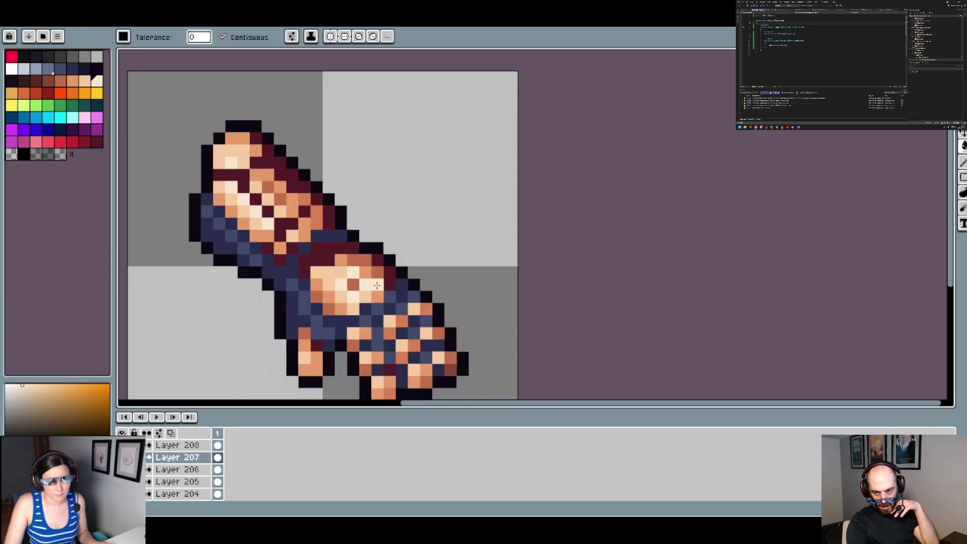
alt+click(258, 216)
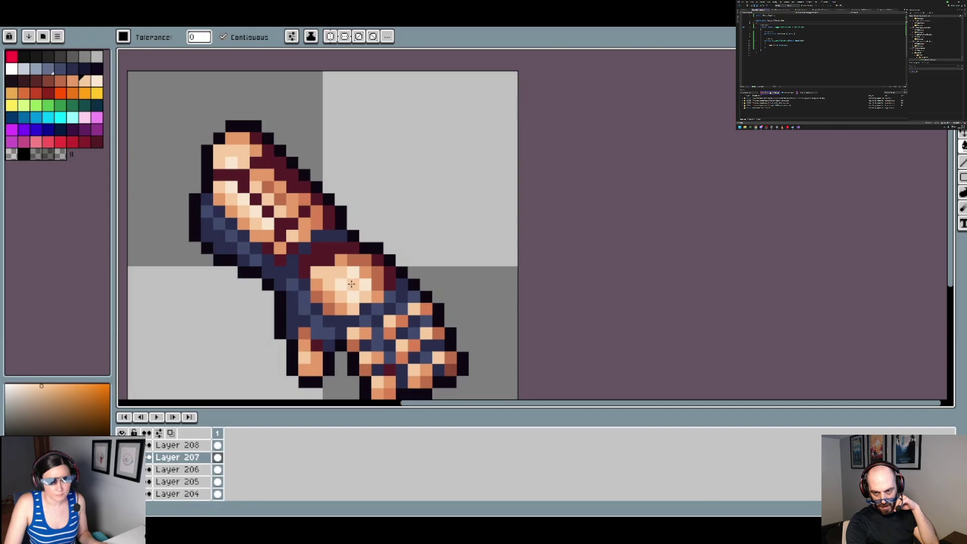
scroll(393, 287, down, 3)
scroll(395, 287, up, 1)
scroll(395, 288, up, 2)
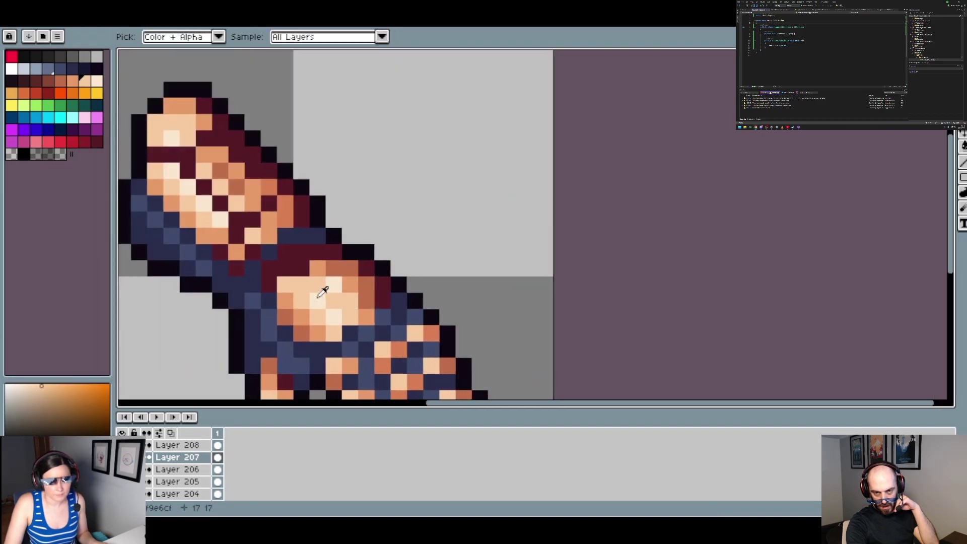
Sample the cream tone and add cream highlight pixels to the peach area on the back of the hand
alt+click(323, 291)
click(302, 284)
click(354, 296)
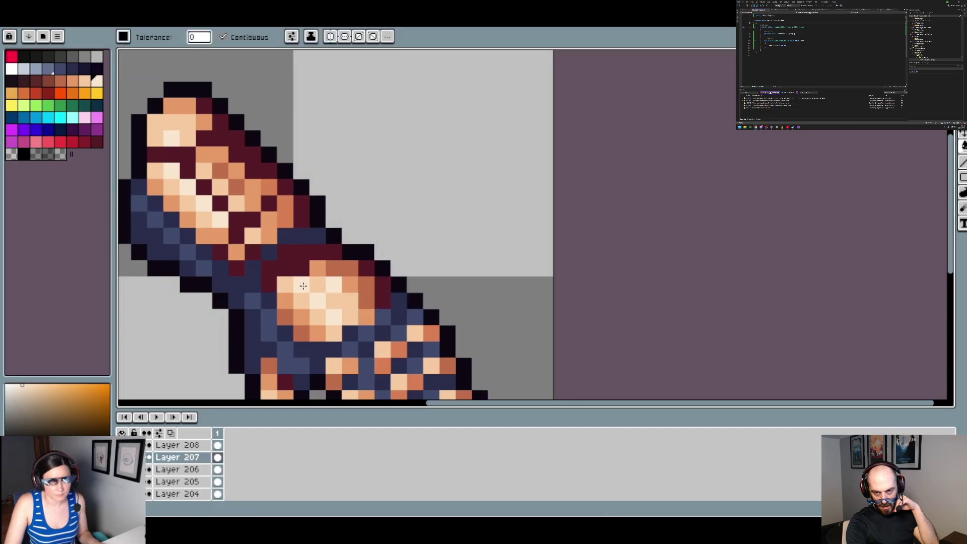
key(b)
scroll(372, 298, down, 3)
scroll(381, 299, up, 3)
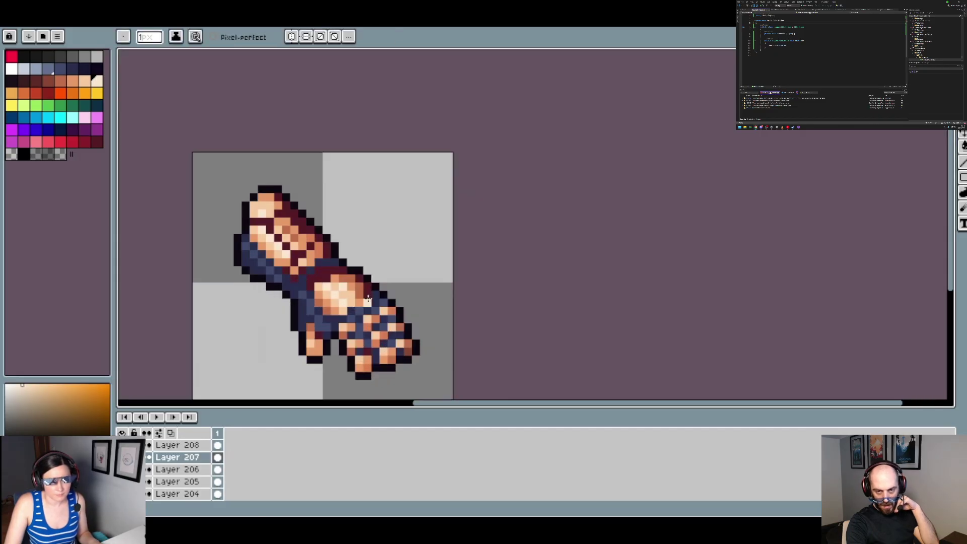
Lighten the outer edge of the back of the hand with sampled tan and peach, and add a cream highlight pixel beside it
alt+click(352, 270)
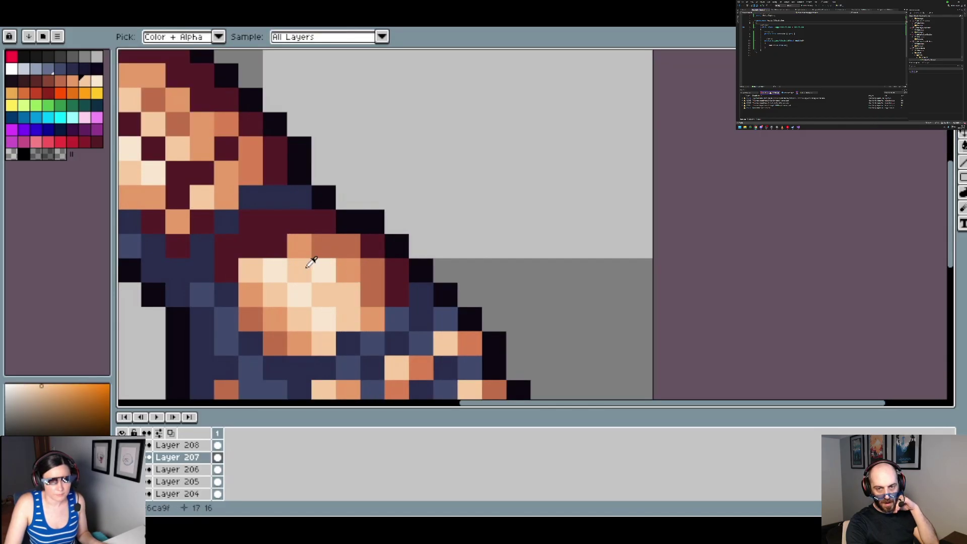
alt+click(358, 271)
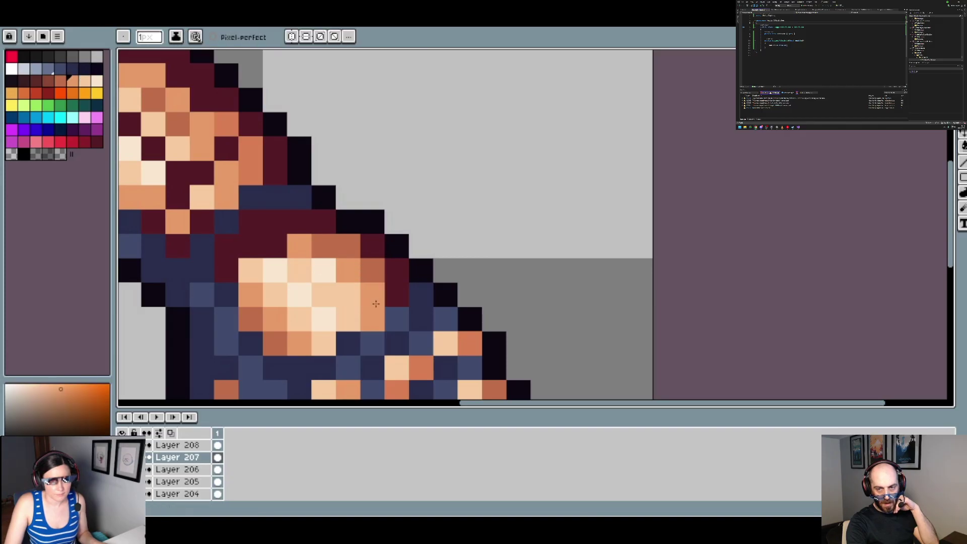
alt+click(345, 295)
click(379, 325)
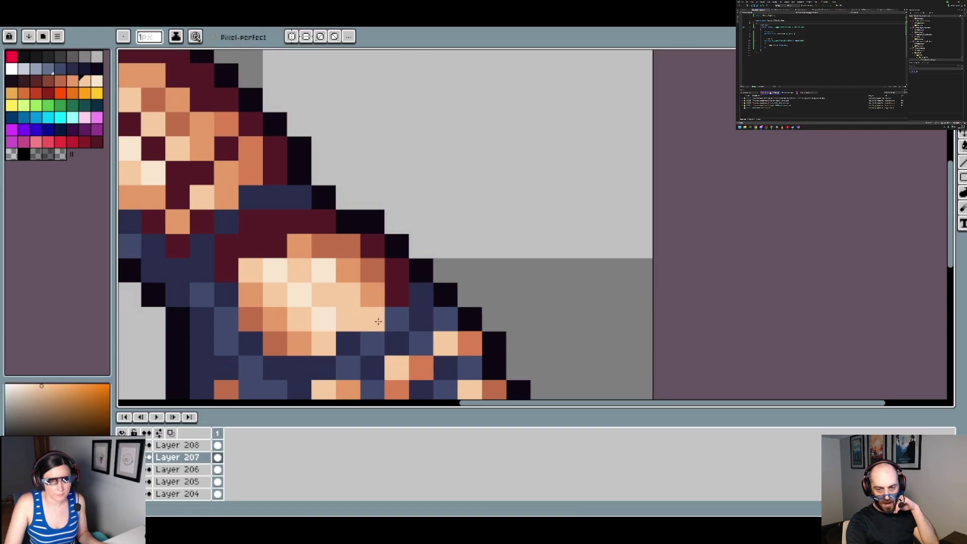
alt+click(328, 270)
scroll(362, 302, down, 5)
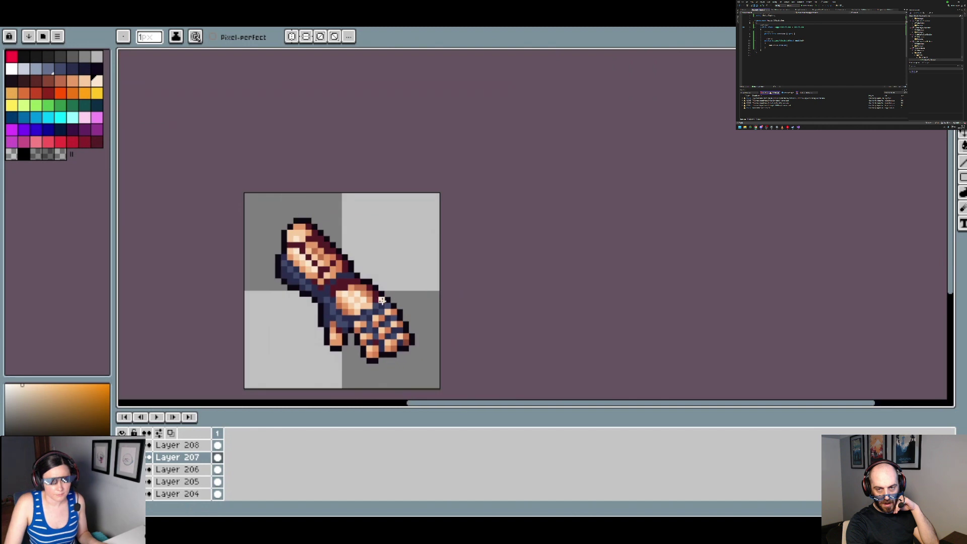
Darken edge pixels around the light patch on the back of the hand with sampled tan and reddish brown
scroll(382, 300, up, 3)
alt+click(366, 304)
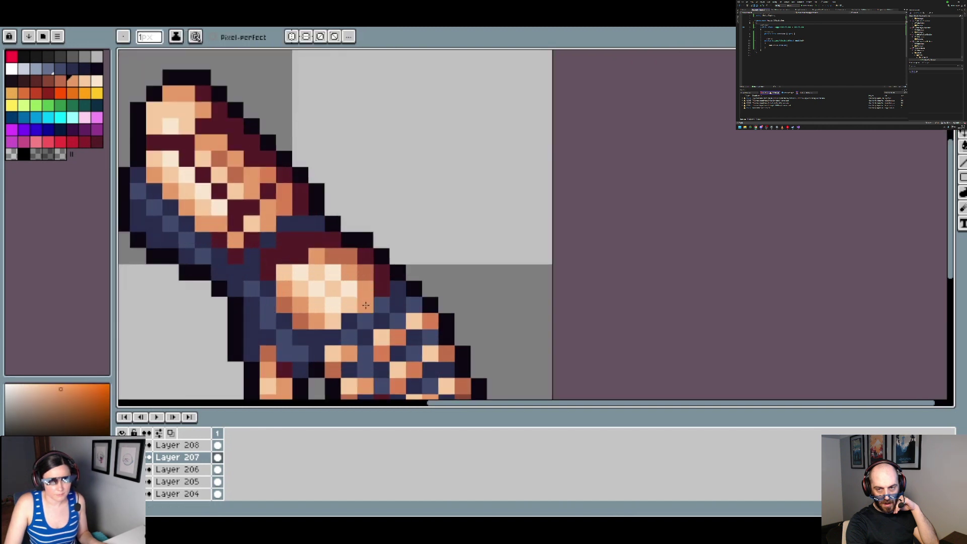
alt+click(371, 267)
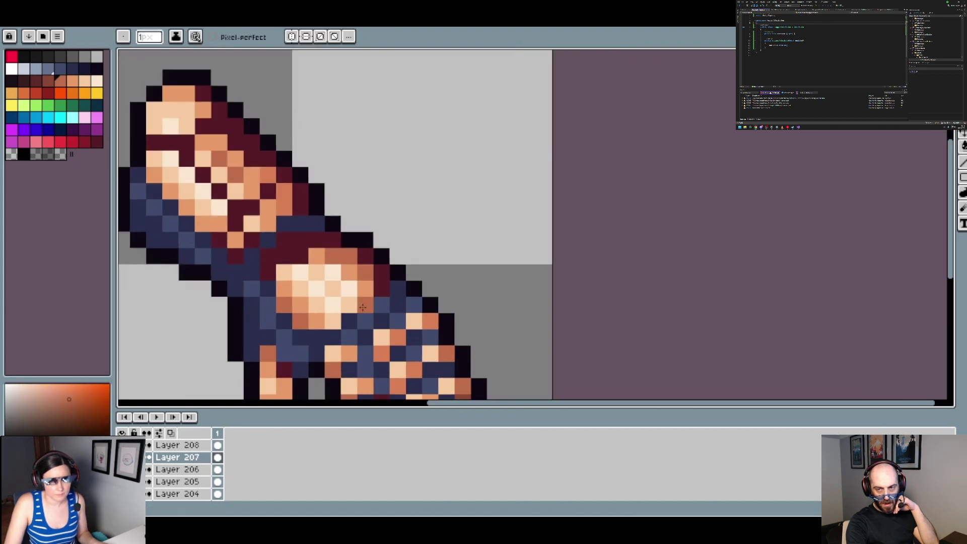
scroll(383, 305, down, 3)
scroll(386, 306, down, 2)
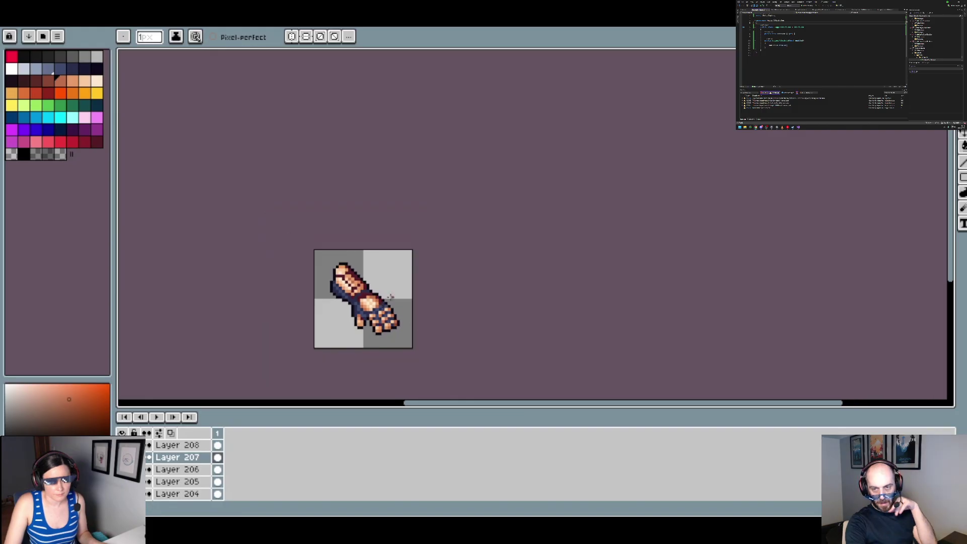
scroll(403, 316, up, 4)
key(alt)
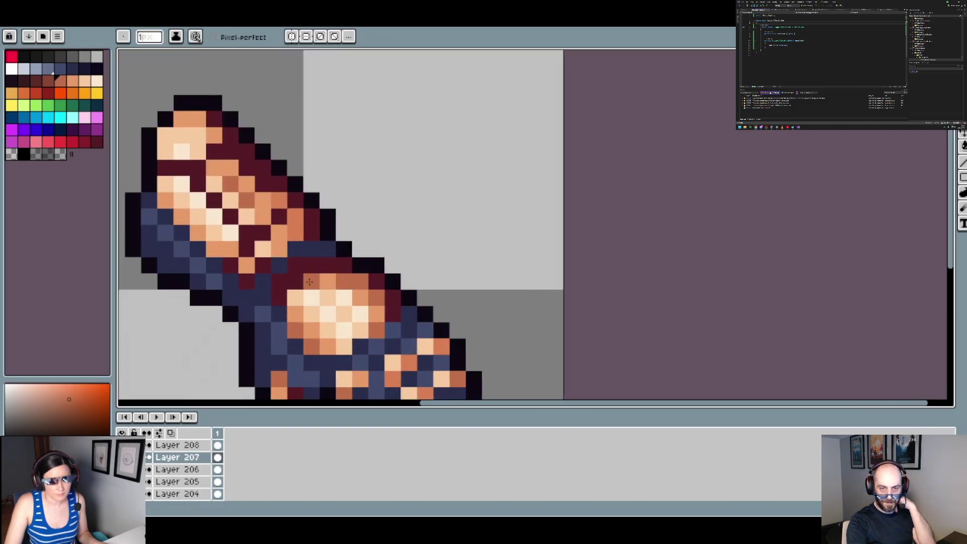
Sample the dark maroon and paint a small motif of separate pixels on the back of the hand
scroll(307, 282, down, 6)
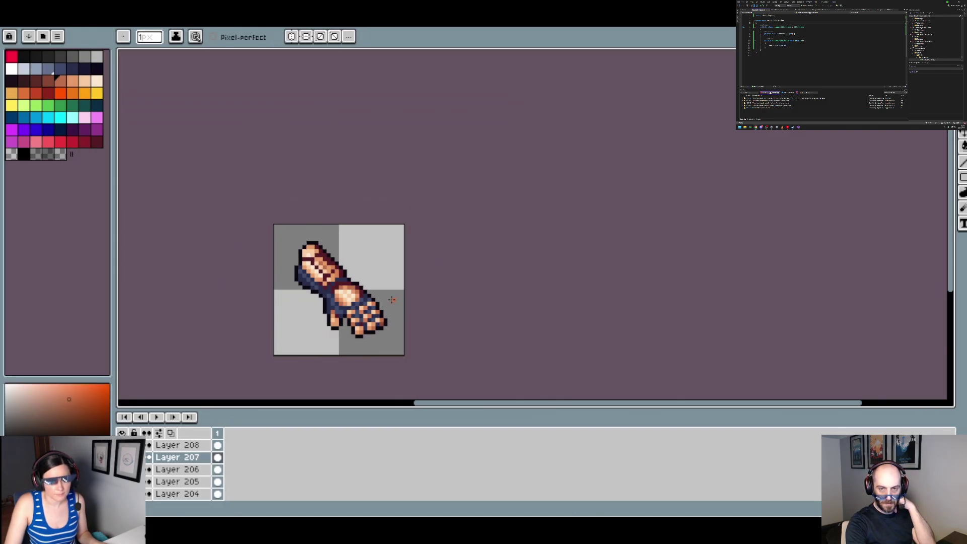
scroll(393, 297, up, 1)
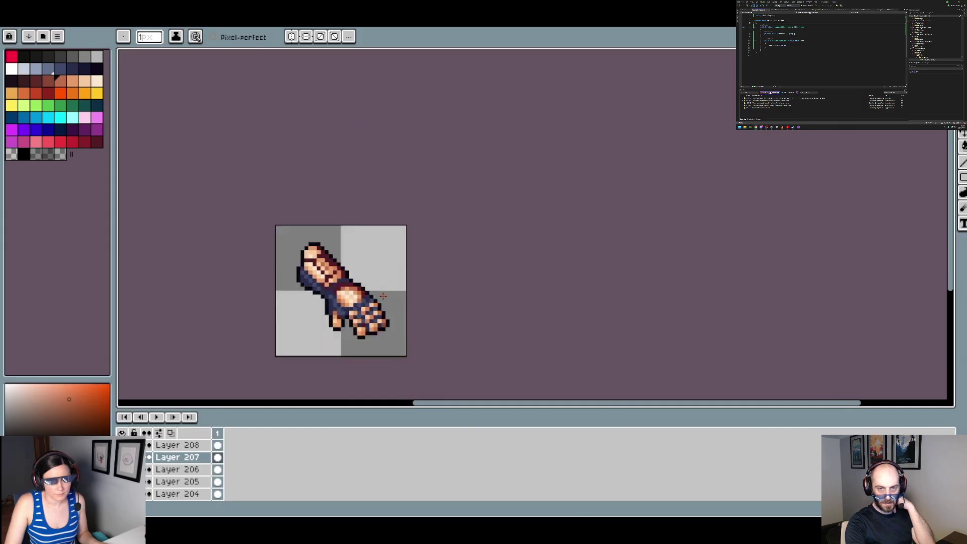
scroll(373, 294, up, 2)
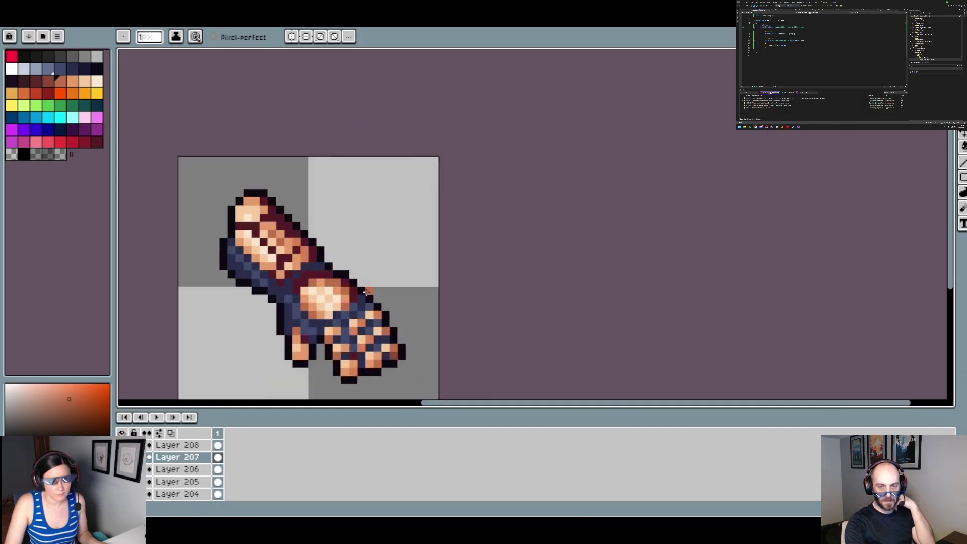
key(i)
click(316, 268)
key(b)
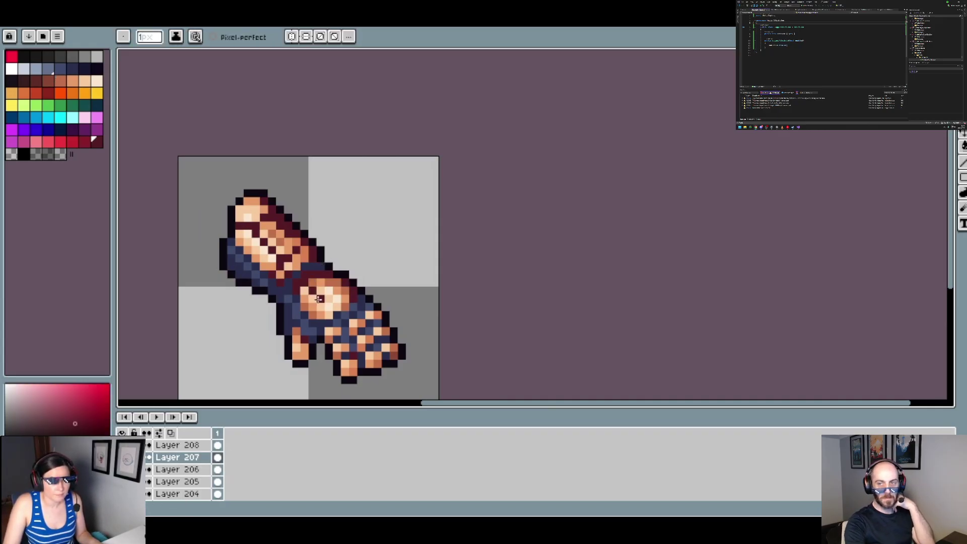
scroll(362, 308, down, 3)
scroll(355, 302, up, 2)
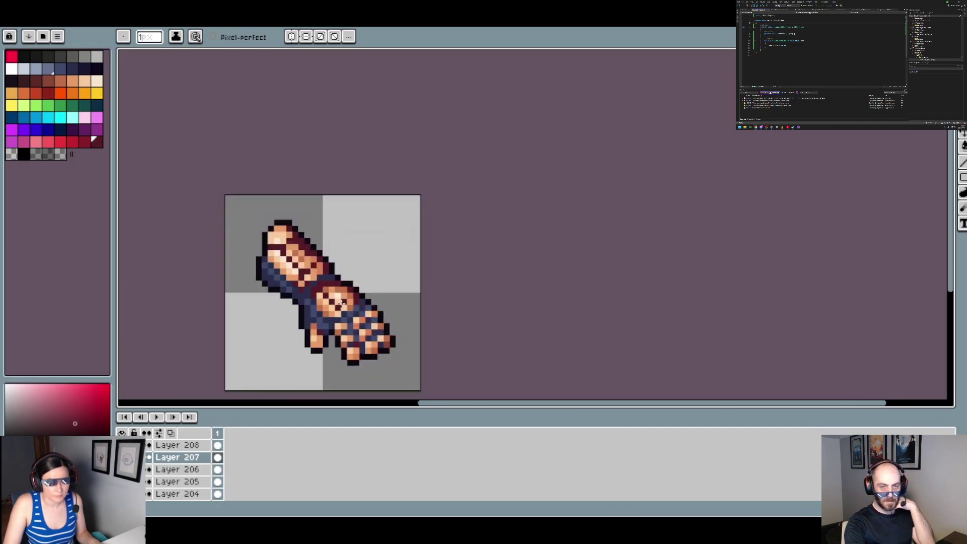
Join the maroon motif pixels into a short horizontal bar and extend the maroon shading at the outer edge of the hand
scroll(341, 303, up, 2)
click(351, 301)
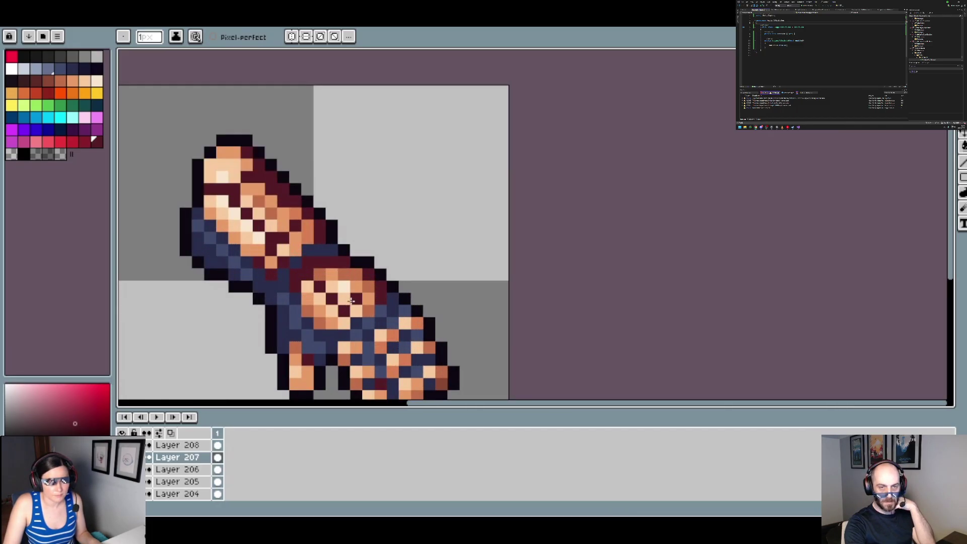
drag(346, 300, 356, 299)
click(368, 292)
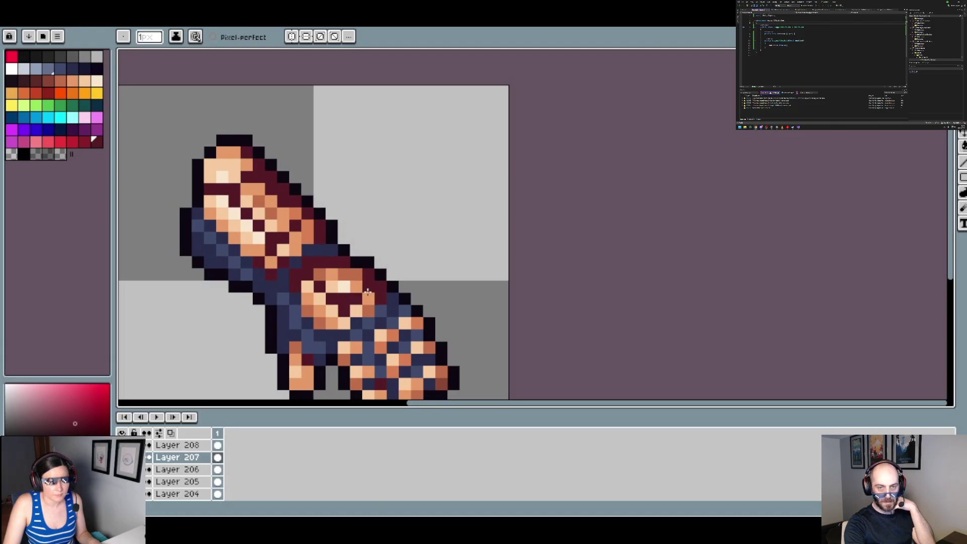
Examine the glove's maroon hand motif at several sizes and compare it by toggling the visibility of Layer 208
scroll(376, 302, down, 3)
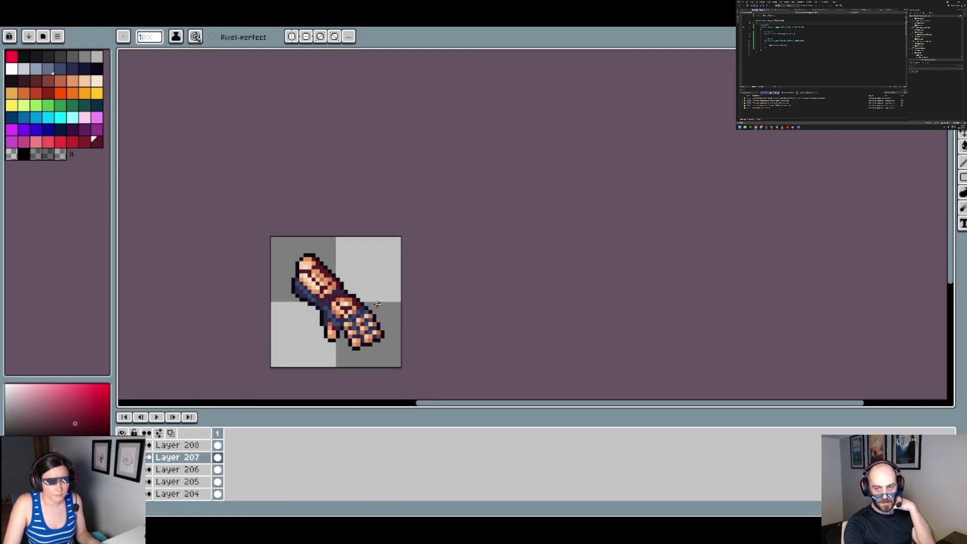
scroll(378, 304, down, 2)
scroll(373, 298, up, 3)
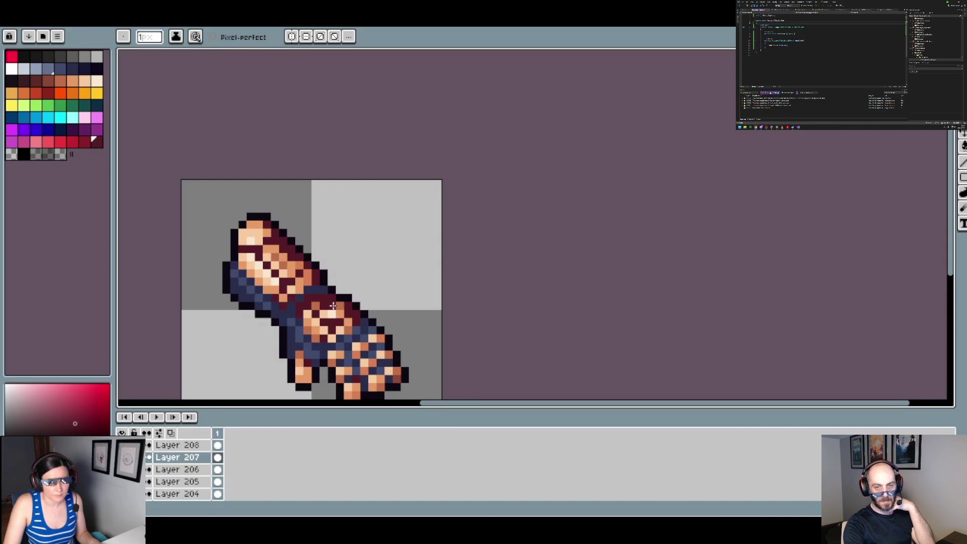
scroll(341, 305, down, 5)
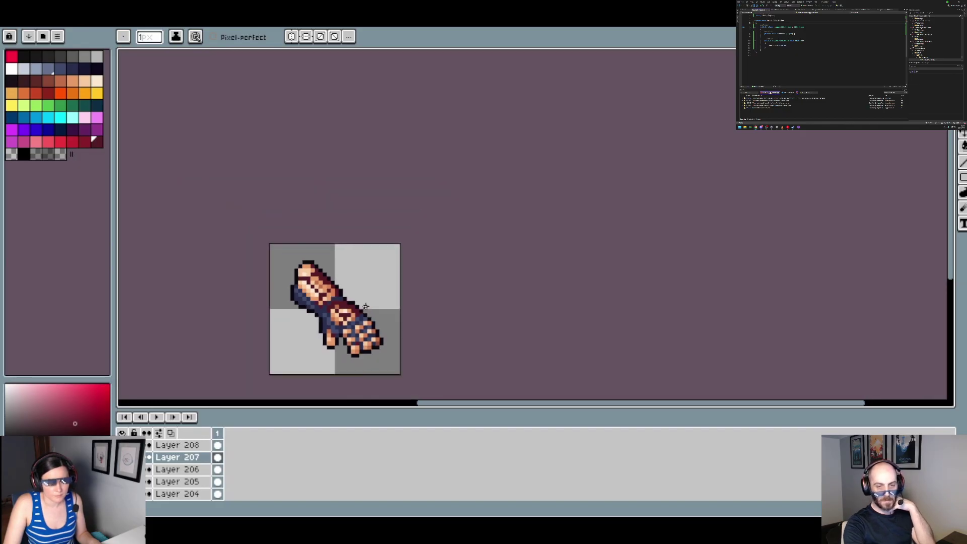
scroll(368, 305, up, 2)
key(ctrl)
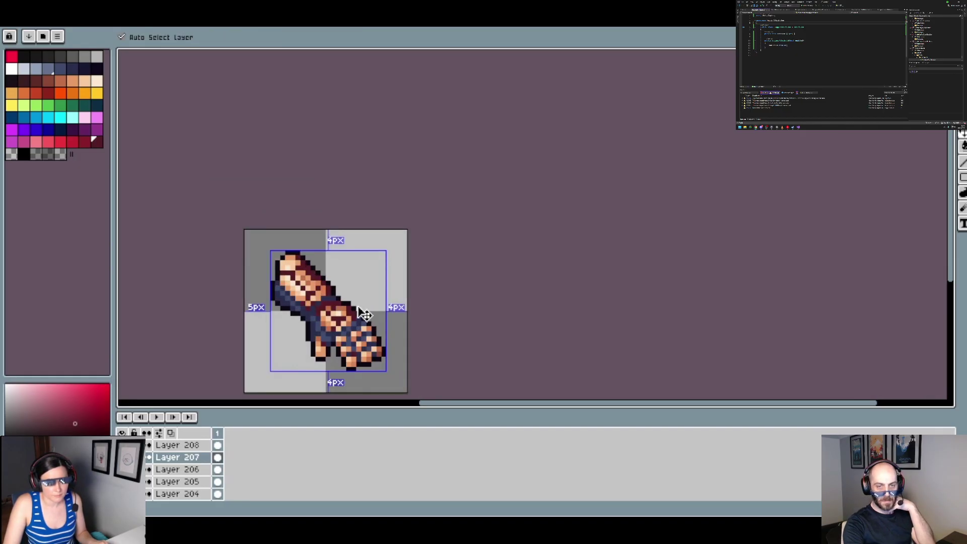
scroll(358, 307, down, 2)
scroll(359, 308, down, 4)
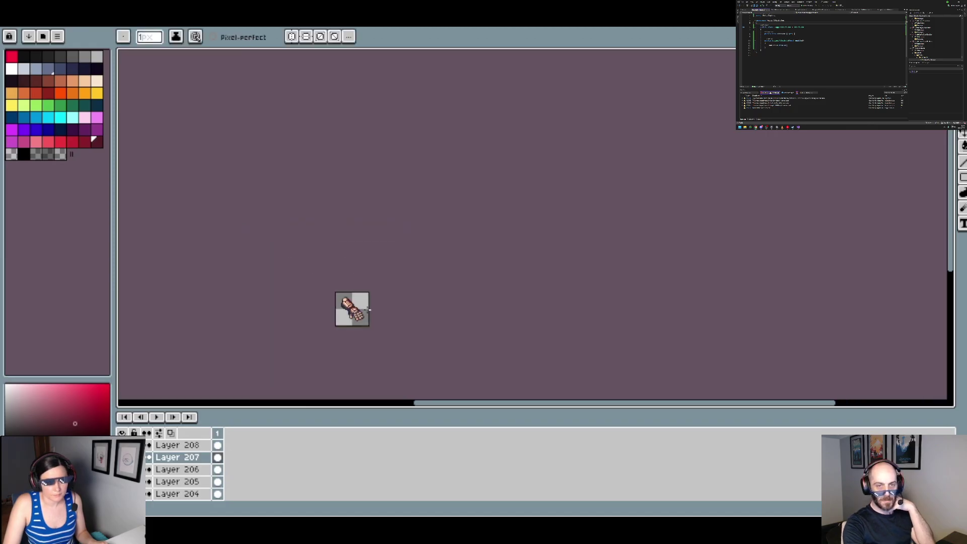
scroll(365, 309, up, 2)
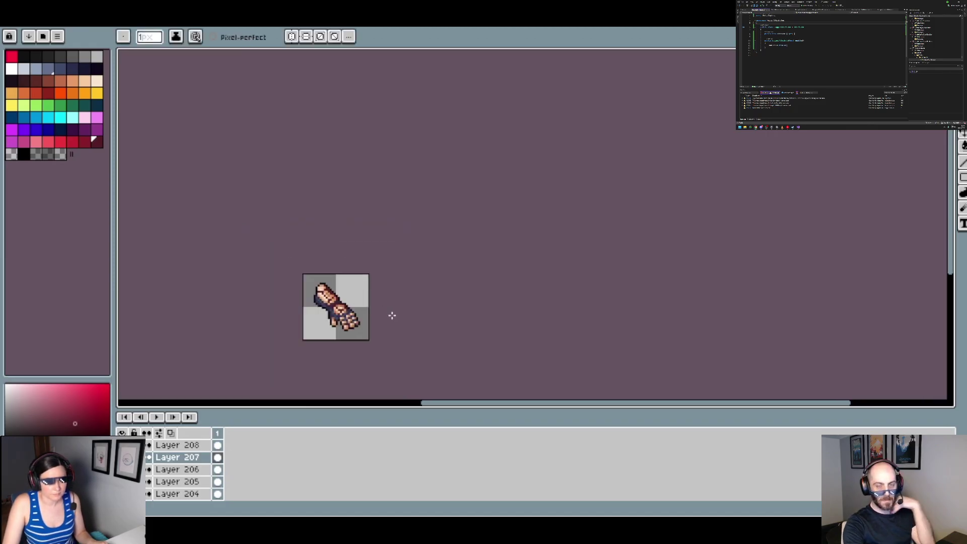
scroll(359, 299, up, 6)
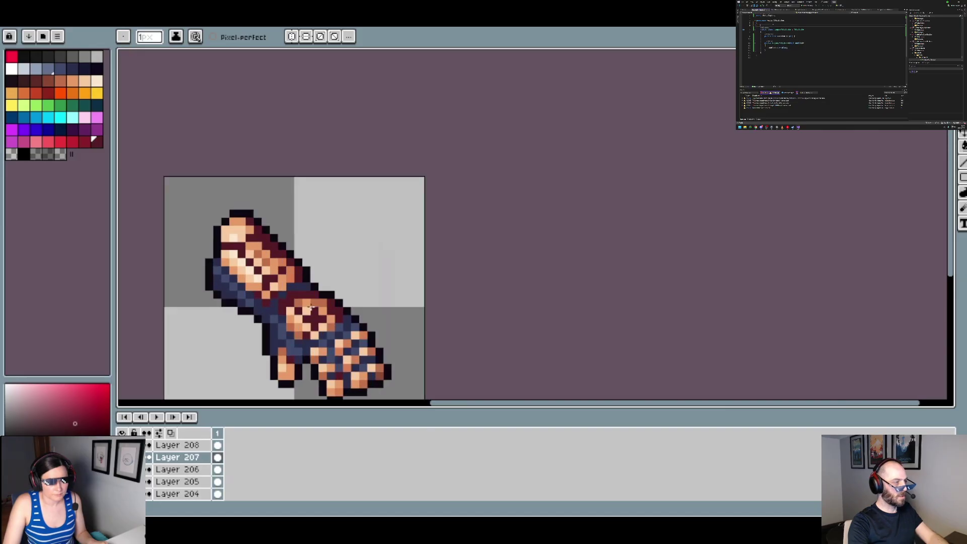
scroll(341, 313, down, 3)
scroll(341, 314, up, 2)
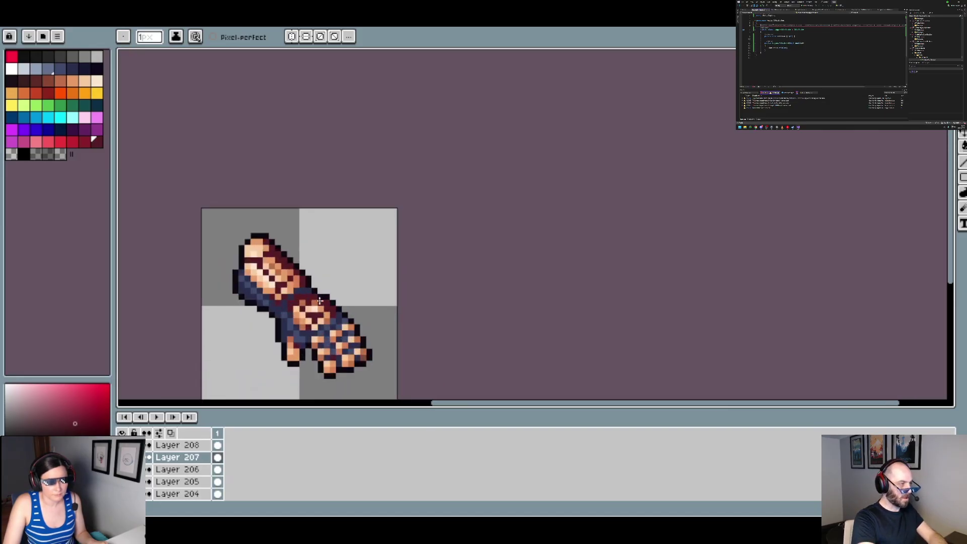
scroll(341, 311, down, 3)
scroll(341, 311, down, 1)
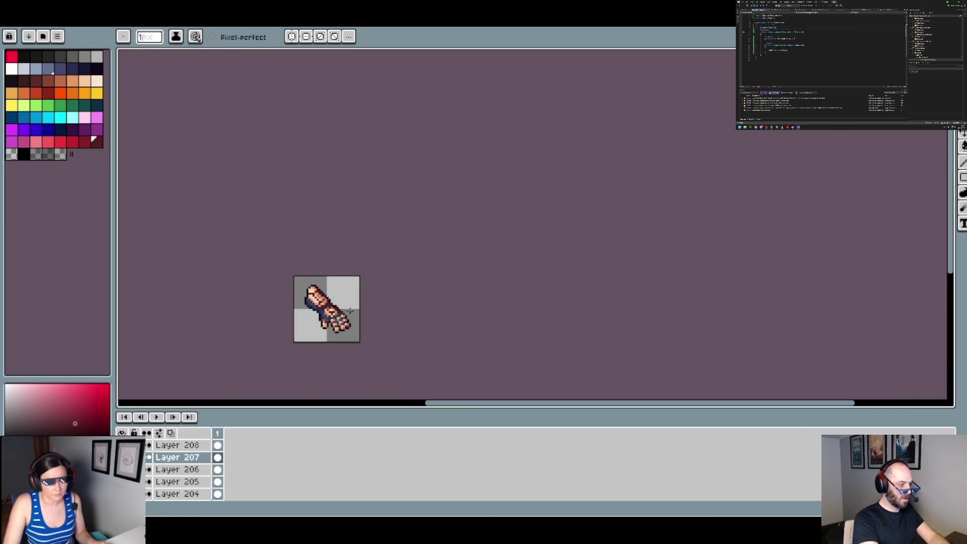
key(ctrl)
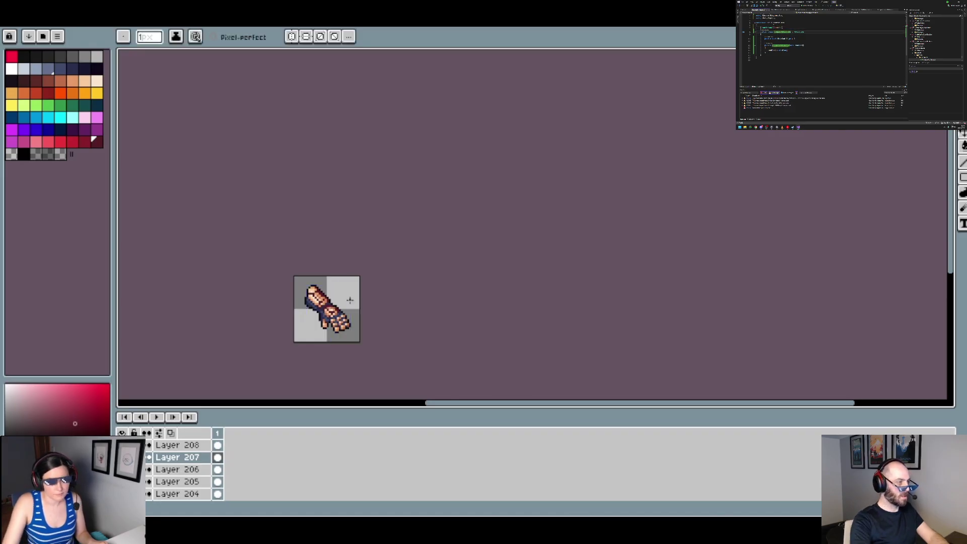
scroll(340, 306, up, 6)
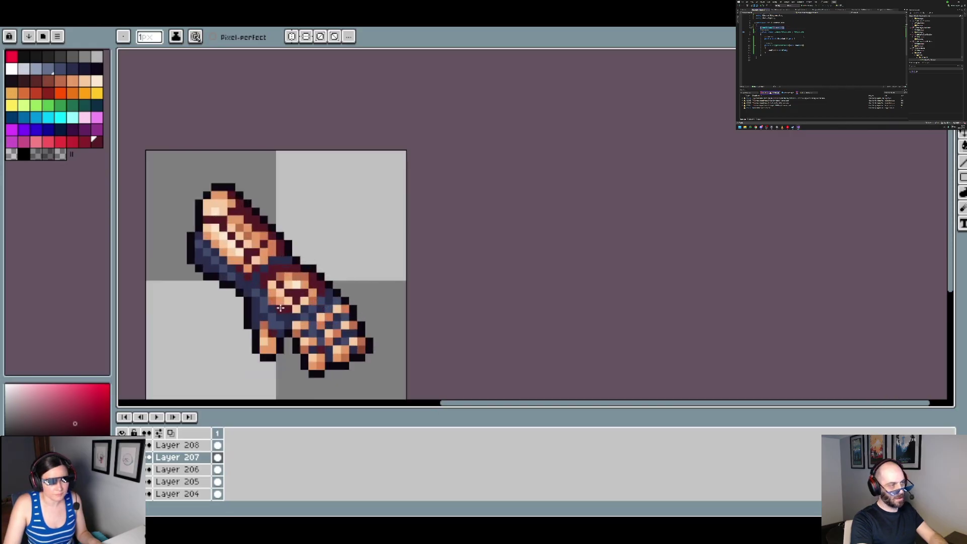
scroll(273, 302, down, 7)
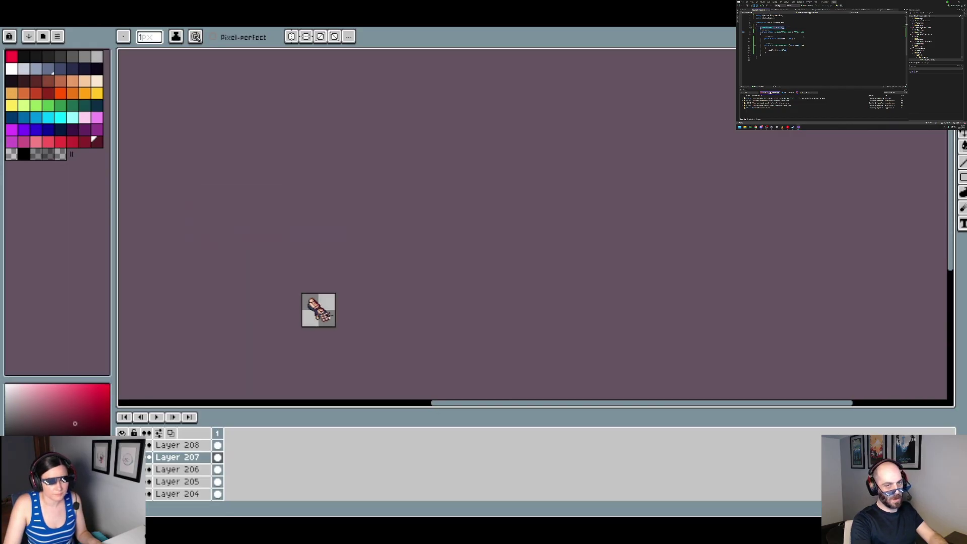
scroll(328, 313, up, 1)
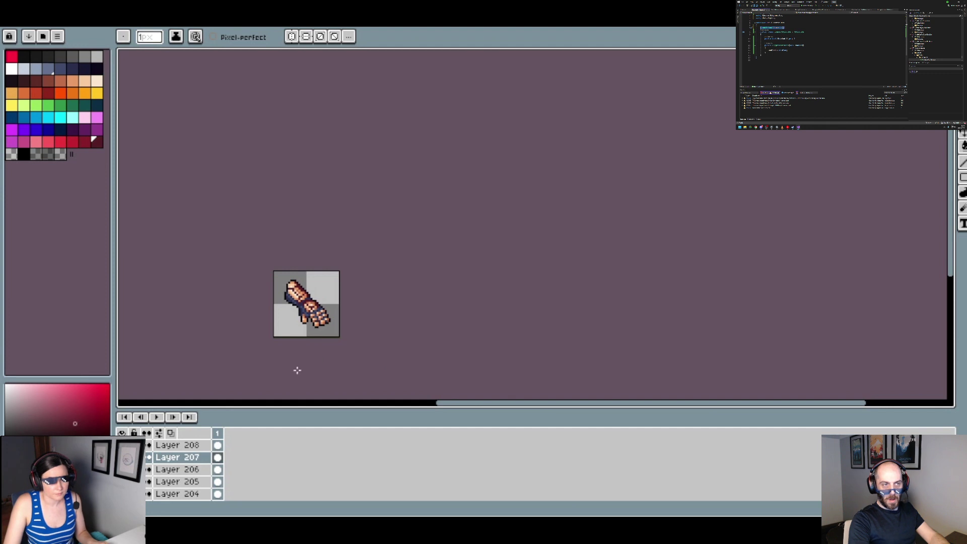
scroll(310, 337, up, 1)
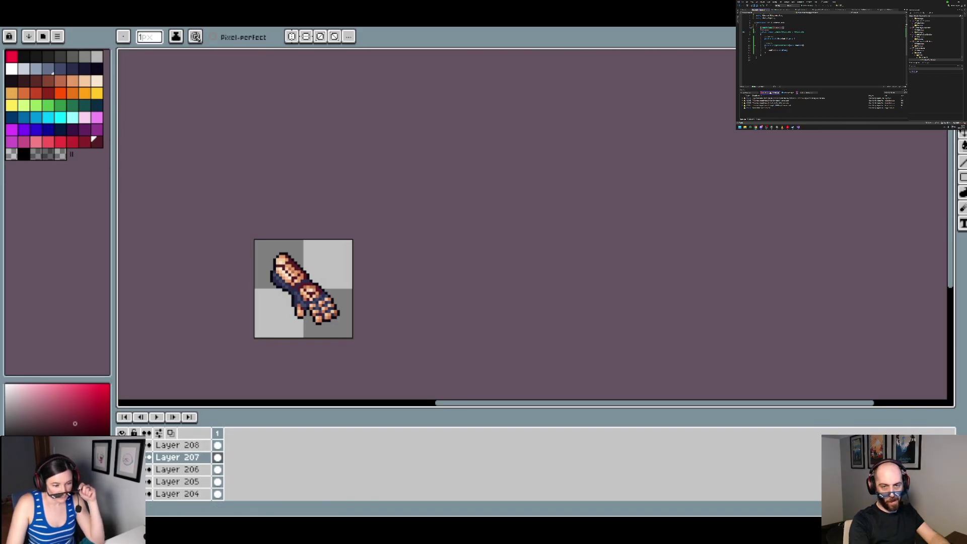
click(122, 445)
click(122, 445)
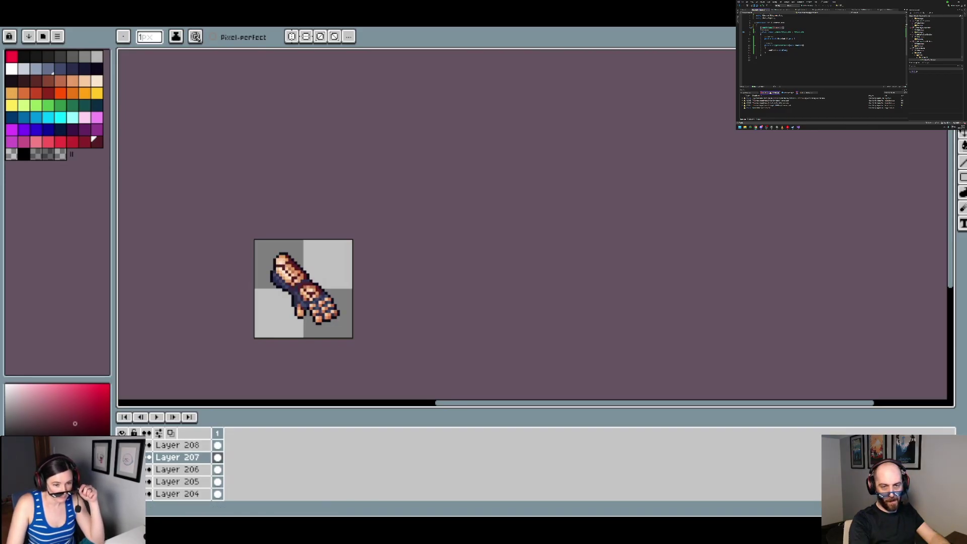
click(122, 445)
click(122, 446)
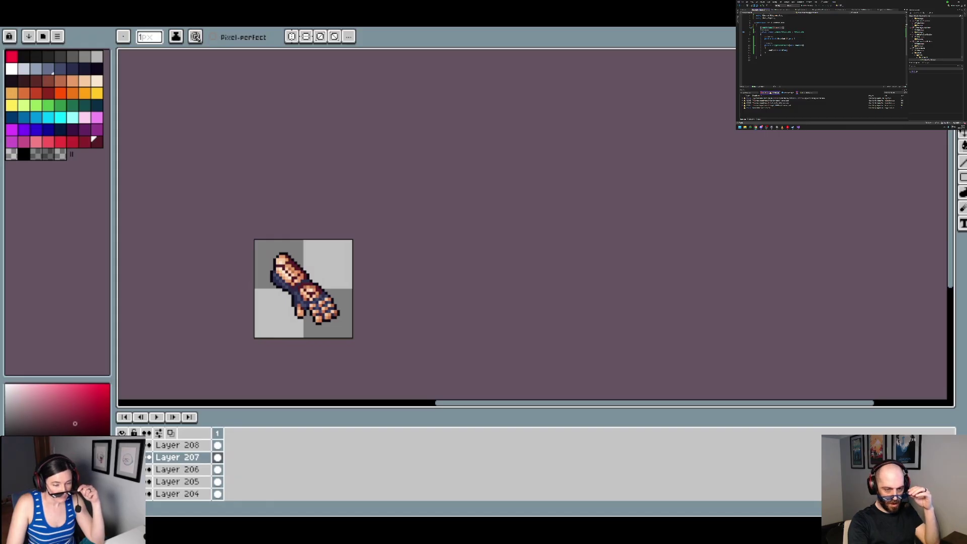
scroll(343, 320, up, 4)
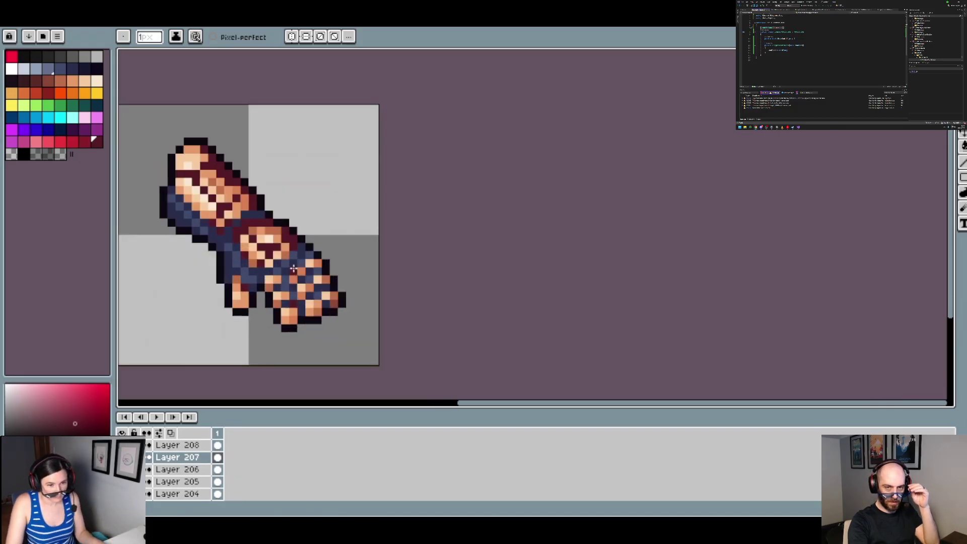
scroll(287, 253, down, 2)
scroll(300, 298, up, 1)
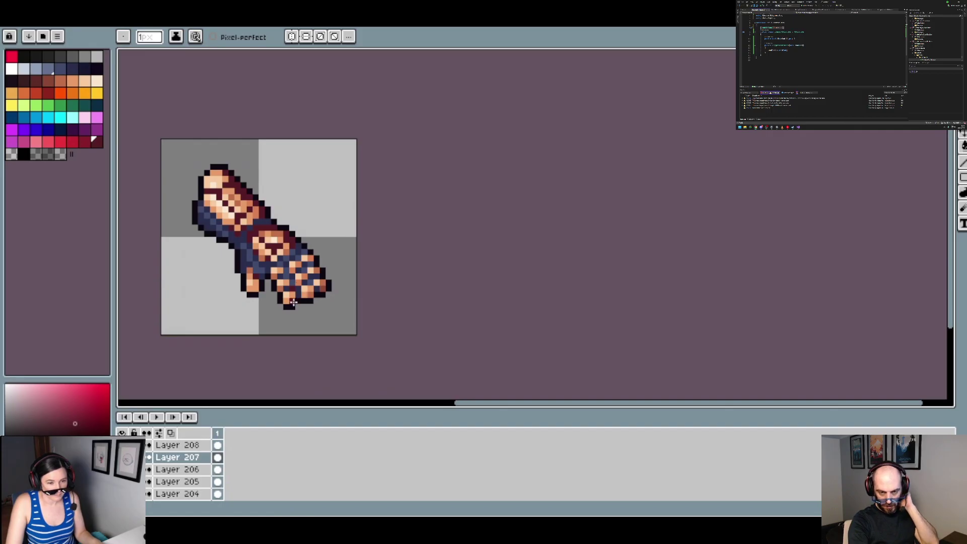
Recolour the glove's black outline with the dark navy sampled from the sprite, using the Paint Bucket
alt+click(212, 223)
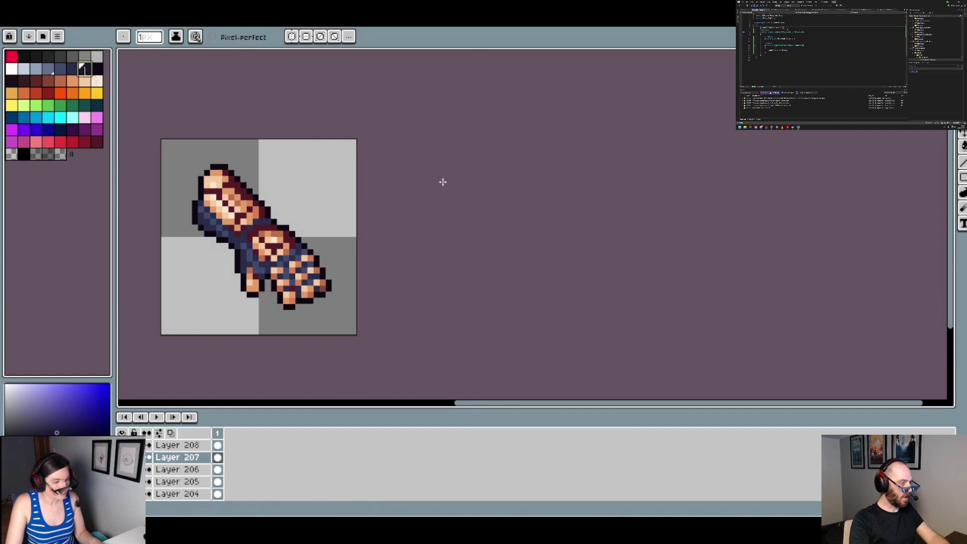
scroll(242, 186, up, 3)
key(m)
drag(229, 134, 239, 145)
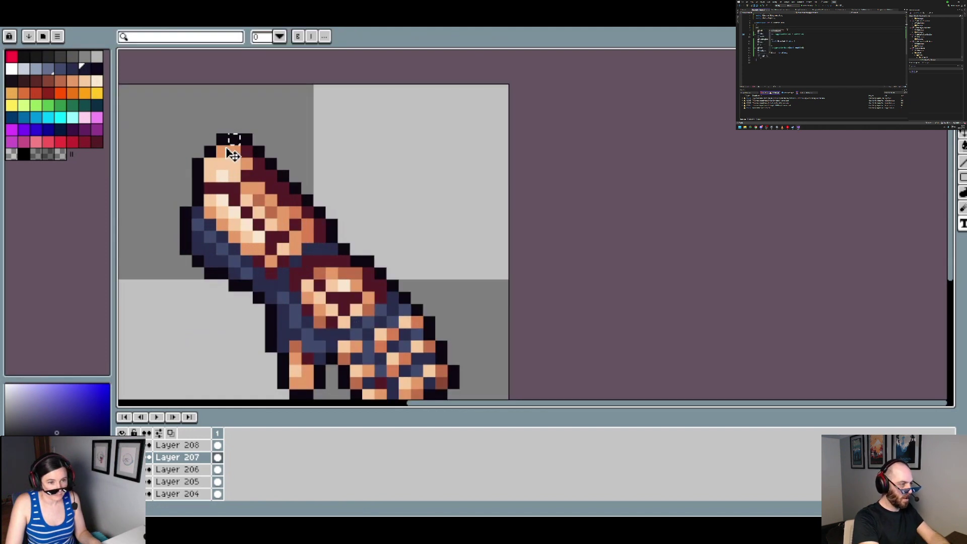
key(Escape)
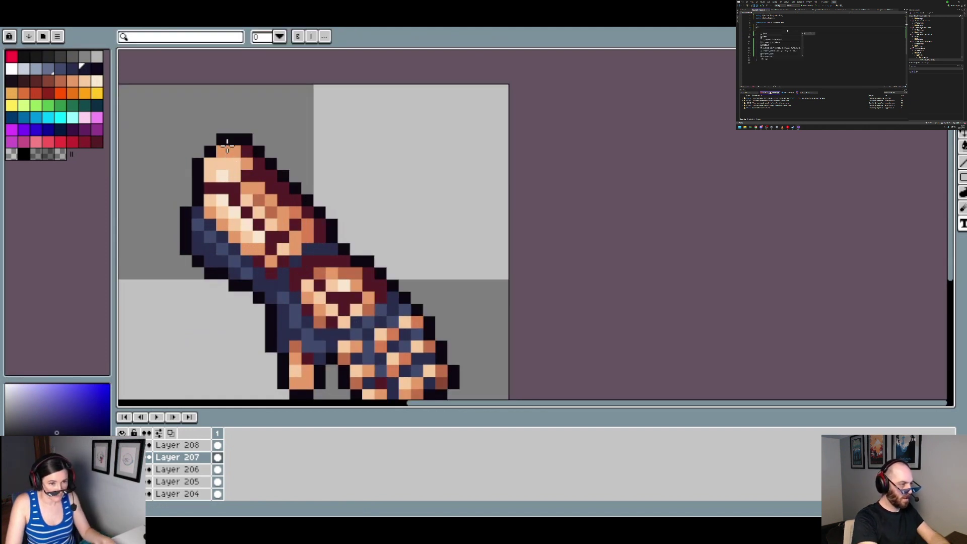
key(g)
click(242, 130)
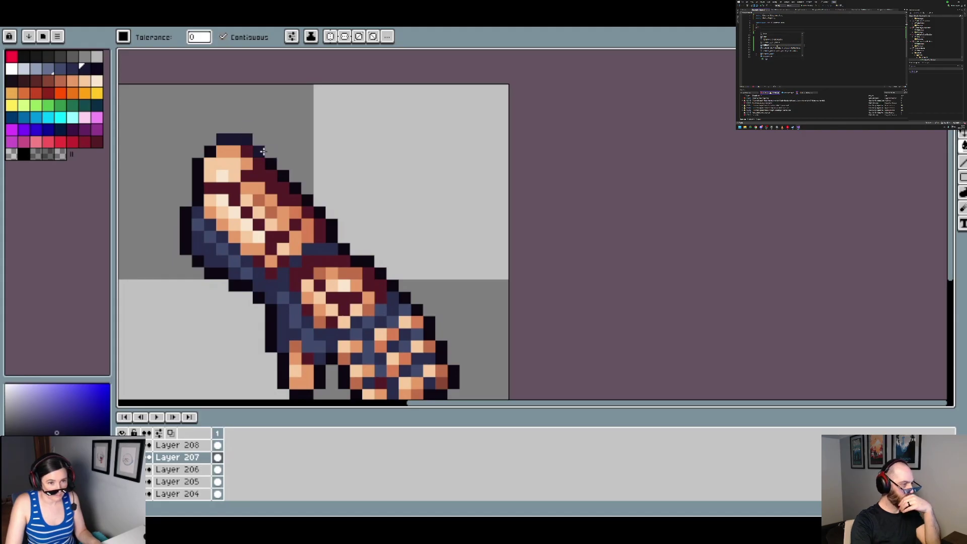
click(307, 193)
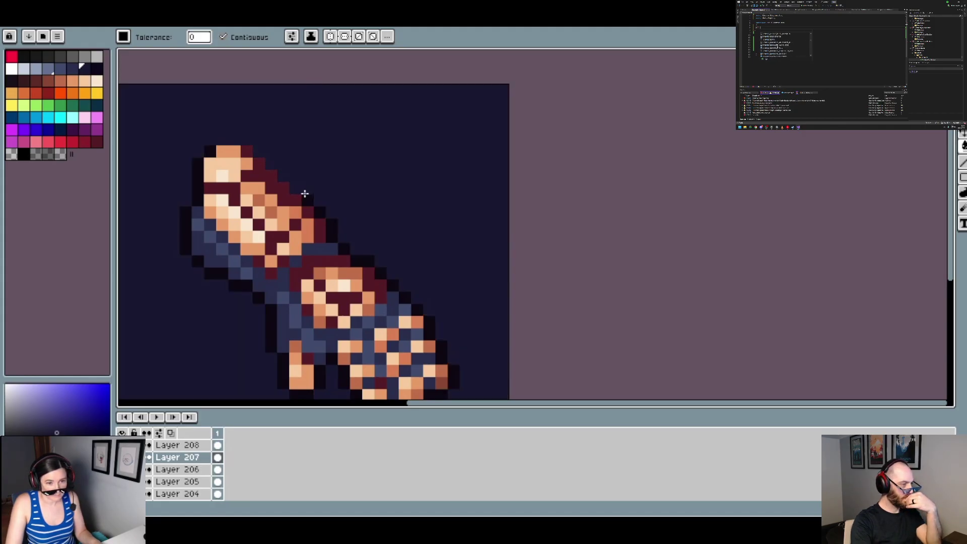
key(ctrl+z)
key(v)
key(g)
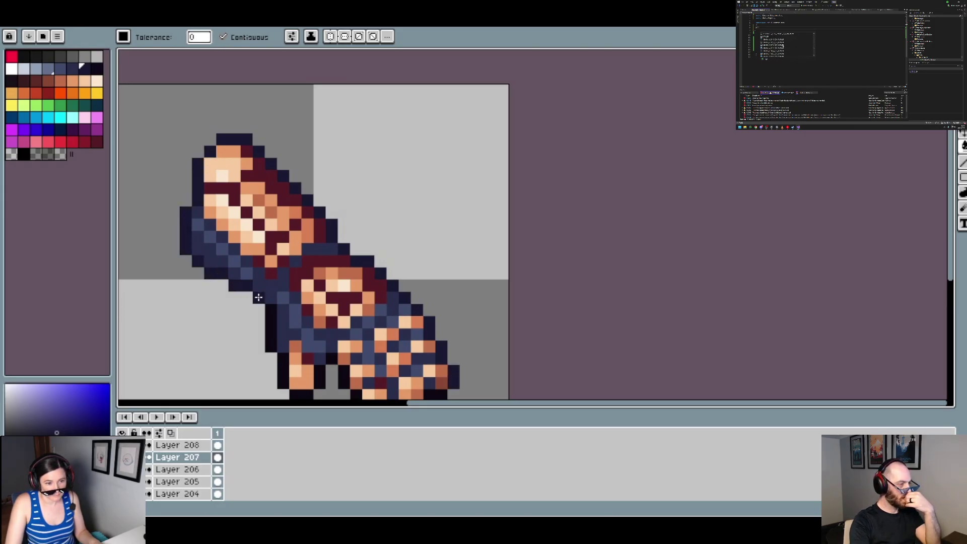
scroll(276, 311, down, 3)
scroll(269, 273, up, 2)
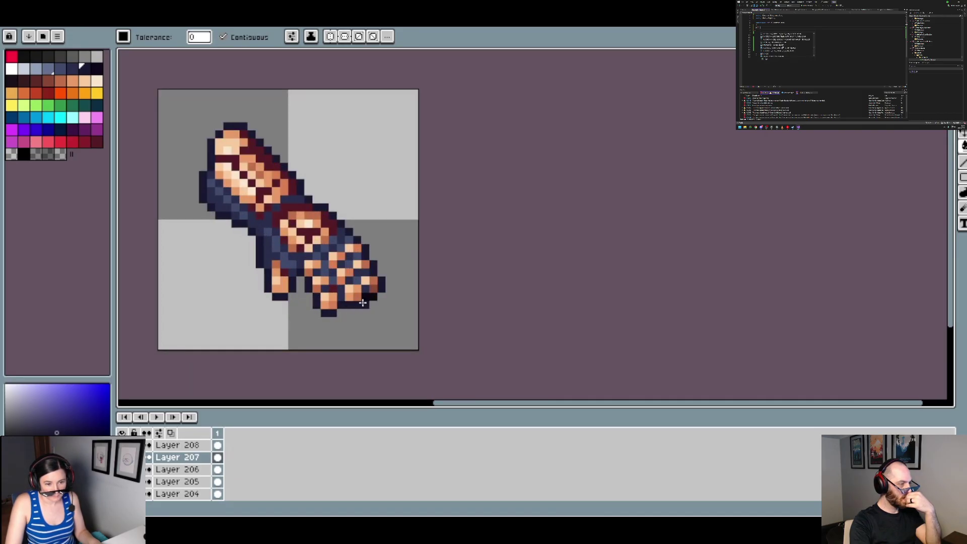
scroll(376, 298, down, 2)
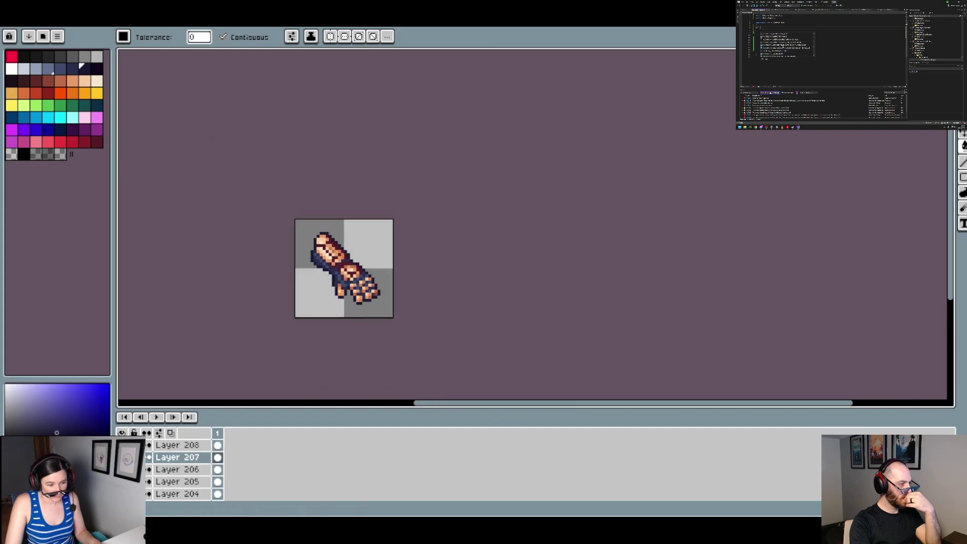
Choose white as the drawing colour and set the canvas grid to a width and height of 2 pixels
scroll(345, 315, up, 2)
scroll(362, 233, up, 1)
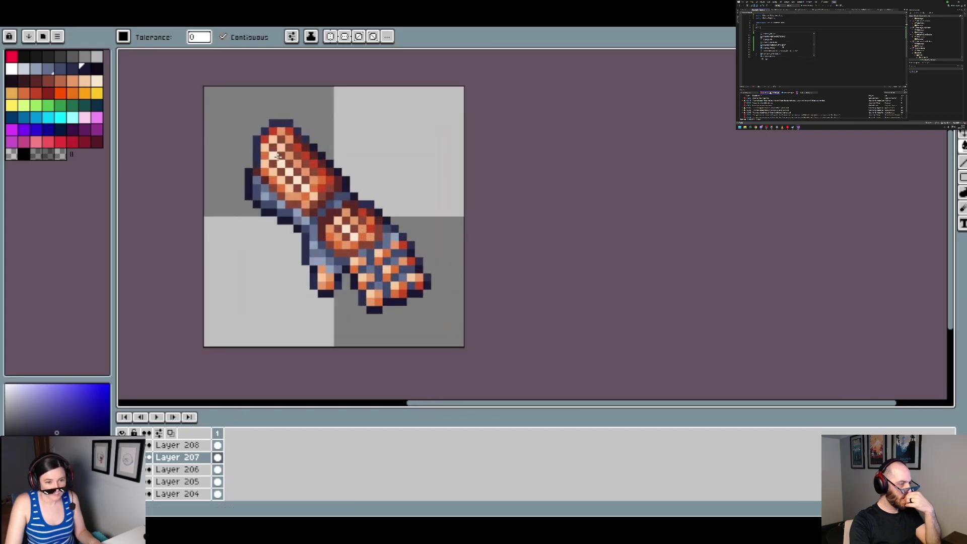
click(11, 69)
key(b)
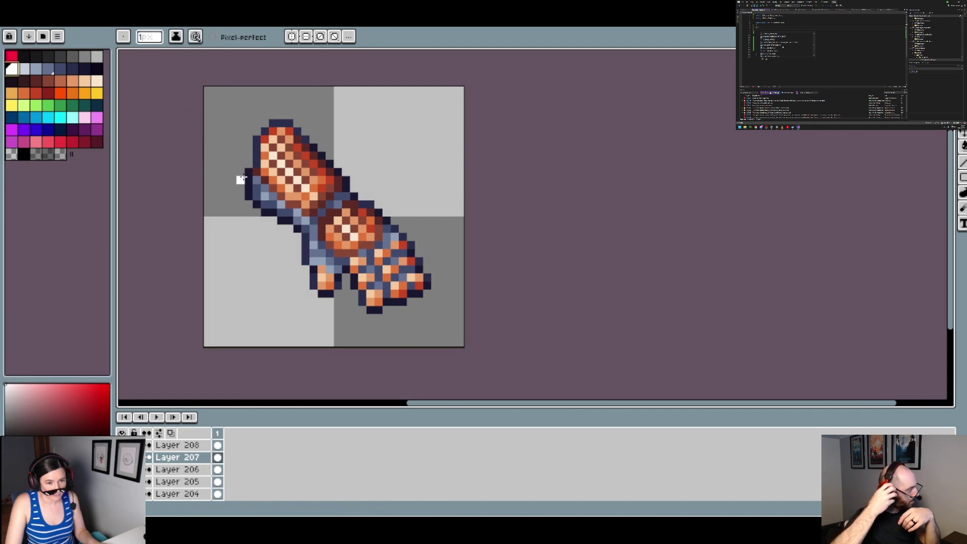
click(173, 31)
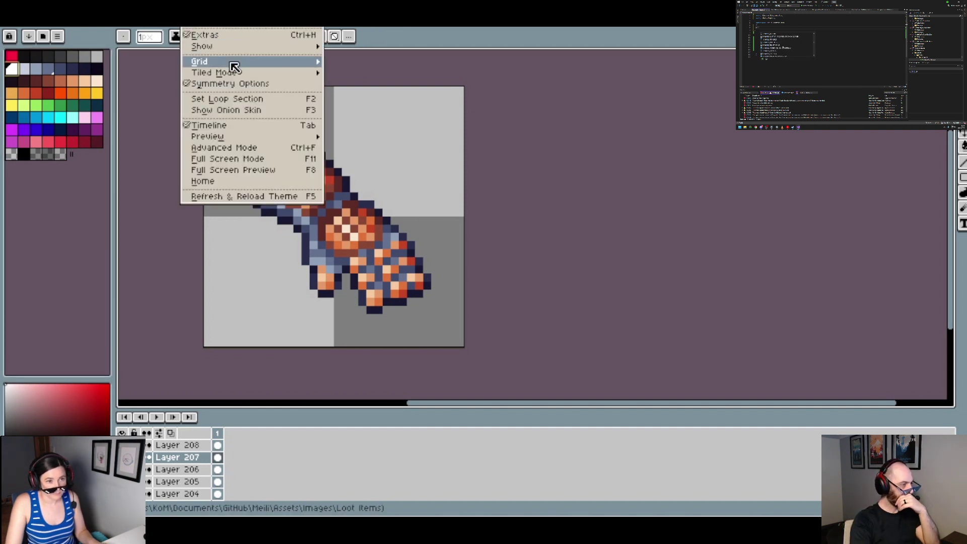
mouse_move(227, 61)
click(383, 61)
double_click(459, 258)
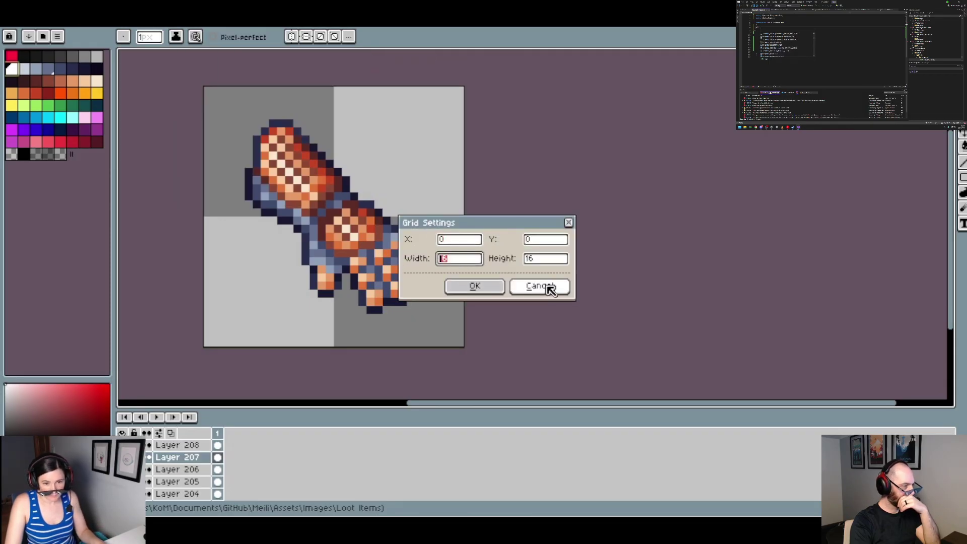
text(2)
key(Tab)
text(2)
click(475, 285)
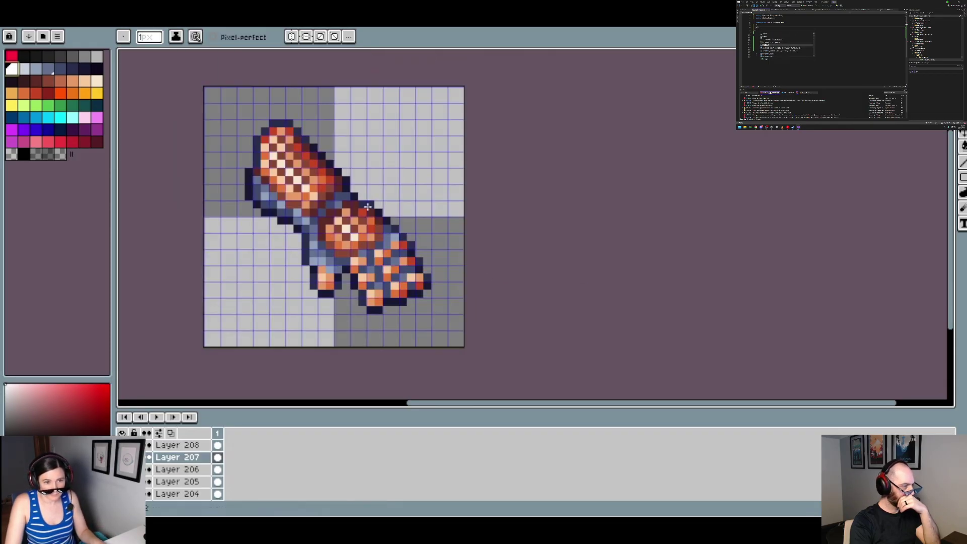
Draw a 2 px thick white square frame around the glove, one grid cell inside the canvas edges
key(plus)
click(234, 110)
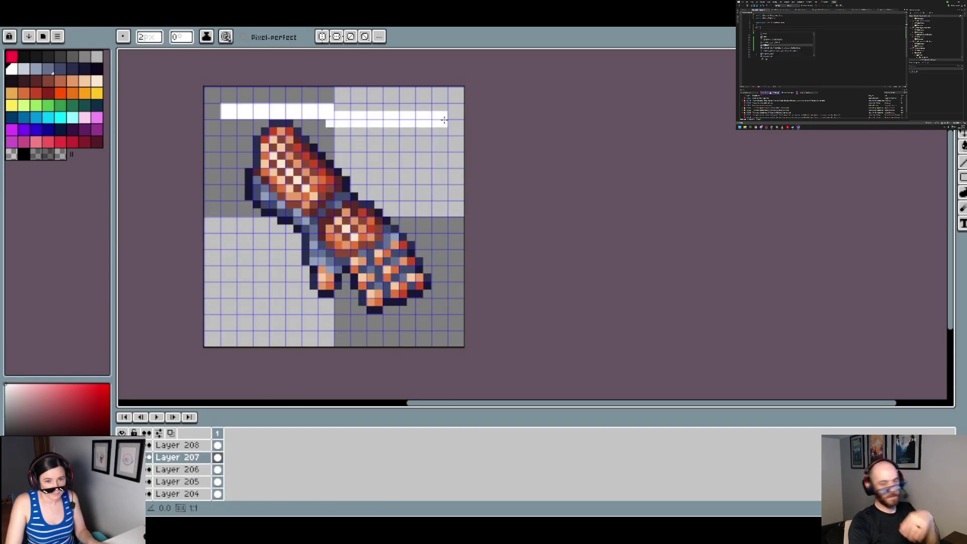
shift+click(445, 114)
shift+click(441, 323)
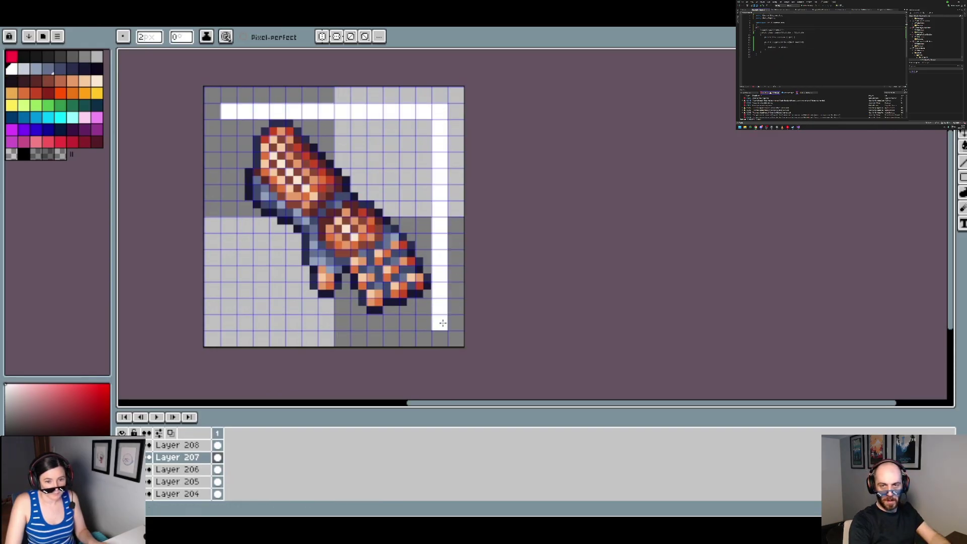
shift+click(228, 322)
shift+click(228, 123)
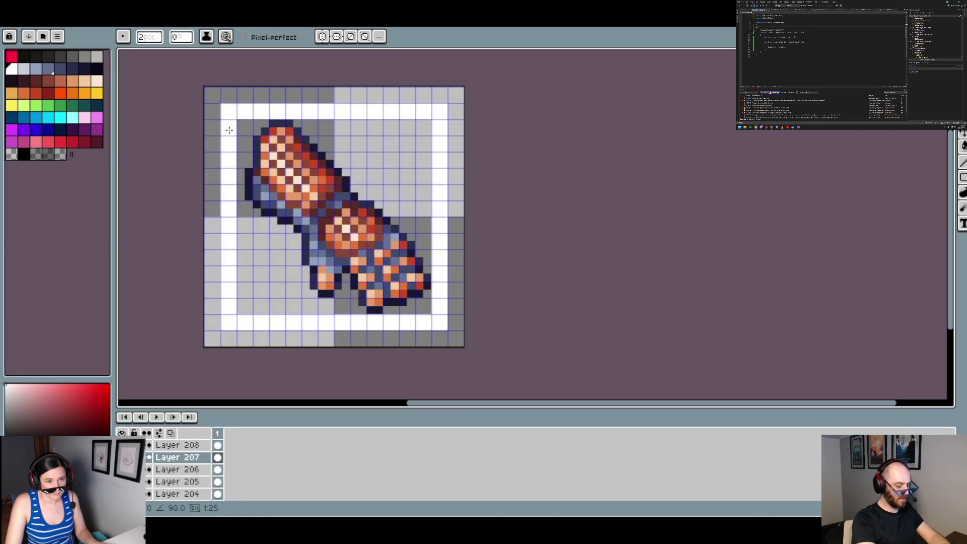
Fill the empty areas around the glove inside the square frame with white
key(g)
click(392, 149)
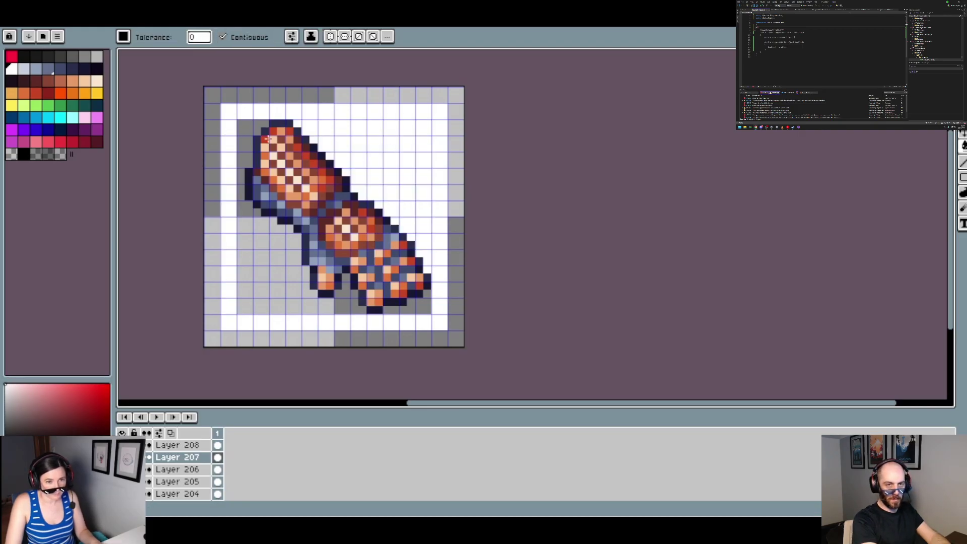
click(262, 230)
scroll(428, 297, down, 7)
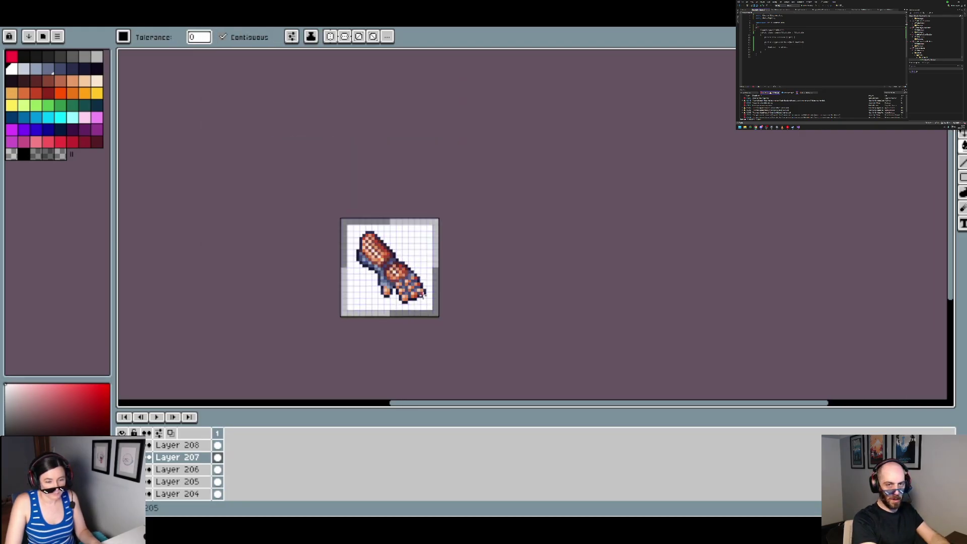
scroll(429, 295, up, 5)
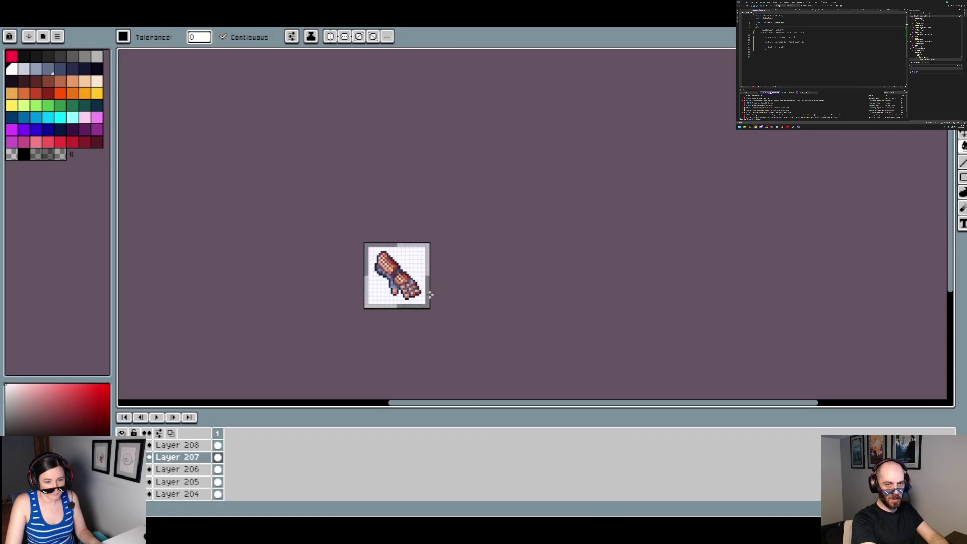
Try slate blue as the colour of the square backdrop and compare it with the glove at several sizes
click(48, 68)
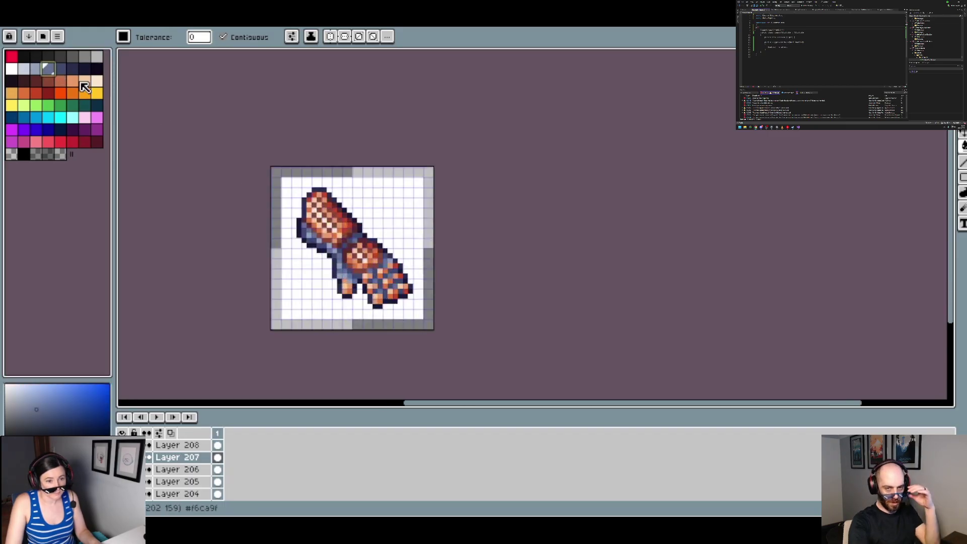
click(371, 195)
scroll(381, 204, down, 4)
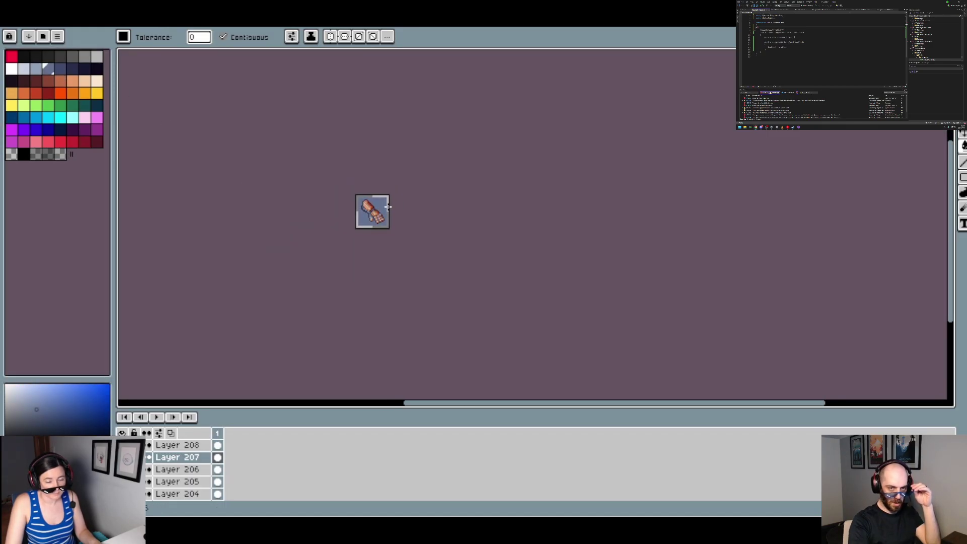
scroll(384, 201, up, 1)
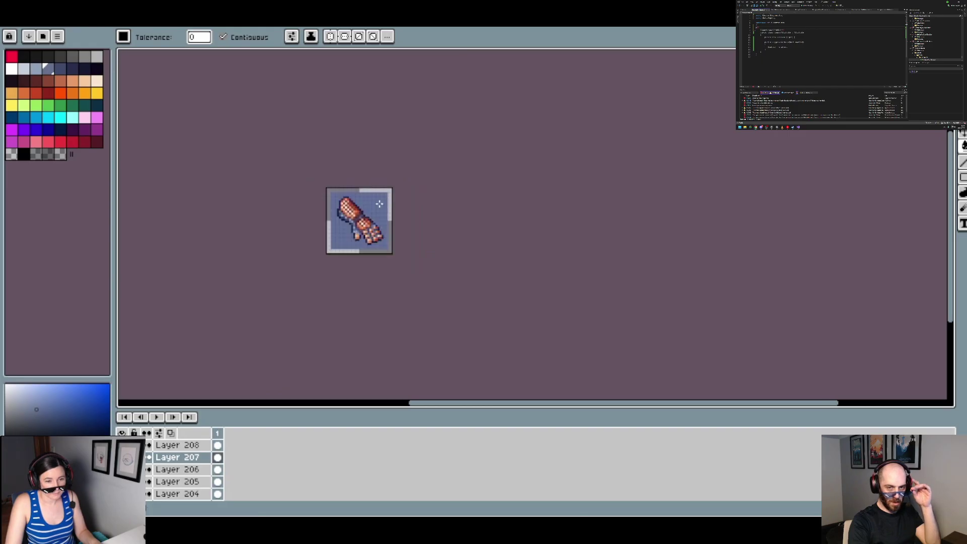
scroll(379, 203, up, 1)
scroll(376, 208, up, 1)
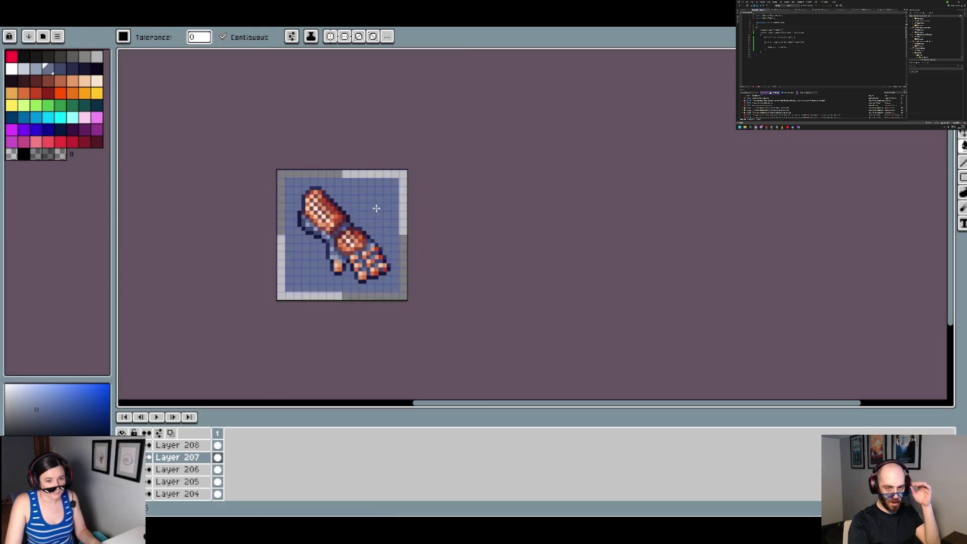
scroll(376, 209, up, 1)
scroll(376, 211, down, 3)
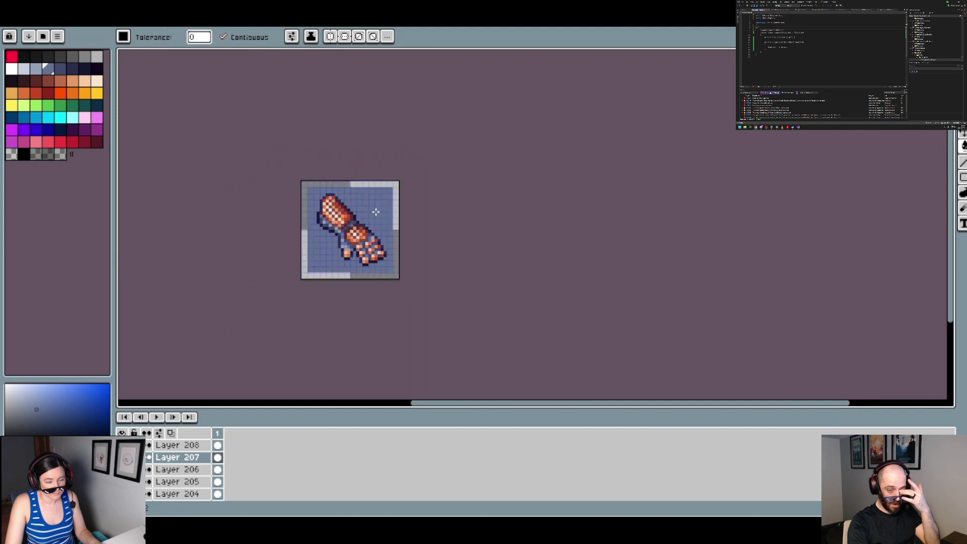
scroll(373, 210, up, 3)
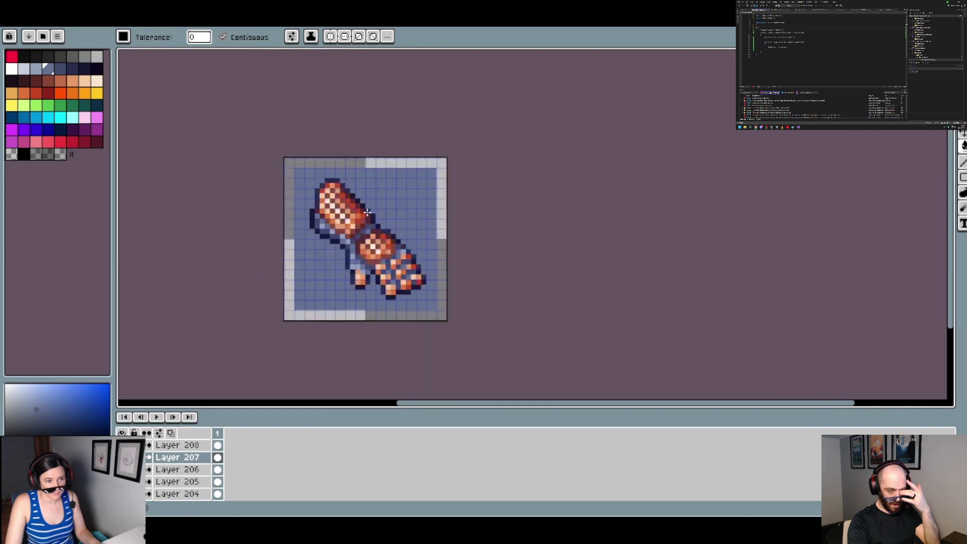
Recolour the square backdrop behind the glove with a lighter blue-grey and check it at small size
click(37, 68)
scroll(412, 195, down, 3)
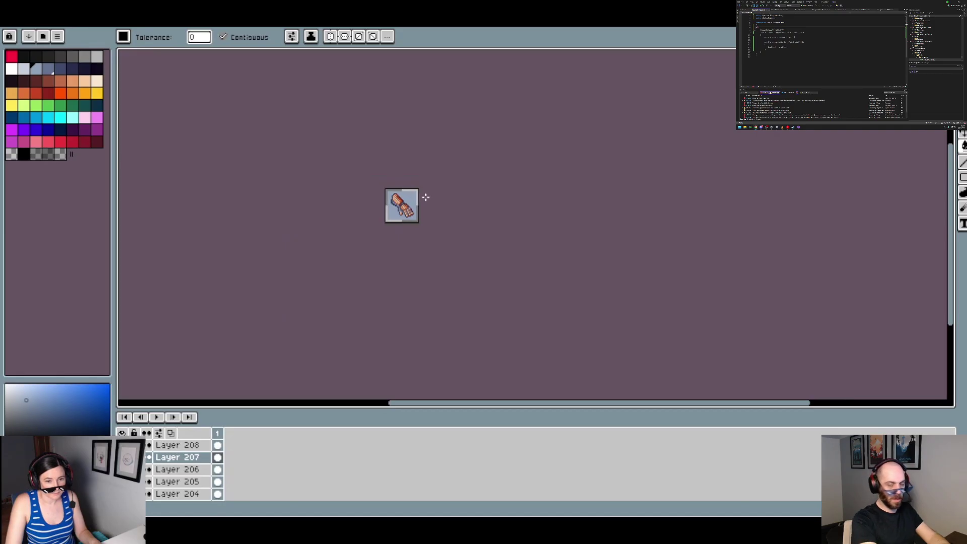
scroll(423, 196, up, 3)
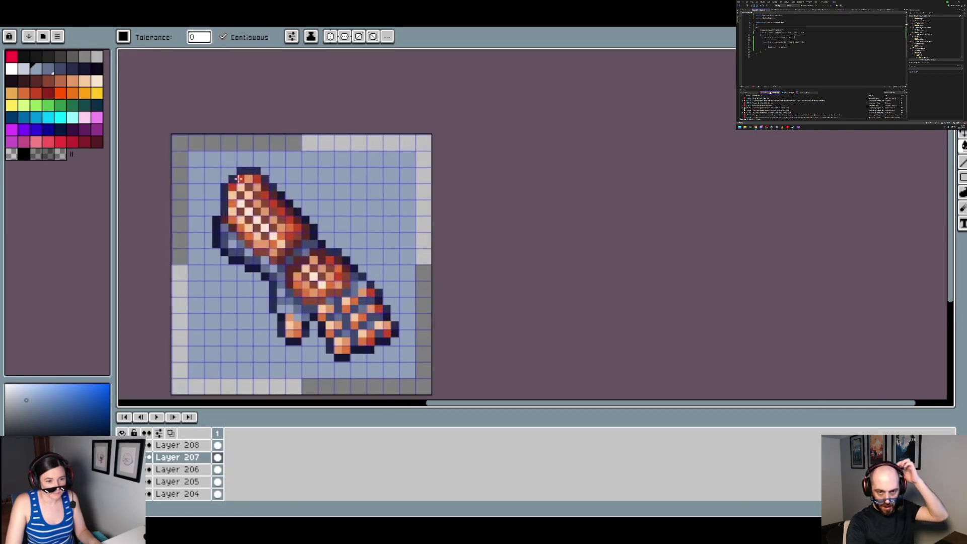
Try shading the upper-right part of the square backdrop slate blue inside a one-cell border, and check it at smaller size
click(48, 69)
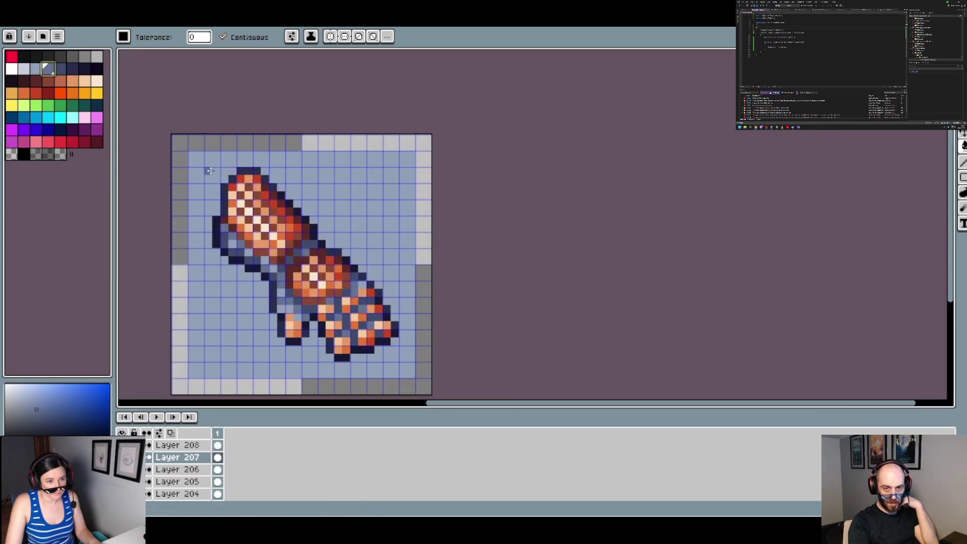
key(b)
drag(214, 177, 212, 211)
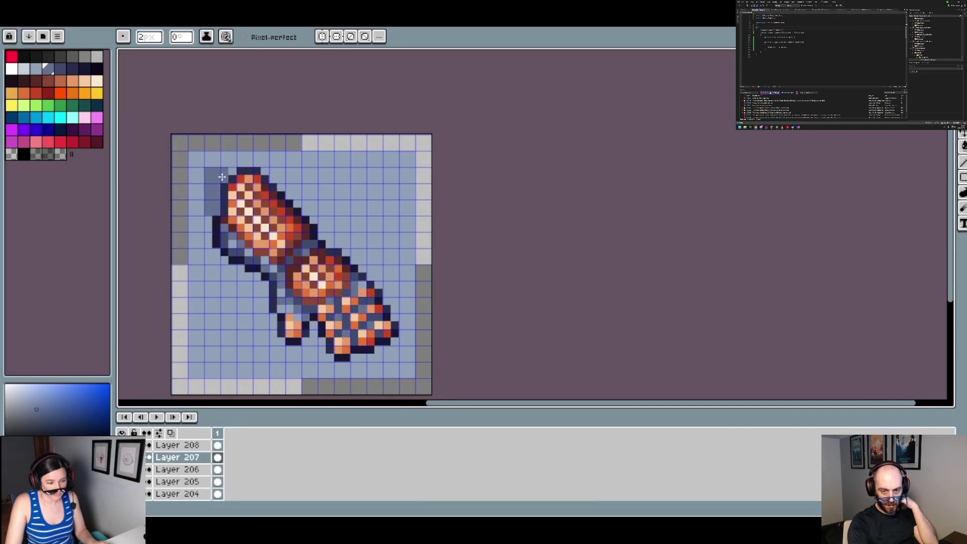
key(minus)
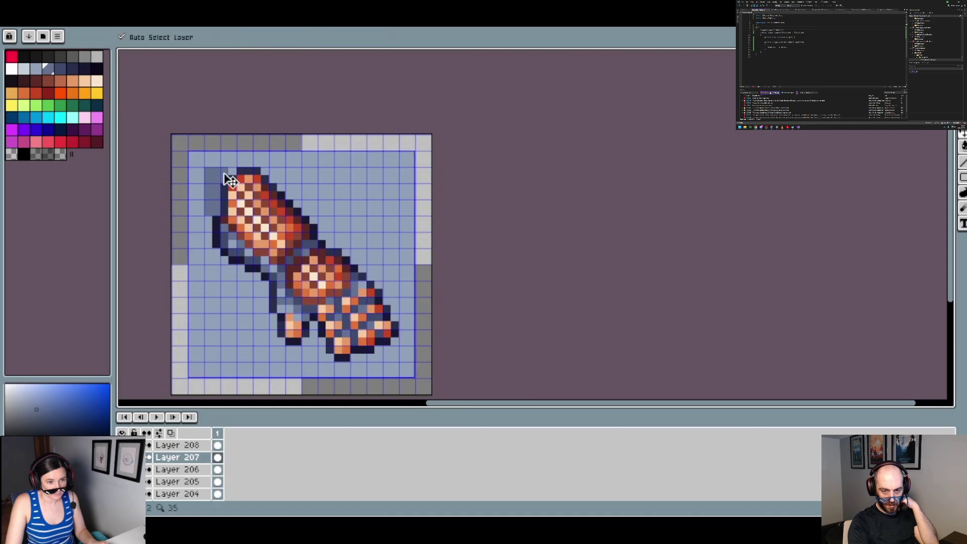
click(265, 171)
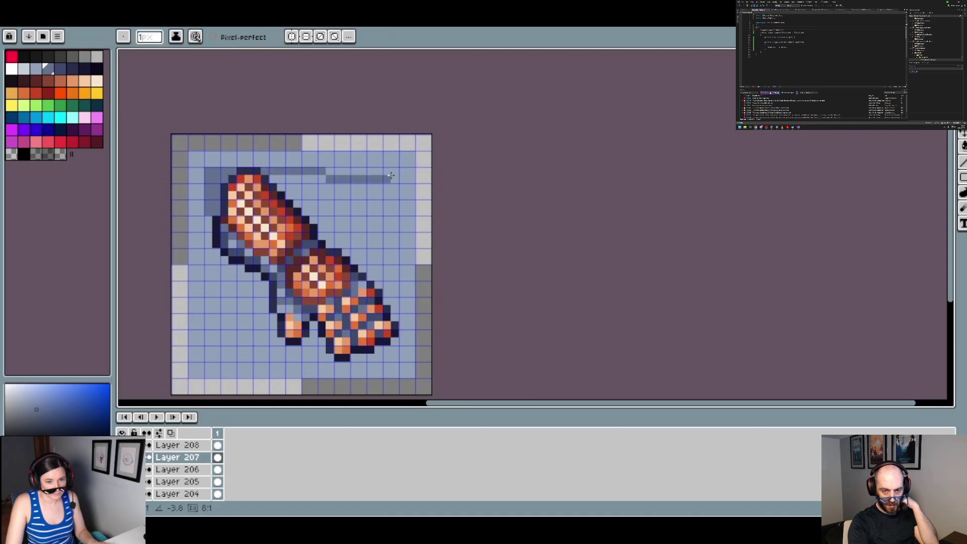
shift+click(396, 170)
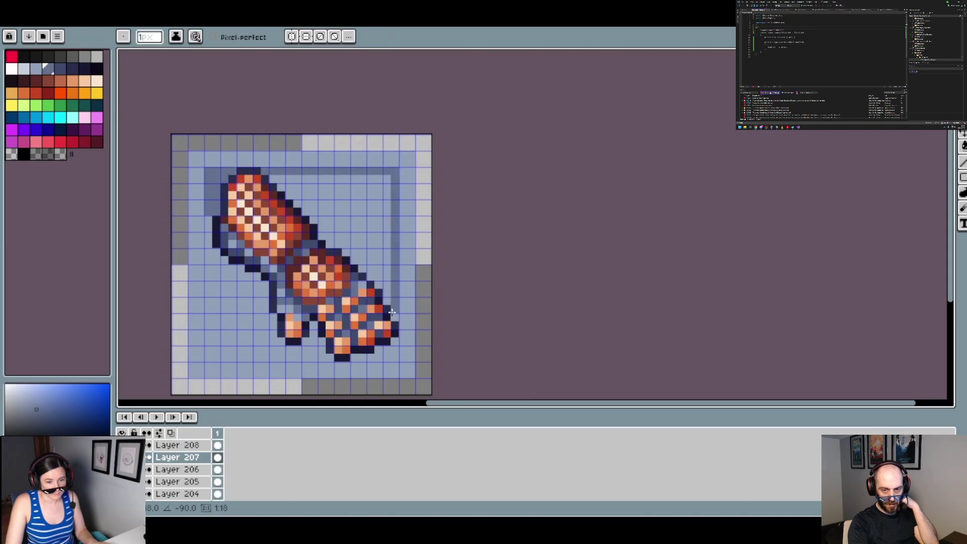
shift+click(392, 313)
key(g)
click(352, 210)
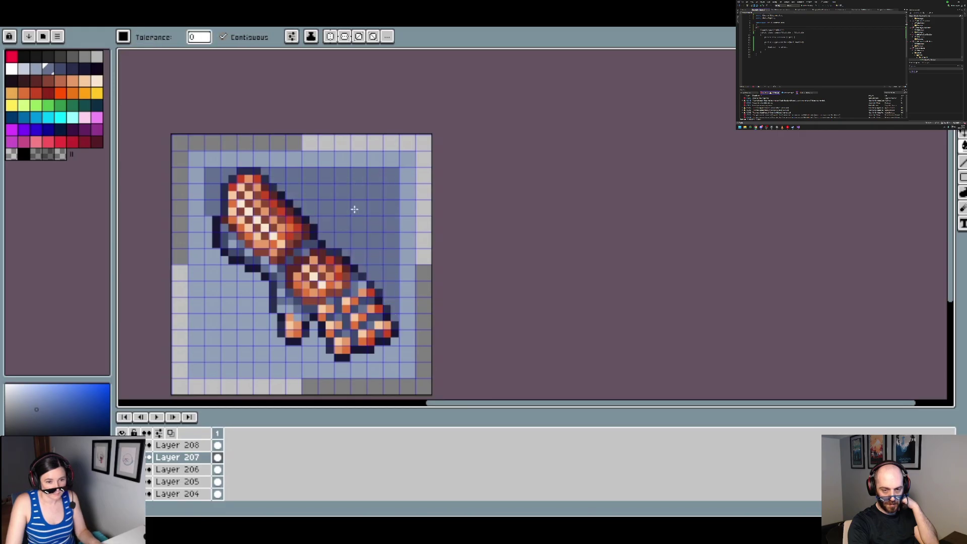
scroll(363, 218, down, 2)
scroll(364, 218, down, 1)
scroll(367, 225, up, 2)
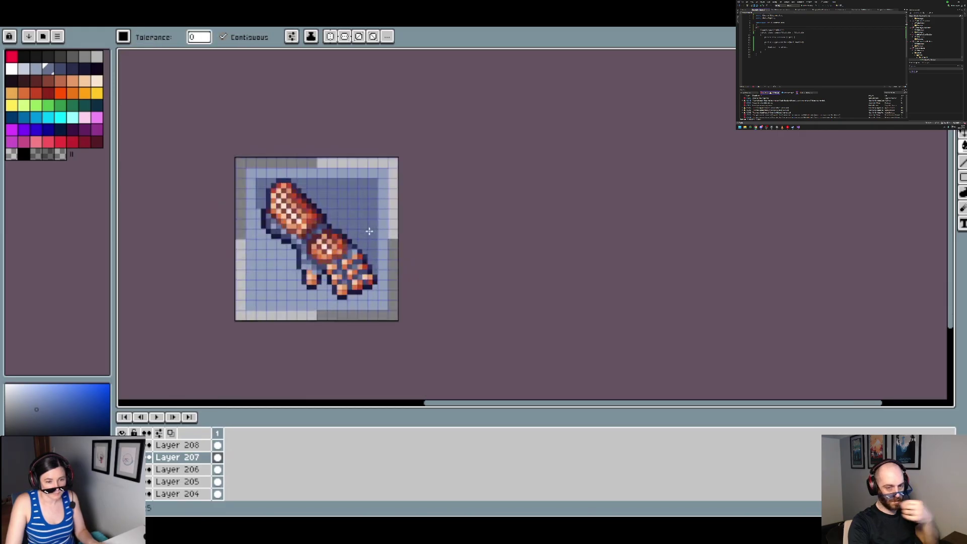
Undo the slate-blue outline and fill on the upper-right side of the backdrop
key(ctrl+z)
key(ctrl+z)
key(ctrl+z)
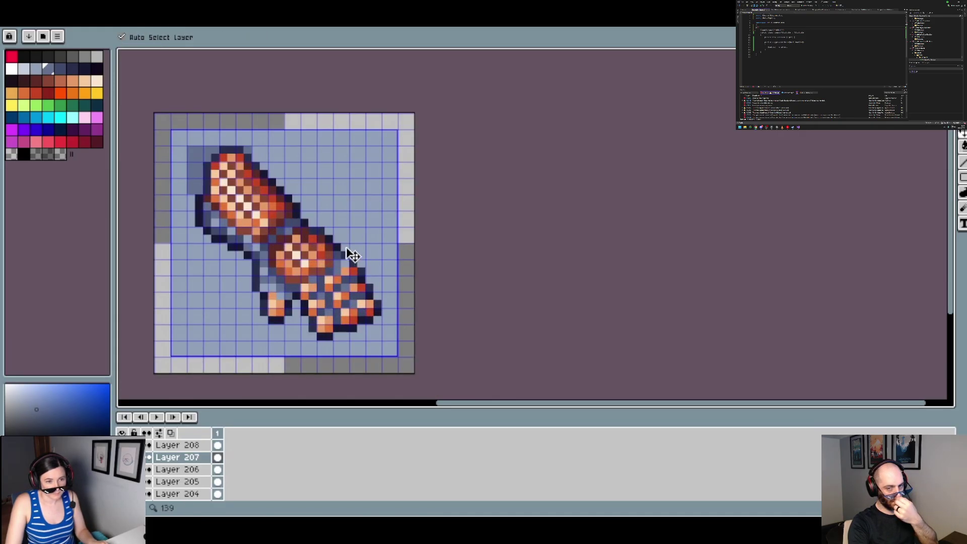
click(189, 201)
key(ctrl+z)
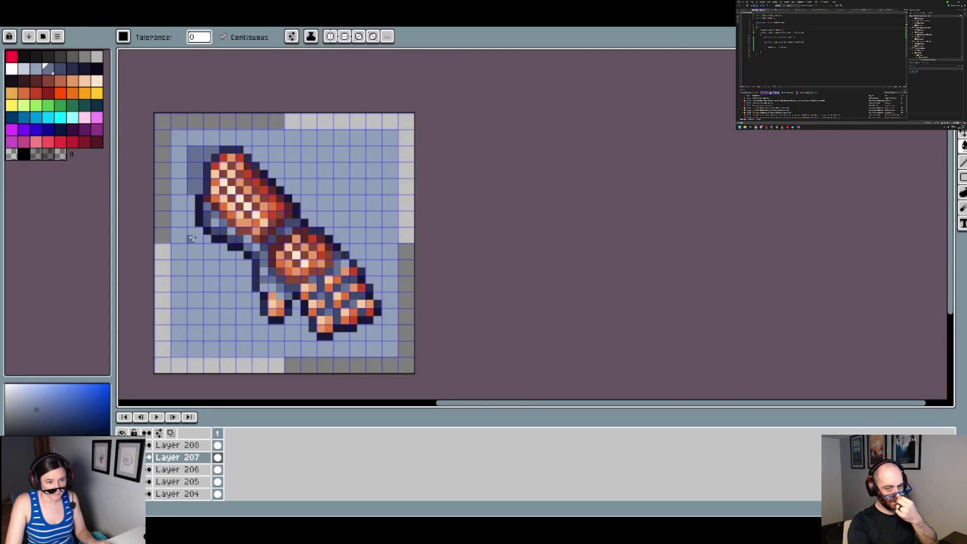
Outline the backdrop's lower-left half in slate blue with 1 px lines one cell inside its edges, fill it, and check it at small size
key(b)
shift+click(191, 336)
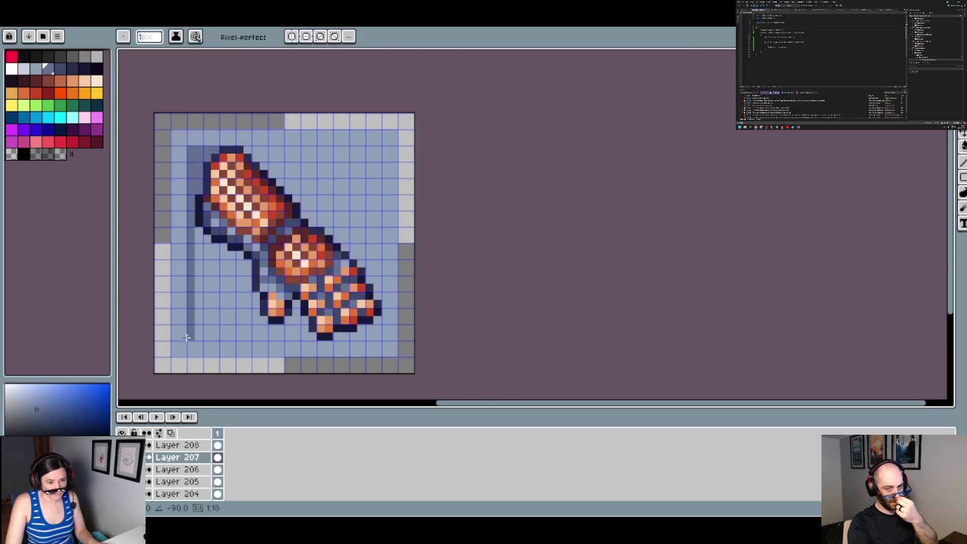
shift+click(315, 337)
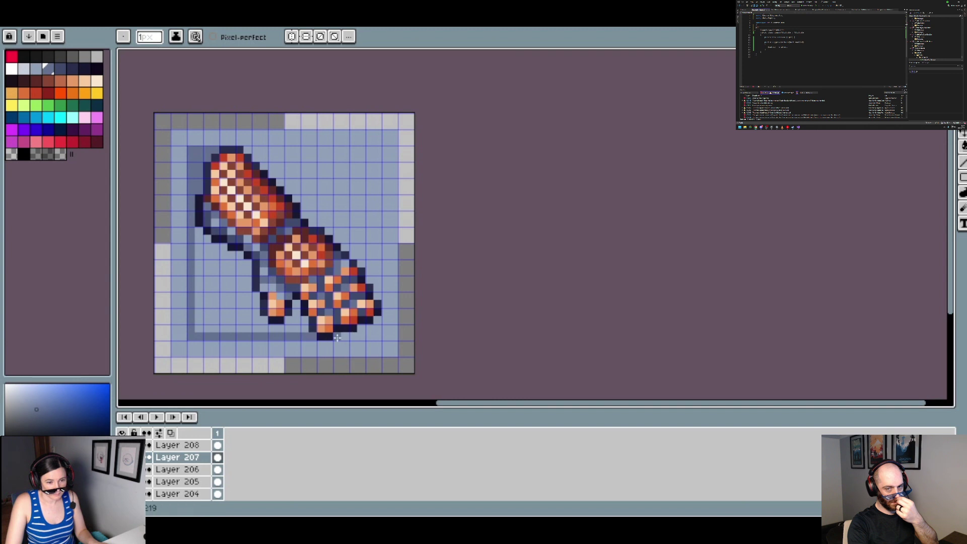
shift+click(381, 336)
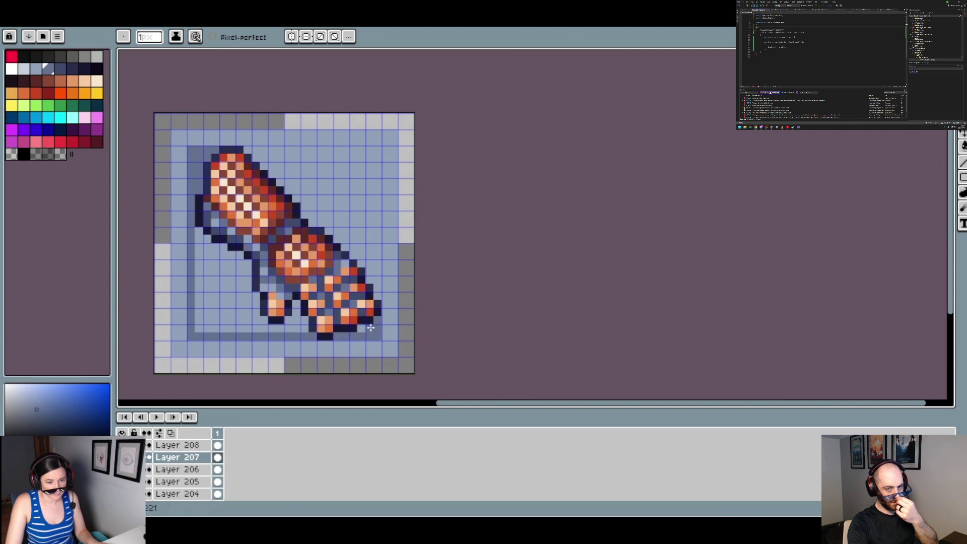
key(g)
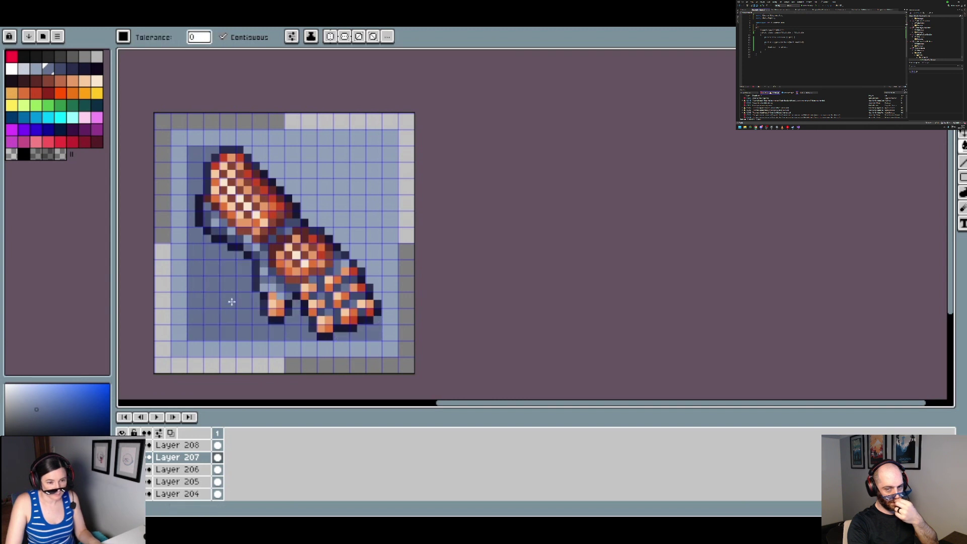
scroll(328, 286, down, 4)
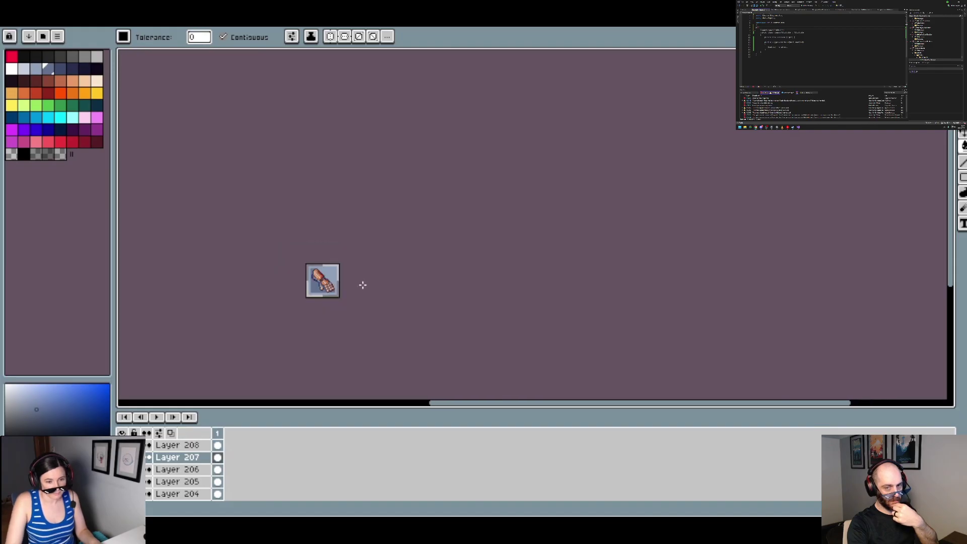
scroll(362, 284, down, 1)
scroll(344, 285, up, 2)
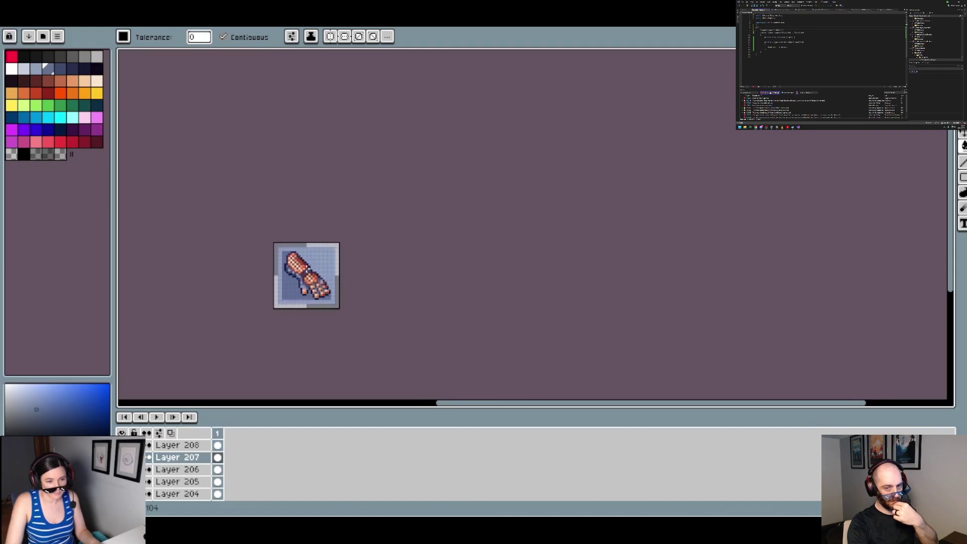
scroll(287, 262, up, 2)
scroll(282, 252, up, 1)
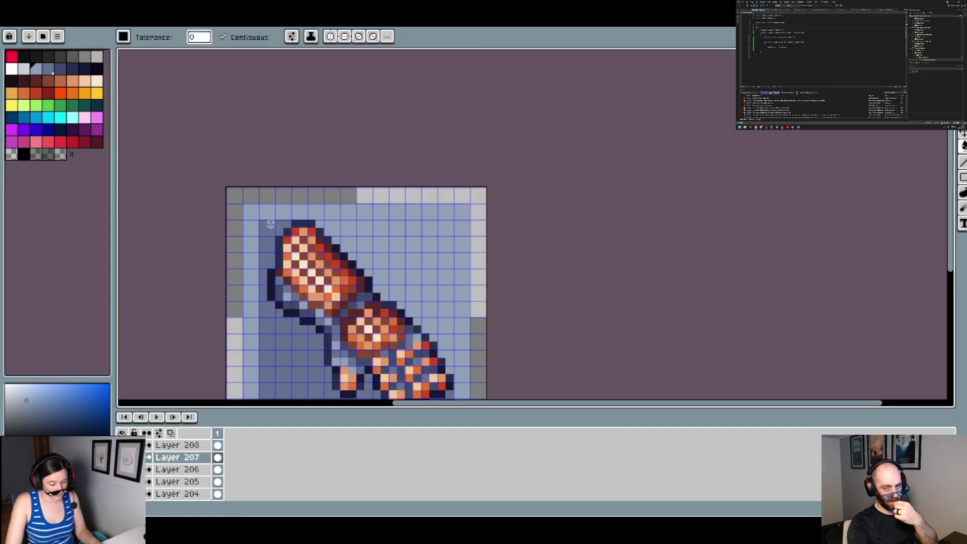
Trim the ends of the slate-blue shadow with light blue-grey pixels at the backdrop's upper-left and lower-right corners
key(p)
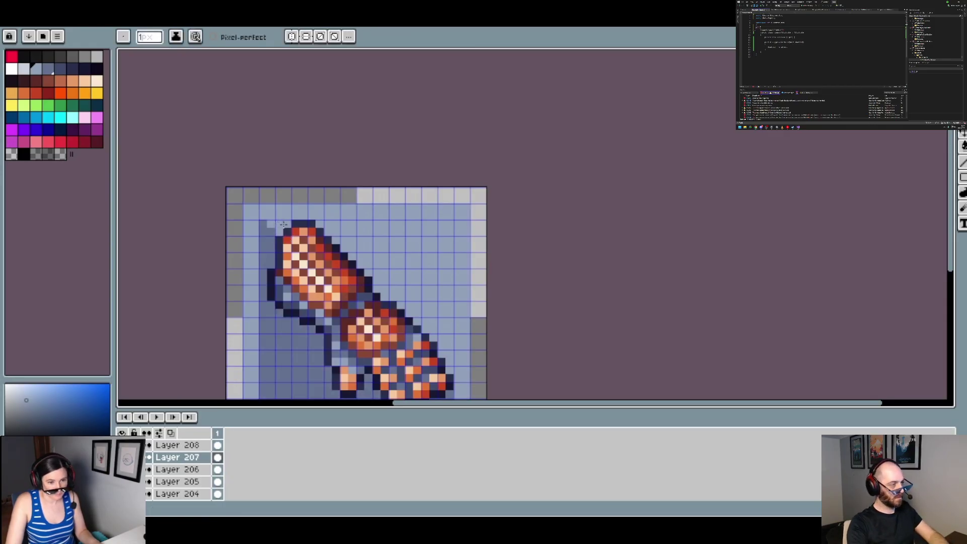
scroll(335, 245, down, 2)
scroll(390, 323, up, 2)
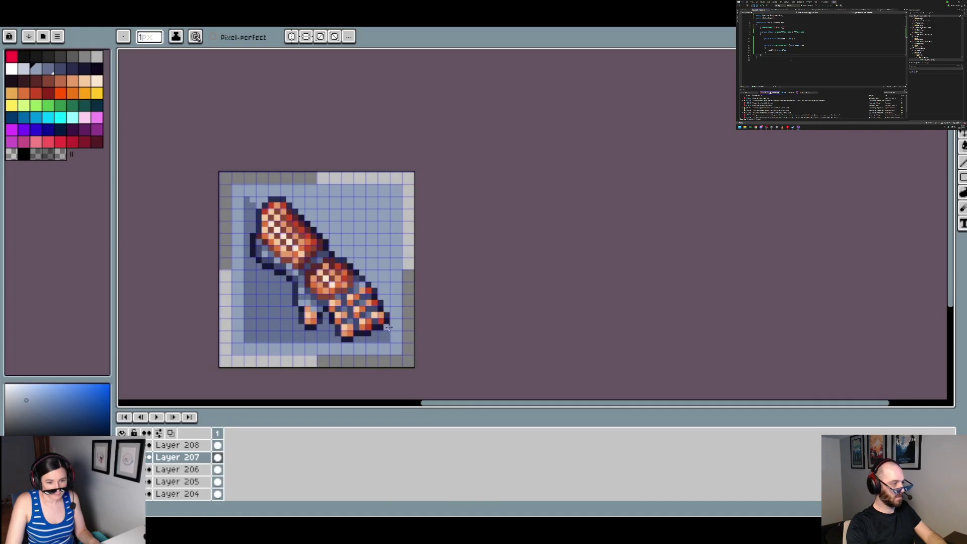
scroll(410, 329, down, 2)
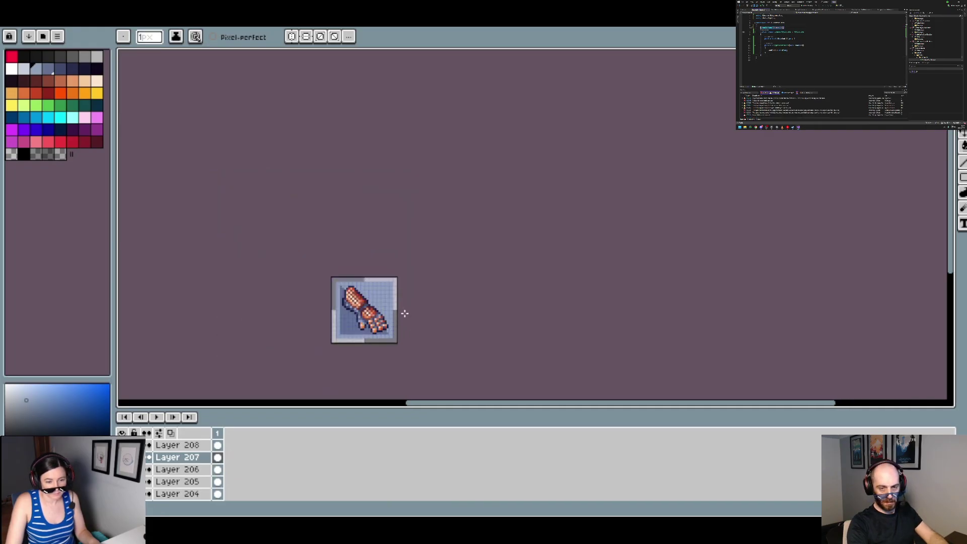
scroll(387, 313, up, 1)
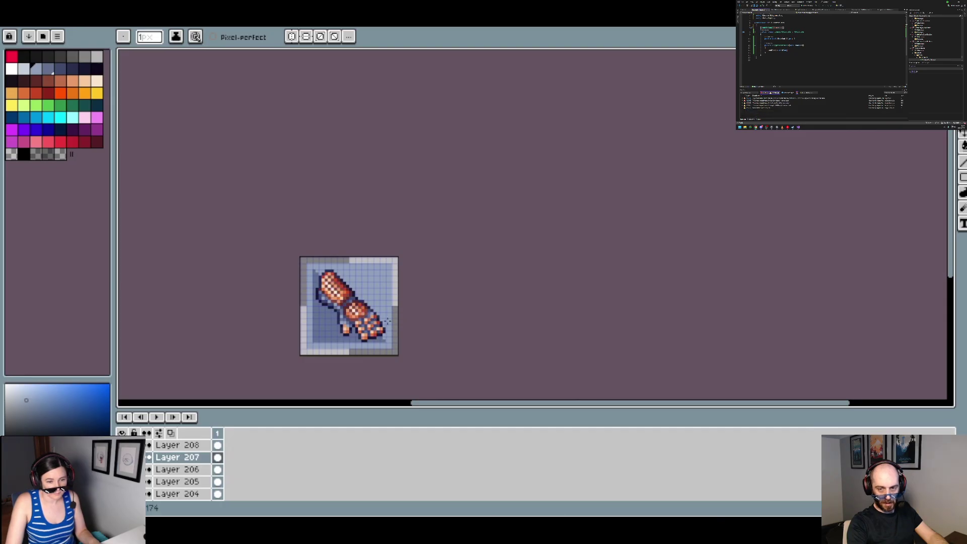
scroll(388, 320, up, 1)
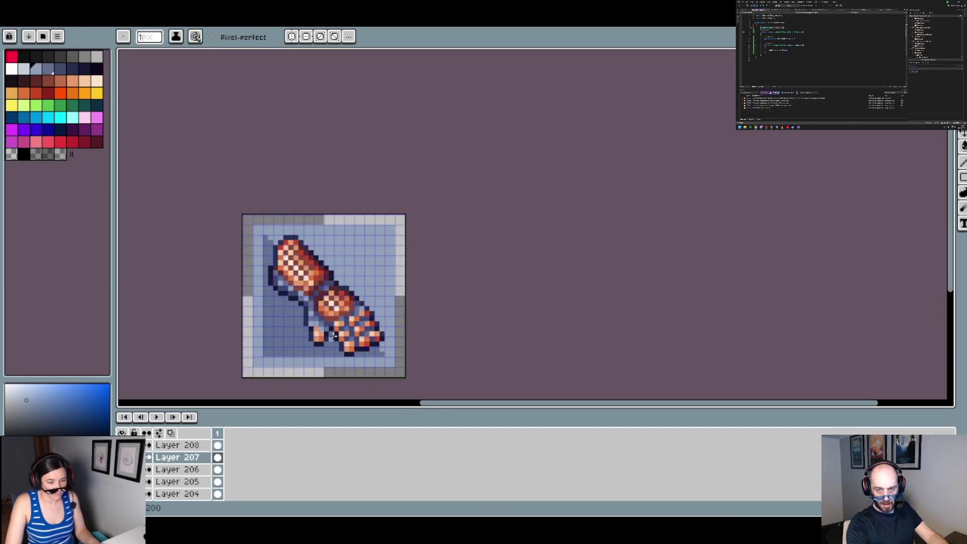
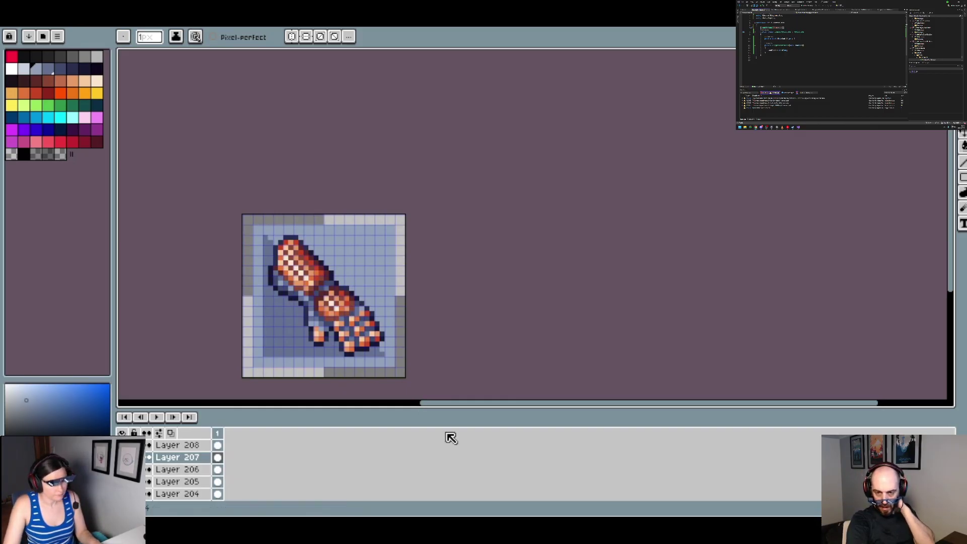
Examine the glove icon at small size and the inventory slot panel in the UI sprite for comparison
click(183, 458)
scroll(391, 338, down, 5)
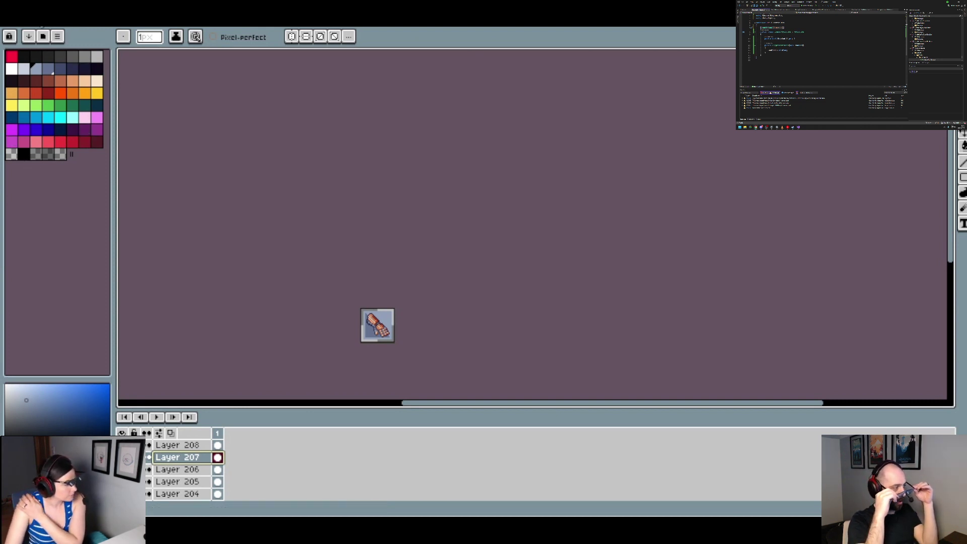
click(56, 26)
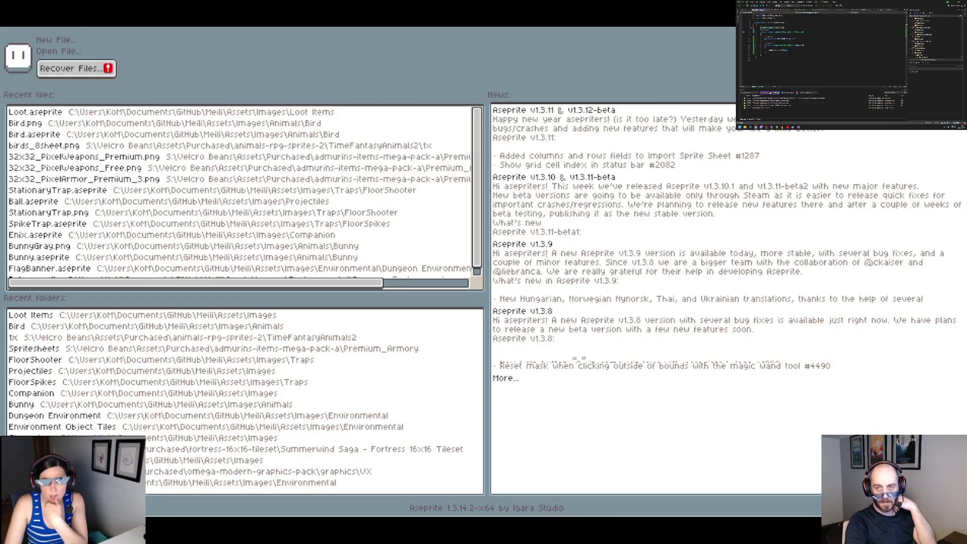
key(ctrl+Tab)
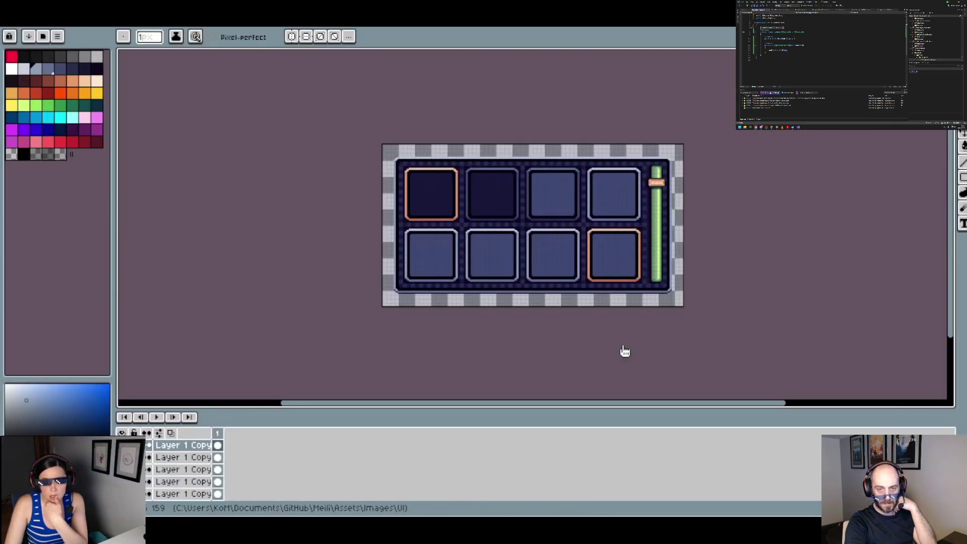
scroll(521, 313, down, 1)
scroll(522, 296, up, 1)
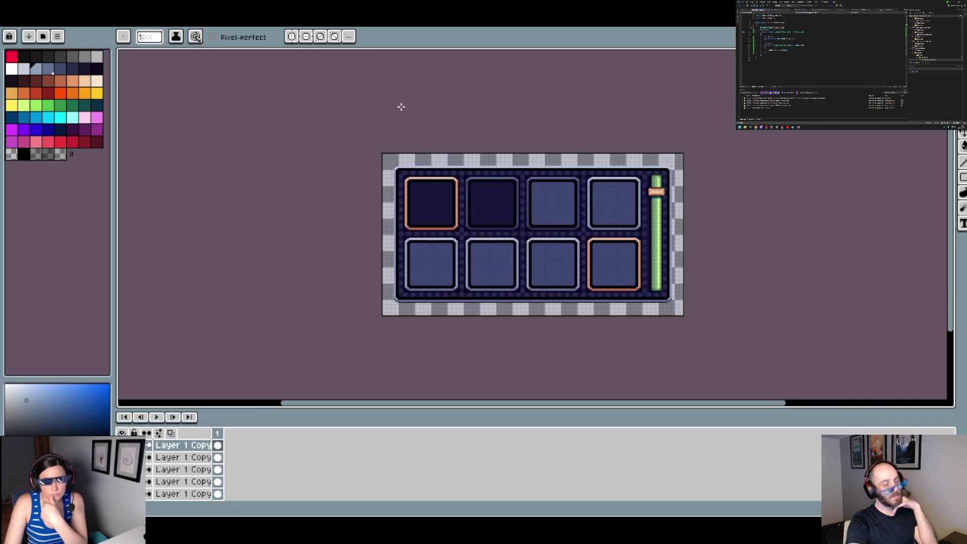
Return to the glove sprite and clear the whole blue-grey and slate backdrop around the glove to transparent
key(ctrl+Tab)
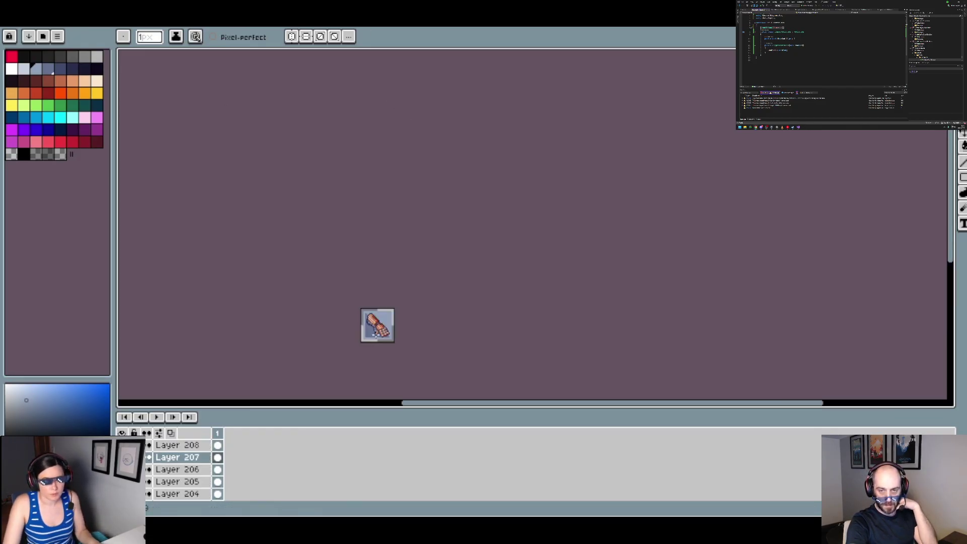
scroll(376, 334, up, 3)
scroll(392, 305, down, 1)
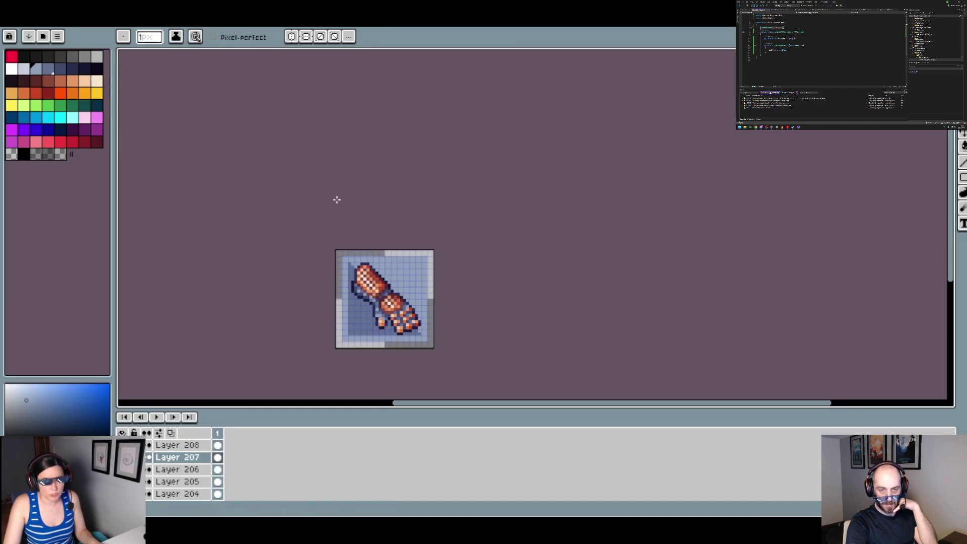
scroll(369, 308, down, 3)
scroll(378, 303, up, 4)
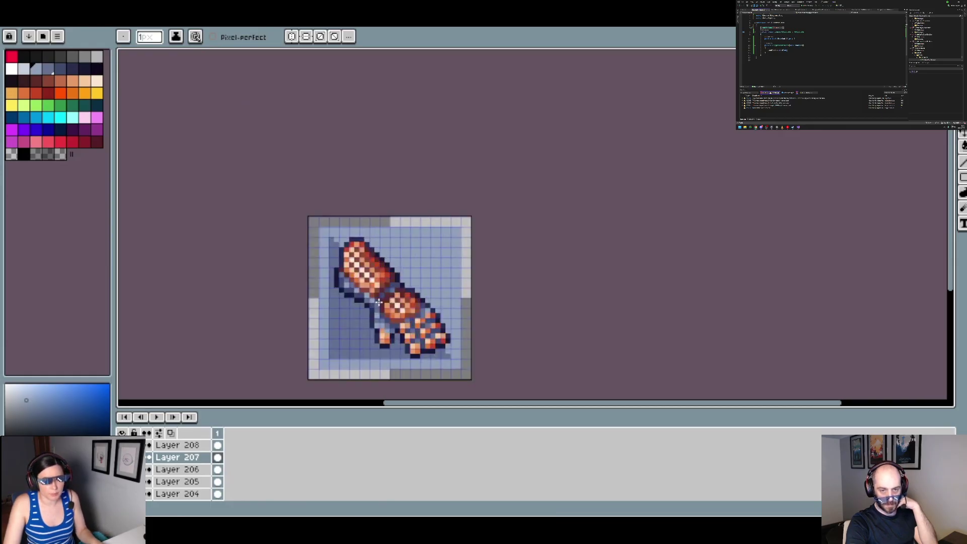
scroll(379, 302, up, 1)
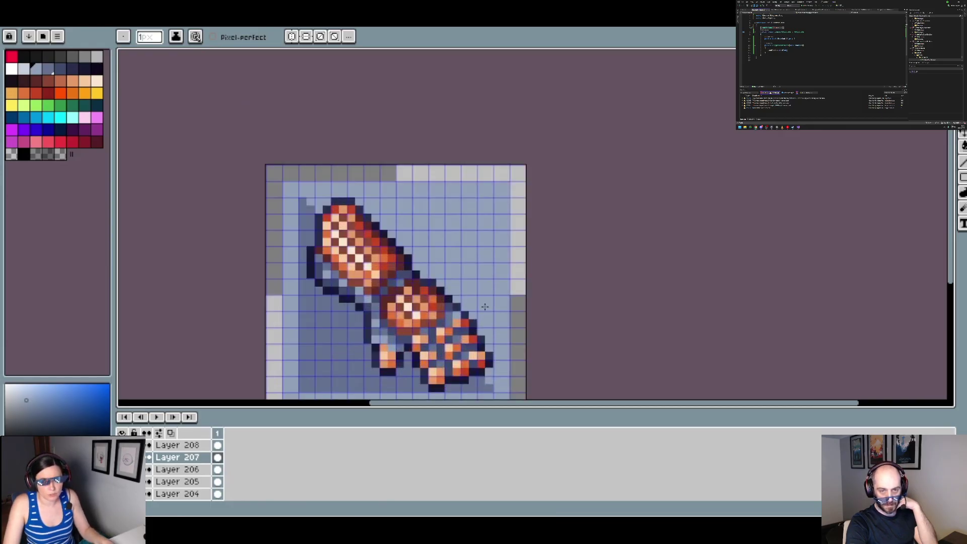
alt+click(521, 289)
key(g)
click(465, 308)
click(335, 348)
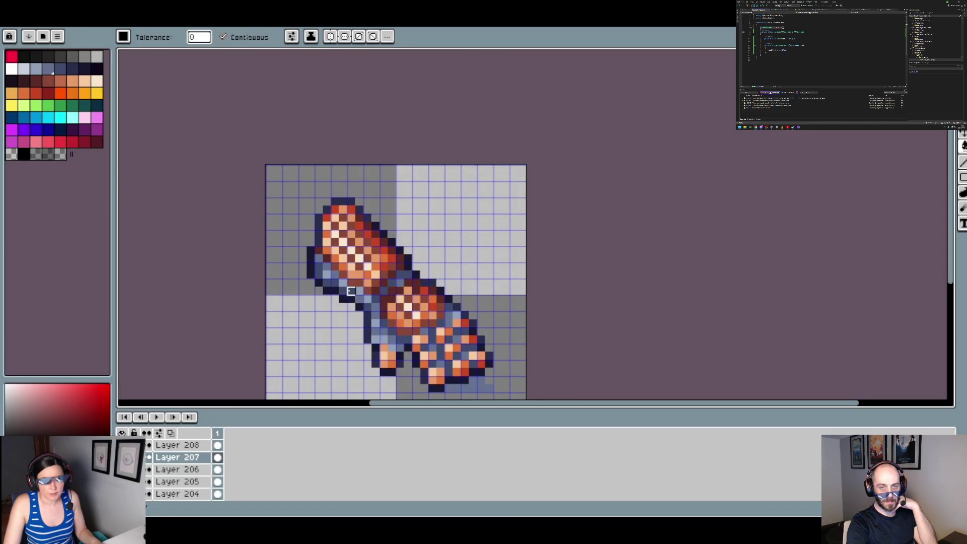
click(473, 388)
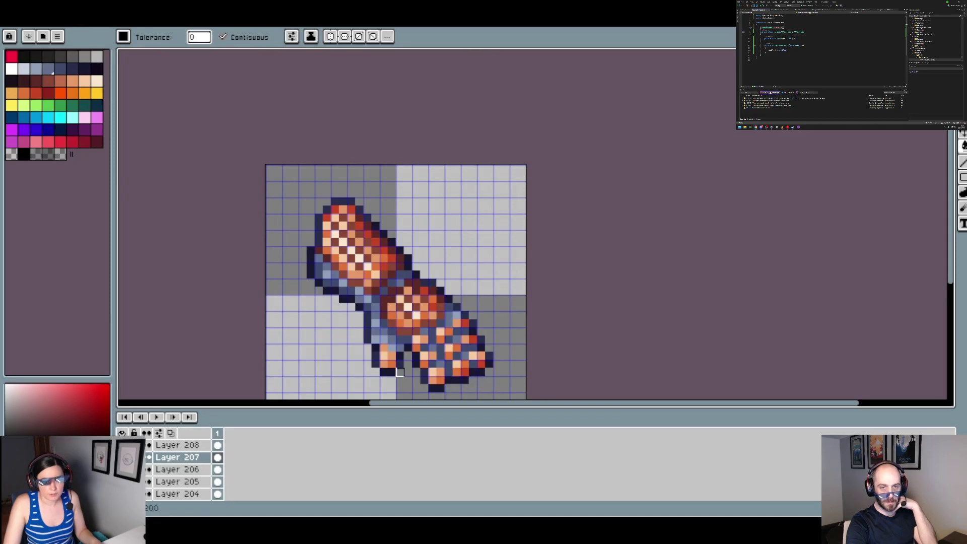
Sample the light blue-grey from an inventory slot's side border in the UI sprite and return to the glove sprite
click(48, 69)
key(ctrl+Tab)
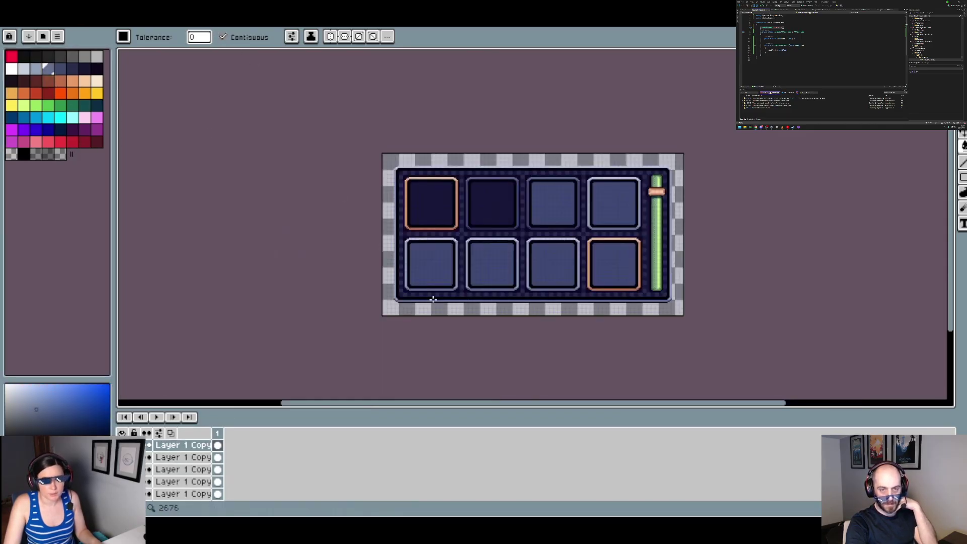
scroll(430, 272, up, 4)
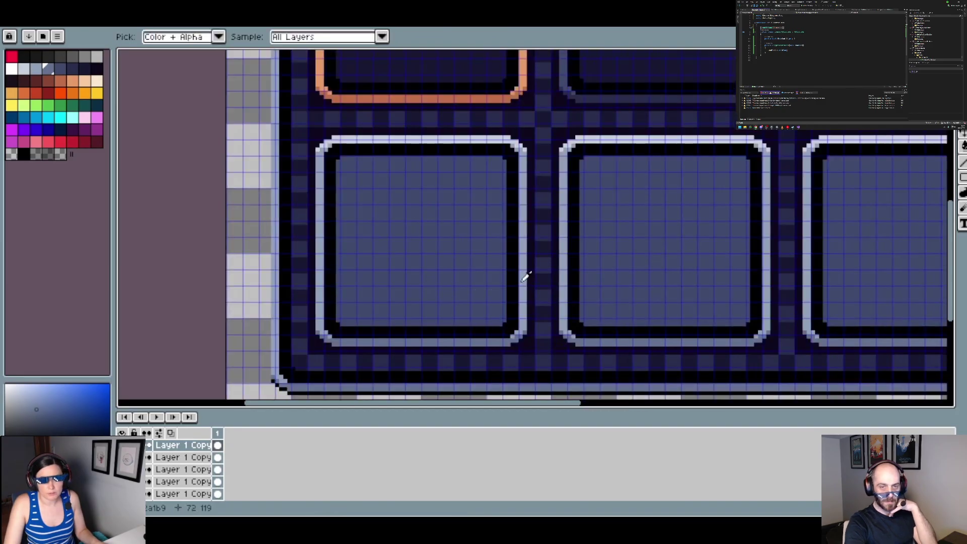
key(ctrl+Tab)
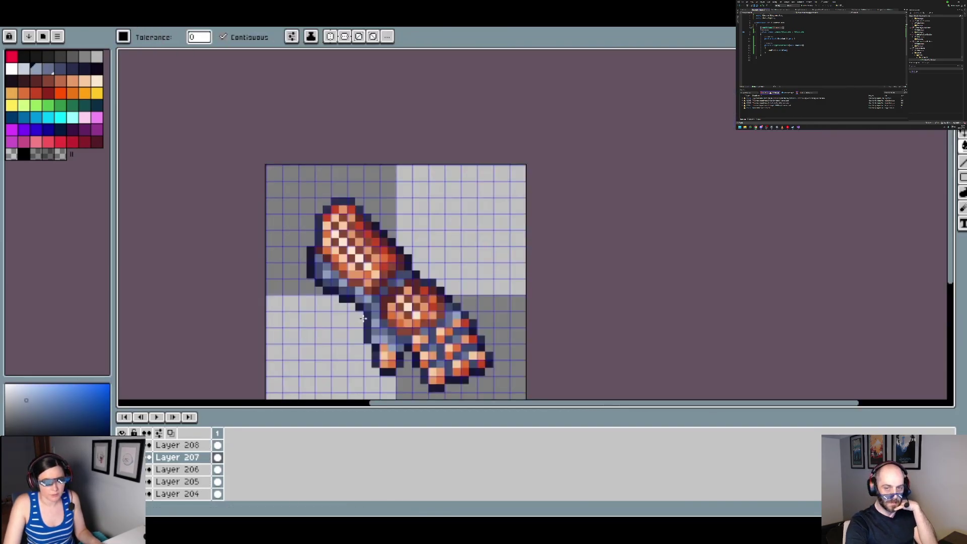
Draw a one-pixel light blue-grey outline around the whole glove with the Pencil tool
key(b)
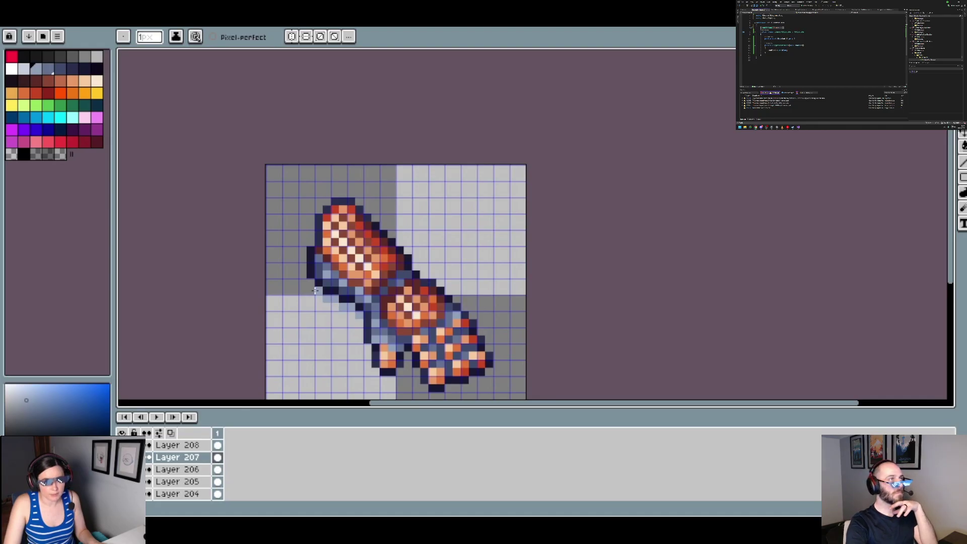
mouse_move(301, 276)
mouse_down()
mouse_move(310, 216)
mouse_move(333, 194)
mouse_move(355, 193)
mouse_up()
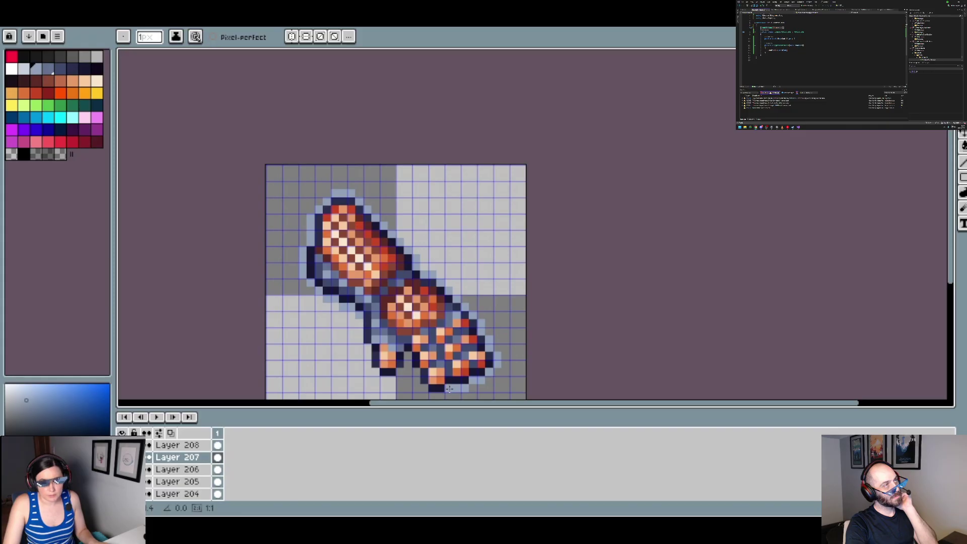
scroll(434, 393, down, 1)
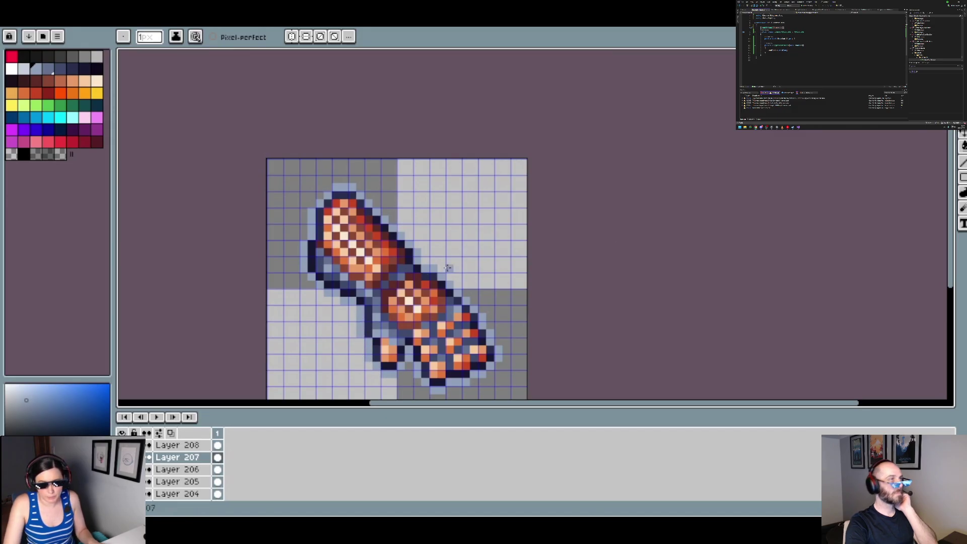
Copy the whole outlined glove sprite and paste it over the lower-left inventory slot in the UI sprite to compare
key(m)
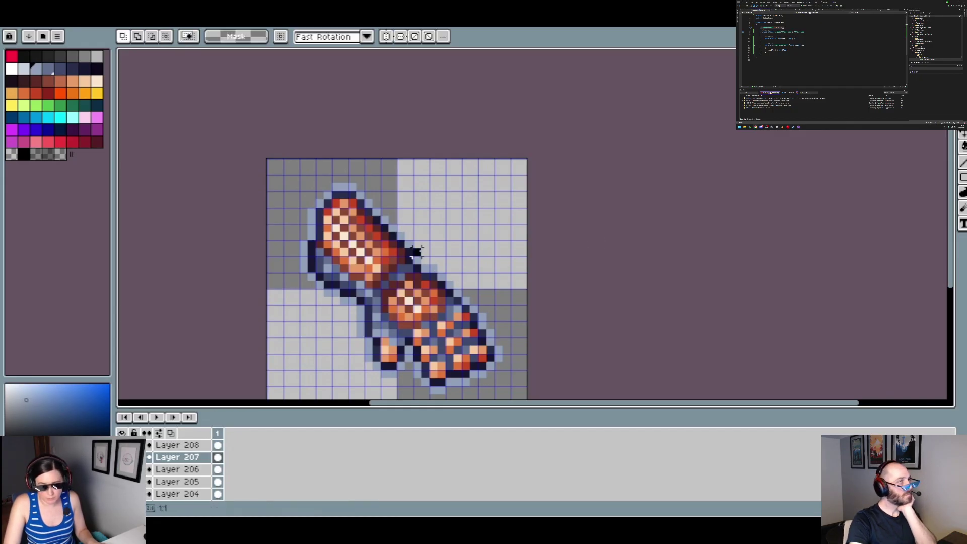
key(ctrl+a)
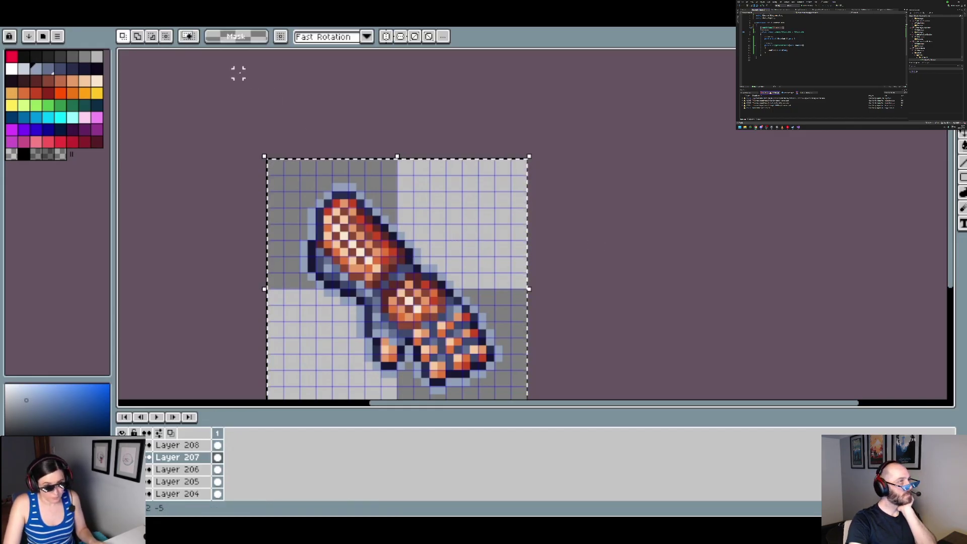
key(ctrl+c)
key(ctrl+Tab)
key(ctrl+v)
drag(323, 237, 450, 250)
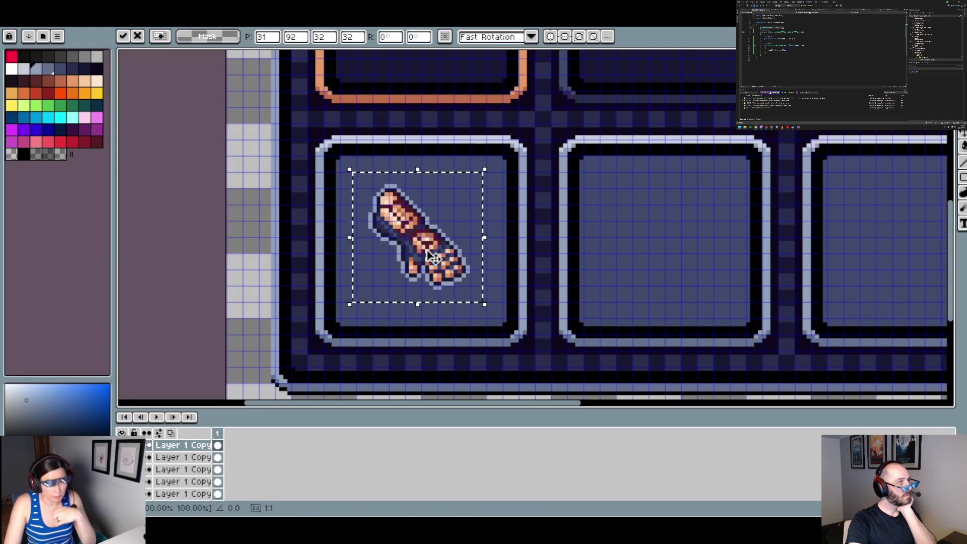
drag(431, 256, 435, 265)
scroll(435, 265, down, 2)
scroll(437, 261, up, 3)
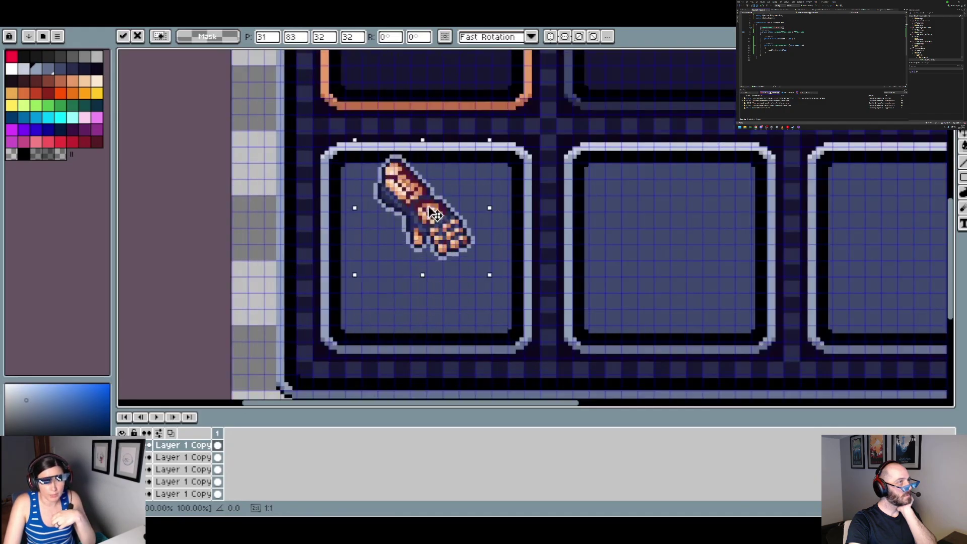
Try the pasted glove in the dark orange-bordered slot, check it at small size, and discard the paste
scroll(432, 162, down, 2)
drag(431, 215, 419, 142)
scroll(433, 125, down, 1)
scroll(458, 125, up, 1)
scroll(452, 157, down, 1)
scroll(452, 157, down, 1)
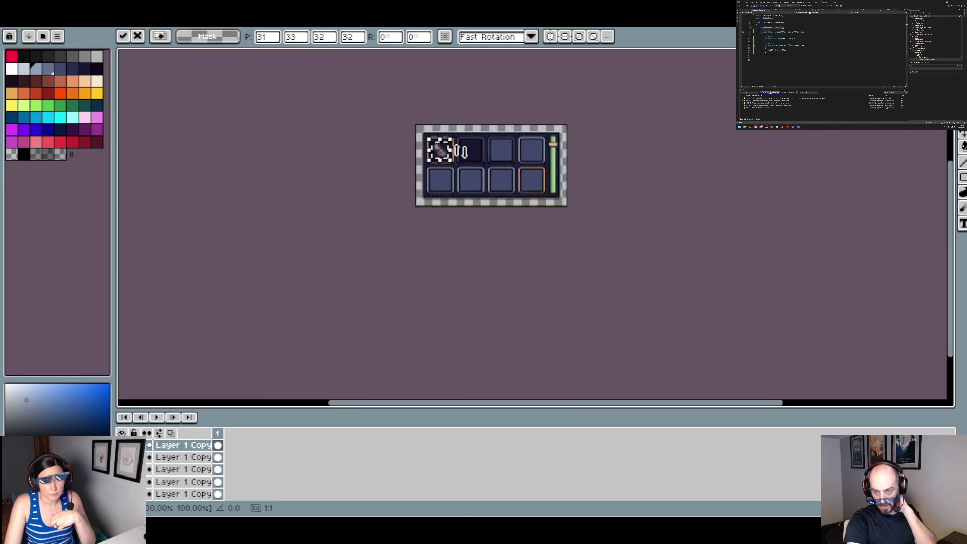
scroll(460, 151, up, 1)
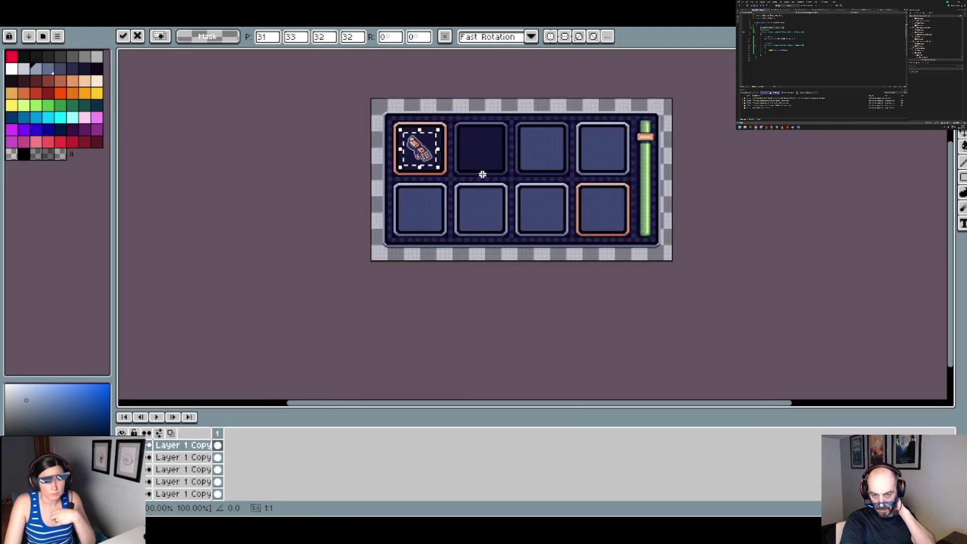
drag(447, 165, 455, 169)
key(Escape)
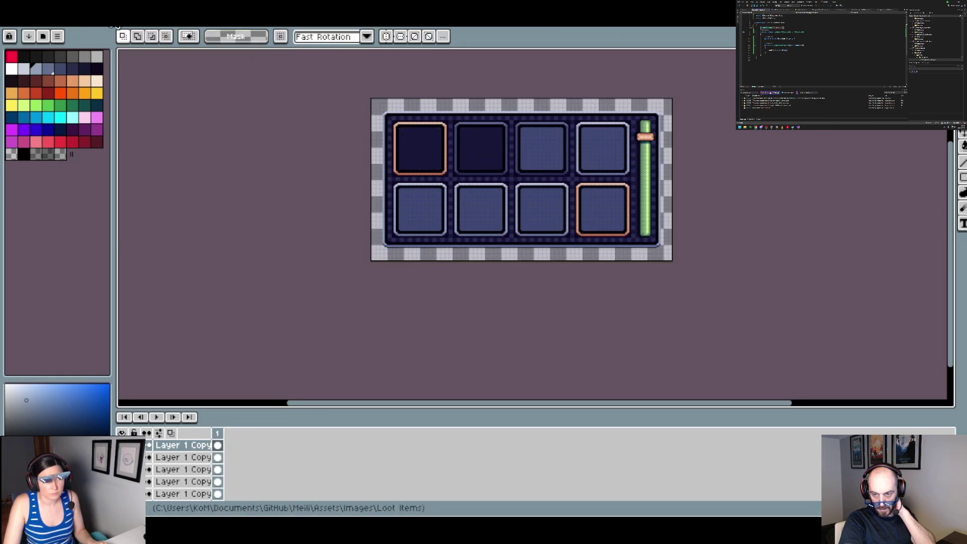
Check the glove sprite, paste it again over the UI sprite's lower-left slot at 31, 93, and discard the paste
key(ctrl+Tab)
scroll(418, 279, down, 1)
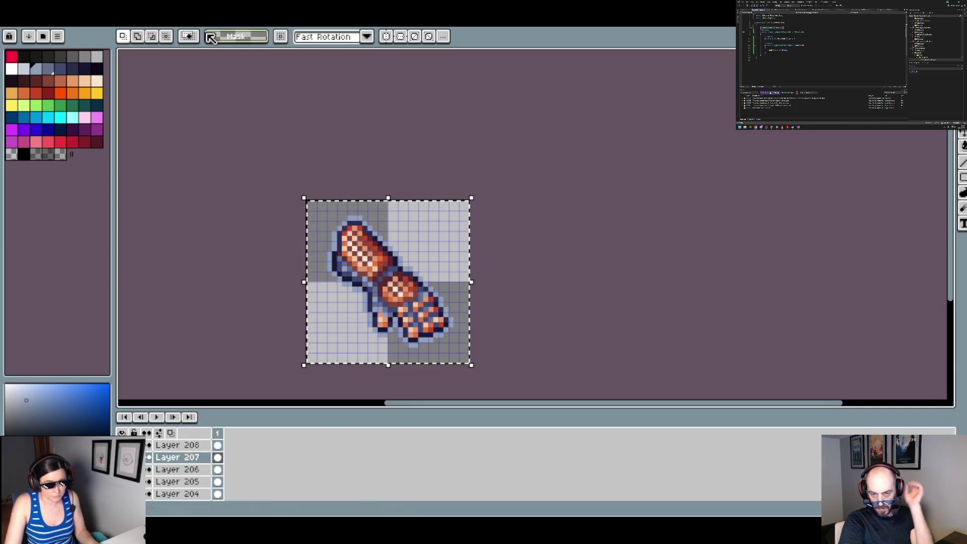
key(alt+v)
key(Escape)
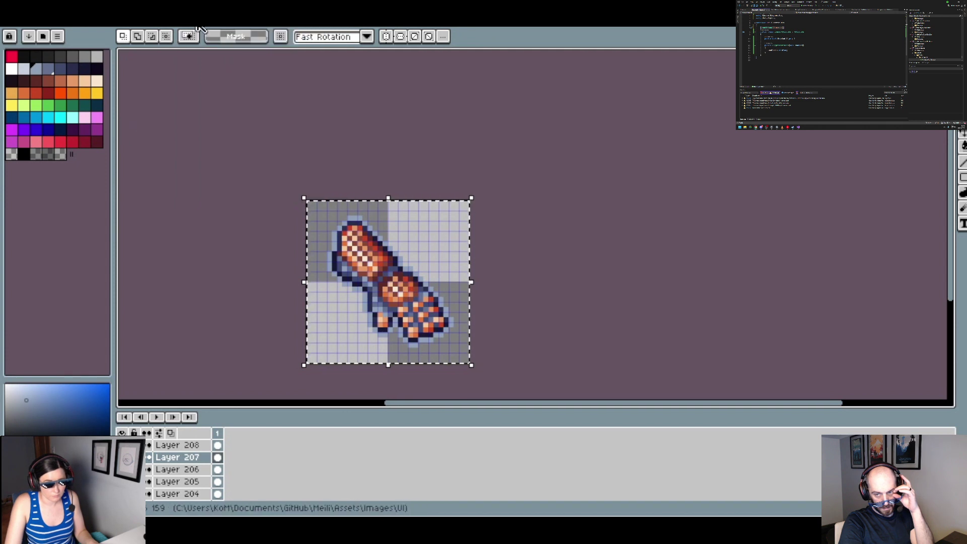
key(ctrl+Tab)
key(ctrl+v)
drag(402, 116, 427, 204)
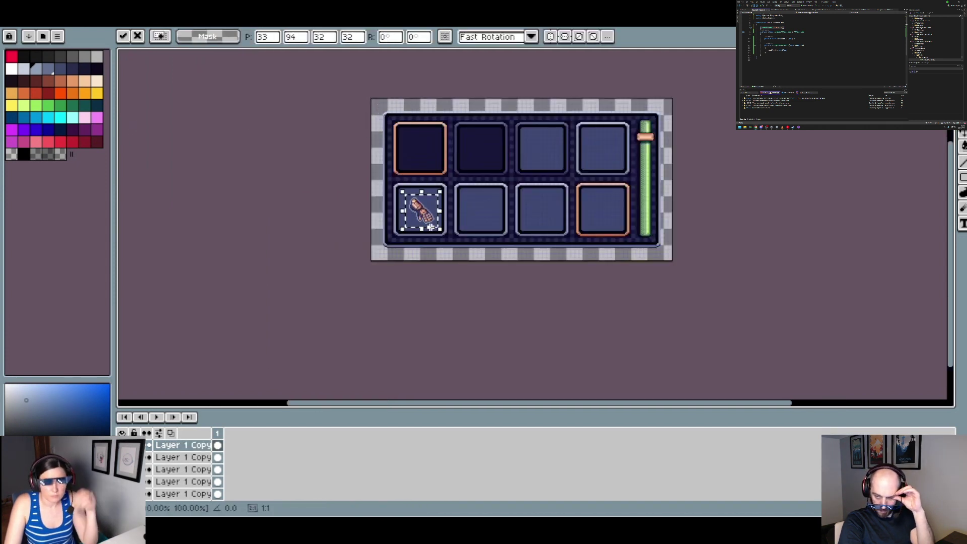
drag(423, 217, 419, 216)
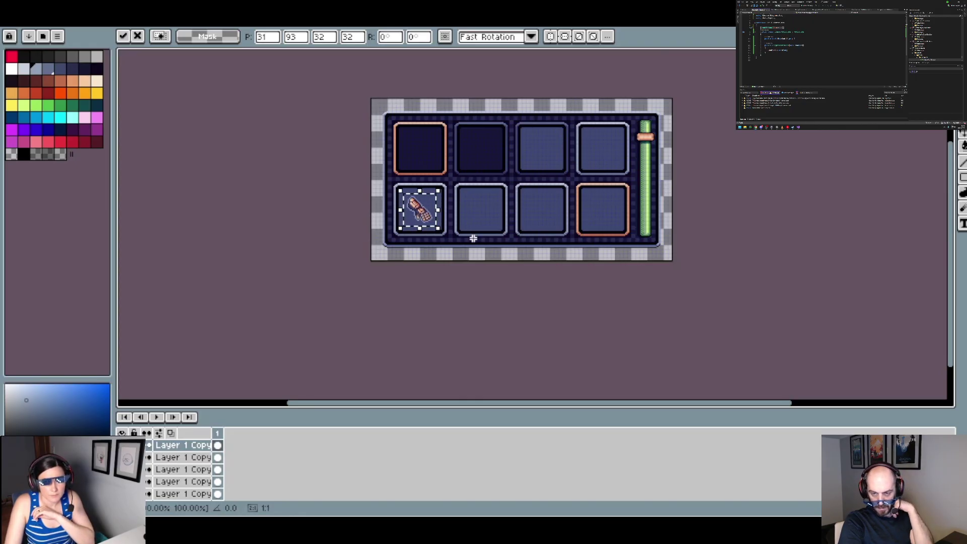
scroll(442, 205, up, 1)
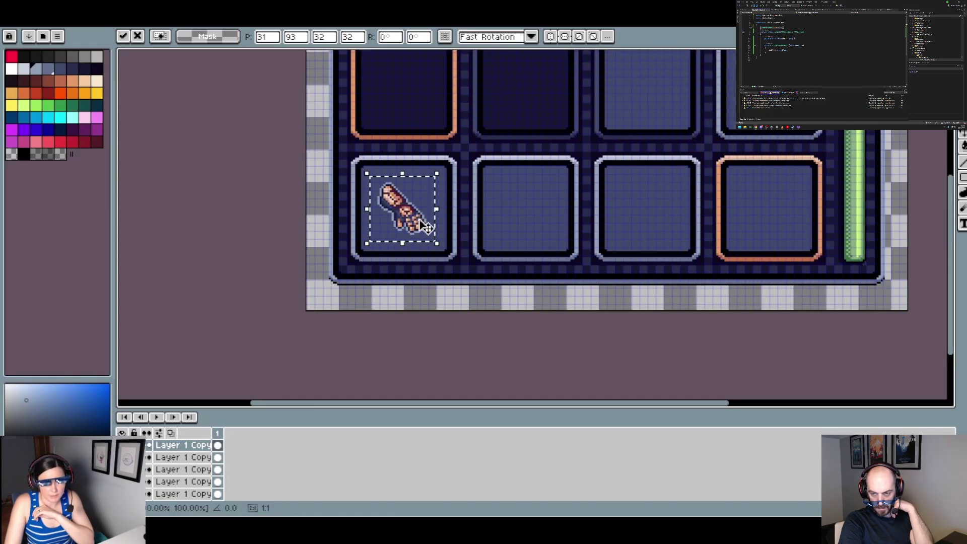
key(Escape)
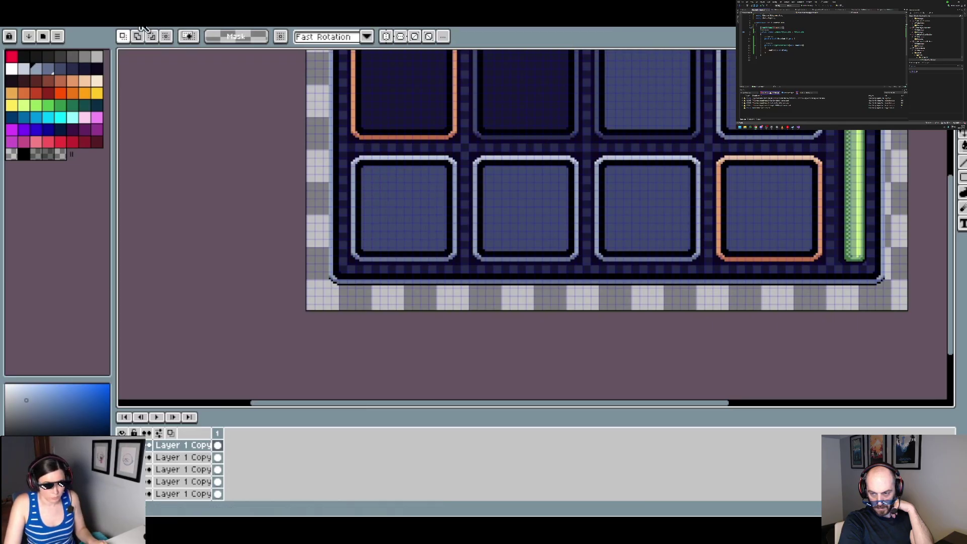
Return to the glove sprite and thicken the light blue-grey outline to two pixels around the cuff and along the upper-right edge
key(ctrl+Tab)
key(b)
scroll(355, 297, up, 1)
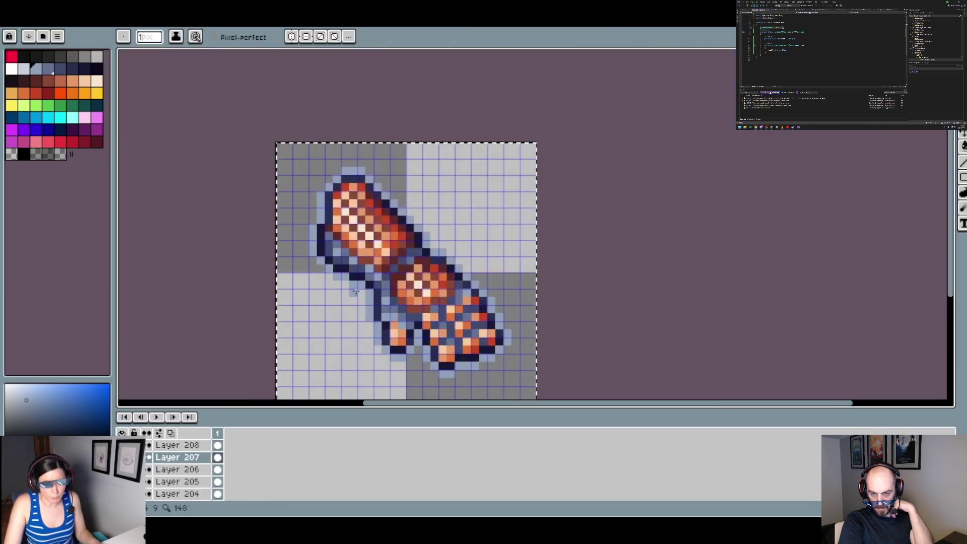
scroll(354, 294, up, 2)
mouse_move(354, 293)
mouse_down()
mouse_move(305, 272)
mouse_move(248, 222)
mouse_move(243, 170)
mouse_move(263, 147)
mouse_move(264, 96)
mouse_up()
scroll(281, 100, down, 3)
scroll(281, 100, up, 3)
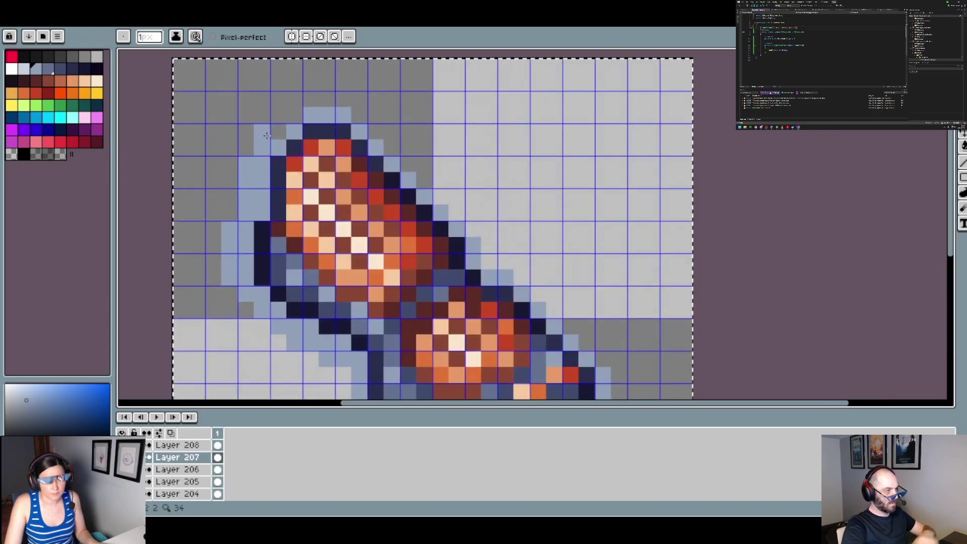
mouse_move(303, 106)
mouse_down()
mouse_move(351, 106)
mouse_move(495, 259)
mouse_move(569, 307)
mouse_move(555, 306)
mouse_move(568, 321)
mouse_up()
scroll(569, 321, down, 2)
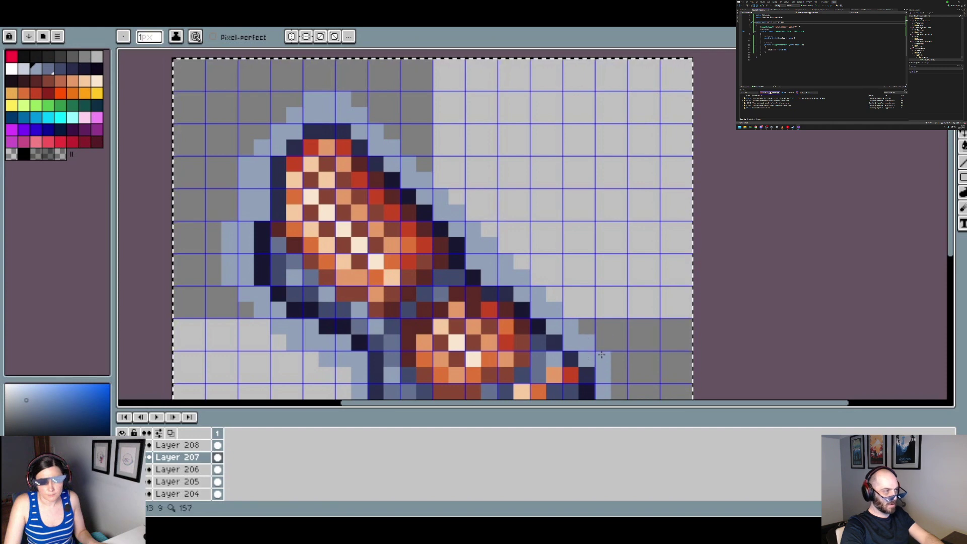
scroll(617, 348, down, 2)
scroll(618, 348, up, 1)
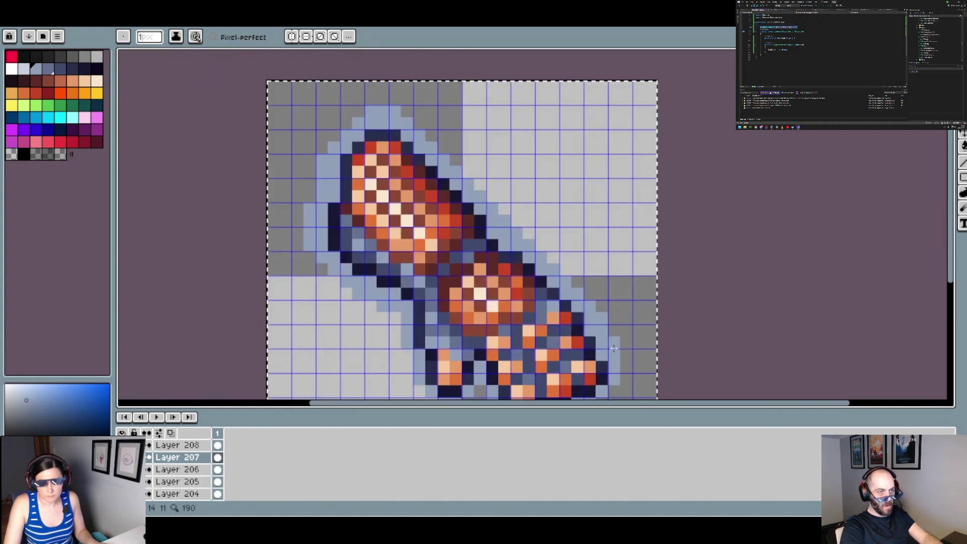
Thicken the light blue-grey outline to two pixels around the fingers, the lower edge and the thumb
scroll(619, 349, down, 2)
scroll(619, 349, up, 2)
scroll(619, 349, down, 1)
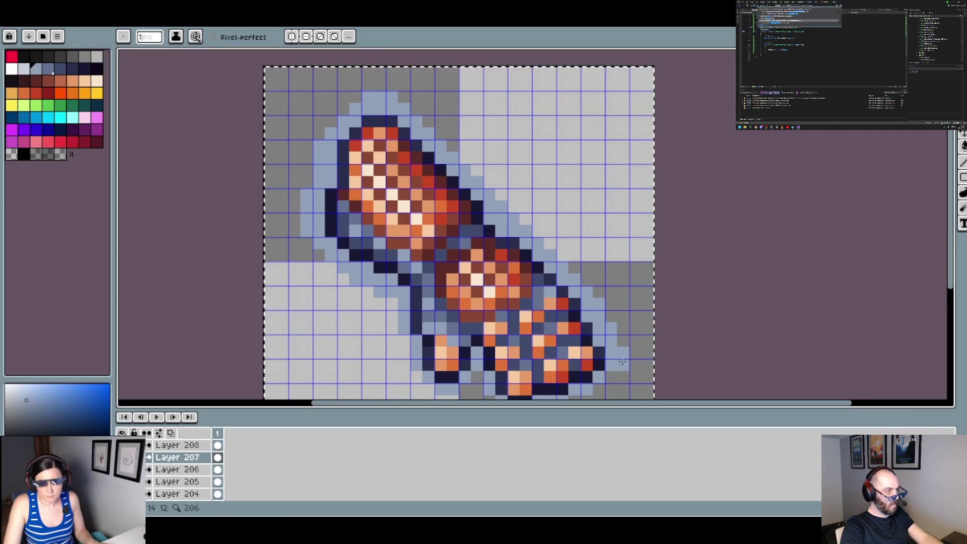
scroll(599, 387, down, 1)
scroll(599, 387, up, 2)
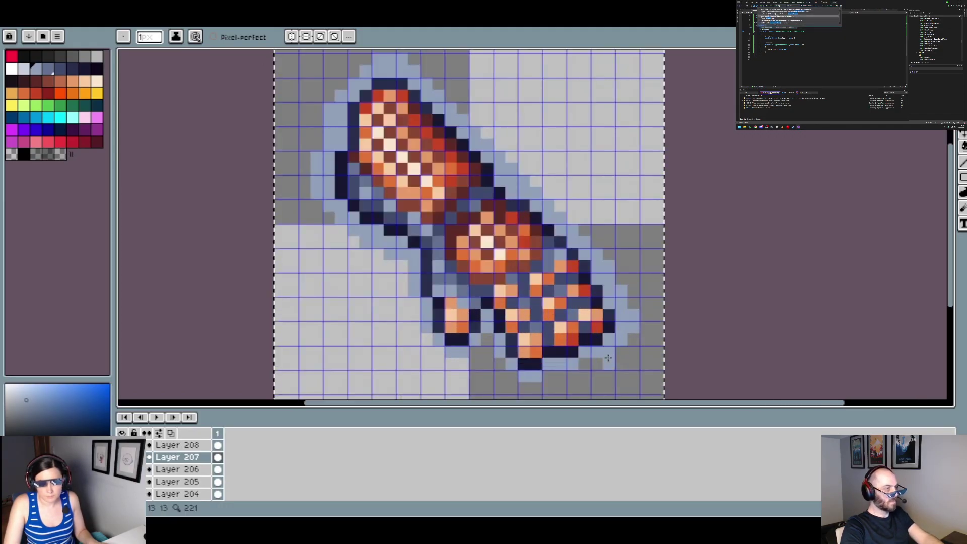
drag(568, 377, 548, 378)
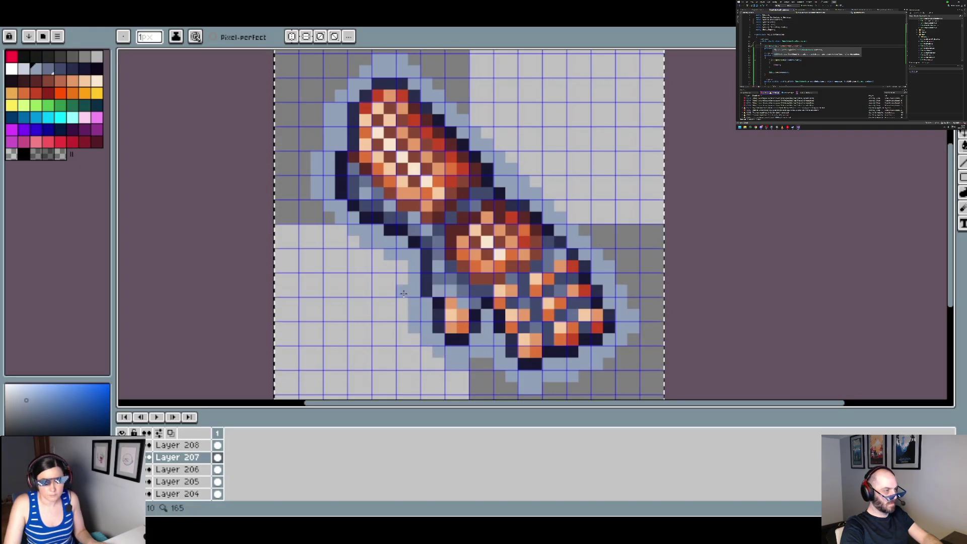
scroll(402, 265, down, 2)
scroll(455, 249, up, 1)
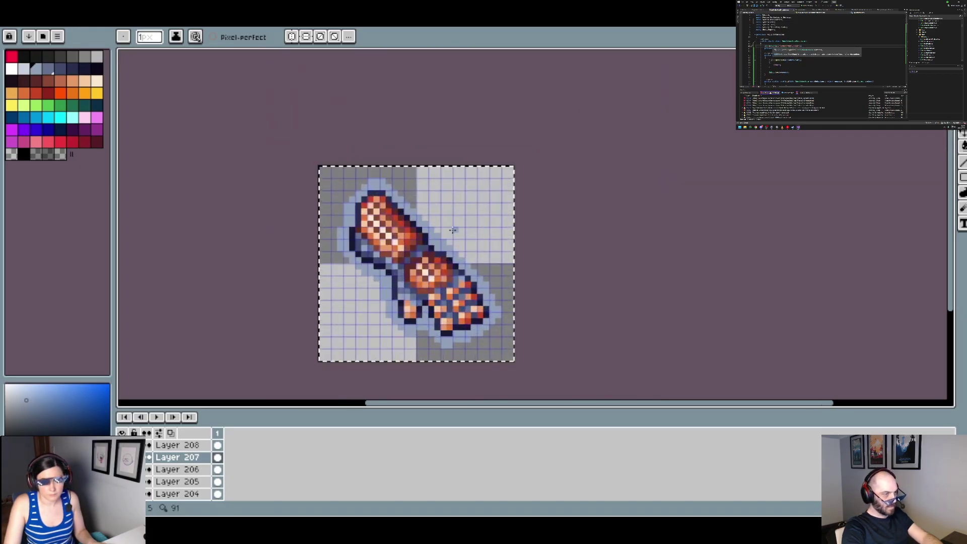
Paste the thick-outlined glove into the UI sprite's lower-left inventory slot and compare it with the slot border
key(v)
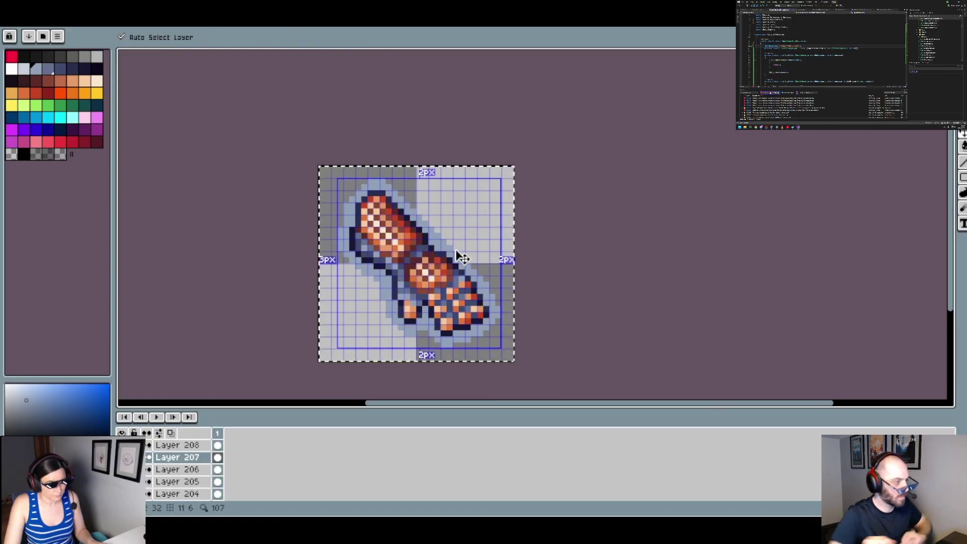
click(246, 30)
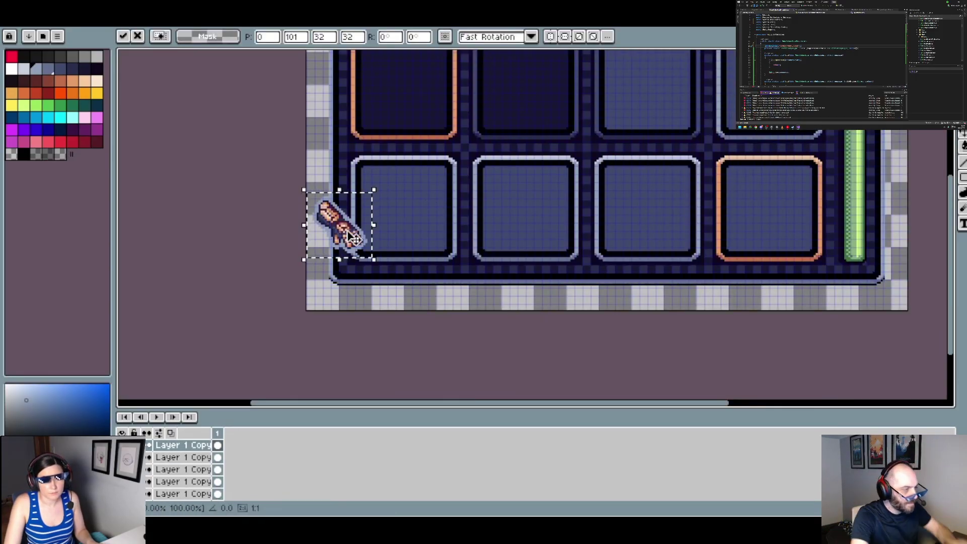
drag(351, 239, 412, 224)
click(531, 227)
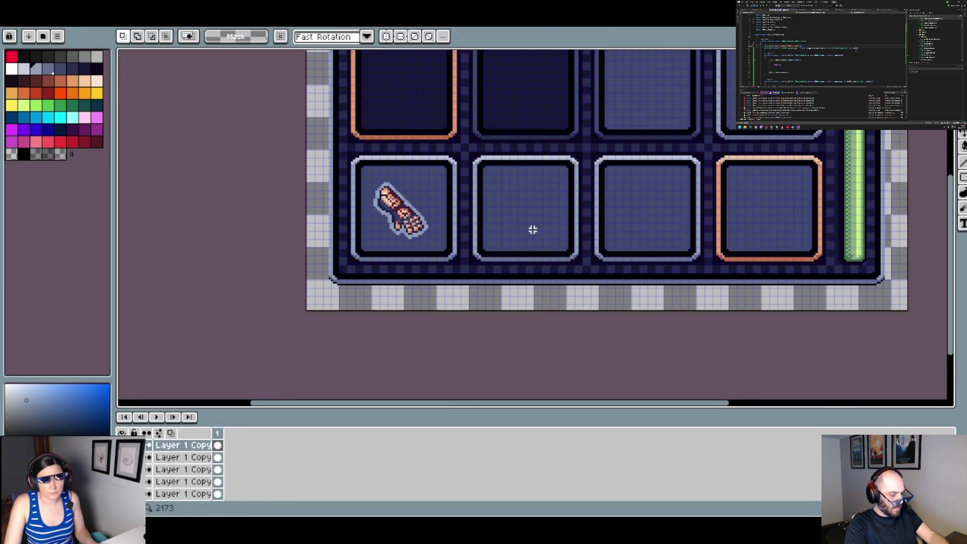
scroll(513, 225, down, 1)
scroll(512, 229, up, 1)
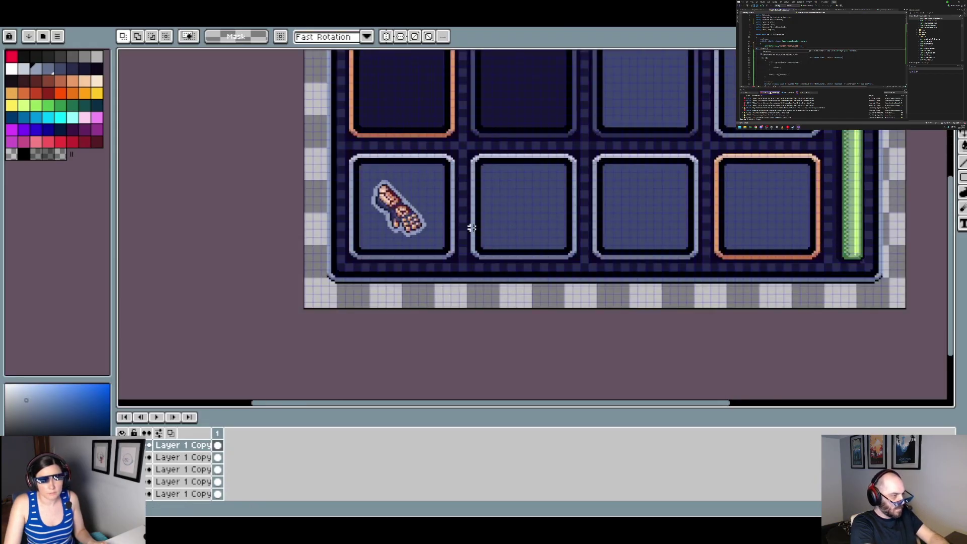
Undo the glove paste in the UI sprite, return to the glove sprite and revert its outline to one pixel
key(ctrl+z)
key(ctrl+z)
click(147, 25)
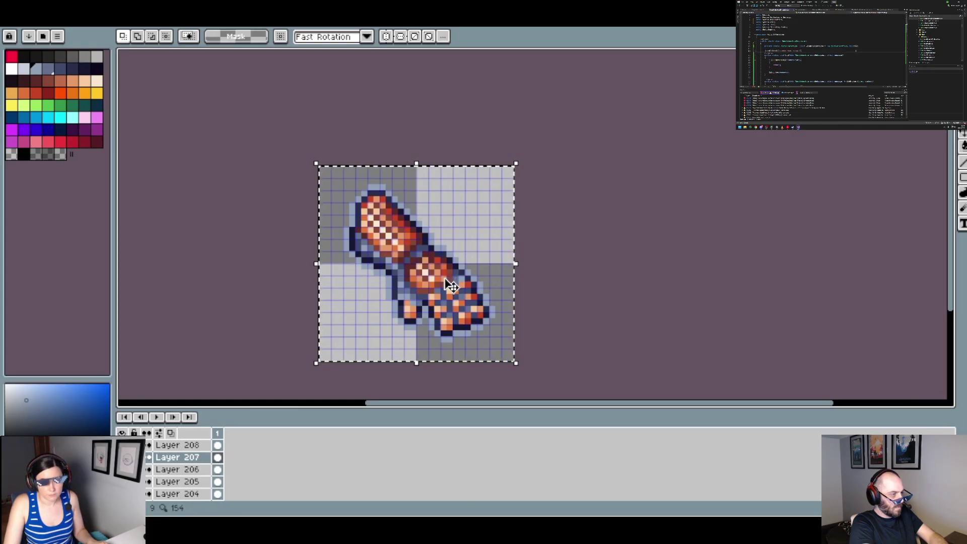
scroll(403, 286, up, 1)
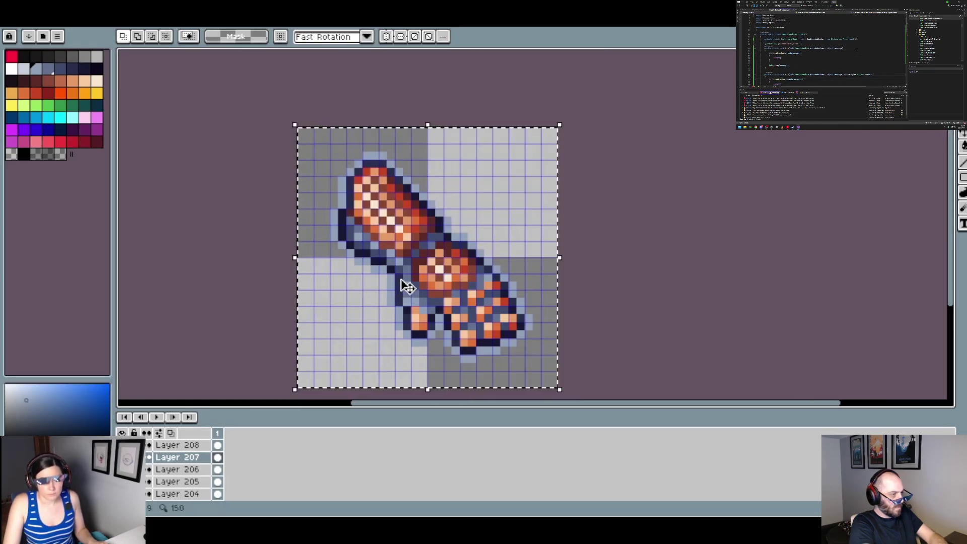
Clear the glove's existing outline and start redrawing it one pixel wide in light blue-grey on Layer 208, around the thumb and lower fingers
key(Escape)
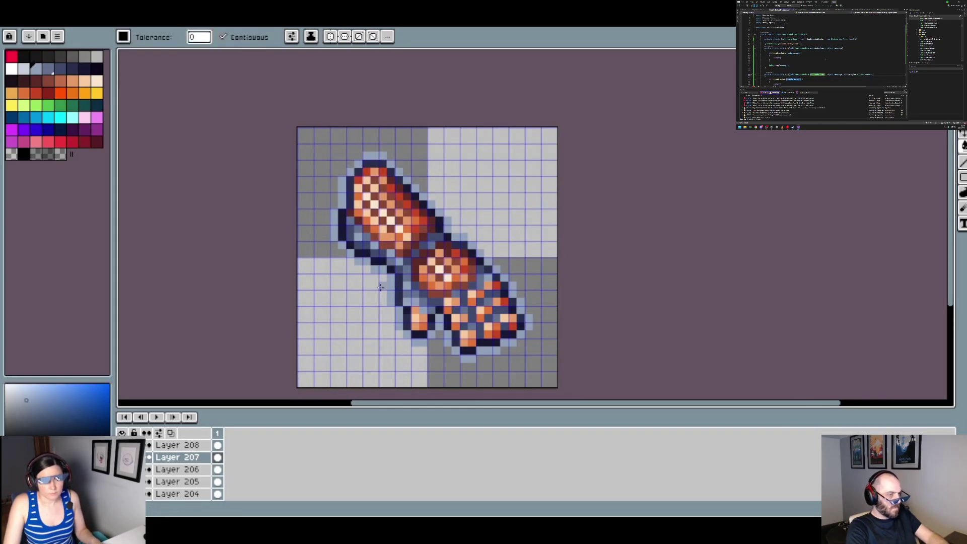
key(b)
scroll(382, 277, up, 1)
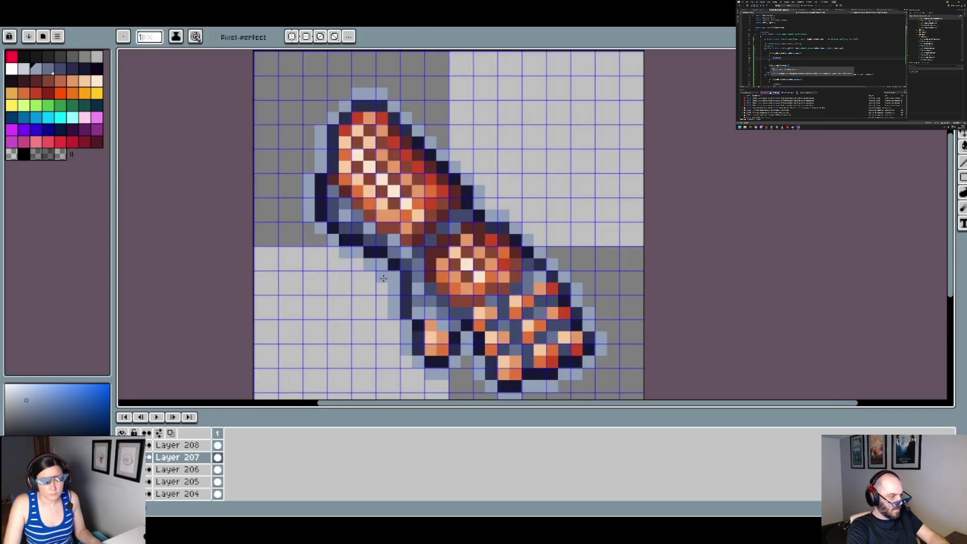
scroll(367, 292, down, 2)
scroll(409, 289, up, 1)
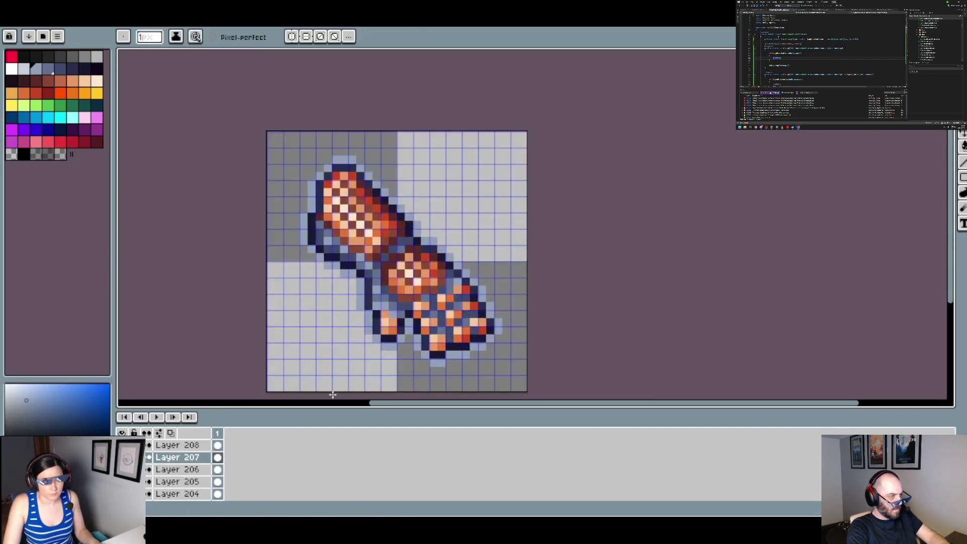
click(178, 445)
key(Delete)
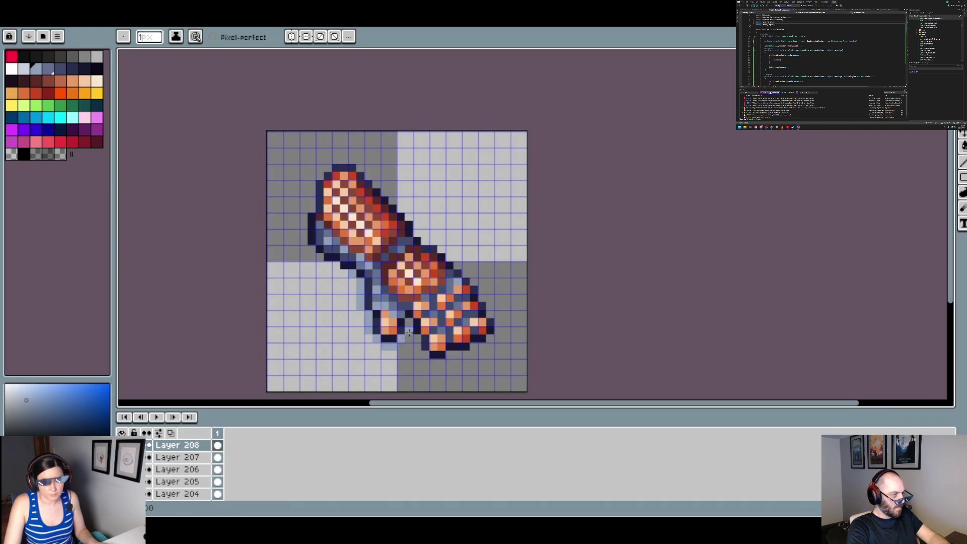
click(433, 361)
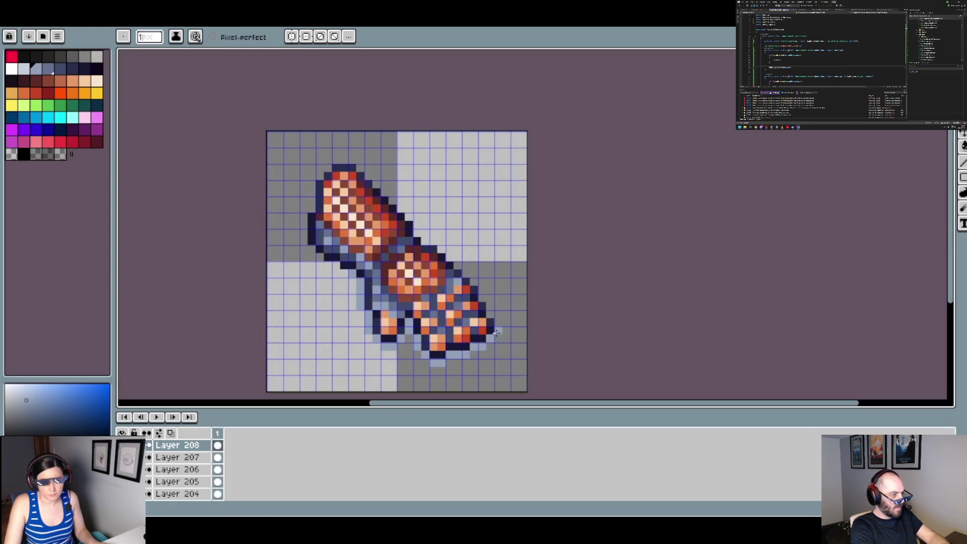
Continue the one-pixel light blue-grey outline up the glove's upper-right edge and around the cuff to its lower-left side
mouse_move(491, 314)
mouse_down()
mouse_move(474, 281)
mouse_move(425, 240)
mouse_up()
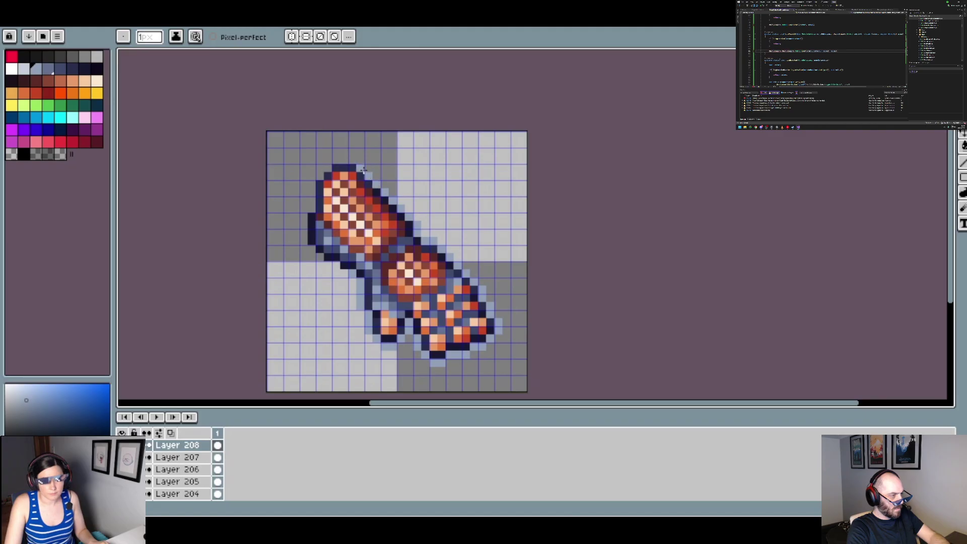
click(352, 160)
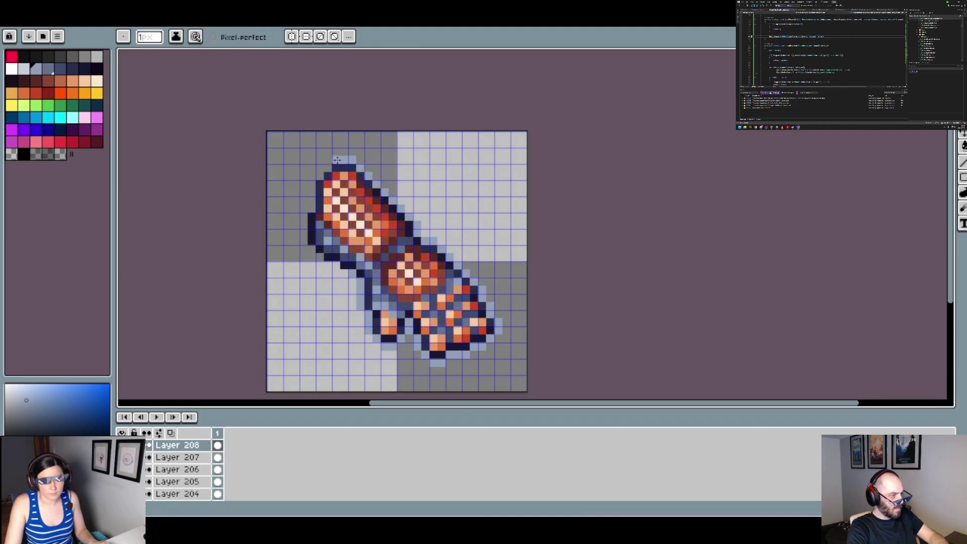
click(320, 175)
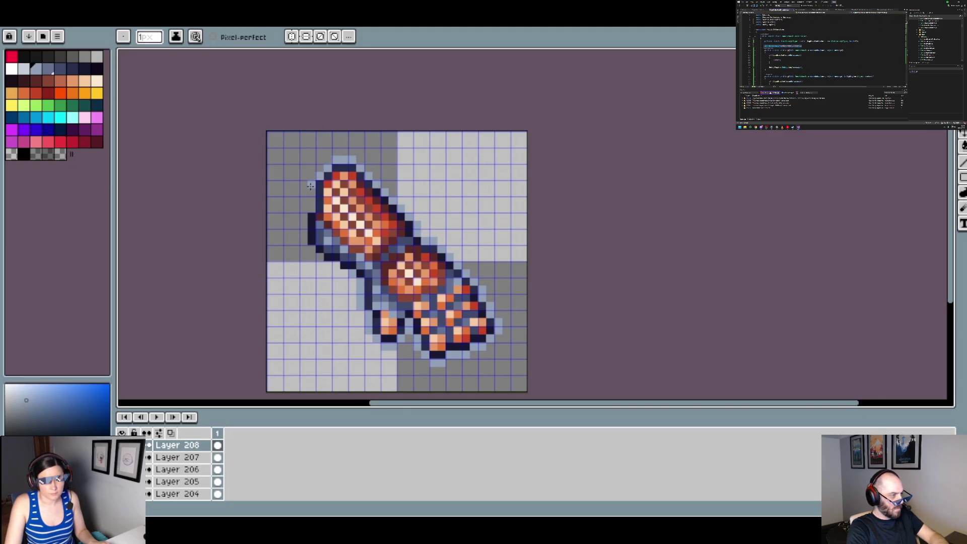
mouse_move(310, 186)
mouse_down()
mouse_move(302, 238)
mouse_move(342, 272)
mouse_up()
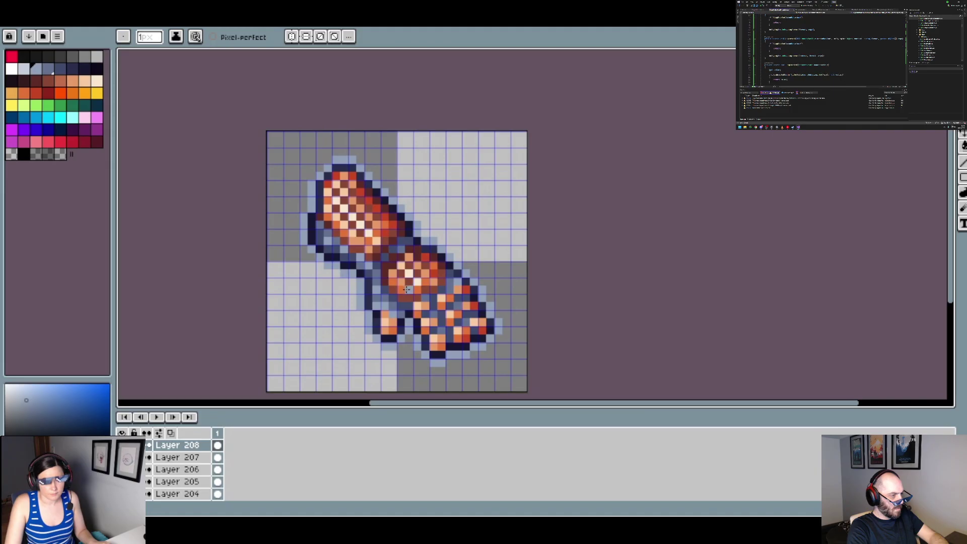
Hide all layers and show only Layer 1 with the red sword sprite
key(Delete)
click(122, 433)
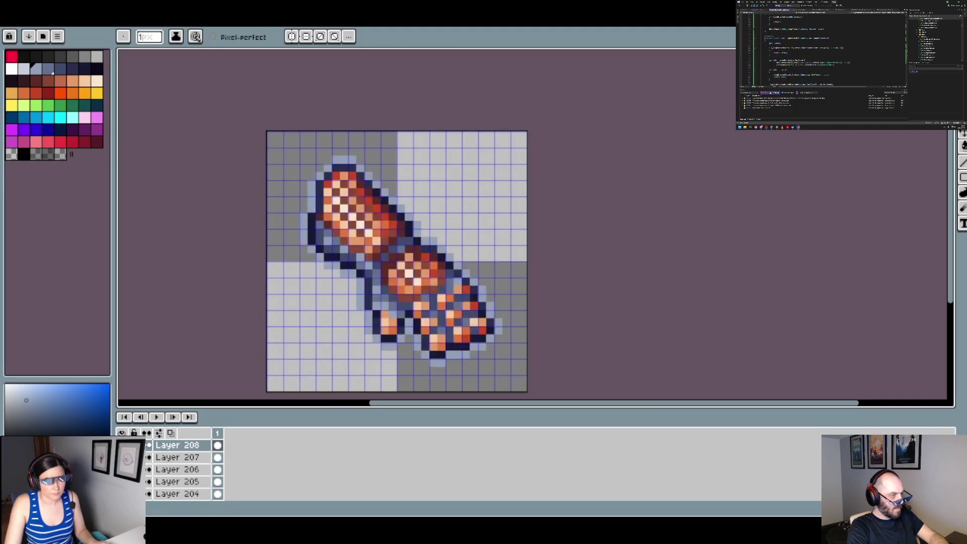
click(122, 457)
click(122, 457)
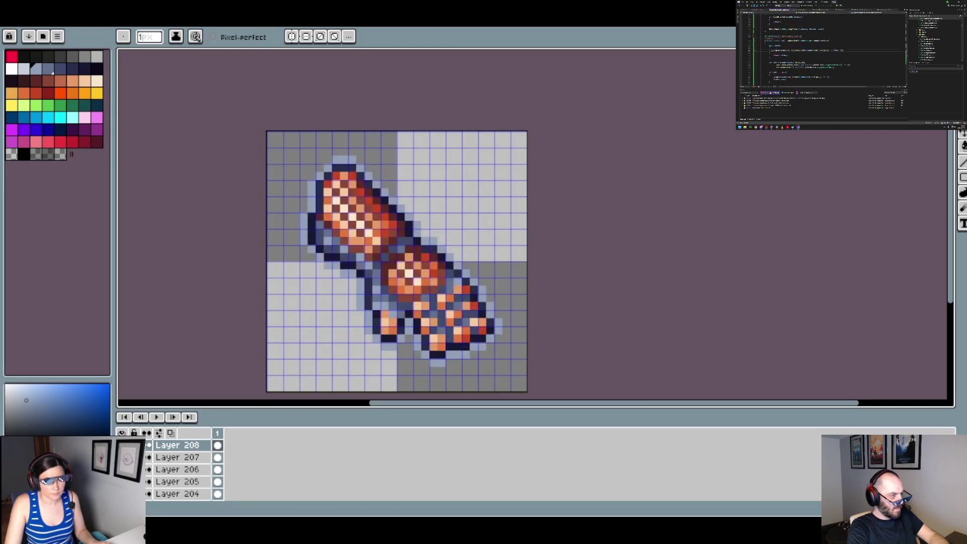
click(122, 432)
scroll(176, 468, down, 3)
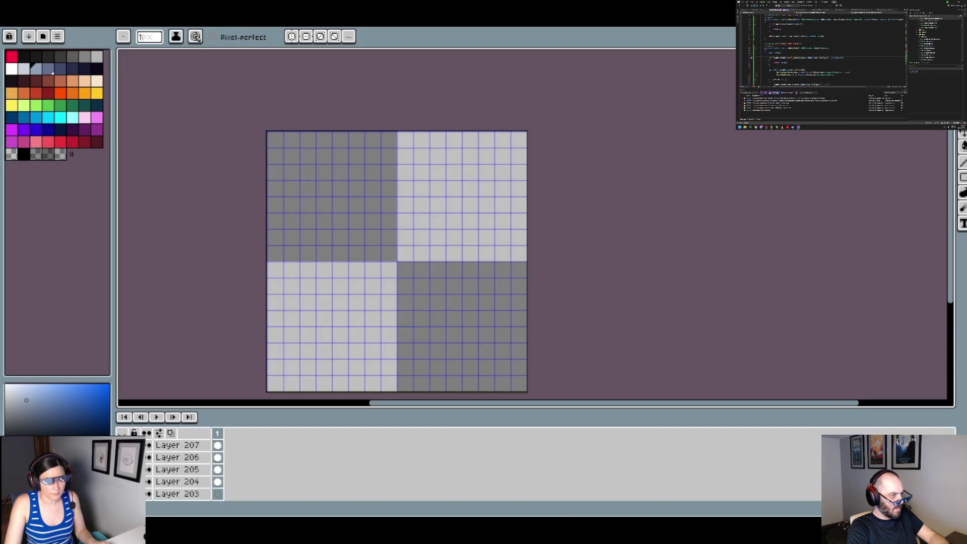
scroll(203, 473, down, 15)
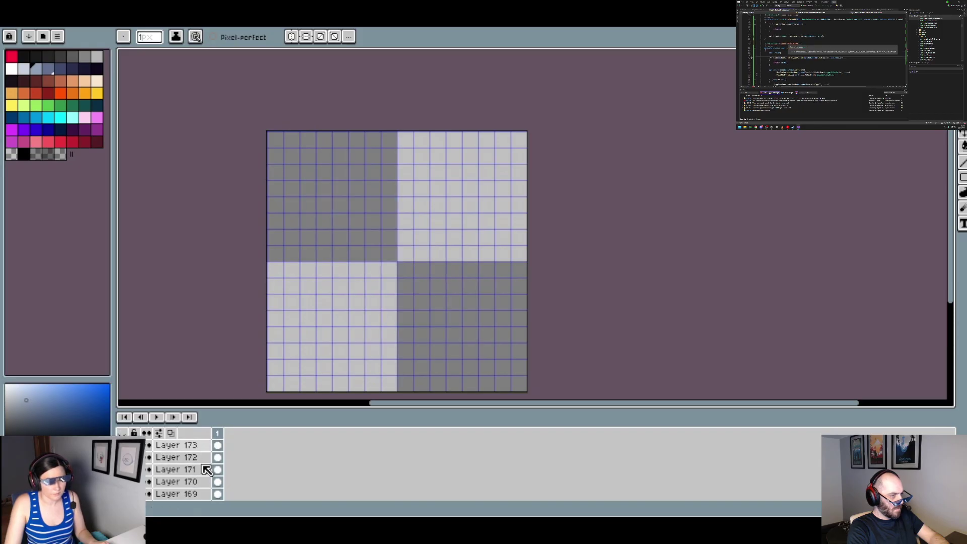
scroll(203, 473, down, 17)
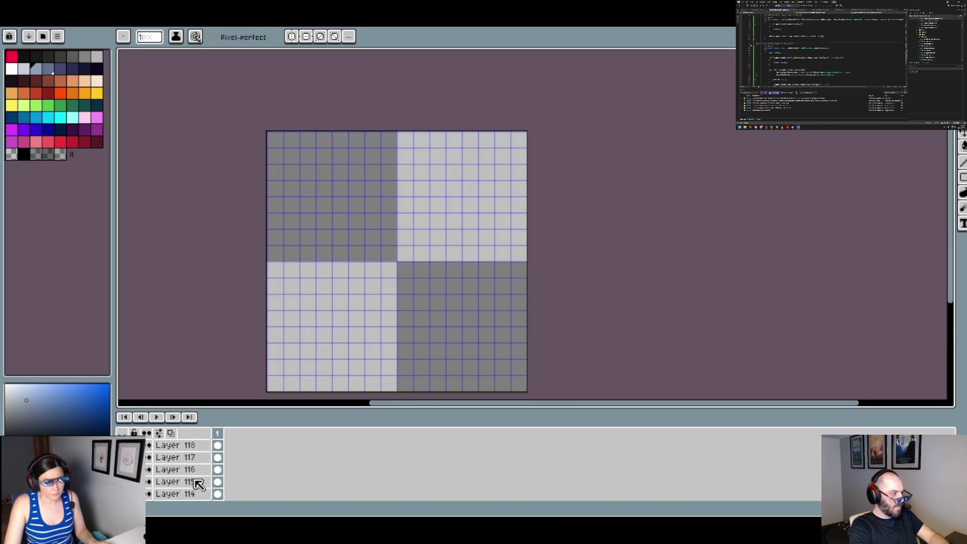
scroll(199, 491, down, 16)
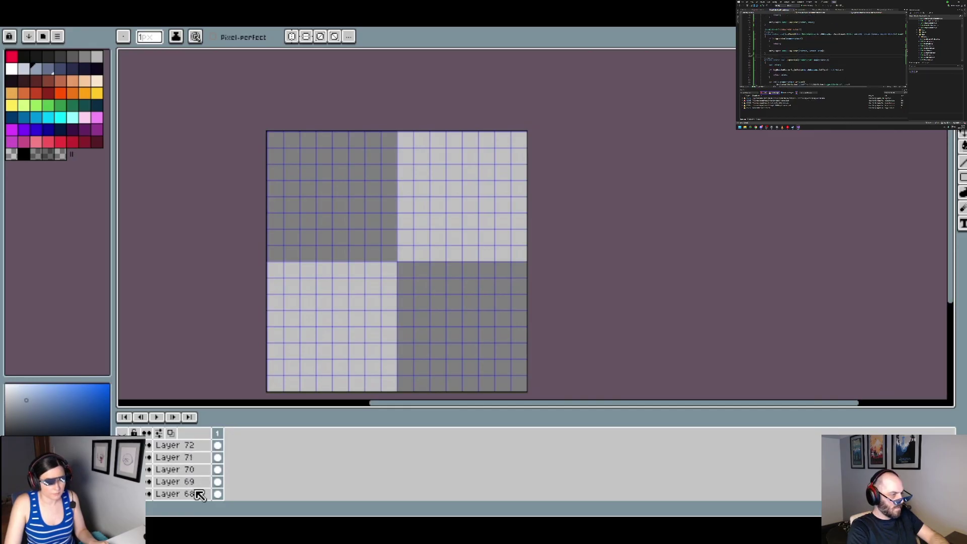
scroll(200, 499, down, 15)
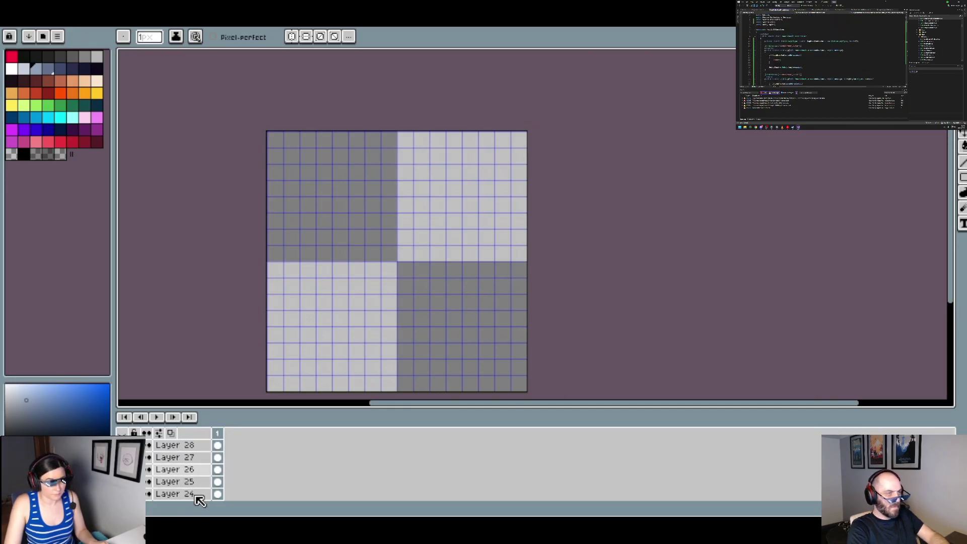
scroll(199, 501, down, 1)
click(123, 482)
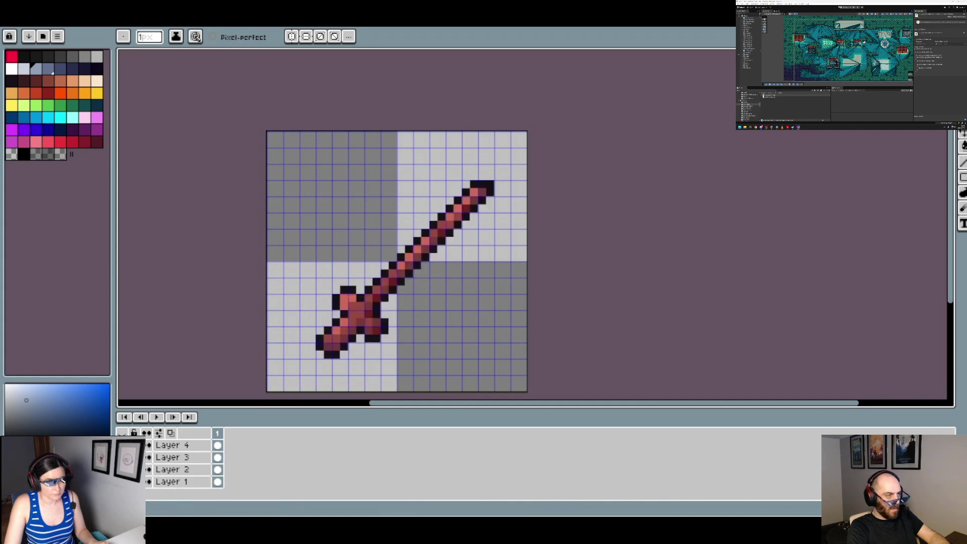
On Layer 1, recolour the sword's black outline dark reddish brown and its darkest shading pixels dark maroon
key(i)
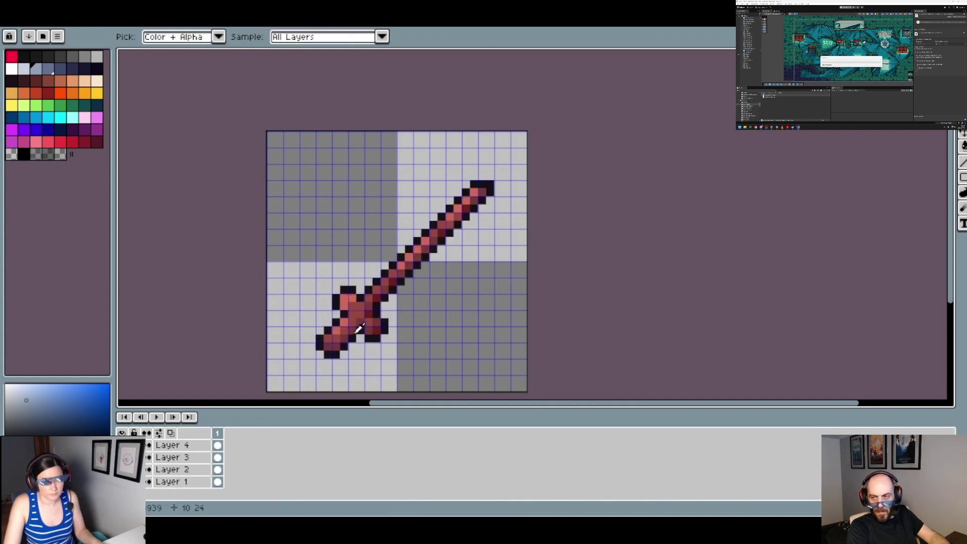
click(338, 344)
key(b)
scroll(384, 328, up, 2)
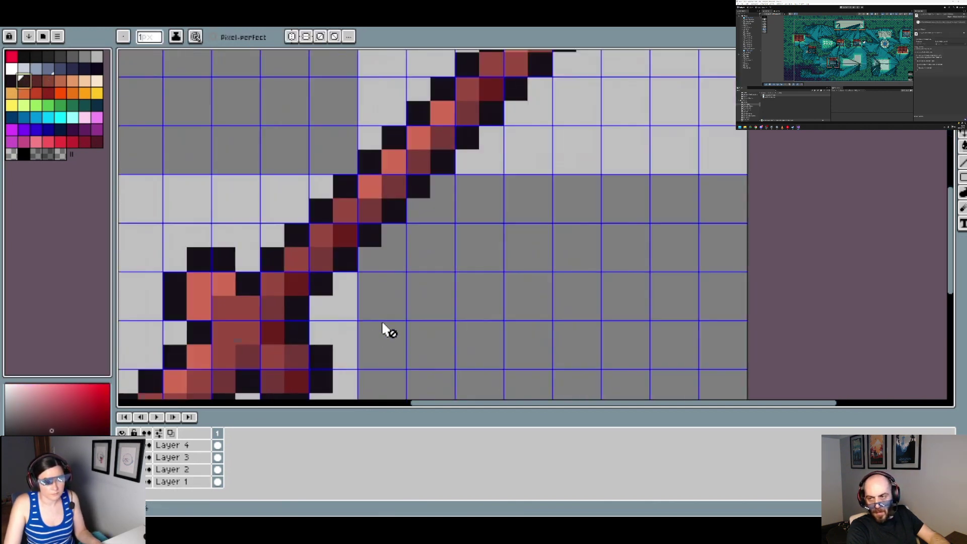
scroll(331, 337, down, 2)
key(g)
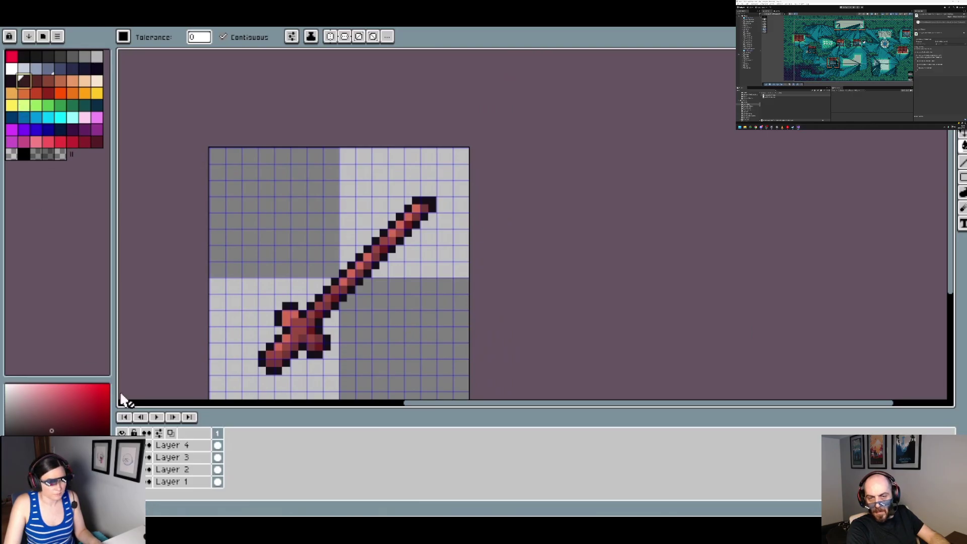
click(185, 480)
key(b)
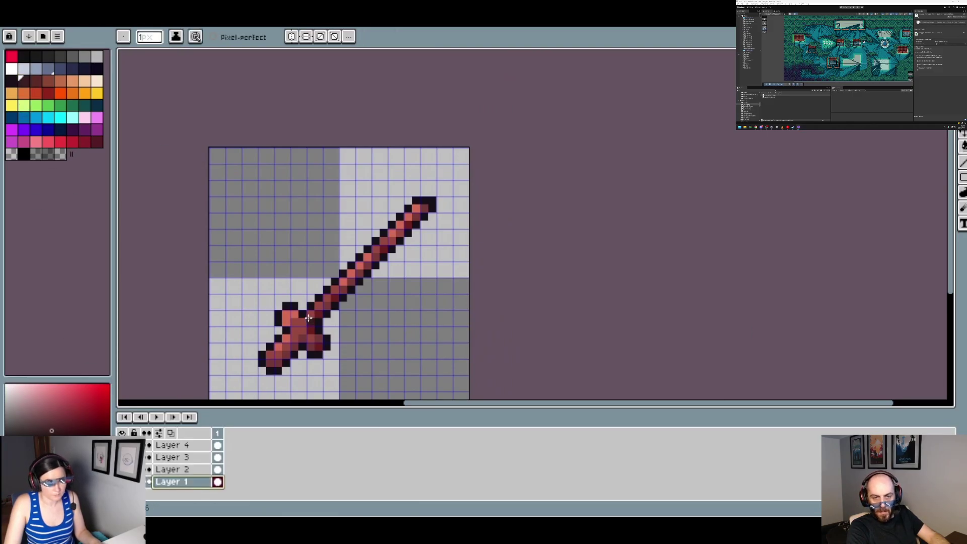
scroll(305, 315, up, 1)
click(303, 314)
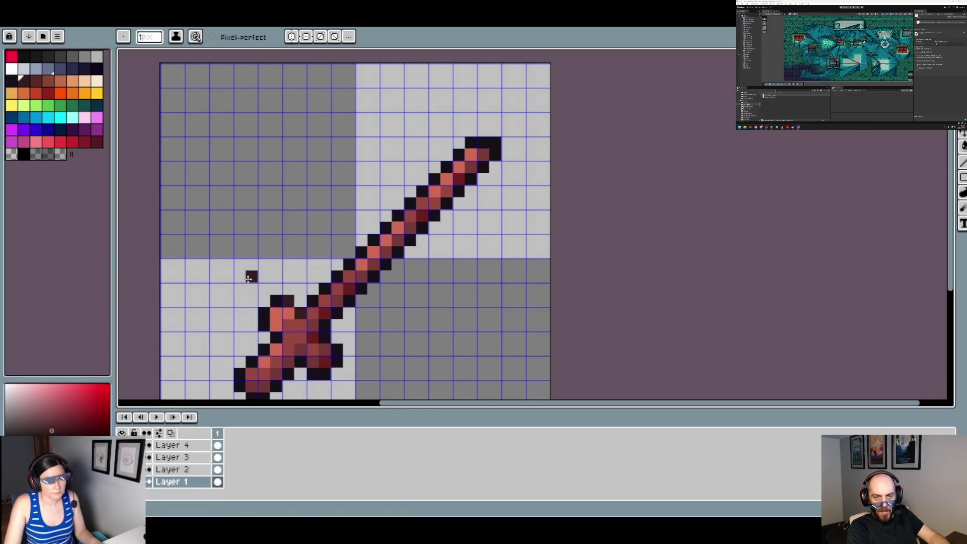
key(g)
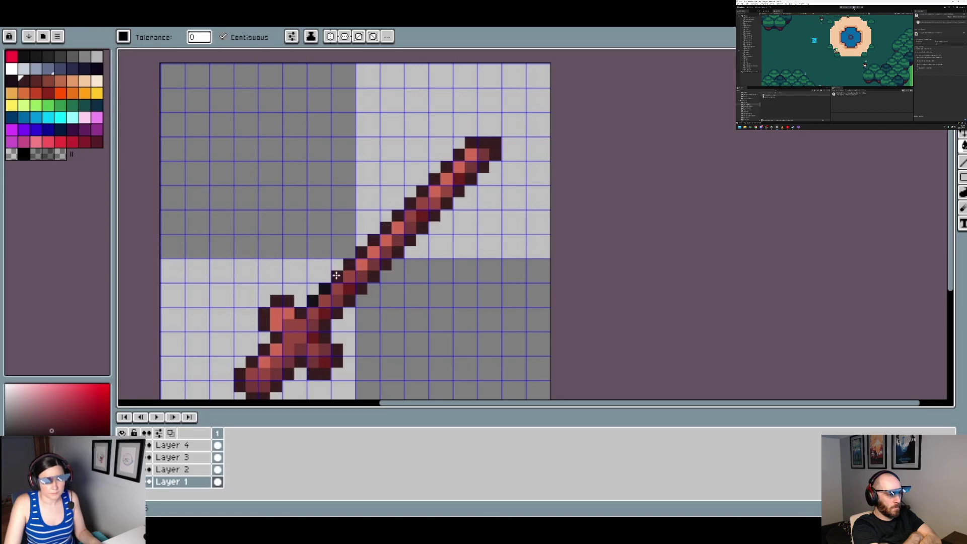
click(96, 142)
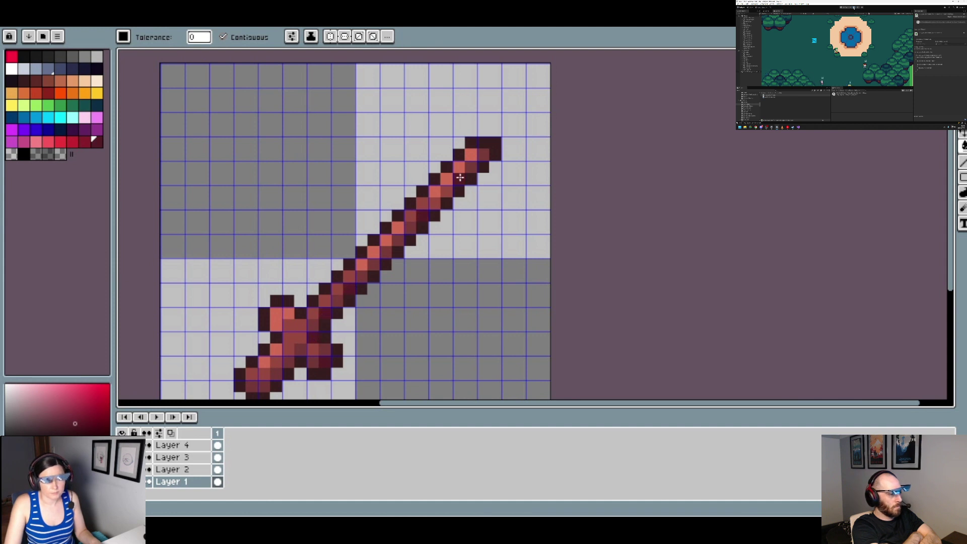
Try a brighter crimson on the sword's darkest shading pixels and undo it
click(85, 142)
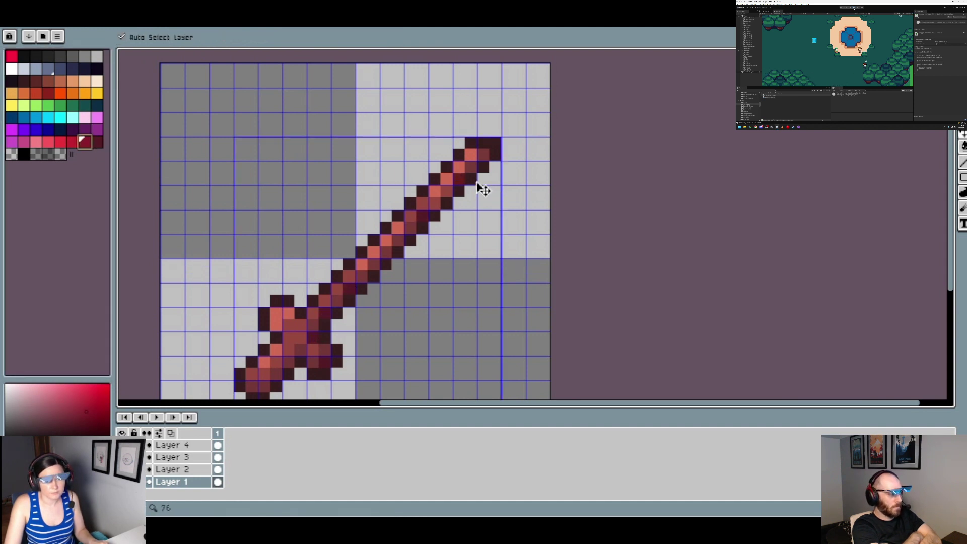
click(344, 315)
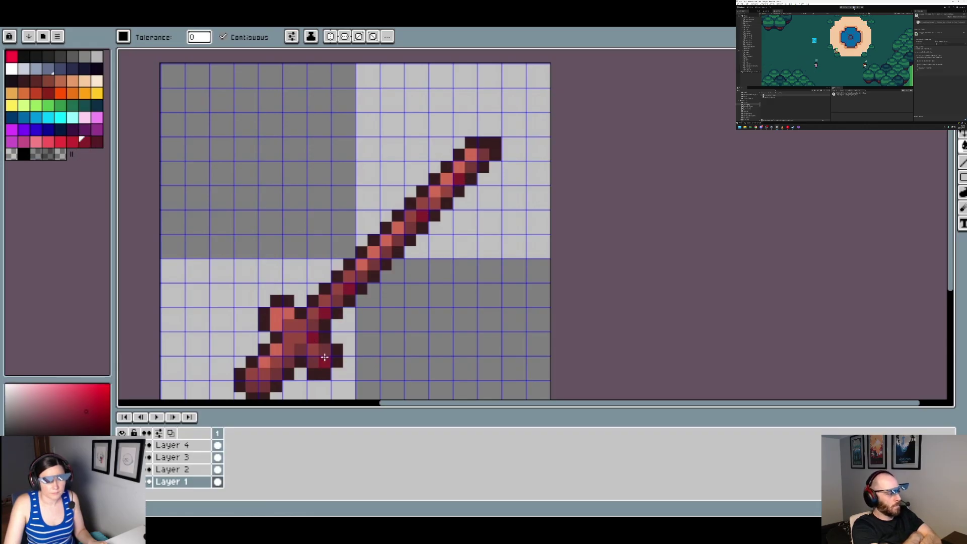
scroll(325, 357, down, 5)
scroll(402, 337, up, 2)
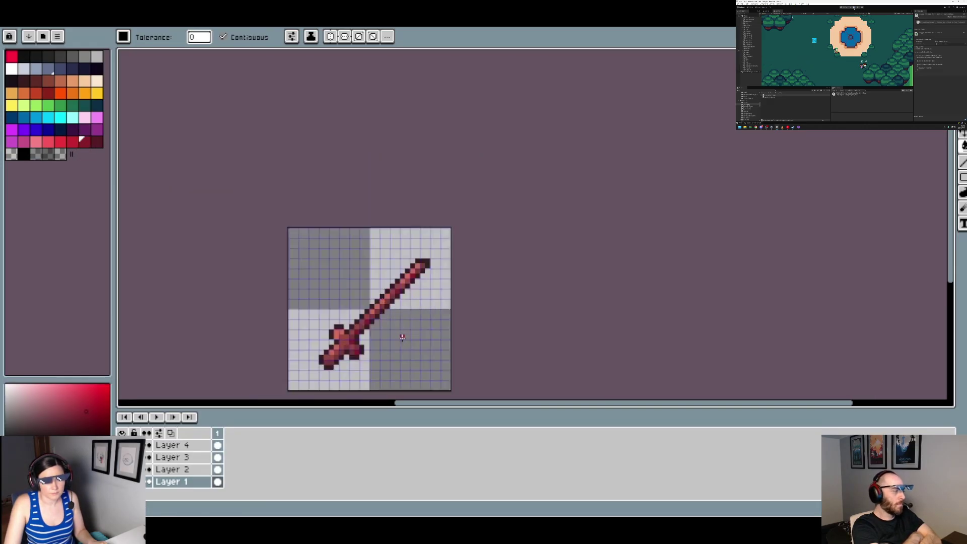
scroll(402, 337, up, 2)
key(ctrl)
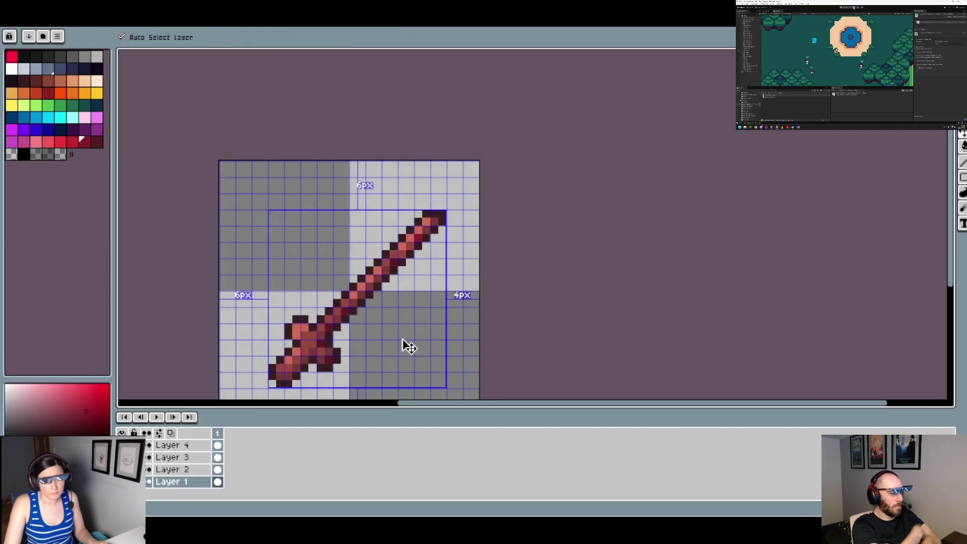
scroll(418, 263, up, 1)
scroll(414, 258, down, 2)
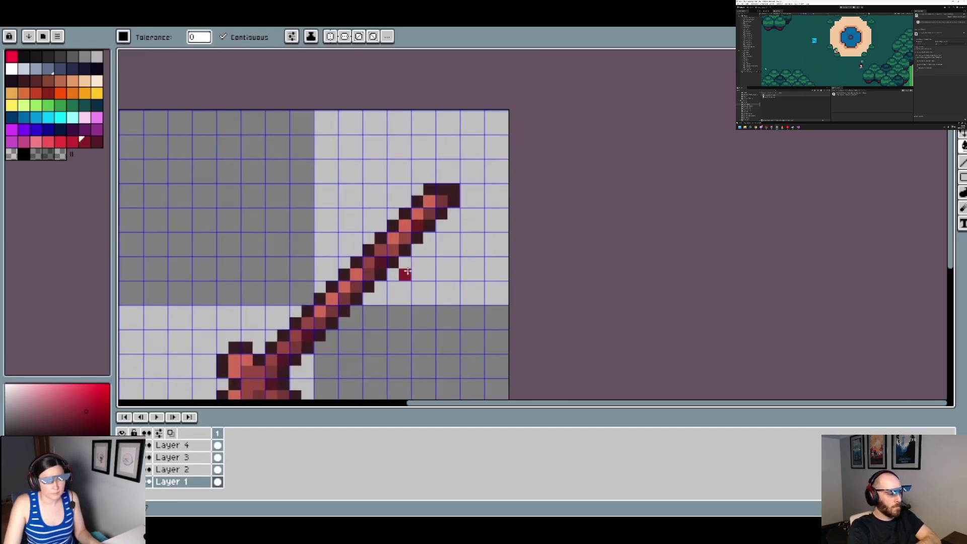
Recolour the shadow pixels on the underside of the sword's handle and crossguard with a dark reddish brown
scroll(347, 307, up, 2)
alt+click(339, 311)
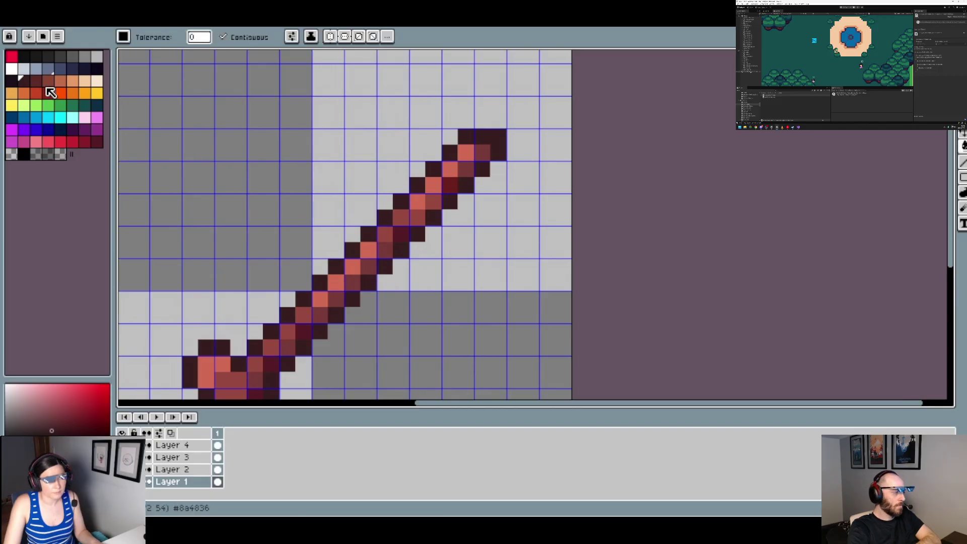
scroll(322, 315, down, 3)
scroll(225, 371, up, 3)
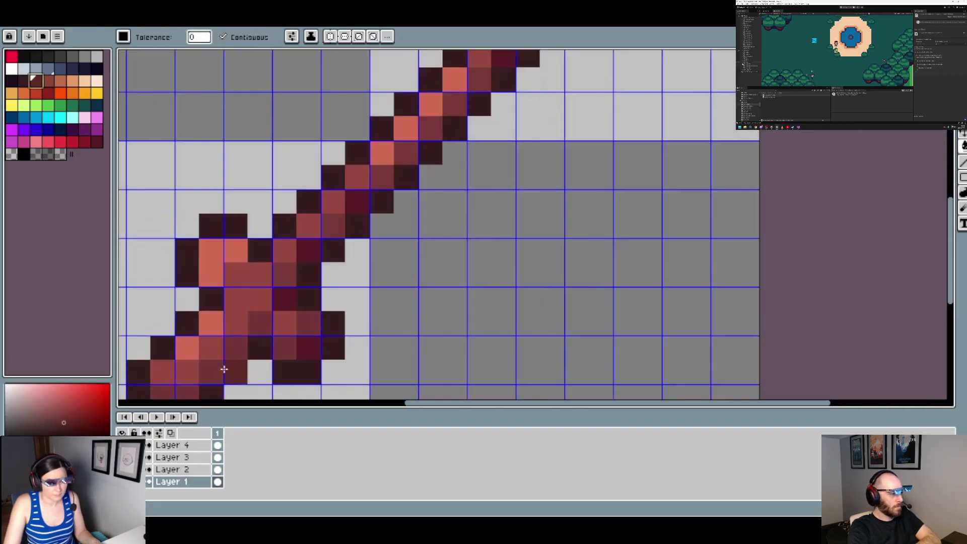
scroll(222, 378, down, 1)
scroll(217, 385, up, 2)
drag(207, 372, 230, 373)
click(253, 347)
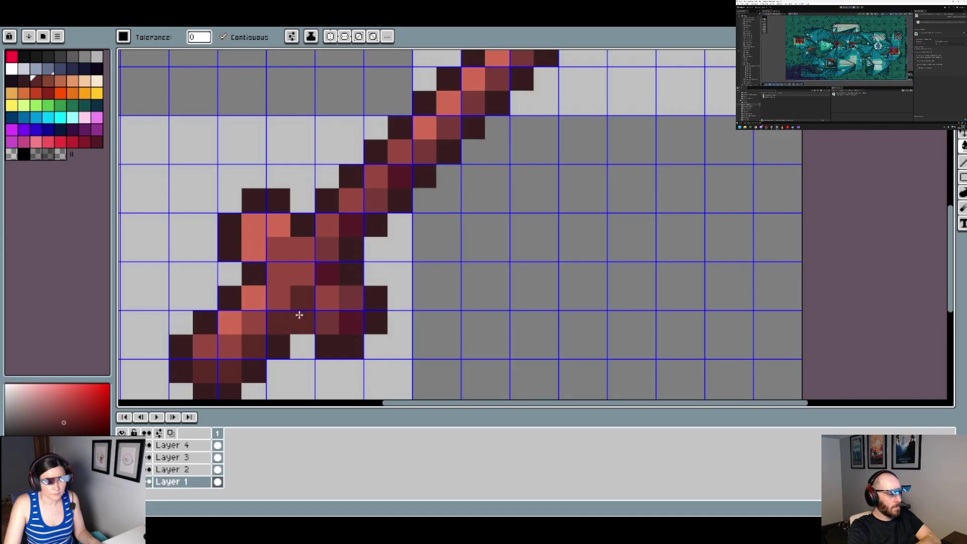
Recolour the mid-red pixels of the sword's blade, handle and crossguard with a medium reddish brown from the palette
scroll(300, 314, down, 3)
scroll(331, 314, up, 2)
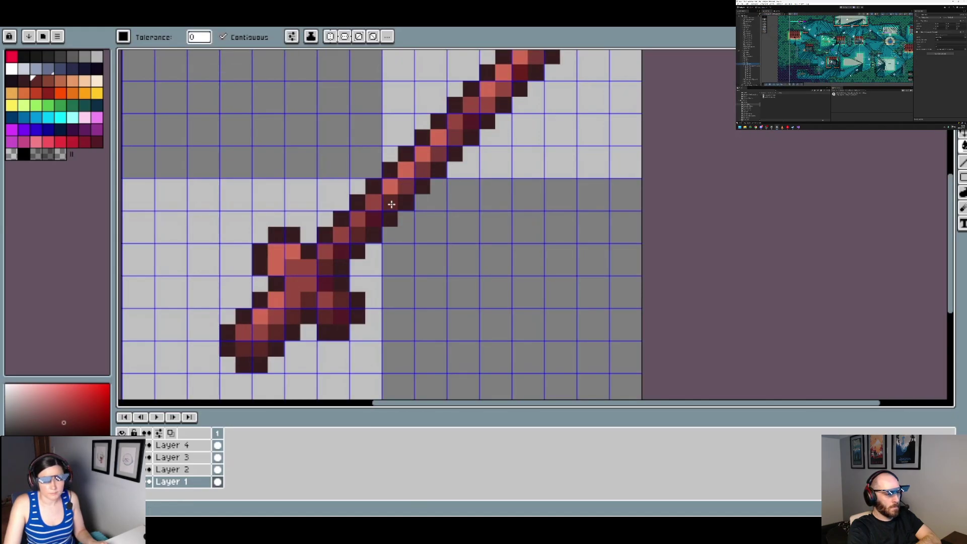
scroll(405, 233, down, 3)
scroll(405, 233, up, 3)
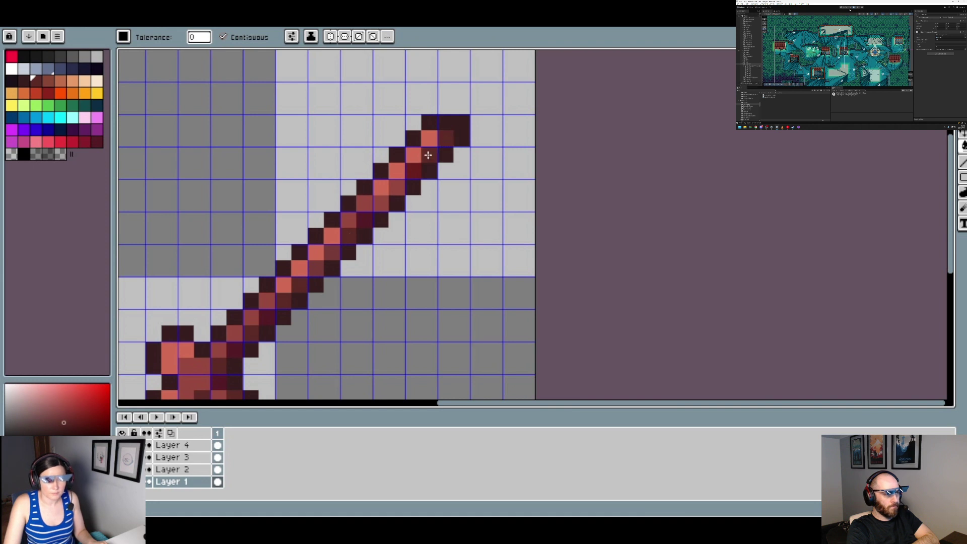
click(48, 80)
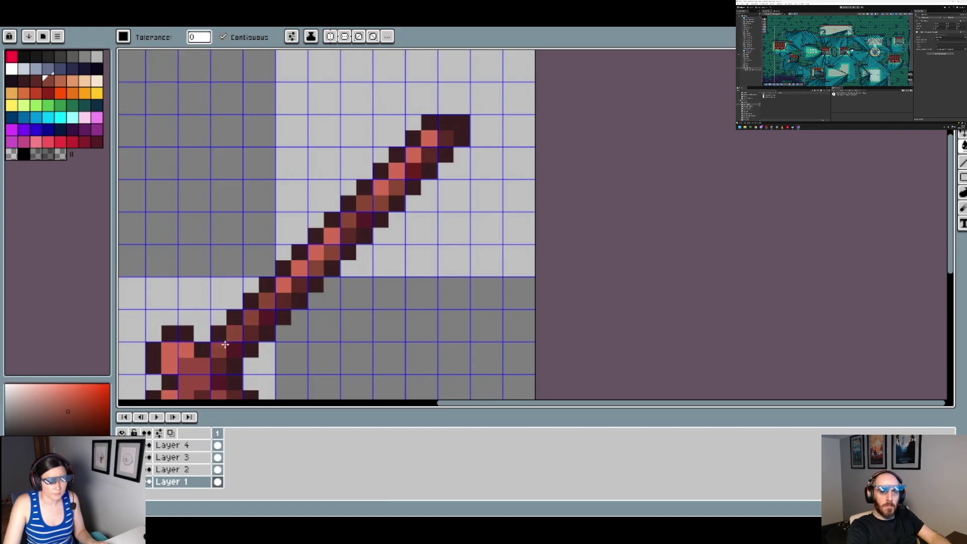
scroll(251, 318, down, 2)
scroll(265, 342, up, 1)
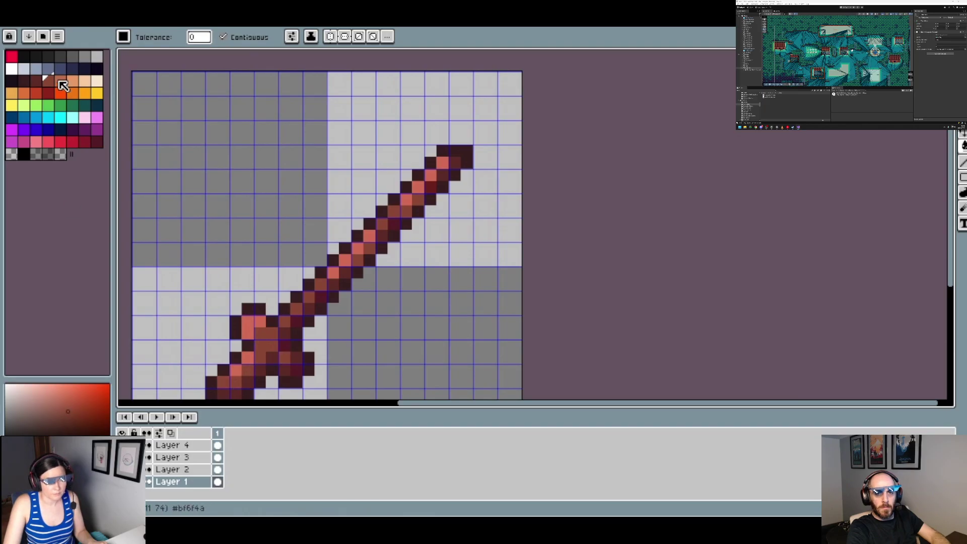
Recolour the sword's light red highlight pixels with the light orange-brown palette colour #bf6f4a
click(61, 81)
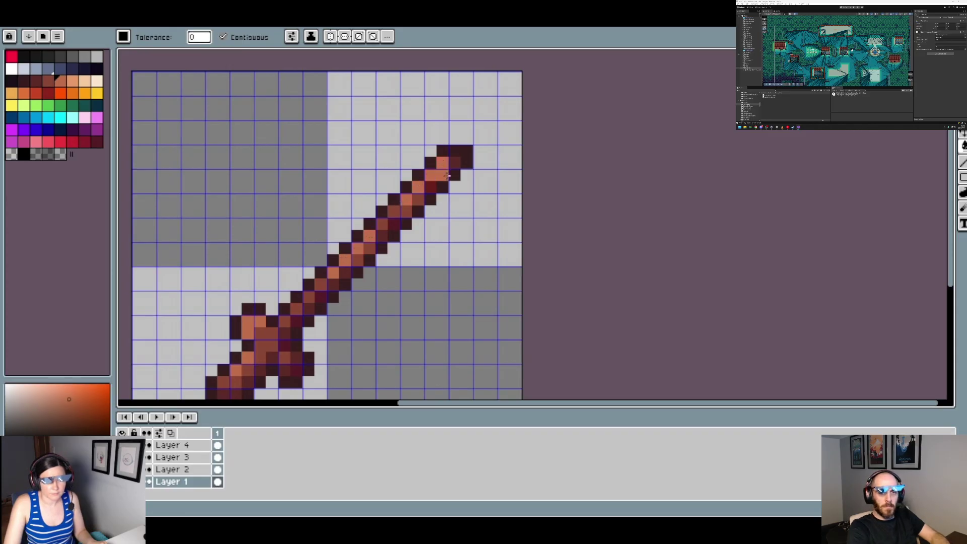
scroll(447, 176, down, 5)
scroll(445, 280, down, 2)
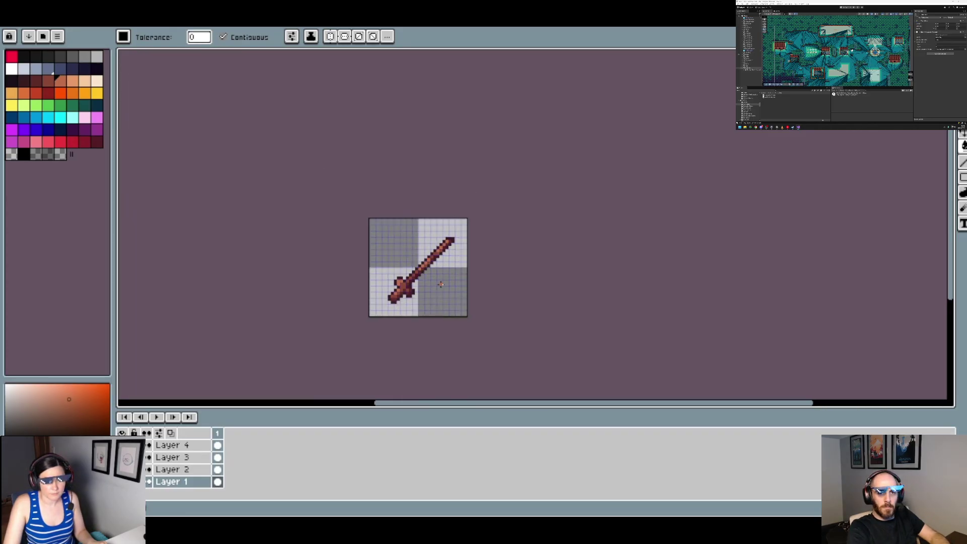
scroll(453, 283, up, 4)
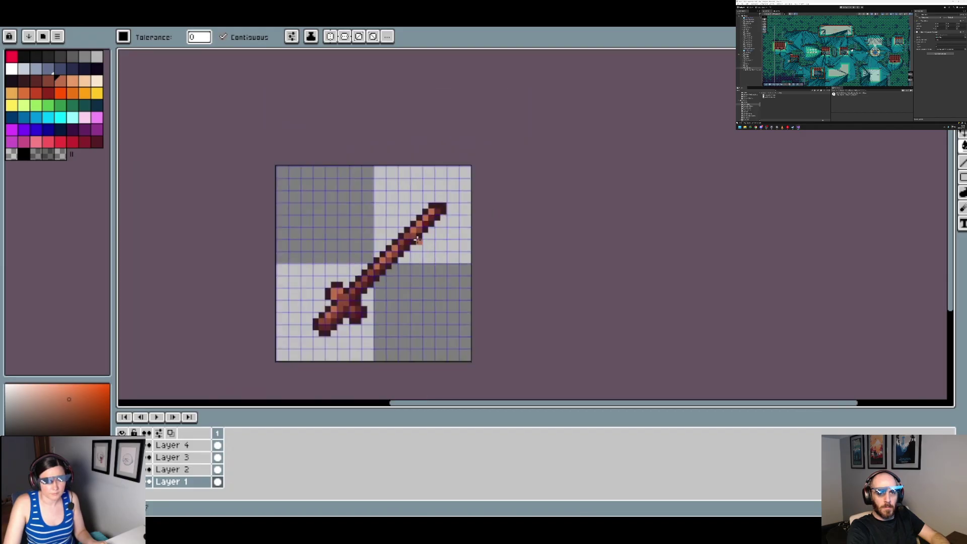
scroll(417, 242, down, 3)
scroll(392, 286, up, 3)
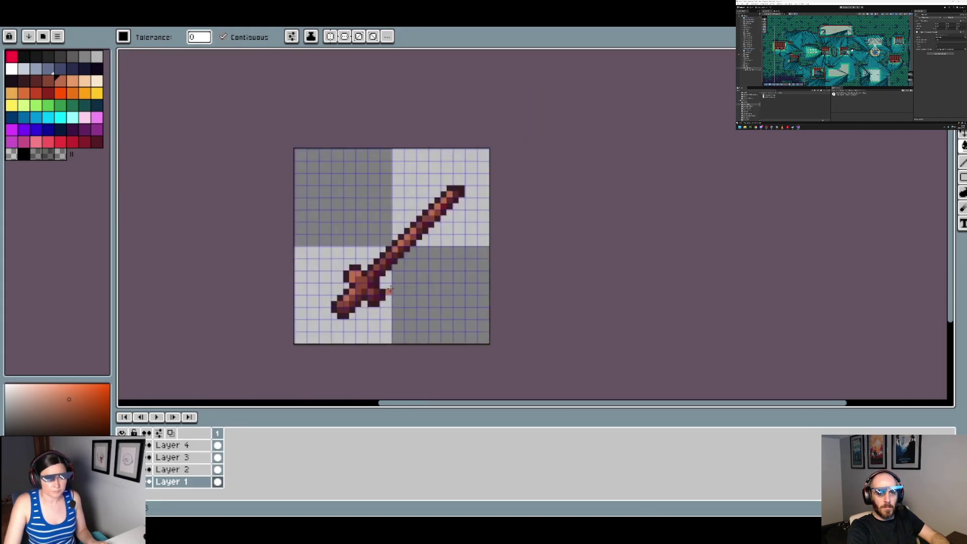
Darken the crossguard pixels beside the blade's base, using dark brown and dark maroon sampled from the sword
scroll(391, 290, up, 3)
alt+click(336, 231)
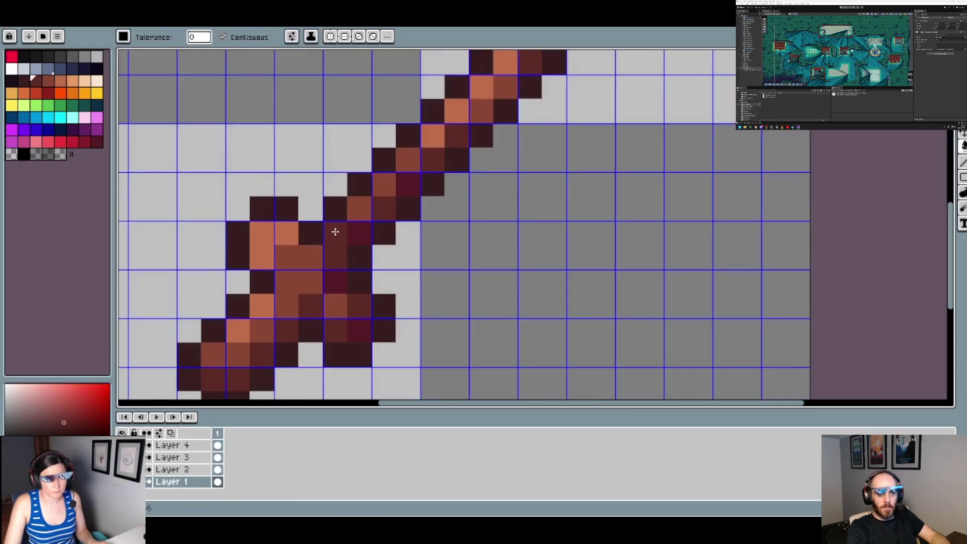
click(313, 250)
scroll(313, 251, down, 3)
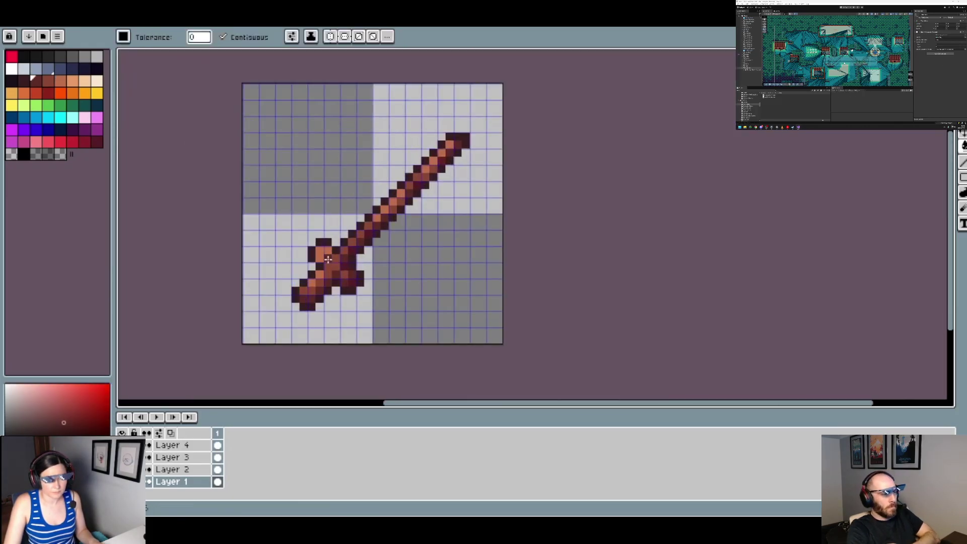
key(b)
scroll(369, 259, down, 2)
scroll(370, 260, up, 4)
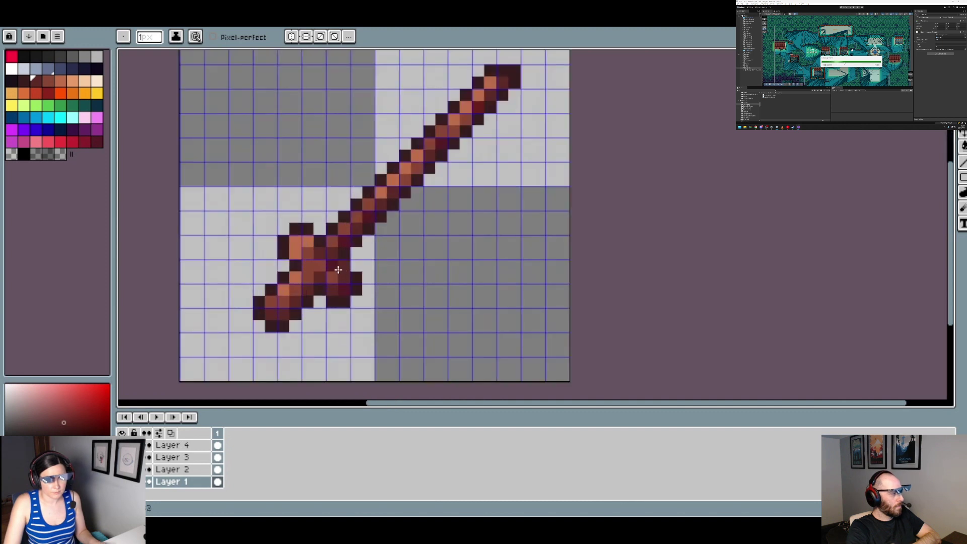
alt+click(324, 256)
scroll(369, 259, down, 3)
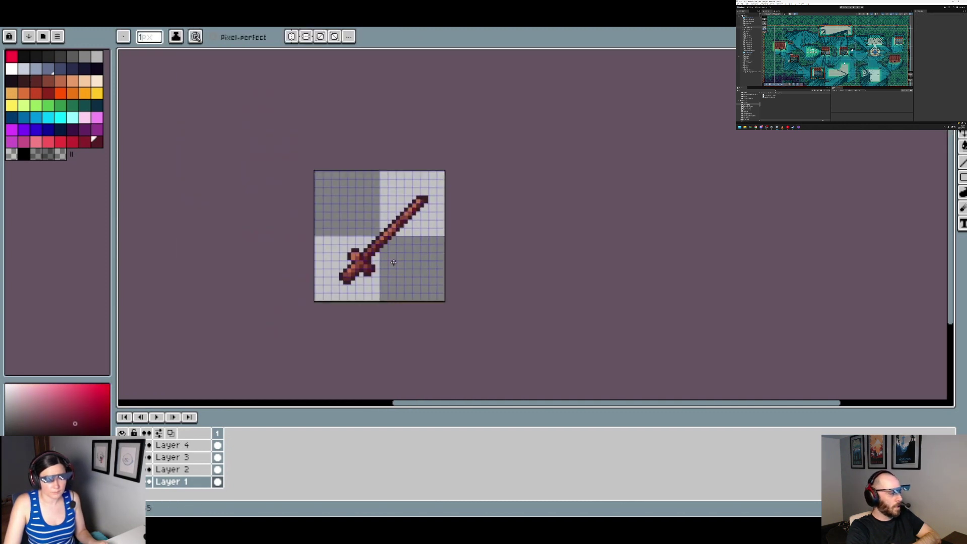
Shade the blade's base pixel dark brown and tone down the lower highlights on the crossguard's upper lobe with medium brown
scroll(380, 258, up, 1)
scroll(380, 258, up, 2)
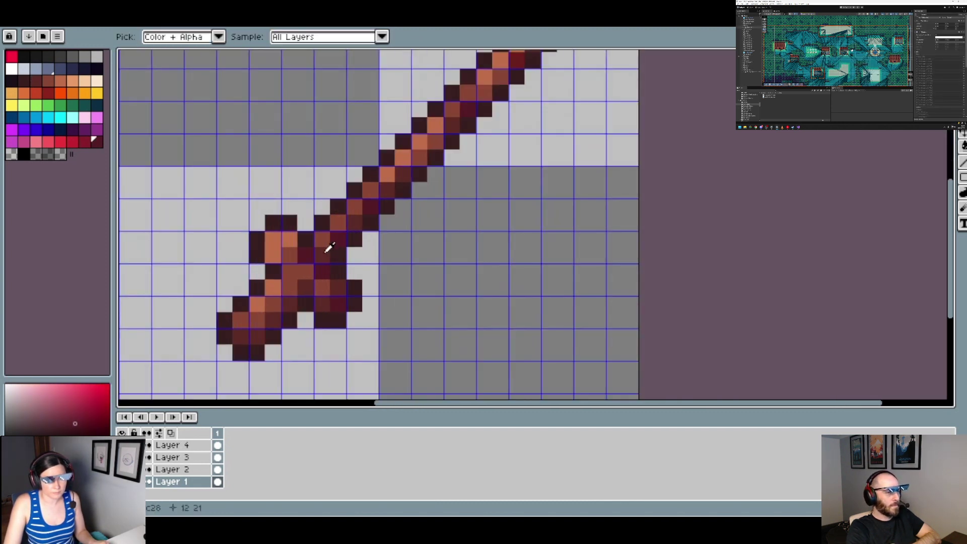
alt+click(324, 244)
alt+click(292, 278)
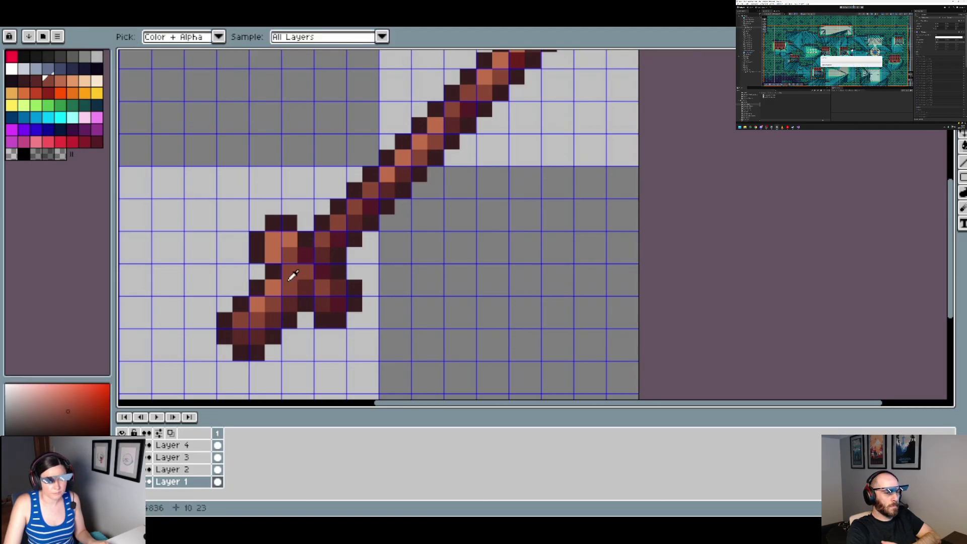
scroll(391, 244, down, 3)
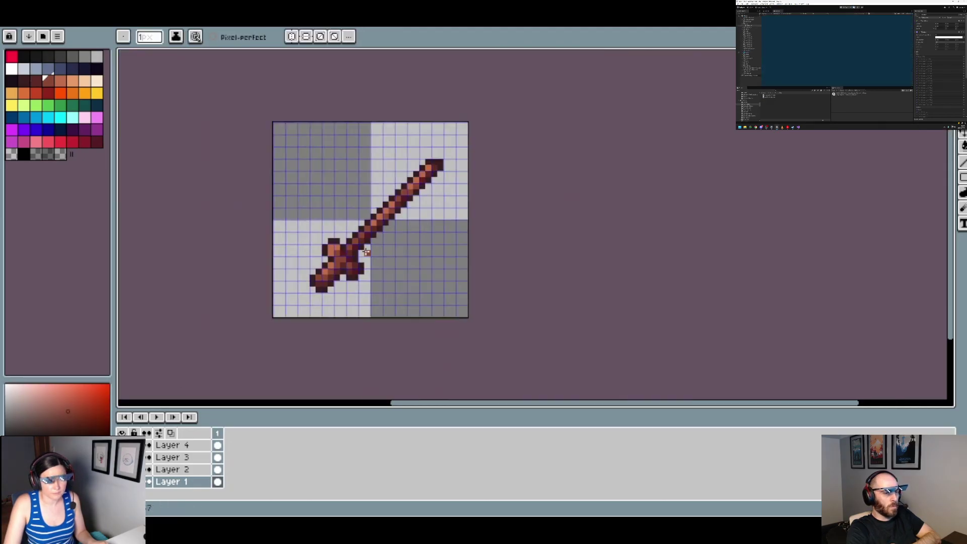
scroll(371, 244, up, 3)
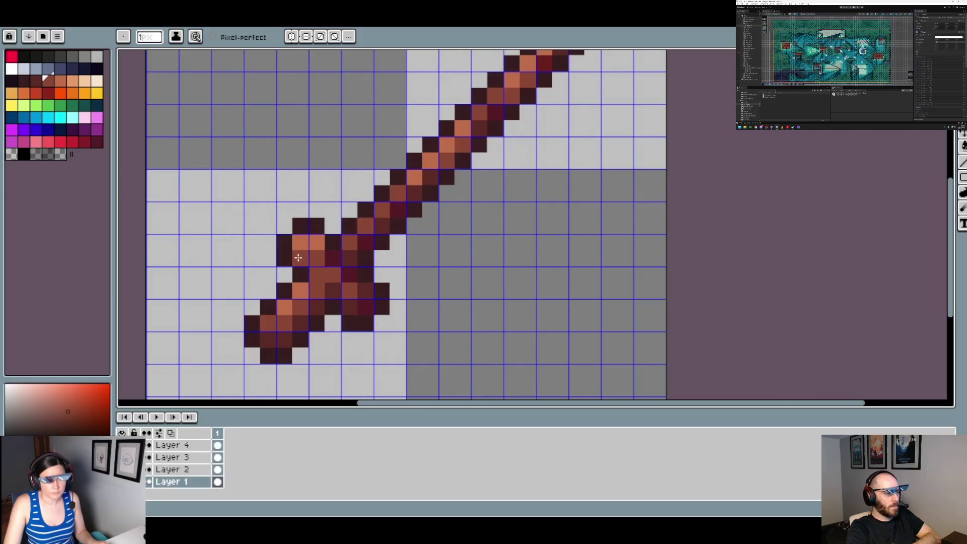
scroll(387, 263, down, 3)
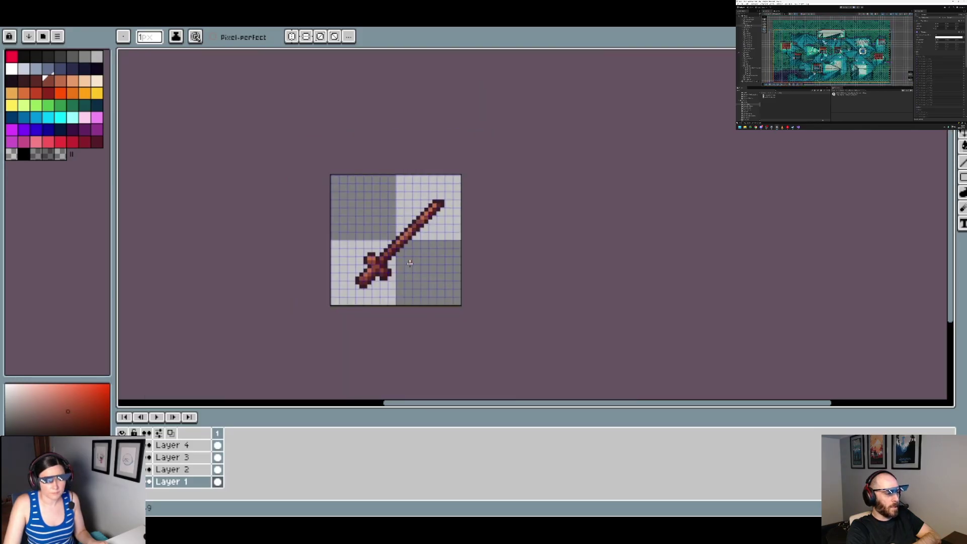
scroll(410, 263, up, 1)
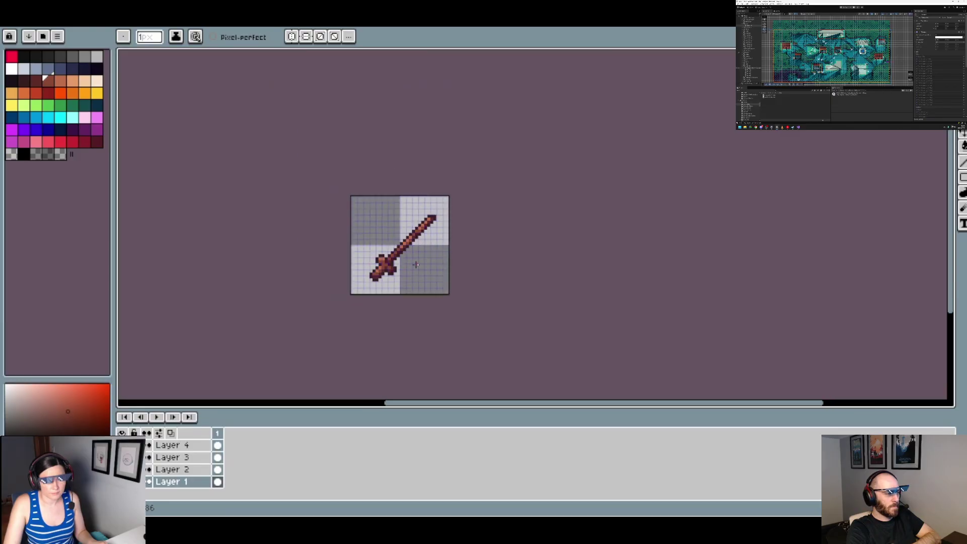
scroll(405, 258, down, 2)
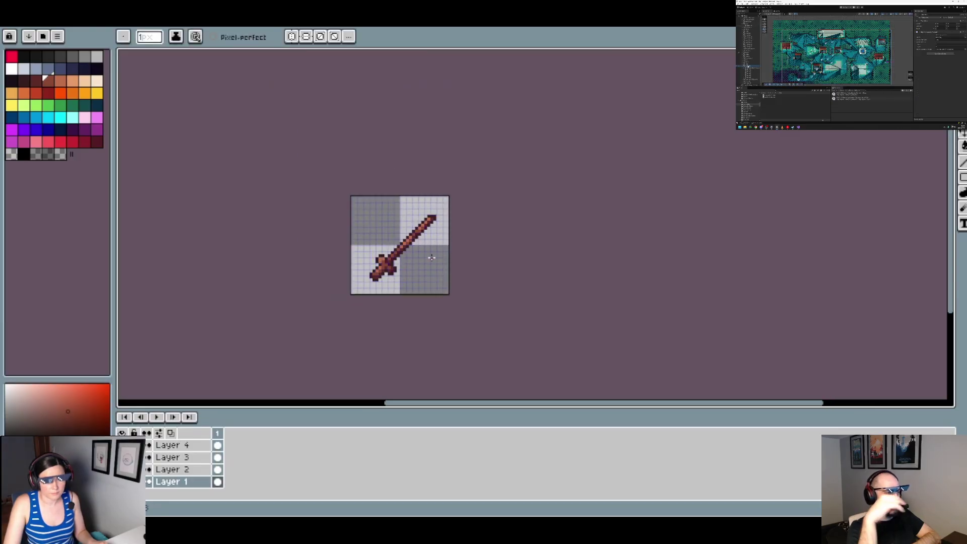
scroll(432, 258, up, 4)
scroll(350, 282, down, 1)
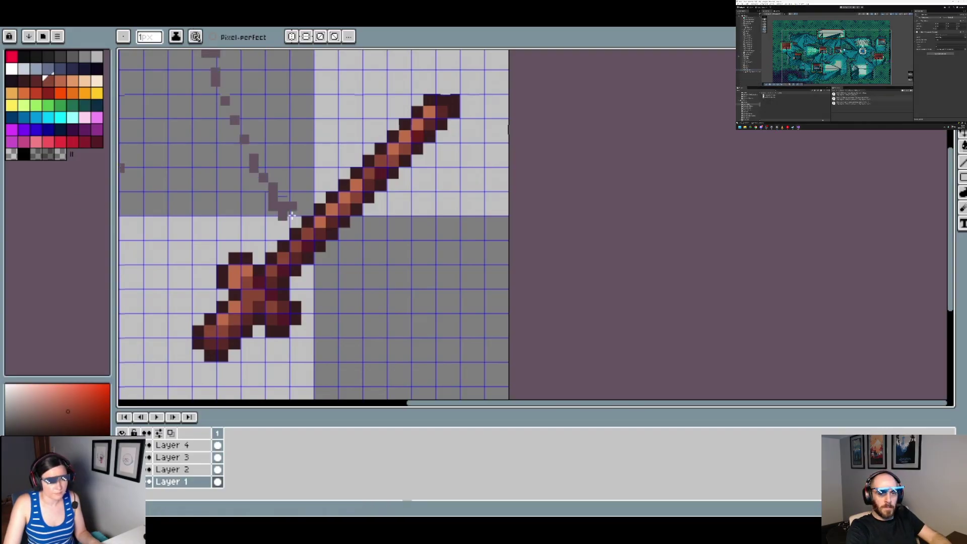
Sample the light greyish blue from the inventory slot artwork and outline the sword's underside with it, from handle to tip
key(alt+Tab)
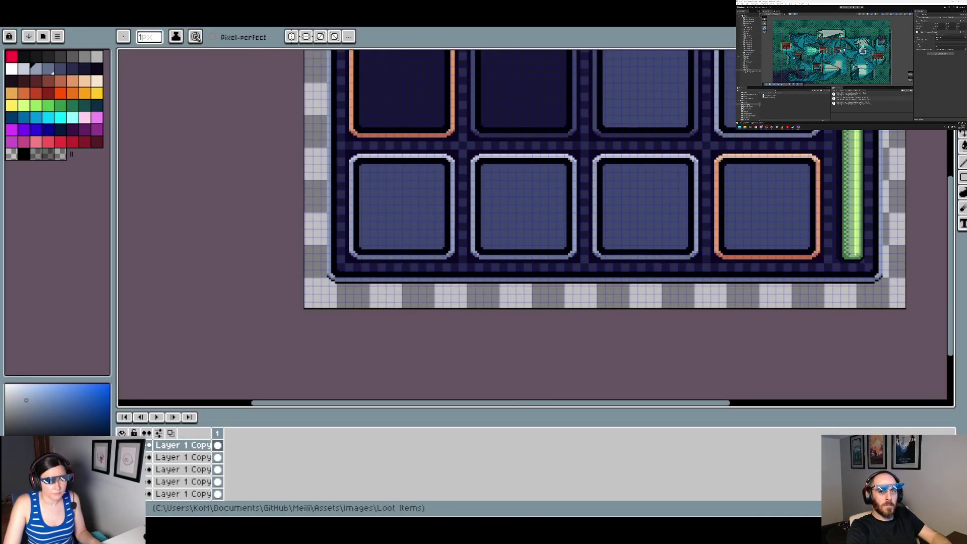
key(alt+Tab)
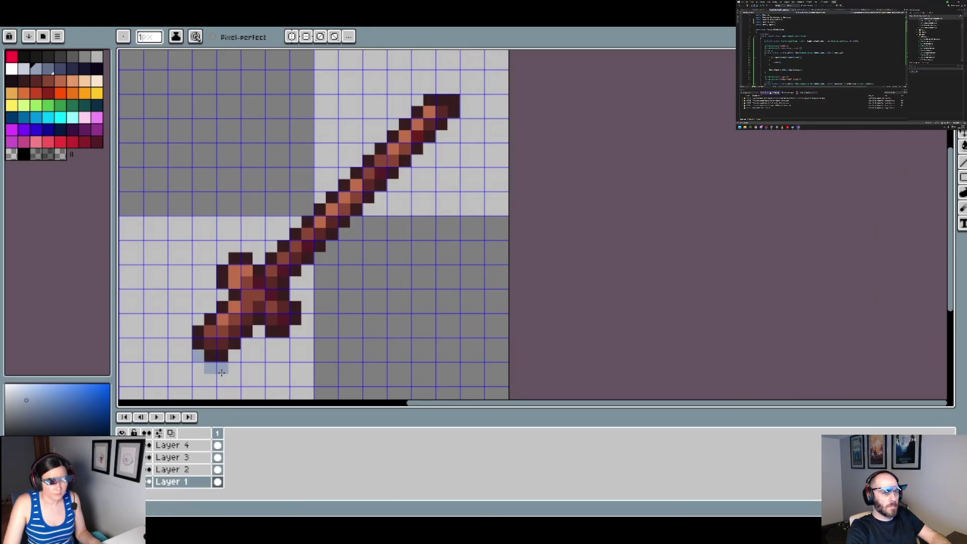
mouse_move(236, 356)
mouse_down()
mouse_move(261, 332)
mouse_move(285, 345)
mouse_up()
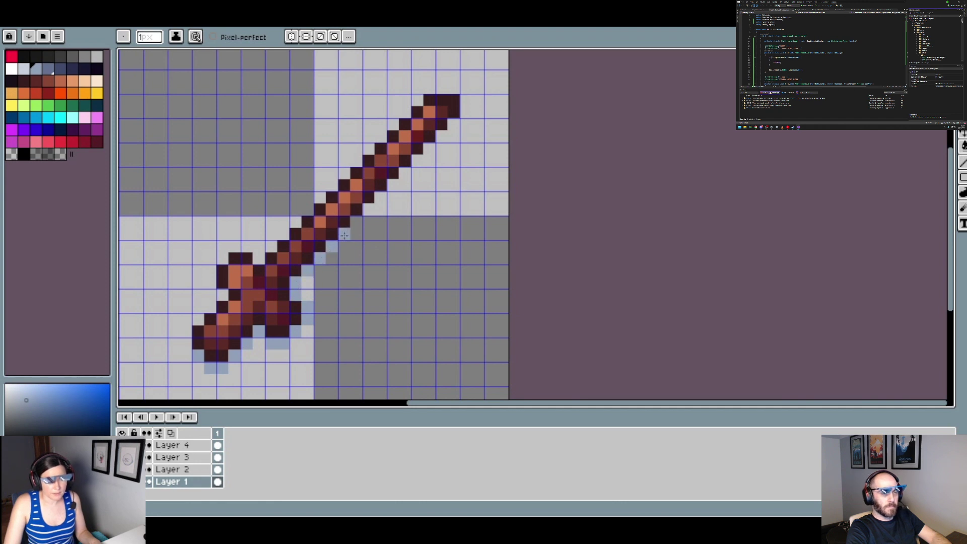
click(381, 199)
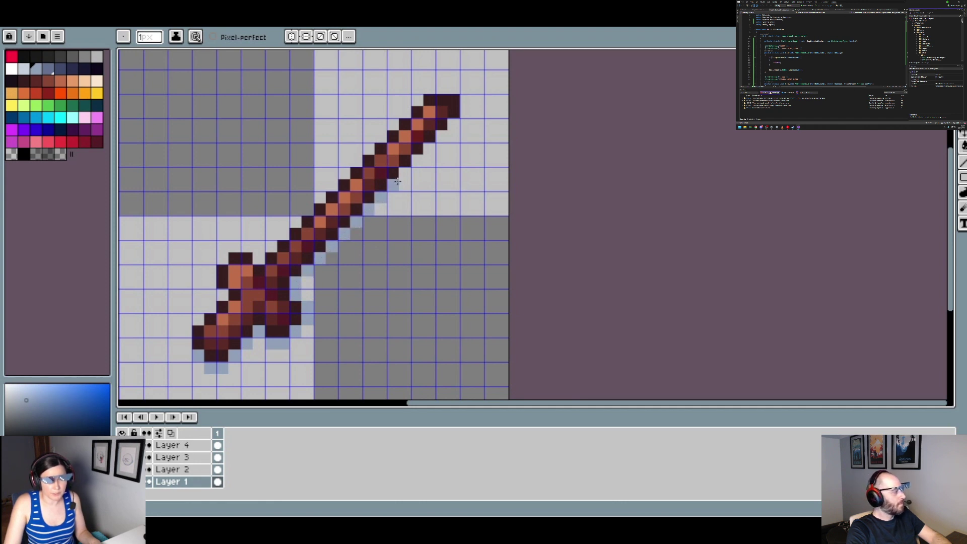
click(406, 168)
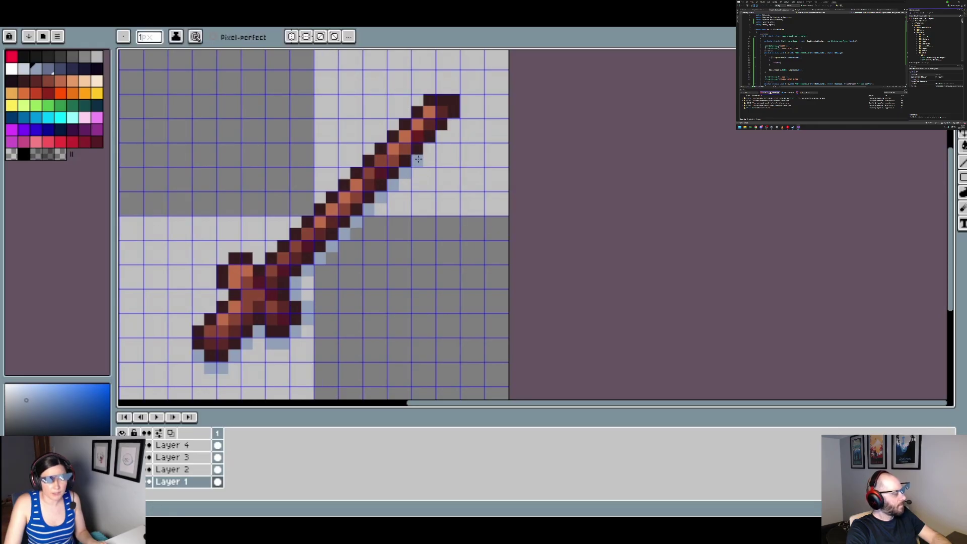
click(442, 135)
click(454, 122)
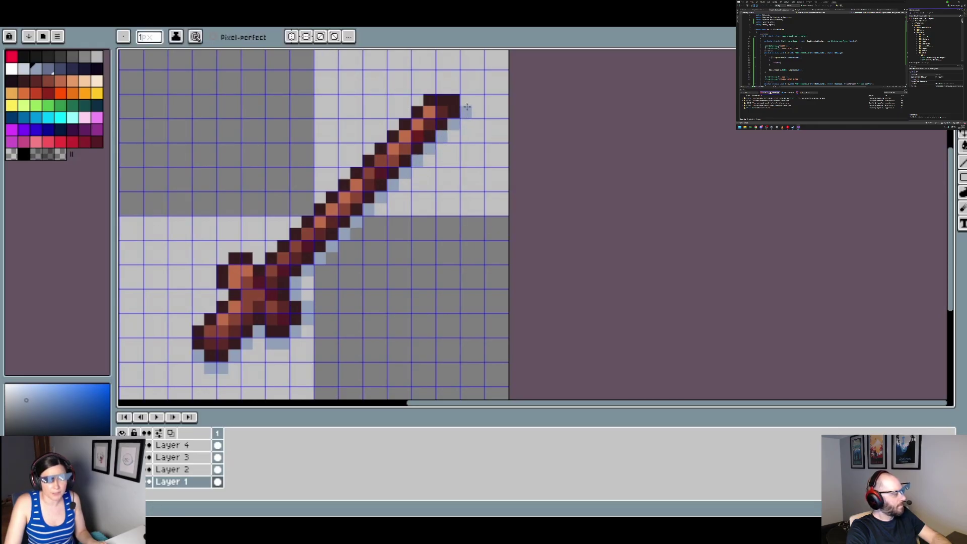
Continue the greyish-blue outline around the sword's tip, the blade's upper side, the crossguard and the handle end
right_click(455, 98)
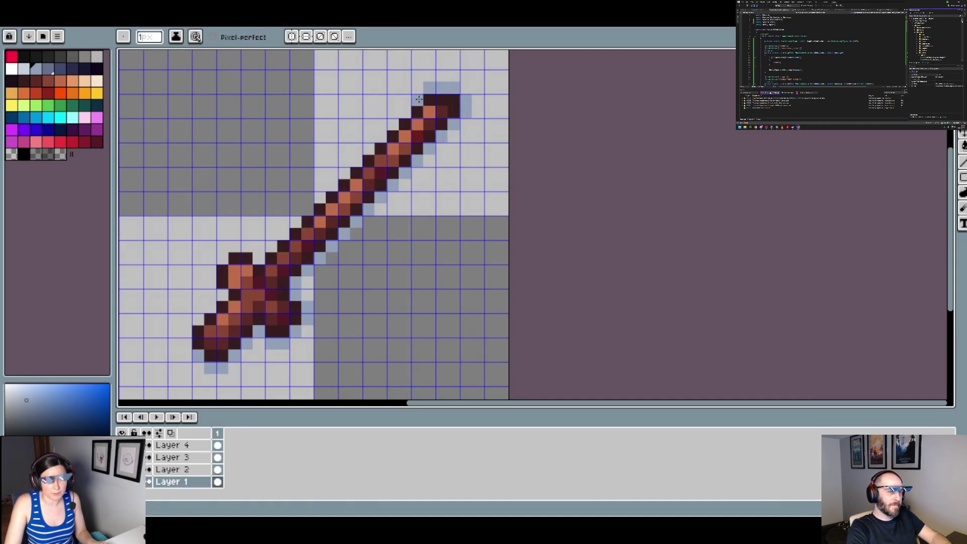
drag(393, 126, 346, 171)
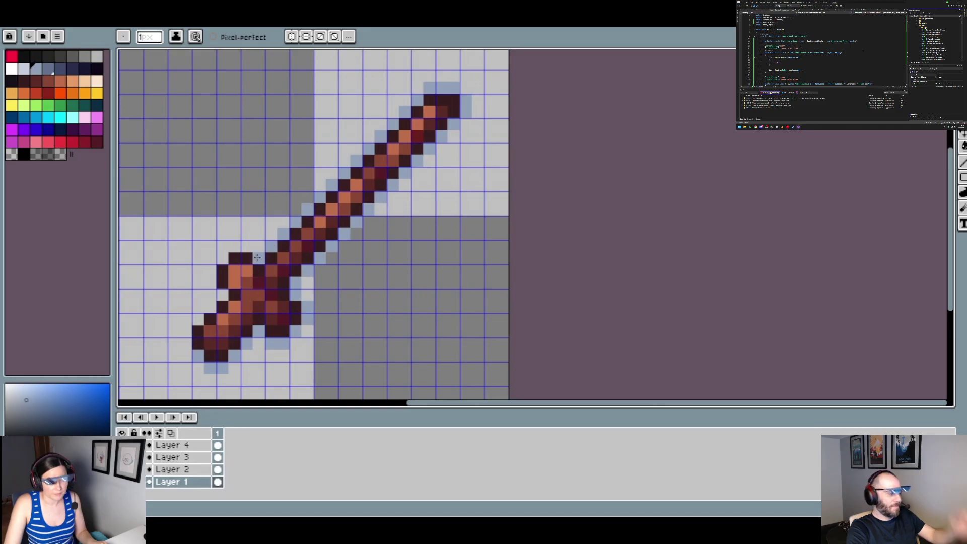
drag(237, 250, 221, 259)
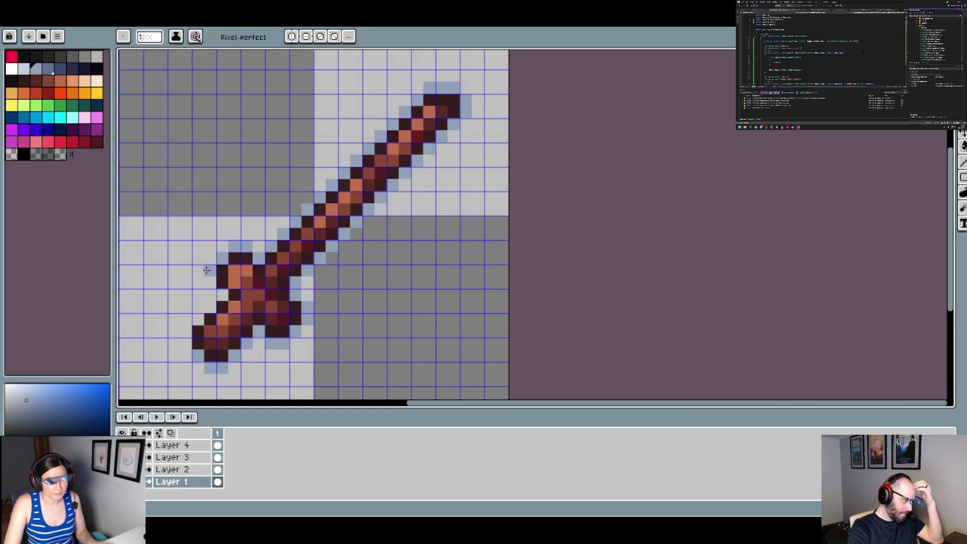
click(211, 306)
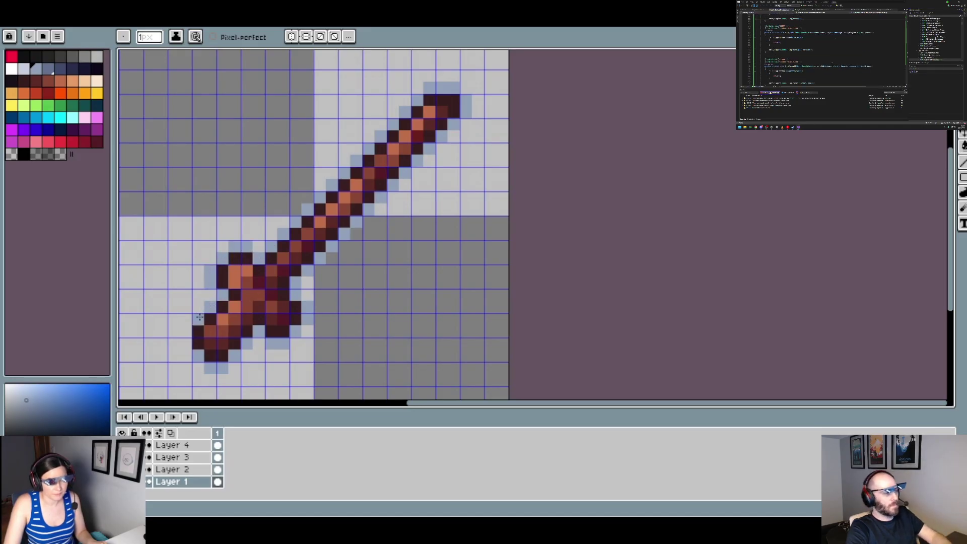
scroll(286, 327, down, 3)
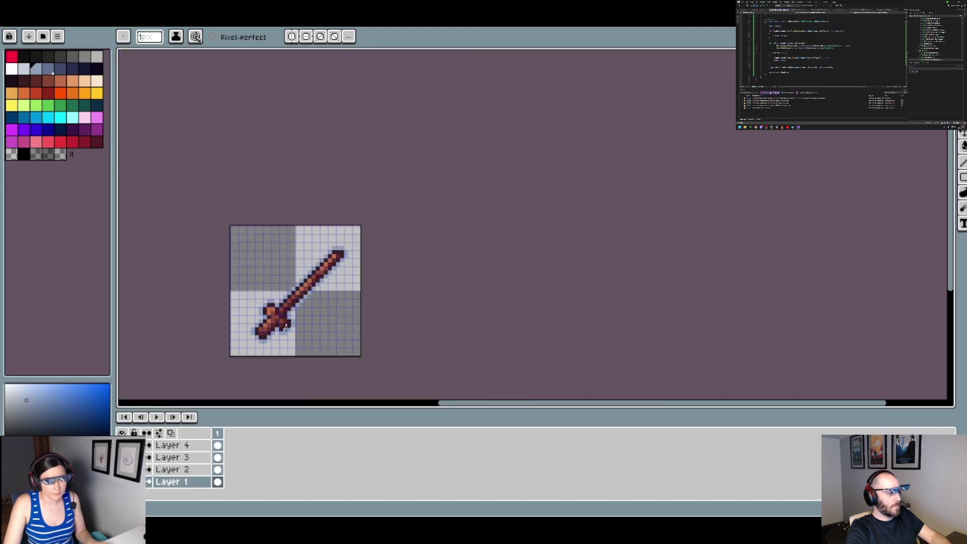
scroll(225, 356, up, 2)
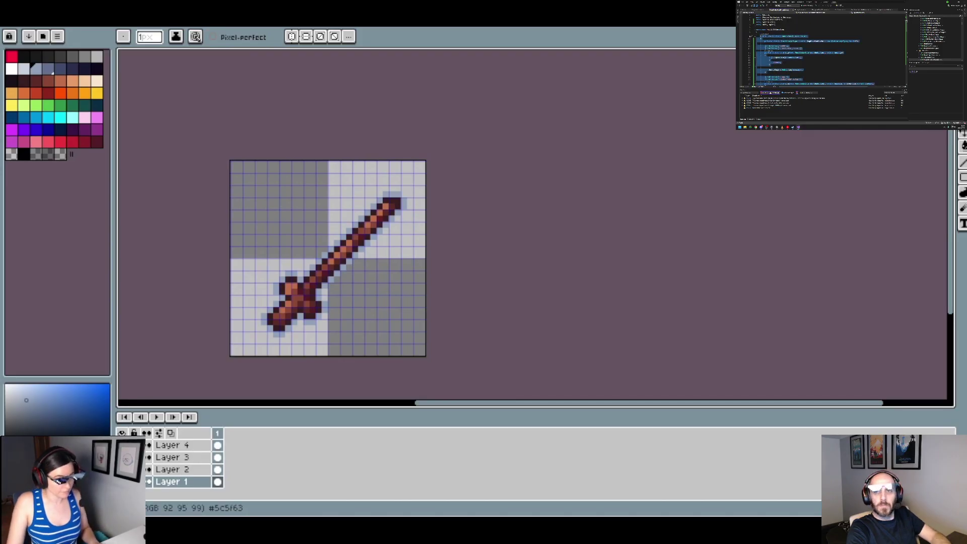
Hide all layers and show only the one with the long, thin red staff sprite
click(122, 433)
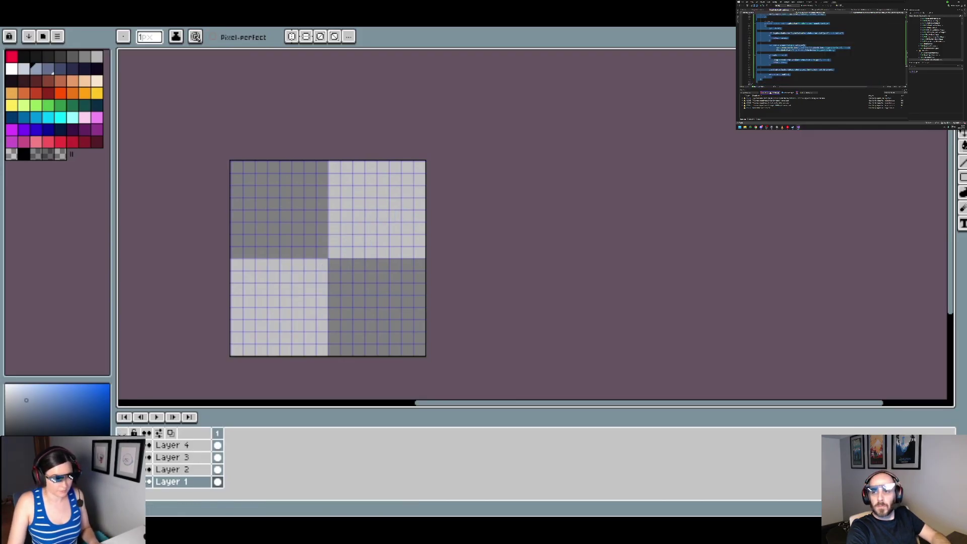
click(122, 433)
scroll(310, 272, up, 1)
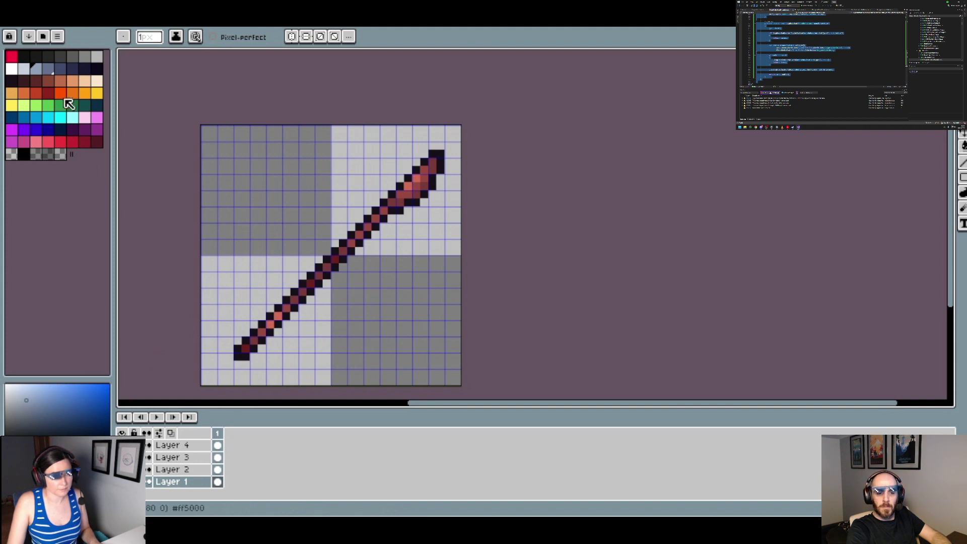
Fill the black outline pixels along the upper edge of the staff's shaft on Layer 2 with very dark reddish brown
click(23, 80)
scroll(216, 344, up, 1)
key(g)
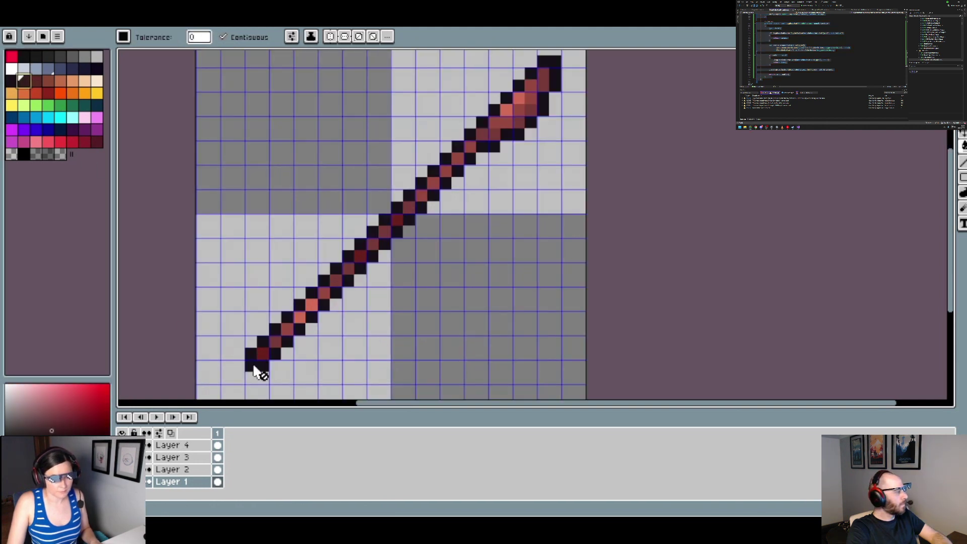
click(218, 469)
click(261, 349)
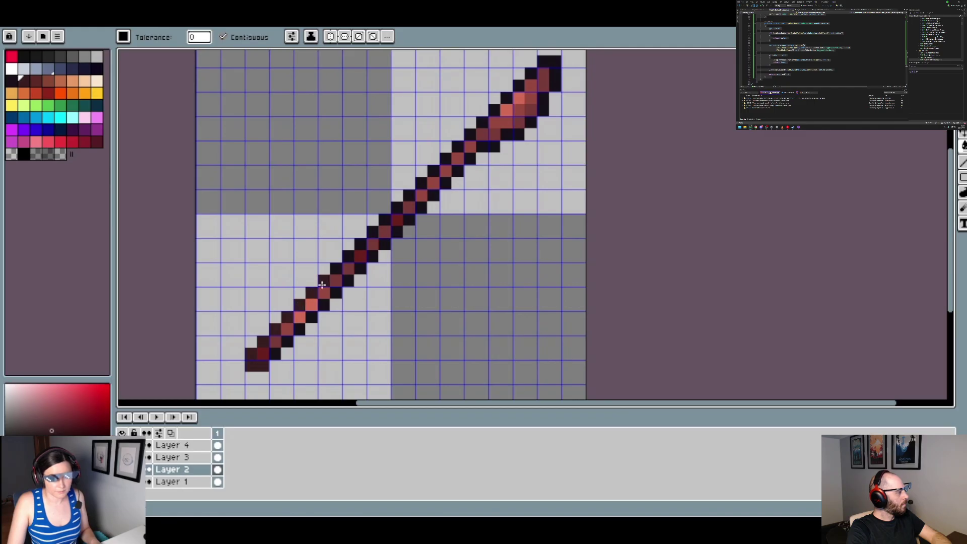
click(350, 258)
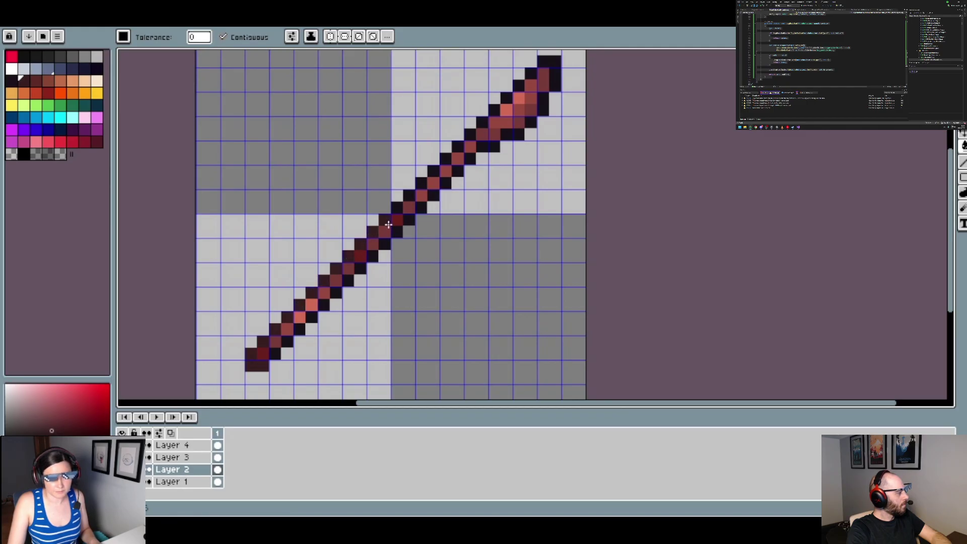
click(400, 207)
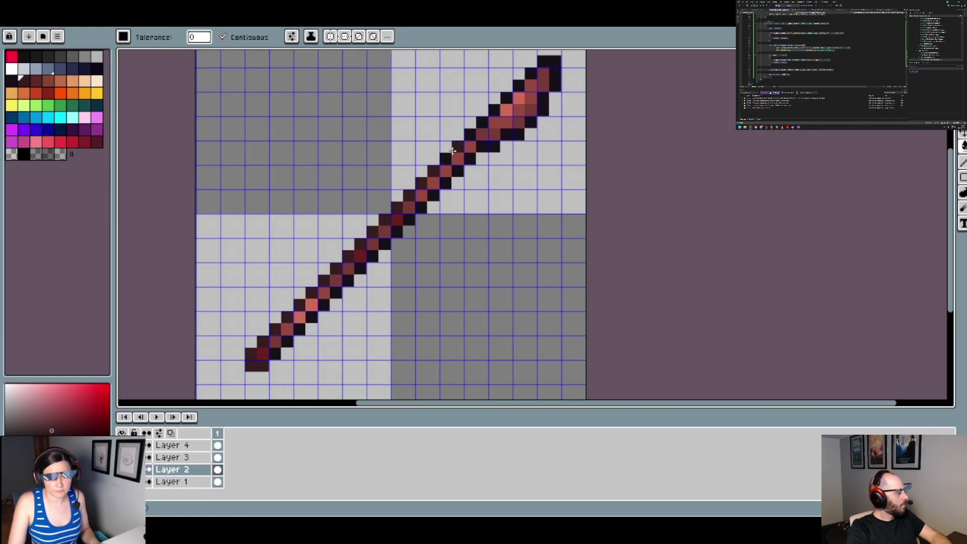
click(458, 147)
click(470, 134)
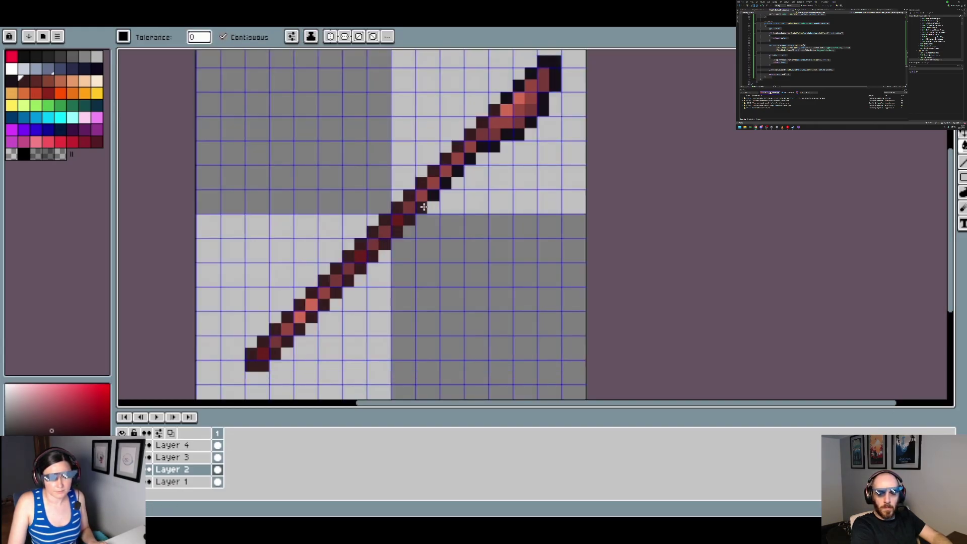
Recolour the remaining black outline pixels on the staff's underside and around its head with the same very dark brown
right_click(558, 222)
key(ctrl+z)
drag(554, 209, 476, 278)
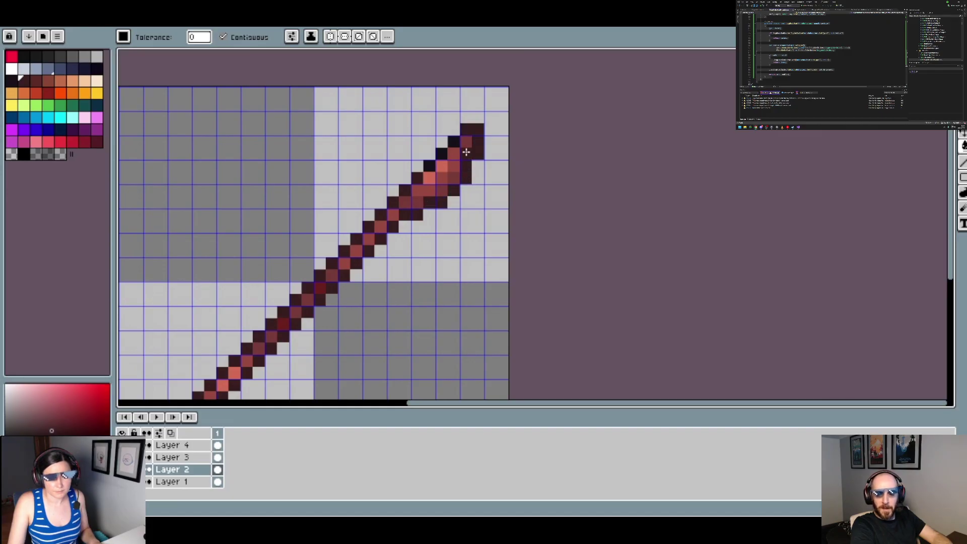
scroll(312, 341, down, 2)
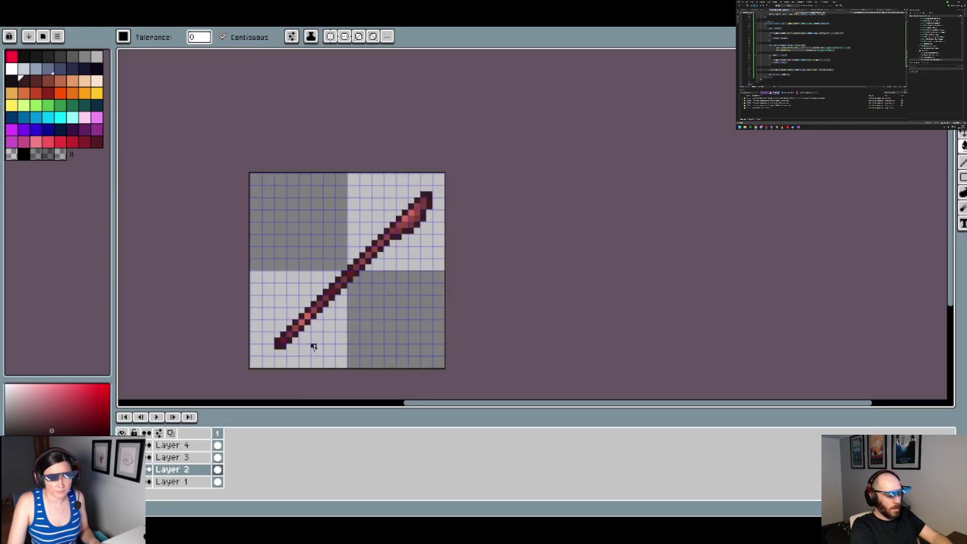
Recolour the darkest red pixels inside the staff with deep maroon and its dark red shading with dark brown
scroll(296, 341, up, 1)
scroll(289, 338, up, 1)
click(96, 142)
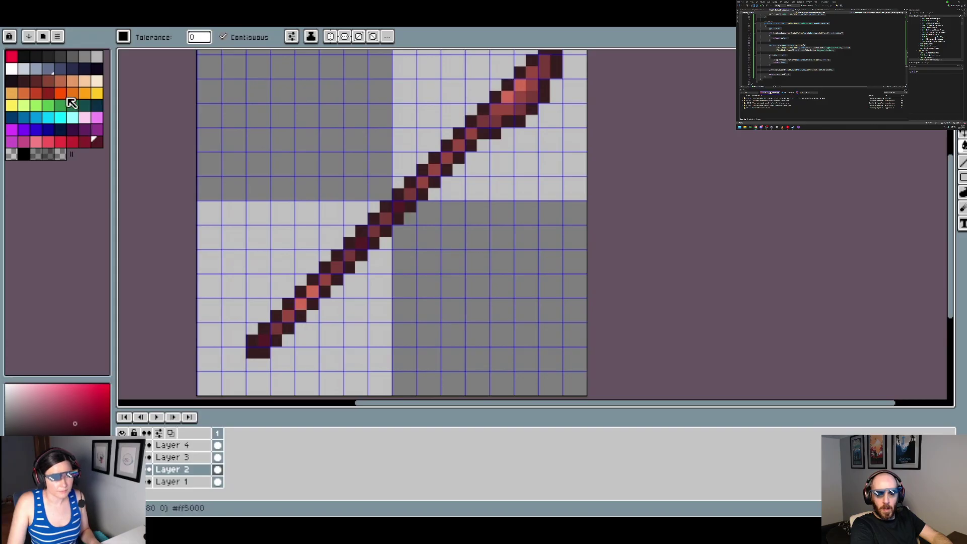
click(36, 80)
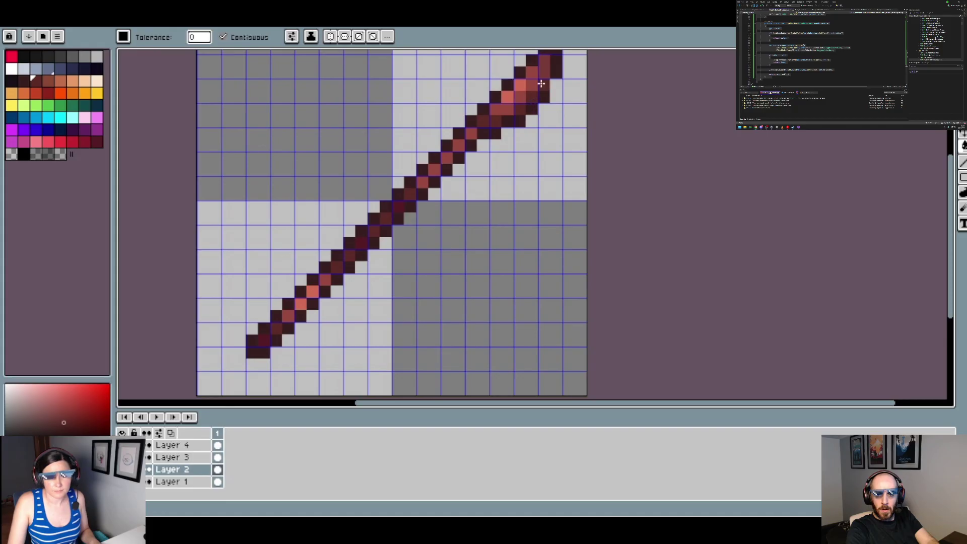
Recolour the staff's mid-tone red pixels with medium reddish brown and its brightest highlights with light orange-brown
click(48, 79)
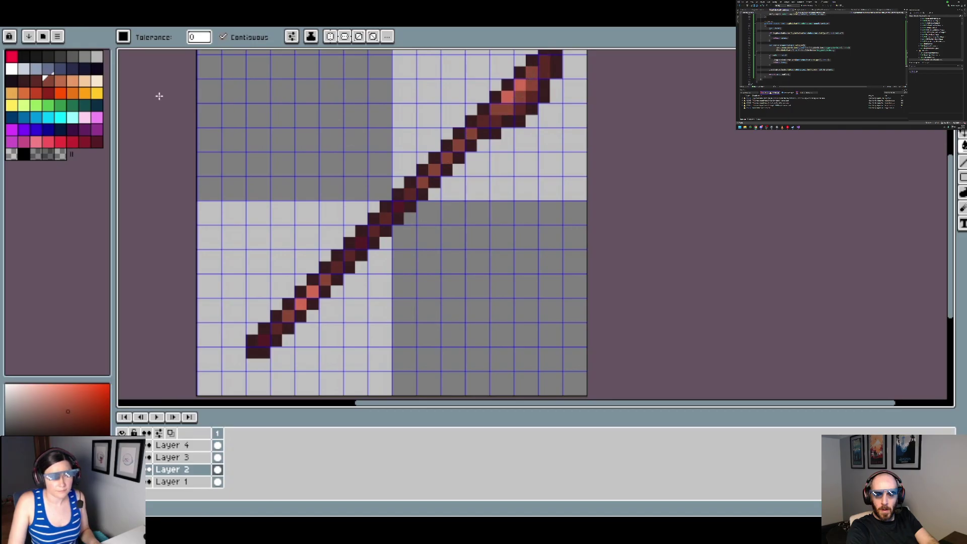
click(61, 81)
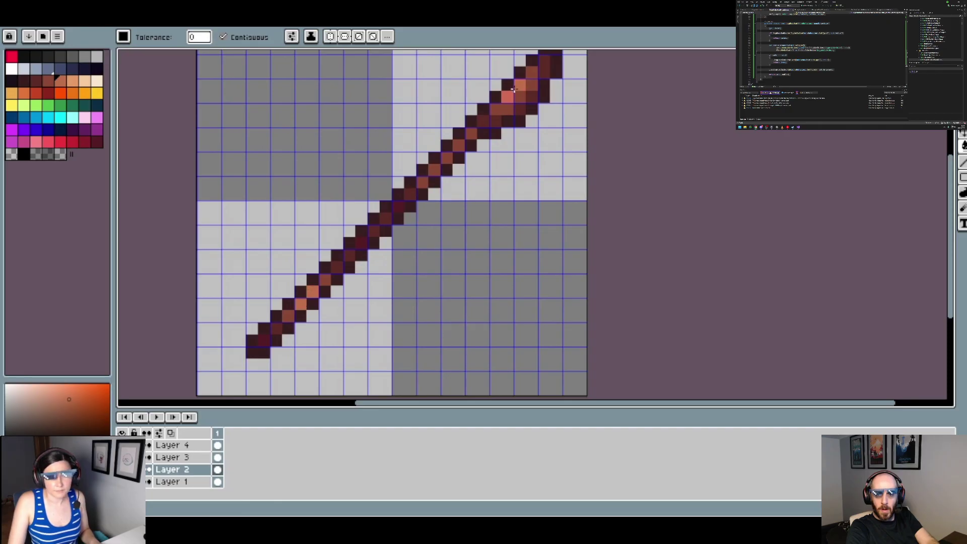
scroll(521, 83, down, 4)
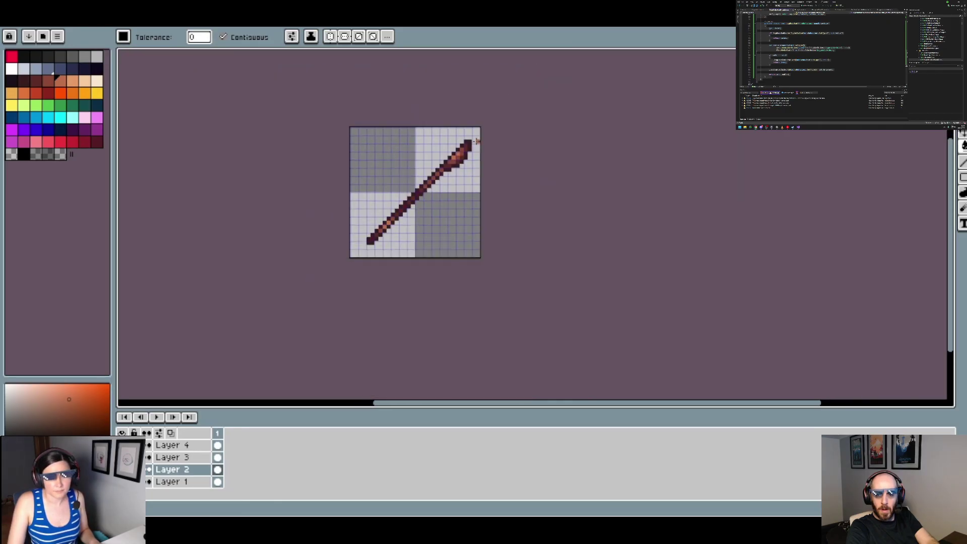
scroll(471, 132, up, 2)
scroll(427, 208, up, 1)
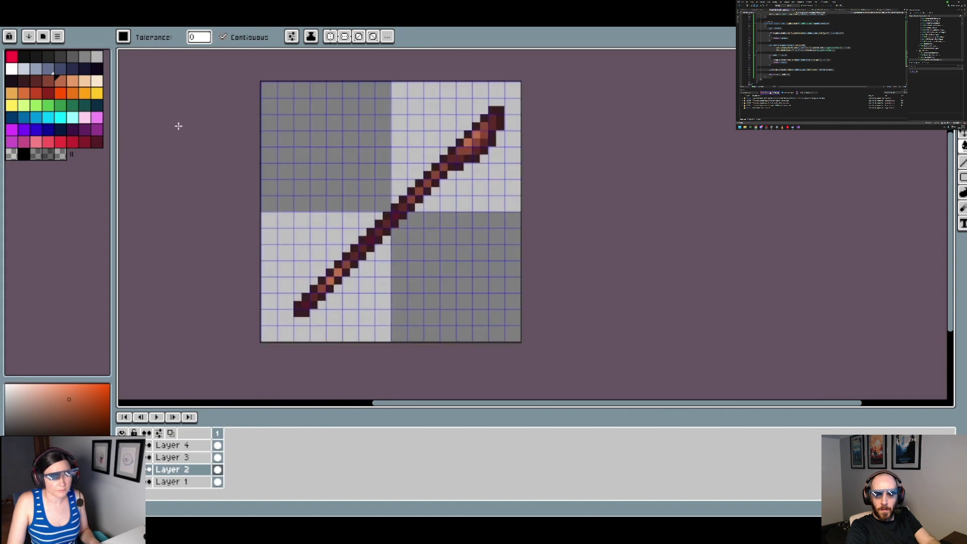
Sample the light greyish blue from the inventory slot artwork and outline the staff's butt end and lower shaft with it
click(203, 25)
alt+click(352, 218)
key(ctrl+Tab)
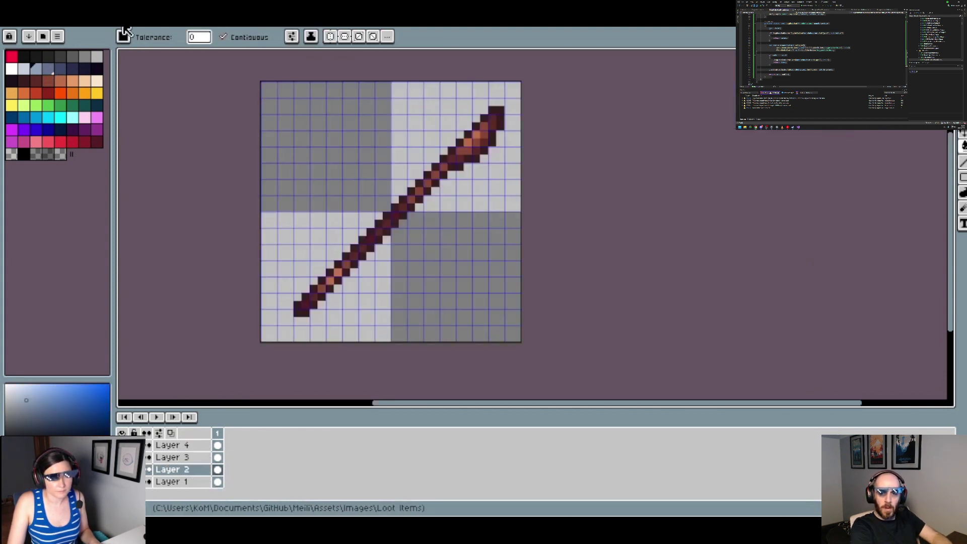
scroll(363, 282, up, 2)
click(214, 360)
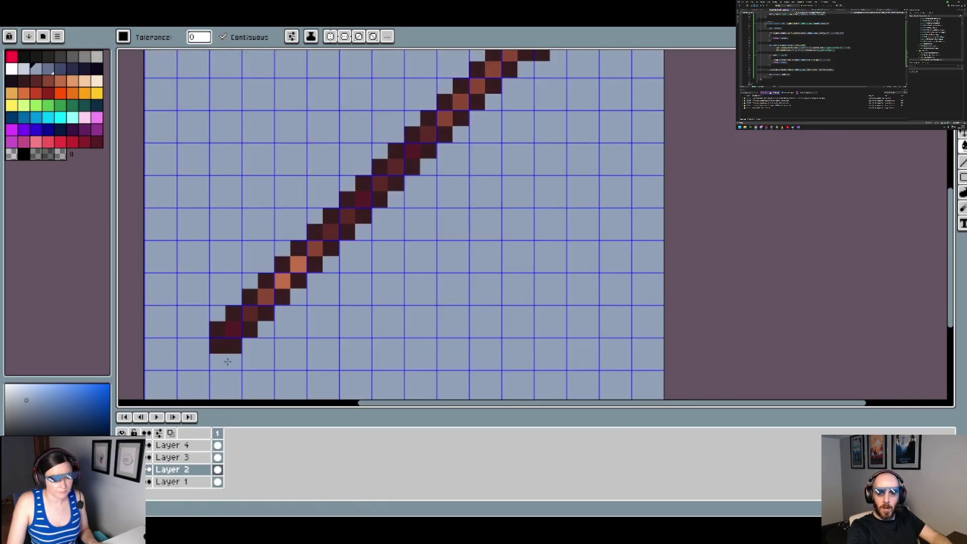
key(ctrl+z)
key(b)
click(226, 362)
mouse_move(251, 347)
mouse_down()
mouse_move(420, 184)
mouse_move(364, 167)
mouse_move(236, 283)
mouse_move(244, 282)
mouse_move(206, 324)
mouse_up()
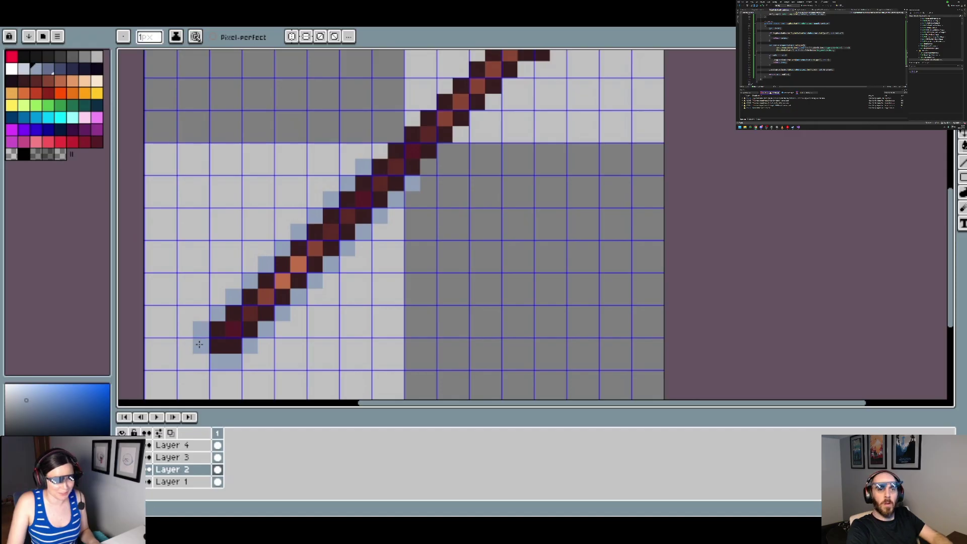
Continue the greyish-blue outline along both sides of the staff's upper shaft and around its head
scroll(338, 272, down, 3)
scroll(411, 186, up, 3)
mouse_move(298, 314)
mouse_down()
mouse_move(351, 276)
mouse_move(400, 216)
mouse_move(417, 215)
mouse_up()
click(251, 292)
mouse_move(252, 292)
mouse_down()
mouse_move(493, 69)
mouse_move(516, 86)
mouse_move(518, 121)
mouse_move(521, 108)
mouse_move(499, 152)
mouse_move(443, 197)
mouse_up()
click(433, 199)
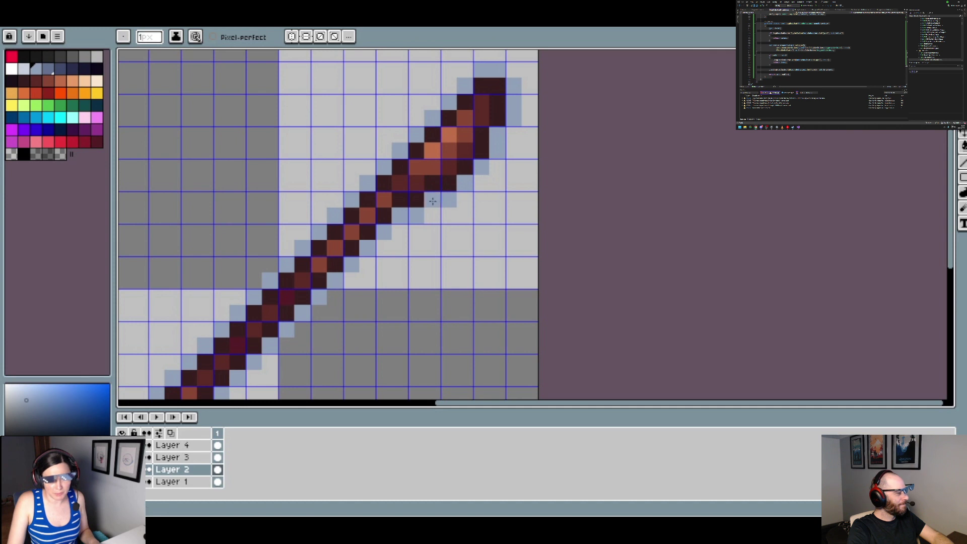
Show only the red club sprite, select Layer 3 and ready the Paint Bucket with very dark reddish brown
scroll(416, 247, down, 7)
scroll(401, 283, up, 1)
scroll(400, 283, up, 1)
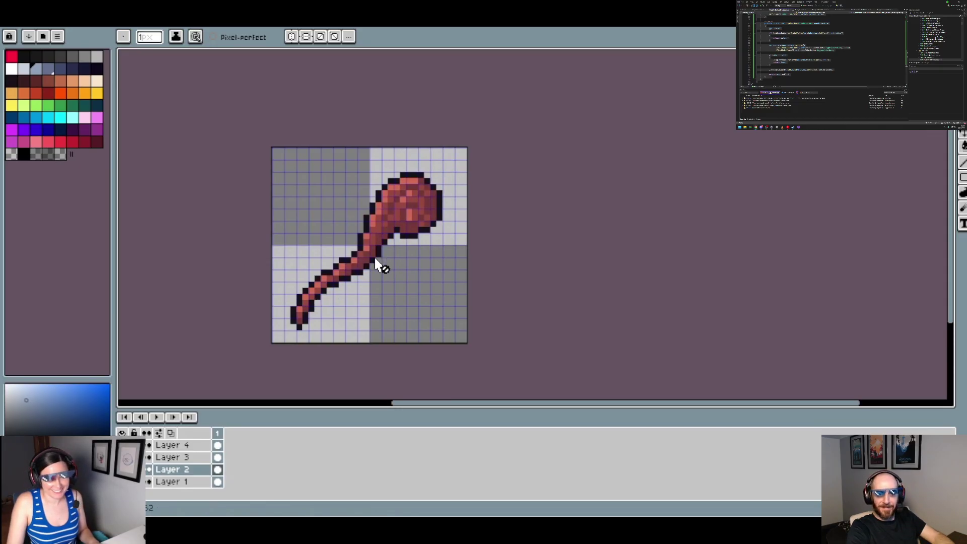
scroll(319, 317, up, 1)
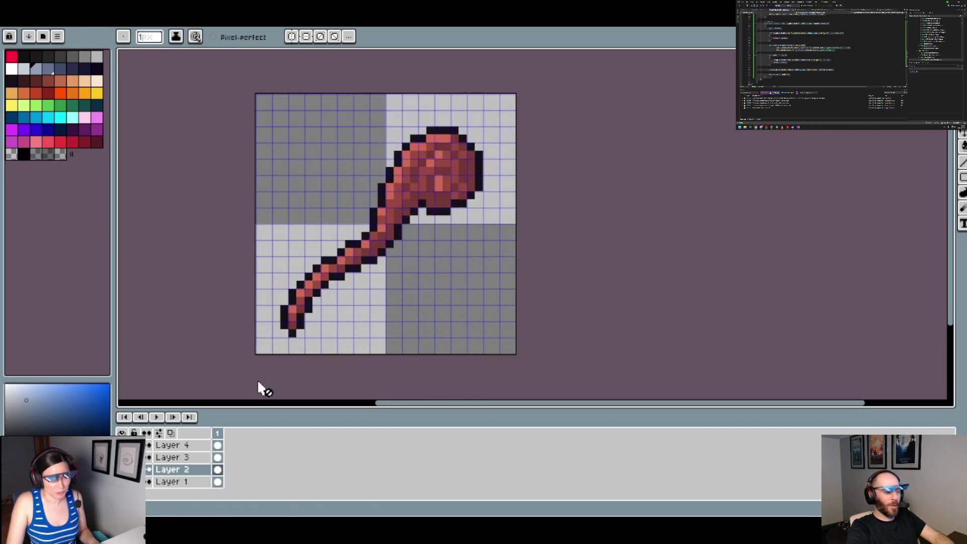
click(24, 81)
key(g)
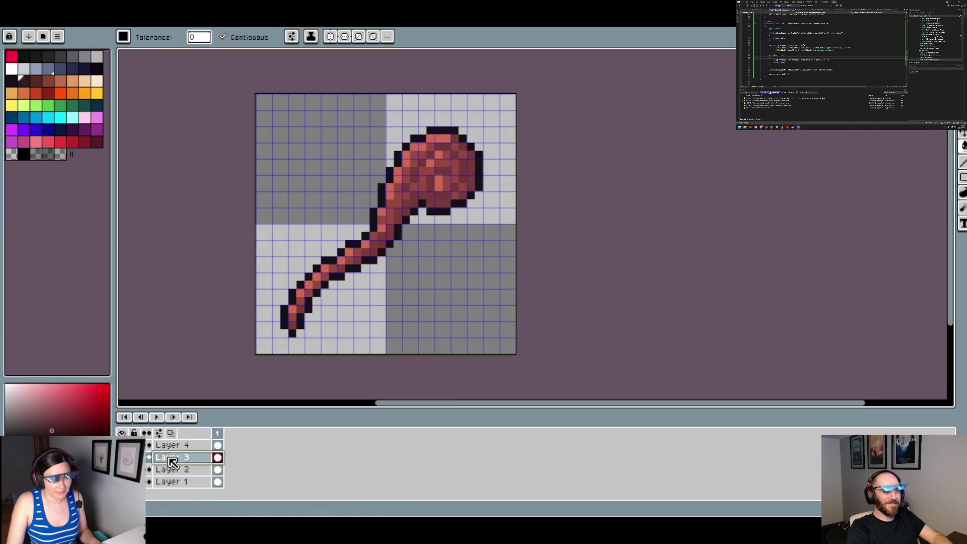
click(172, 457)
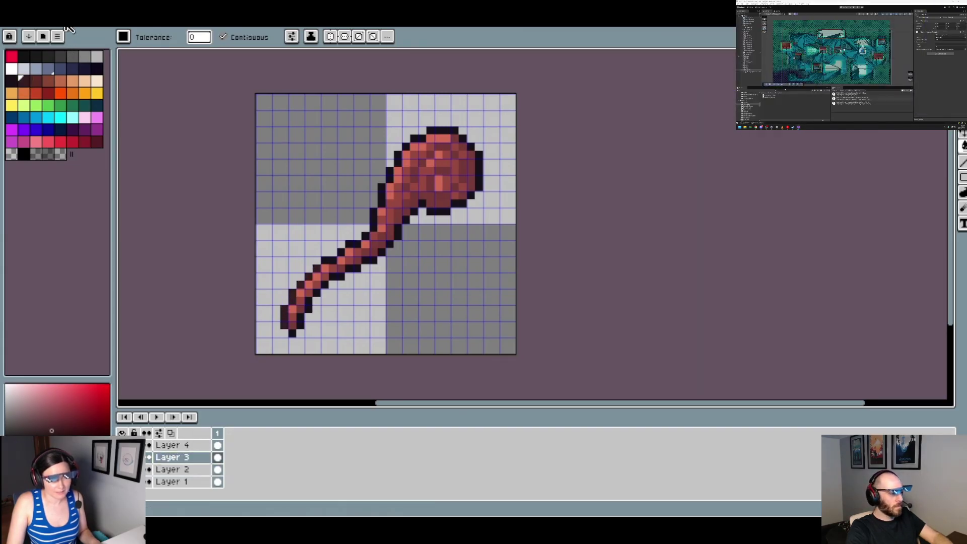
Leave the loot sprite and open the sprite sheet with the coloured rock piles
click(47, 28)
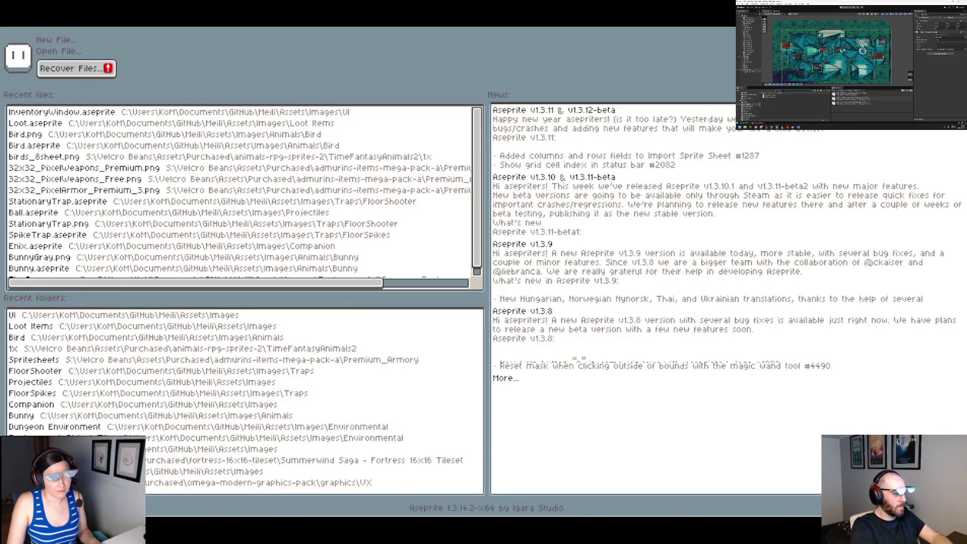
click(15, 20)
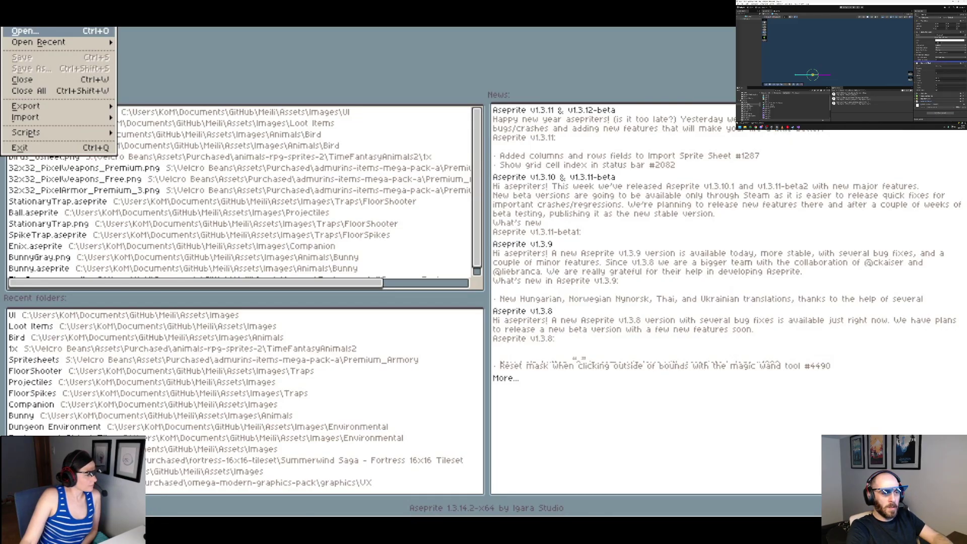
key(Return)
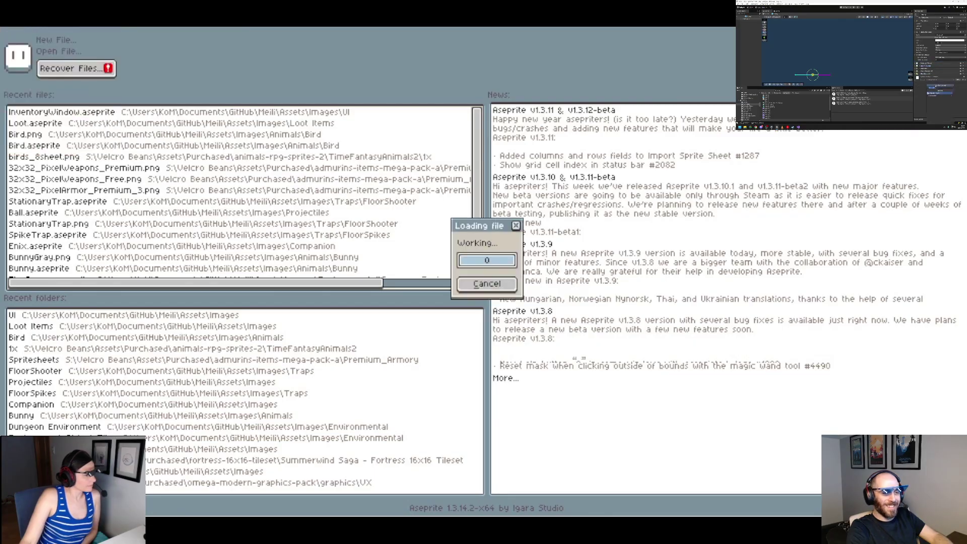
scroll(569, 211, up, 4)
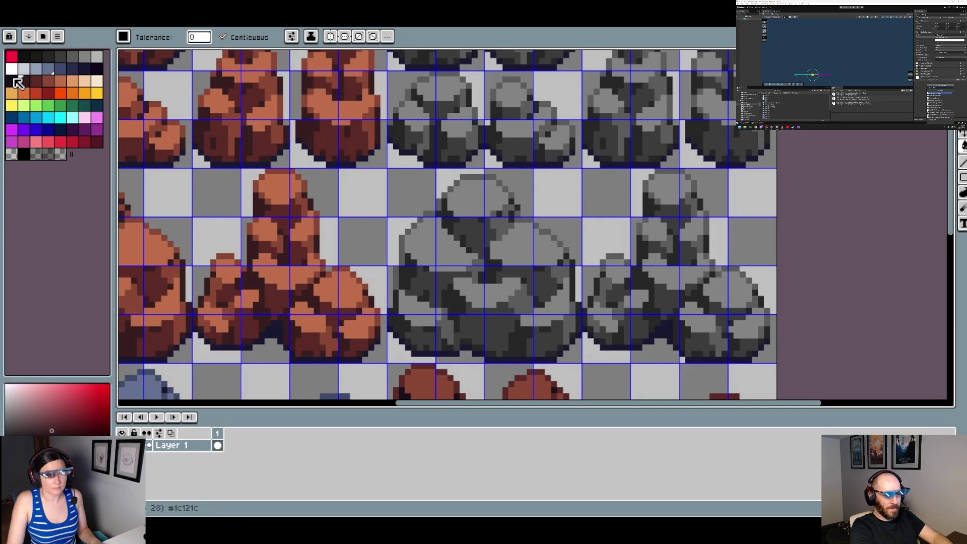
Set the Pencil to 2 px and near-black #1c121c, and paint two eye-like bars on the top boulder of the tall stack in the large grey rock group
key(b)
scroll(434, 242, down, 2)
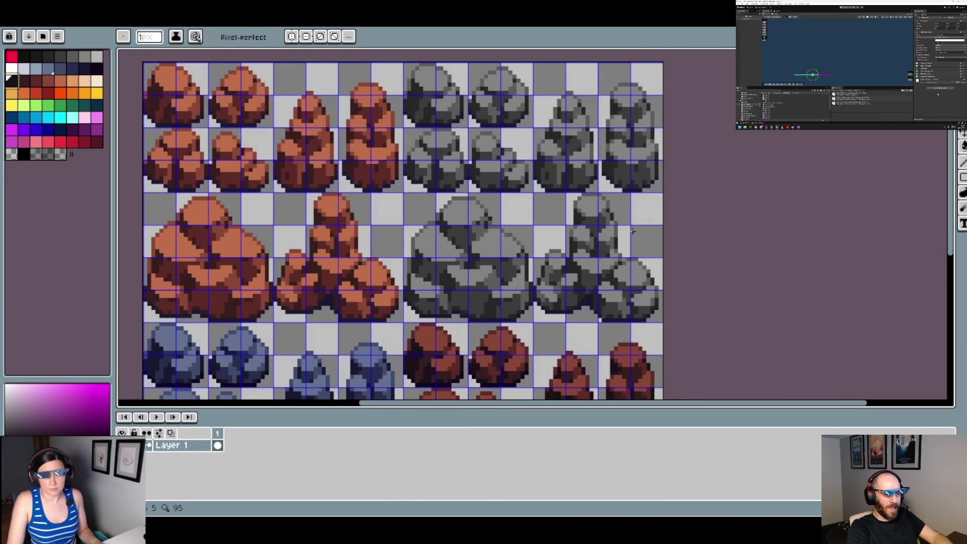
scroll(566, 212, up, 3)
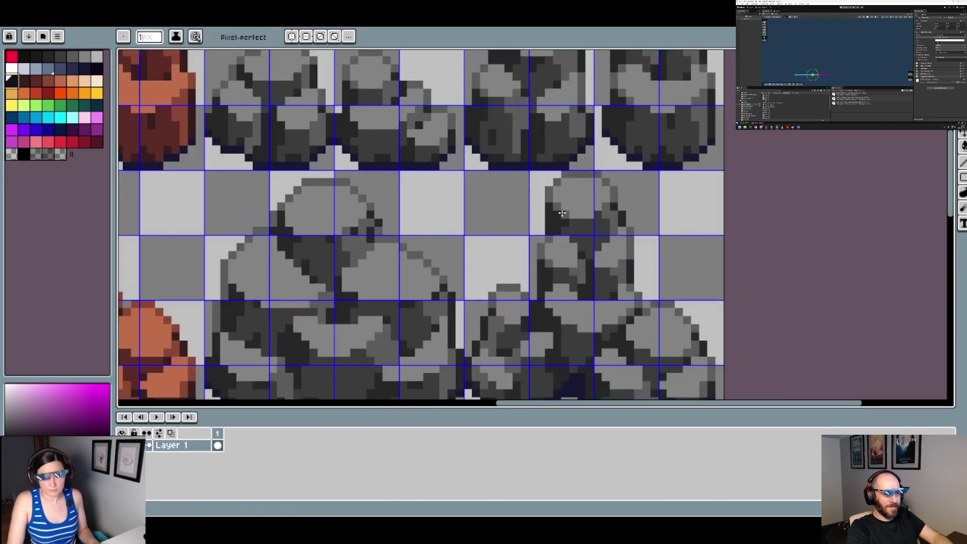
key(plus)
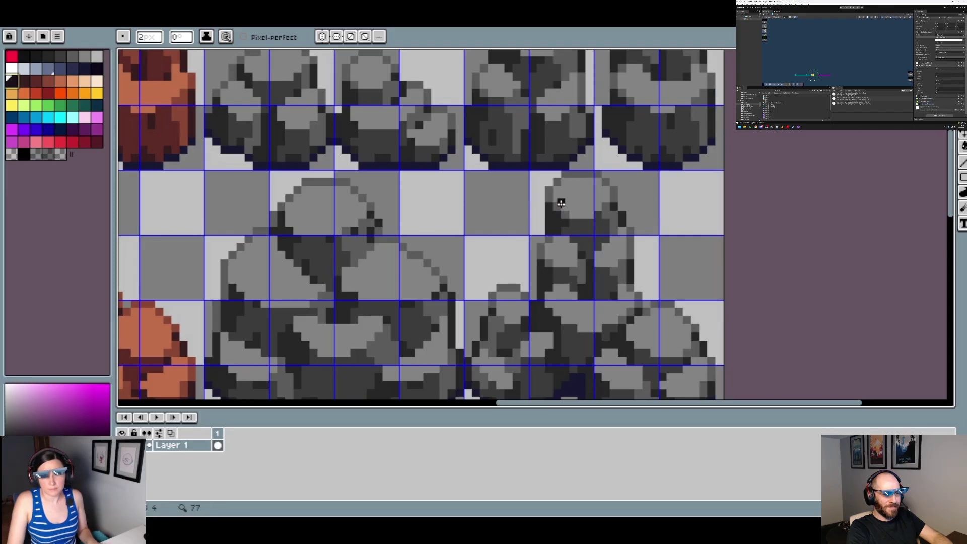
click(557, 204)
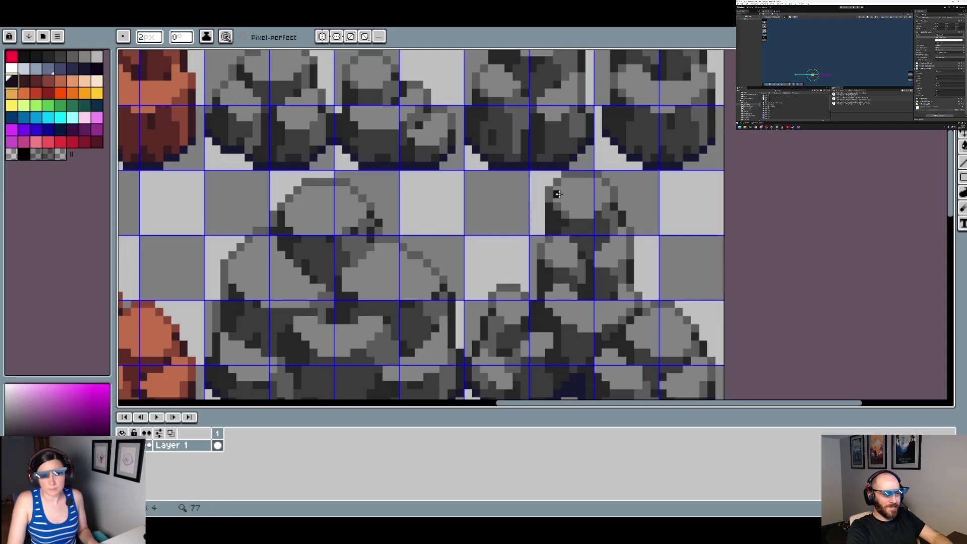
scroll(564, 220, down, 1)
scroll(544, 219, up, 1)
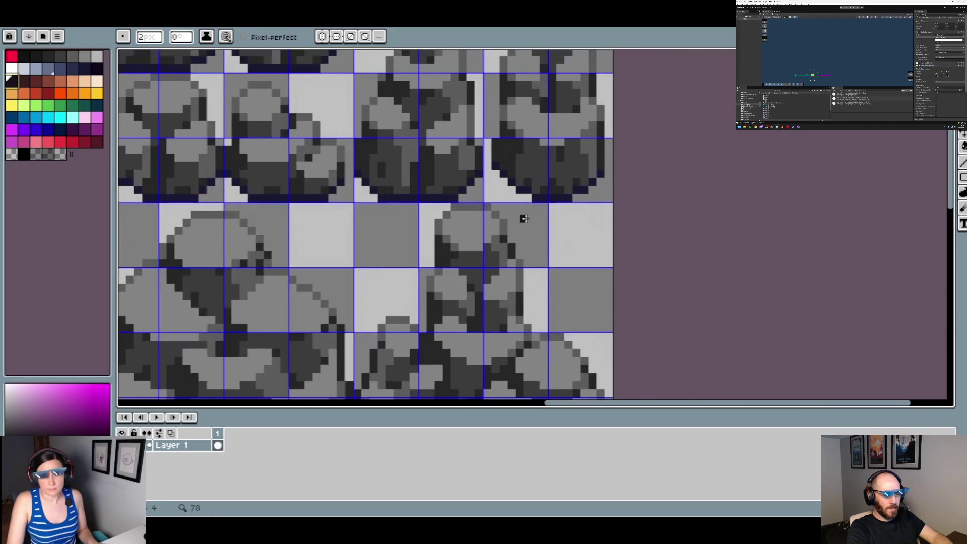
scroll(524, 218, down, 1)
scroll(526, 152, up, 1)
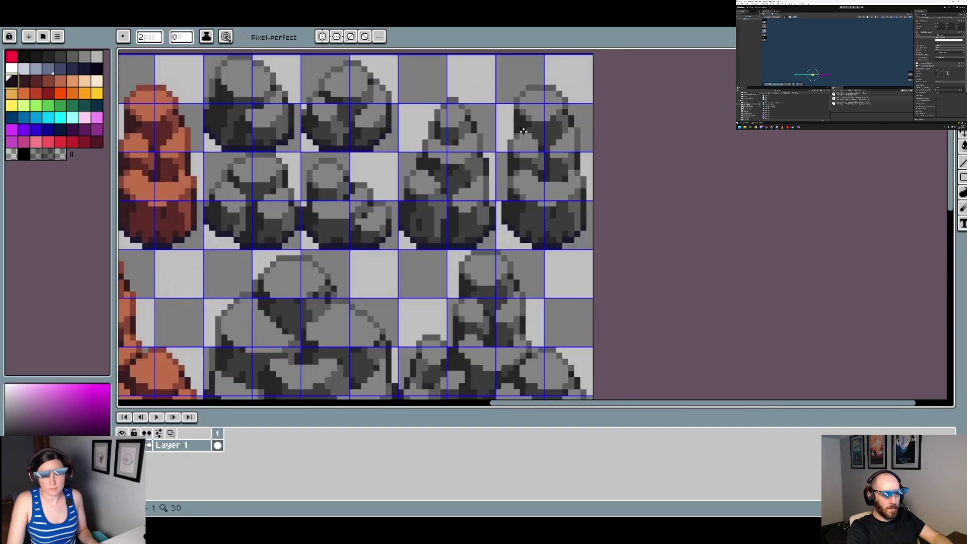
scroll(514, 236, down, 1)
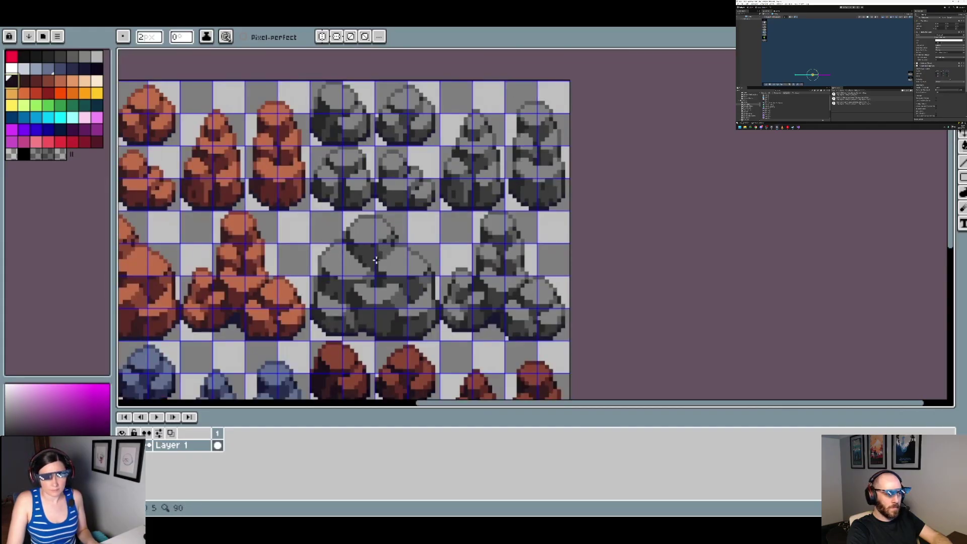
scroll(498, 245, up, 2)
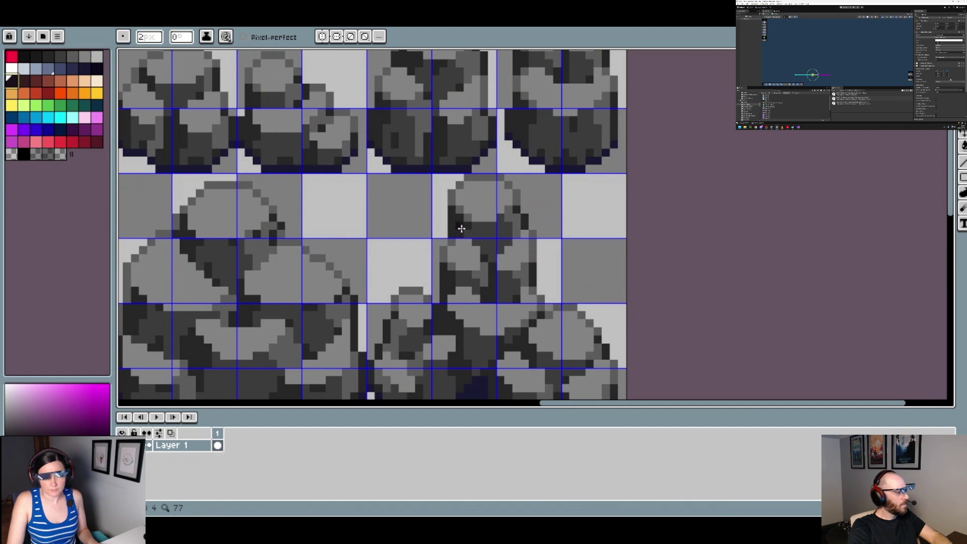
drag(455, 193, 478, 194)
click(496, 194)
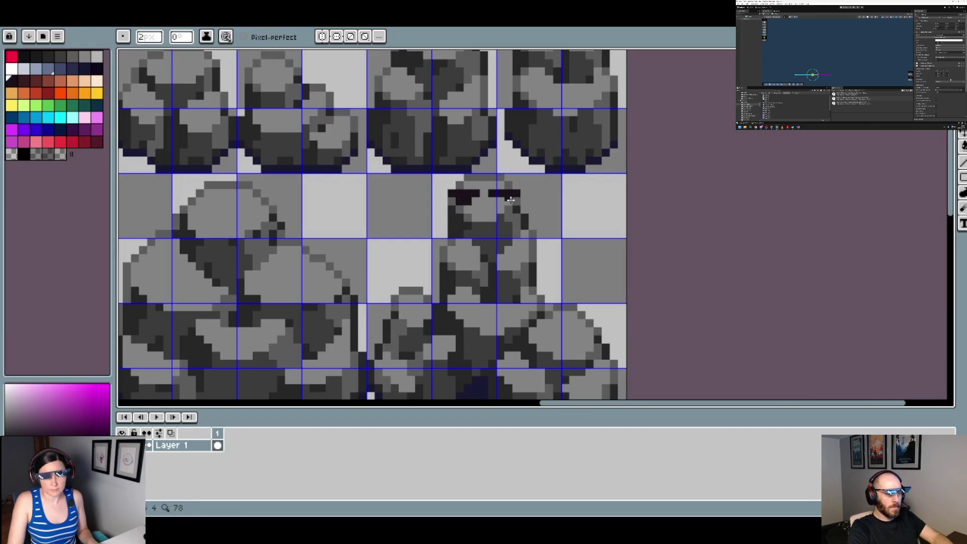
scroll(509, 204, down, 3)
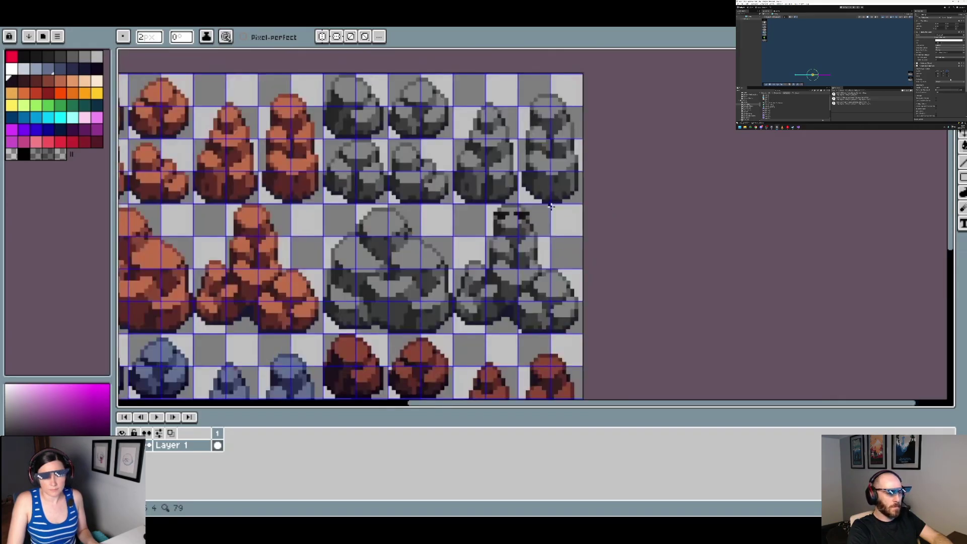
Join the two near-black bars on the top boulder with a bridge and add pointed outer corners to form sunglasses
scroll(524, 216, up, 4)
click(472, 226)
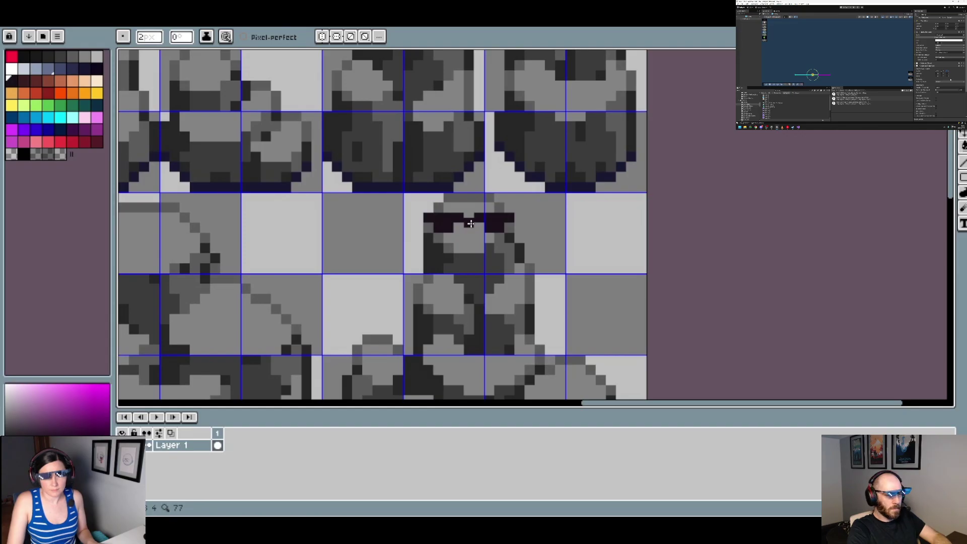
click(516, 212)
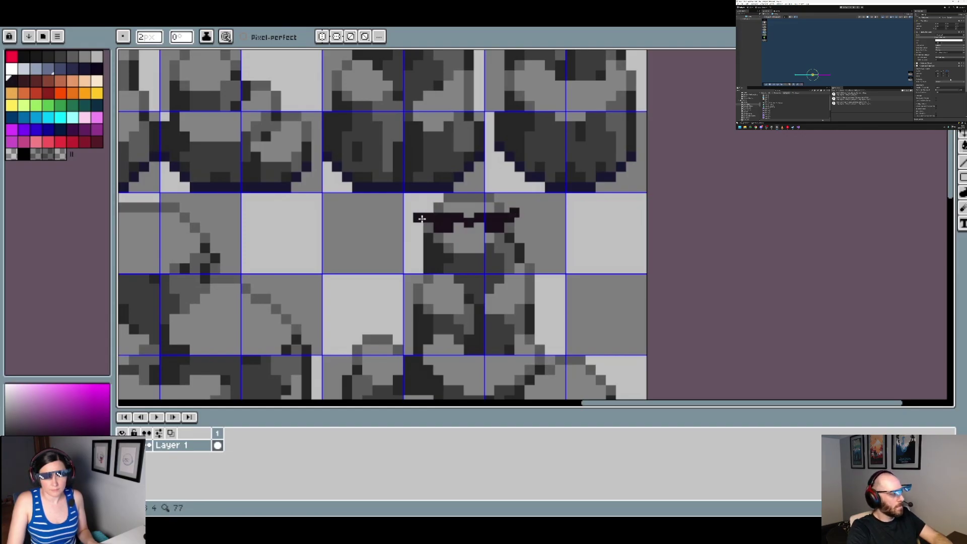
scroll(533, 233, down, 2)
scroll(530, 232, up, 2)
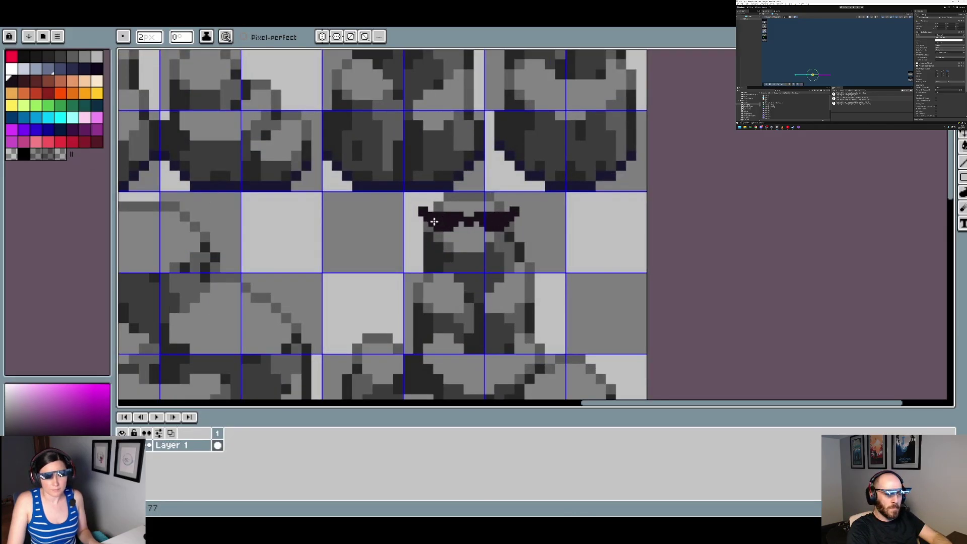
Trim the sunglasses' bridge with grey sampled from the boulder, and extend both outer corners upward in the sampled near-black
alt+click(465, 227)
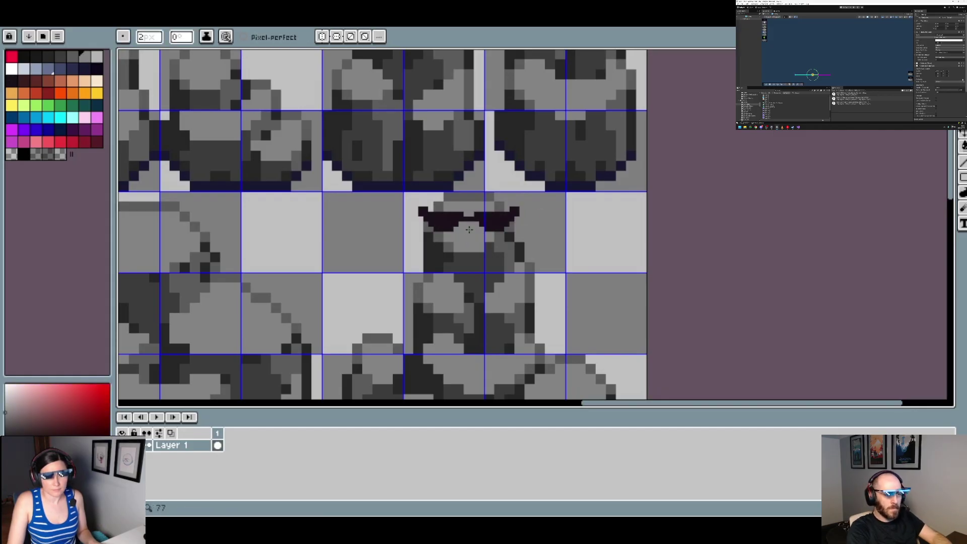
scroll(469, 229, down, 2)
scroll(454, 212, up, 2)
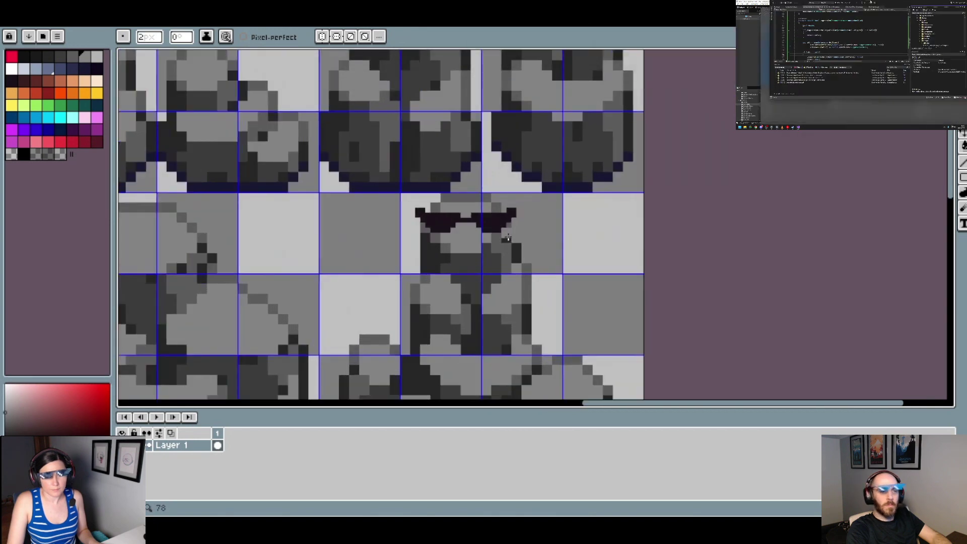
alt+click(420, 212)
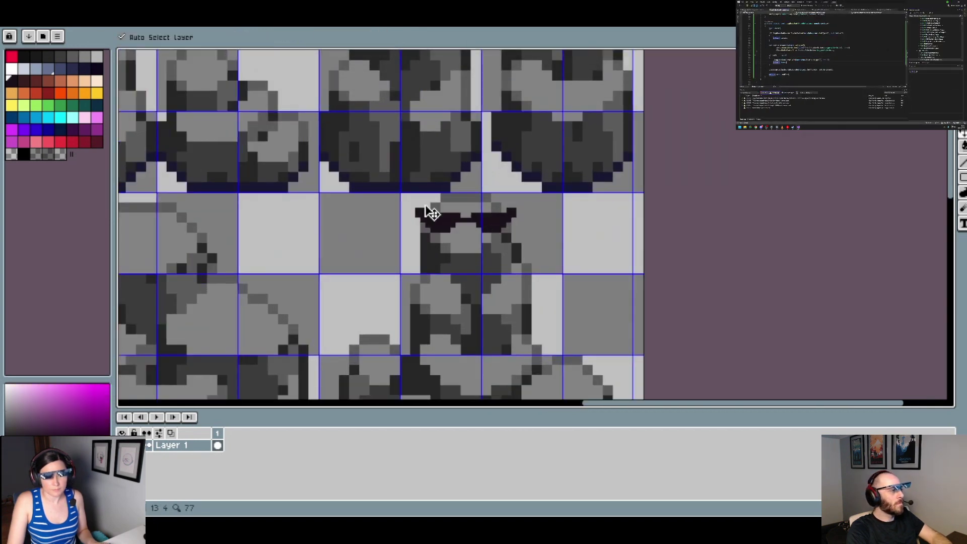
scroll(427, 207, up, 1)
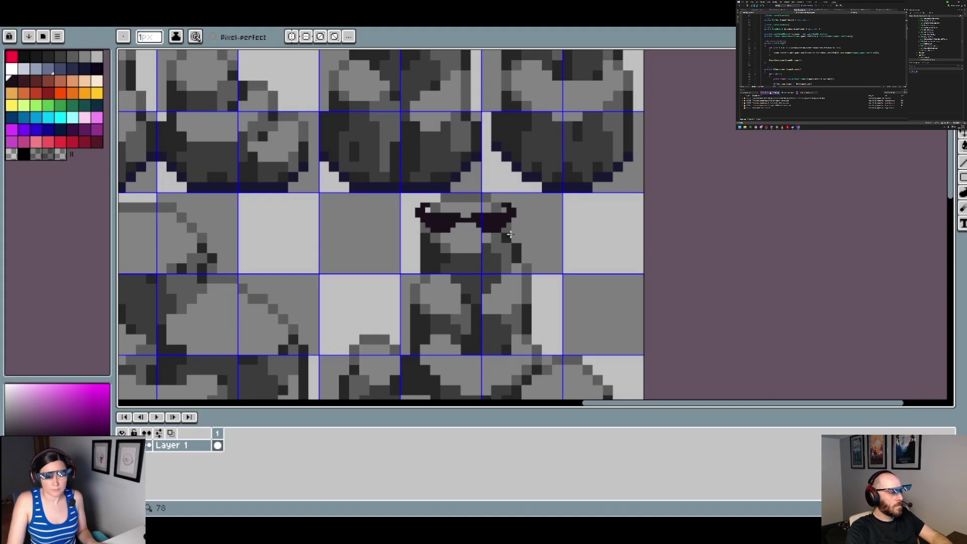
scroll(512, 234, down, 1)
scroll(466, 222, up, 1)
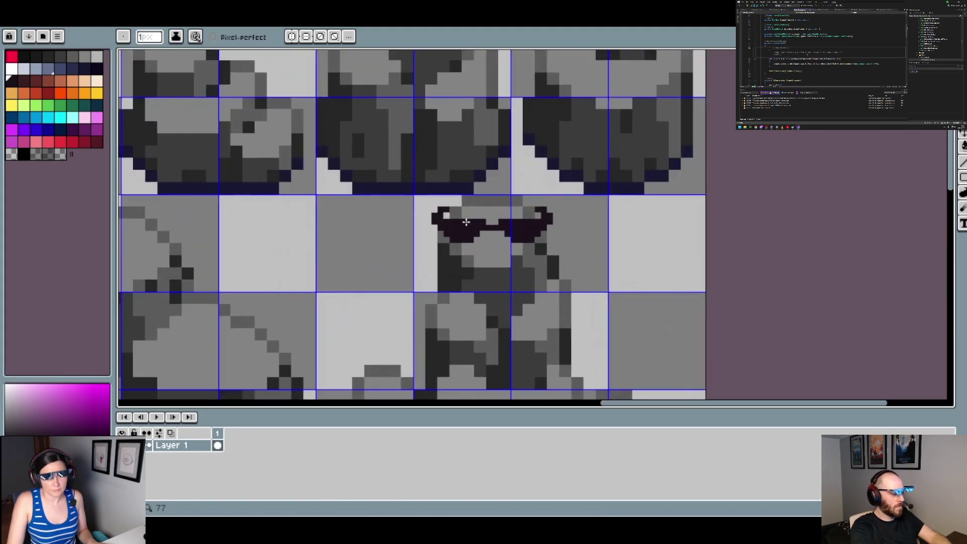
Draw a 1 px near-black line along the upper edge of each sunglasses lens with the Line tool
drag(453, 216, 473, 217)
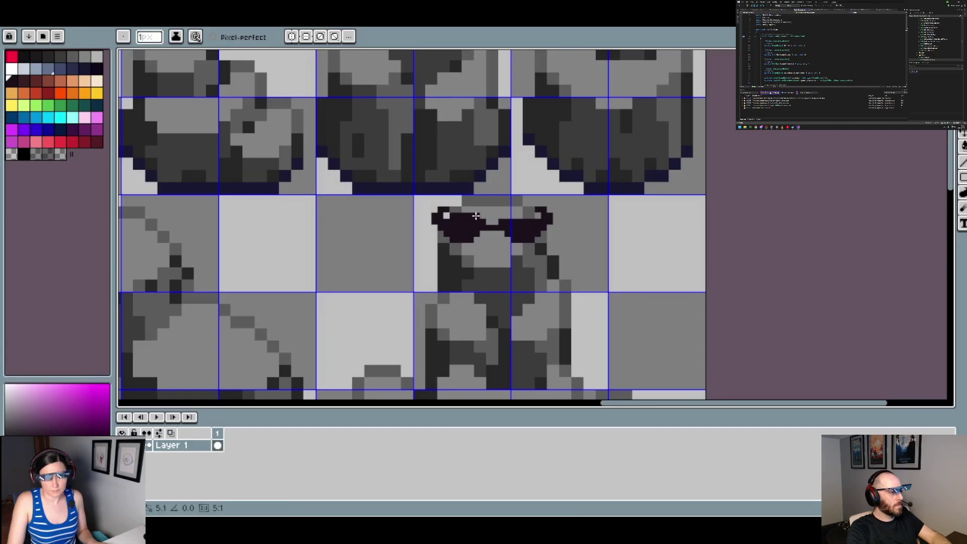
scroll(476, 215, down, 2)
scroll(509, 221, up, 2)
drag(504, 214, 525, 216)
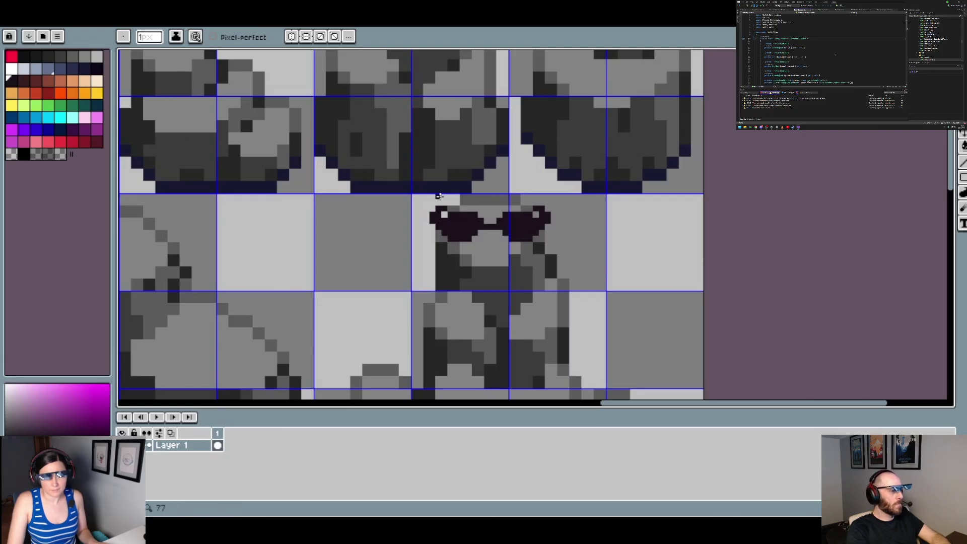
Paint small white glints on both lenses of the boulder's sunglasses
click(11, 68)
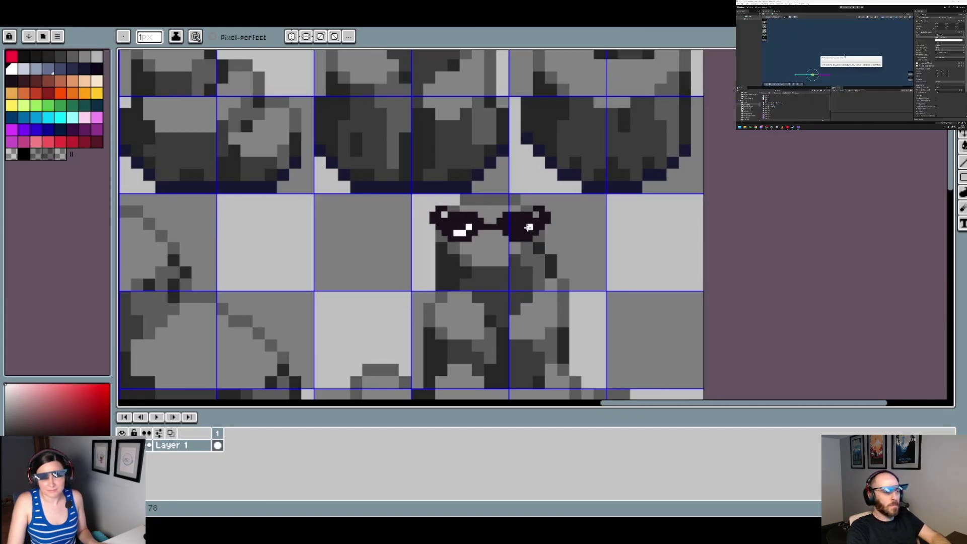
scroll(528, 228, down, 3)
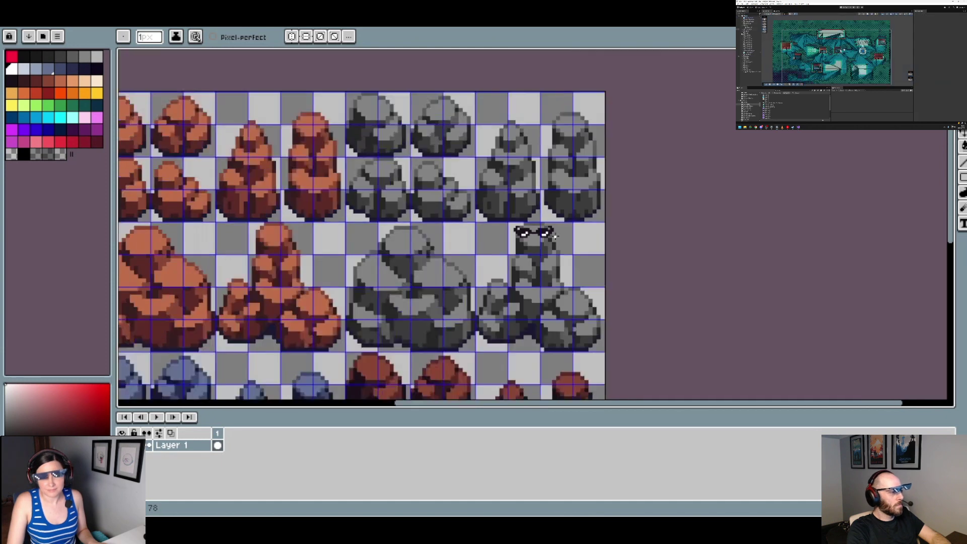
scroll(555, 236, up, 4)
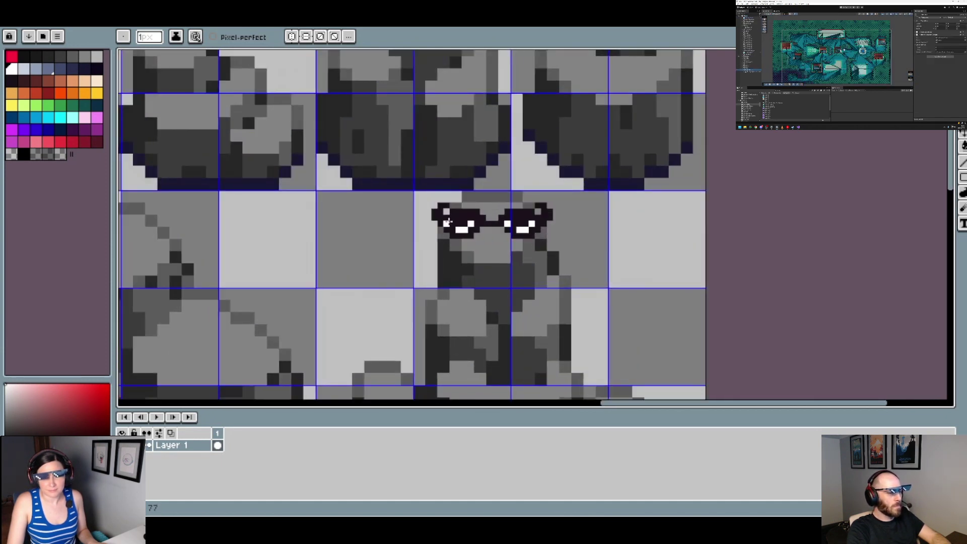
scroll(536, 227, down, 1)
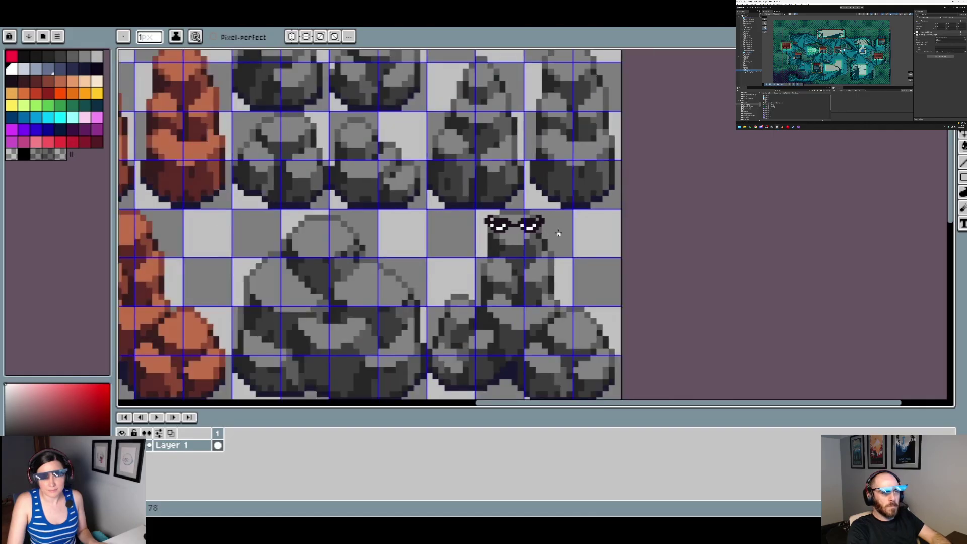
scroll(558, 233, down, 1)
scroll(557, 228, up, 2)
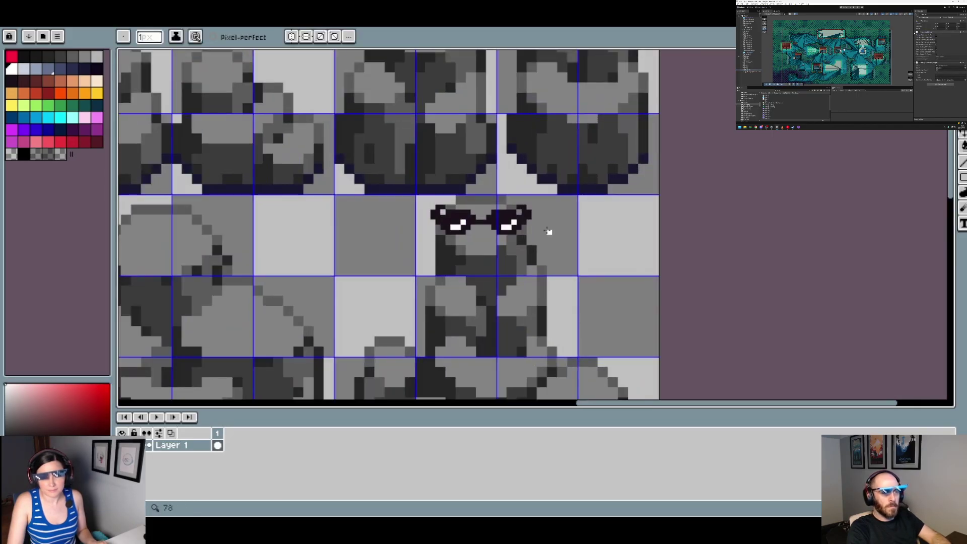
scroll(548, 232, up, 1)
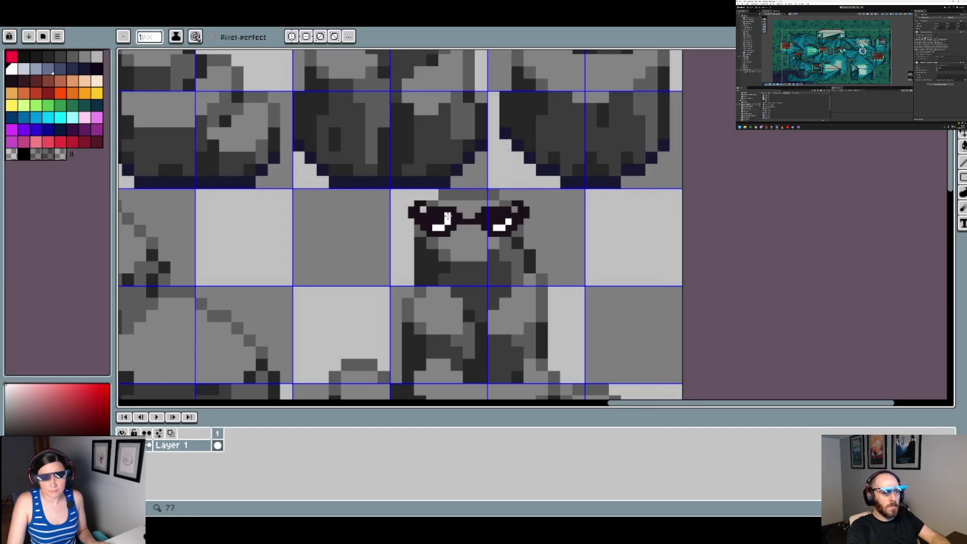
Draw dark grey highlight lines along the upper edges of both sunglasses lenses
click(50, 59)
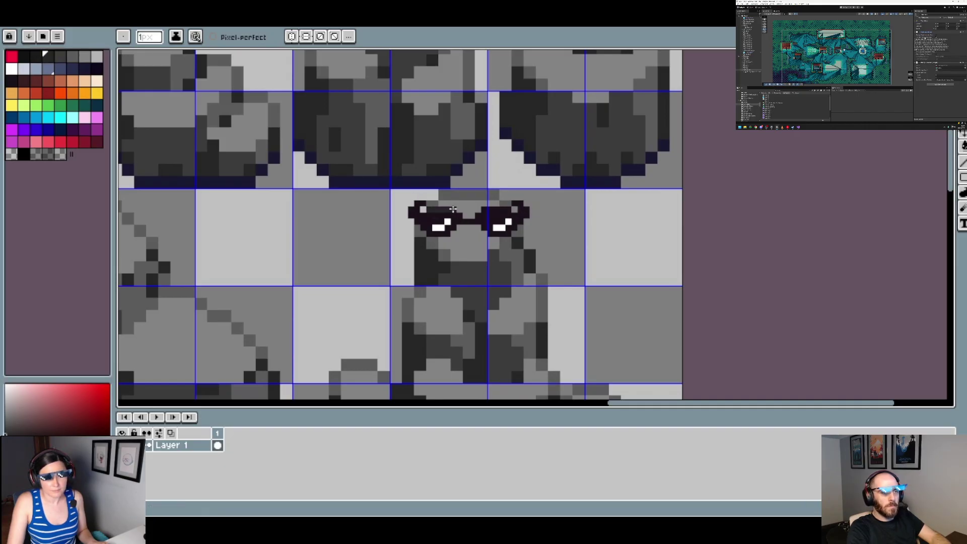
drag(485, 210, 503, 210)
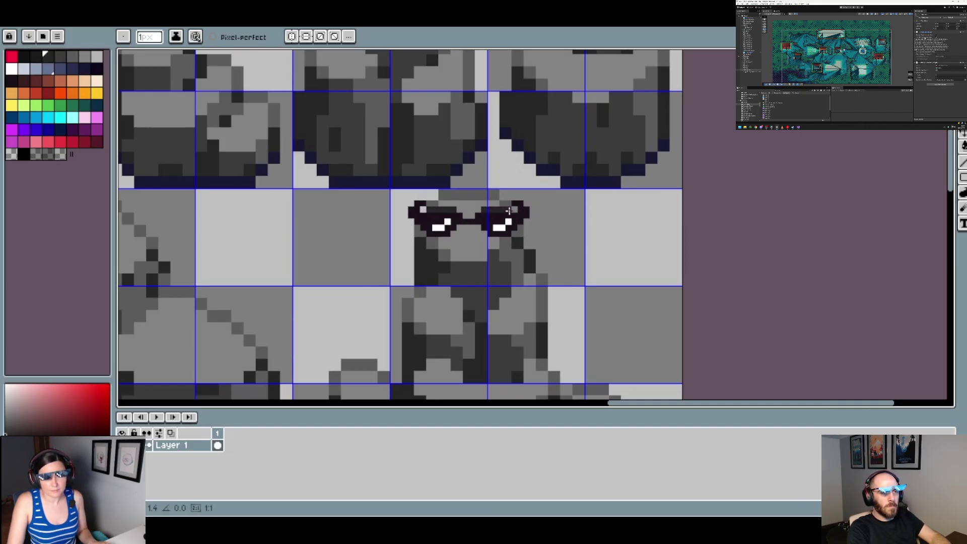
scroll(508, 212, down, 1)
scroll(489, 217, up, 2)
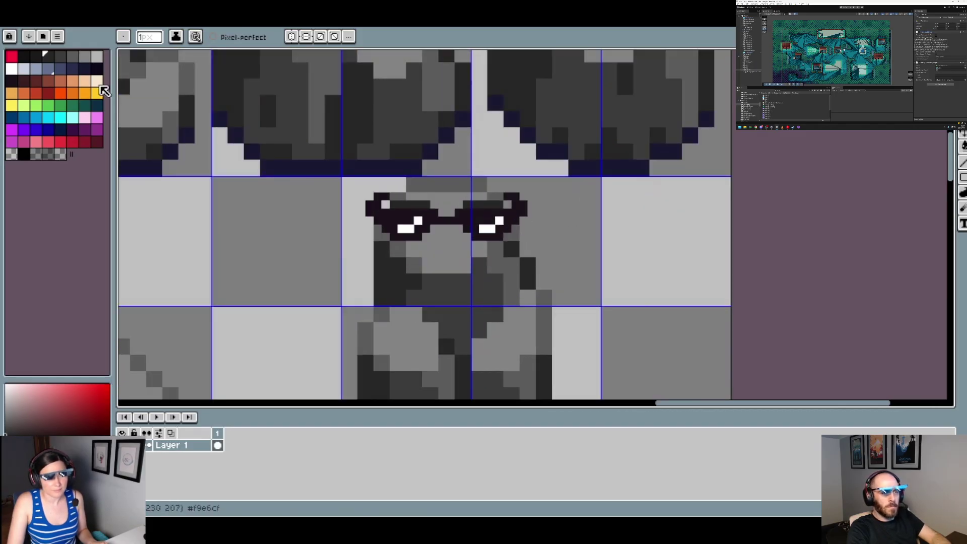
Pick the lightest palette grey and touch up the glints on the sunglasses' lenses
key(i)
click(498, 220)
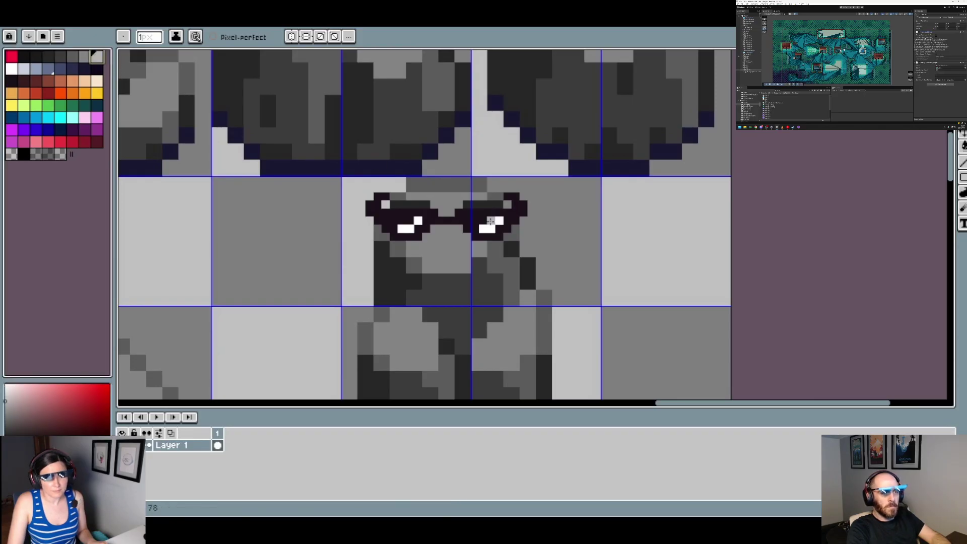
scroll(503, 241, down, 1)
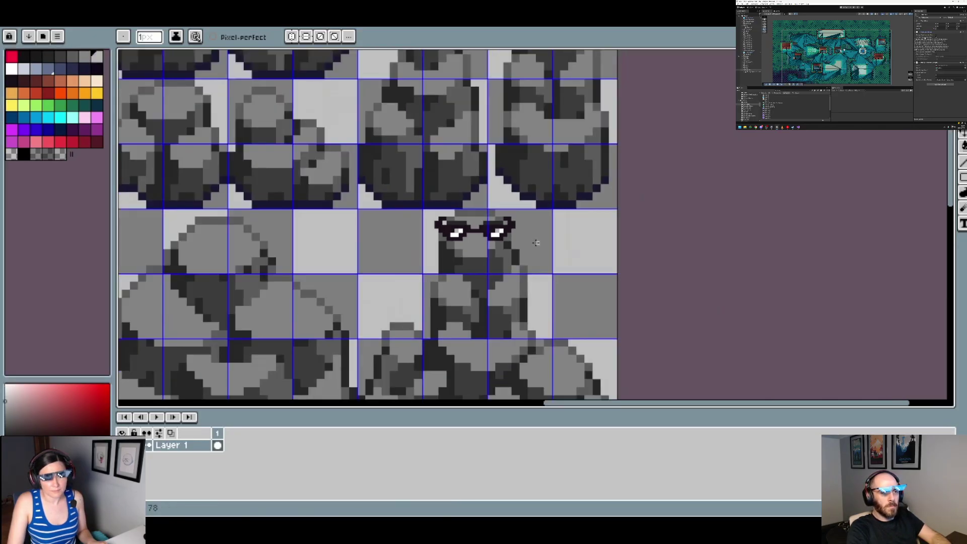
scroll(536, 243, up, 1)
scroll(536, 245, down, 3)
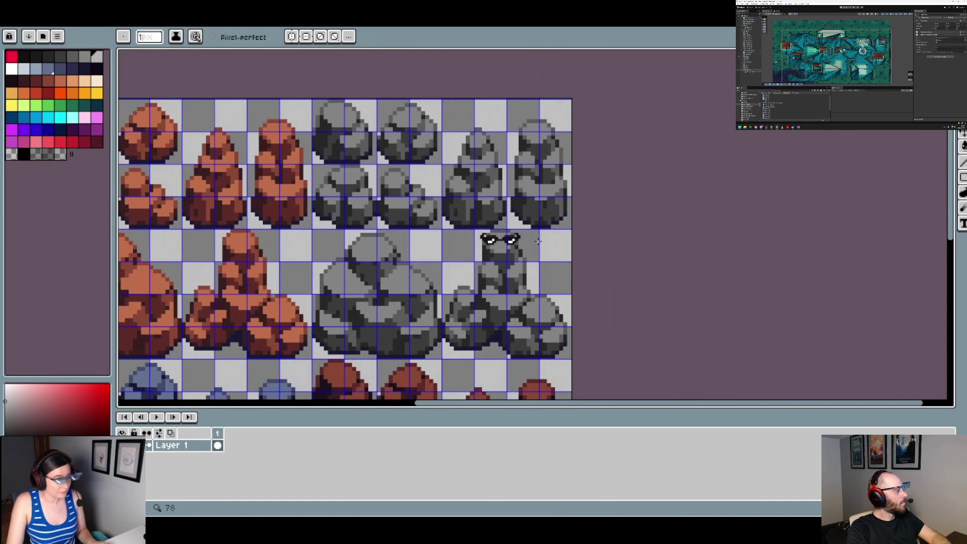
scroll(538, 242, up, 4)
scroll(544, 252, up, 1)
scroll(555, 266, down, 2)
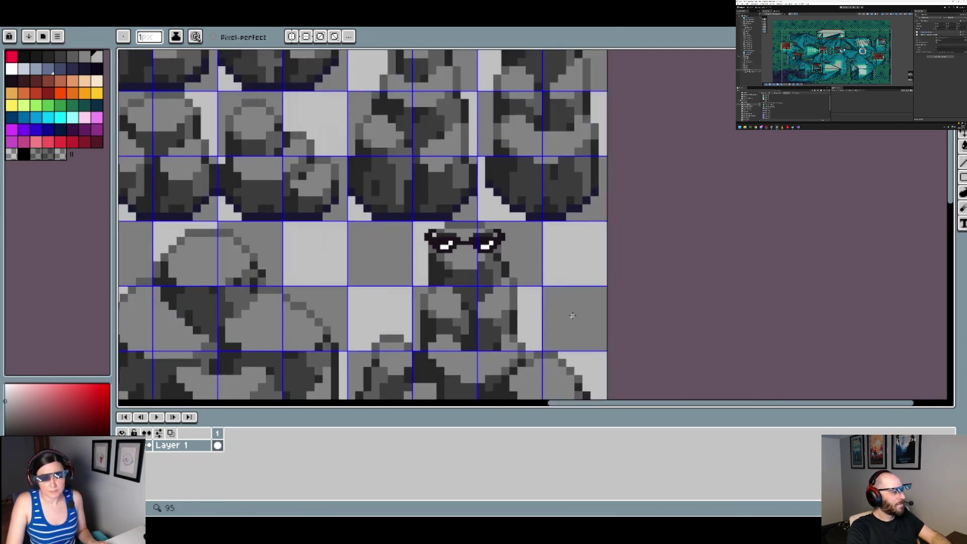
Sample the dark frame colour of the sunglasses on the tall grey rock
scroll(935, 213, down, 2)
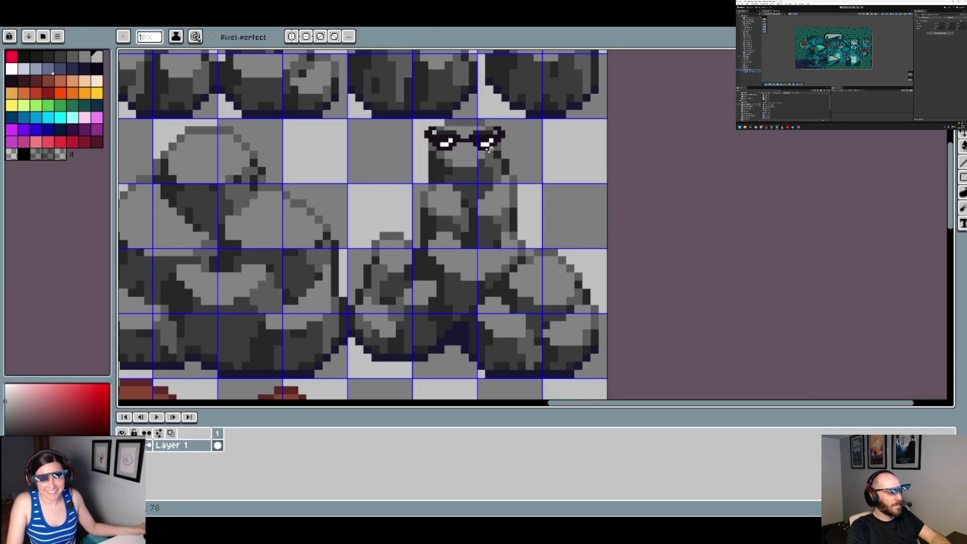
scroll(506, 142, up, 2)
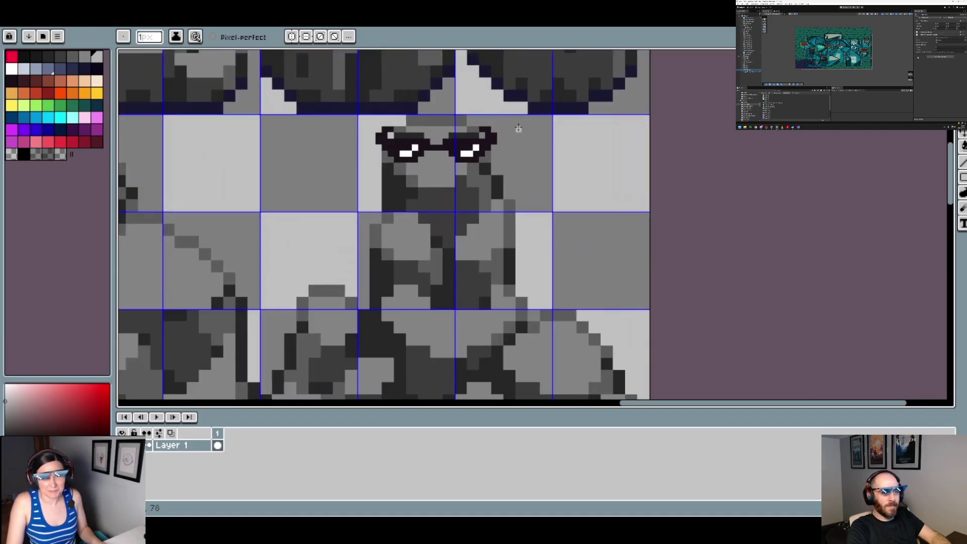
key(i)
click(394, 156)
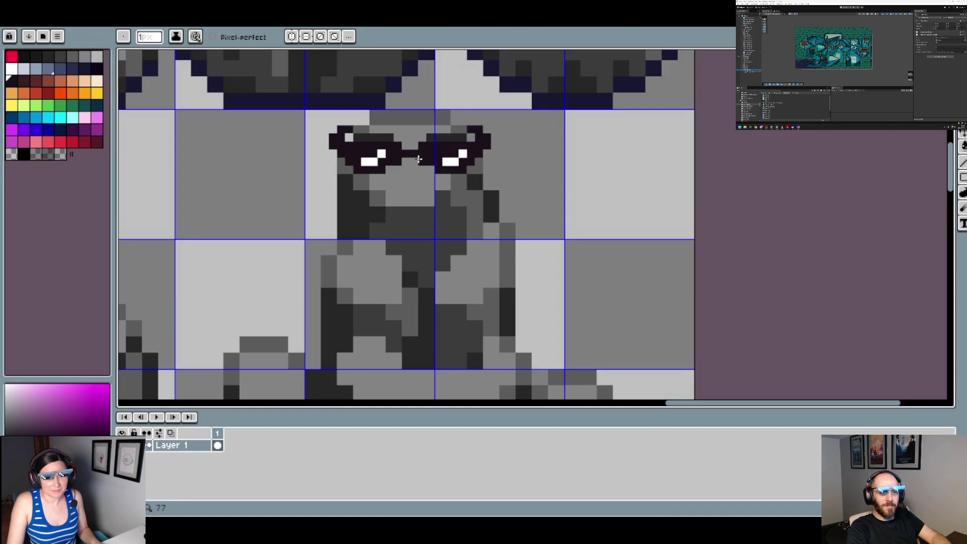
Duplicate Layer 1 of the rock sprite sheet
scroll(423, 160, down, 3)
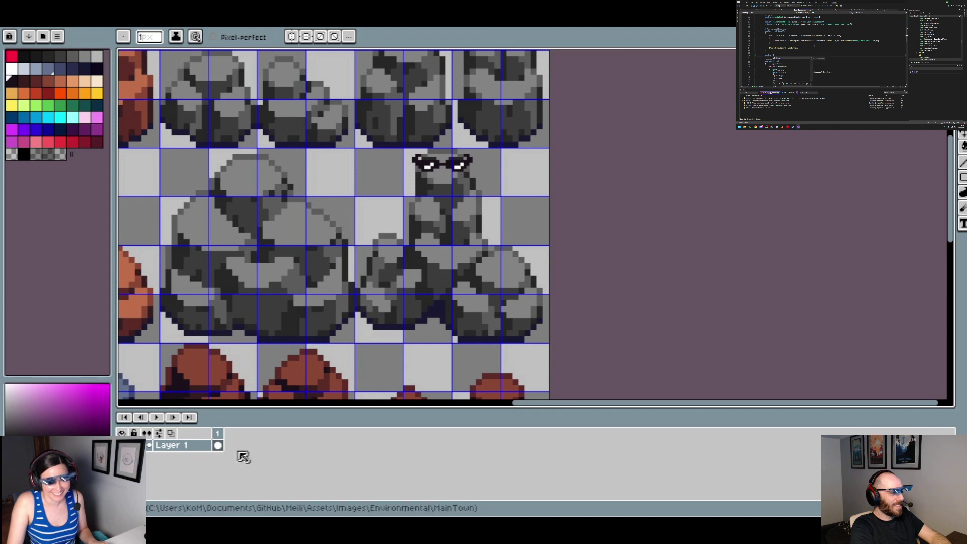
right_click(196, 450)
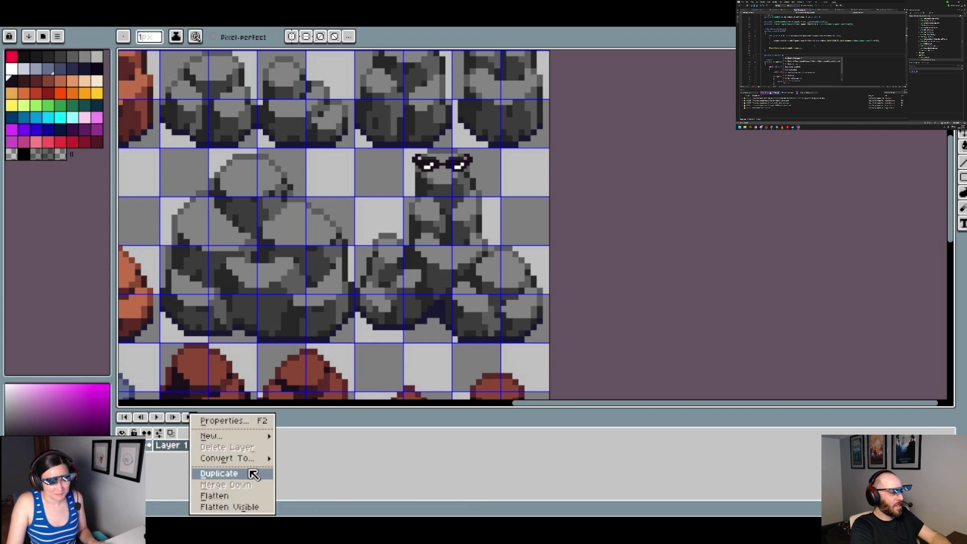
click(226, 473)
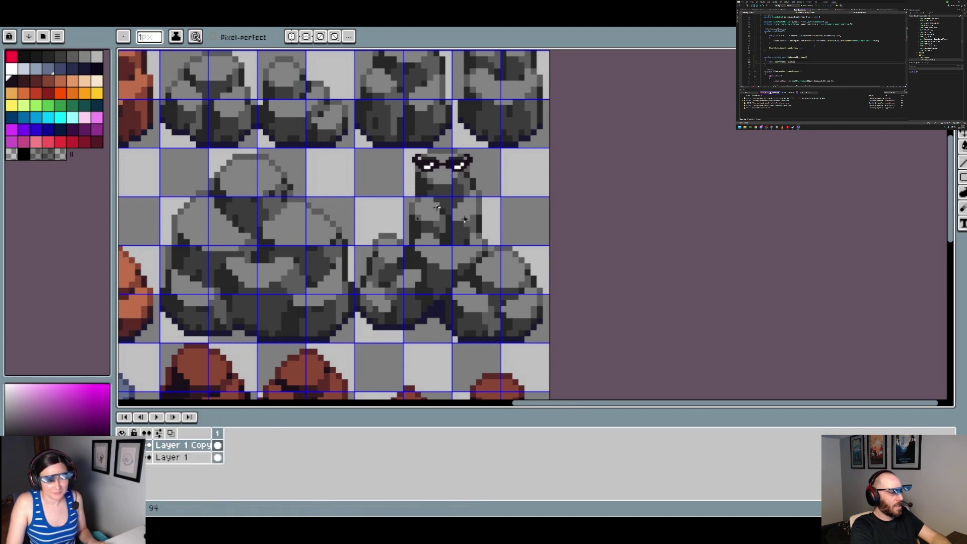
Copy the 32 × 18 px head area of the tall orange rock and paste it over the sunglasses head of the matching grey rock
scroll(450, 193, up, 2)
scroll(457, 174, down, 2)
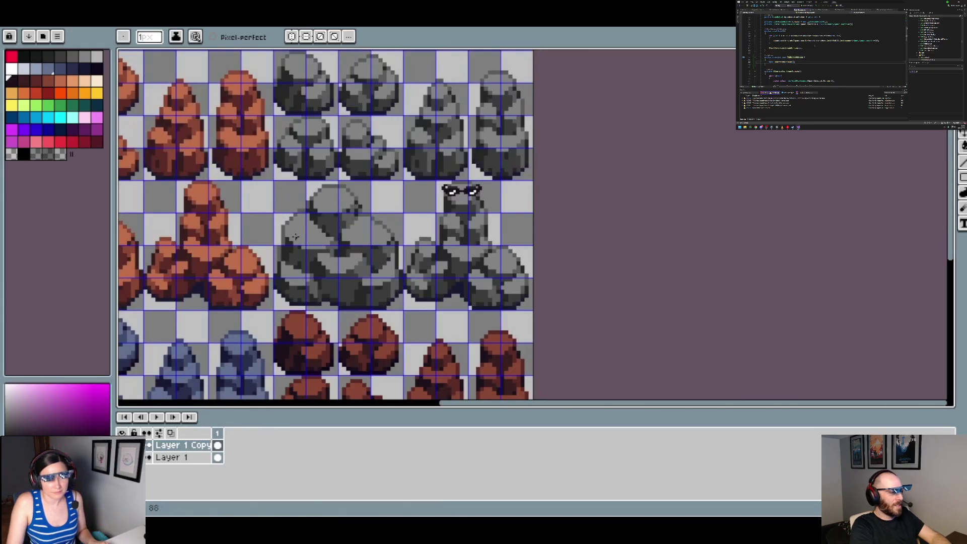
scroll(172, 194, up, 1)
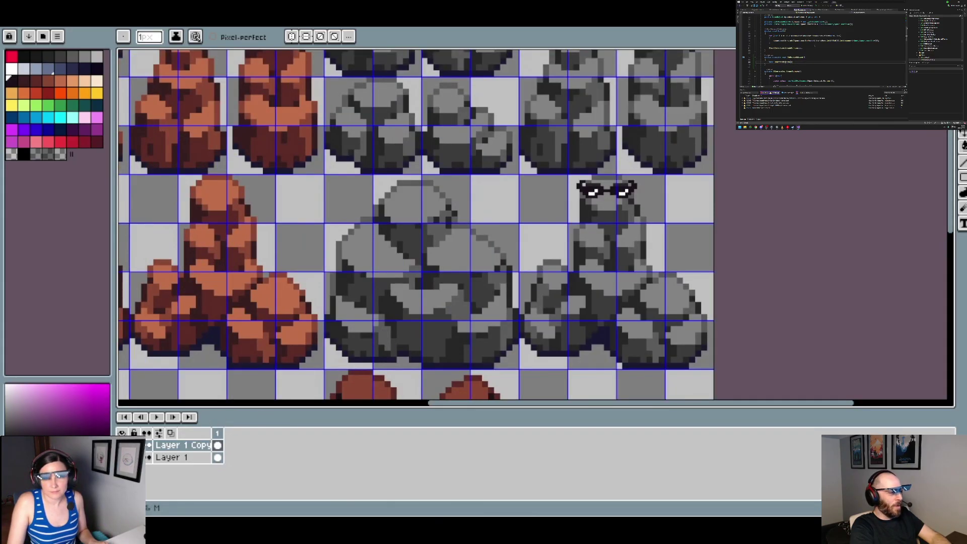
key(w)
scroll(193, 174, up, 1)
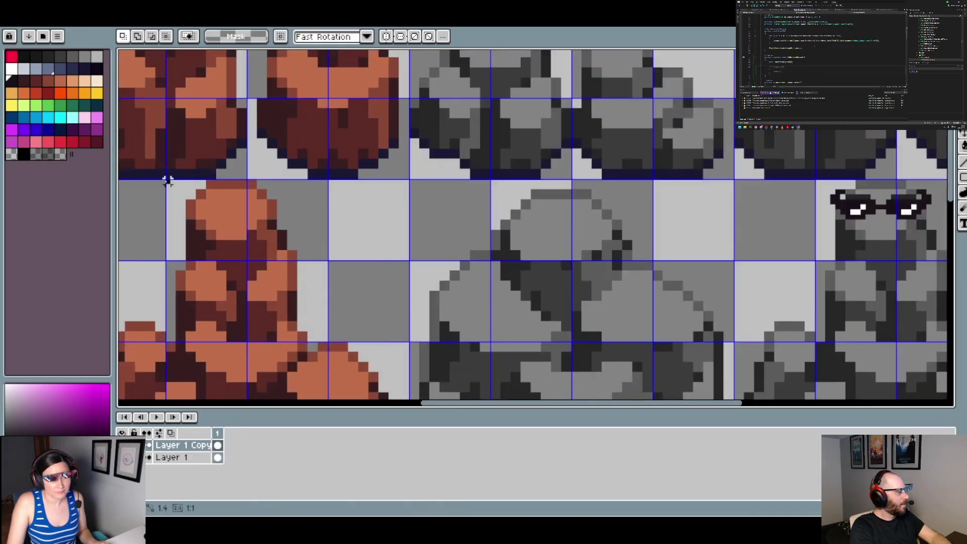
drag(168, 181, 330, 274)
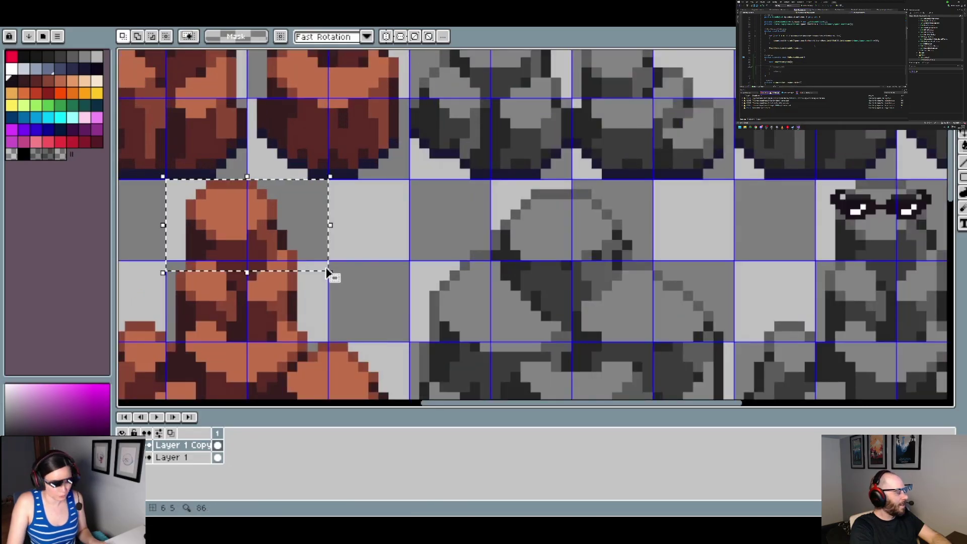
scroll(331, 273, down, 2)
scroll(438, 262, up, 3)
scroll(453, 282, down, 2)
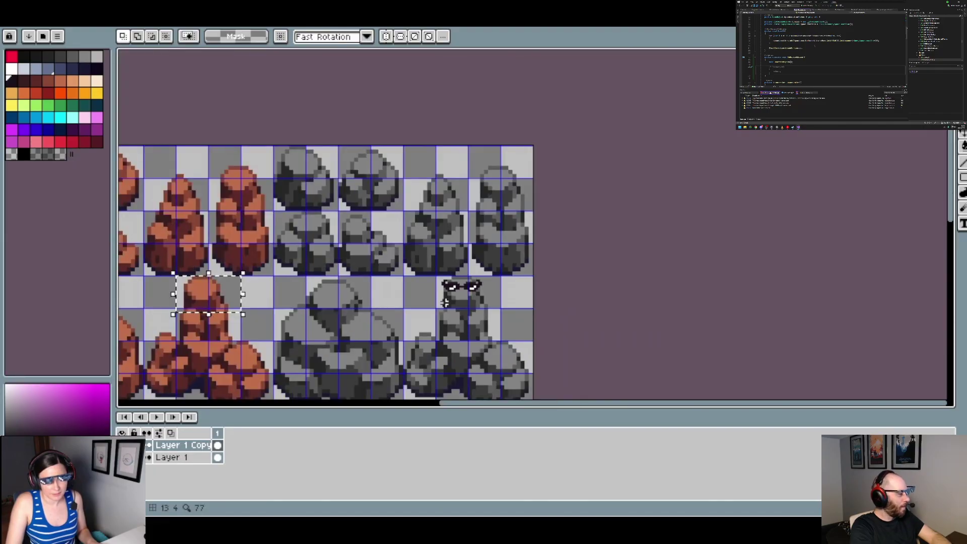
scroll(479, 312, up, 3)
key(ctrl+v)
drag(500, 244, 427, 240)
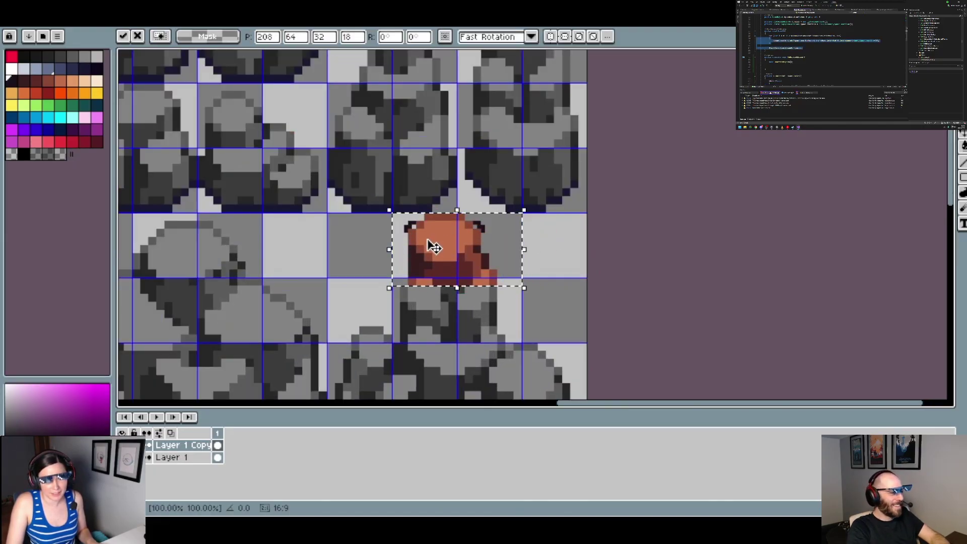
key(ctrl+d)
Fill the pasted orange head's dark brown shadow areas with the two darkest greys sampled from the rock below
key(i)
click(507, 227)
key(b)
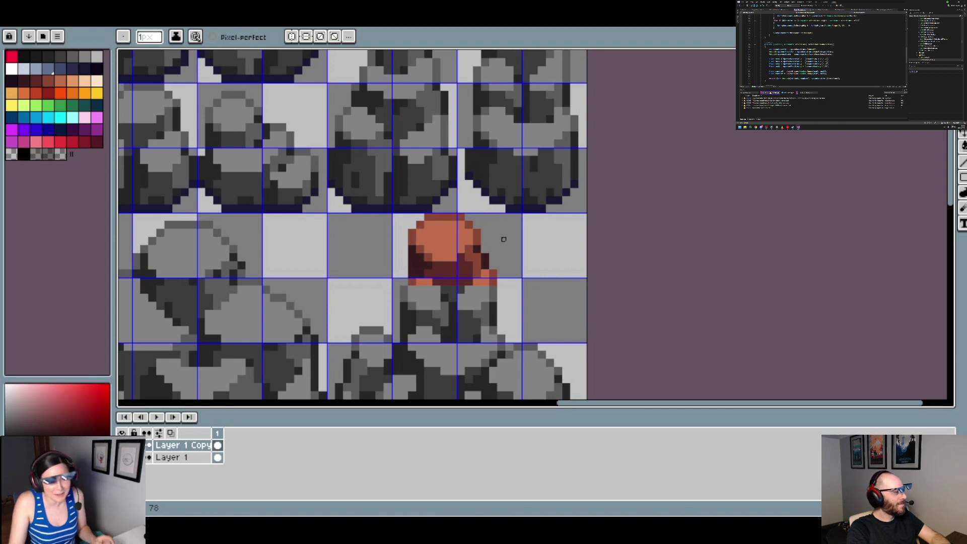
key(i)
click(497, 309)
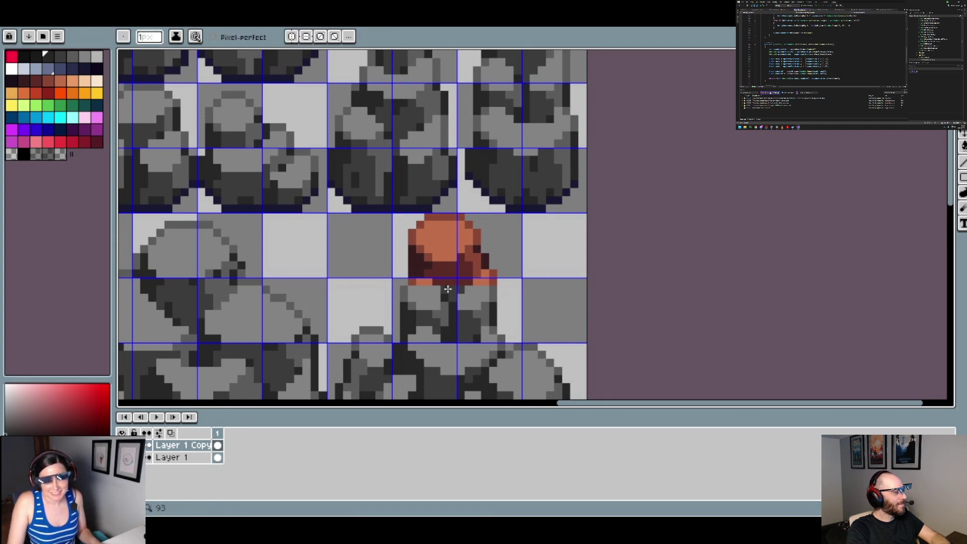
key(f)
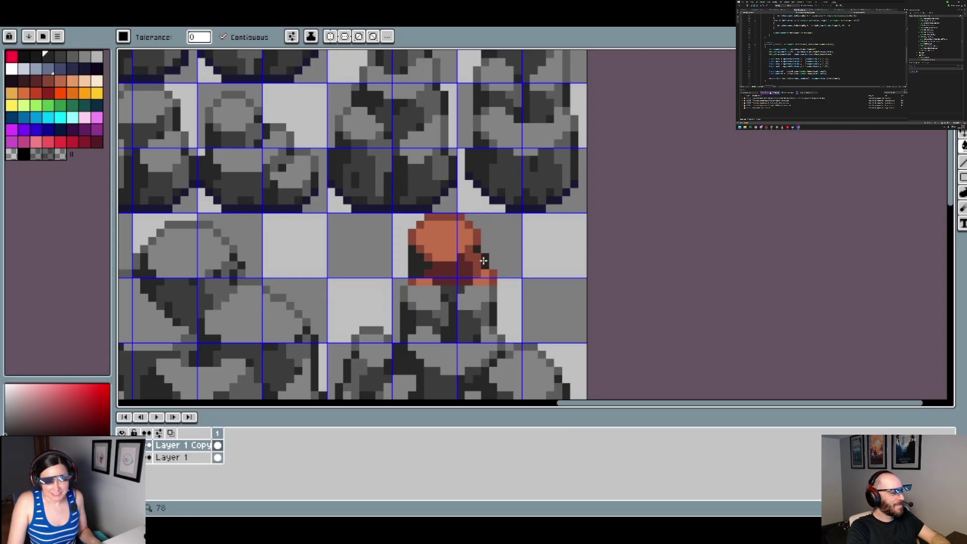
alt+click(469, 308)
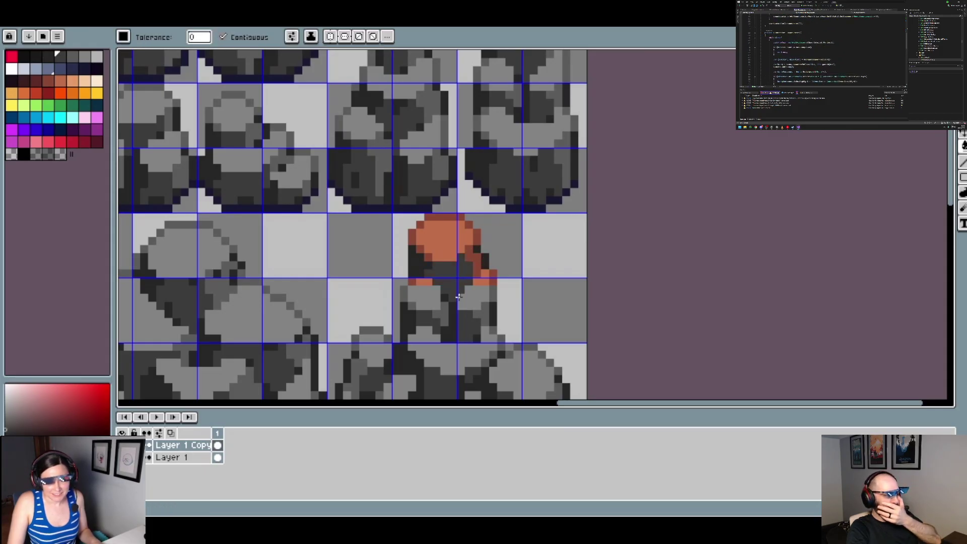
Fill the pasted head's remaining brown outline, orange highlights and stray edge pixels with the matching mid and light greys sampled from the rock
alt+click(419, 273)
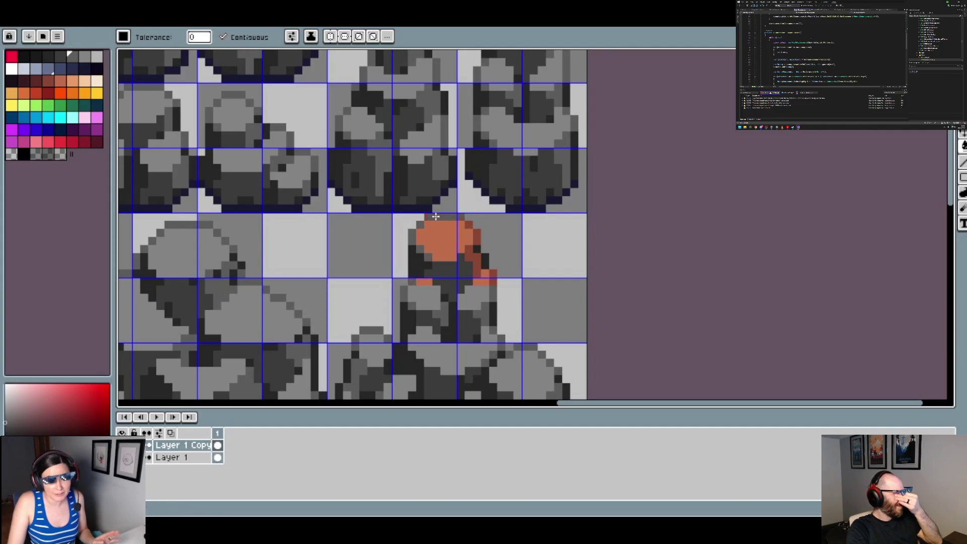
click(477, 238)
alt+click(476, 262)
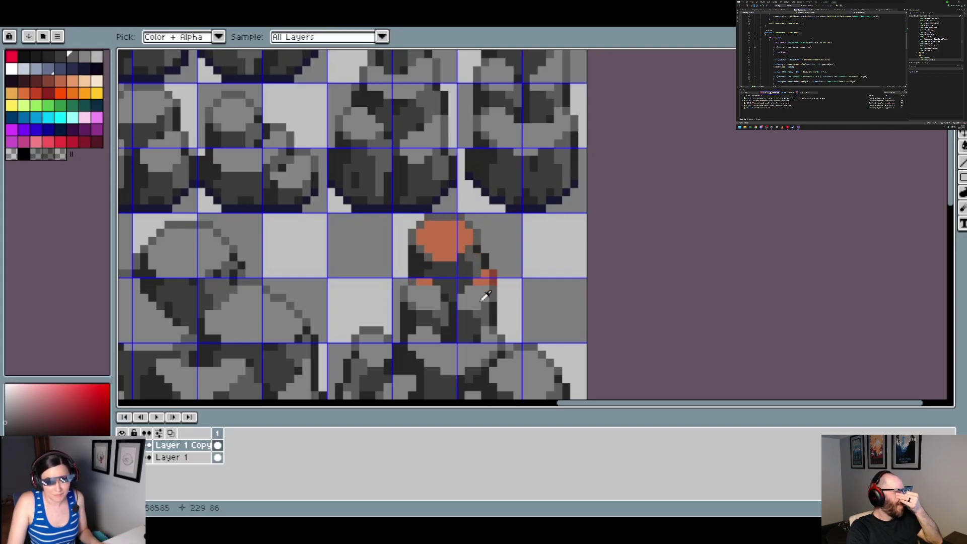
click(482, 280)
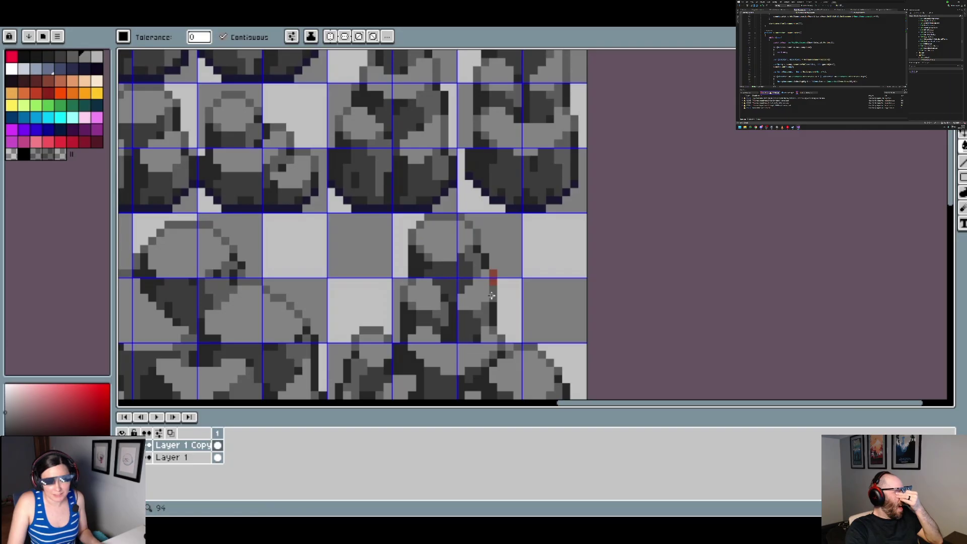
key(alt)
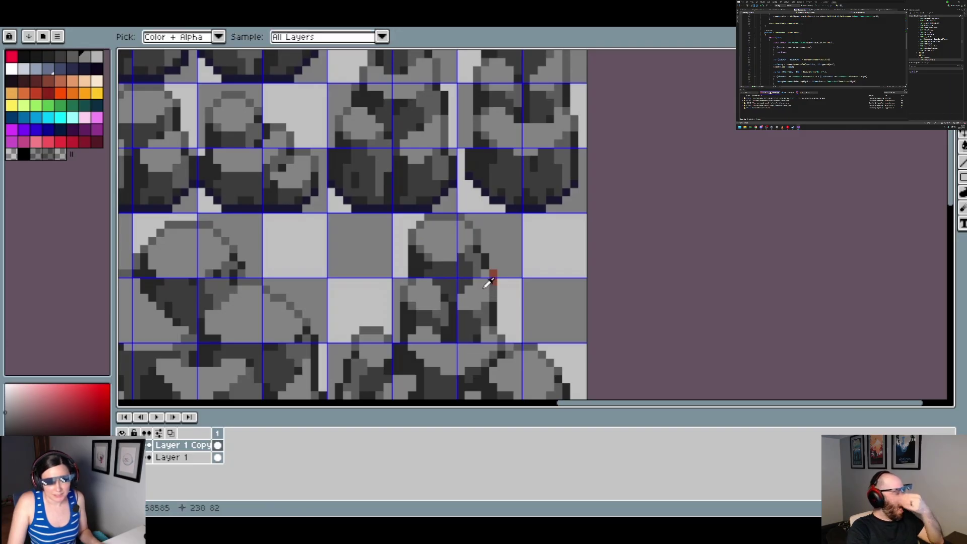
alt+click(492, 288)
click(493, 279)
Rename Layer 1, which holds the sunglasses rock, to "Cool Rock"
scroll(497, 280, down, 6)
scroll(478, 284, up, 3)
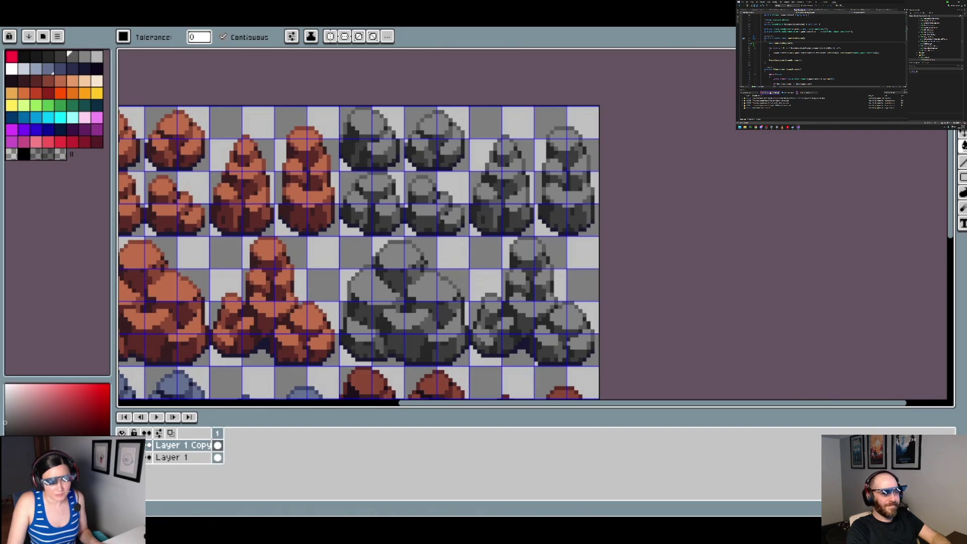
right_click(186, 457)
click(232, 421)
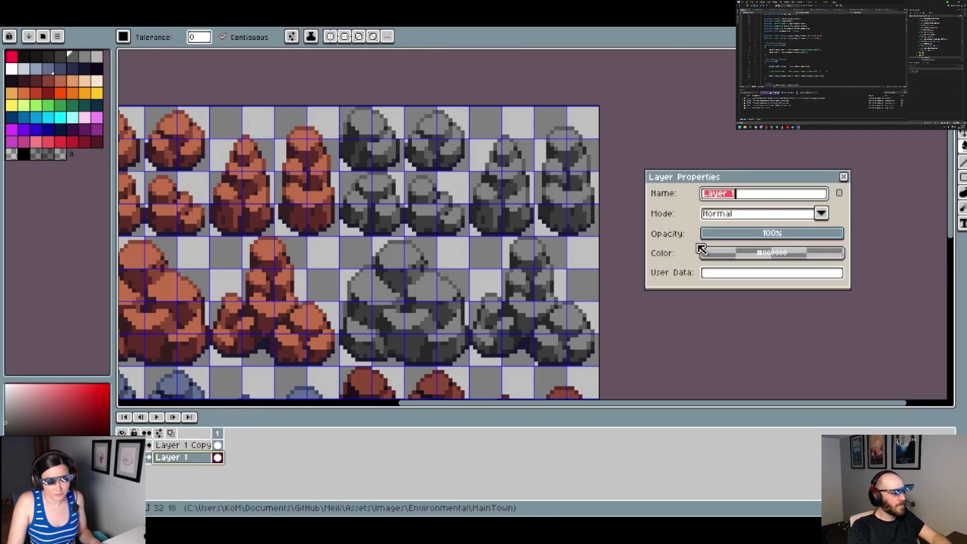
text(Cool Rock)
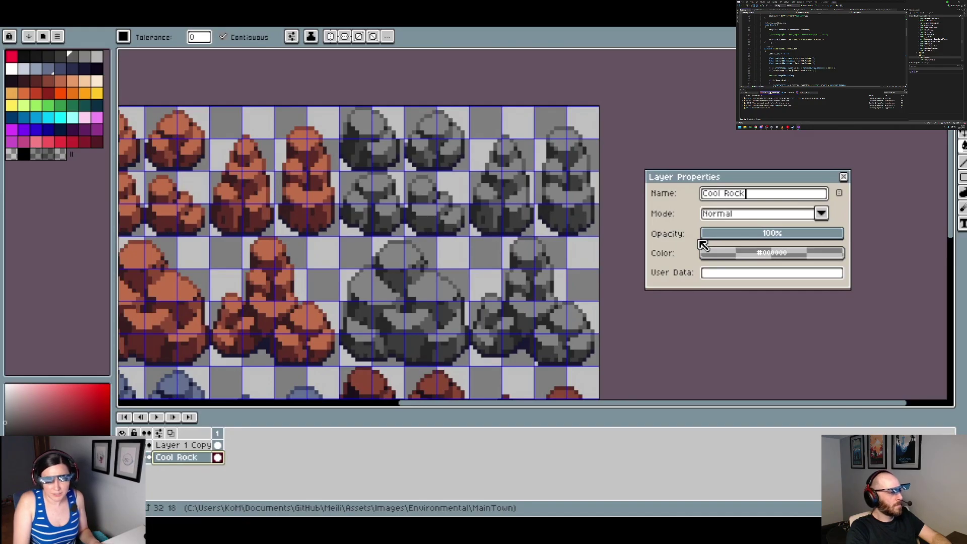
key(Return)
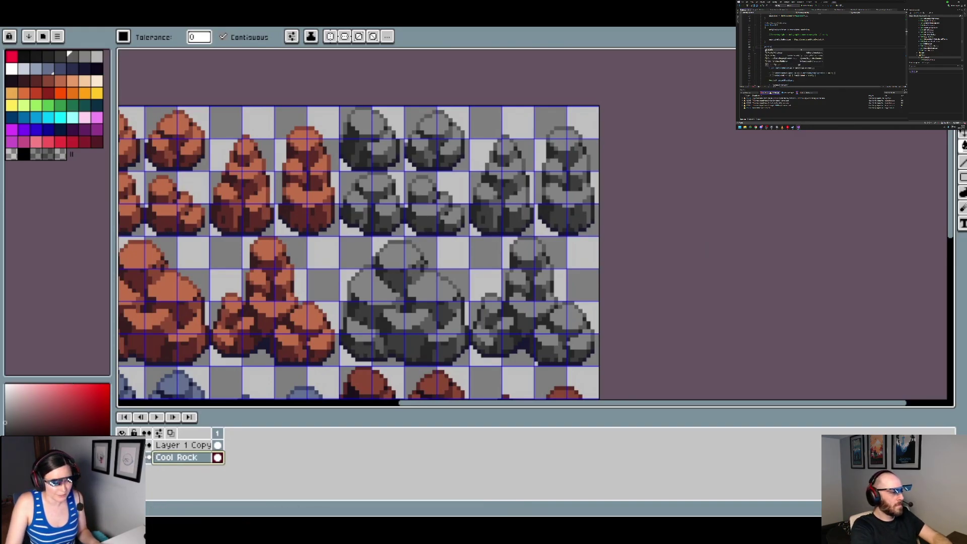
Move the Cool Rock layer above Layer 1 Copy and save the sprite sheet
drag(168, 462, 176, 445)
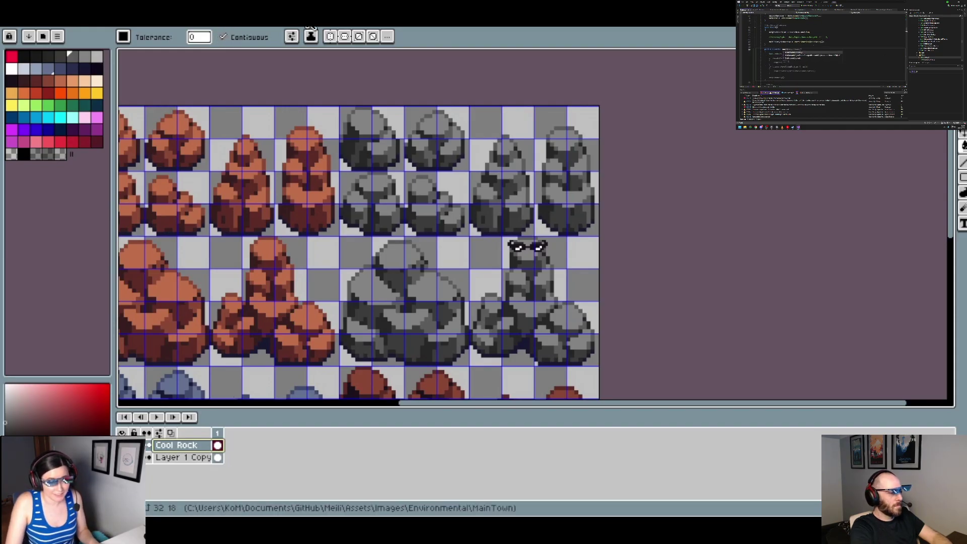
click(34, 8)
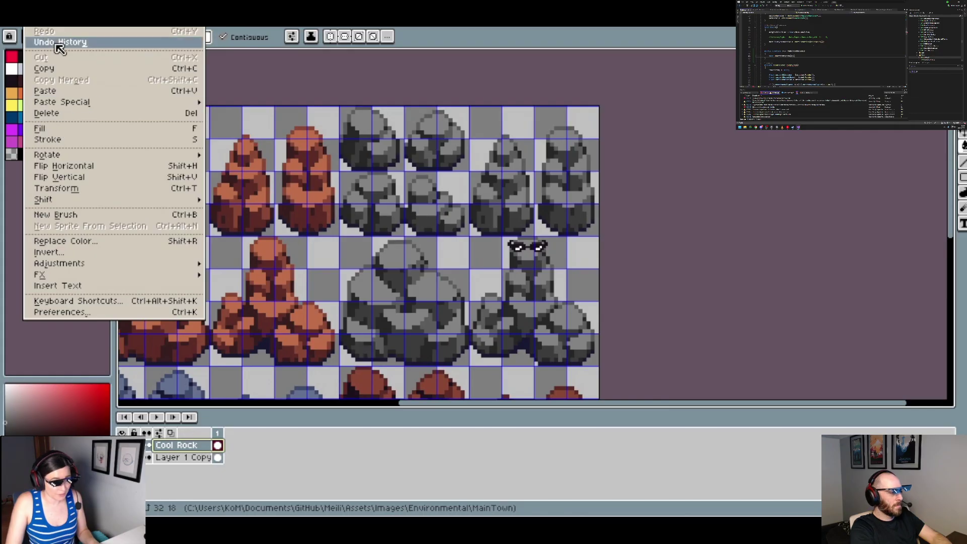
mouse_move(11, 10)
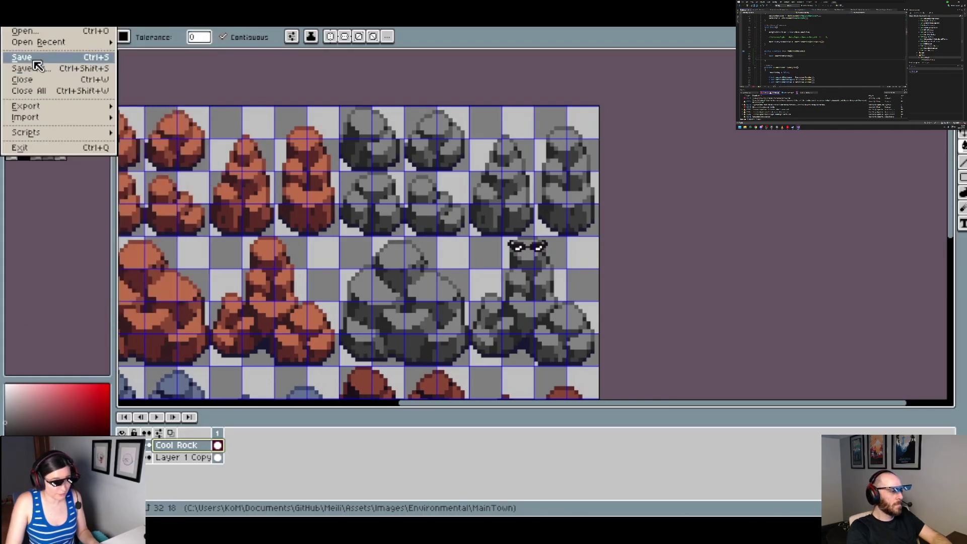
click(23, 57)
Switch to the red club sprite and fill the near-black outline along the handle's upper side with the dark reddish-brown sampled from its outline
click(327, 22)
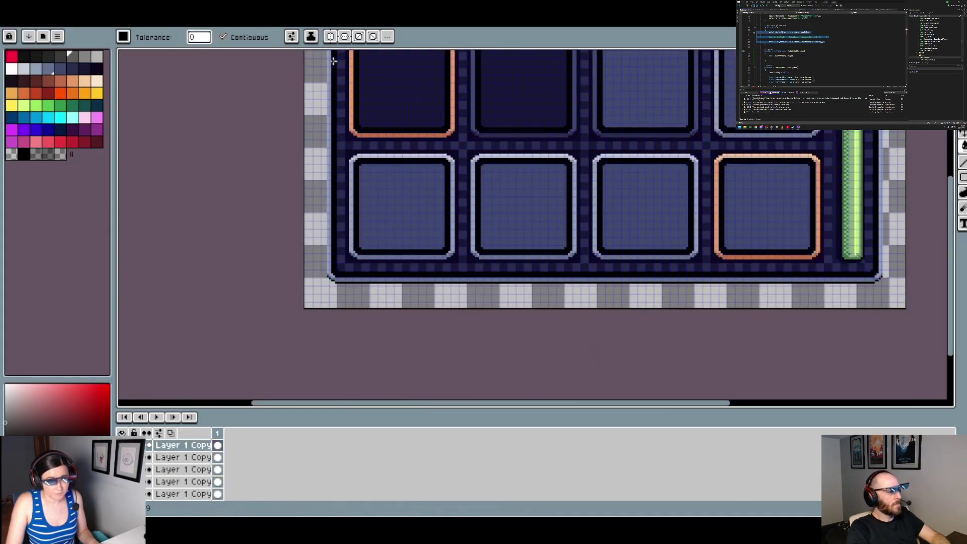
click(129, 24)
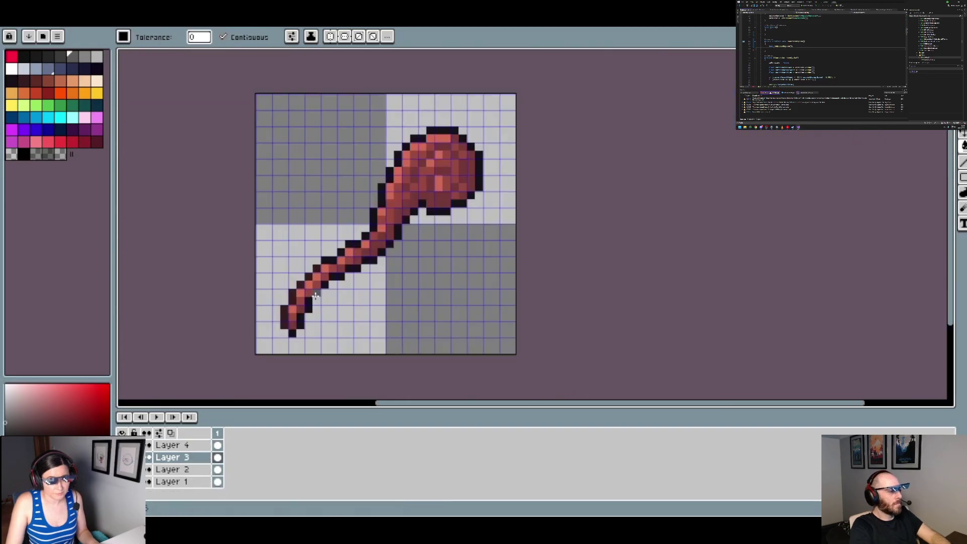
alt+click(328, 263)
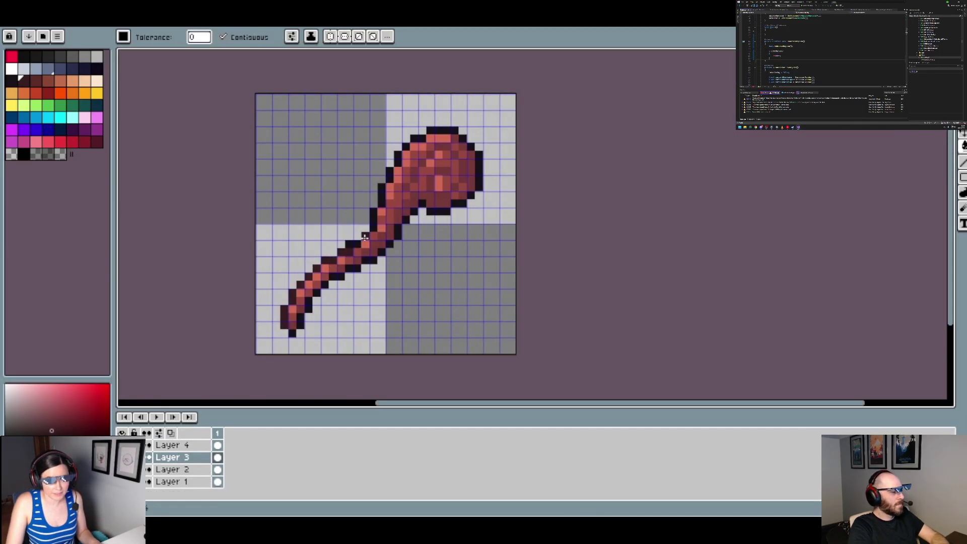
key(ctrl+z)
click(357, 245)
click(367, 236)
click(374, 226)
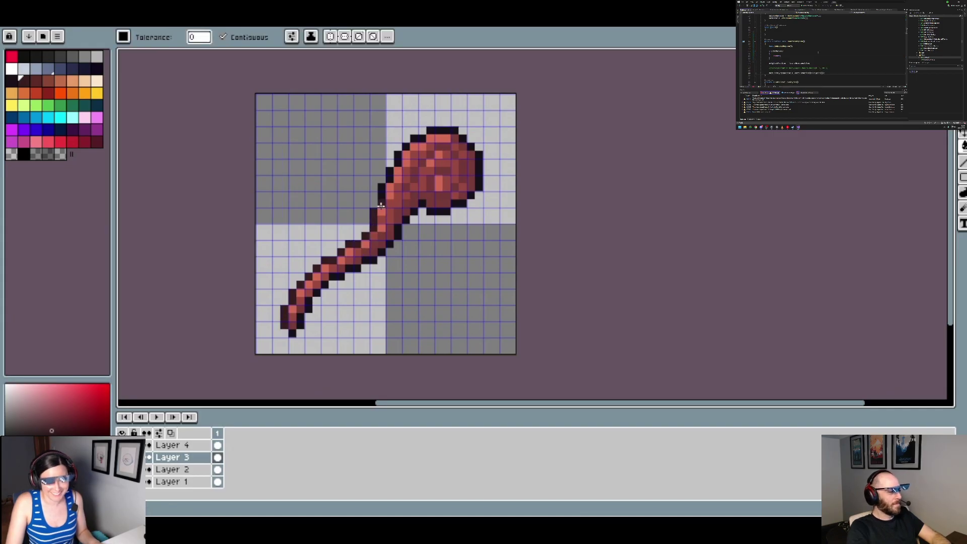
click(381, 191)
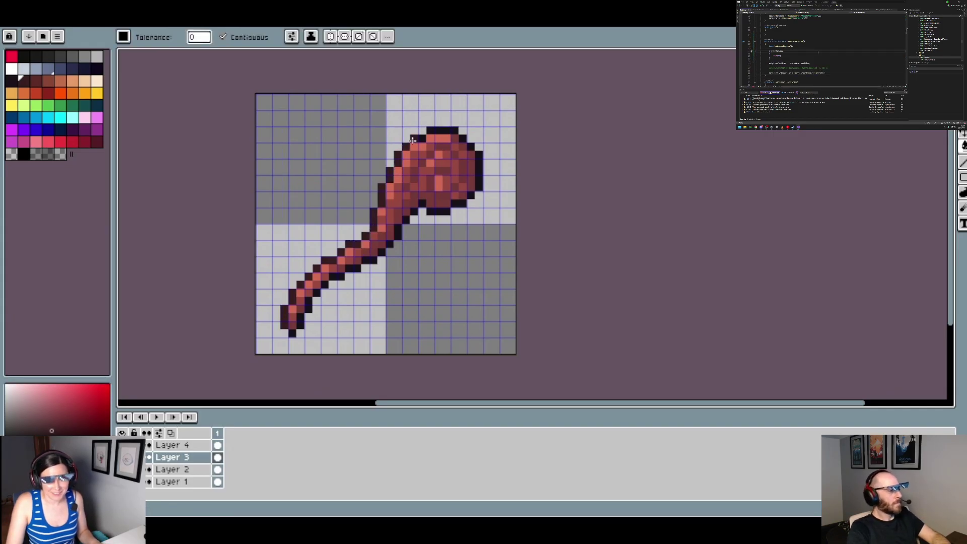
Fill the remaining near-black outline around the club head and along the handle's lower side with the dark reddish-brown
click(438, 130)
click(479, 160)
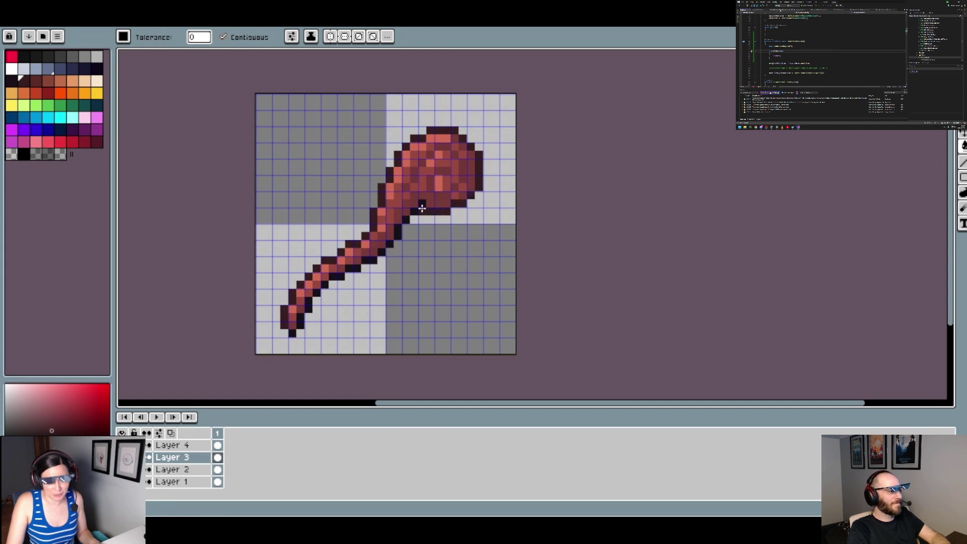
click(422, 208)
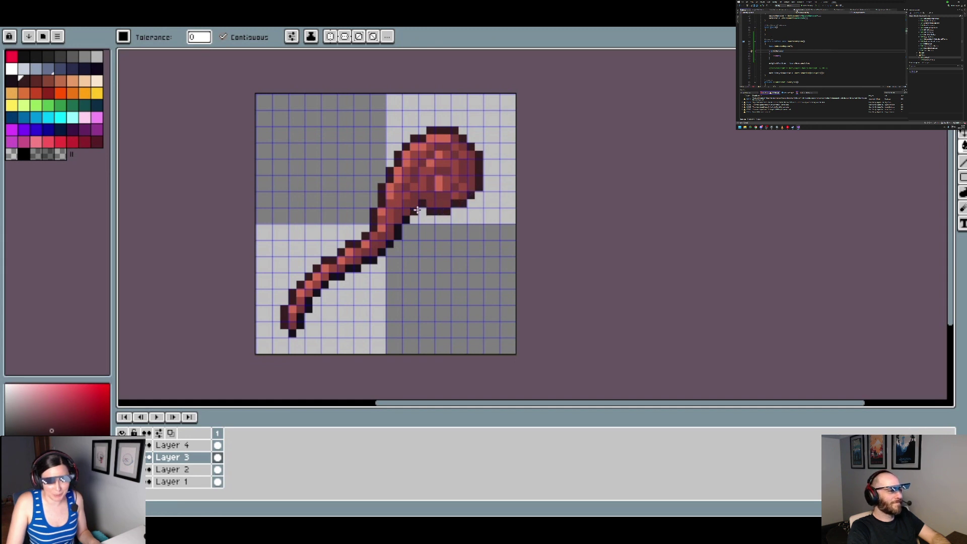
click(381, 253)
click(373, 261)
click(354, 269)
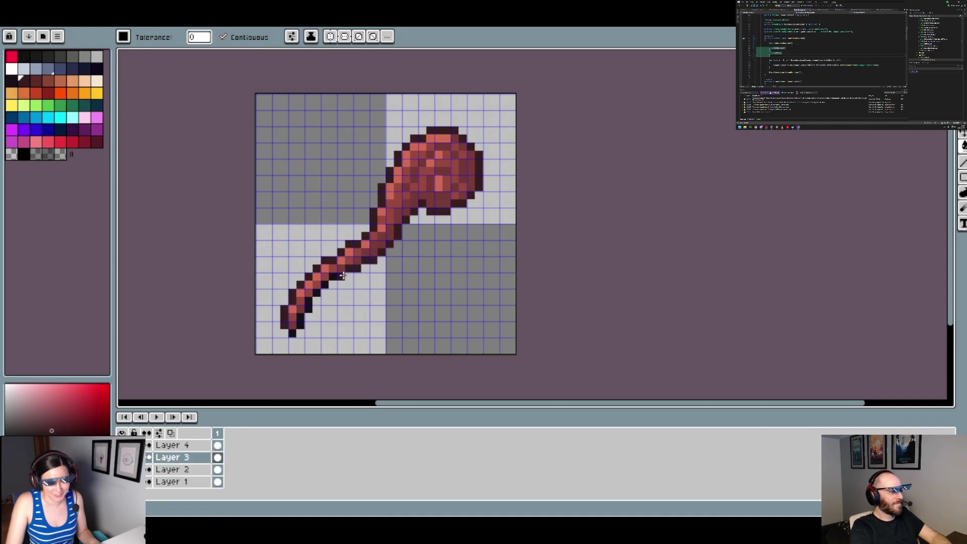
click(338, 276)
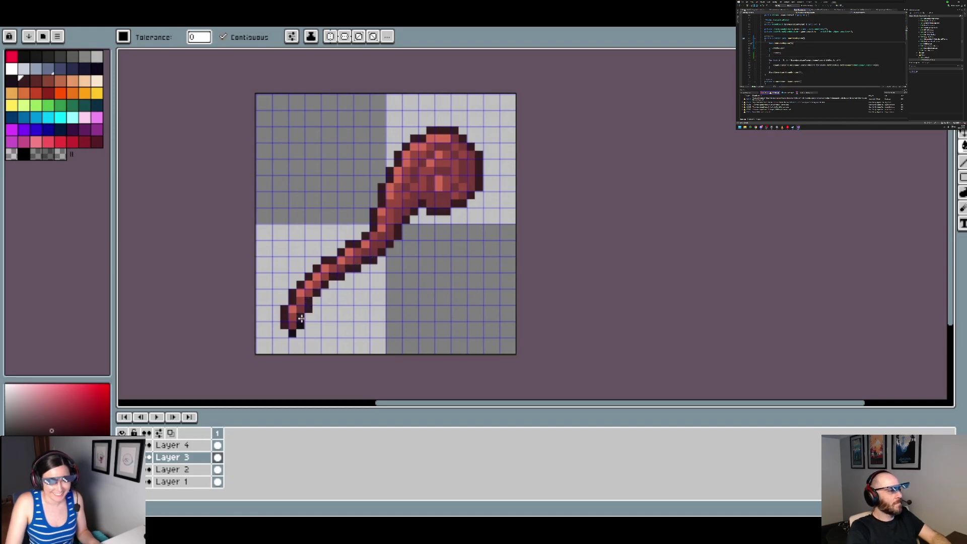
Choose the palette's dark brown-red and fill the shadow pixels along the handle and the lower and left parts of the club head
click(33, 83)
click(290, 331)
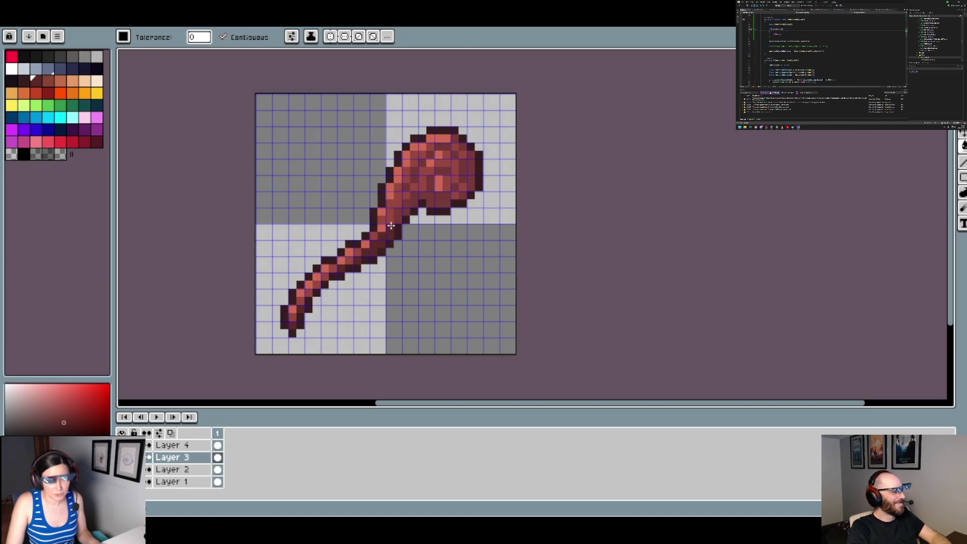
scroll(406, 227, up, 1)
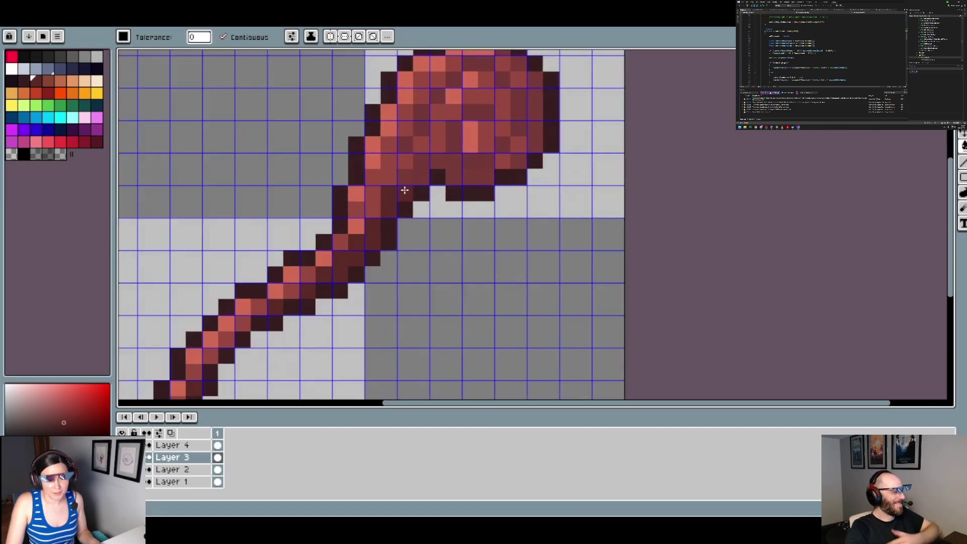
click(417, 173)
click(447, 167)
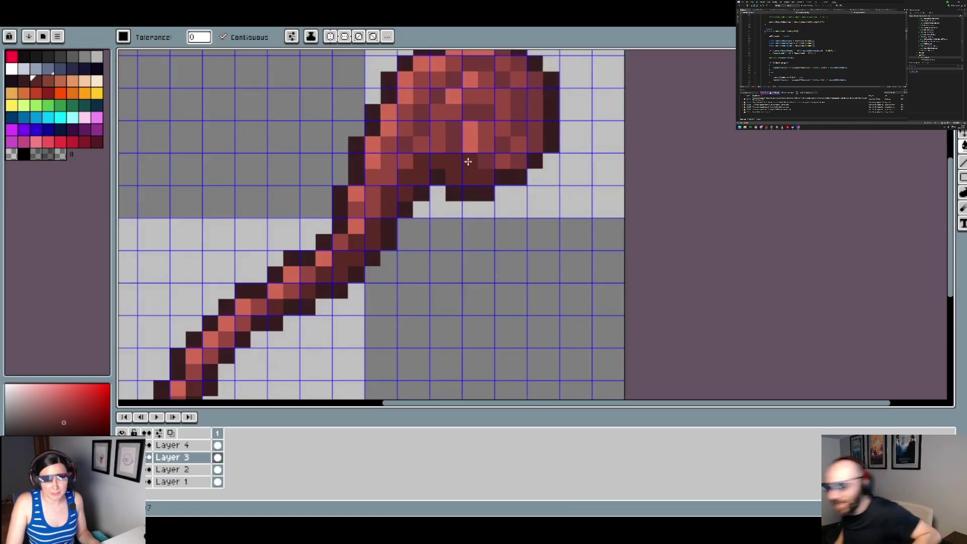
click(454, 146)
click(454, 129)
click(405, 145)
click(421, 128)
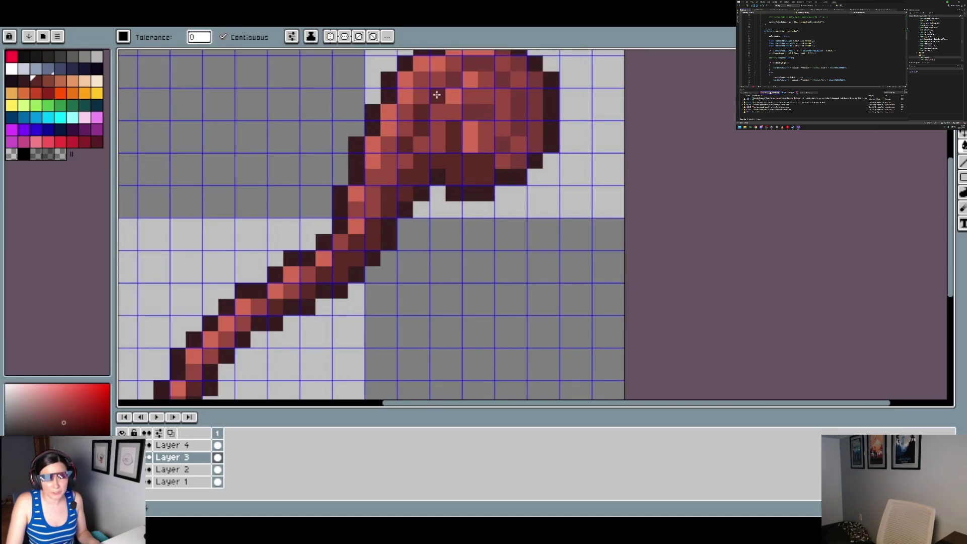
Fill the darker red shading patches in the upper, middle and right-hand parts of the club head with the dark brown-red
click(454, 79)
click(470, 63)
click(486, 79)
click(497, 80)
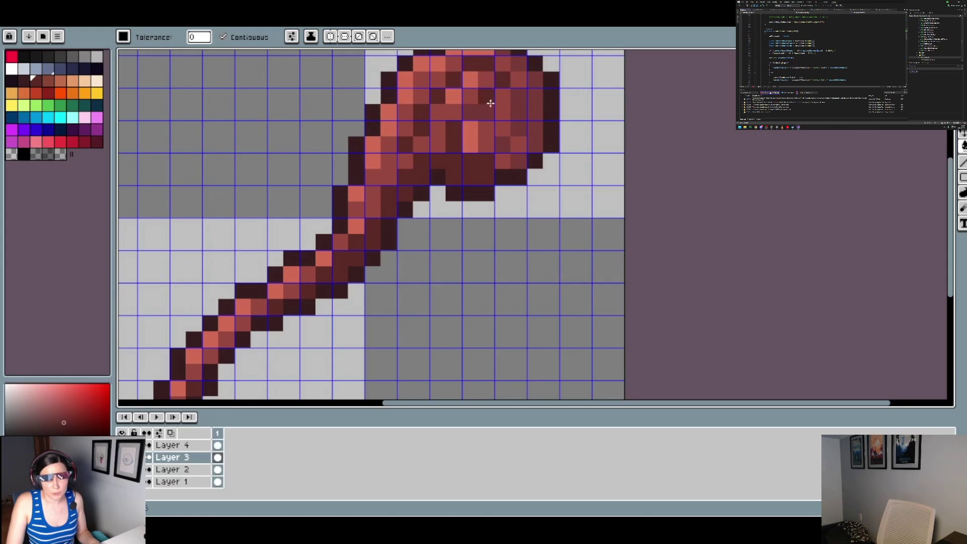
click(483, 113)
click(508, 146)
click(532, 128)
Recolor the club's mid-red tones on the head and handle with the palette's medium brown
scroll(532, 128, down, 1)
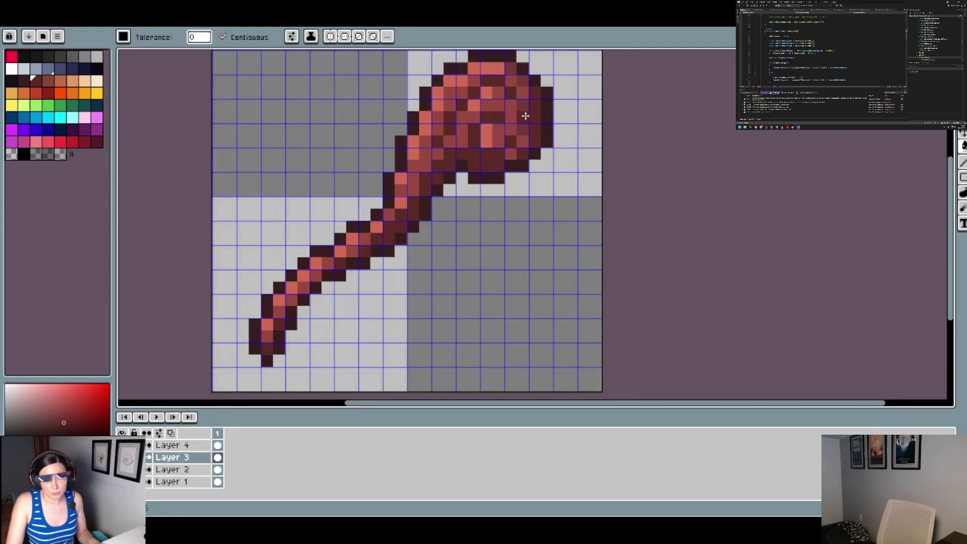
scroll(525, 166, down, 1)
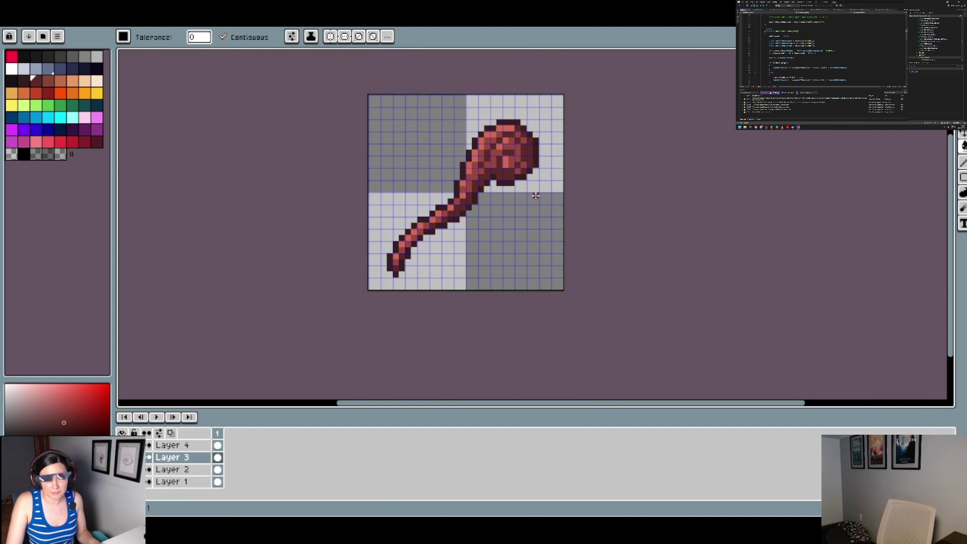
scroll(535, 195, down, 1)
scroll(521, 140, up, 2)
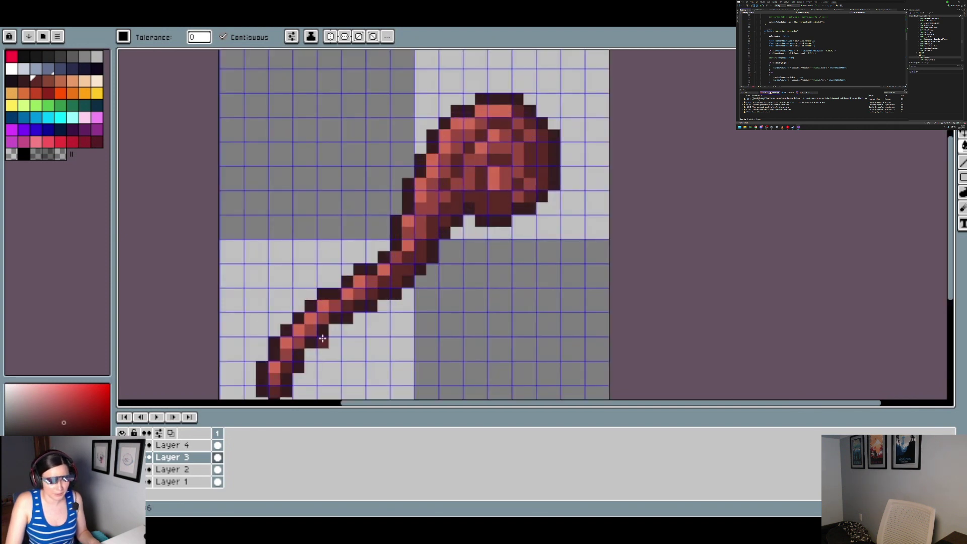
click(54, 80)
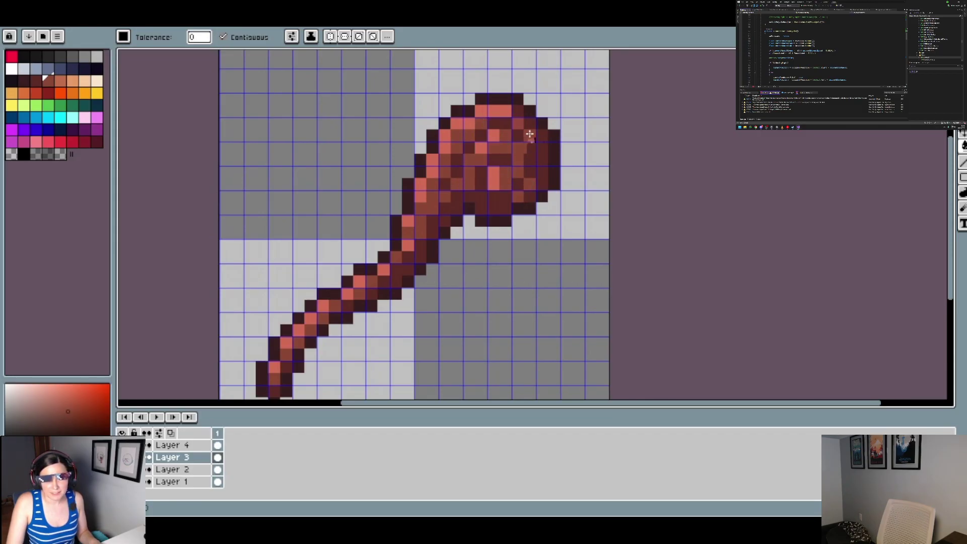
scroll(392, 249, down, 3)
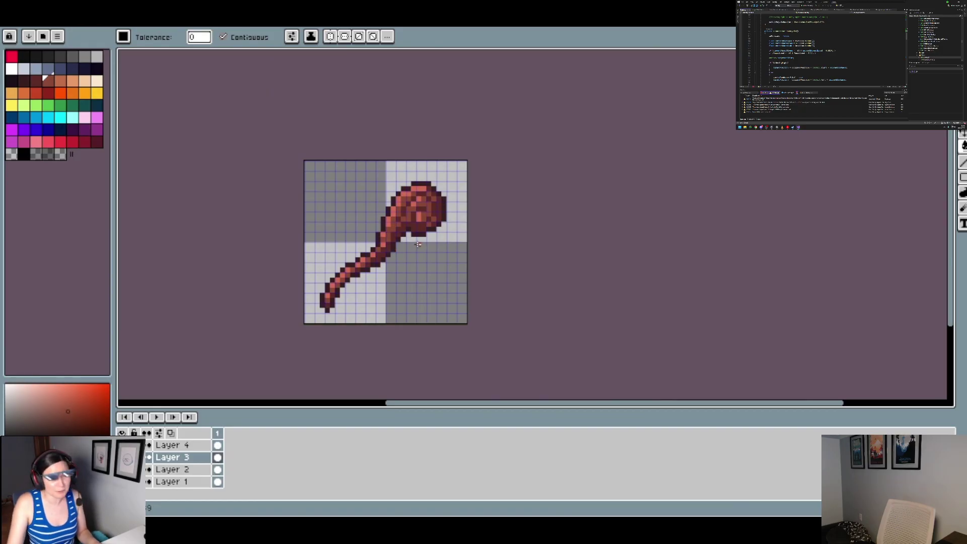
Fill the bright red highlights along the handle and the club head's left edge with the palette's light orange-brown
click(60, 81)
click(337, 300)
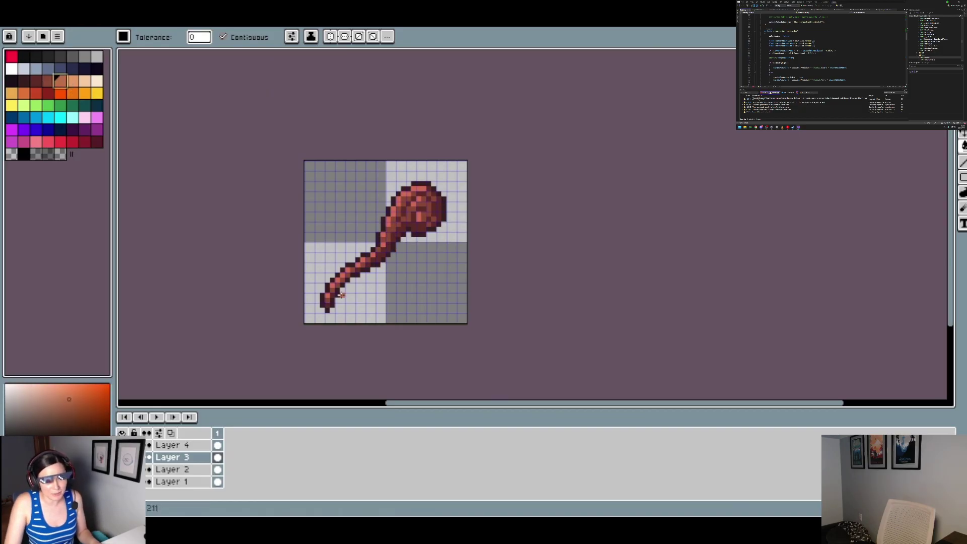
scroll(336, 298, up, 2)
key(ctrl+z)
click(316, 293)
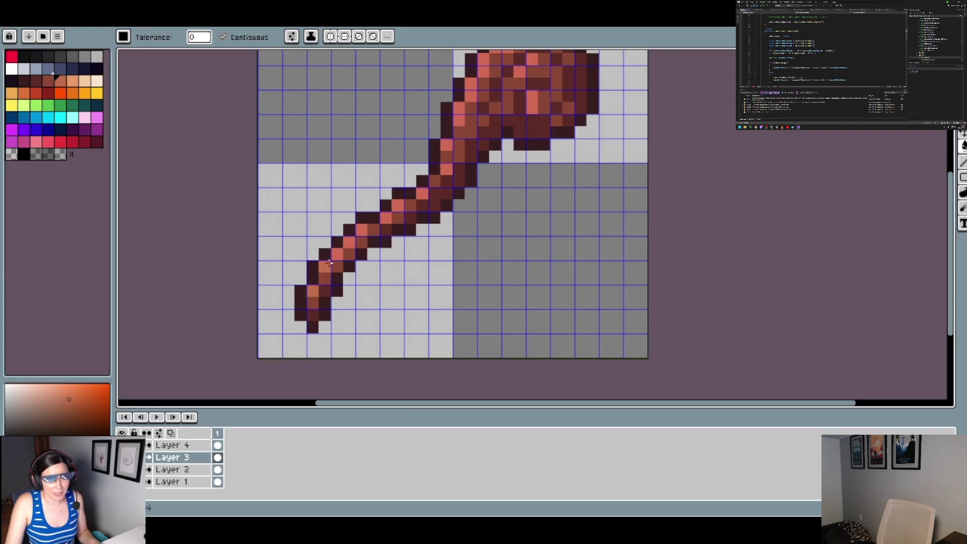
drag(377, 224, 407, 203)
key(ctrl+z)
click(399, 206)
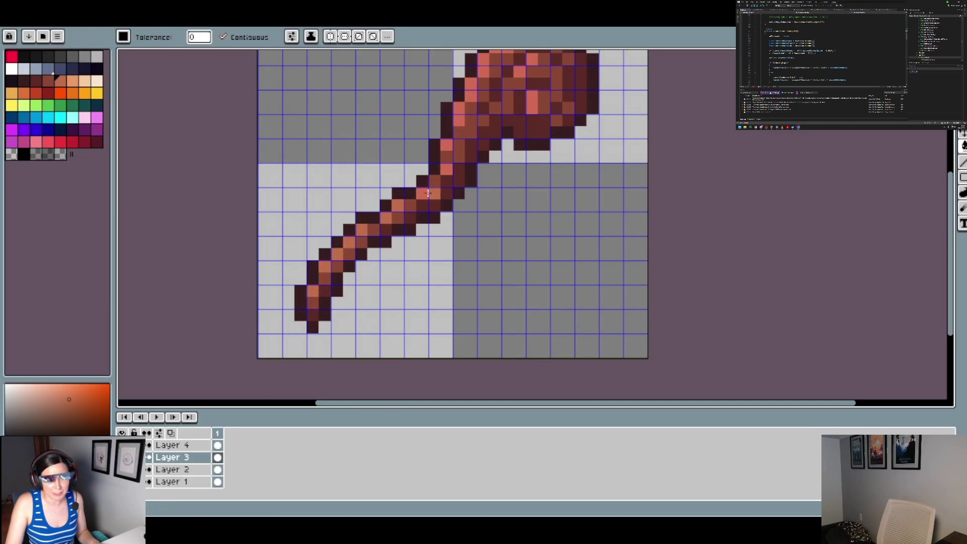
key(ctrl+z)
scroll(449, 143, down, 1)
scroll(453, 145, up, 2)
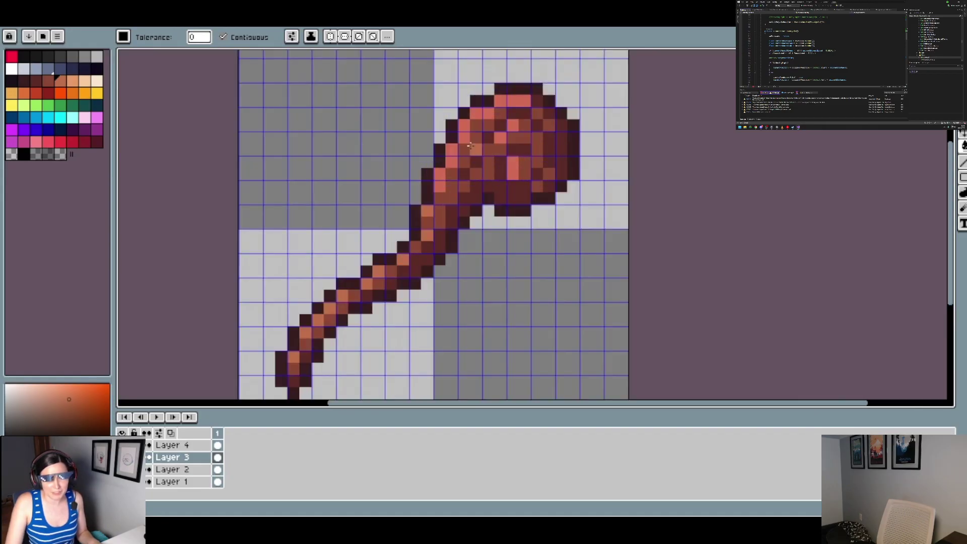
key(ctrl+z)
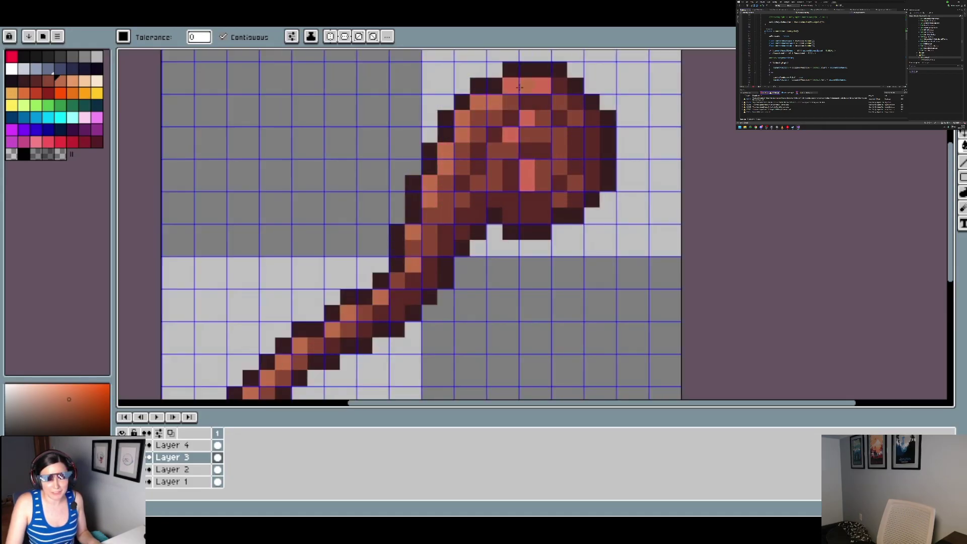
Fill the remaining bright red highlights at the top and centre of the club head with the light orange-brown
click(532, 121)
click(521, 133)
key(ctrl+z)
click(509, 138)
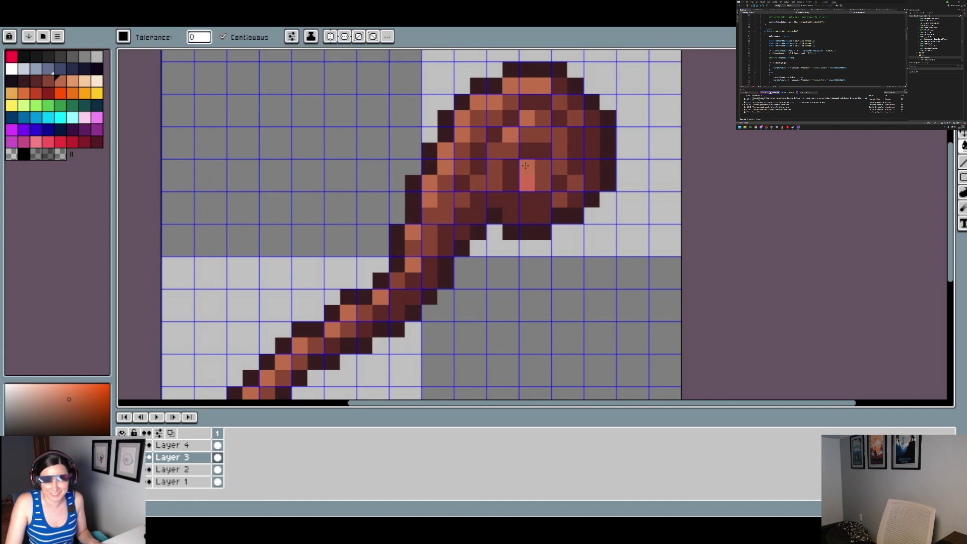
click(526, 170)
scroll(453, 233, down, 2)
scroll(455, 244, up, 2)
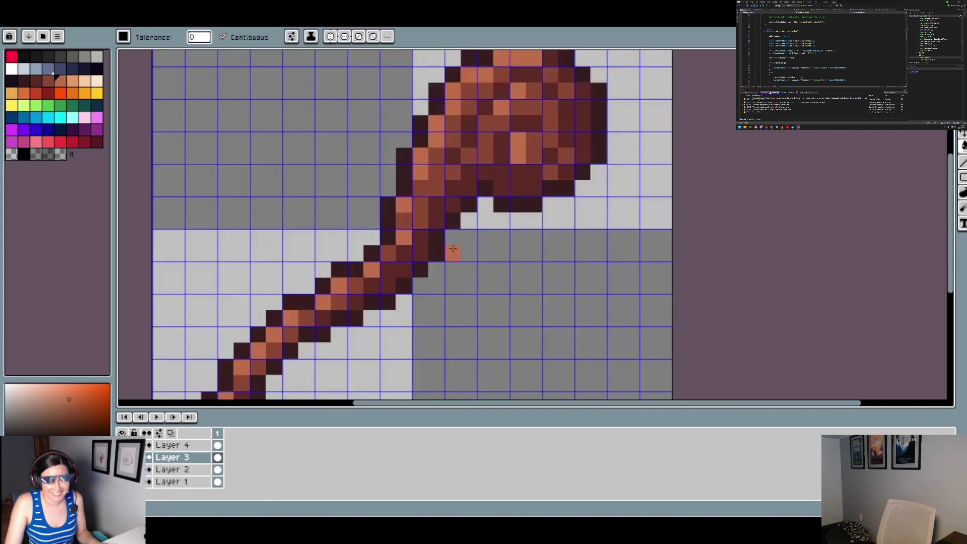
Sample the medium brown from the club and fill the lower highlight pixel just above the handle's bend with it
key(i)
click(429, 187)
key(g)
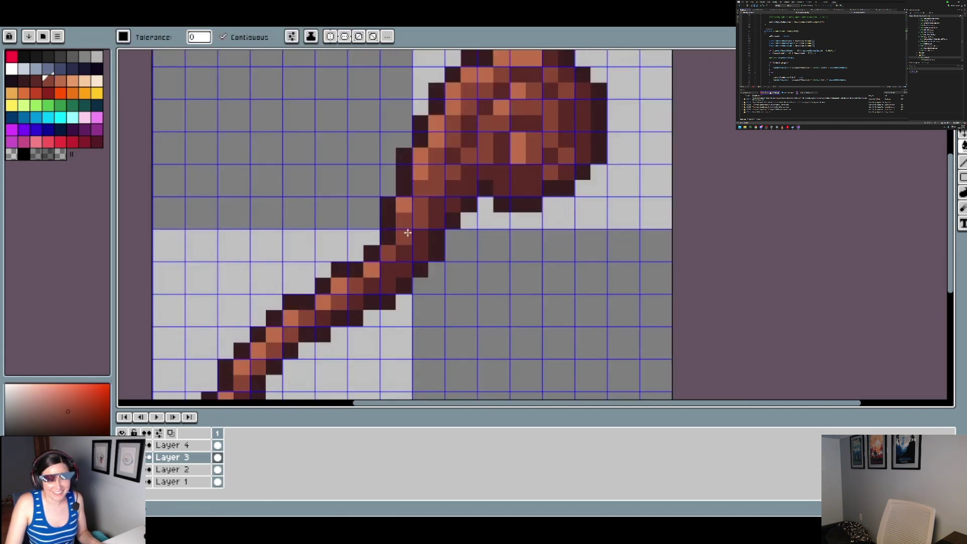
scroll(406, 235, down, 2)
scroll(406, 236, up, 1)
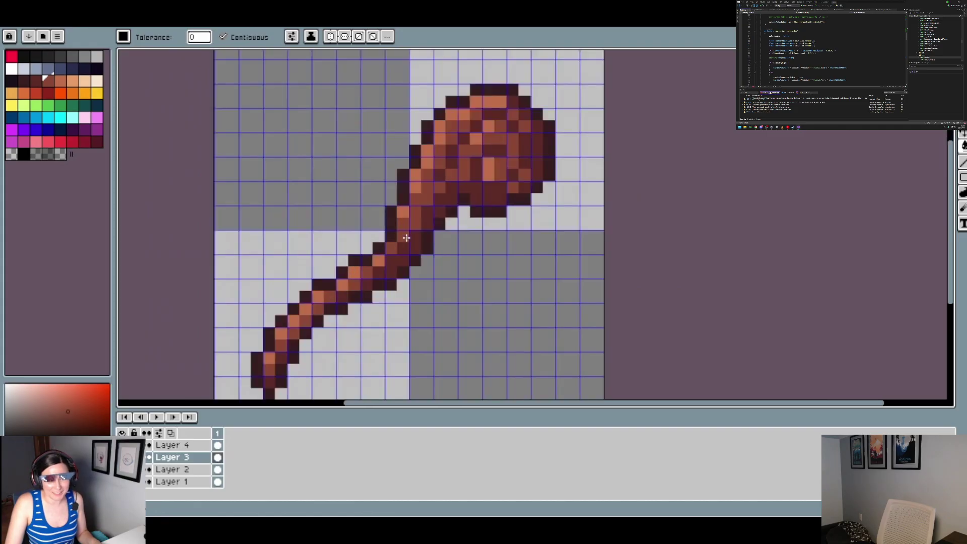
scroll(406, 235, down, 1)
scroll(385, 242, up, 2)
Sample the light orange-brown and extend the highlight on the upper handle, just below the club head
alt+click(353, 237)
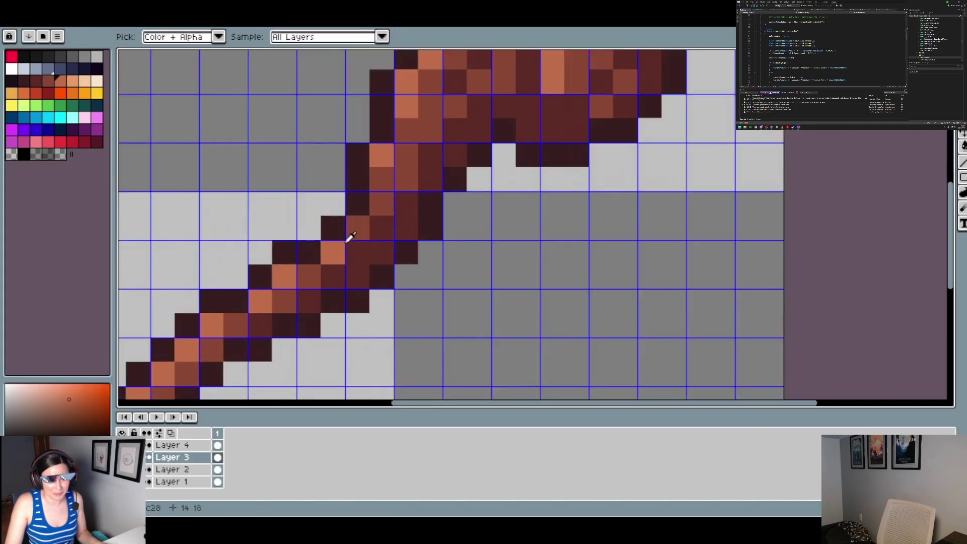
click(381, 192)
click(385, 182)
scroll(417, 203, down, 3)
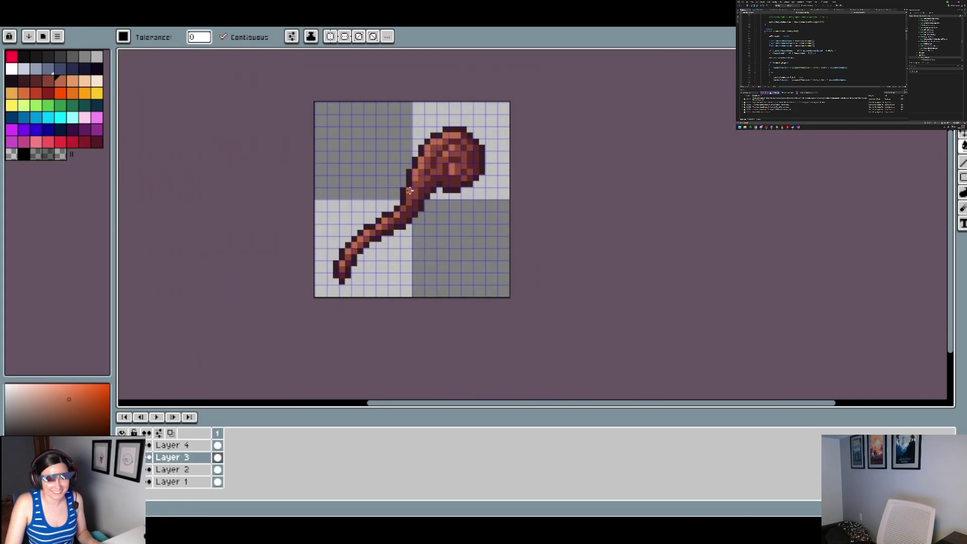
click(408, 198)
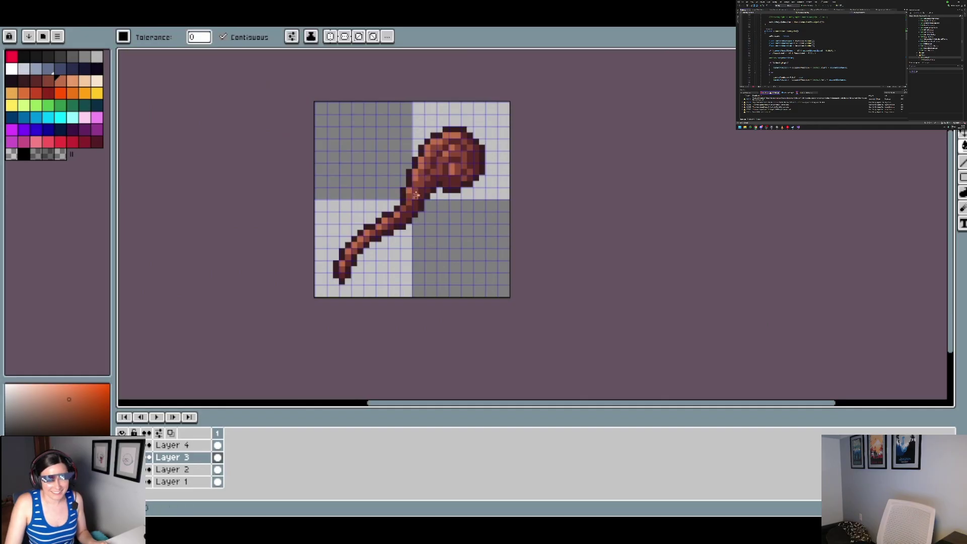
With the Pencil, paint light orange-brown highlight pixels at the handle's bend and along the curved highlight in the club head
scroll(406, 192, up, 2)
key(b)
scroll(464, 207, down, 2)
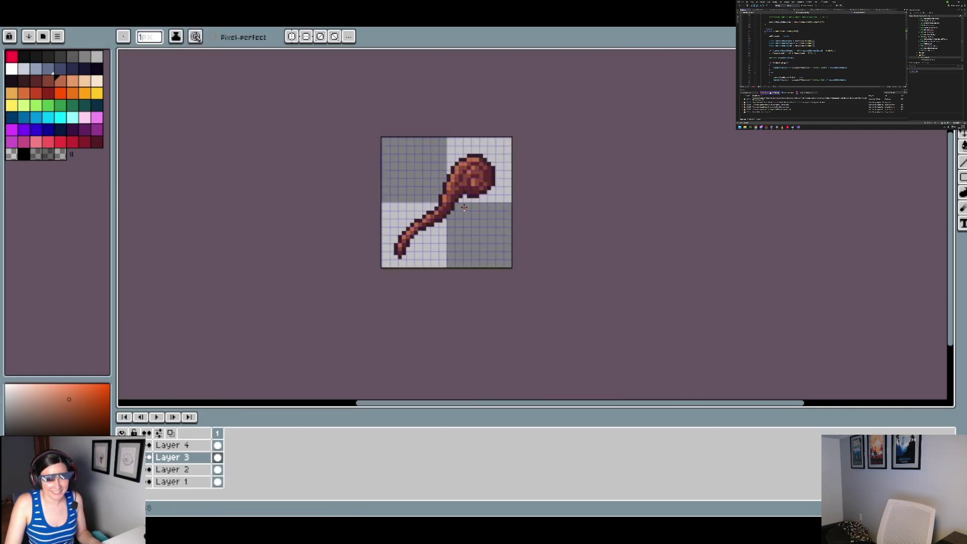
scroll(481, 202, up, 1)
scroll(489, 200, down, 1)
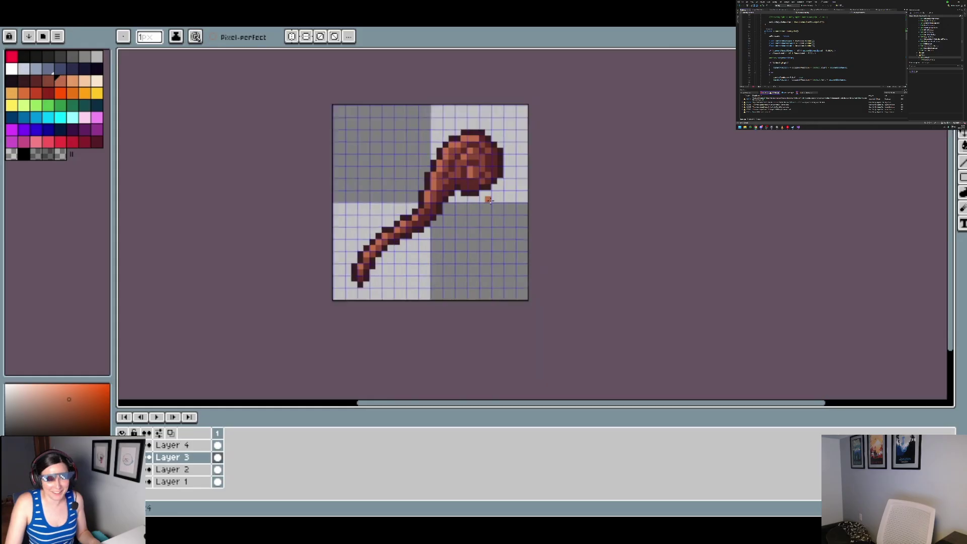
scroll(490, 199, down, 1)
scroll(401, 256, up, 4)
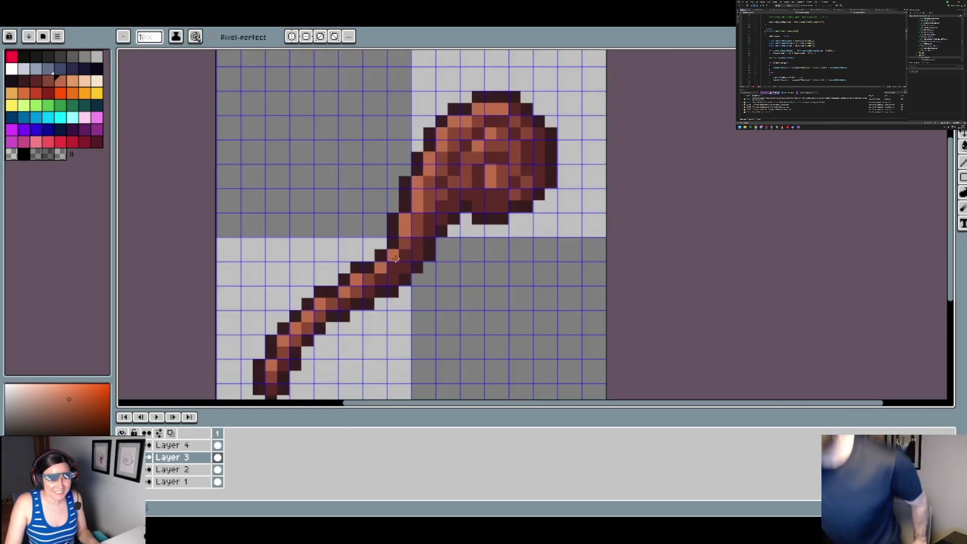
scroll(471, 265, down, 2)
scroll(491, 226, up, 2)
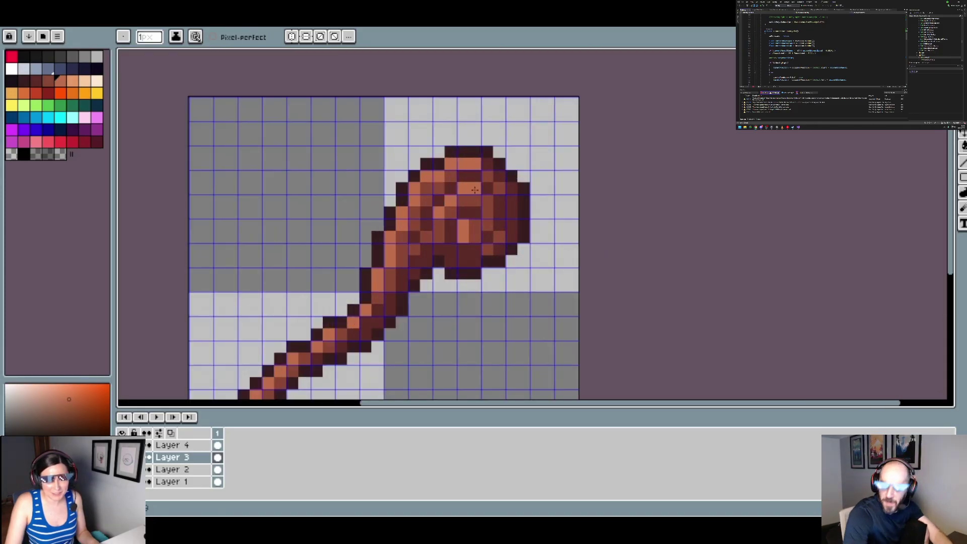
scroll(484, 200, down, 2)
scroll(451, 231, up, 2)
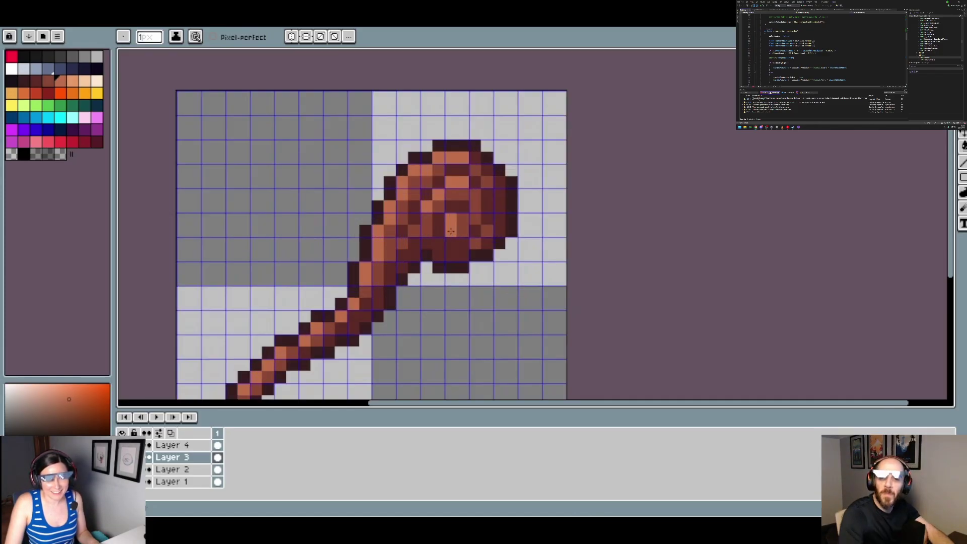
Add a light orange-brown highlight pixel in the lower left of the club head and switch to the medium brown
click(489, 243)
scroll(490, 242, down, 2)
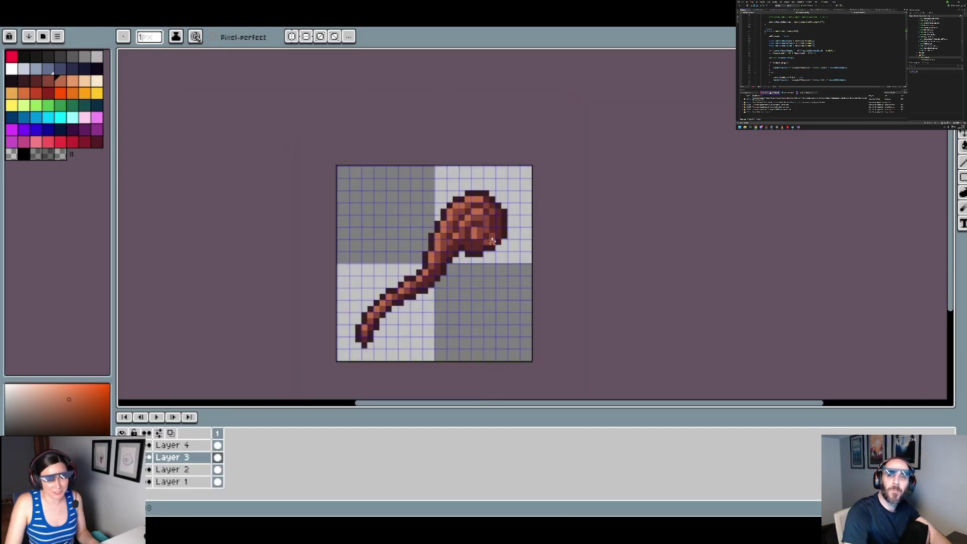
scroll(490, 242, up, 2)
scroll(492, 242, down, 2)
scroll(453, 216, up, 2)
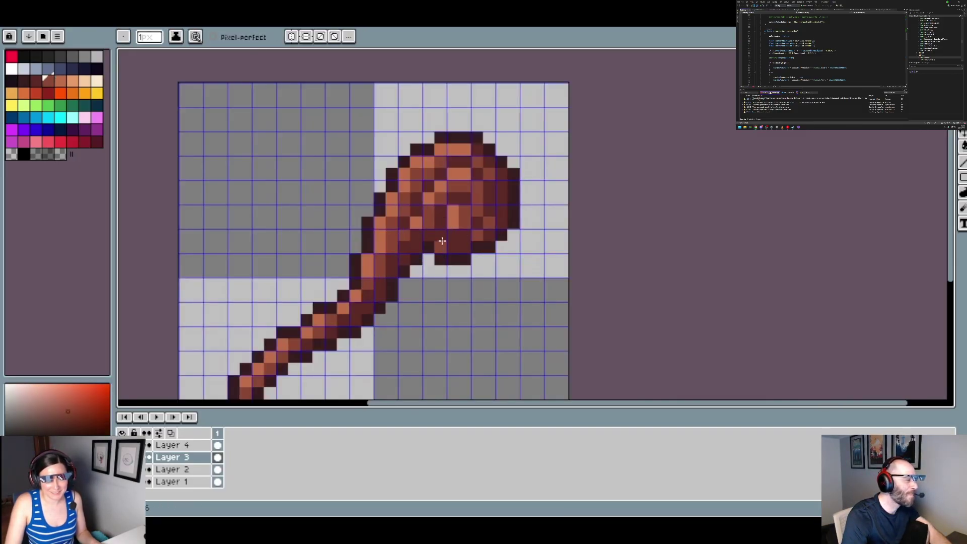
scroll(489, 245, down, 2)
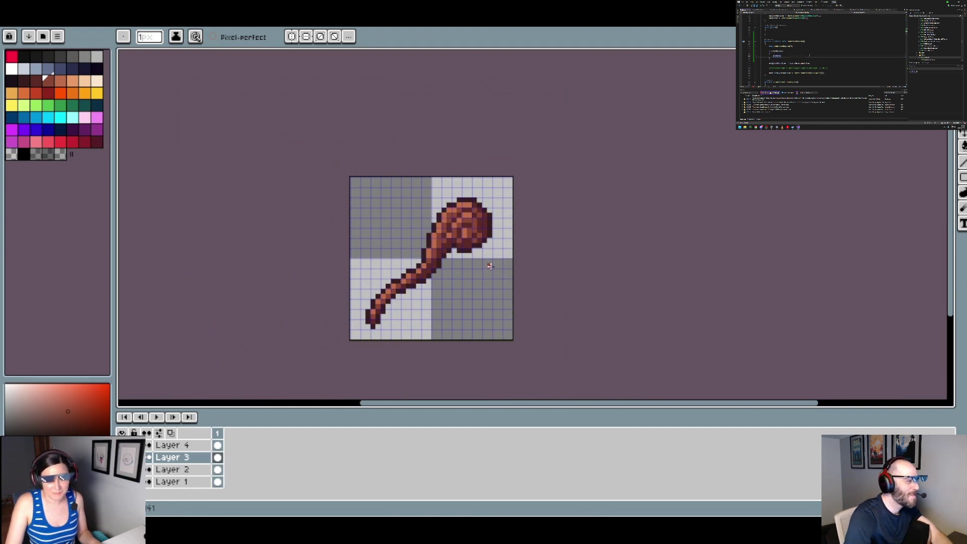
scroll(468, 237, up, 2)
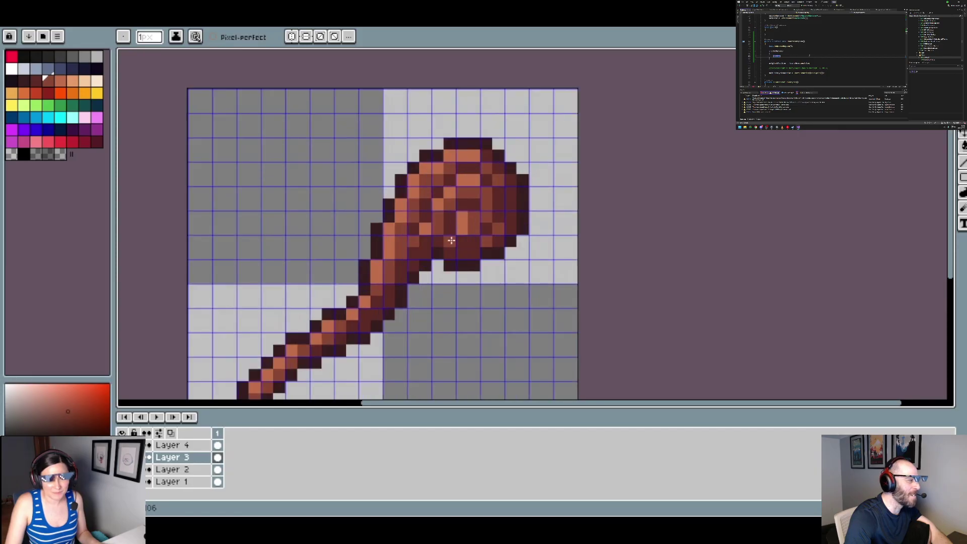
Inspect the recolored club's shading both up close and at small size
scroll(451, 240, down, 3)
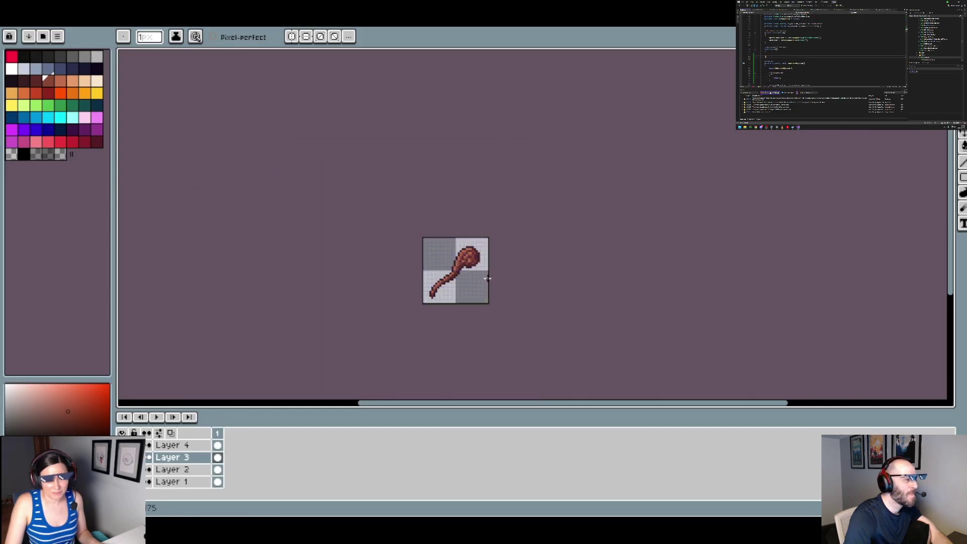
scroll(487, 278, up, 2)
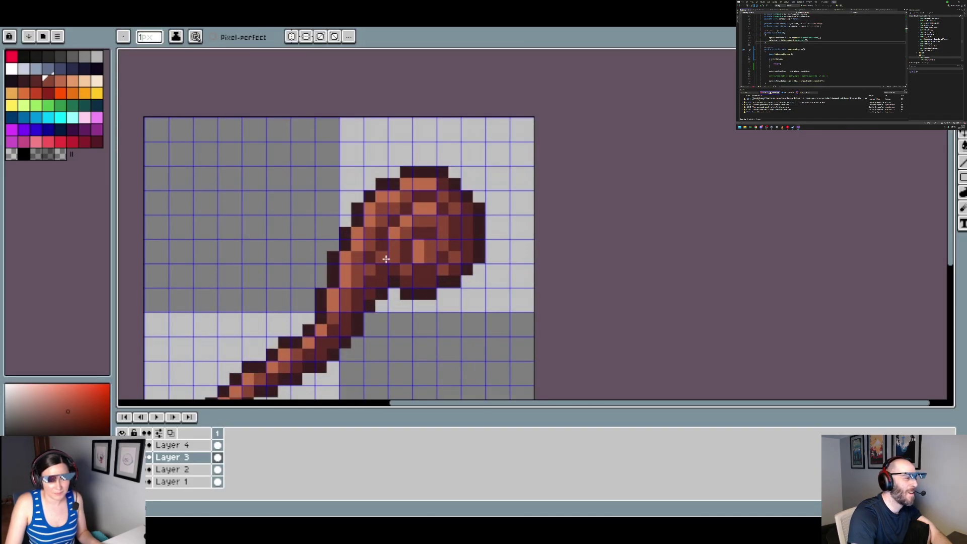
scroll(386, 259, down, 2)
scroll(458, 265, up, 3)
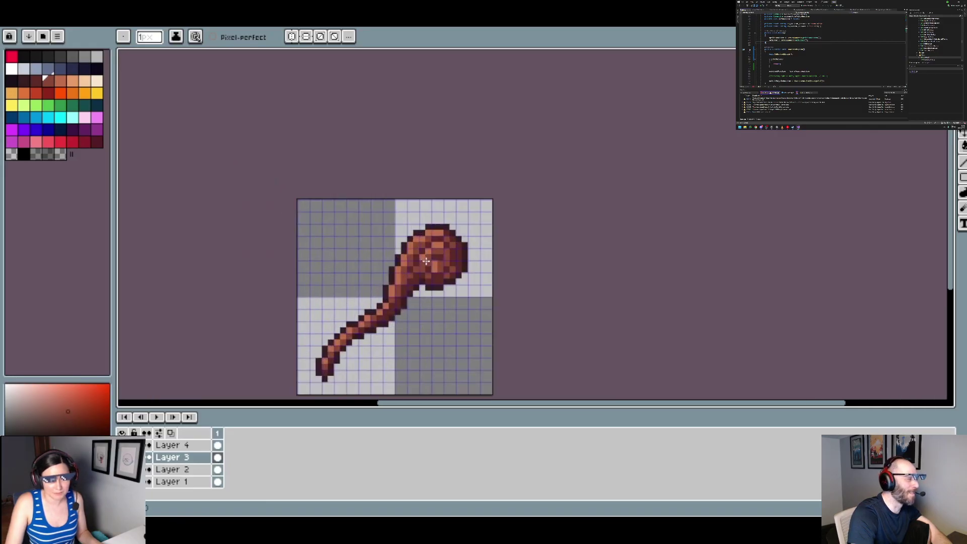
scroll(397, 287, down, 3)
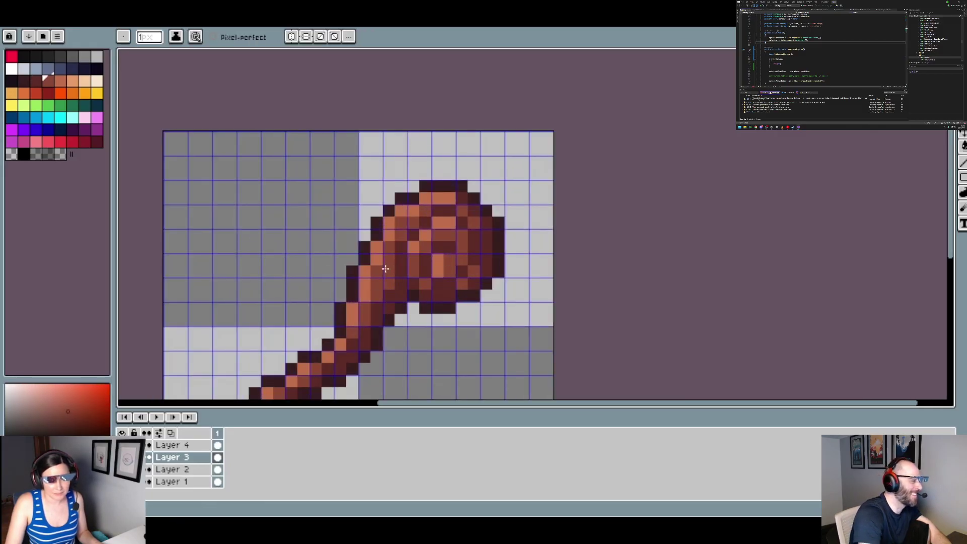
scroll(465, 278, up, 4)
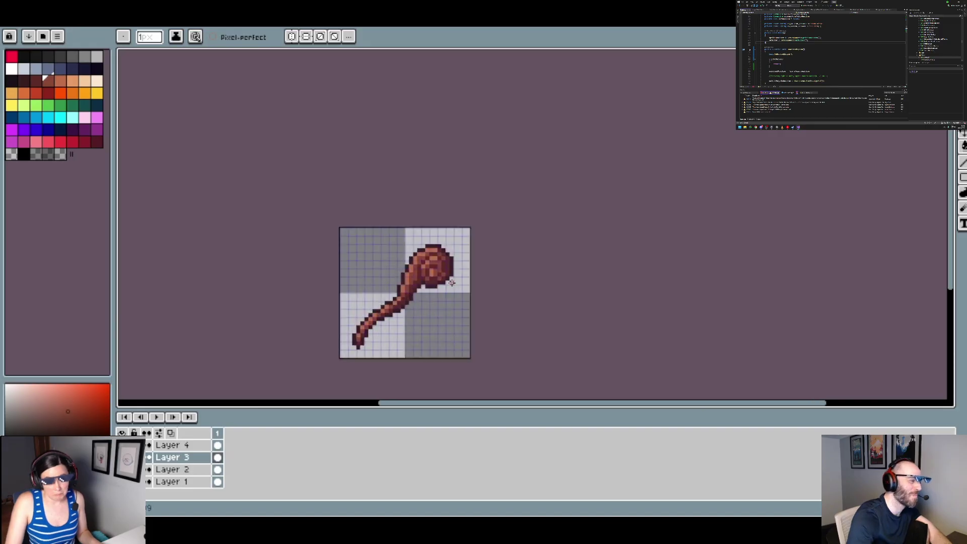
scroll(376, 297, up, 1)
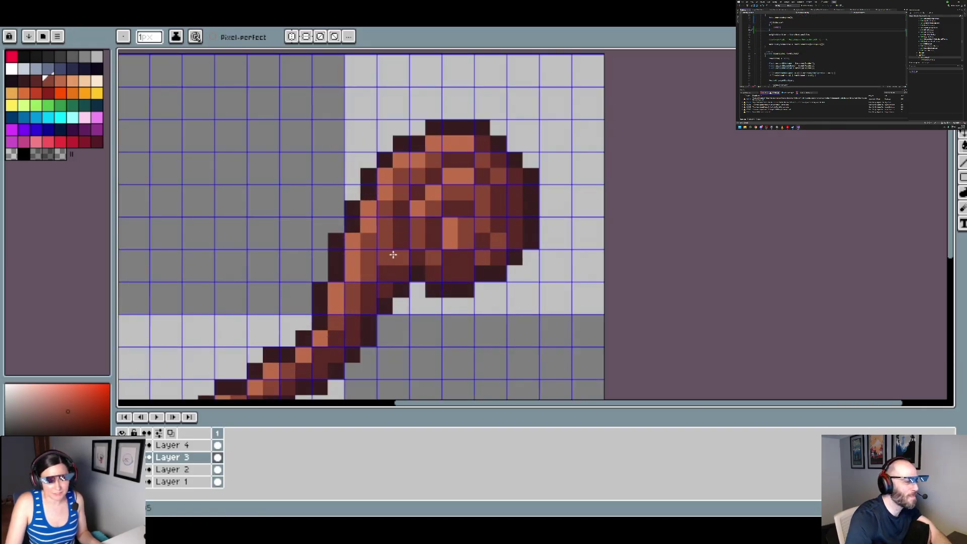
scroll(394, 255, down, 2)
scroll(417, 265, down, 2)
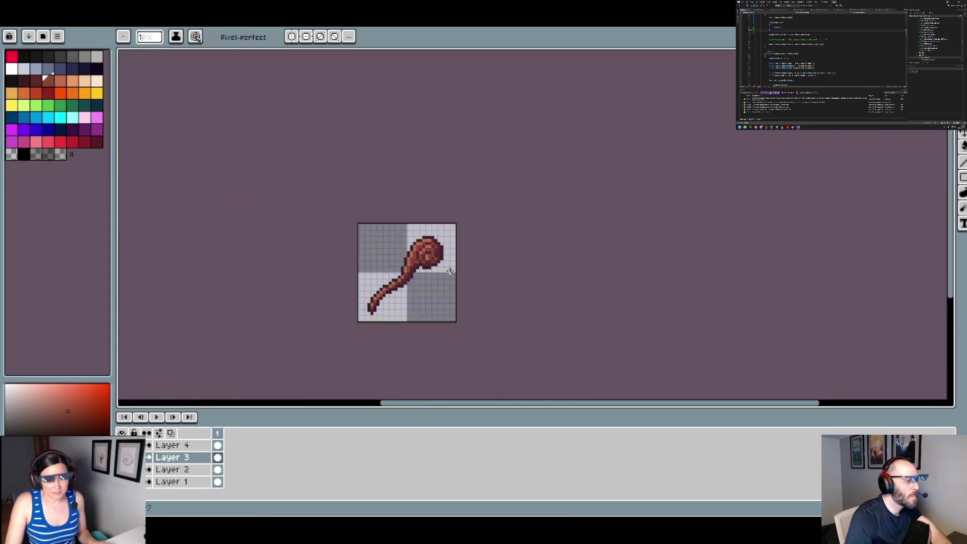
scroll(438, 259, up, 2)
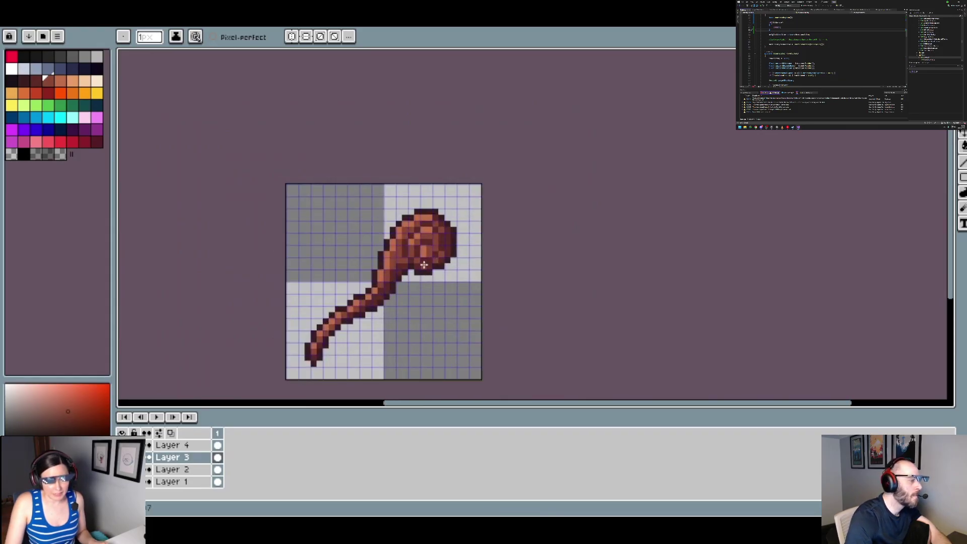
scroll(424, 265, up, 1)
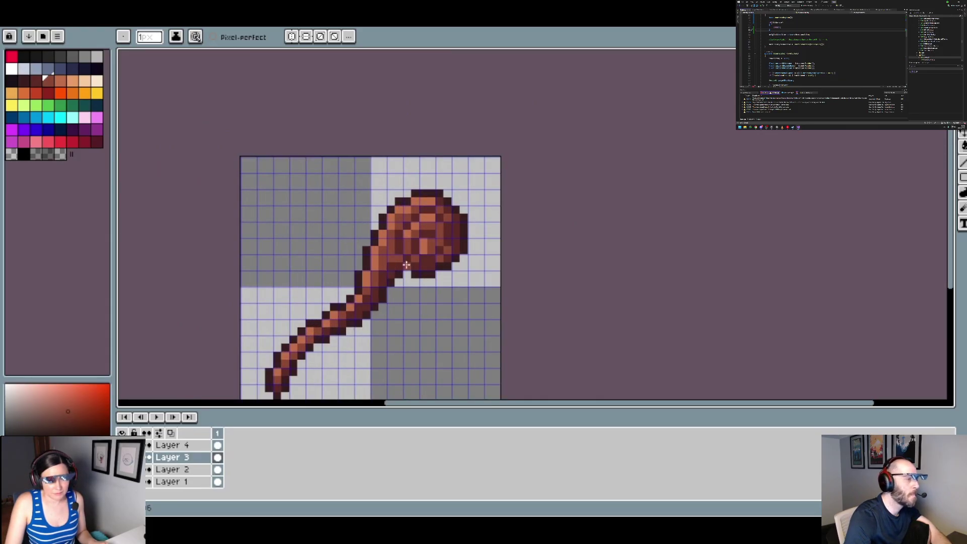
scroll(407, 265, down, 2)
scroll(434, 284, up, 1)
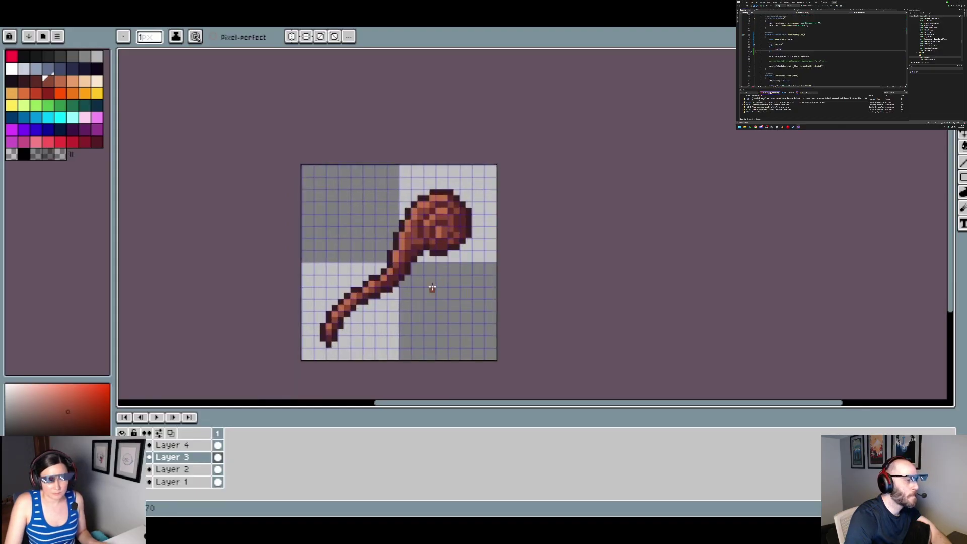
Sample light blue-grey #92a1b9 from the inventory slot frame sprite and pencil an outline around the club handle's lower tip
scroll(358, 300, up, 1)
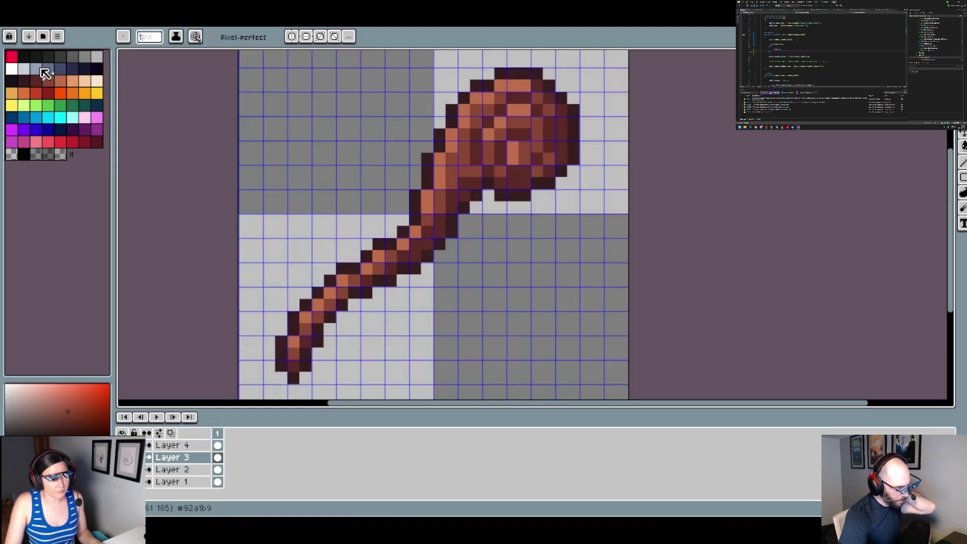
key(ctrl+Tab)
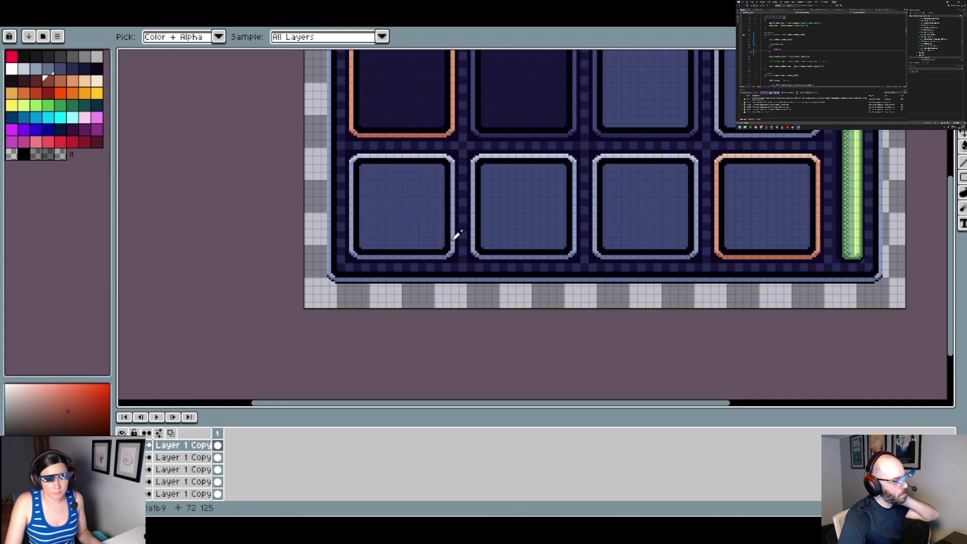
key(ctrl+Tab)
key(g)
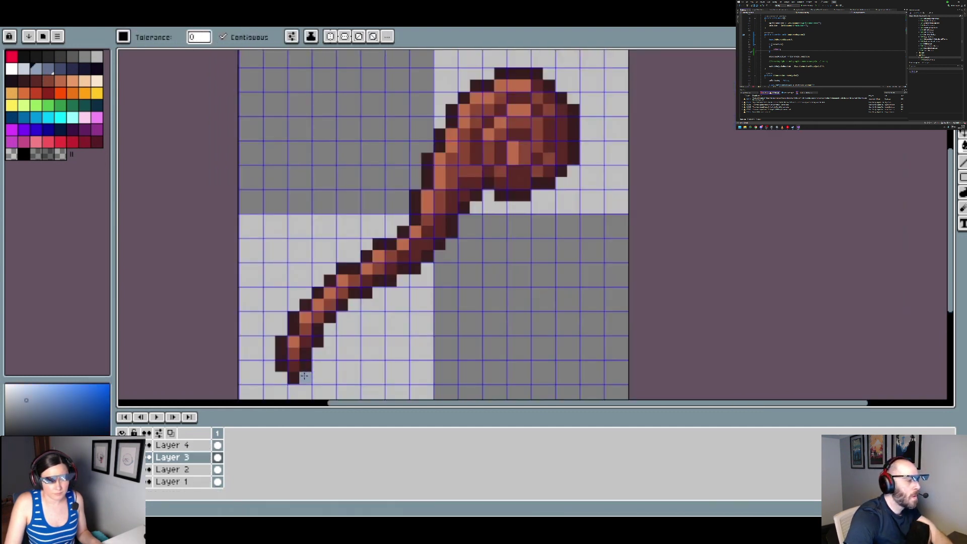
key(ctrl+z)
key(b)
click(305, 380)
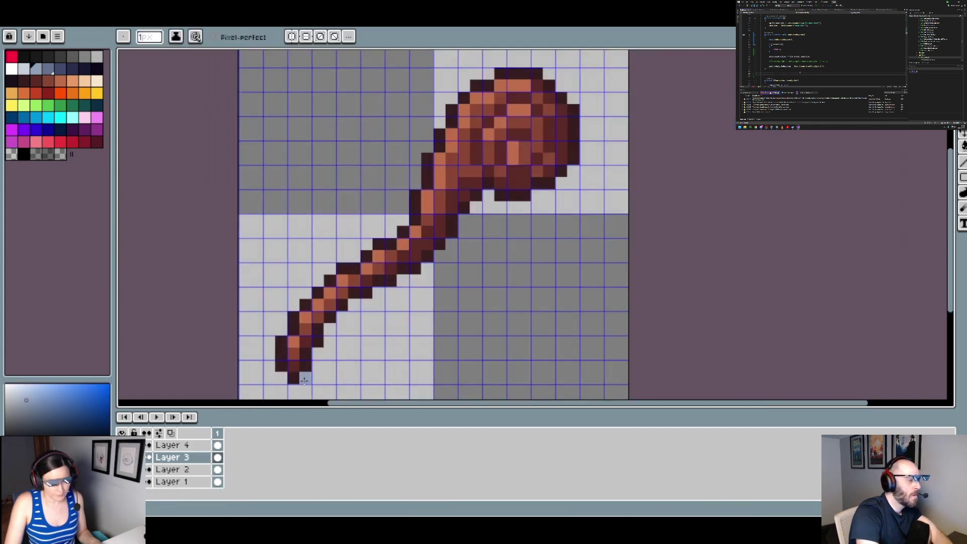
mouse_move(271, 366)
mouse_down()
mouse_move(265, 344)
mouse_move(281, 317)
mouse_up()
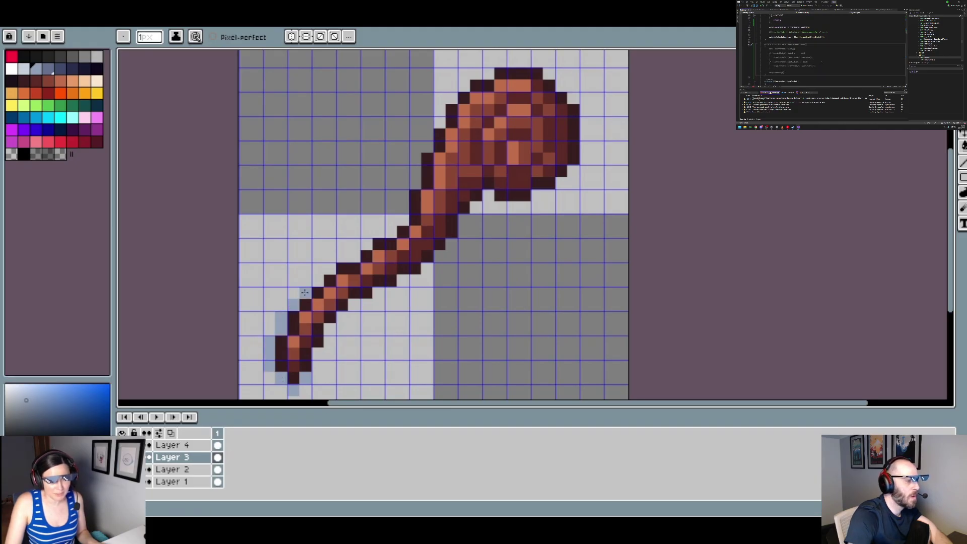
Continue the light blue-grey outline up the handle, around the club head and back down the handle's underside
mouse_move(318, 279)
mouse_down()
mouse_move(394, 231)
mouse_move(423, 148)
mouse_up()
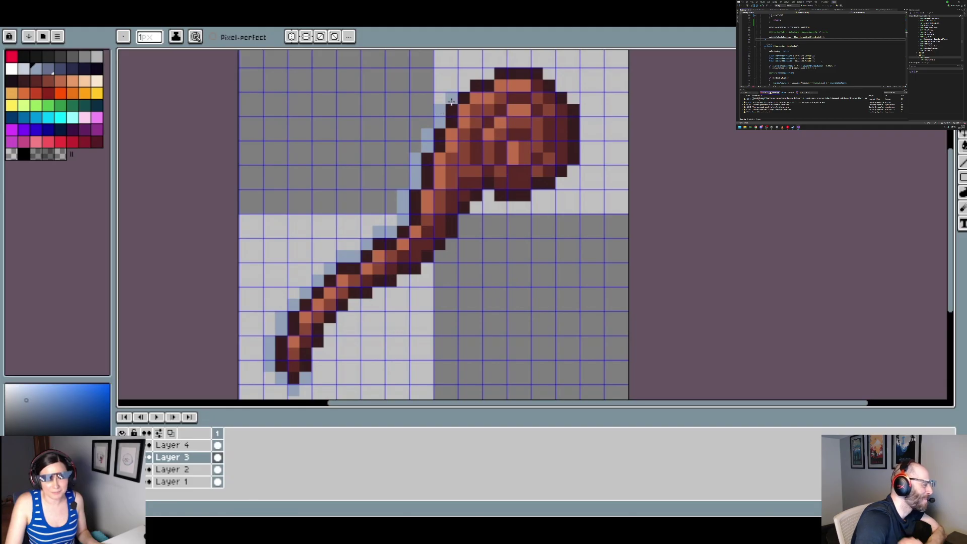
mouse_move(452, 102)
mouse_down()
mouse_move(484, 75)
mouse_move(495, 89)
mouse_move(499, 65)
mouse_move(540, 54)
mouse_move(587, 112)
mouse_move(589, 162)
mouse_move(526, 207)
mouse_move(492, 198)
mouse_move(471, 210)
mouse_move(437, 269)
mouse_move(438, 258)
mouse_move(414, 281)
mouse_move(354, 306)
mouse_move(330, 337)
mouse_up()
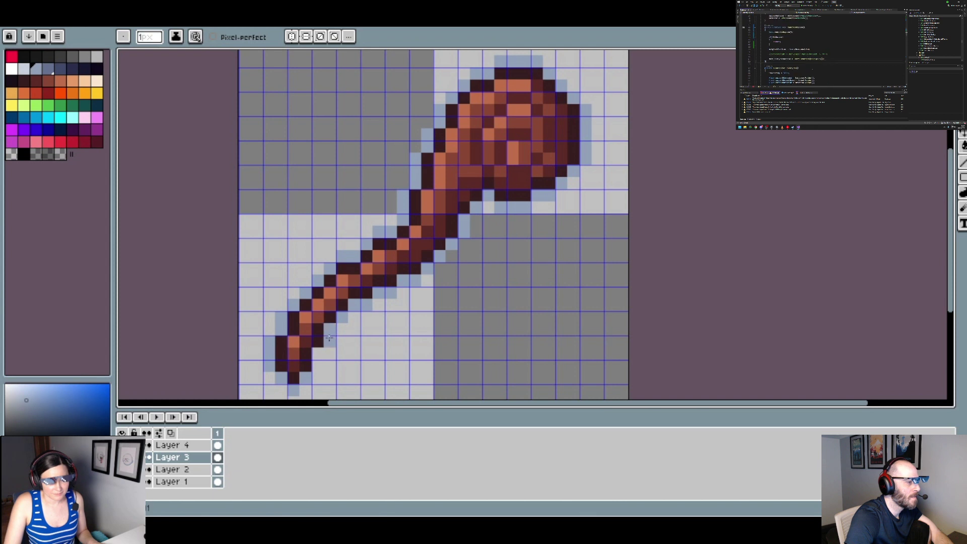
scroll(358, 365, down, 4)
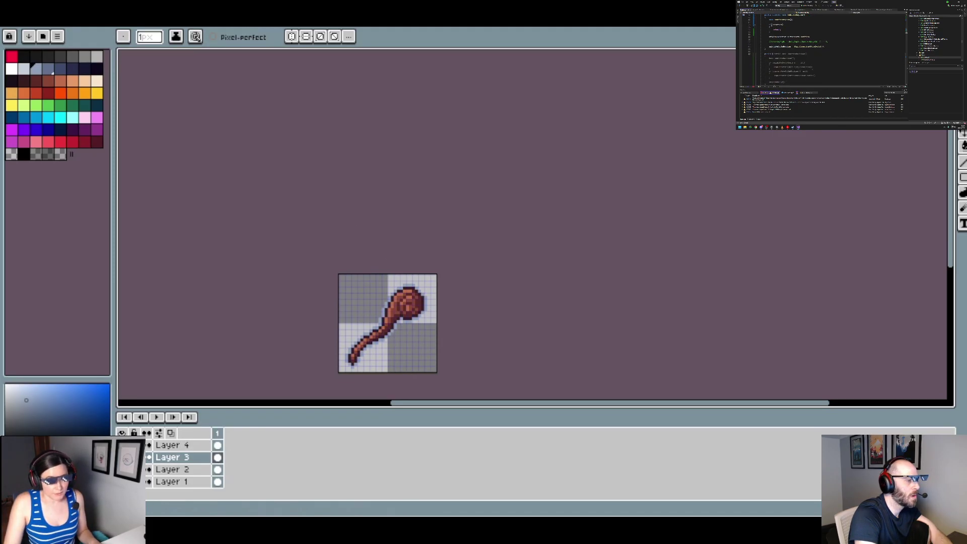
Hide the club, show the bow, and make Layer 4 active with dark brown set for the Paint Bucket
click(122, 433)
click(121, 433)
scroll(398, 340, up, 3)
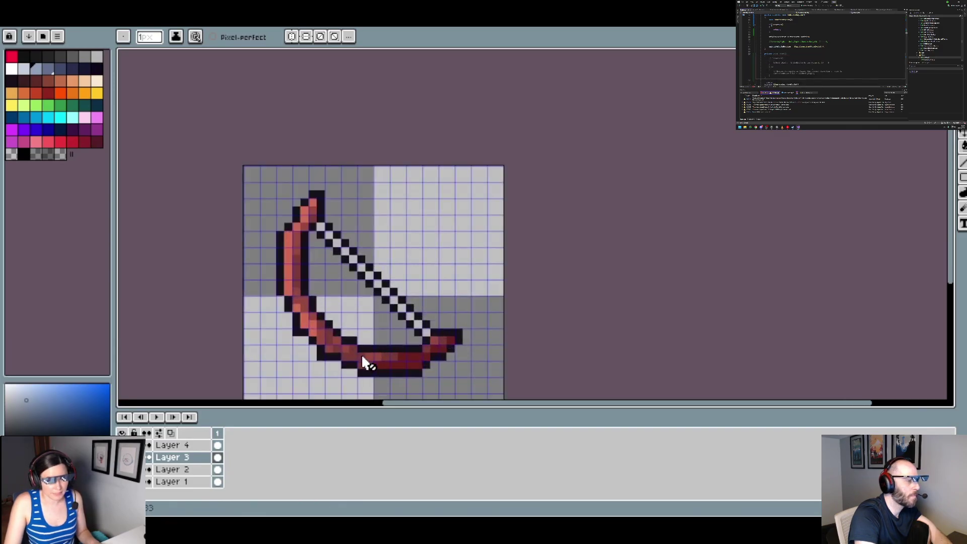
click(24, 80)
key(g)
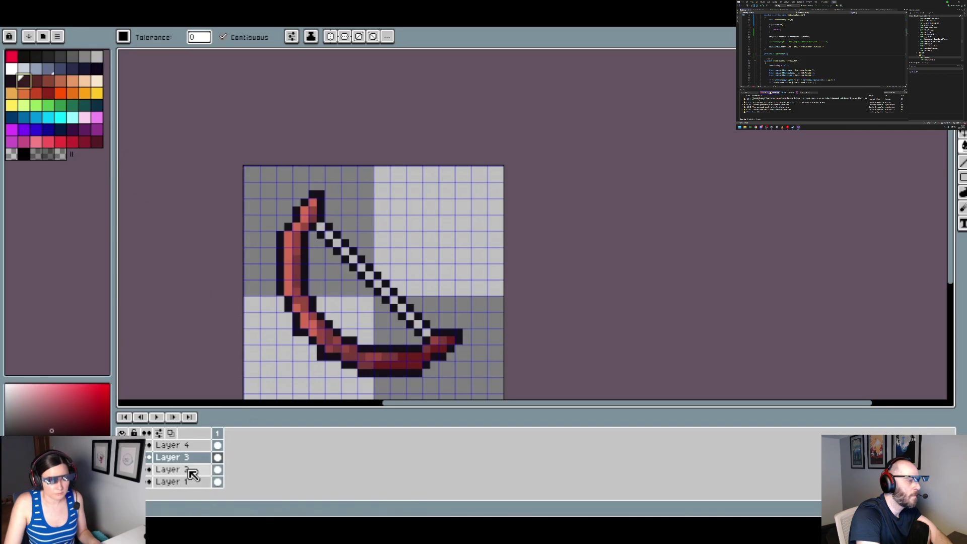
click(177, 446)
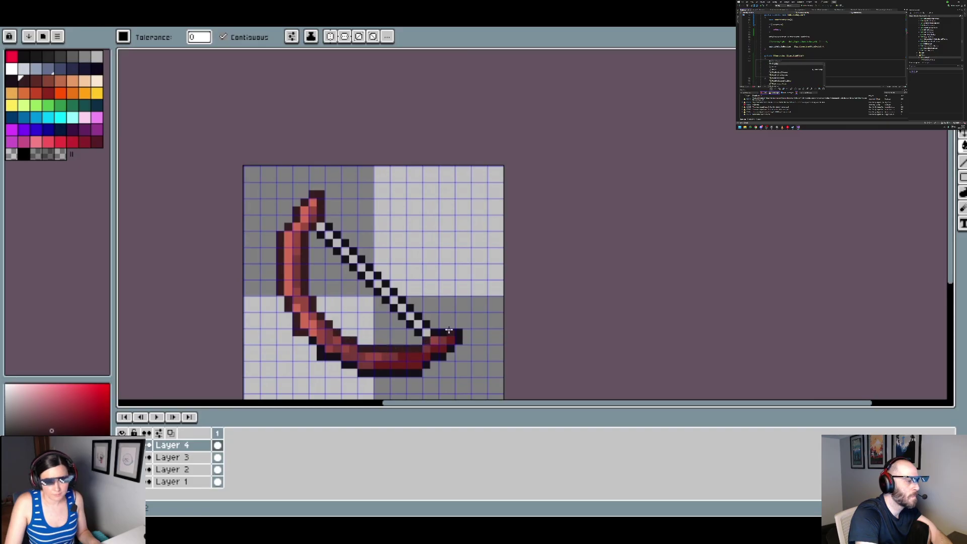
Fill the black outline pixels along the bow's lower tip and underside with dark brown
click(449, 333)
click(451, 348)
click(442, 357)
click(412, 372)
click(366, 371)
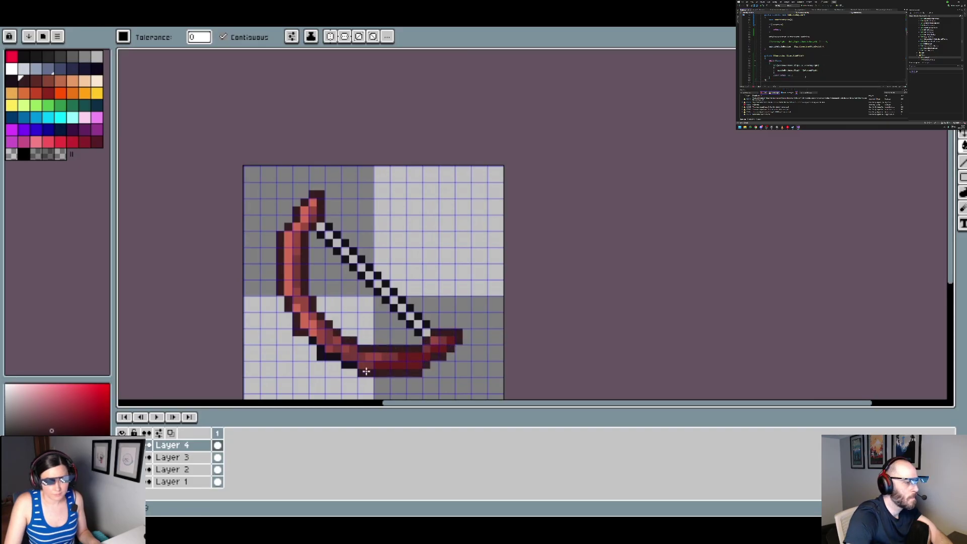
click(350, 367)
click(314, 346)
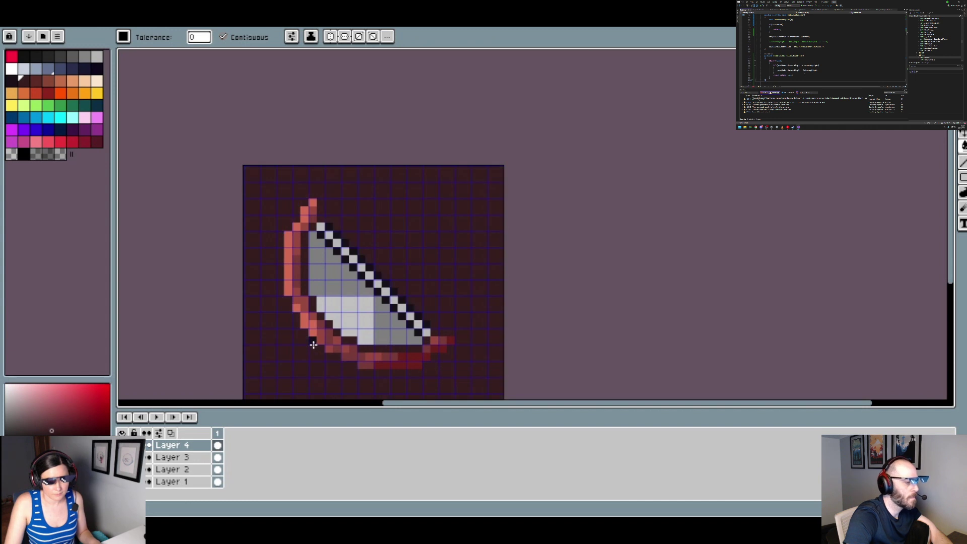
key(ctrl+z)
click(313, 340)
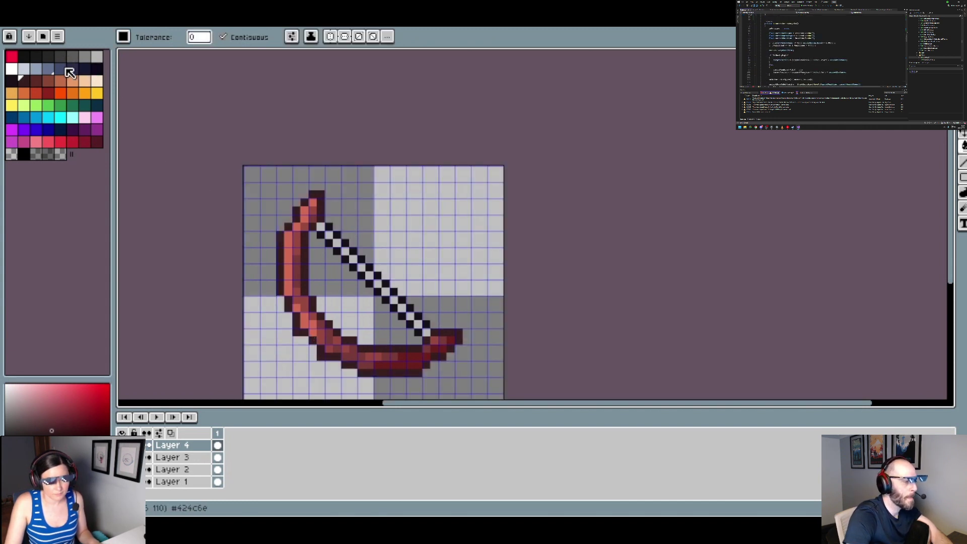
Recolor the bowstring's black edge pixels dark grey #272727, test white for its core, and resample the core's light grey
click(48, 55)
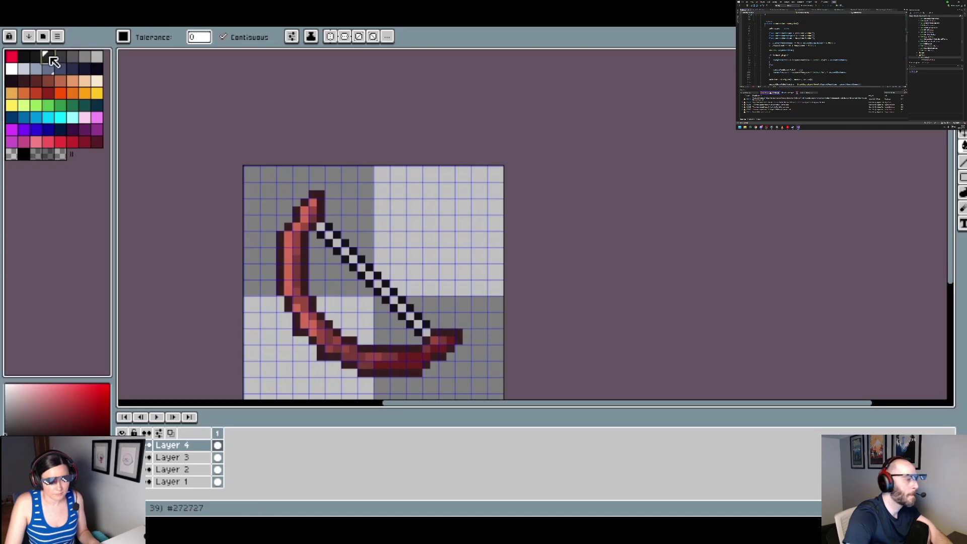
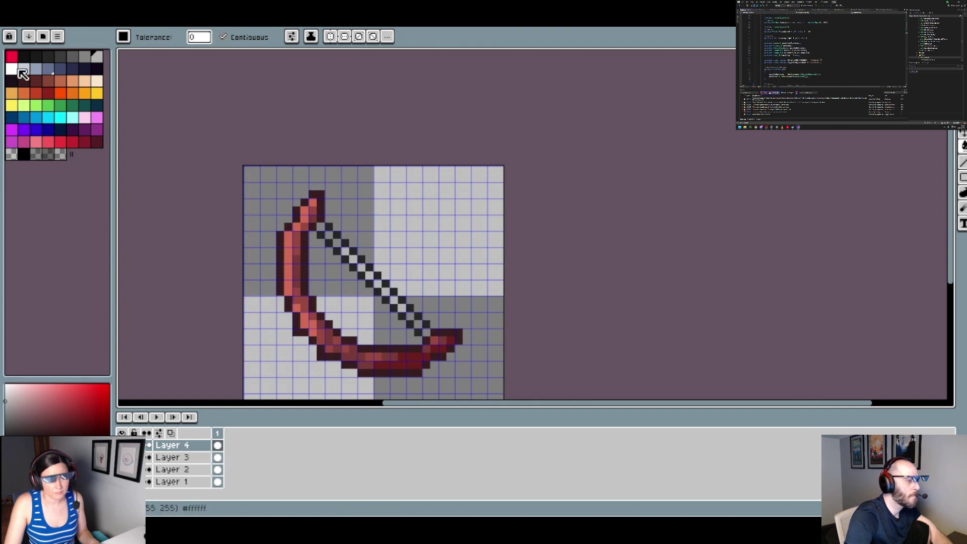
click(12, 68)
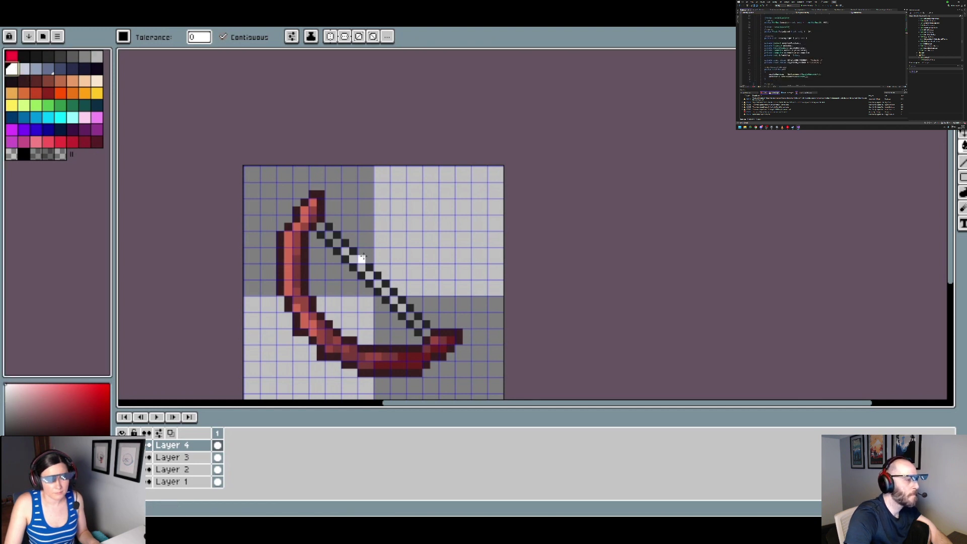
alt+click(379, 285)
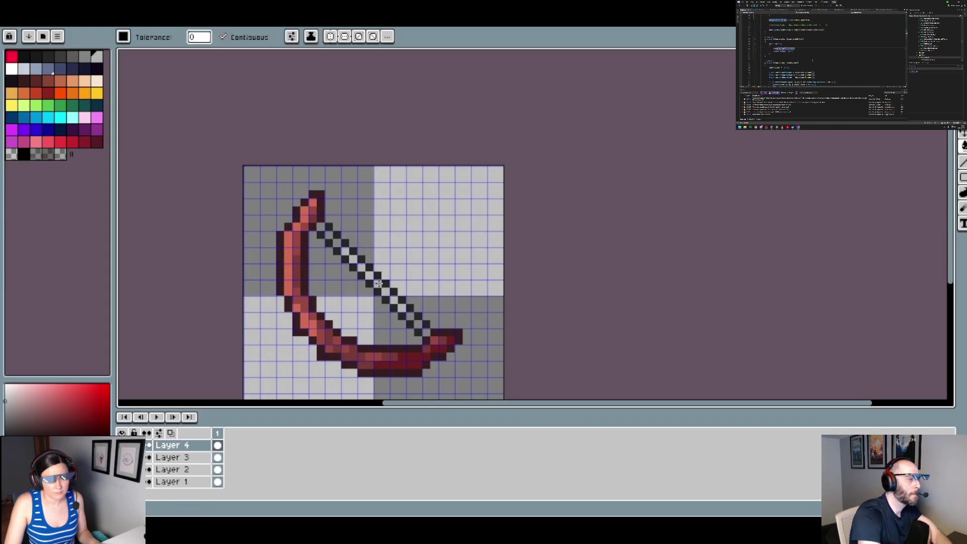
Fill the darkest red areas on the bow's lower limb and tip with dark maroon
scroll(369, 276, down, 2)
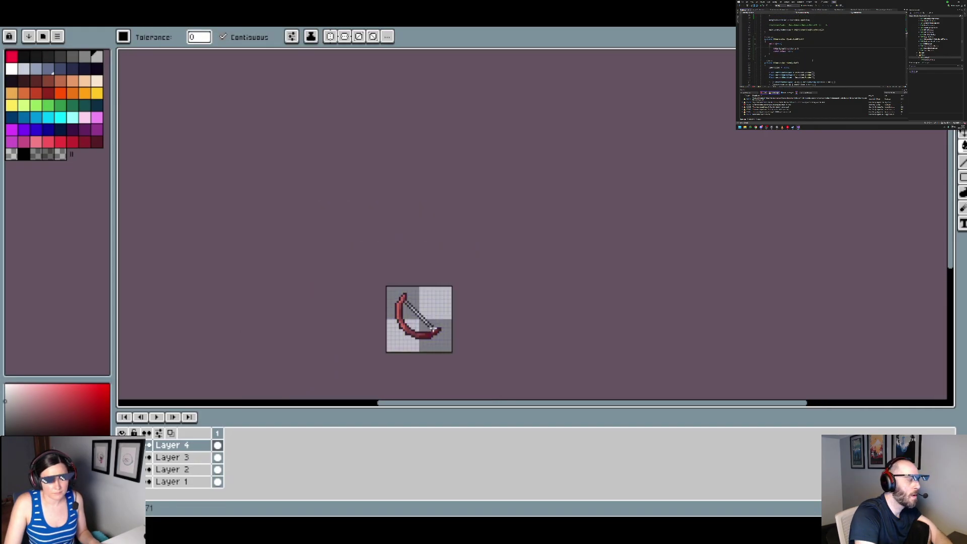
scroll(434, 333, up, 2)
scroll(434, 334, up, 3)
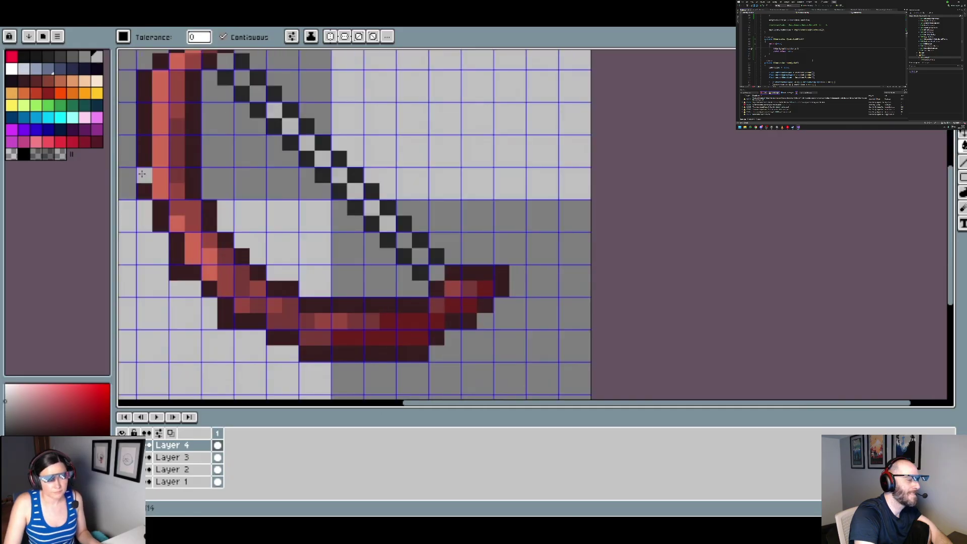
click(99, 143)
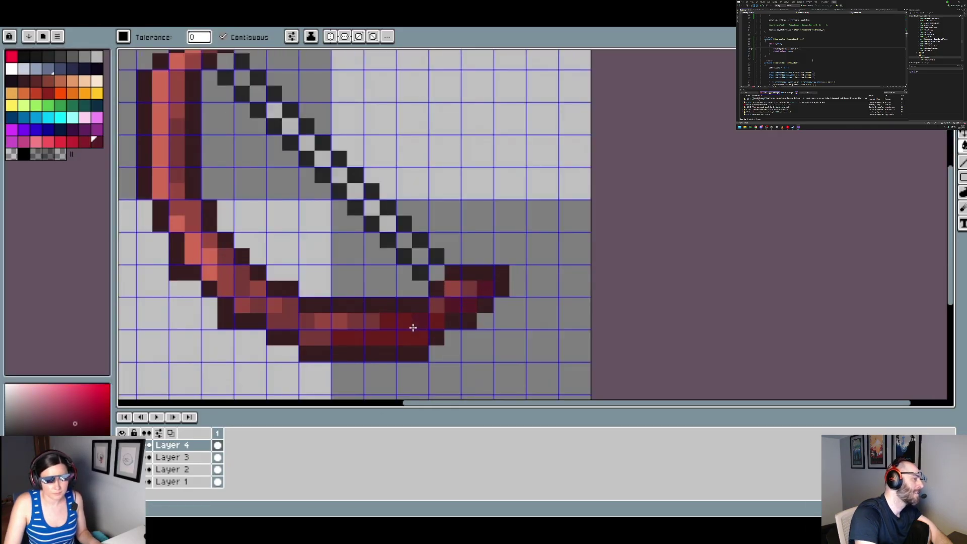
scroll(411, 330, down, 2)
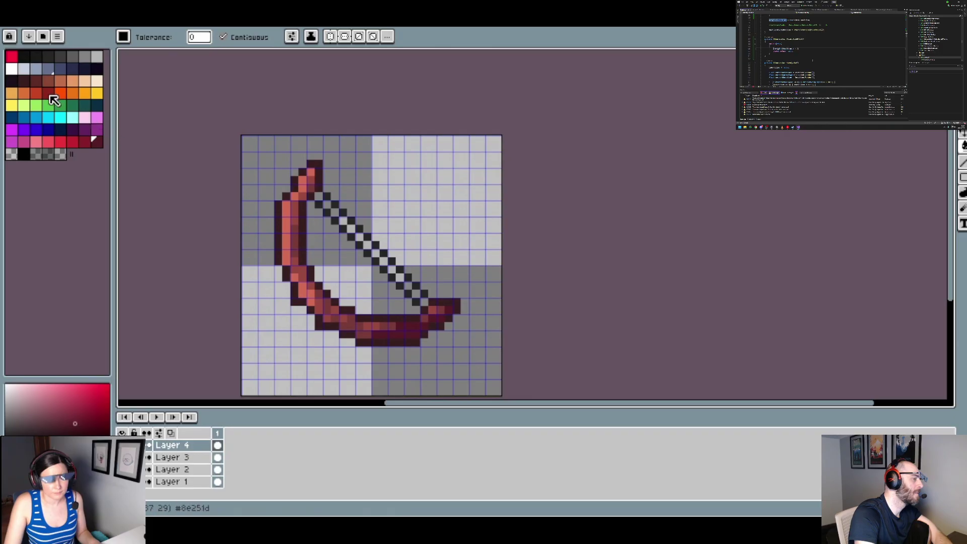
Fill the bow's darker red shades with dark reddish brown and its mid-red shades with medium brown
click(36, 80)
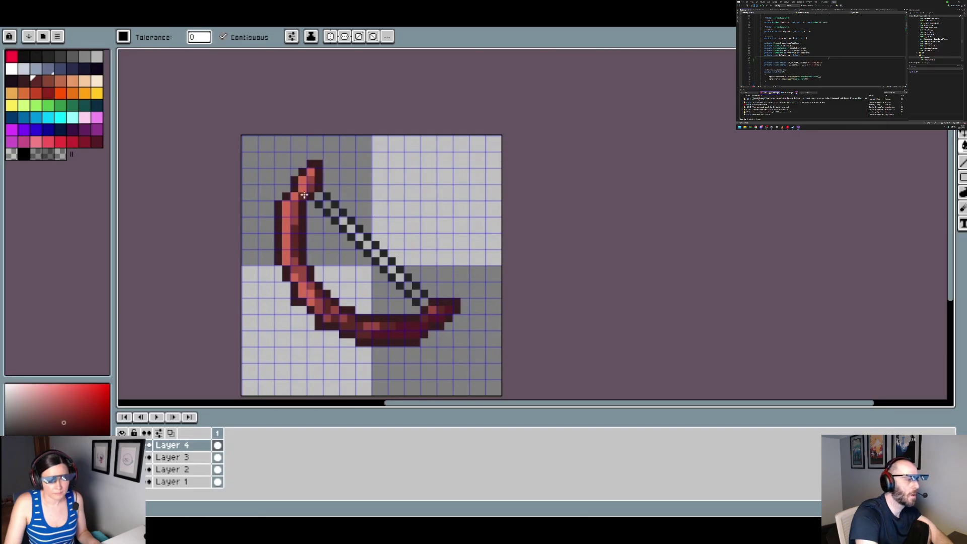
click(47, 80)
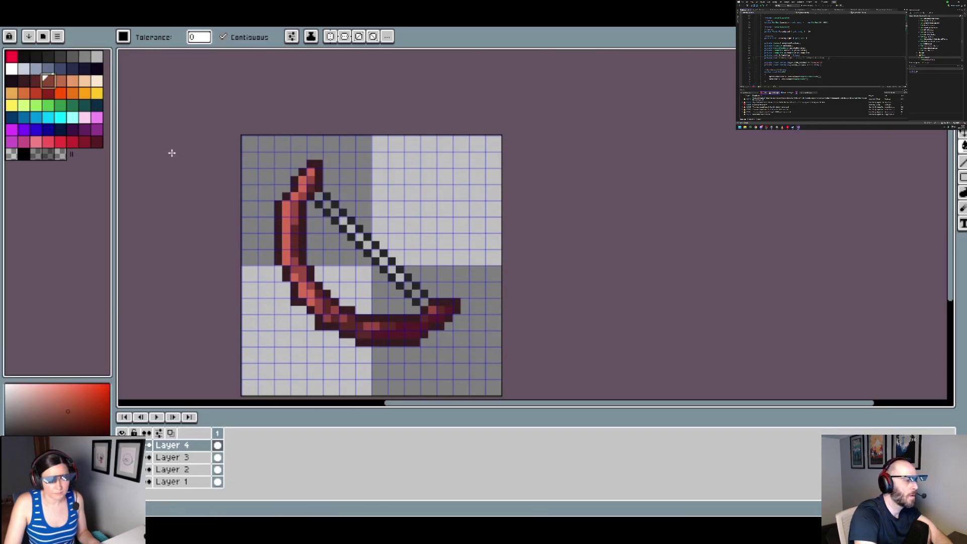
scroll(436, 314, up, 1)
scroll(436, 315, up, 1)
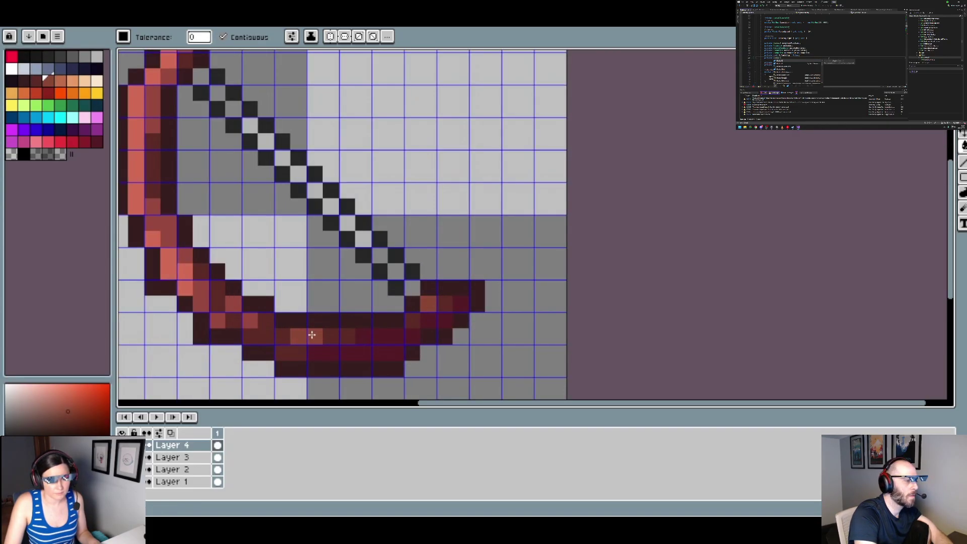
scroll(211, 302, down, 1)
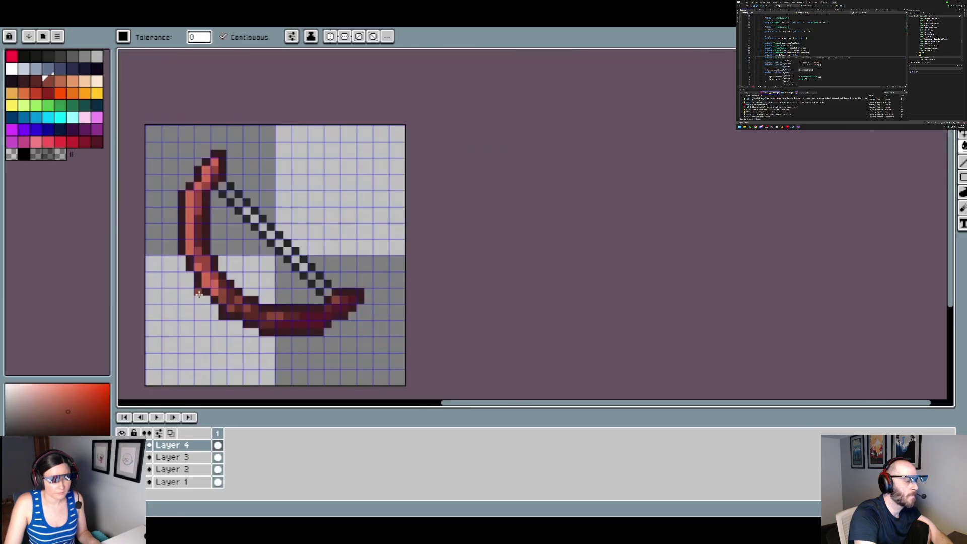
scroll(223, 277, up, 1)
drag(222, 276, 248, 285)
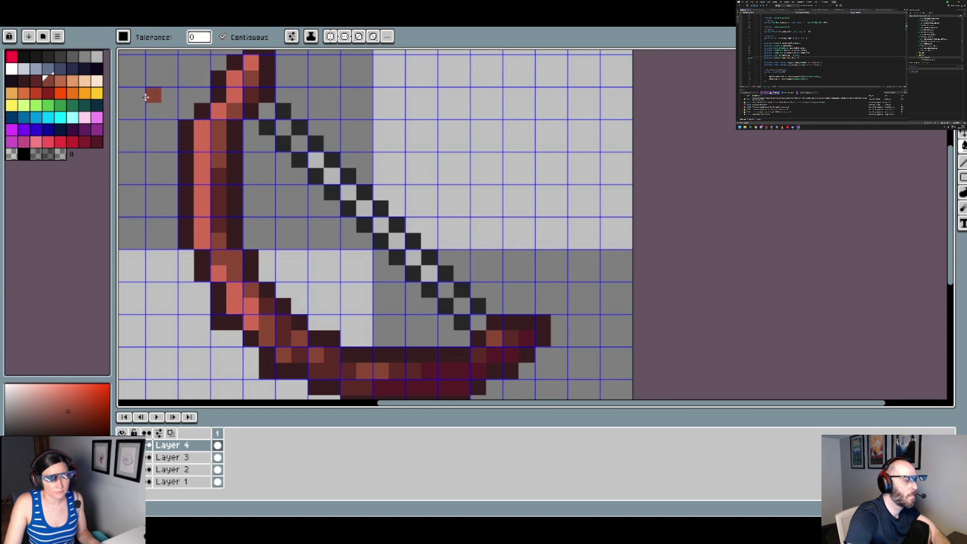
Try light peach #e69c69 on the highlight pixels of the bow's upper limb, and undo it
click(62, 83)
click(74, 82)
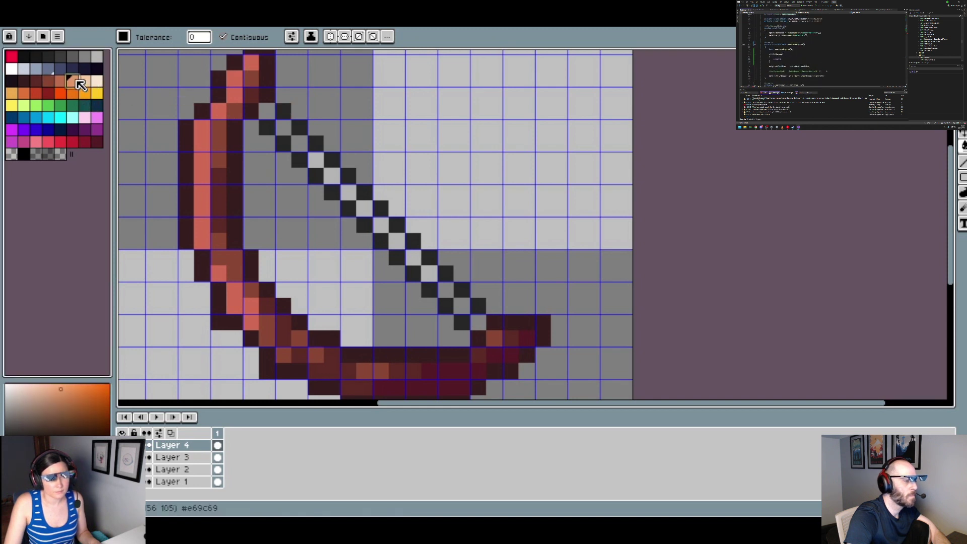
click(251, 63)
click(233, 83)
click(213, 115)
click(202, 146)
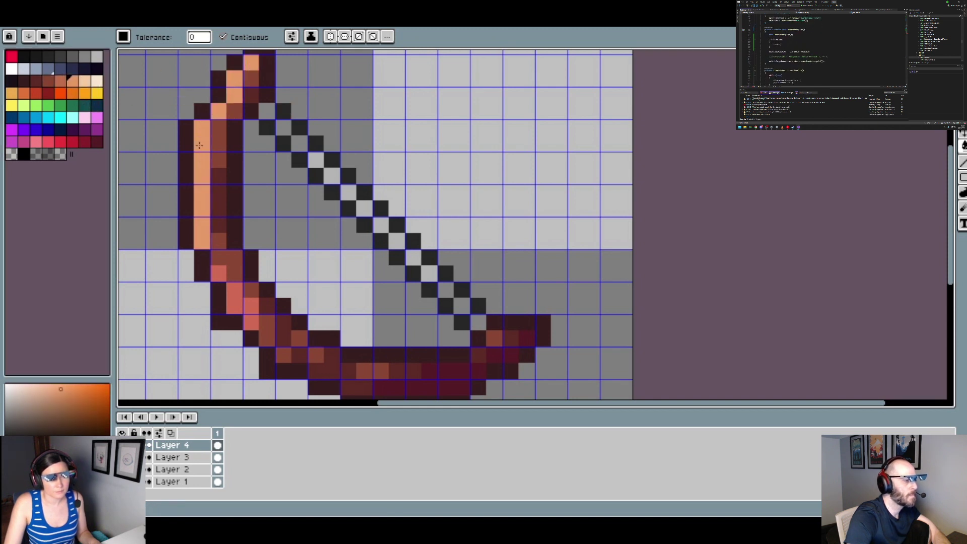
scroll(235, 185, down, 6)
key(ctrl+z)
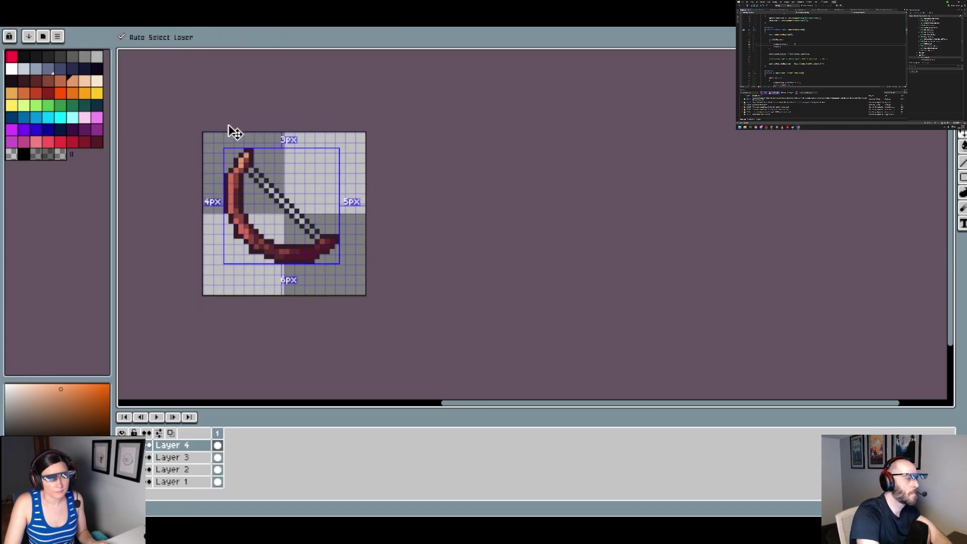
key(ctrl+z)
Fill the bow's light red highlight pixels with the orange-brown one shade darker than the peach, using the Paint Bucket
key(g)
click(60, 80)
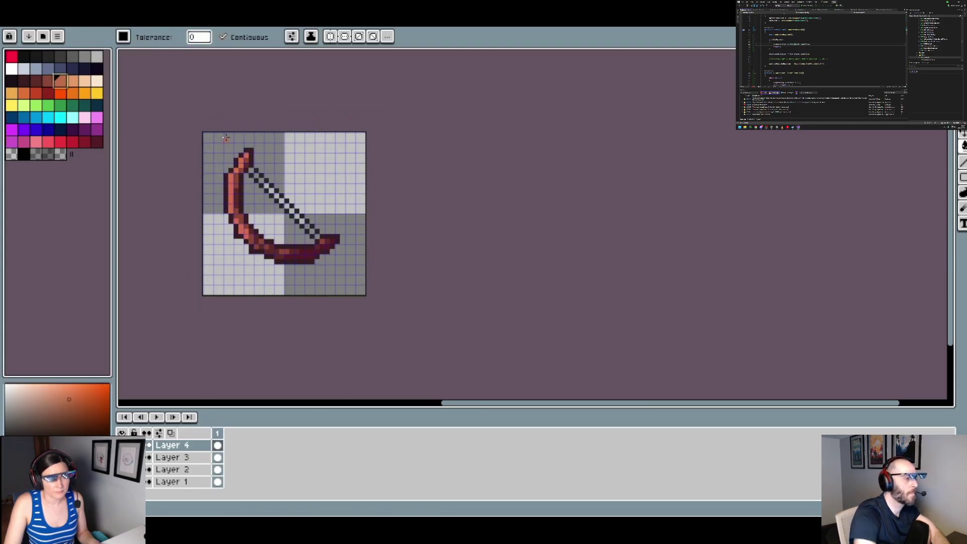
scroll(233, 151, up, 2)
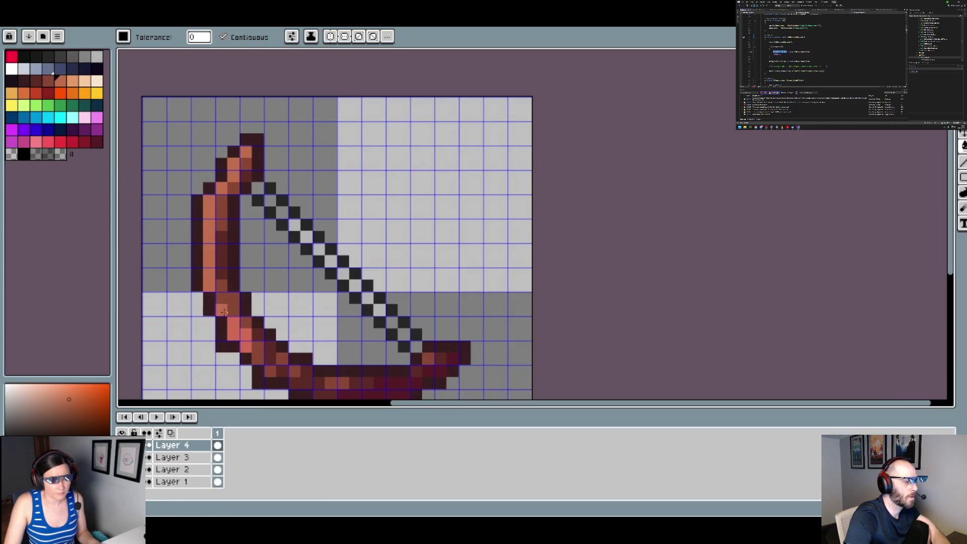
scroll(271, 357, down, 4)
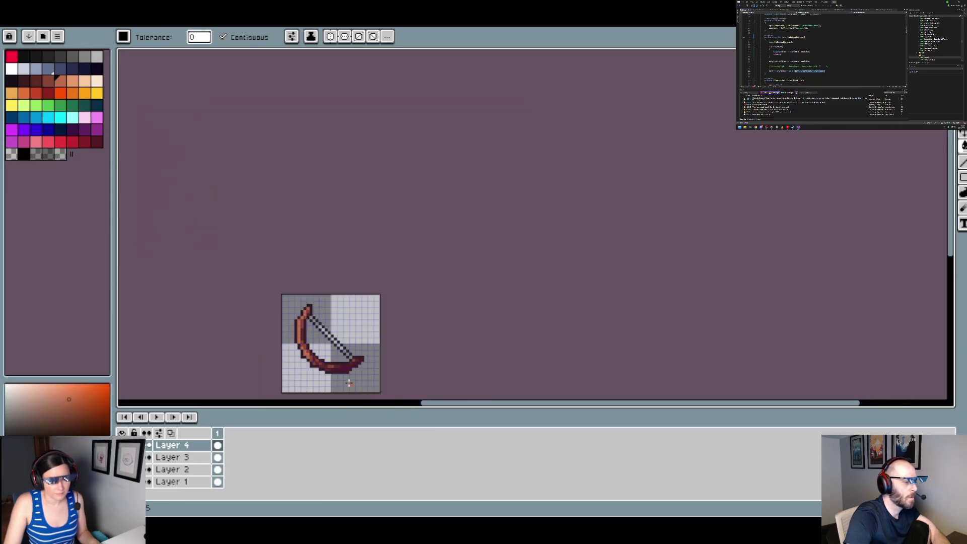
scroll(349, 383, down, 1)
scroll(348, 380, up, 5)
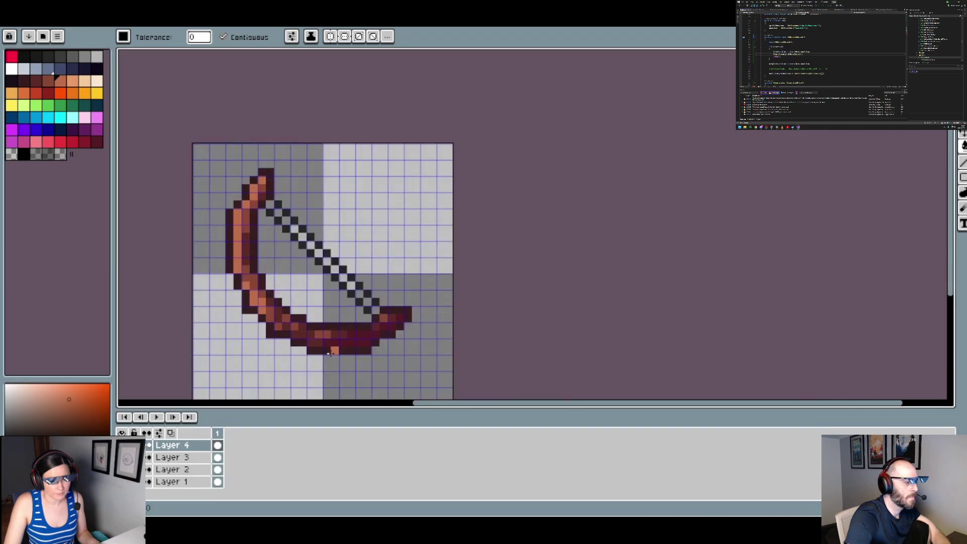
Try filling the maroon area on the bow's lower limb with dark reddish brown
alt+click(358, 332)
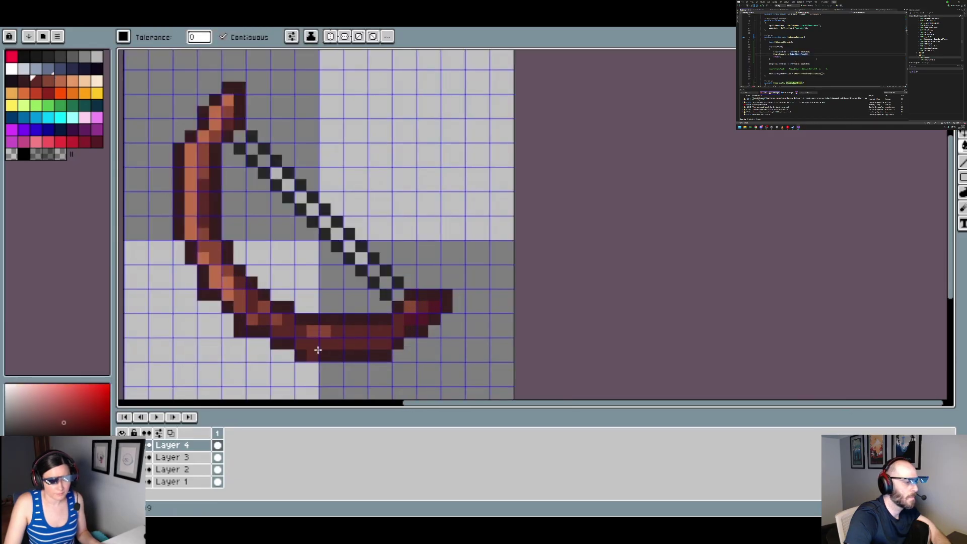
key(v)
Extend the dark reddish brown and medium brown shading along the bow's lower limb with the 1 px Pencil
key(b)
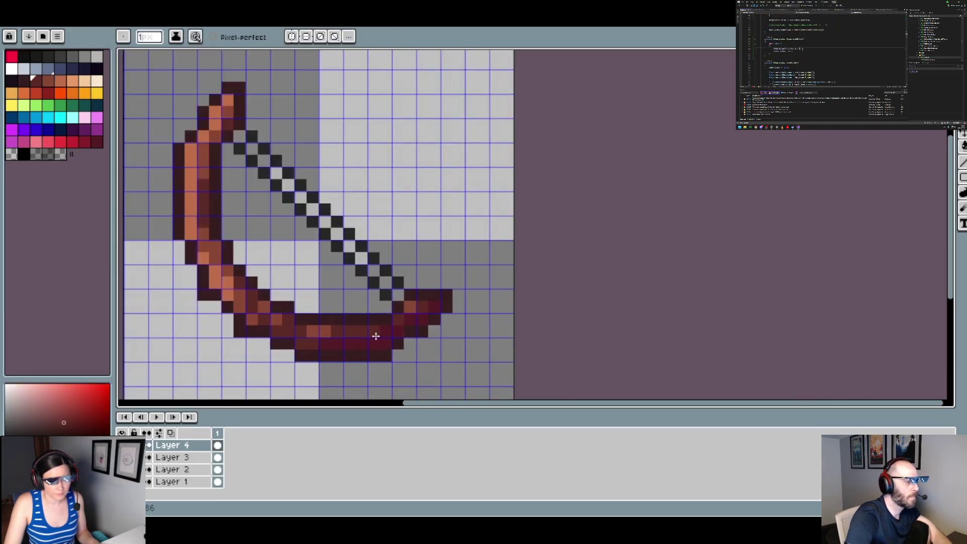
click(420, 348)
scroll(420, 347, down, 4)
scroll(424, 354, up, 2)
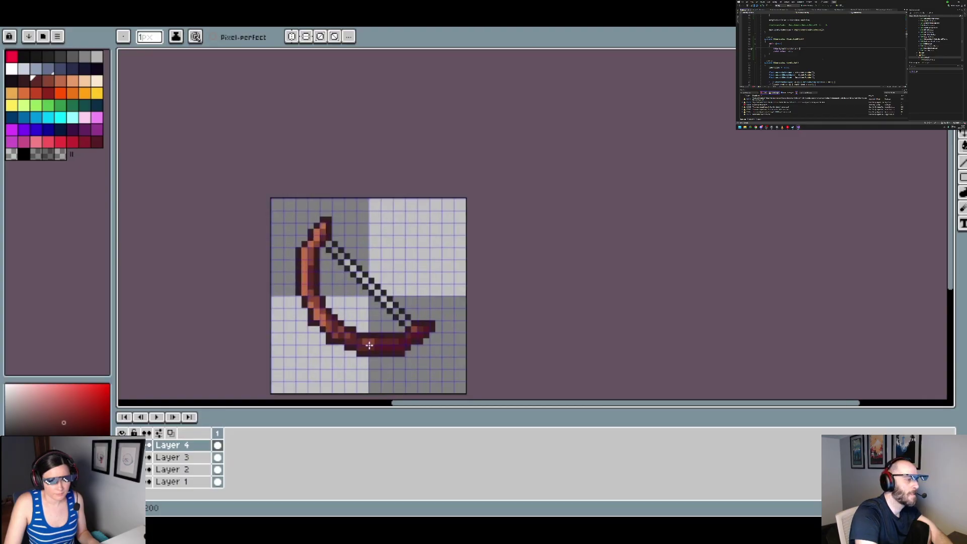
scroll(368, 346, up, 2)
alt+click(372, 337)
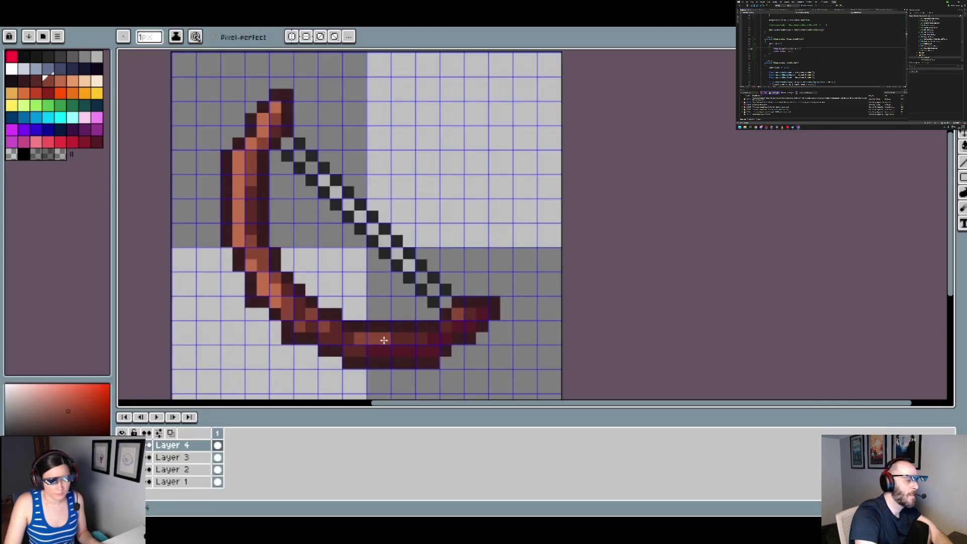
scroll(378, 340, down, 5)
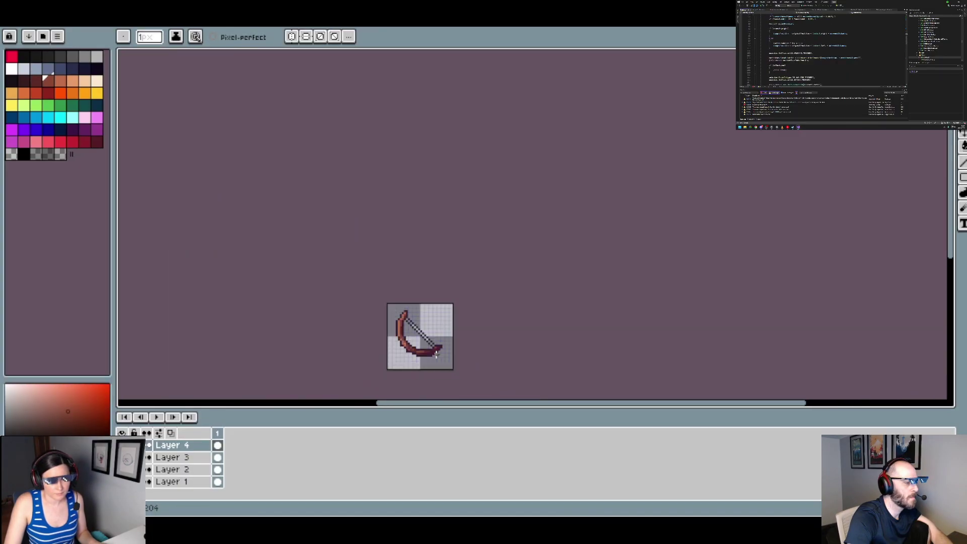
scroll(437, 353, up, 4)
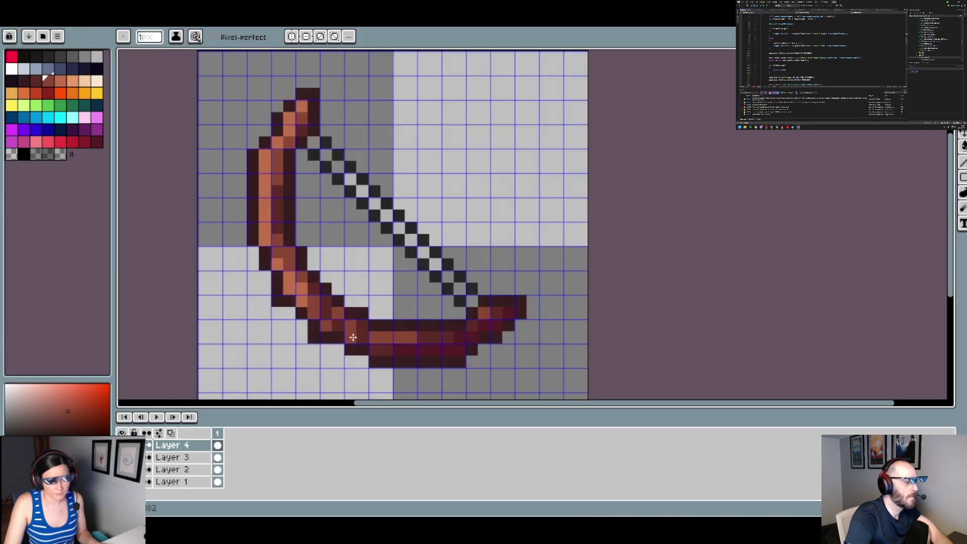
Blend the bend into the bow's lower limb with individual medium brown and dark reddish brown pixels
scroll(351, 337, down, 3)
scroll(383, 348, up, 2)
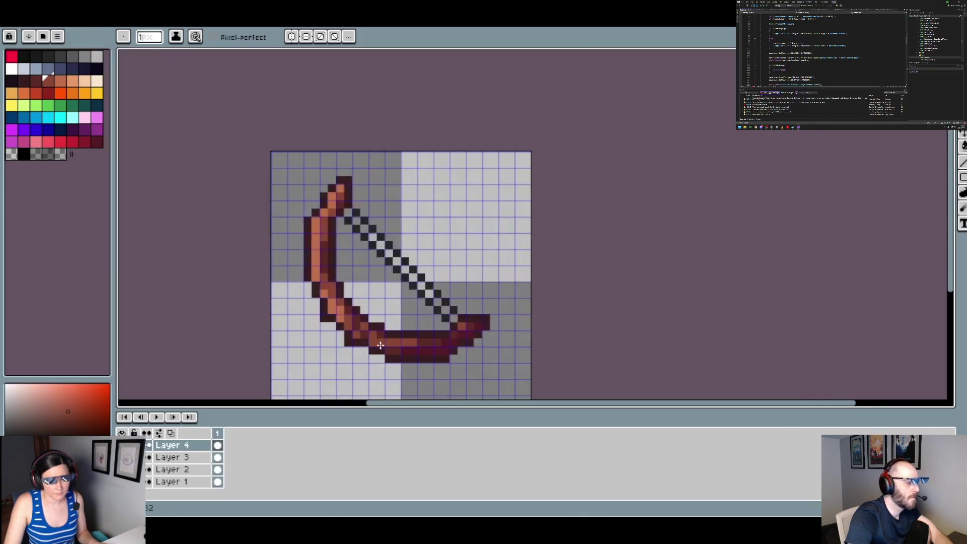
scroll(403, 347, down, 1)
scroll(401, 349, up, 1)
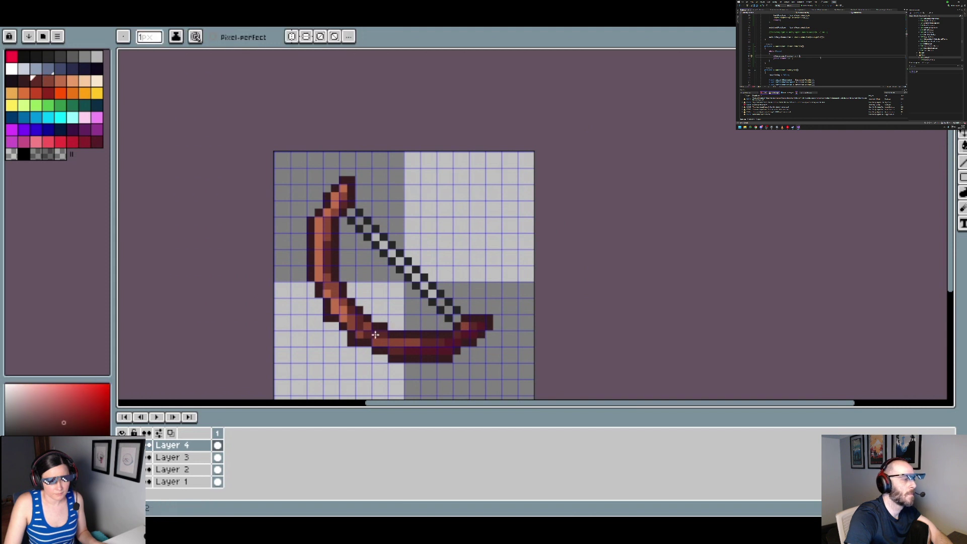
scroll(438, 348, down, 1)
scroll(383, 337, up, 2)
alt+click(376, 336)
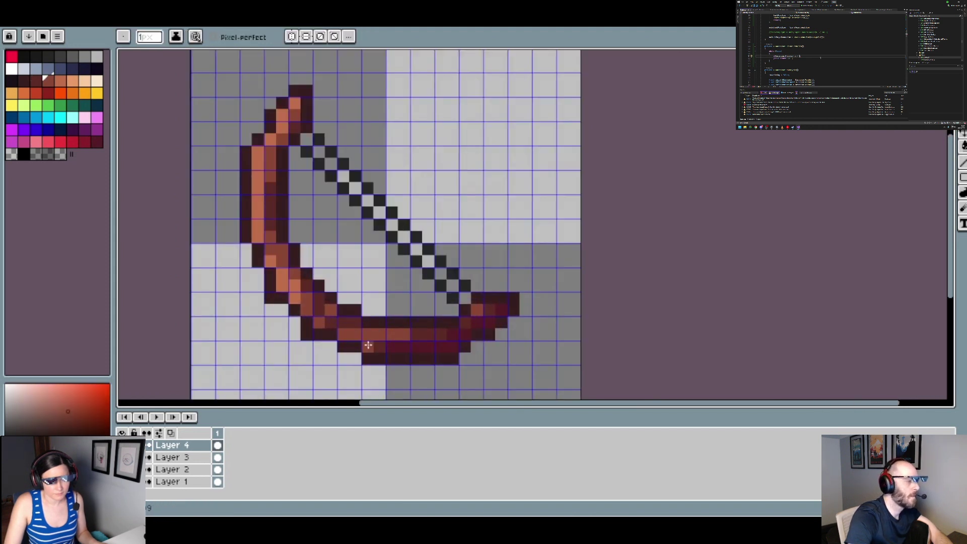
key(alt)
scroll(434, 353, down, 3)
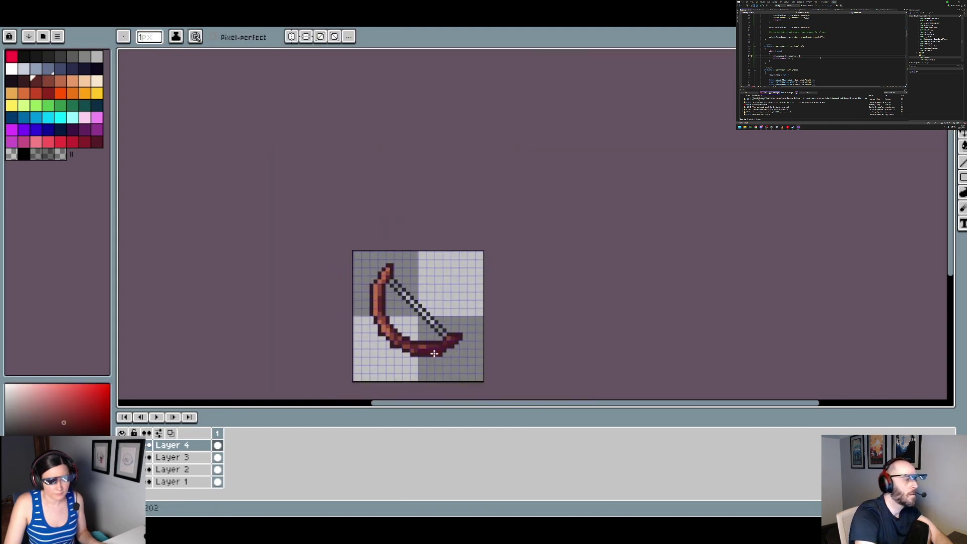
Touch up the bow's lower bend with medium brown pixels and check the shading of the whole sprite
scroll(436, 352, down, 2)
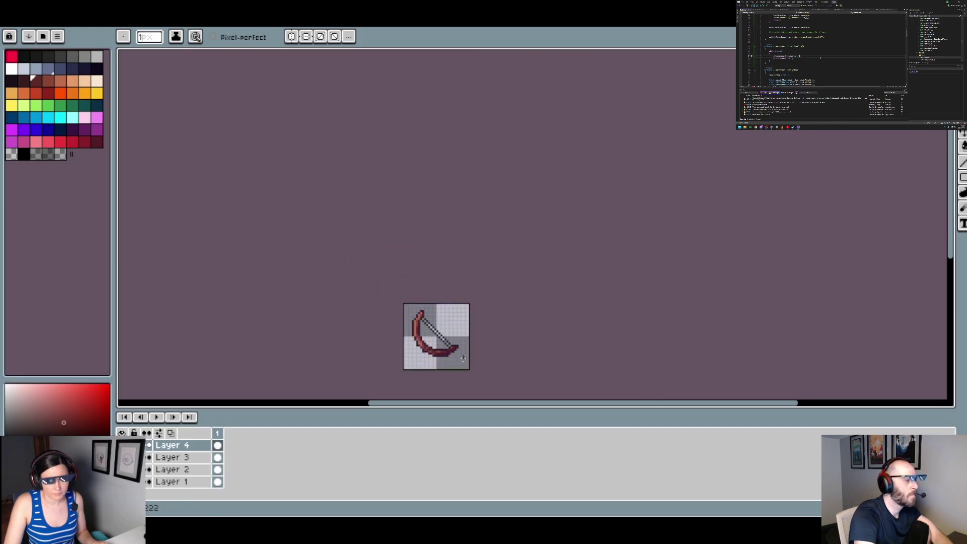
scroll(464, 357, up, 1)
key(ctrl)
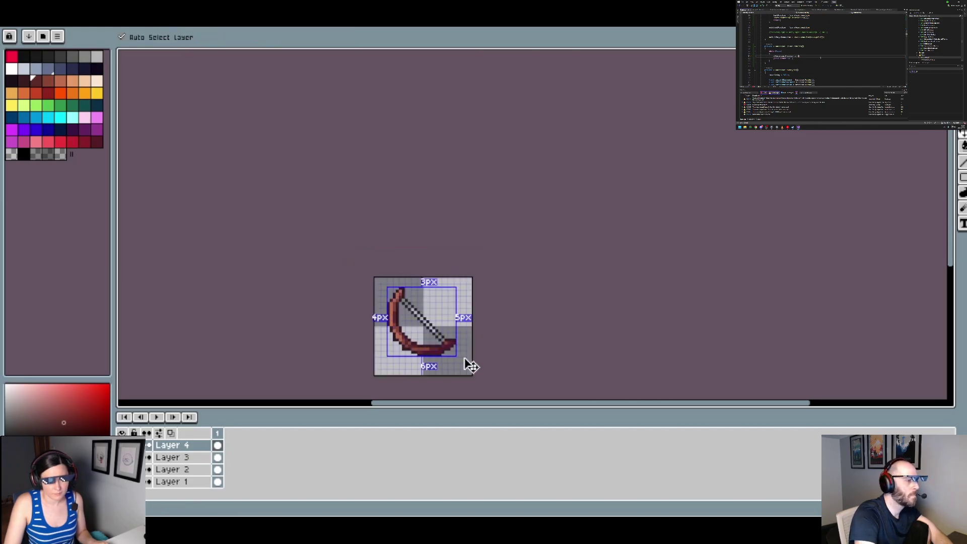
scroll(463, 361, up, 1)
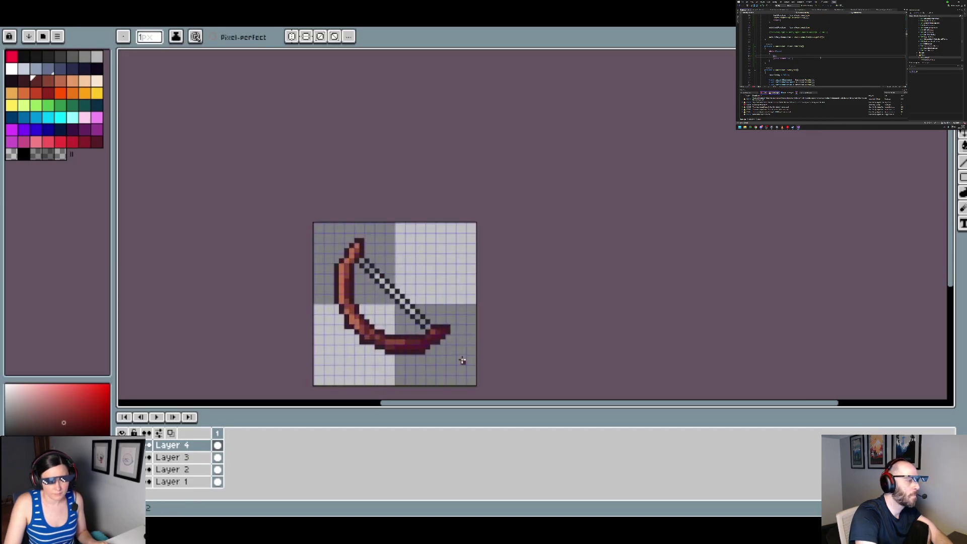
scroll(448, 358, up, 2)
alt+click(317, 313)
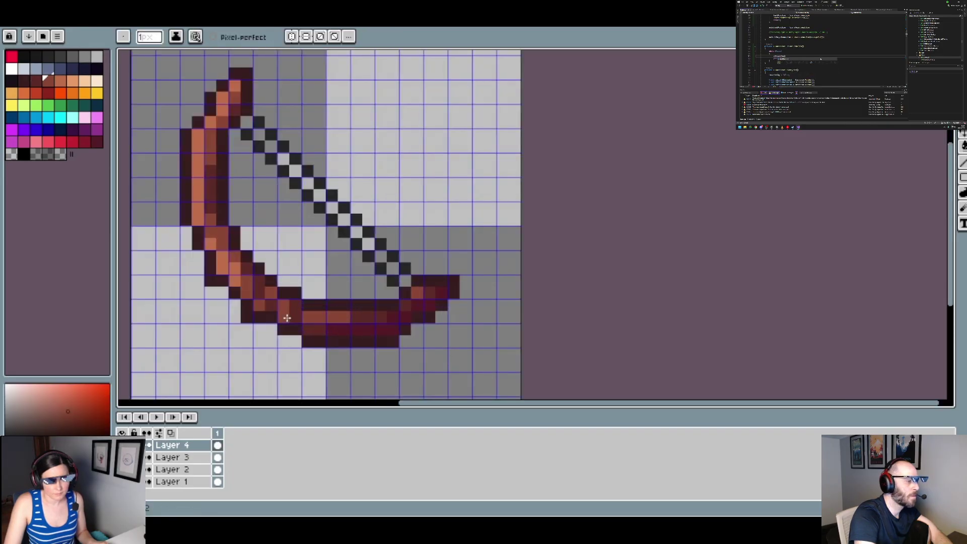
scroll(395, 339, down, 5)
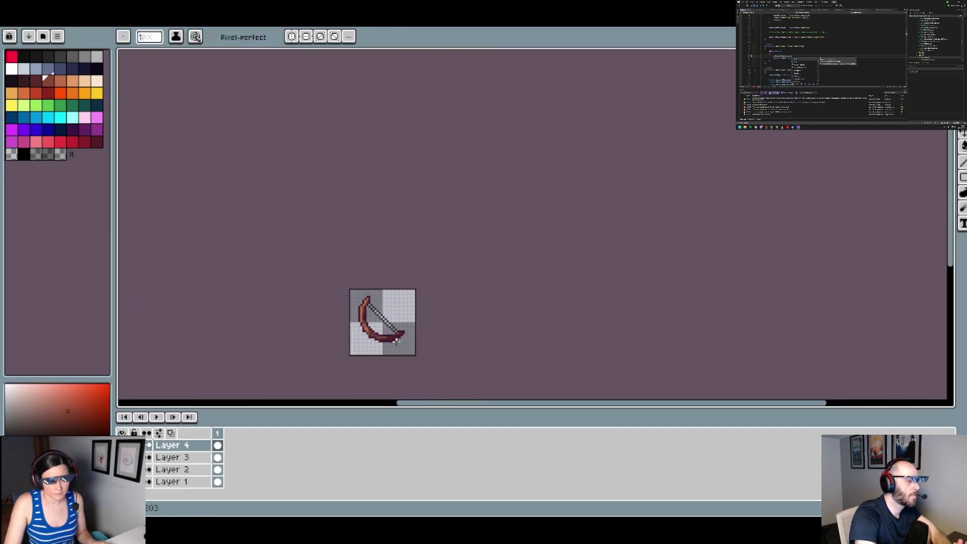
scroll(396, 341, up, 2)
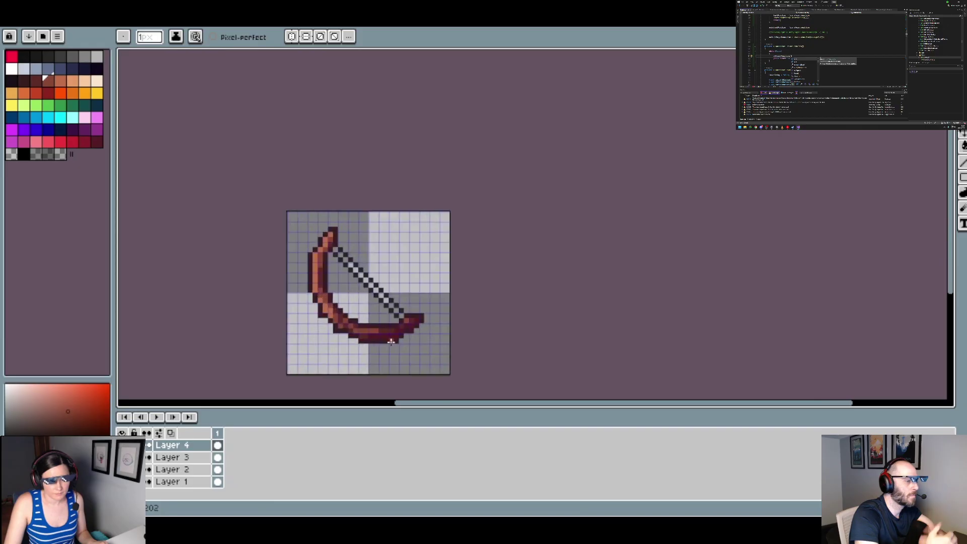
scroll(335, 308, up, 2)
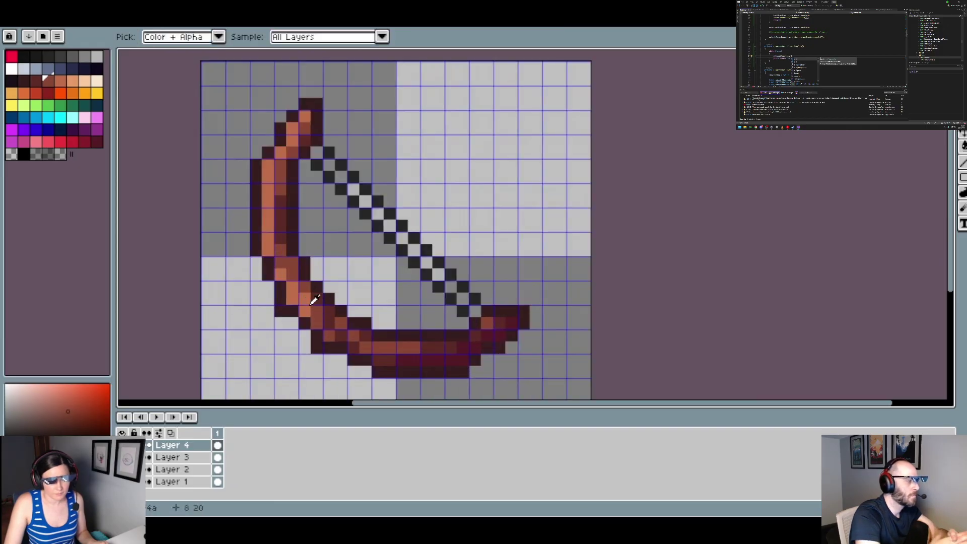
scroll(427, 332, down, 4)
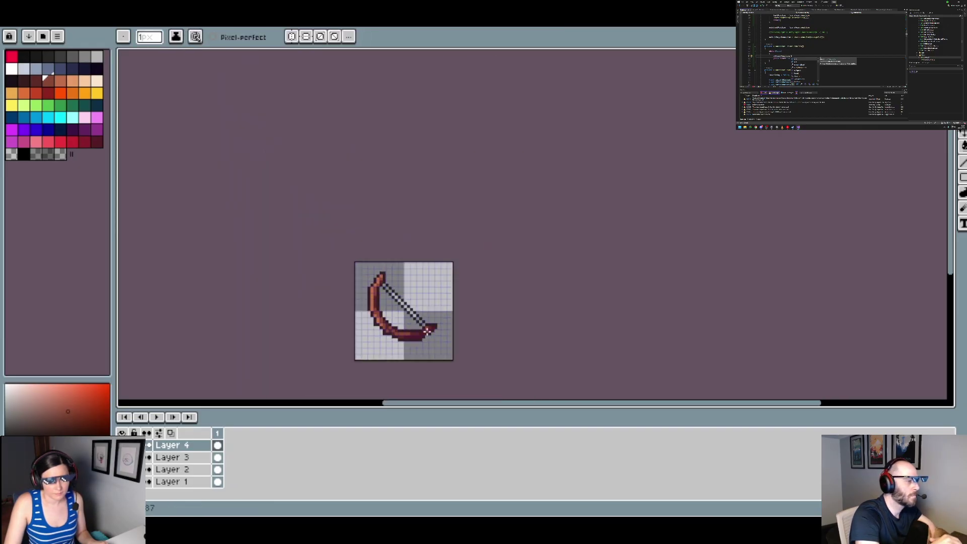
scroll(427, 331, down, 1)
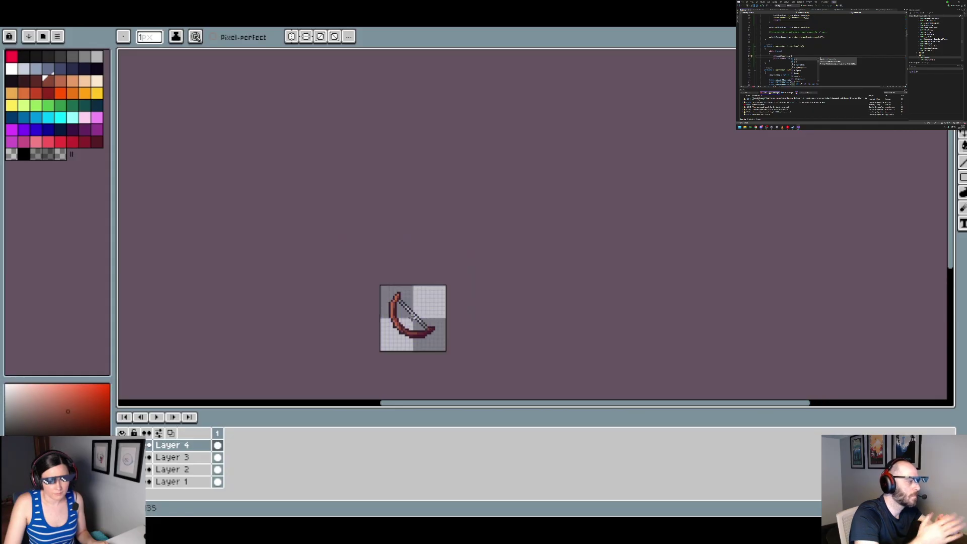
Sample the lower limb's maroon and dark reddish brown and draw shadow pixels down the inner side of the bow's upper limb
scroll(411, 316, up, 3)
alt+click(454, 358)
scroll(348, 290, up, 3)
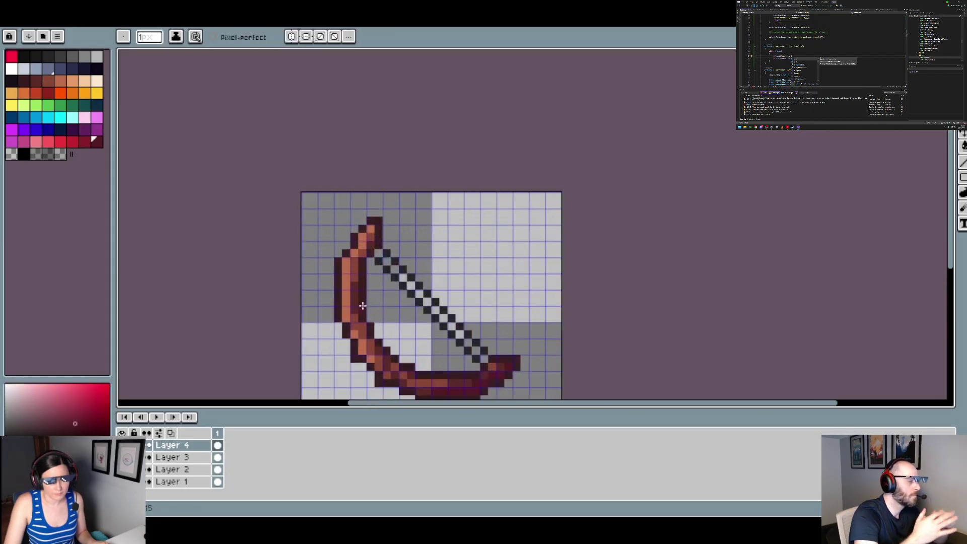
drag(351, 283, 349, 254)
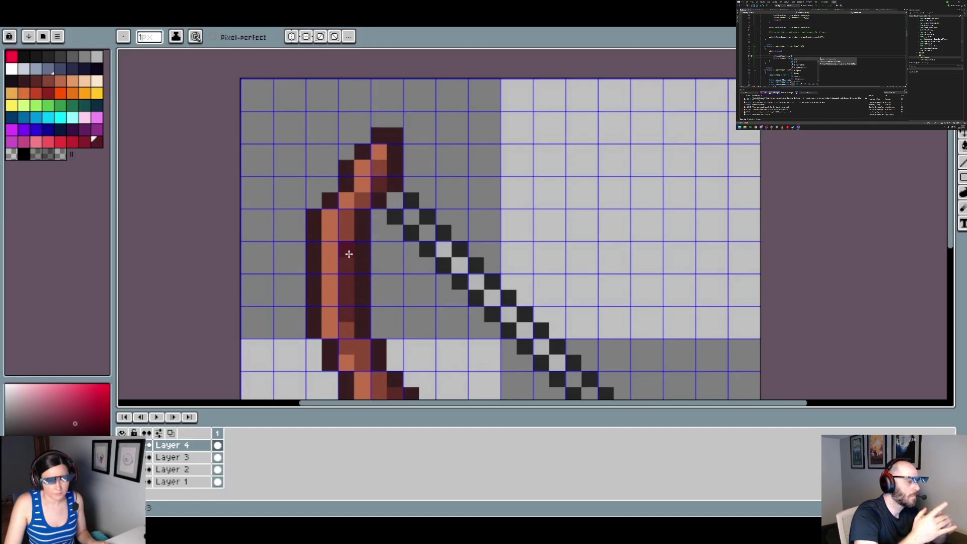
alt+click(349, 252)
scroll(407, 276, down, 5)
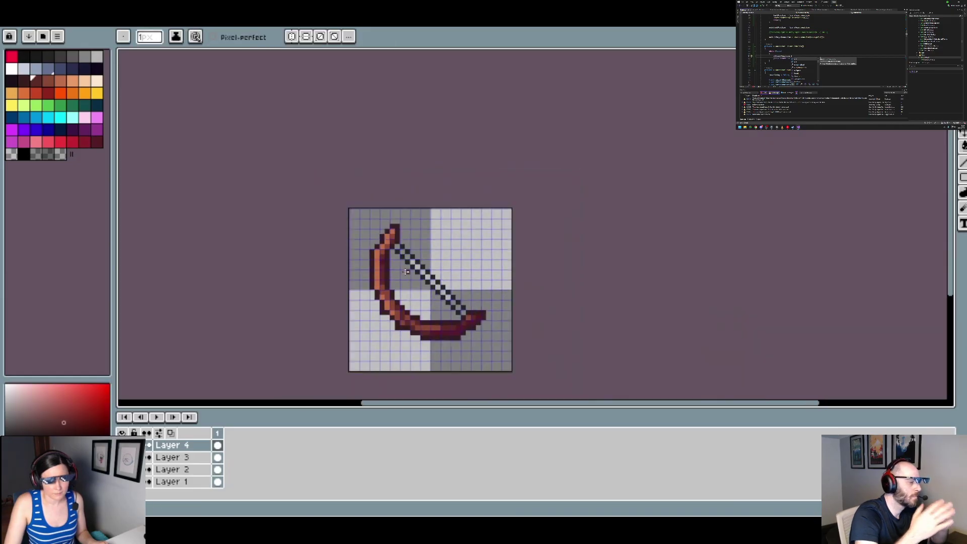
scroll(407, 276, up, 2)
alt+click(373, 246)
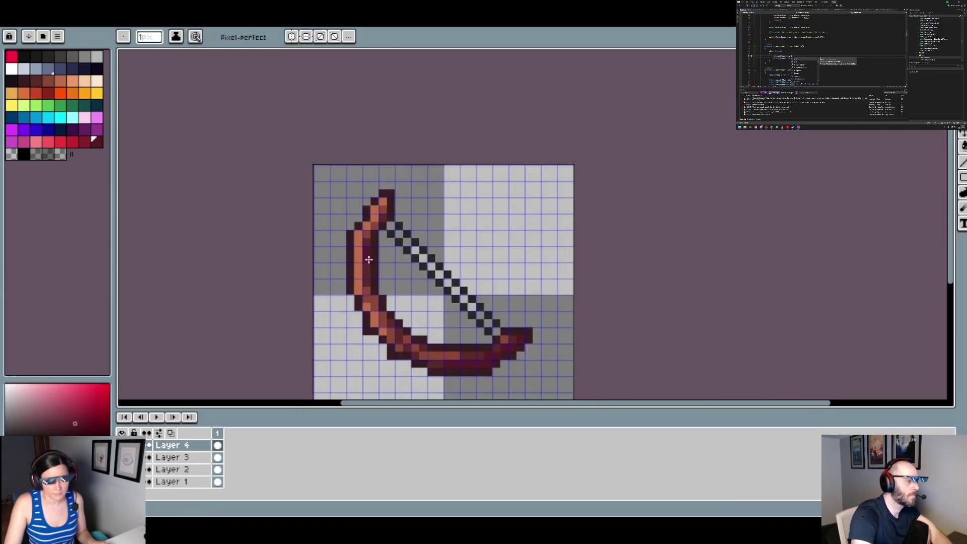
Sample the bow's dark reddish brown and retouch the shading pixels on the inner side of its bend
scroll(414, 285, down, 4)
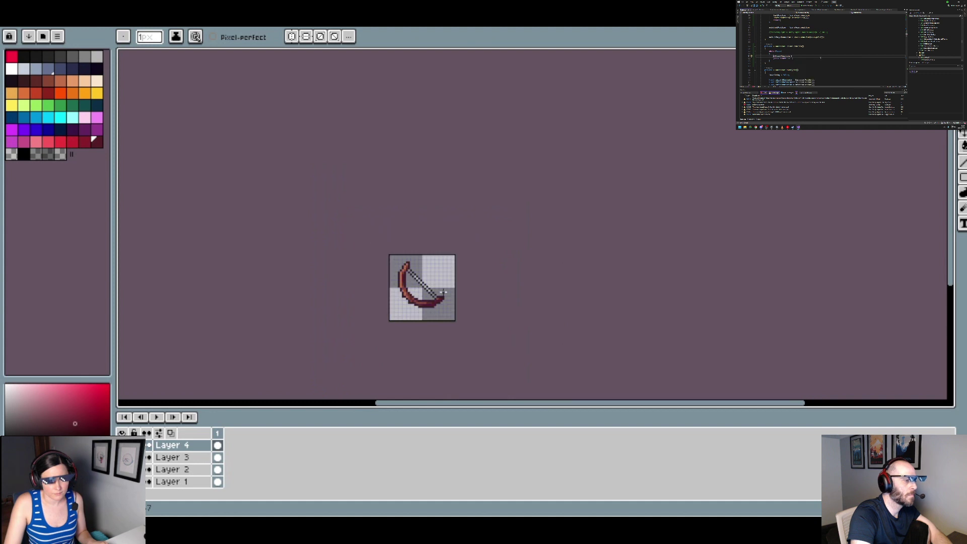
scroll(443, 291, up, 5)
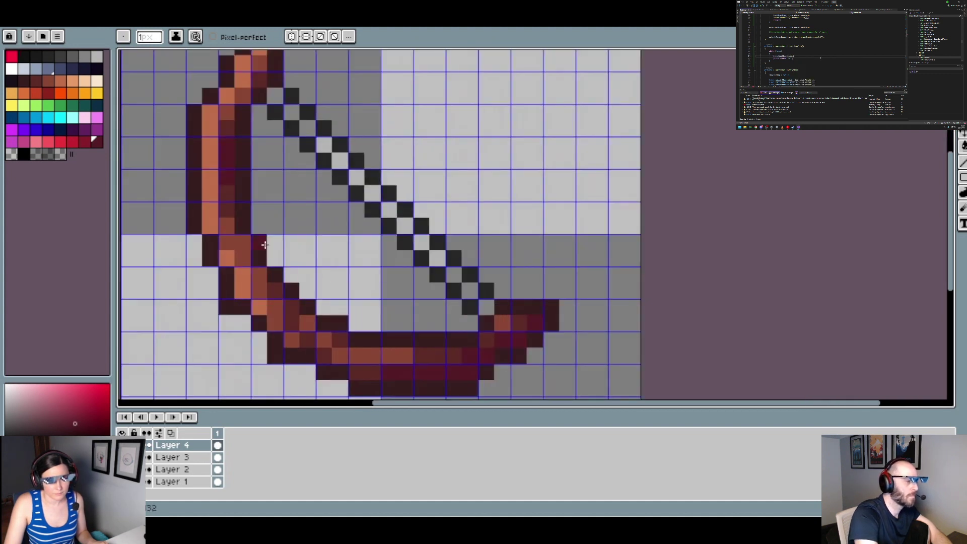
alt+click(234, 216)
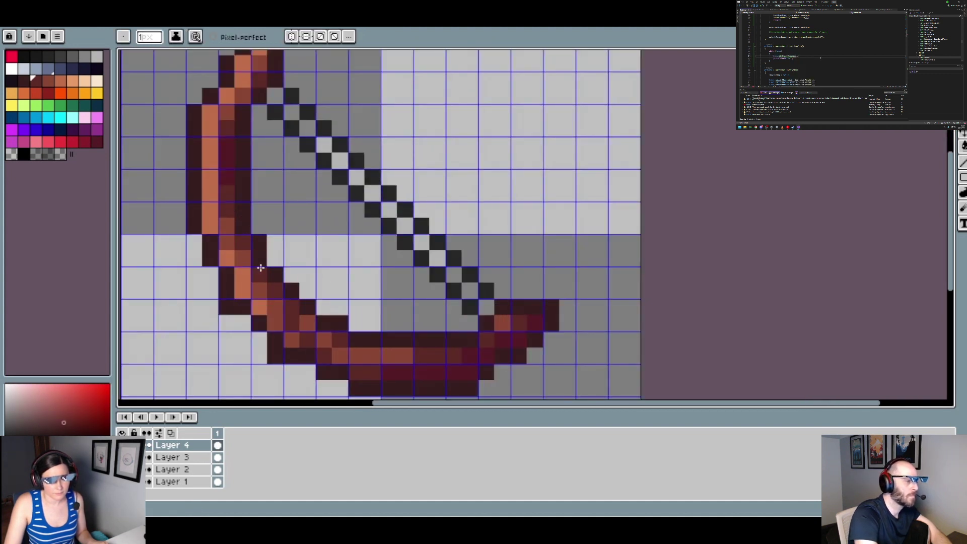
click(322, 288)
scroll(322, 286, down, 1)
scroll(320, 283, down, 4)
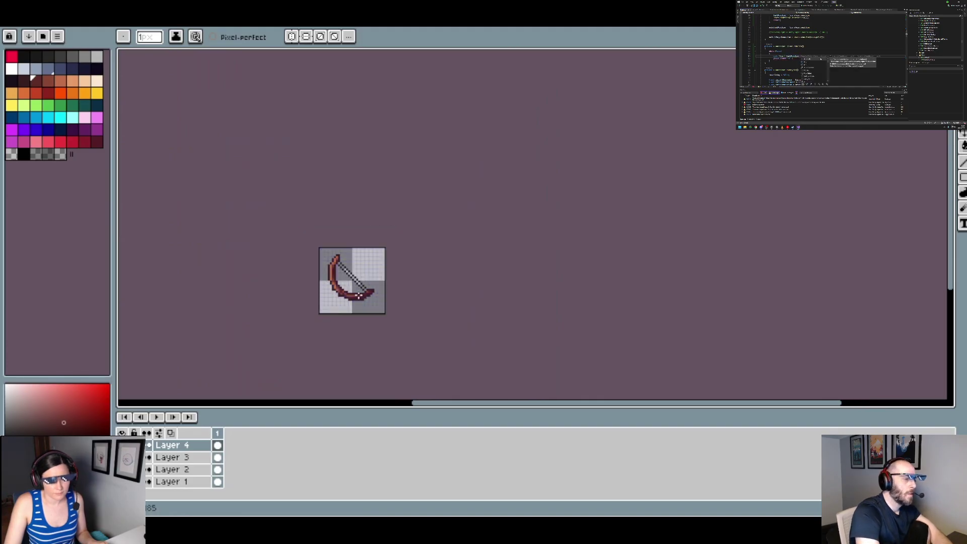
Sample medium brown, undo the darkened highlight at the bow's upper tip, and touch up the pixel below it instead
scroll(347, 279, up, 5)
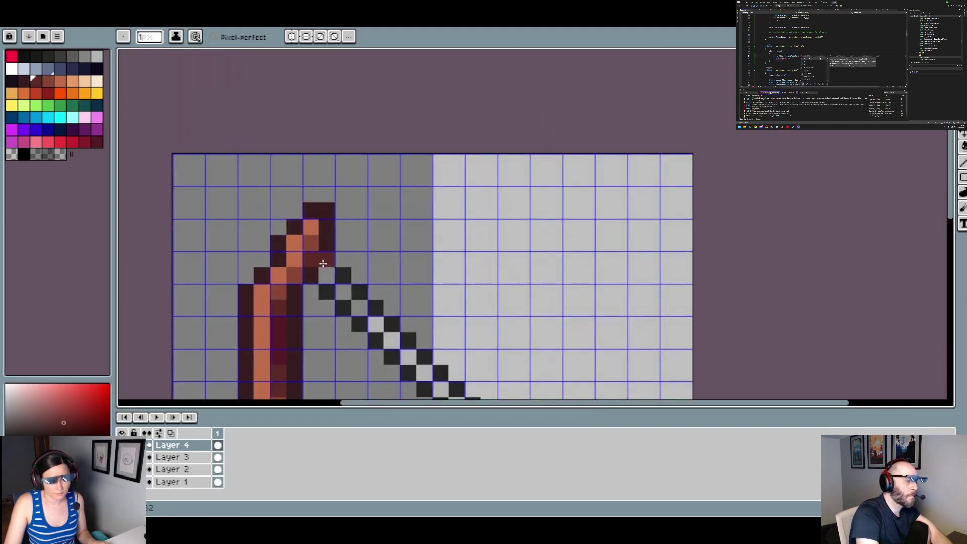
key(alt)
alt+click(296, 268)
click(314, 227)
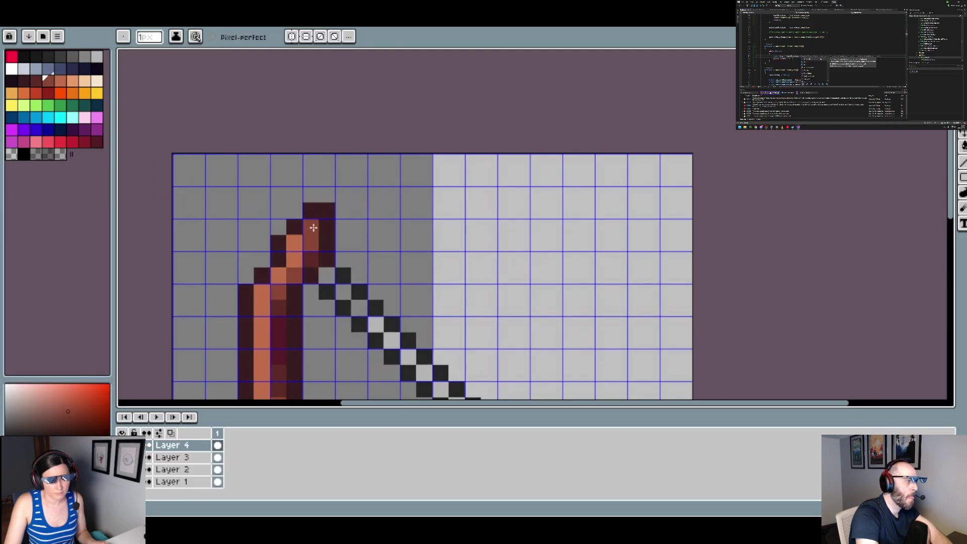
key(ctrl+z)
click(293, 261)
scroll(356, 272, down, 5)
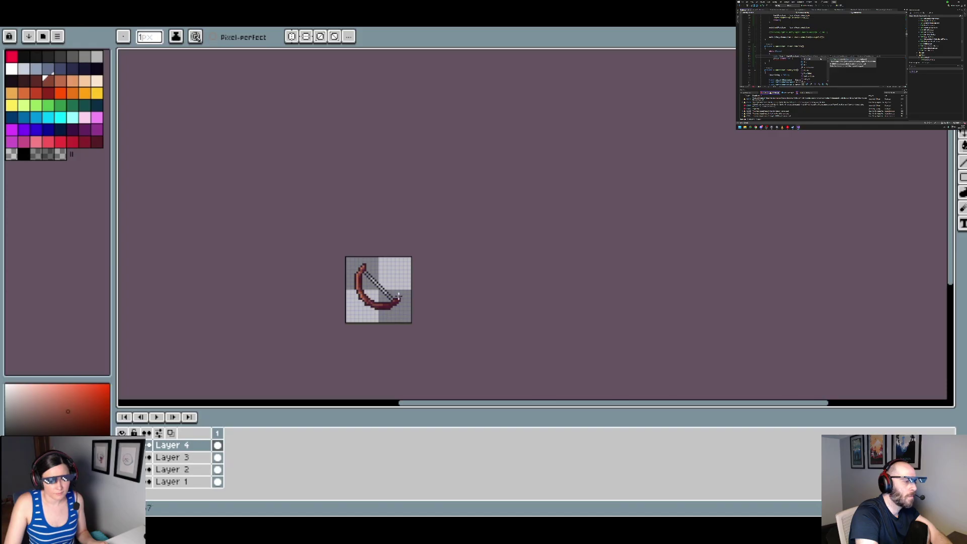
Sample the pale blue-gray of the slot borders in the inventory panel sprite and return to the bow
scroll(414, 308, up, 3)
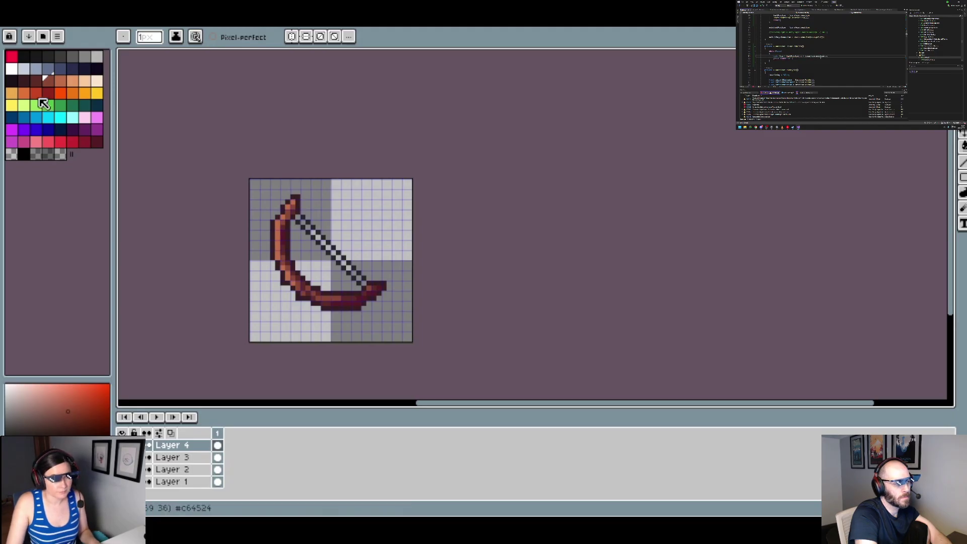
key(ctrl+Tab)
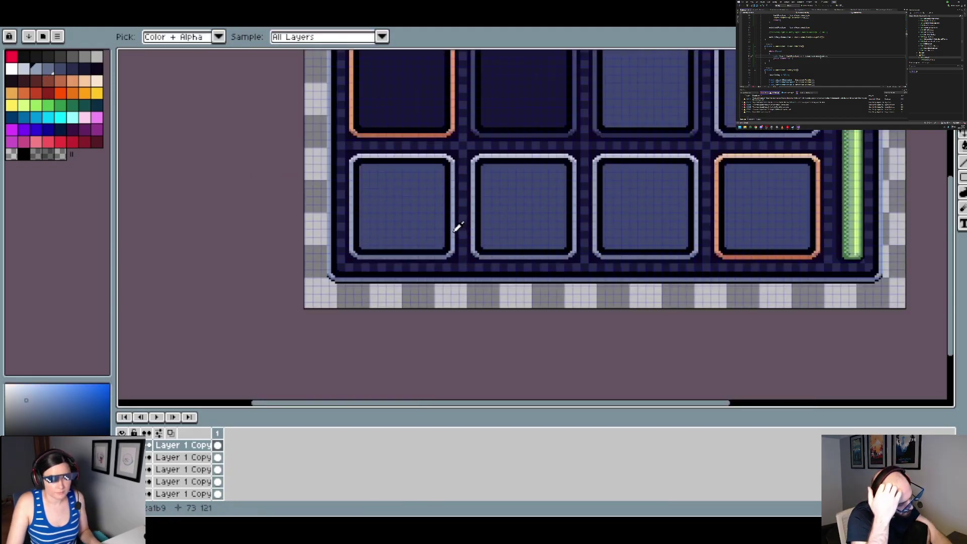
key(ctrl+Tab)
scroll(358, 255, up, 2)
key(g)
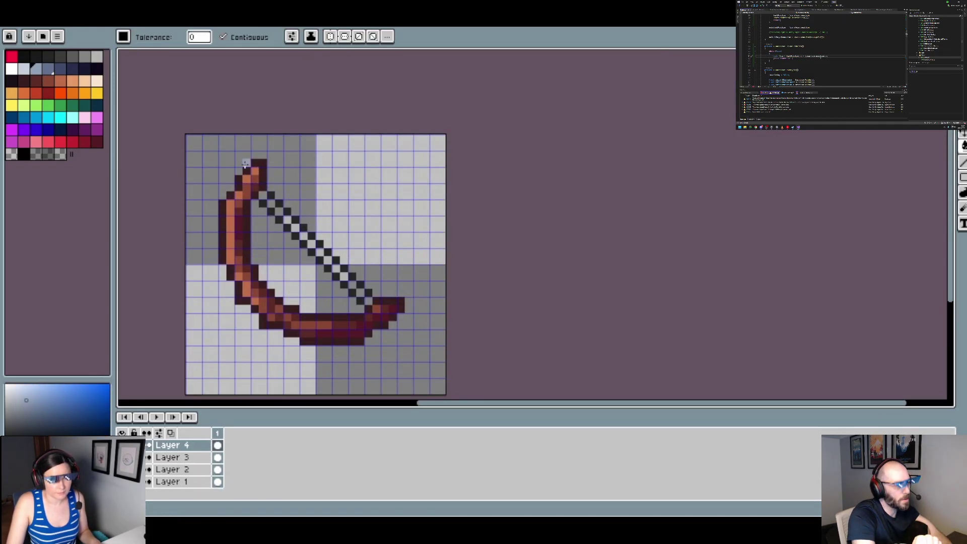
click(261, 156)
key(ctrl+z)
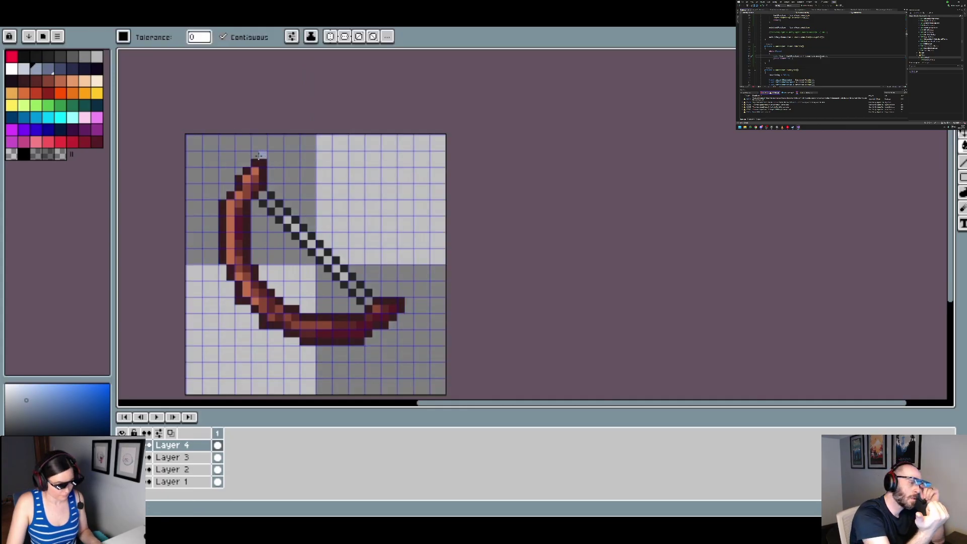
Draw a 1 px pale blue-gray outline around the outside of the bow and its string with the Pencil
key(b)
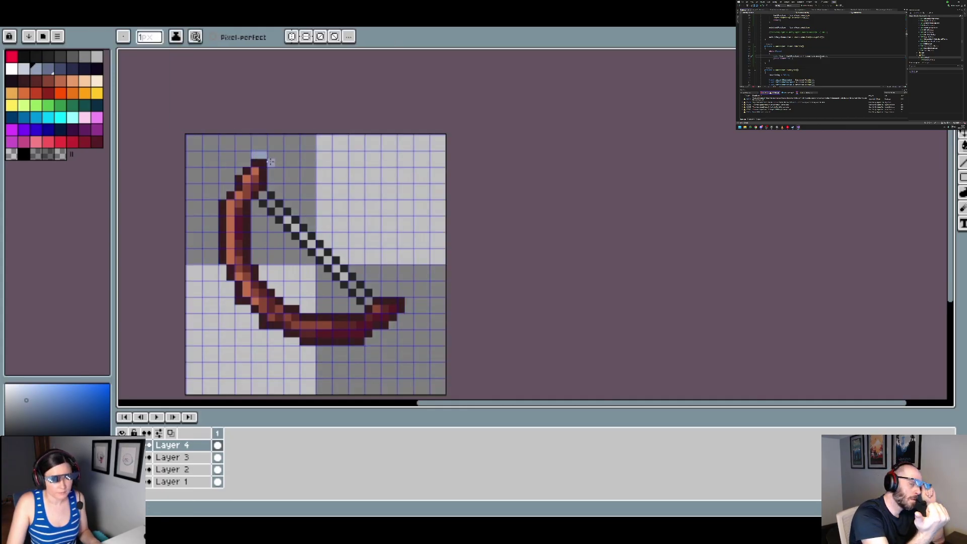
shift+click(272, 188)
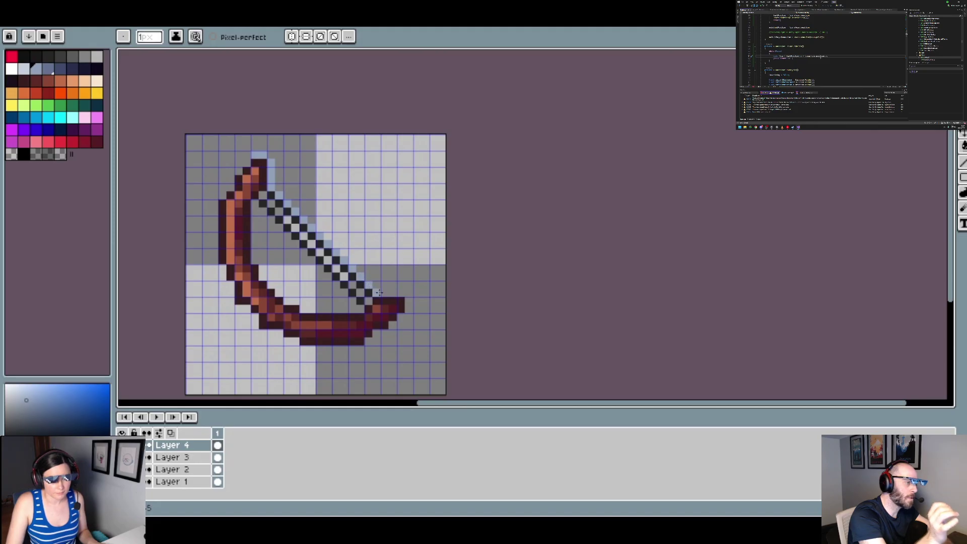
drag(406, 297, 401, 317)
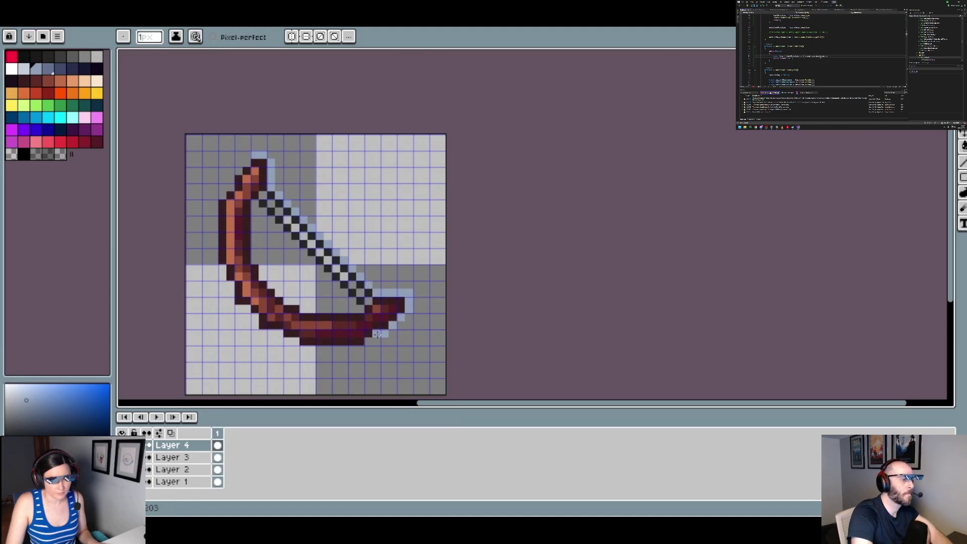
mouse_move(368, 342)
mouse_down()
mouse_move(304, 351)
mouse_move(263, 336)
mouse_move(228, 301)
mouse_move(213, 262)
mouse_move(213, 196)
mouse_move(235, 173)
mouse_up()
scroll(358, 202, down, 1)
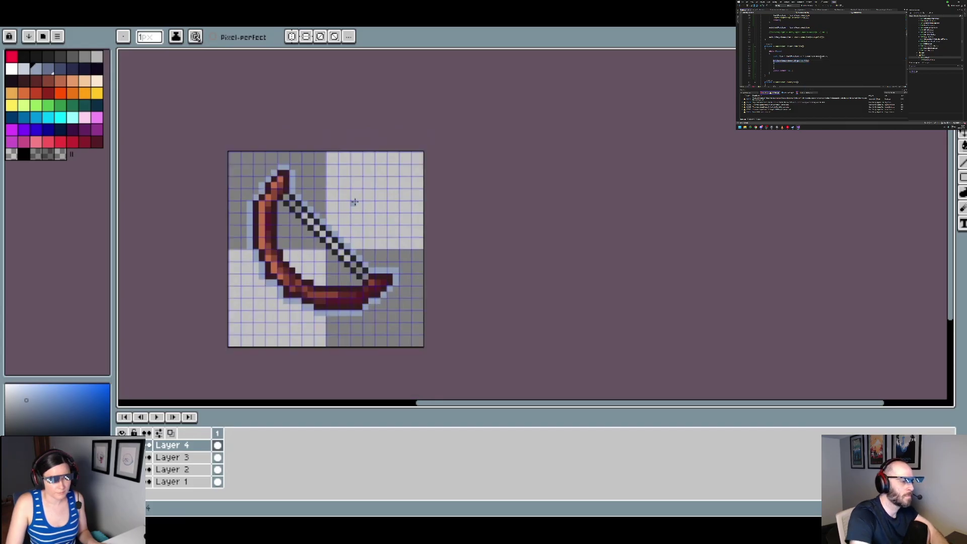
Outline the inner edges between the bowstring and the bow's limbs in pale blue-gray, closing the inner contour
scroll(289, 198, up, 2)
drag(272, 208, 324, 259)
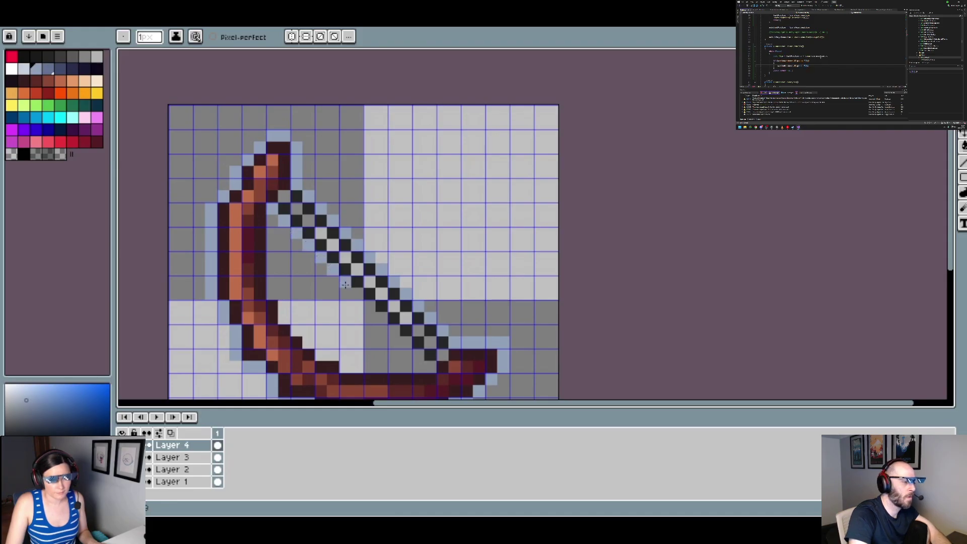
drag(369, 308, 429, 367)
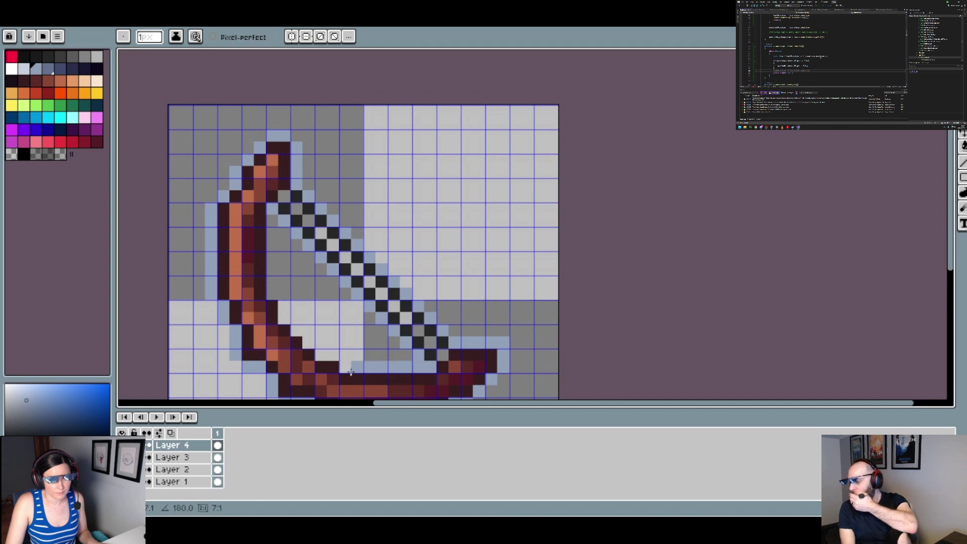
shift+click(346, 369)
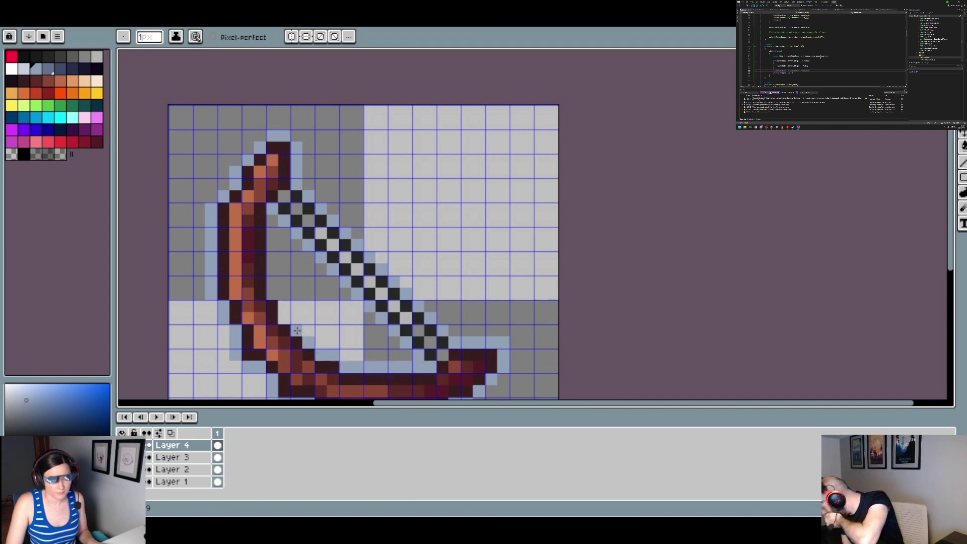
click(284, 306)
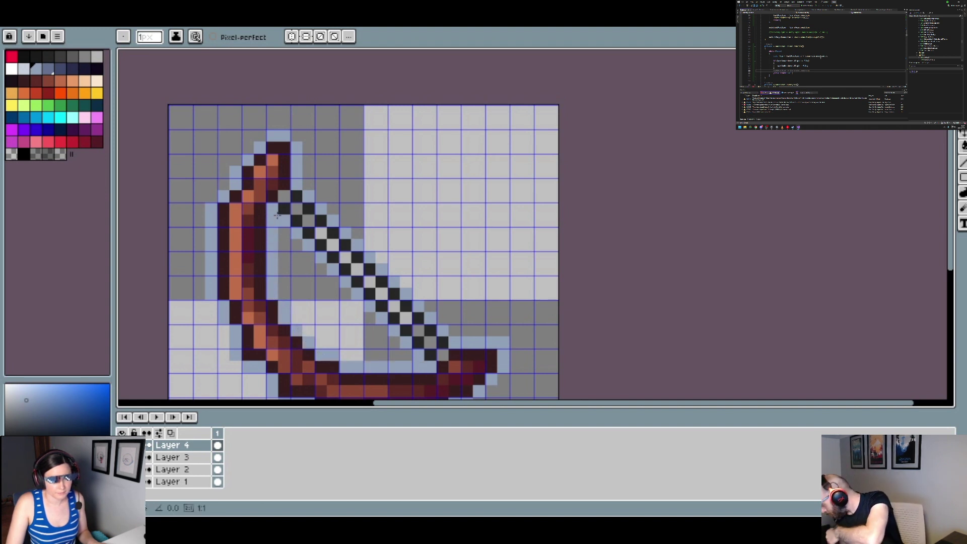
shift+click(276, 215)
scroll(346, 272, down, 5)
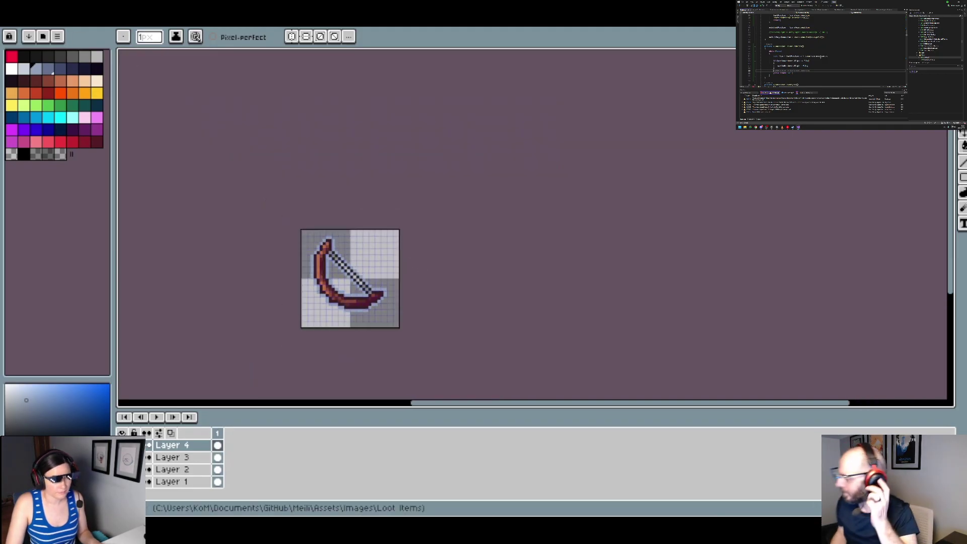
Save the sprite file and switch from the bow on Layer 4 to the red plank sprite on Layer 5
click(12, 20)
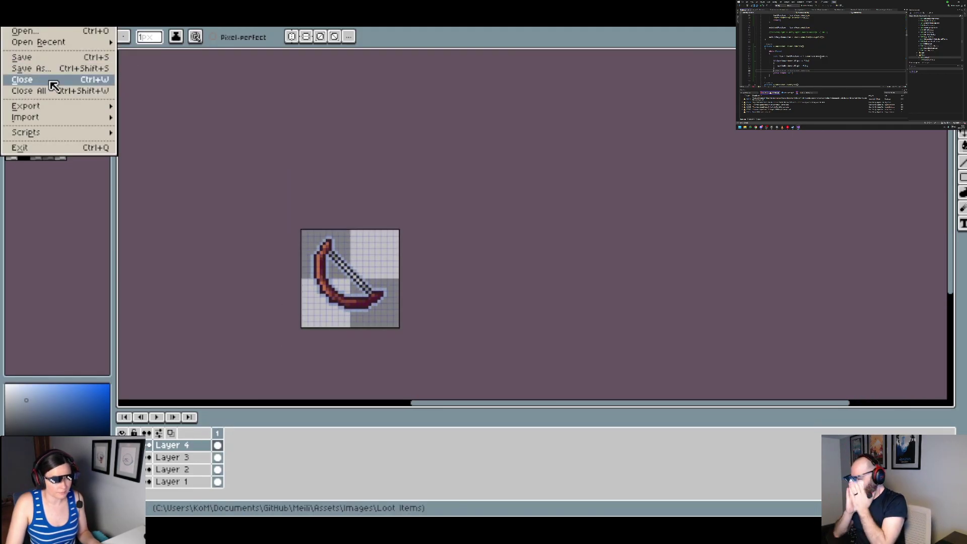
click(30, 57)
click(122, 481)
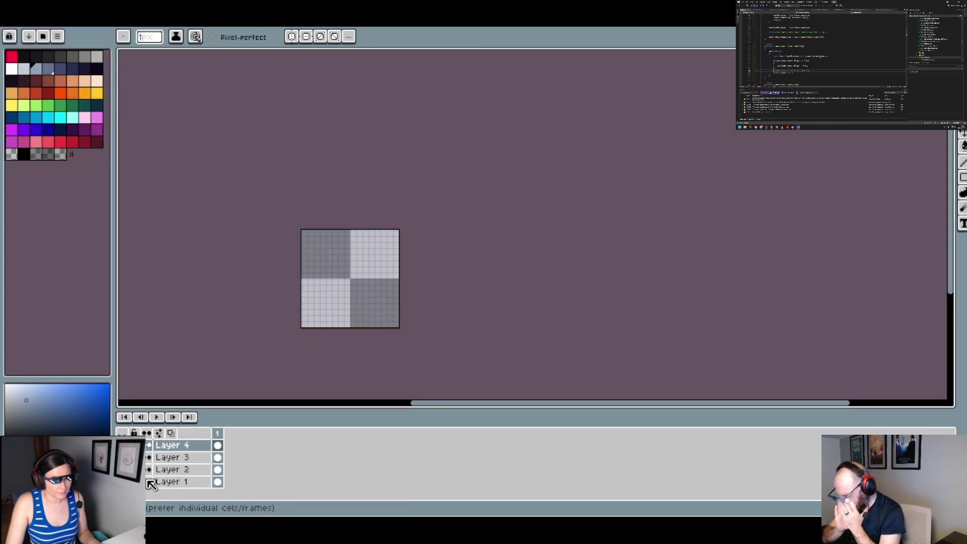
scroll(149, 479, up, 1)
click(122, 445)
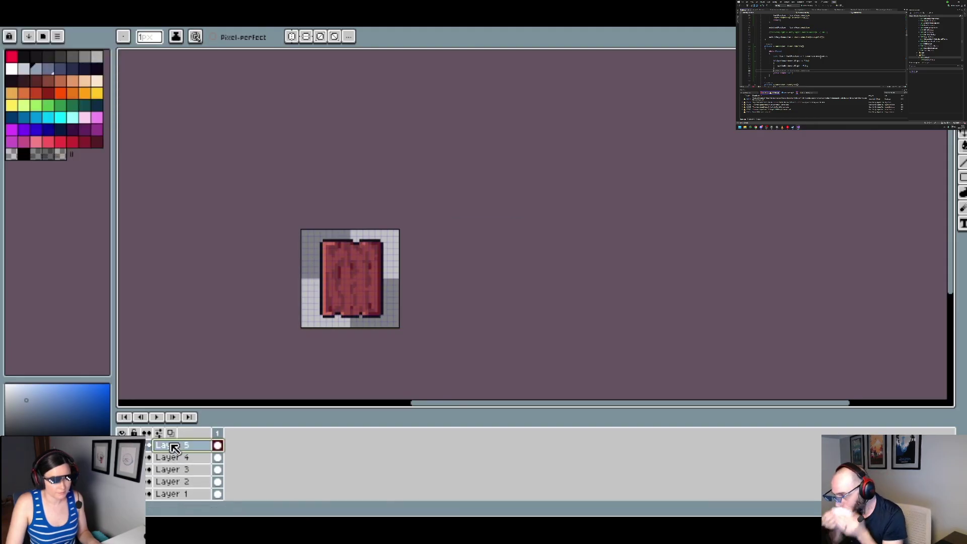
click(173, 446)
Replace the darkest red knots and right-edge shadow of the plank sprite with maroon using the Paint Bucket
scroll(391, 255, up, 4)
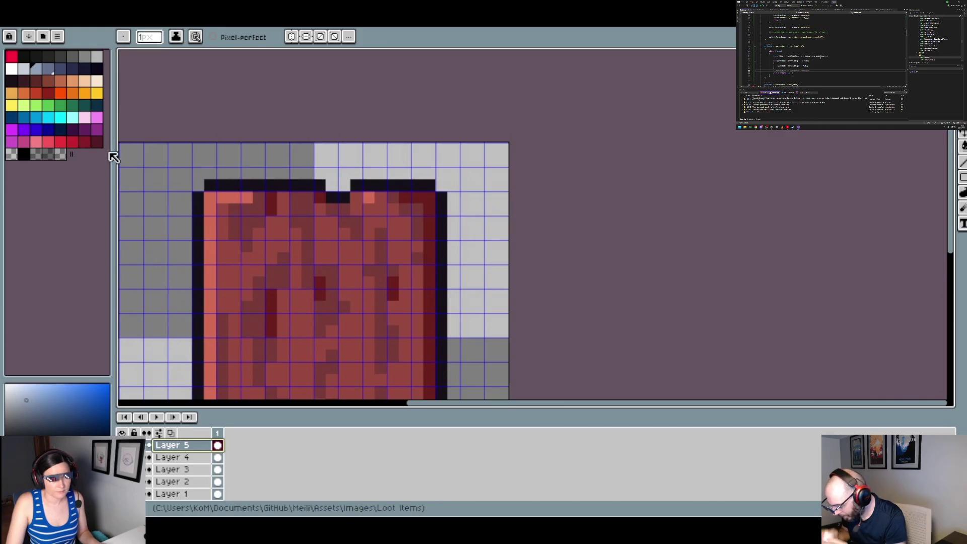
click(96, 142)
key(g)
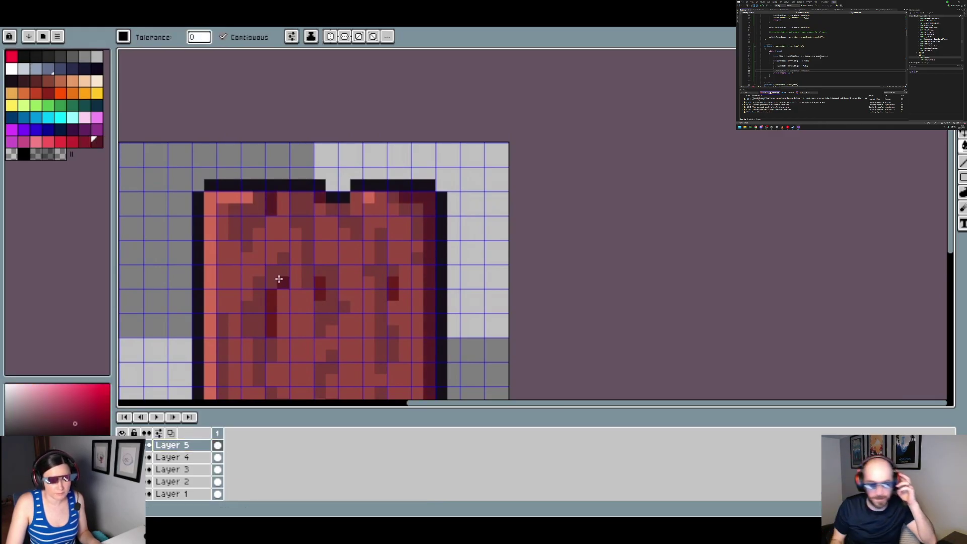
scroll(389, 295, down, 3)
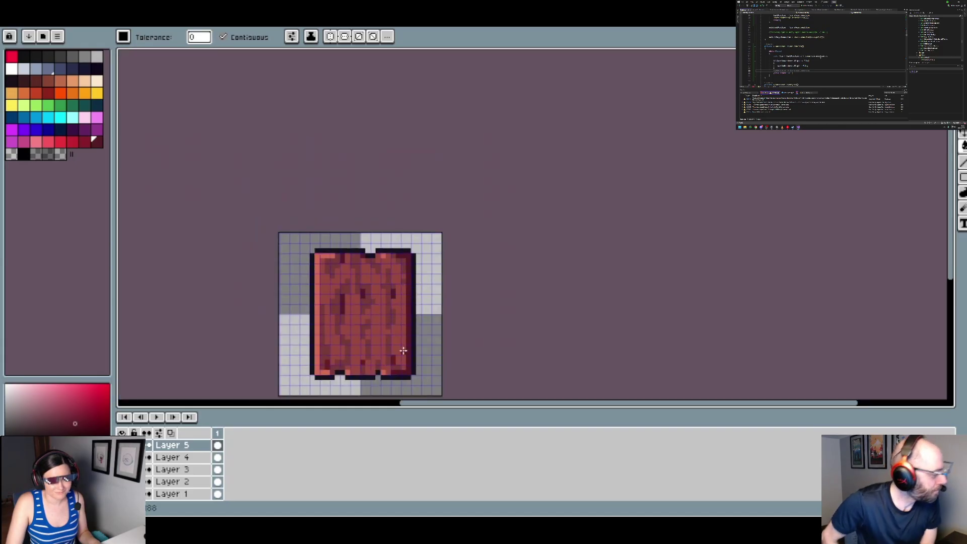
scroll(390, 356, up, 3)
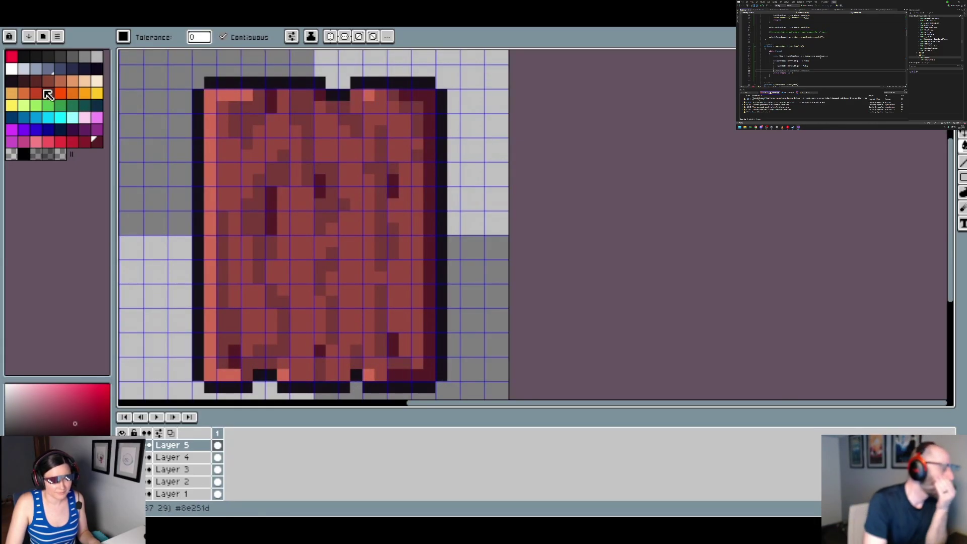
Fill the wood-grain streaks along the plank's left side and lower part with dark reddish brown
click(34, 80)
click(221, 267)
click(220, 280)
click(258, 254)
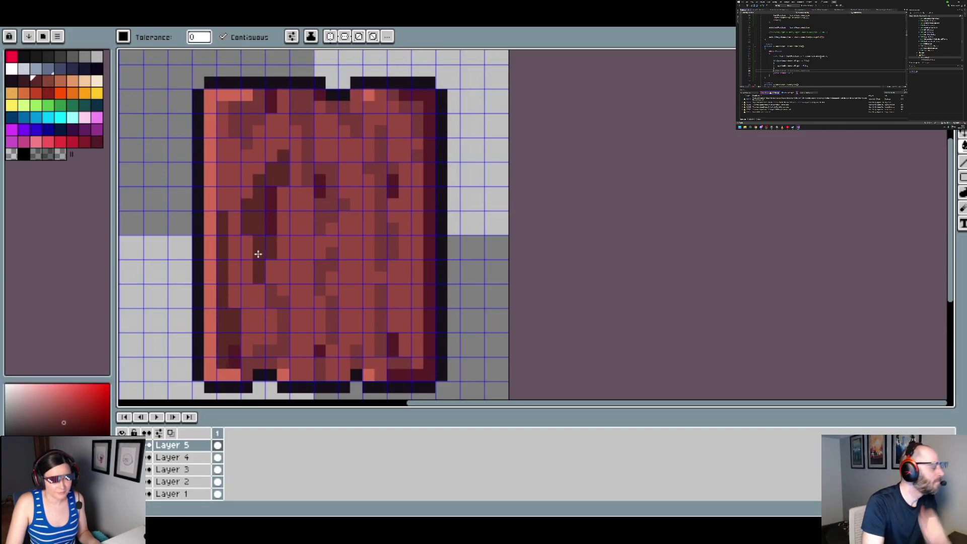
click(285, 310)
click(322, 367)
click(331, 333)
click(367, 363)
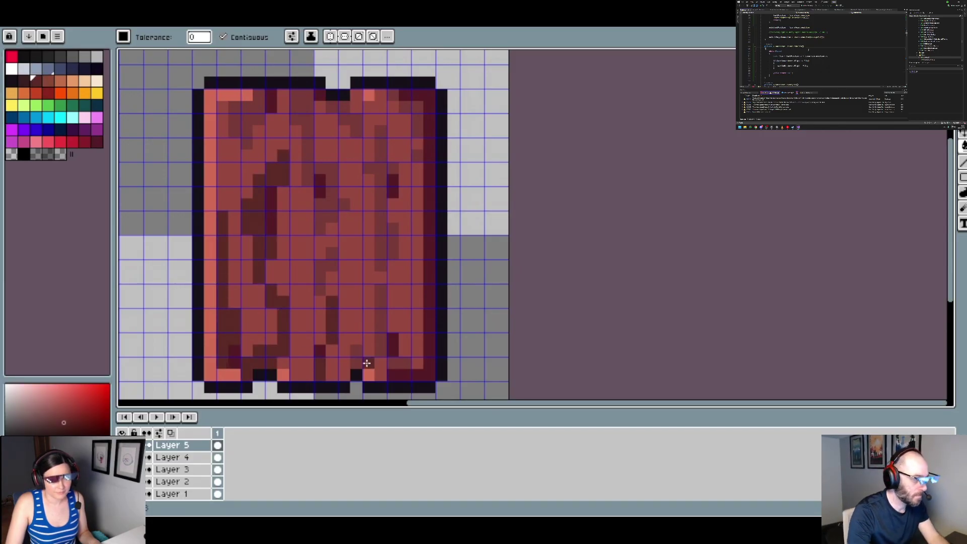
click(356, 352)
click(384, 341)
click(395, 359)
Fill the remaining grain streaks in the plank's middle, right side and upper part with dark reddish brown
click(380, 252)
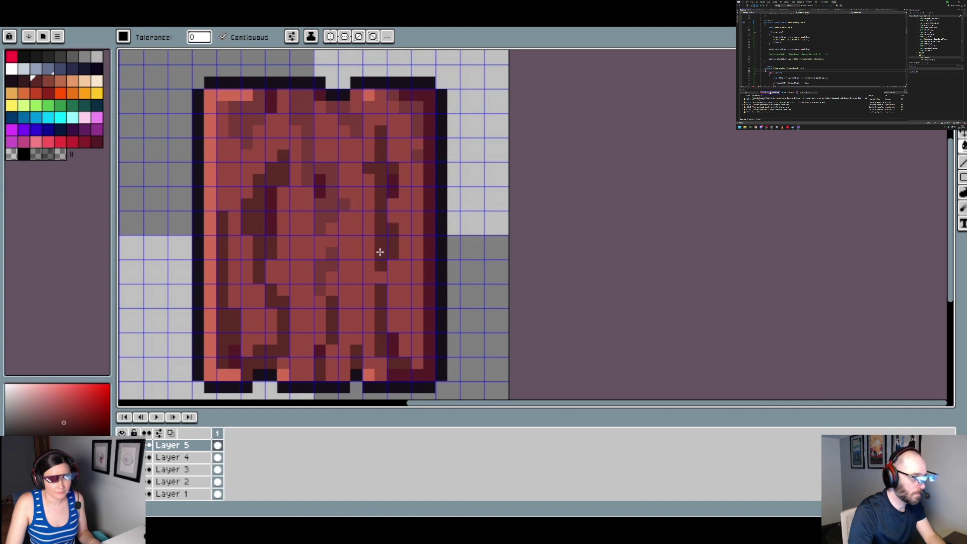
click(335, 265)
click(328, 209)
click(341, 122)
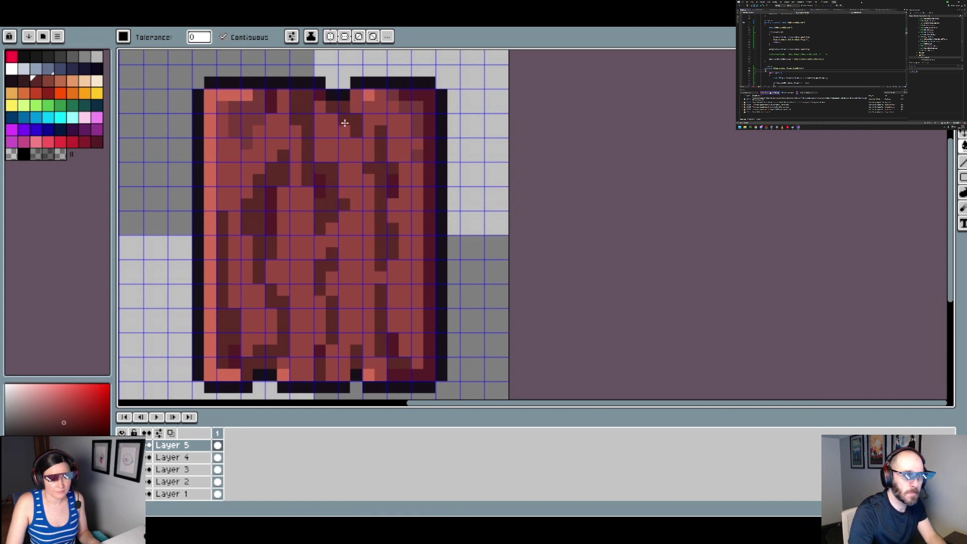
click(259, 118)
click(417, 108)
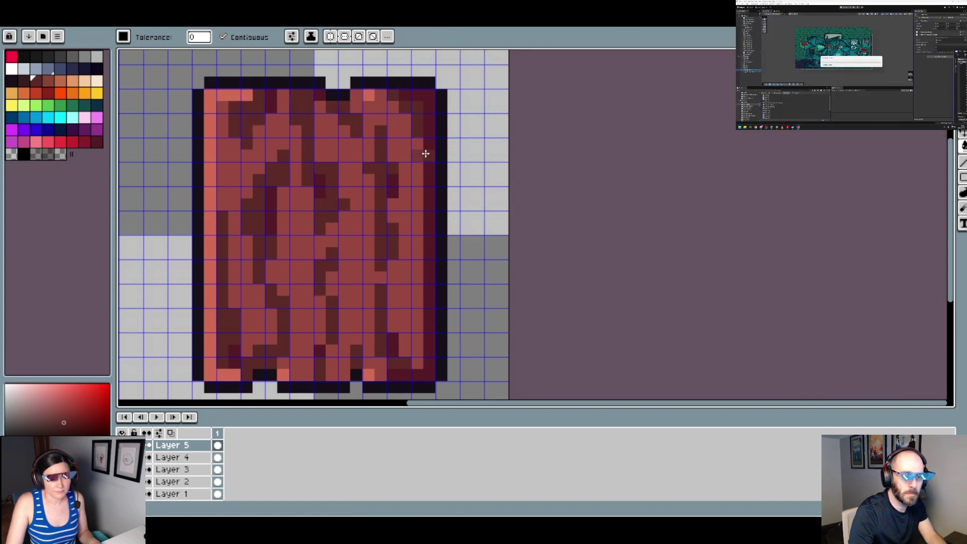
click(422, 156)
Fill the plank's main surface with medium brown #8a4836 and its left-edge highlight with light brown
click(48, 80)
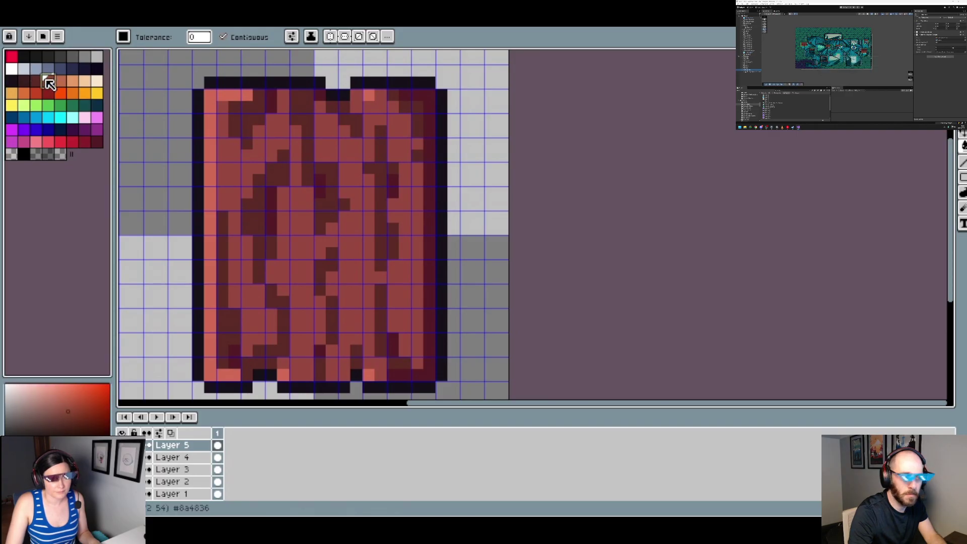
click(250, 186)
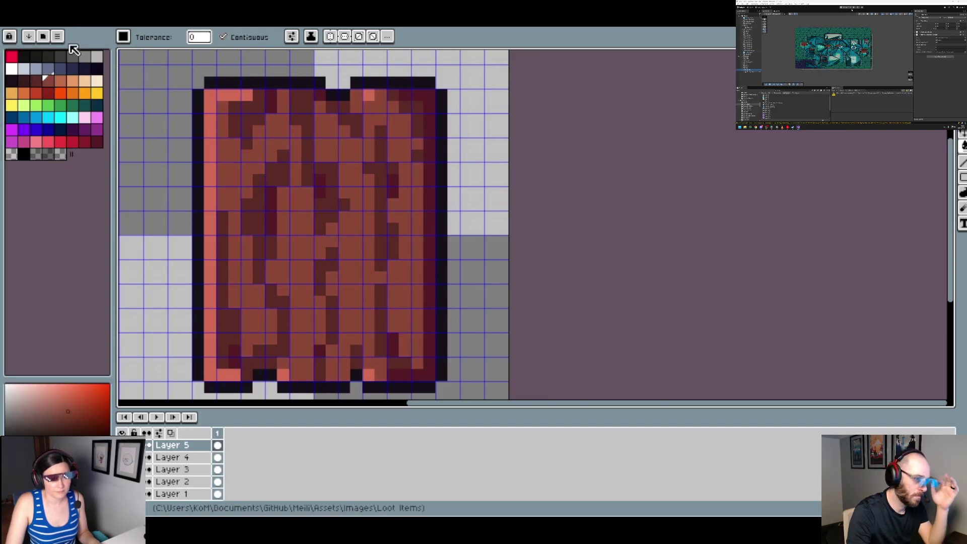
click(60, 81)
click(209, 95)
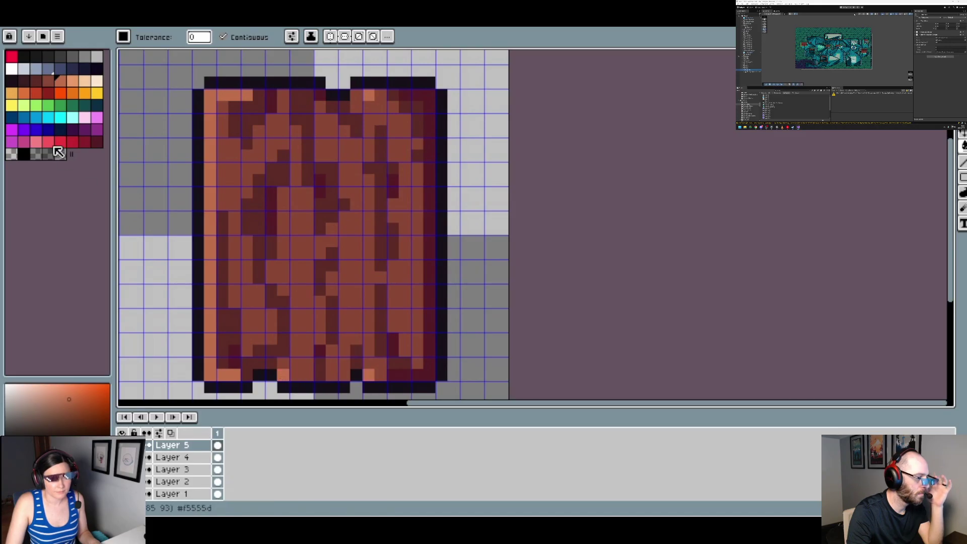
Fill the plank's black outline along its left, right and lower edges and its upper-right segment with dark brown
click(24, 79)
click(192, 182)
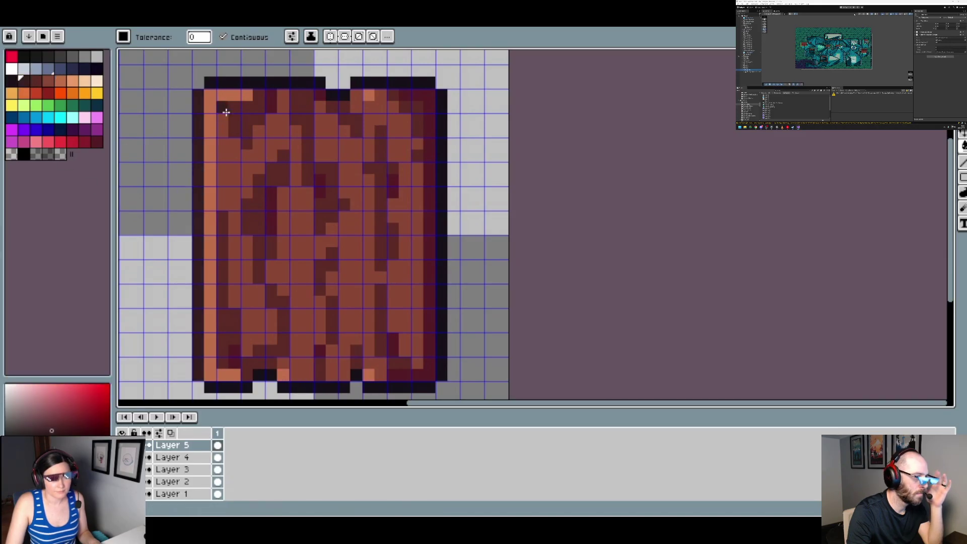
click(386, 85)
click(439, 191)
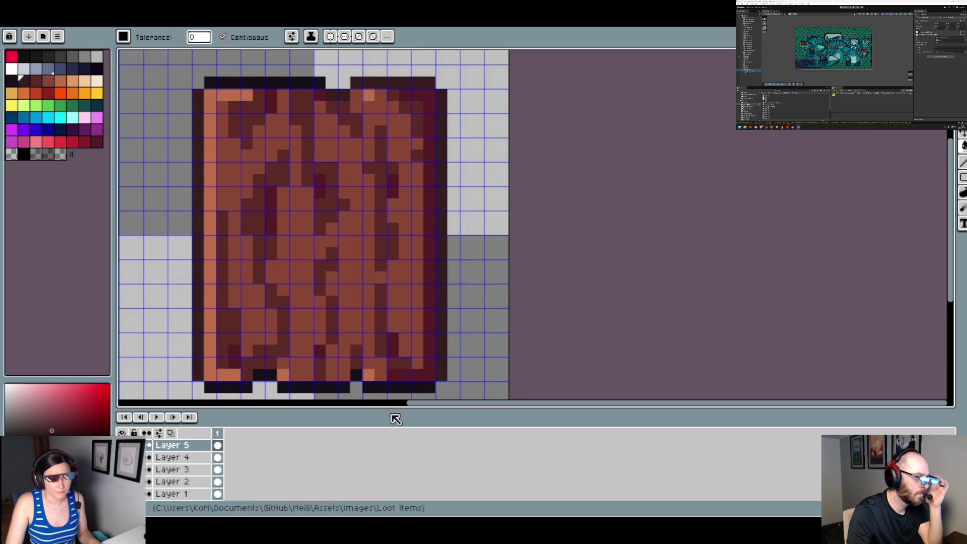
click(384, 388)
click(323, 388)
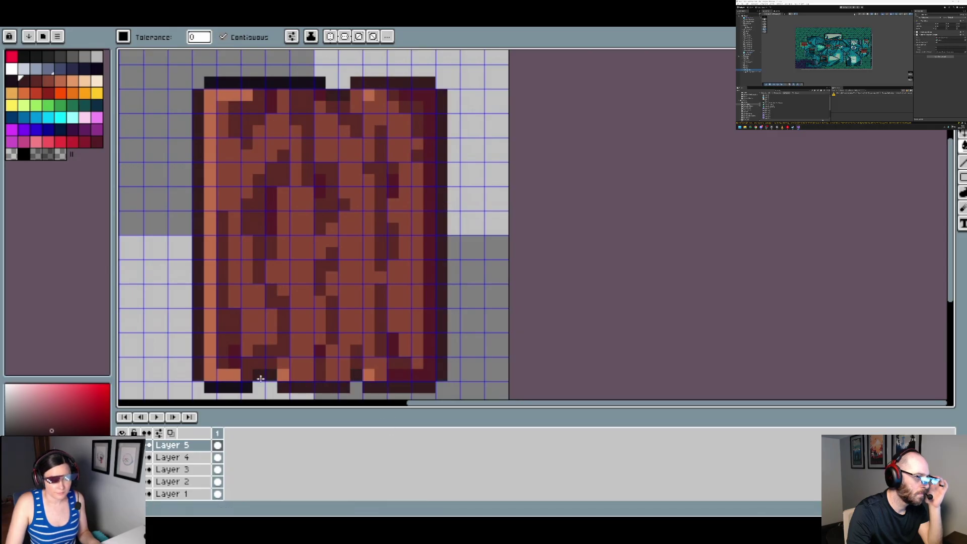
click(242, 387)
scroll(262, 383, down, 5)
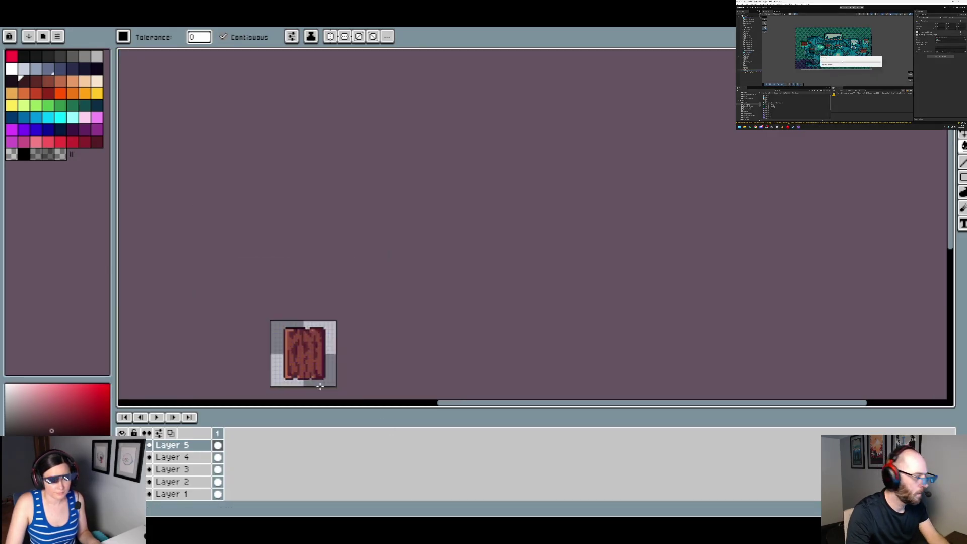
scroll(320, 387, up, 4)
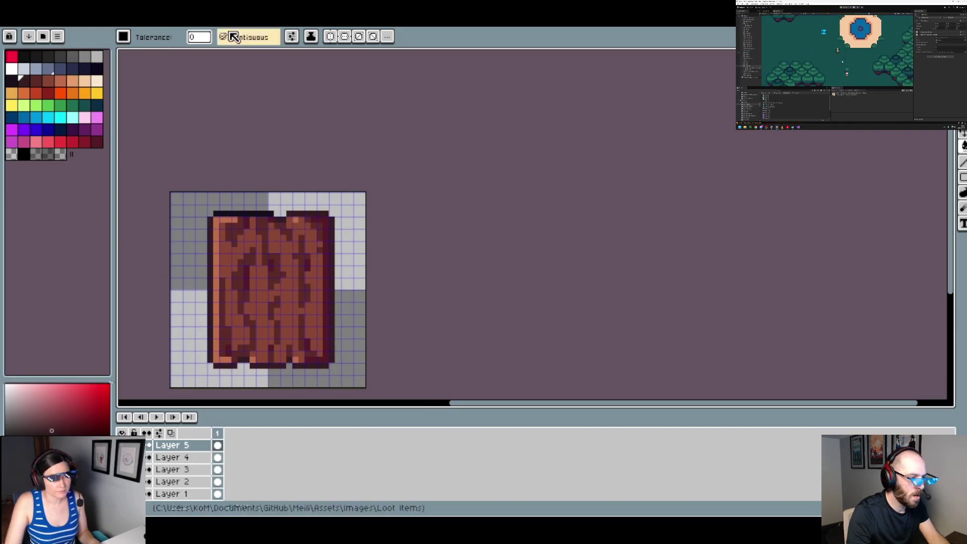
Sample the pale blue-gray of the inventory slot border and pencil a 1 px outline along the plank's right side and lower-right edge
key(ctrl+Tab)
alt+click(457, 221)
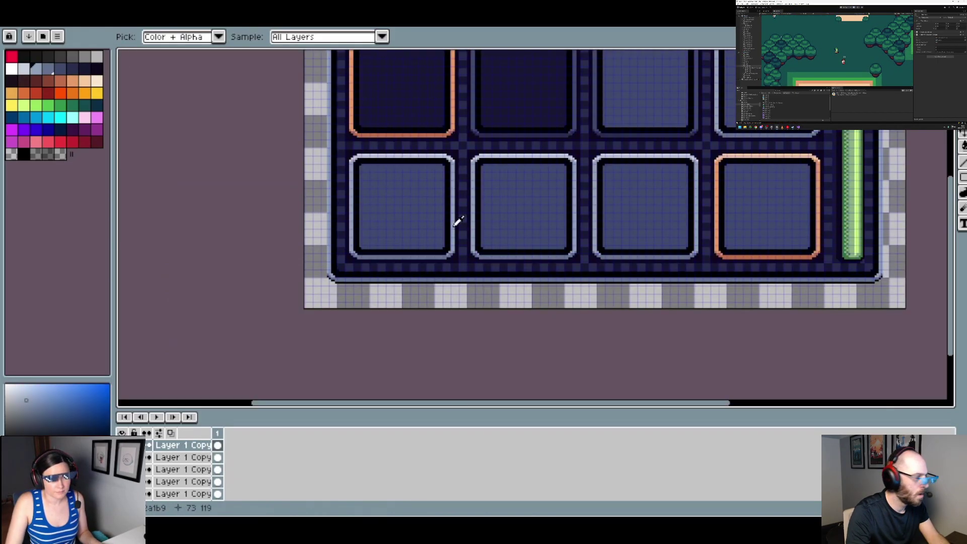
key(ctrl+Tab)
scroll(348, 313, up, 1)
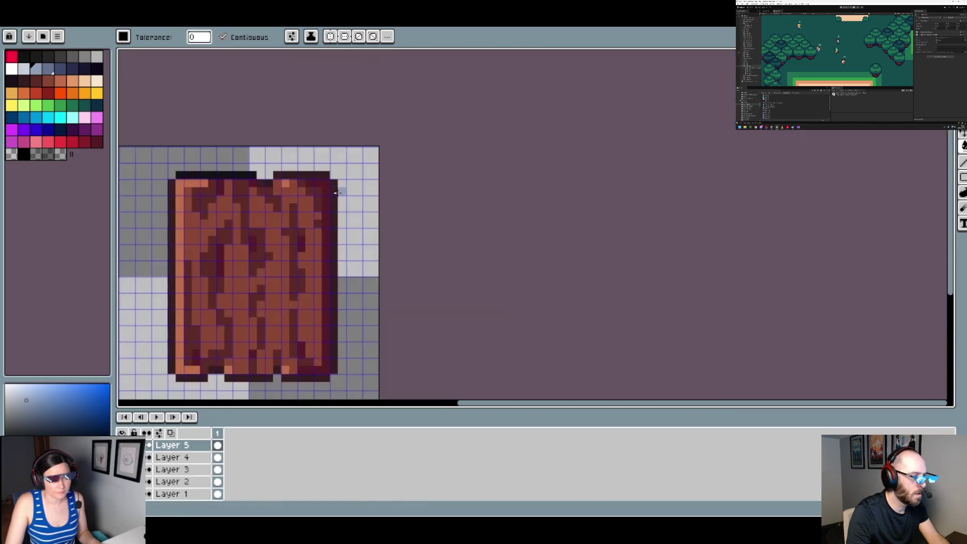
click(341, 184)
key(ctrl+z)
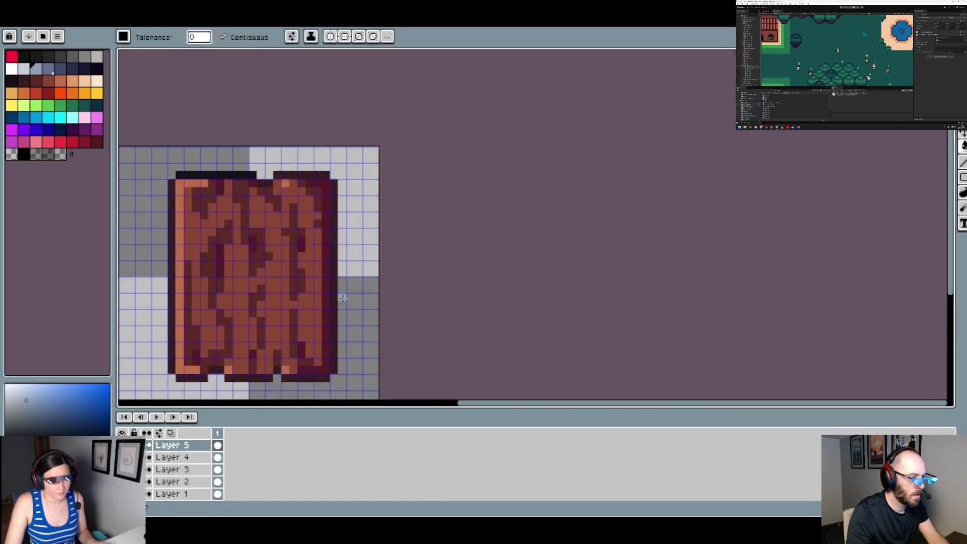
key(b)
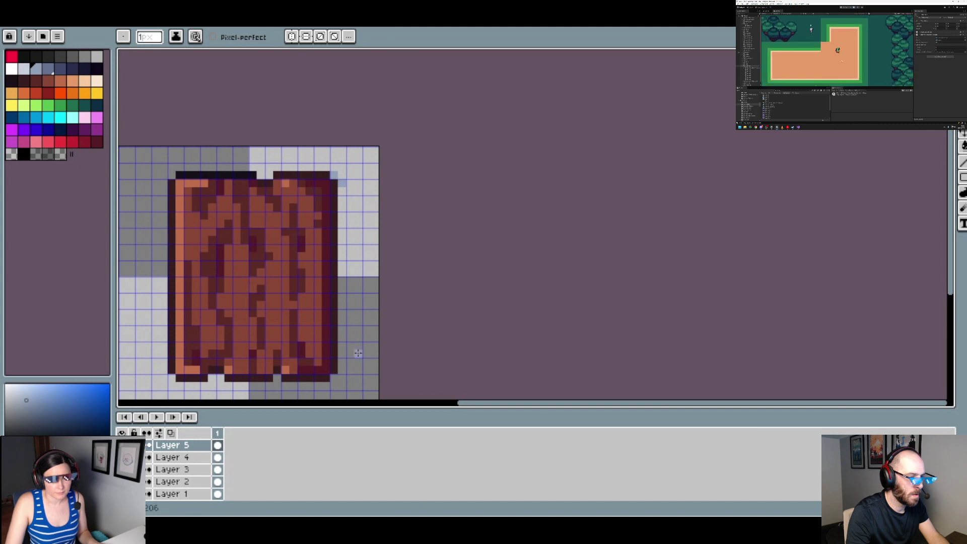
shift+click(343, 370)
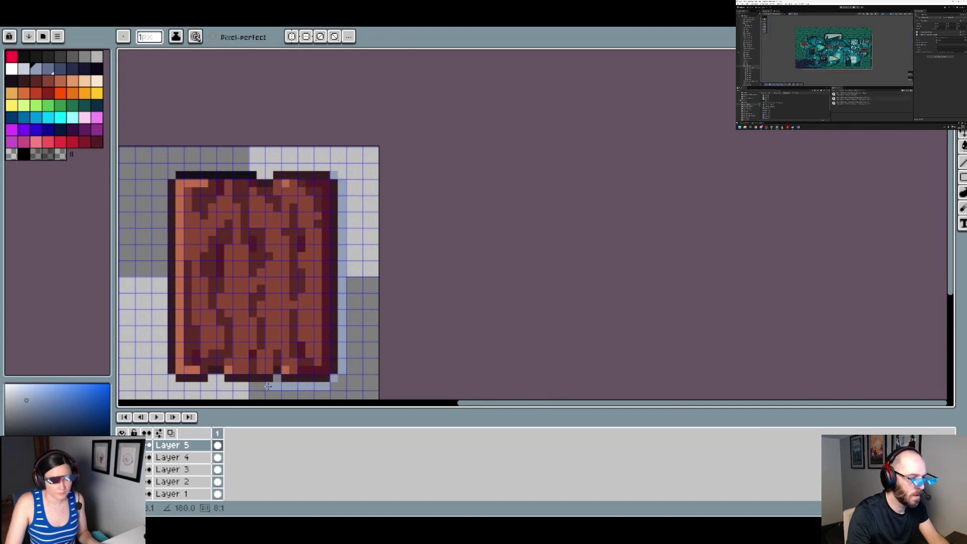
shift+click(284, 387)
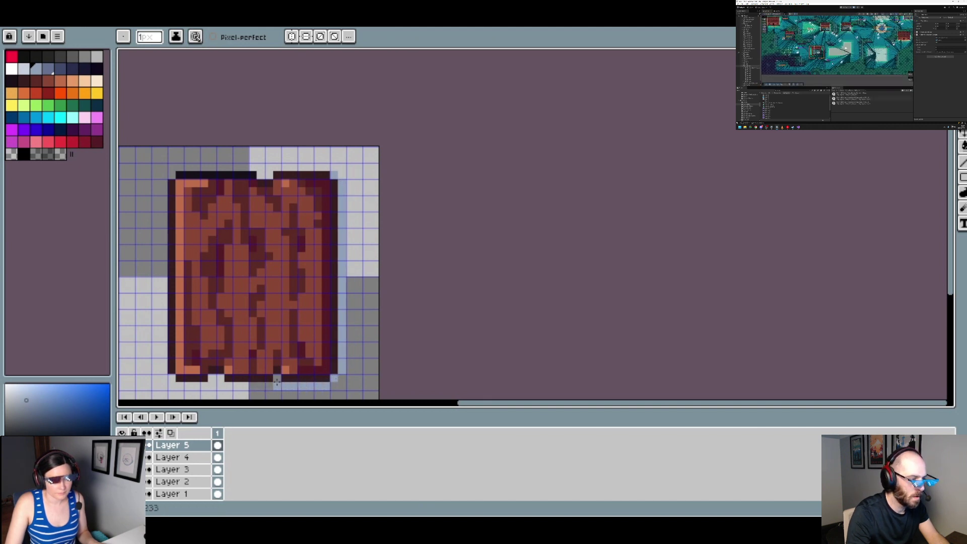
Complete the plank's pale blue-gray outline around the remaining lower edge, the left side and the upper edge
click(277, 378)
click(270, 386)
shift+click(227, 386)
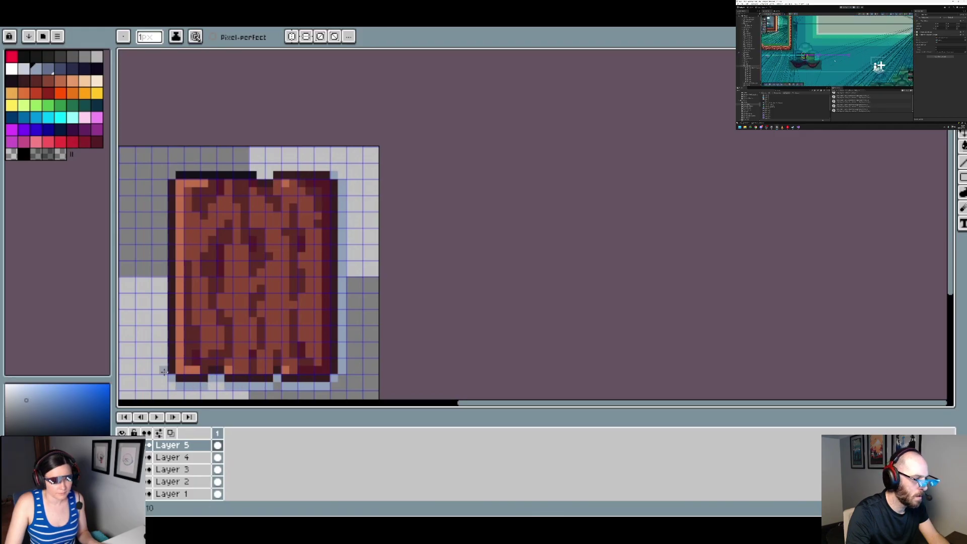
shift+click(165, 183)
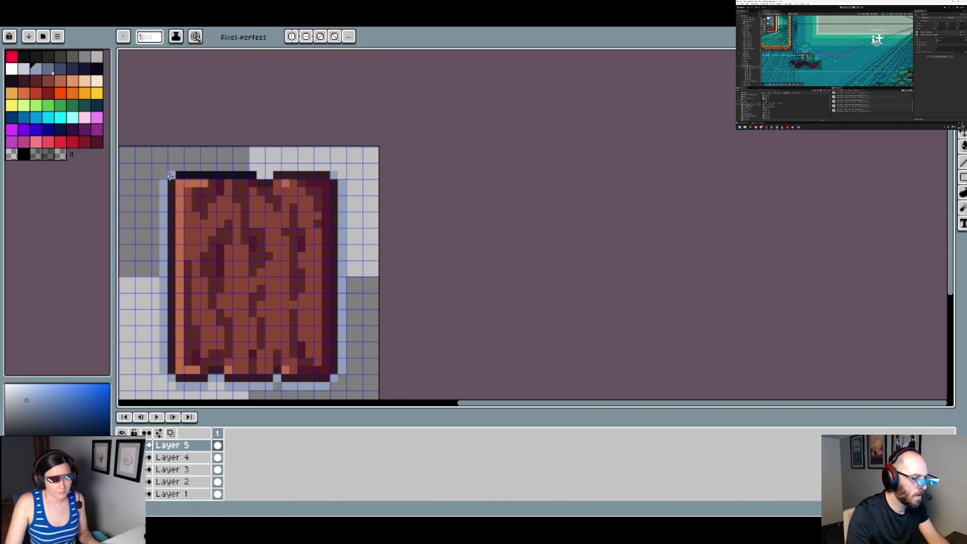
click(172, 175)
shift+click(253, 168)
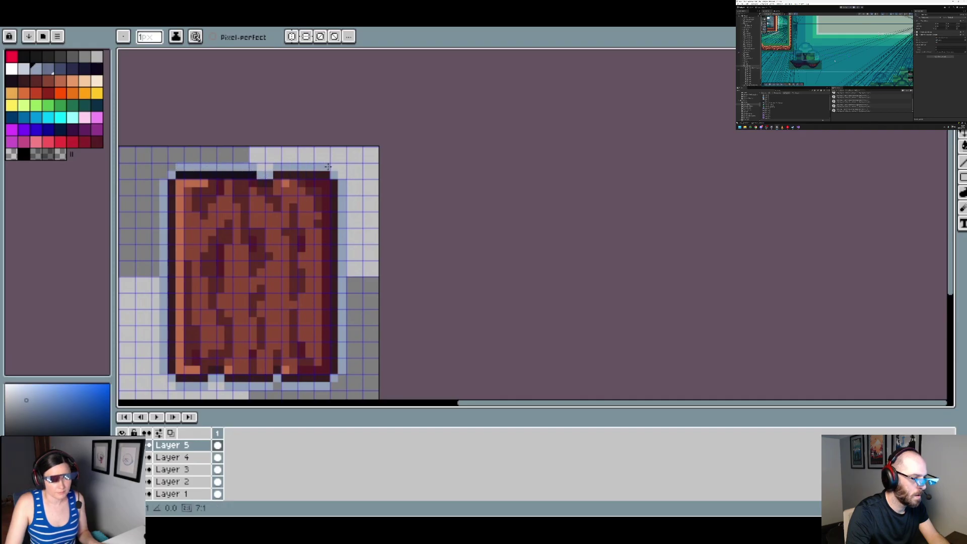
Fill the plank's remaining black upper-left outline segment with the dark brown sampled from its outline and save the file
alt+click(295, 174)
key(g)
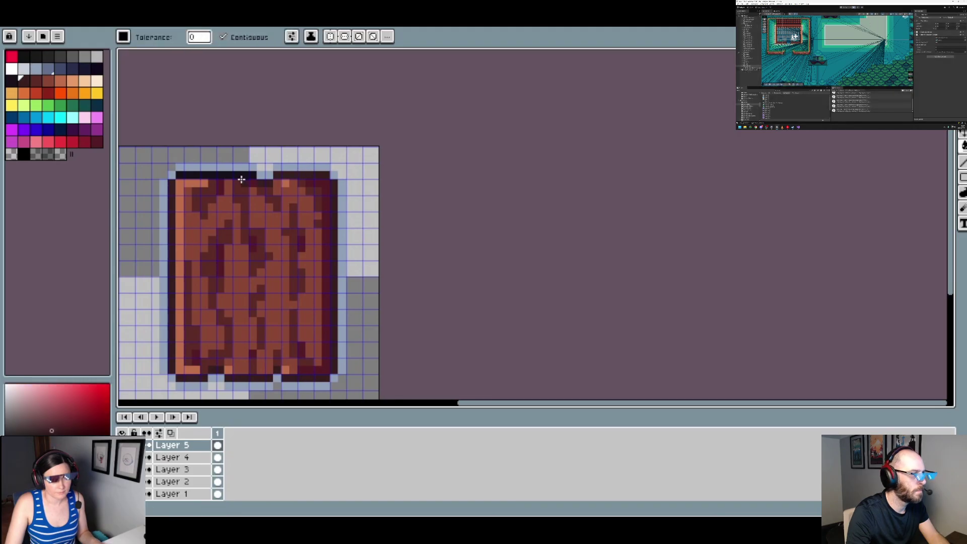
key(ctrl+s)
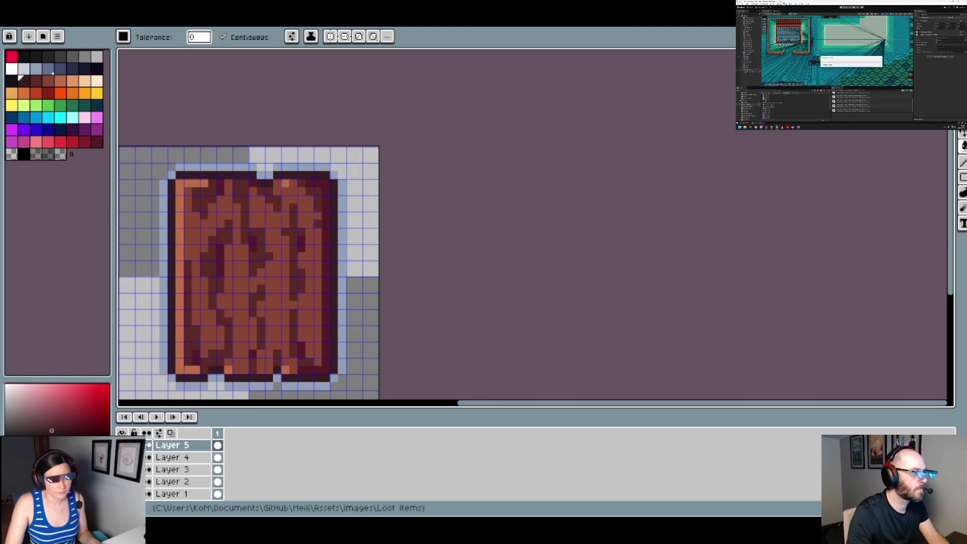
Hide the finished plank on Layer 5 and show the red branch sprite on Layer 6
click(159, 434)
click(159, 433)
click(171, 469)
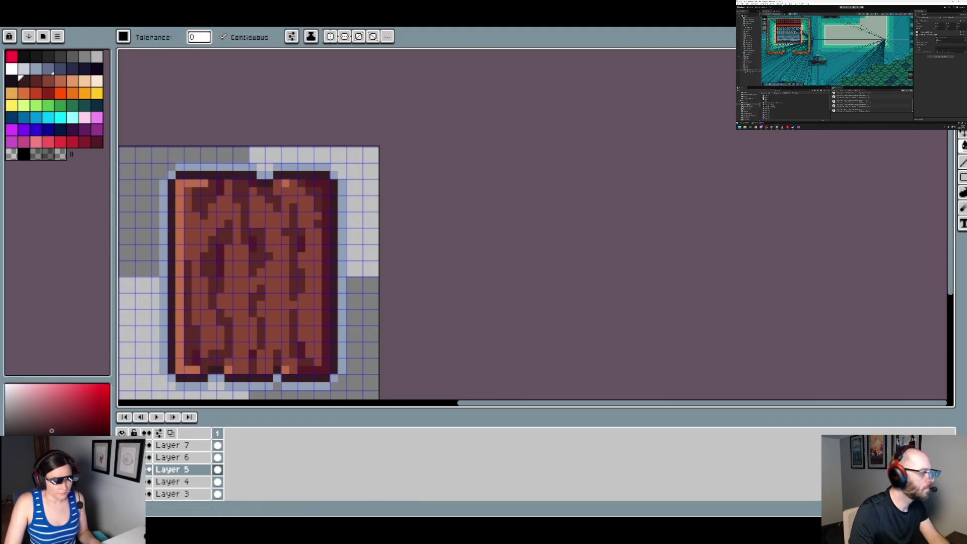
key(Delete)
key(ctrl+z)
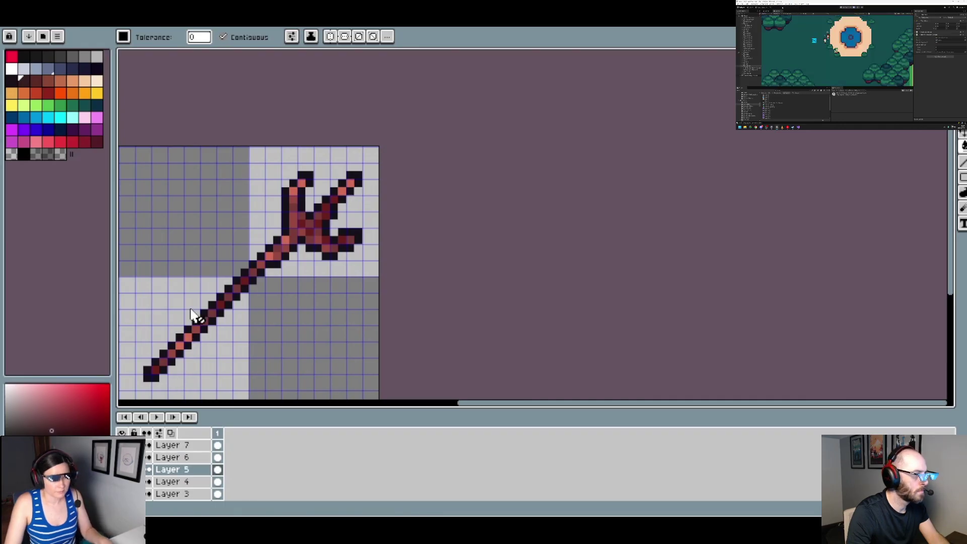
Sample the pale blue-gray slot border color from the inventory UI file and make Layer 6 active in the loot items file
click(231, 21)
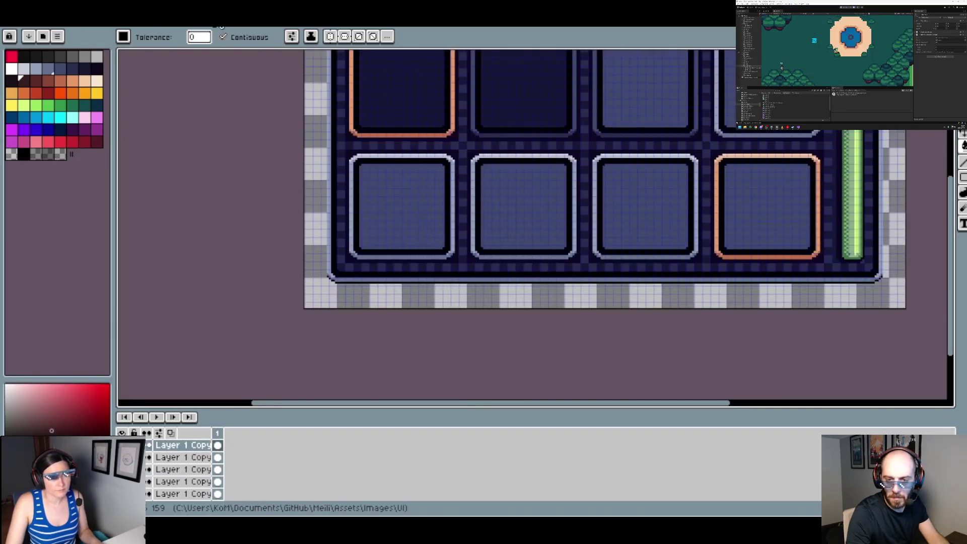
key(i)
alt+click(454, 229)
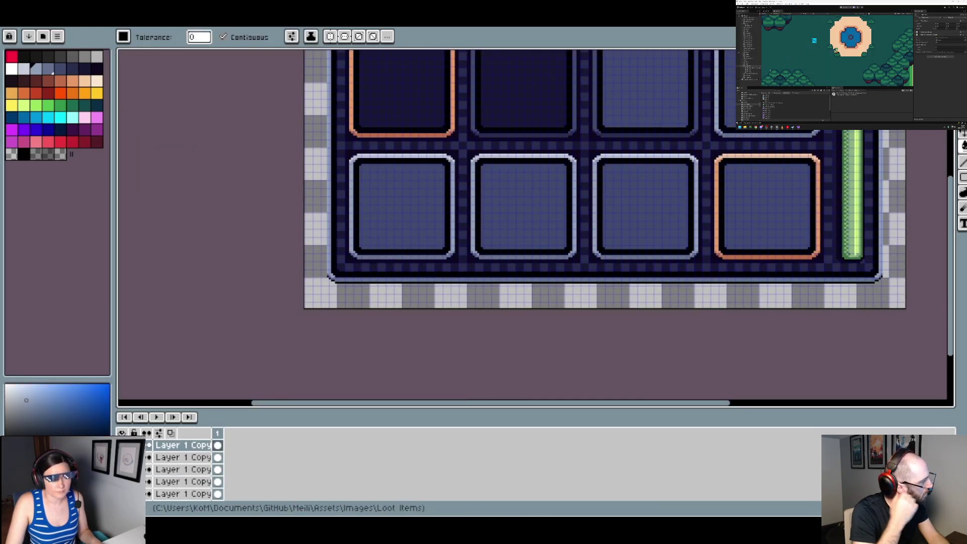
click(307, 21)
click(171, 457)
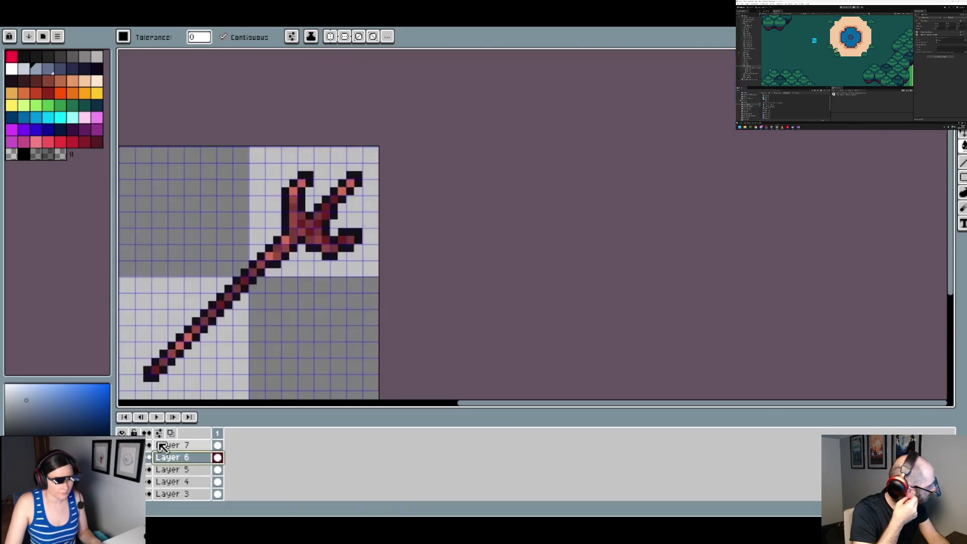
click(145, 384)
scroll(145, 384, up, 1)
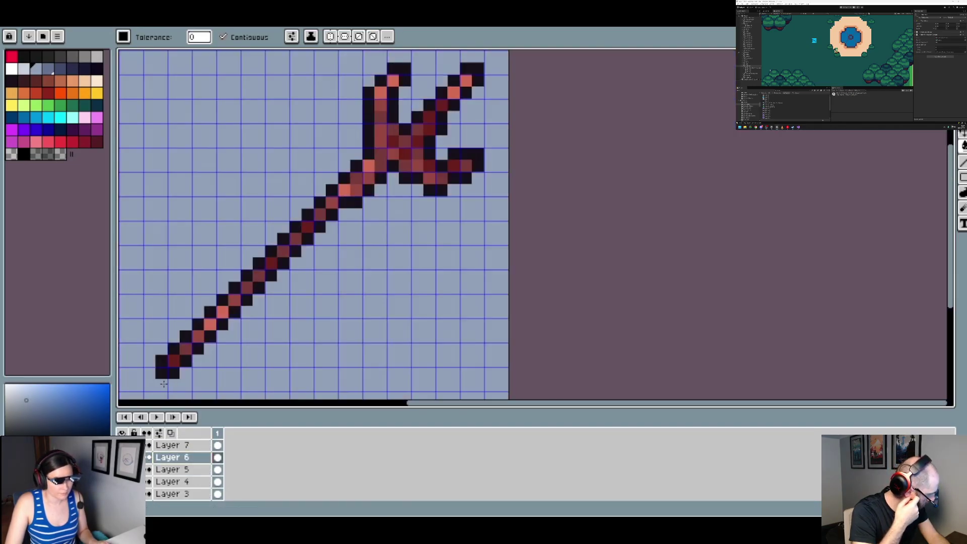
key(ctrl+z)
Pencil a 1 px pale blue-gray outline along both sides of the branch's shaft, from its tip to the fork
key(b)
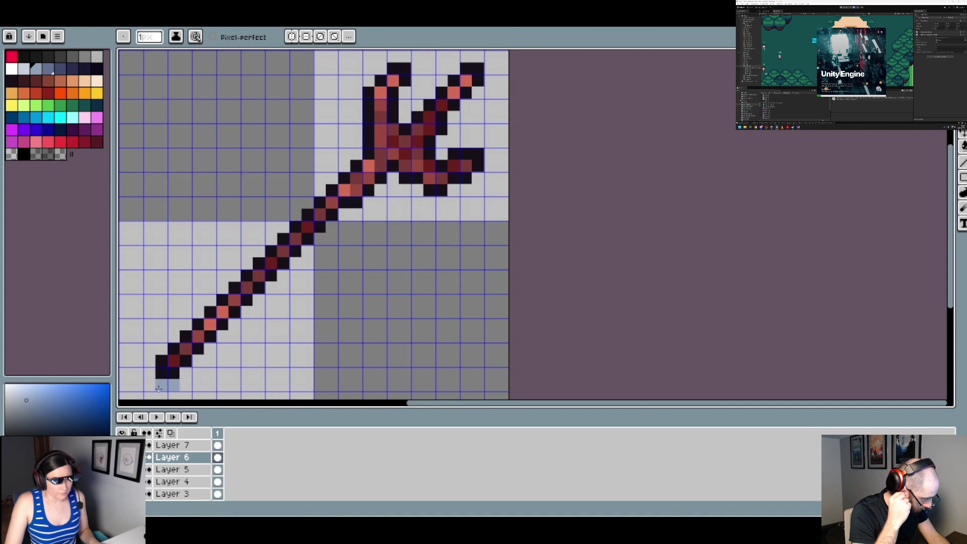
mouse_move(159, 387)
mouse_down()
mouse_move(164, 342)
mouse_move(321, 195)
mouse_up()
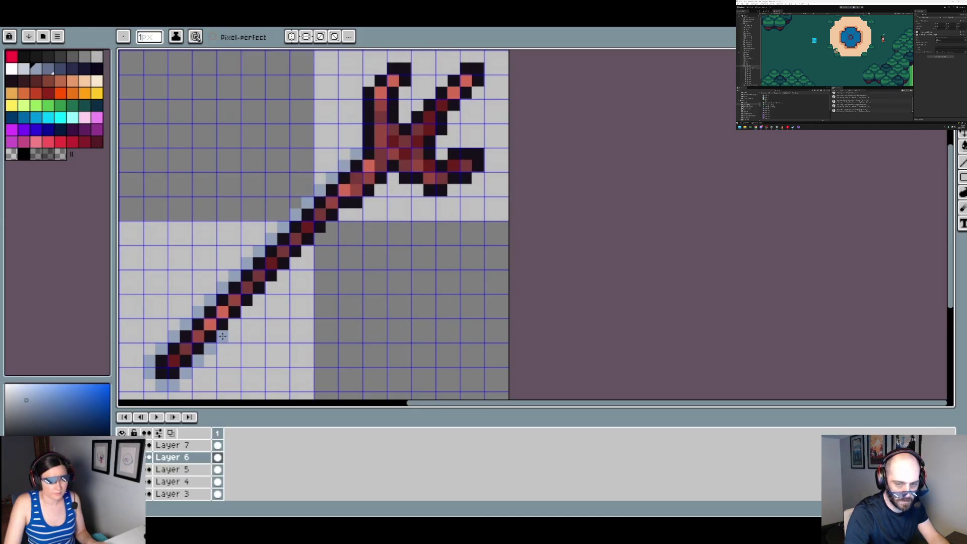
mouse_move(257, 305)
mouse_down()
mouse_move(346, 213)
mouse_move(393, 183)
mouse_up()
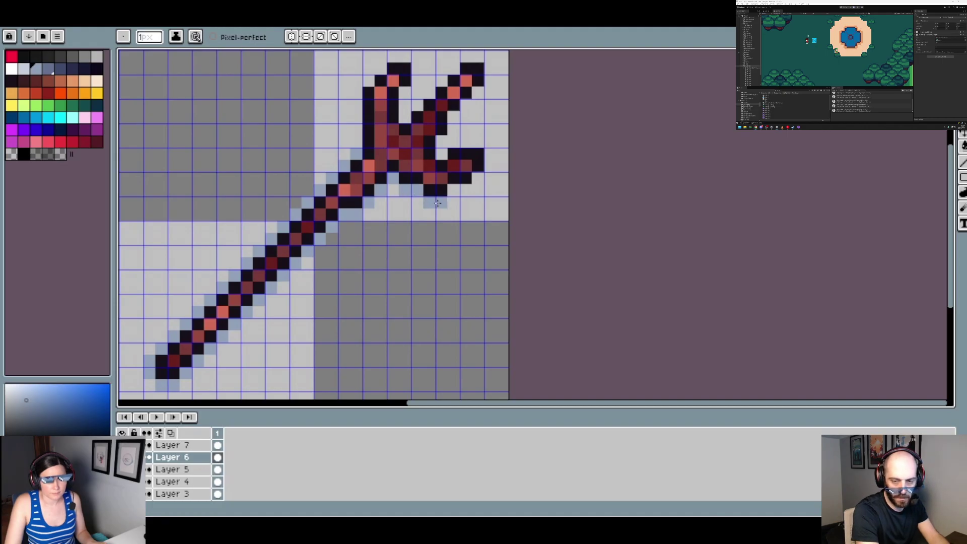
Continue the pale blue-gray outline around the tip and upper edge of the branch's lower-right prong
click(456, 189)
scroll(536, 170, up, 3)
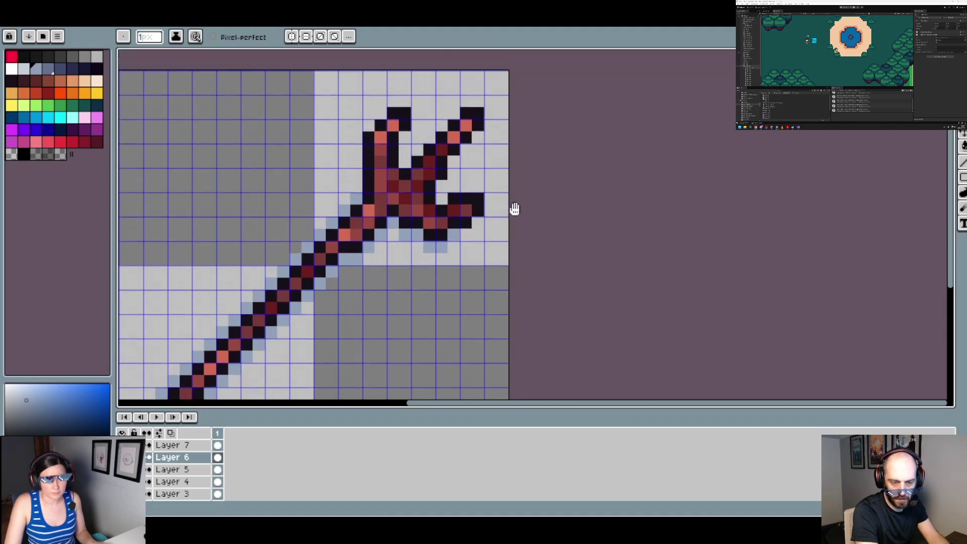
click(479, 274)
drag(491, 264, 491, 252)
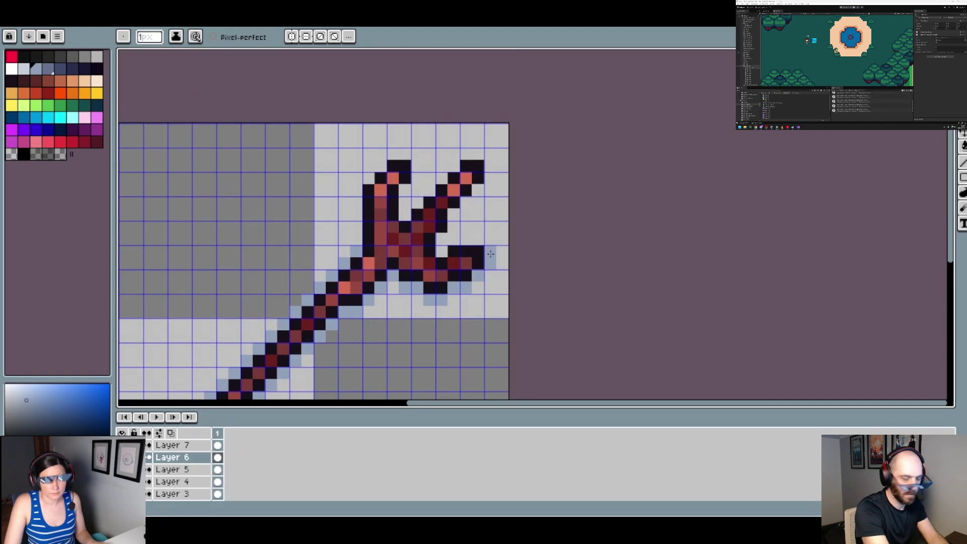
scroll(404, 259, up, 1)
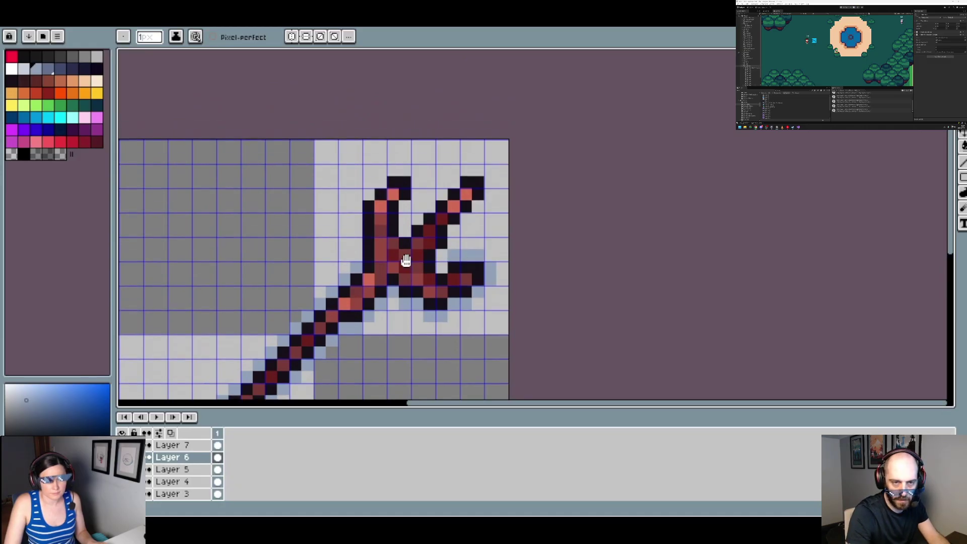
Outline the branch's two upper prongs in pale blue-gray, including the gaps between all the prongs
scroll(335, 238, down, 1)
click(361, 196)
drag(358, 224, 359, 182)
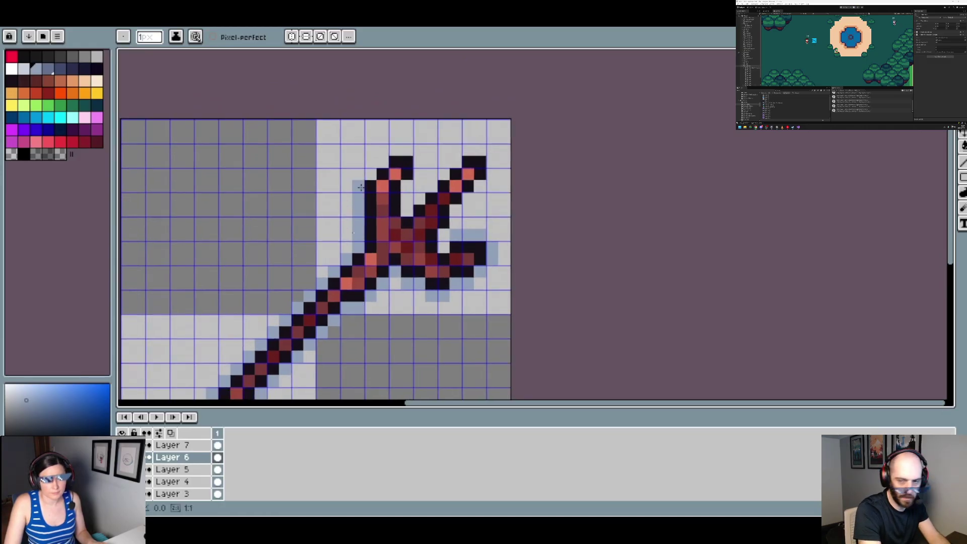
click(372, 173)
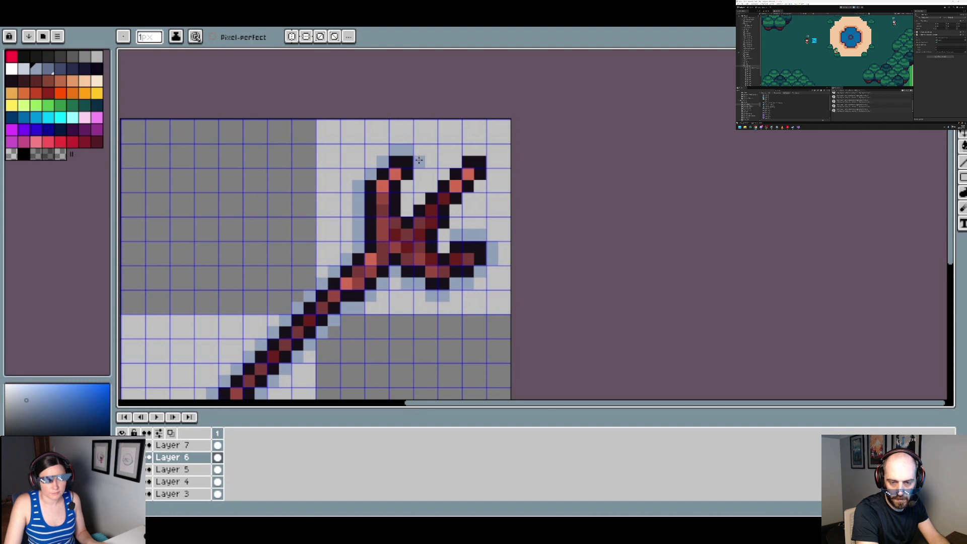
mouse_move(419, 160)
mouse_down()
mouse_move(405, 208)
mouse_move(440, 175)
mouse_up()
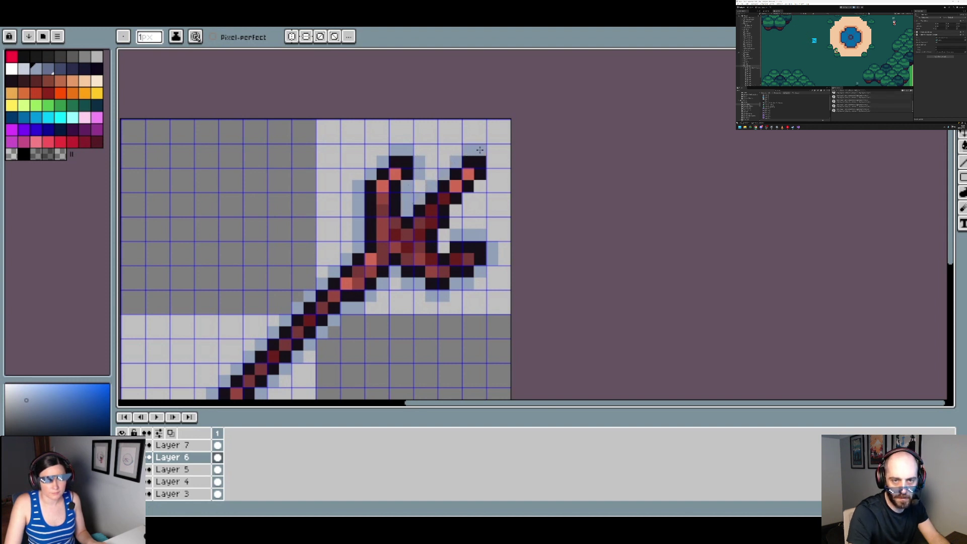
click(493, 162)
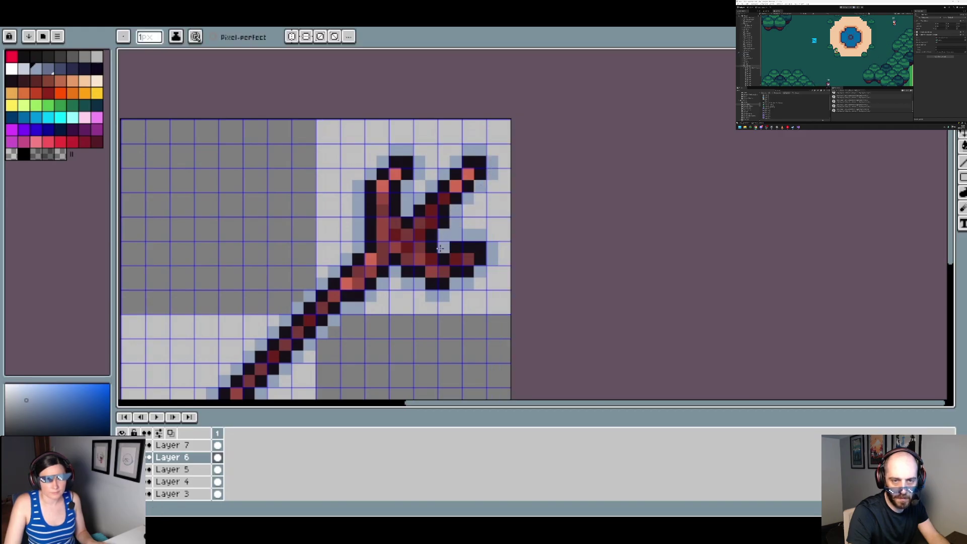
Fill the black inner outline of the branch's two upper prongs with very dark brown using the Paint Bucket
click(24, 80)
key(g)
click(370, 199)
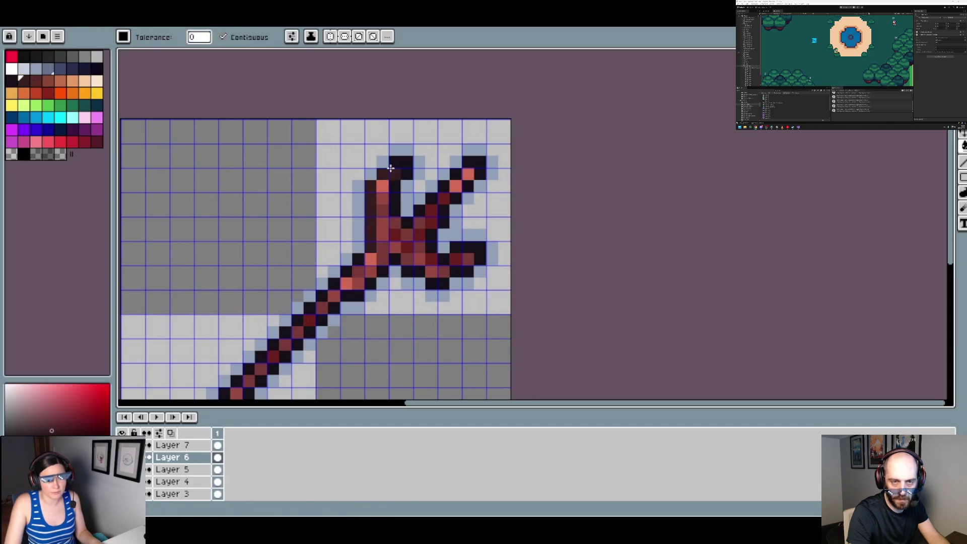
click(401, 162)
click(397, 189)
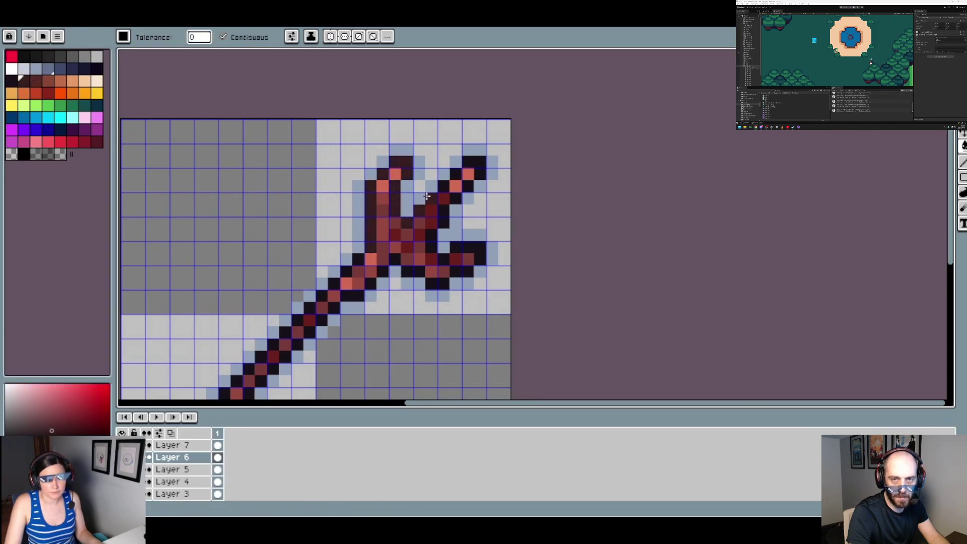
click(455, 174)
click(476, 163)
click(468, 186)
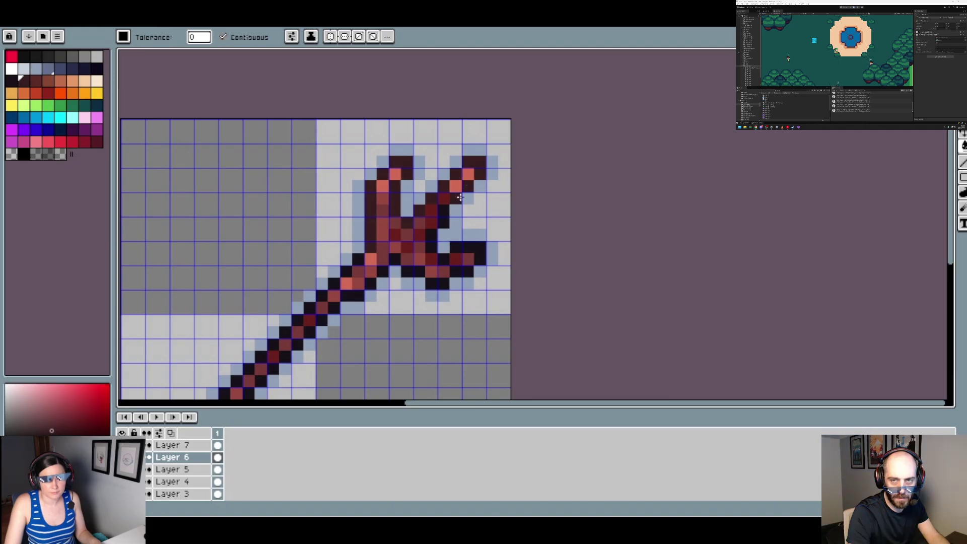
Recolor the black outline pixels around the branch's lower-right prong and fork in the same very dark brown
click(438, 236)
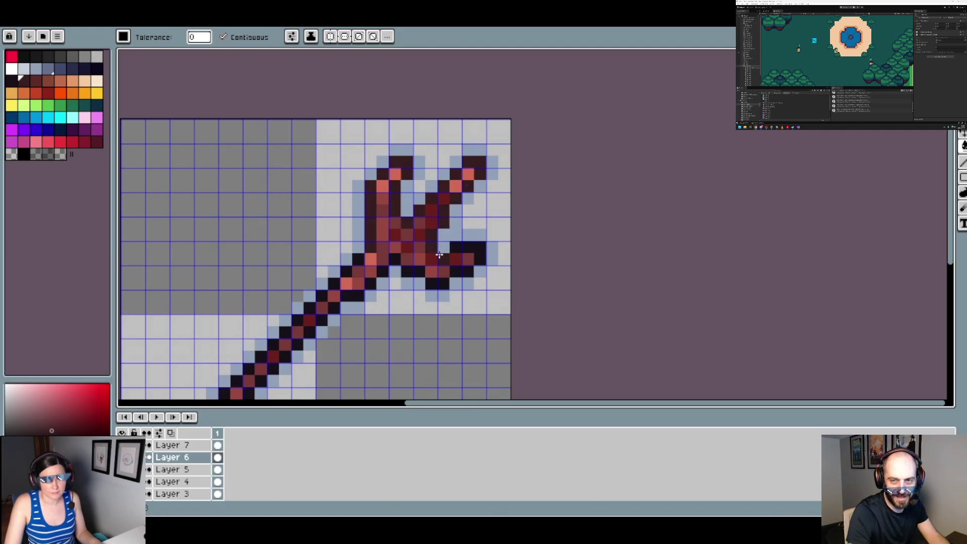
click(474, 261)
click(442, 281)
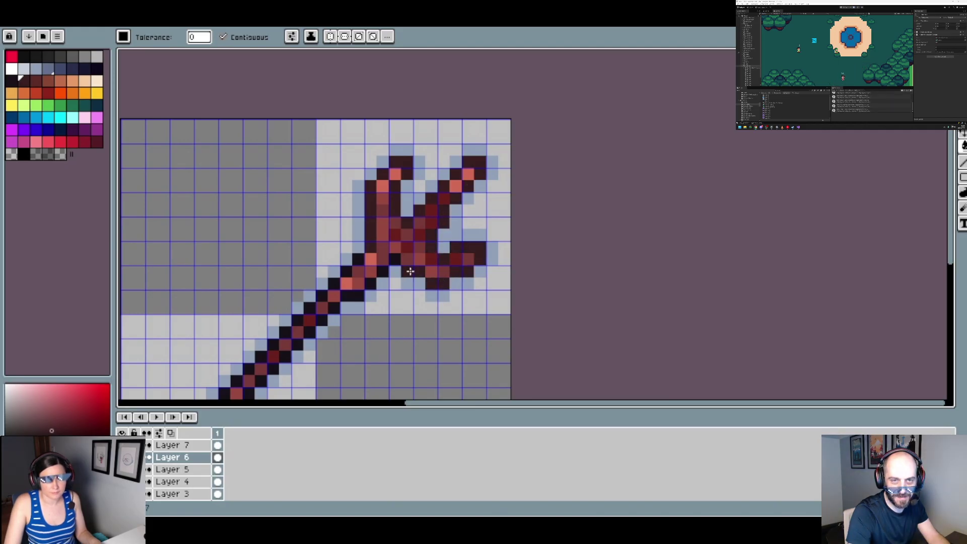
click(371, 284)
click(355, 296)
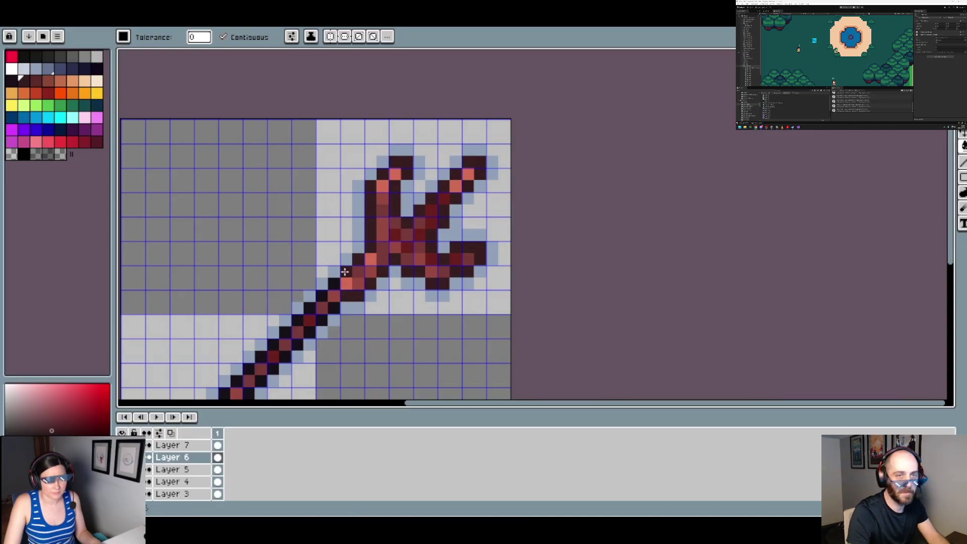
Fill the remaining black outline pixels along the branch's shaft, down to its lower-left tip, with very dark brown
scroll(337, 328, down, 3)
scroll(351, 235, up, 3)
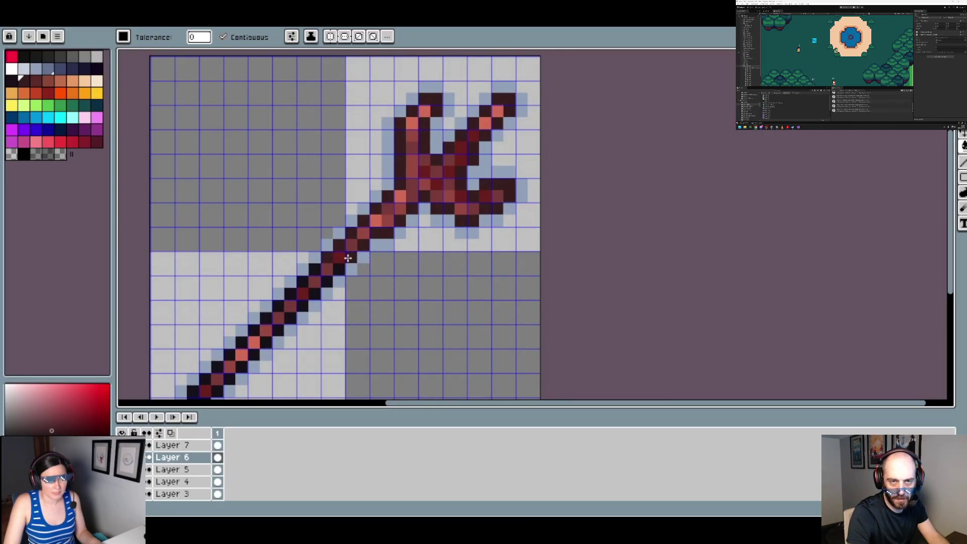
click(328, 268)
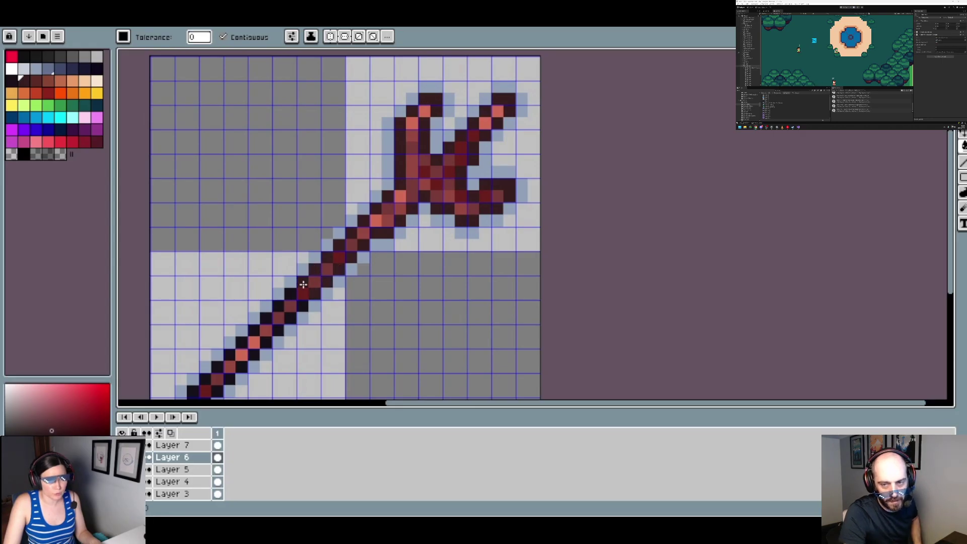
click(290, 319)
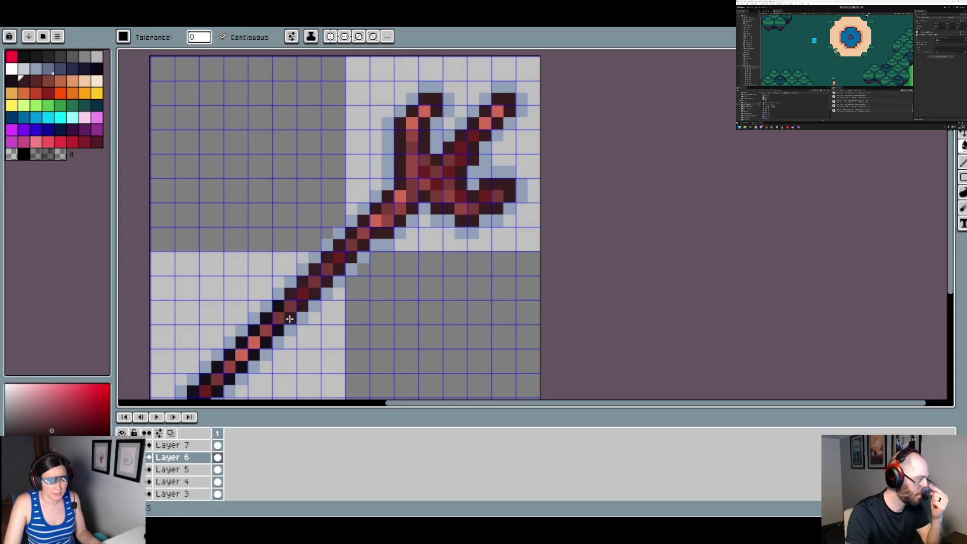
click(275, 313)
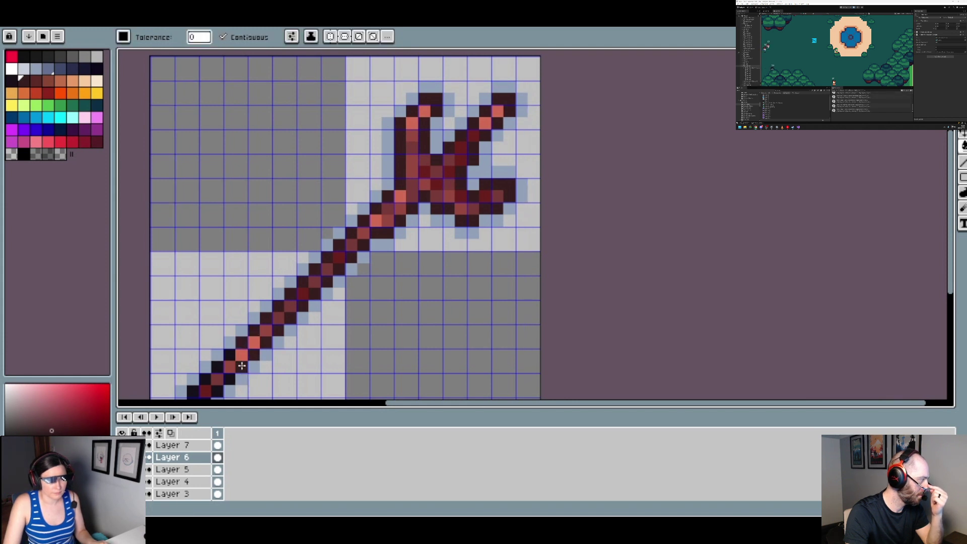
click(229, 355)
click(217, 367)
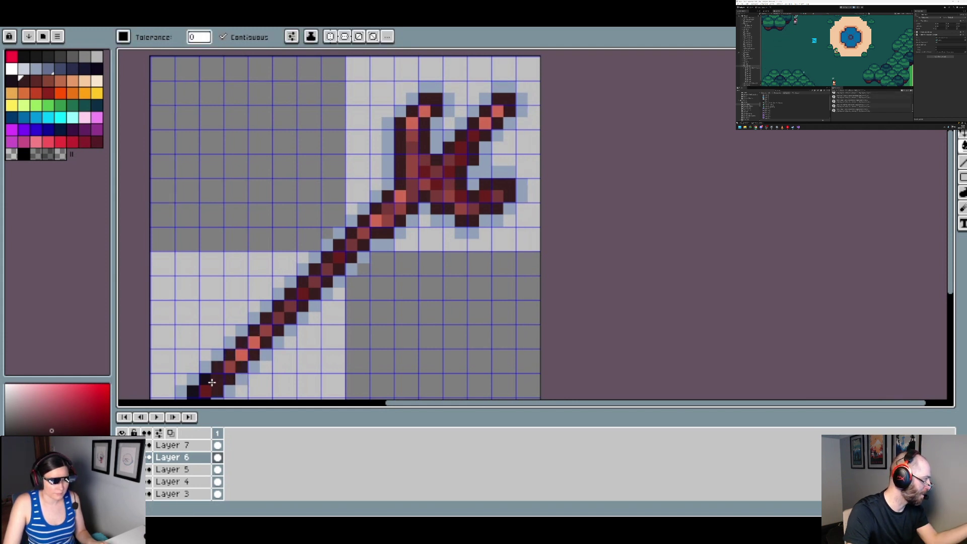
scroll(204, 373, down, 2)
click(206, 367)
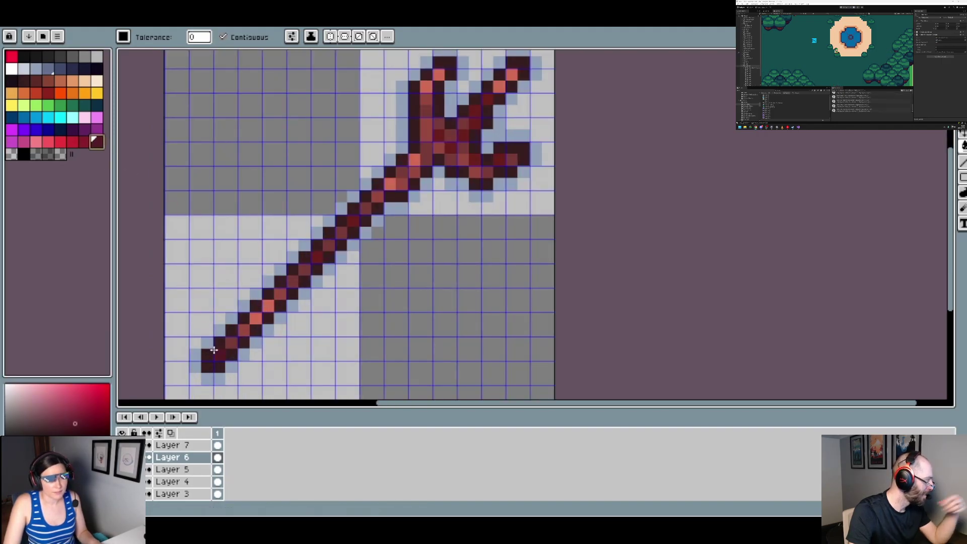
Recolor the branch's deepest red pixels in dark maroon and its next-darkest red pixels in dark brown #5d2c28
click(94, 142)
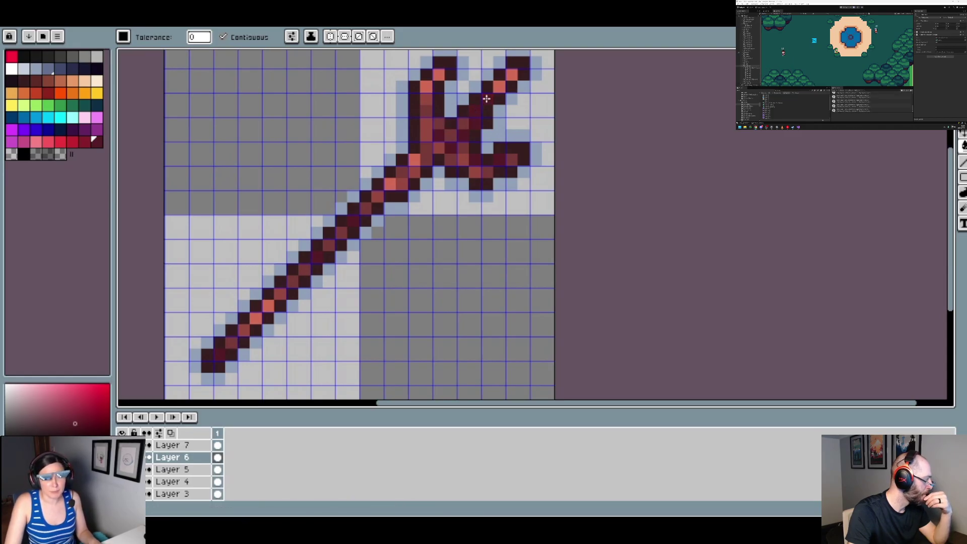
click(35, 80)
drag(229, 350, 246, 331)
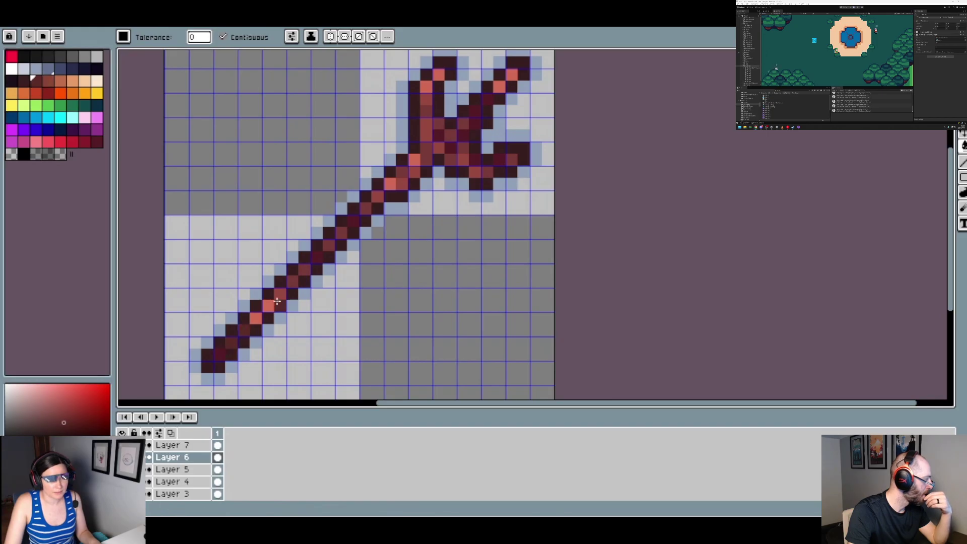
drag(277, 301, 292, 284)
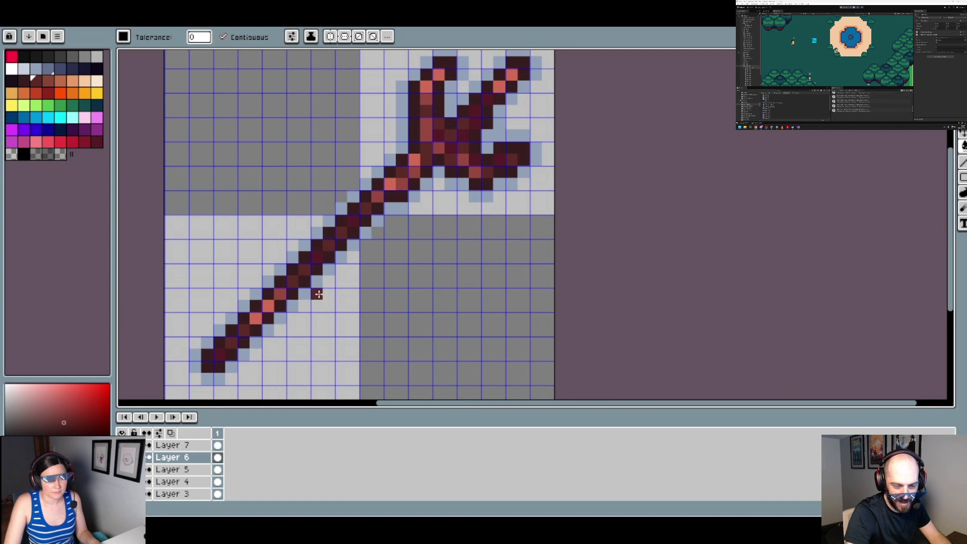
Fill the branch's medium red pixels with medium brown and its lightest red highlights with light orange-brown
click(48, 81)
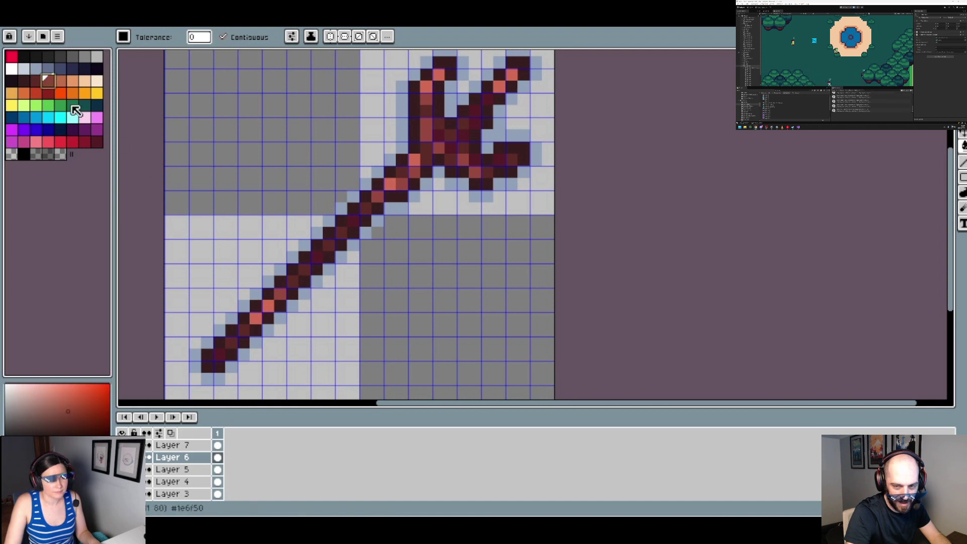
click(247, 330)
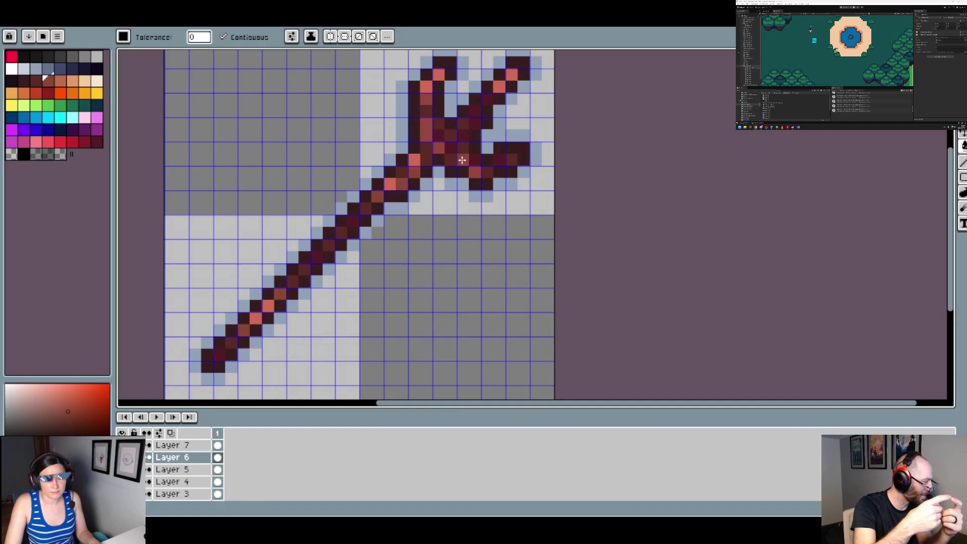
key(v)
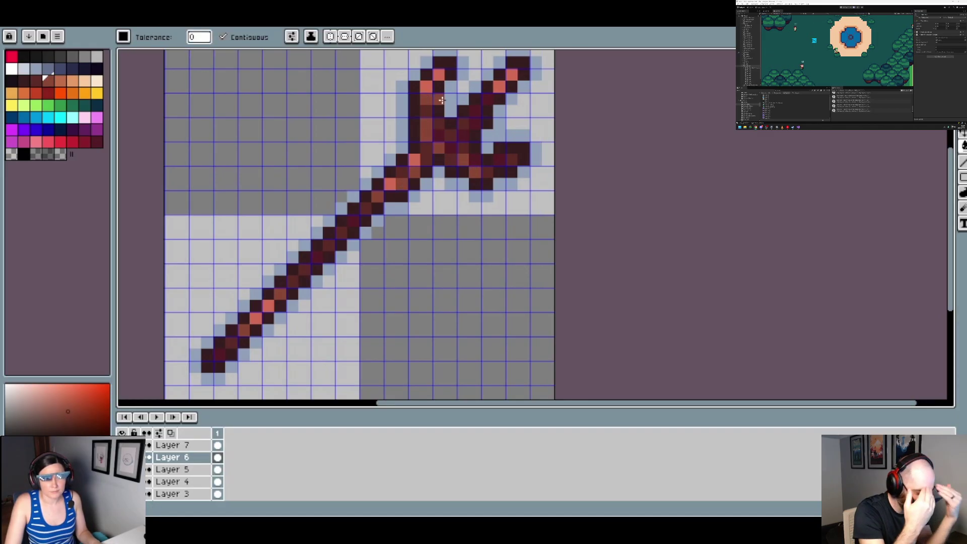
click(60, 80)
click(207, 282)
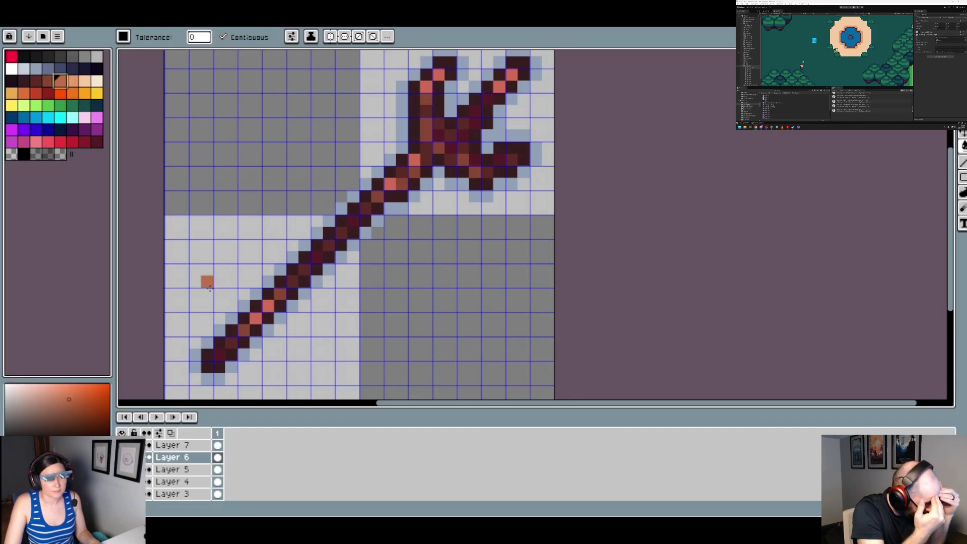
click(256, 321)
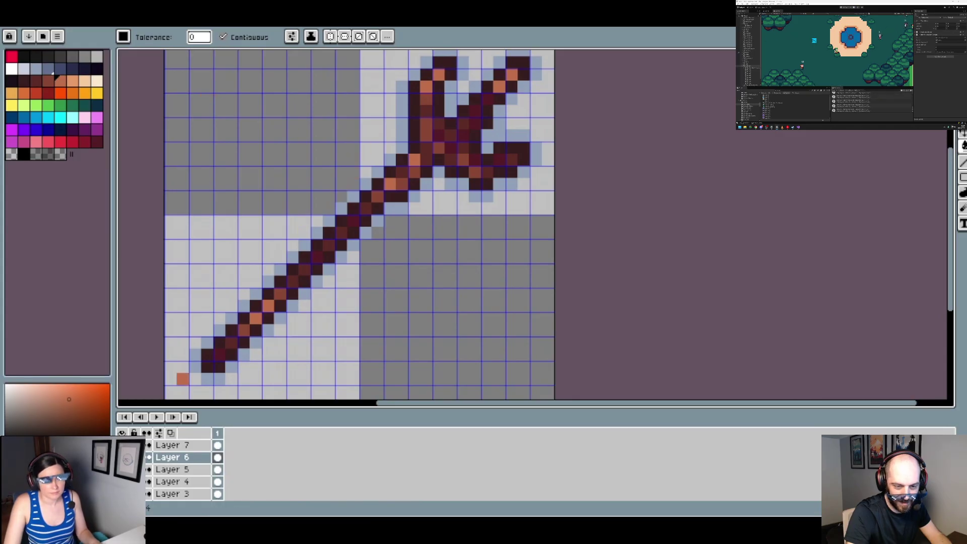
Display the sword sprite, sample the pale blue-gray slot border color from the inventory UI file, and make Layer 7 active
scroll(371, 248, down, 5)
scroll(363, 248, up, 2)
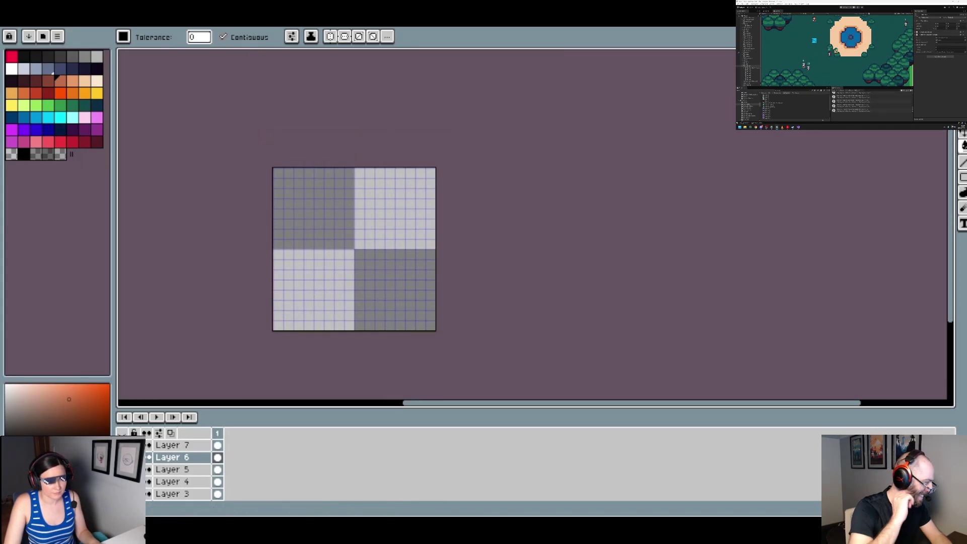
scroll(356, 233, up, 2)
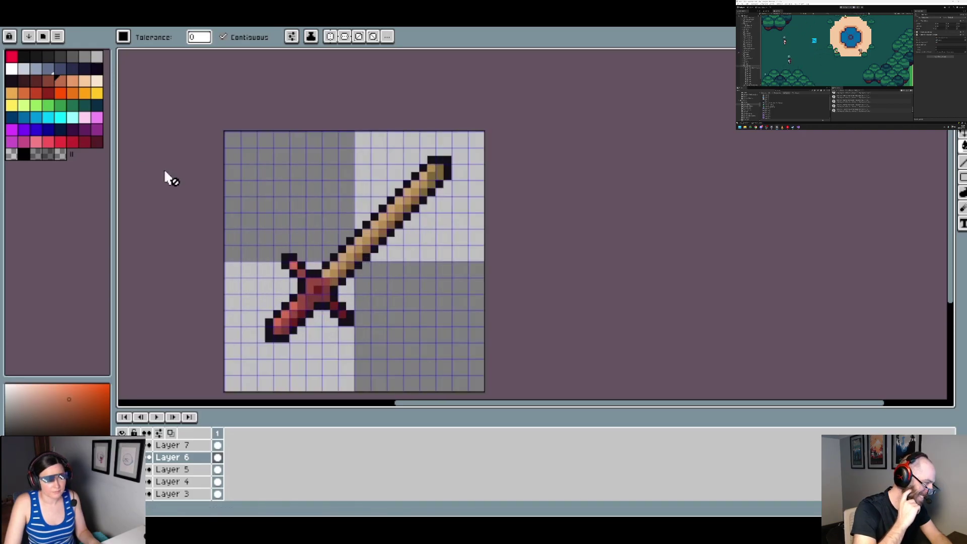
click(201, 22)
key(alt)
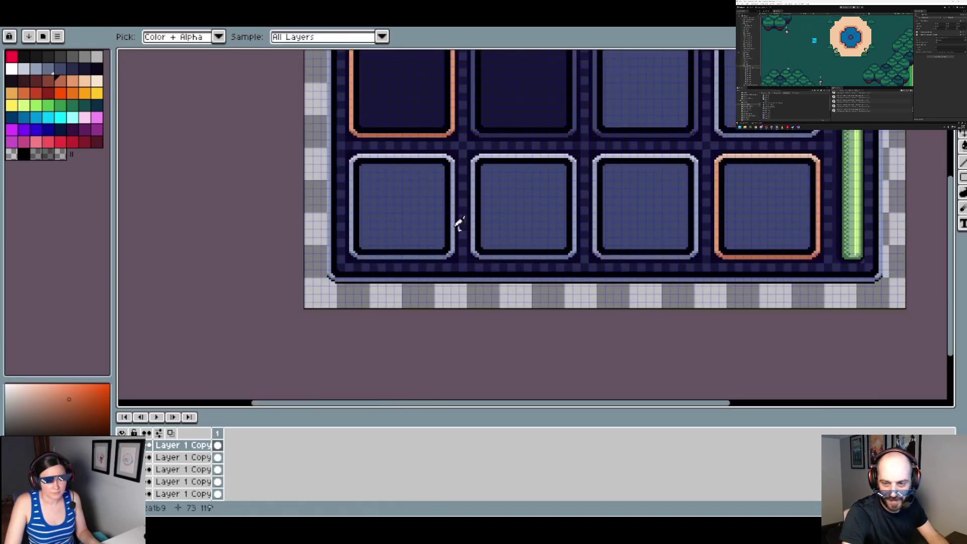
alt+click(454, 229)
click(186, 21)
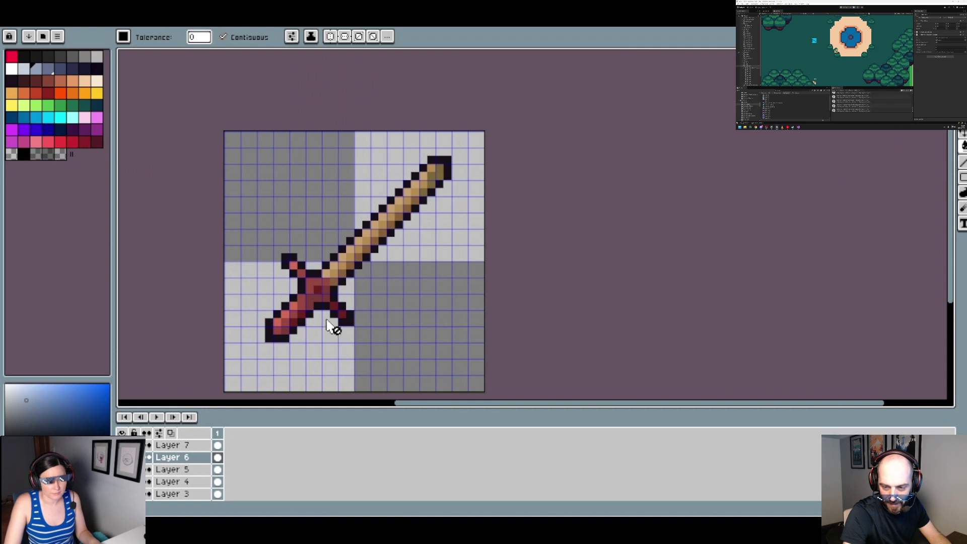
click(167, 446)
Pencil a 1 px pale blue-gray outline along the blade's lower-right edge and around the sword guard's upper-left arm
scroll(348, 296, up, 2)
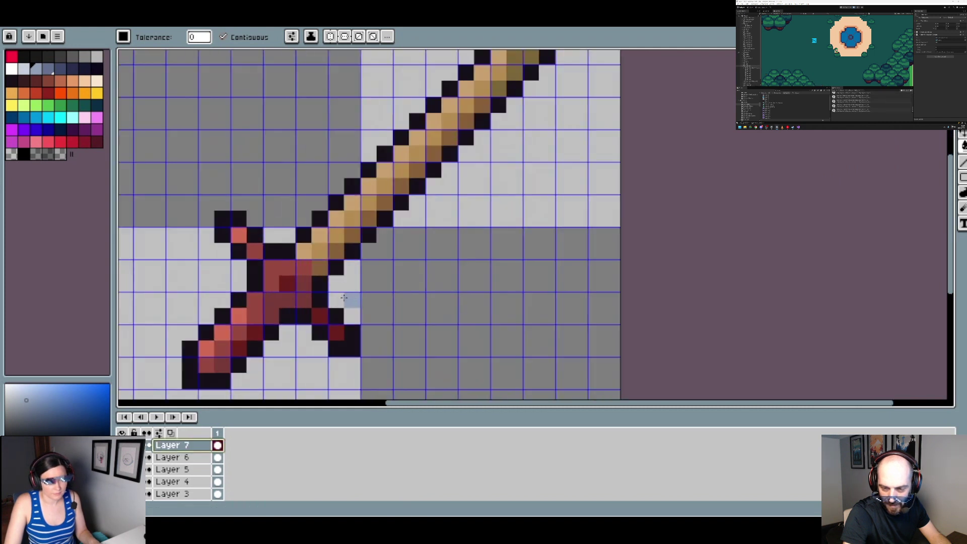
click(337, 288)
key(ctrl+z)
key(b)
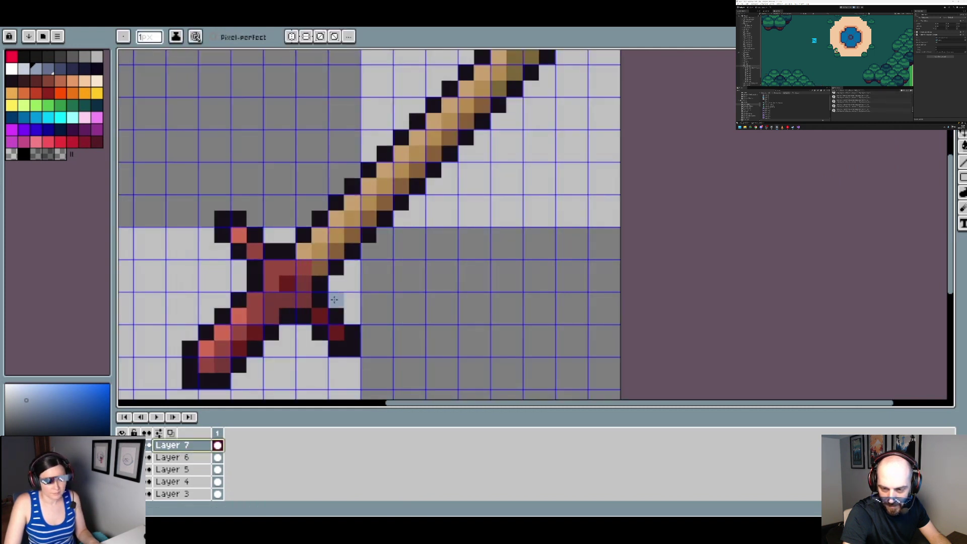
mouse_move(335, 299)
mouse_down()
mouse_move(336, 287)
mouse_move(451, 169)
mouse_up()
click(282, 224)
mouse_move(283, 234)
mouse_down()
mouse_move(227, 204)
mouse_move(207, 229)
mouse_move(232, 264)
mouse_up()
click(239, 284)
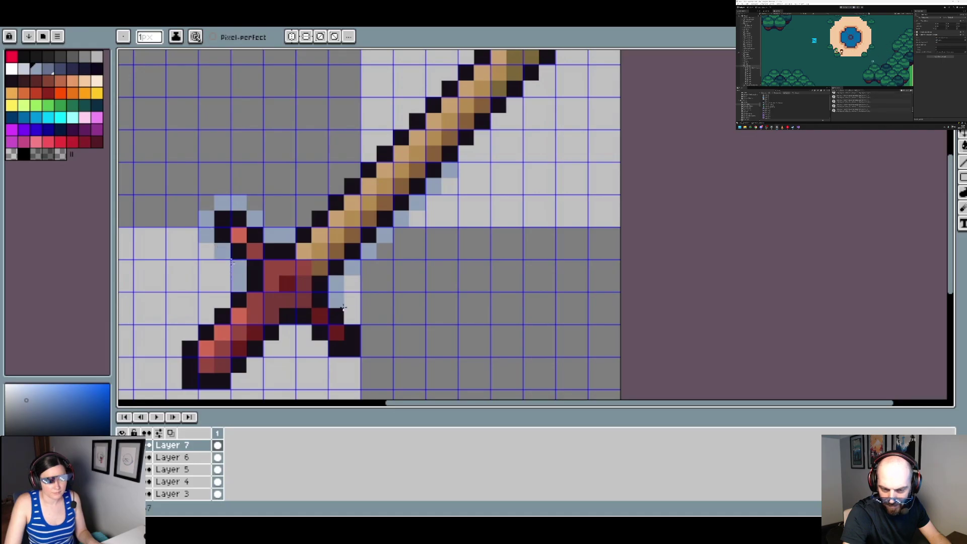
Continue the pale blue-gray outline around the guard's lower-right arm and the sword's handle
mouse_move(353, 302)
mouse_down()
mouse_move(367, 317)
mouse_move(353, 317)
mouse_move(368, 352)
mouse_move(355, 366)
mouse_move(313, 352)
mouse_up()
click(271, 348)
mouse_move(257, 361)
mouse_down()
mouse_move(238, 381)
mouse_move(194, 383)
mouse_move(182, 371)
mouse_move(183, 328)
mouse_move(207, 305)
mouse_up()
scroll(227, 373, down, 1)
scroll(227, 372, up, 1)
scroll(323, 204, down, 3)
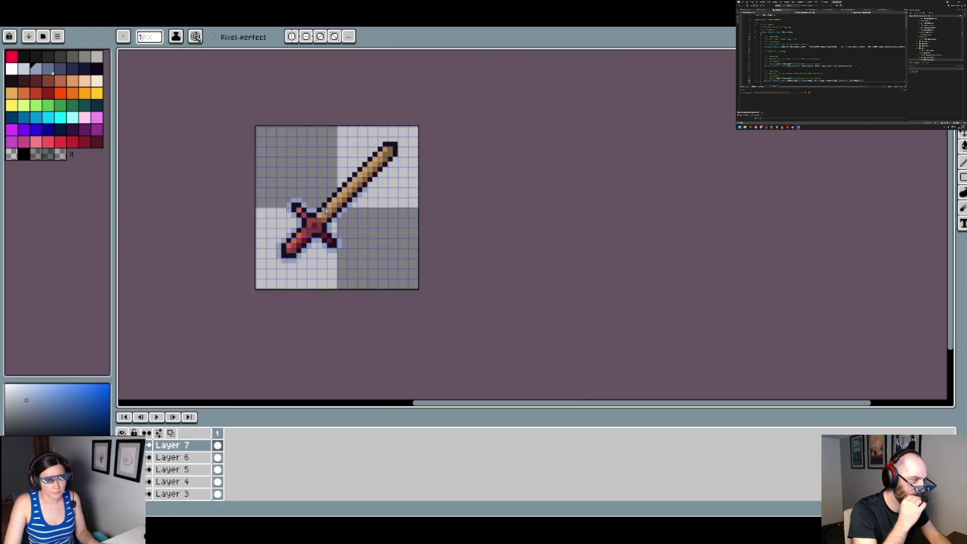
Complete the pale blue-gray outline around the blade's tip and down its upper-left edge to the guard
scroll(356, 132, up, 3)
click(396, 298)
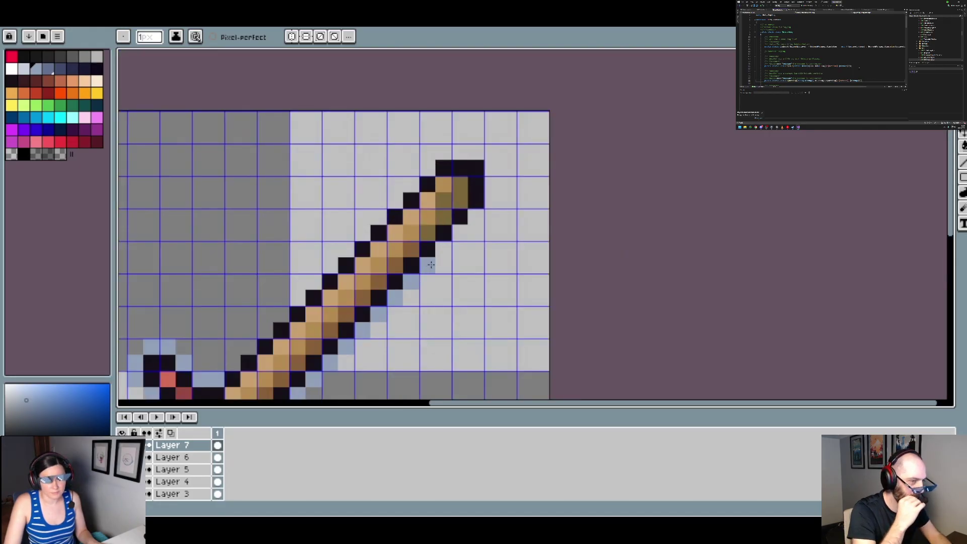
mouse_move(449, 250)
mouse_down()
mouse_move(491, 202)
mouse_move(493, 170)
mouse_move(477, 153)
mouse_move(442, 155)
mouse_move(396, 190)
mouse_move(236, 357)
mouse_up()
key(ctrl)
scroll(237, 358, down, 3)
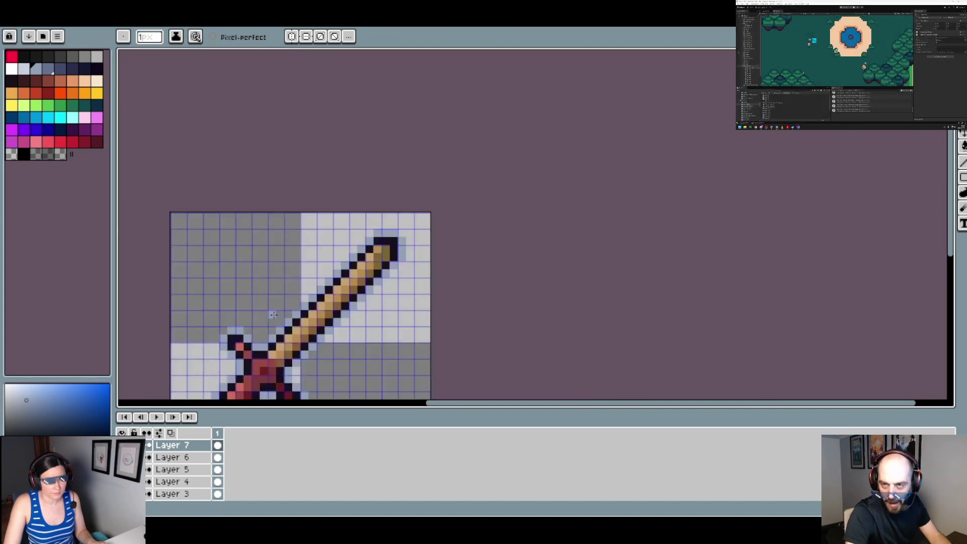
scroll(276, 320, up, 1)
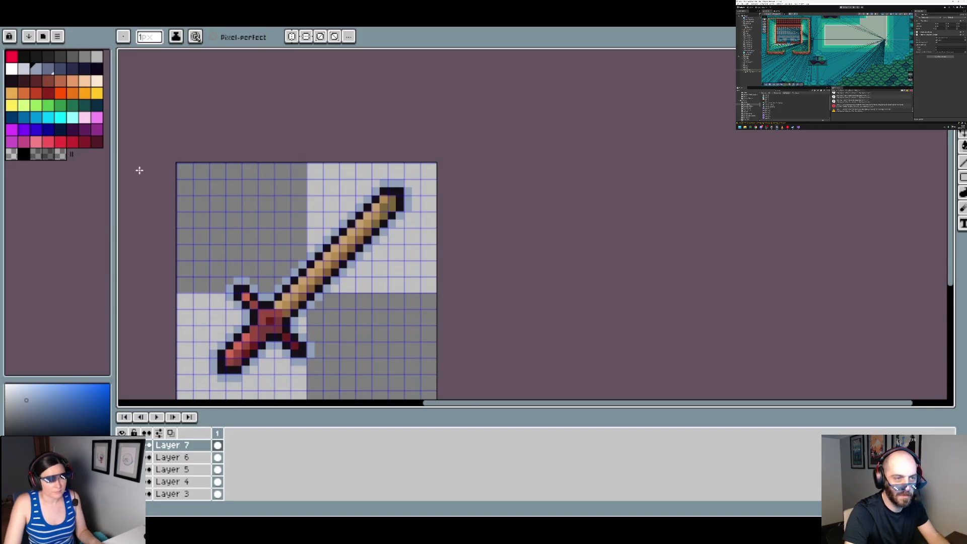
Fill the darkest red pixels of the sword's guard and handle with dark maroon using the Paint Bucket
click(97, 143)
scroll(283, 367, up, 2)
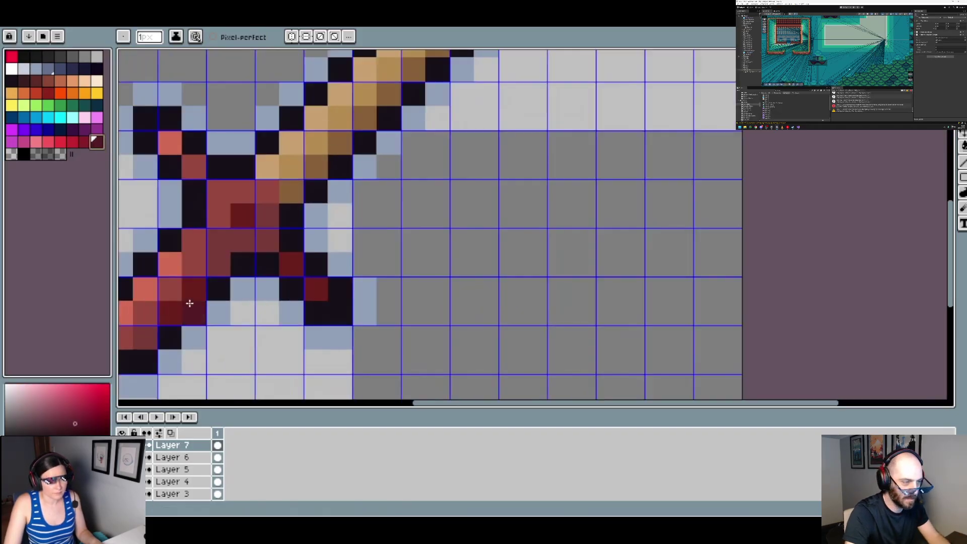
key(g)
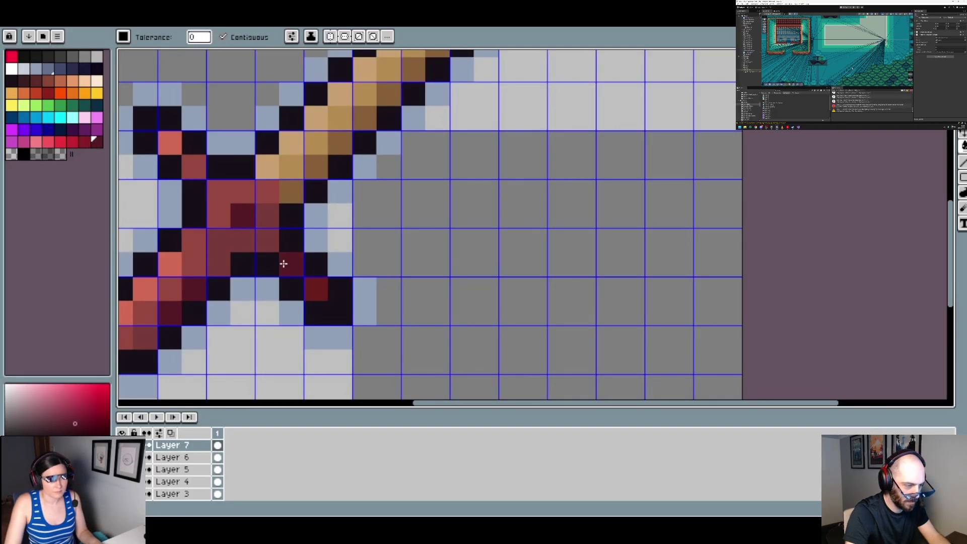
scroll(282, 267, down, 2)
scroll(280, 293, up, 1)
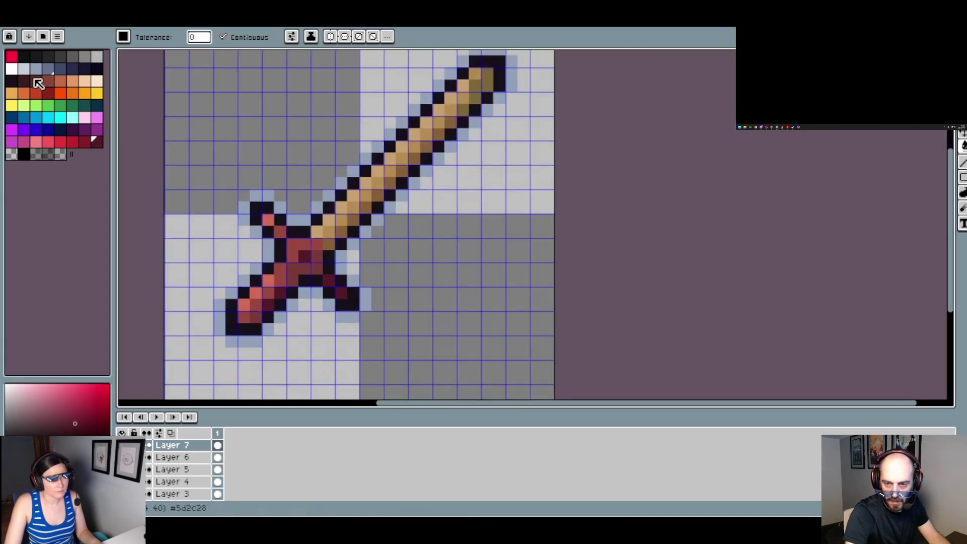
Recolor the sword's guard and handle with dark brown #5d2c28, medium brown and light orange-brown using the Paint Bucket
click(35, 81)
scroll(261, 309, up, 1)
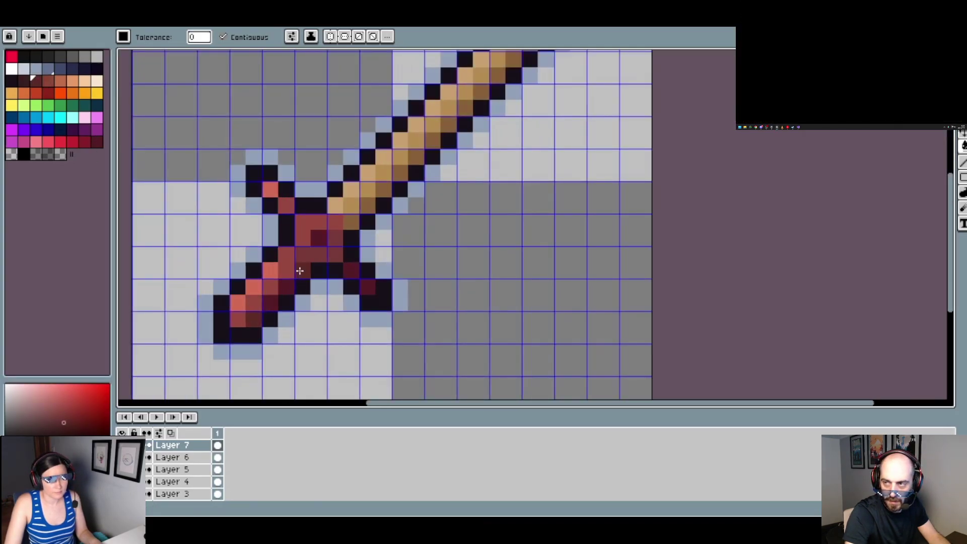
click(48, 80)
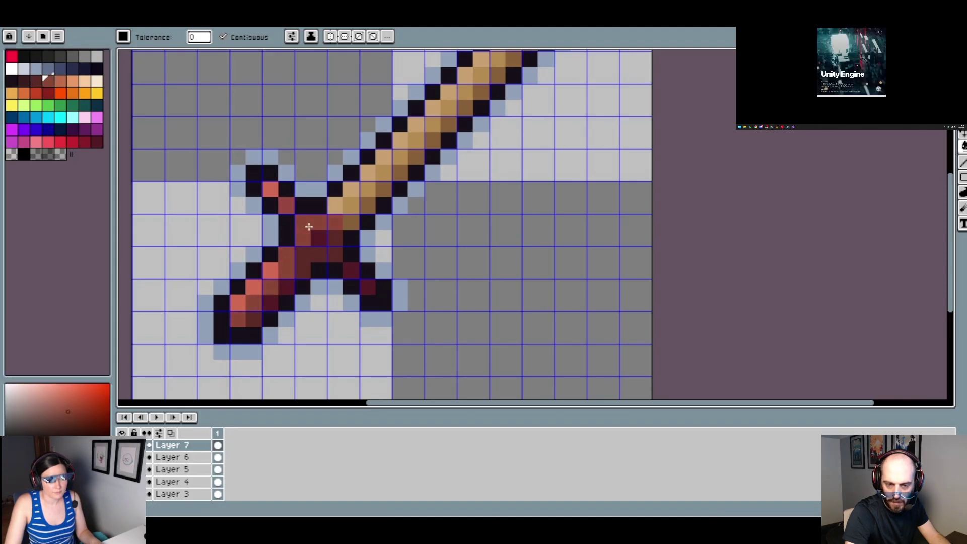
click(60, 80)
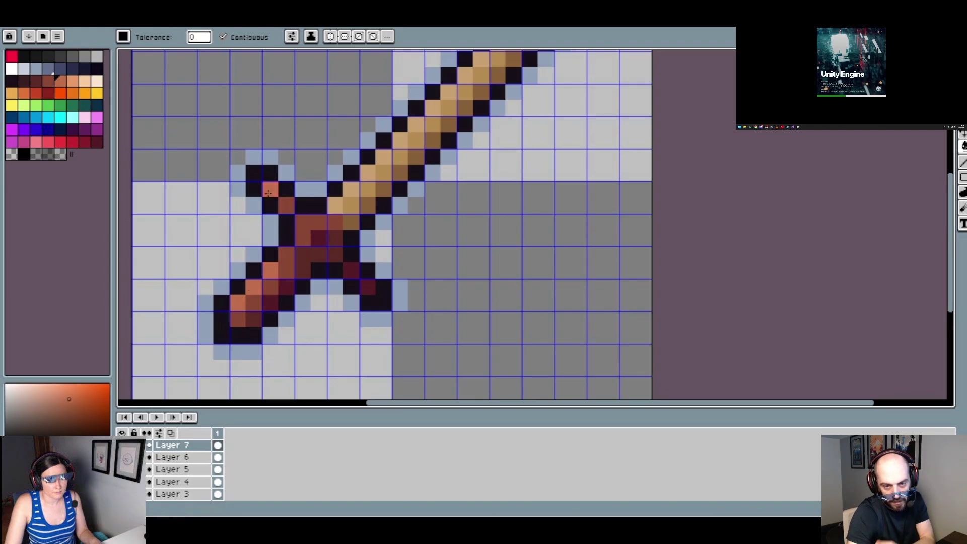
click(268, 193)
Fill the highlight pixels along the blade's upper-left side with pale peach, from the guard up to the tip
drag(447, 237, 328, 350)
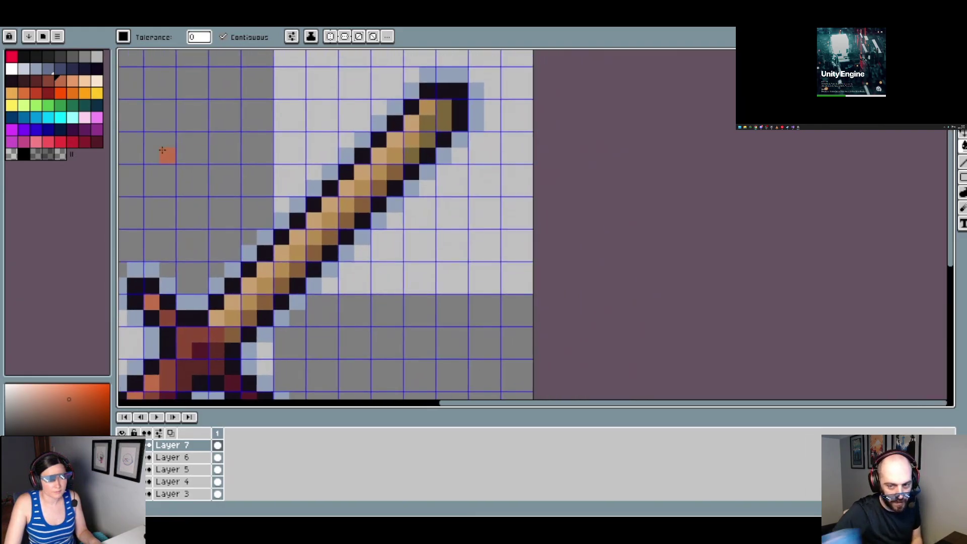
scroll(315, 219, down, 2)
scroll(298, 152, up, 1)
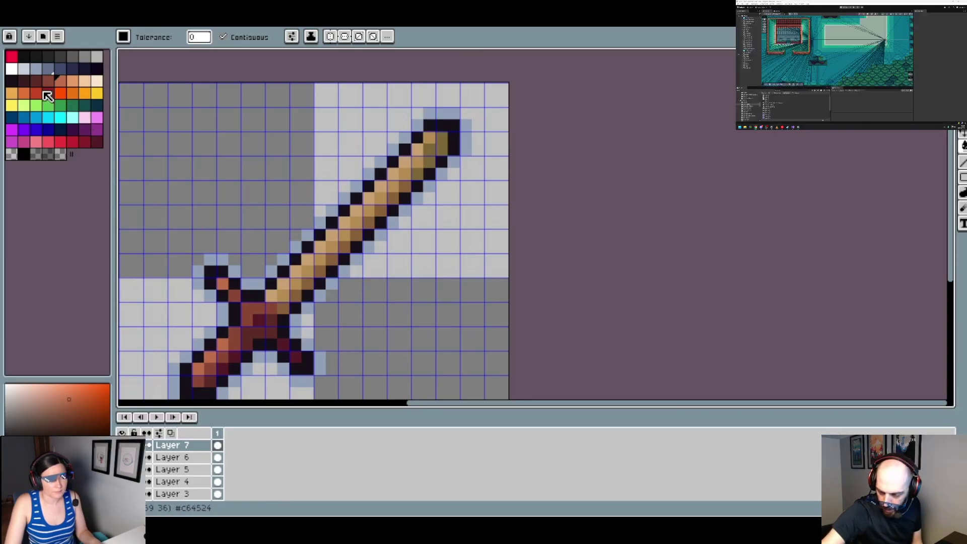
click(86, 82)
click(272, 296)
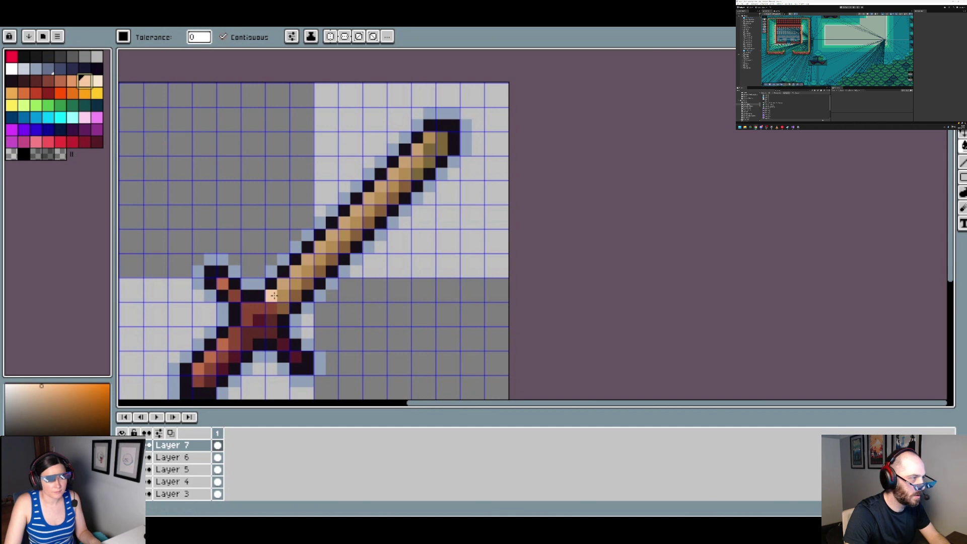
click(283, 284)
click(295, 271)
click(308, 259)
click(320, 247)
click(331, 234)
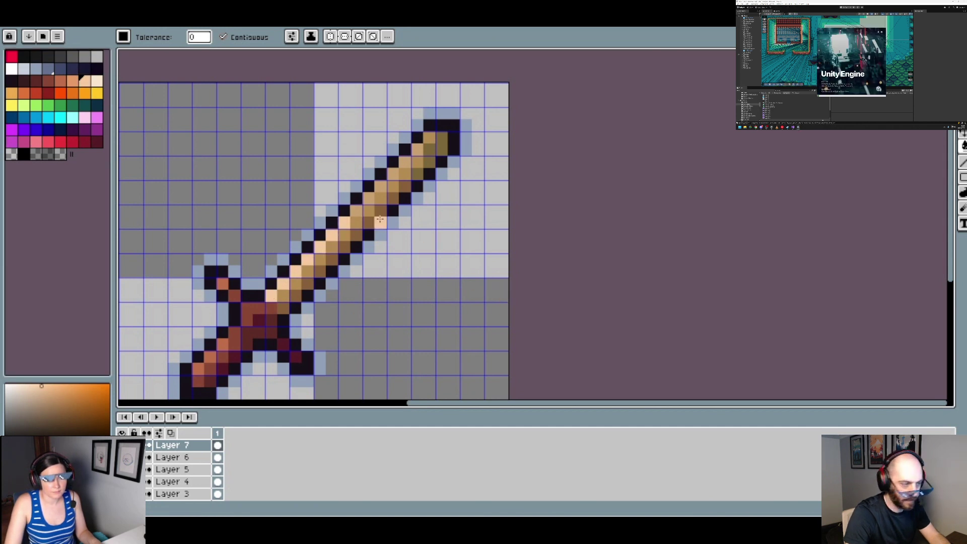
click(368, 198)
click(380, 185)
click(392, 173)
click(405, 161)
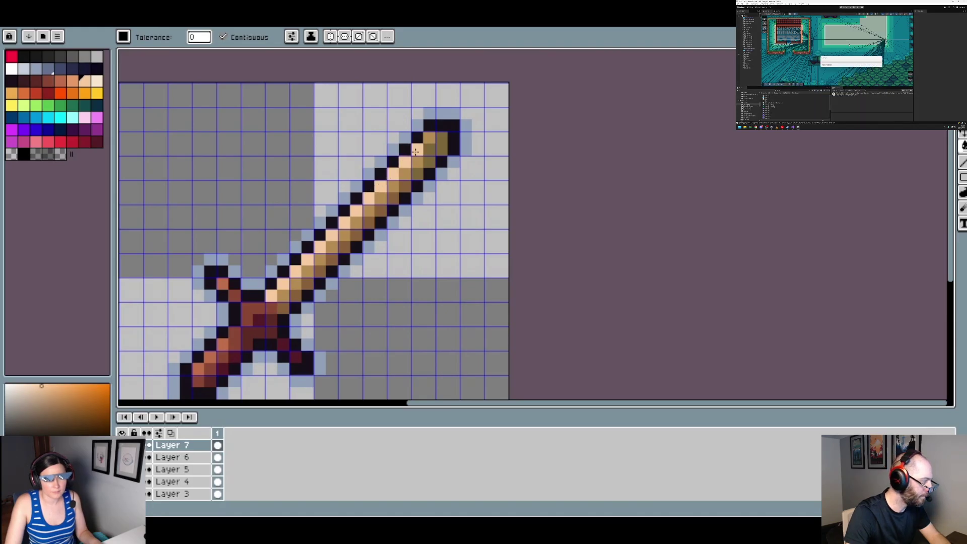
Fill the midtone pixels along the middle of the blade and at its tip with light orange #e69c69
click(72, 81)
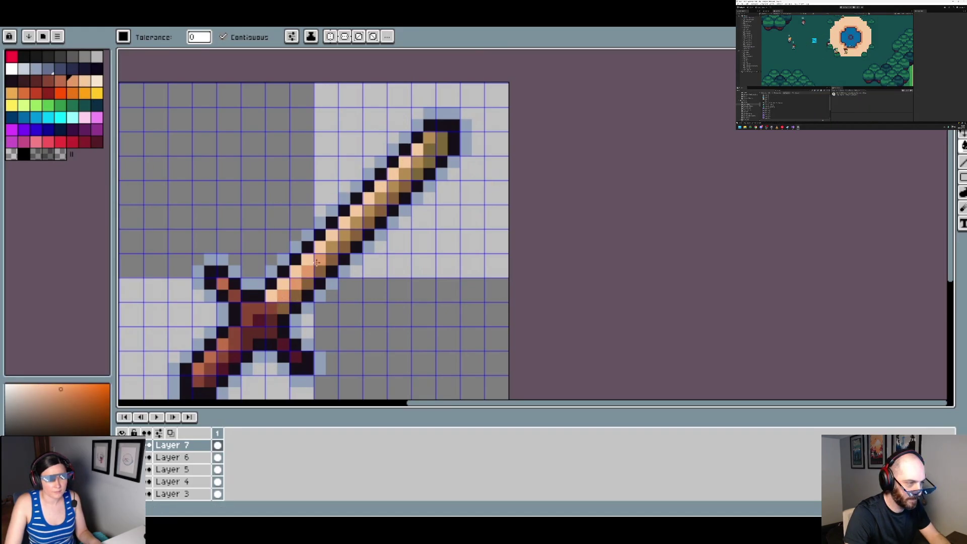
click(344, 236)
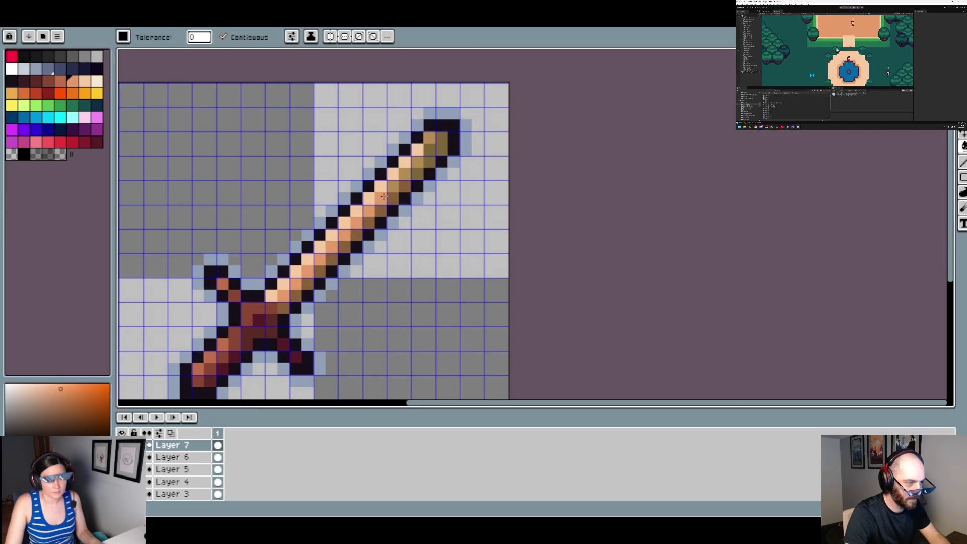
click(405, 176)
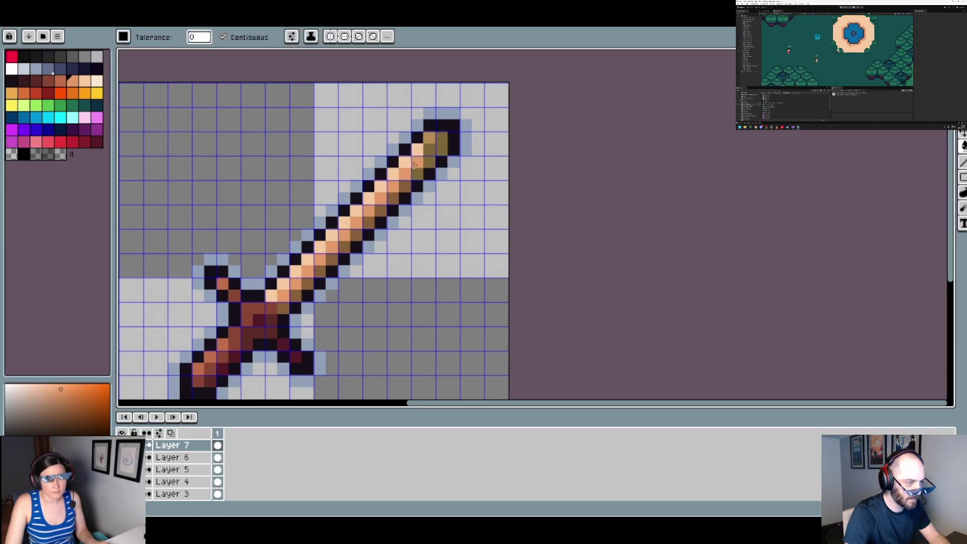
click(427, 138)
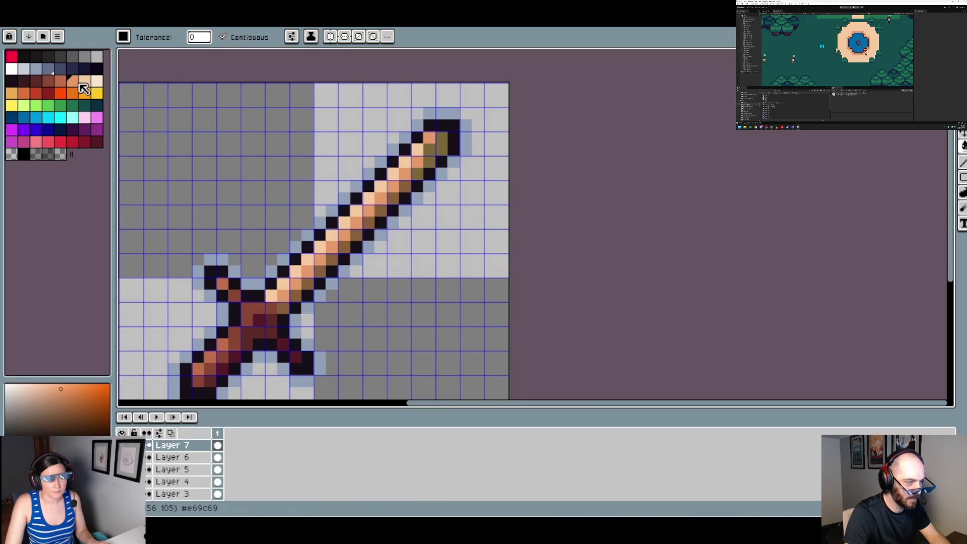
Shade the blade's lower-right side and tip with orange-brown, adding darker brown pixels along the edge
click(61, 81)
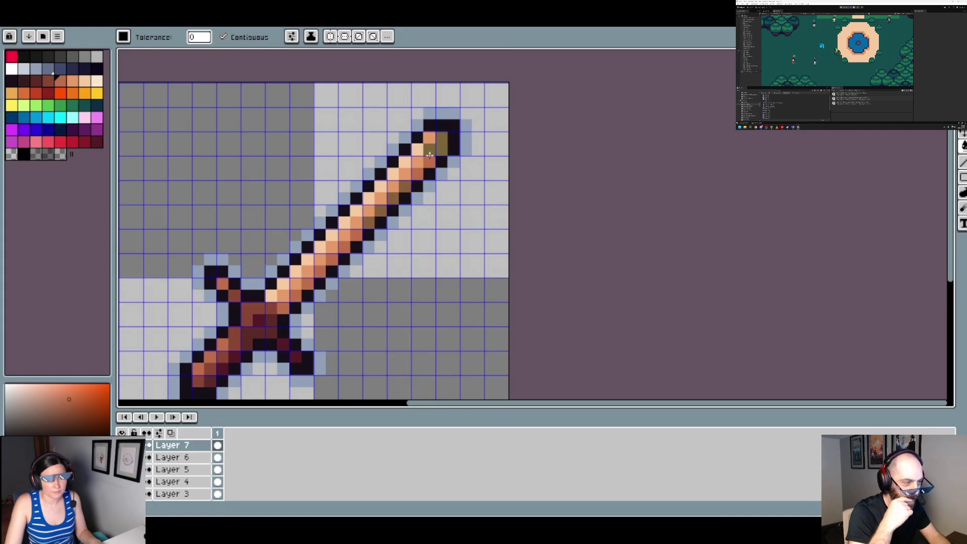
key(bracketleft)
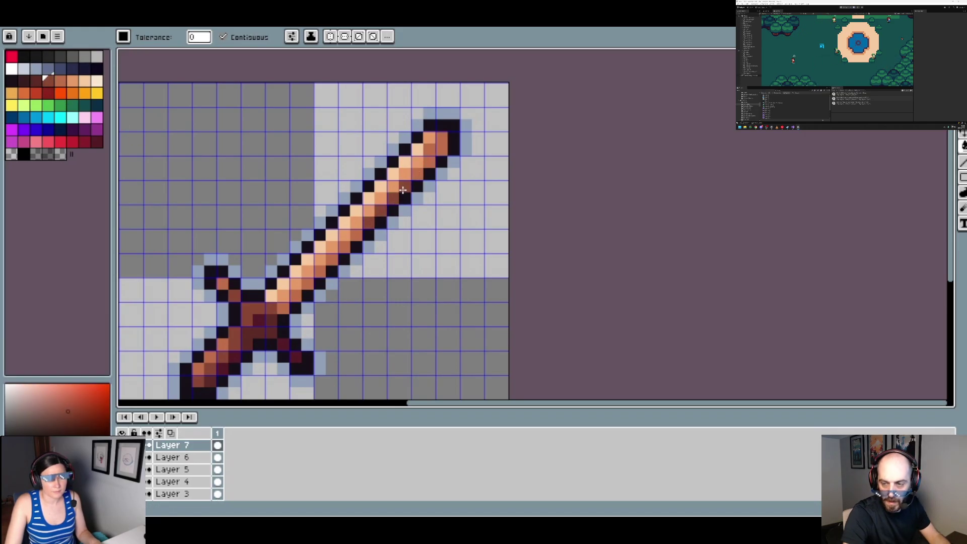
scroll(398, 253, down, 3)
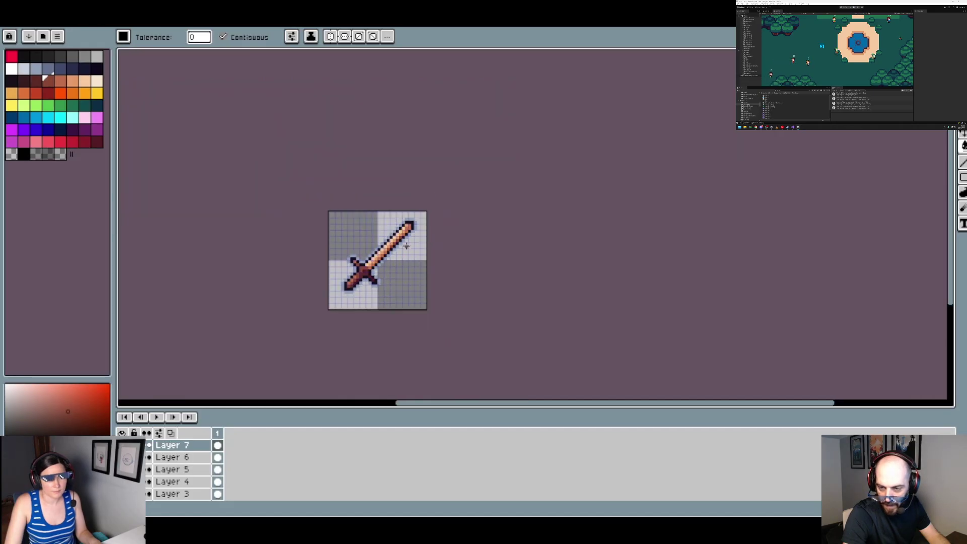
scroll(406, 247, up, 2)
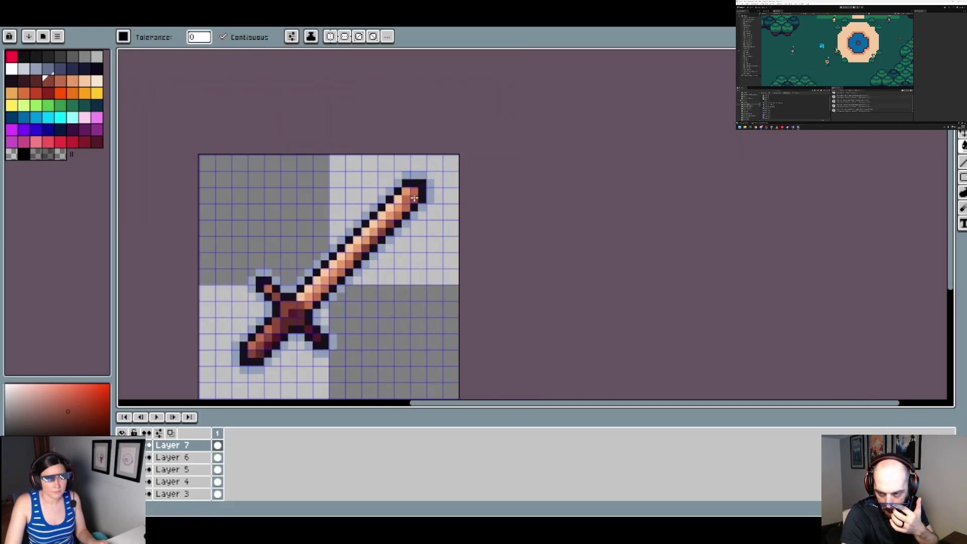
Examine the recolored sword at several zoom levels to judge its shading and outline
key(b)
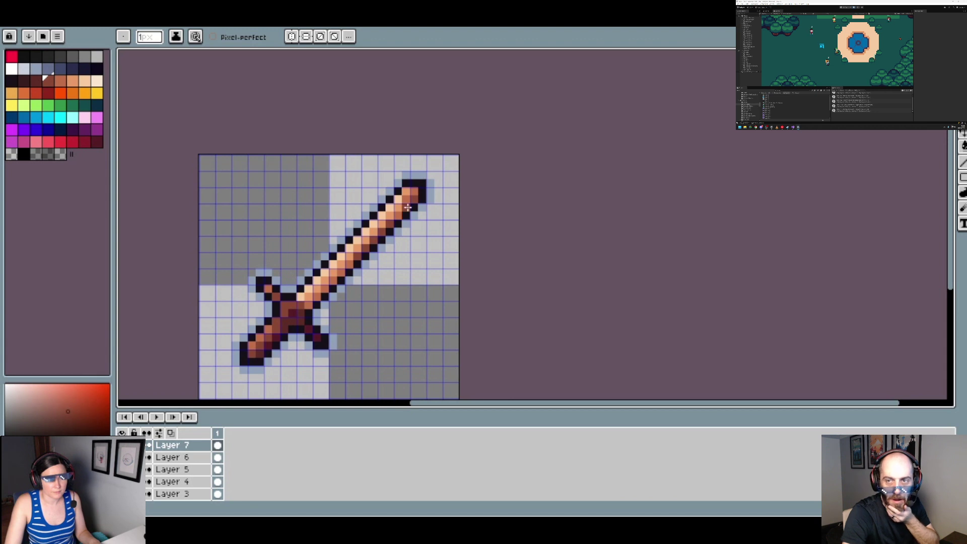
scroll(413, 240, up, 2)
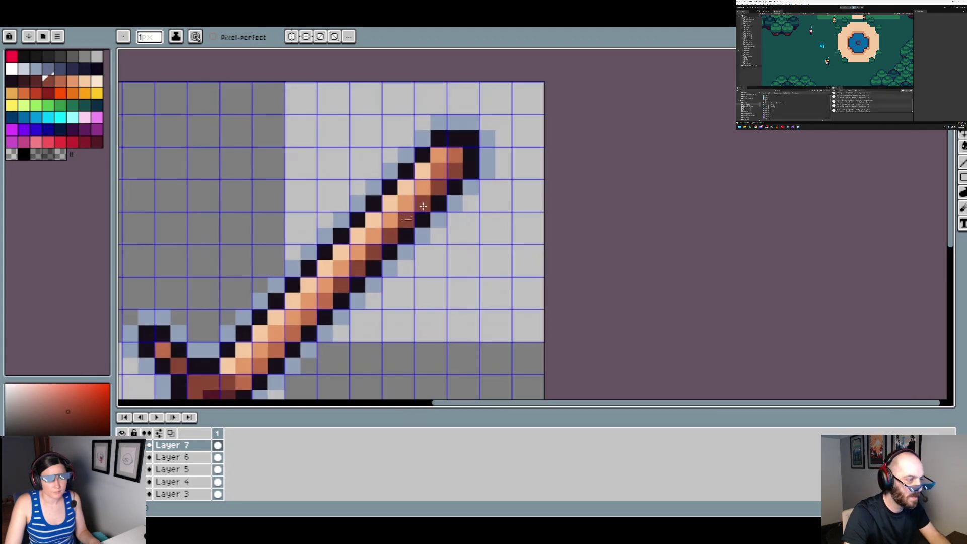
scroll(440, 227, down, 3)
scroll(440, 229, down, 1)
scroll(433, 247, up, 4)
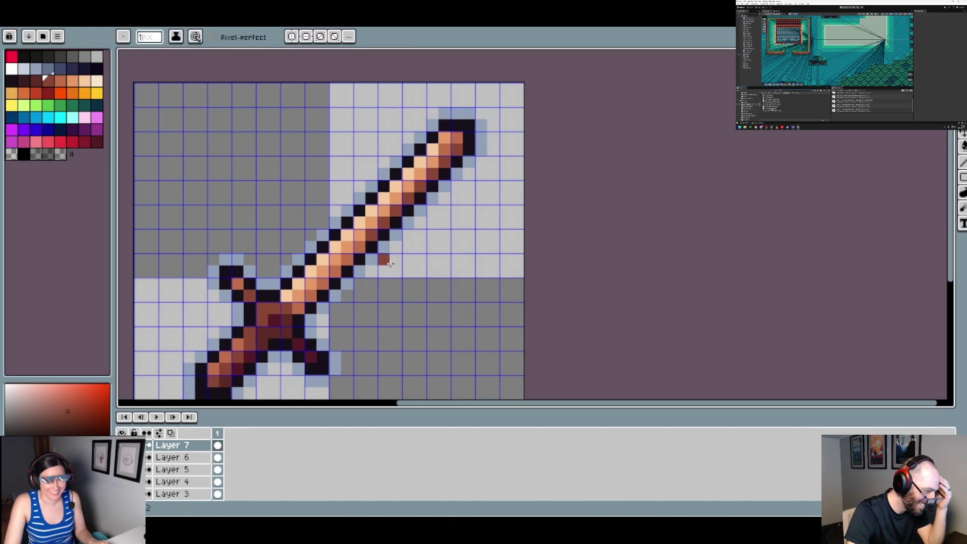
scroll(420, 258, down, 3)
scroll(446, 200, up, 1)
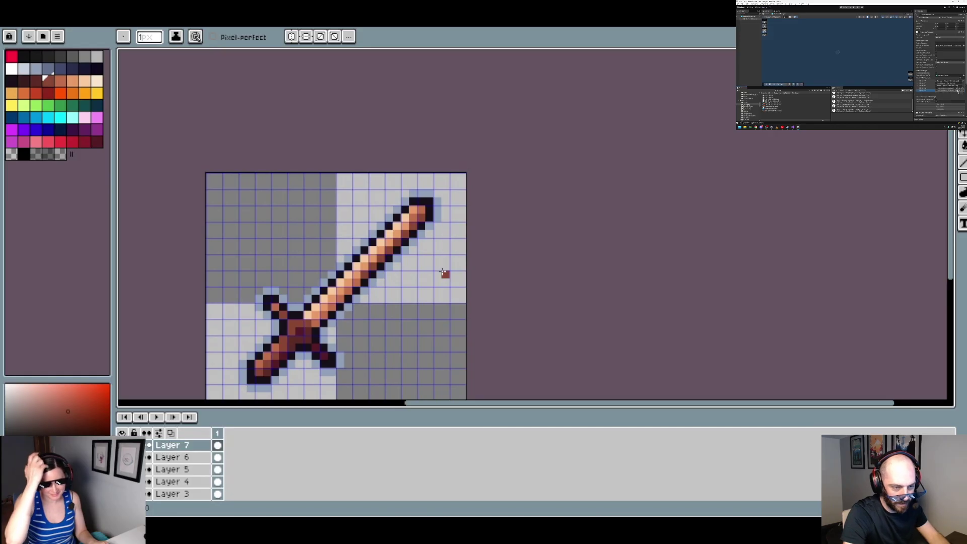
scroll(423, 266, down, 2)
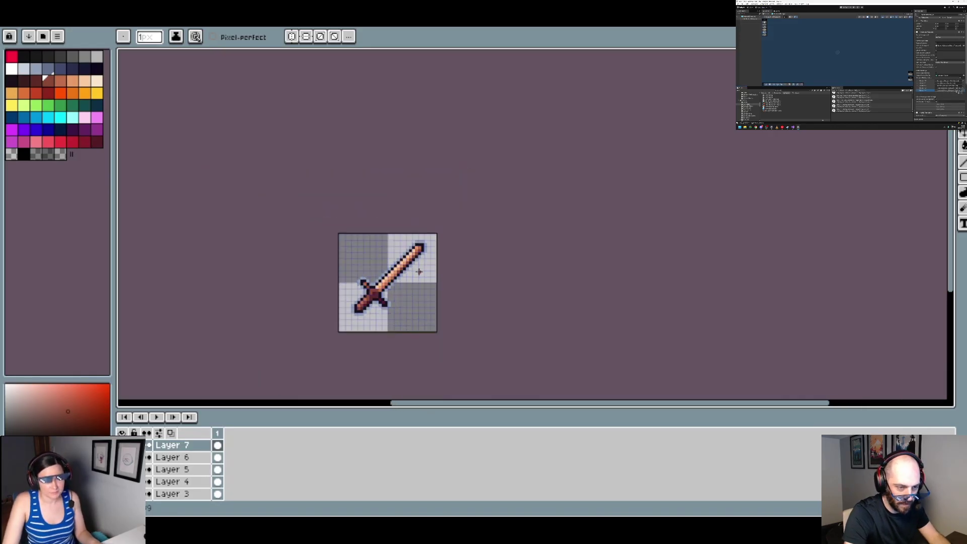
scroll(424, 278, up, 1)
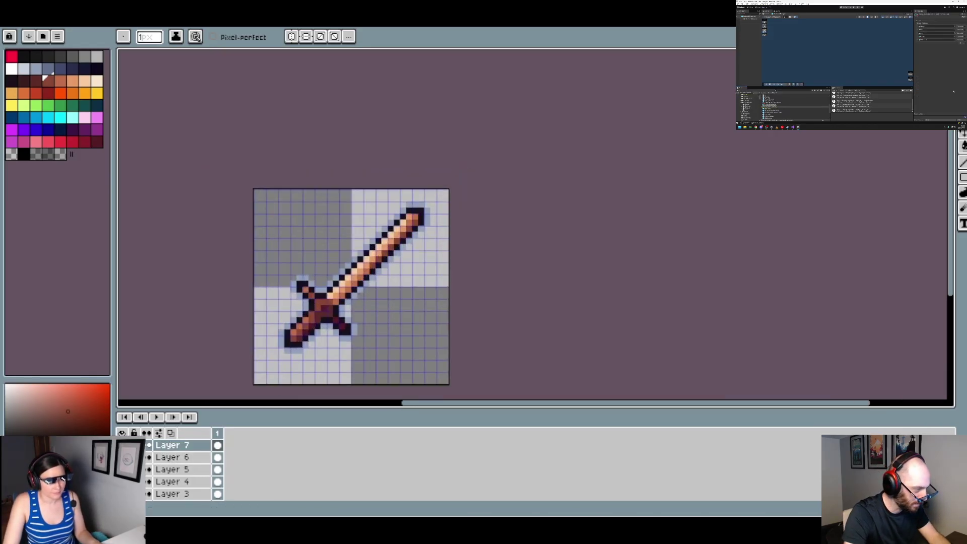
Hide the sword on Layer 7 and show the spear on Layer 8
click(121, 446)
scroll(168, 454, up, 1)
click(122, 457)
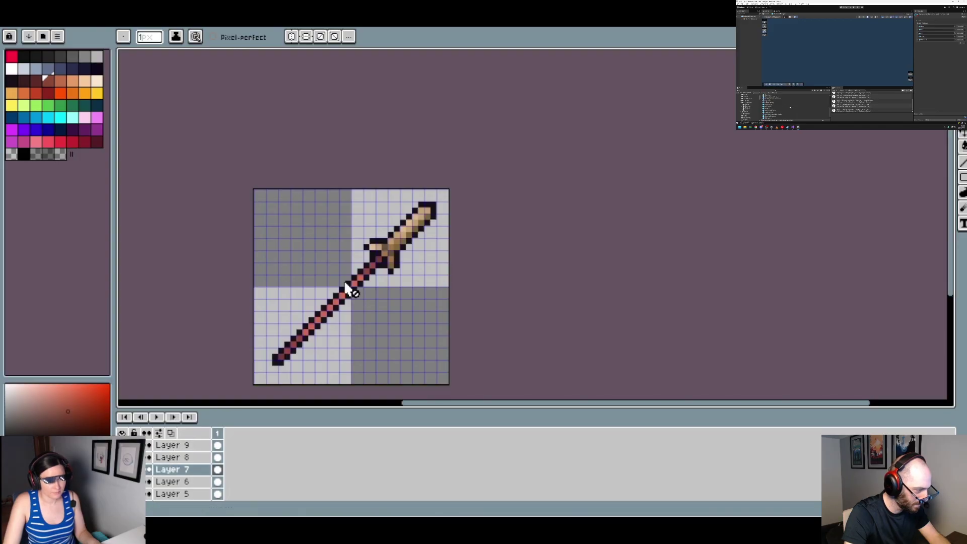
Sample the pale blue-gray from an inventory slot border in the other open file and return to the Loot Items sprite
click(353, 19)
key(i)
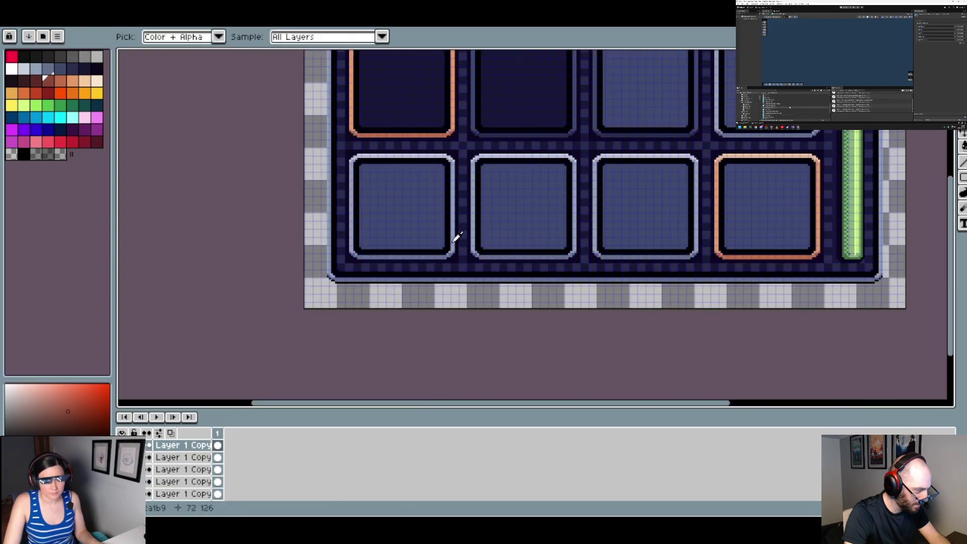
alt+click(453, 242)
click(207, 19)
scroll(355, 363, up, 1)
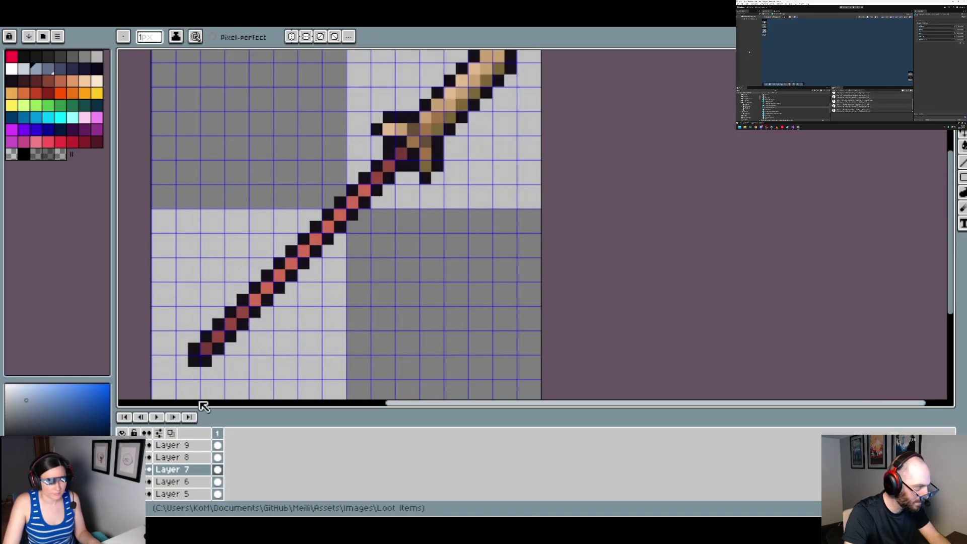
On Layer 8, pencil a 1 px pale blue-gray outline around the spear's butt and up the shaft's upper-left edge
click(174, 457)
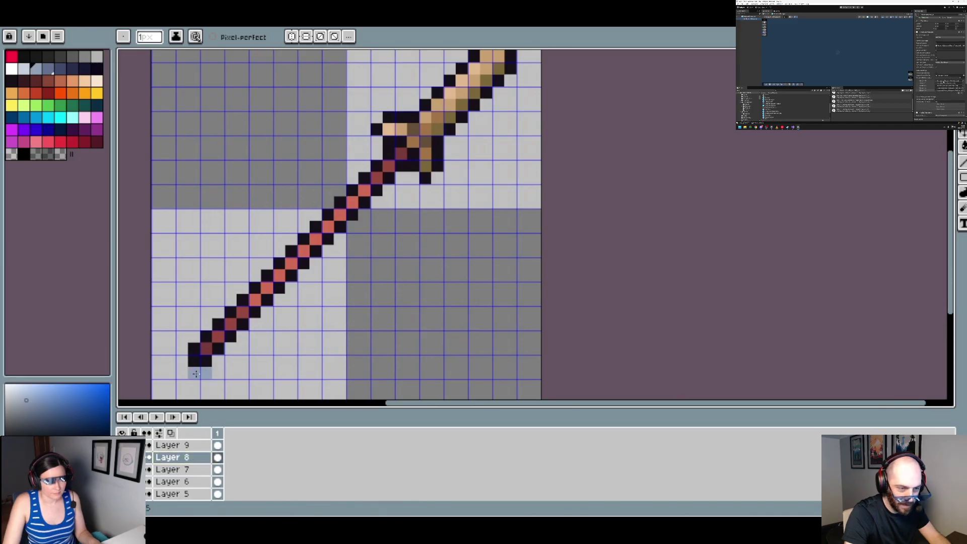
click(190, 345)
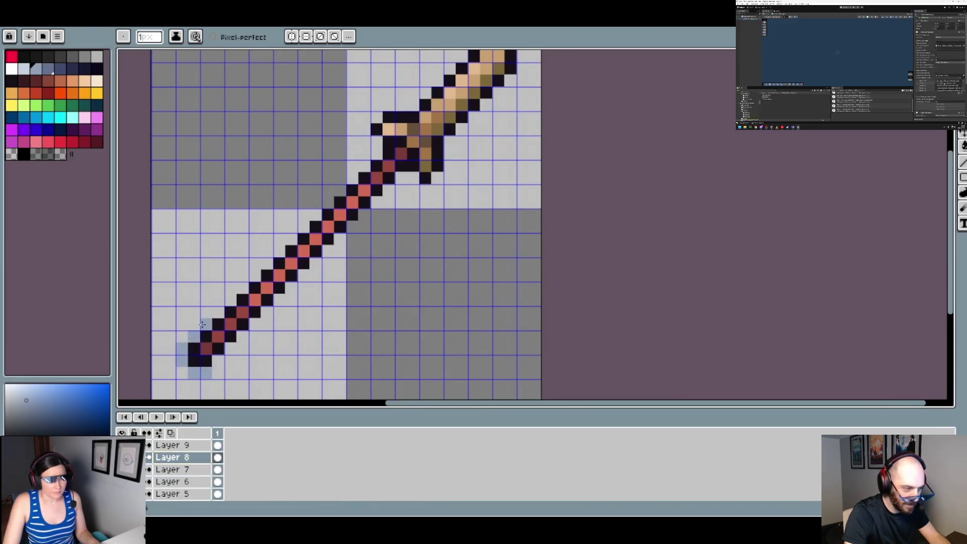
click(243, 289)
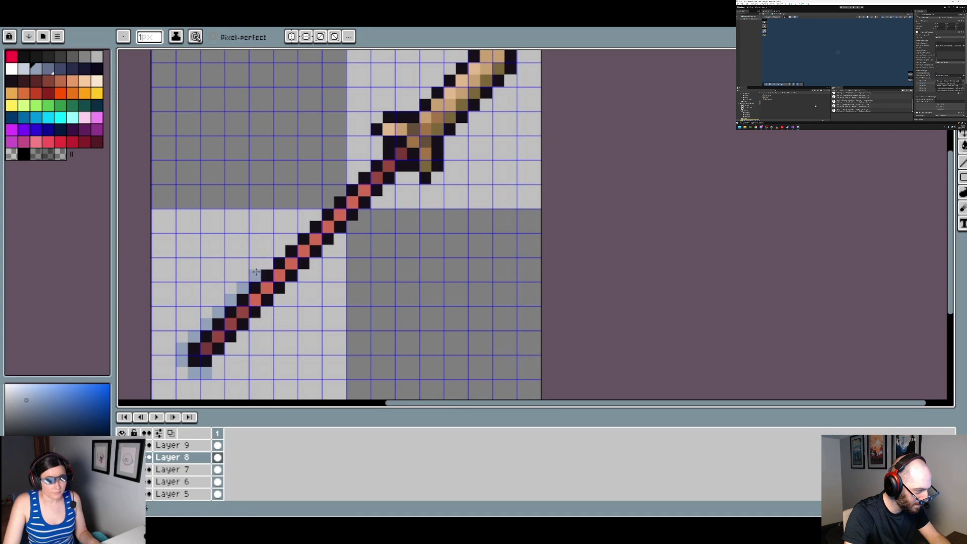
click(262, 266)
drag(292, 244, 335, 191)
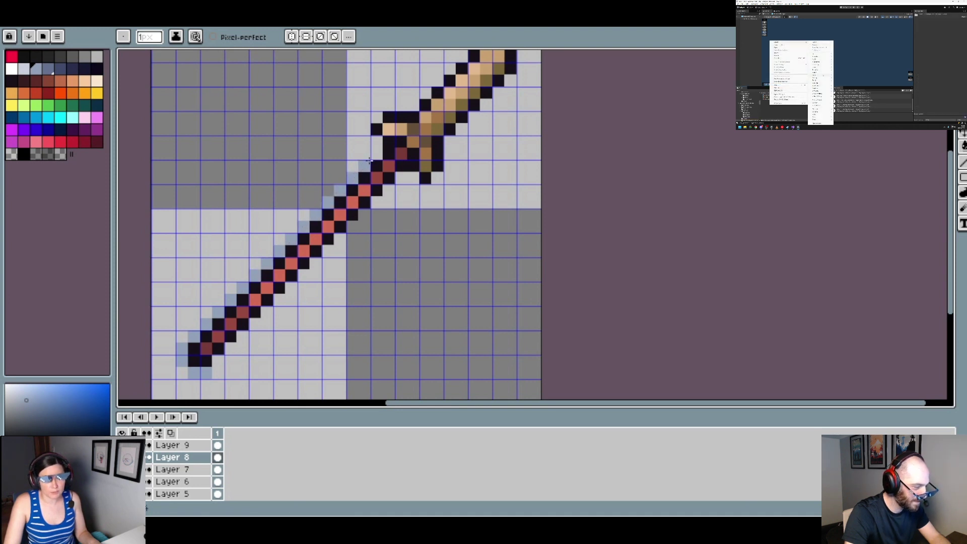
Continue the pale blue-gray outline around the spearhead's left barb and along the shaft's lower-right edge to the lower barb
drag(370, 160, 377, 142)
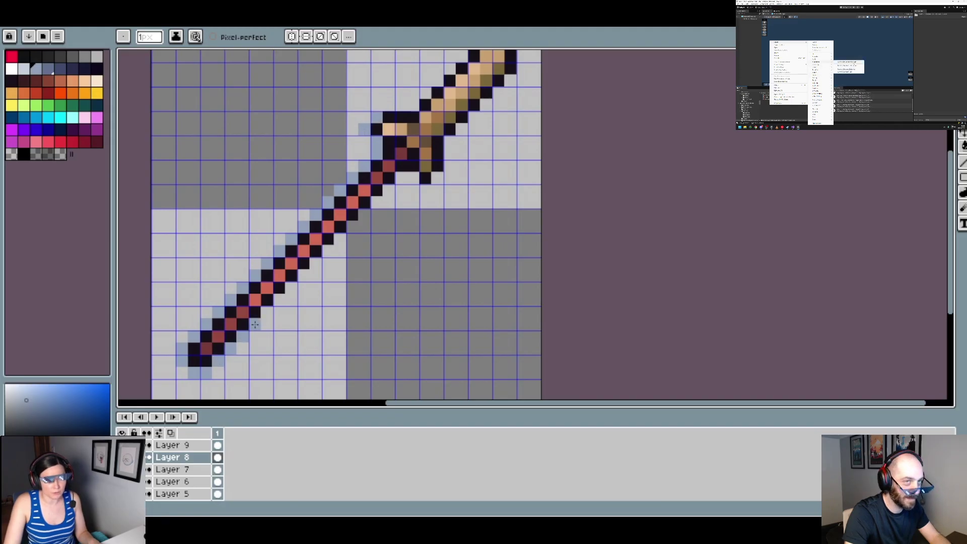
click(305, 273)
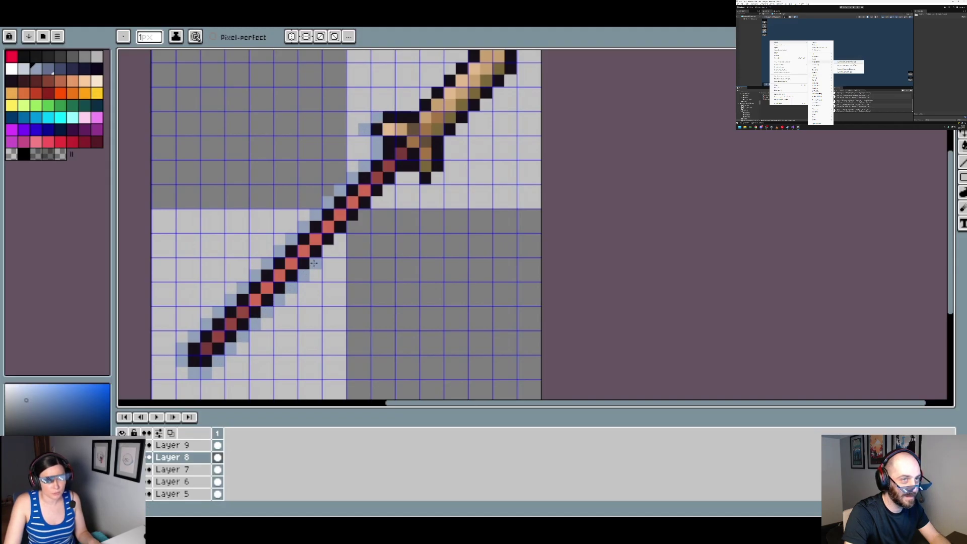
click(376, 203)
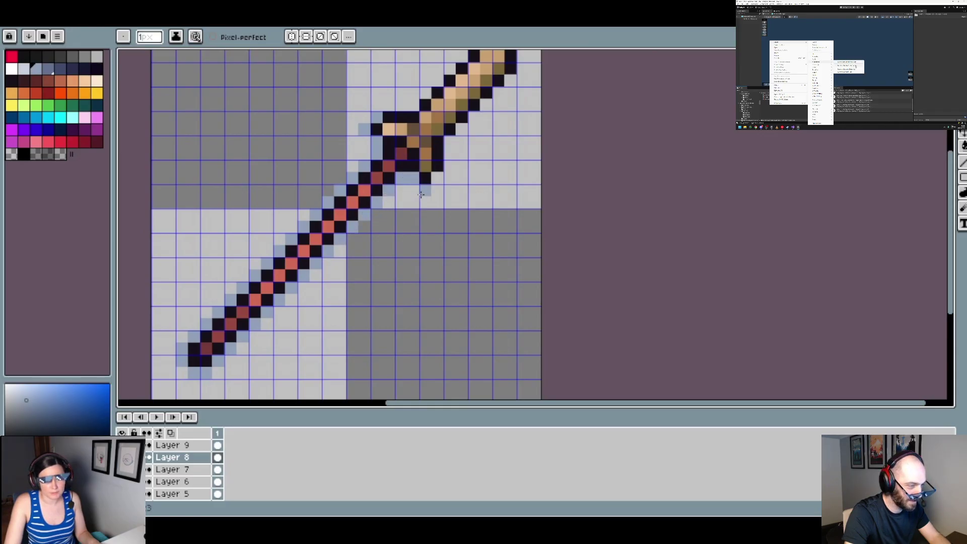
Continue the pale blue-gray outline from the lower barb around the spearhead, covering both long edges and the tip
scroll(437, 180, down, 2)
scroll(430, 253, up, 2)
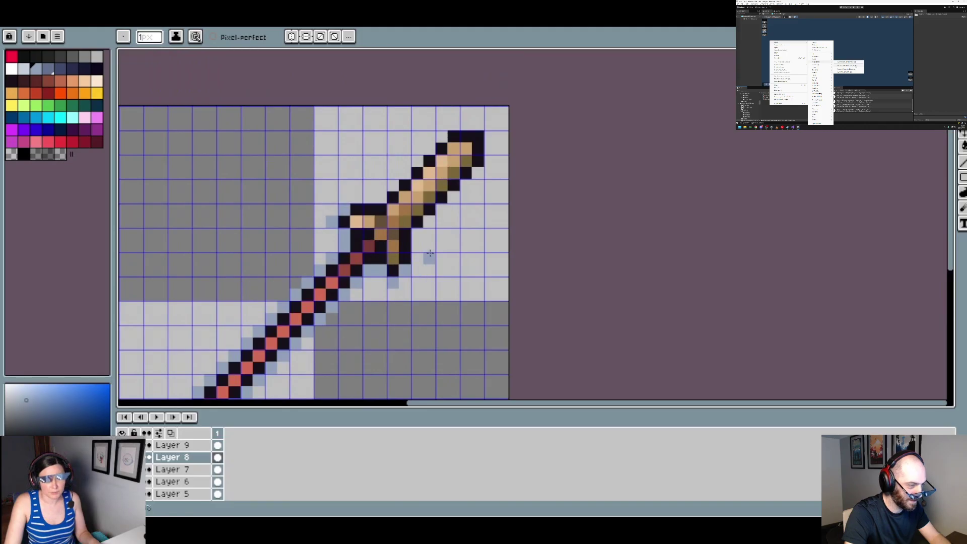
drag(421, 257, 418, 234)
mouse_move(369, 197)
mouse_down()
mouse_move(357, 197)
mouse_move(381, 196)
mouse_up()
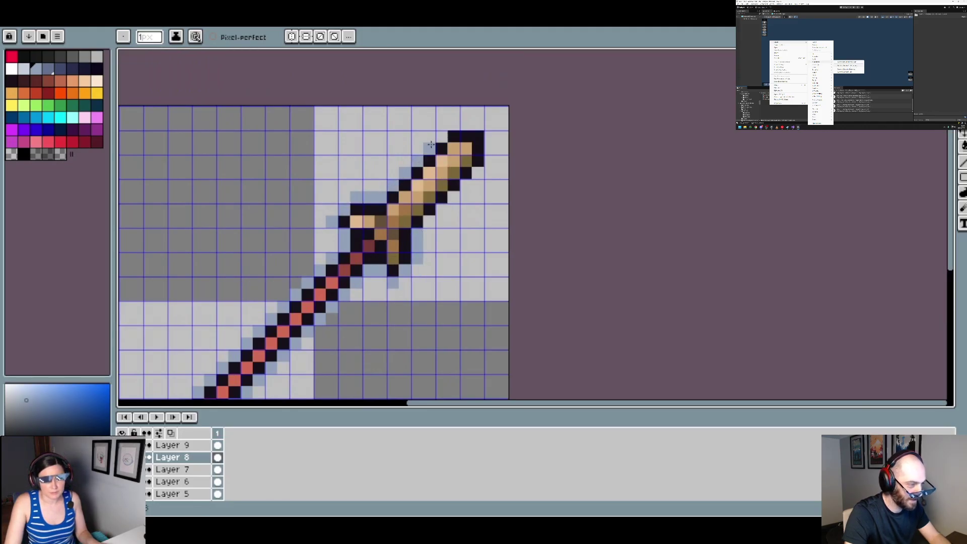
mouse_move(431, 145)
mouse_down()
mouse_move(478, 126)
mouse_move(493, 137)
mouse_move(484, 168)
mouse_up()
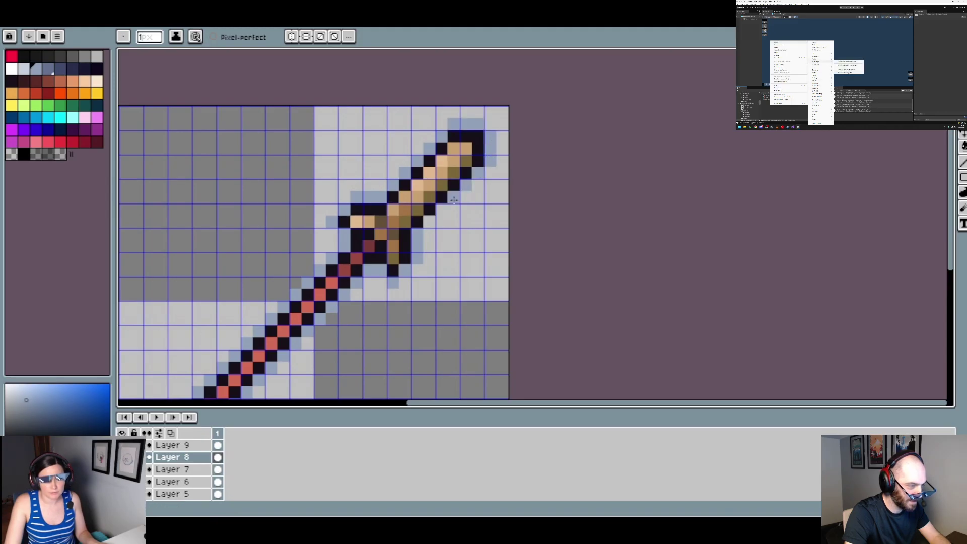
scroll(419, 260, down, 3)
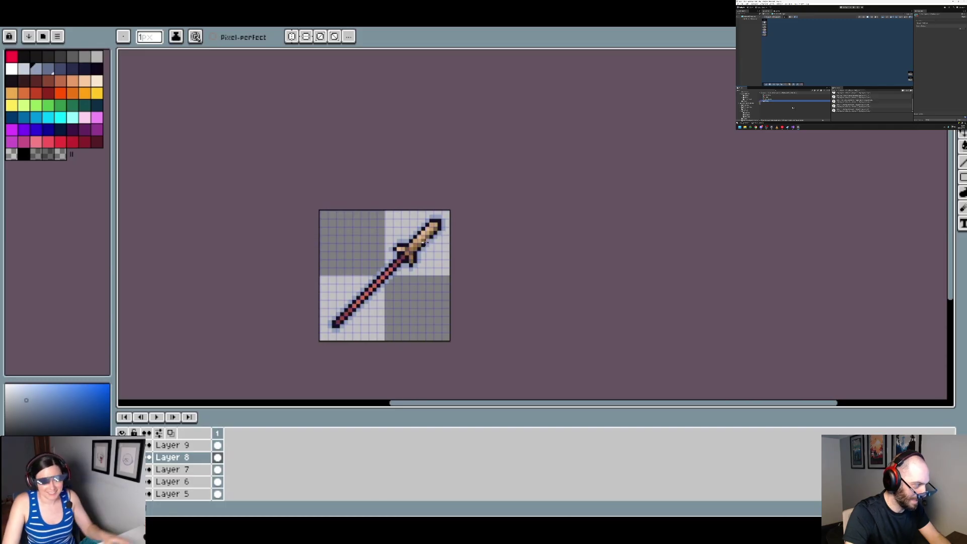
Recolor the end pixels of the spear shaft, at the butt and under the spearhead, in dark brown
scroll(425, 243, up, 1)
scroll(302, 330, down, 1)
scroll(293, 376, up, 2)
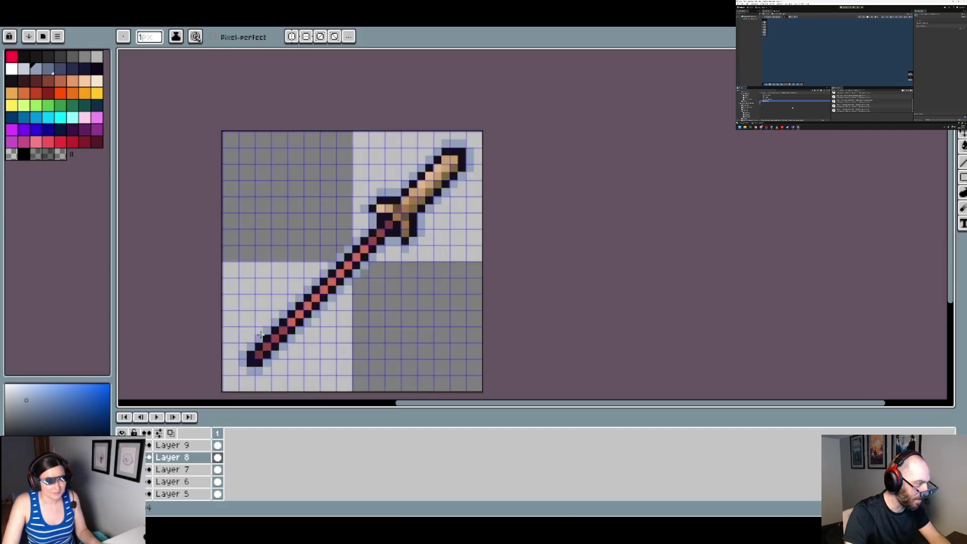
scroll(299, 289, up, 1)
scroll(310, 318, down, 1)
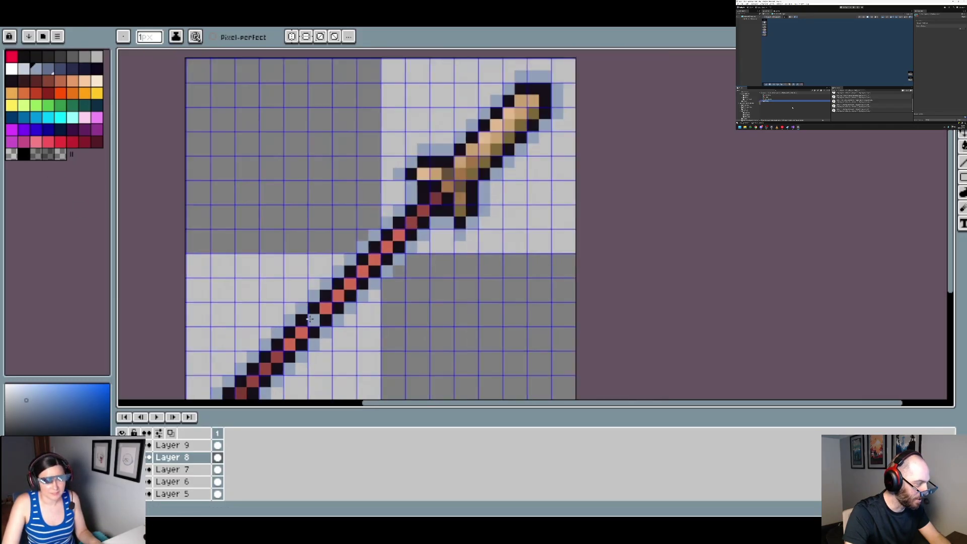
click(36, 81)
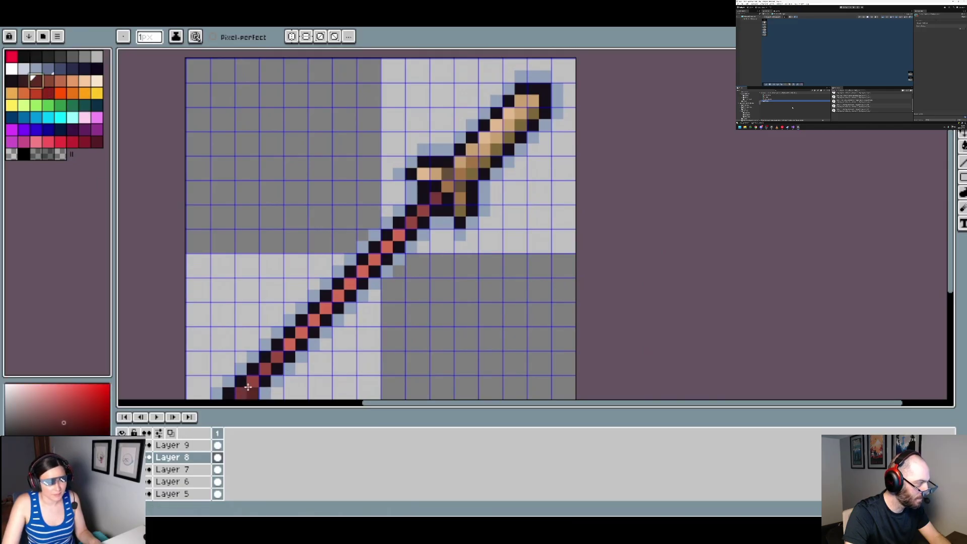
scroll(237, 384, up, 1)
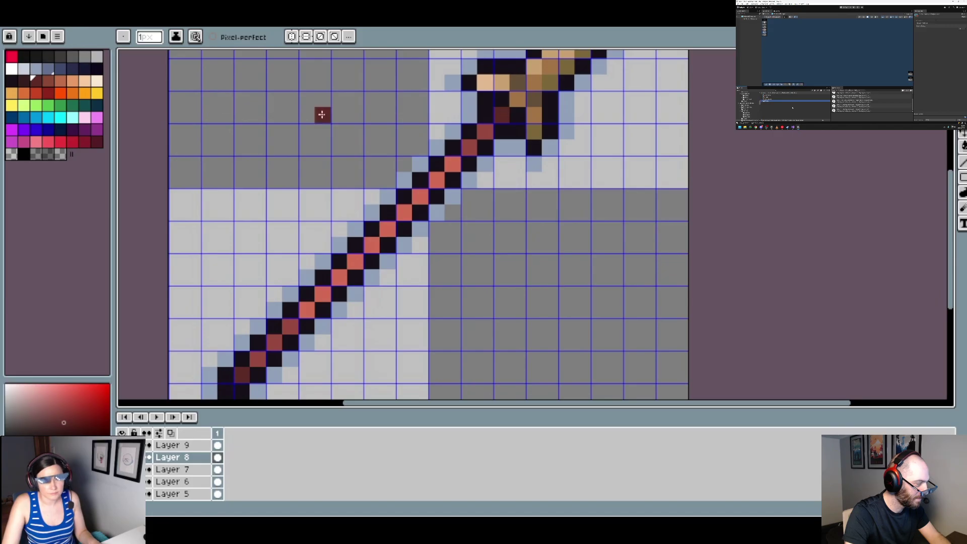
Recolor the shaft pixels near both ends in reddish brown and the shaft's middle section in lighter orange-brown
click(47, 81)
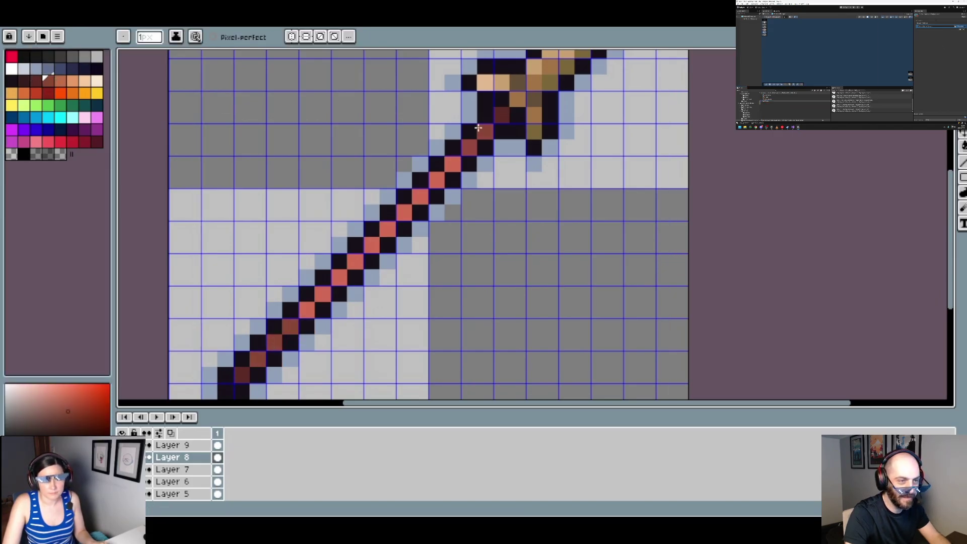
click(453, 164)
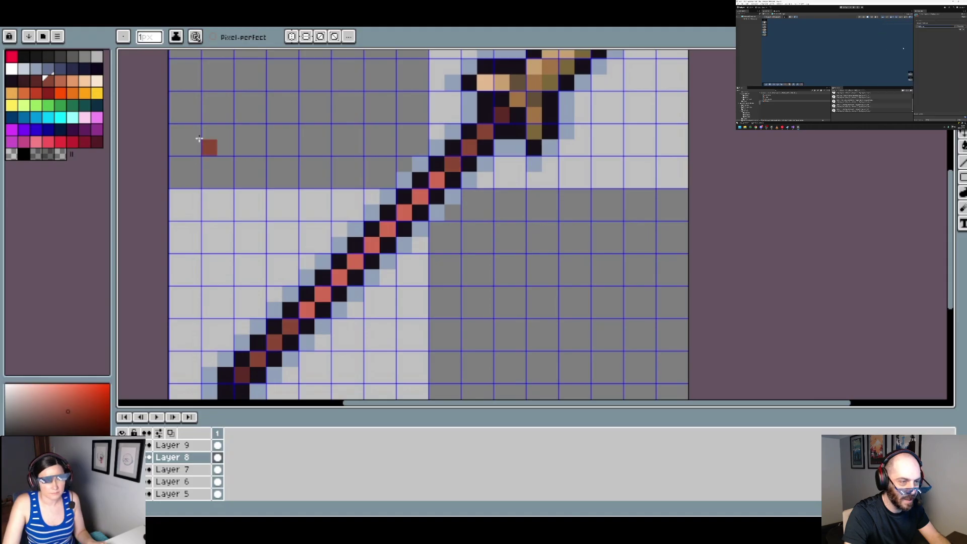
click(60, 81)
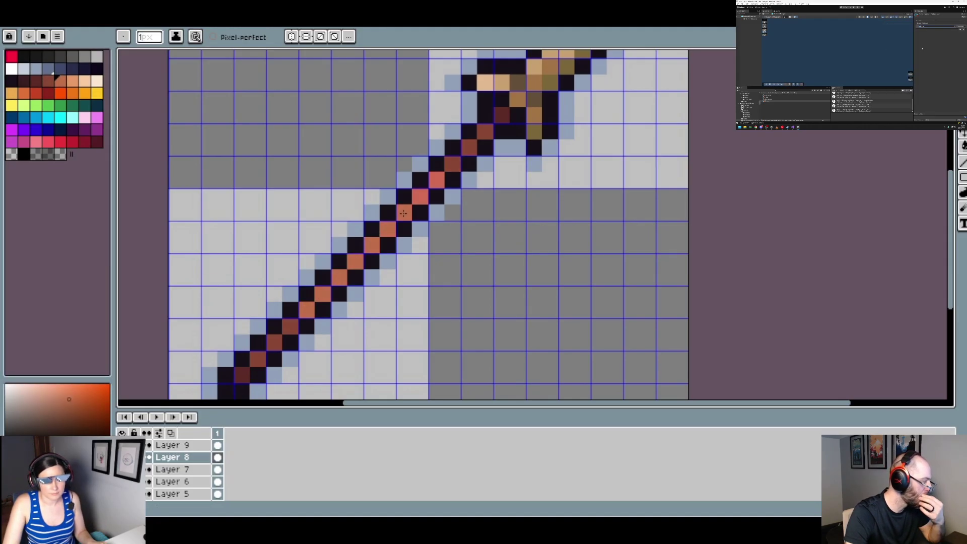
scroll(437, 212, down, 3)
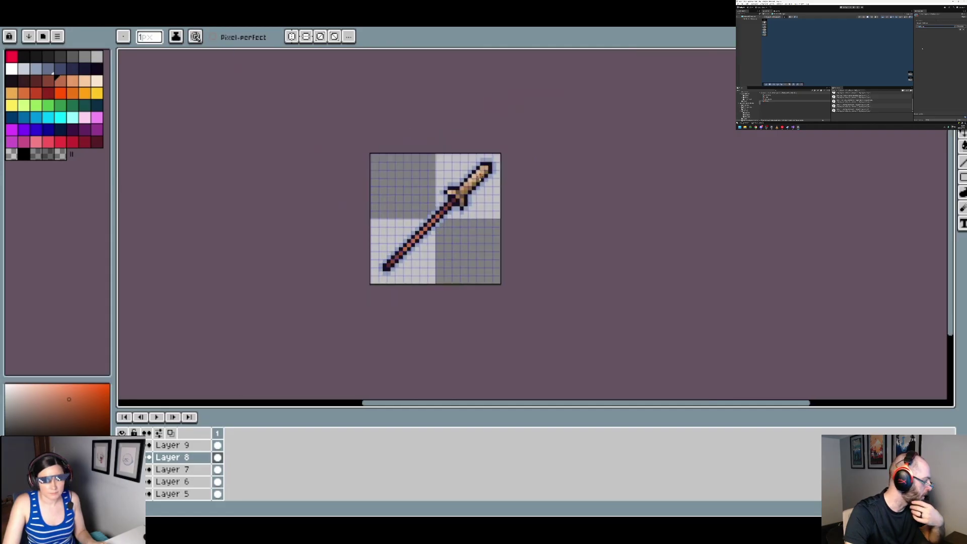
Show the sword on Layer 7 as a color reference and choose the light peach for the highlights
scroll(457, 196, up, 4)
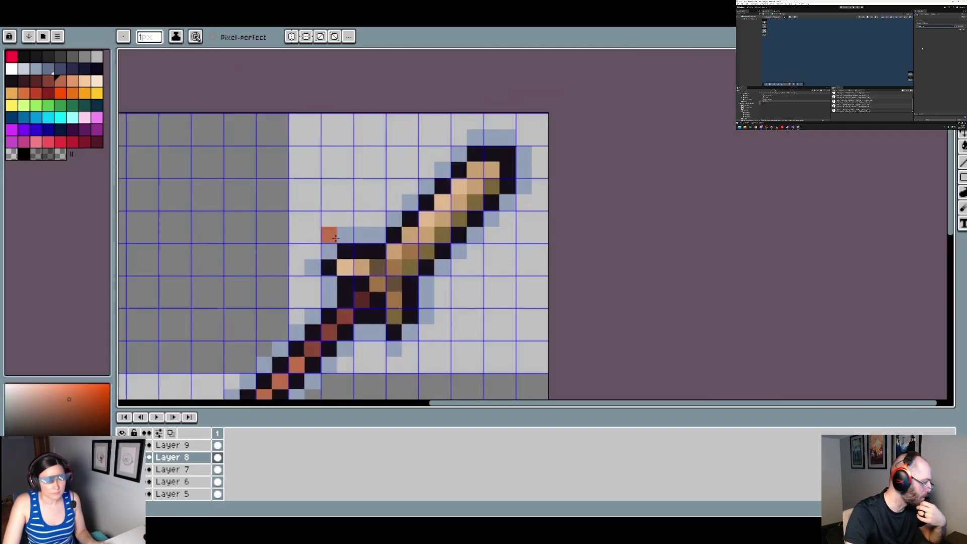
click(97, 81)
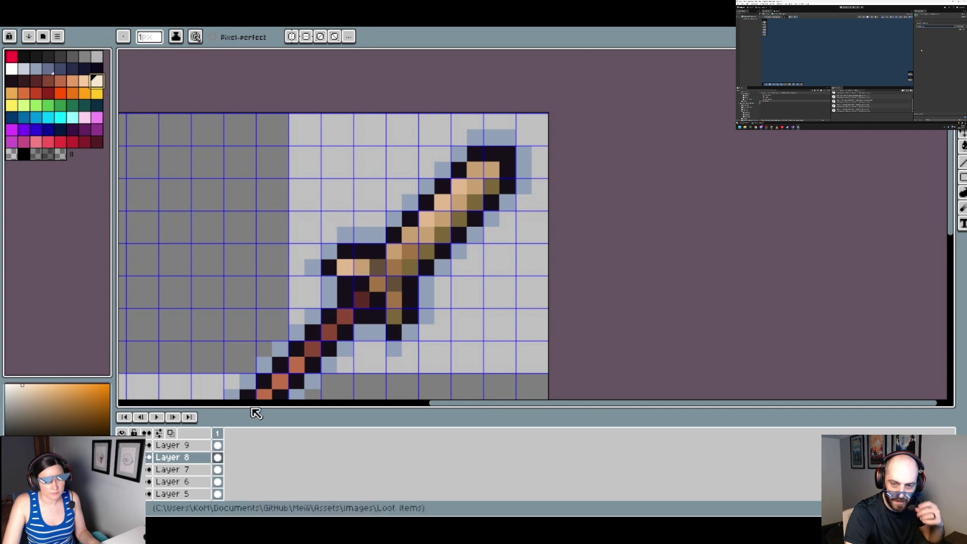
click(122, 470)
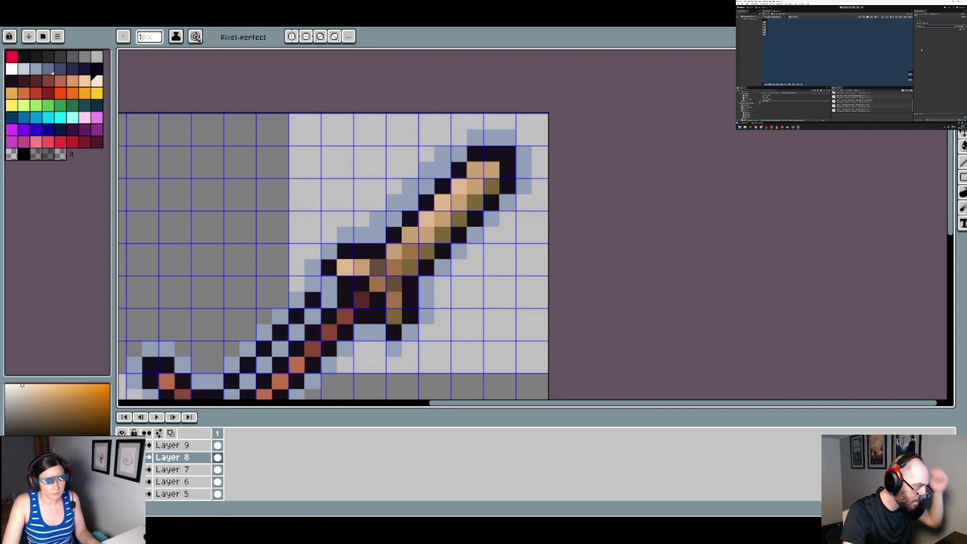
click(171, 470)
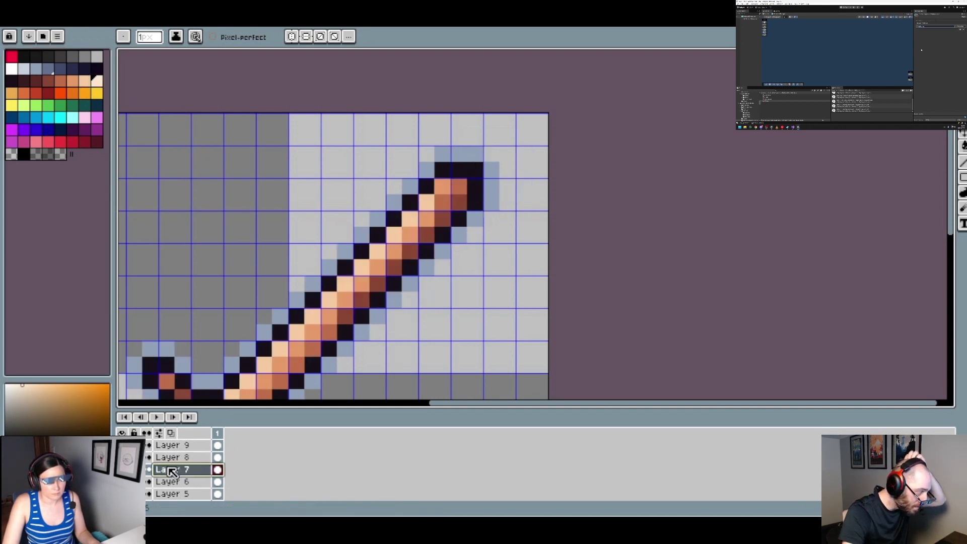
scroll(420, 227, down, 2)
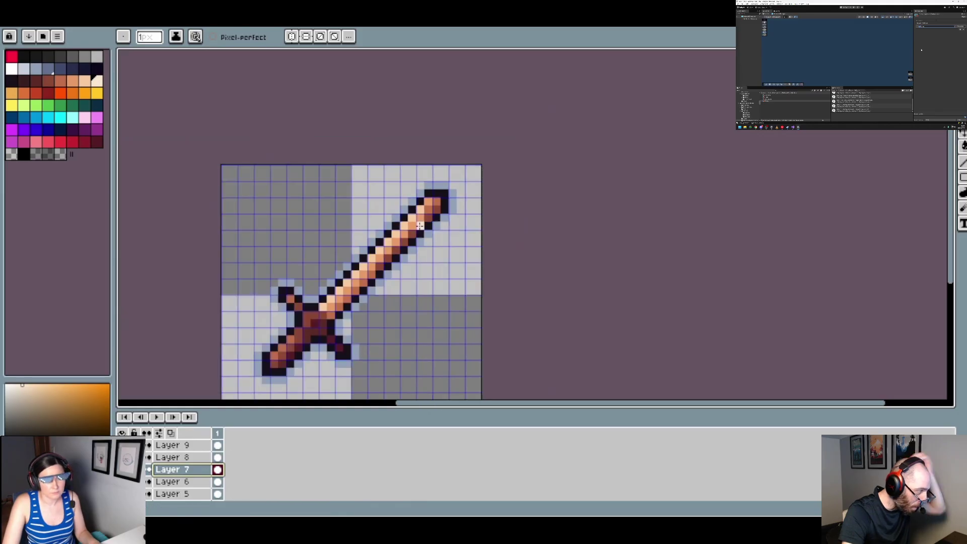
click(85, 80)
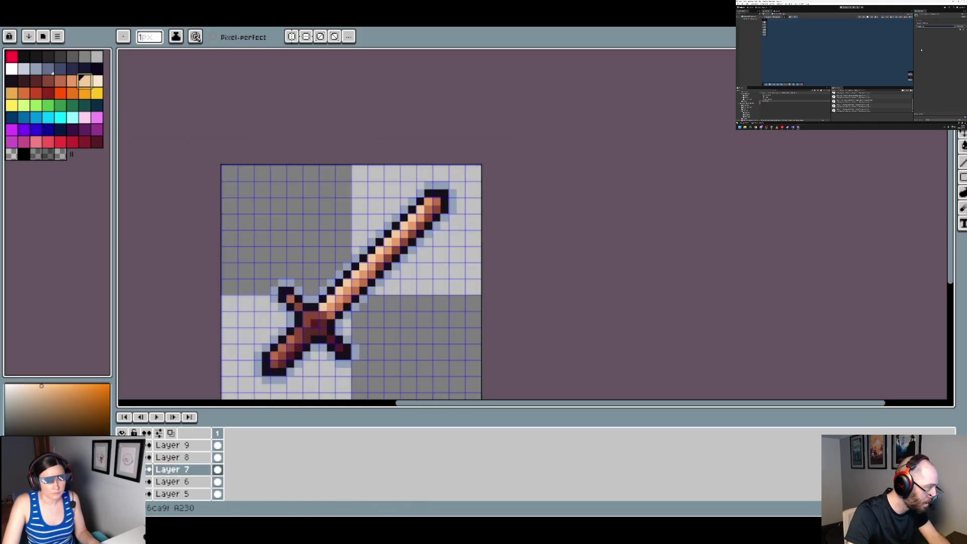
Hide the sword, return to Layer 8 and paint light peach highlights on the spear's left barb and upper blade edge
click(122, 458)
click(122, 469)
scroll(431, 222, up, 2)
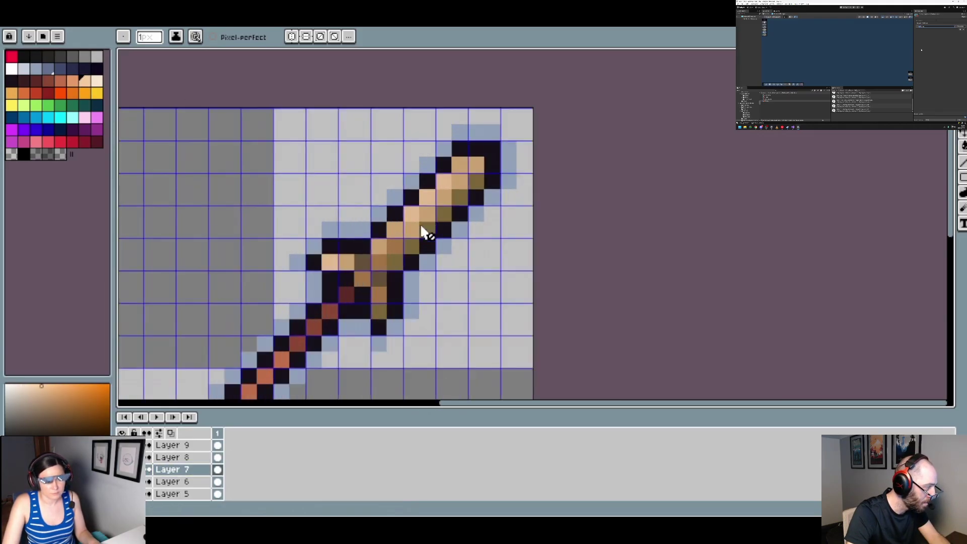
click(176, 457)
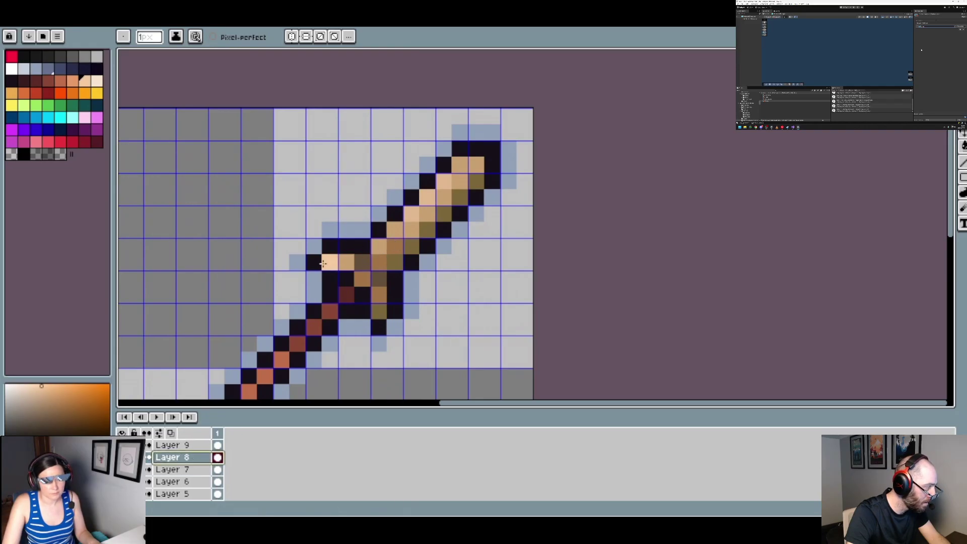
click(323, 263)
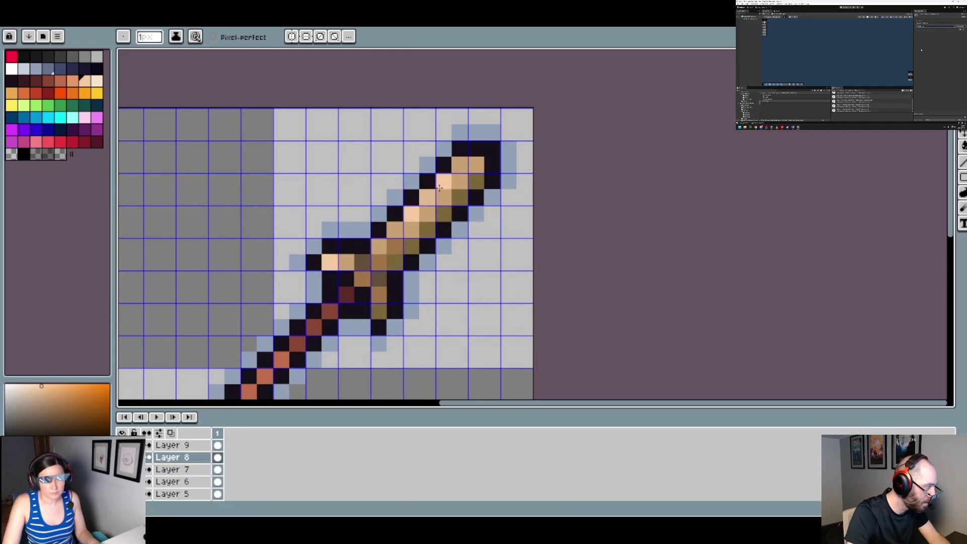
Recolor the spearhead's upper-left blade edge and the left barb's inner pixel with orange tan #e69c69
click(75, 83)
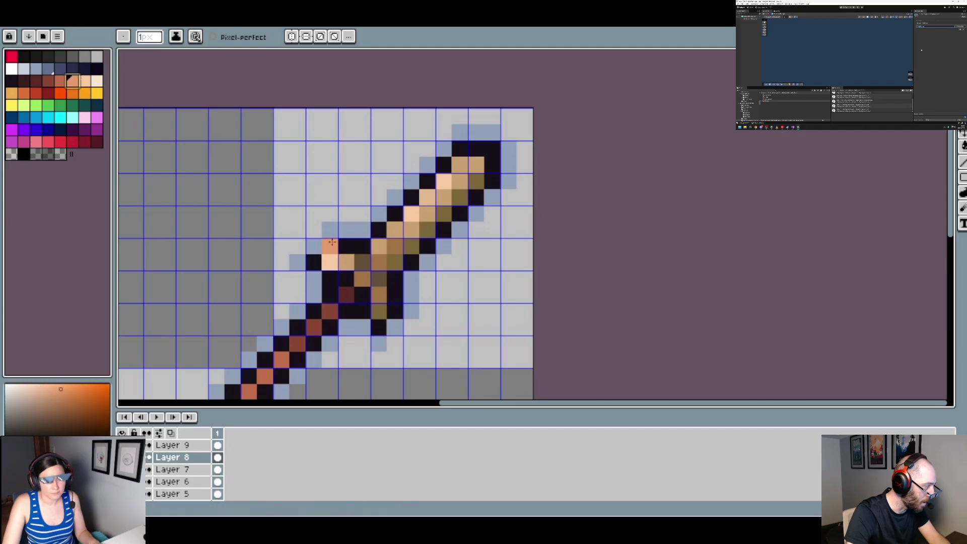
drag(379, 247, 444, 181)
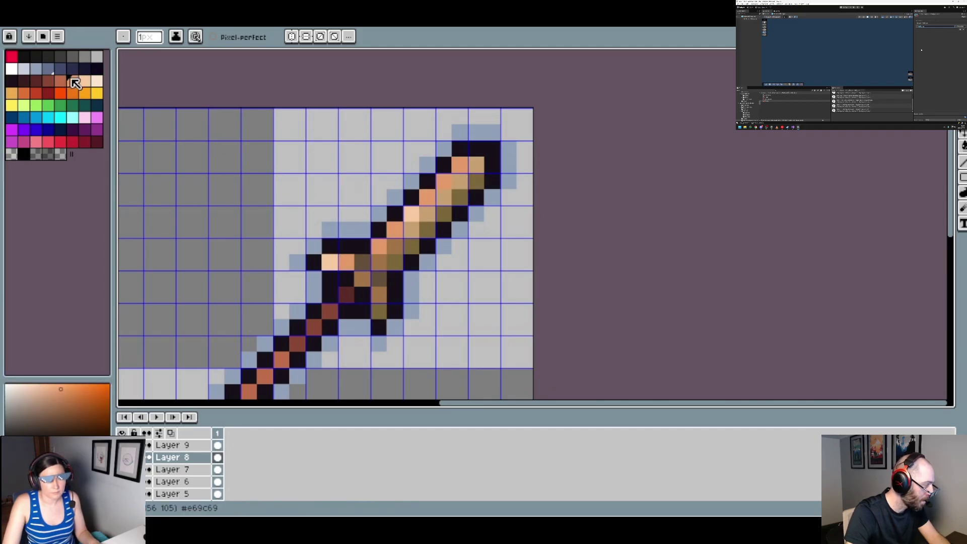
click(60, 81)
click(353, 269)
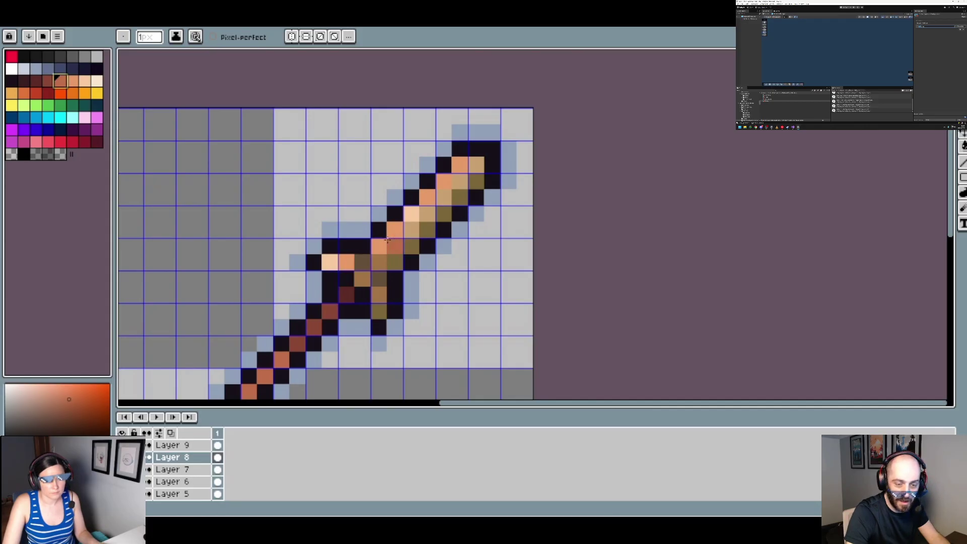
Repaint the blade's middle highlights in light peach and fill the blade's center row with orange tan
alt+click(412, 215)
click(424, 204)
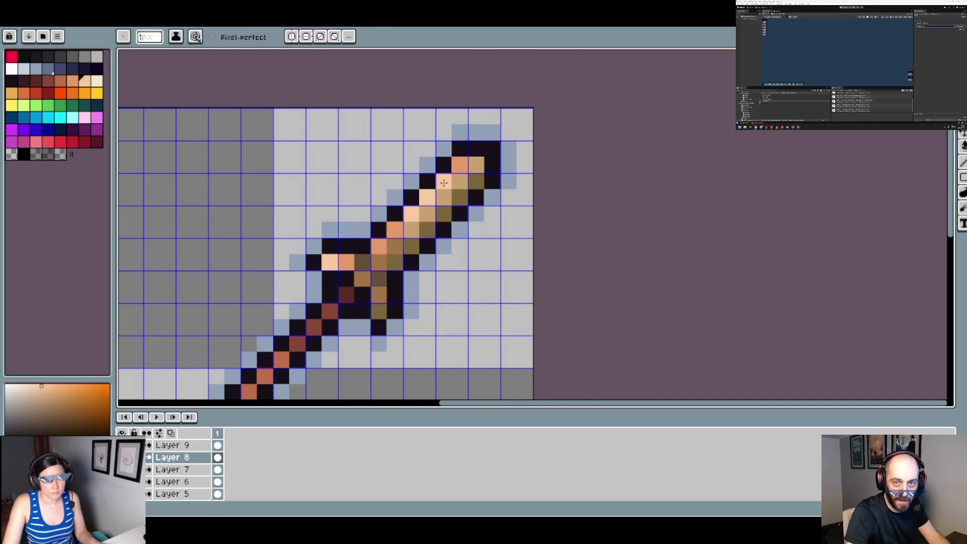
alt+click(398, 228)
drag(411, 230, 431, 213)
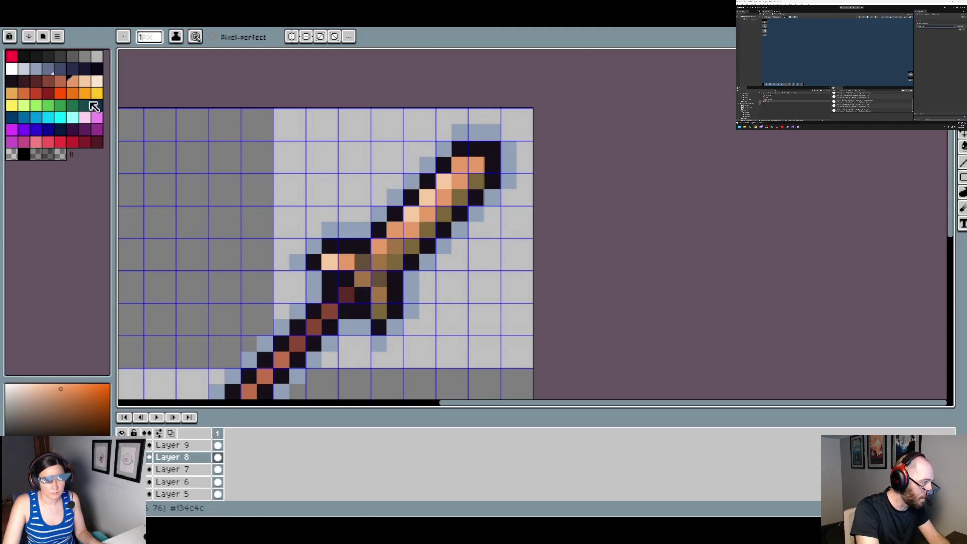
Recolor the lower barb, the spearhead's base pixel and the shadow pixels near the tip in orange-brown
click(60, 81)
click(363, 278)
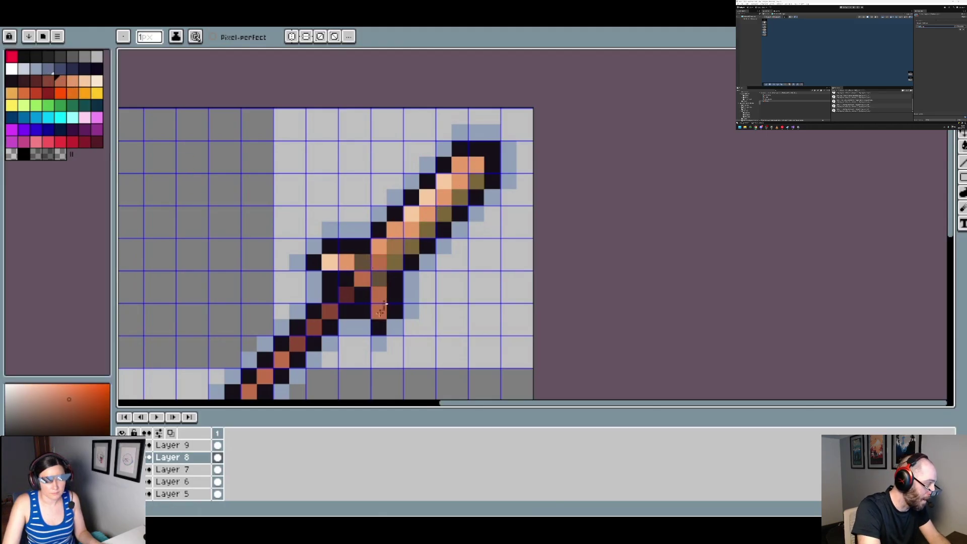
click(469, 184)
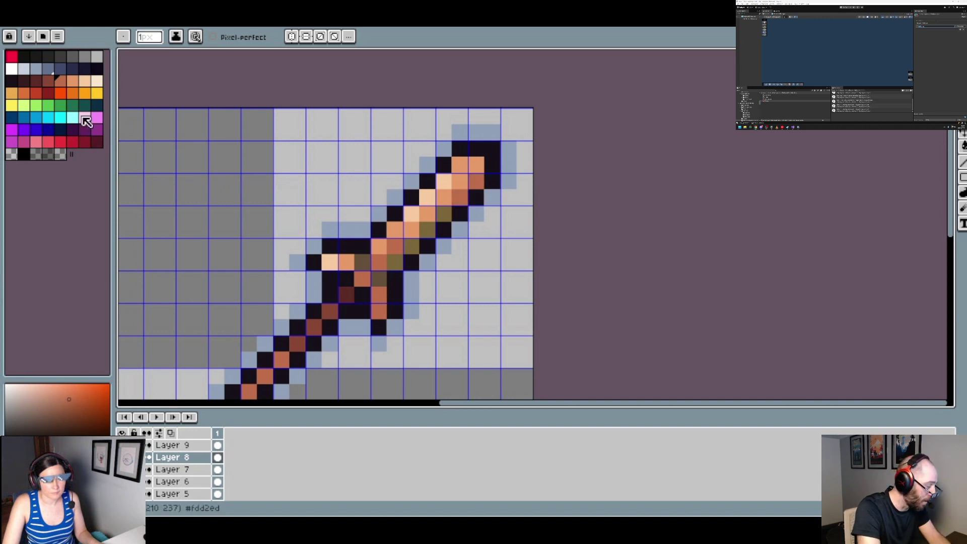
Recolor the remaining olive and gray-brown shadow pixels on the blade's lower-right edge and barb joints in reddish brown
click(48, 80)
scroll(357, 258, down, 1)
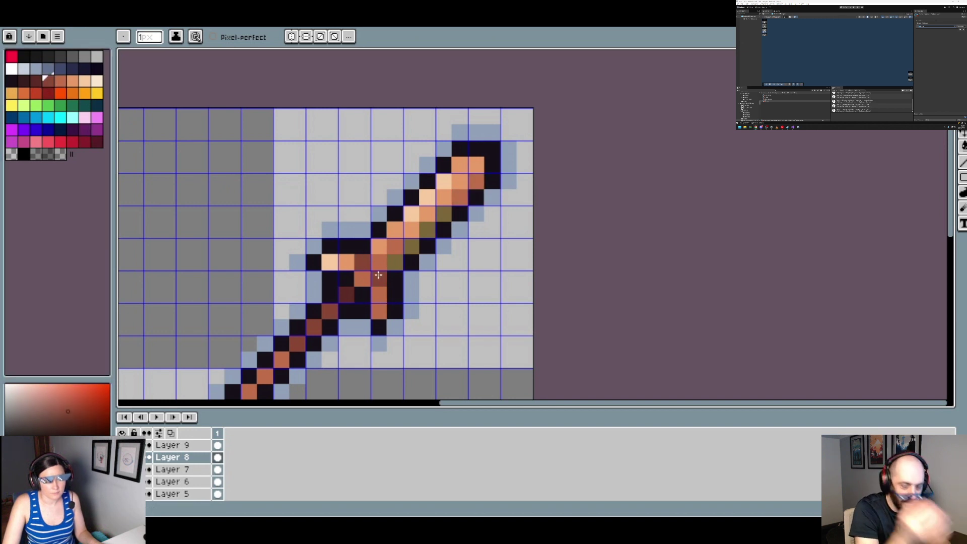
scroll(456, 252, down, 3)
scroll(456, 251, down, 2)
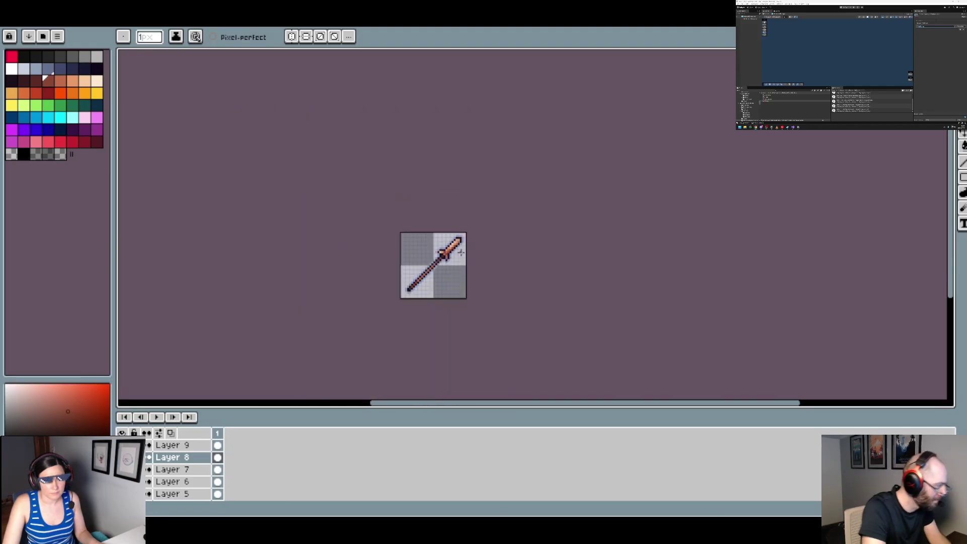
scroll(461, 252, up, 1)
scroll(472, 212, up, 2)
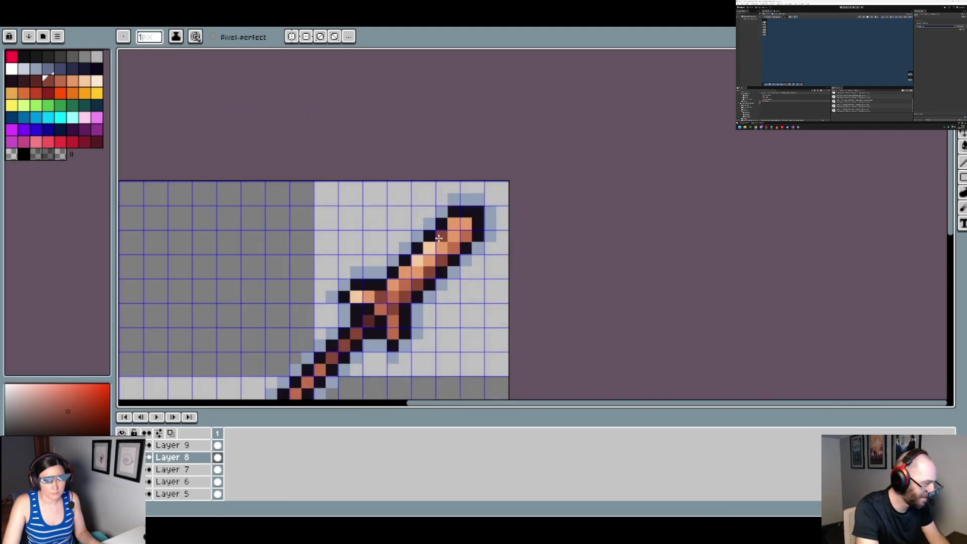
Extend the light peach highlight to the upper-left pixel of the spear tip and sample the reddish brown by the lower barb
alt+click(452, 223)
scroll(455, 251, down, 5)
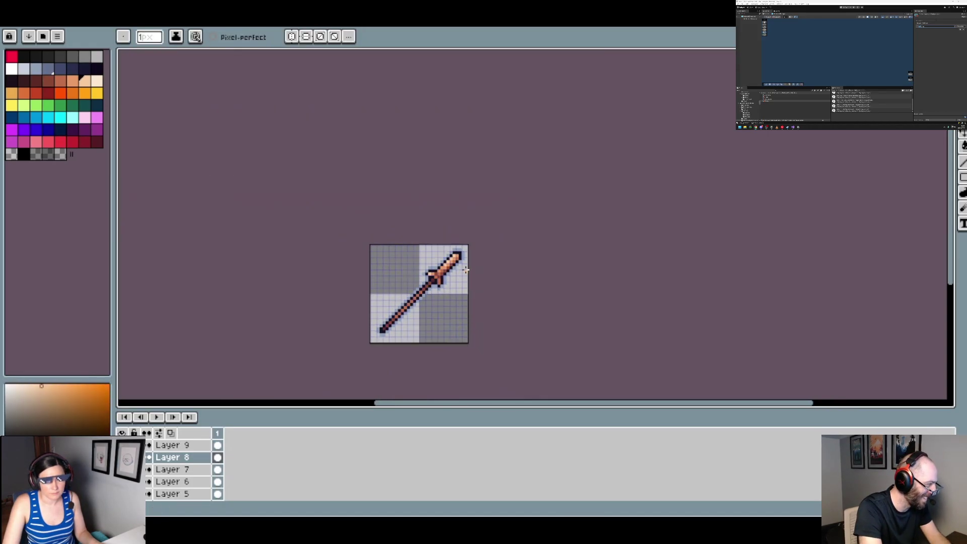
scroll(454, 271, up, 2)
scroll(454, 272, up, 2)
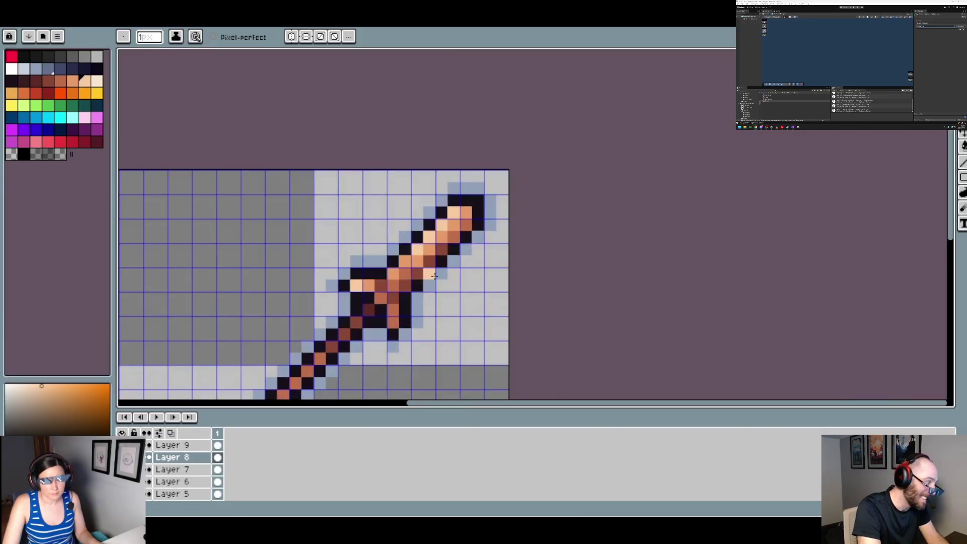
scroll(461, 265, down, 1)
scroll(462, 266, up, 2)
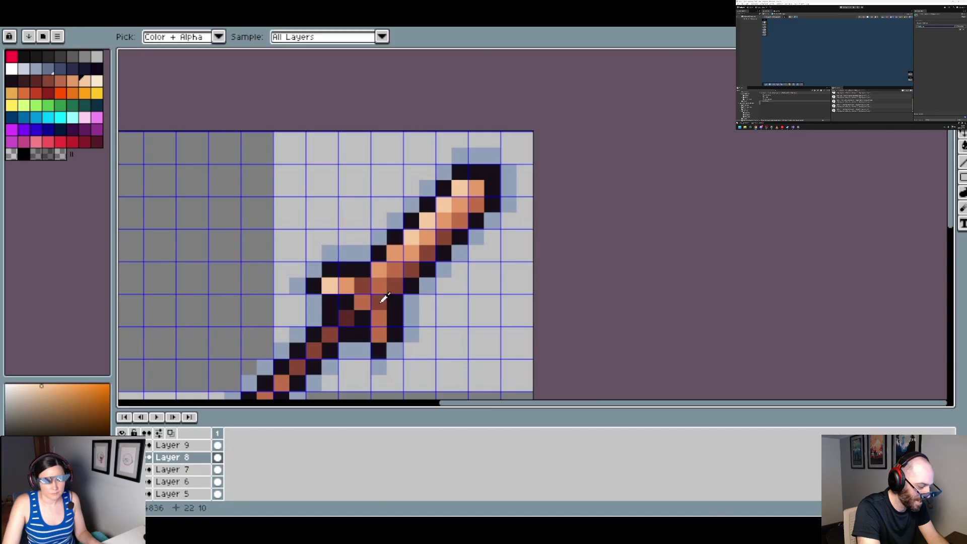
alt+click(379, 302)
scroll(379, 302, down, 3)
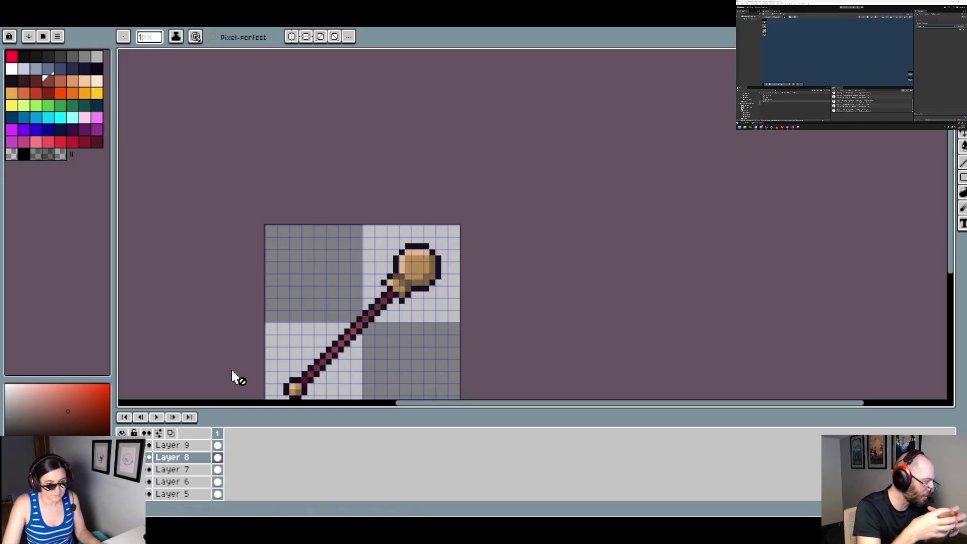
Sample the pale blue-gray slot border color from the inventory sprite and make Layer 9 active in the loot item sprite
key(ctrl+Tab)
key(i)
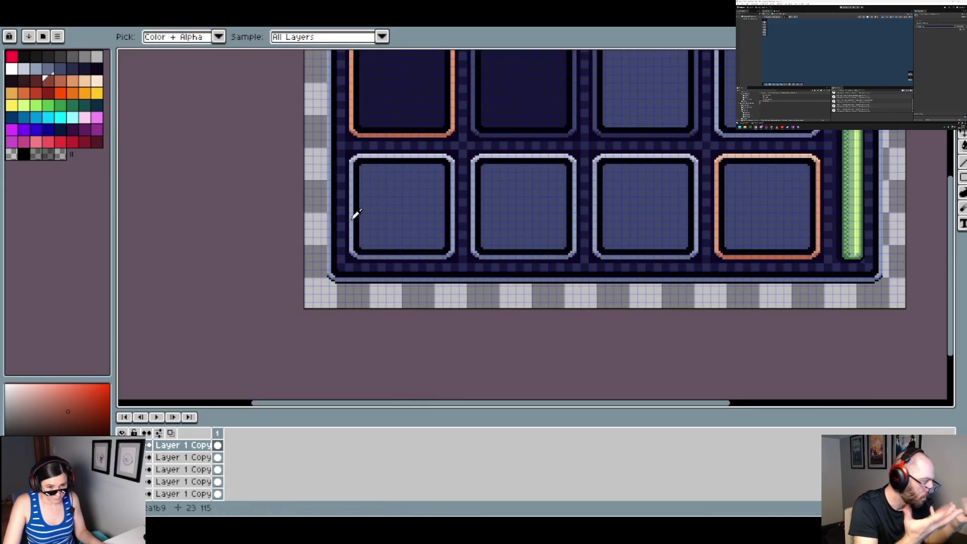
click(356, 214)
key(b)
key(ctrl+Tab)
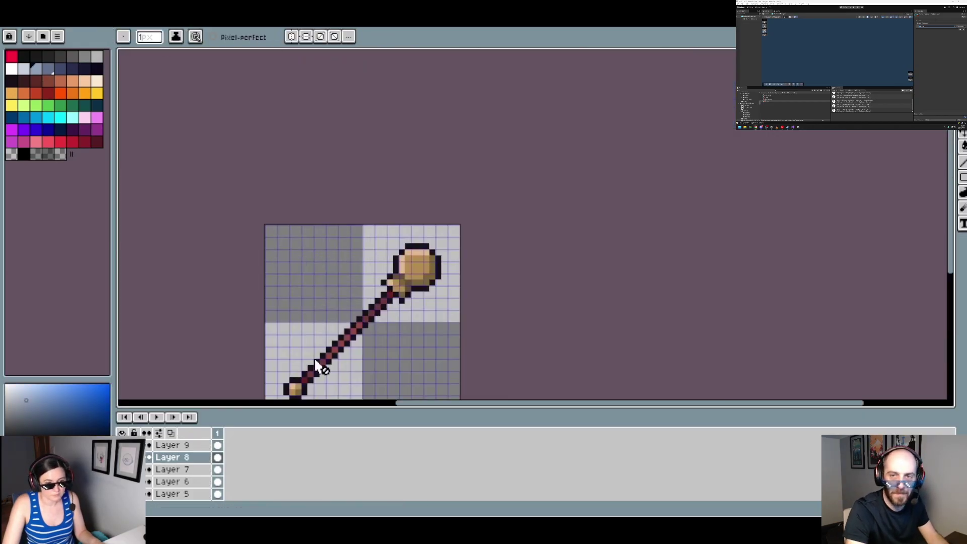
click(174, 445)
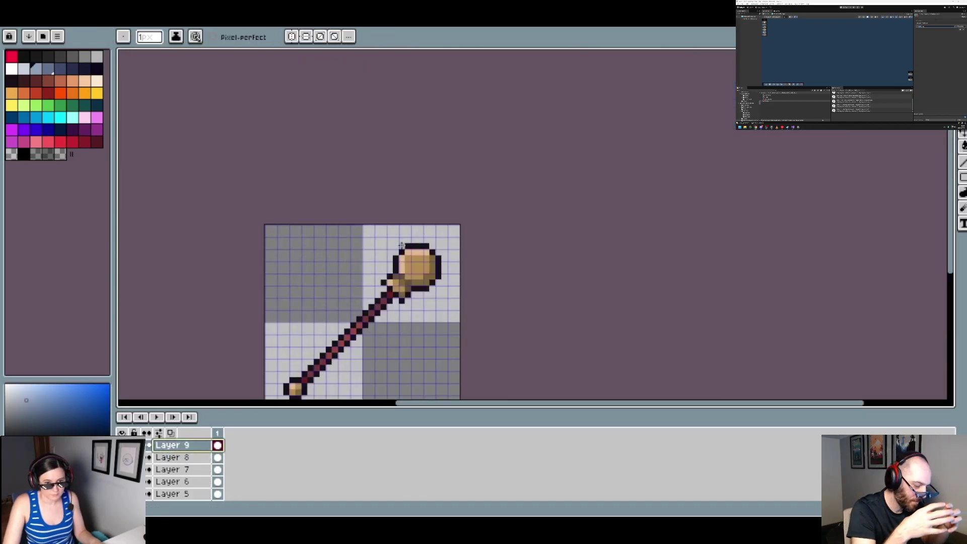
Outline the staff's head and the upper shaft's lower-right side with pale blue-gray pixels
scroll(385, 269, up, 3)
mouse_move(385, 267)
mouse_down()
mouse_move(388, 236)
mouse_move(427, 189)
mouse_move(503, 190)
mouse_move(481, 189)
mouse_move(531, 237)
mouse_move(529, 288)
mouse_move(500, 317)
mouse_move(480, 335)
mouse_move(448, 339)
mouse_move(417, 366)
mouse_move(392, 355)
mouse_move(361, 313)
mouse_move(355, 303)
mouse_move(371, 288)
mouse_move(346, 323)
mouse_move(407, 284)
mouse_up()
scroll(347, 323, down, 4)
scroll(353, 327, up, 3)
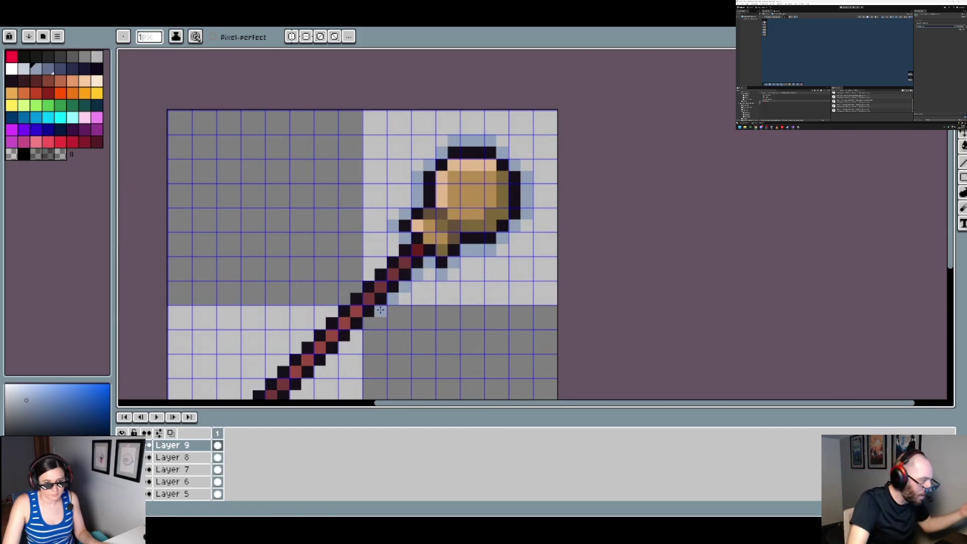
drag(354, 341, 335, 360)
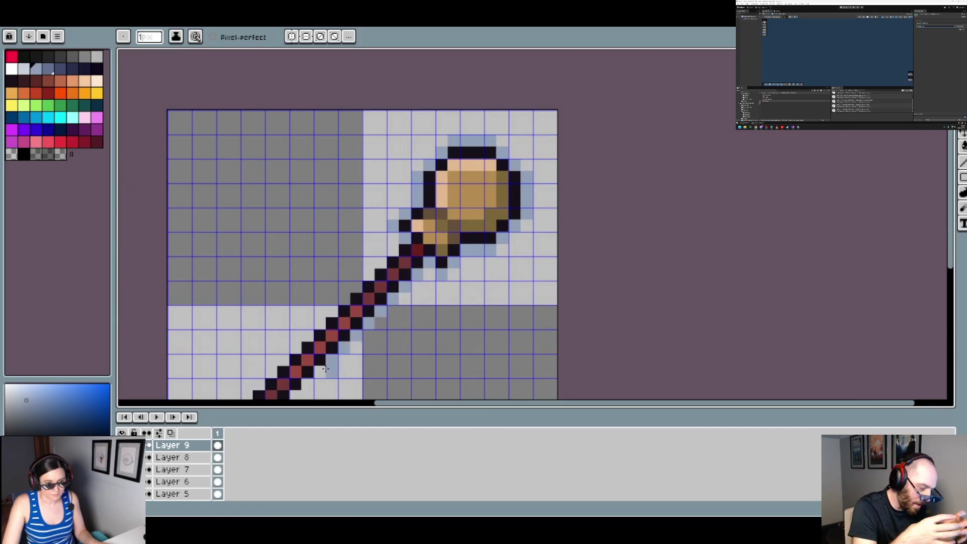
Extend the pale blue-gray outline along the shaft's lower-right side and up its upper-left side to the staff head
scroll(308, 383, down, 5)
scroll(319, 292, up, 6)
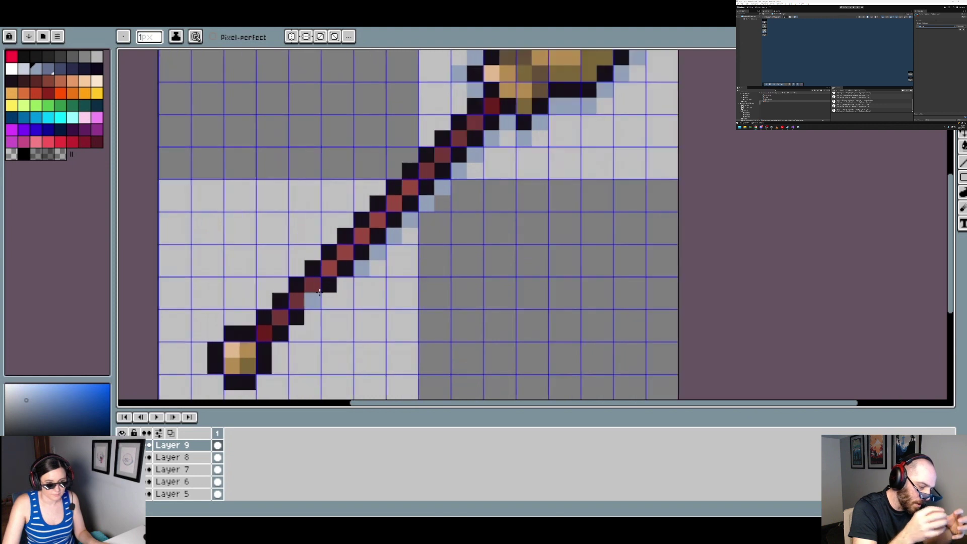
scroll(319, 293, up, 1)
click(285, 257)
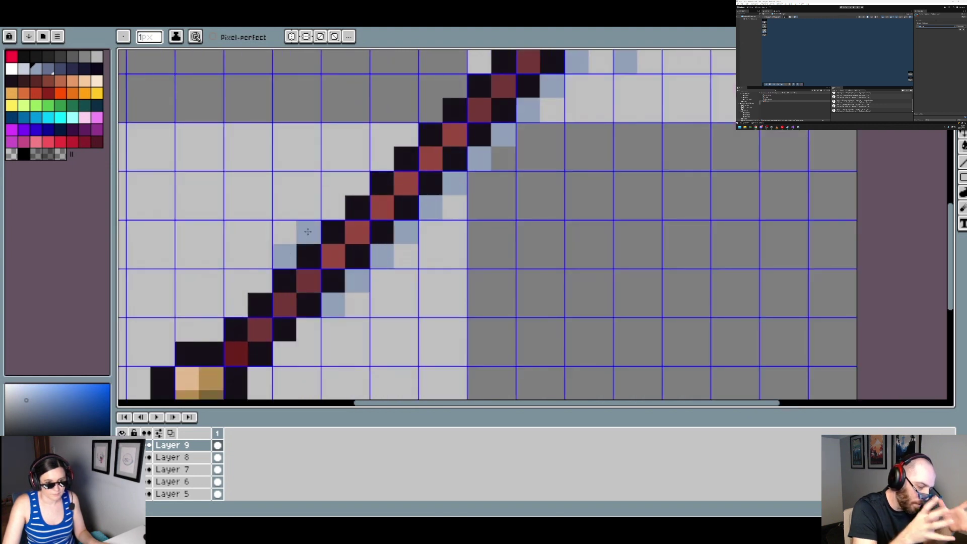
drag(308, 231, 441, 100)
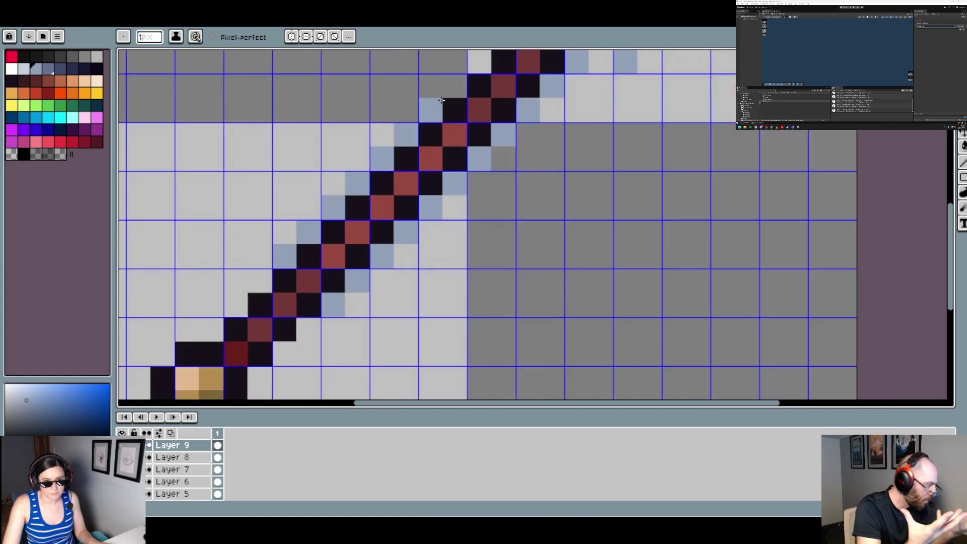
scroll(441, 101, down, 1)
scroll(441, 100, up, 1)
scroll(531, 88, down, 2)
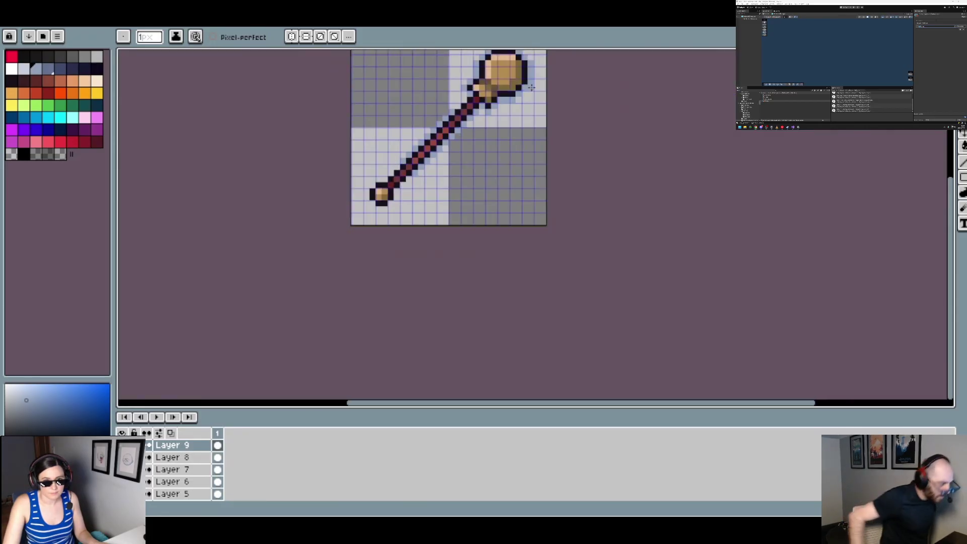
scroll(468, 71, up, 3)
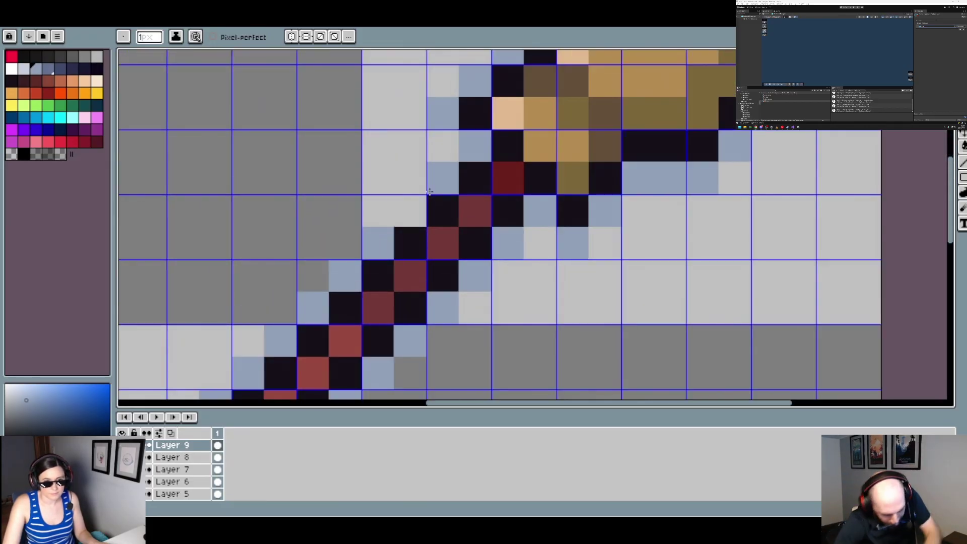
Outline both sides of the shaft's lower end and the end knob's right edge in pale blue-gray
scroll(350, 304, down, 5)
scroll(349, 304, left, 3)
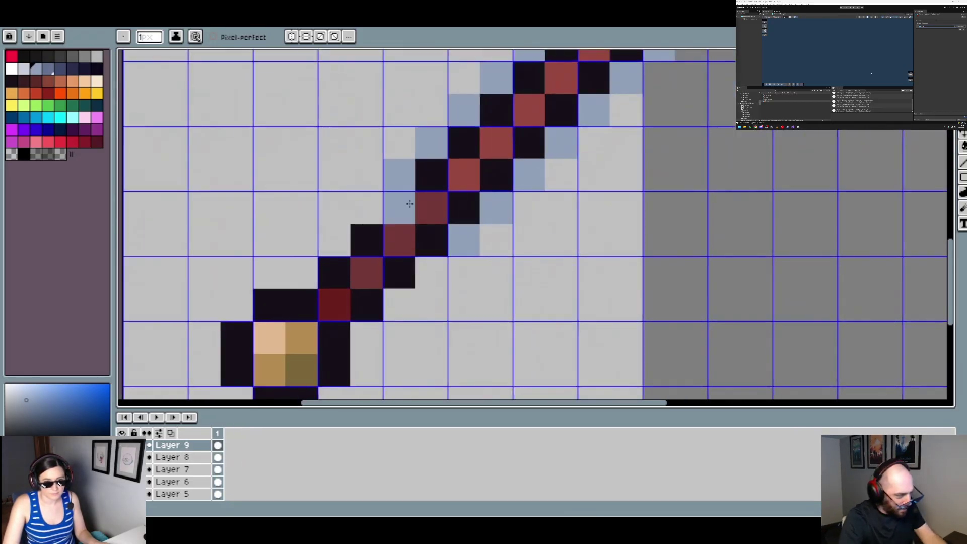
click(334, 241)
click(430, 272)
click(399, 304)
click(367, 338)
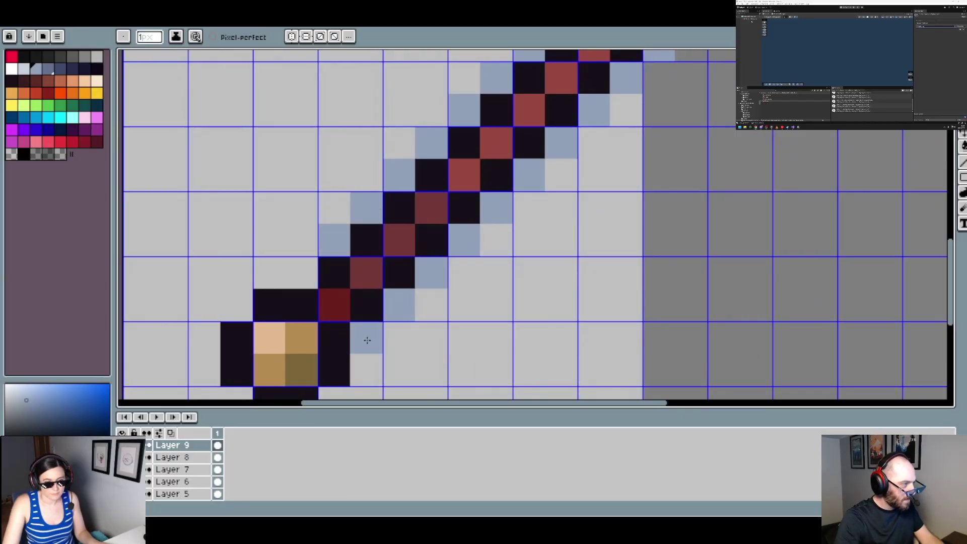
click(366, 370)
Complete the pale blue-gray outline around the bottom, left and top of the staff's end knob
scroll(356, 365, down, 4)
scroll(355, 366, left, 3)
click(424, 270)
click(391, 303)
click(360, 303)
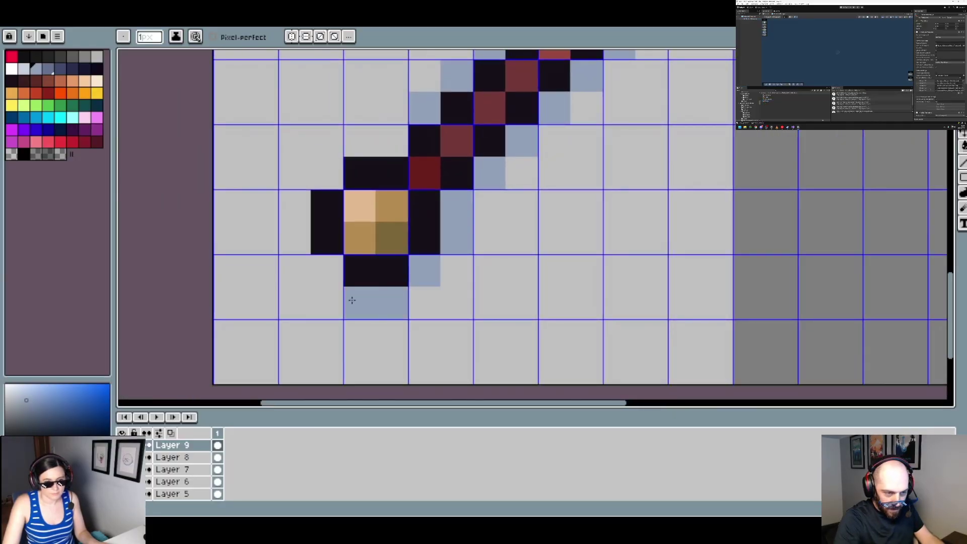
click(326, 271)
click(294, 238)
click(294, 206)
click(327, 173)
click(360, 140)
click(391, 141)
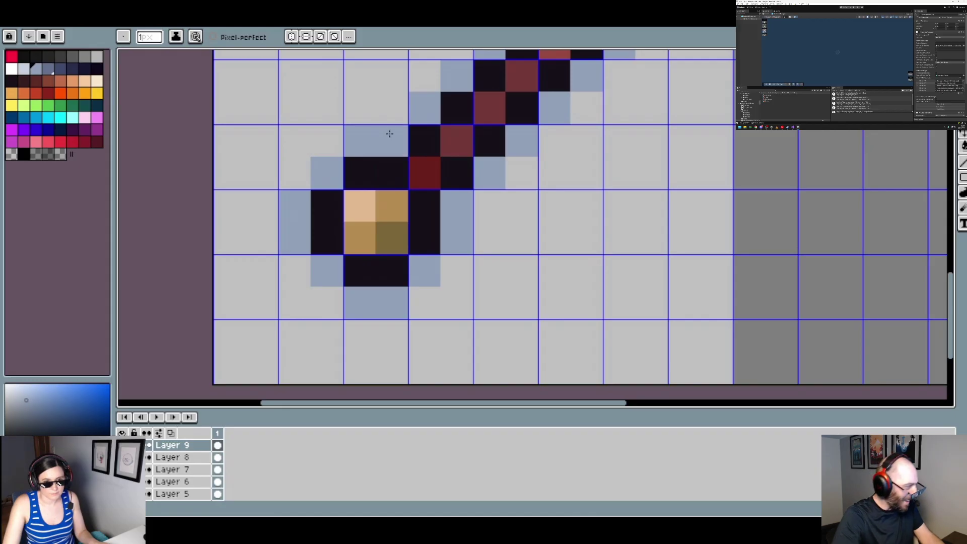
Choose the dark brown palette color for the staff head's inner outline
drag(572, 157, 569, 162)
scroll(570, 162, up, 4)
scroll(570, 162, right, 3)
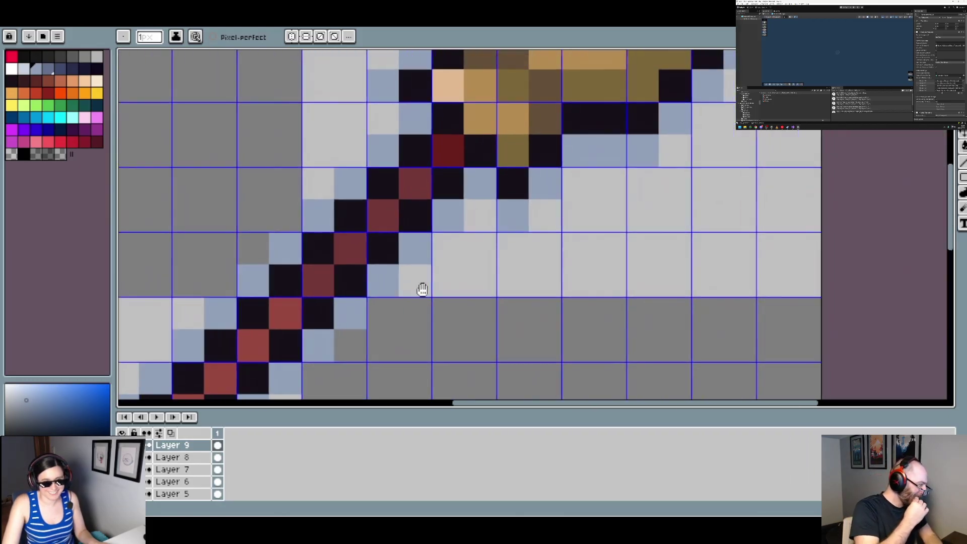
scroll(435, 268, down, 3)
scroll(468, 248, up, 1)
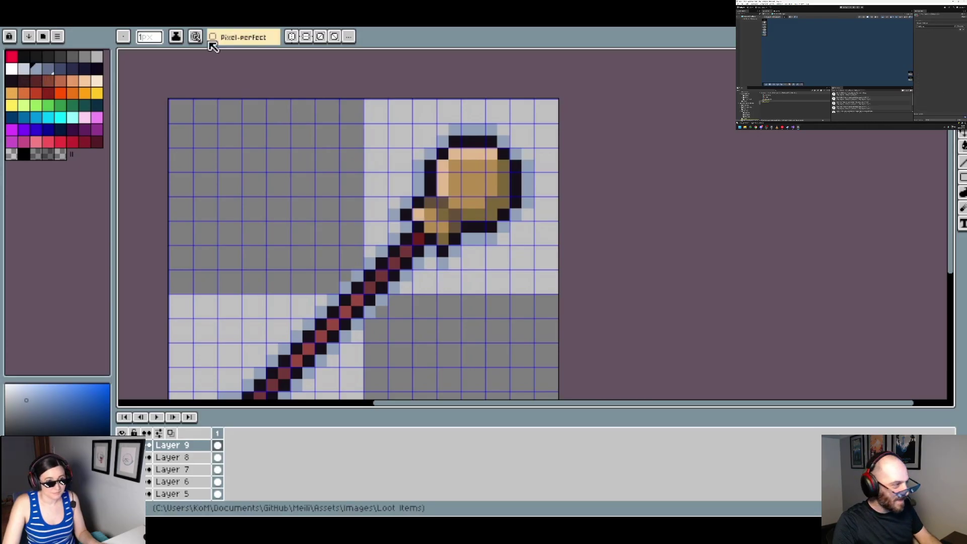
click(218, 24)
click(282, 23)
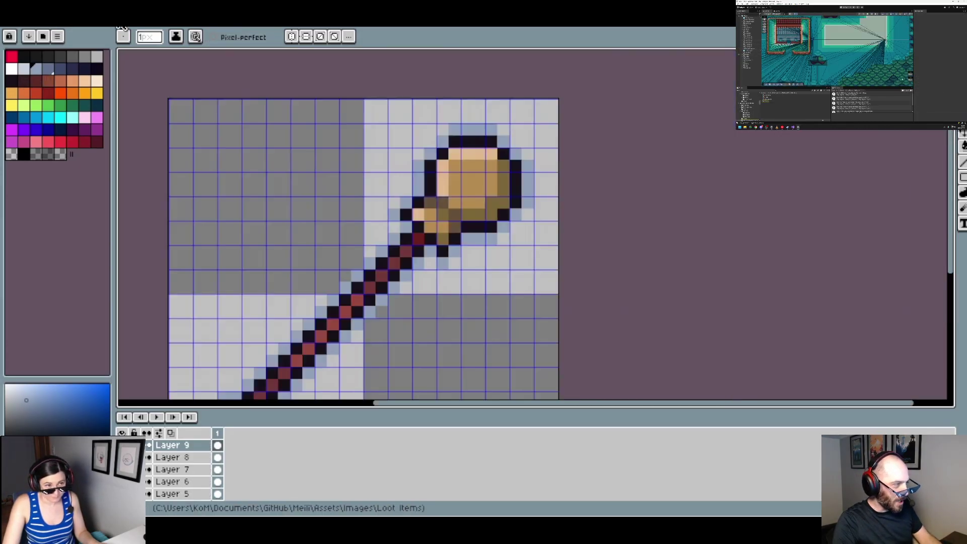
click(23, 81)
key(t)
click(467, 141)
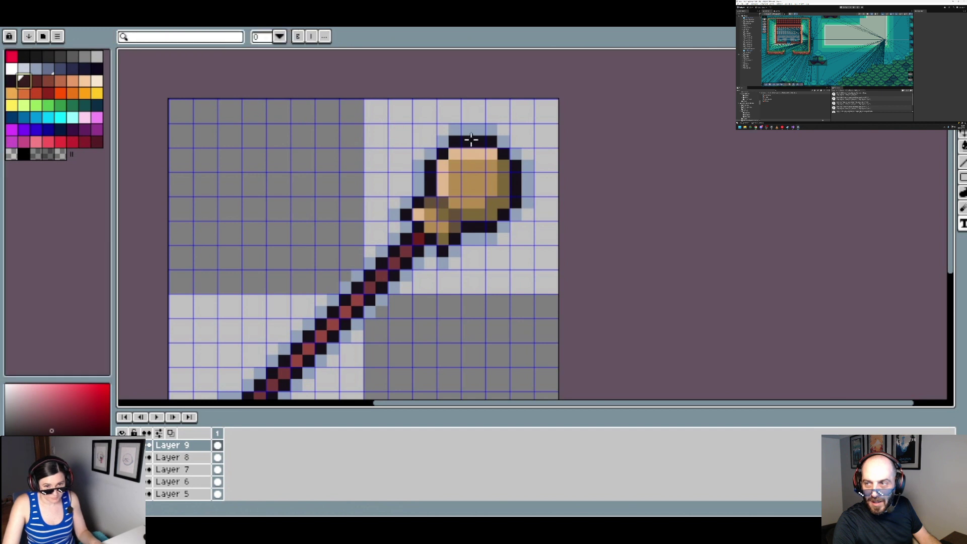
text(g)
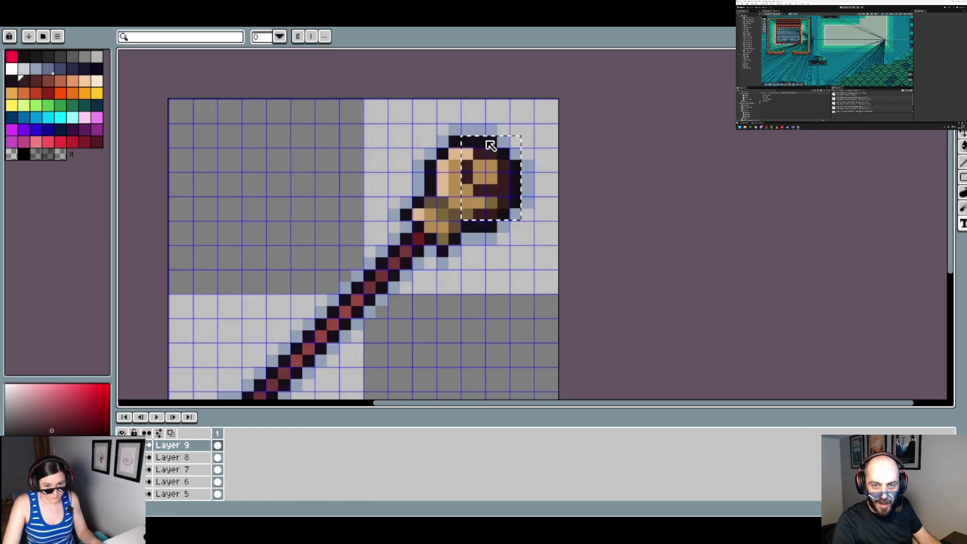
key(Escape)
Fill the near-black outline around the staff's head and the left side of its neck with dark brown
key(g)
click(491, 142)
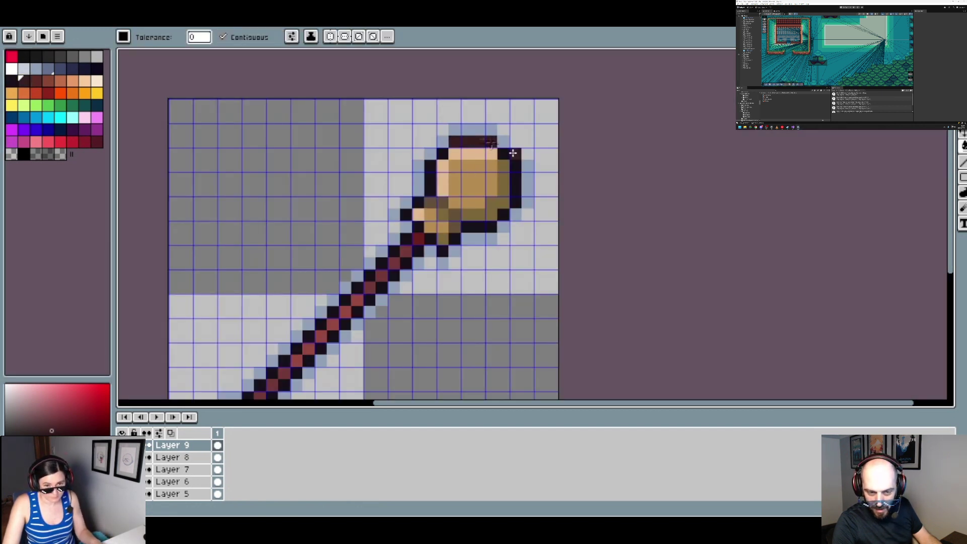
mouse_move(513, 153)
mouse_down()
mouse_move(493, 225)
mouse_move(482, 229)
mouse_move(431, 175)
mouse_move(423, 207)
mouse_up()
click(408, 207)
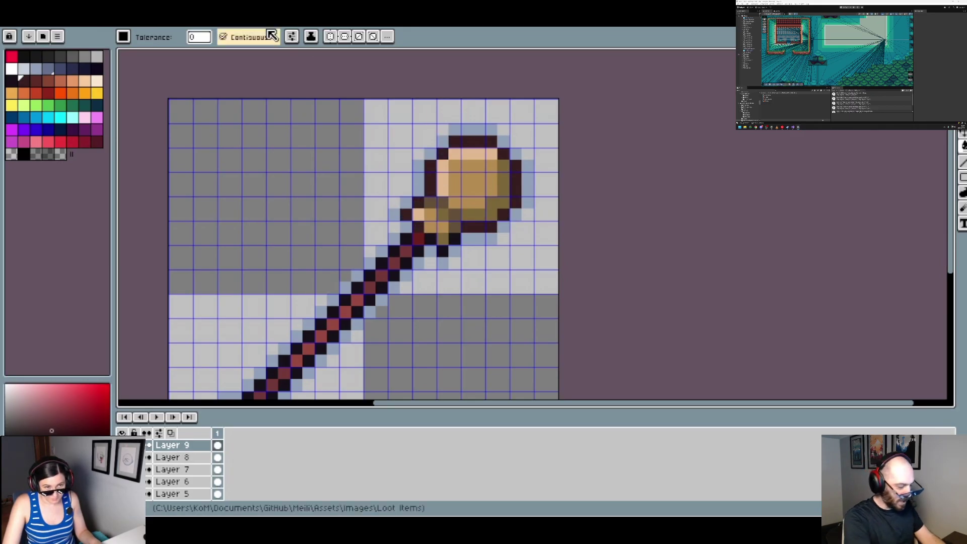
Switch the weapon layers' visibility to compare the outline colors of the mace, spear, sword and claw staff sprites
click(204, 22)
click(146, 24)
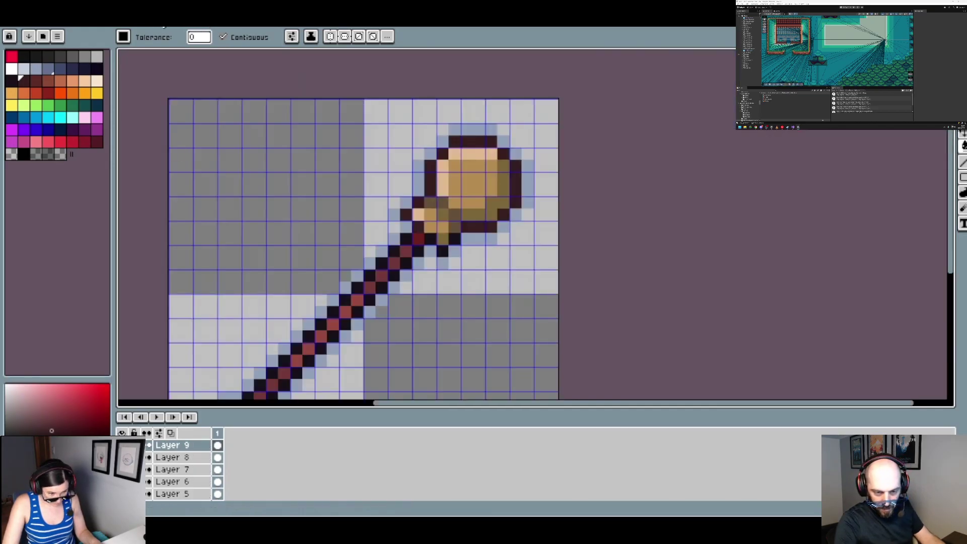
click(122, 457)
click(122, 445)
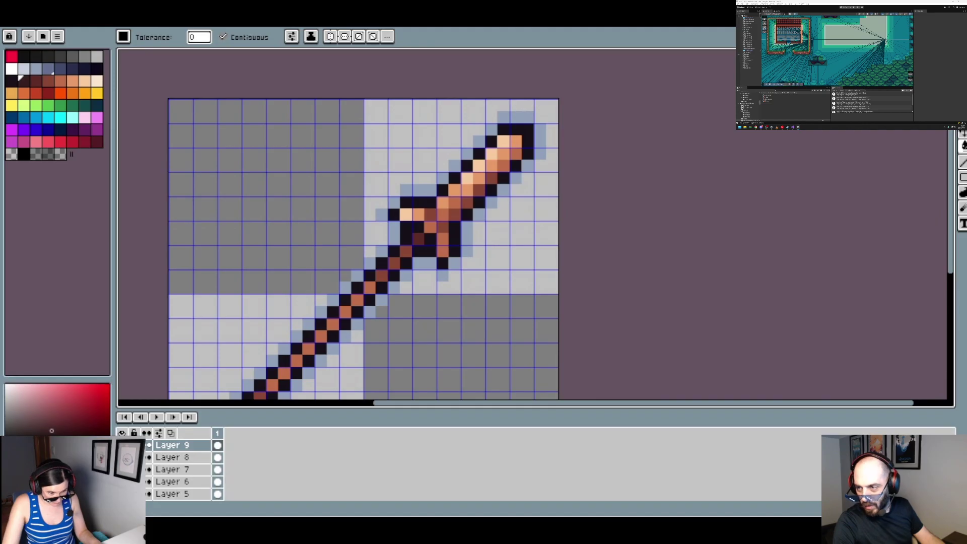
key(ctrl+Tab)
key(ctrl+Tab)
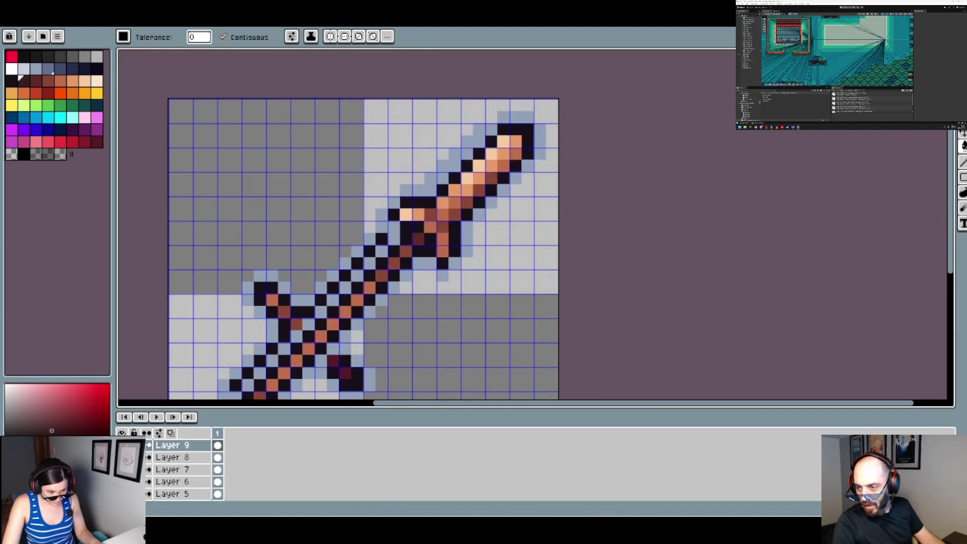
key(ctrl+z)
key(ctrl+z)
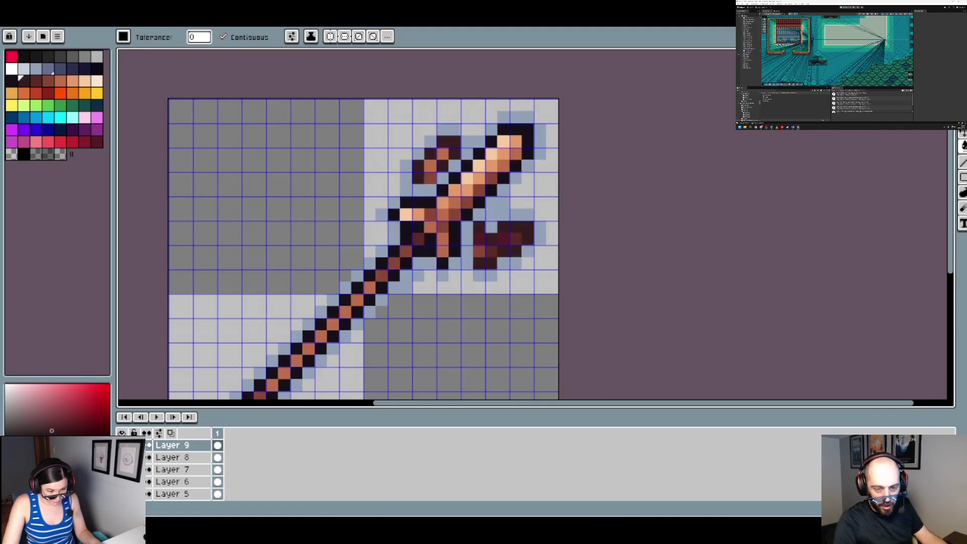
key(ctrl+Tab)
key(ctrl+Tab)
key(ctrl+Tab)
key(ctrl+Tab)
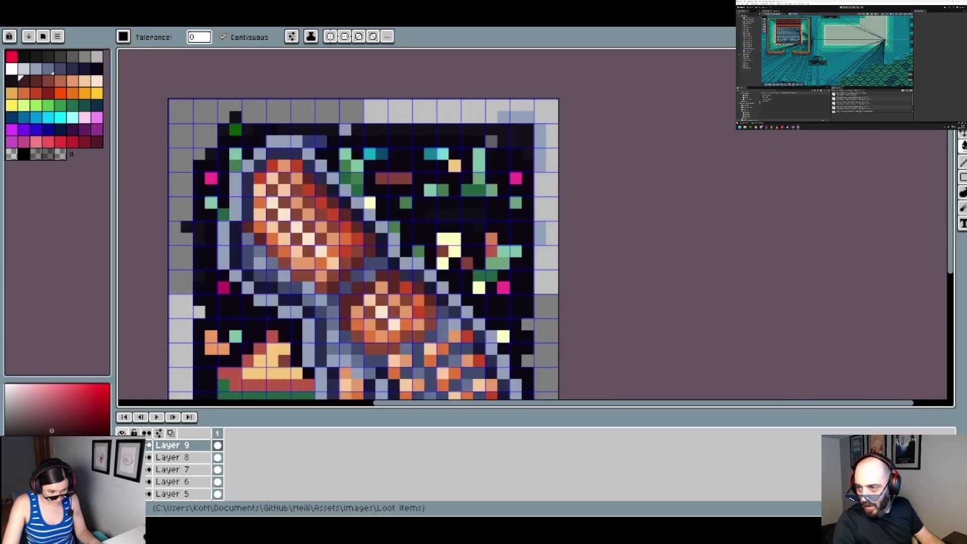
scroll(179, 469, down, 2)
scroll(179, 470, up, 6)
scroll(179, 470, down, 4)
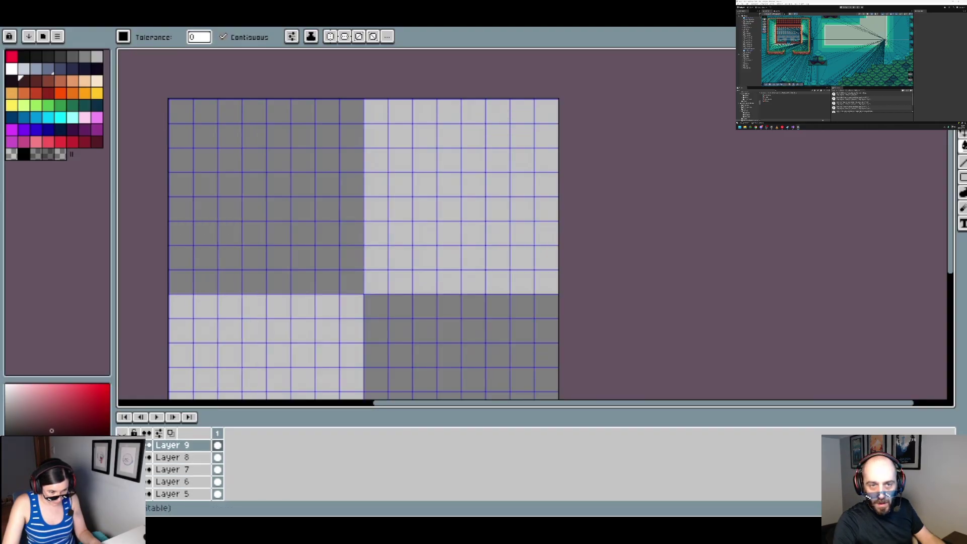
click(122, 445)
key(ctrl+z)
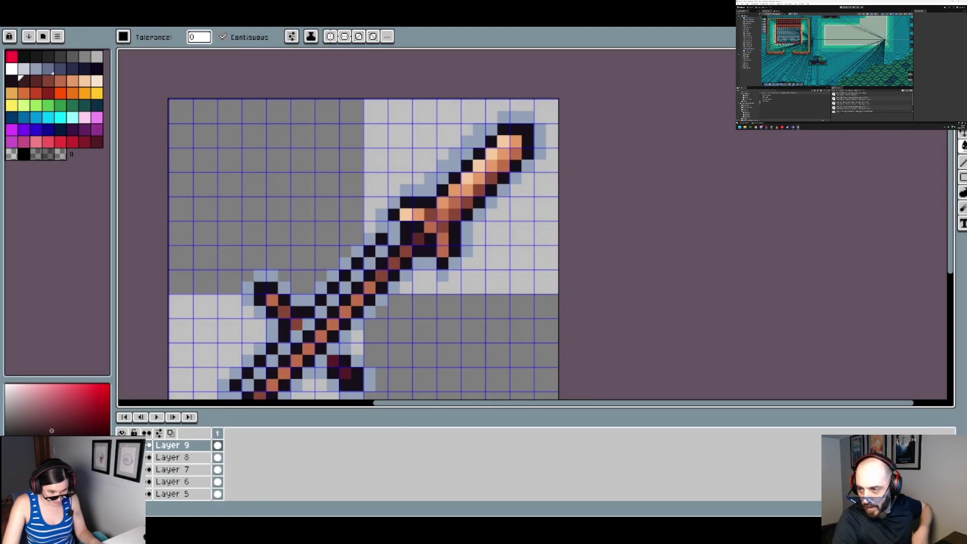
click(122, 445)
scroll(122, 445, down, 3)
key(ctrl+z)
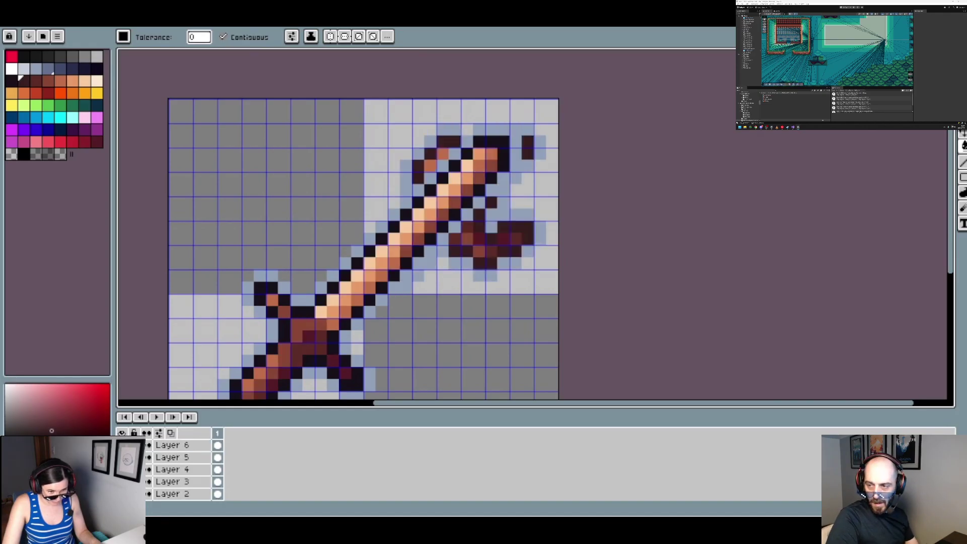
scroll(122, 469, up, 2)
click(122, 445)
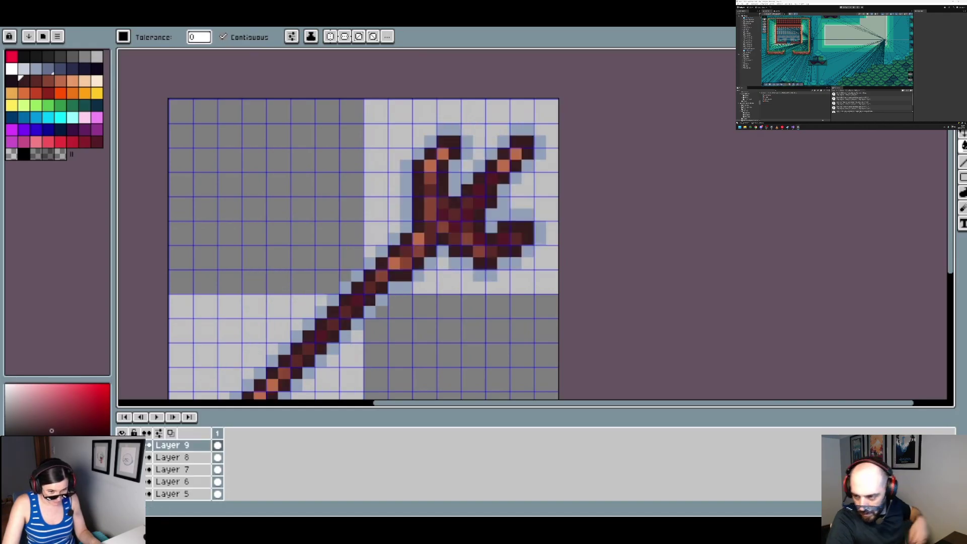
key(i)
key(g)
click(403, 280)
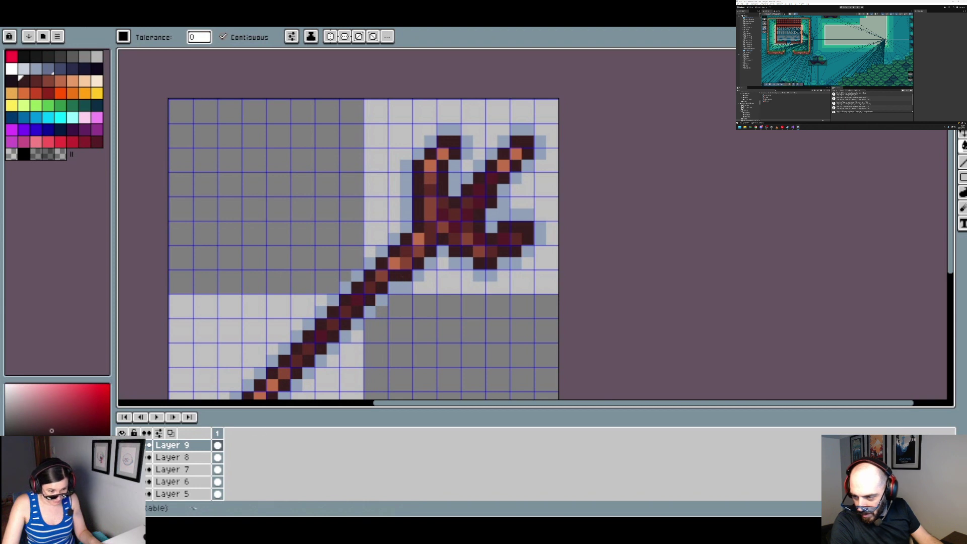
Show only the sword, make Layer 7 active, and fill the black outline of its guard and grip with dark brown
key(ctrl+z)
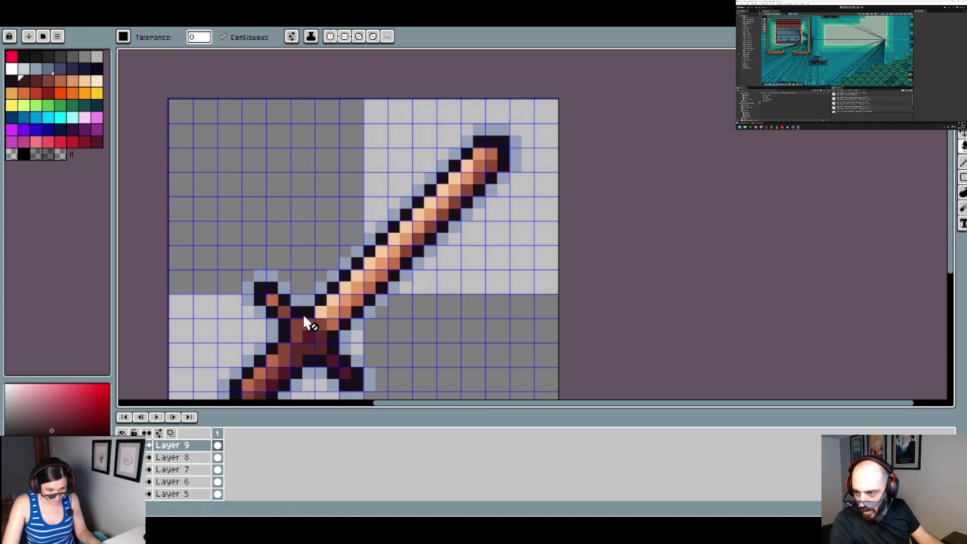
click(203, 471)
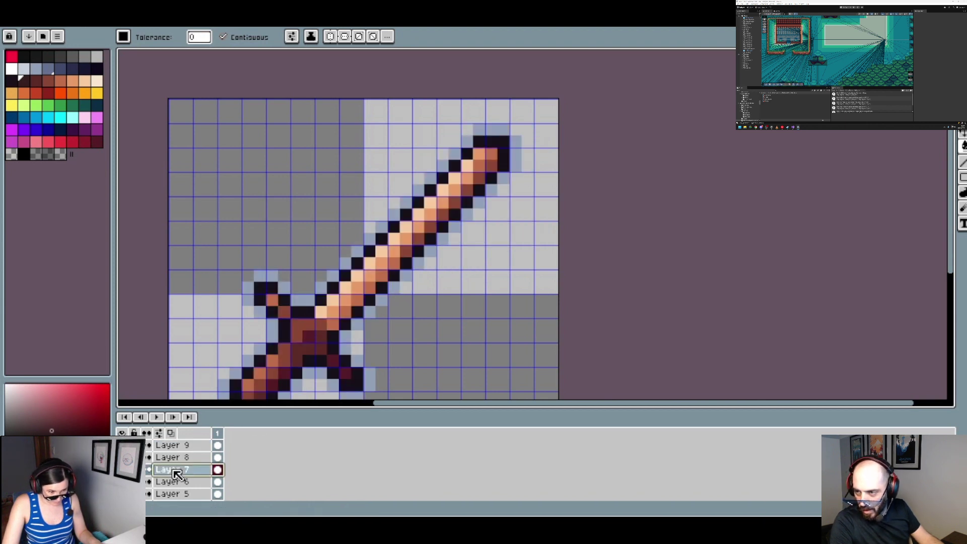
click(261, 361)
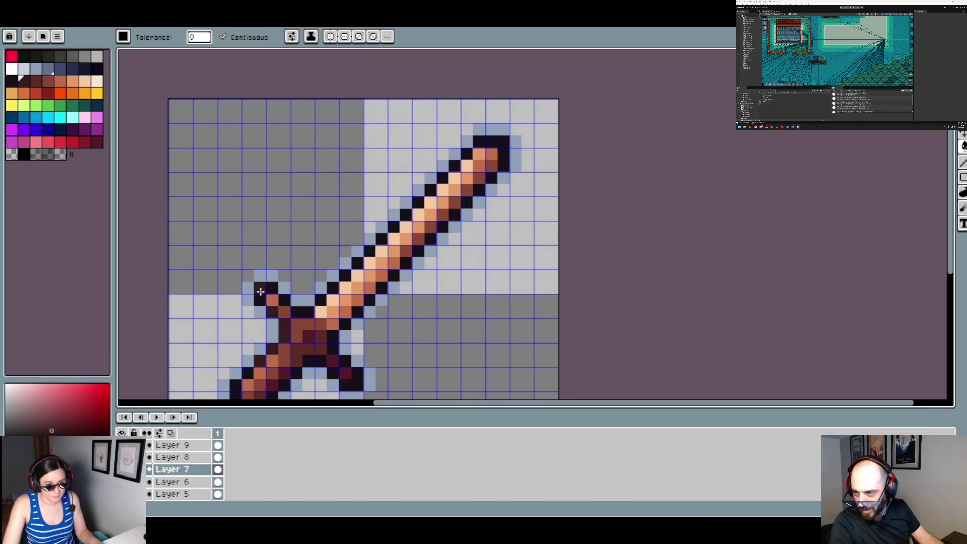
drag(260, 292, 261, 301)
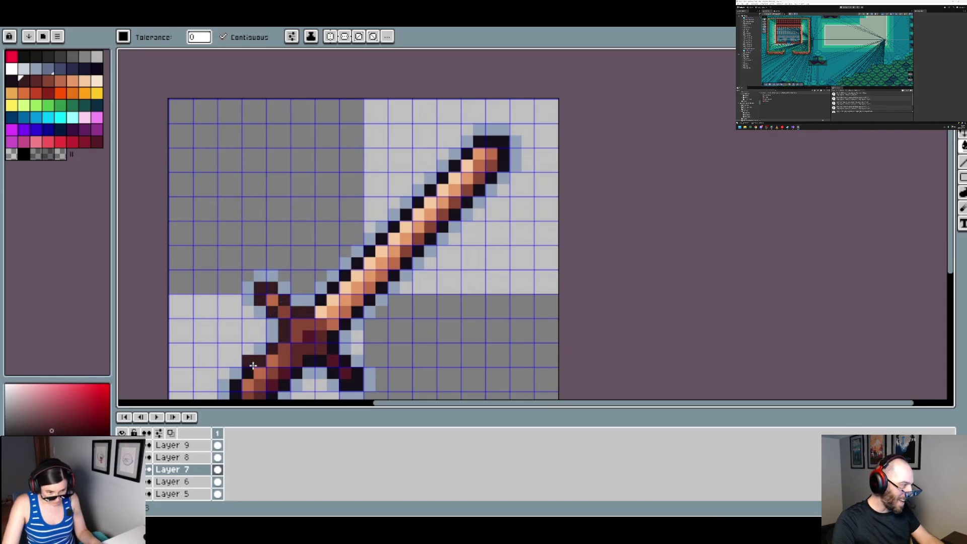
scroll(253, 365, down, 3)
scroll(316, 308, up, 3)
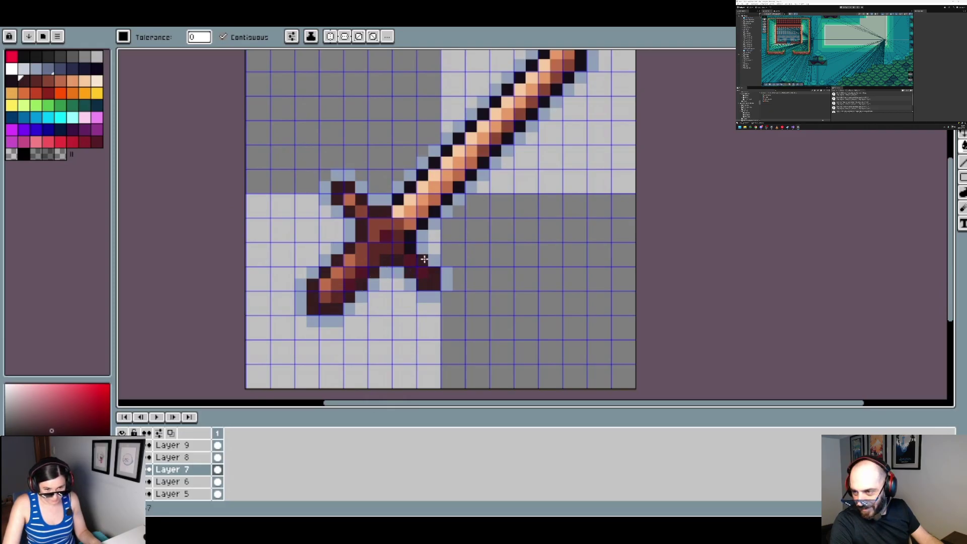
Fill the black outline pixels along both edges and the tip of the sword's blade with dark brown
drag(480, 259, 371, 281)
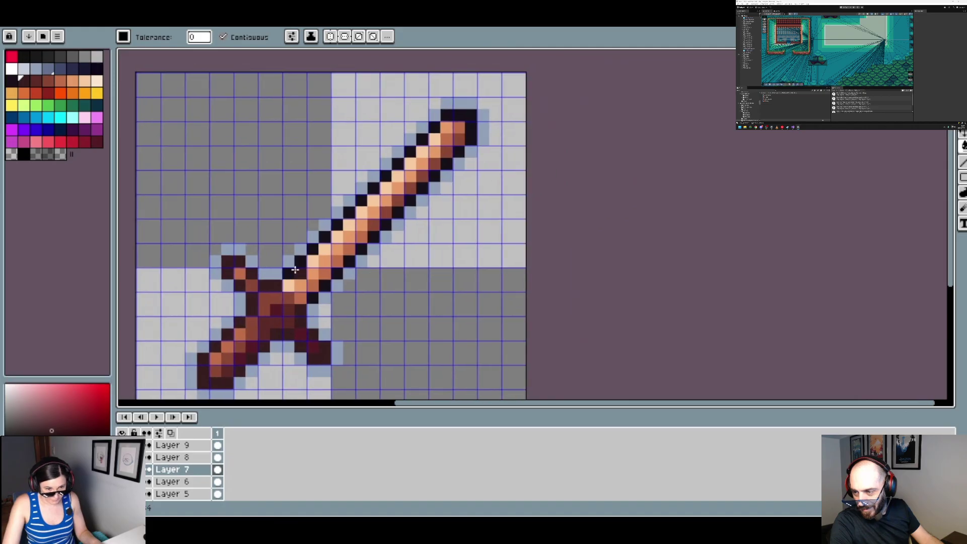
drag(290, 273, 301, 263)
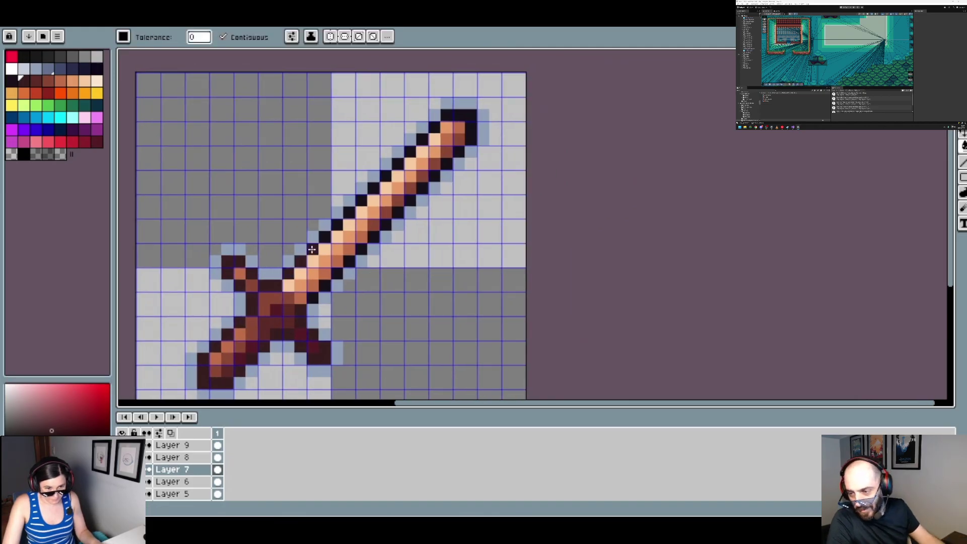
drag(351, 214, 361, 202)
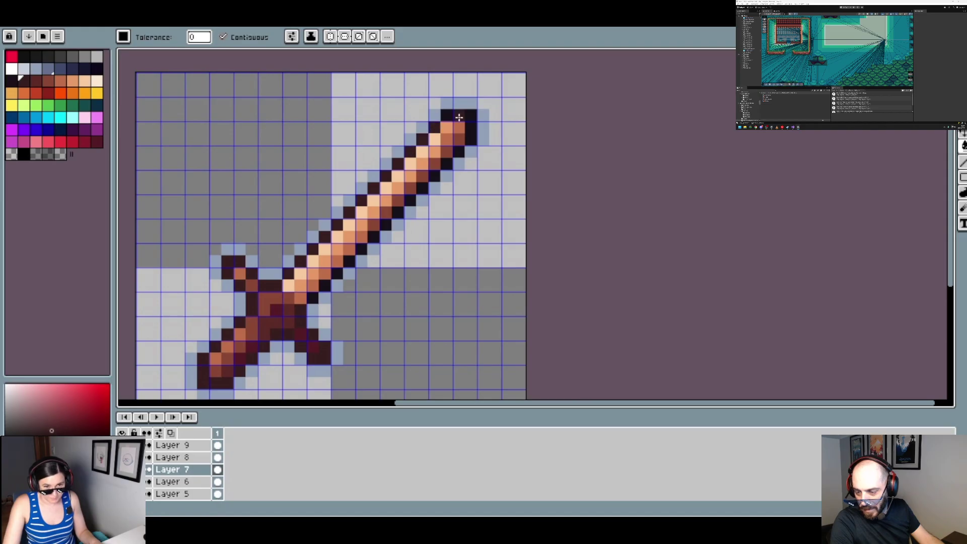
drag(459, 118, 459, 141)
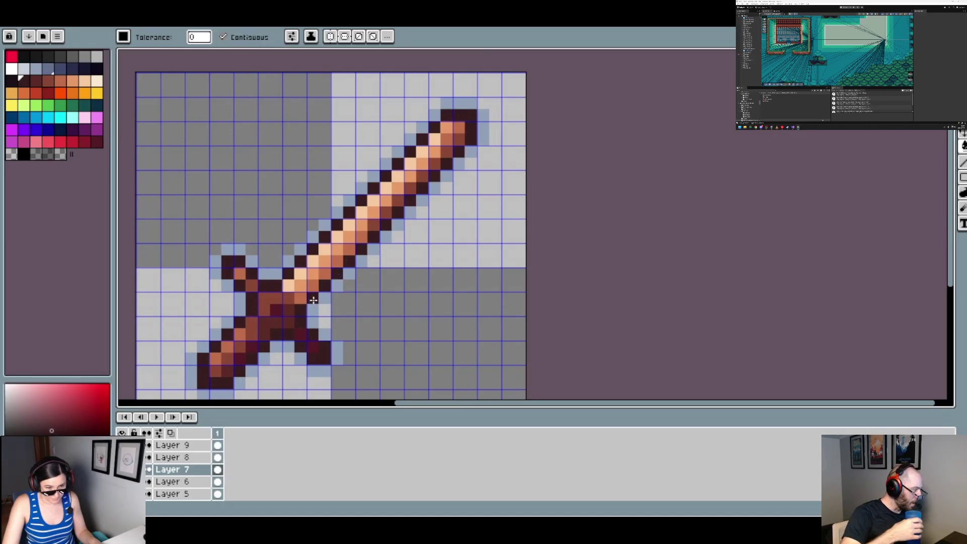
Show only the spear, make Layer 8 active, and recolor the spearhead's black outline dark brown
click(122, 469)
click(122, 445)
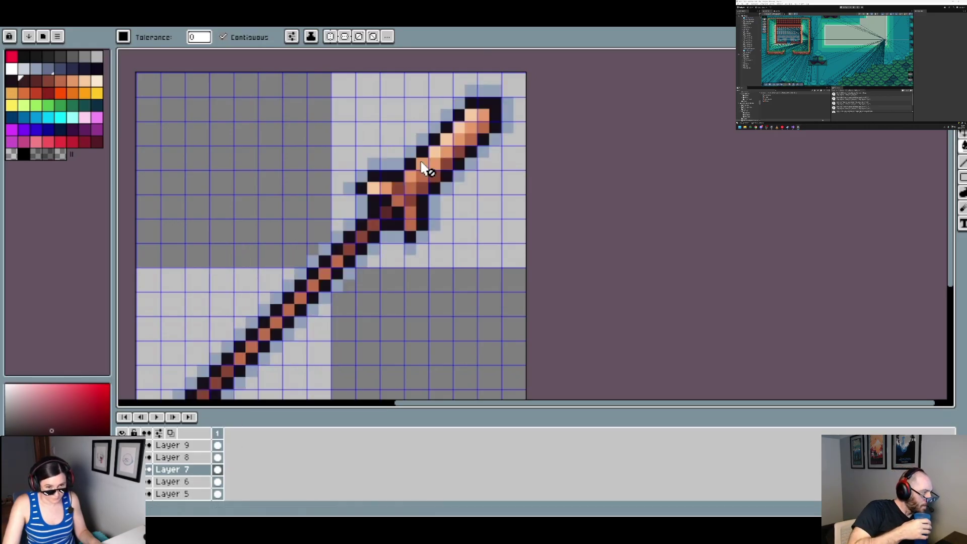
click(182, 457)
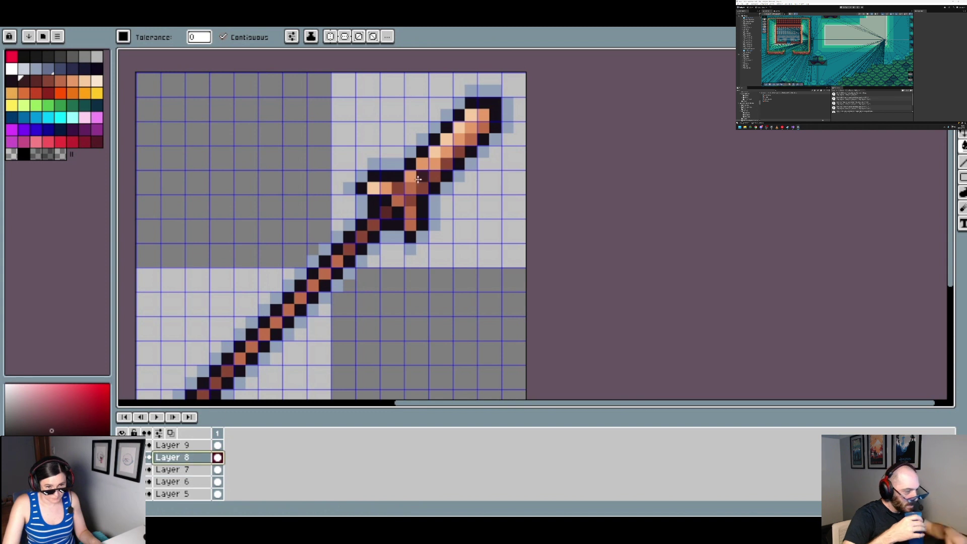
mouse_move(418, 180)
mouse_down()
mouse_move(372, 176)
mouse_move(363, 189)
mouse_move(409, 236)
mouse_move(422, 216)
mouse_up()
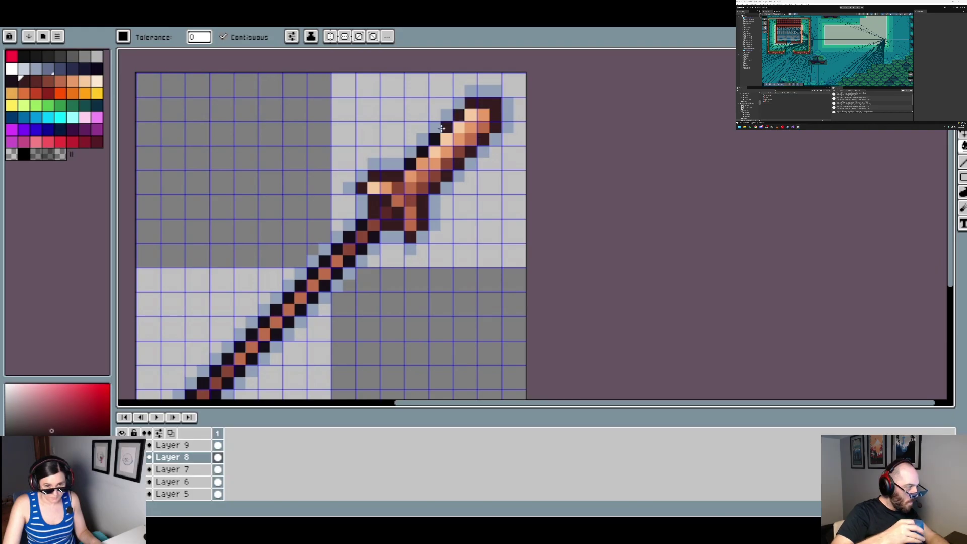
Fill the black outline pixels just below the spearhead and along the shaft's lower edge with dark brown
click(362, 225)
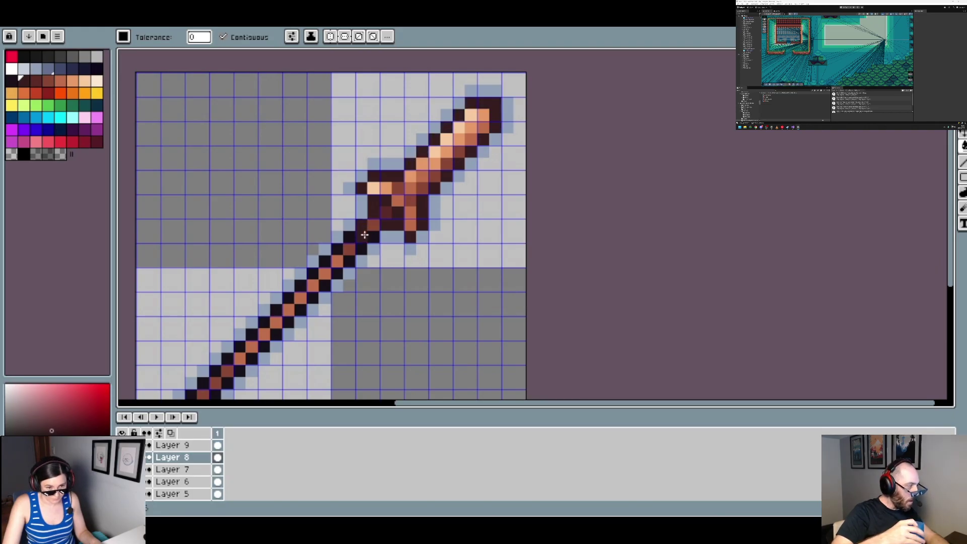
click(371, 238)
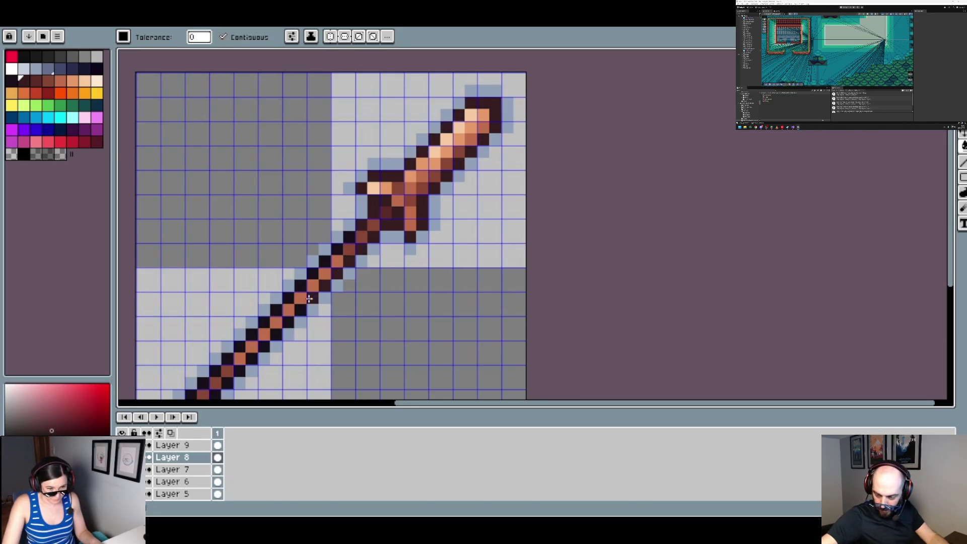
click(276, 335)
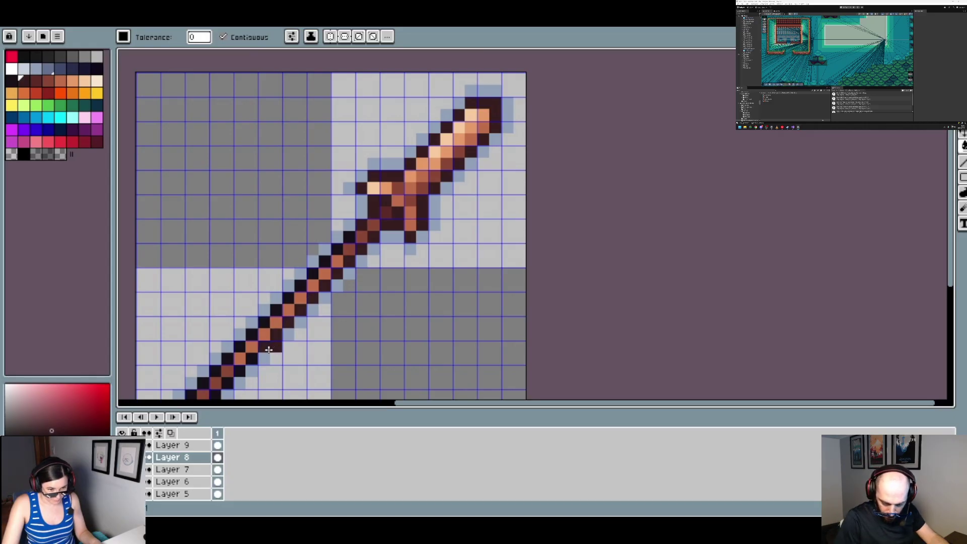
click(254, 360)
click(240, 371)
click(230, 379)
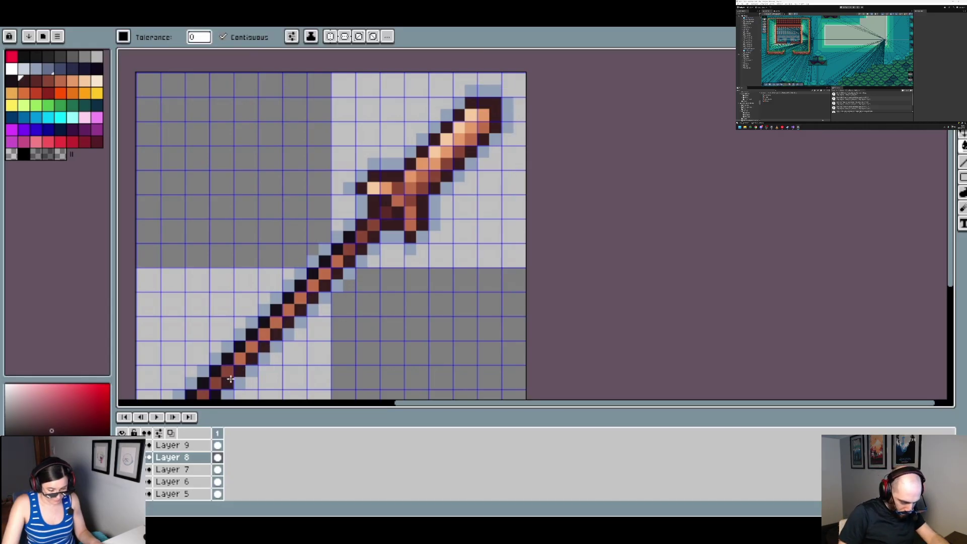
Fill the black outline pixels along the upper edge of the spear's shaft and around its butt end with dark brown
drag(309, 346, 387, 281)
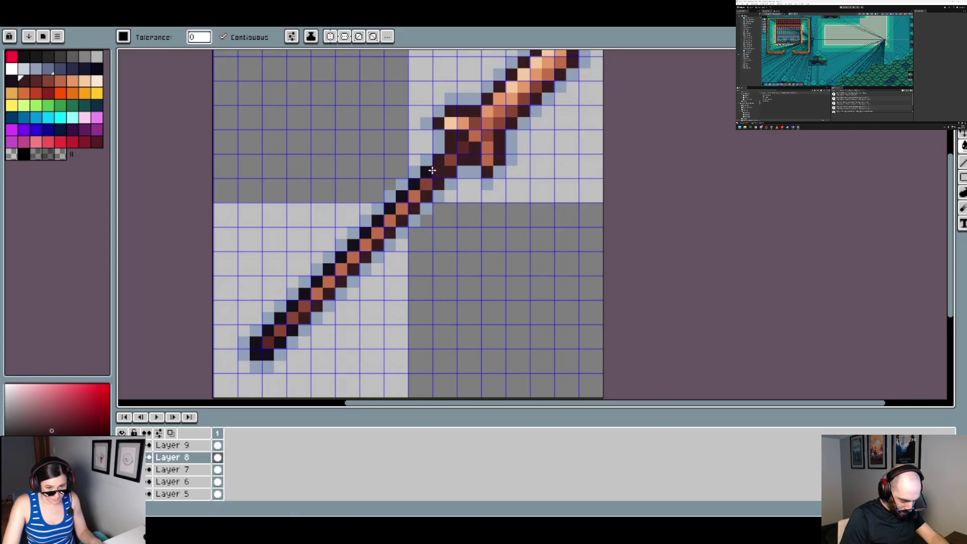
click(429, 172)
click(415, 186)
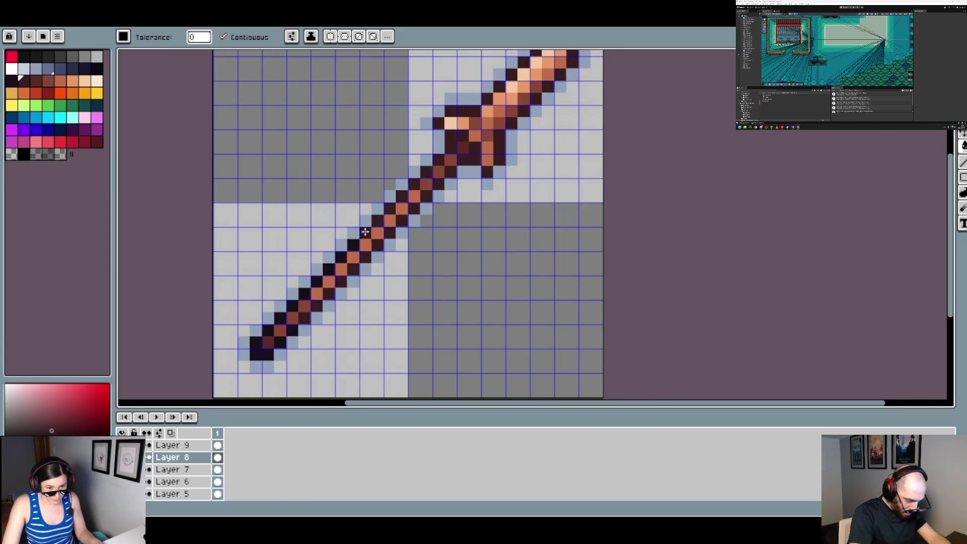
click(316, 281)
click(292, 307)
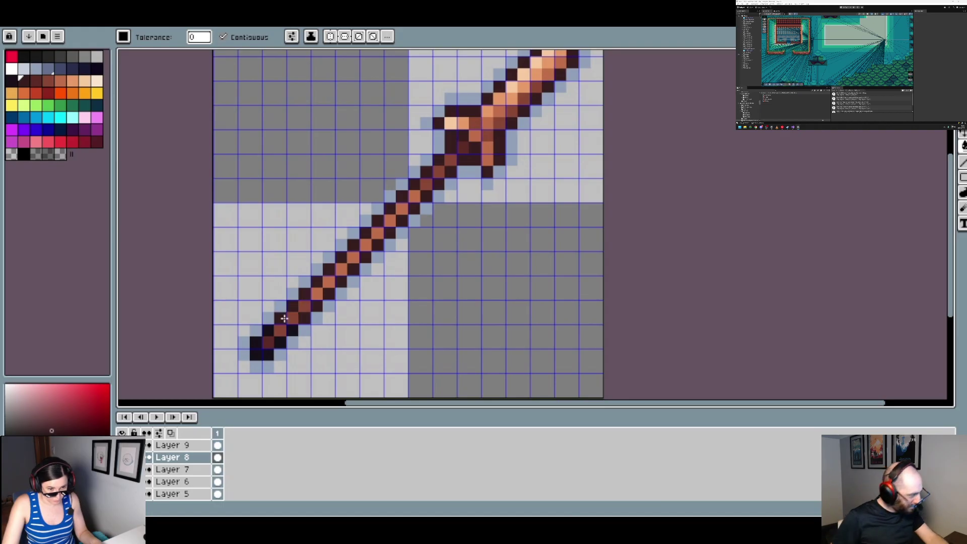
click(258, 343)
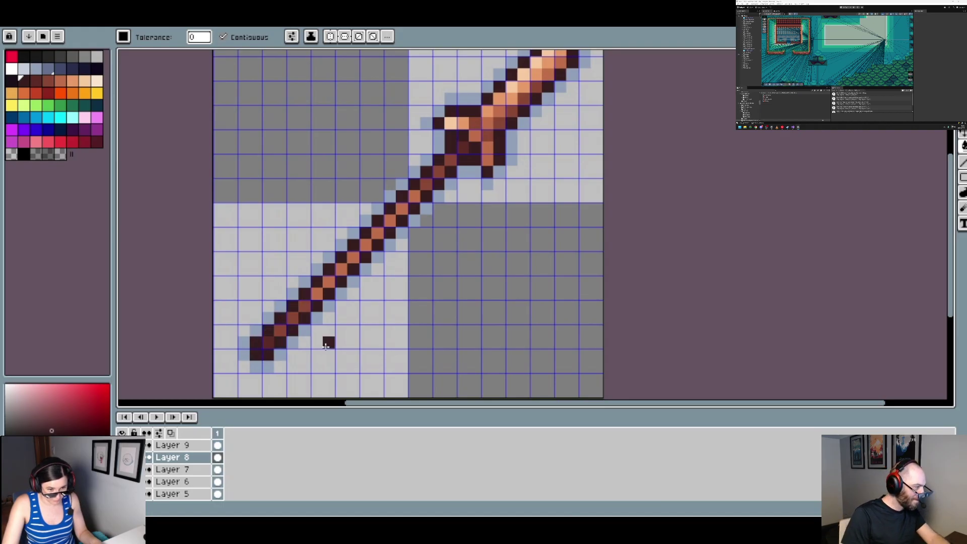
Show only the round-headed mace, make Layer 9 active, and recolor its pommel and shaft outline dark brown
click(122, 457)
click(122, 470)
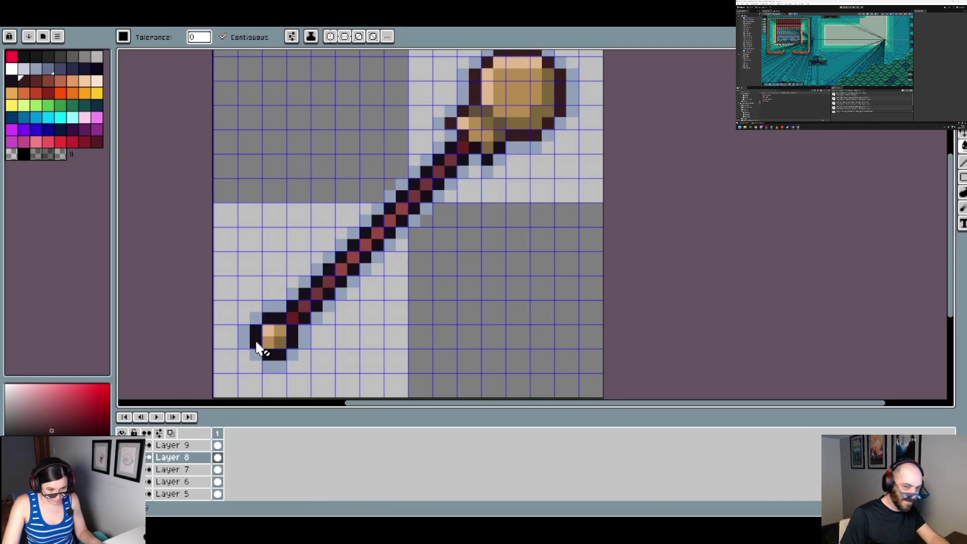
click(167, 446)
click(254, 341)
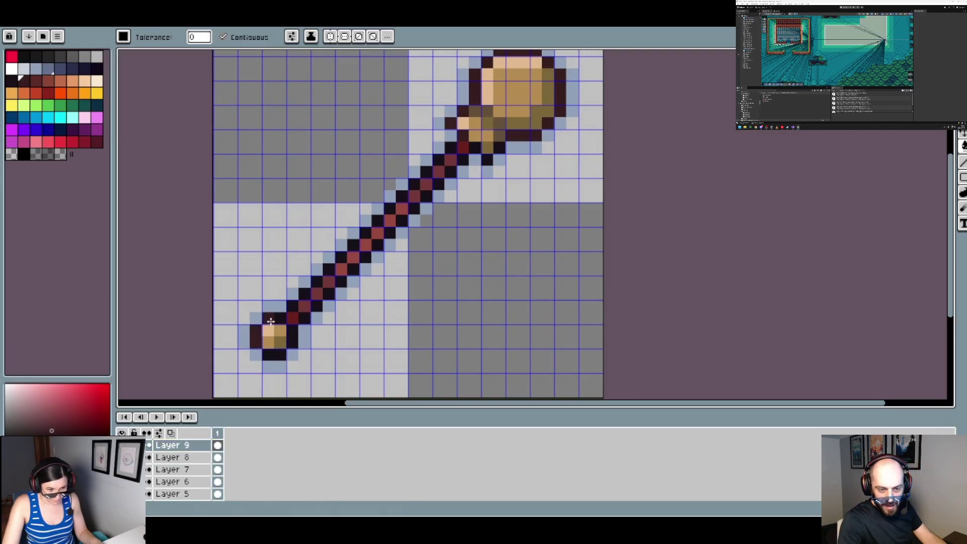
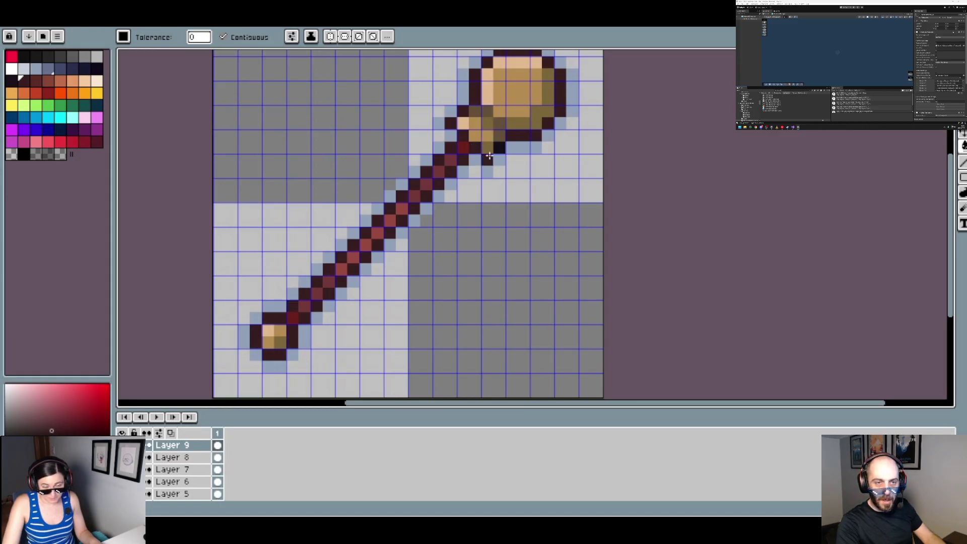
Recolor the mace shaft's two end pixels dark crimson and the darker inner pixels beside them dark brown (#5d2c28)
scroll(517, 135, down, 1)
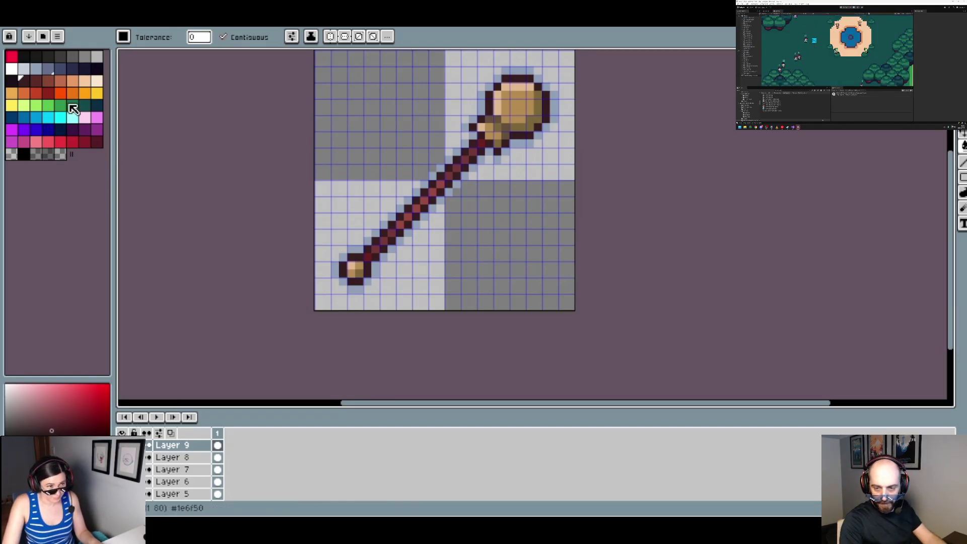
right_click(368, 252)
scroll(369, 258, up, 3)
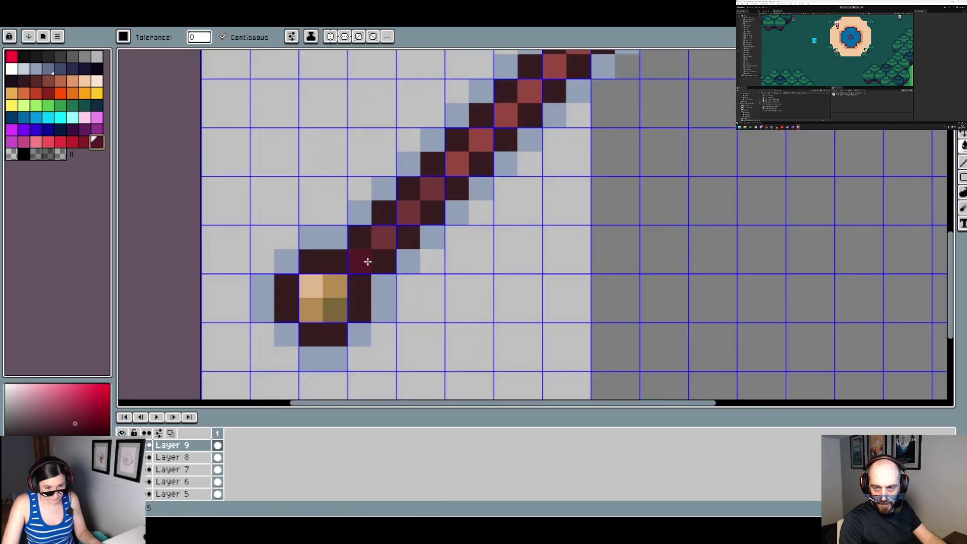
scroll(570, 158, up, 2)
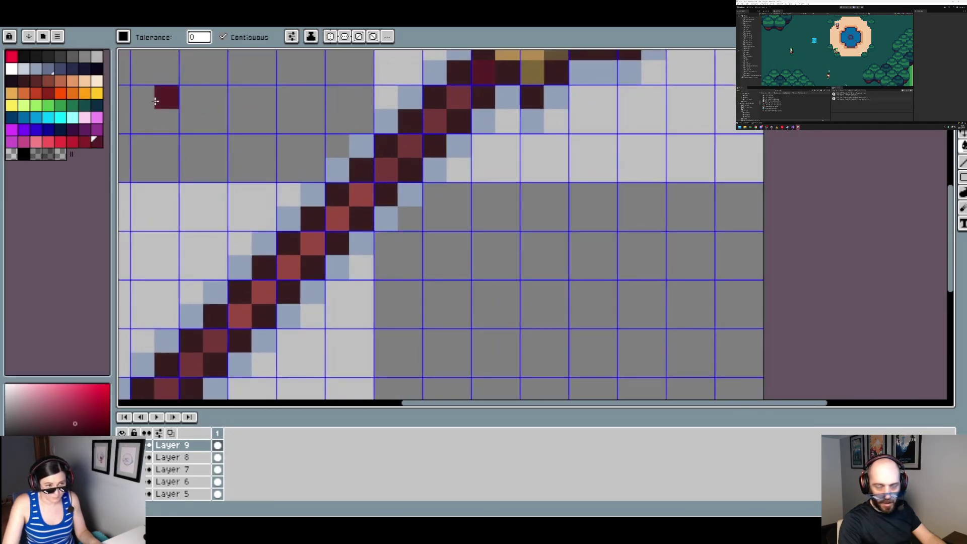
click(36, 83)
mouse_move(459, 128)
mouse_down()
mouse_move(453, 101)
mouse_move(391, 161)
mouse_move(455, 174)
mouse_move(522, 107)
mouse_up()
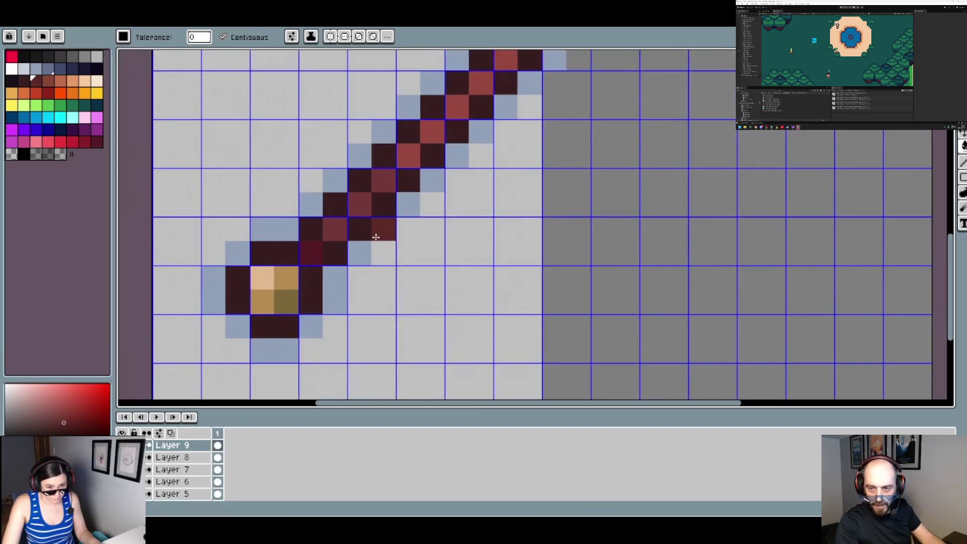
scroll(478, 166, down, 1)
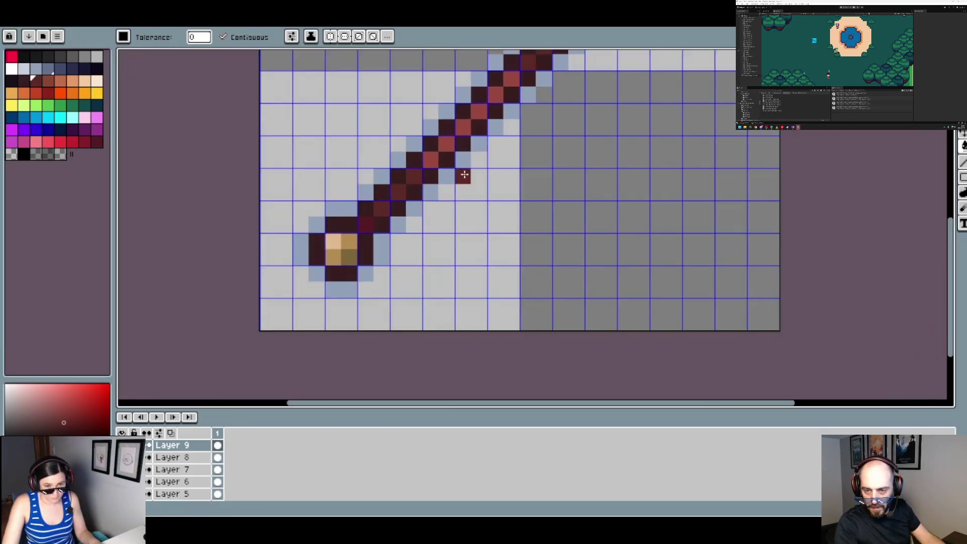
scroll(460, 173, down, 1)
drag(503, 141, 465, 168)
Recolor the lighter inner pixels in the middle of the mace's shaft with reddish brown (#8a4836)
alt+click(418, 169)
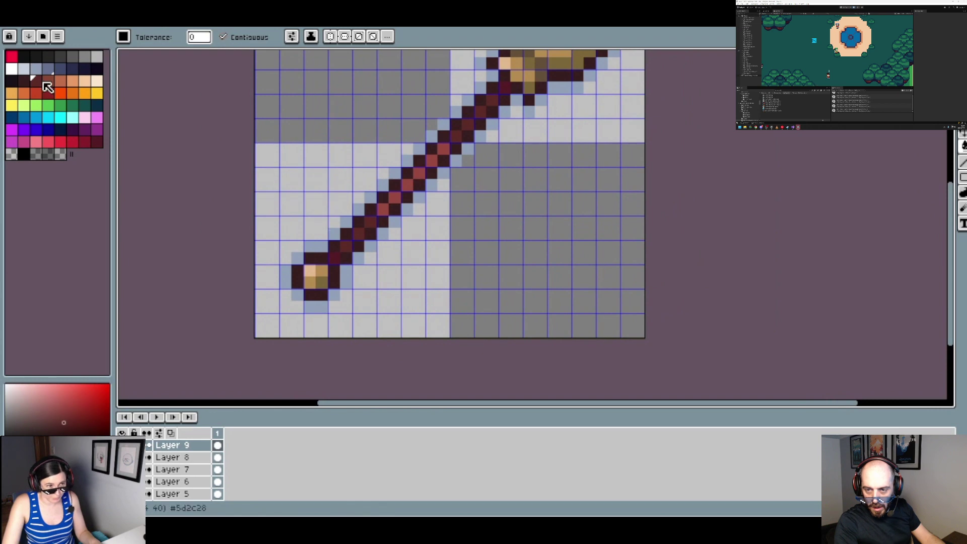
scroll(466, 157, up, 1)
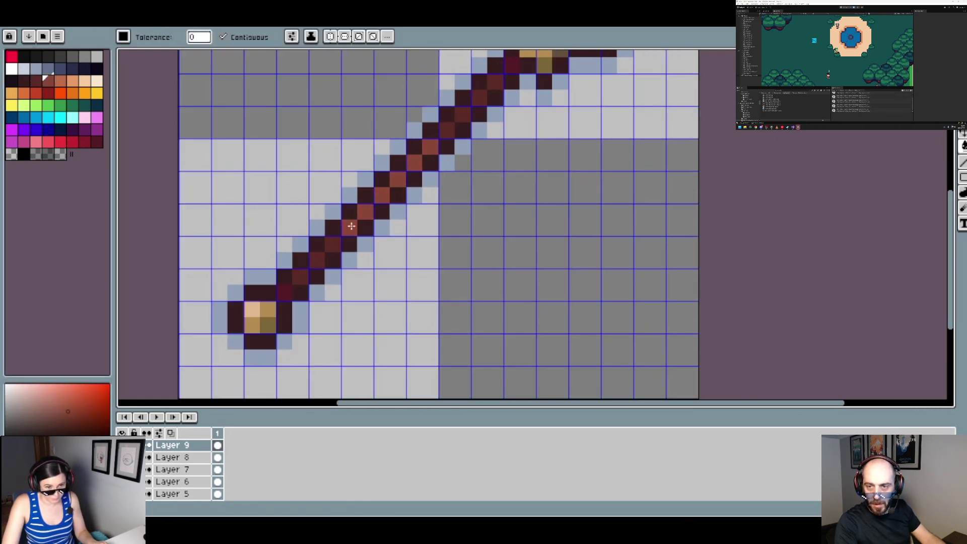
drag(526, 117, 423, 231)
drag(502, 147, 459, 202)
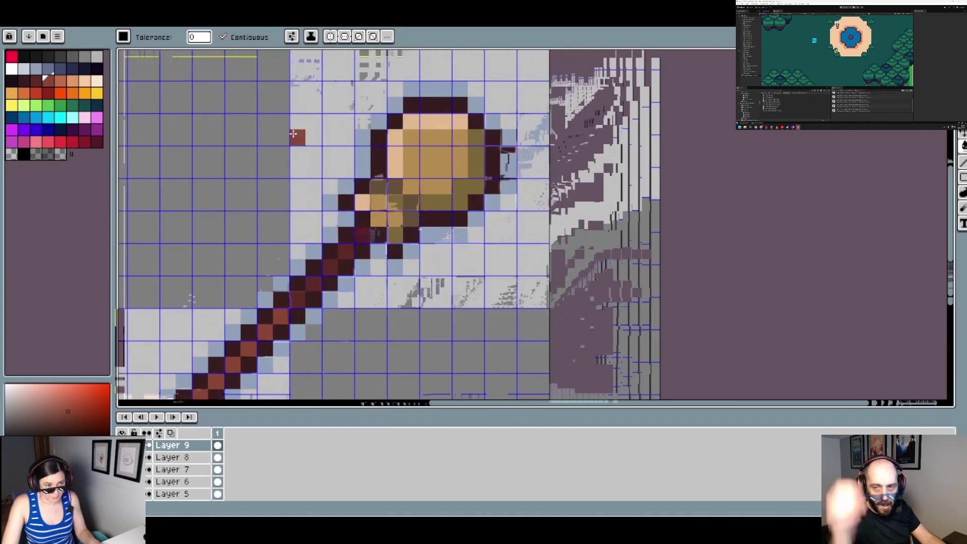
Recolor the highlight pixels on the mace's round head and on its collar with pale cream
click(13, 94)
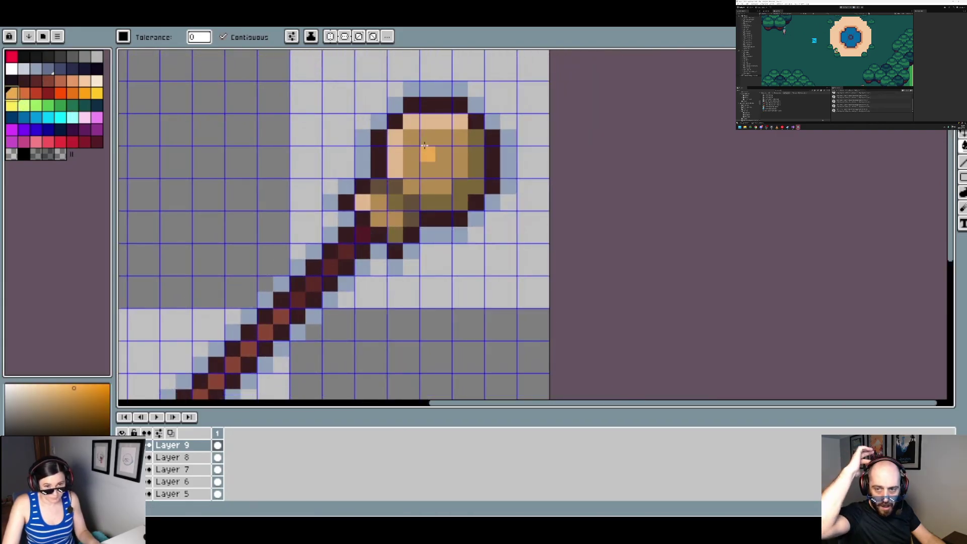
click(97, 80)
drag(411, 122, 395, 174)
click(363, 202)
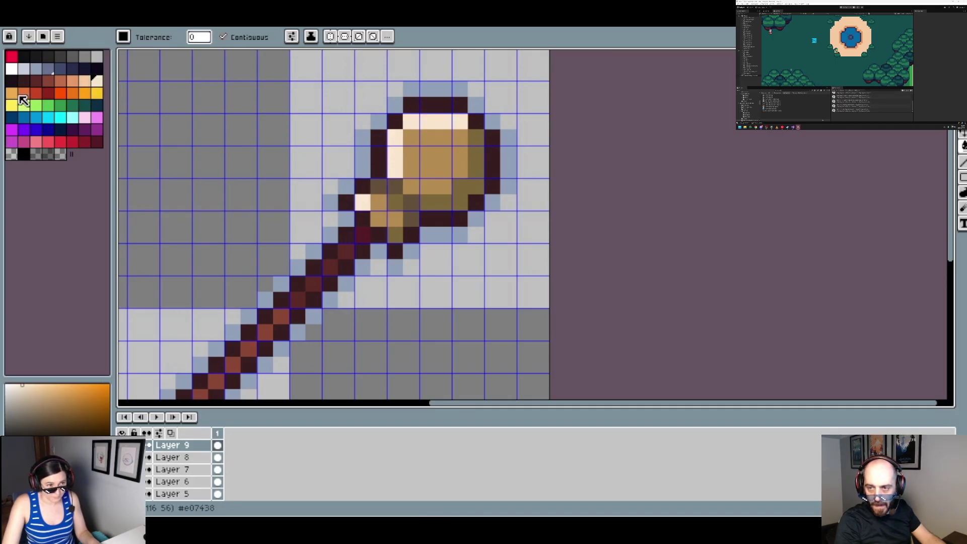
Fill the main body of the mace's head and the collar's mid-tone pixels with light orange
click(21, 96)
click(443, 154)
click(389, 206)
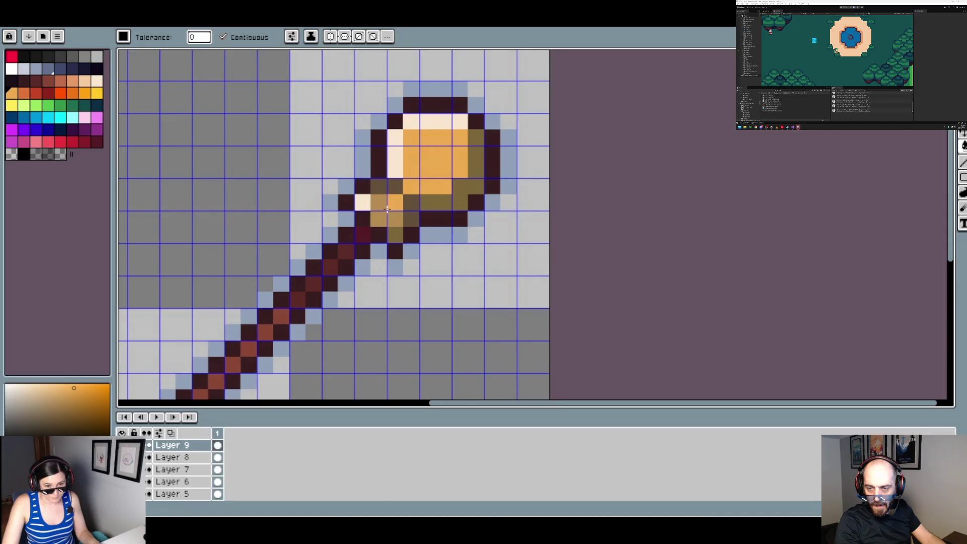
click(388, 217)
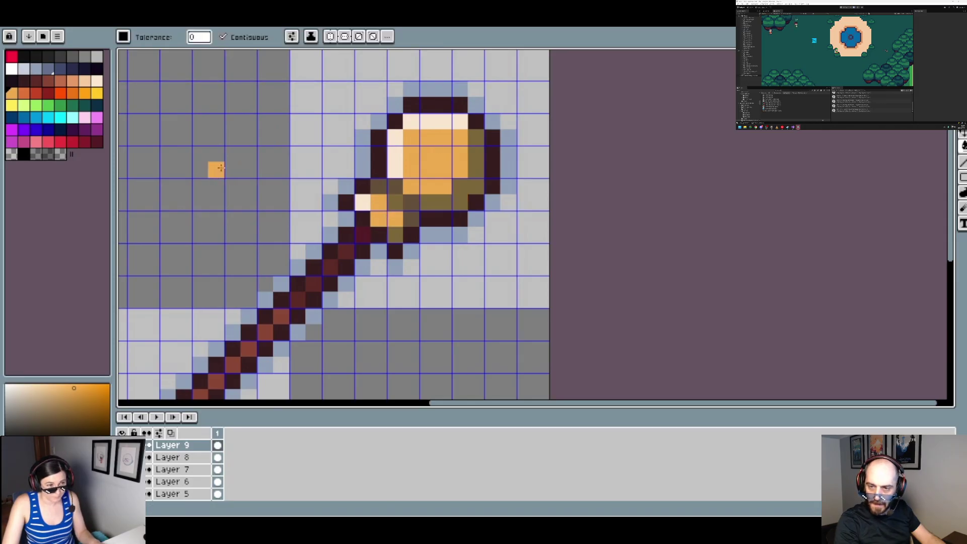
Recolor the olive shading along the mace head's lower edge and on its collar with orange (#e07438)
click(24, 93)
click(396, 202)
click(446, 204)
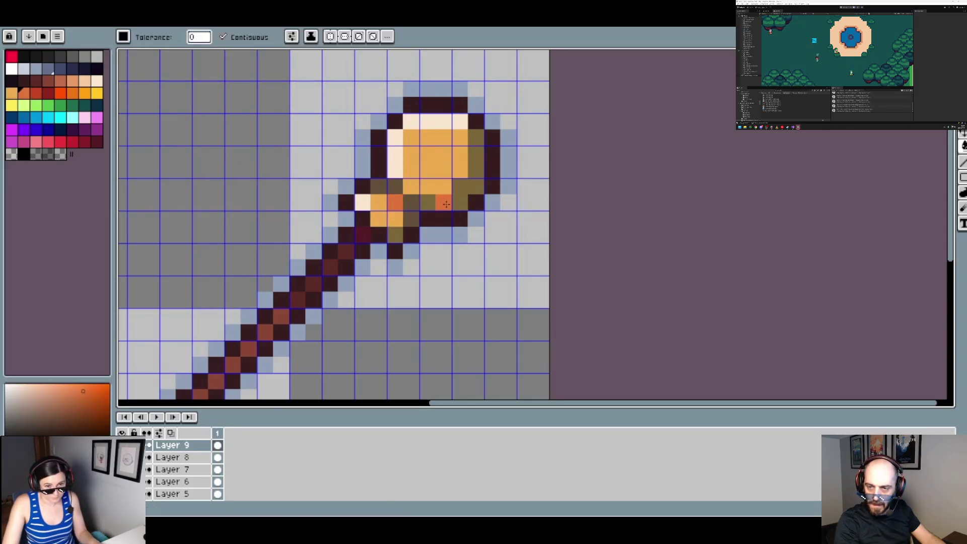
click(460, 202)
click(427, 202)
click(395, 234)
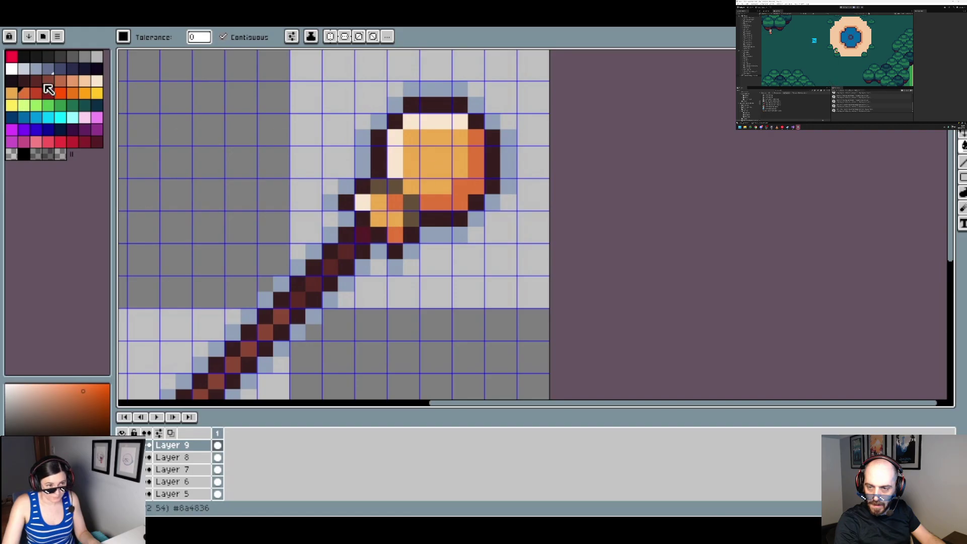
Fill the grey-brown shadow pixels between the mace's head and collar with orange-red
click(36, 93)
click(378, 186)
click(412, 202)
click(412, 218)
scroll(495, 215, down, 3)
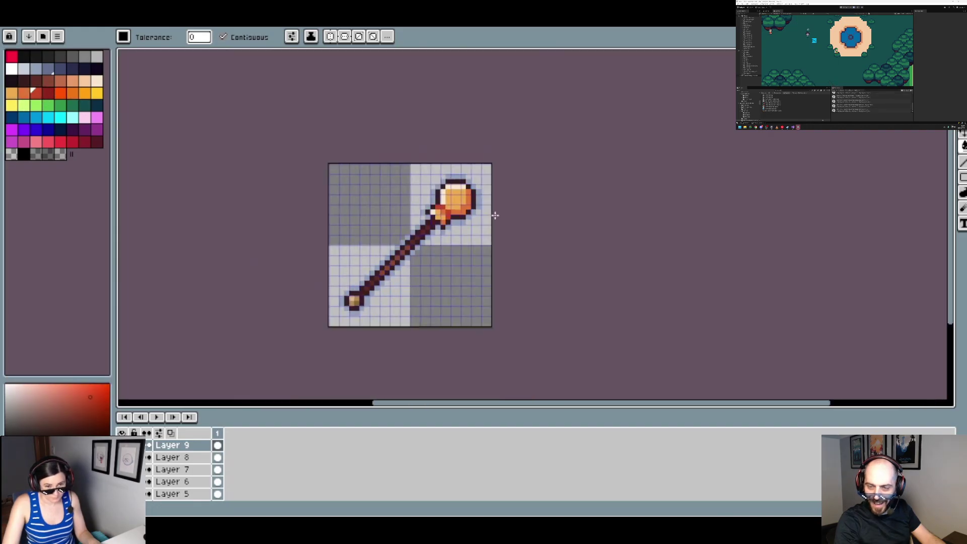
scroll(495, 216, down, 1)
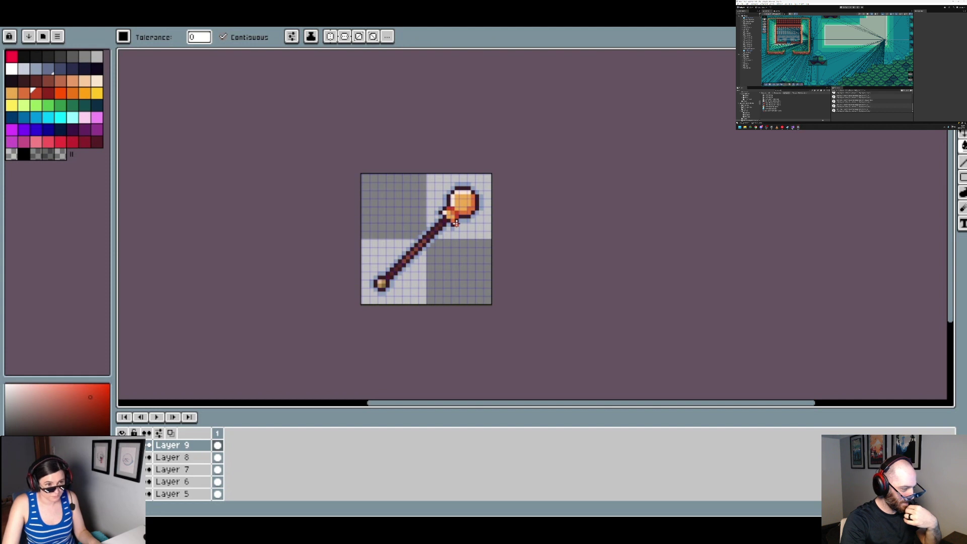
scroll(483, 204, up, 1)
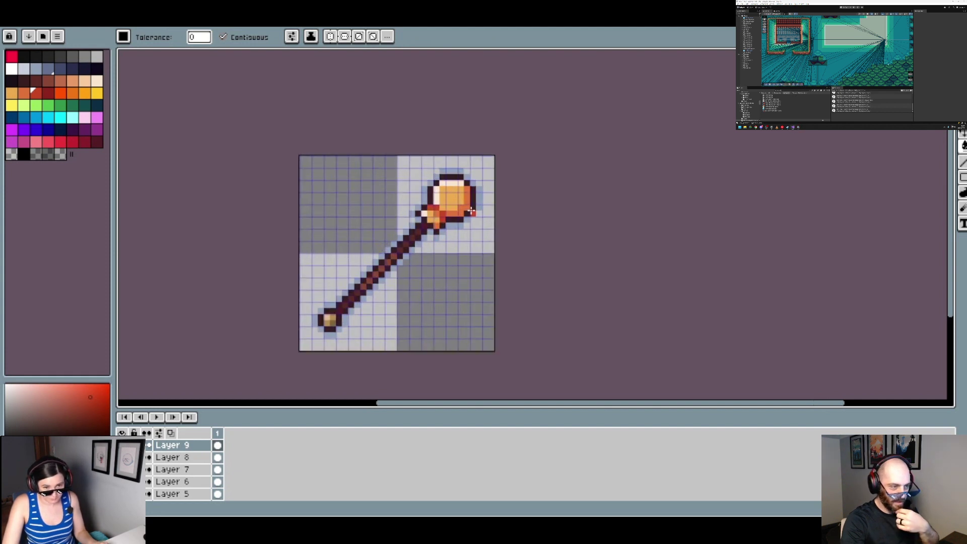
scroll(151, 455, up, 1)
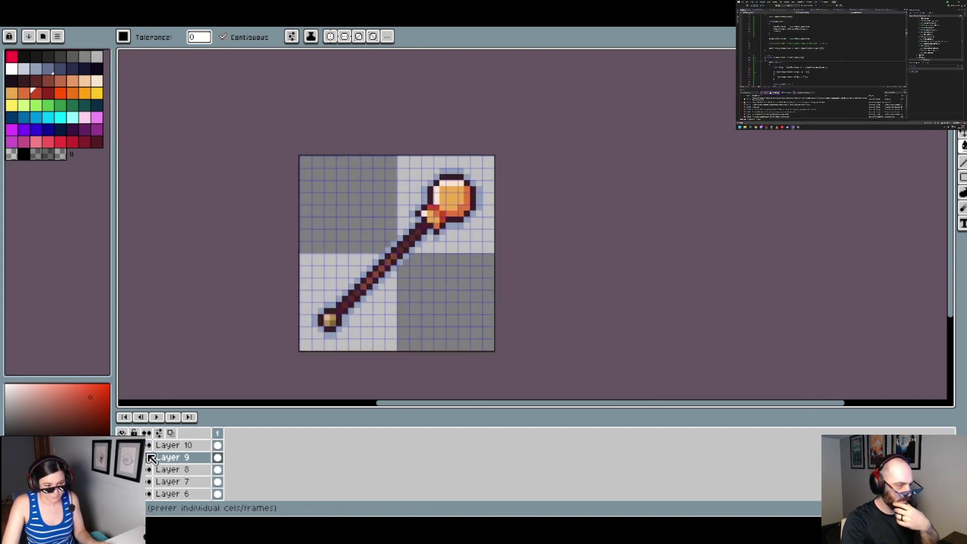
Hide the mace, show only the bow, and make Layer 10 active
click(122, 457)
click(122, 433)
click(122, 445)
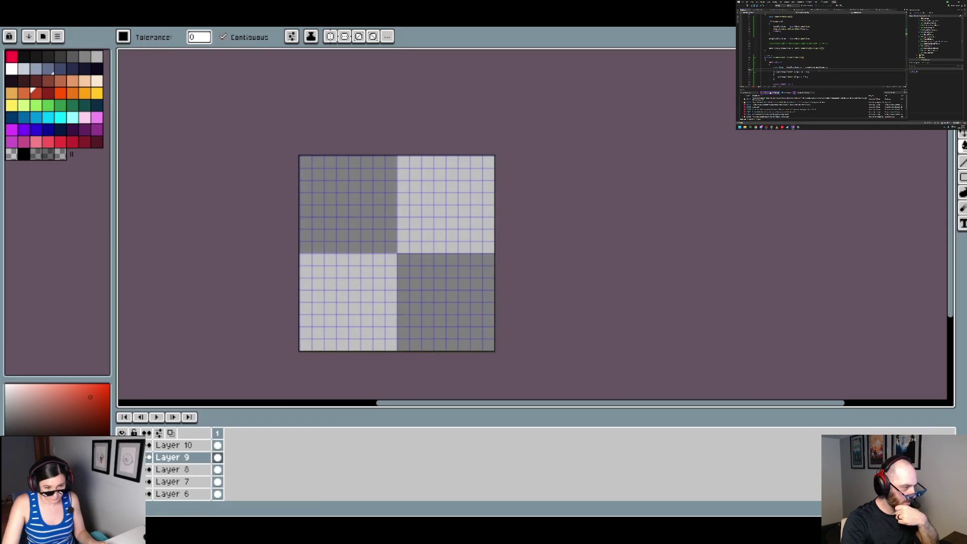
click(122, 457)
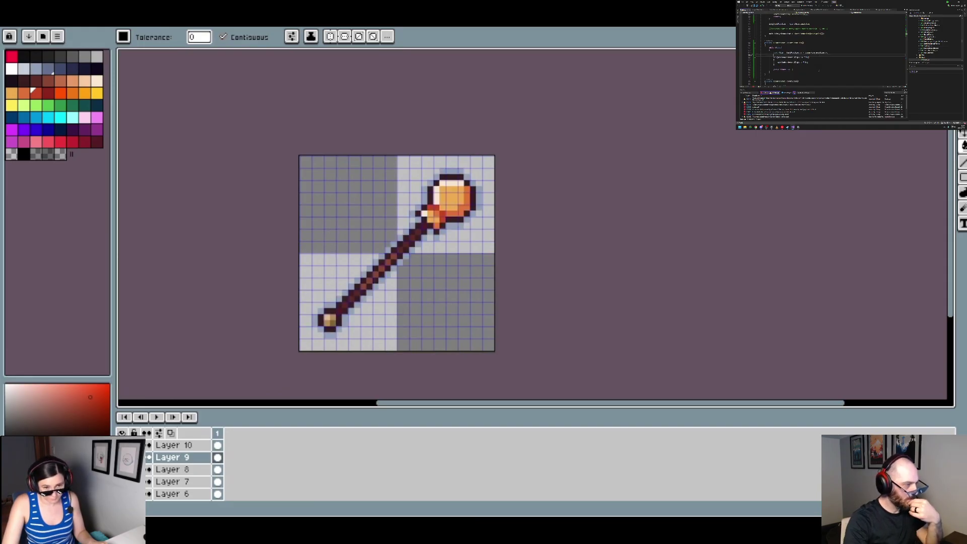
click(122, 457)
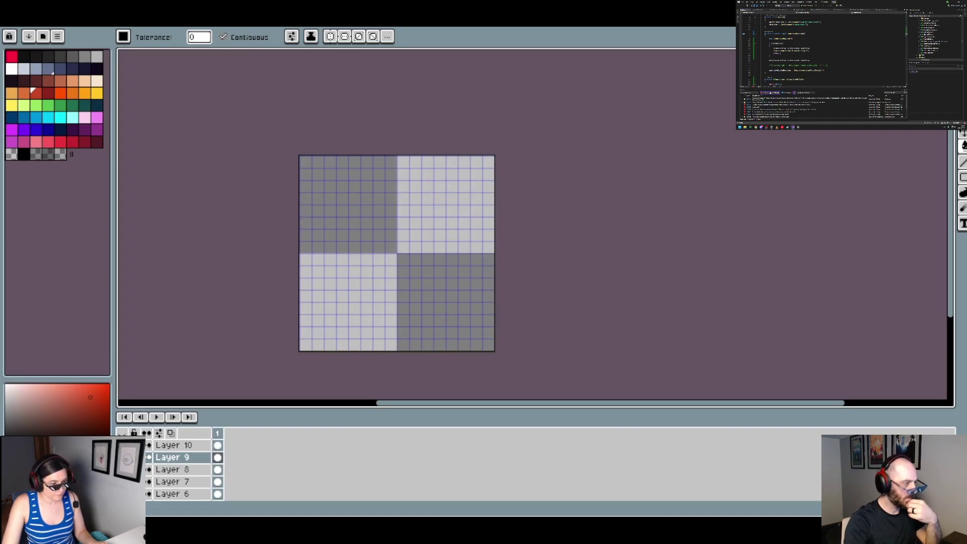
click(121, 457)
click(122, 445)
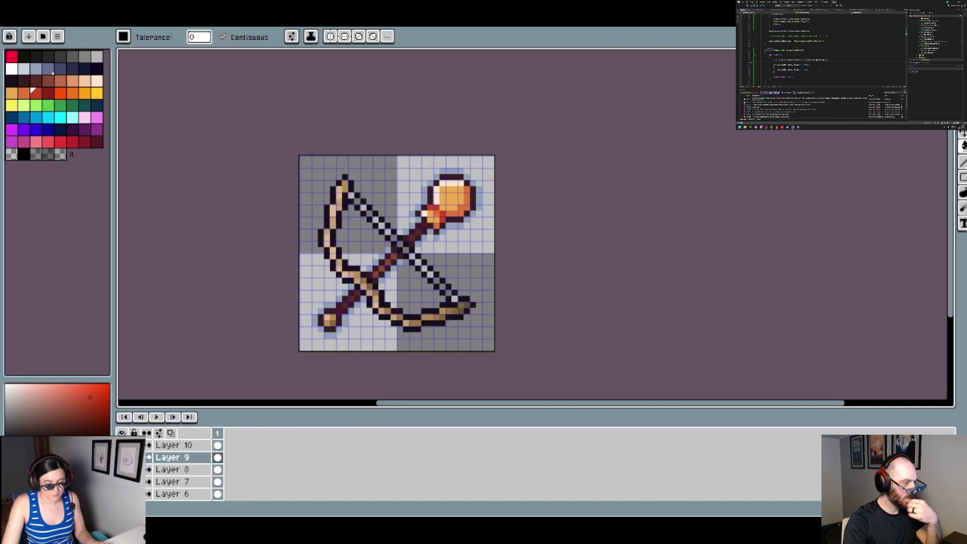
click(122, 457)
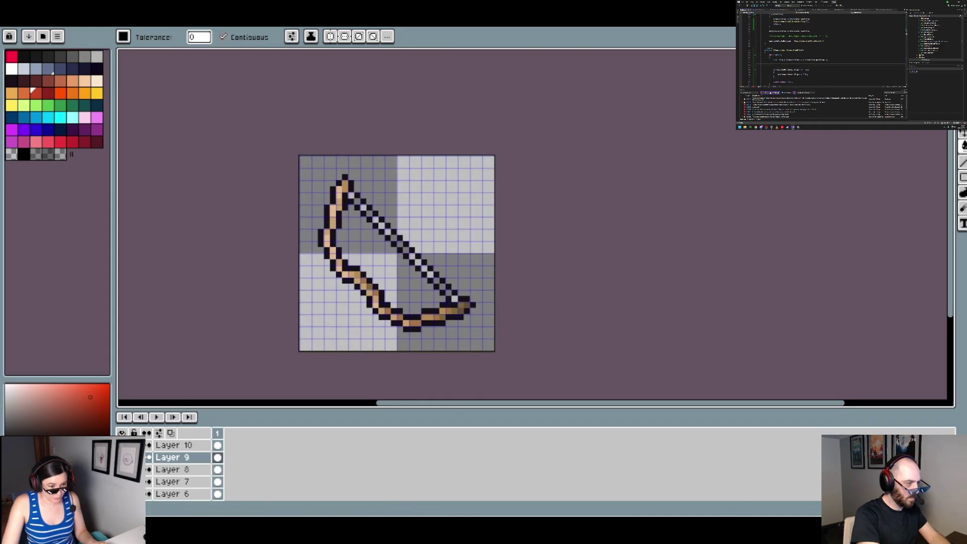
key(shift+n)
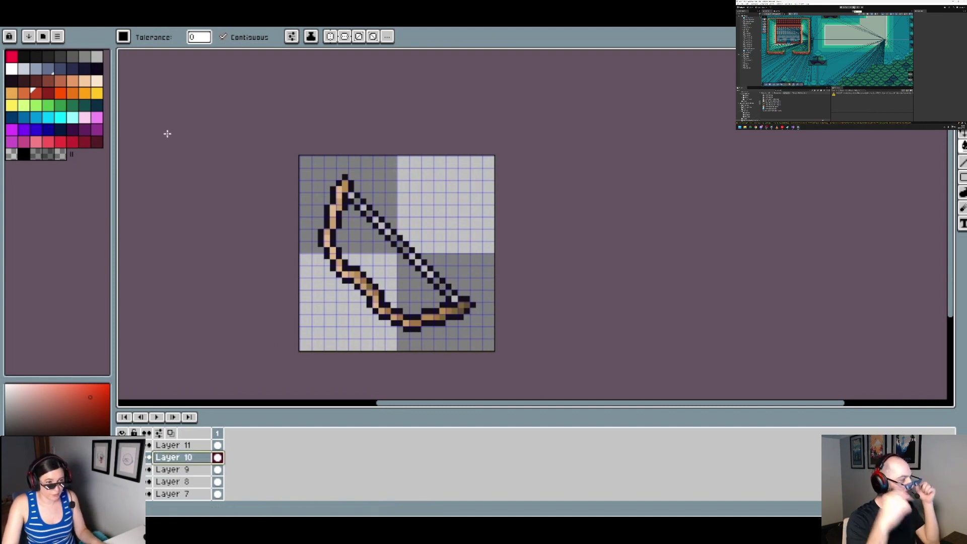
Sample the blue-grey slot border color from the inventory interface sprite and return to the bow sprite
key(ctrl+Tab)
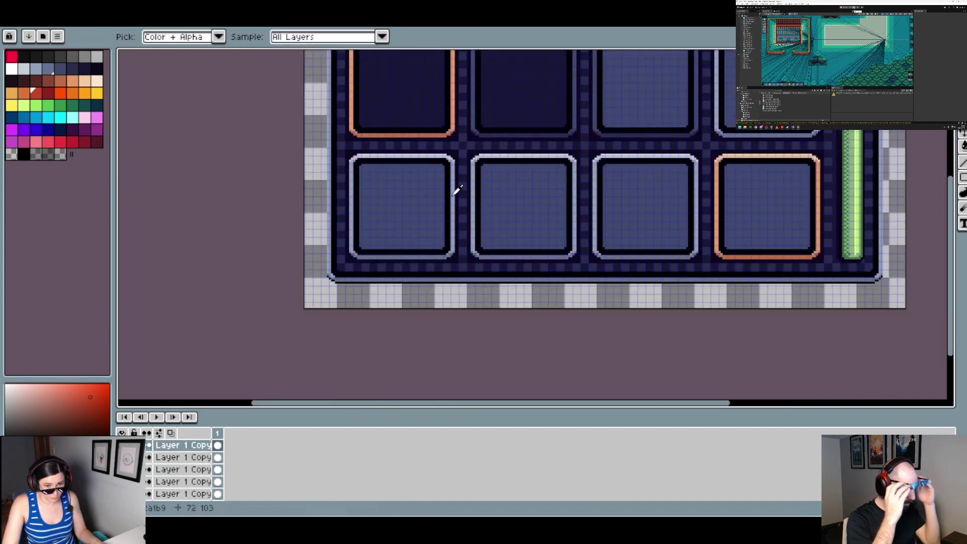
alt+click(453, 190)
key(ctrl+Tab)
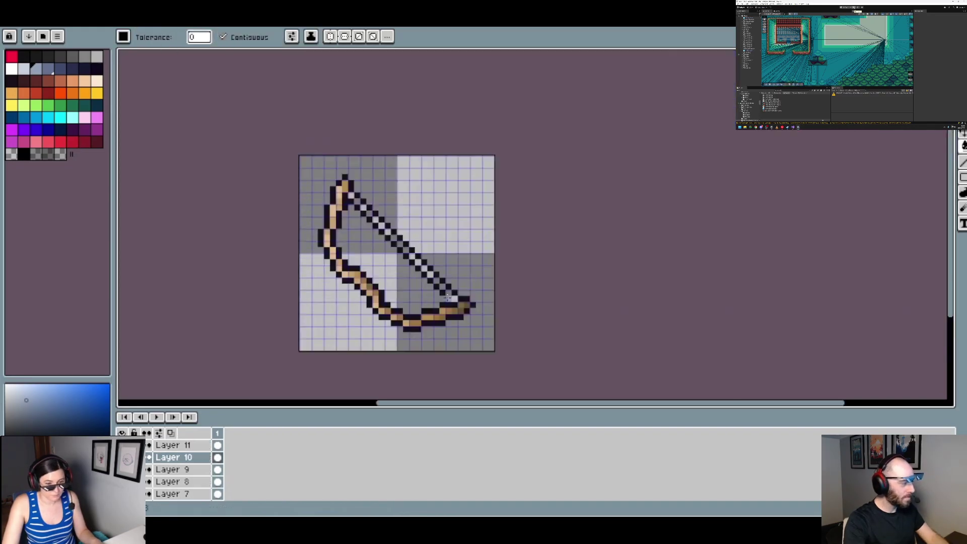
scroll(390, 221, up, 2)
click(325, 151)
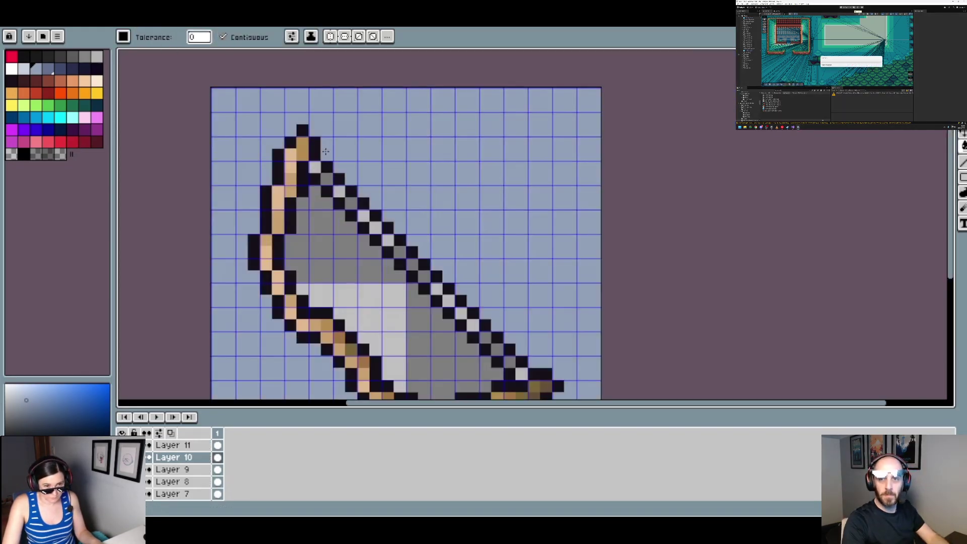
key(ctrl+z)
Draw blue-grey outline pixels with the Pencil along the outer side of the bowstring's upper half
key(b)
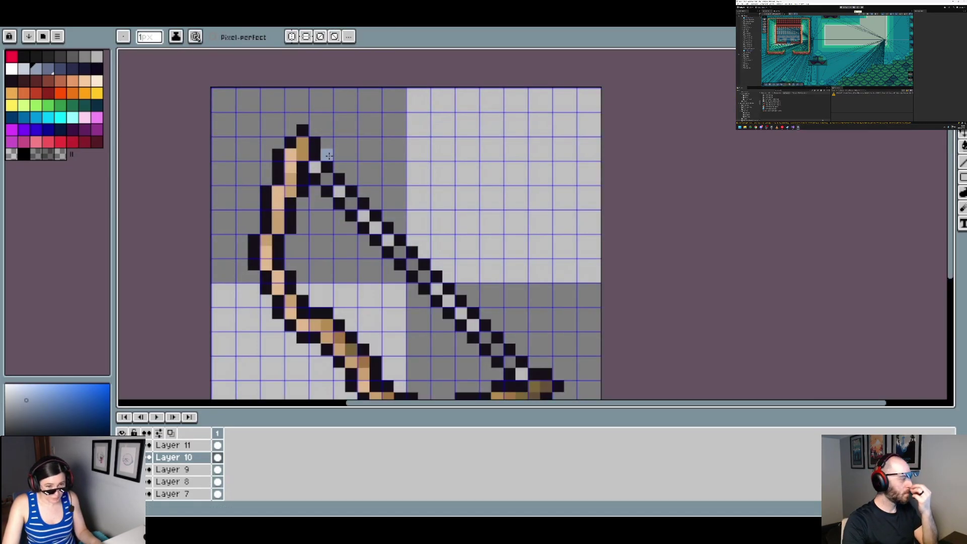
click(327, 154)
click(339, 166)
click(351, 178)
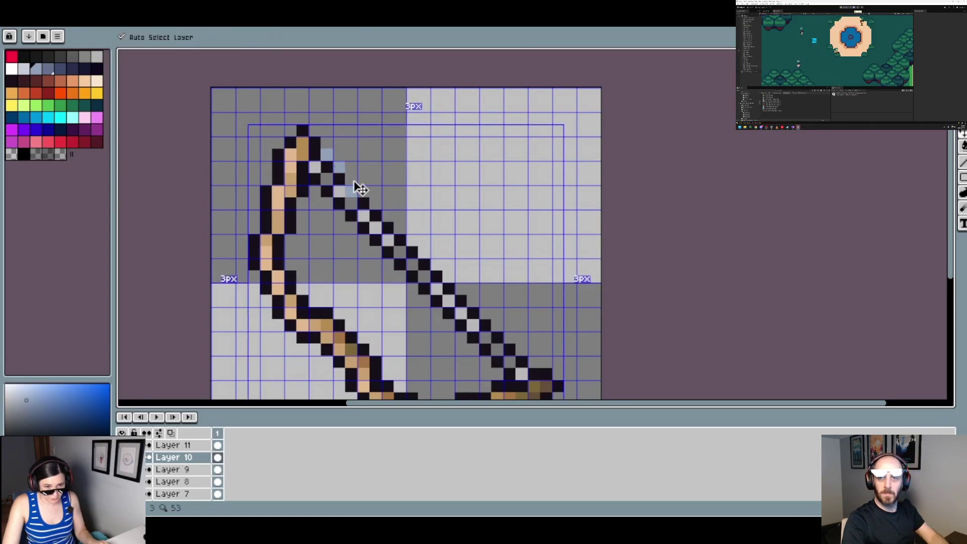
click(364, 191)
click(388, 217)
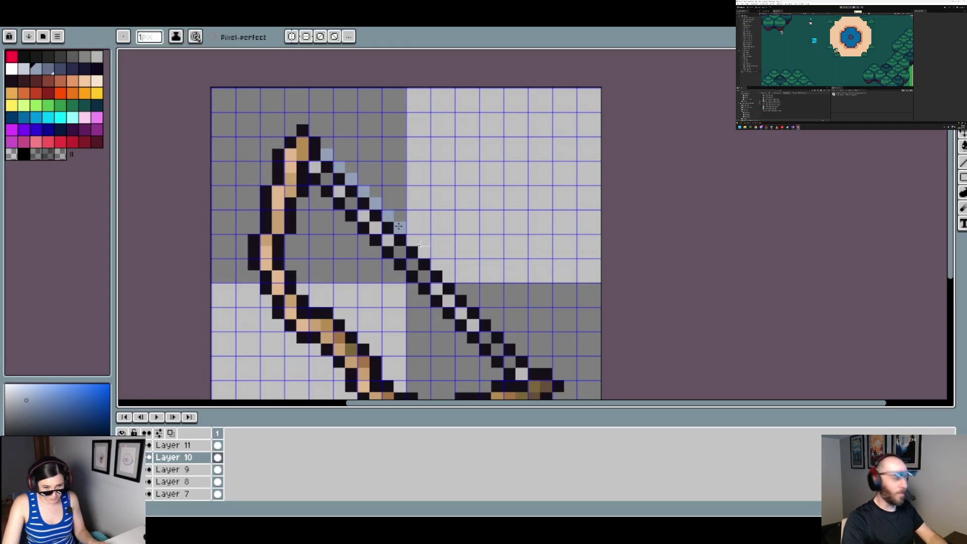
click(399, 227)
click(413, 241)
click(425, 252)
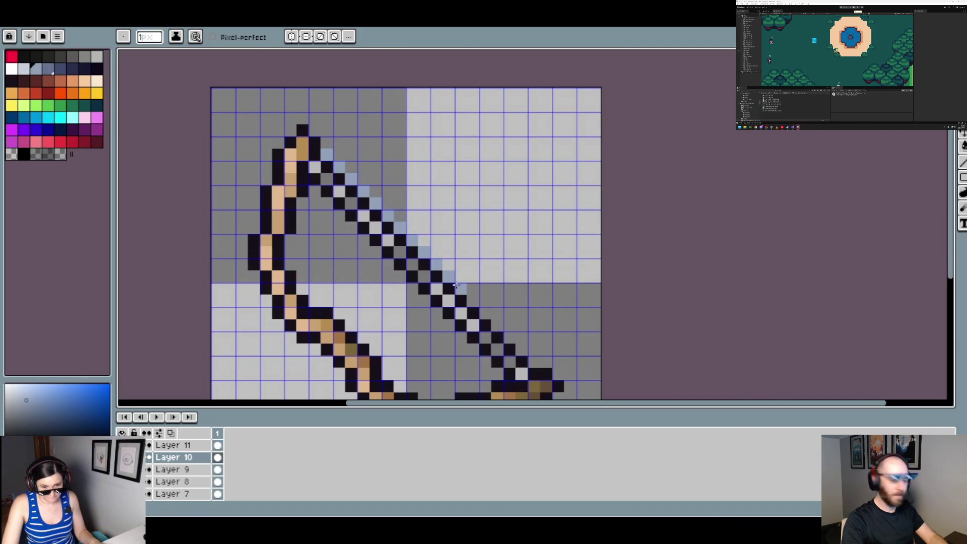
Continue the blue-grey outline along the bowstring's lower half and around the bow's lower tip
scroll(456, 285, down, 2)
drag(500, 317, 371, 268)
scroll(368, 274, up, 2)
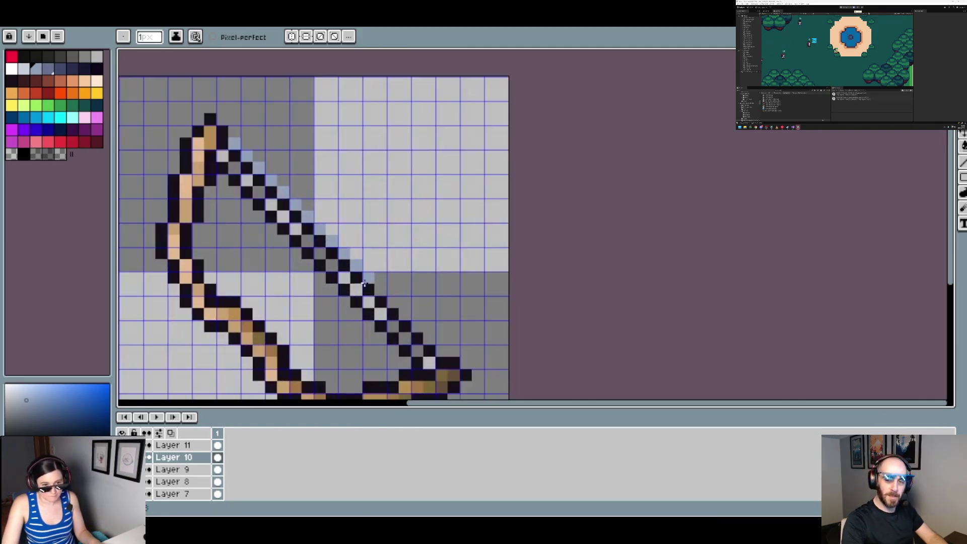
click(405, 315)
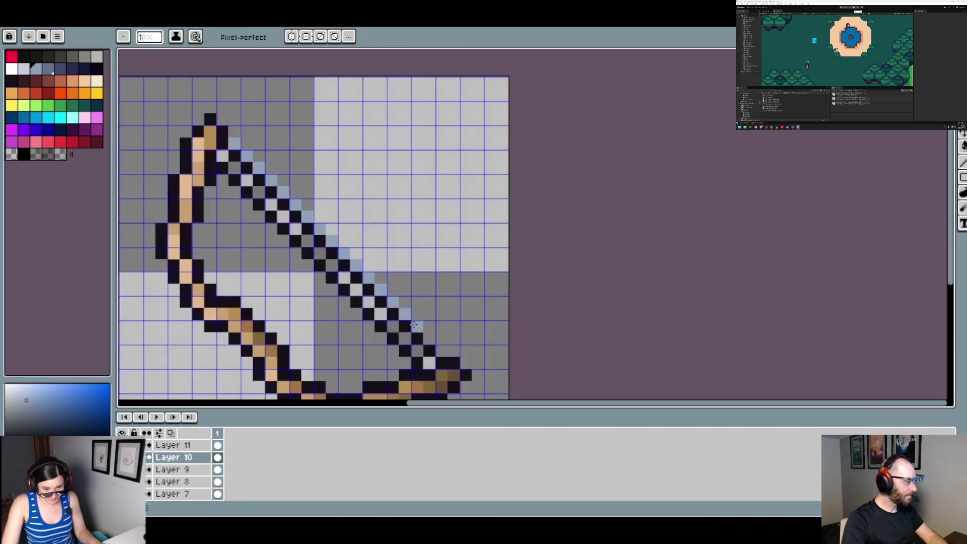
click(416, 327)
click(454, 351)
click(466, 364)
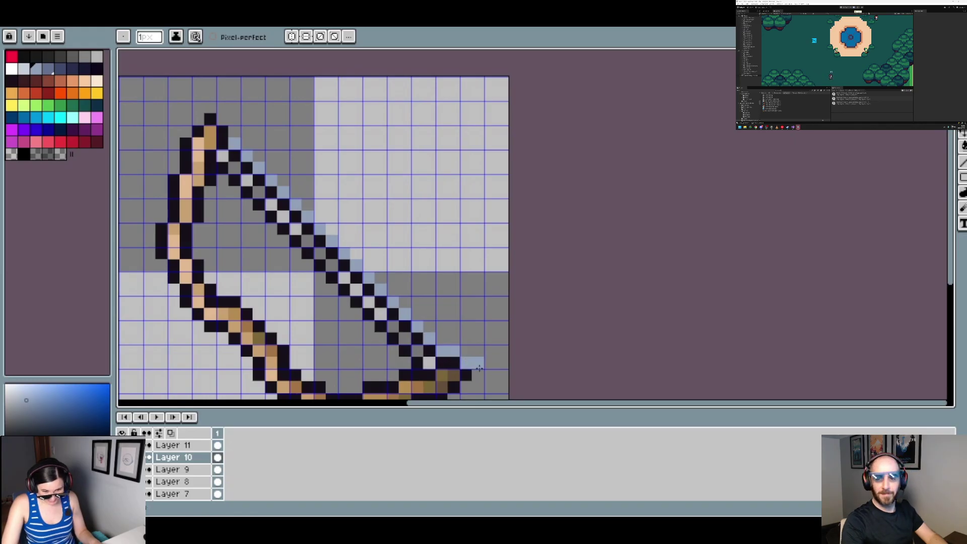
click(479, 376)
Extend the blue-grey outline from the bowstring up over the bow's upper tip
click(222, 130)
click(234, 130)
click(223, 119)
click(211, 107)
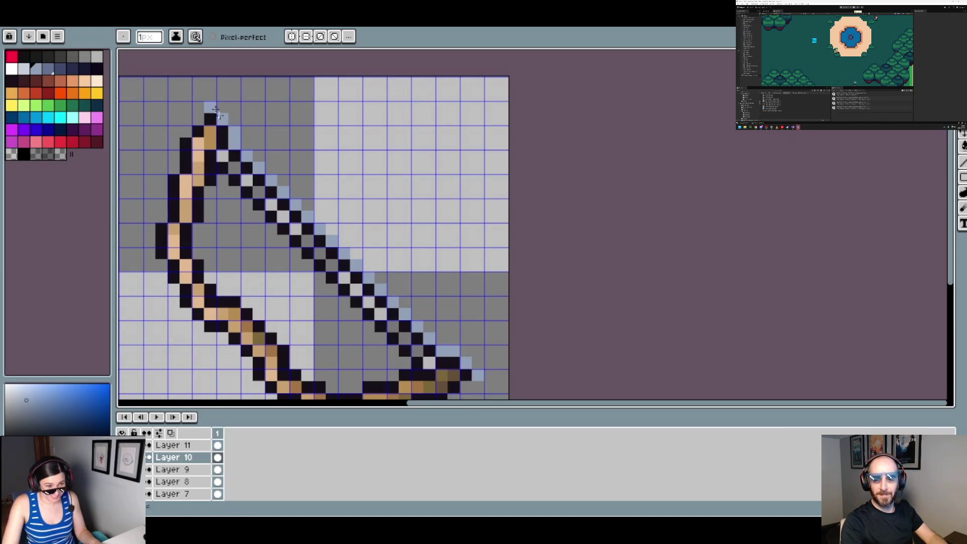
Continue the blue-grey outline with the Pencil from the bow's upper tip along the limb's outer side to the lower tip
click(199, 119)
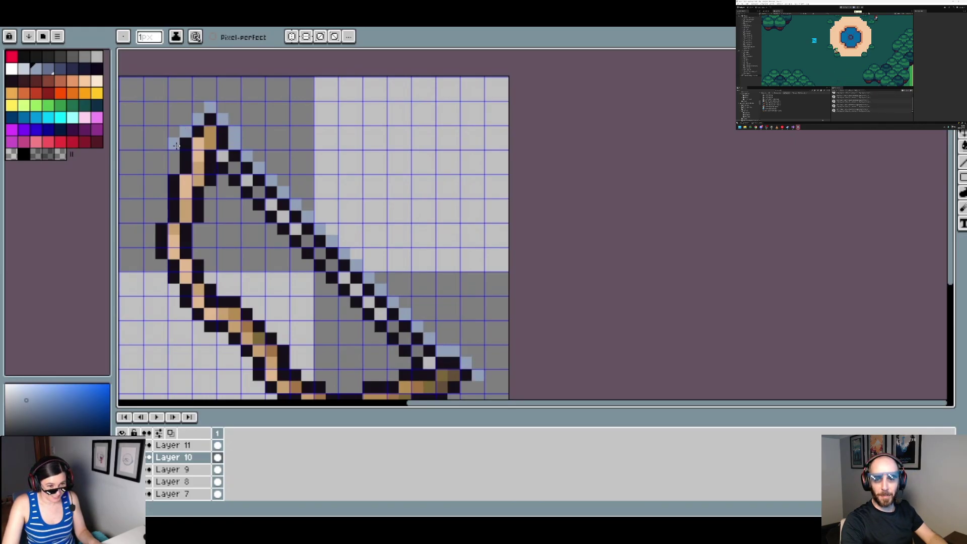
mouse_move(161, 180)
mouse_down()
mouse_move(150, 252)
mouse_move(183, 290)
mouse_move(173, 302)
mouse_move(228, 346)
mouse_move(254, 392)
mouse_move(246, 317)
mouse_move(273, 343)
mouse_move(303, 353)
mouse_move(304, 364)
mouse_move(362, 376)
mouse_move(371, 365)
mouse_move(415, 365)
mouse_move(406, 363)
mouse_move(415, 355)
mouse_move(443, 352)
mouse_move(466, 328)
mouse_up()
scroll(243, 362, down, 2)
scroll(258, 389, up, 2)
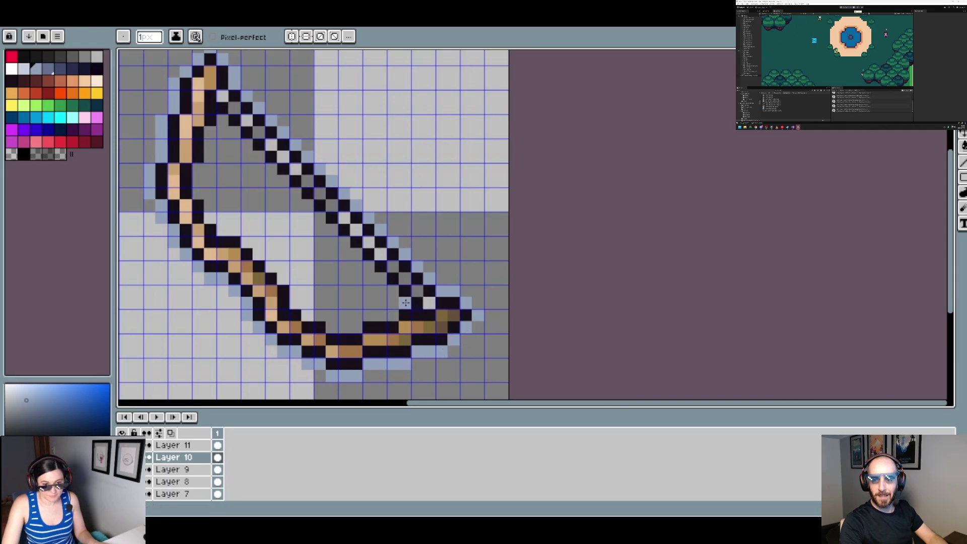
Draw the blue-grey outline inside the bow, along the bowstring's inner side and the inner edge of the wooden limb
click(393, 291)
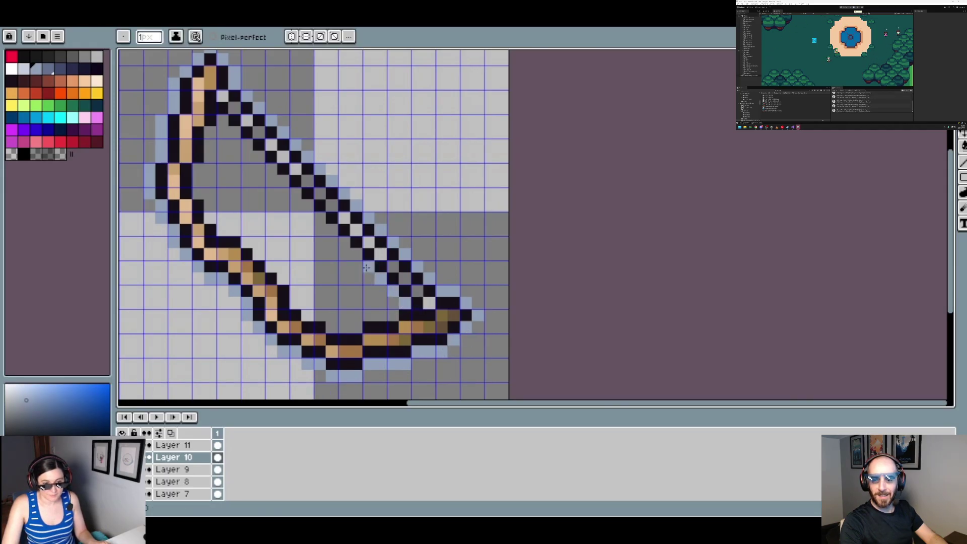
click(307, 200)
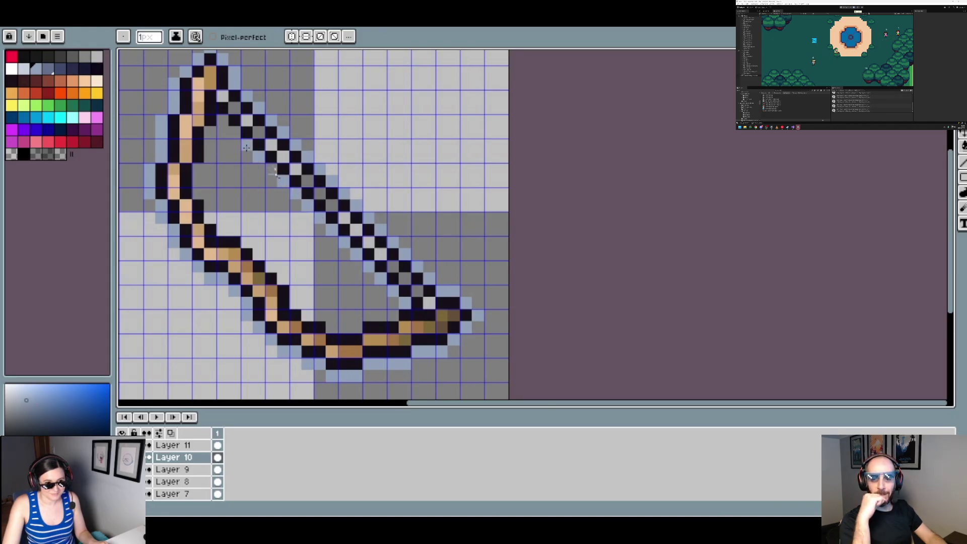
mouse_move(246, 147)
mouse_down()
mouse_move(222, 123)
mouse_move(205, 133)
mouse_move(208, 156)
mouse_move(194, 166)
mouse_move(206, 205)
mouse_up()
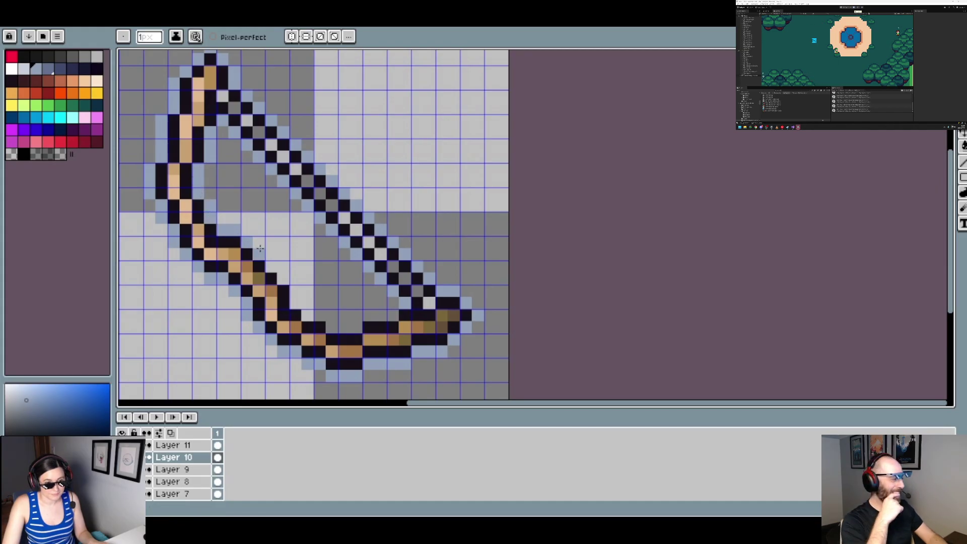
mouse_move(296, 301)
mouse_down()
mouse_move(360, 327)
mouse_move(399, 317)
mouse_up()
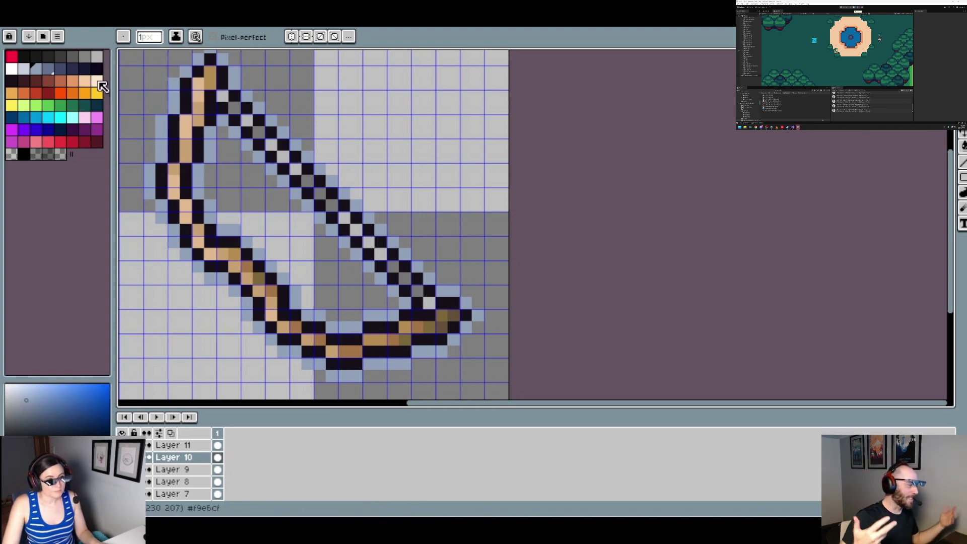
Recolor the bowstring's near-black outline pixels along its whole length with a dark grey from the palette
click(59, 57)
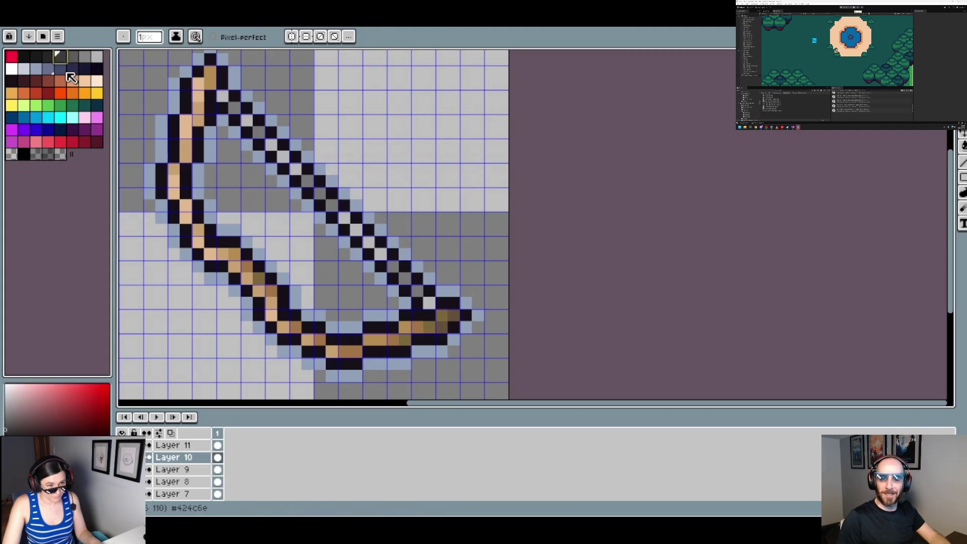
click(48, 55)
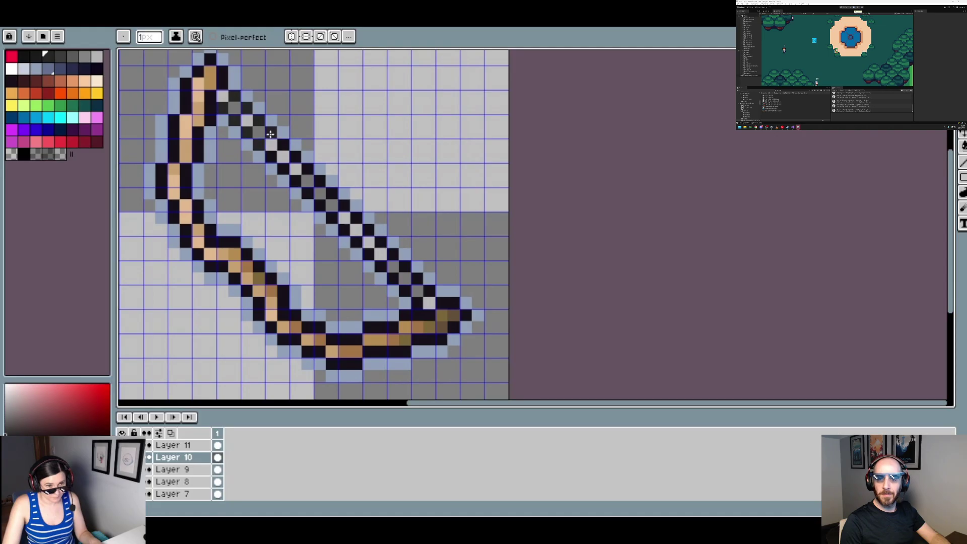
drag(278, 153, 289, 163)
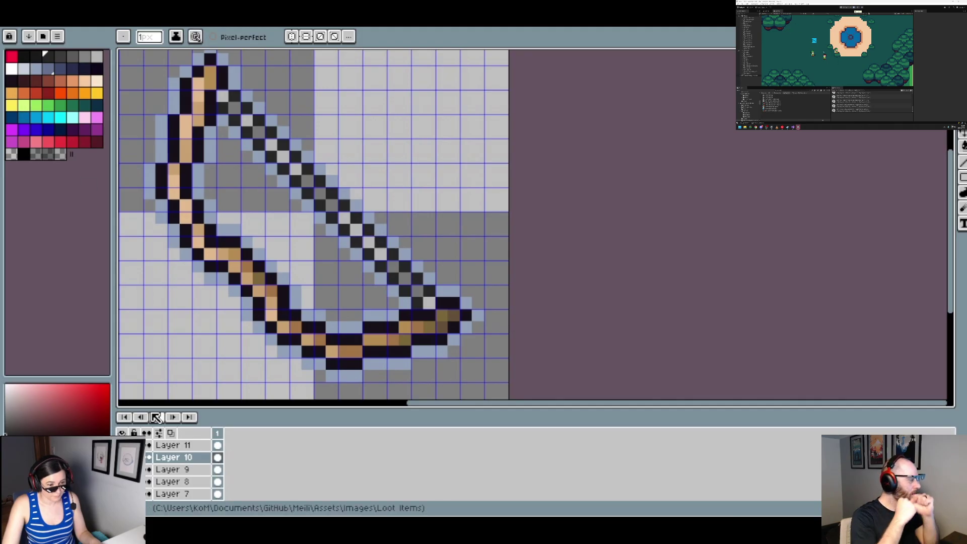
click(12, 93)
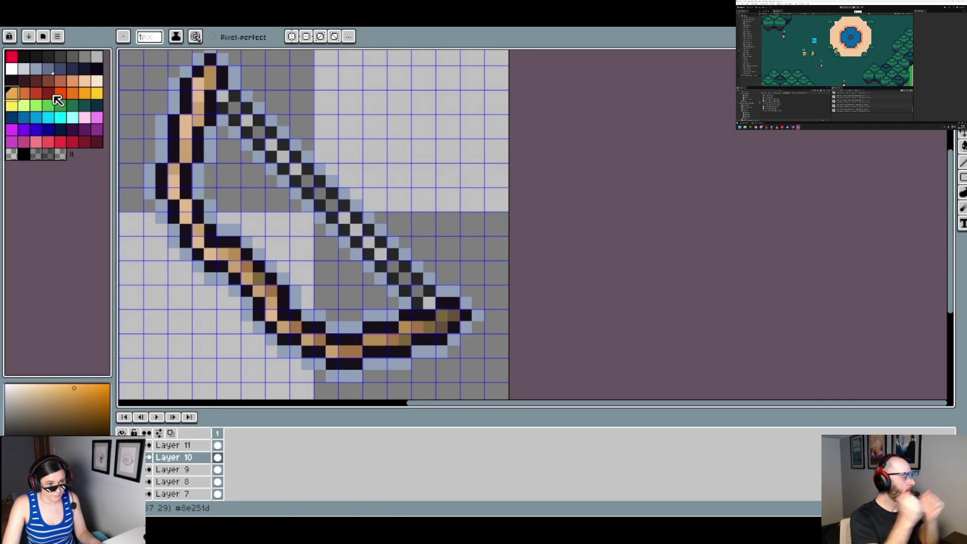
click(48, 93)
click(198, 71)
click(210, 59)
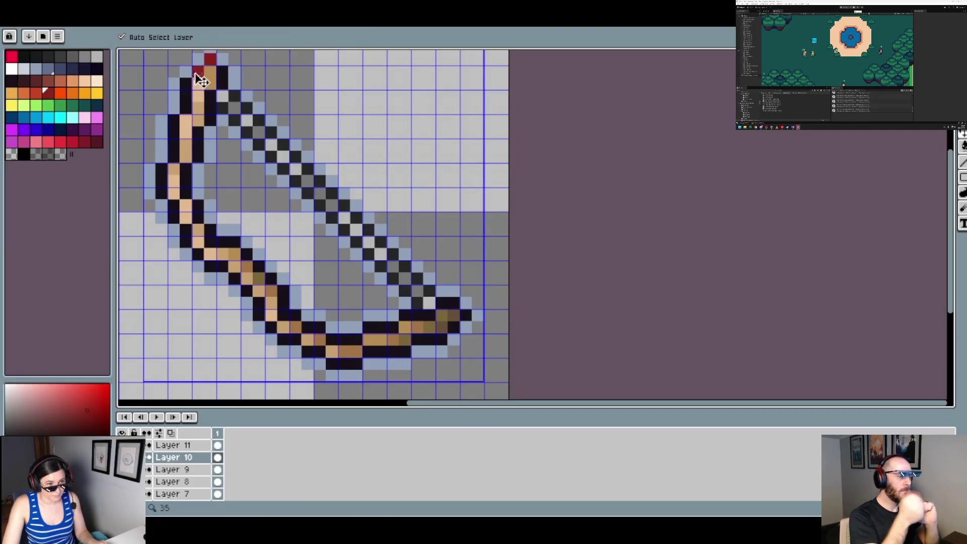
key(ctrl+z)
key(ctrl+z)
Fill the near-black outline segments of the bow's upper limb with dark brown from the palette using the Paint Bucket
click(29, 82)
key(g)
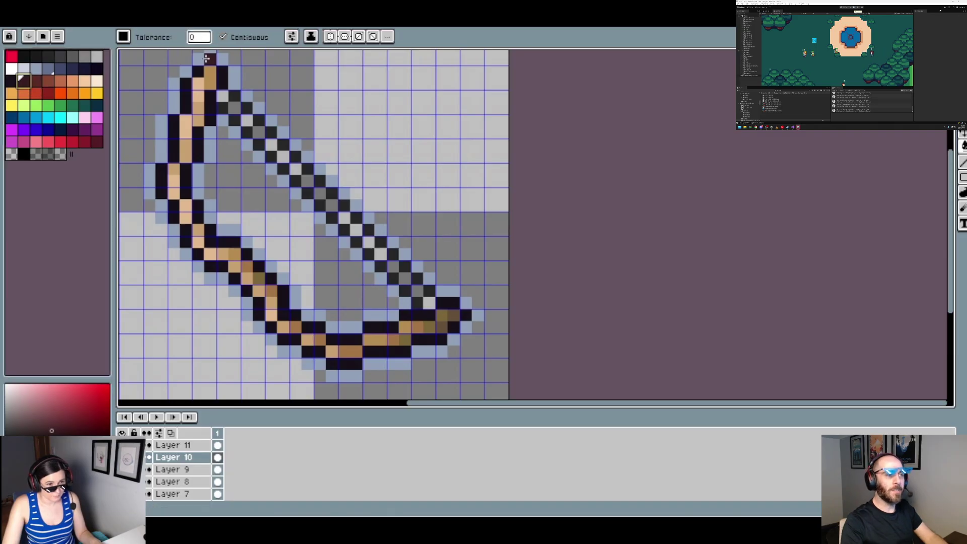
click(222, 78)
click(210, 105)
click(186, 95)
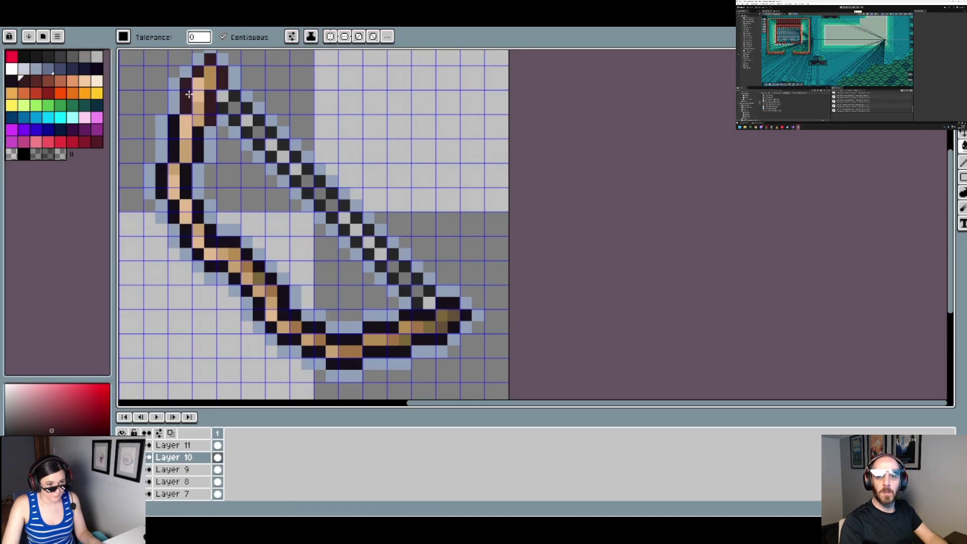
click(175, 132)
click(185, 156)
click(162, 181)
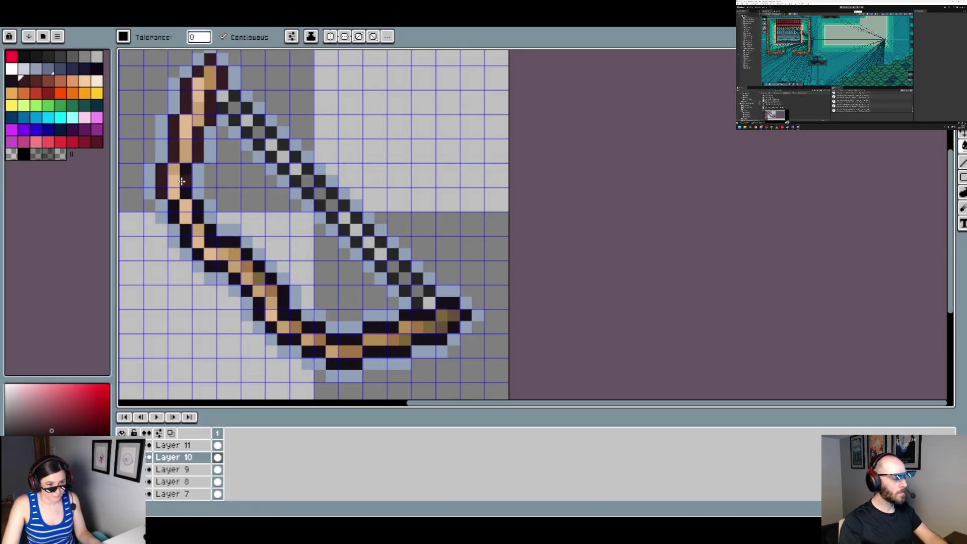
Fill the near-black outline segments along the middle of the bow's limb with the same dark brown
click(186, 192)
click(177, 209)
click(198, 206)
click(216, 231)
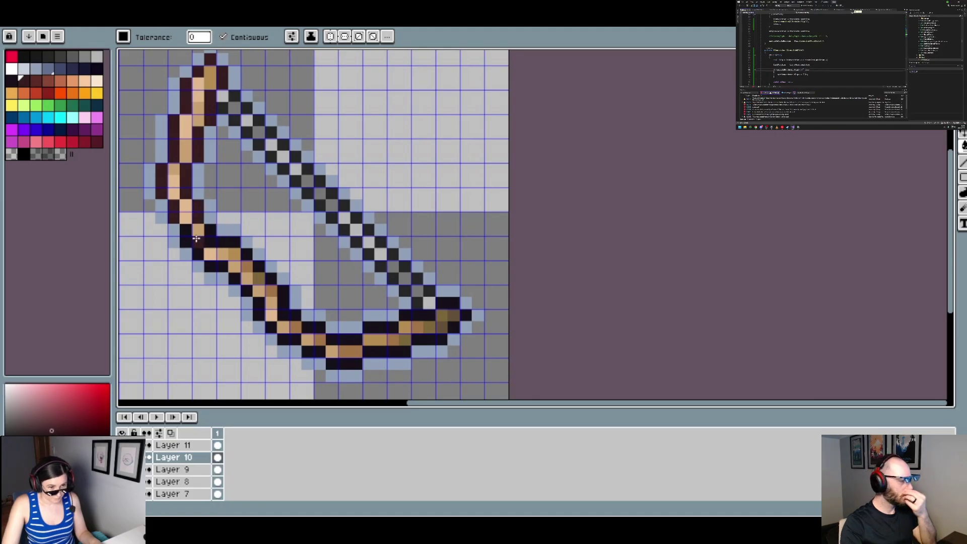
click(188, 240)
click(216, 241)
click(225, 268)
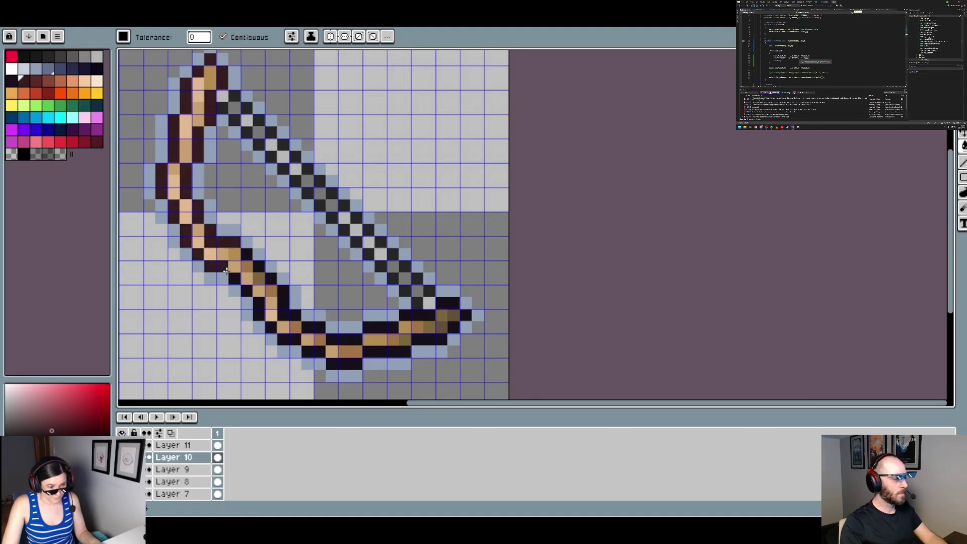
click(210, 267)
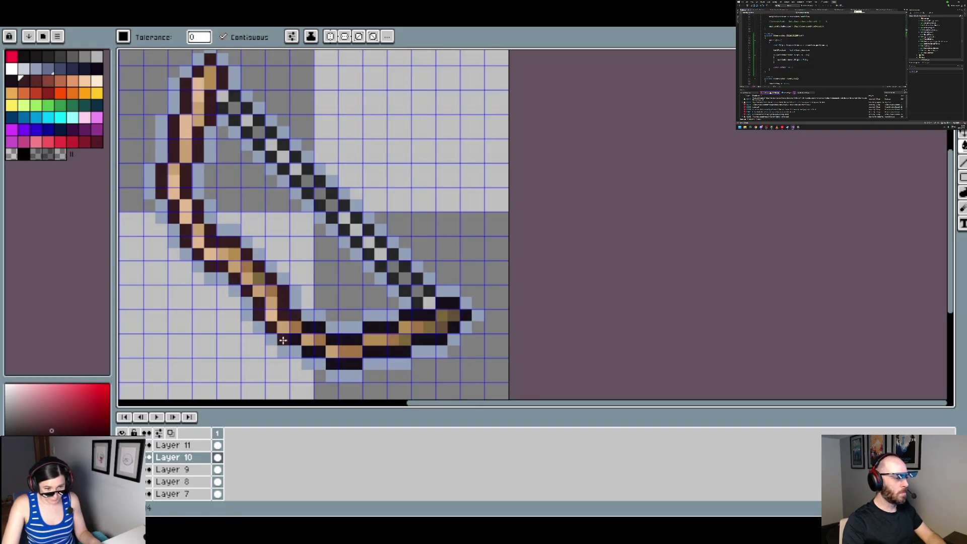
Fill the remaining near-black outline segments from the lower bend to the bow's lower tip with dark brown
click(283, 340)
click(316, 328)
click(312, 348)
click(342, 362)
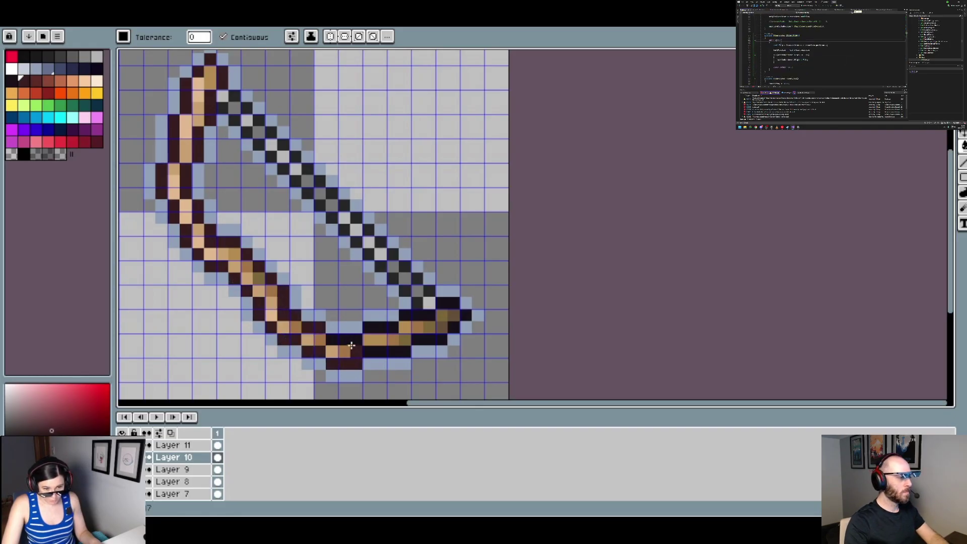
click(351, 344)
click(378, 327)
click(389, 351)
click(428, 339)
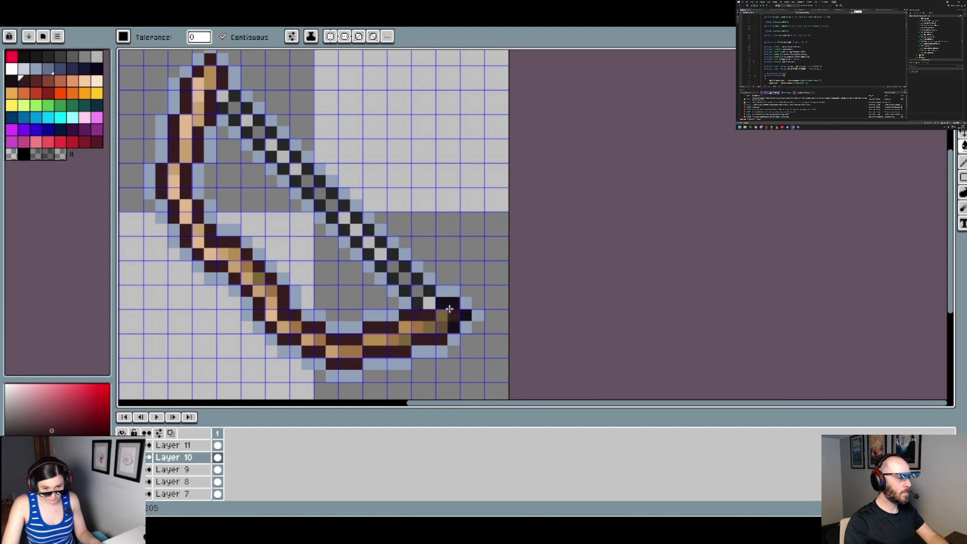
click(449, 308)
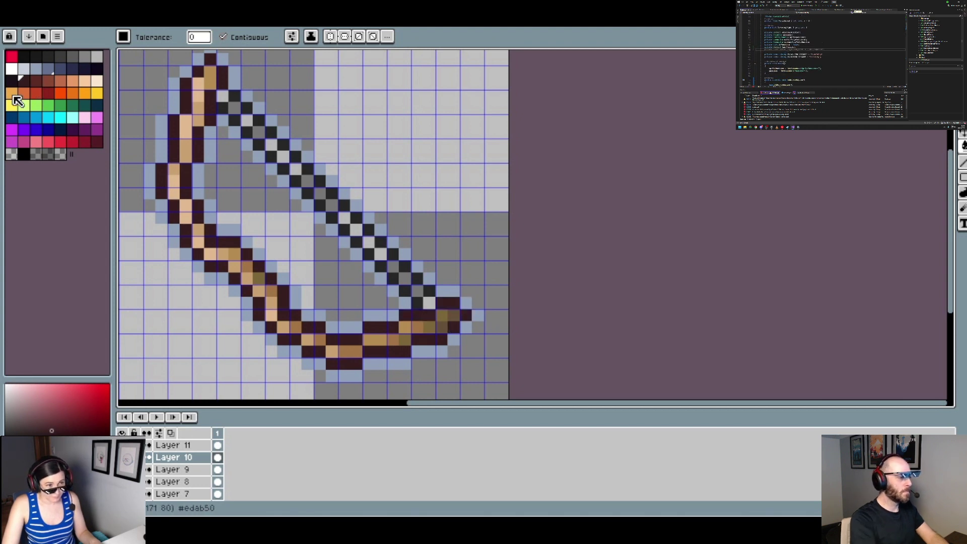
click(13, 96)
click(209, 74)
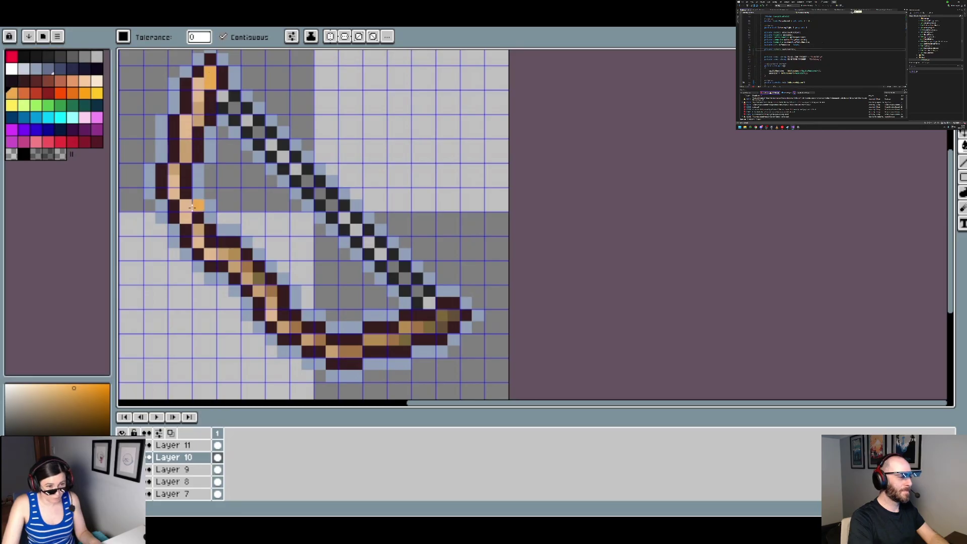
drag(236, 257, 247, 266)
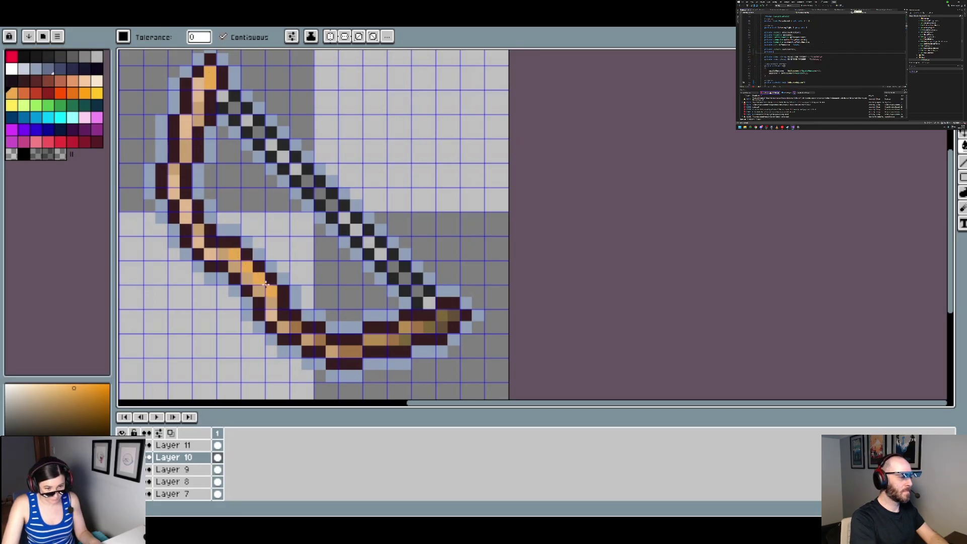
key(v)
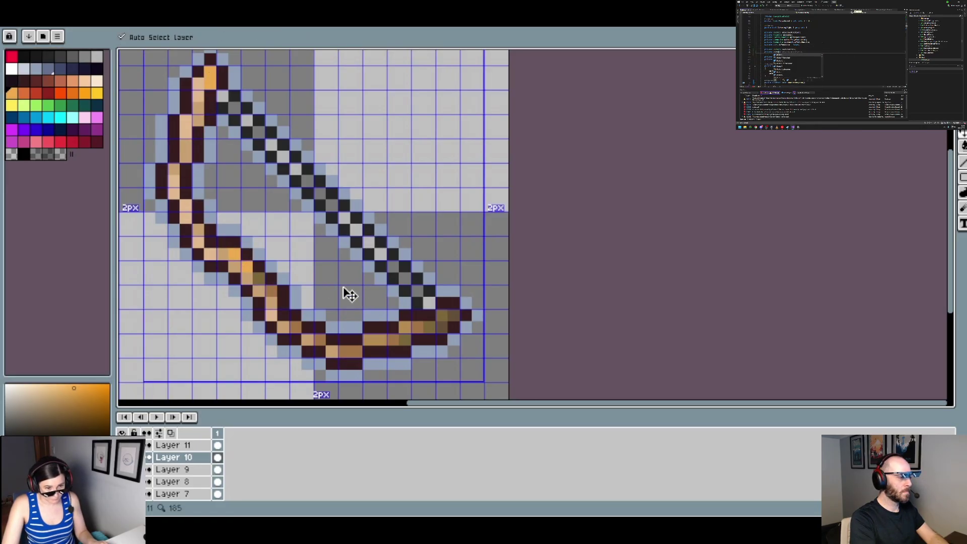
key(g)
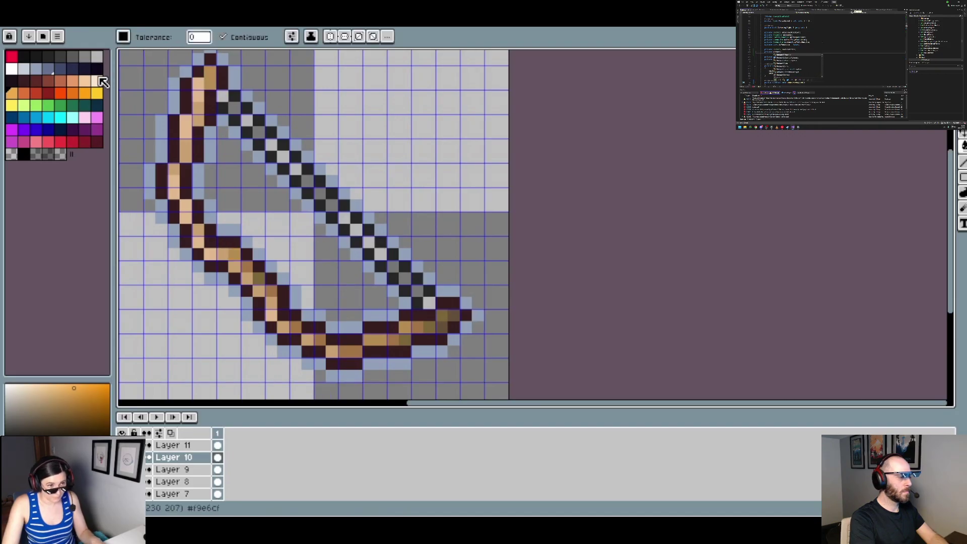
Fill the mid-brown shading pixels of the bow's wood with the palette's medium orange, working from the upper tip downward
click(23, 94)
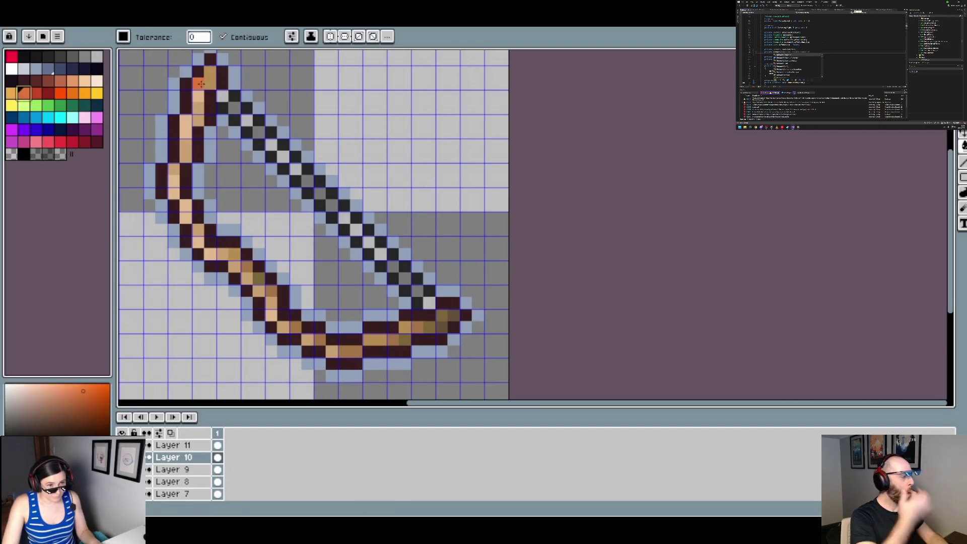
click(210, 80)
click(206, 108)
click(173, 169)
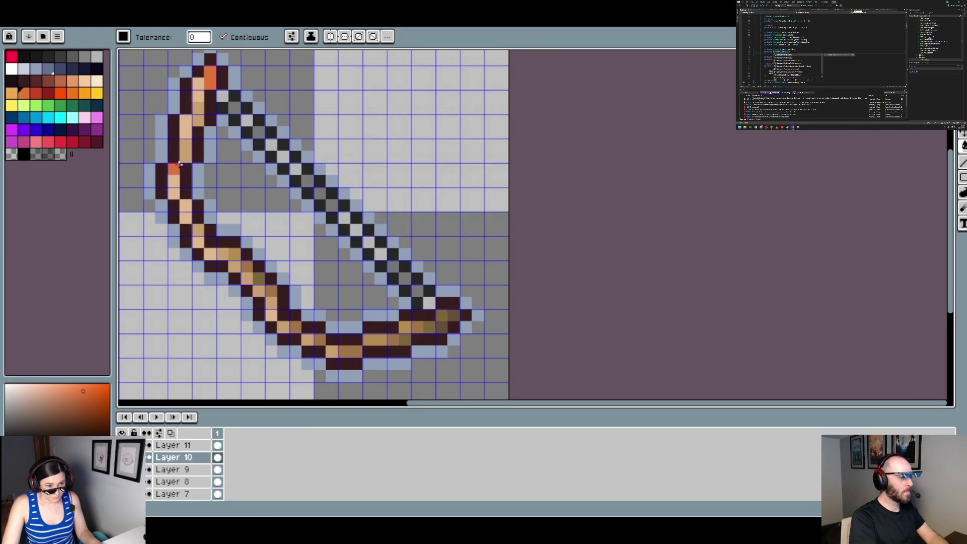
click(232, 253)
click(246, 265)
click(258, 278)
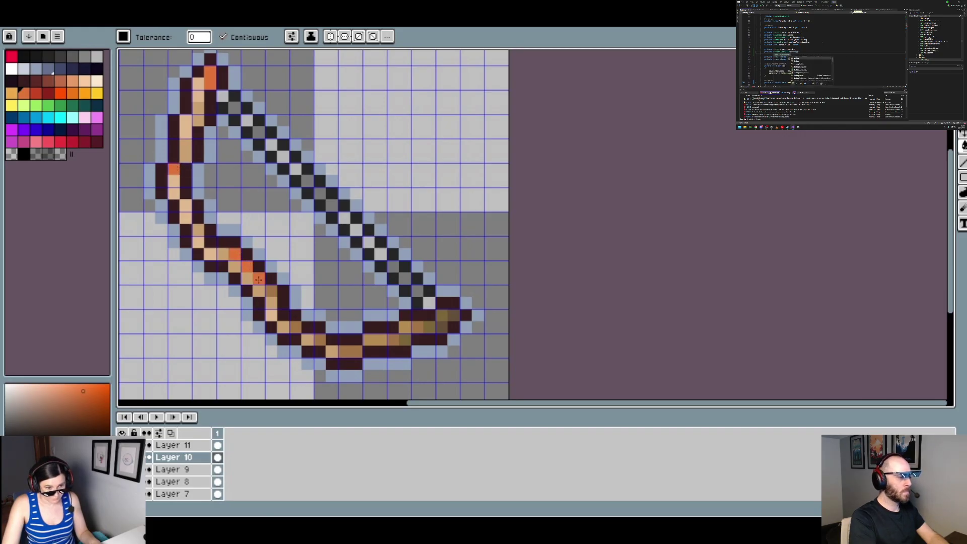
click(270, 290)
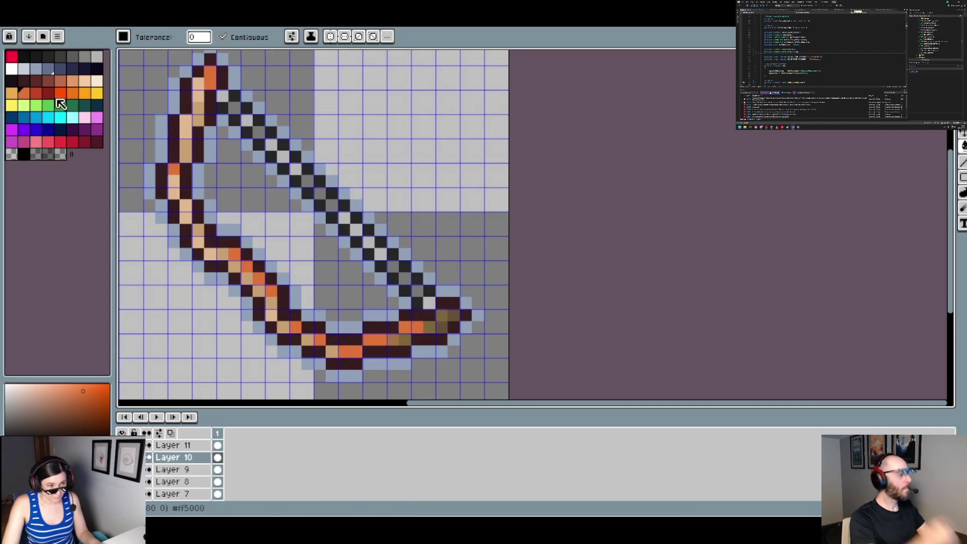
Try red from the palette on the darkest wood pixels near the bow's lower tip and at the lower bend
click(36, 94)
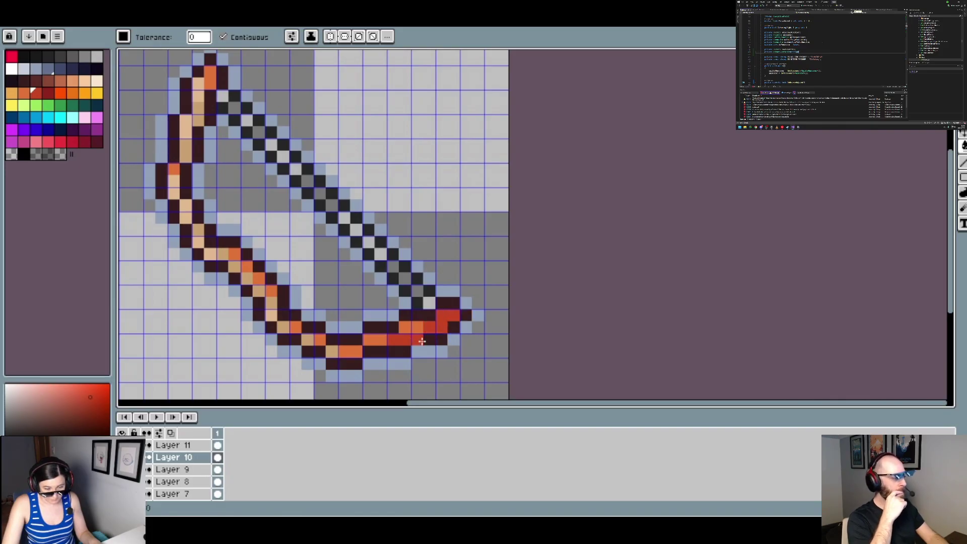
drag(356, 351, 345, 351)
key(ctrl+z)
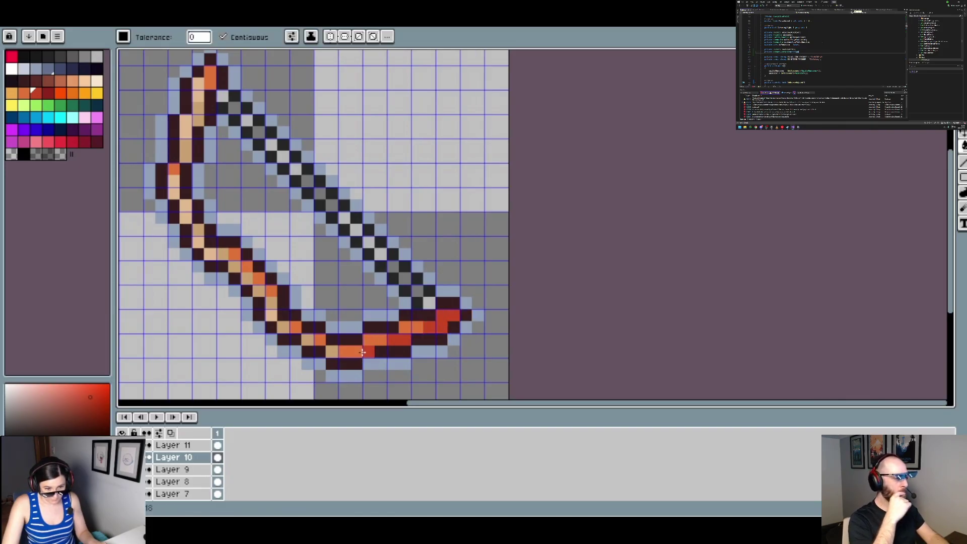
key(b)
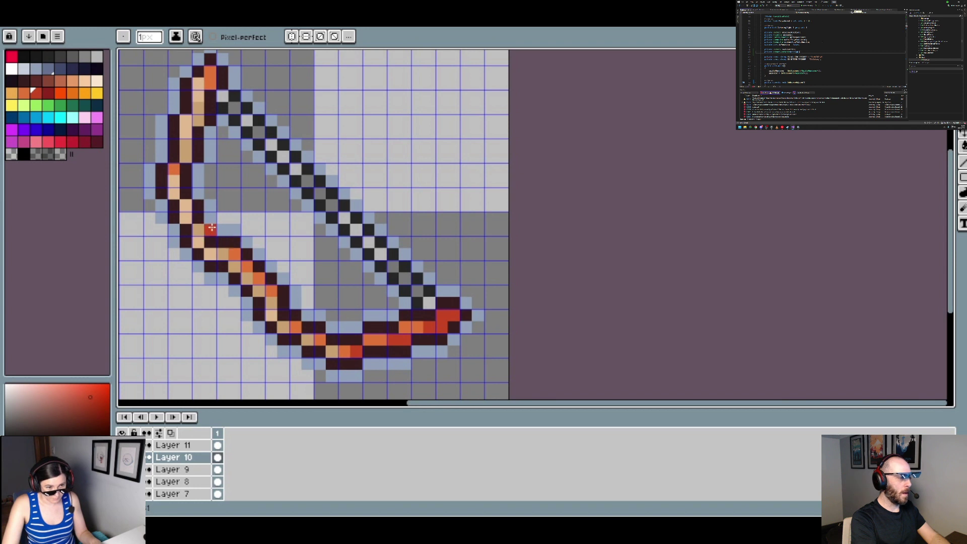
Sample the orange from the bow's wood for the Pencil, and switch the drawing color to light peach
key(i)
click(180, 173)
key(b)
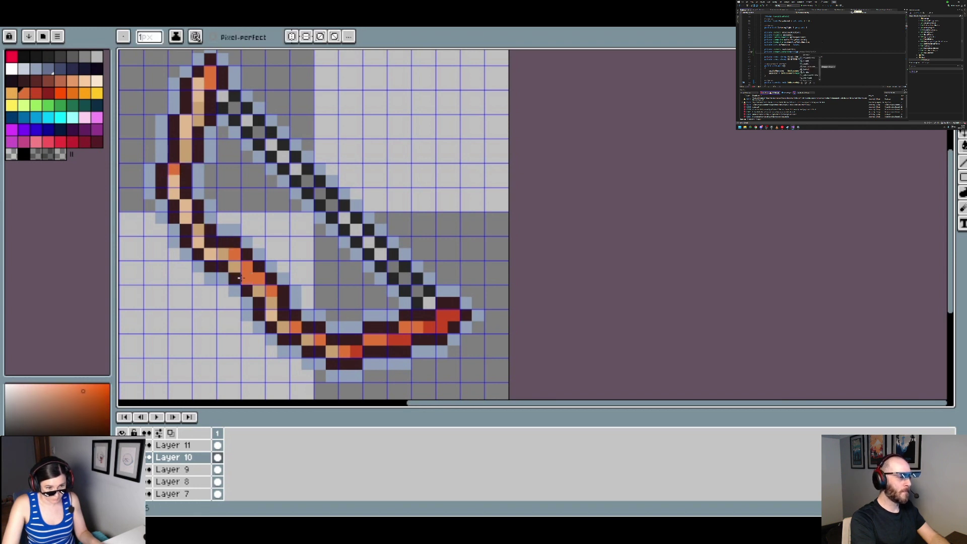
key(i)
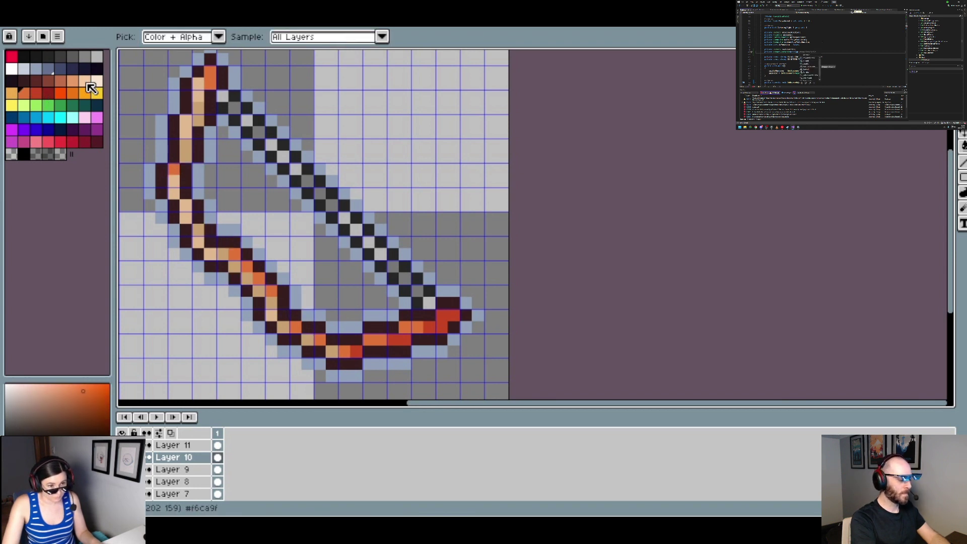
click(197, 97)
key(b)
Undo the recent orange and red fills on the bow's wood back to the original brown shading
key(v)
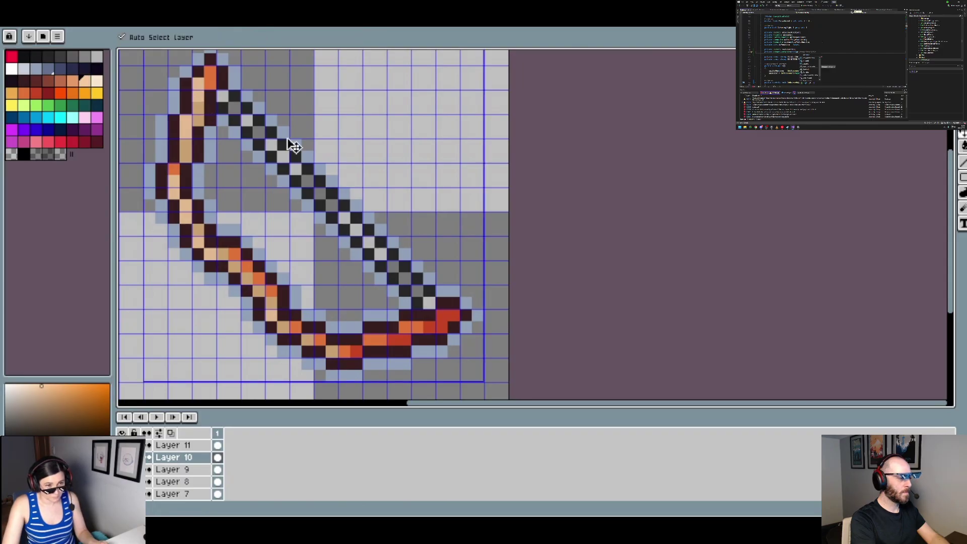
key(ctrl+z)
key(ctrl+z)
key(ctrl+z)
key(ctrl+z)
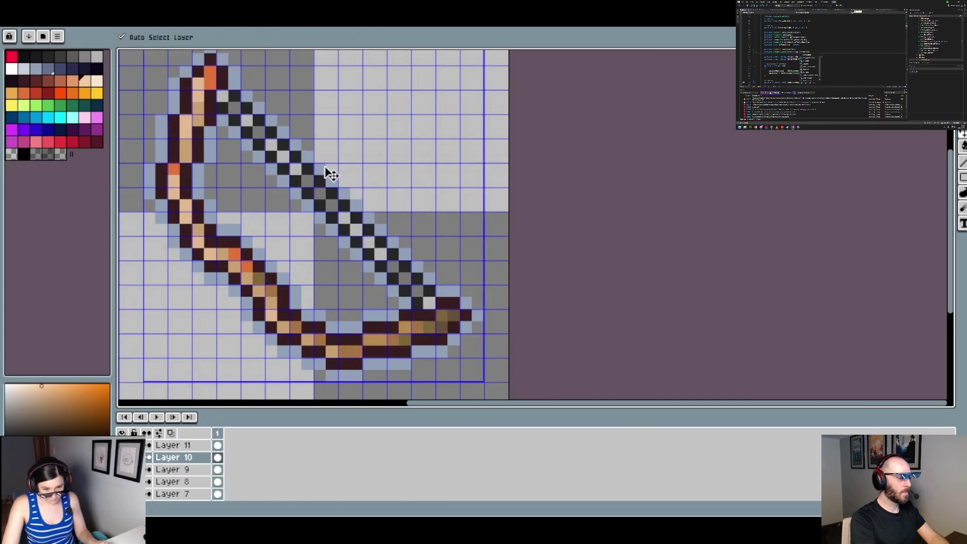
key(ctrl+z)
key(ctrl+z)
key(ctrl+z)
key(b)
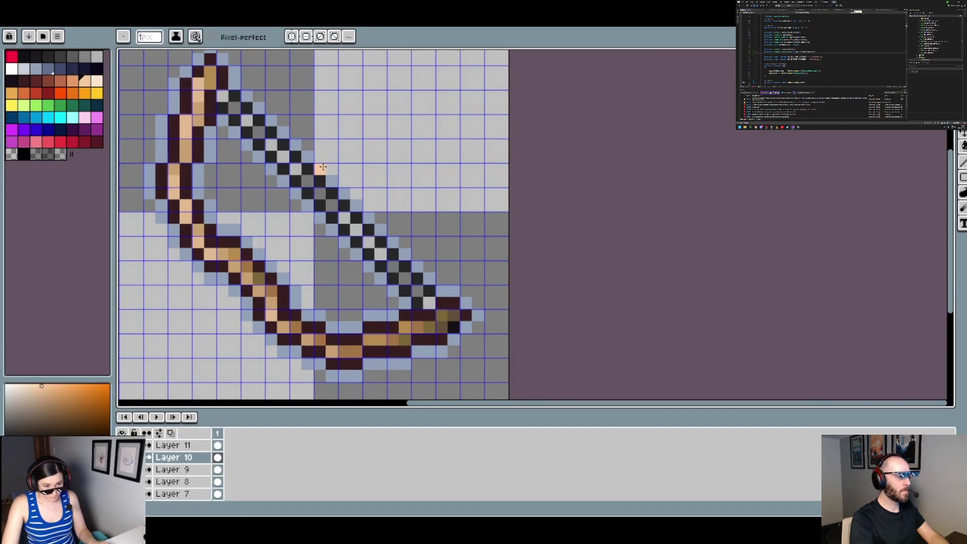
key(v)
key(b)
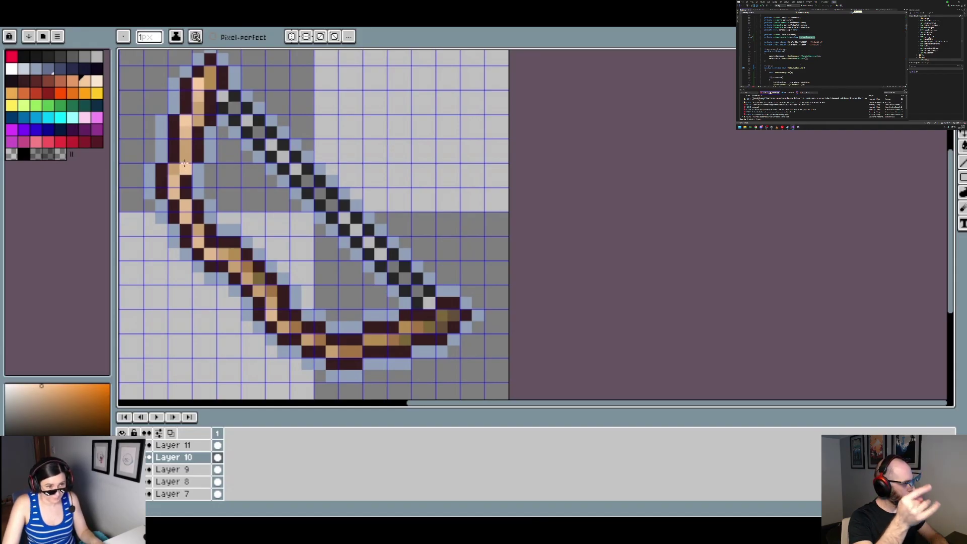
Fill the lightest wood pixels along the bow's inner line with light peach, from the upper limb to the lower bend
key(g)
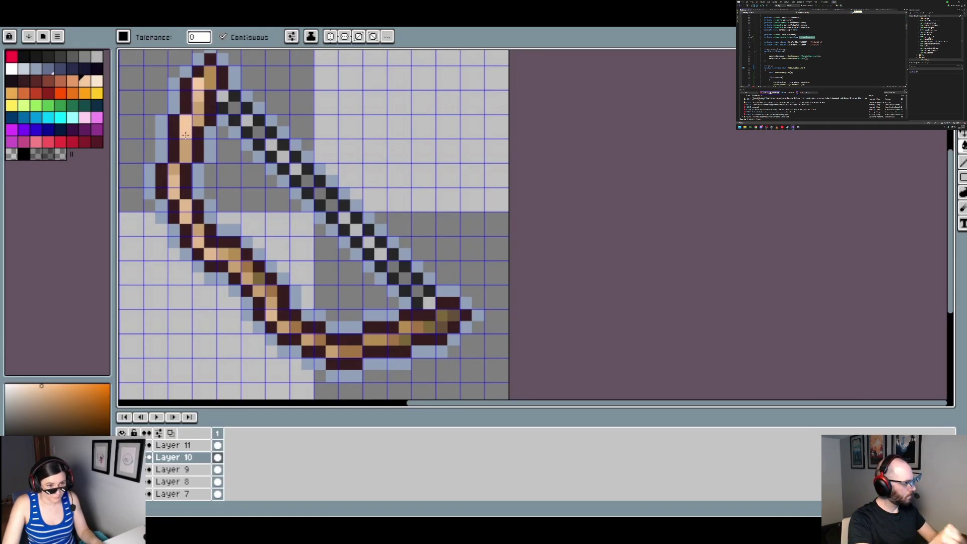
click(213, 256)
click(235, 266)
click(253, 283)
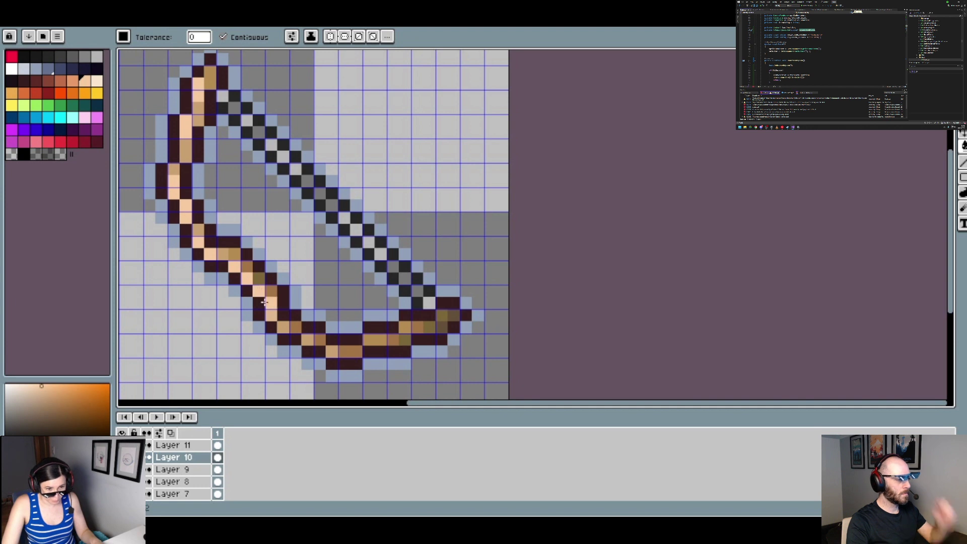
click(315, 341)
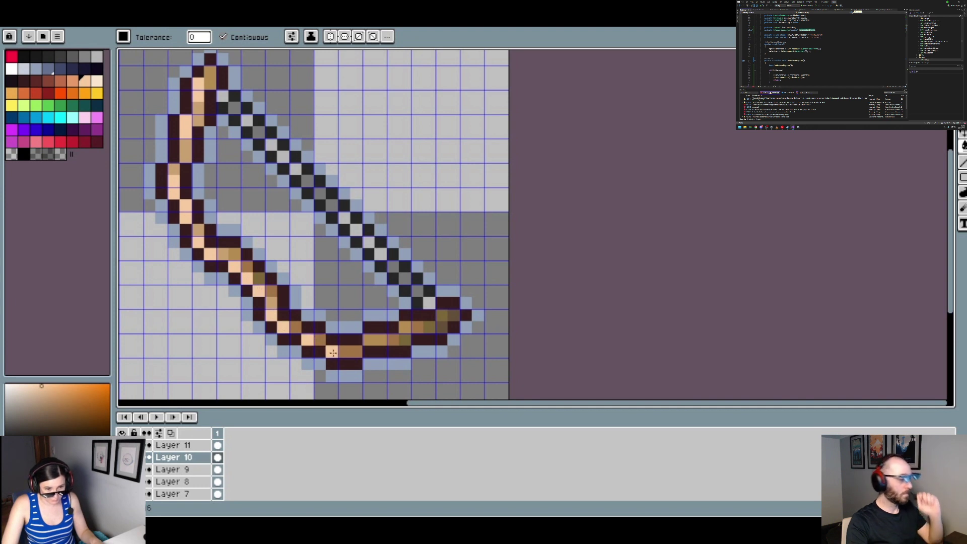
click(339, 349)
Fill the light tan shading pixels of the bow's upper limb and grip with the palette's pale orange
click(72, 80)
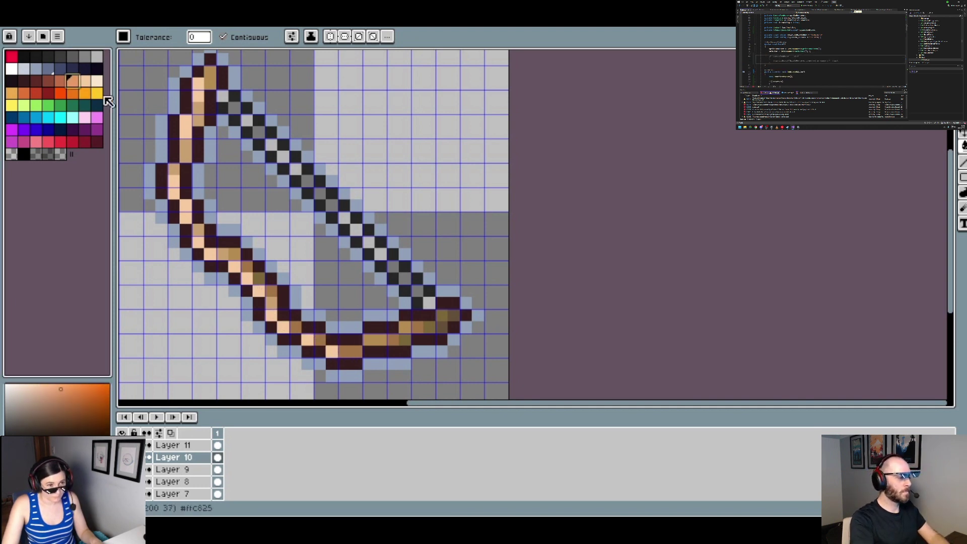
click(208, 105)
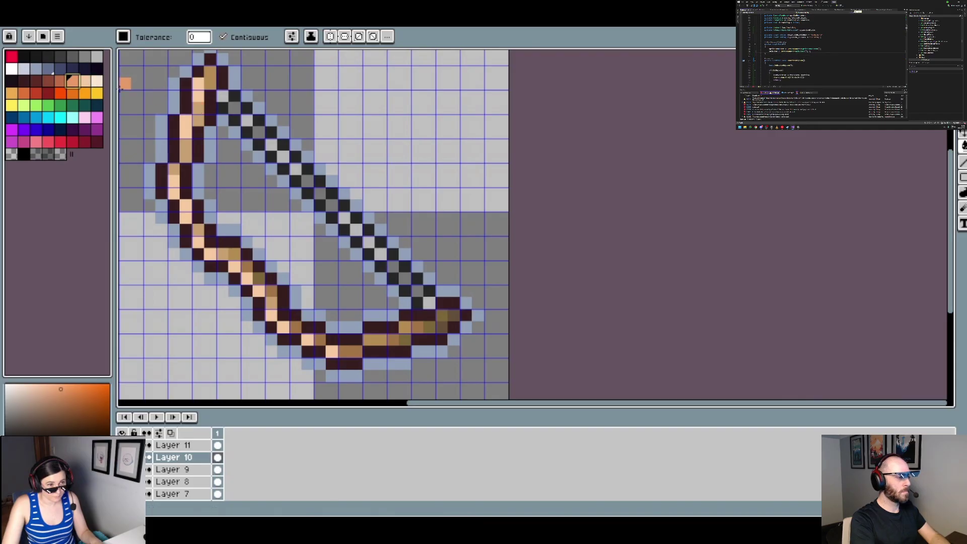
click(199, 111)
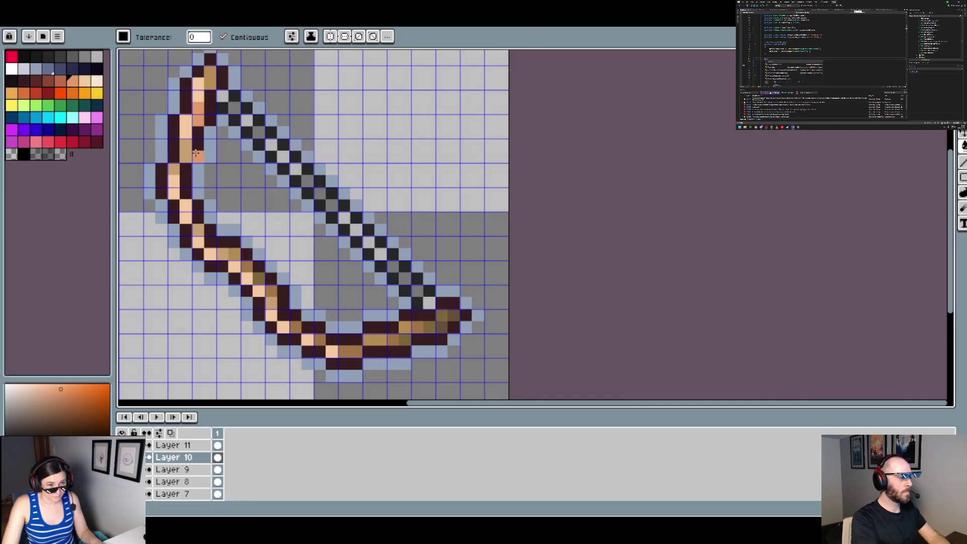
click(186, 154)
click(174, 169)
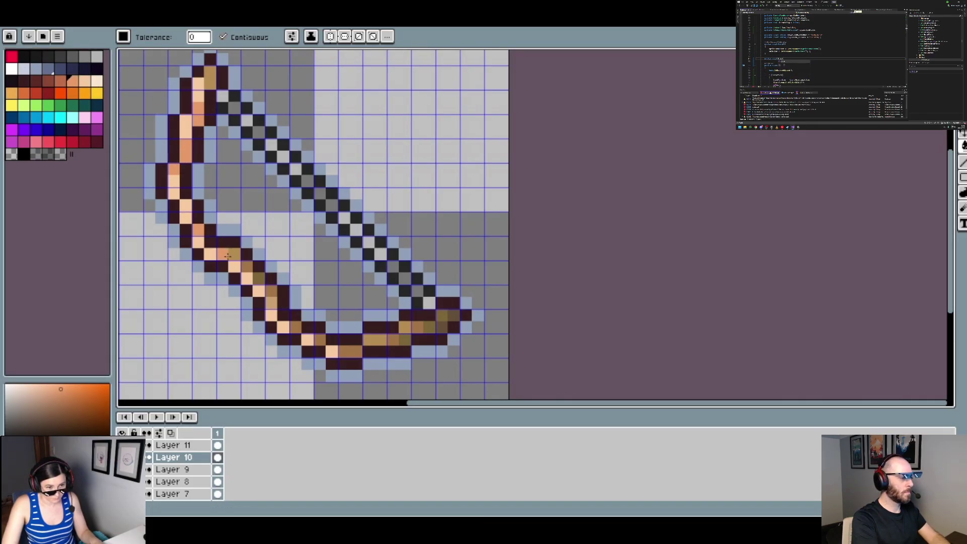
click(228, 256)
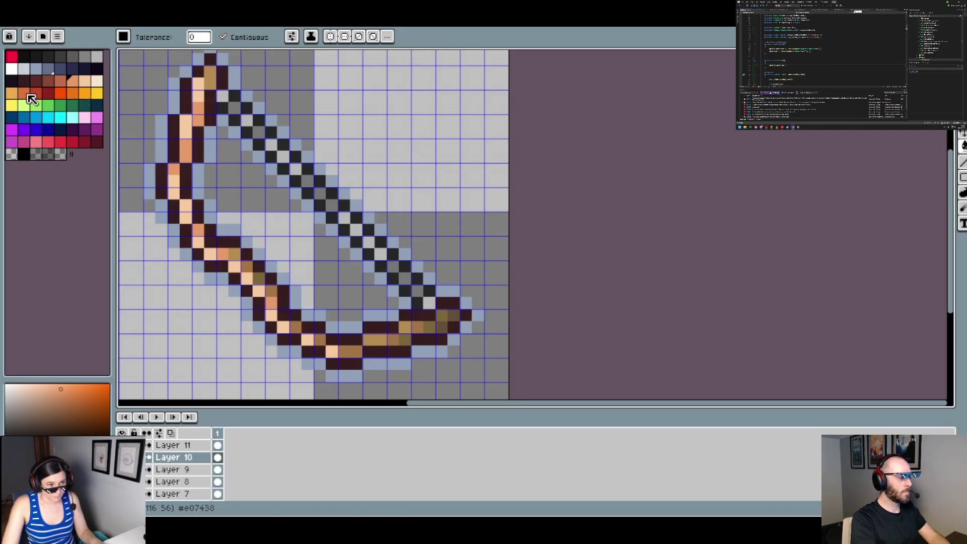
Fill the mid-brown wood pixels from the bow's upper tip through the lower limb with orange #e07438
click(28, 94)
click(210, 78)
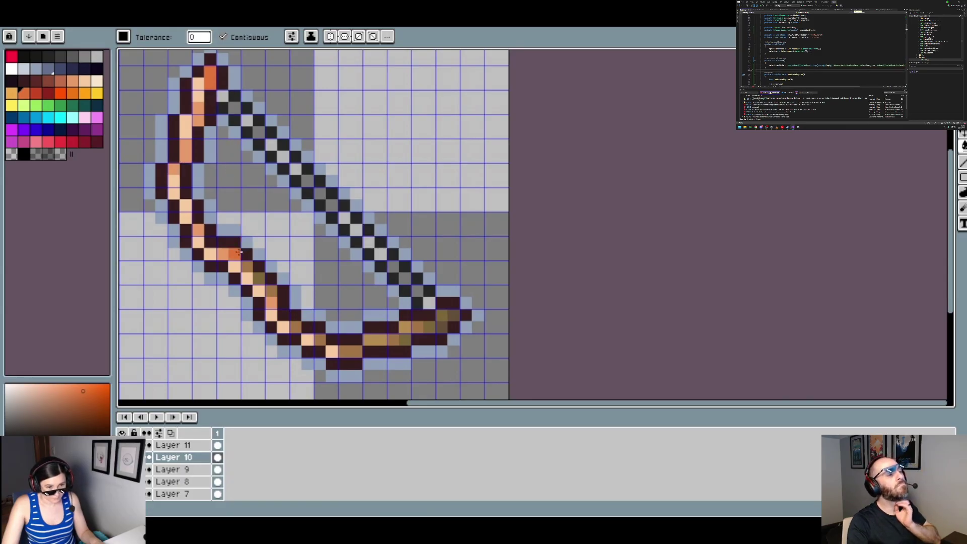
click(271, 290)
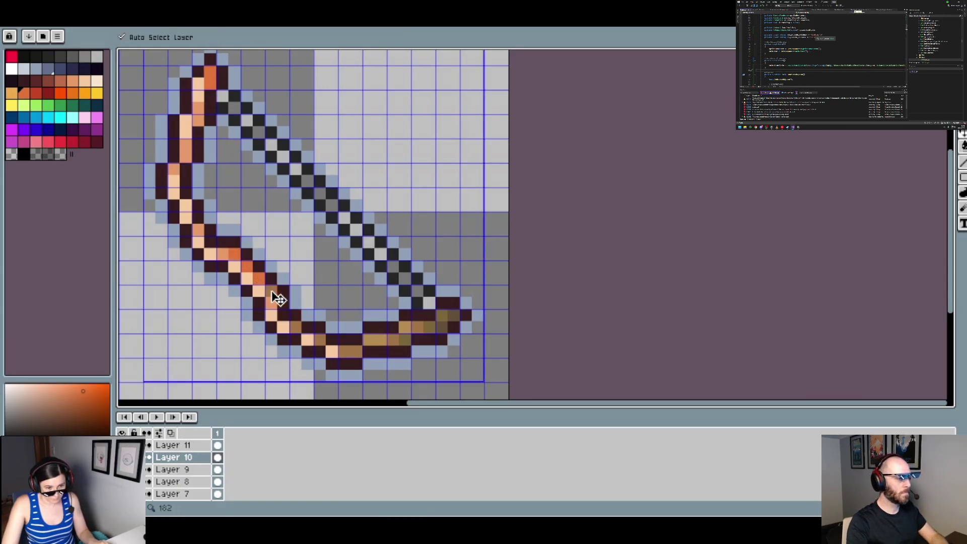
click(295, 326)
click(320, 336)
click(346, 351)
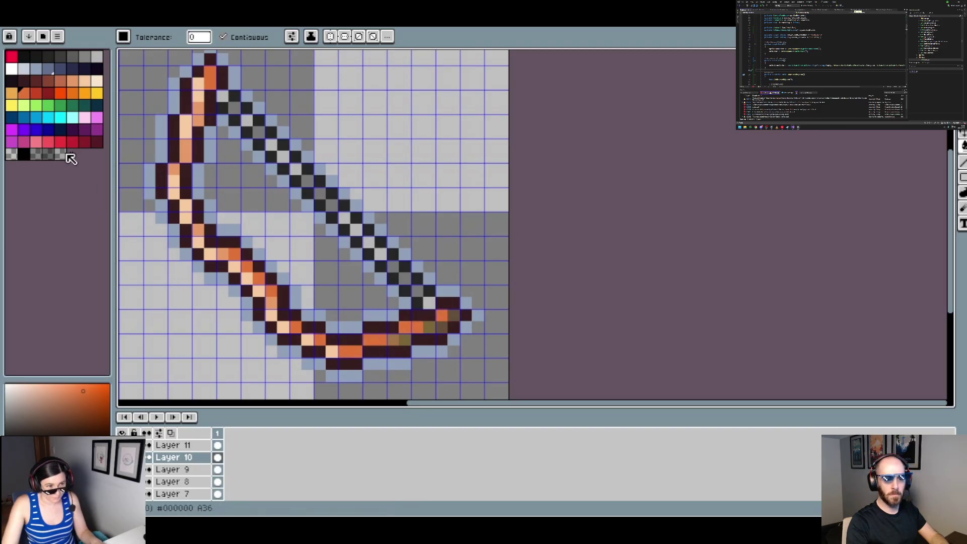
Fill the darkest olive-brown wood pixels near the bow's lower tip with the palette's red
click(35, 93)
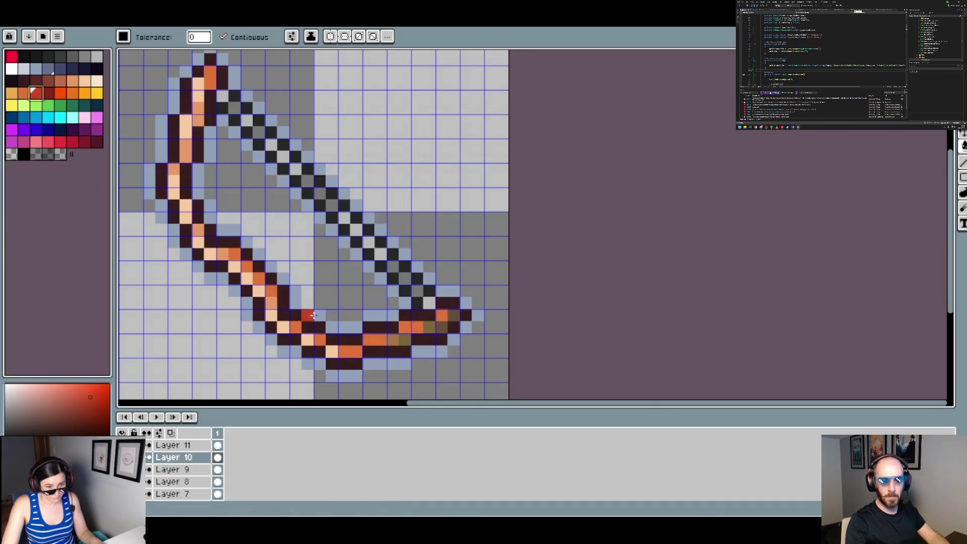
click(398, 337)
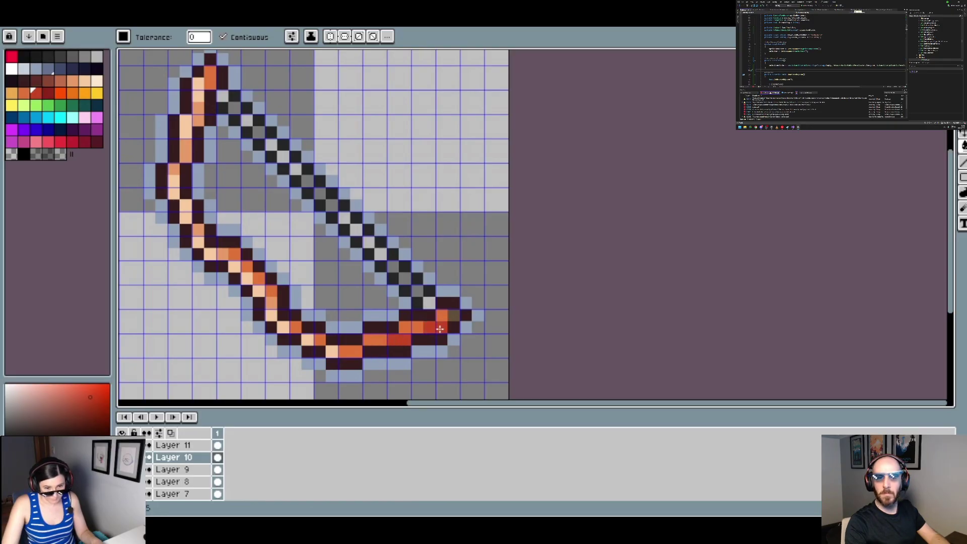
scroll(498, 312, down, 3)
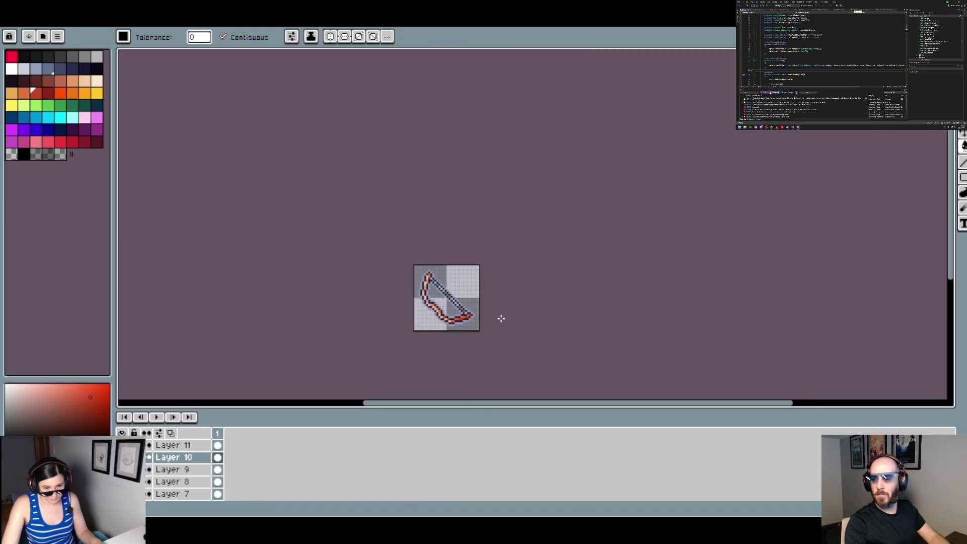
scroll(501, 329, up, 3)
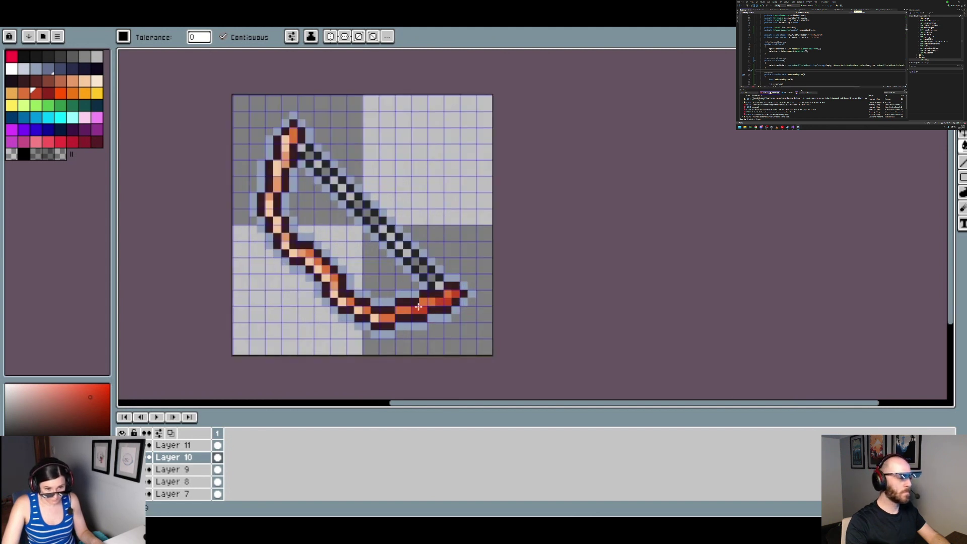
Recolor the bowstring's inner pixels with the palette's medium grey and light grey
click(84, 57)
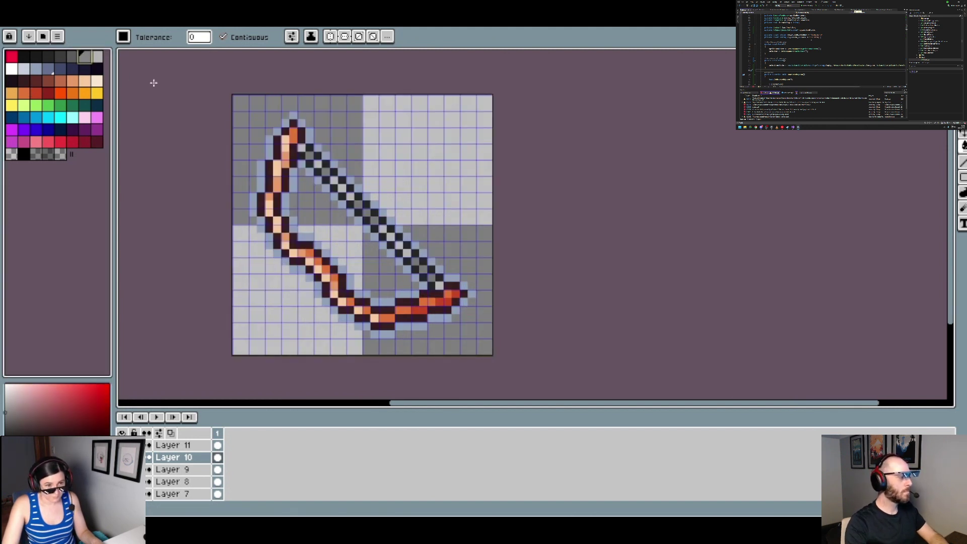
scroll(303, 151, up, 2)
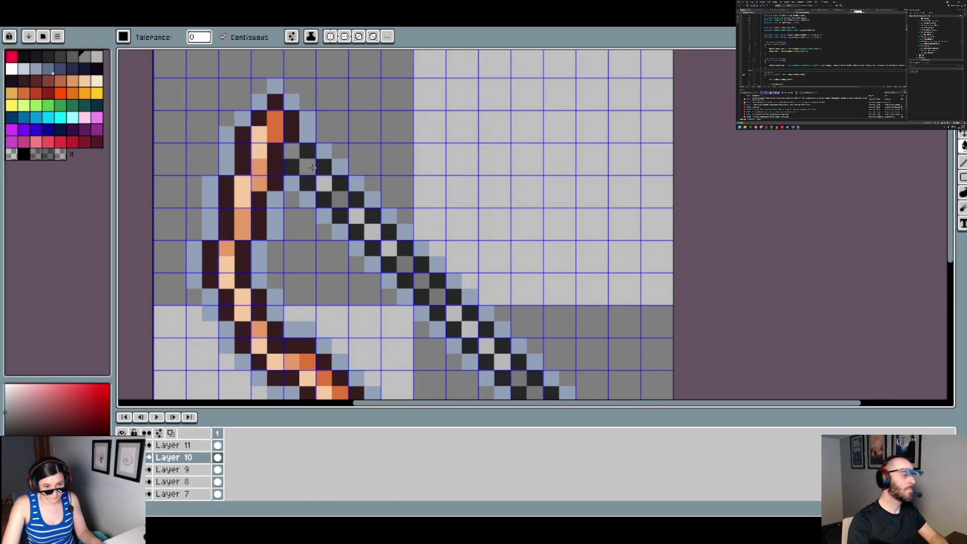
scroll(328, 184, down, 2)
scroll(433, 270, up, 2)
click(429, 290)
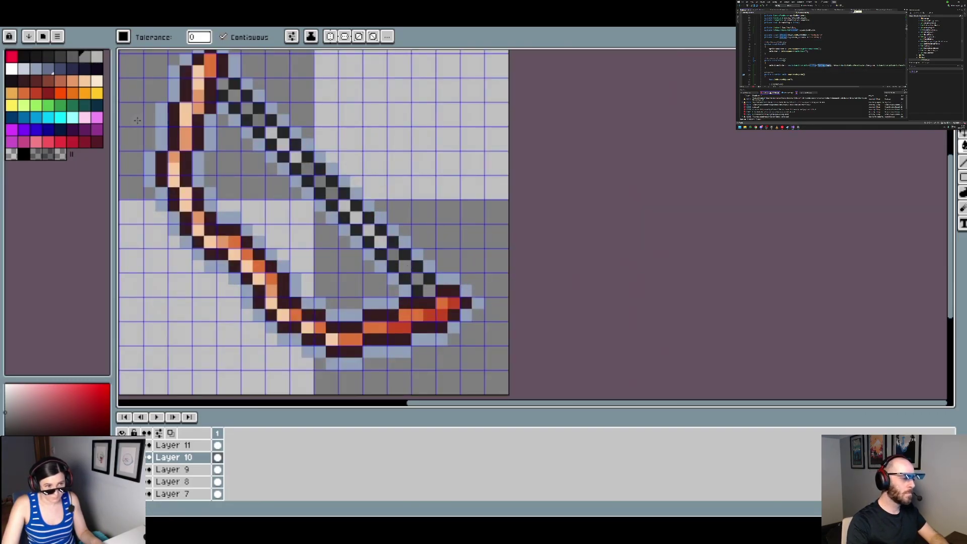
click(97, 57)
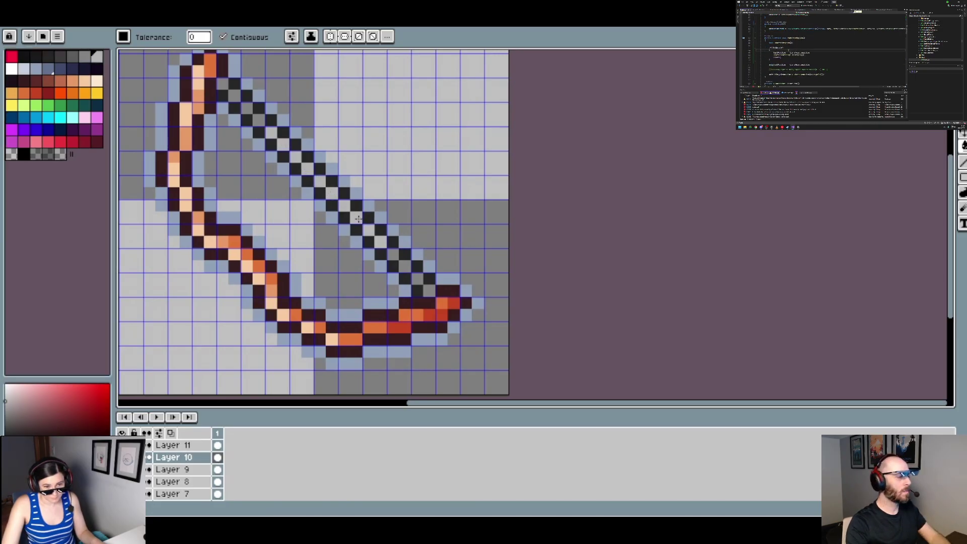
scroll(377, 222, down, 4)
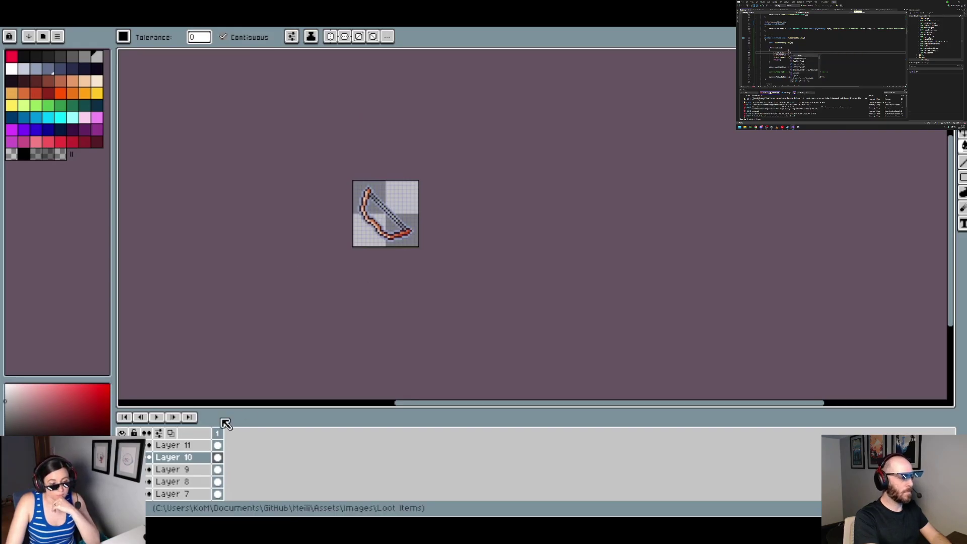
Hide the bow and show only the round shield sprite's layer
click(122, 433)
click(122, 433)
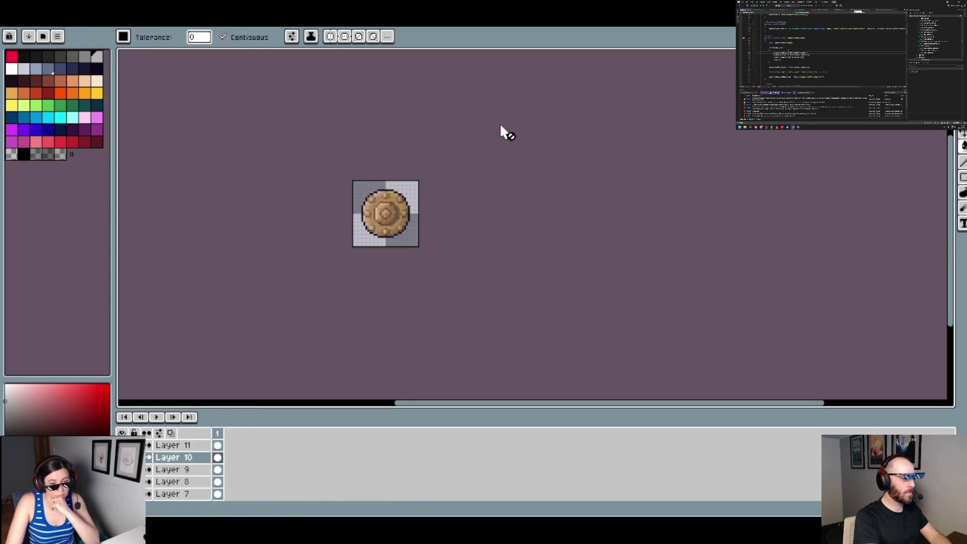
scroll(405, 218, up, 5)
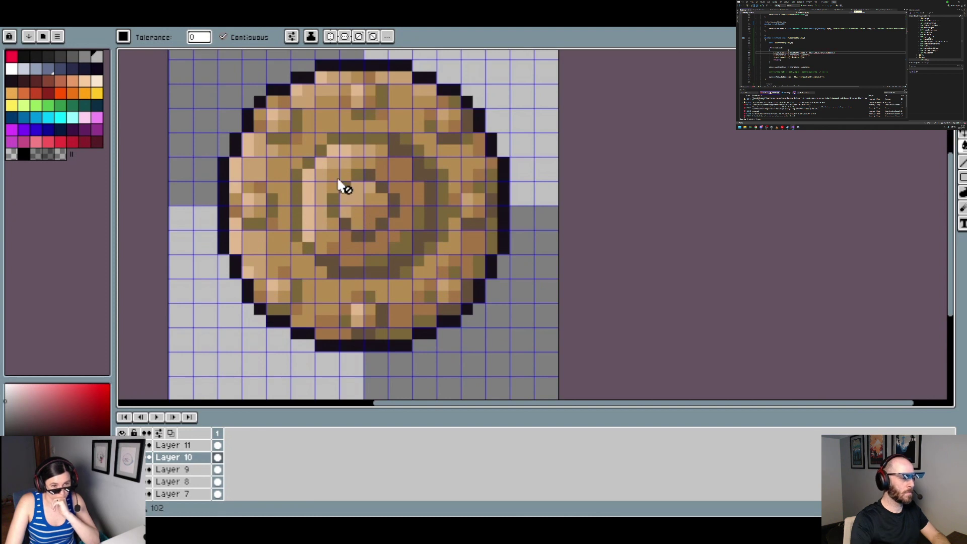
scroll(339, 182, down, 4)
Sample the blue-grey of a slot frame in the inventory panel document, and return to the shield sprite
click(226, 29)
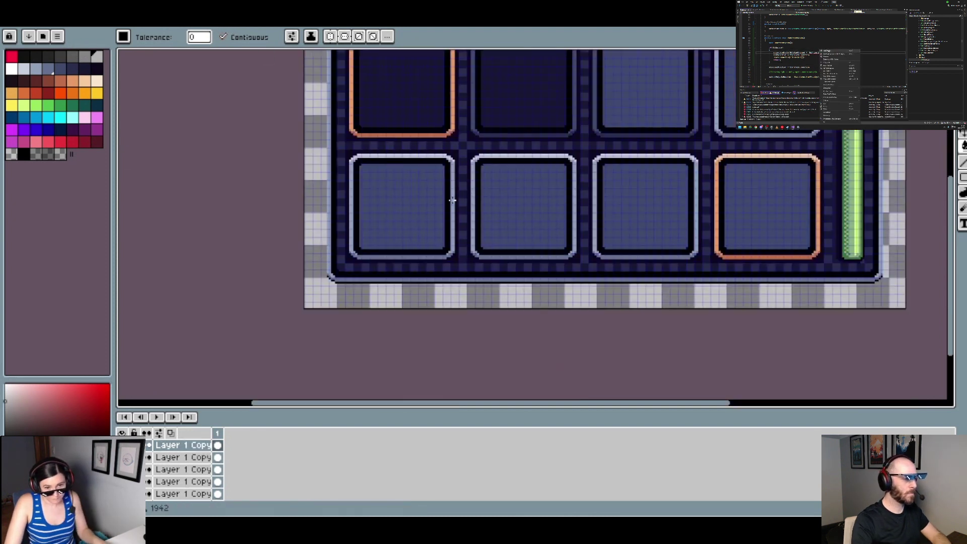
alt+click(454, 195)
key(ctrl+Tab)
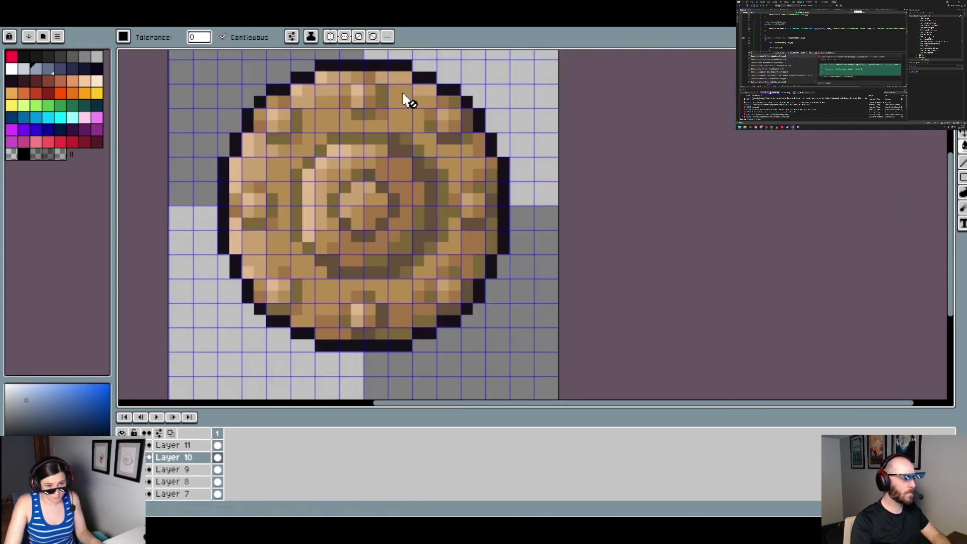
On Layer 11, draw a one-pixel blue-grey outline with the Pencil along the shield's bottom and lower-right edges
key(b)
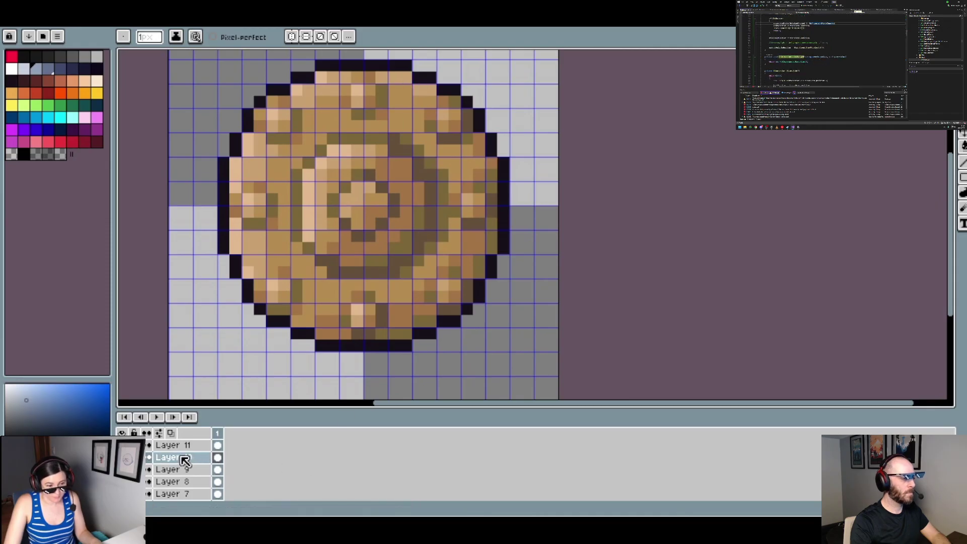
click(322, 358)
shift+click(406, 358)
click(423, 347)
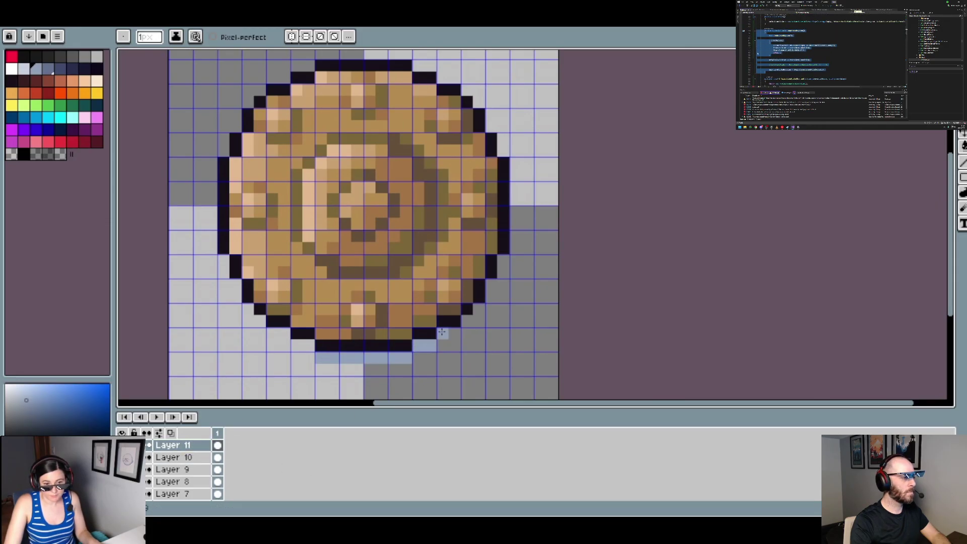
click(467, 321)
click(479, 309)
click(492, 291)
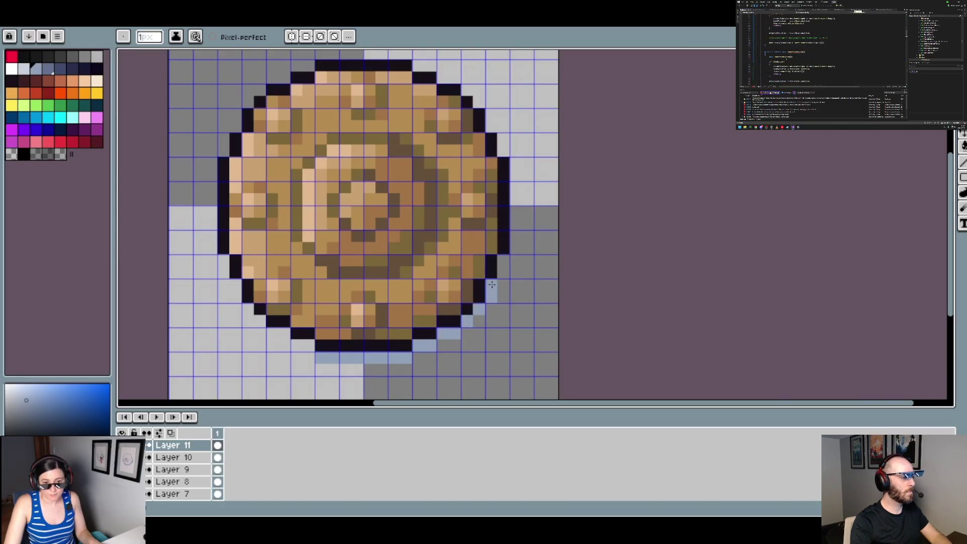
click(504, 261)
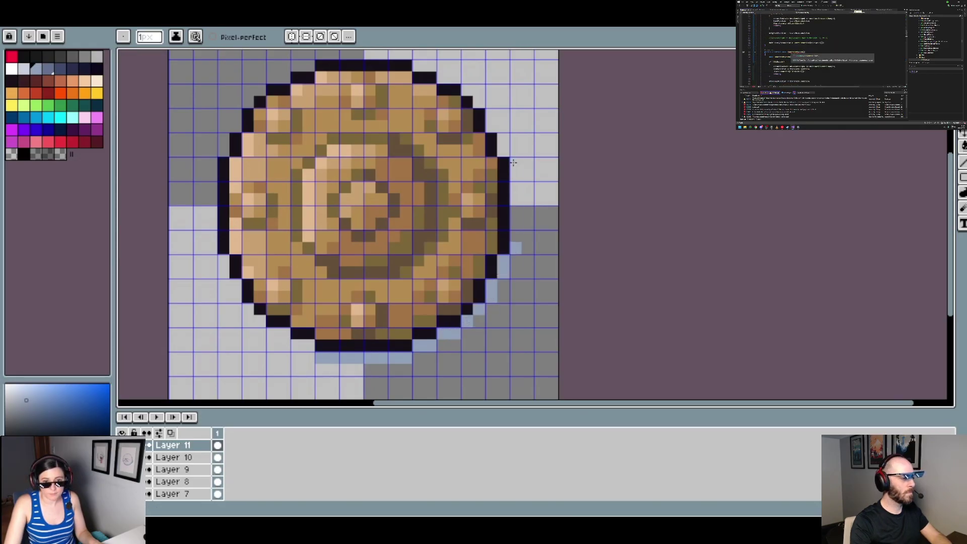
Extend the blue-grey outline up the shield's right side, around the upper-right curve and across the top edge
scroll(516, 131, down, 2)
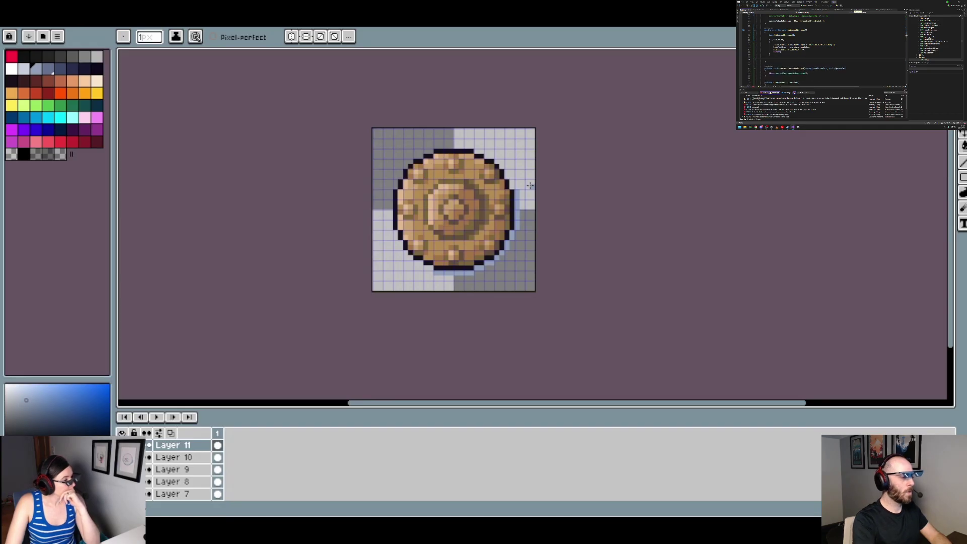
scroll(520, 185, up, 2)
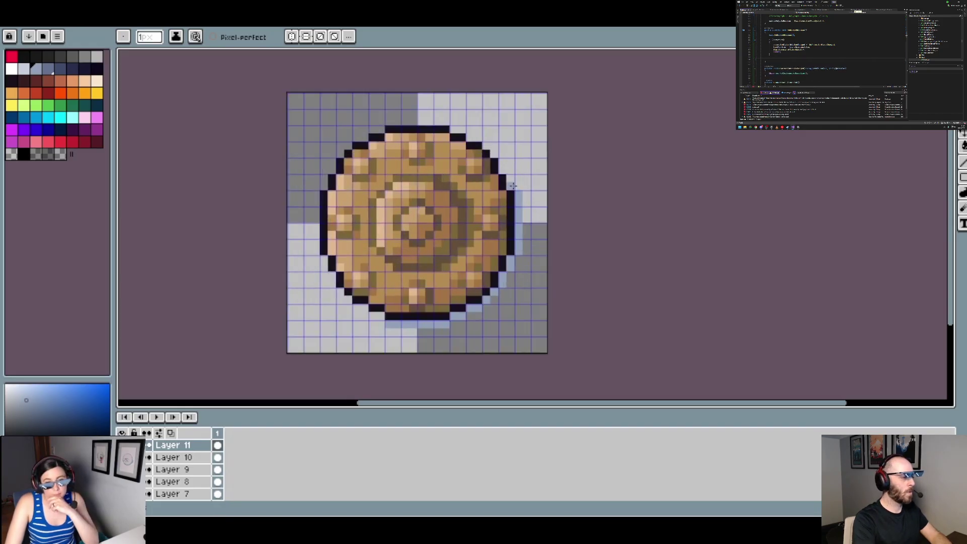
shift+click(390, 122)
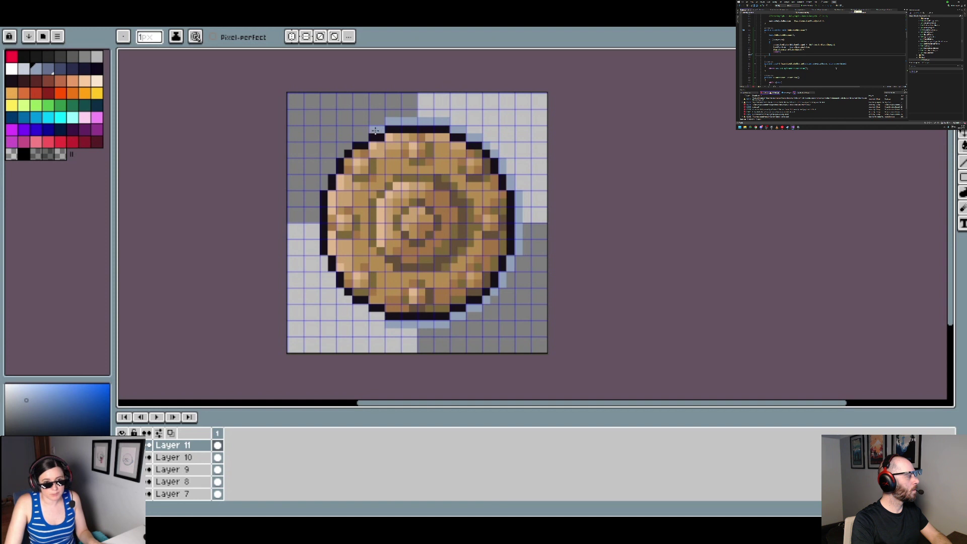
Complete the blue-grey outline around the shield's upper-left curve, left side and lower-left curve
drag(357, 137, 323, 178)
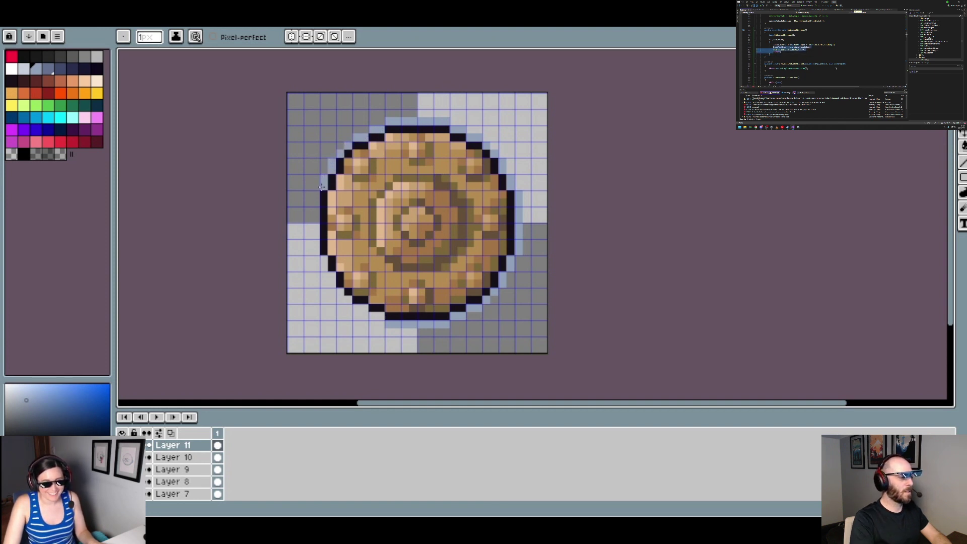
drag(315, 251, 317, 258)
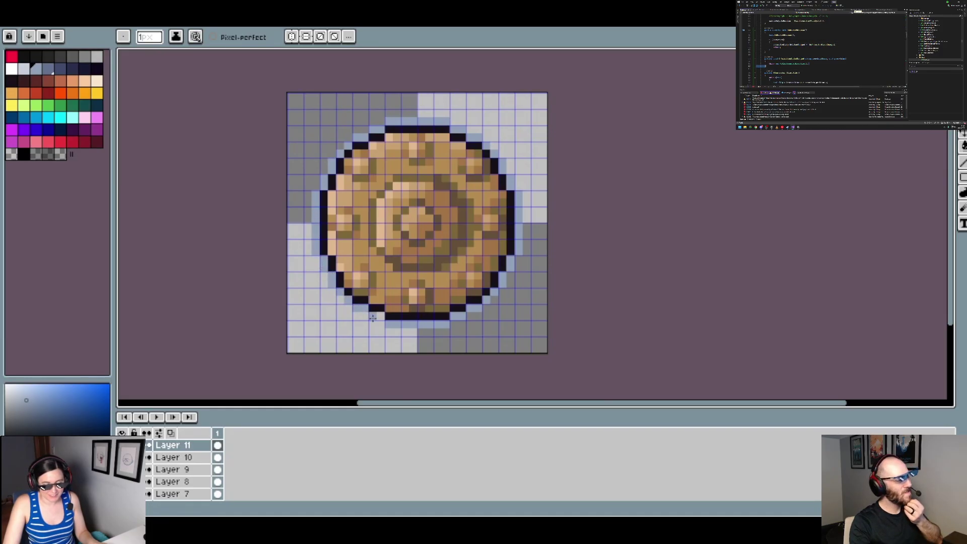
scroll(435, 274, down, 1)
scroll(470, 256, up, 2)
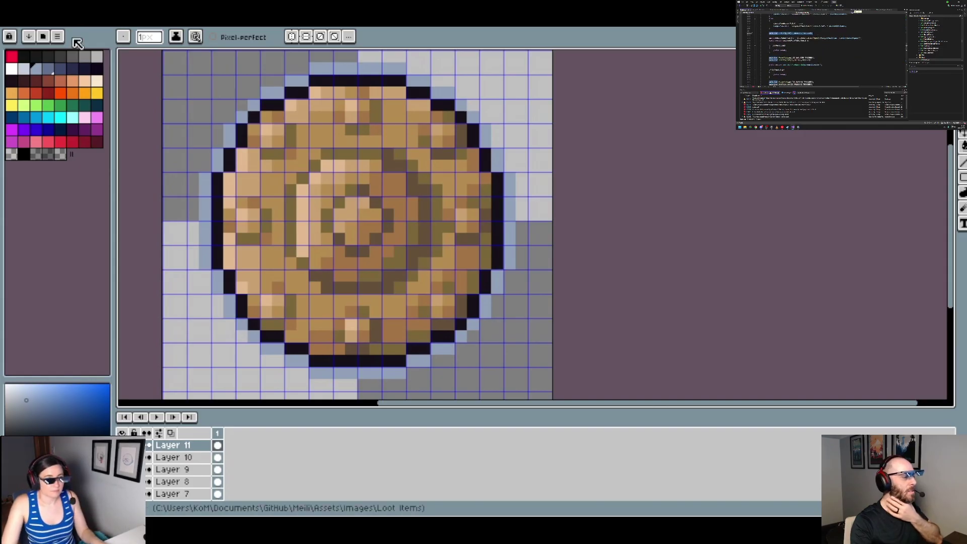
Hide the timeline and recolor the shield's black rim along the top, upper-right and right side with dark brown #391f21 using the Paint Bucket
click(24, 81)
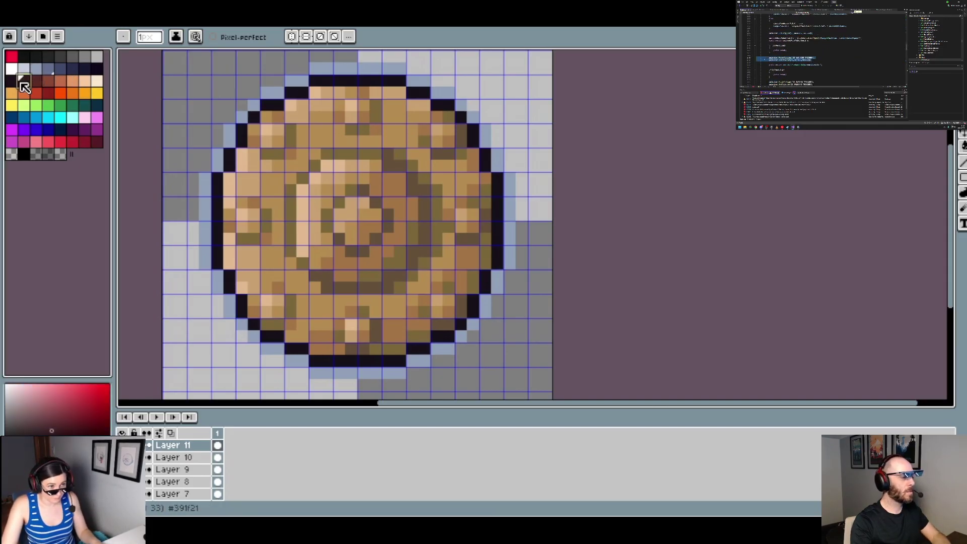
key(t)
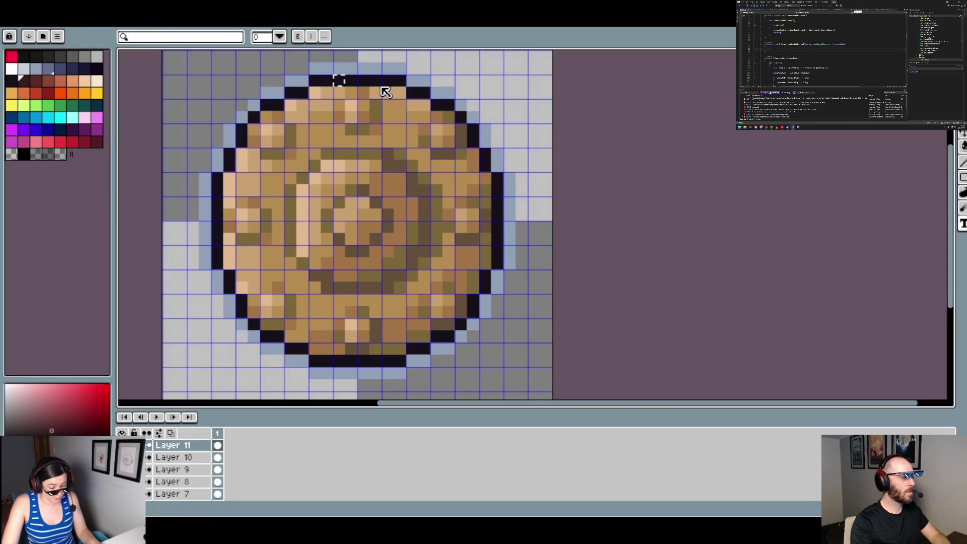
key(Tab)
key(g)
click(373, 82)
click(418, 92)
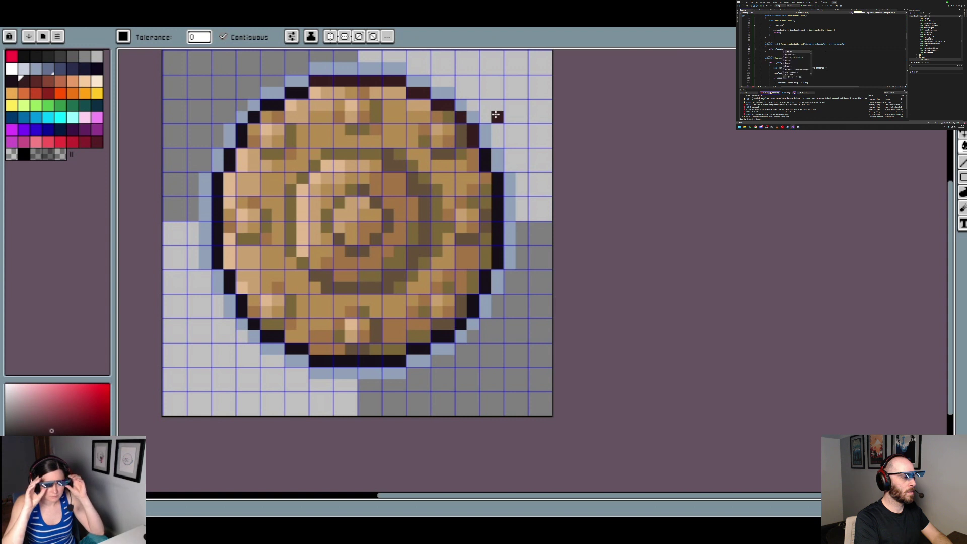
click(488, 161)
click(497, 196)
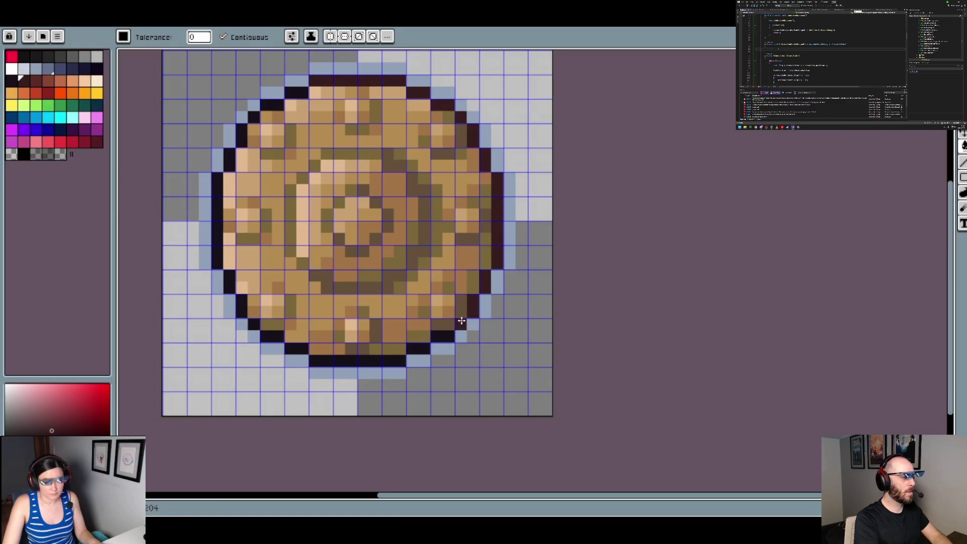
Fill the remaining black rim segments along the shield's bottom, left side and upper-left curve with the same dark brown
click(443, 336)
click(418, 349)
click(382, 361)
click(291, 347)
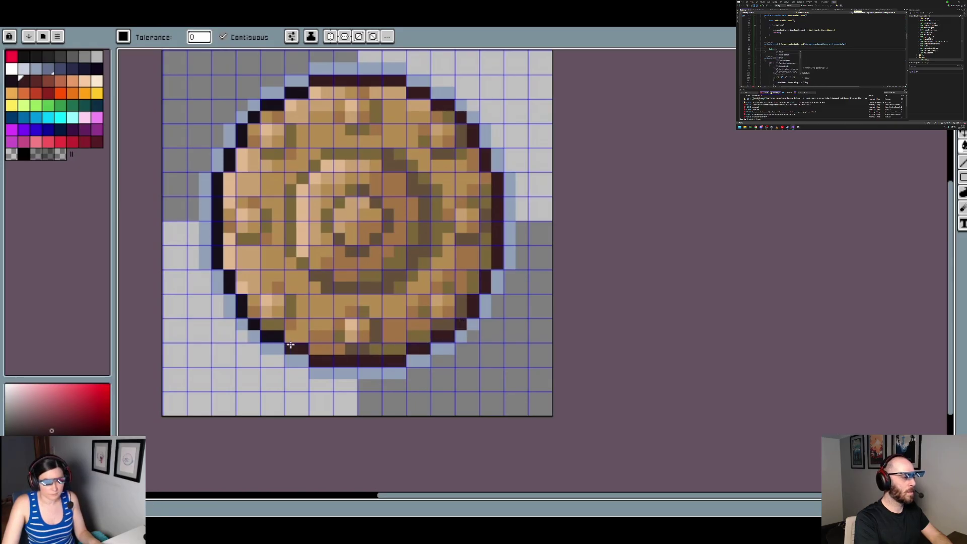
click(272, 337)
click(254, 323)
click(230, 282)
click(220, 260)
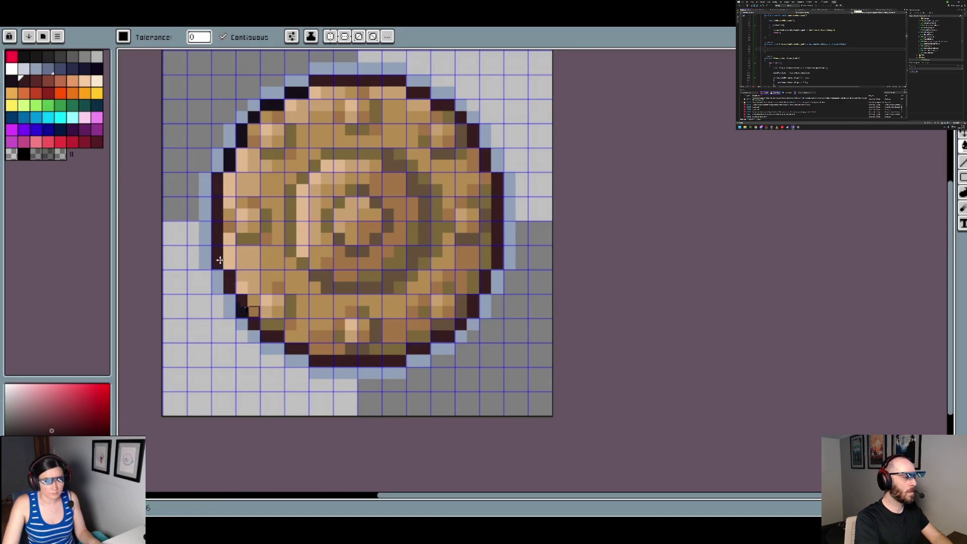
scroll(220, 260, down, 2)
scroll(218, 195, up, 2)
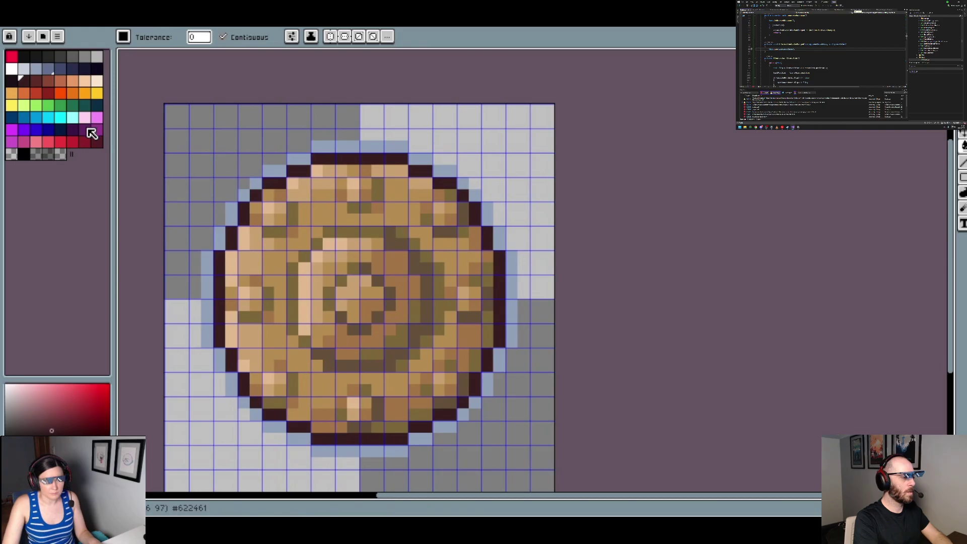
Fill the lightest highlight pixels on the shield's left edge, studs and inner ring with light peach #f6ca9f
click(86, 81)
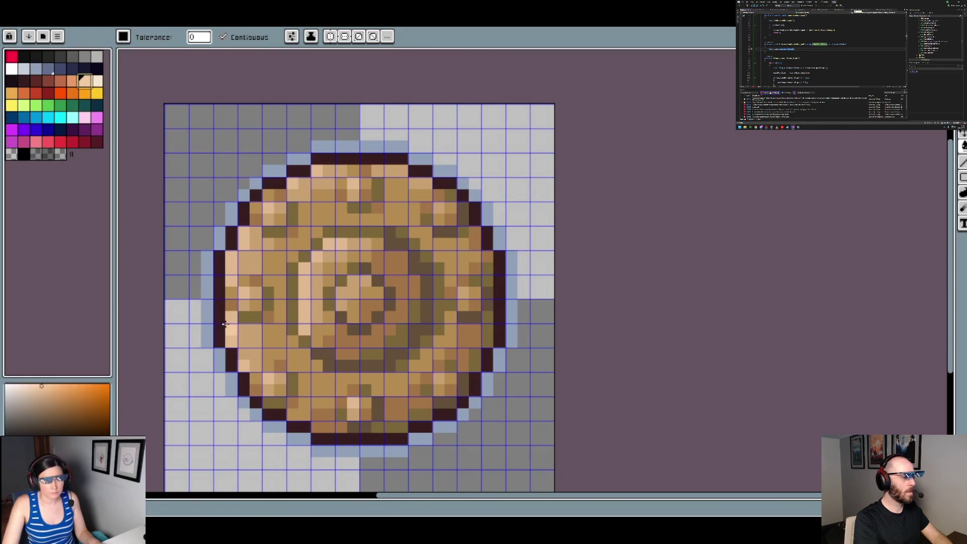
drag(224, 324, 232, 341)
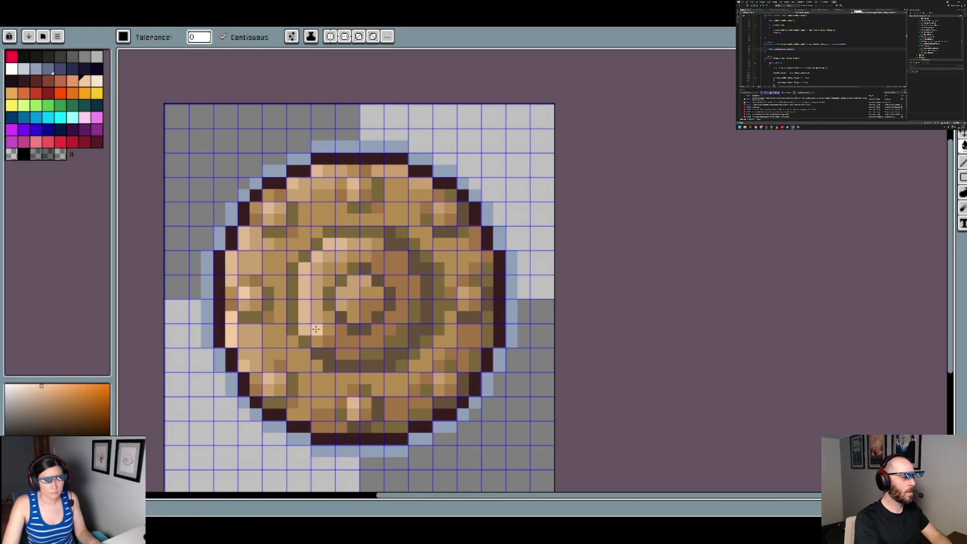
mouse_move(244, 281)
mouse_down()
mouse_move(231, 269)
mouse_move(246, 239)
mouse_up()
click(268, 209)
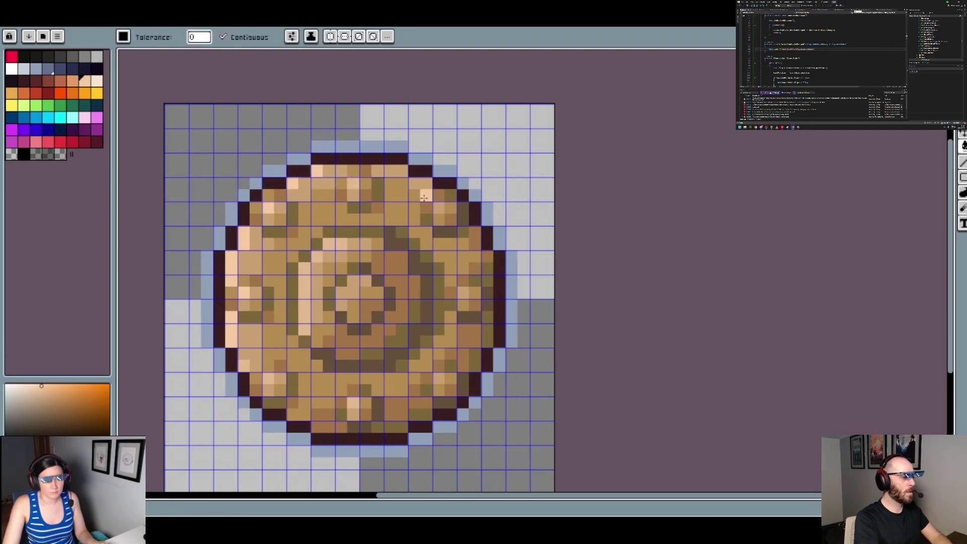
click(340, 246)
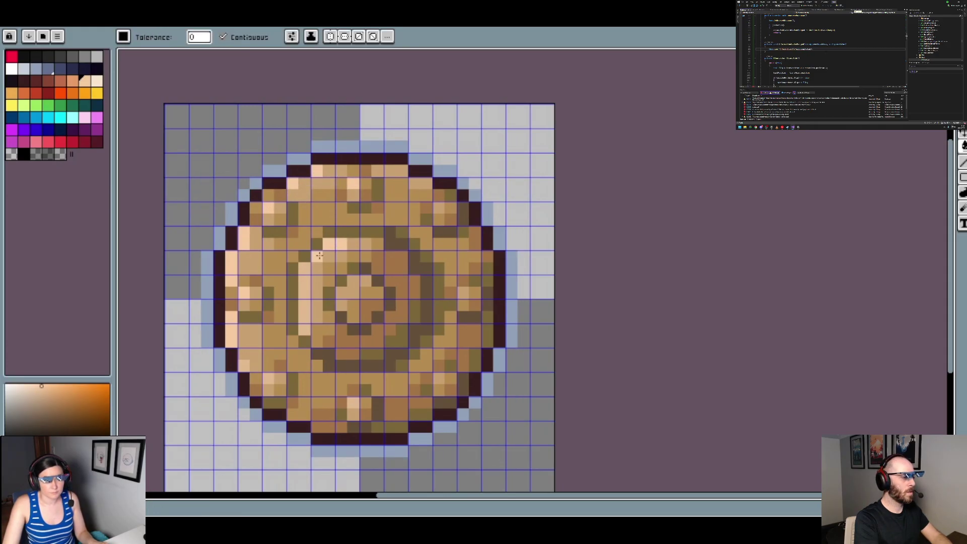
click(302, 285)
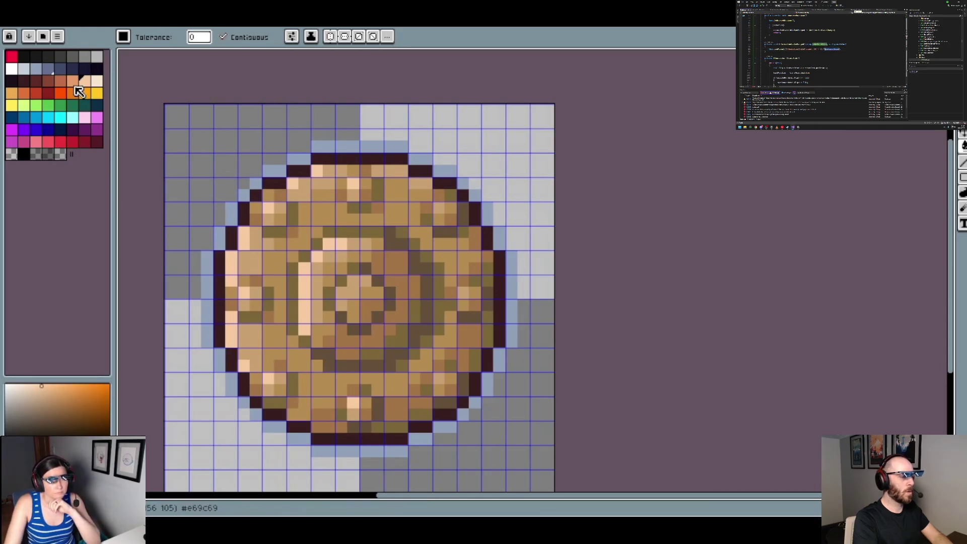
Recolor the brightest highlights on the shield's left edge, studs and inner ring with the palette's pale cream
click(97, 81)
click(244, 239)
click(271, 206)
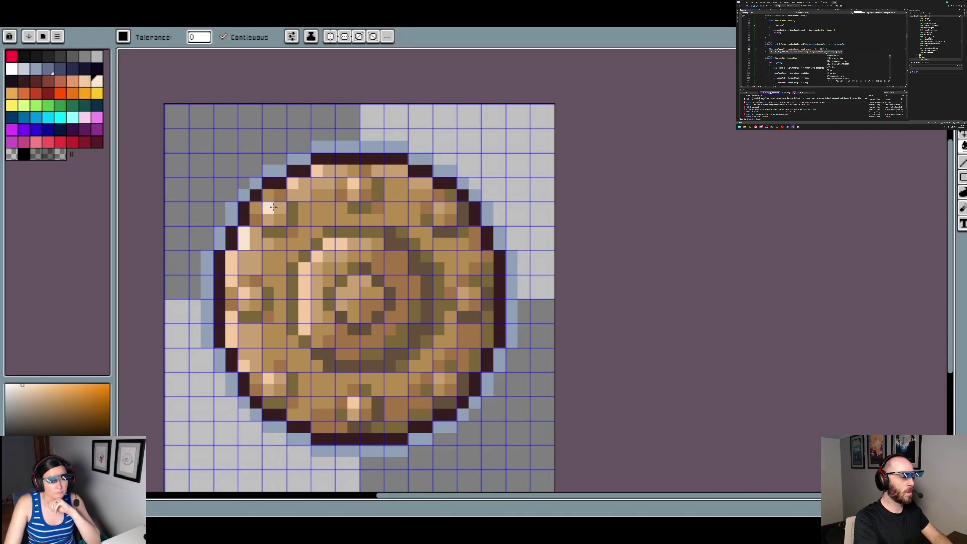
click(283, 234)
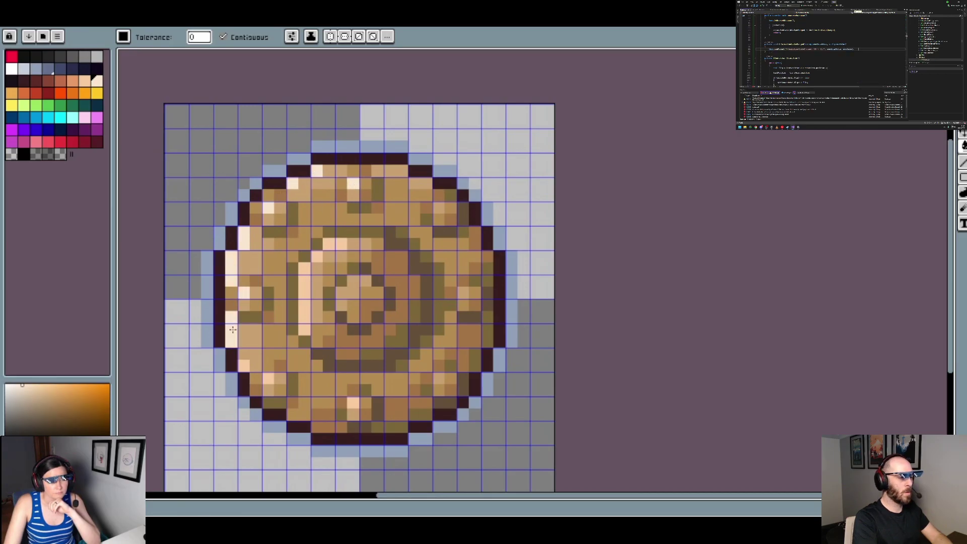
click(310, 298)
click(330, 245)
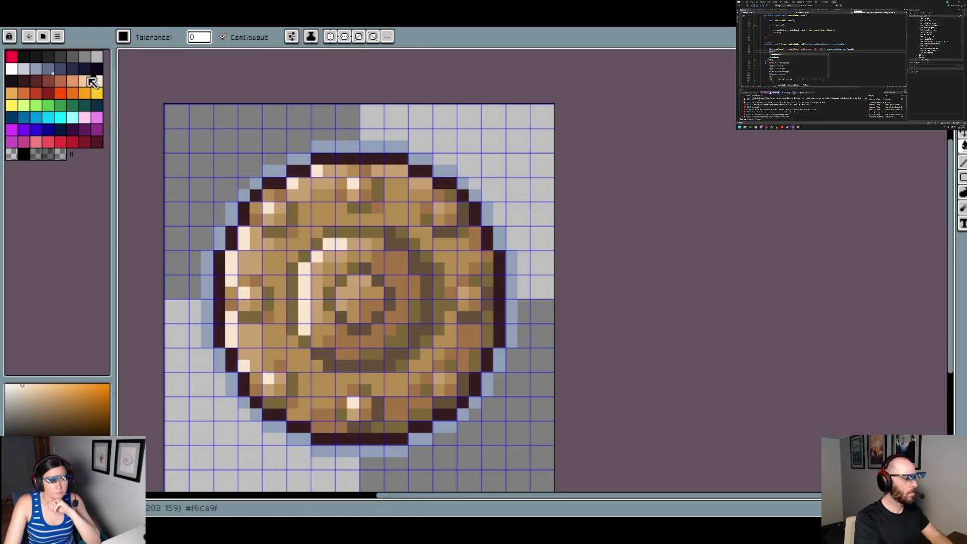
Fill the secondary light-tan highlights on the rim, left-hand studs, inner ring and central boss with light peach #f6ca9f
click(85, 81)
click(378, 172)
click(420, 184)
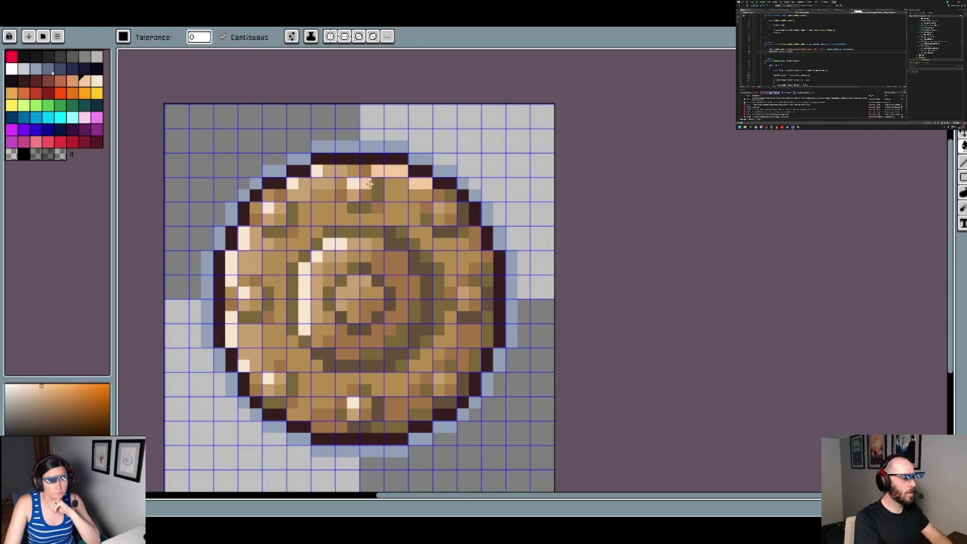
mouse_move(350, 190)
mouse_down()
mouse_move(327, 181)
mouse_move(267, 229)
mouse_move(281, 211)
mouse_move(271, 220)
mouse_move(251, 283)
mouse_up()
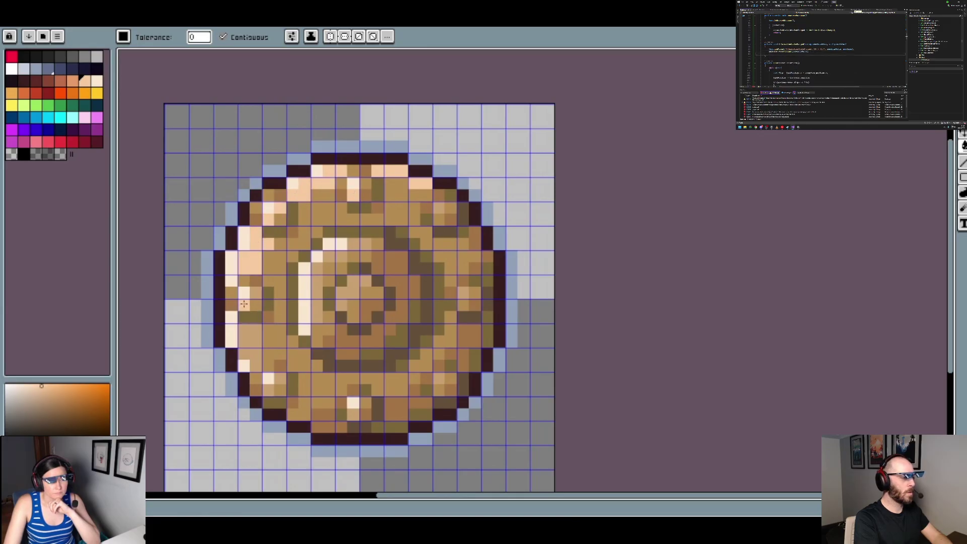
click(255, 293)
click(252, 343)
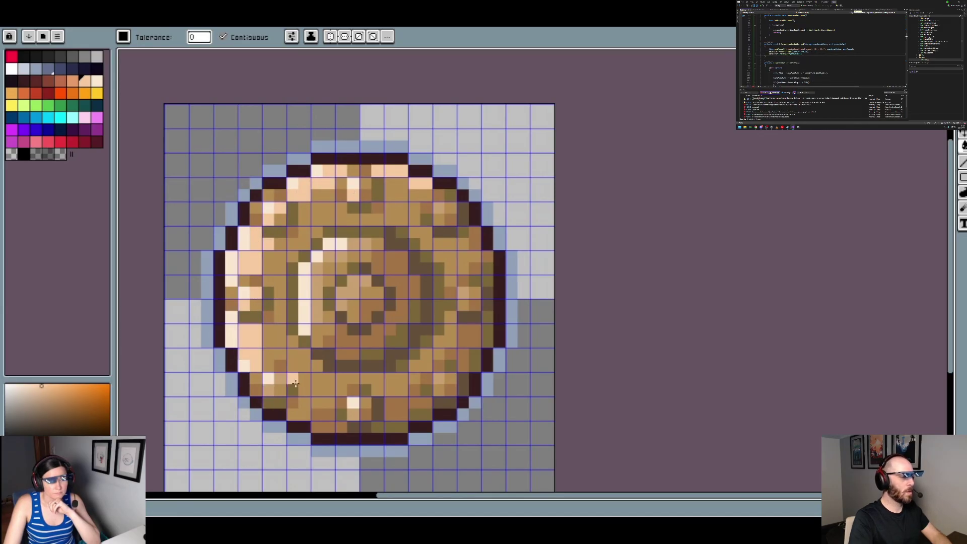
click(341, 291)
click(328, 256)
click(358, 244)
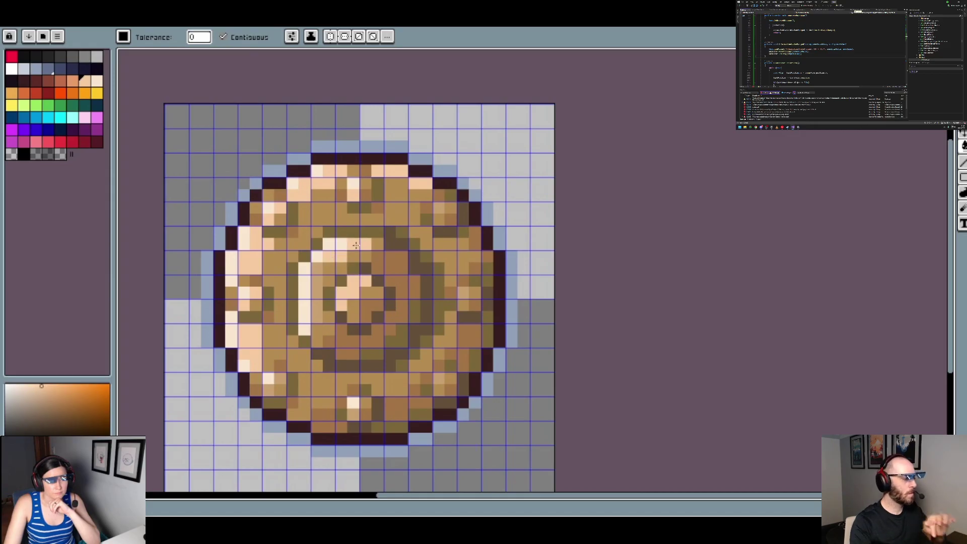
click(317, 293)
click(328, 316)
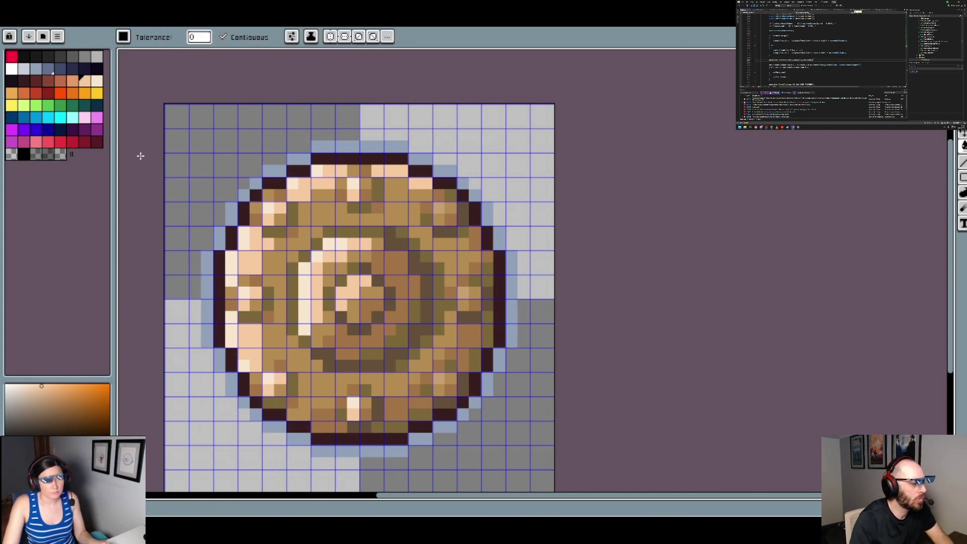
Recolor the shield's main tan surface and matching stud and boss pixels with orange-tan #e69c69
click(78, 80)
click(231, 293)
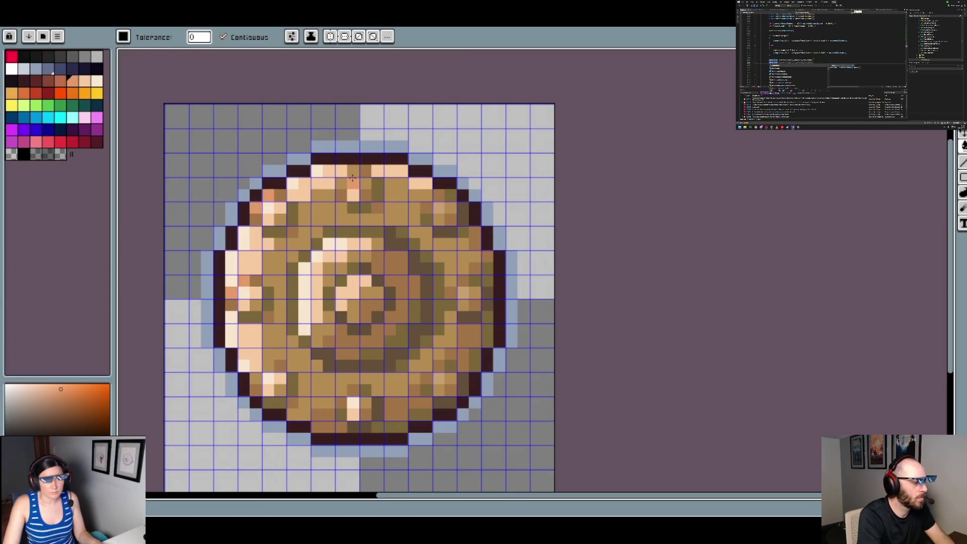
click(328, 207)
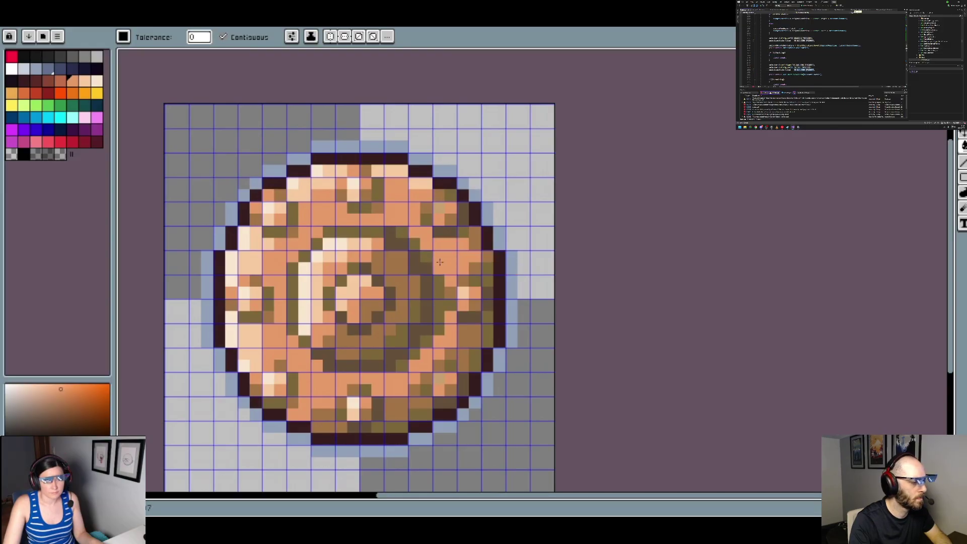
Sample the light peach from the shield and fill the remaining tan highlights on the right-hand studs
alt+click(431, 205)
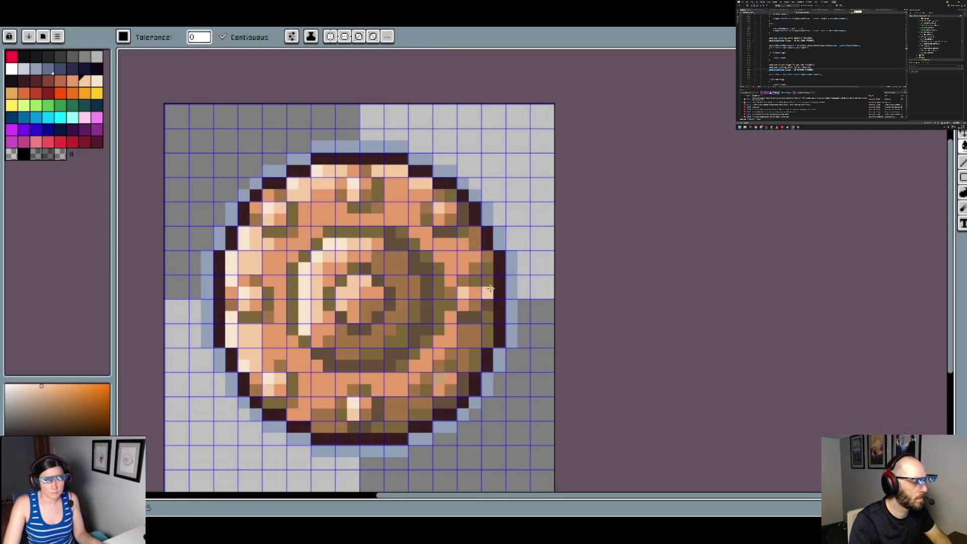
scroll(488, 291, down, 3)
scroll(508, 302, up, 3)
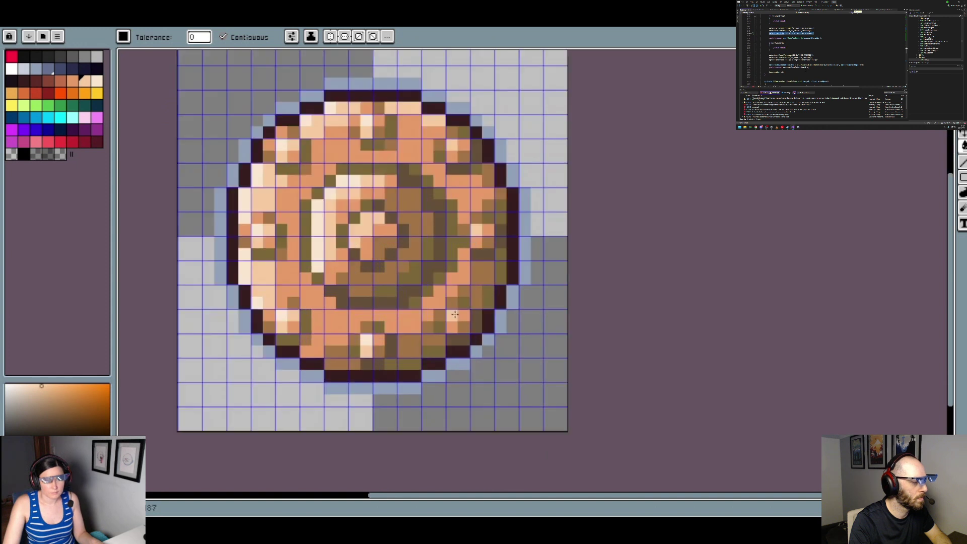
scroll(449, 315, down, 3)
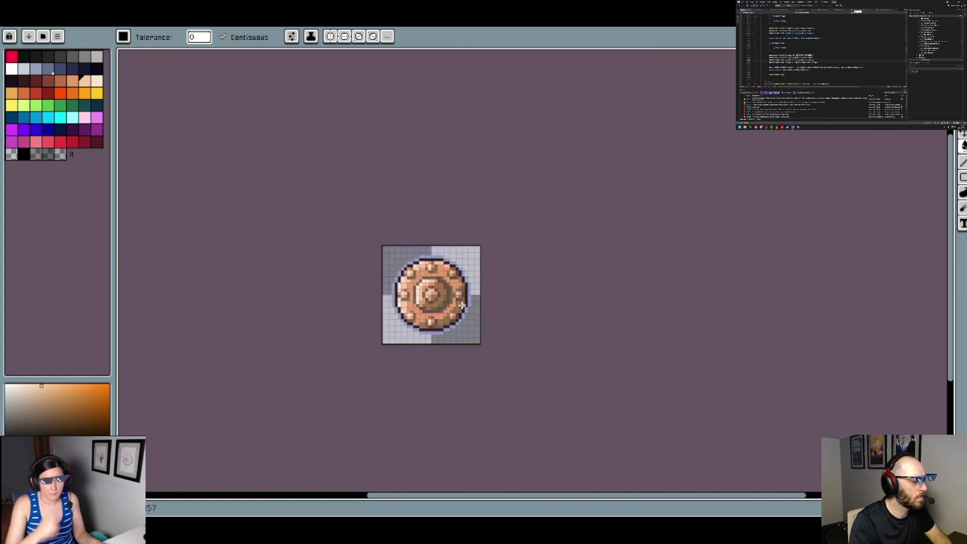
scroll(462, 305, up, 3)
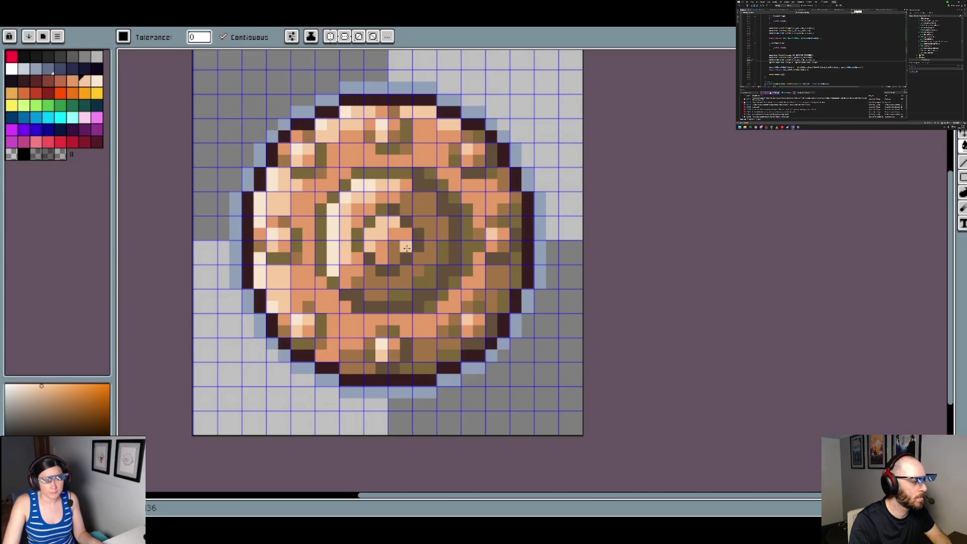
Recolor the medium-brown shading on the shield's surface, studs, inner ring and central boss with the palette's reddish brown
alt+click(385, 244)
click(59, 82)
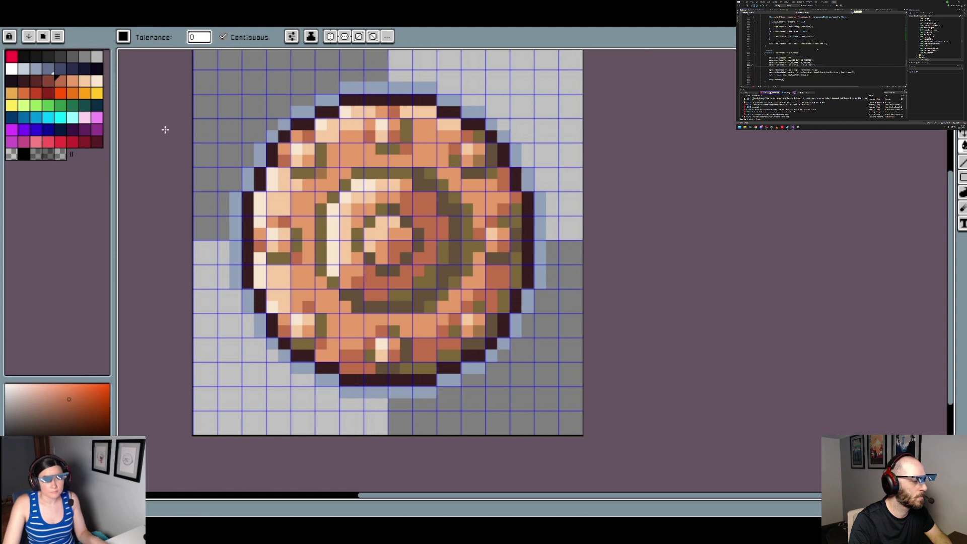
scroll(166, 132, down, 5)
scroll(388, 215, up, 5)
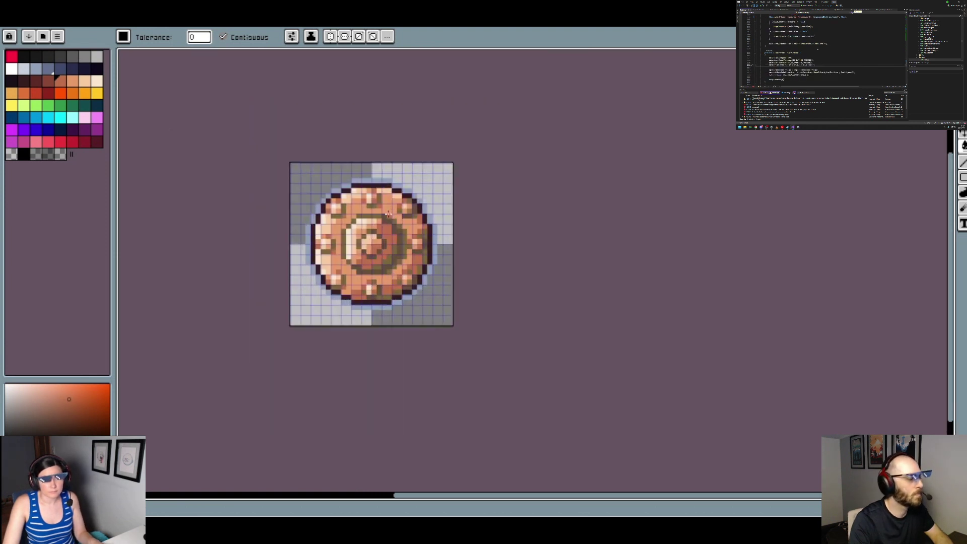
Try dark teal for the shadow pixels around the shield's upper-left stud, and undo the fills
click(88, 107)
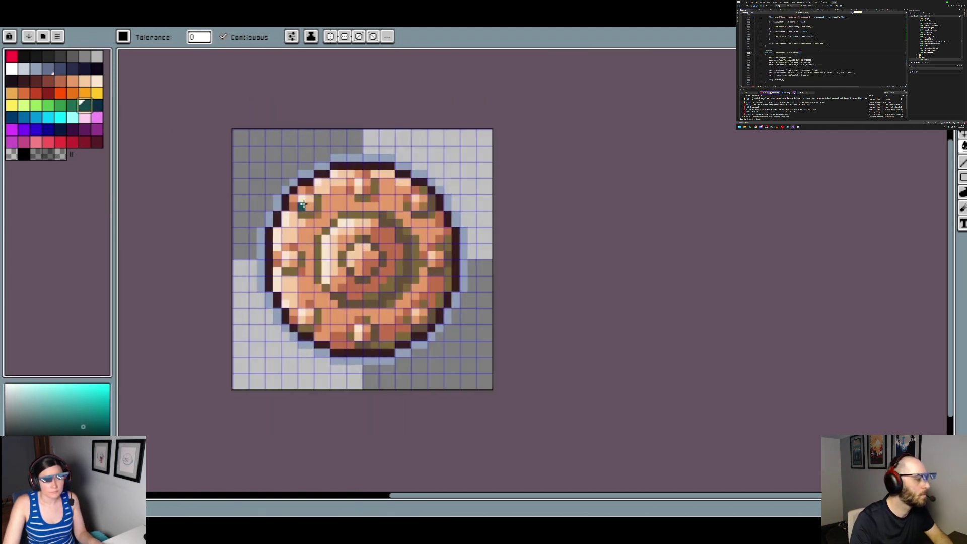
scroll(322, 212, up, 2)
click(321, 201)
drag(297, 213, 309, 213)
click(321, 189)
click(345, 226)
scroll(342, 223, down, 5)
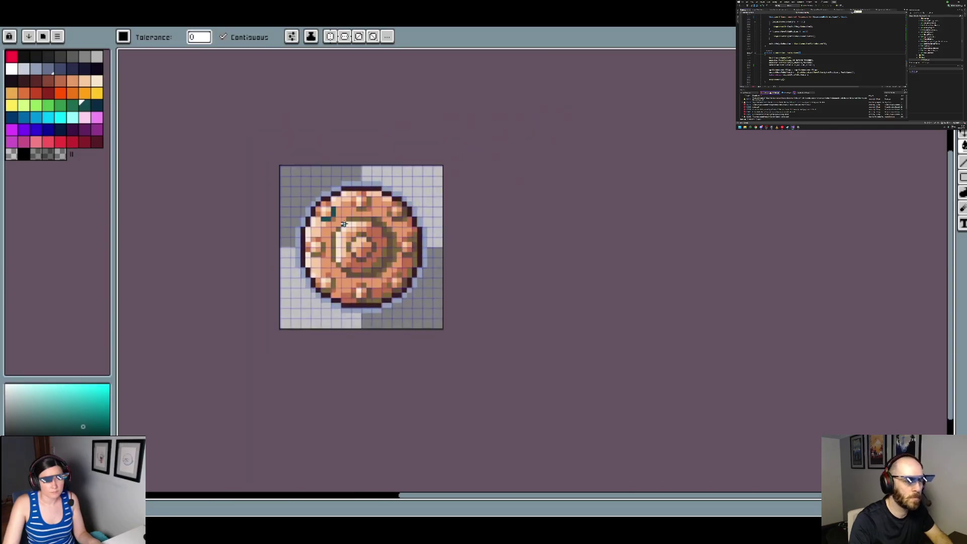
scroll(345, 221, up, 3)
key(ctrl+z)
key(ctrl+z)
key(ctrl+z)
Fill the olive shadow around the shield's upper-left stud with the palette's medium green
click(73, 106)
key(g)
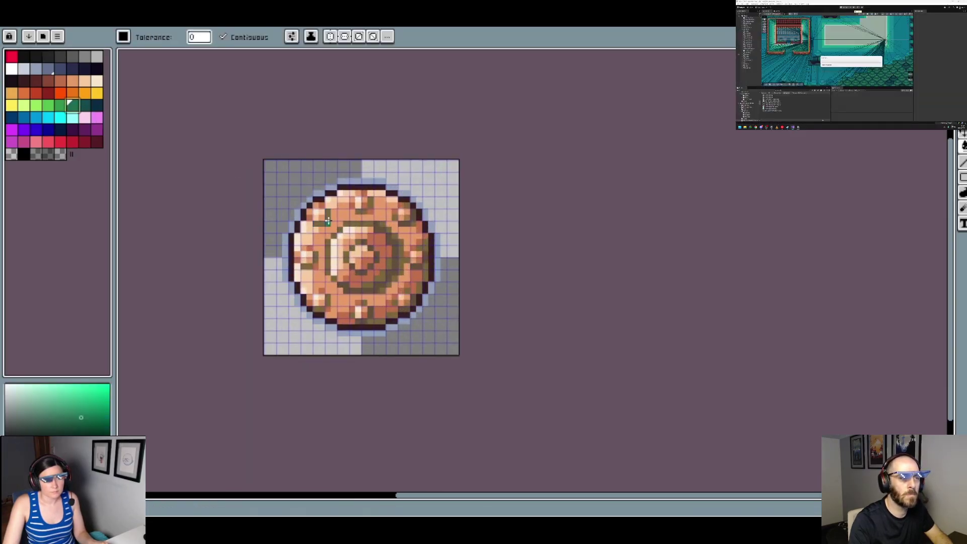
click(322, 223)
scroll(373, 226, down, 1)
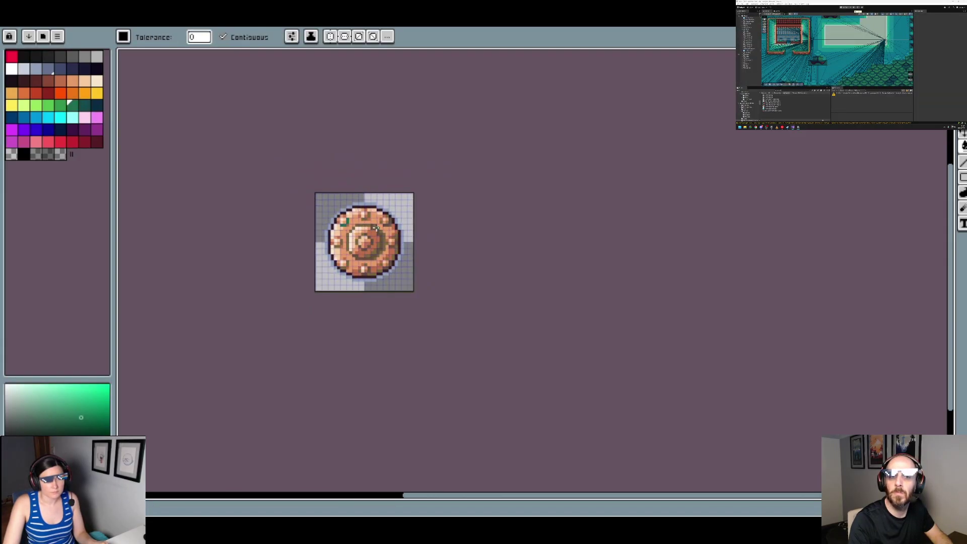
Try the palette's brighter green on the olive shadow around the shield's upper-left stud, and undo the fills
scroll(347, 220, up, 1)
key(ctrl+z)
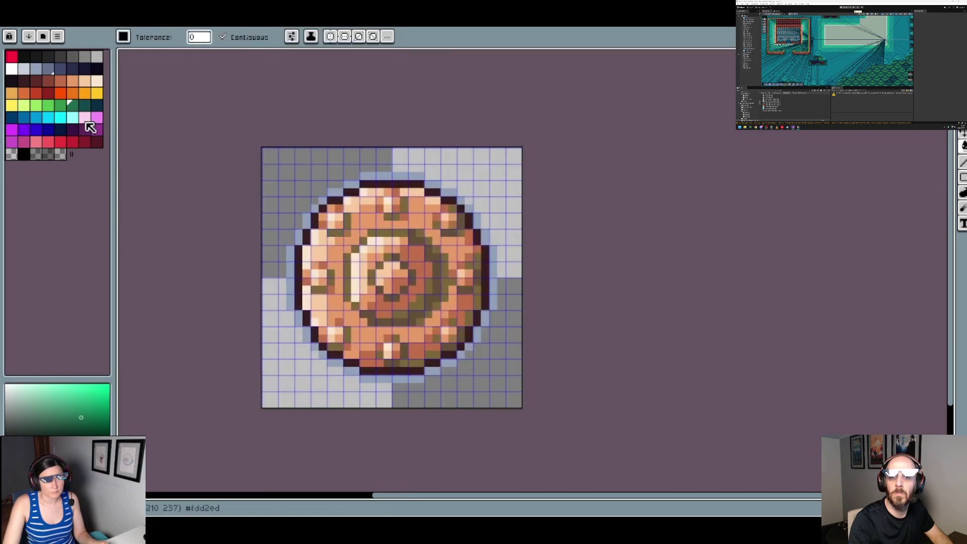
click(61, 106)
click(333, 225)
scroll(385, 237, down, 1)
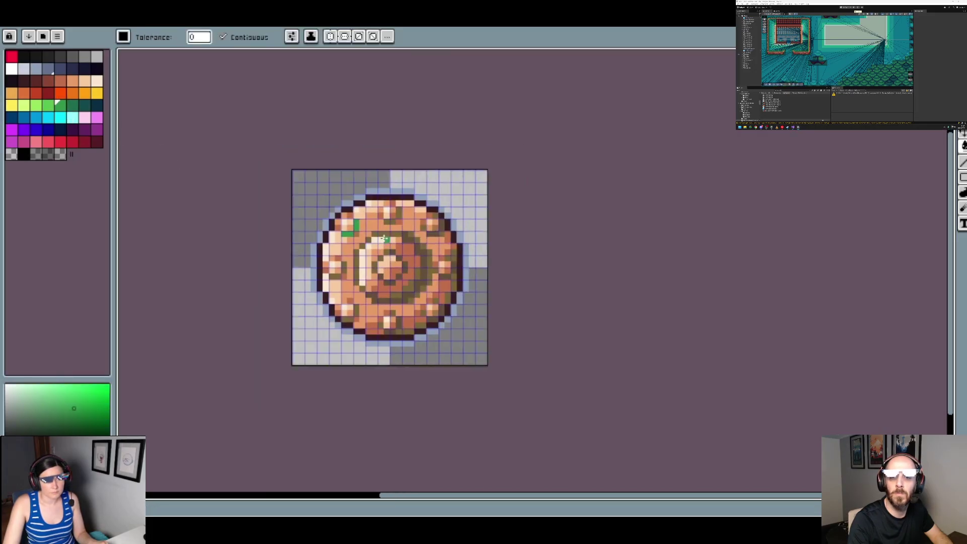
scroll(386, 238, up, 2)
key(ctrl+z)
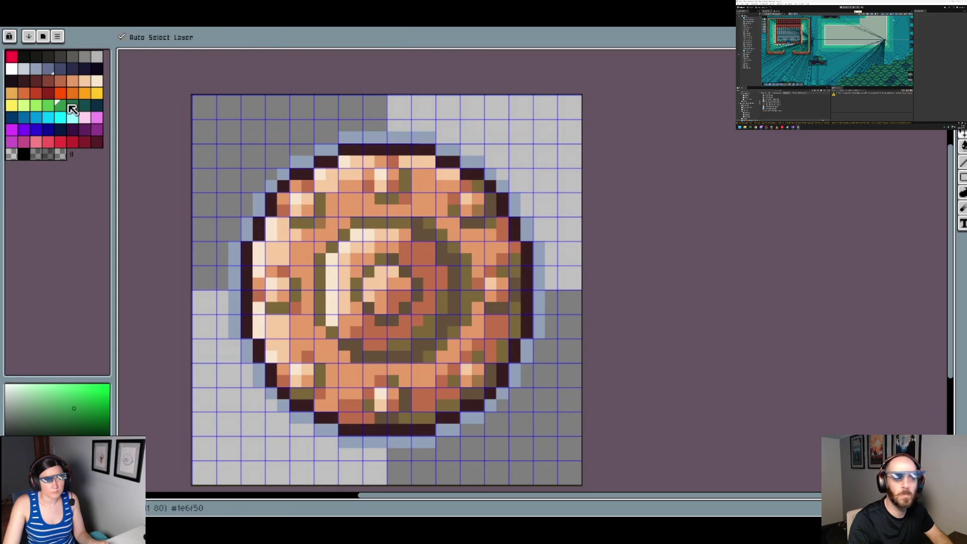
Fill the olive shadows around the shield's upper and left-hand studs with the palette's medium green #1e6f50
click(72, 107)
click(308, 223)
click(320, 210)
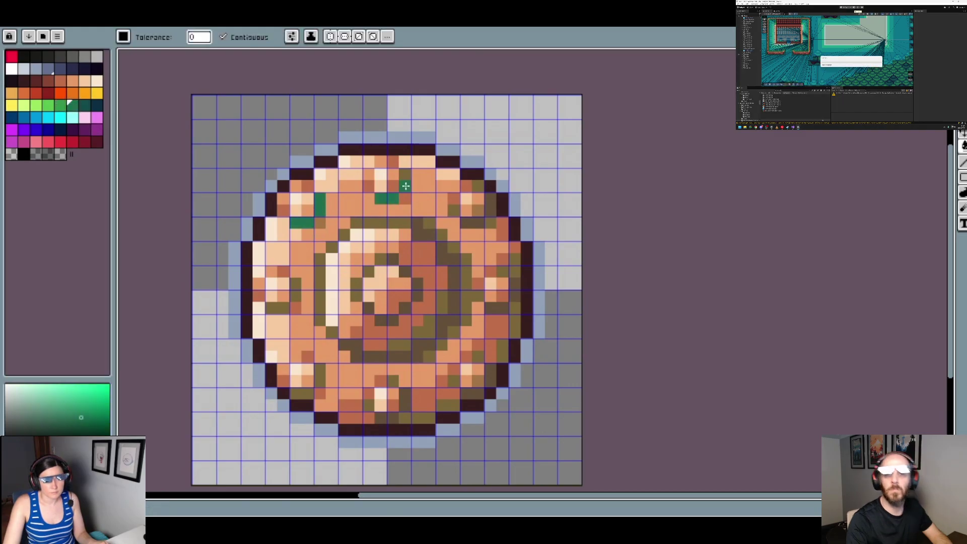
click(478, 186)
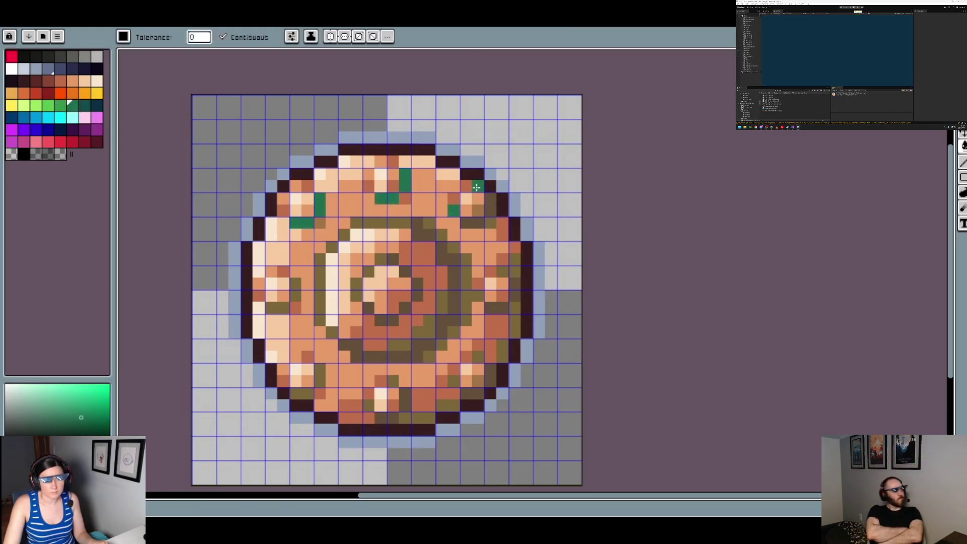
alt+click(369, 185)
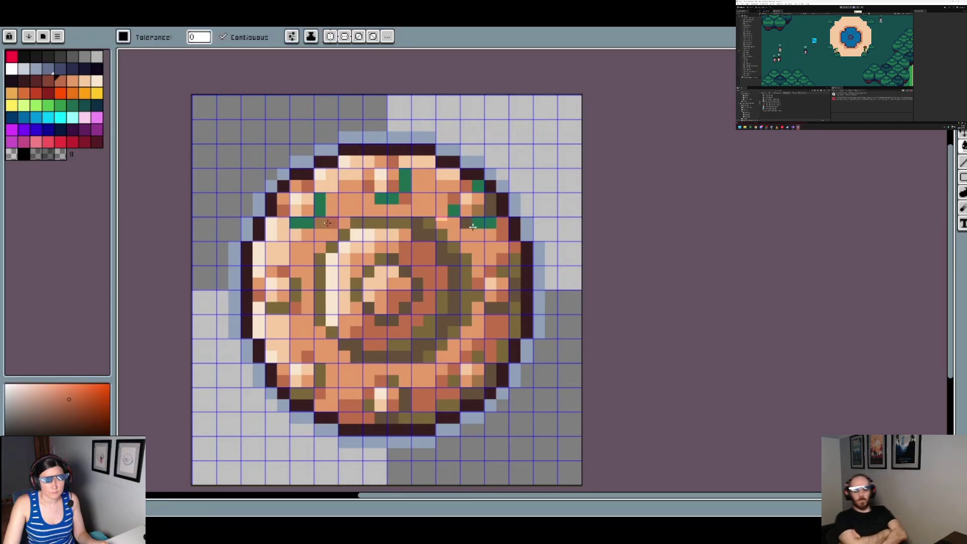
alt+click(472, 227)
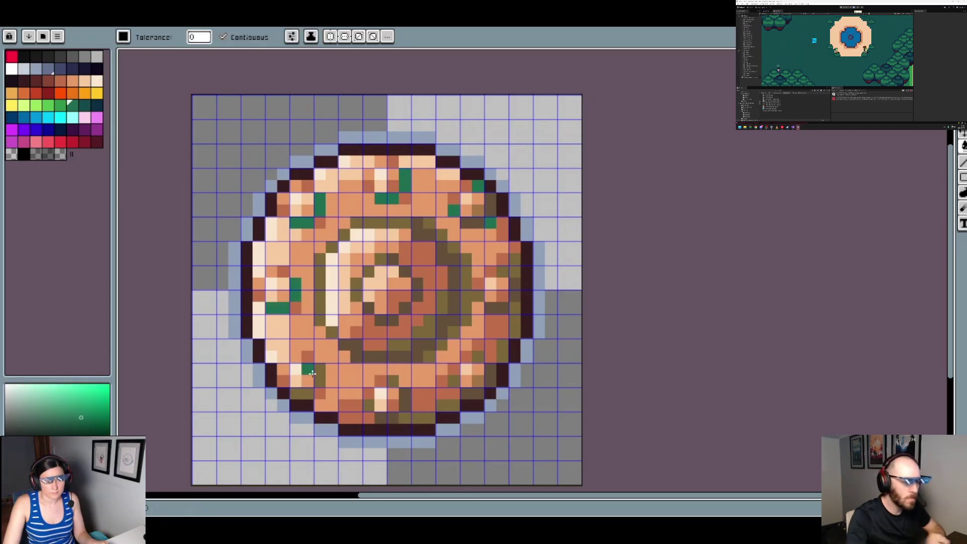
scroll(356, 382, down, 4)
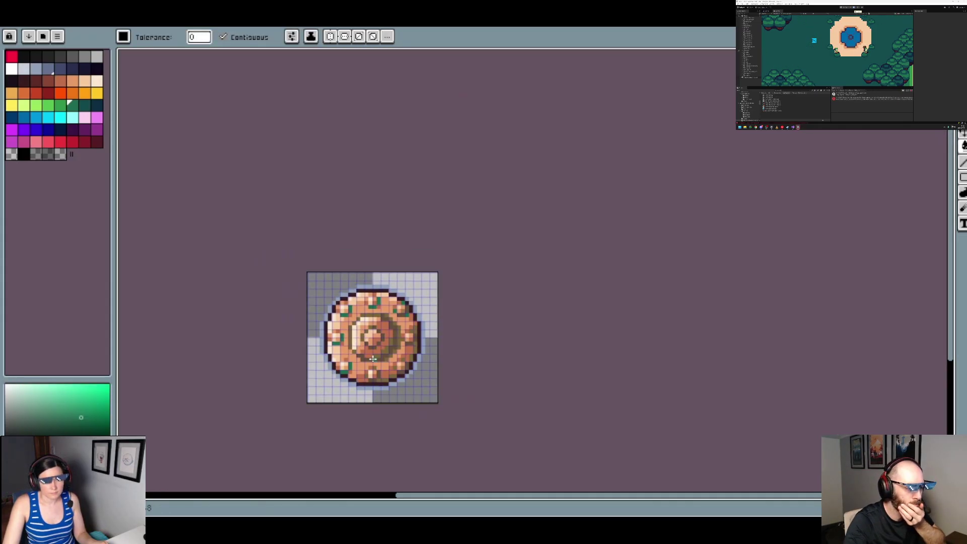
scroll(368, 360, up, 2)
scroll(370, 317, up, 1)
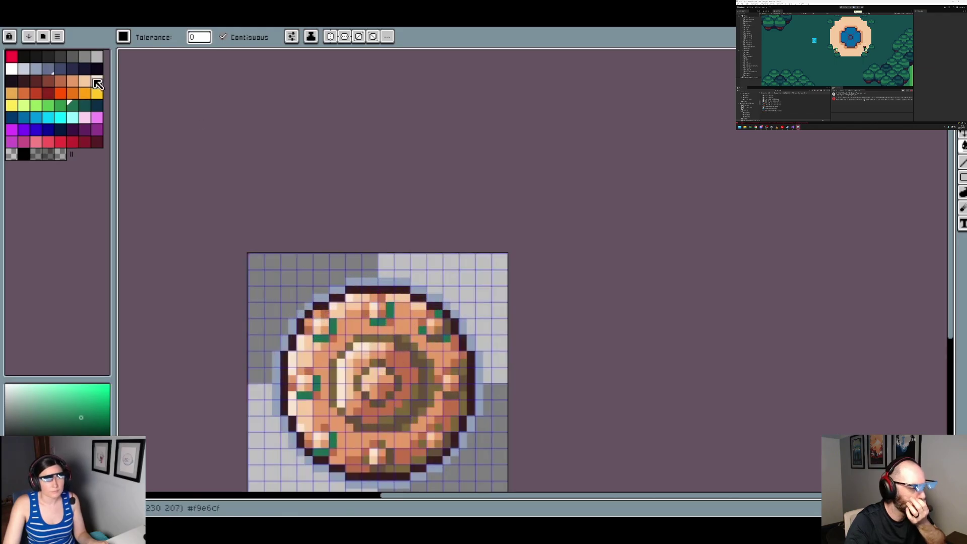
Try the dark slate blue on the upper-left stud's shadow, and undo it along with the green stud shadows
click(59, 68)
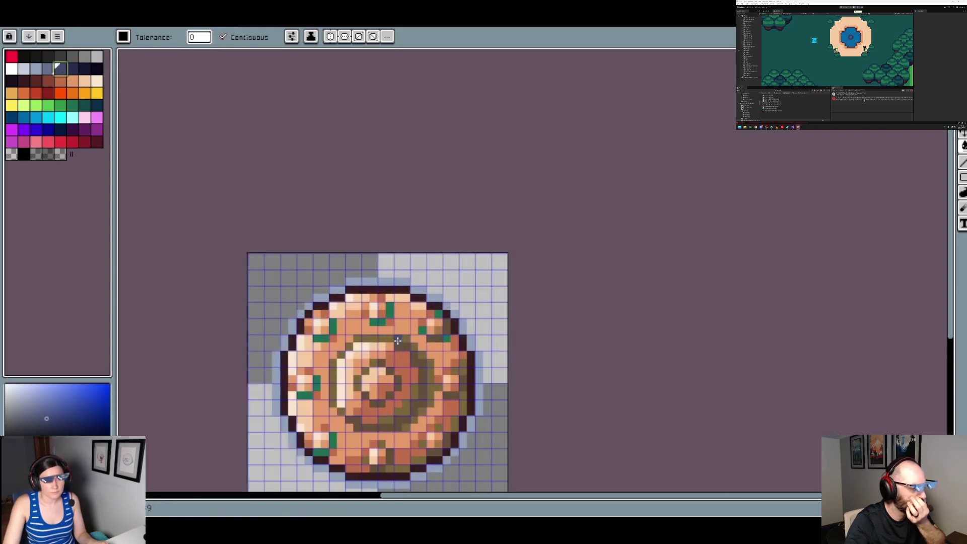
click(331, 325)
key(v)
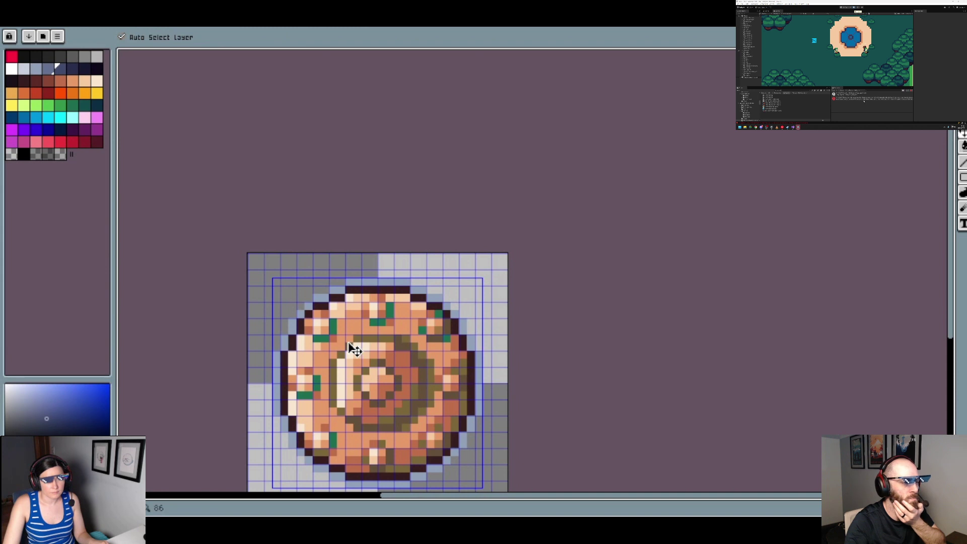
key(ctrl+z)
key(ctrl+z)
key(ctrl+z)
key(ctrl+z)
key(ctrl+z)
key(ctrl+z)
key(ctrl+z)
key(ctrl+z)
key(ctrl+z)
key(ctrl+z)
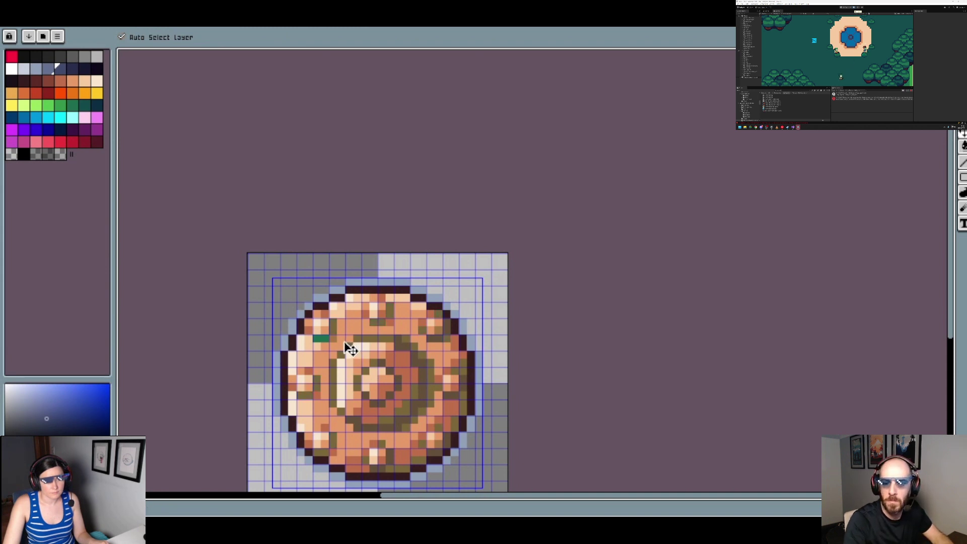
Fill the olive shadows around the shield's upper-left, top and upper-right studs with the palette's medium slate blue
key(g)
click(47, 69)
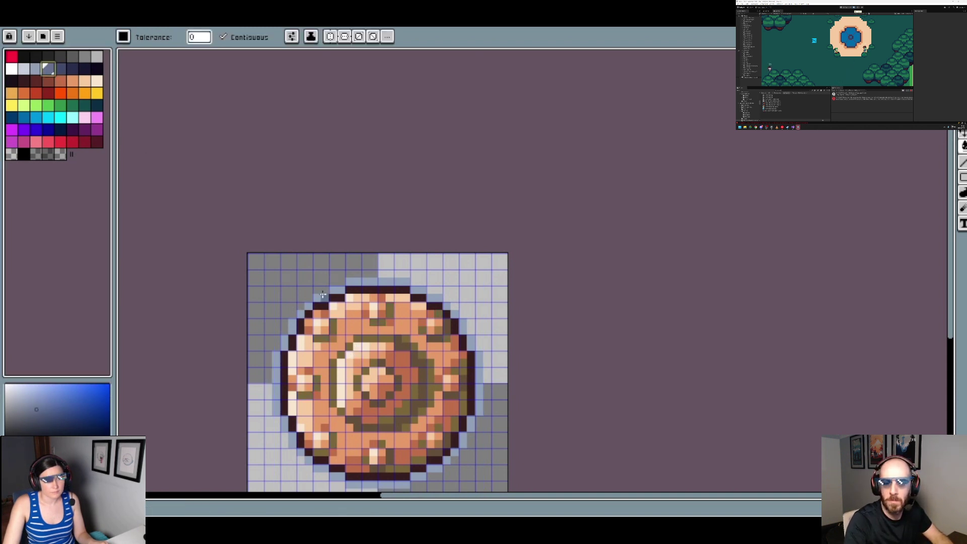
click(333, 330)
scroll(321, 337, down, 3)
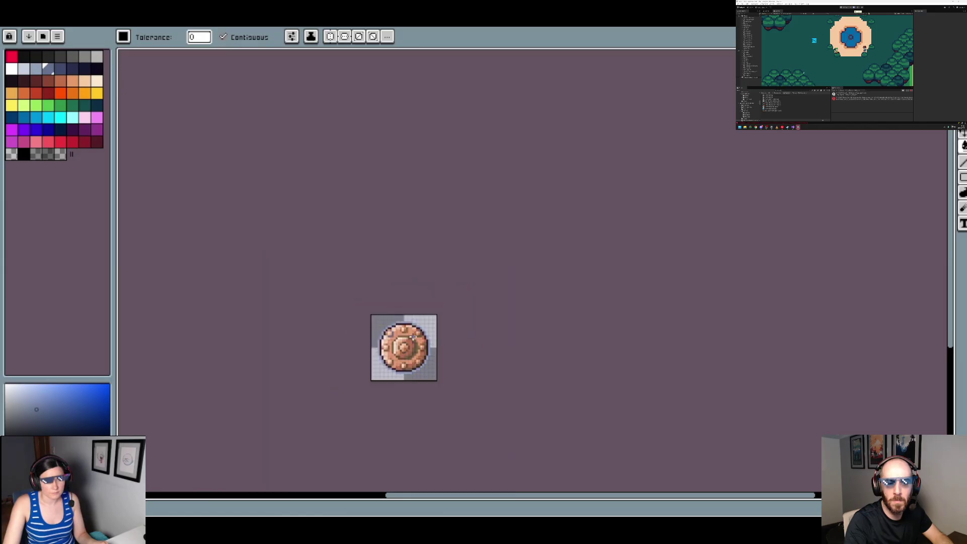
scroll(412, 338, up, 4)
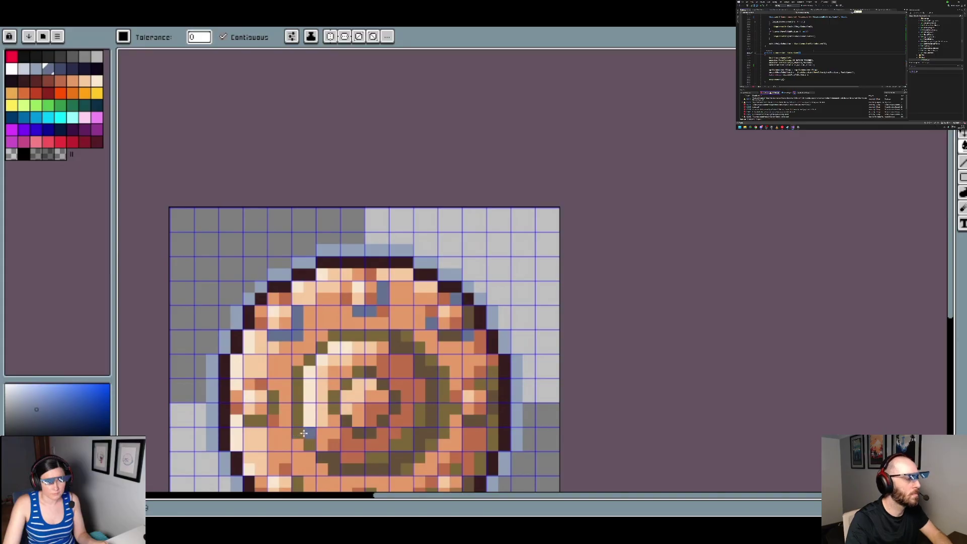
scroll(304, 433, down, 2)
scroll(277, 252, up, 3)
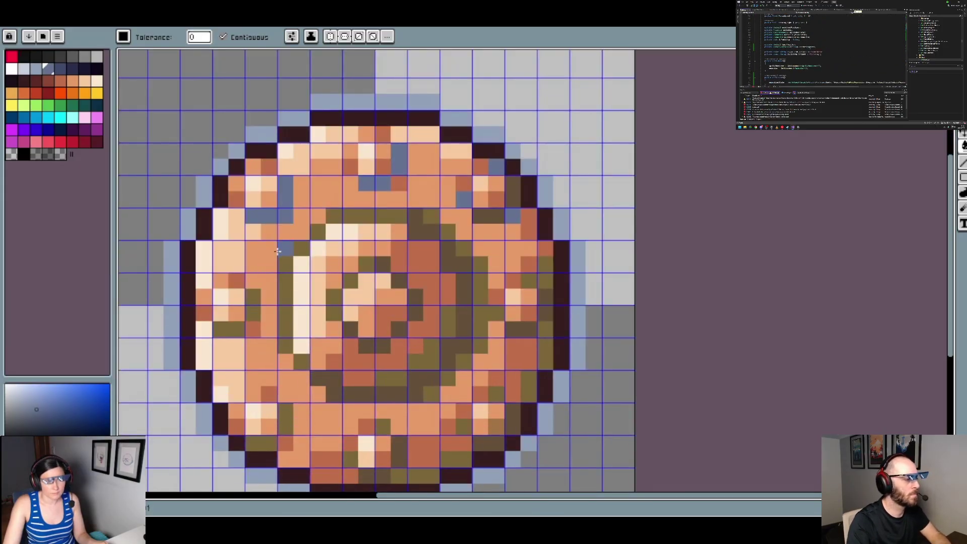
Sample the reddish brown and repaint the lower-right corner pixel of the upper-left stud's shadow with the Pencil
scroll(278, 251, down, 2)
alt+click(243, 190)
scroll(281, 213, up, 2)
click(281, 213)
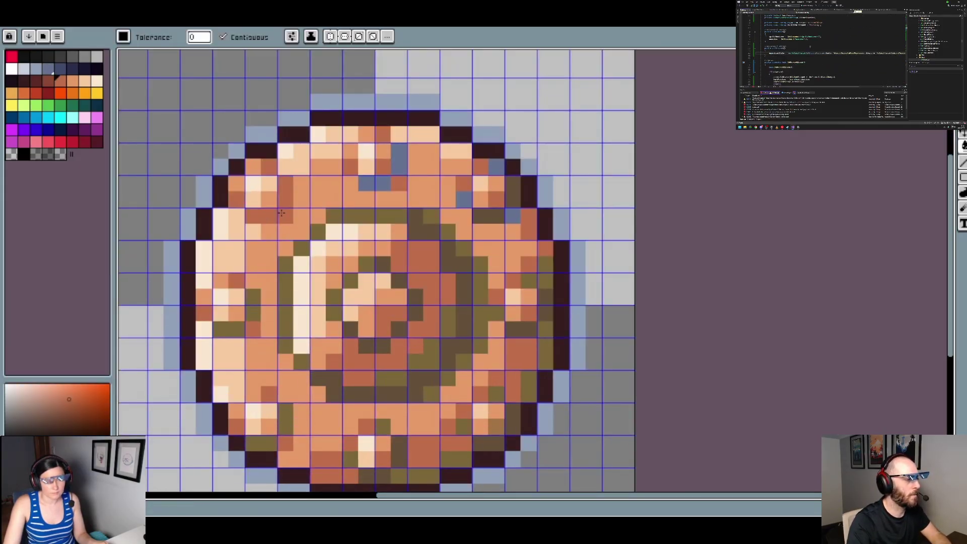
key(ctrl+z)
key(b)
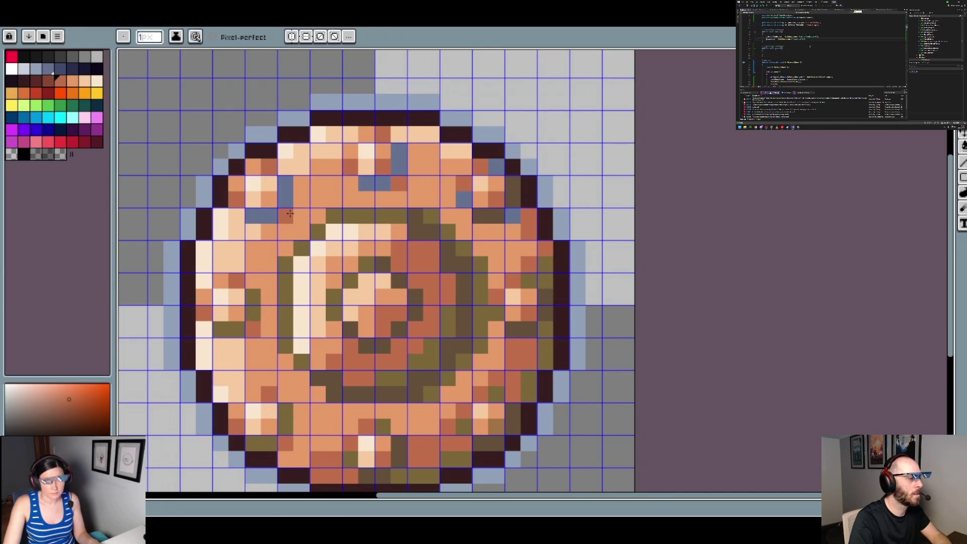
key(v)
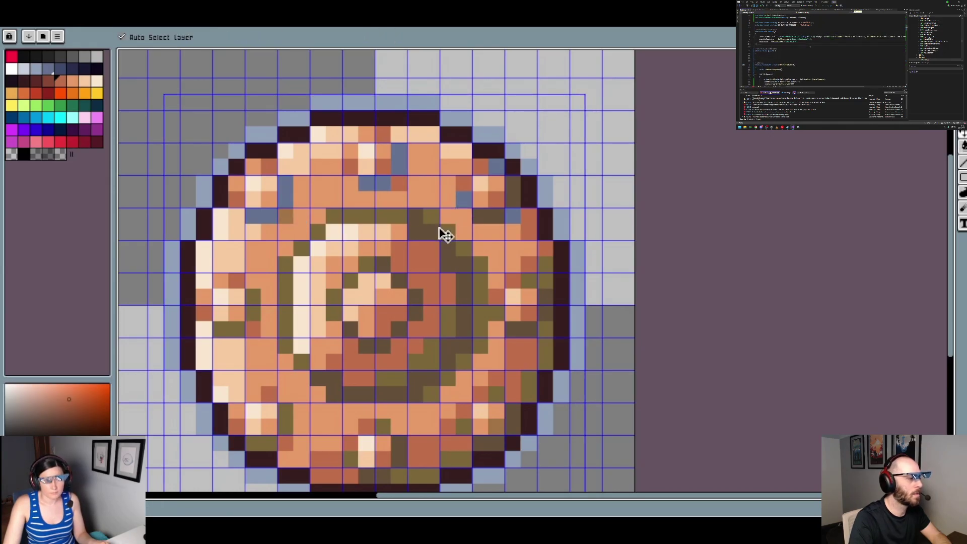
key(b)
alt+click(497, 165)
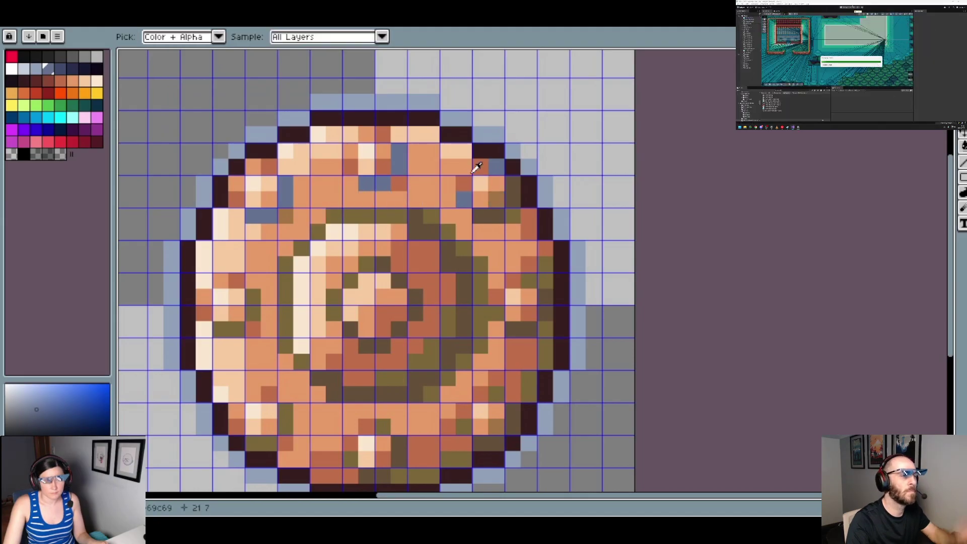
alt+click(493, 205)
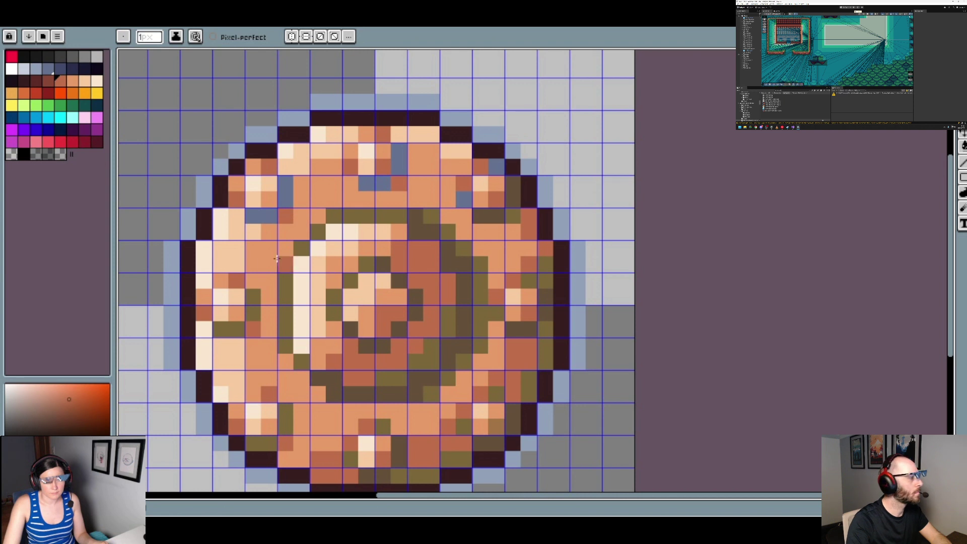
Sample the medium slate blue and fill the olive shadows around the shield's left and lower-left studs
alt+click(283, 188)
click(259, 301)
key(g)
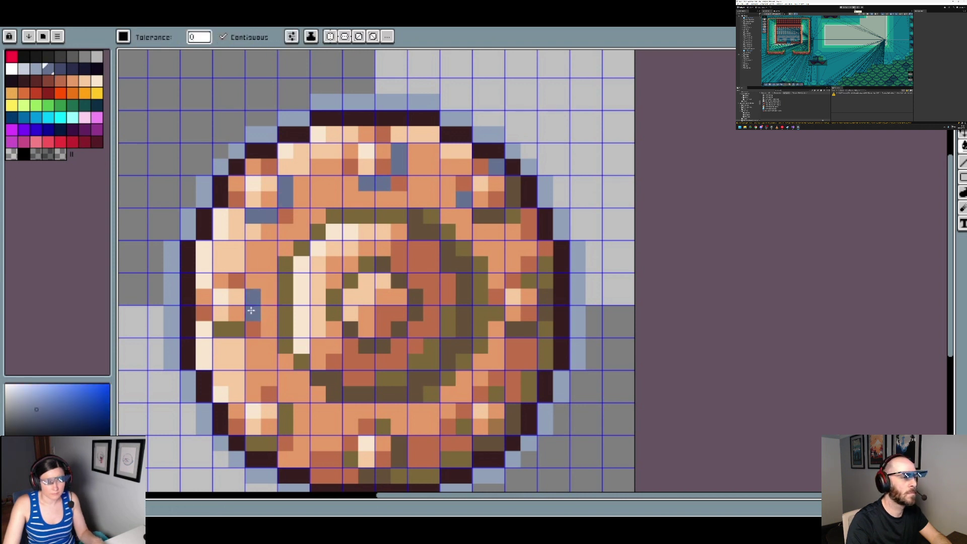
click(229, 330)
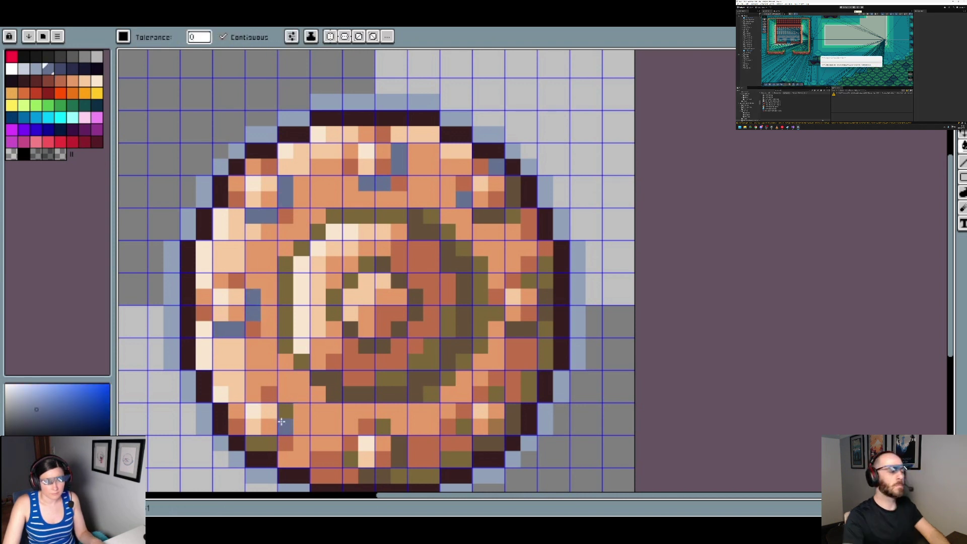
click(284, 412)
click(262, 444)
Fill the olive pixels along the left, top and upper-right of the shield's inner ring with medium slate blue
click(286, 315)
click(304, 259)
click(316, 233)
click(352, 216)
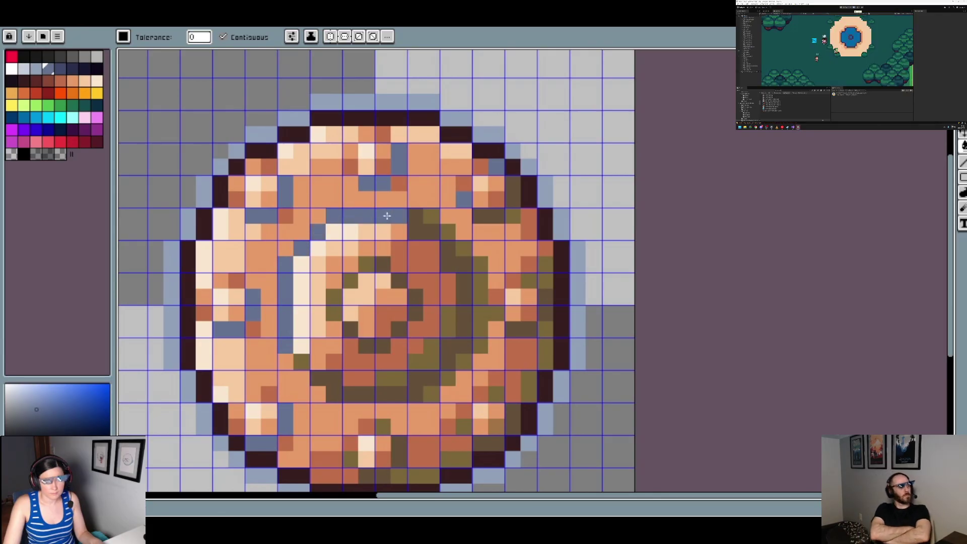
click(432, 216)
click(447, 231)
click(463, 248)
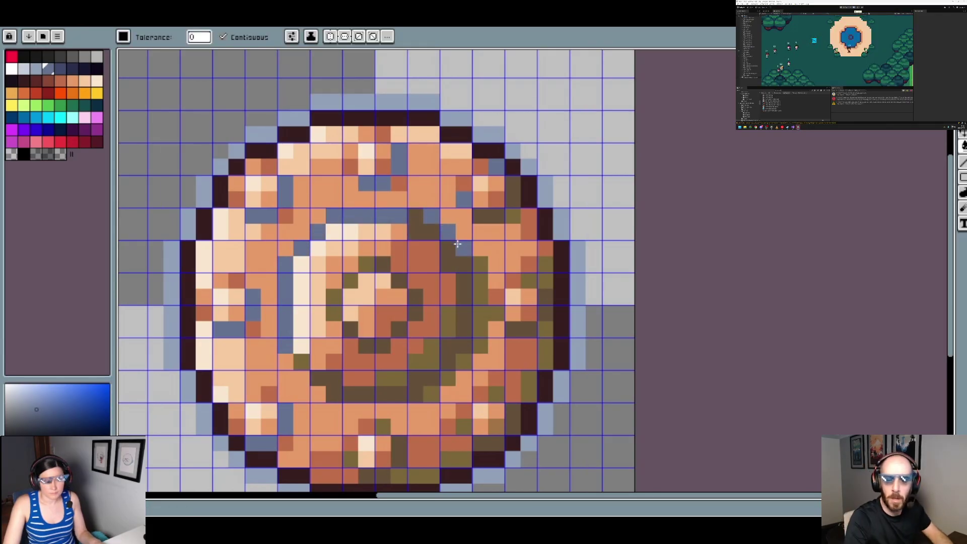
Fill the olive shading on the inner ring's right and lower parts and the central boss's upper-left edge with medium slate blue
click(481, 270)
click(484, 320)
click(427, 352)
click(391, 379)
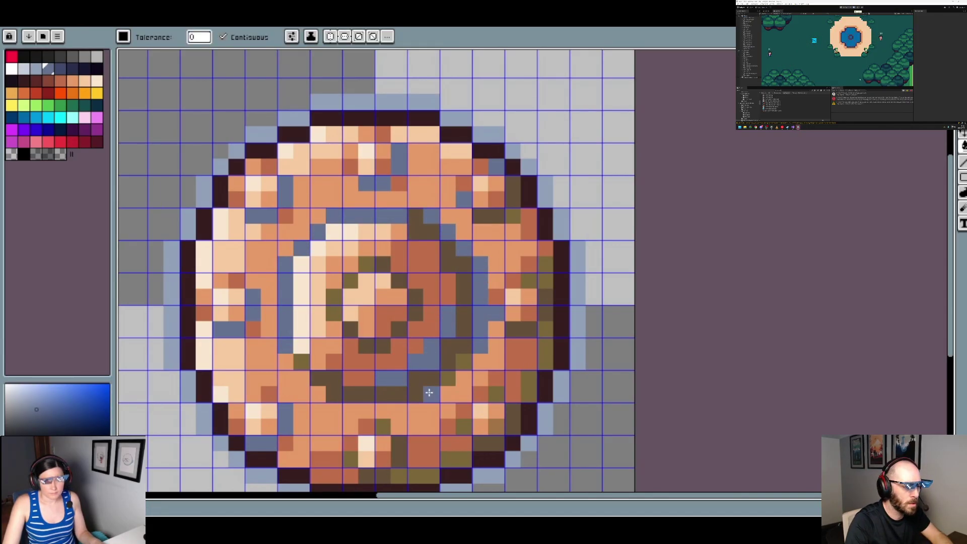
click(302, 361)
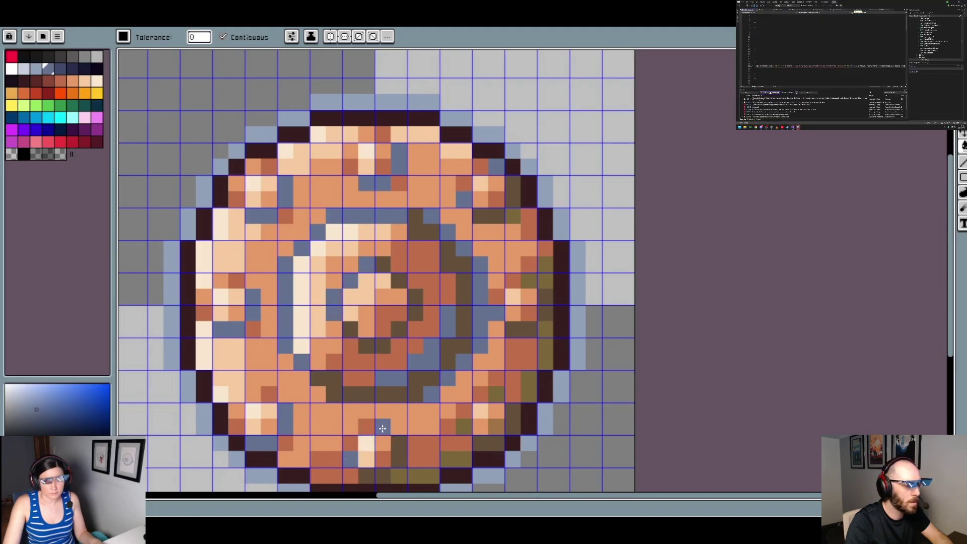
Fill the olive shadows around the shield's bottom and lower-right studs with medium slate blue
click(411, 474)
click(439, 462)
click(496, 393)
click(525, 390)
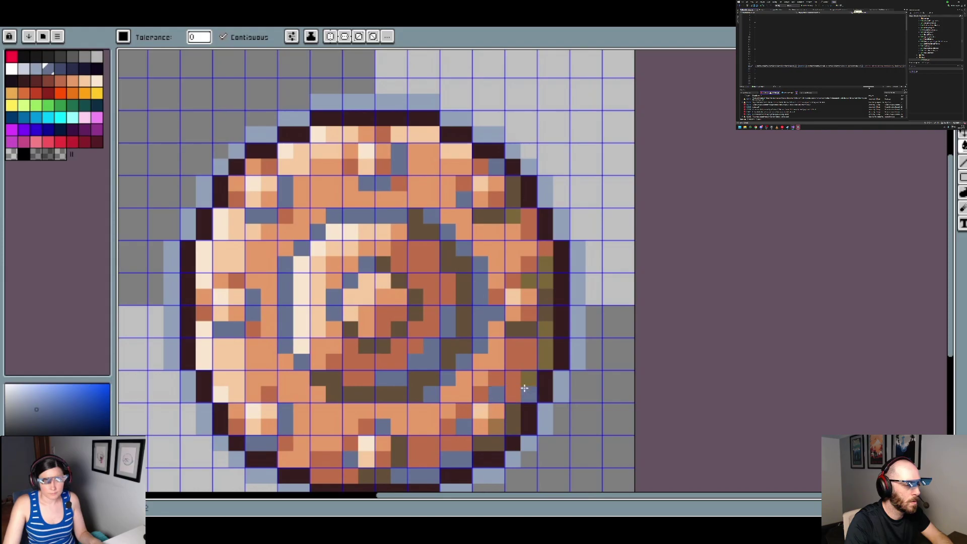
Recolor the lower-right stud's olive pixel reddish brown, and fill the right rim and upper-right stud's olive shadows with medium slate blue
alt+click(510, 396)
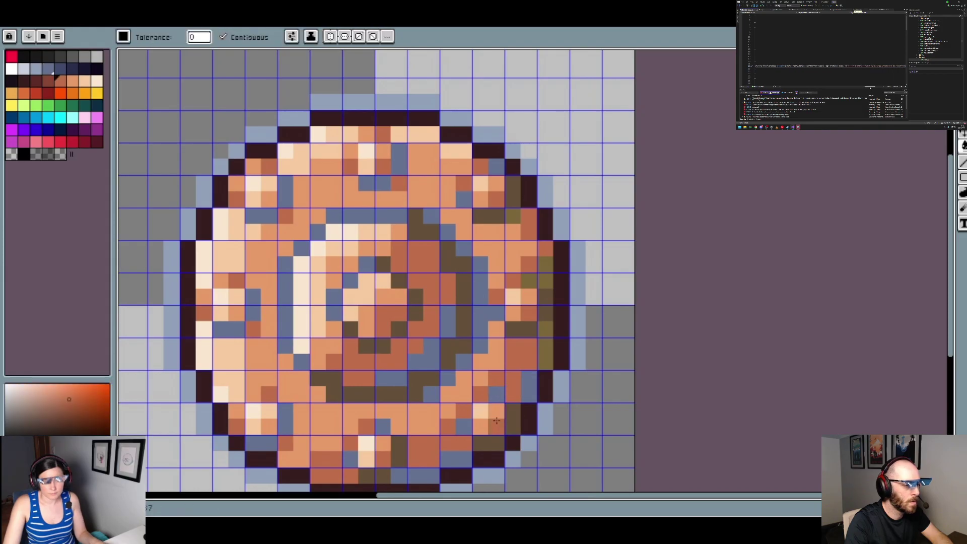
alt+click(530, 385)
click(545, 348)
click(549, 272)
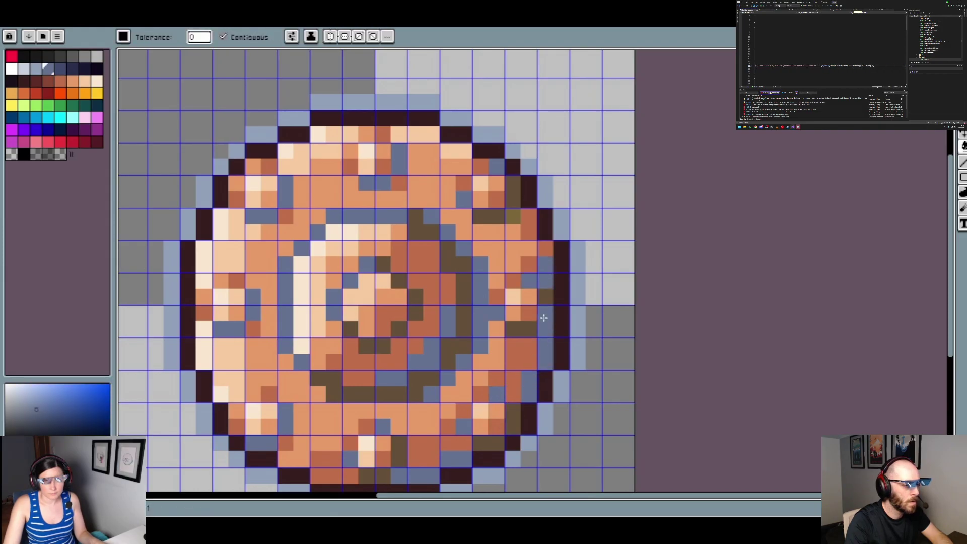
click(512, 217)
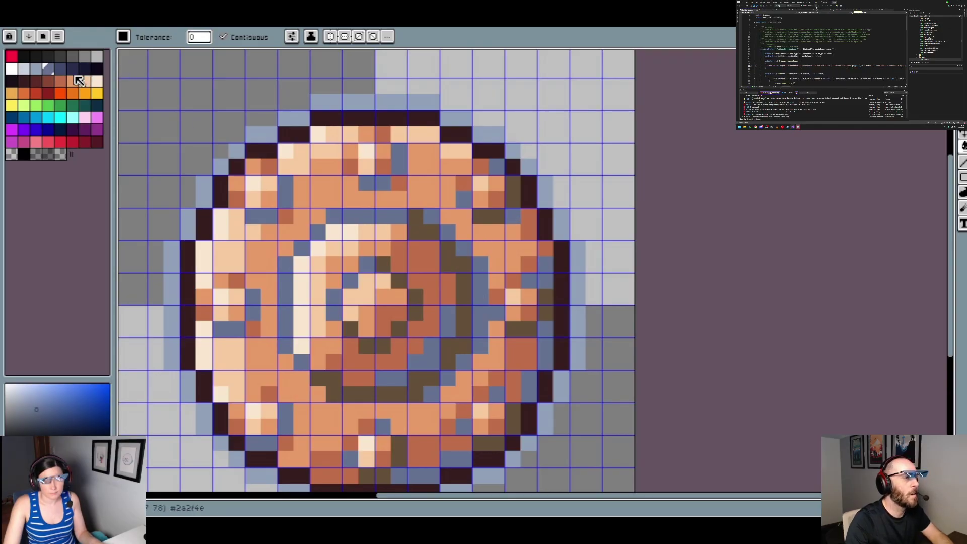
Fill the dark-brown shadow pixels around the shield's inner ring with the palette's dark slate blue
click(59, 68)
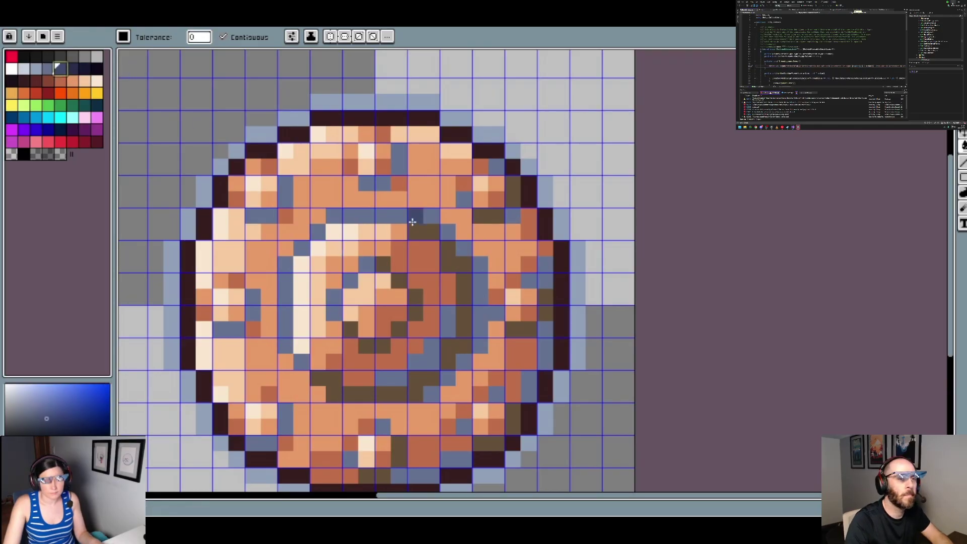
click(446, 255)
scroll(443, 282, down, 2)
scroll(437, 312, up, 1)
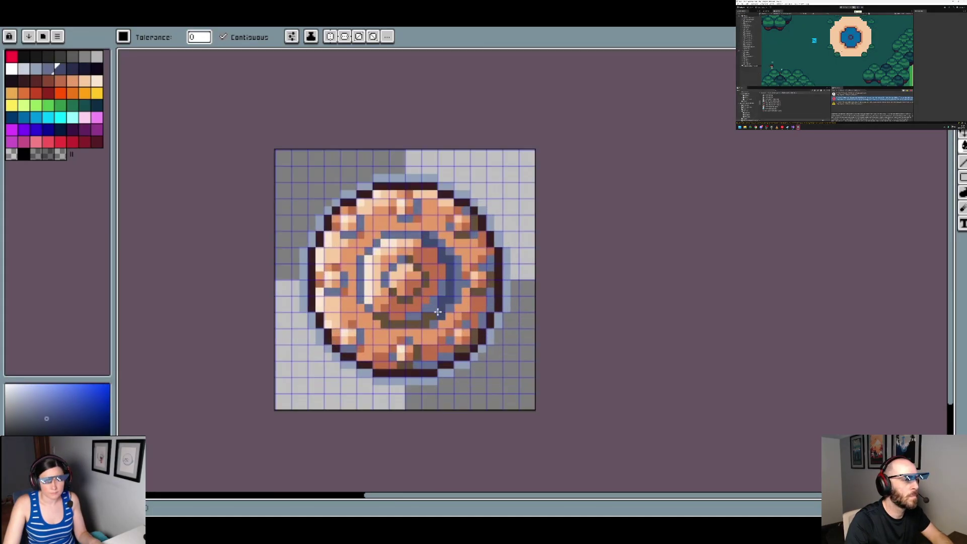
scroll(437, 312, up, 2)
Fill the dark-brown shadow pixels around the shield's central boss with dark slate blue
key(v)
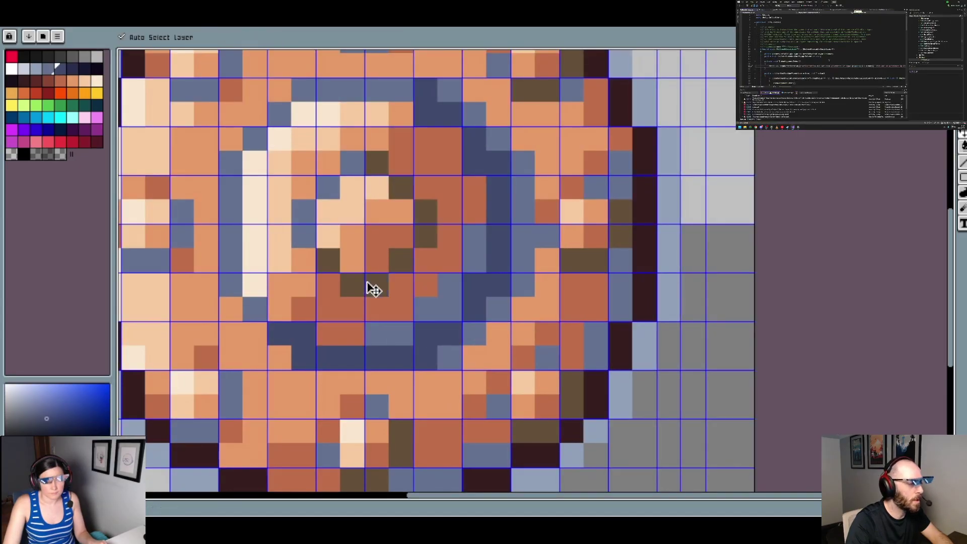
key(g)
click(355, 285)
scroll(423, 225, down, 3)
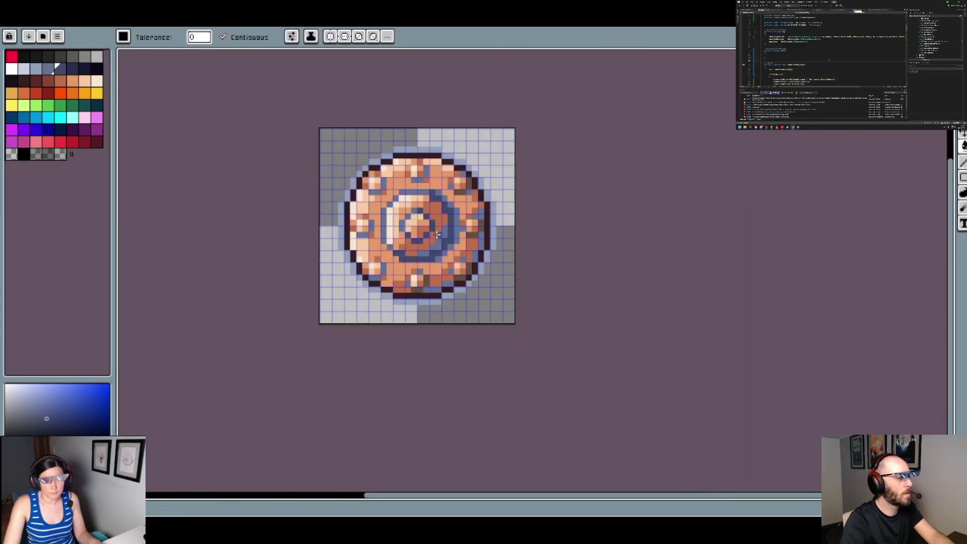
Fill the remaining dark-olive shadow pixels beside the shield's right, lower-right and bottom studs with dark slate blue
scroll(467, 214, up, 1)
scroll(467, 214, up, 2)
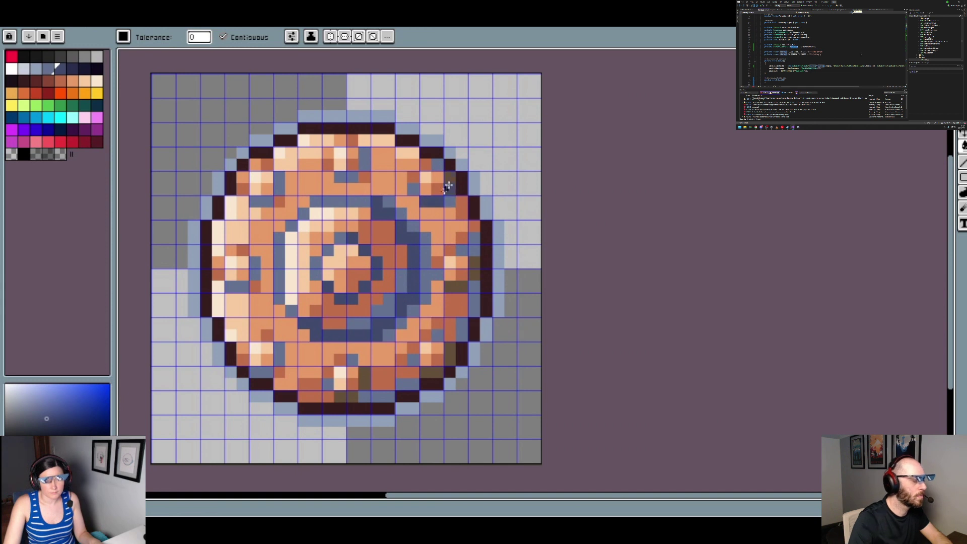
click(445, 355)
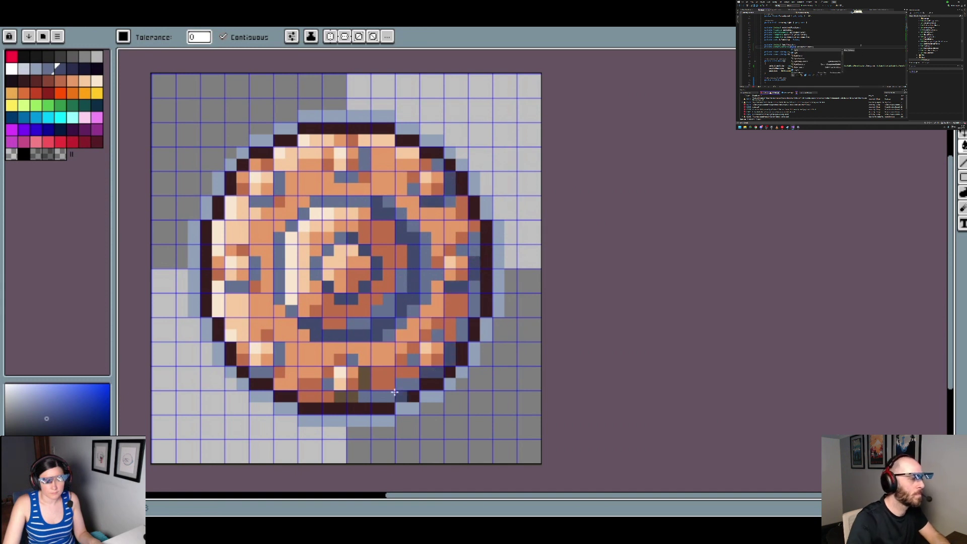
click(351, 396)
scroll(373, 381, down, 5)
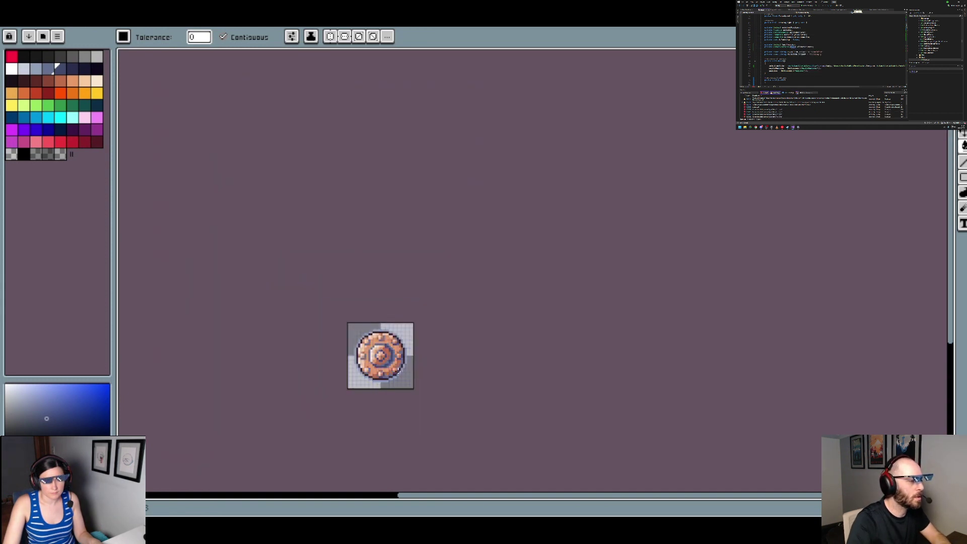
scroll(405, 390, down, 1)
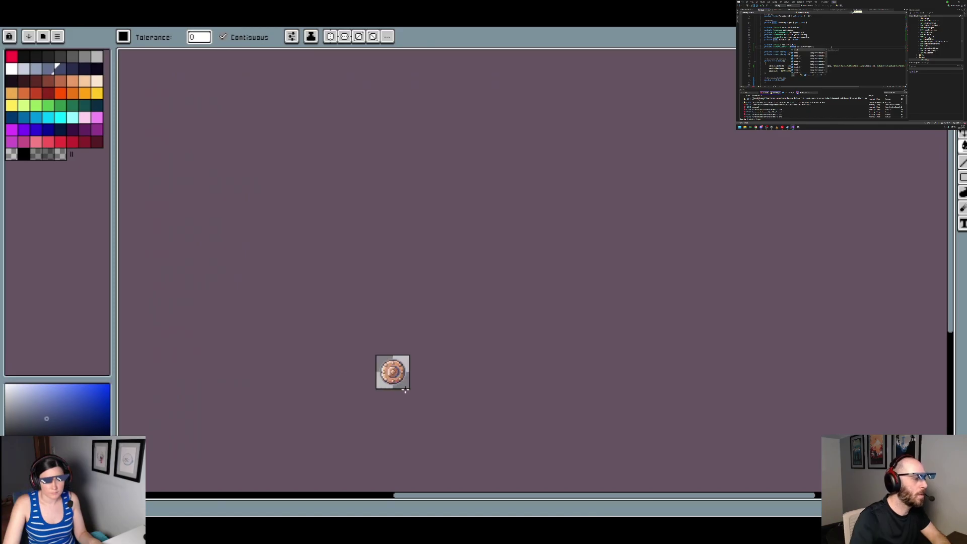
Try the palette's darker navy on the shadow pixels of the shield's inner ring and lower-right rim
scroll(404, 389, up, 6)
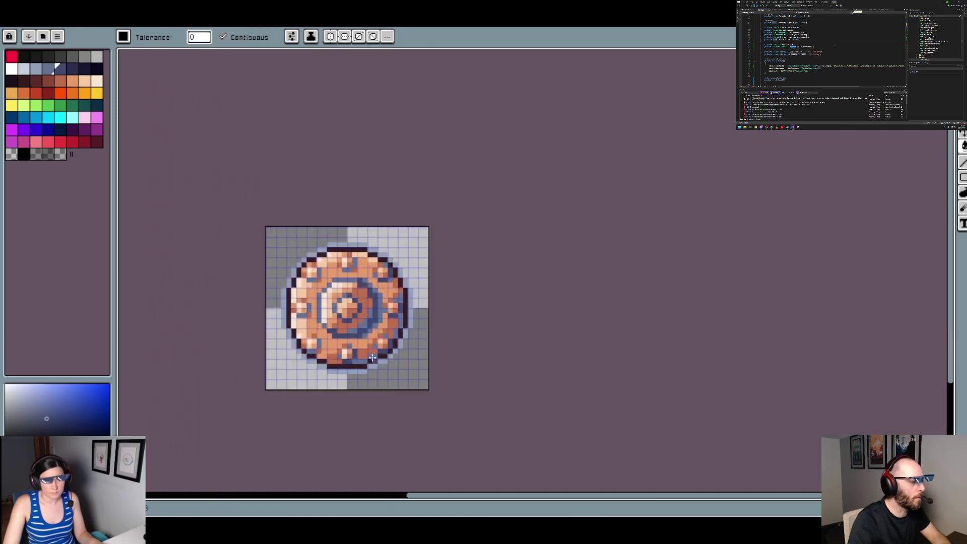
alt+click(240, 203)
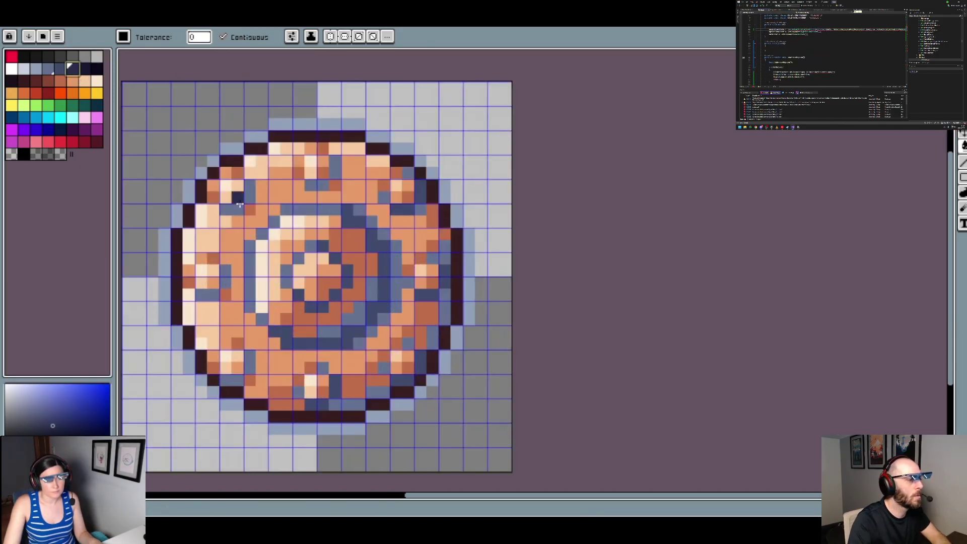
click(379, 307)
click(350, 332)
scroll(410, 336, down, 4)
scroll(412, 338, down, 2)
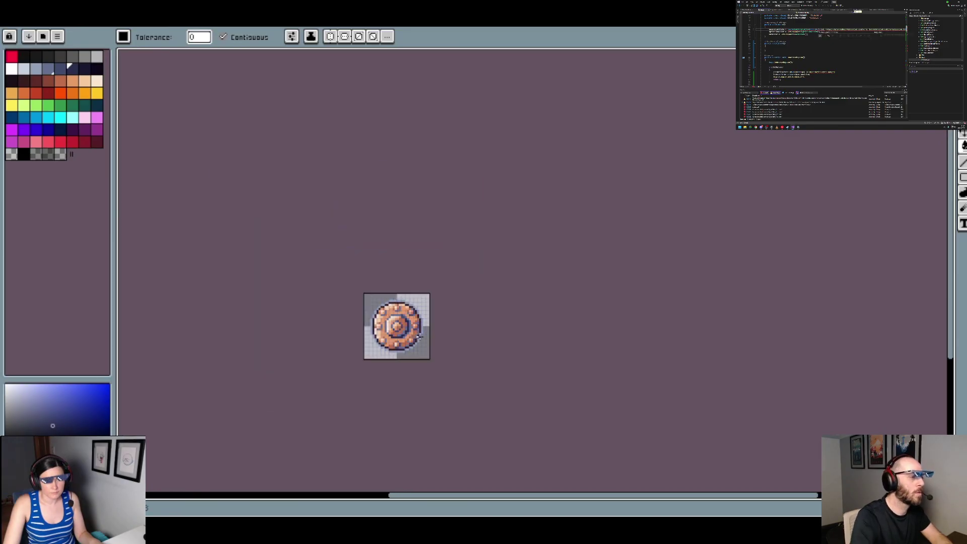
scroll(425, 342, up, 5)
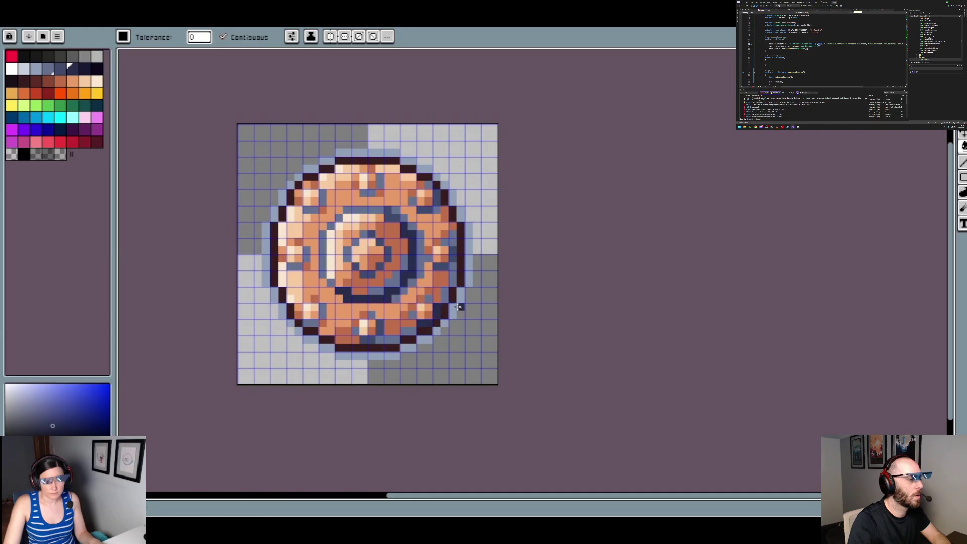
scroll(453, 273, down, 3)
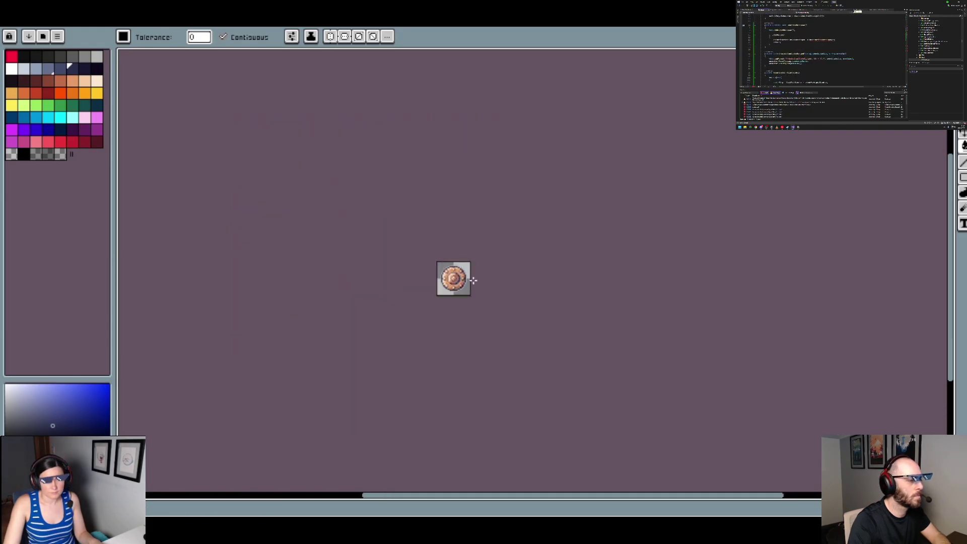
scroll(475, 282, up, 4)
key(v)
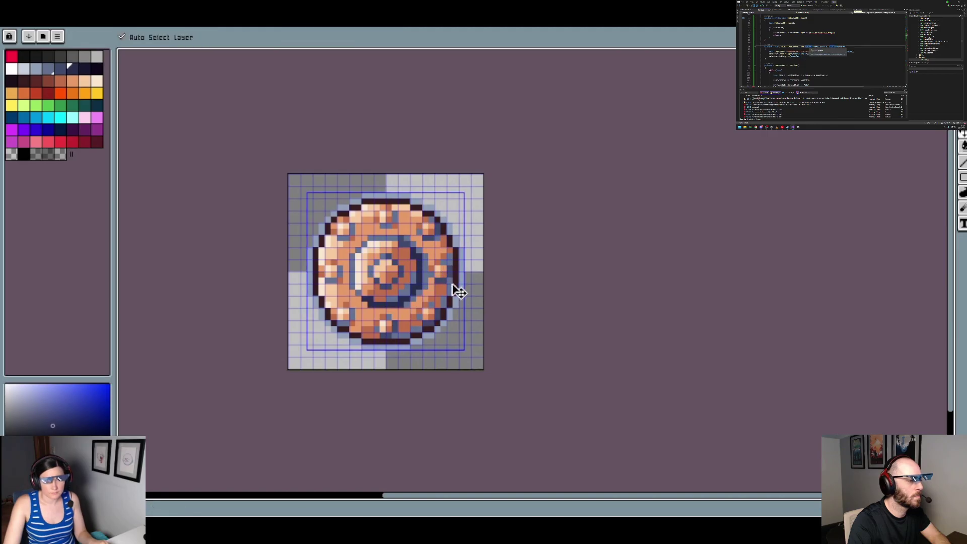
key(g)
scroll(454, 287, down, 3)
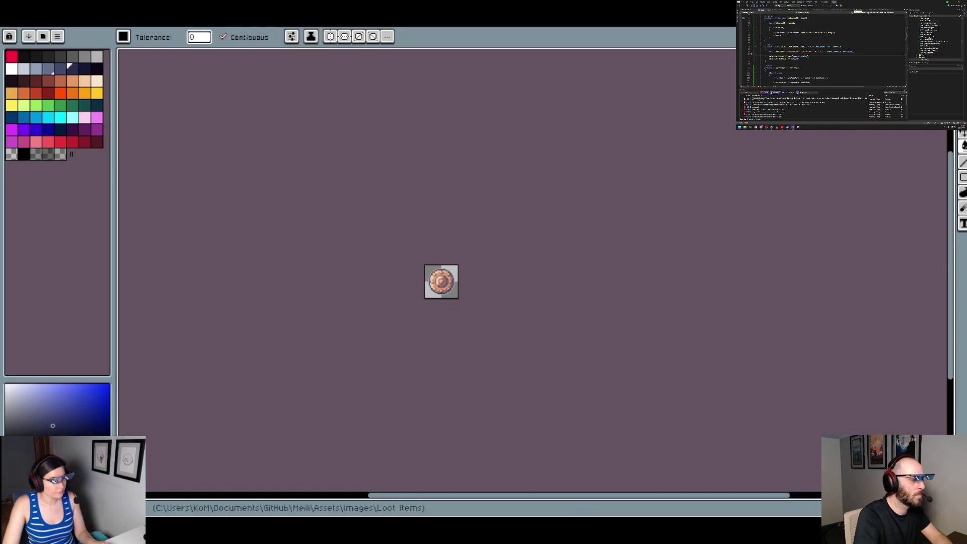
scroll(448, 280, up, 5)
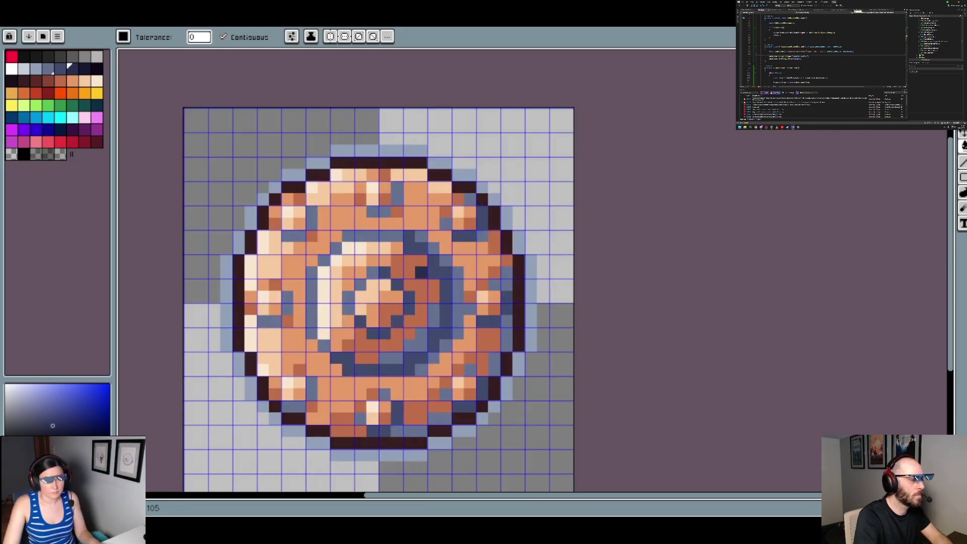
Recolor the dark-brown outline along the shield's right and upper-right edge with the palette's near-black navy
drag(518, 297, 522, 296)
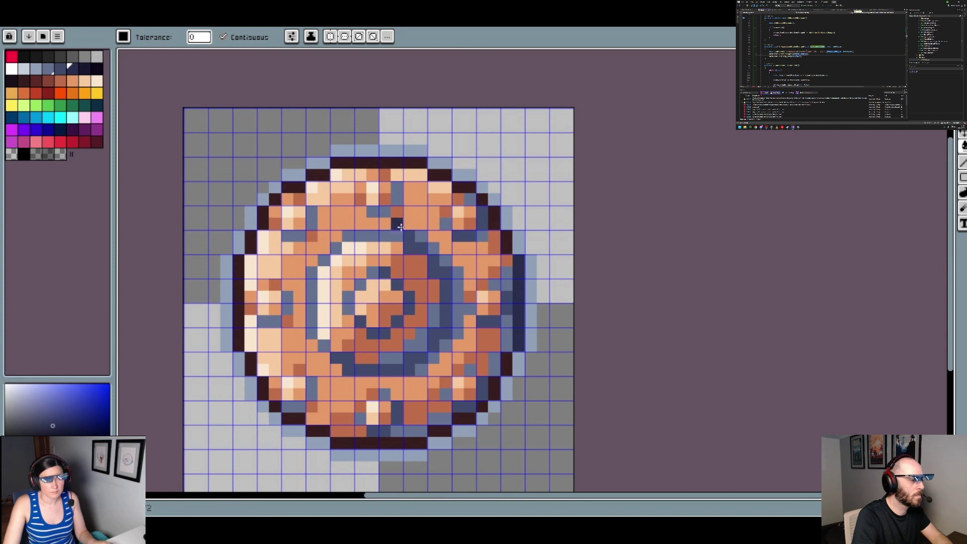
click(85, 68)
click(516, 267)
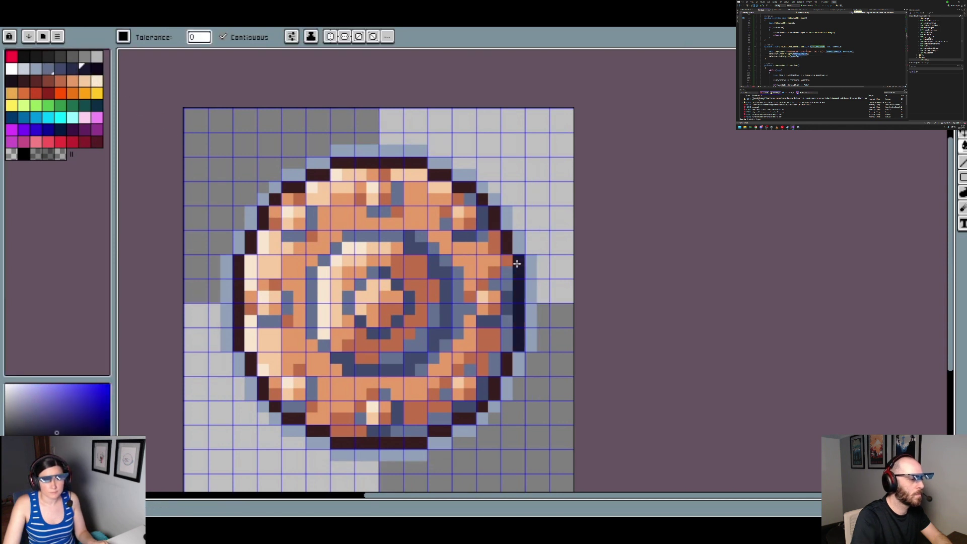
mouse_move(481, 196)
mouse_down()
mouse_move(396, 162)
mouse_move(317, 175)
mouse_up()
scroll(381, 261, down, 3)
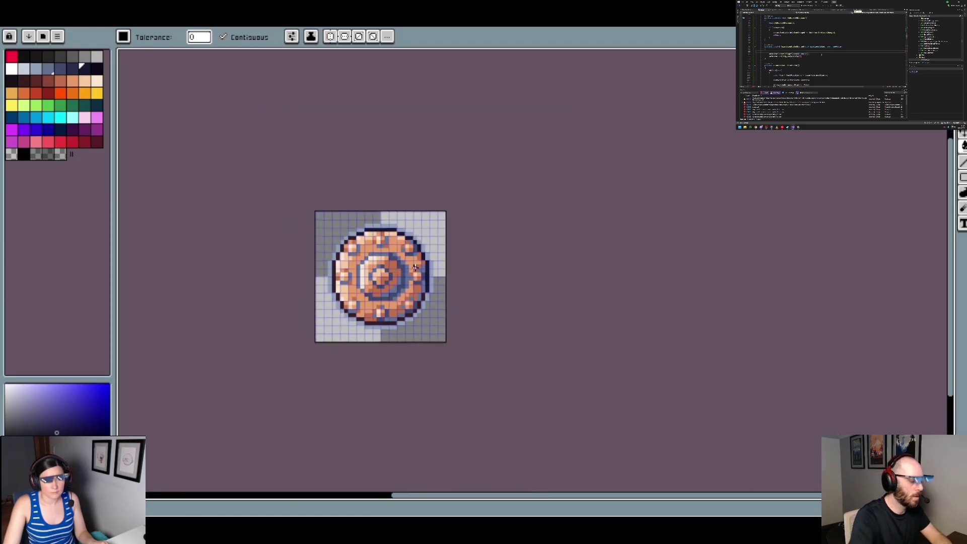
Fill the dark-brown outline segments around the shield's lower-right and bottom edge with near-black navy
scroll(417, 272, up, 3)
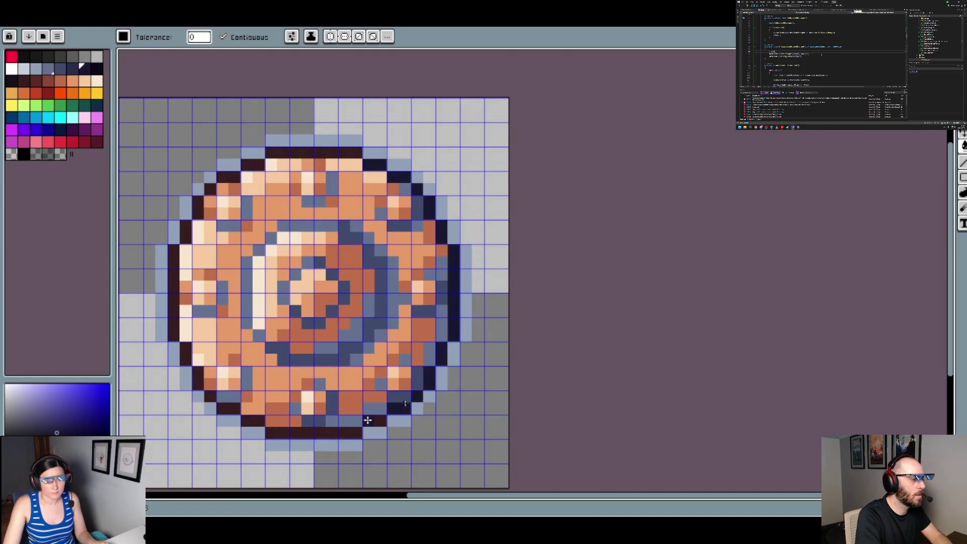
scroll(368, 422, down, 2)
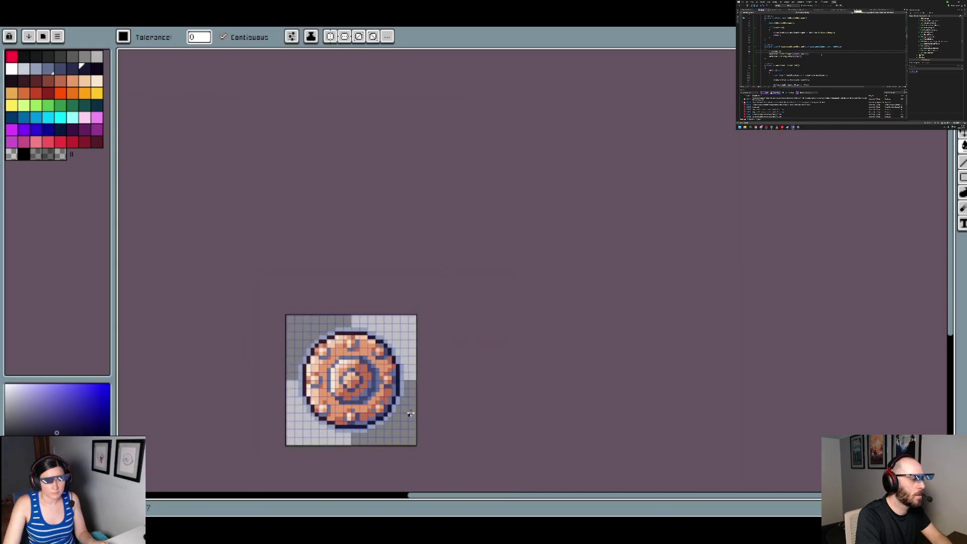
scroll(411, 413, down, 1)
scroll(408, 416, up, 3)
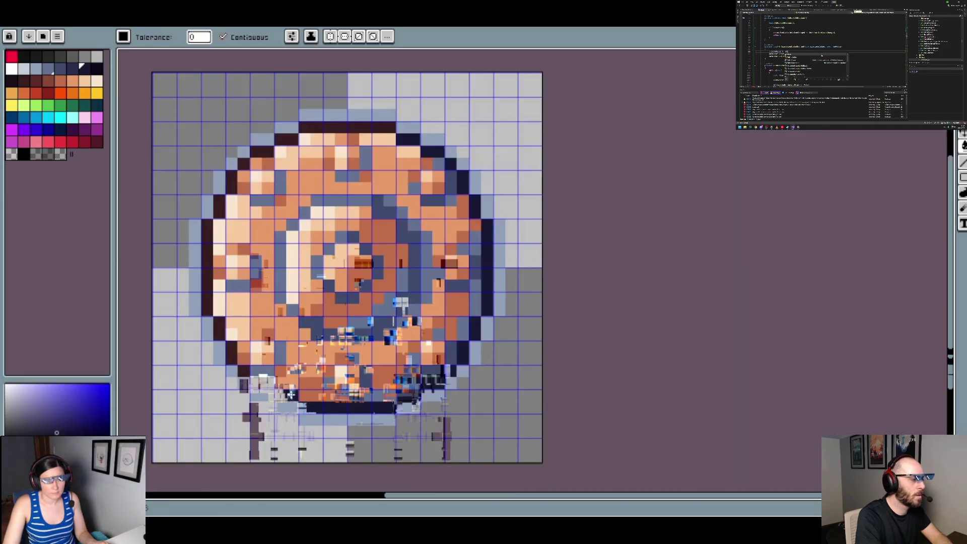
scroll(290, 395, down, 2)
scroll(369, 378, up, 1)
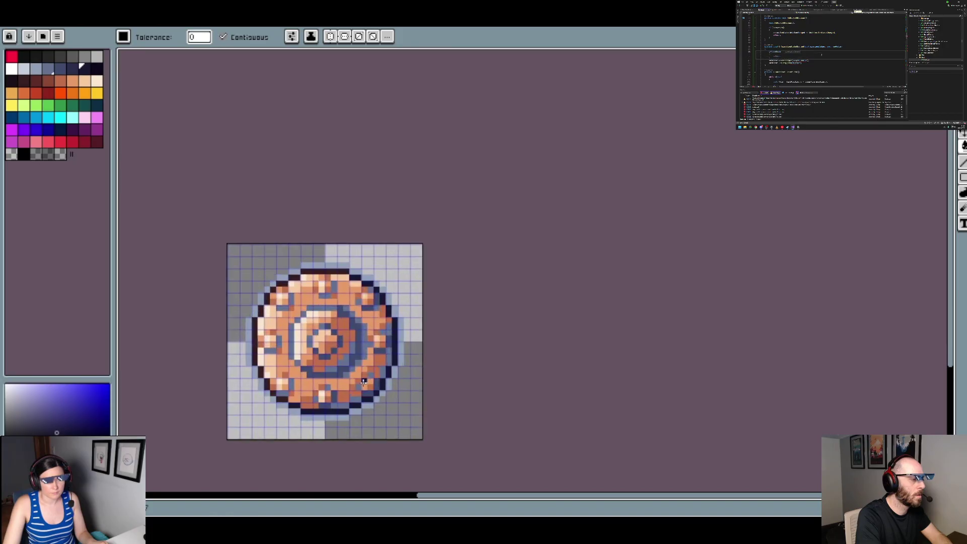
scroll(279, 403, up, 1)
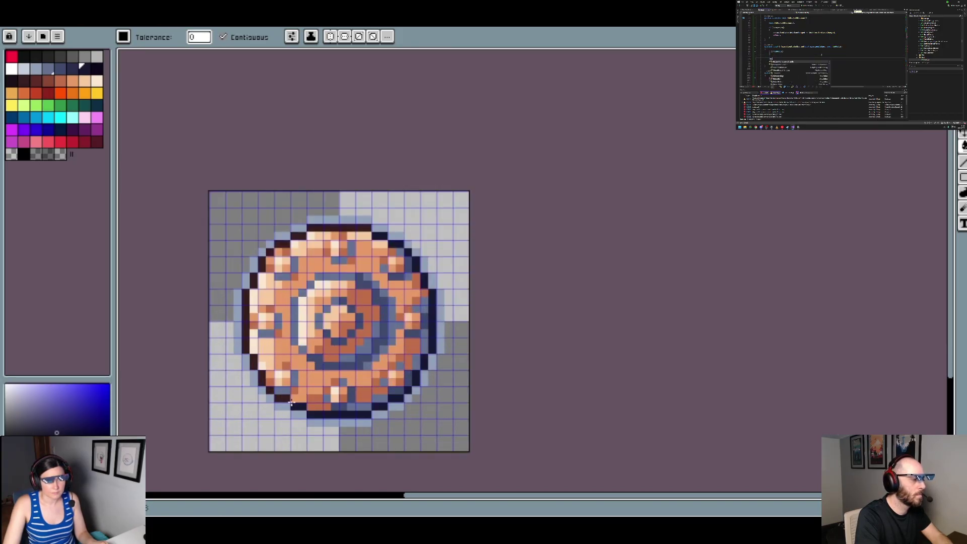
scroll(392, 403, down, 2)
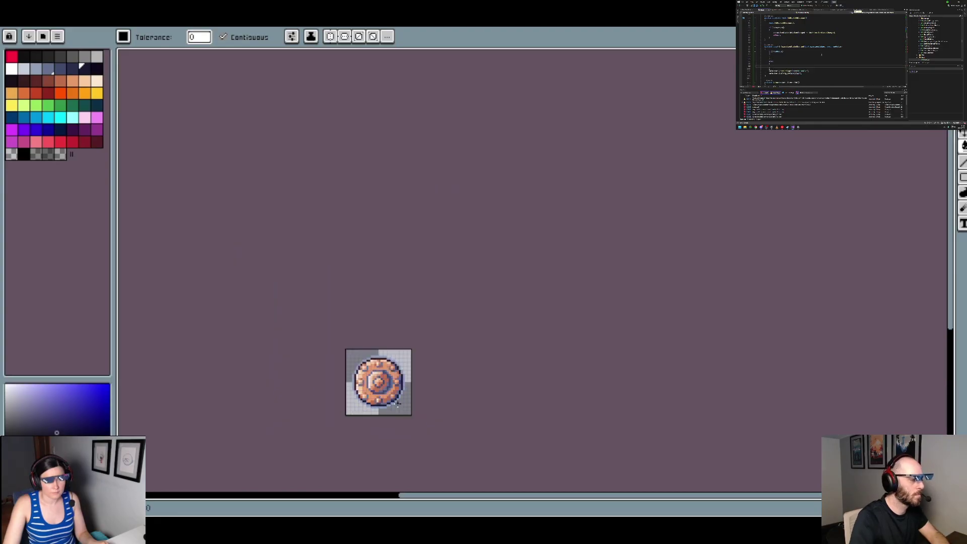
scroll(381, 382, up, 1)
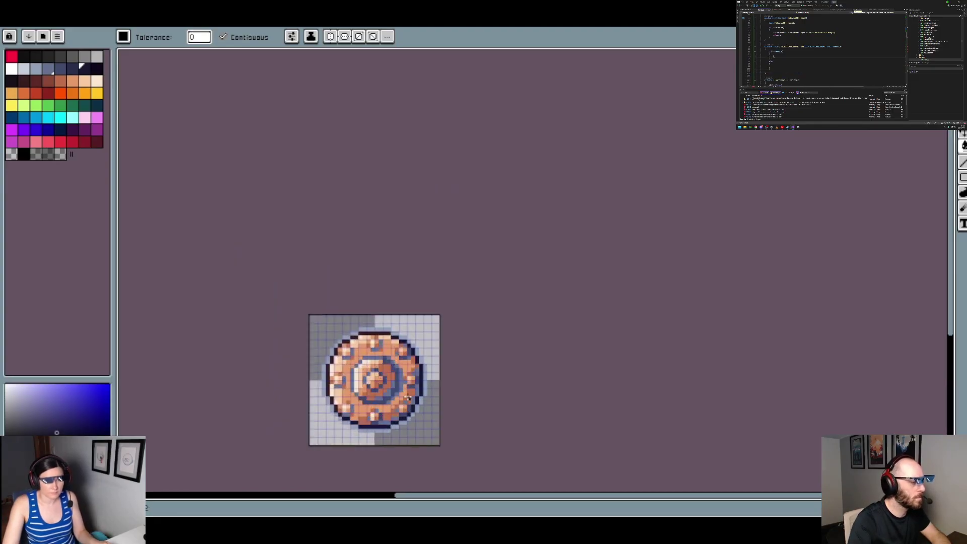
scroll(421, 410, up, 1)
scroll(287, 264, up, 1)
key(i)
click(281, 267)
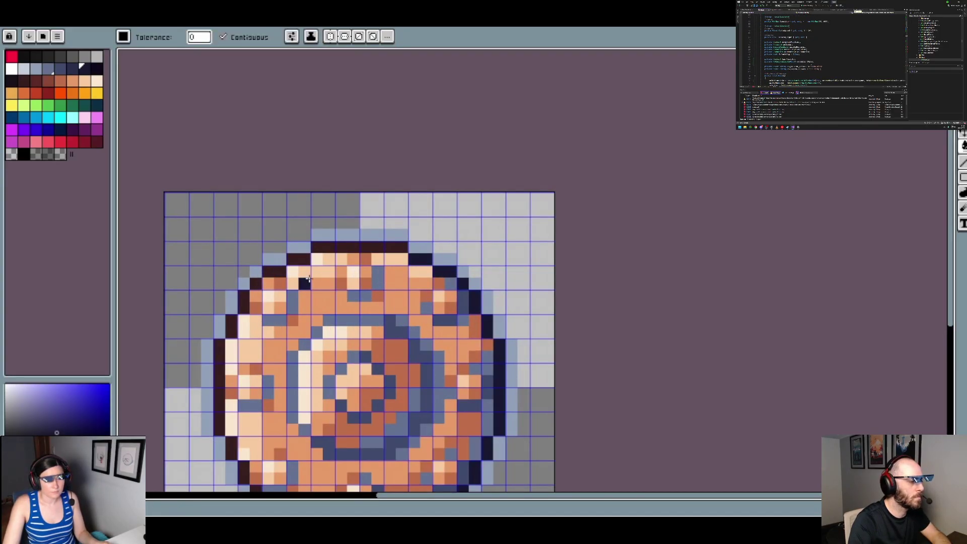
scroll(308, 278, down, 1)
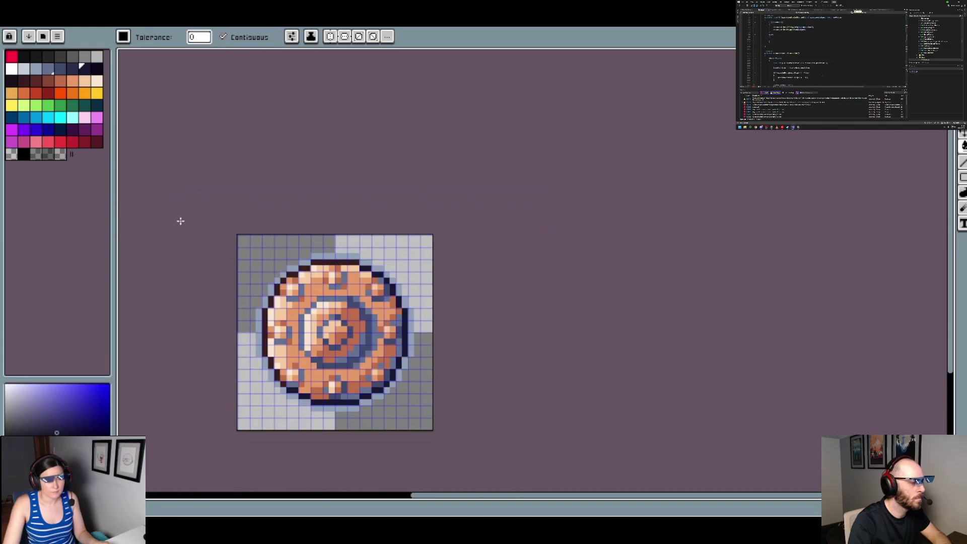
Hide the round shield's Layer 11 and show Layer 12 with the red quartered shield
key(Tab)
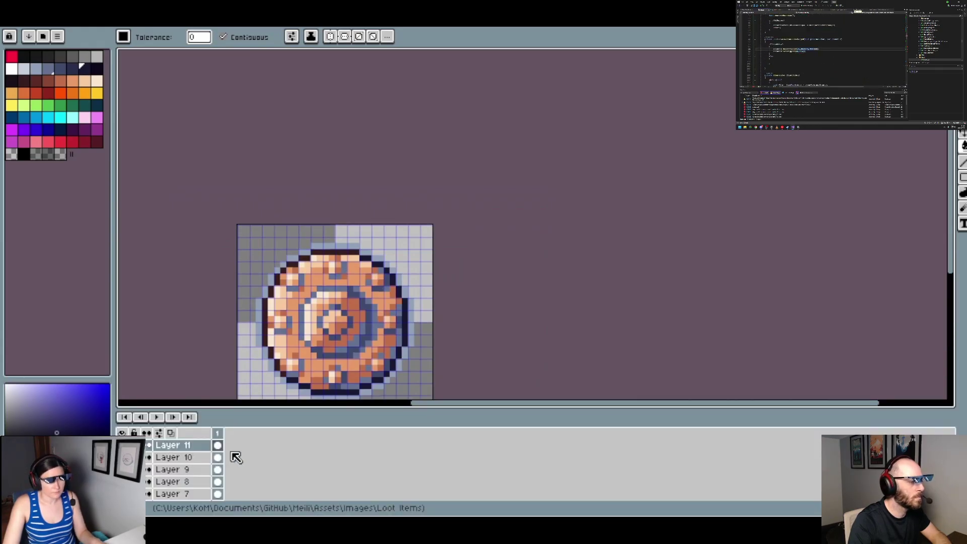
click(151, 469)
click(122, 469)
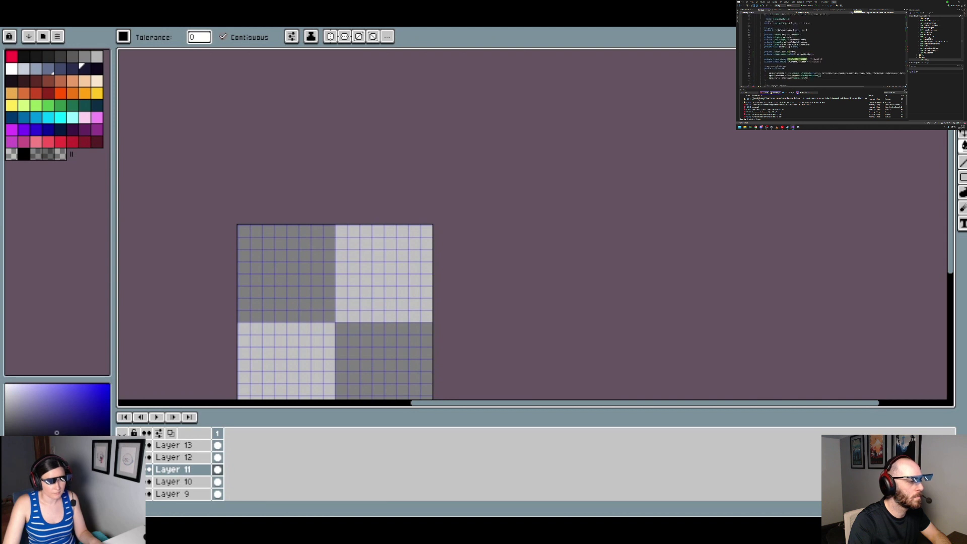
click(122, 482)
Sample the light slate blue from an inventory slot's border in the other sprite, and return to the loot sprite
key(ctrl+Tab)
key(i)
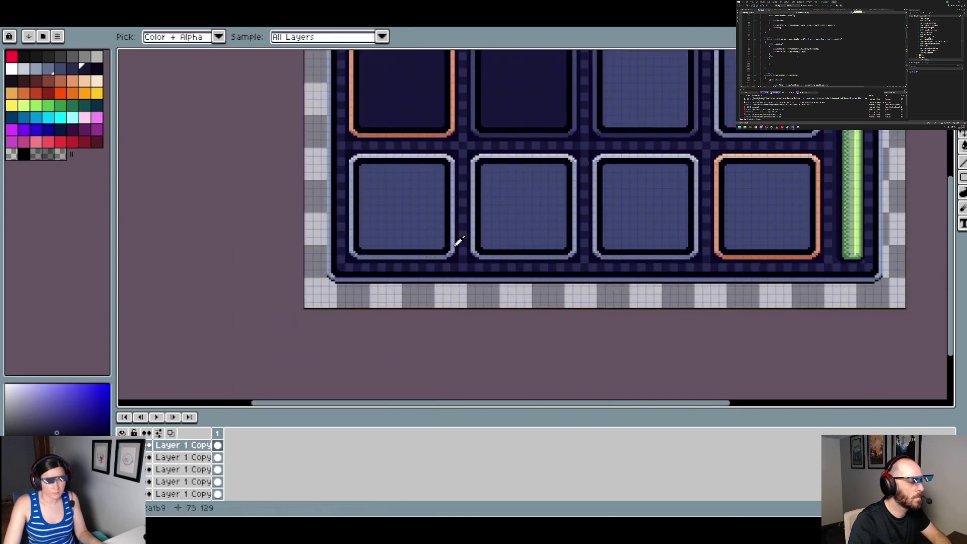
click(456, 233)
key(ctrl+Tab)
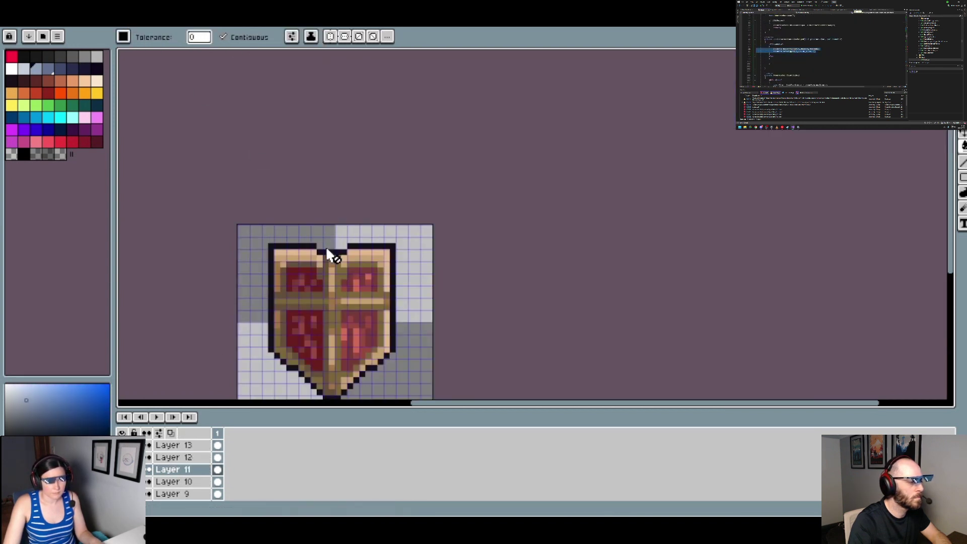
On Layer 12, draw a 1 px light slate blue outline along the quartered shield's notched top edge
click(196, 457)
key(e)
scroll(269, 278, up, 2)
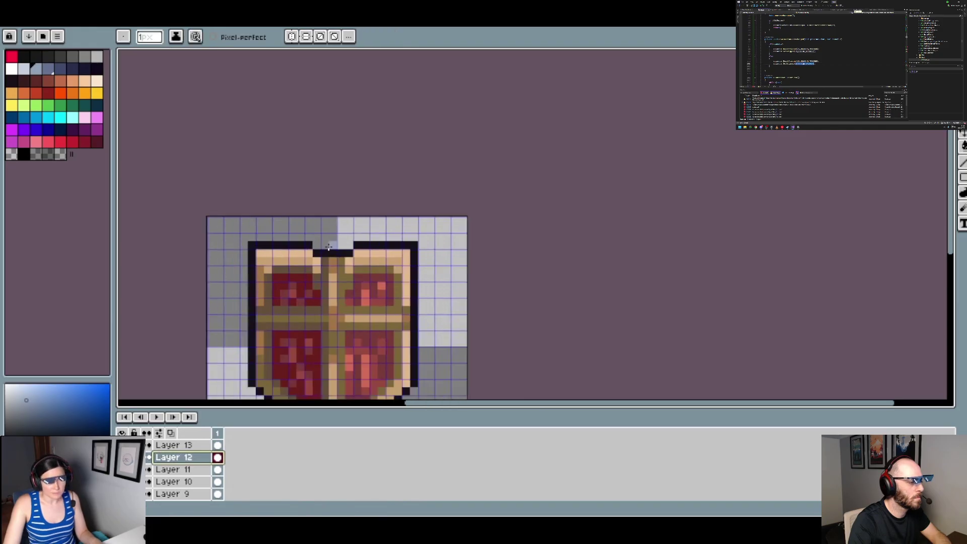
drag(360, 245, 220, 233)
click(217, 234)
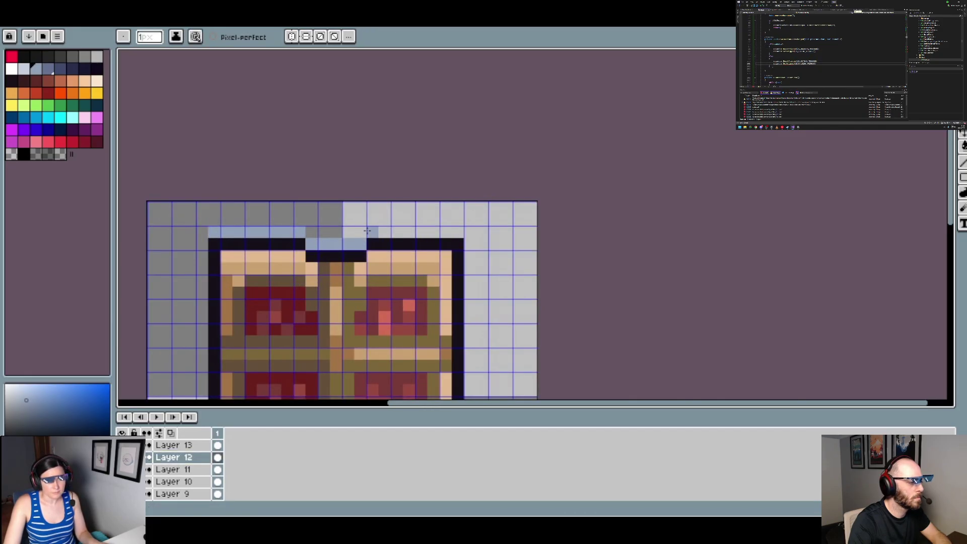
drag(367, 231, 456, 232)
scroll(374, 350, down, 3)
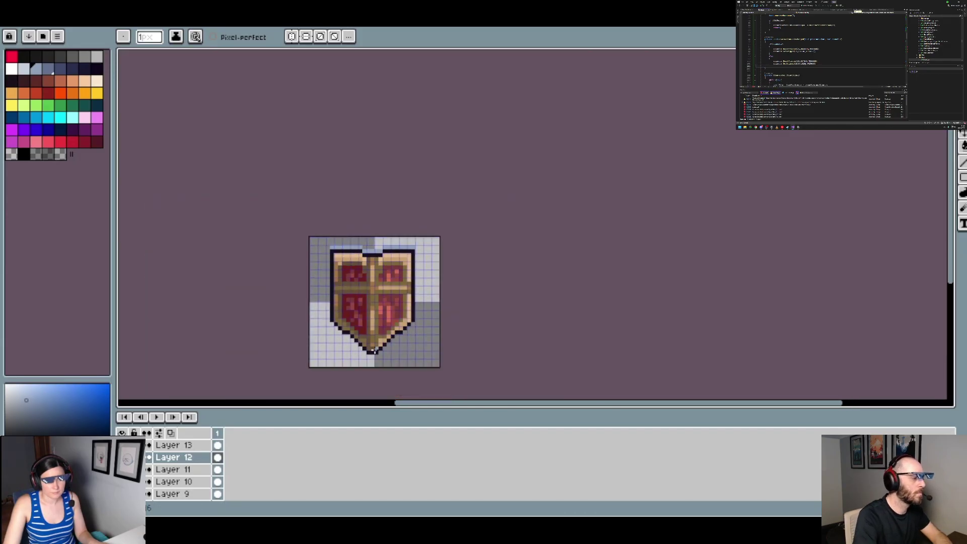
Draw the light slate blue outer outline down the quartered shield's straight left and right sides
scroll(320, 259, up, 2)
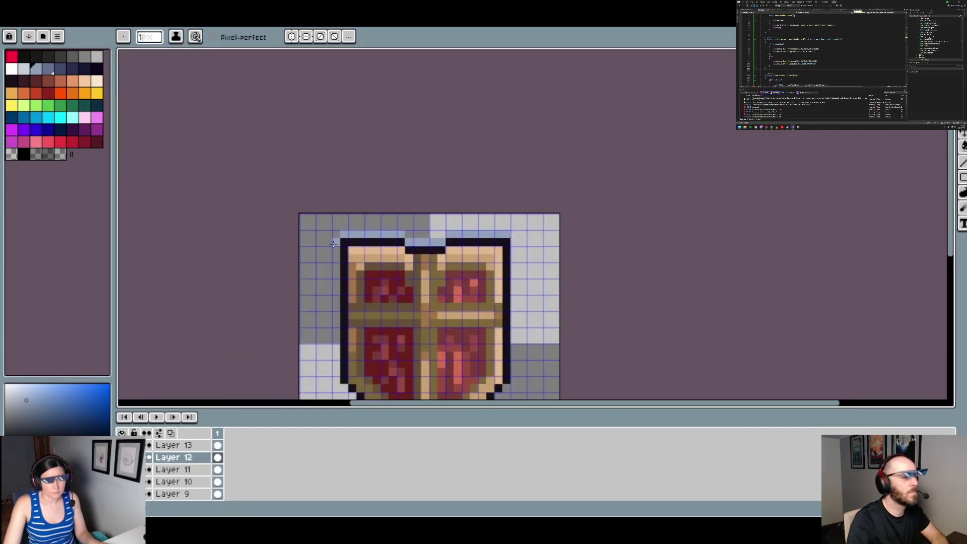
drag(335, 344, 334, 378)
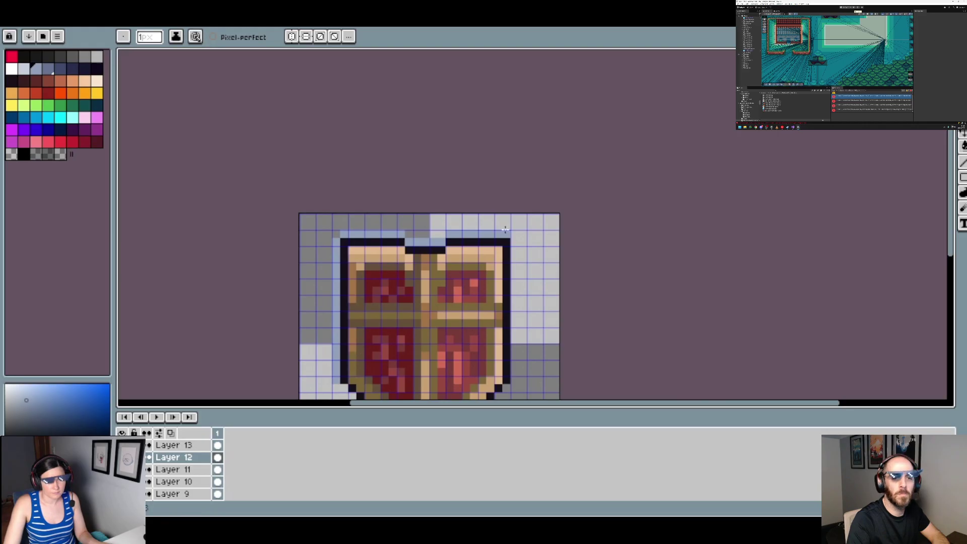
scroll(511, 374, down, 1)
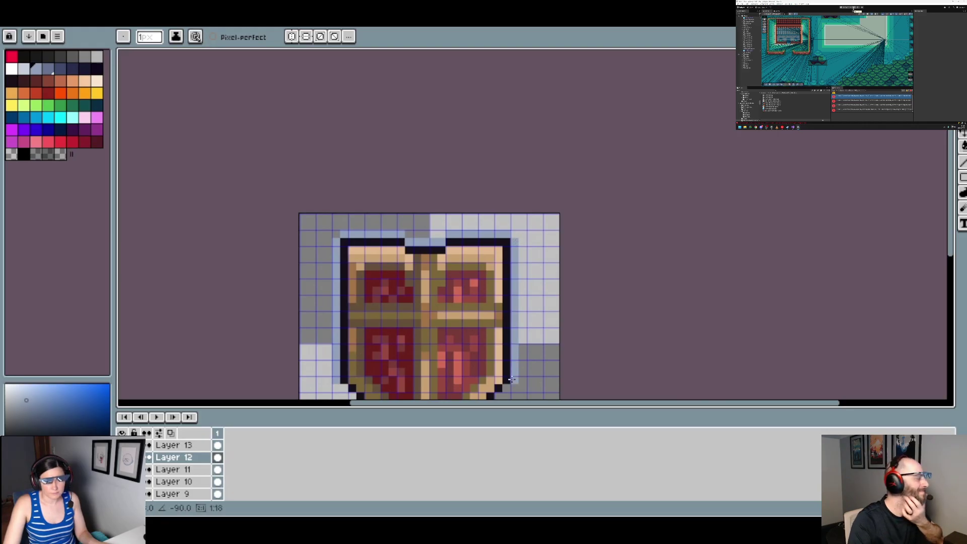
scroll(512, 374, down, 2)
scroll(516, 347, up, 2)
scroll(524, 302, up, 1)
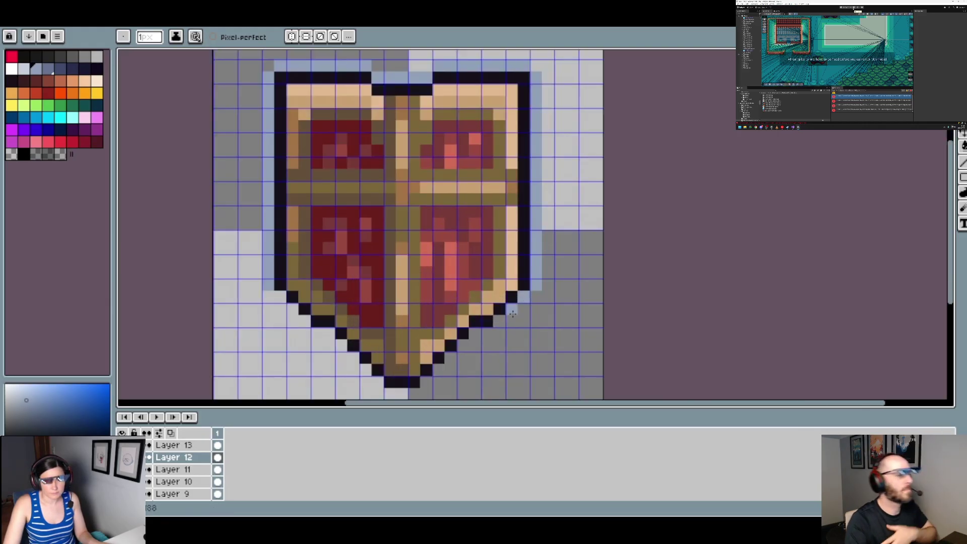
Continue the 1 px light slate blue outer outline along both diagonal edges down to the quartered shield's bottom point
mouse_move(465, 344)
mouse_down()
mouse_move(418, 395)
mouse_move(387, 396)
mouse_move(374, 380)
mouse_up()
drag(342, 347, 280, 297)
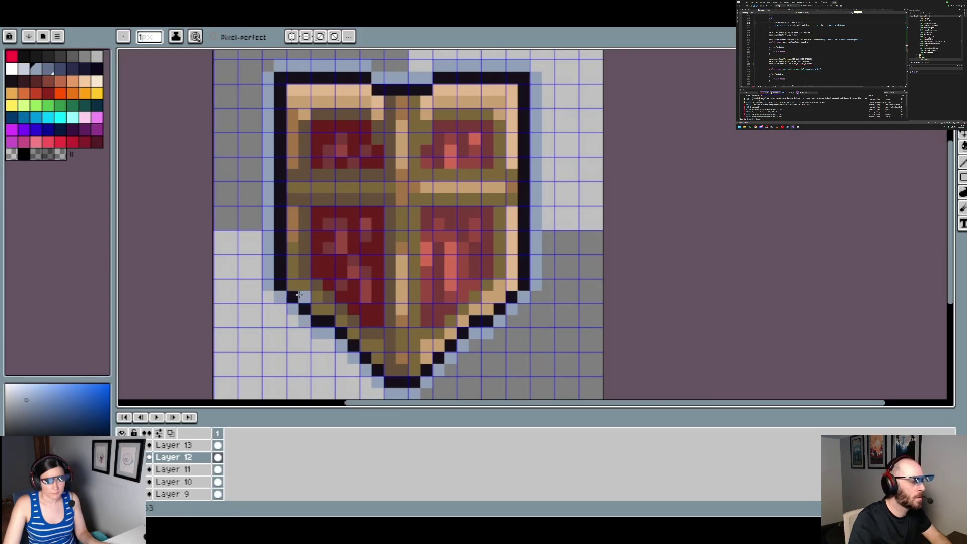
scroll(280, 298, down, 3)
Fill the quartered shield's near-black inner outline with very dark brown along the top edge, centre notch and both sides
scroll(292, 188, up, 2)
scroll(417, 260, up, 1)
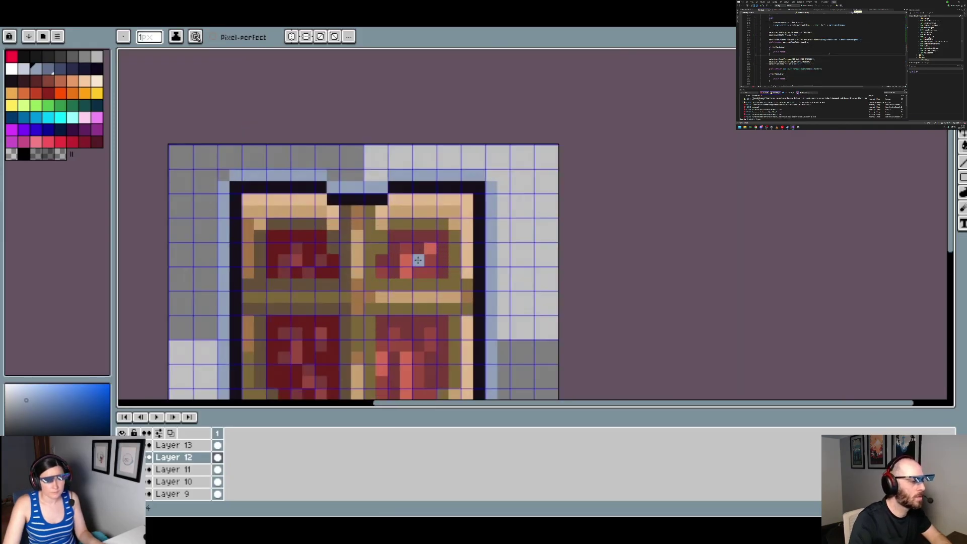
click(27, 80)
key(g)
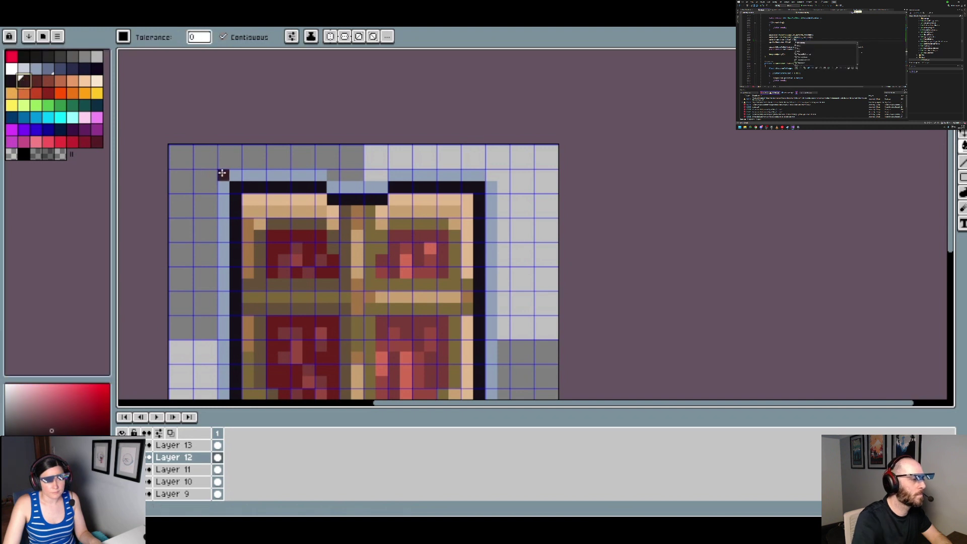
click(272, 188)
click(348, 199)
click(412, 190)
scroll(412, 190, down, 2)
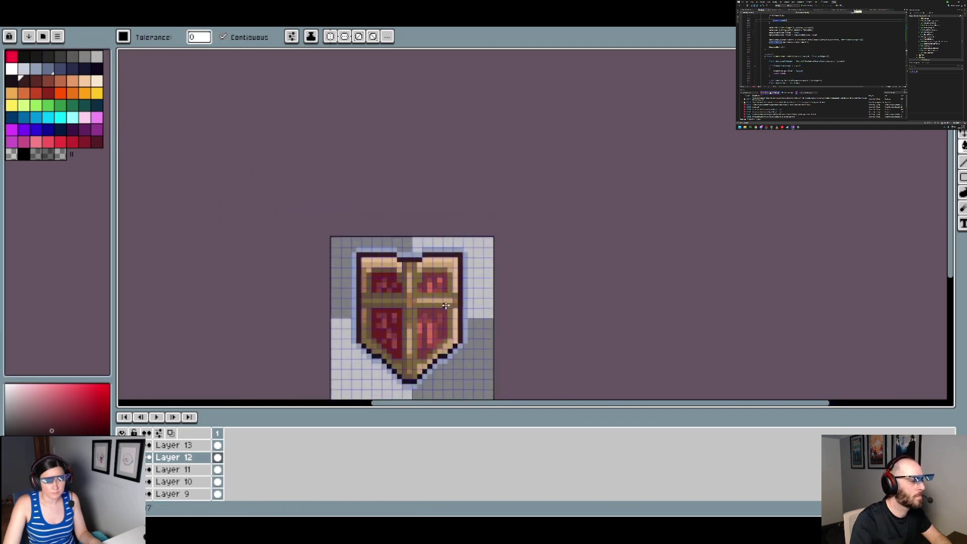
Fill the remaining near-black outline pixels along the shield's lower diagonals and bottom point with the same very dark brown
scroll(484, 288, up, 2)
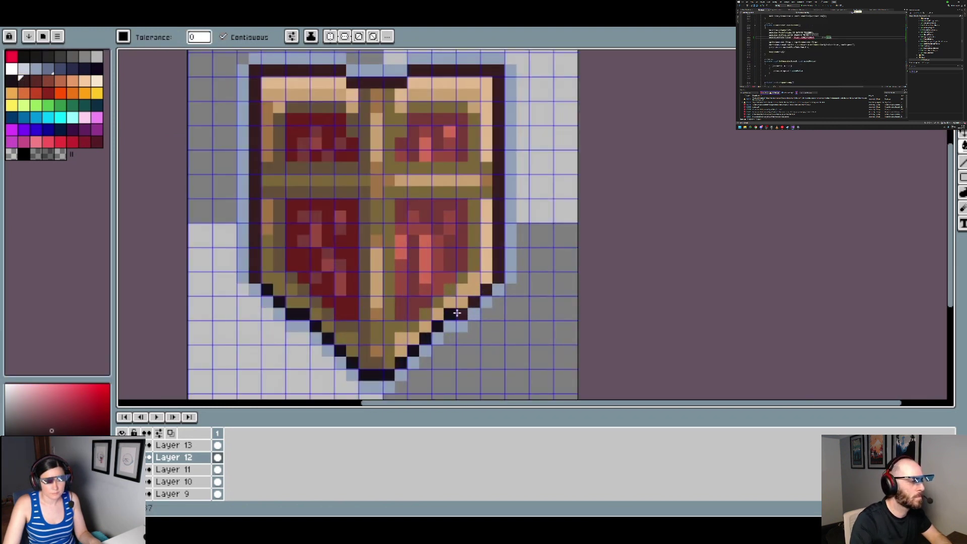
click(404, 359)
click(384, 374)
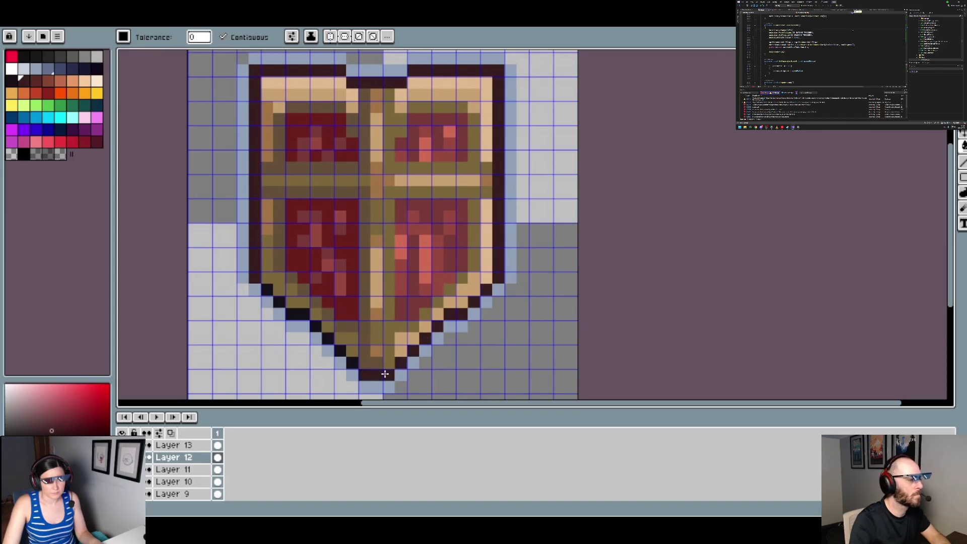
click(300, 313)
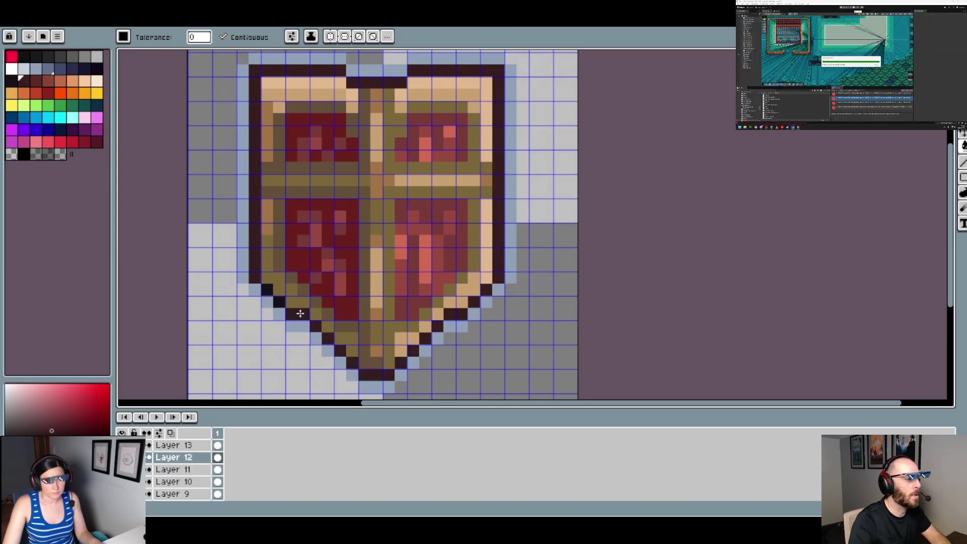
click(36, 81)
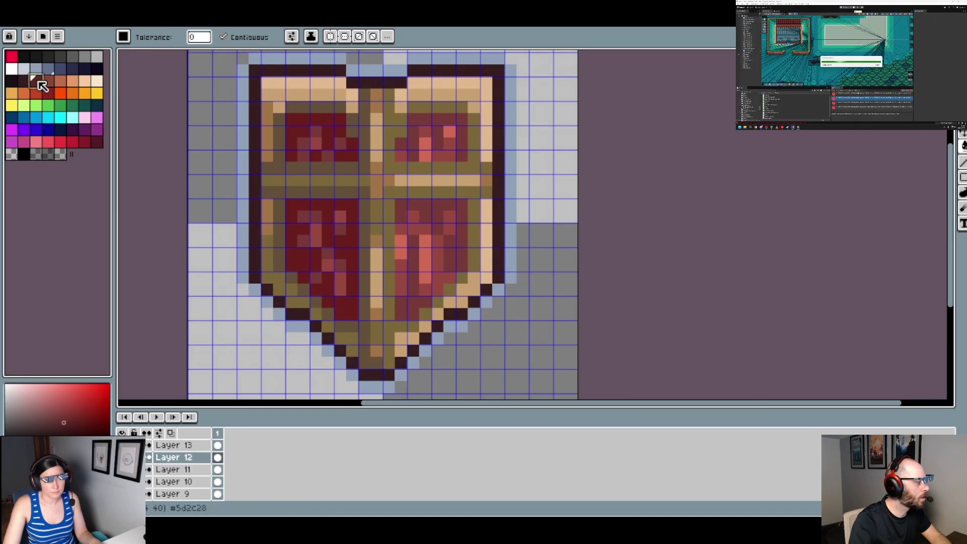
click(312, 184)
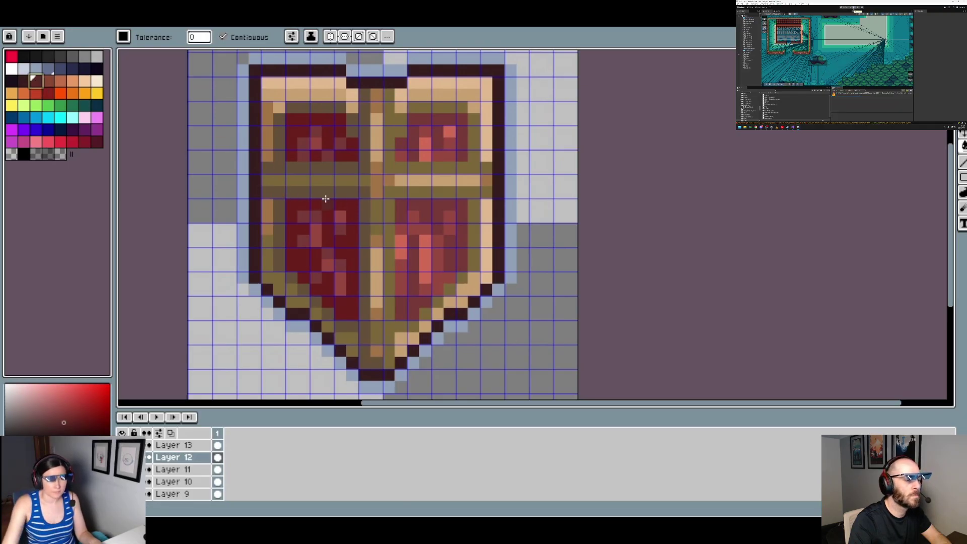
click(72, 69)
click(247, 171)
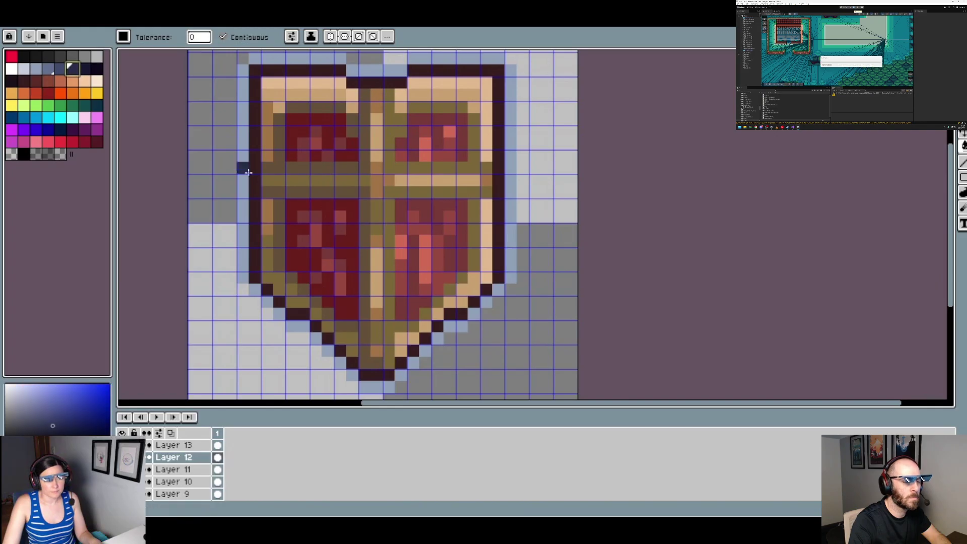
Fill the dark brown frame shading around the shield's two left panels with dark slate blue #424c6e
click(60, 68)
click(280, 192)
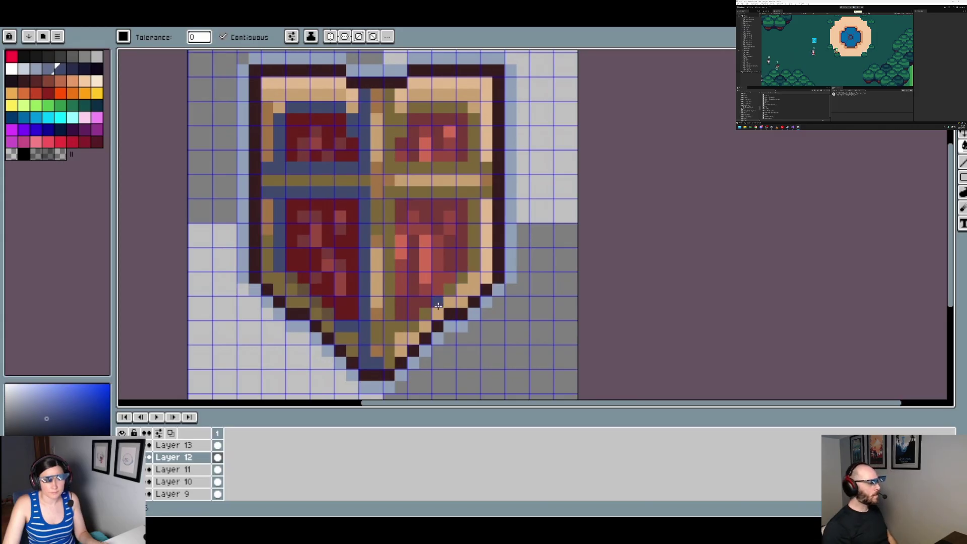
key(ctrl+z)
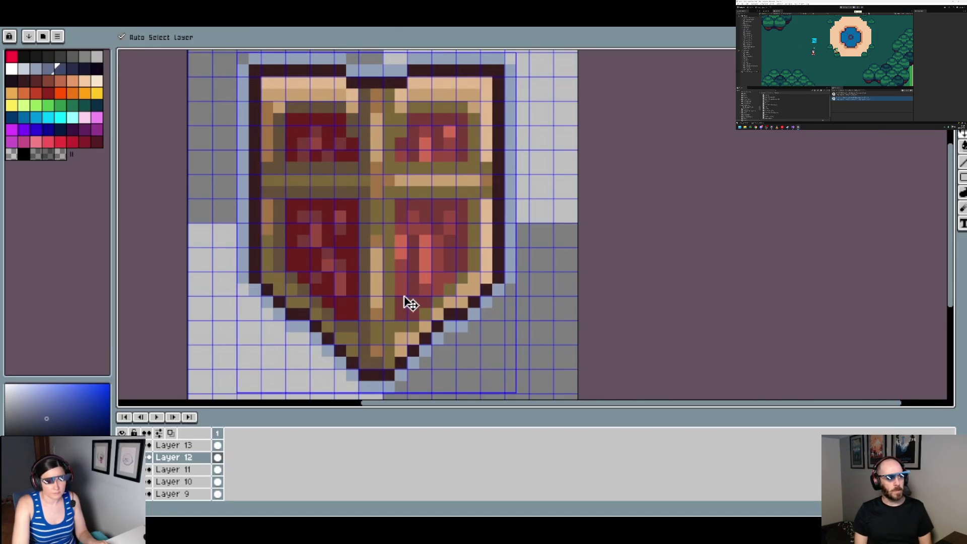
key(g)
click(345, 325)
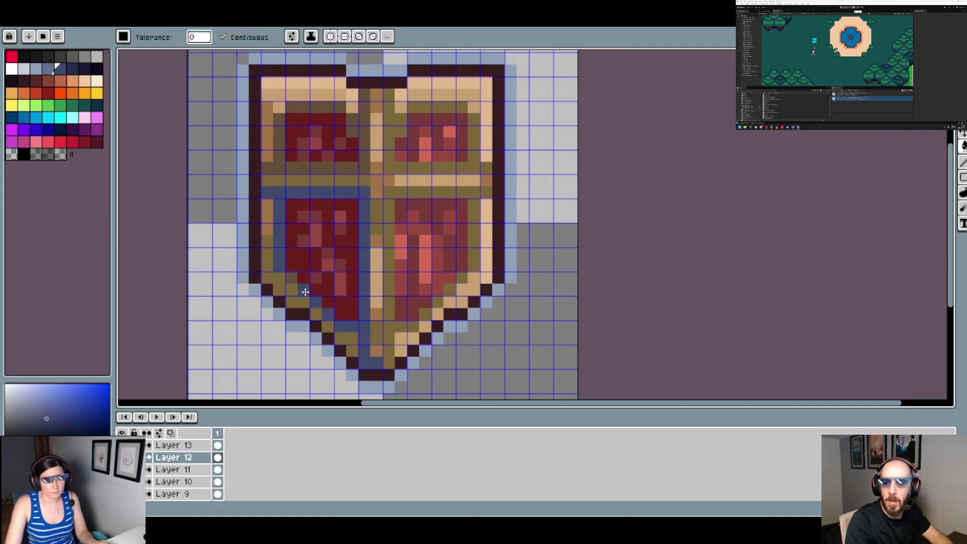
click(293, 177)
key(ctrl+z)
click(315, 168)
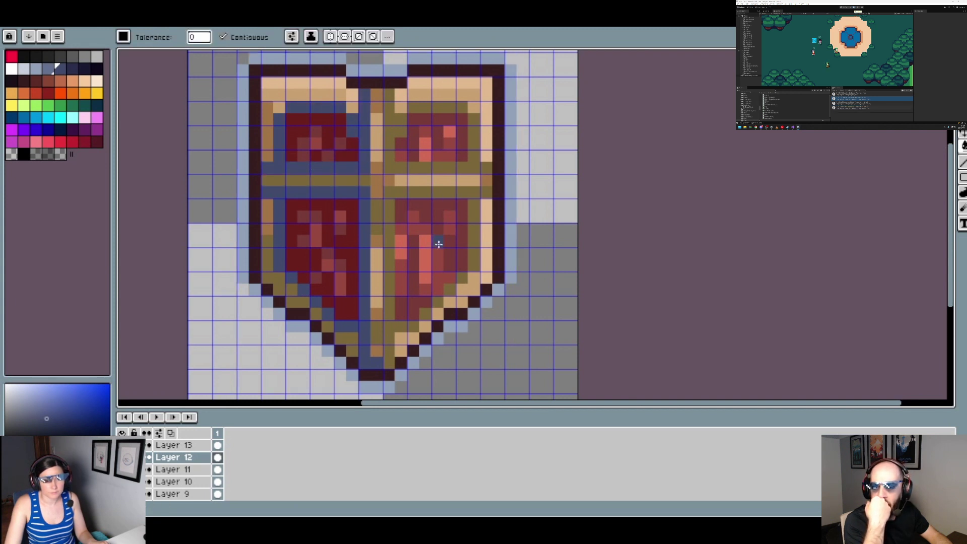
Recolor the frame's olive areas with medium slate blue, including the left crossbar, the right panels' borders and the lower-left edge
click(72, 69)
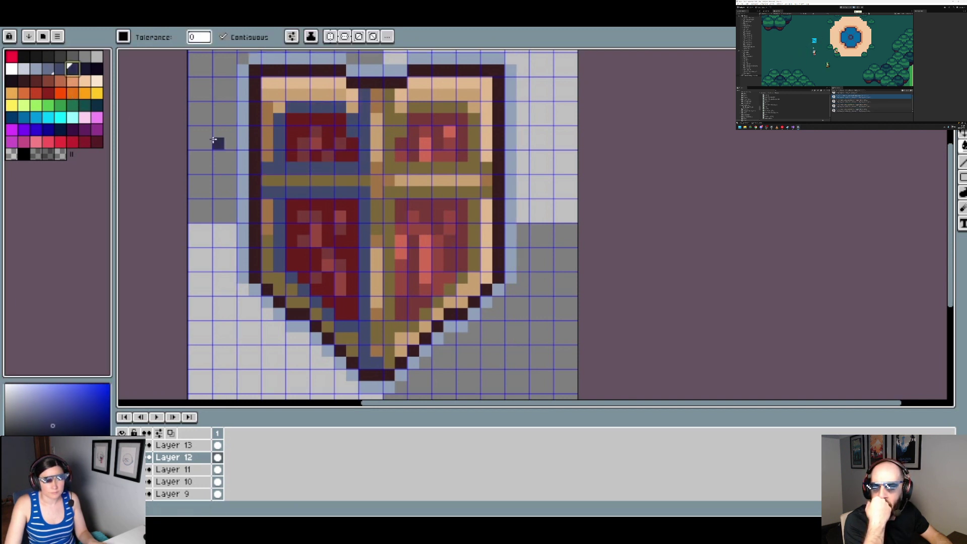
click(46, 69)
click(352, 182)
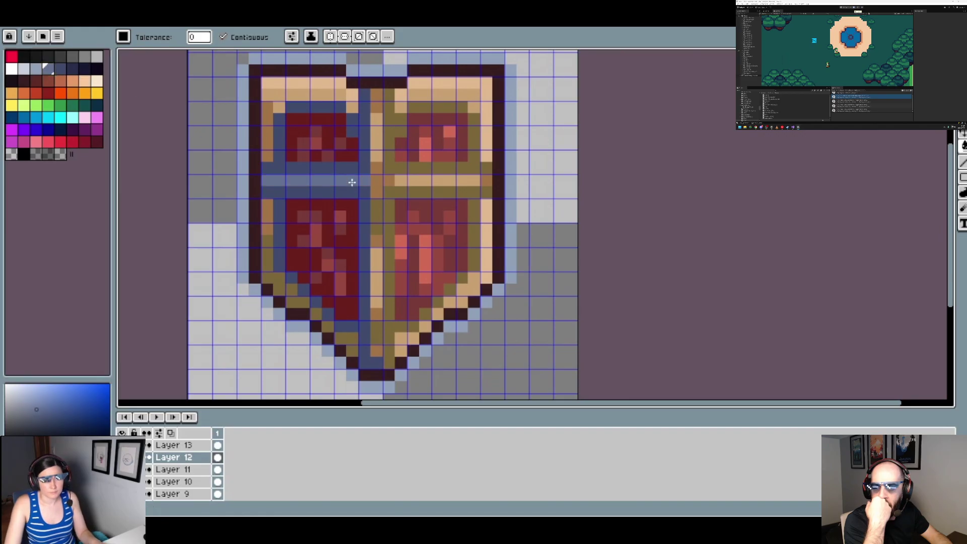
click(379, 219)
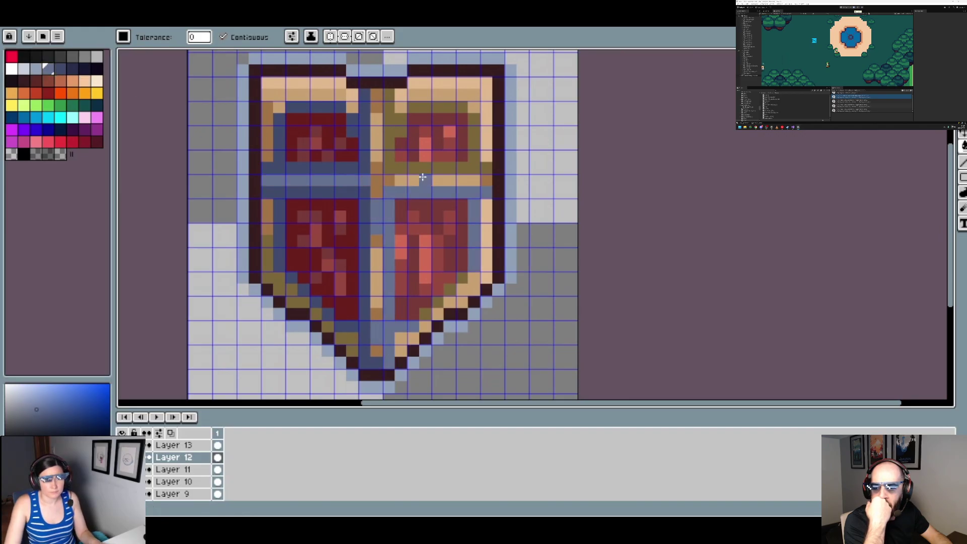
click(400, 168)
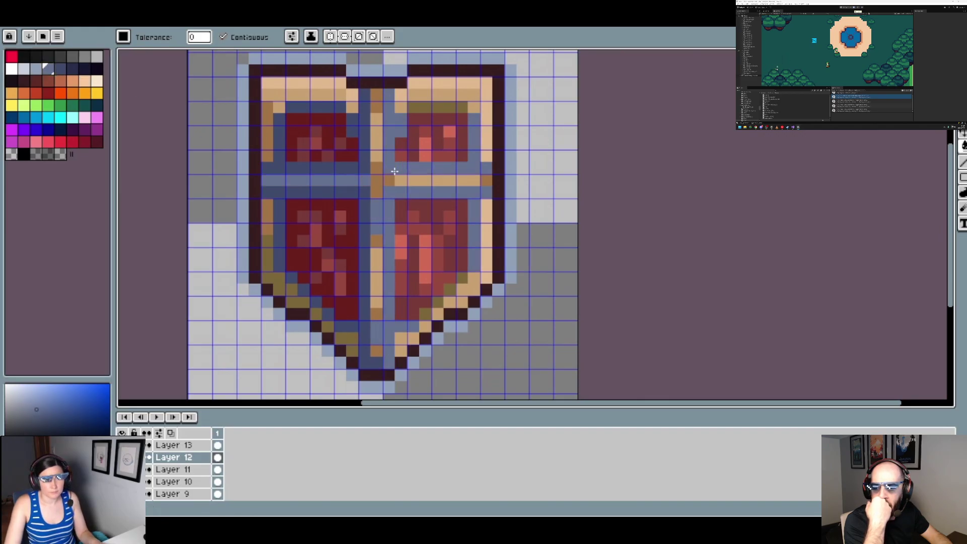
click(271, 257)
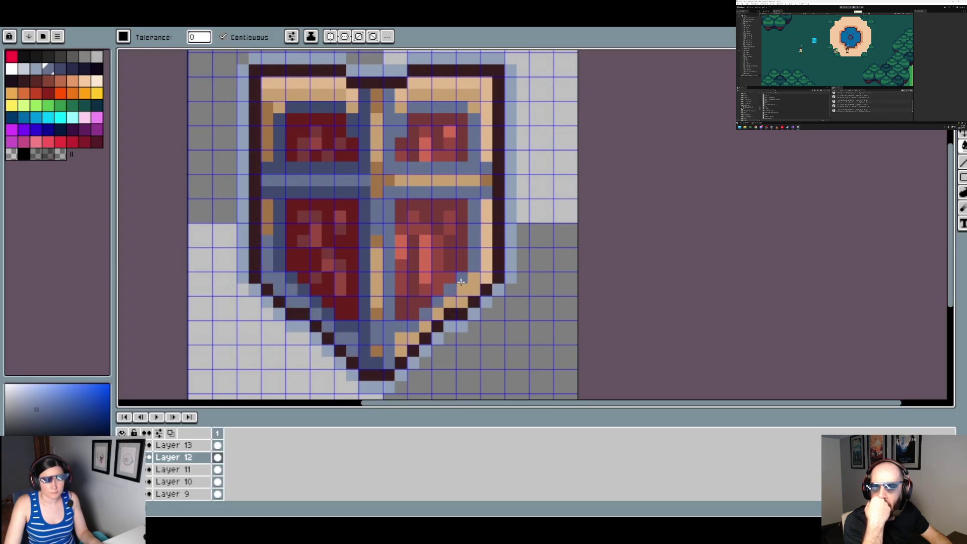
Recolor the mid-brown accents on the frame's left edge, centre divider and right crossbar end with light slate blue
click(59, 67)
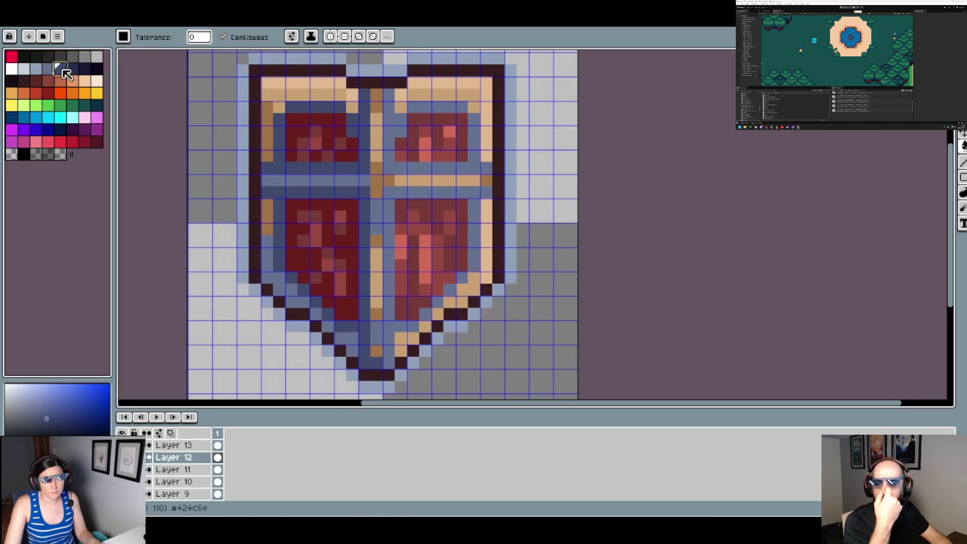
click(267, 132)
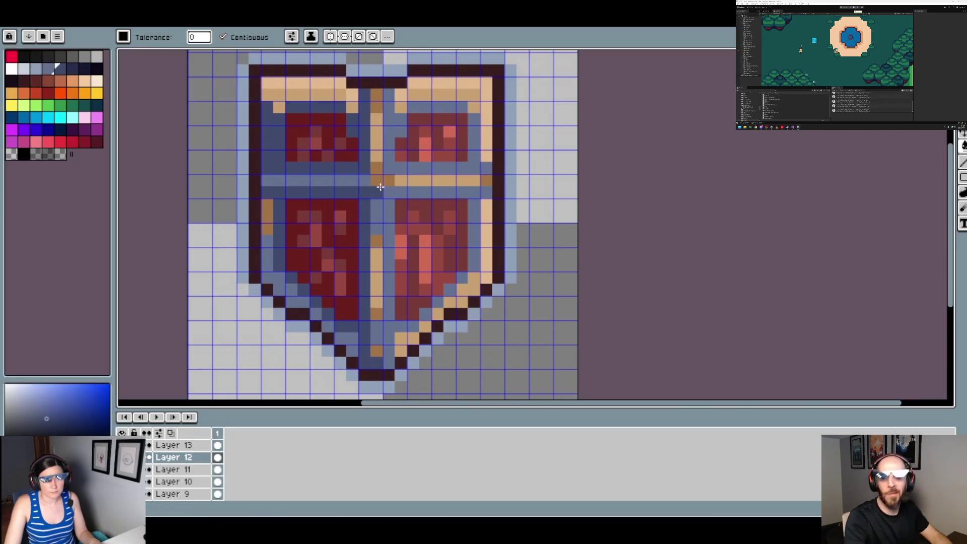
click(37, 69)
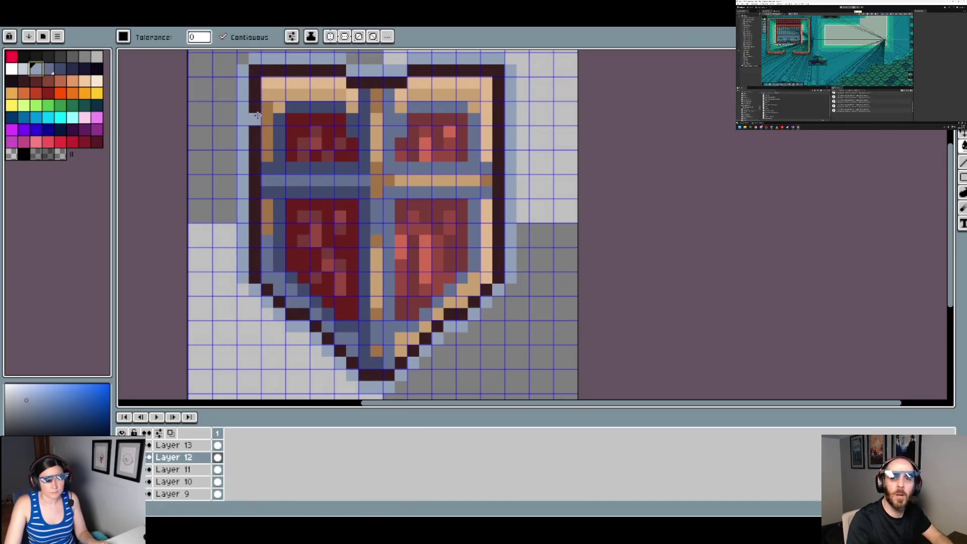
click(264, 130)
click(264, 130)
click(267, 214)
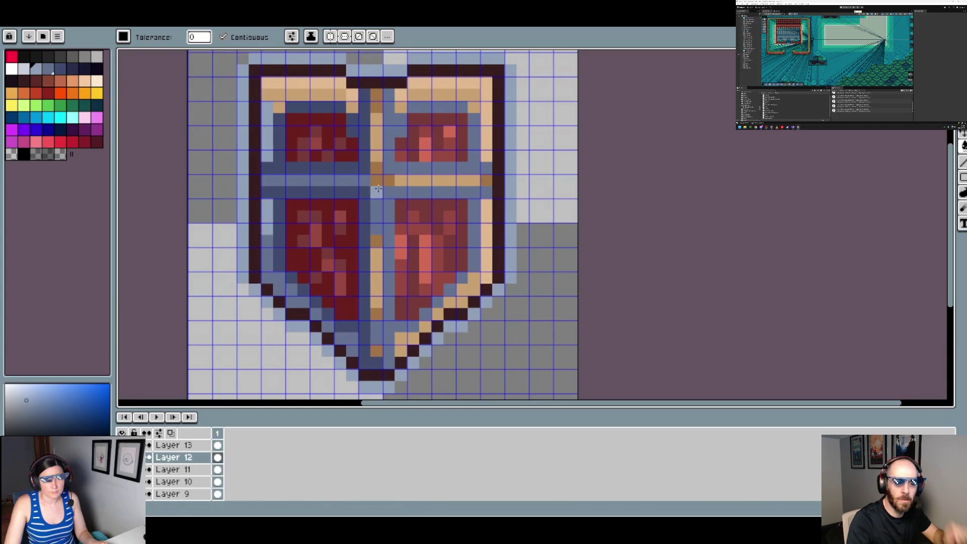
click(377, 177)
click(486, 180)
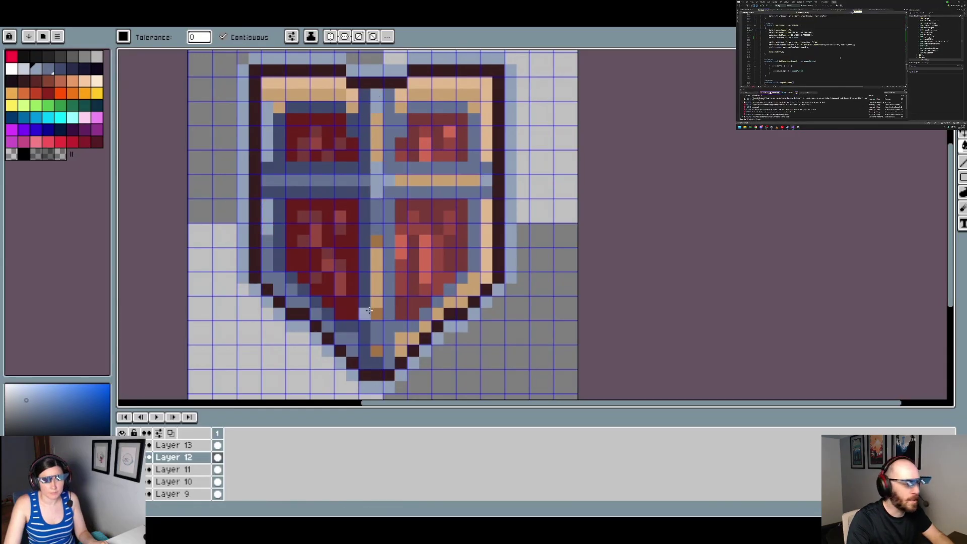
click(376, 245)
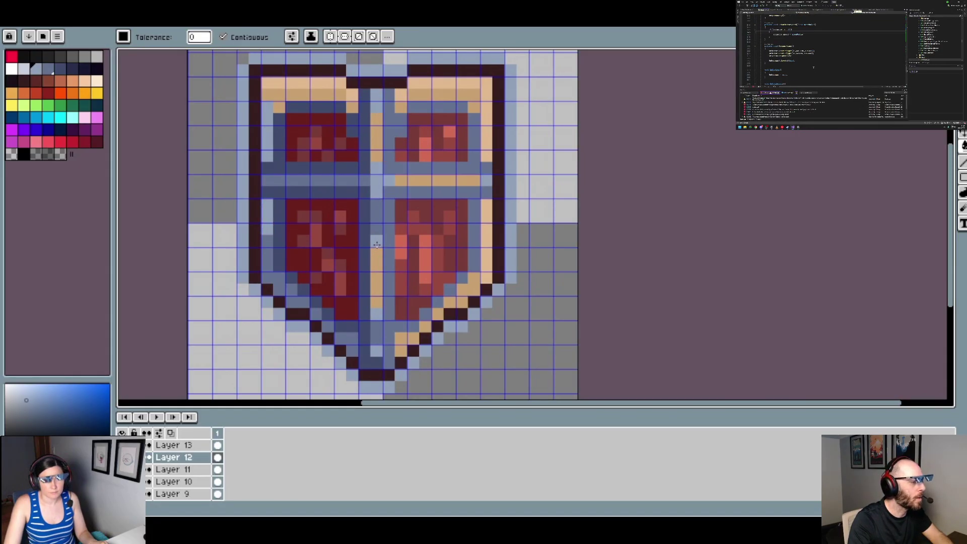
Fill the darker tan bands beneath the shield's top edge with pale blue-grey on both halves
click(23, 68)
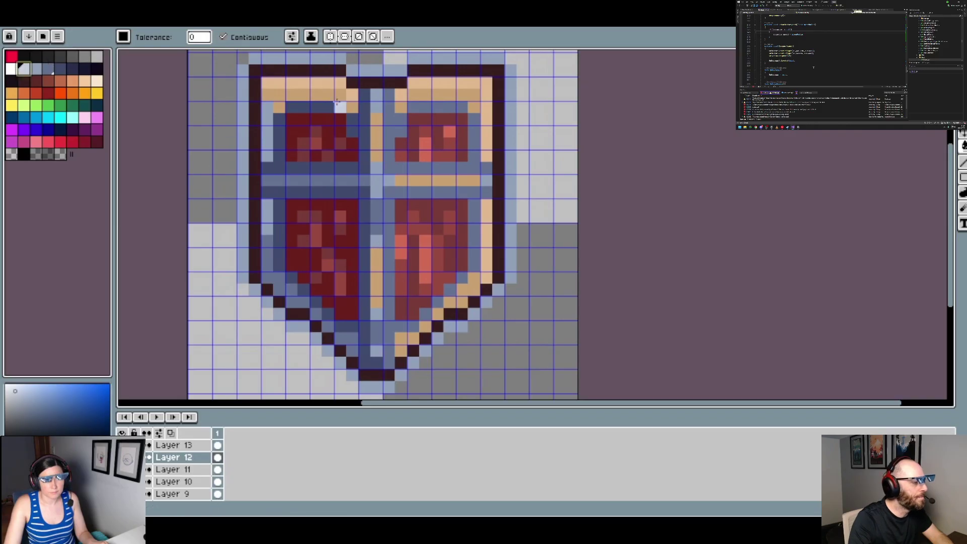
click(311, 97)
click(401, 107)
click(437, 95)
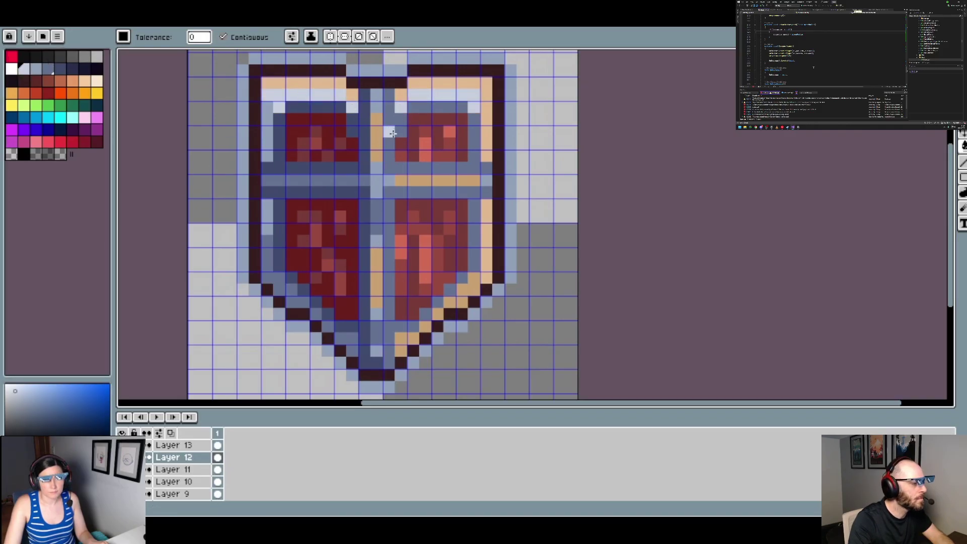
Fill the tan highlights on the centre divider, right crossbar and lower-right diagonal edge with pale blue-grey
click(377, 149)
click(426, 181)
click(414, 180)
click(440, 180)
click(377, 277)
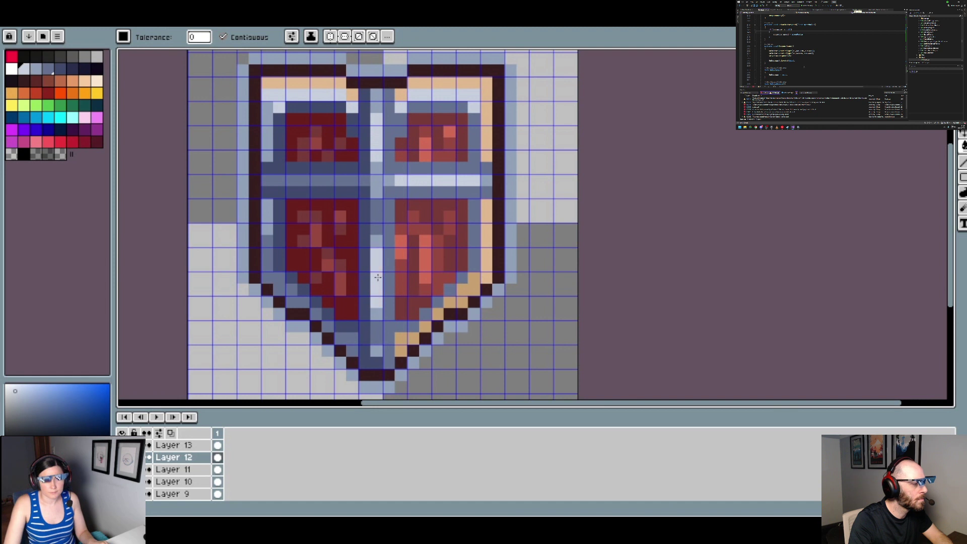
click(407, 338)
click(427, 325)
click(452, 309)
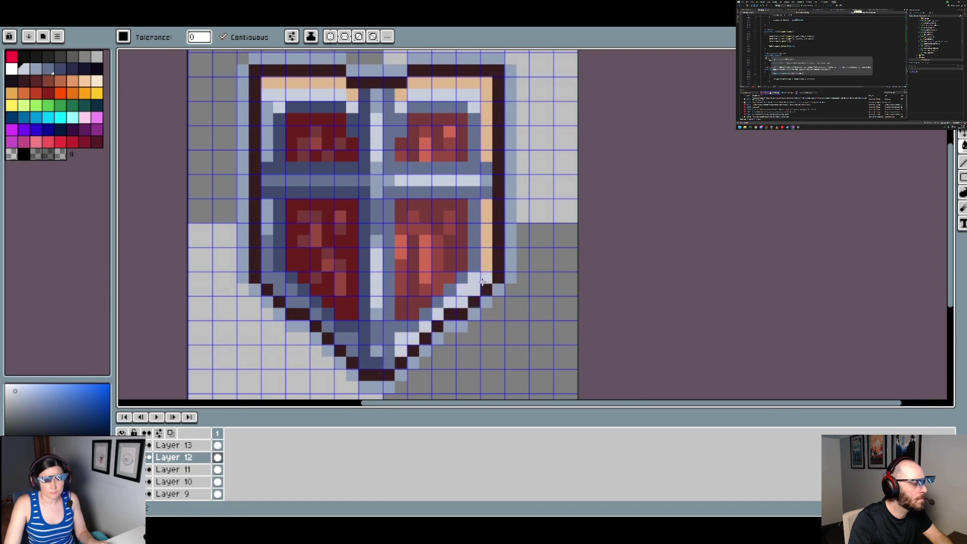
Fill the lightest tan highlights along the shield's top edge and right side with white #ffffff
click(16, 72)
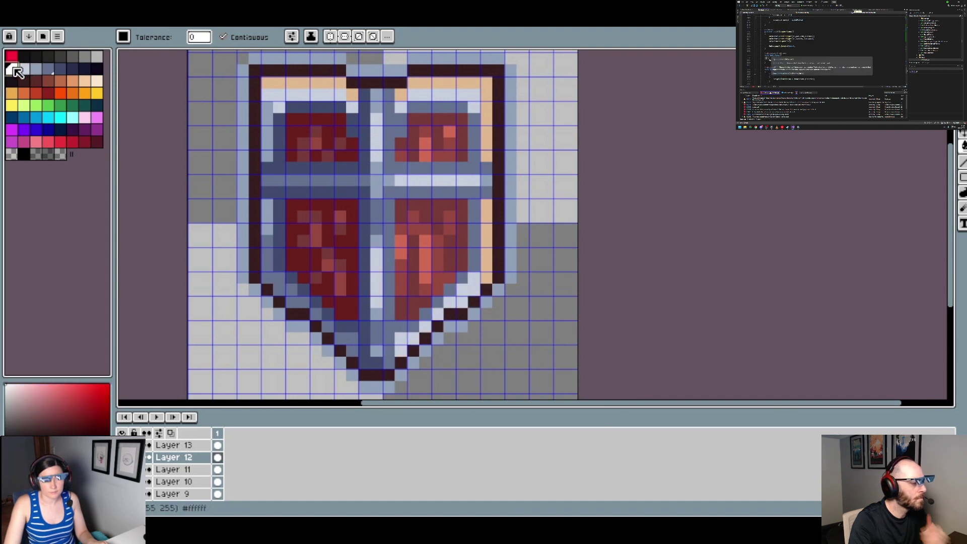
click(317, 82)
click(443, 83)
click(486, 229)
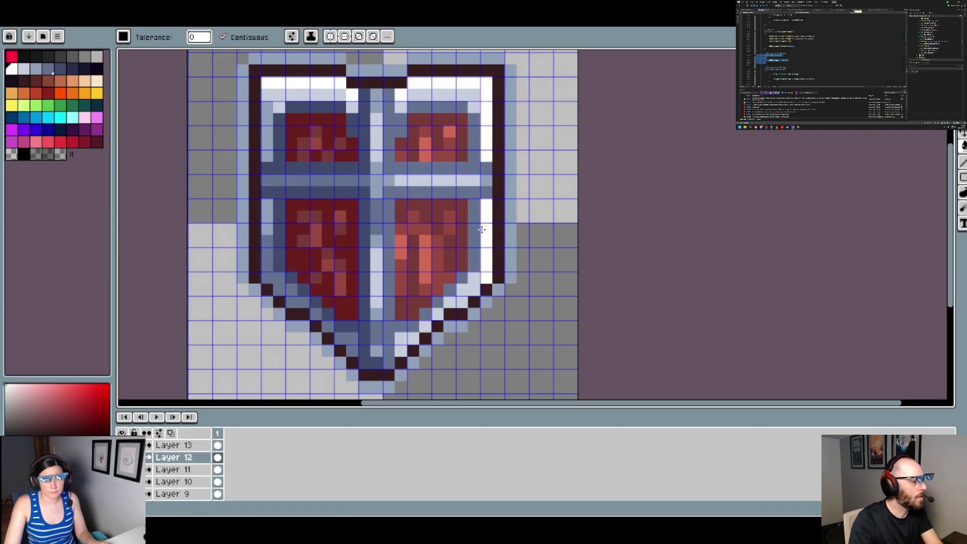
scroll(484, 254, down, 3)
scroll(483, 258, up, 4)
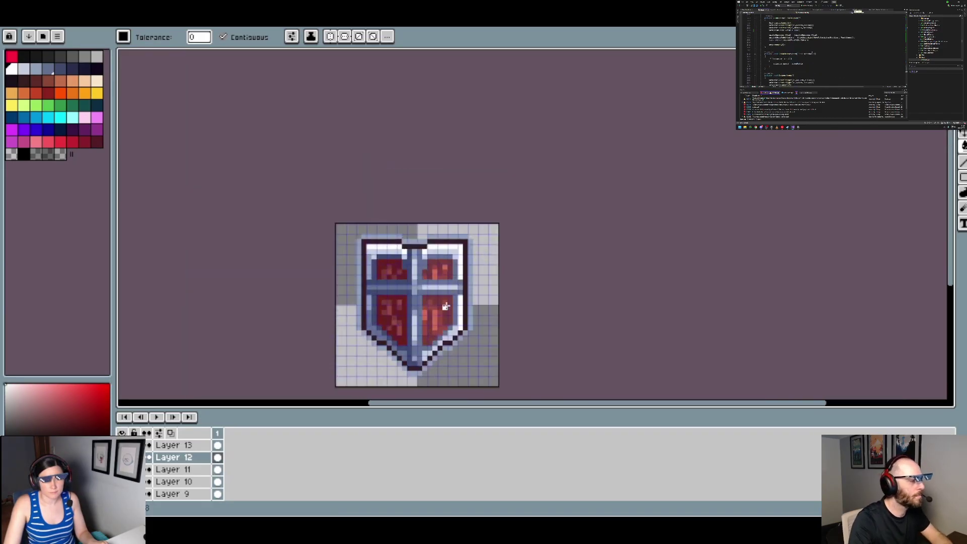
Fill the dark red background of the shield's left panels with the palette's darkest maroon
click(36, 81)
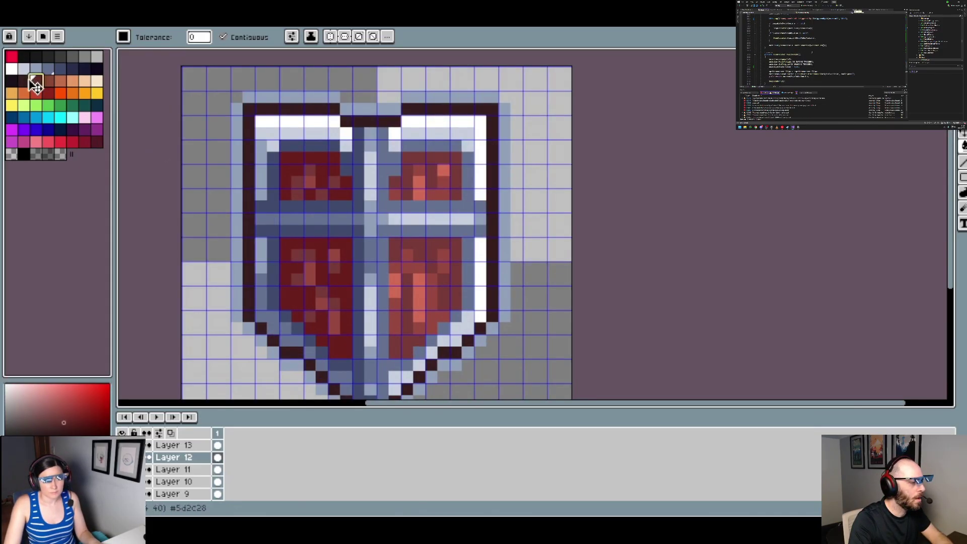
click(94, 140)
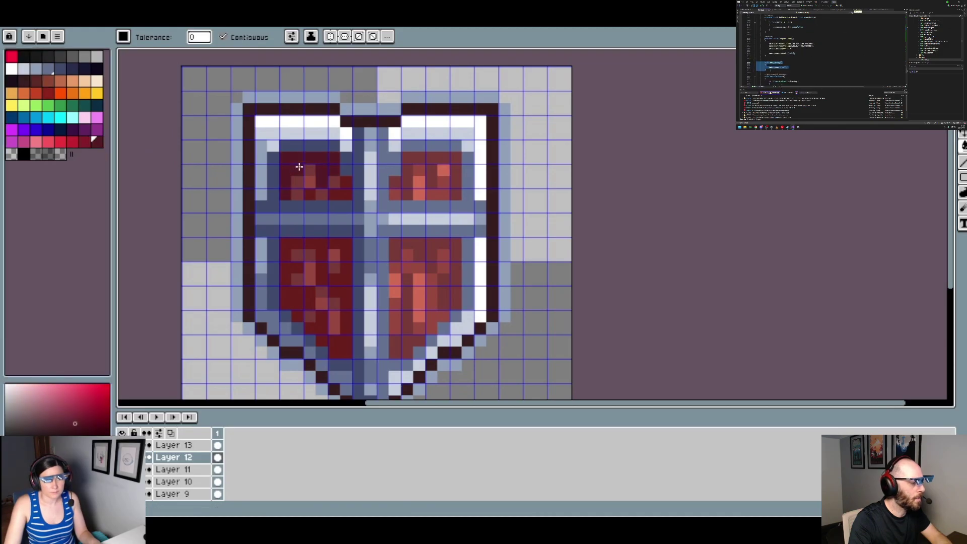
click(300, 167)
click(334, 182)
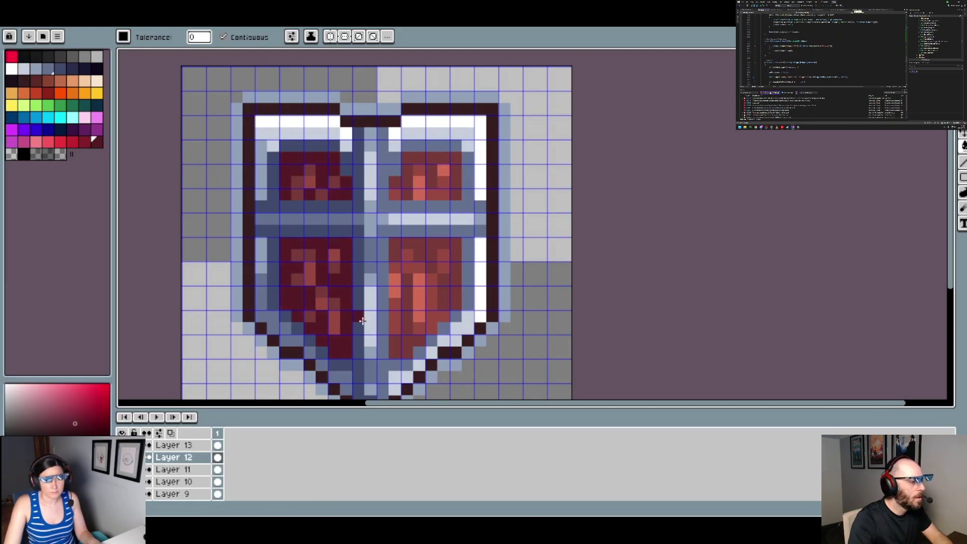
Fill the darker speckles in the shield's left panels and the background of its right panels with the palette's dark brown
click(36, 82)
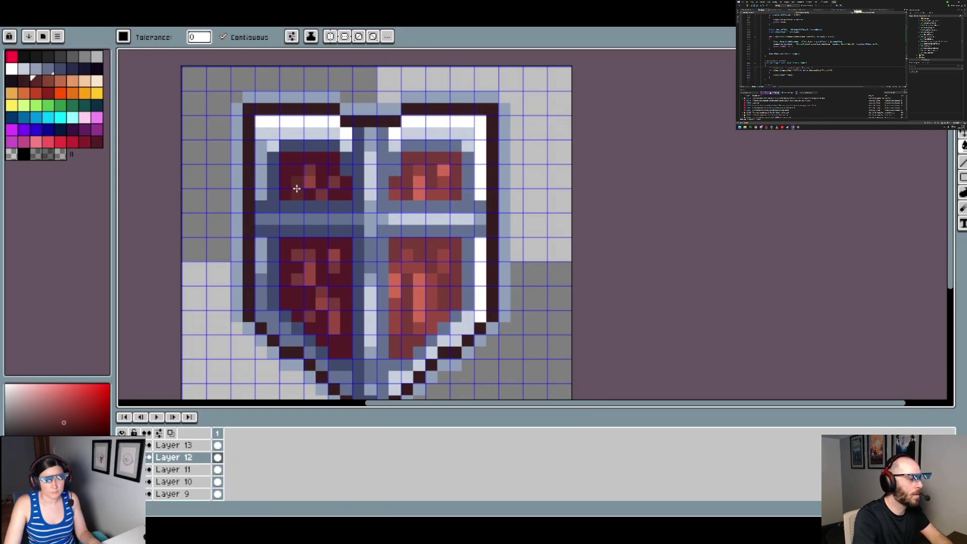
click(306, 256)
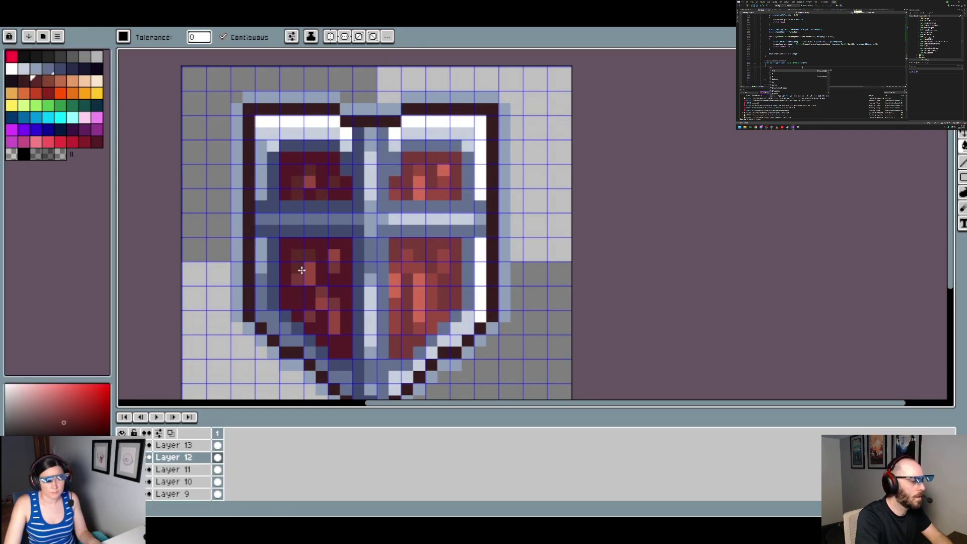
click(301, 278)
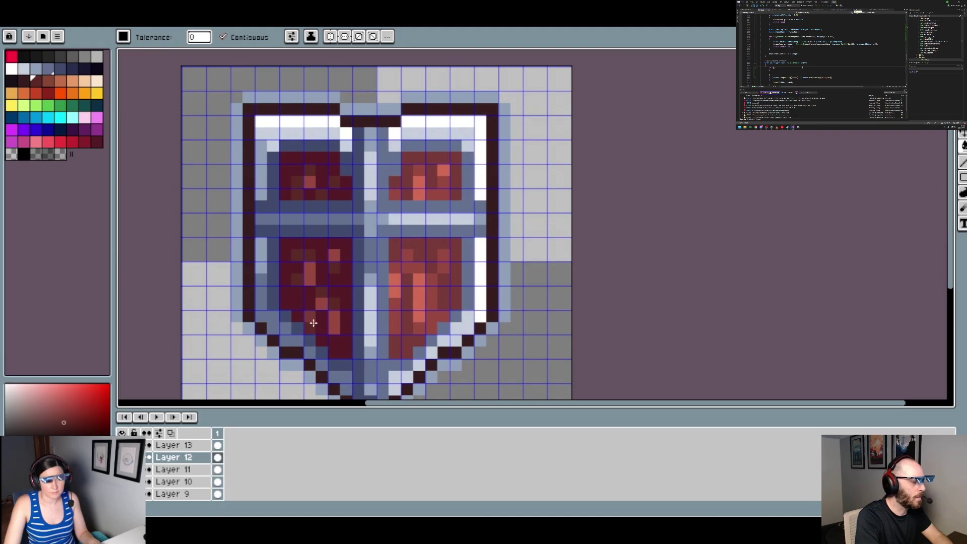
click(427, 249)
click(407, 312)
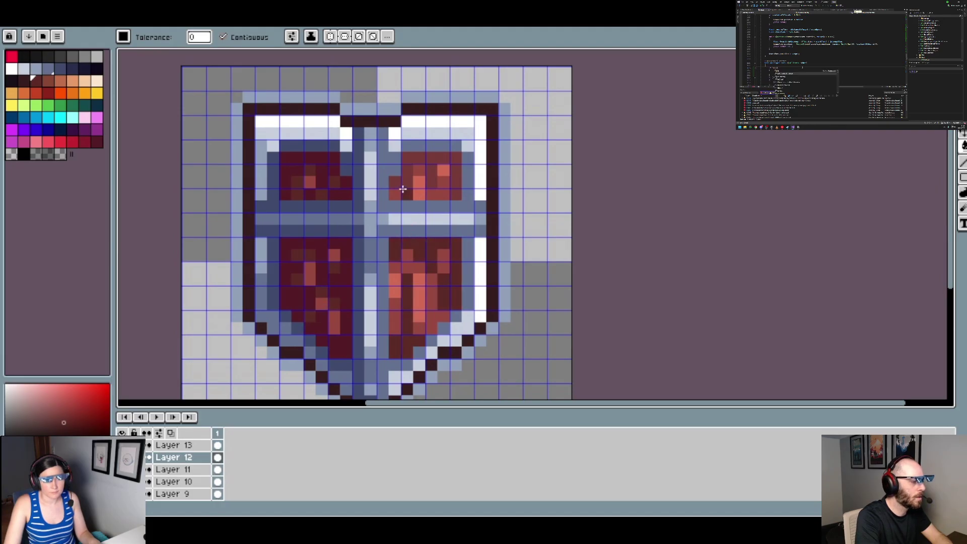
click(403, 191)
Fill the panels' mid-tone grain with the palette's reddish brown and their brightest highlights with the lighter orange-brown
click(51, 80)
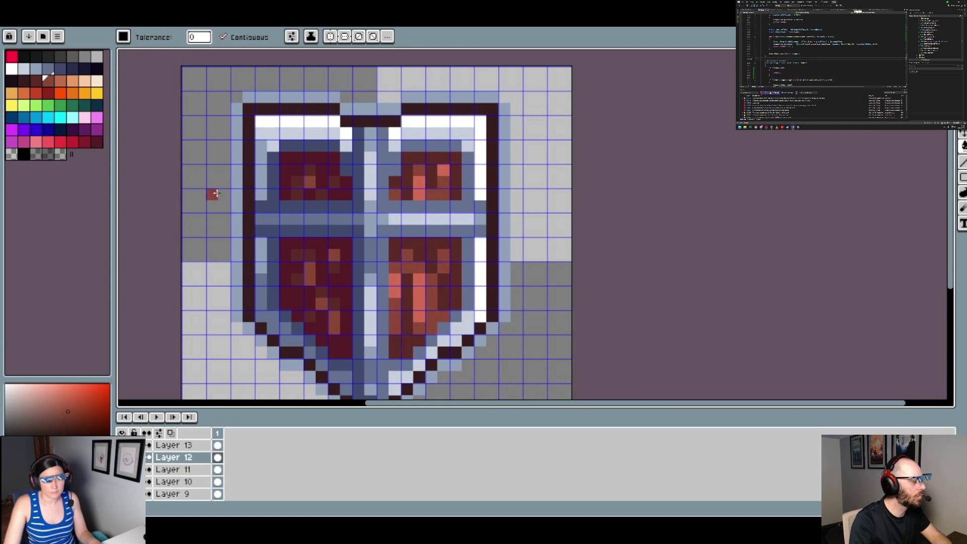
click(60, 81)
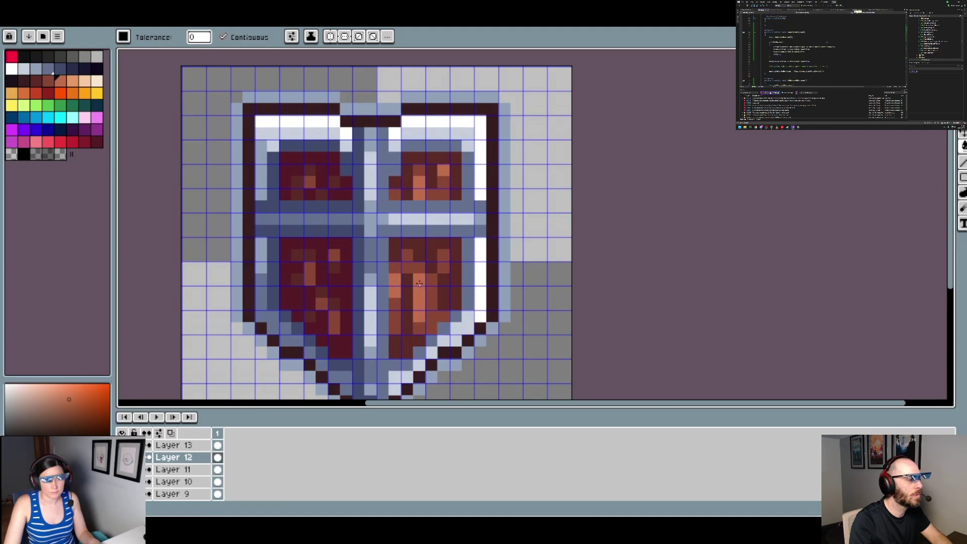
scroll(451, 283, down, 5)
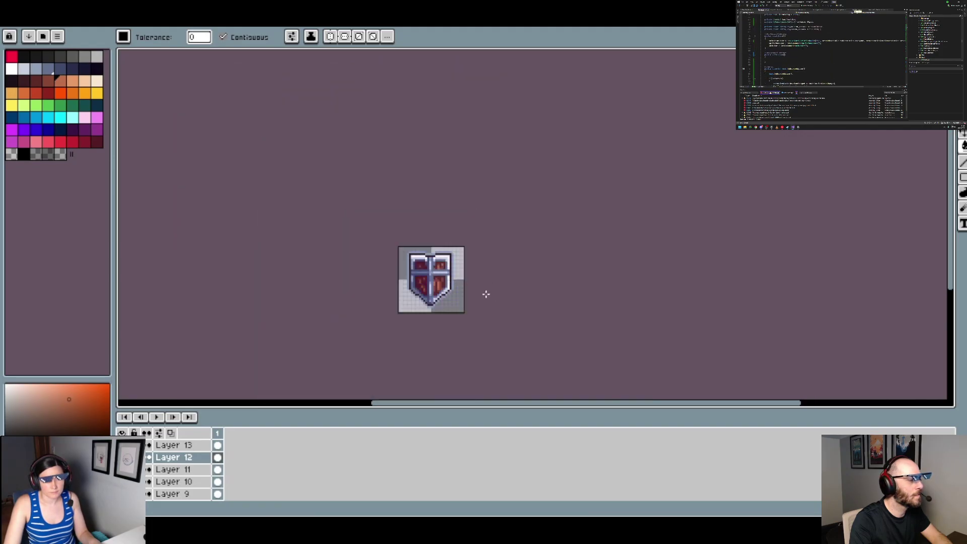
scroll(488, 294, up, 1)
scroll(481, 275, up, 4)
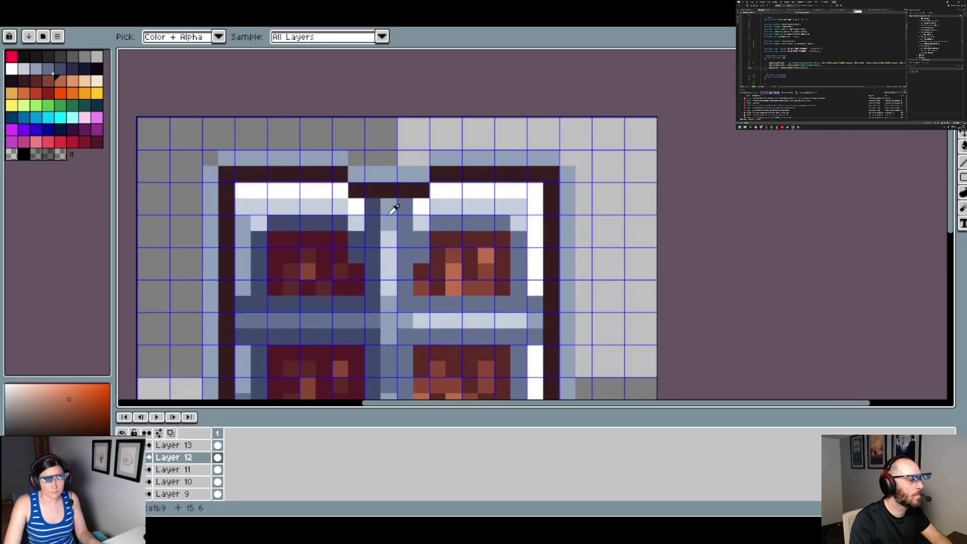
Sample the light blue-grey from the top of the shield's centre divider as the drawing colour and examine the recoloured shield at several magnifications
alt+click(393, 203)
scroll(351, 222, down, 5)
scroll(351, 222, down, 1)
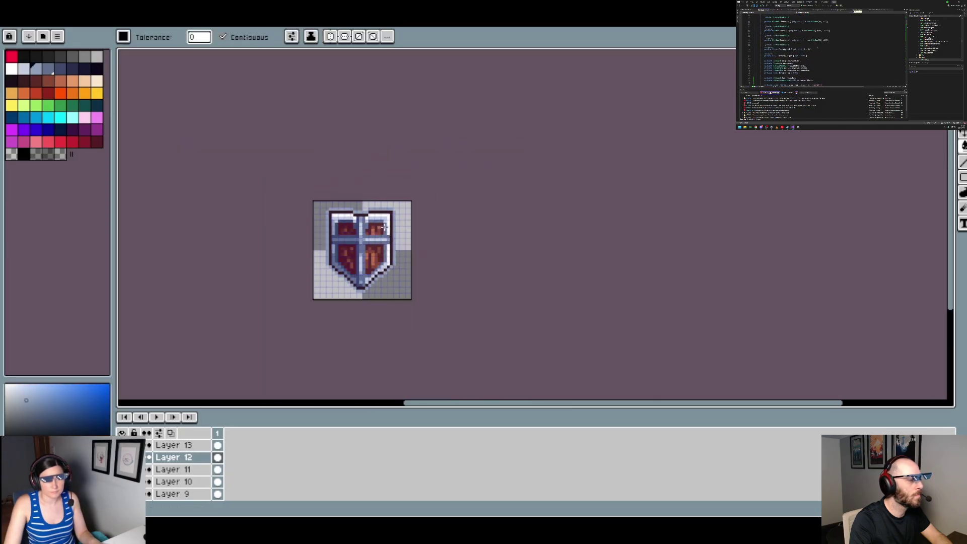
scroll(394, 220, down, 1)
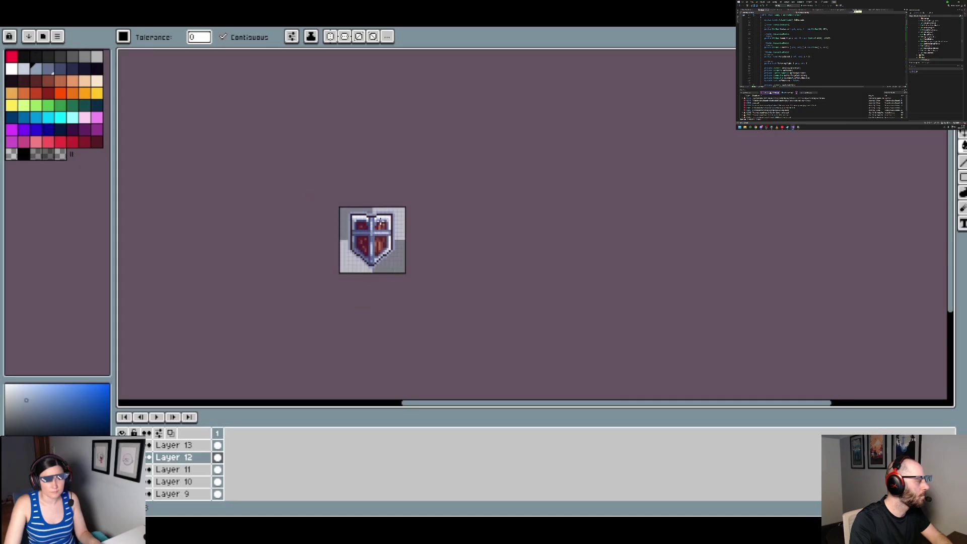
scroll(373, 221, up, 2)
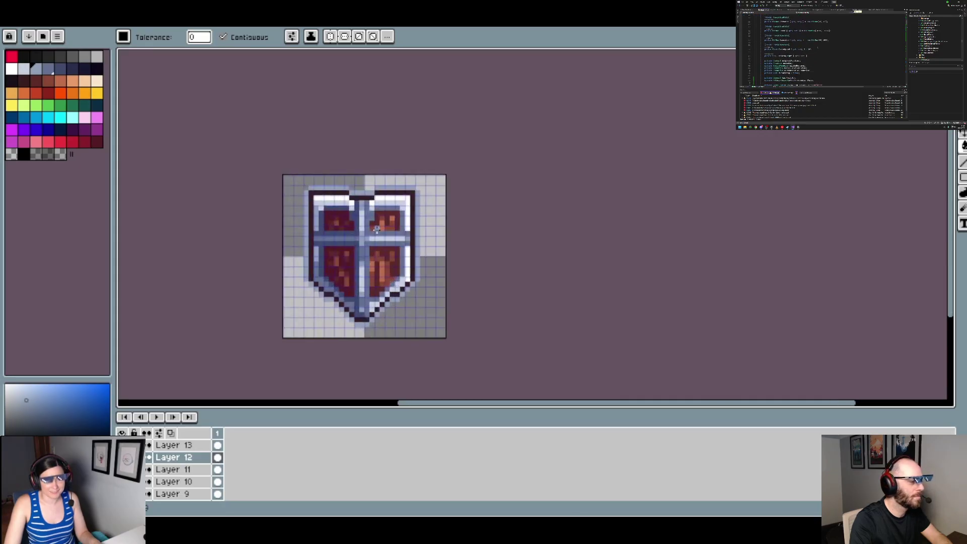
scroll(372, 302, up, 1)
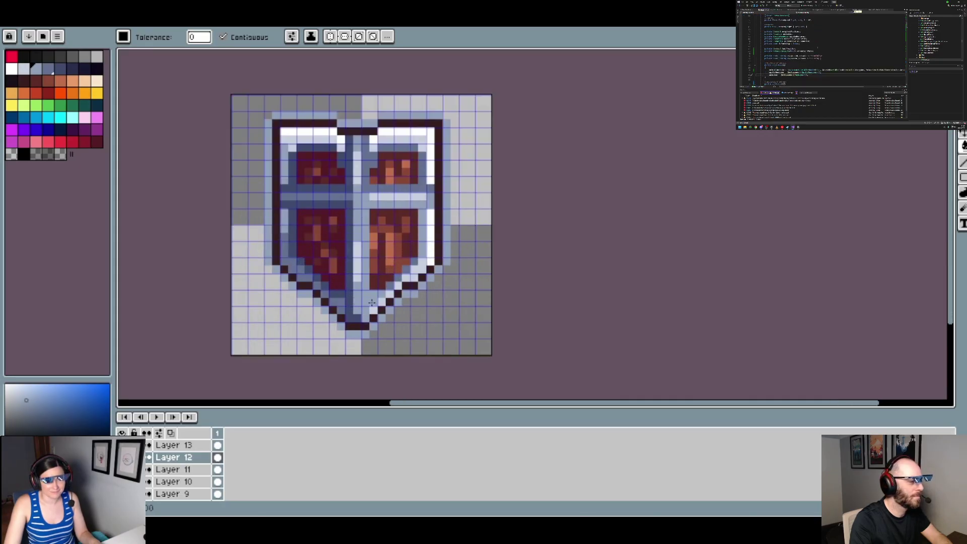
key(b)
scroll(357, 304, down, 3)
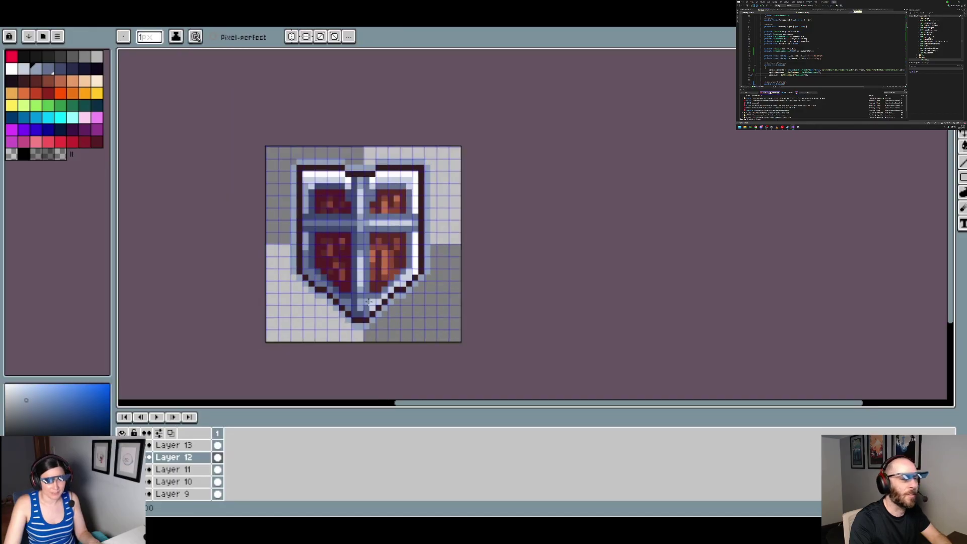
key(v)
key(b)
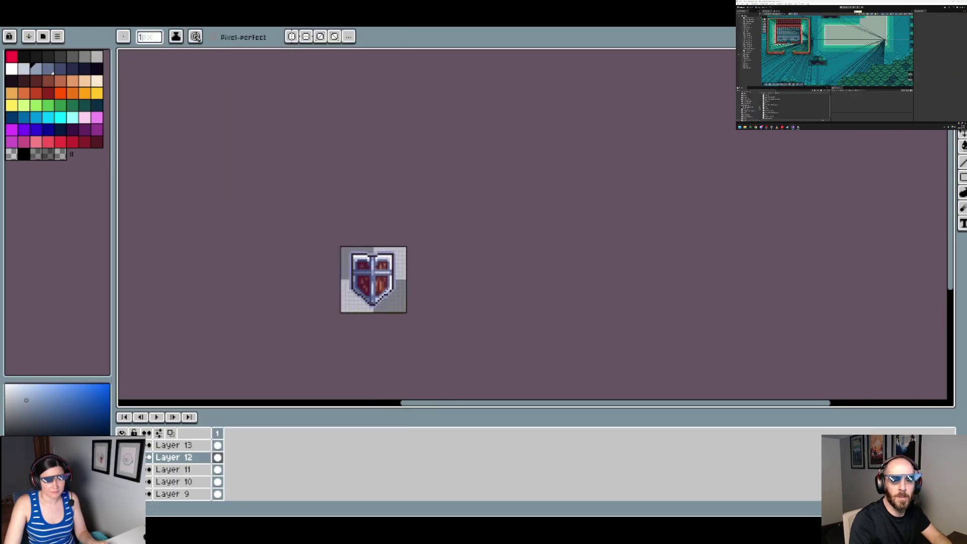
scroll(387, 292, down, 1)
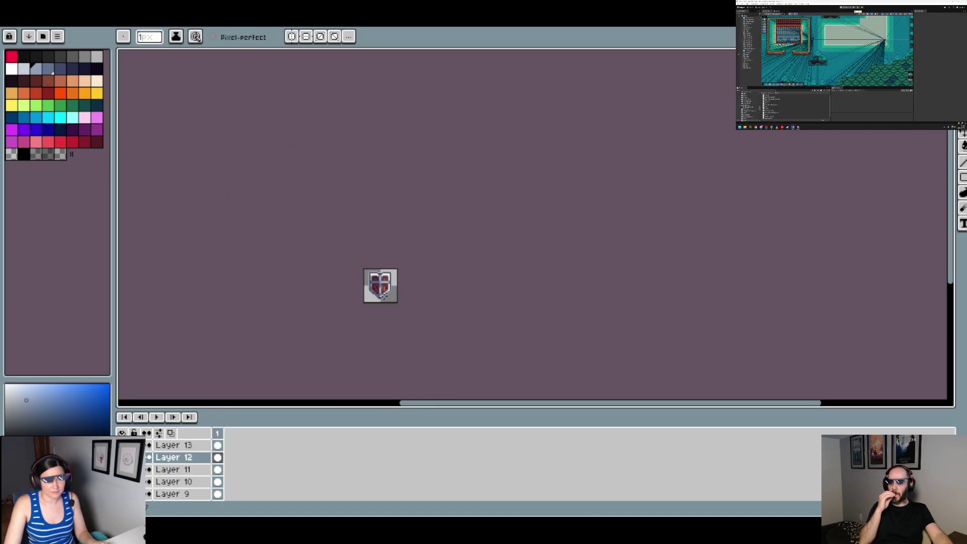
scroll(383, 296, up, 3)
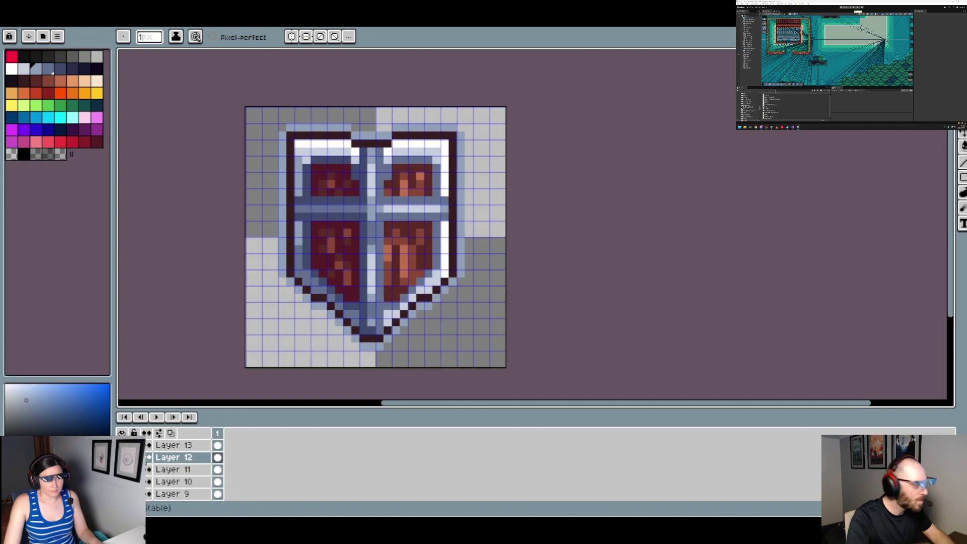
Switch to the hammer sprite and draw a one-pixel light blue-grey outline around the handle's end and along both of its sides
key(ctrl+Tab)
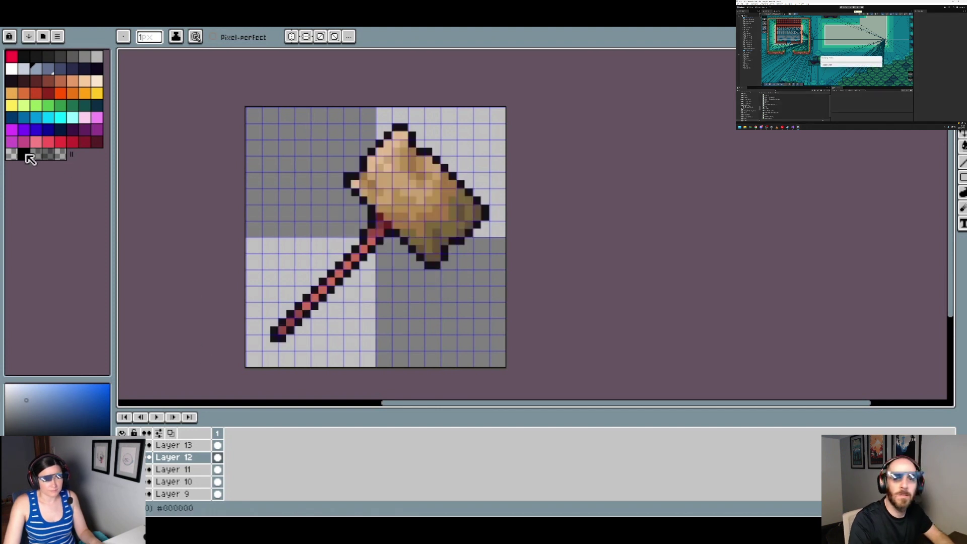
key(ctrl+Tab)
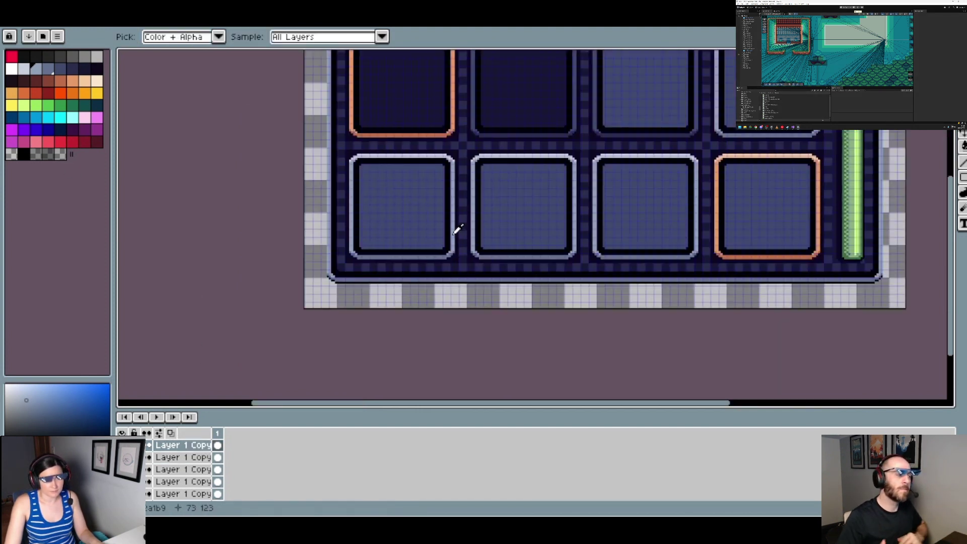
key(ctrl+shift+Tab)
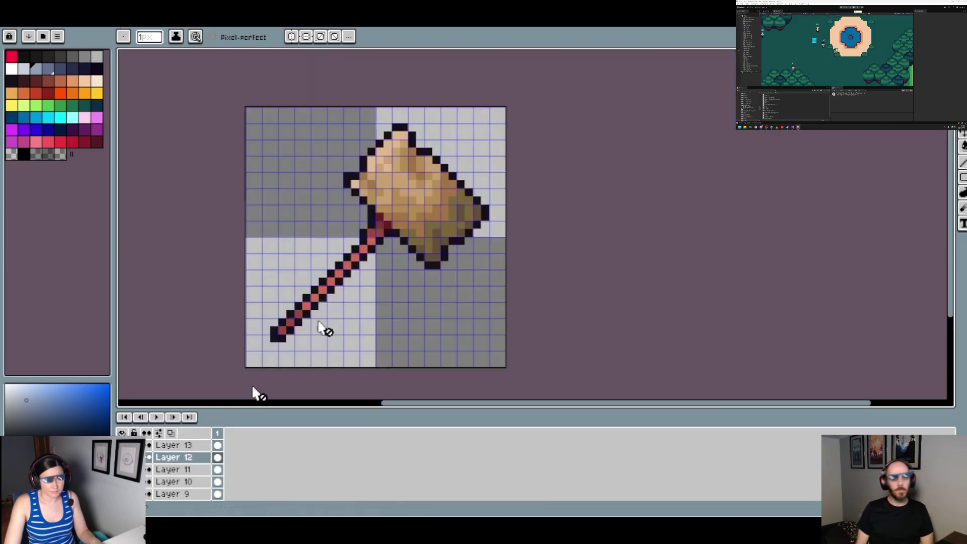
scroll(321, 326, up, 2)
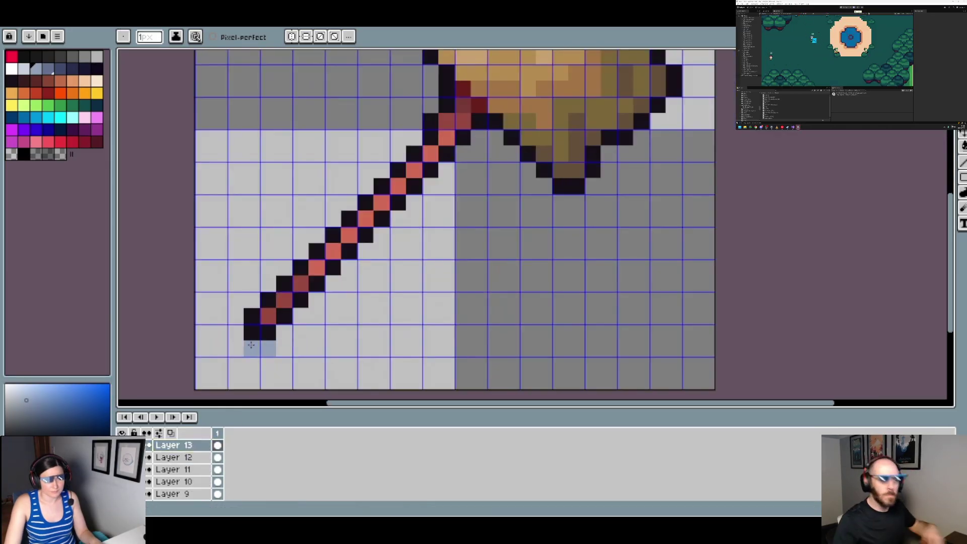
drag(241, 322, 298, 255)
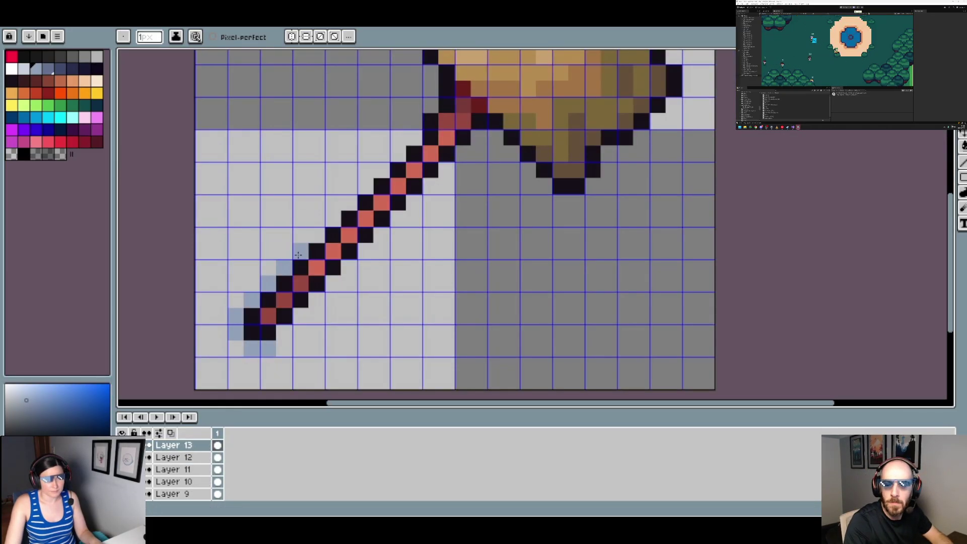
drag(352, 200, 413, 137)
drag(285, 333, 319, 297)
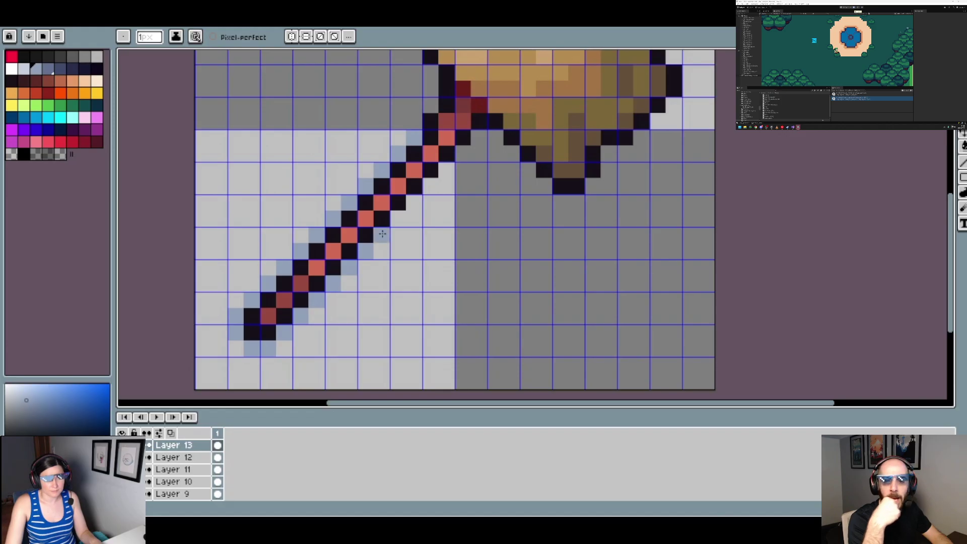
drag(420, 201, 476, 154)
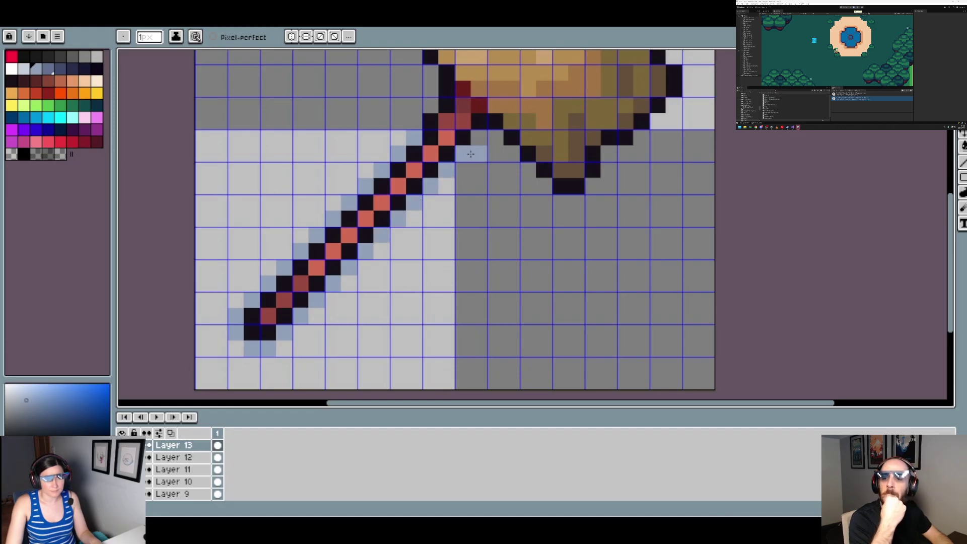
Continue the light blue-grey outline along the lower-left edge of the hammer head beside the handle
scroll(357, 320, down, 1)
scroll(373, 312, up, 2)
click(406, 336)
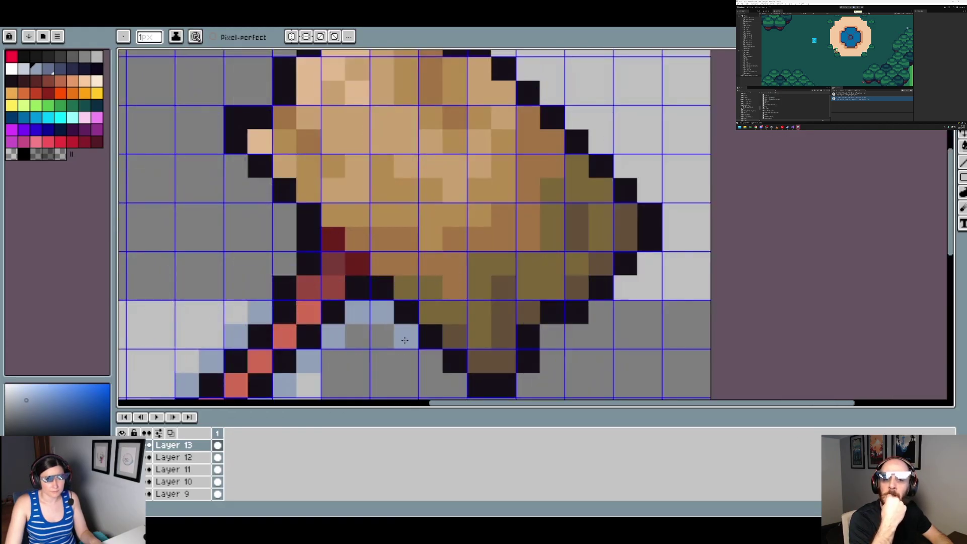
click(431, 361)
click(455, 385)
Outline the hammer's neck and the left edge of its head in light blue-grey, around the protruding left corner
click(284, 264)
click(284, 237)
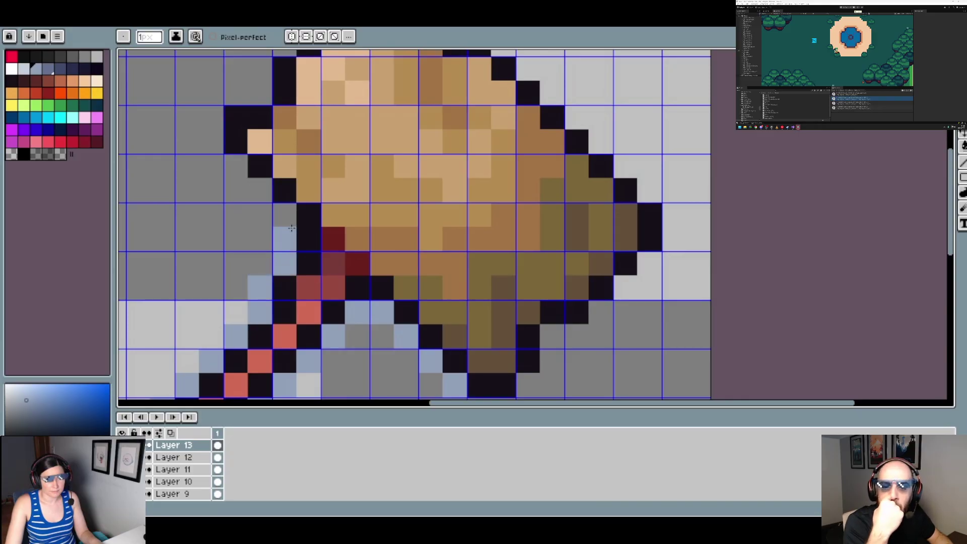
click(284, 214)
click(260, 190)
click(236, 166)
drag(314, 157, 341, 334)
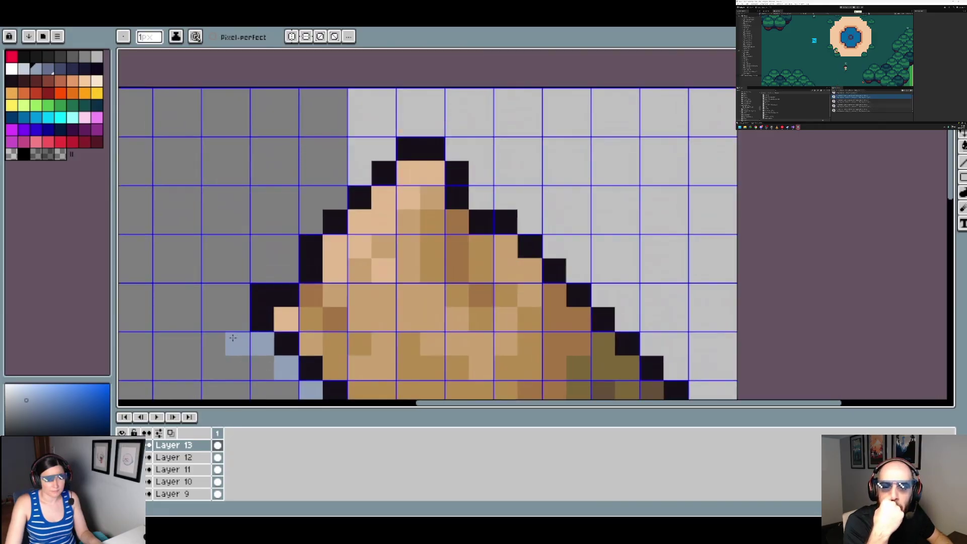
click(237, 295)
click(262, 270)
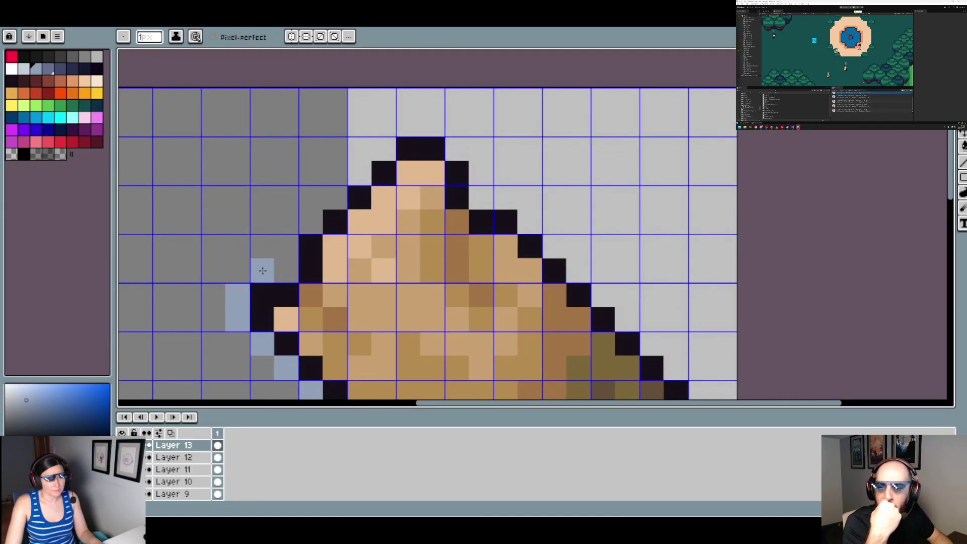
Outline the hammer head's upper-left stepped edge and its top corner in light blue-grey
click(286, 271)
click(286, 246)
click(310, 222)
key(ctrl+z)
click(334, 267)
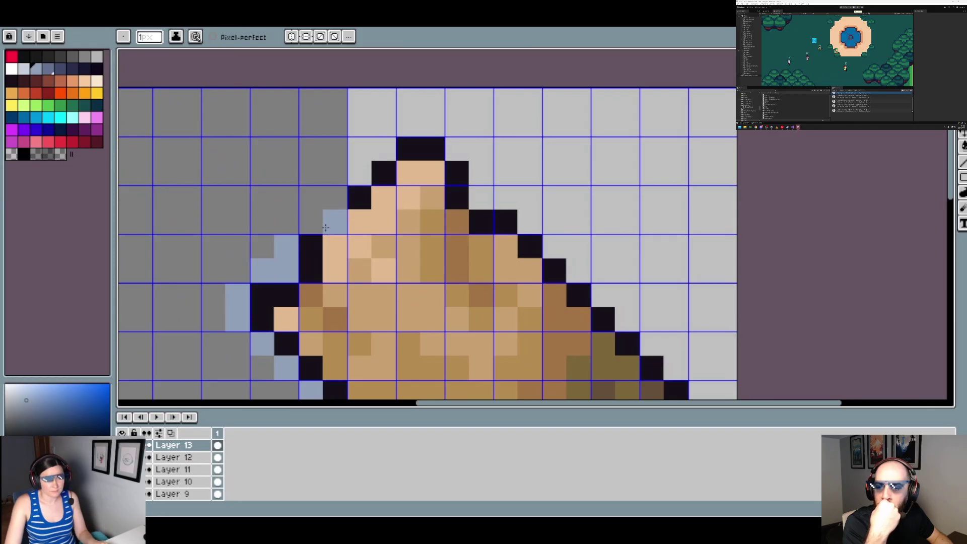
click(310, 222)
click(335, 198)
click(360, 173)
click(384, 149)
click(408, 124)
click(432, 124)
click(456, 149)
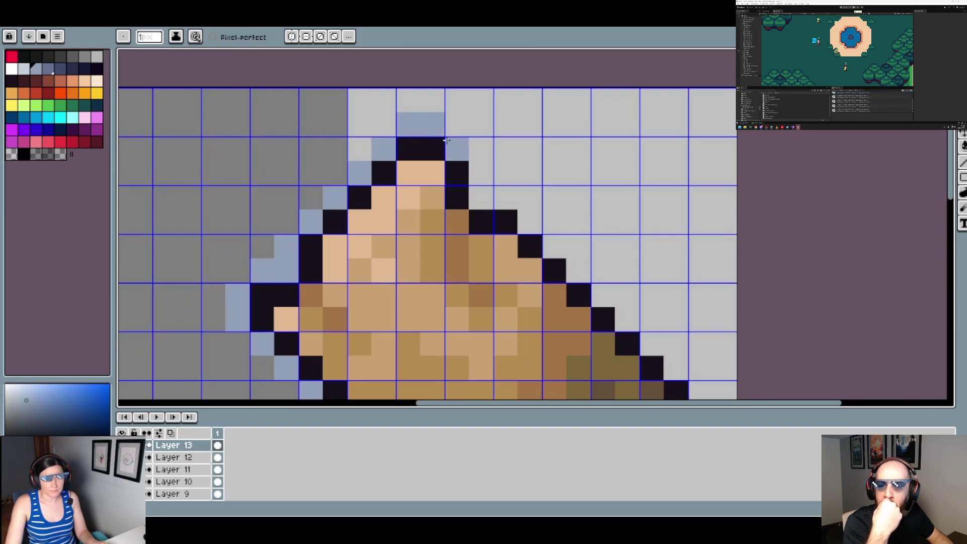
Outline the hammer head's long upper-right stepped edge in light blue-grey, down to and around the right corner
click(481, 173)
click(480, 197)
click(504, 198)
click(554, 247)
click(578, 270)
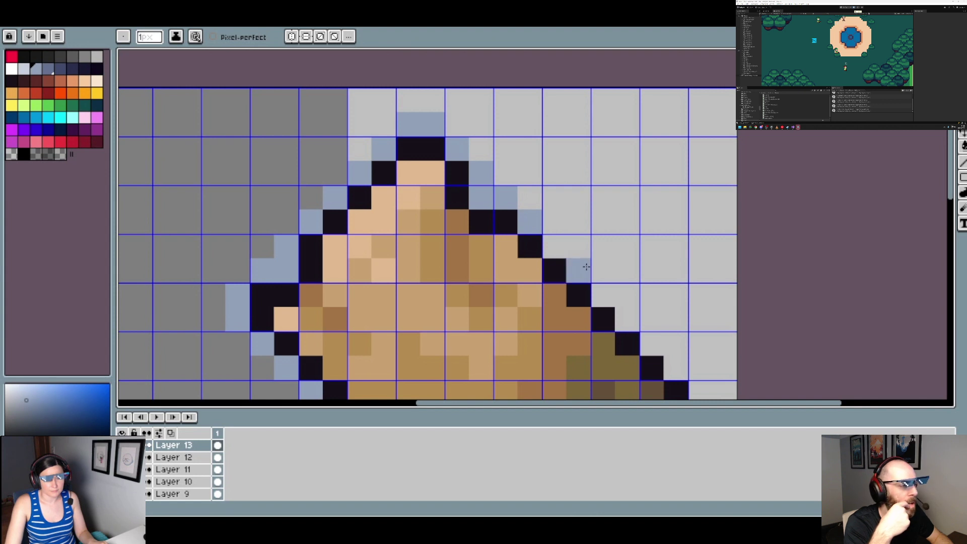
mouse_move(578, 270)
mouse_down()
mouse_move(422, 240)
mouse_move(380, 214)
mouse_up()
click(399, 233)
click(423, 257)
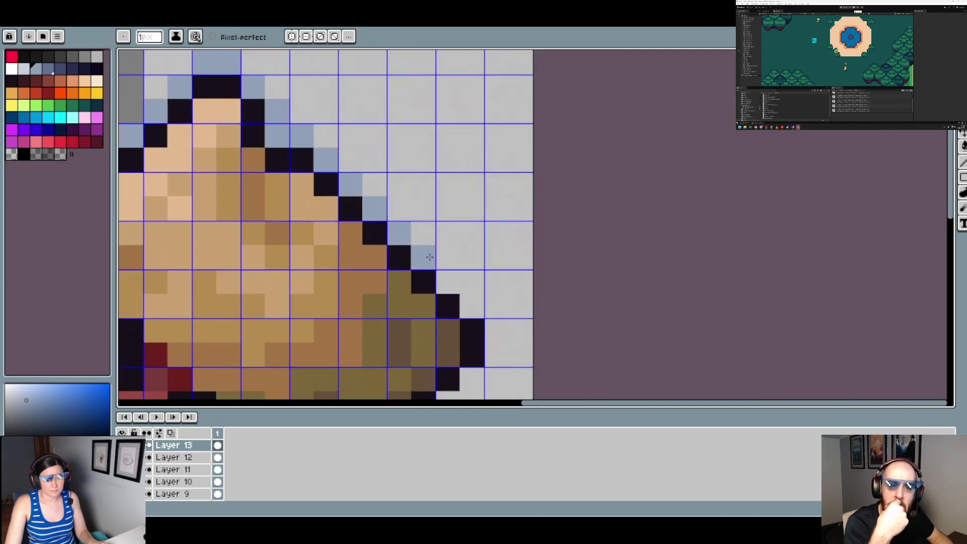
click(447, 281)
click(497, 331)
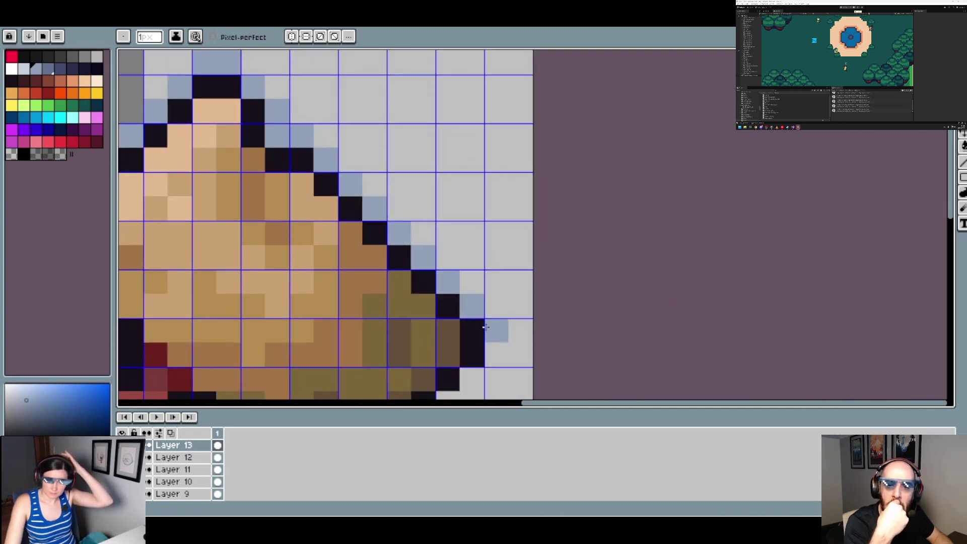
click(497, 355)
Complete the light blue-grey outline along the hammer head's lower-right edge and around its bottom corner
drag(475, 351, 519, 255)
click(515, 284)
click(492, 308)
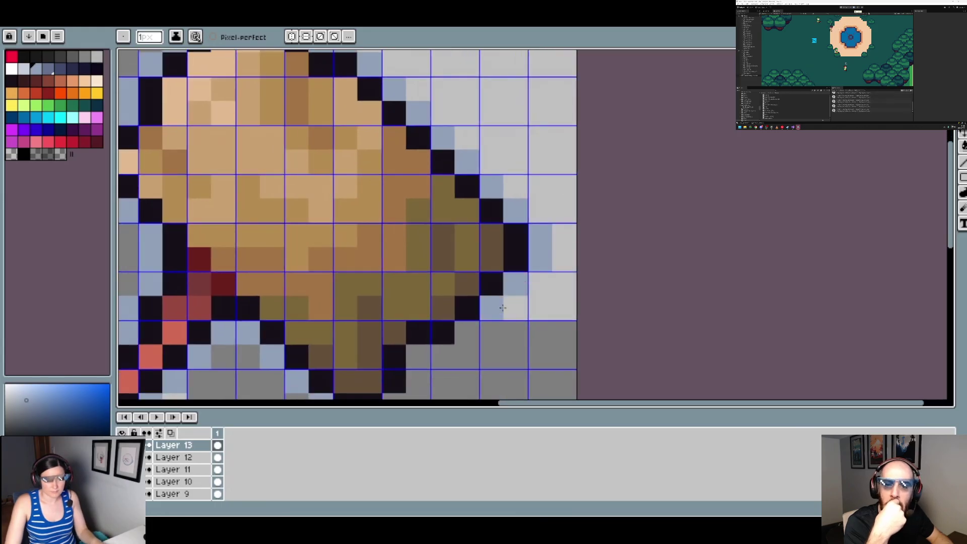
click(467, 332)
click(443, 357)
click(418, 357)
click(421, 377)
drag(421, 377, 485, 296)
click(457, 324)
click(433, 349)
Recolor the deep-red pixels where the handle meets the hammer head in dark maroon #571c27
scroll(411, 349, down, 6)
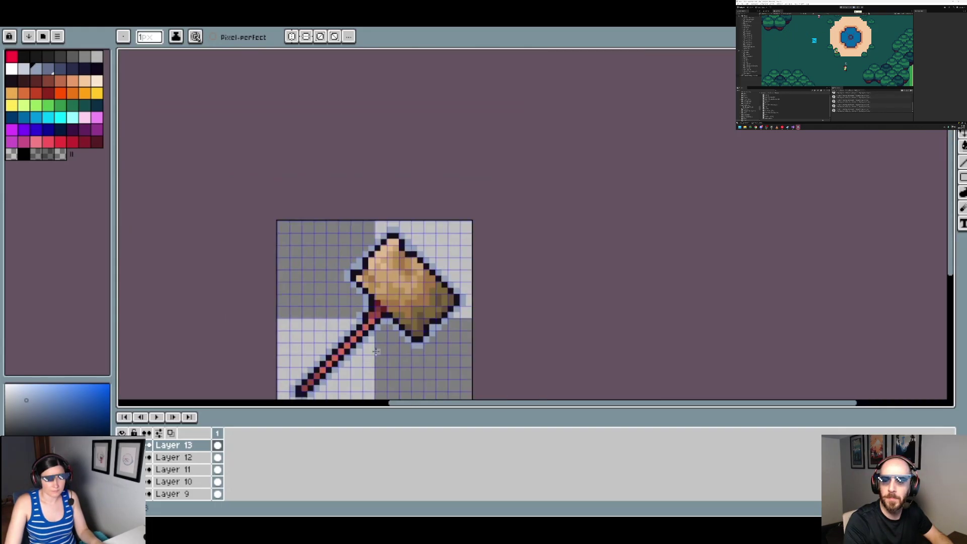
scroll(421, 303, up, 3)
click(97, 142)
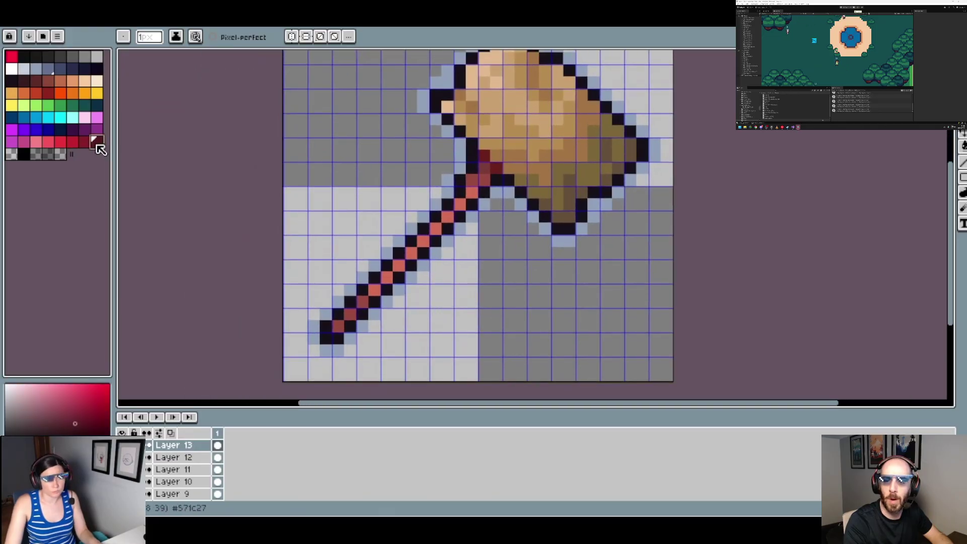
click(486, 159)
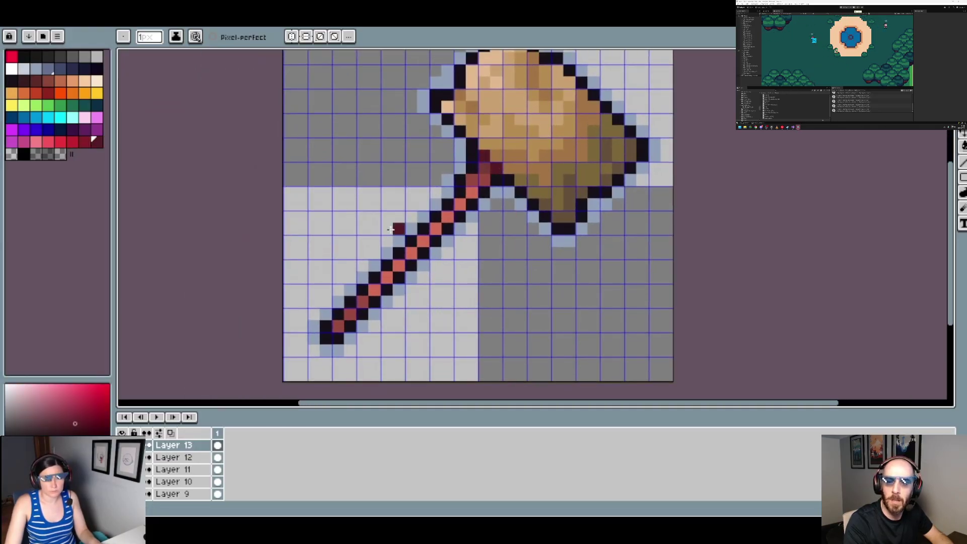
Recolor the pixels at both ends of the hammer's handle dark brown and the adjoining inner pixels medium reddish brown
click(36, 80)
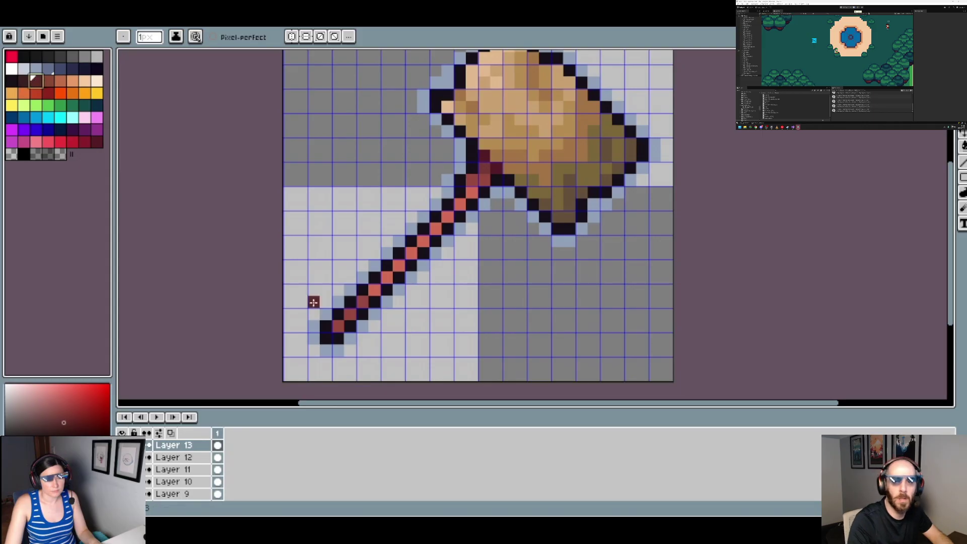
drag(338, 326, 349, 318)
click(478, 176)
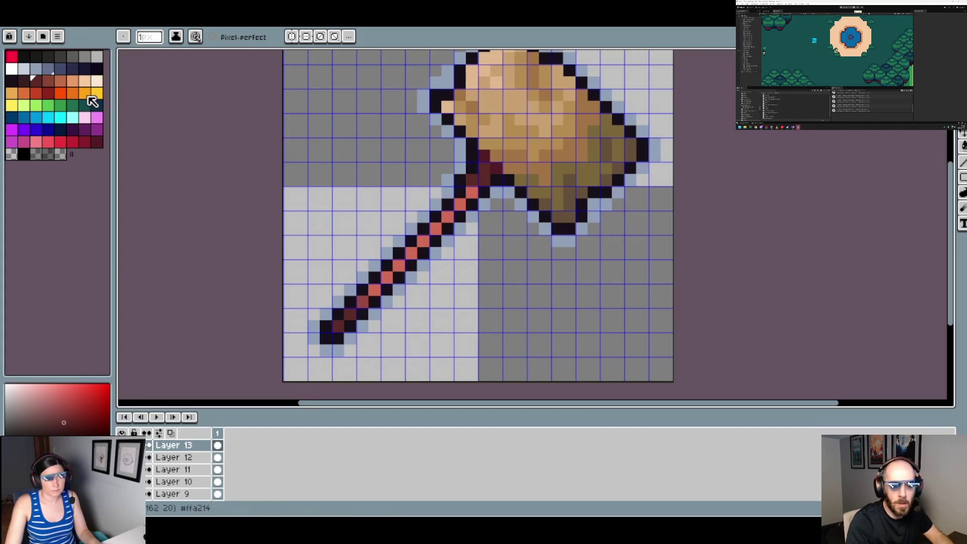
alt+click(483, 180)
click(472, 192)
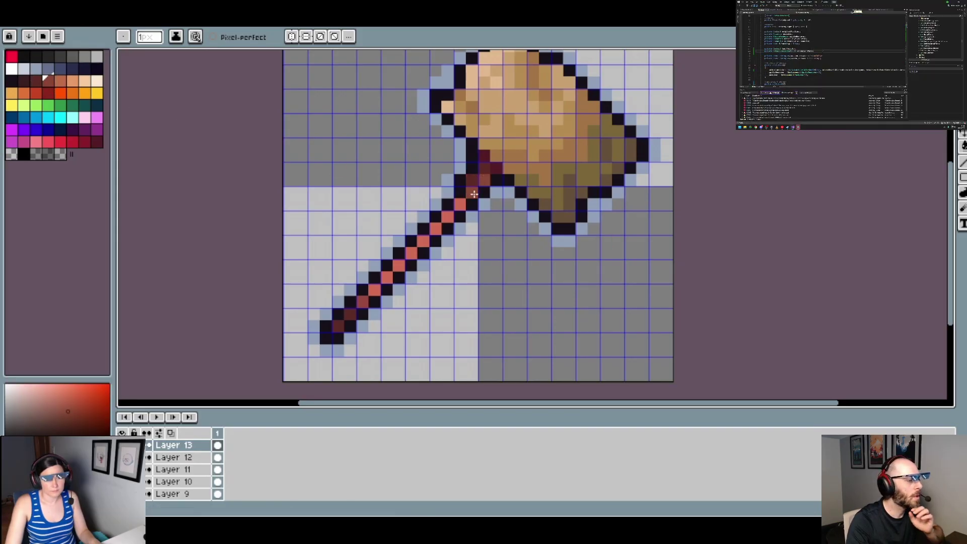
click(371, 295)
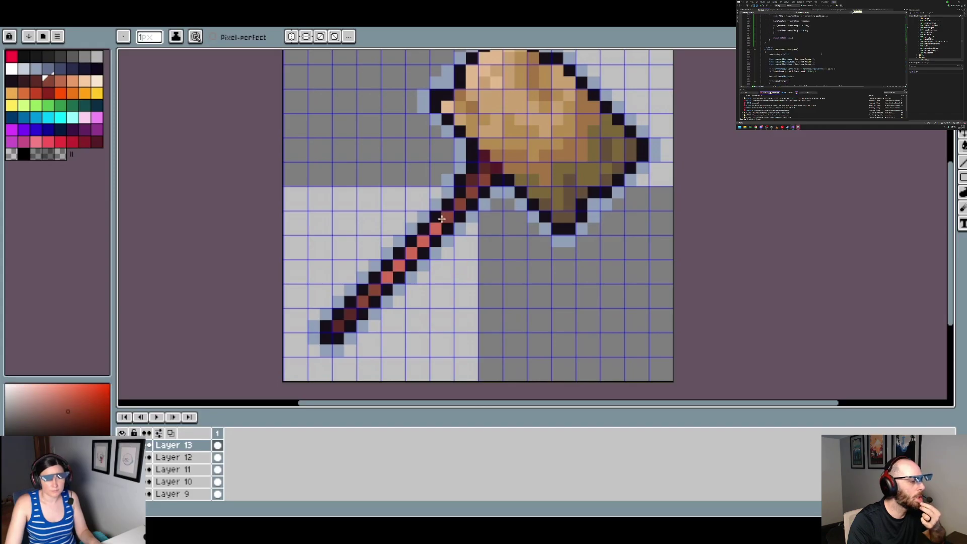
Recolor the remaining bright red pixels in the middle of the hammer's handle light orange-brown
click(63, 81)
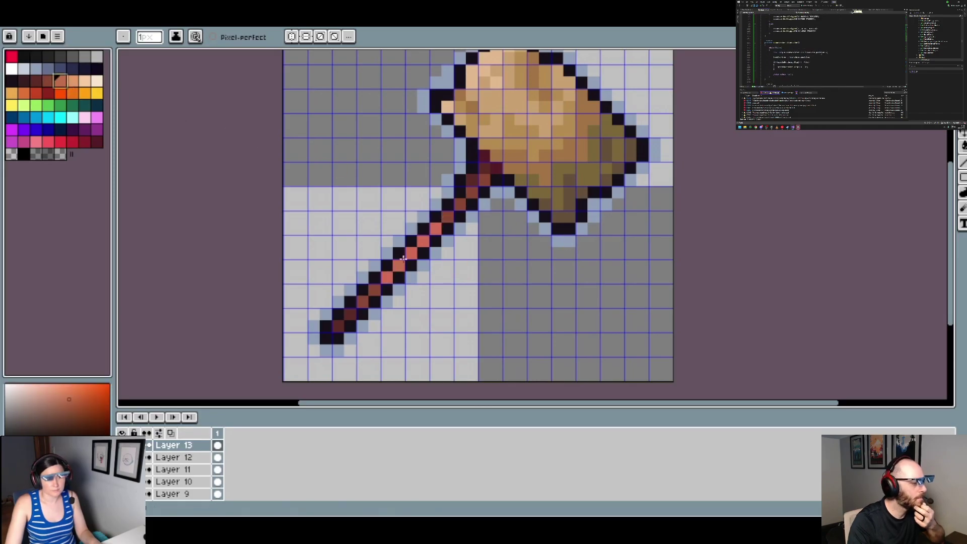
click(397, 268)
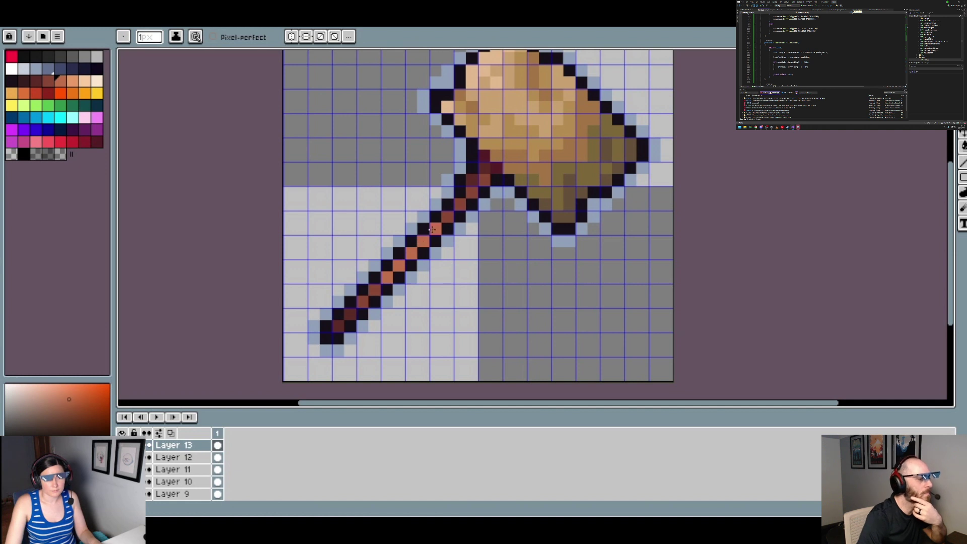
drag(496, 205, 394, 291)
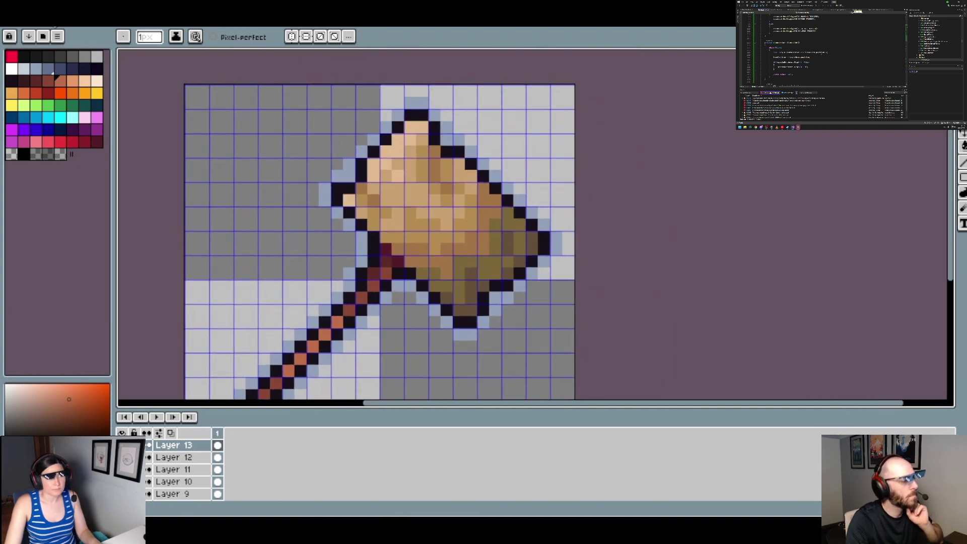
Switch to the UI image with the two rows of item slots and bring the whole panel into view
click(15, 20)
click(23, 57)
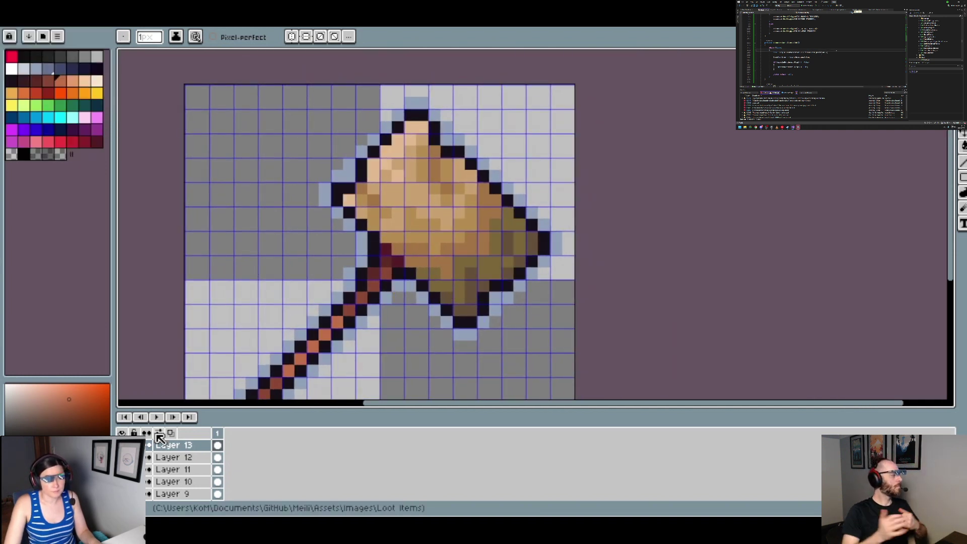
click(282, 21)
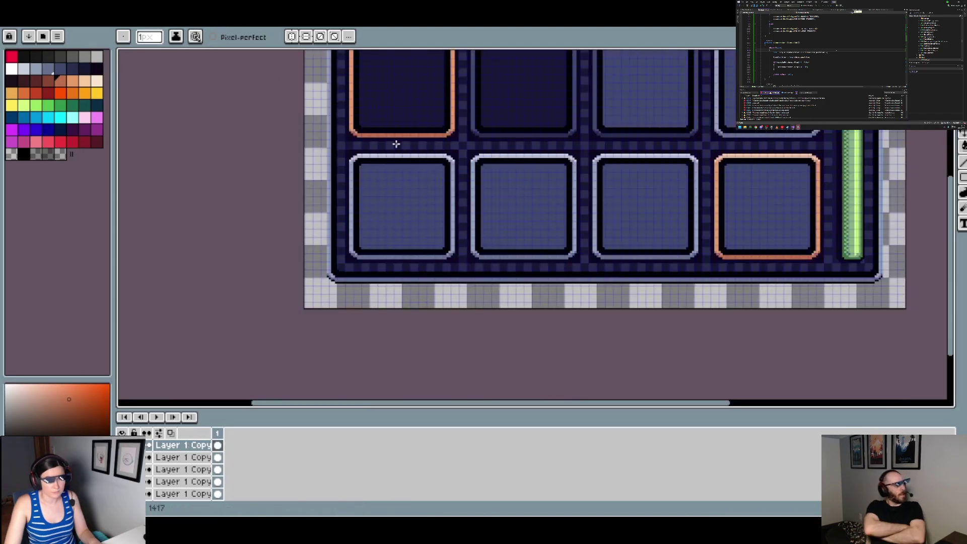
drag(954, 272, 952, 233)
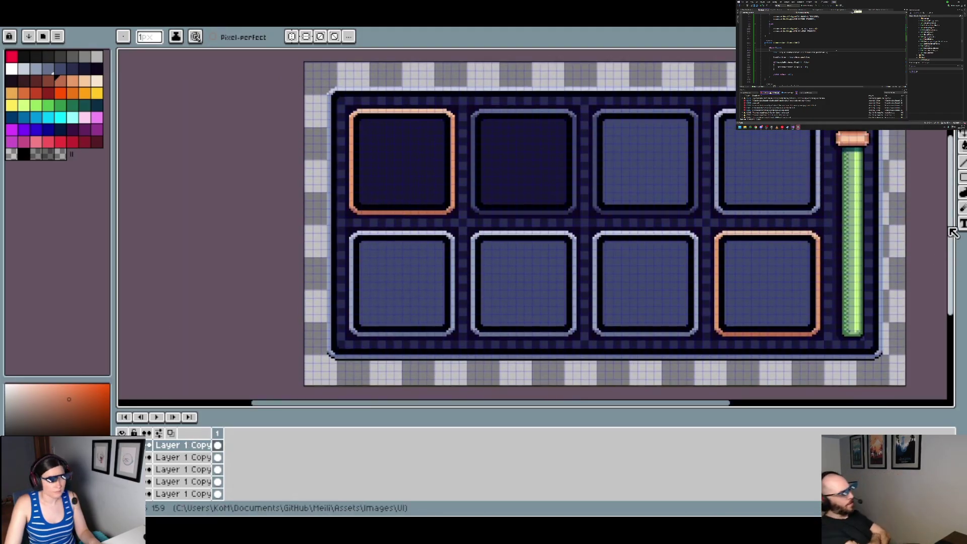